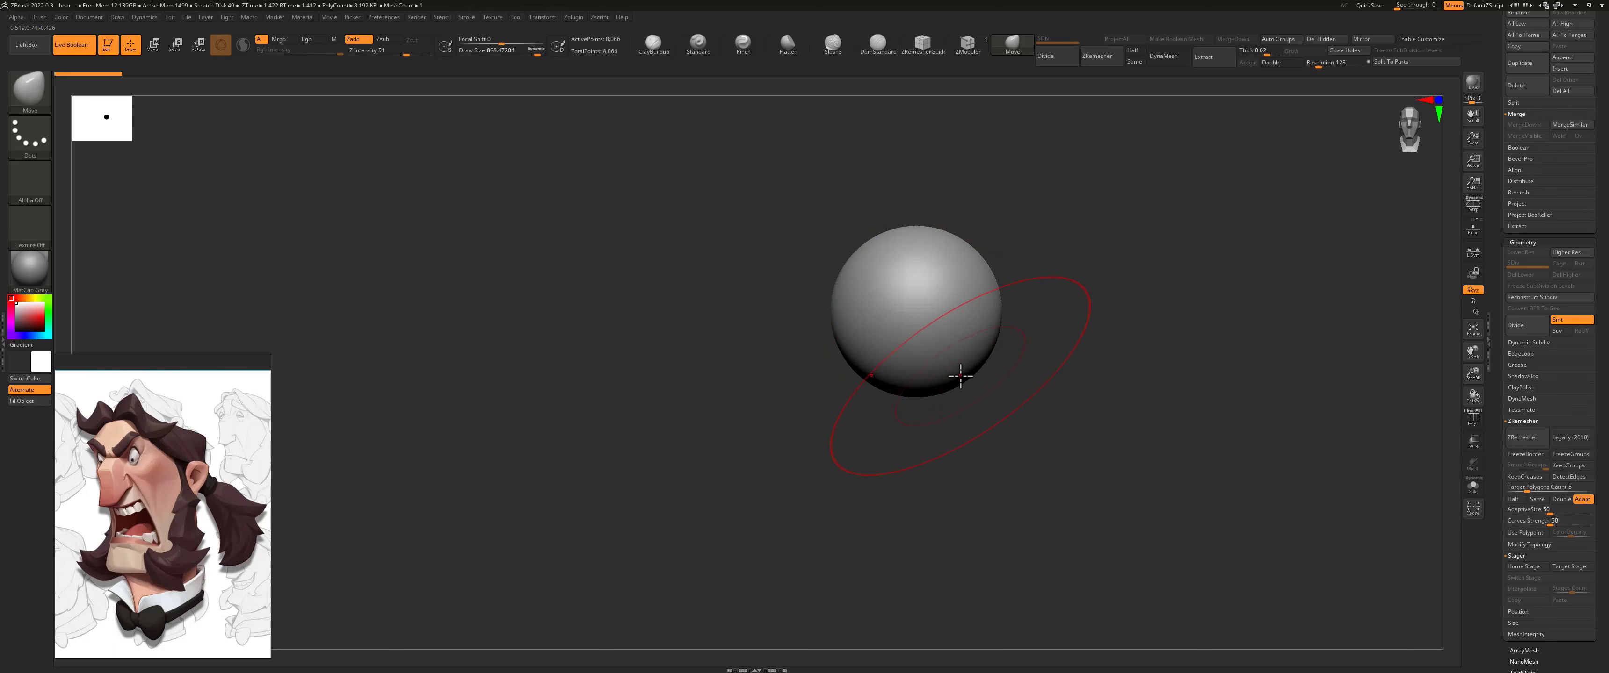
Step: Stretch the sphere downward into a tall capsule and push its sides slightly inward with the Move brush
key(s)
drag(959, 376, 996, 492)
drag(1008, 351, 980, 338)
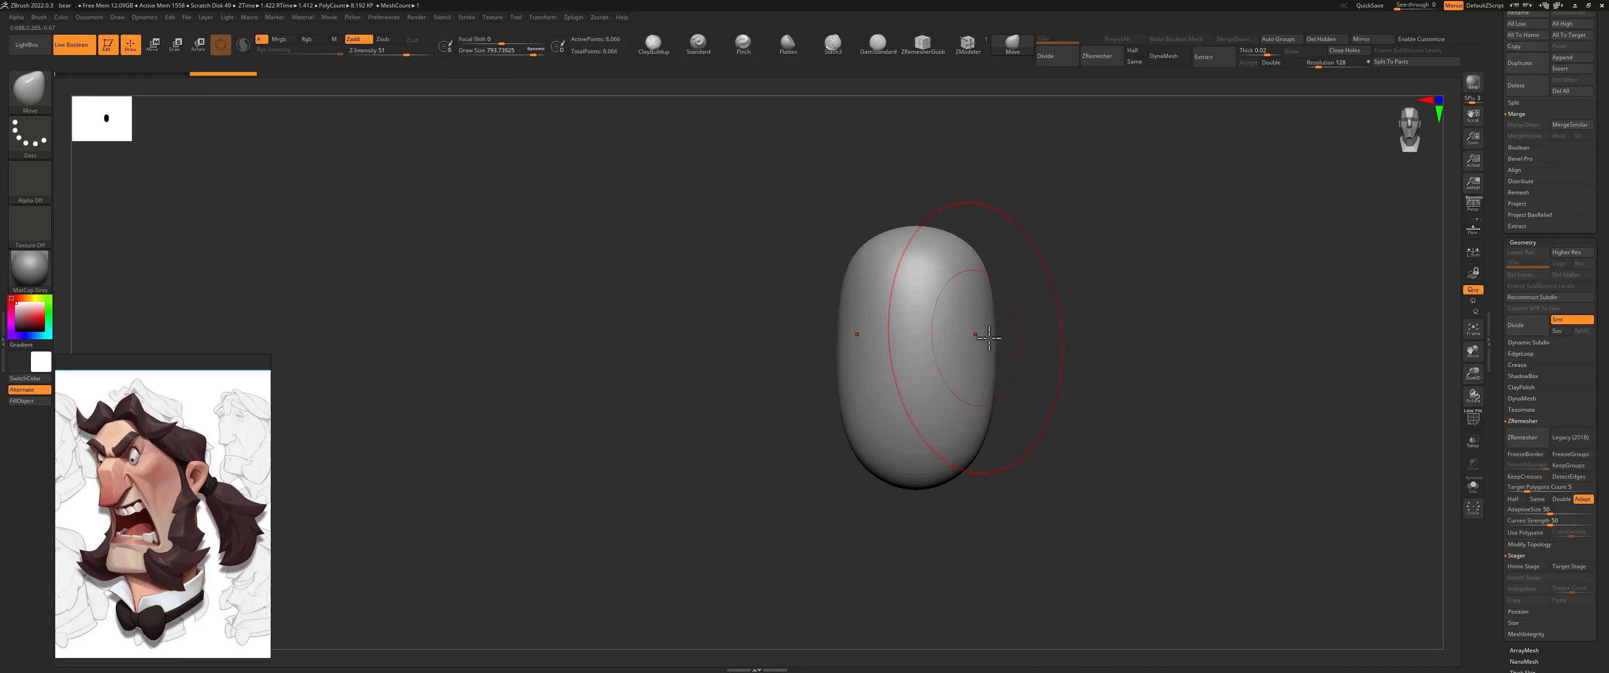
shift+right_drag(992, 338, 1043, 342)
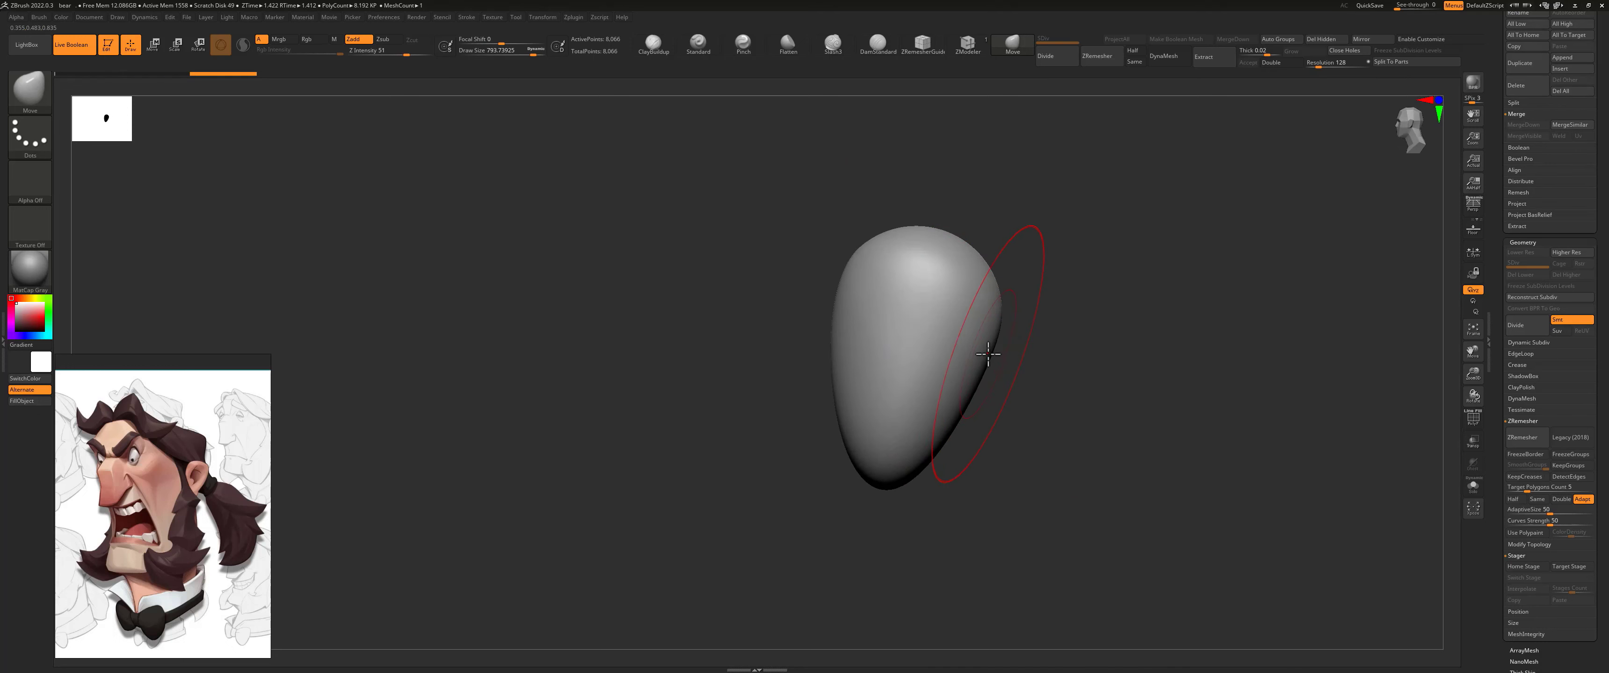
Step: Pull the rear underside of the head down into a neck in side view and flatten the crown slightly
mouse_move(988, 354)
mouse_down()
mouse_move(1020, 515)
mouse_move(1003, 530)
mouse_up()
key(ctrl+z)
key(bracketleft)
drag(964, 409, 979, 560)
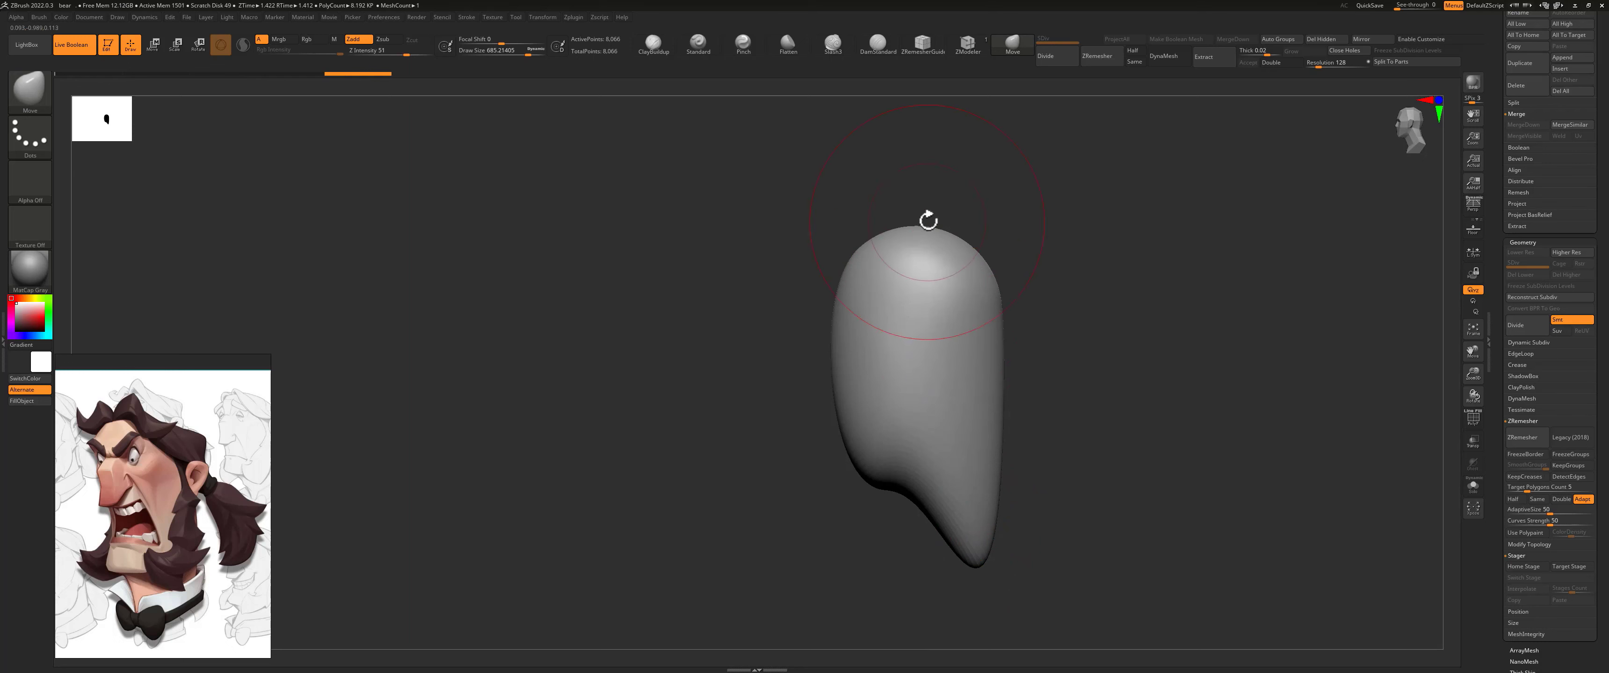
key(ctrl+z)
drag(927, 232, 928, 253)
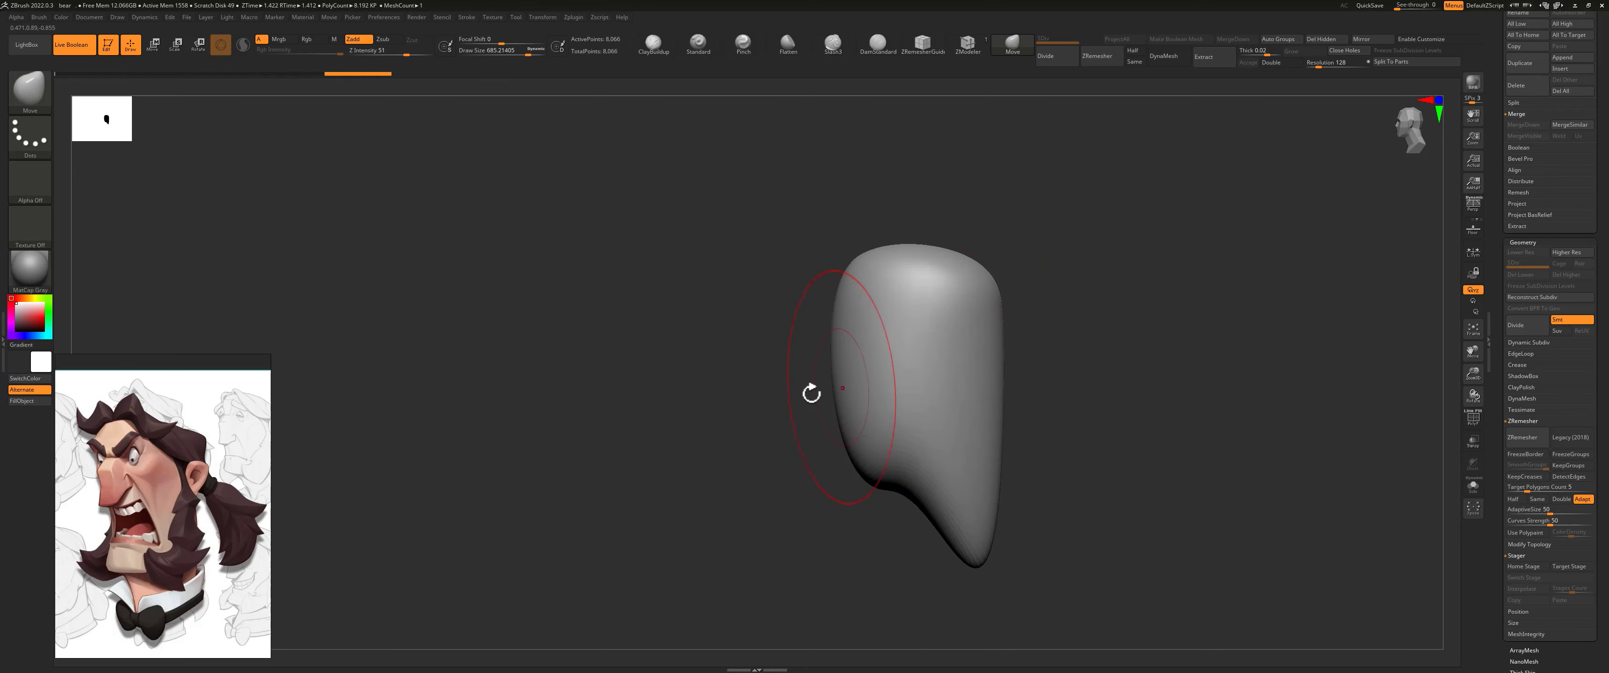
Step: Shape the lower jaw sides symmetrically from the front with a smaller Move brush
shift+drag(811, 393, 887, 400)
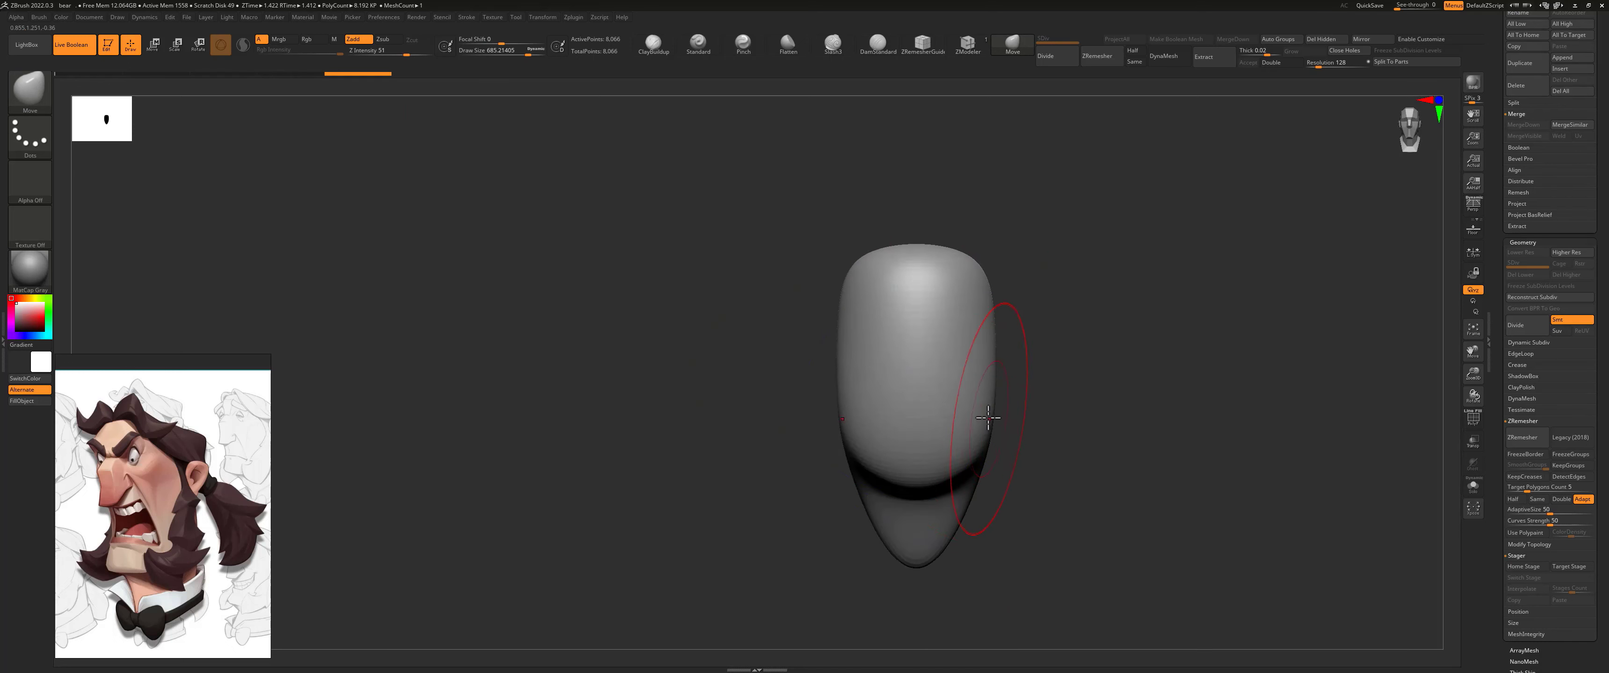
mouse_move(987, 417)
mouse_down()
mouse_move(987, 447)
mouse_move(944, 431)
mouse_move(941, 485)
mouse_move(975, 487)
mouse_move(930, 482)
mouse_move(952, 490)
mouse_up()
mouse_move(947, 417)
mouse_down()
mouse_move(927, 394)
mouse_move(929, 349)
mouse_move(935, 424)
mouse_move(931, 374)
mouse_move(967, 363)
mouse_up()
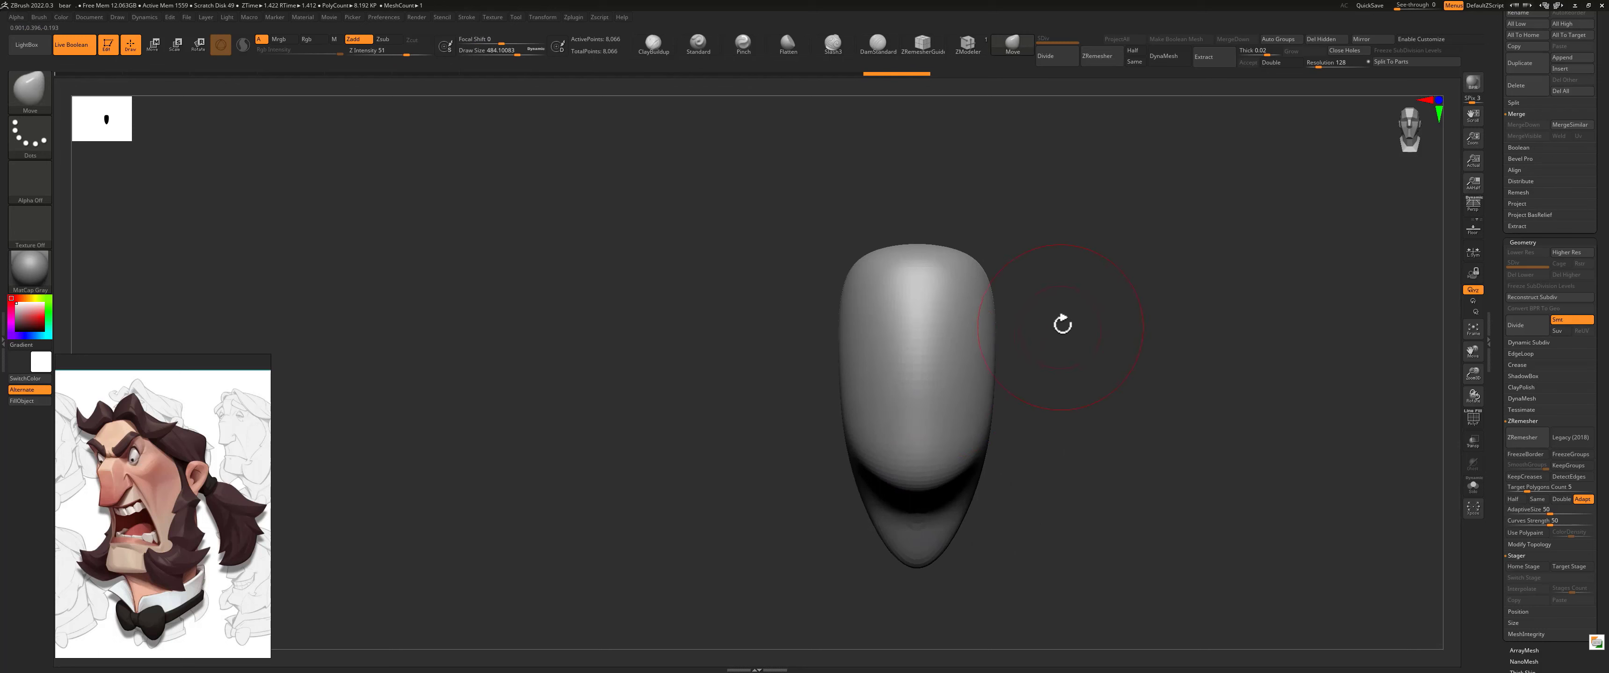
Step: Show the polygon wireframe and ZRemesh the head with the Same polygon count option
alt+drag(1060, 329, 1082, 331)
mouse_move(1116, 445)
alt+mouse_down()
mouse_move(1130, 288)
mouse_move(1105, 317)
alt+mouse_up()
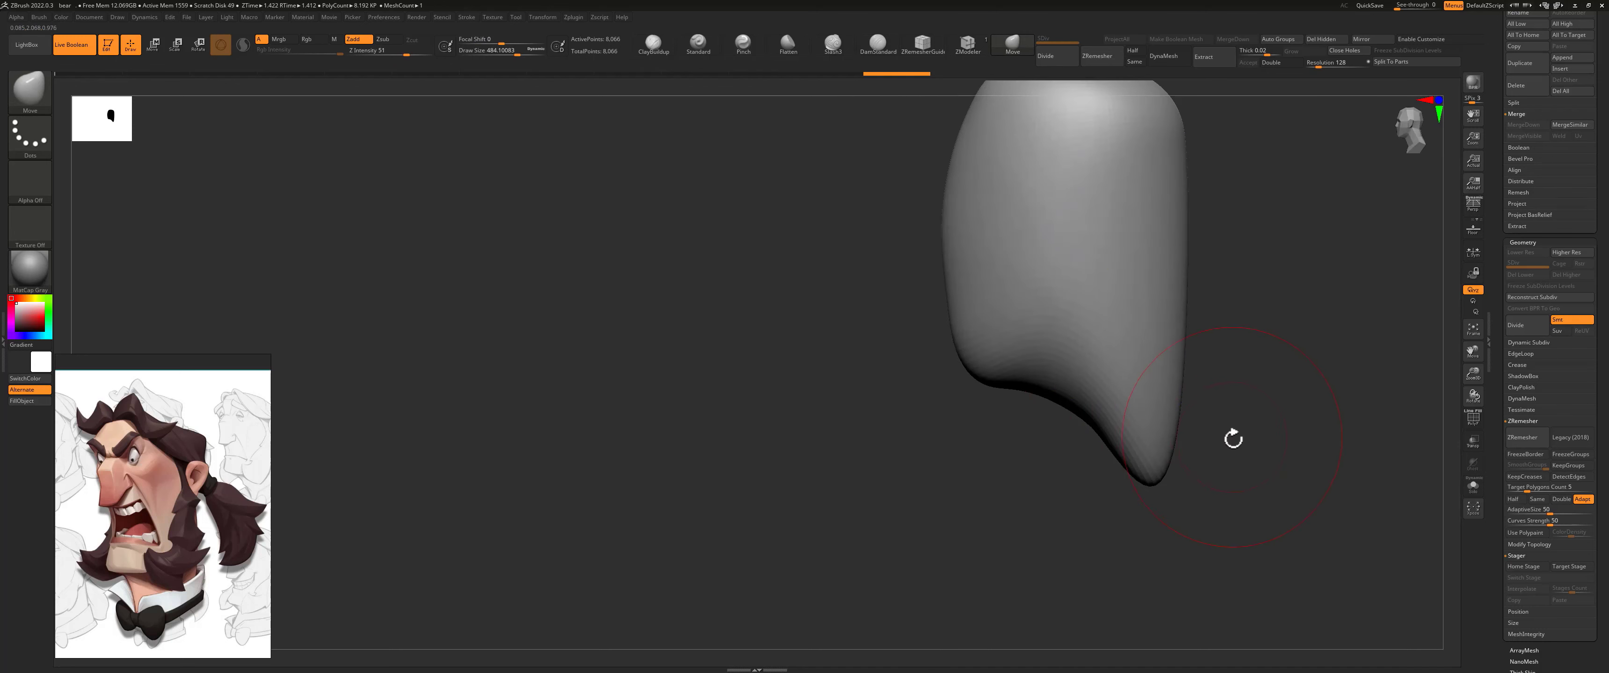
mouse_move(1231, 437)
mouse_down()
mouse_move(1253, 377)
mouse_move(1156, 407)
mouse_up()
key(shift+f)
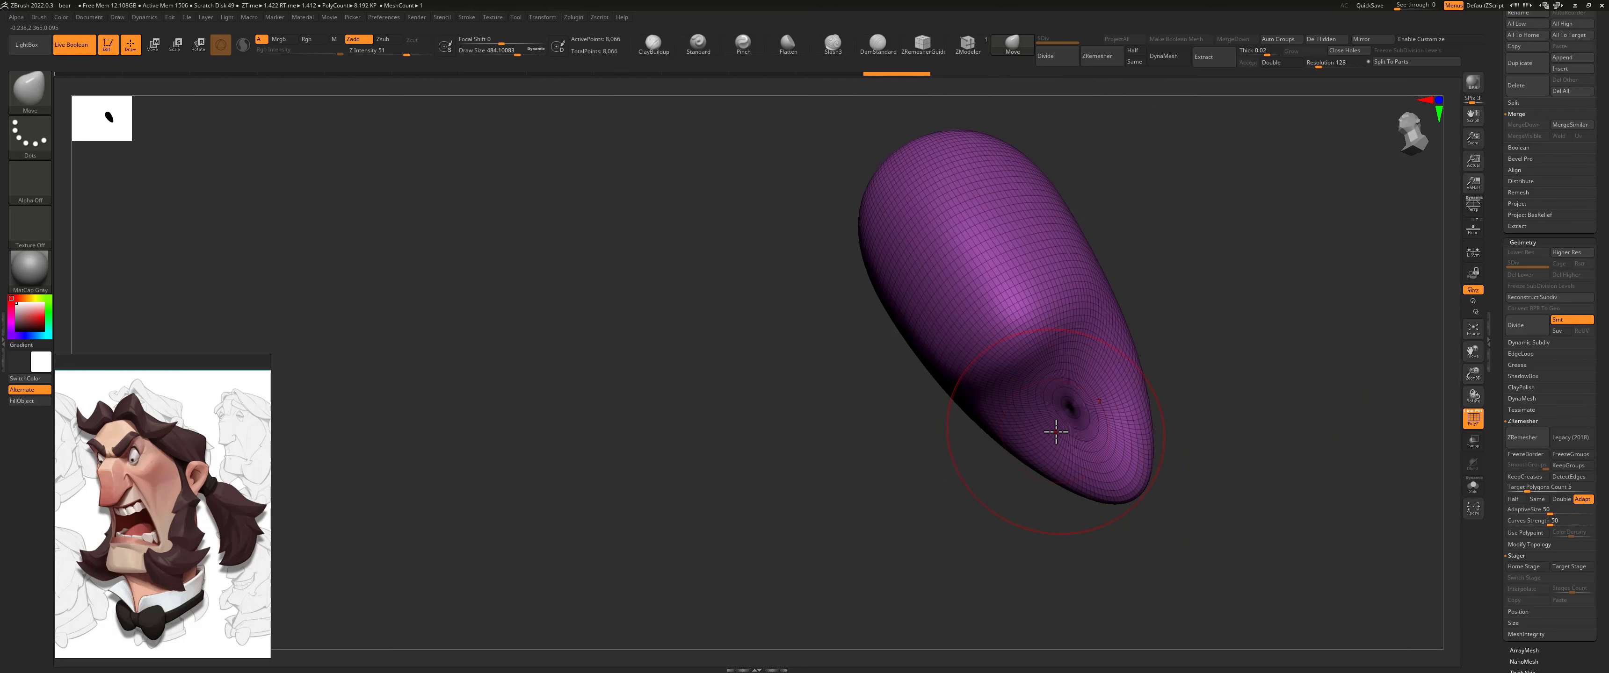
drag(1201, 382, 1192, 380)
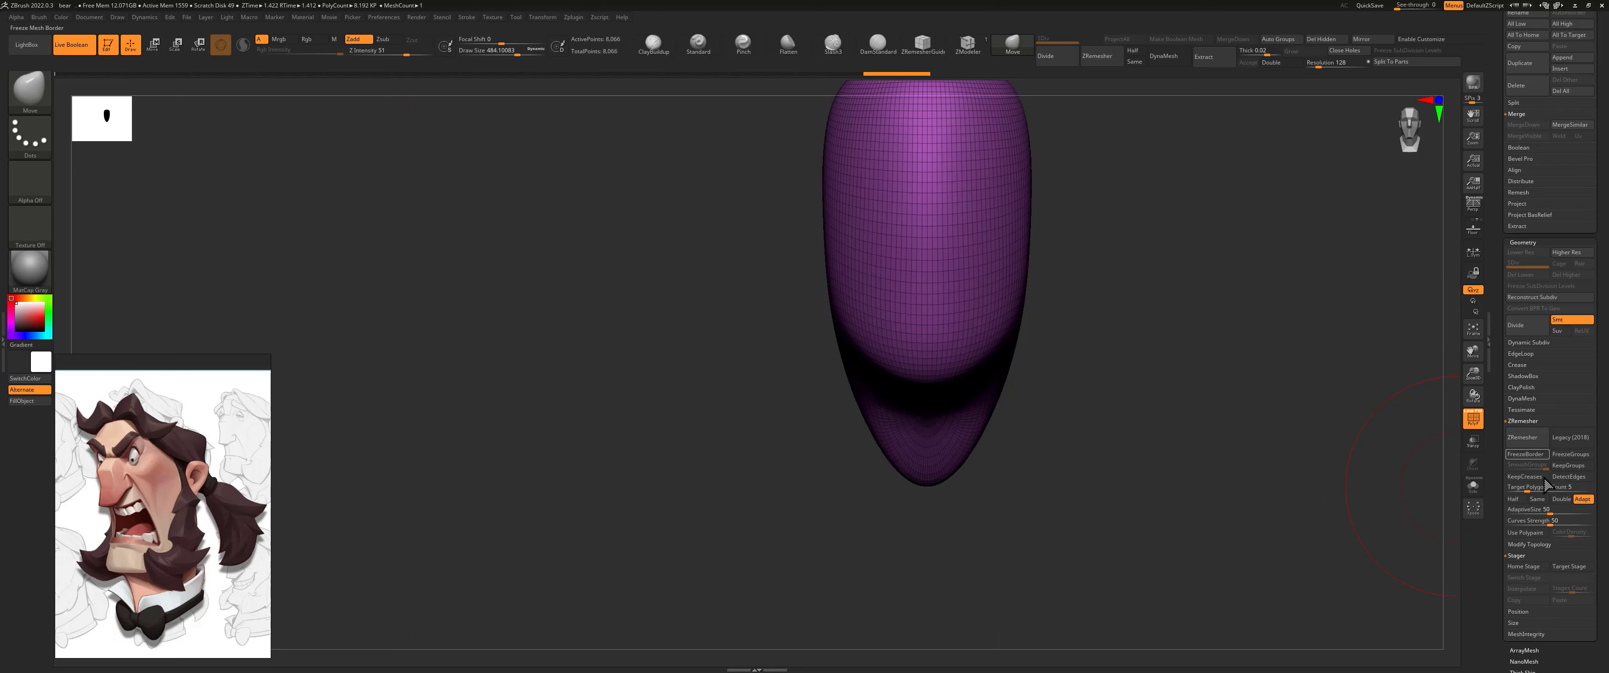
click(1537, 499)
click(1526, 444)
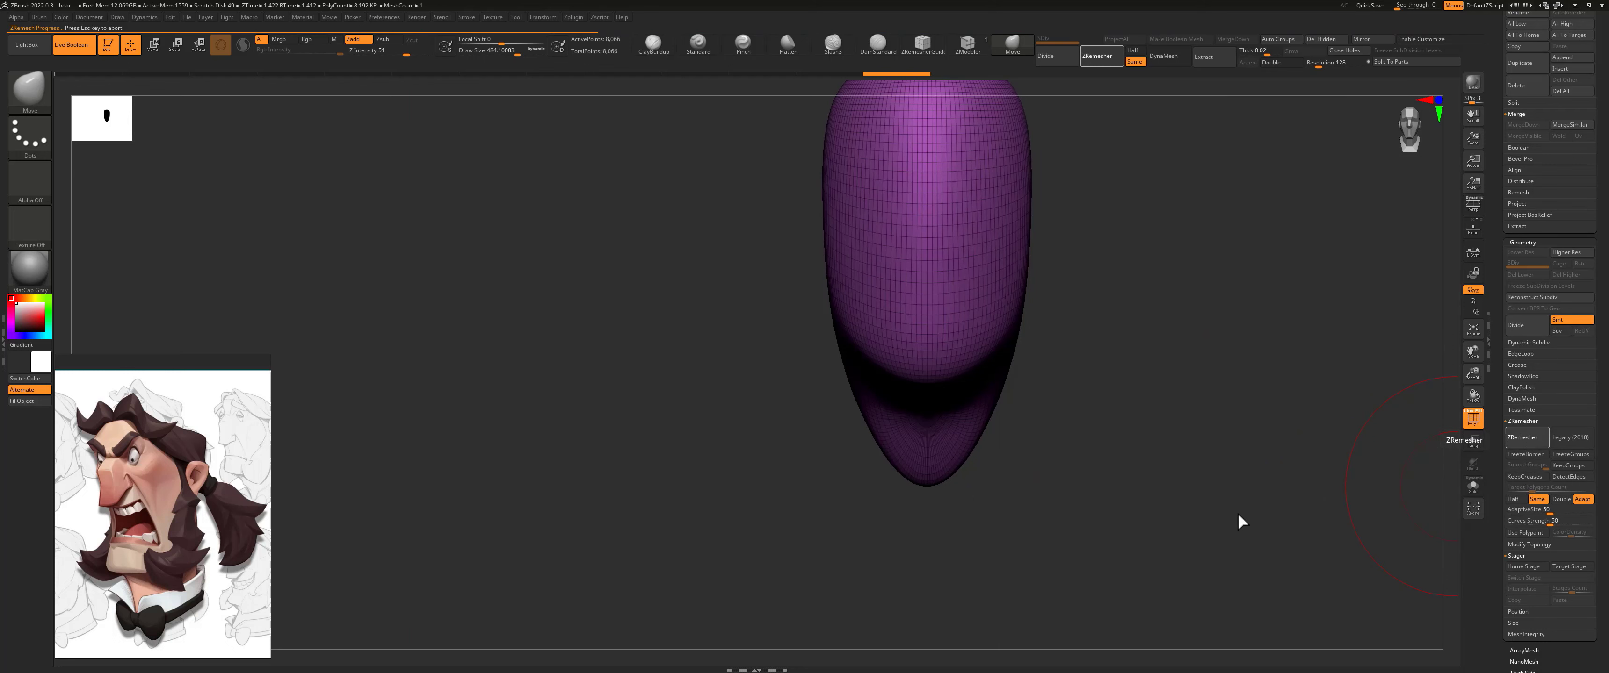
drag(1087, 334, 1116, 437)
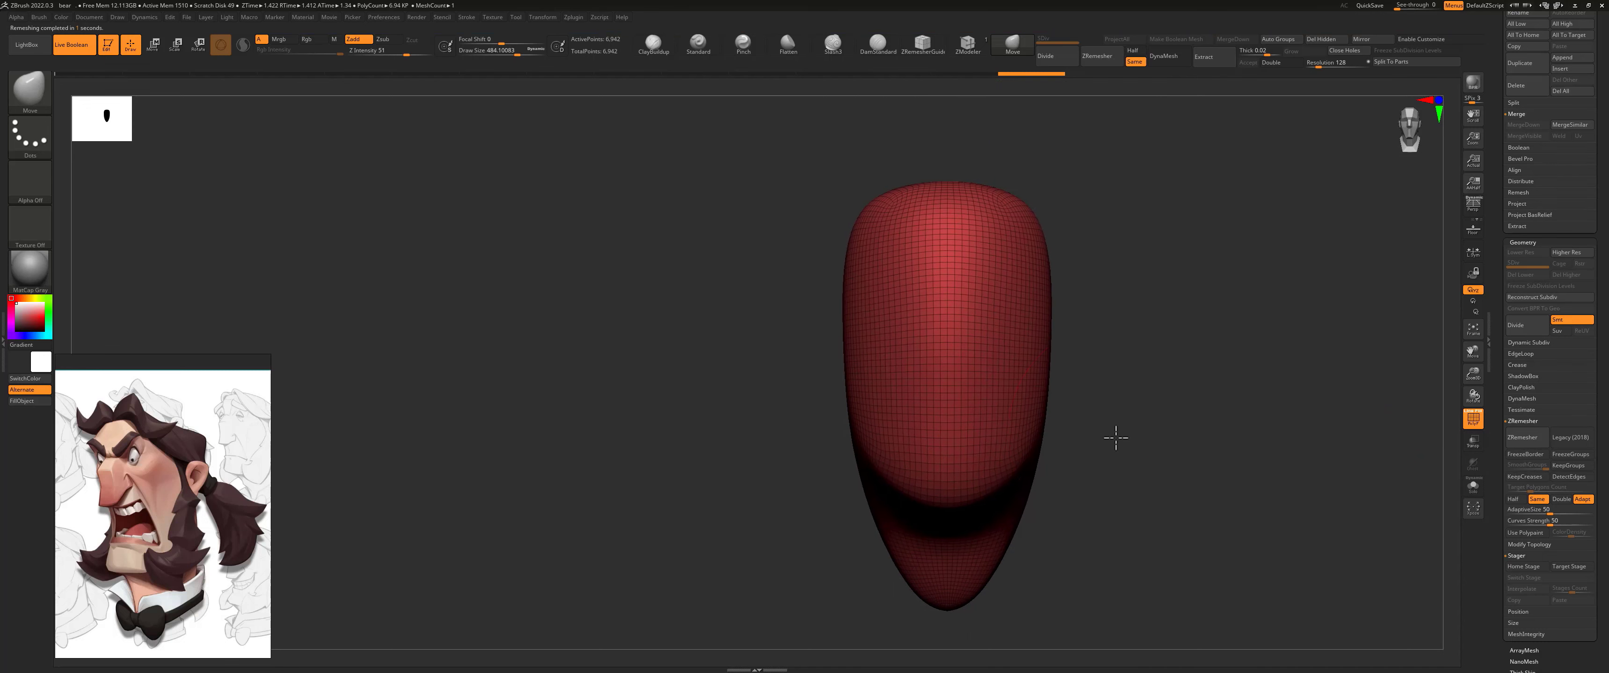
Step: Reshape the head's profile with a larger Move brush, straightening the front of the face and sloping the crown
mouse_move(1136, 385)
mouse_down()
mouse_move(1310, 323)
mouse_move(917, 188)
mouse_up()
key(s)
key(ctrl+z)
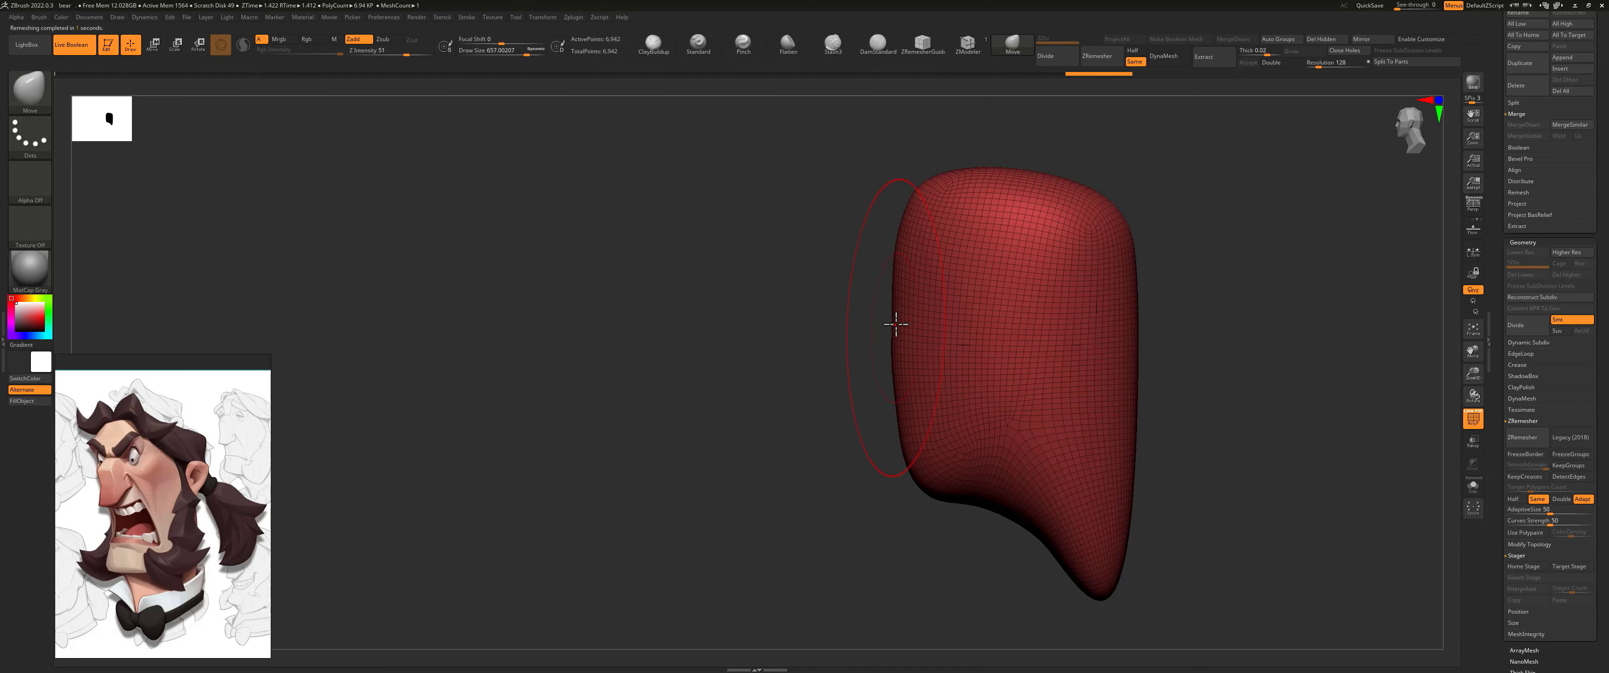
drag(895, 324, 891, 324)
Step: Push the sides of the head slightly inward as seen from behind
drag(1236, 281, 1178, 285)
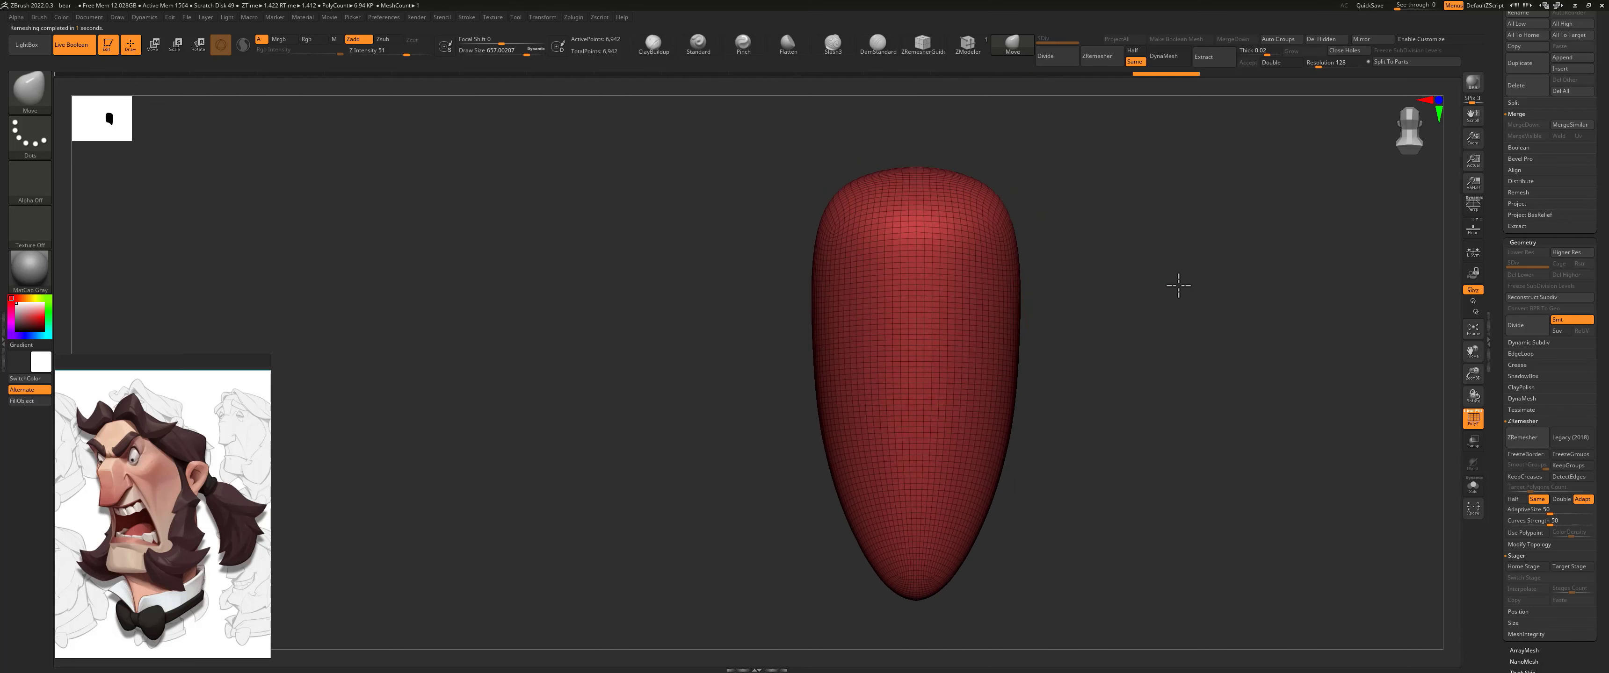
drag(995, 240, 982, 240)
drag(990, 374, 982, 374)
Step: Adjust the head's outline as seen from above, flattening its pointed end and tucking in the sides
drag(1067, 273, 1072, 394)
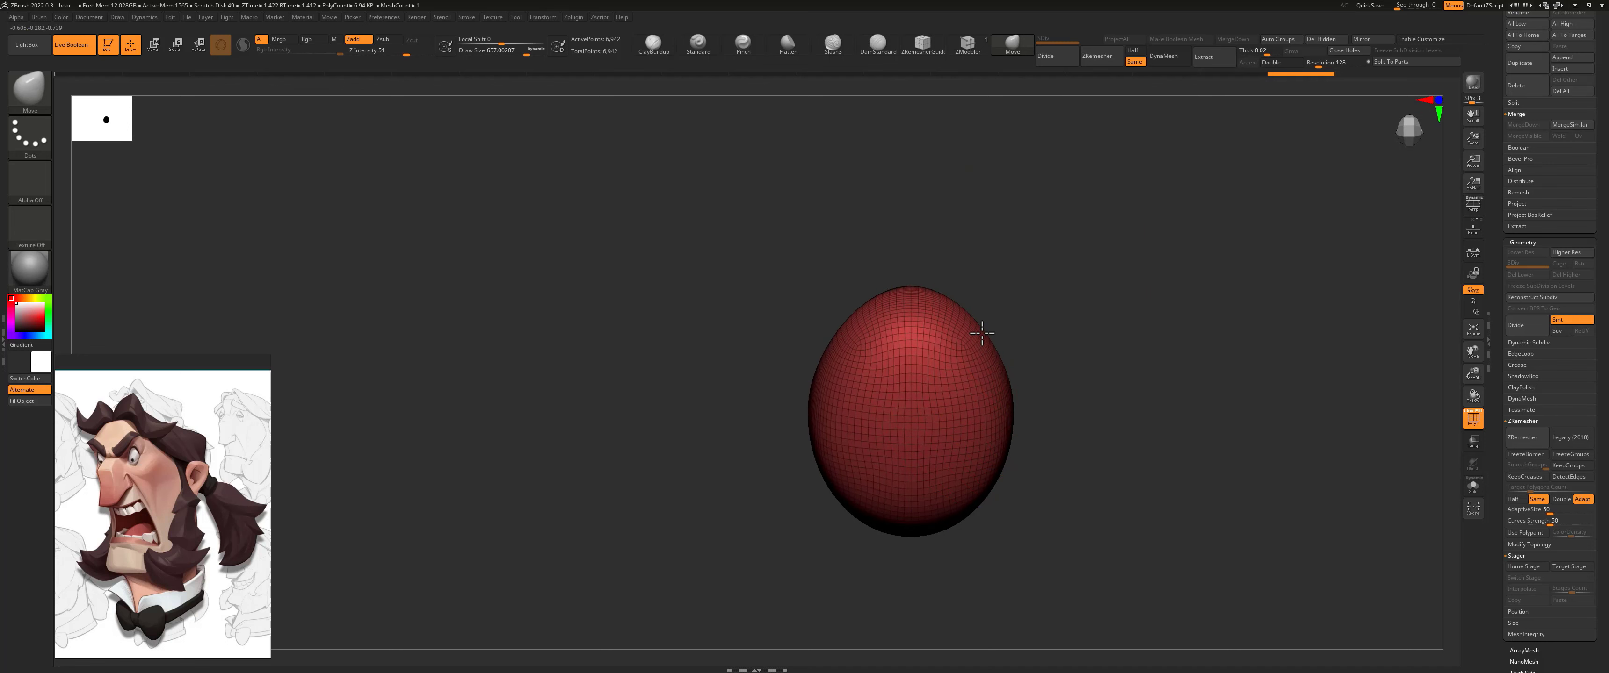
drag(981, 333, 987, 327)
drag(905, 282, 903, 298)
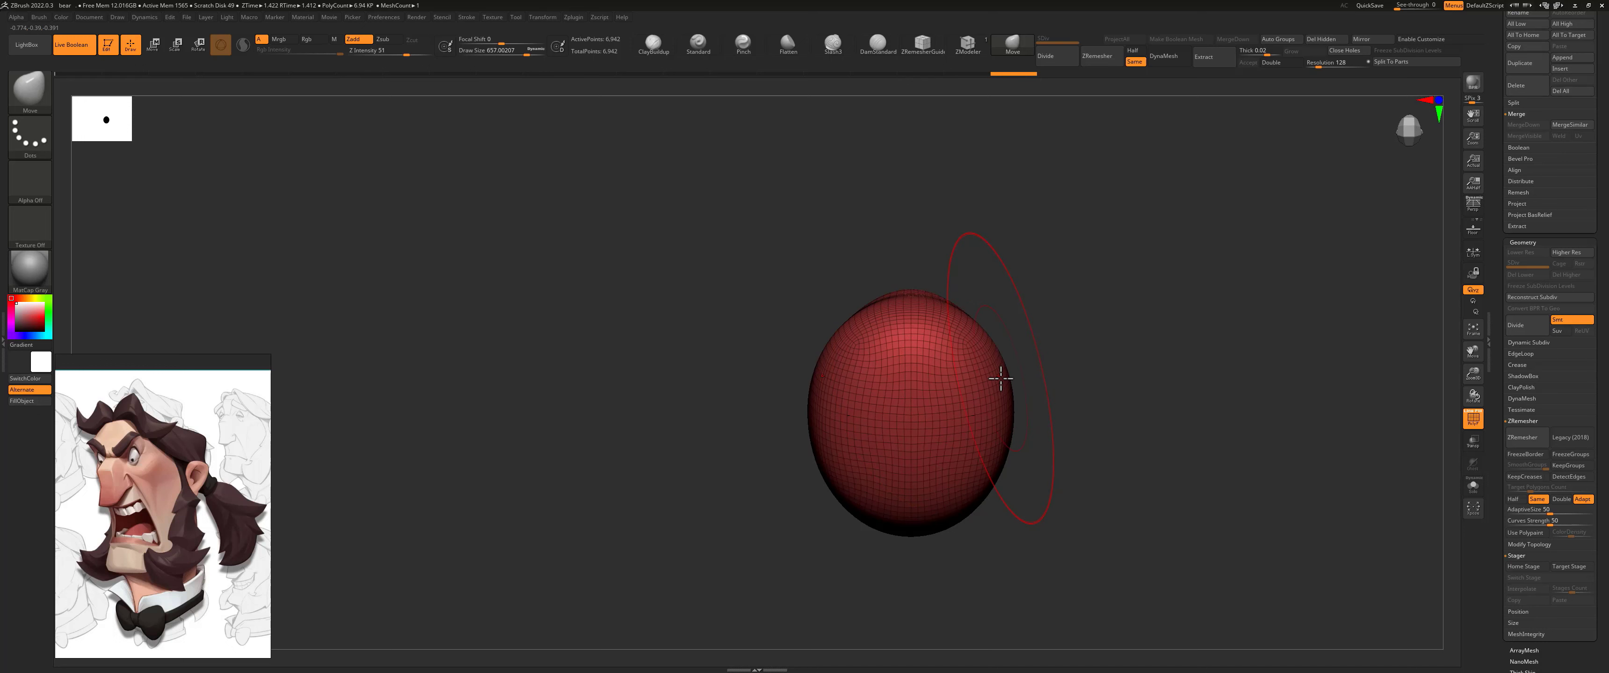
drag(982, 352, 949, 361)
mouse_move(973, 510)
mouse_down()
mouse_move(983, 519)
mouse_move(1069, 436)
mouse_move(1073, 453)
mouse_move(1077, 306)
mouse_move(1102, 363)
mouse_move(1163, 363)
mouse_move(1015, 273)
mouse_up()
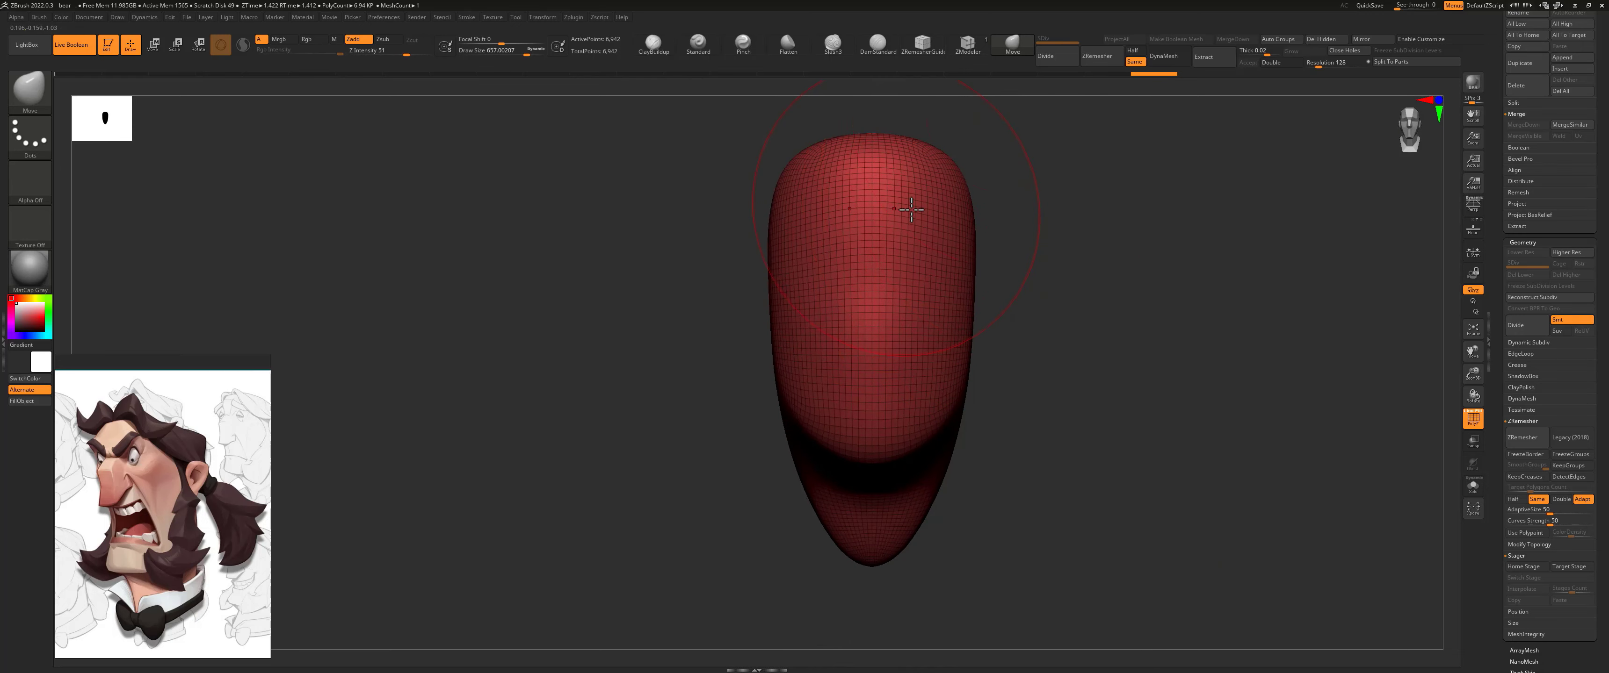
Step: Carve two symmetrical eye sockets into the upper face with the Standard brush at a reduced draw size
click(699, 42)
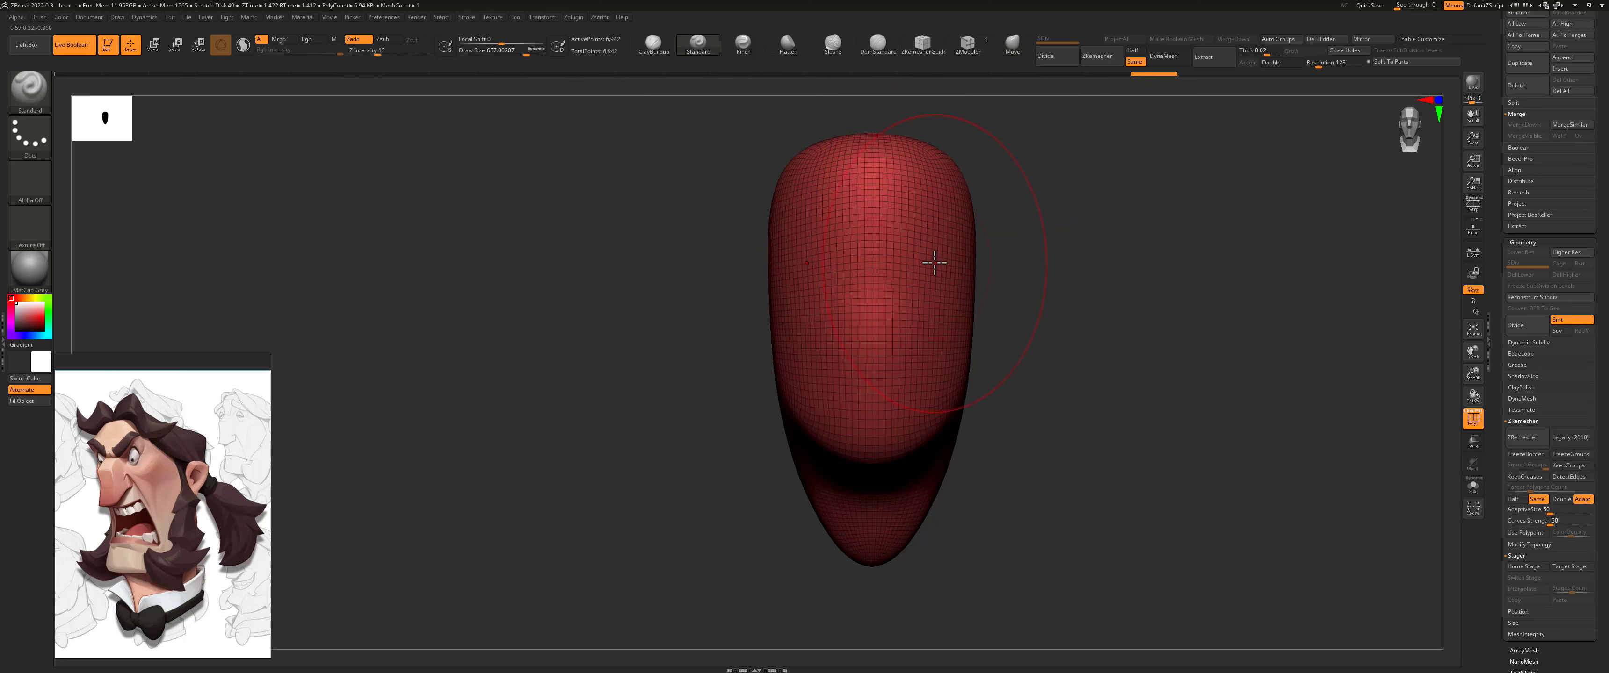
key(s)
drag(934, 262, 906, 259)
key(s)
drag(915, 245, 907, 249)
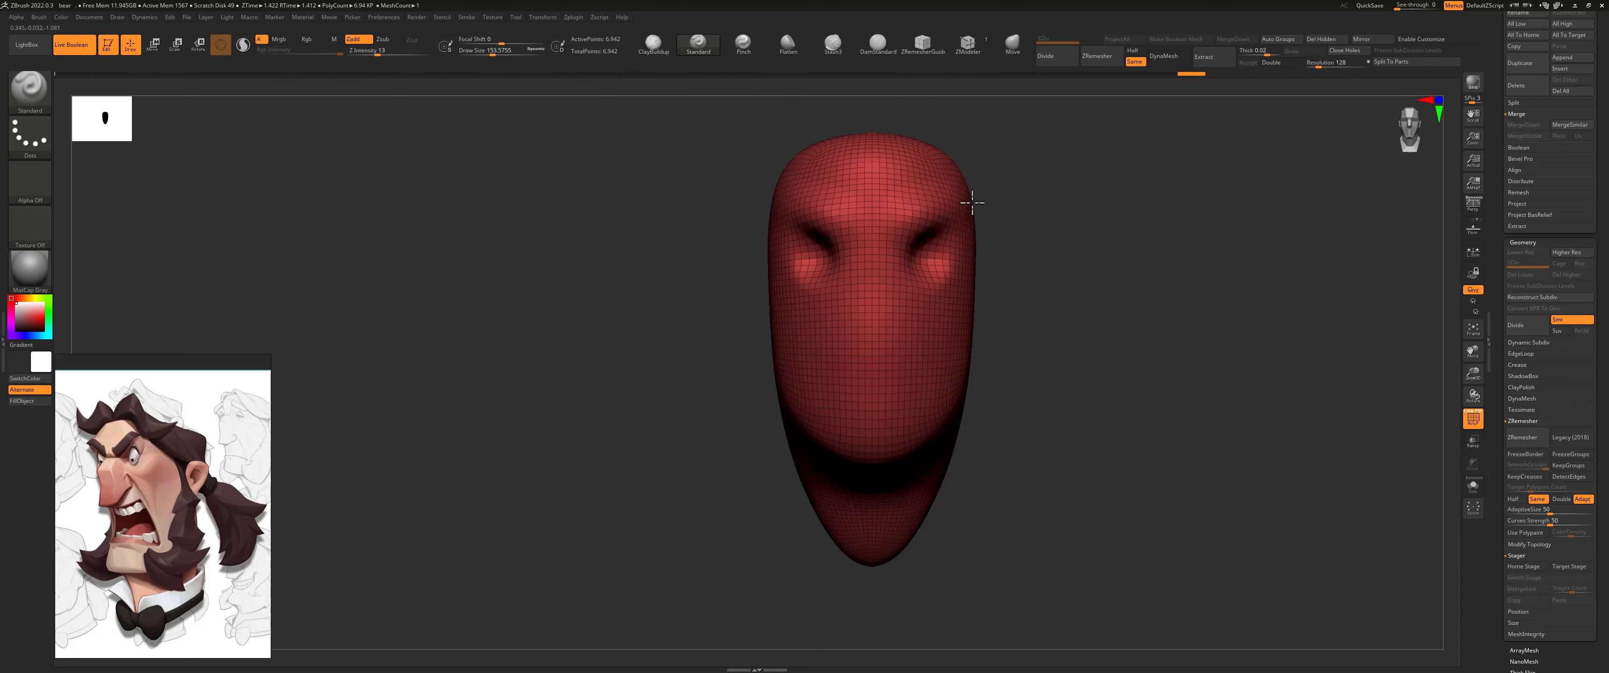
Step: Refine the brow line and the inner eye sockets with the Standard brush
drag(1007, 200, 670, 381)
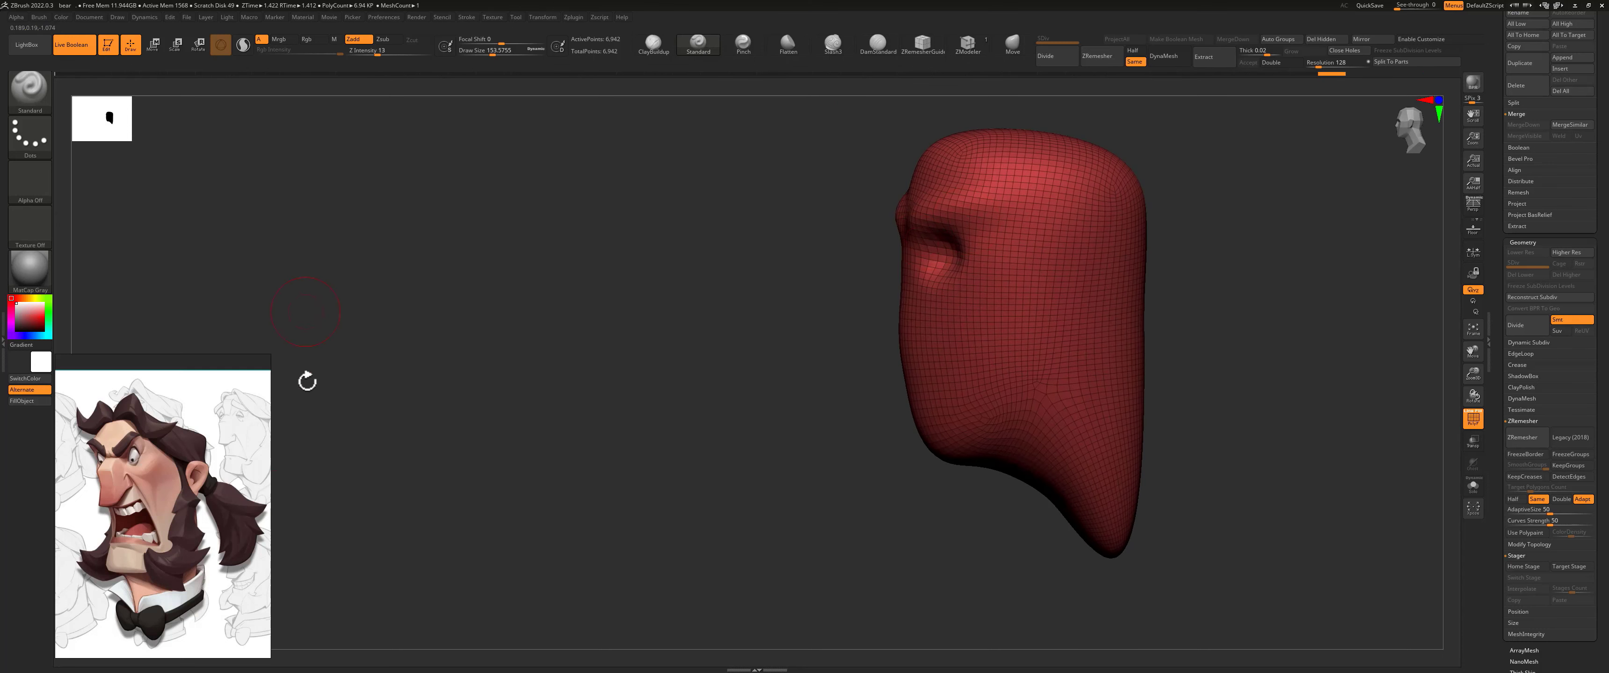
right_drag(1017, 204, 931, 163)
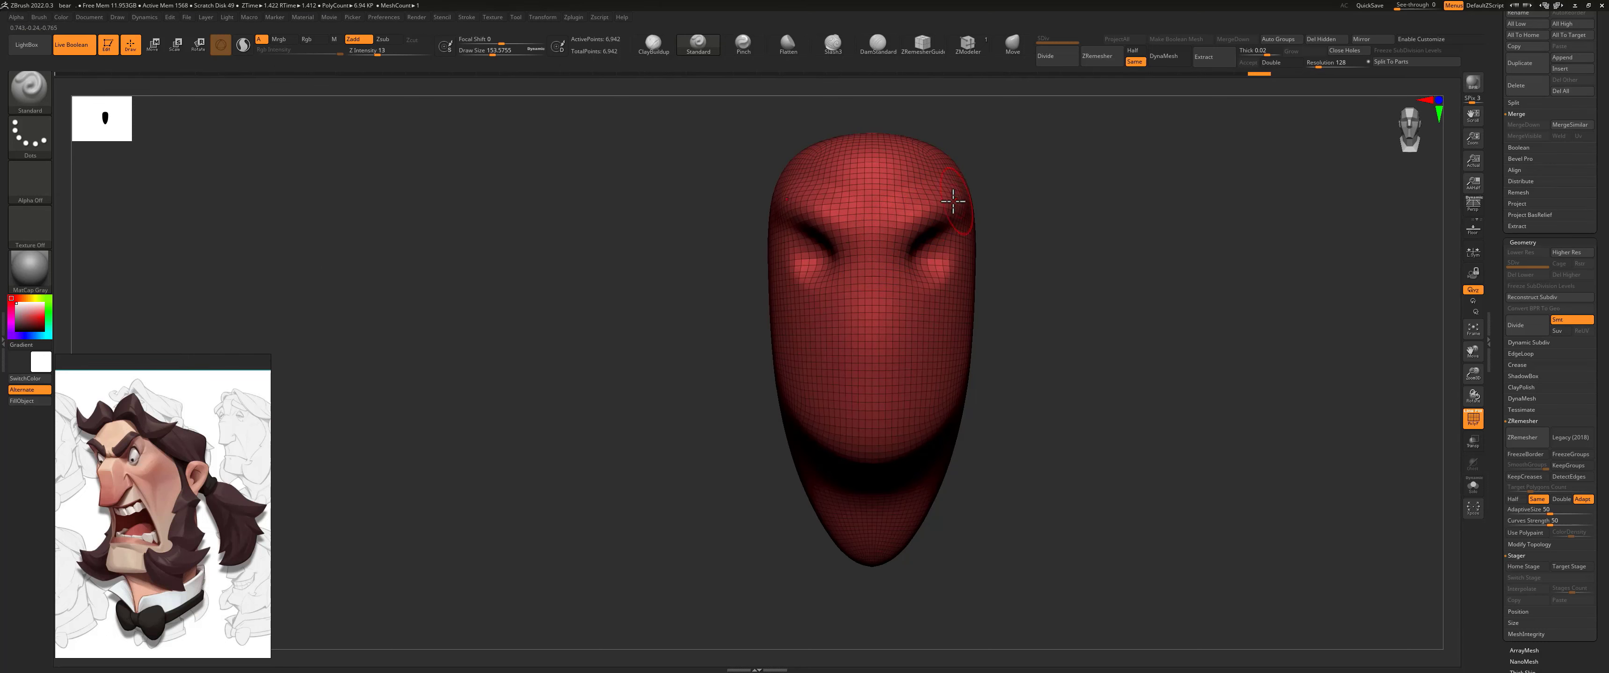
right_drag(974, 213, 878, 263)
key(ctrl)
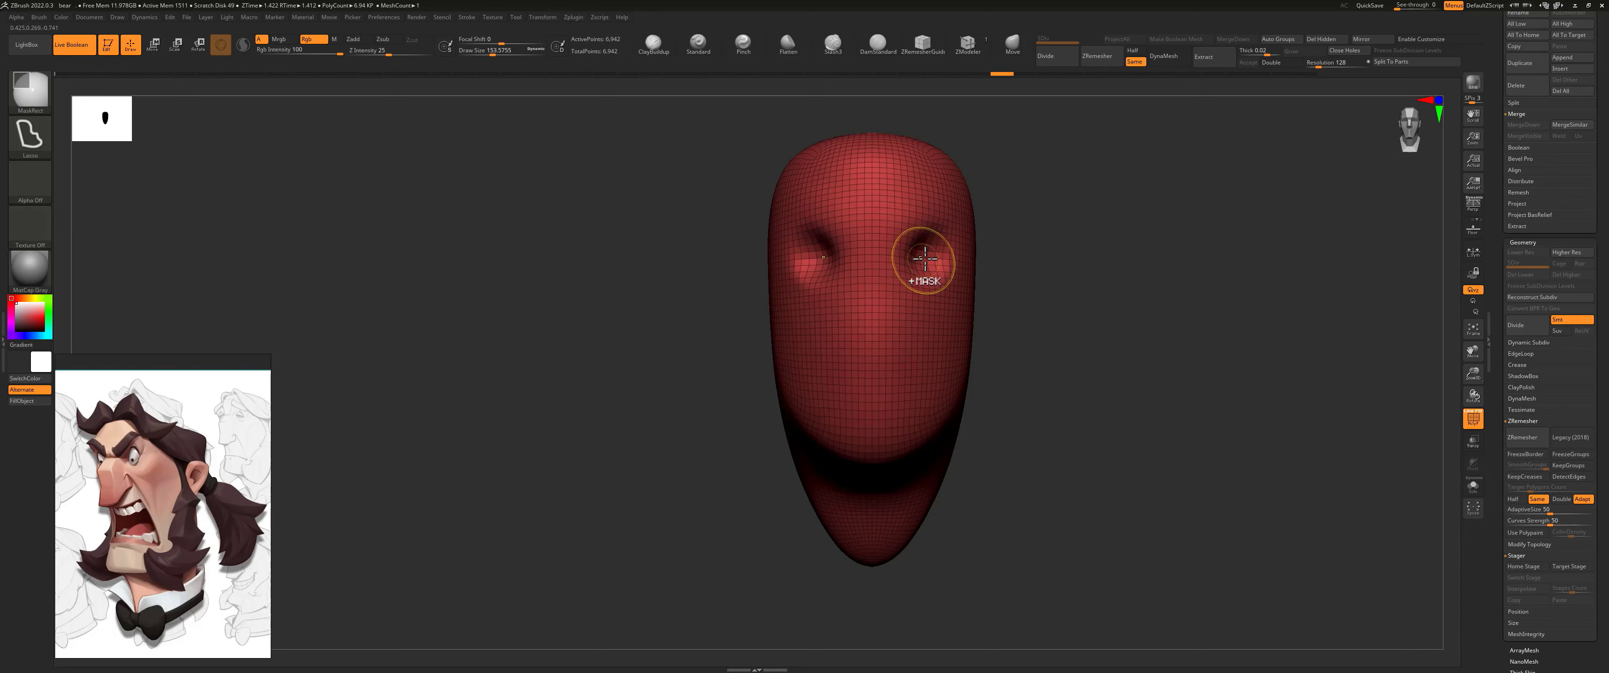
drag(1041, 262, 911, 266)
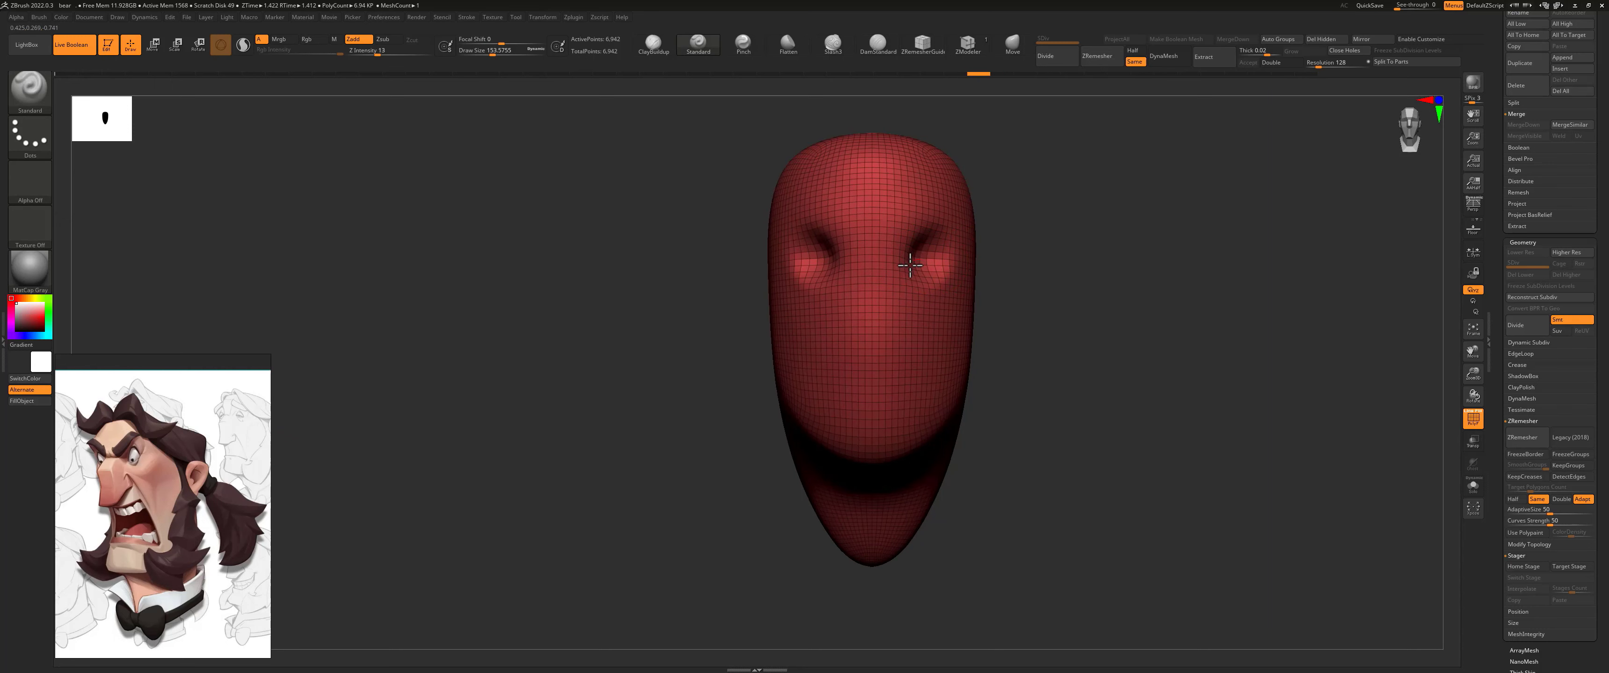
Step: Enlarge the eye sockets and adjust their inner and lower edges with the Move brush
key(b)
key(m)
key(v)
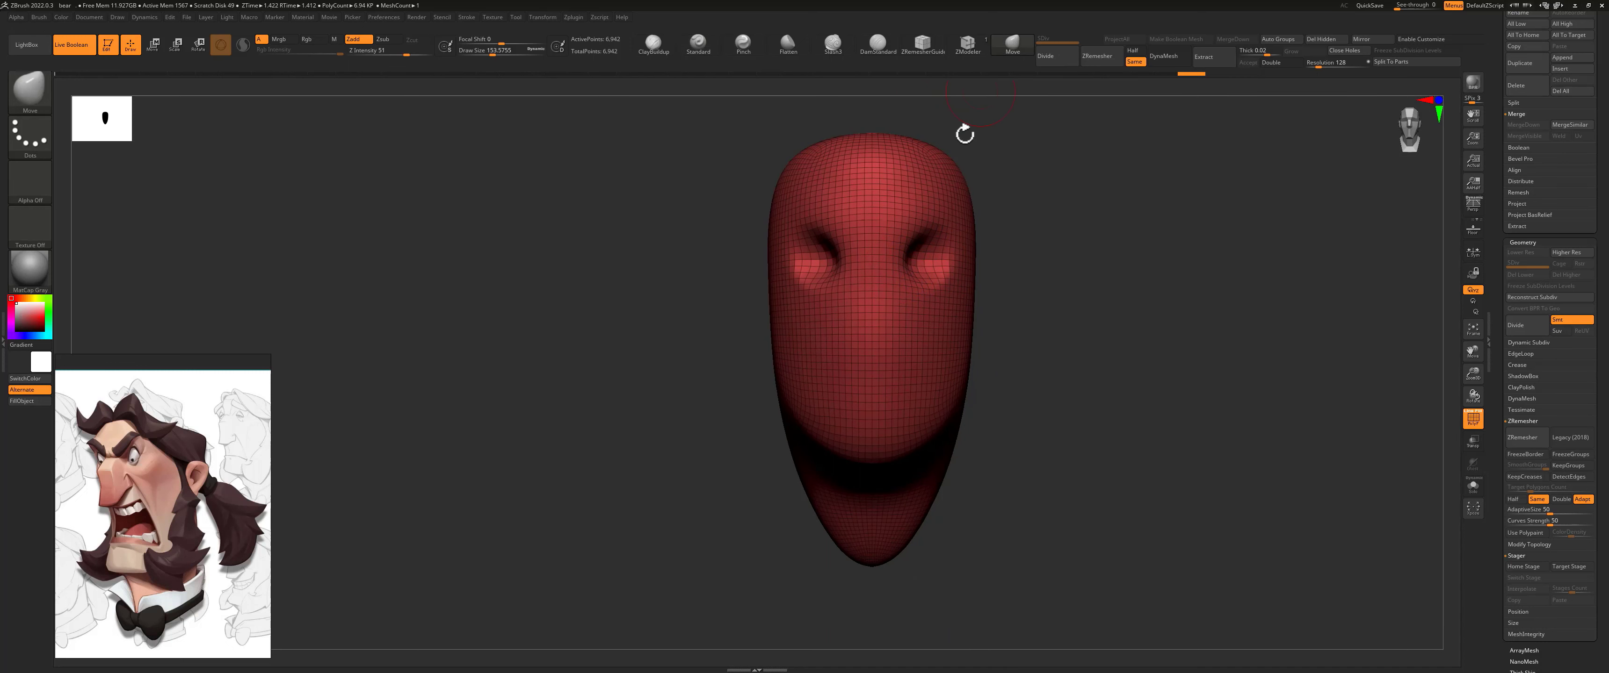
key(s)
mouse_move(898, 268)
mouse_down()
mouse_move(905, 249)
mouse_move(950, 248)
mouse_move(905, 290)
mouse_up()
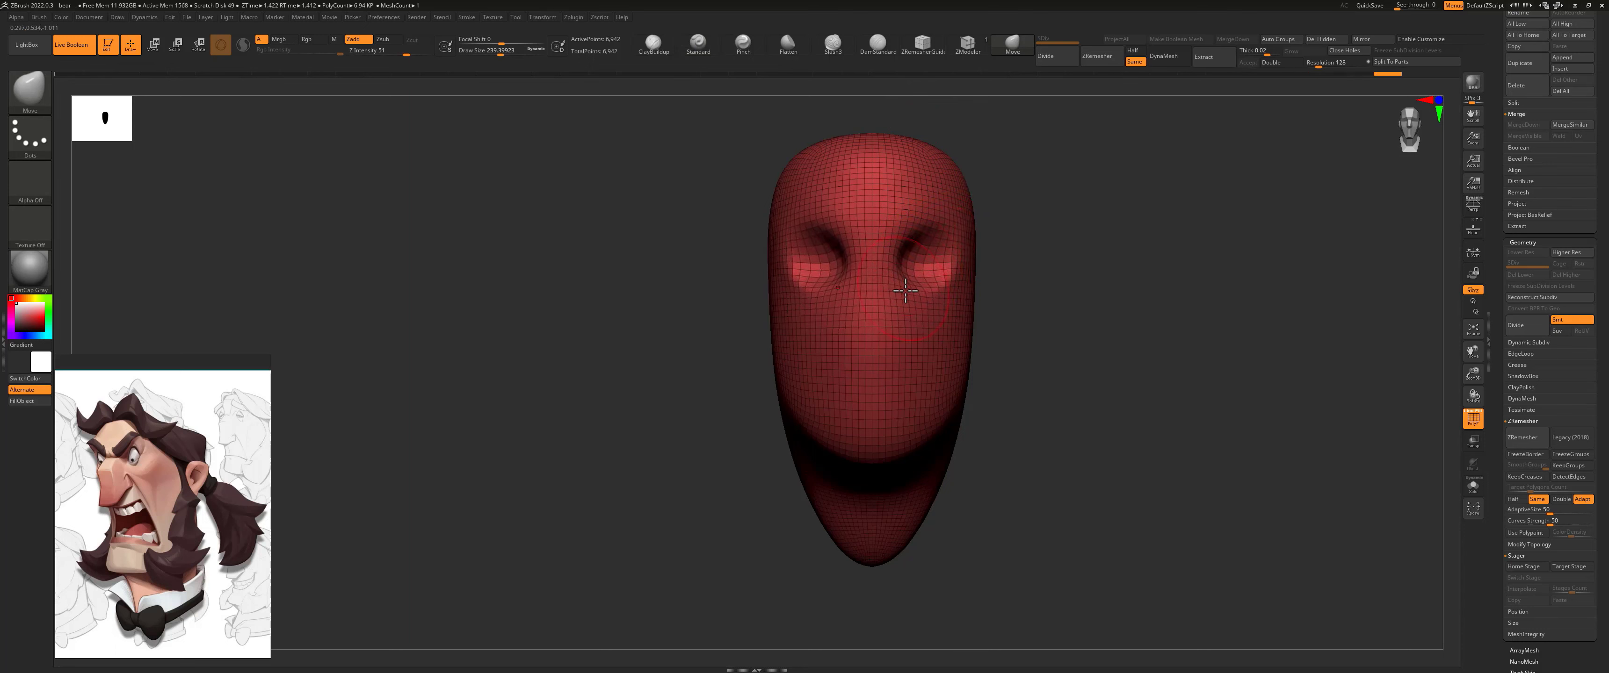
drag(983, 384, 887, 422)
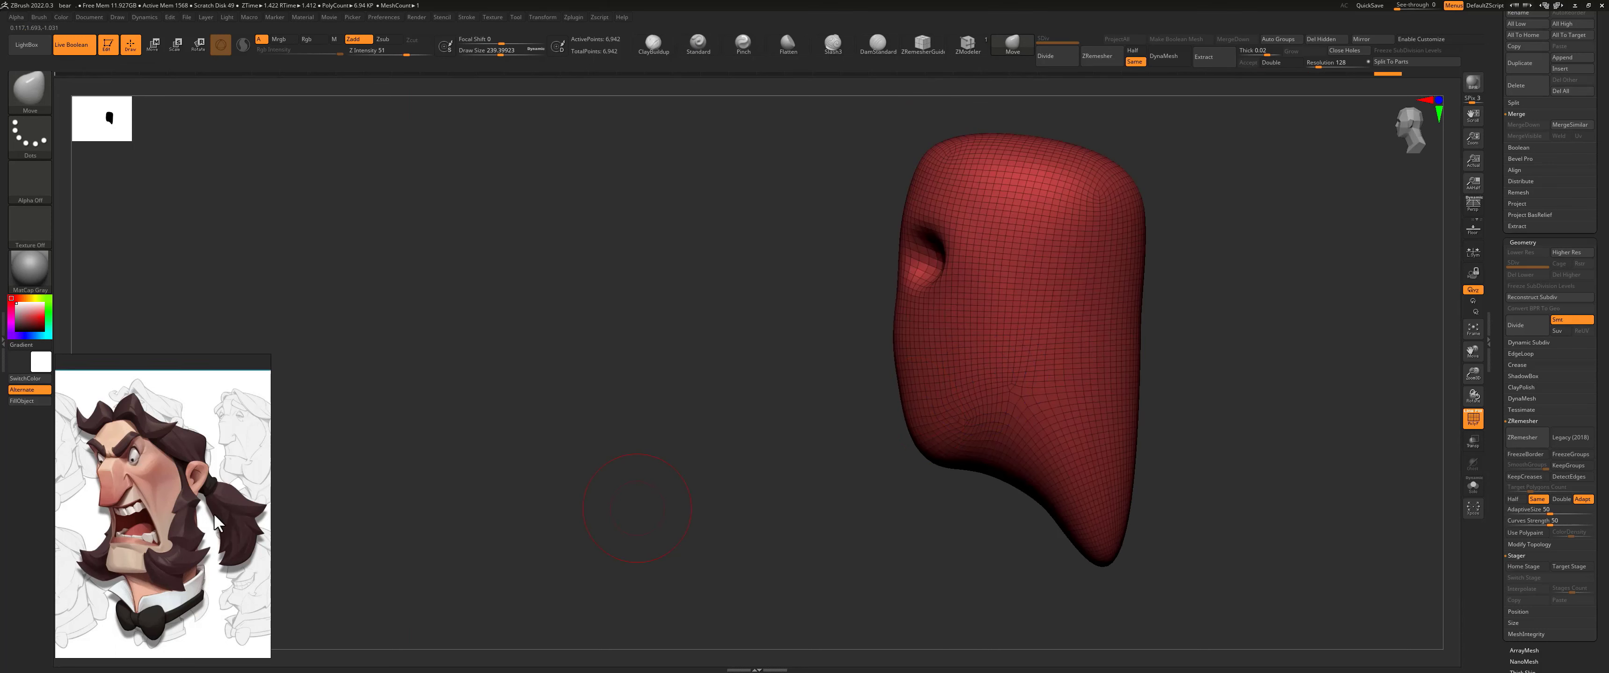
Step: Push an open mouth cavity into the front of the face in profile and shape the upper lip edge
key(s)
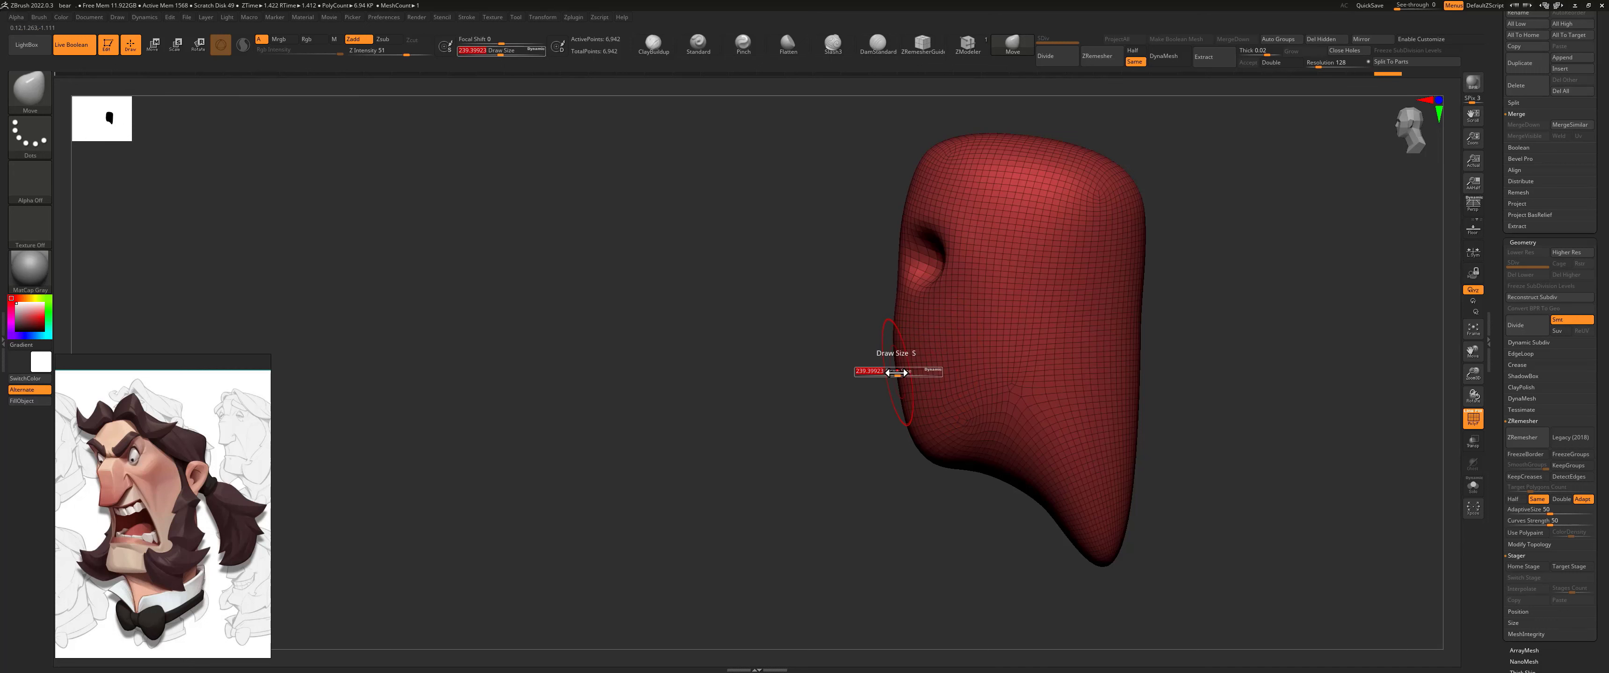
mouse_move(897, 373)
mouse_down()
mouse_move(968, 399)
mouse_move(924, 409)
mouse_up()
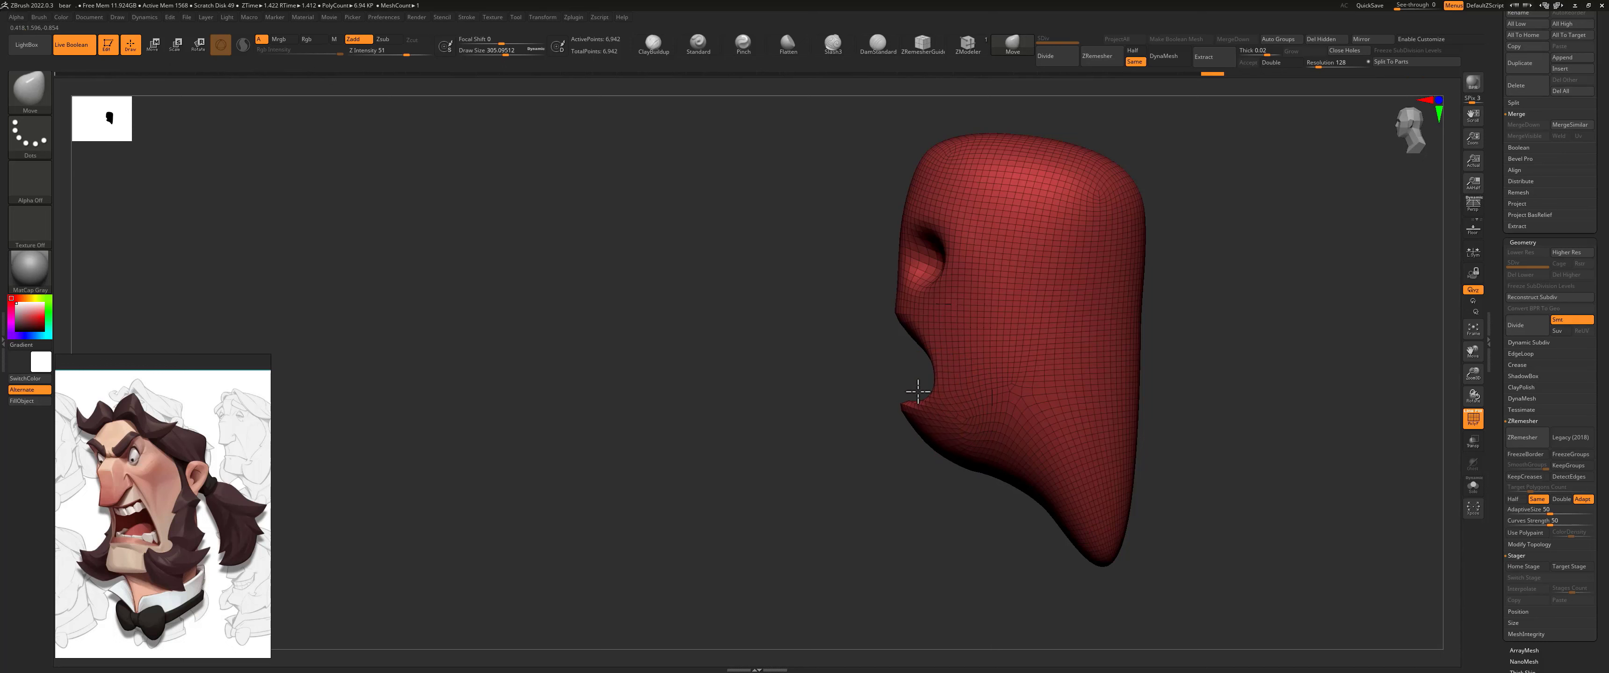
mouse_move(897, 320)
mouse_down()
mouse_move(887, 352)
mouse_move(912, 361)
mouse_up()
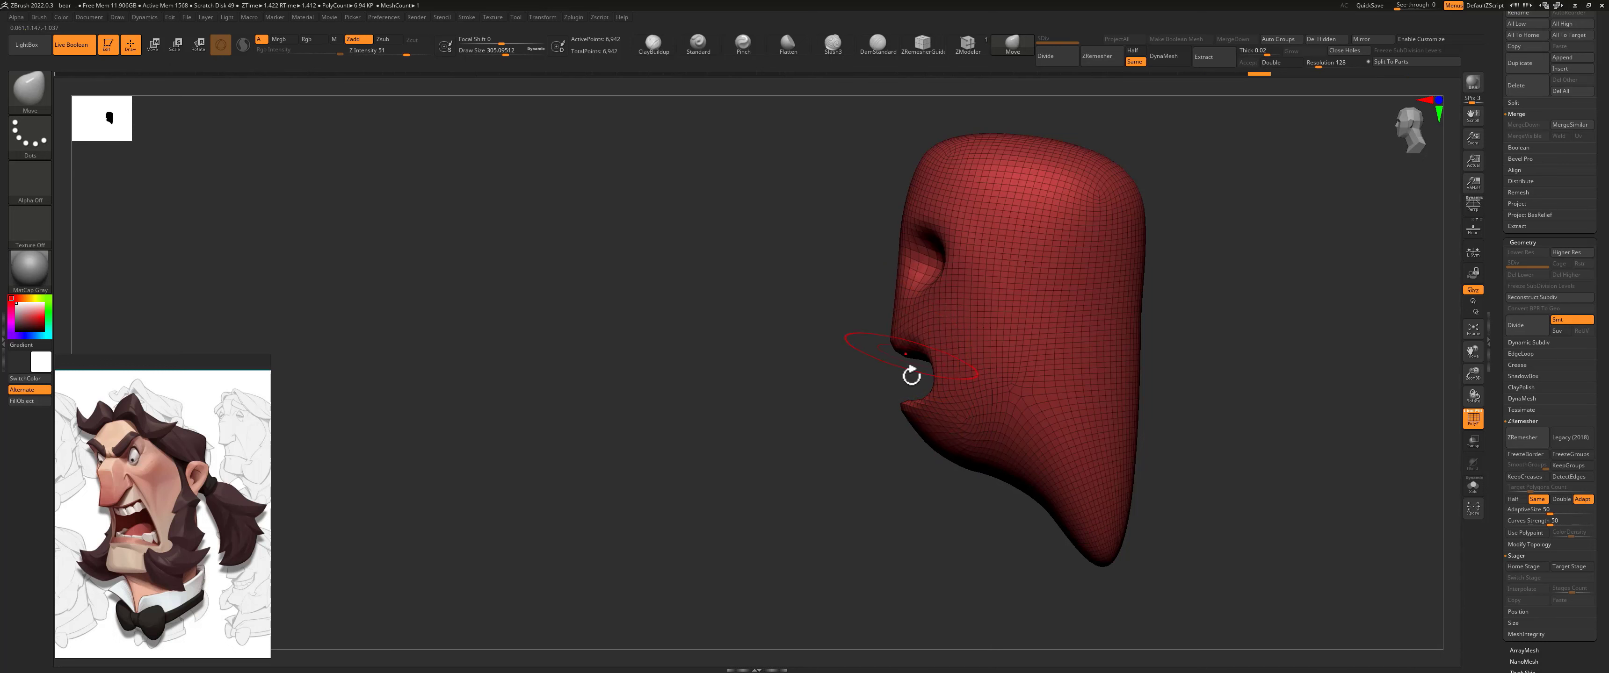
Step: Shape the chin underside, widen the mouth corners and hollow the cheeks with a smaller Move brush
mouse_move(933, 449)
mouse_down()
mouse_move(918, 470)
mouse_move(959, 480)
mouse_up()
shift+drag(793, 450, 899, 450)
drag(505, 55, 497, 54)
mouse_move(969, 353)
mouse_down()
mouse_move(983, 364)
mouse_move(955, 379)
mouse_up()
mouse_move(1064, 362)
mouse_down()
mouse_move(1016, 357)
mouse_move(1063, 353)
mouse_move(1036, 368)
mouse_up()
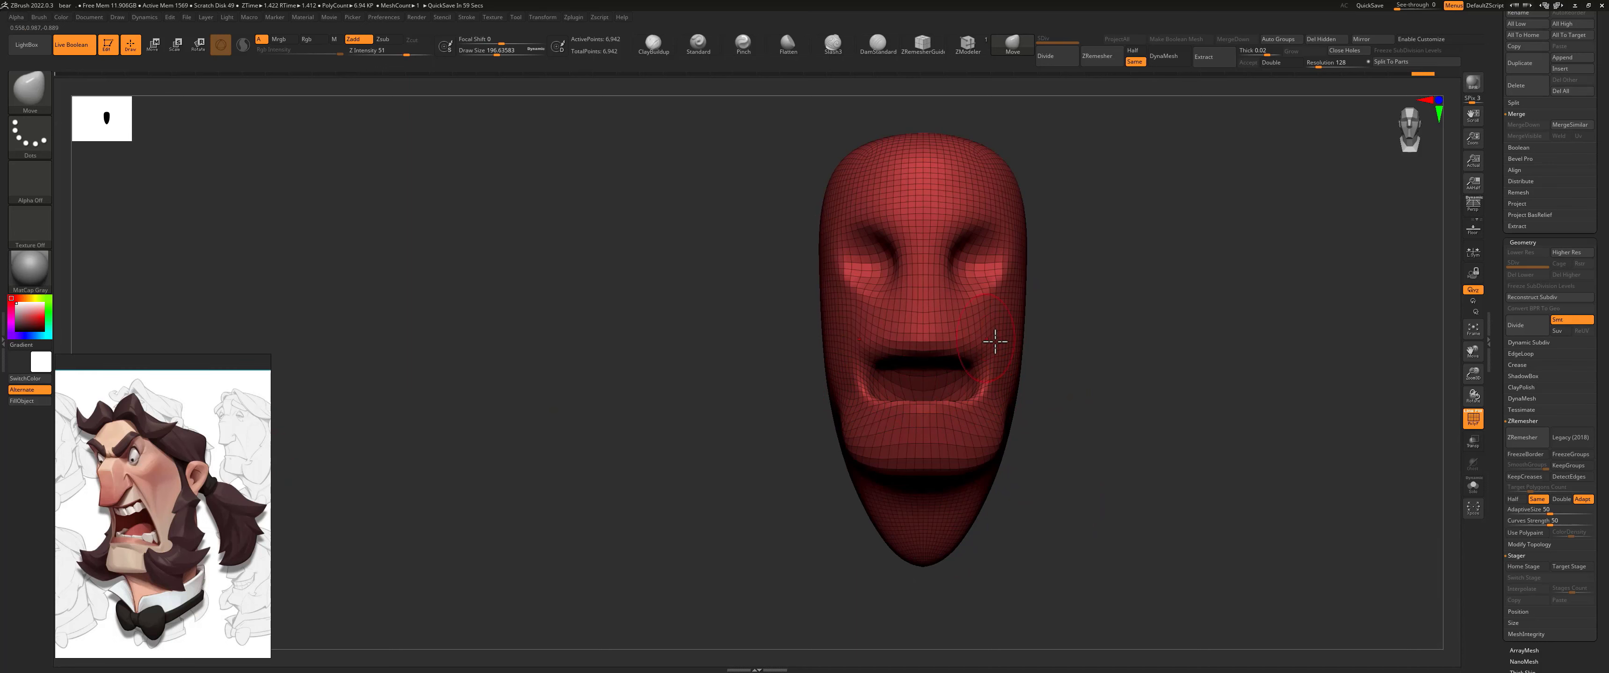
mouse_move(1013, 344)
mouse_down()
mouse_move(999, 345)
mouse_move(1052, 392)
mouse_move(995, 445)
mouse_up()
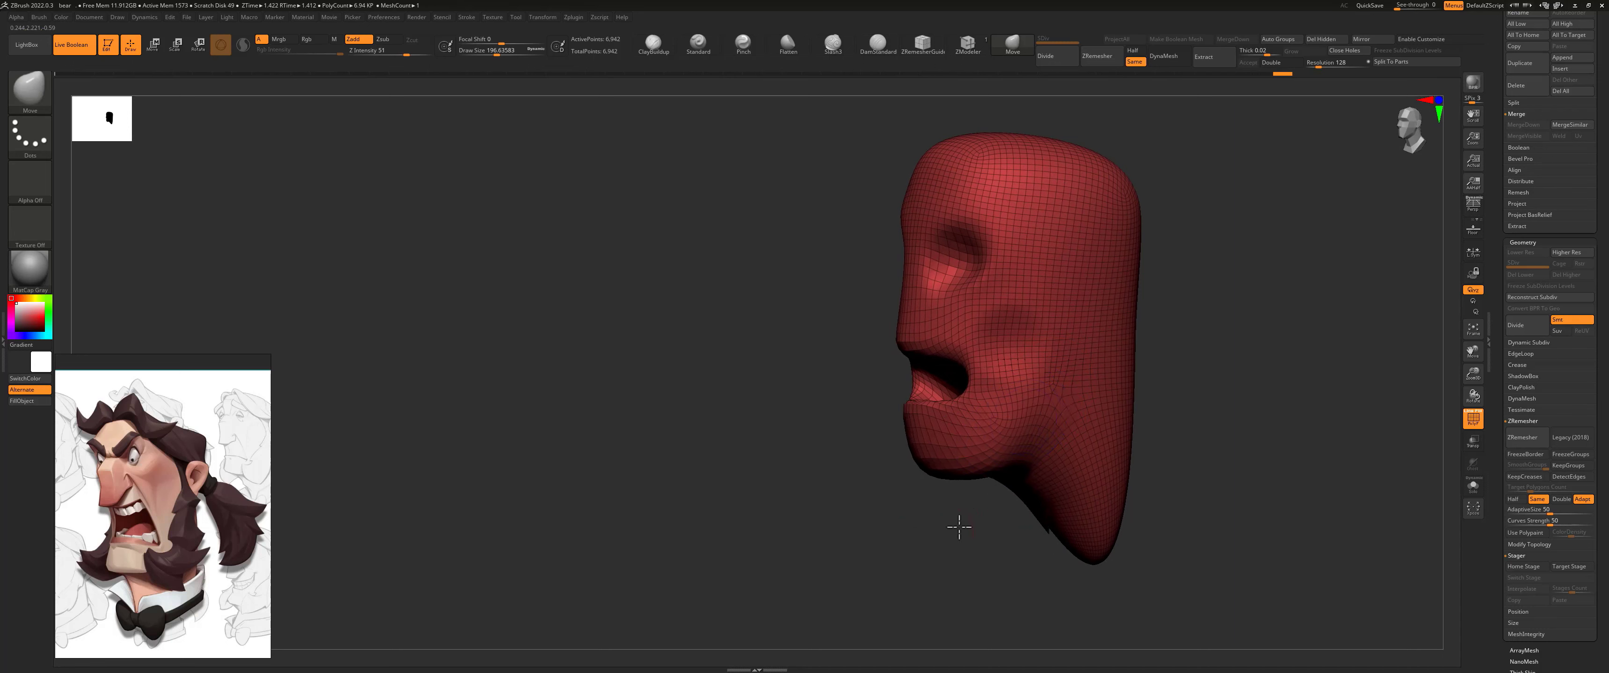
mouse_move(959, 528)
mouse_down()
mouse_move(1020, 445)
mouse_move(1040, 353)
mouse_up()
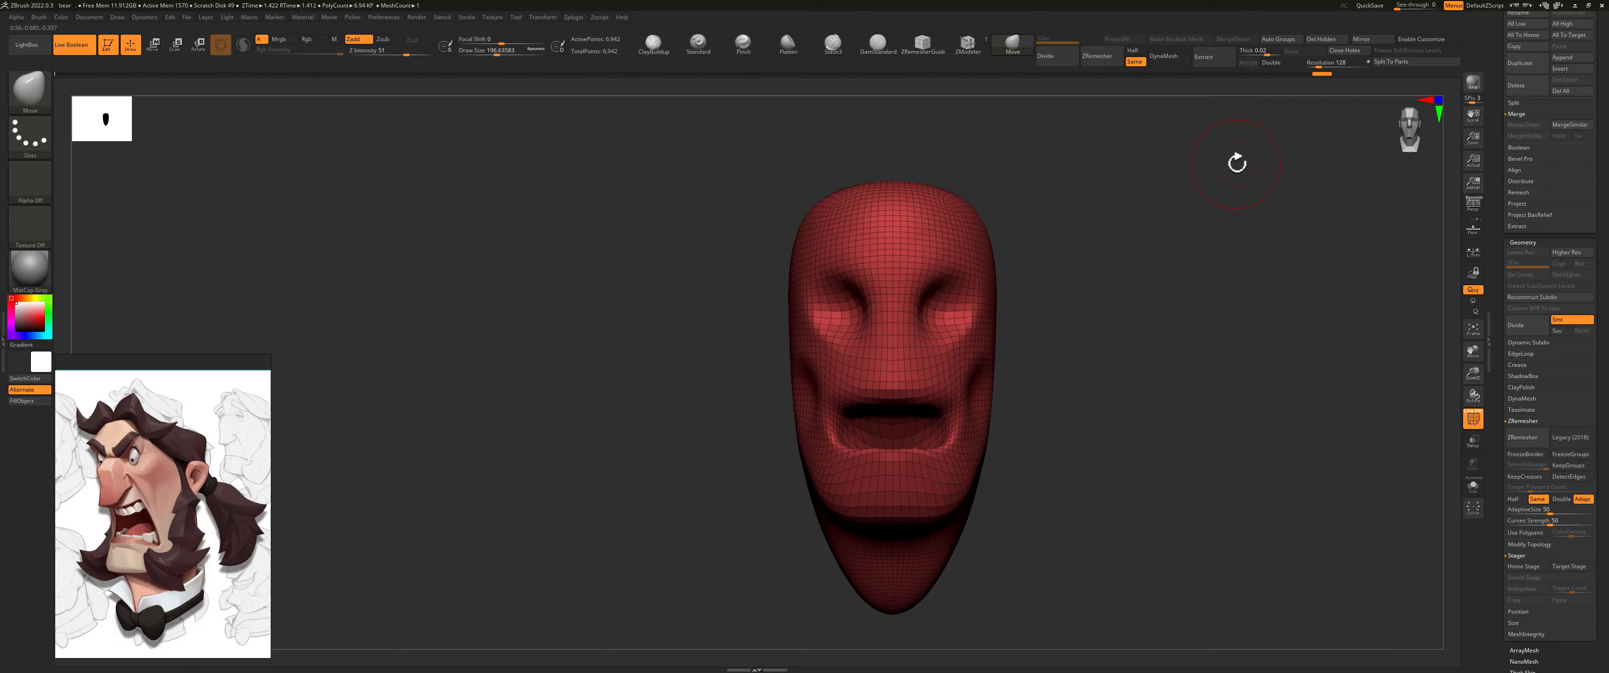
Step: Append a sphere to the head as a new subtool
scroll(1557, 427, up, 6)
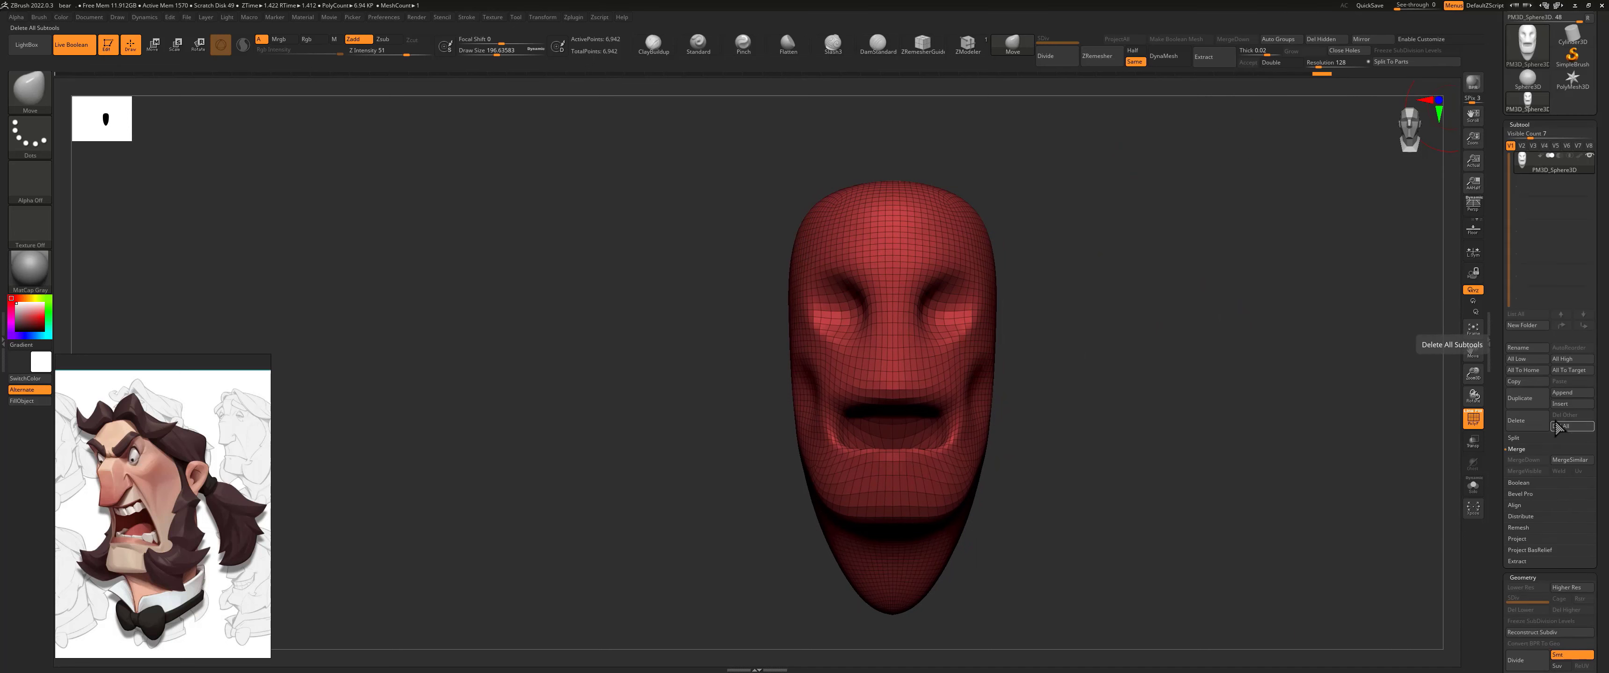
click(1562, 393)
click(1383, 431)
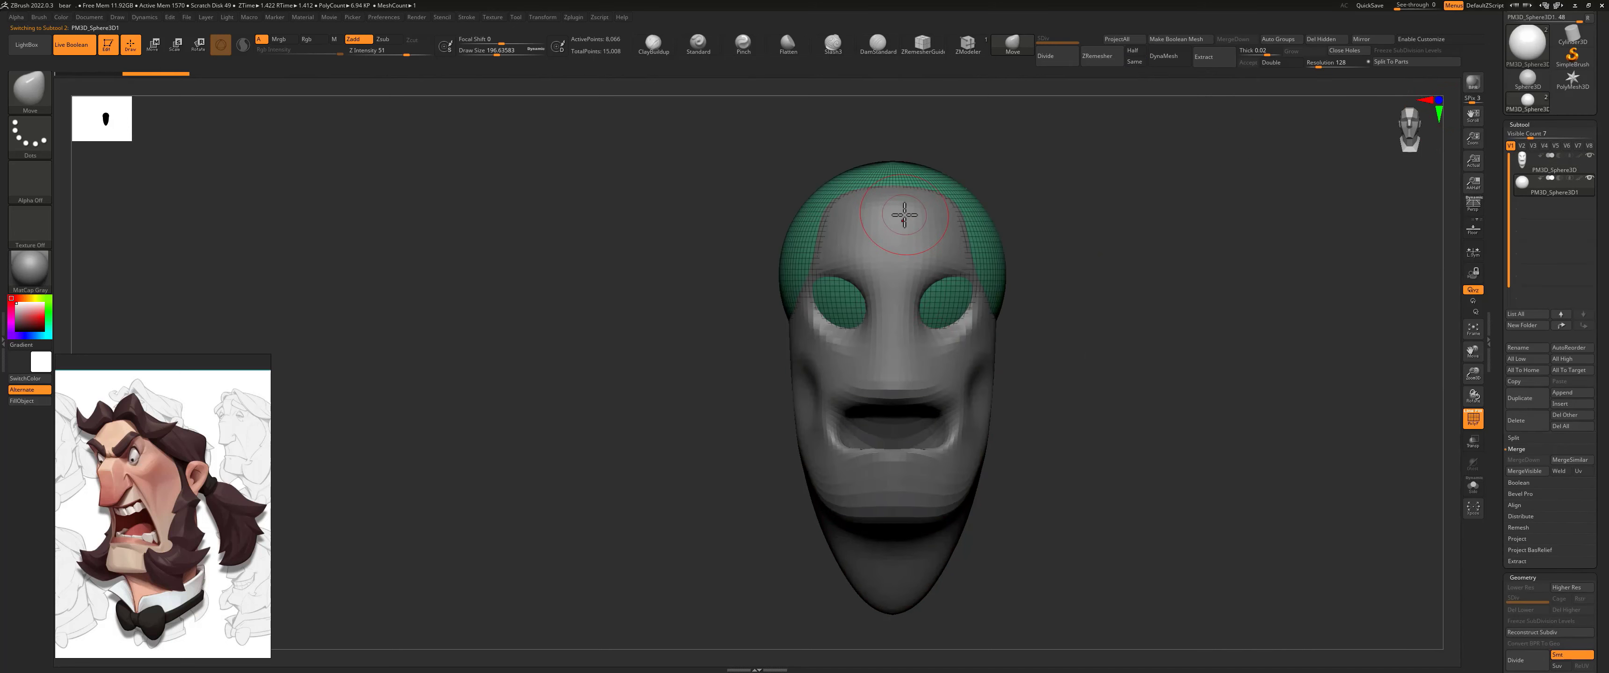
Step: Scale down the new sphere and move it out in front of the face between the eyes and mouth as the nose
drag(1033, 225, 983, 226)
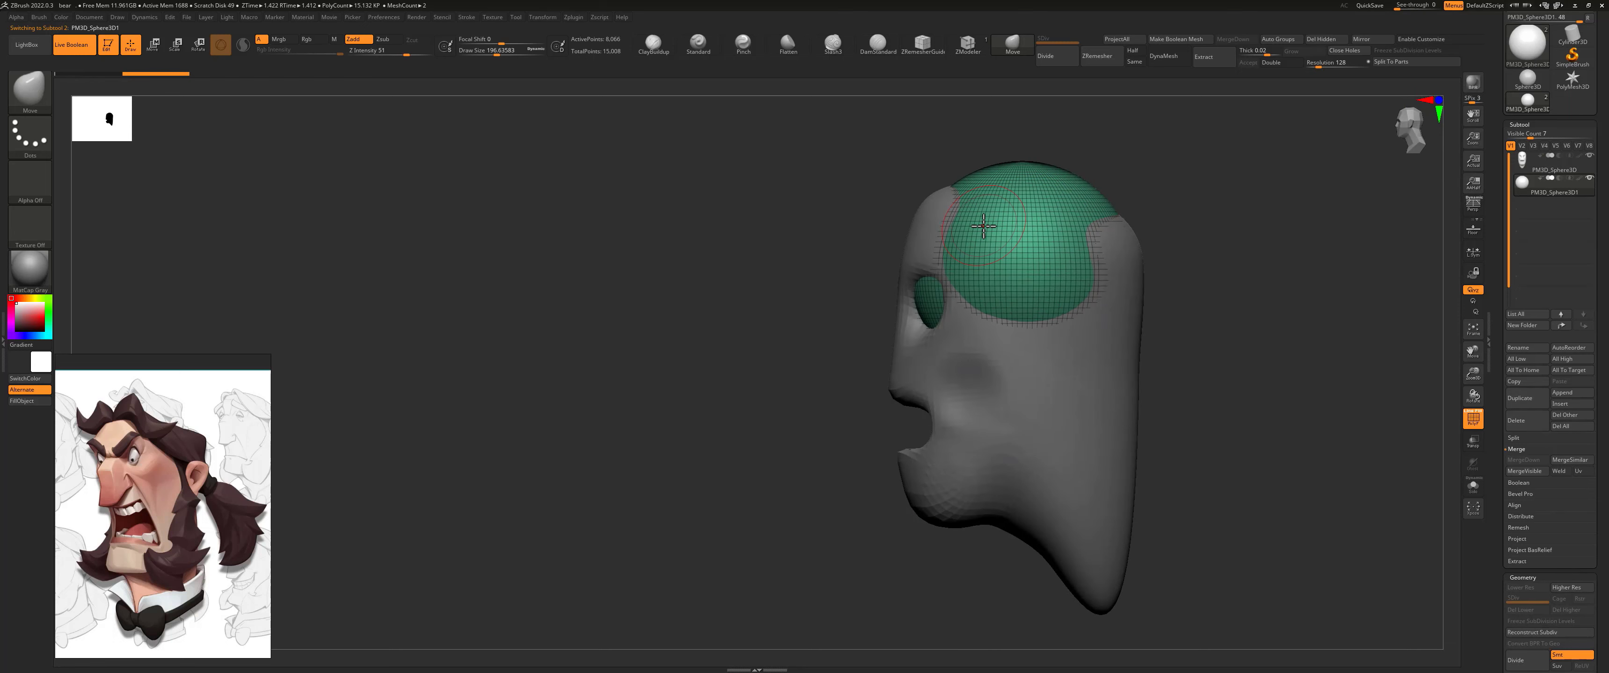
key(w)
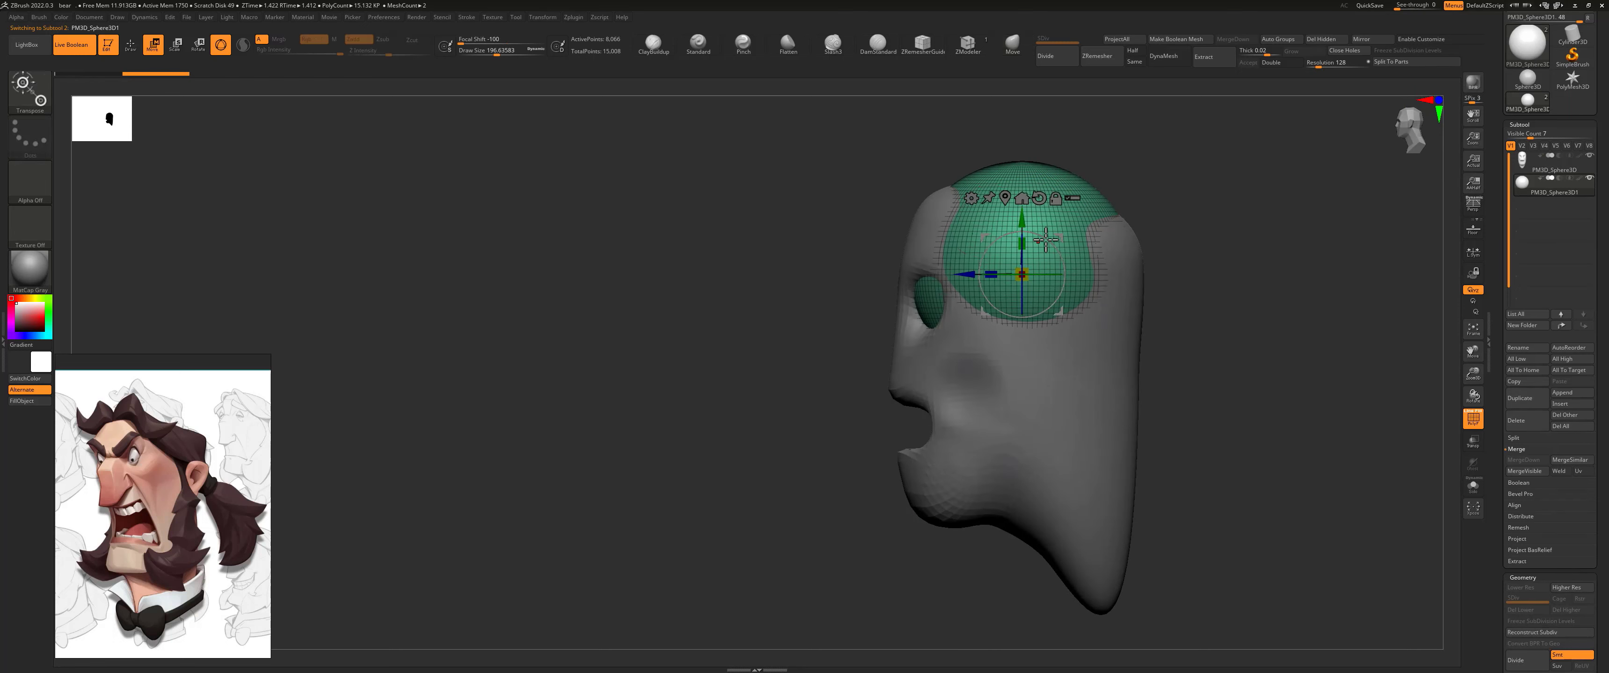
drag(1055, 231, 788, 352)
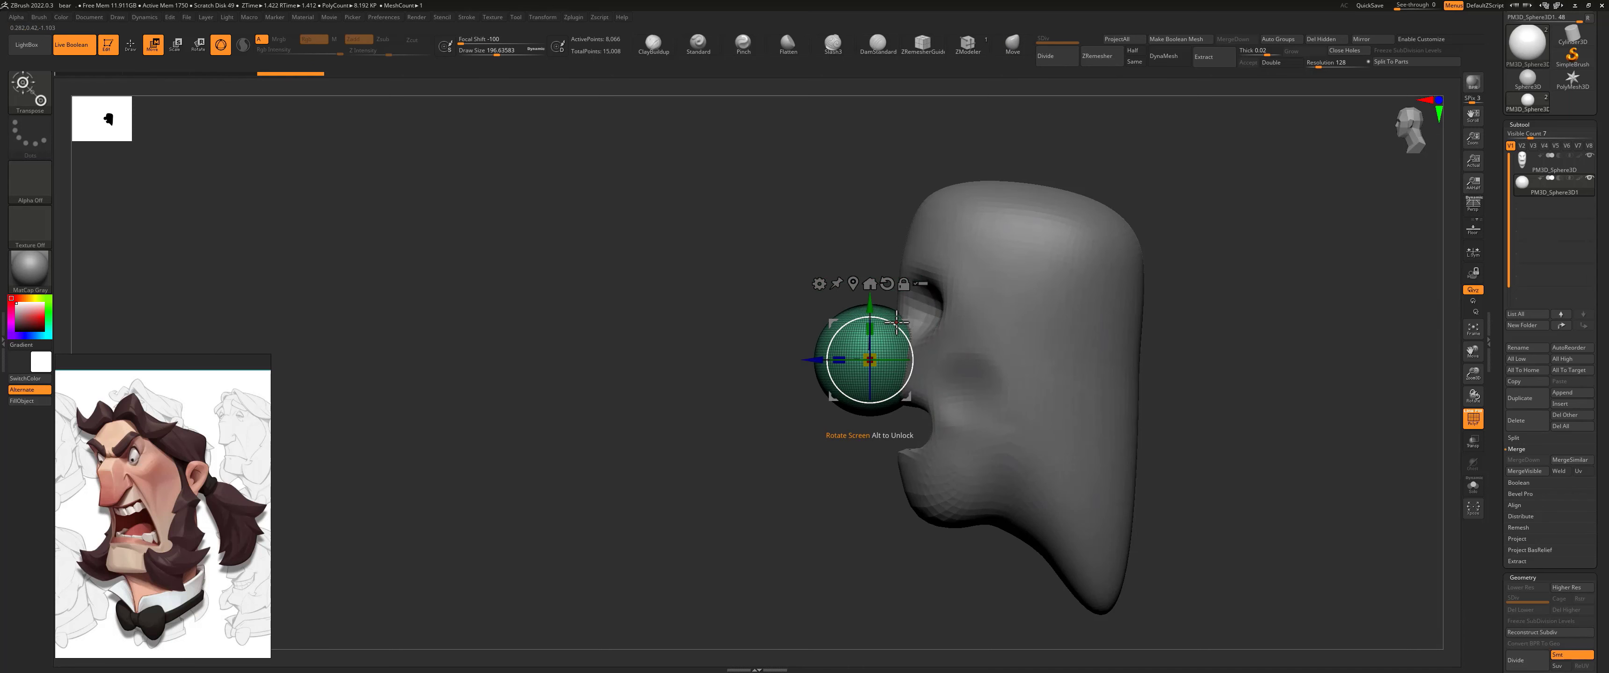
Step: Narrow the nose sphere from the front with a large Move brush and pull it into an elongated wedge in profile
click(1012, 42)
shift+drag(713, 291, 765, 287)
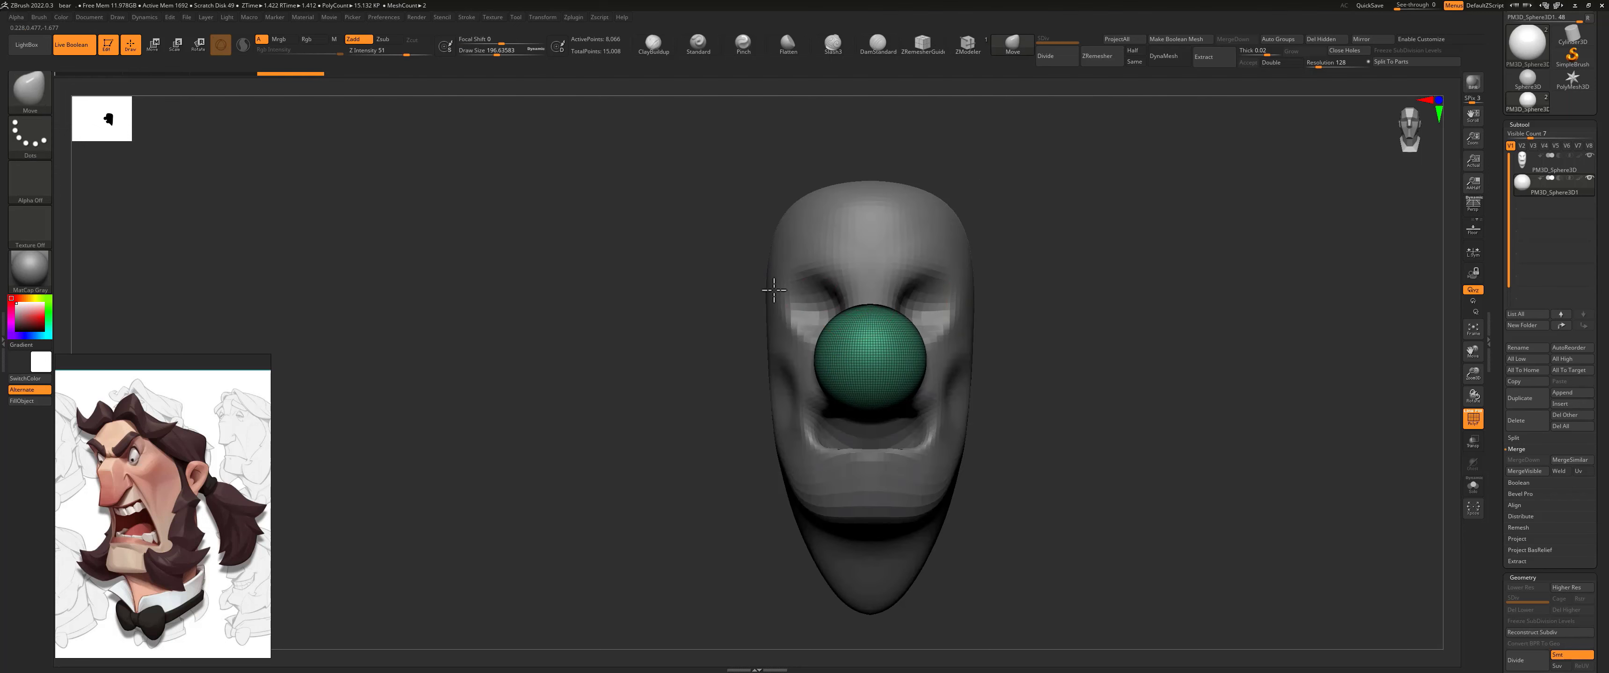
alt+drag(1113, 317, 1118, 375)
key(s)
drag(949, 346, 965, 346)
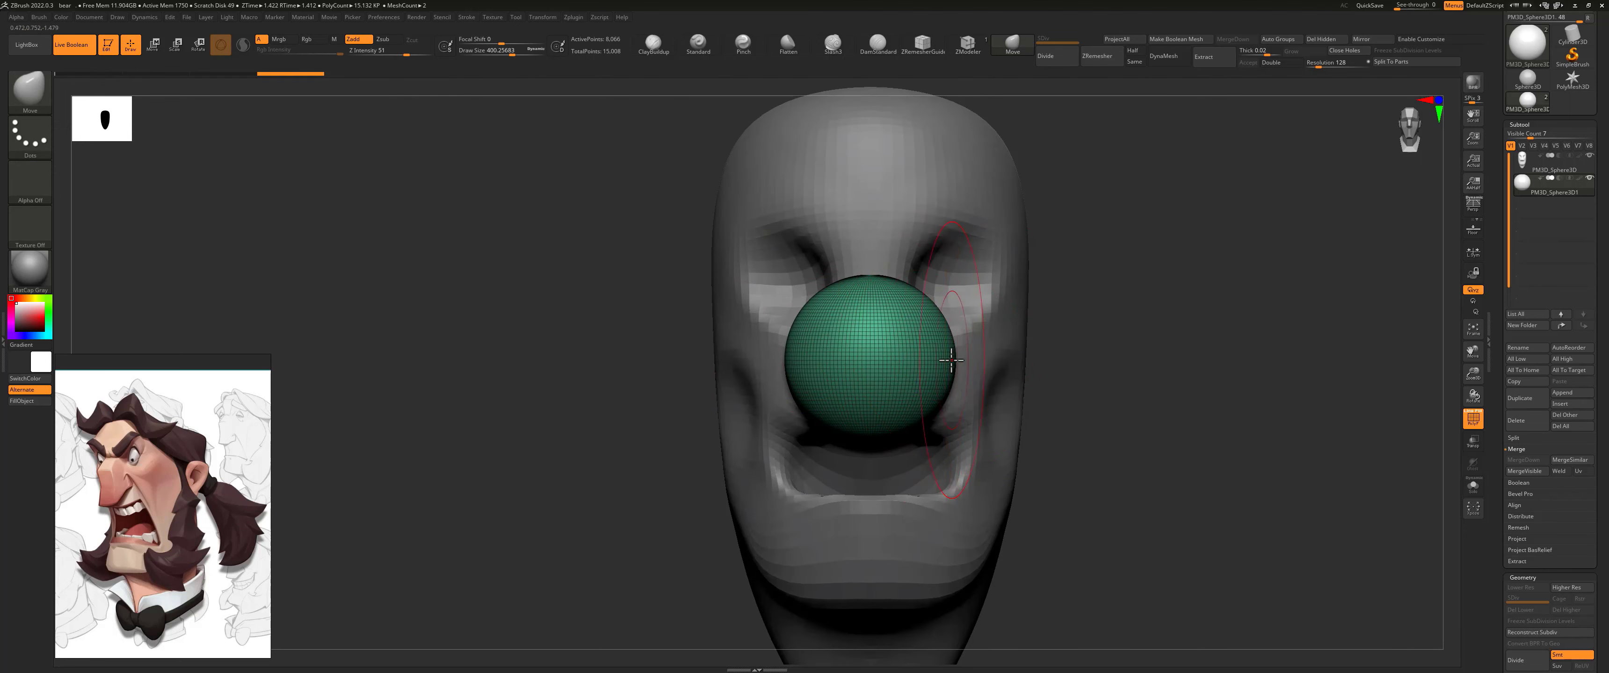
drag(953, 372, 928, 375)
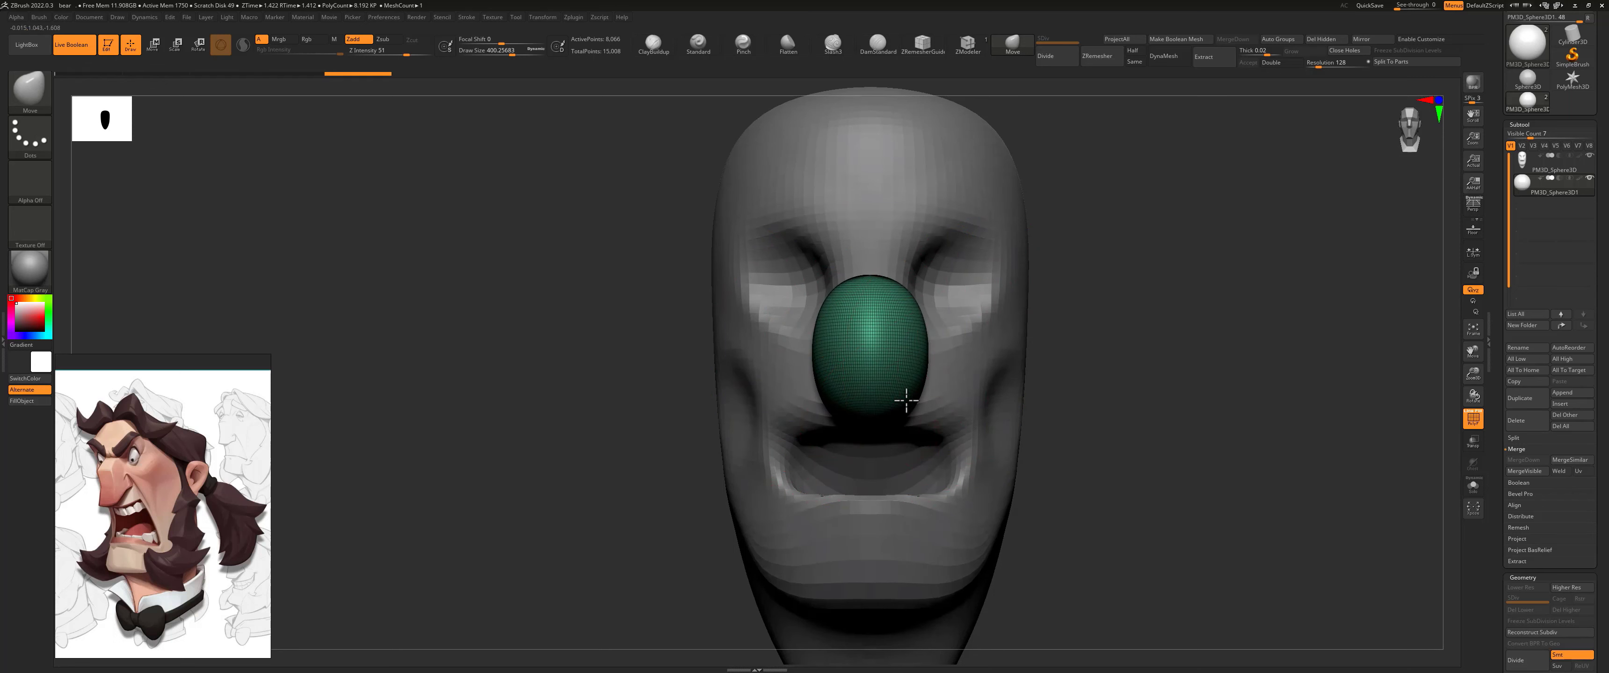
mouse_move(1076, 319)
mouse_down()
mouse_move(889, 370)
mouse_move(893, 355)
mouse_up()
drag(915, 414, 876, 425)
Step: Extend the nose's top toward the brow and shape its bridge and tip in profile with a smaller Move brush
key(s)
drag(958, 402, 970, 381)
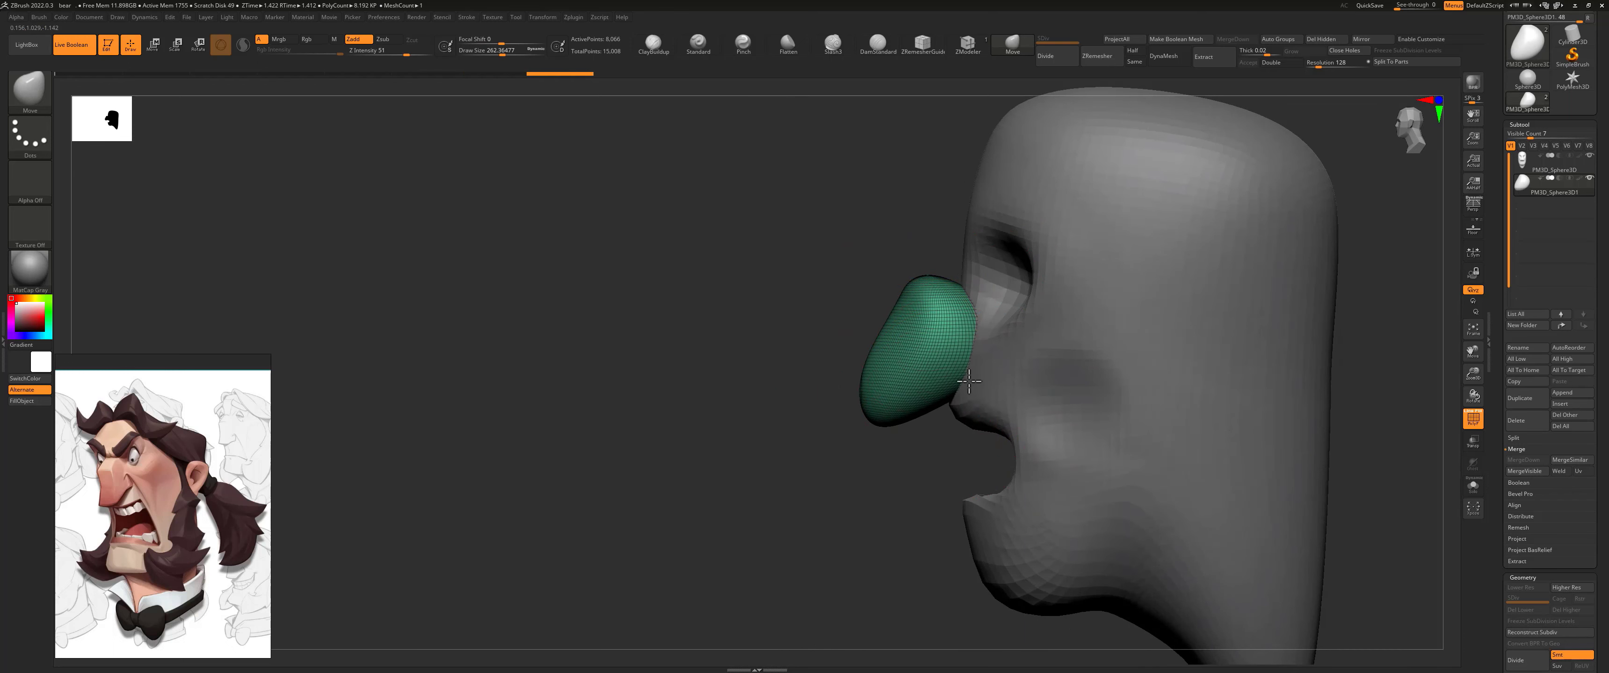
drag(967, 298, 995, 259)
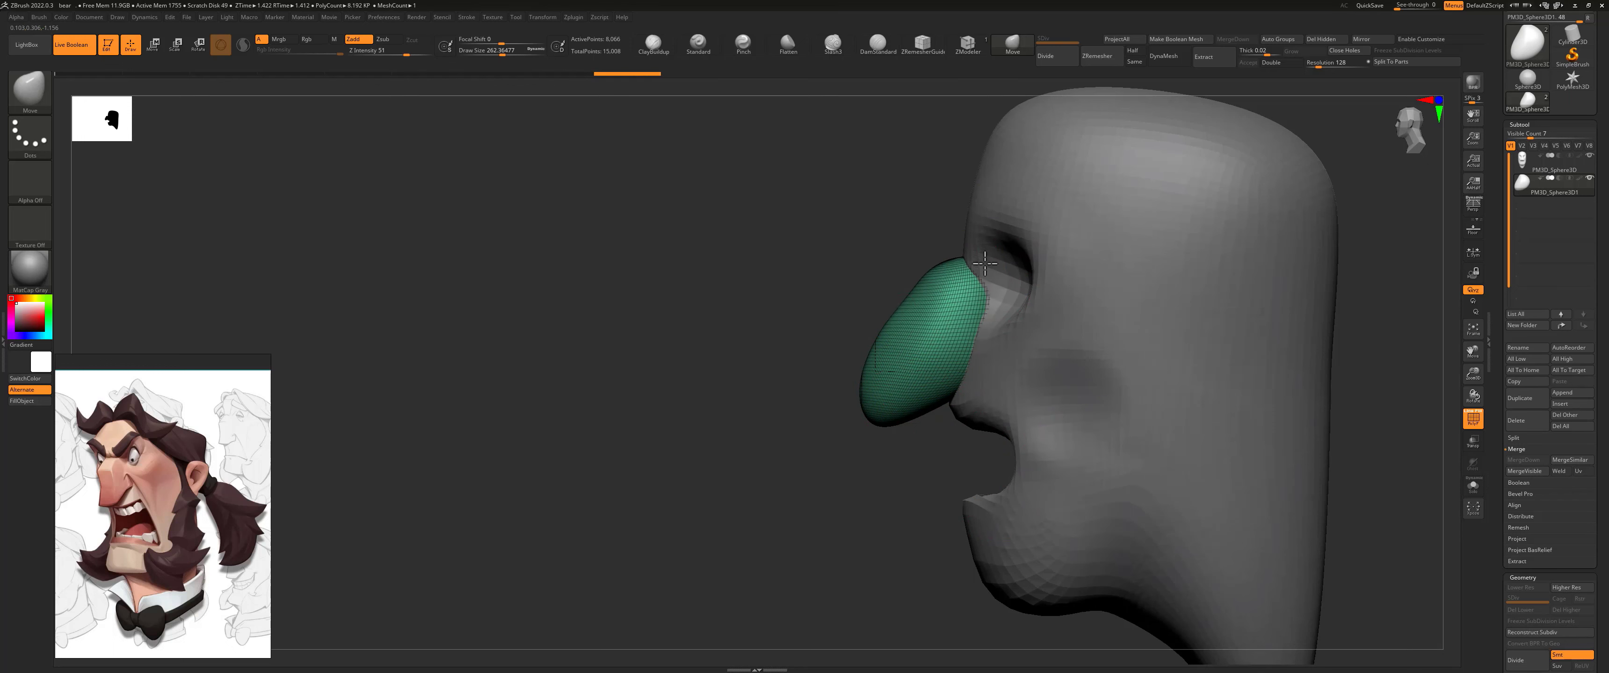
mouse_move(878, 419)
mouse_down()
mouse_move(902, 413)
mouse_move(898, 395)
mouse_up()
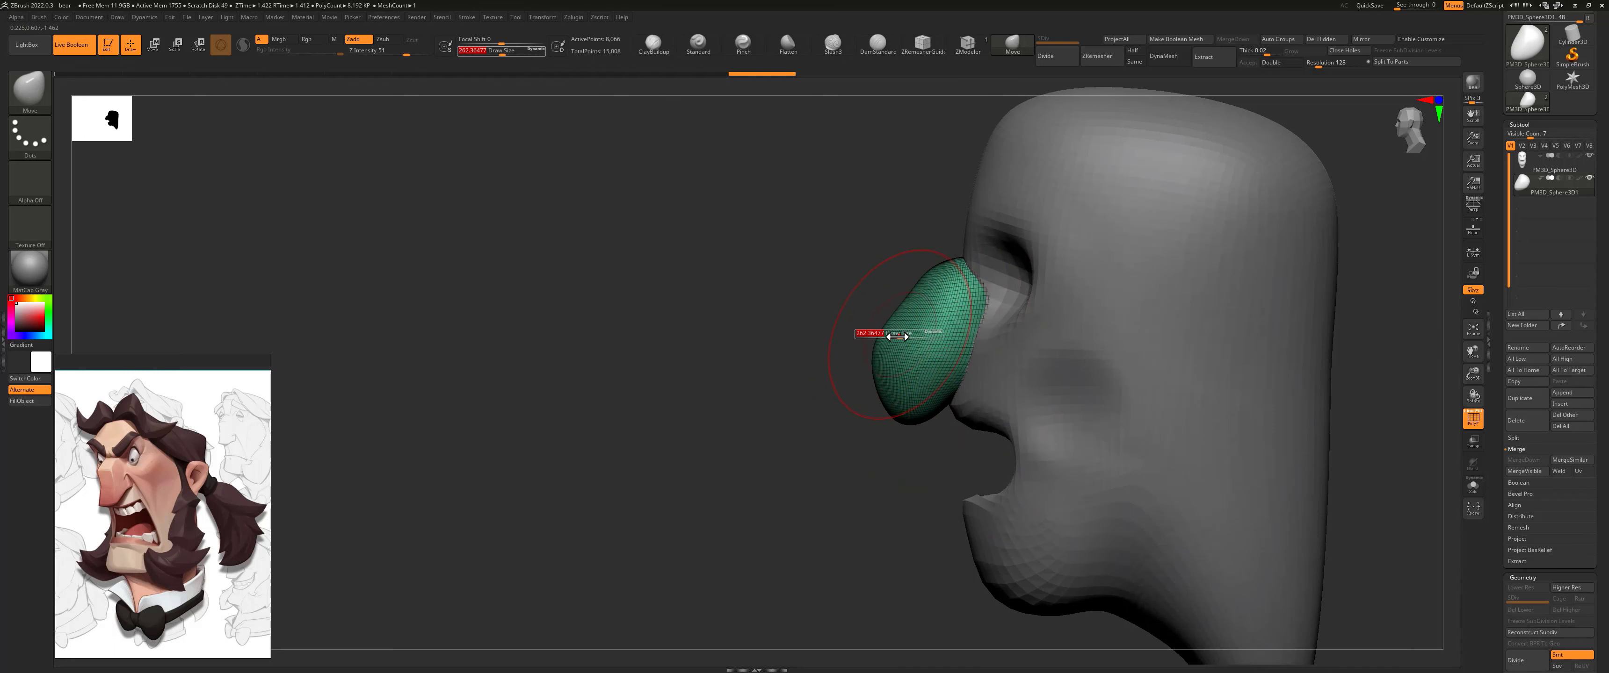
key(ctrl)
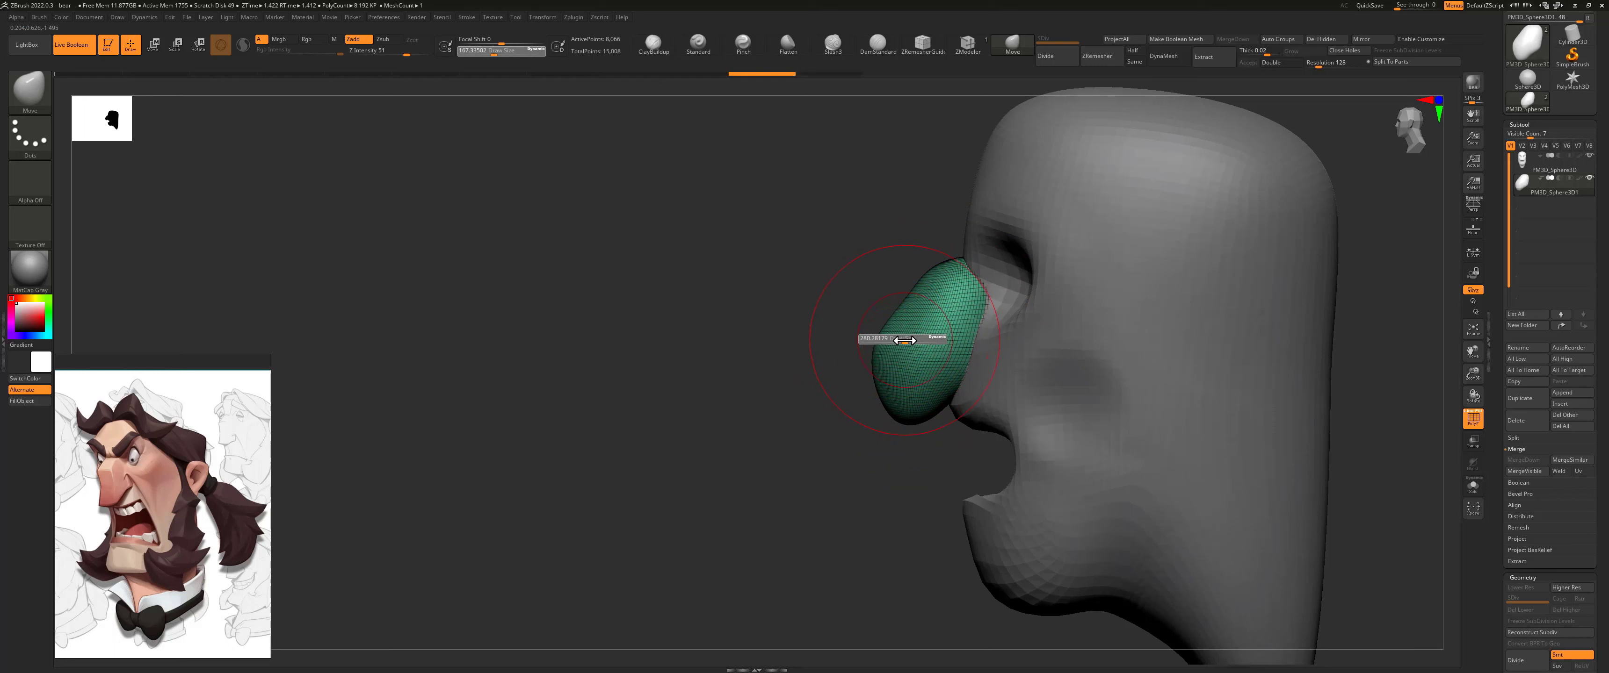
drag(882, 344, 898, 303)
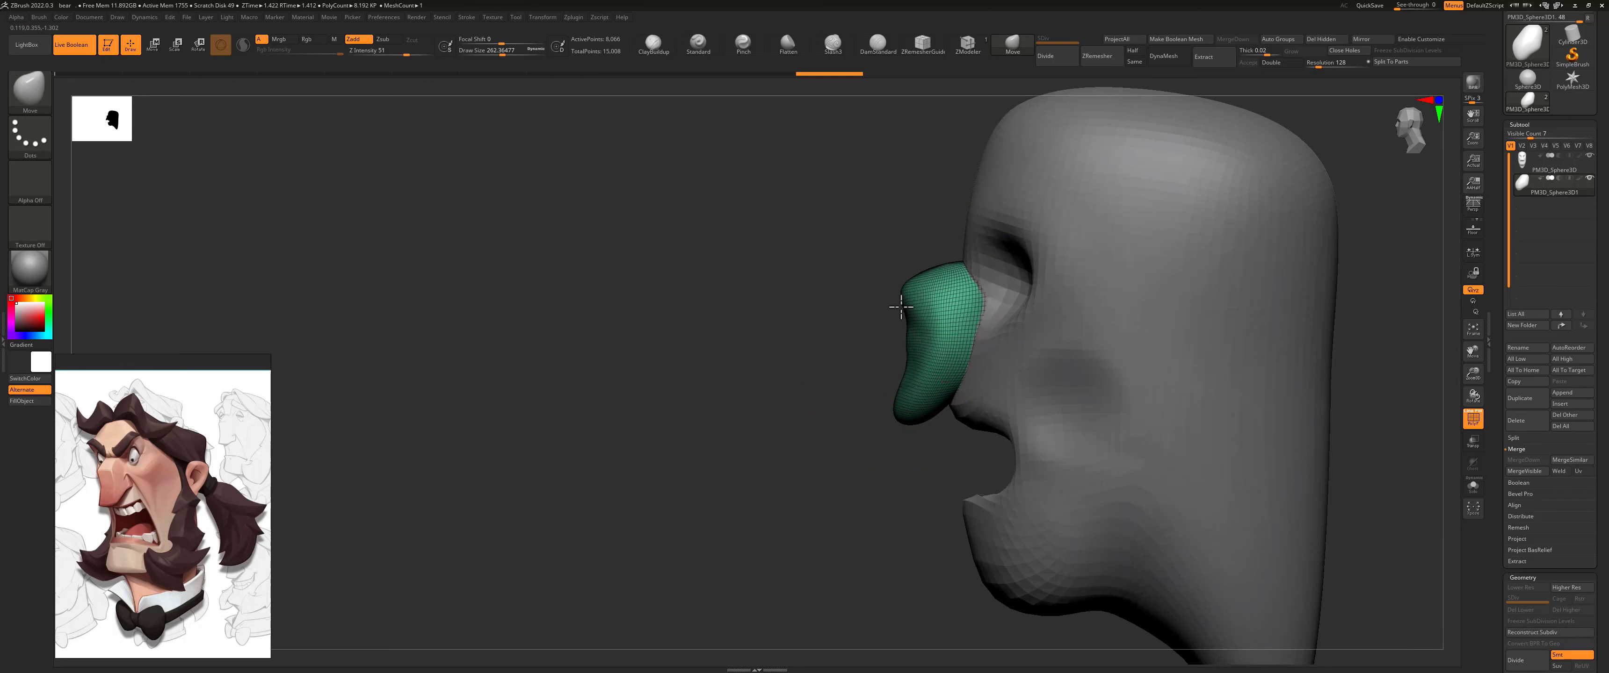
mouse_move(909, 409)
mouse_down()
mouse_move(960, 373)
mouse_move(908, 349)
mouse_up()
mouse_move(867, 350)
mouse_down()
mouse_move(950, 347)
mouse_move(895, 399)
mouse_up()
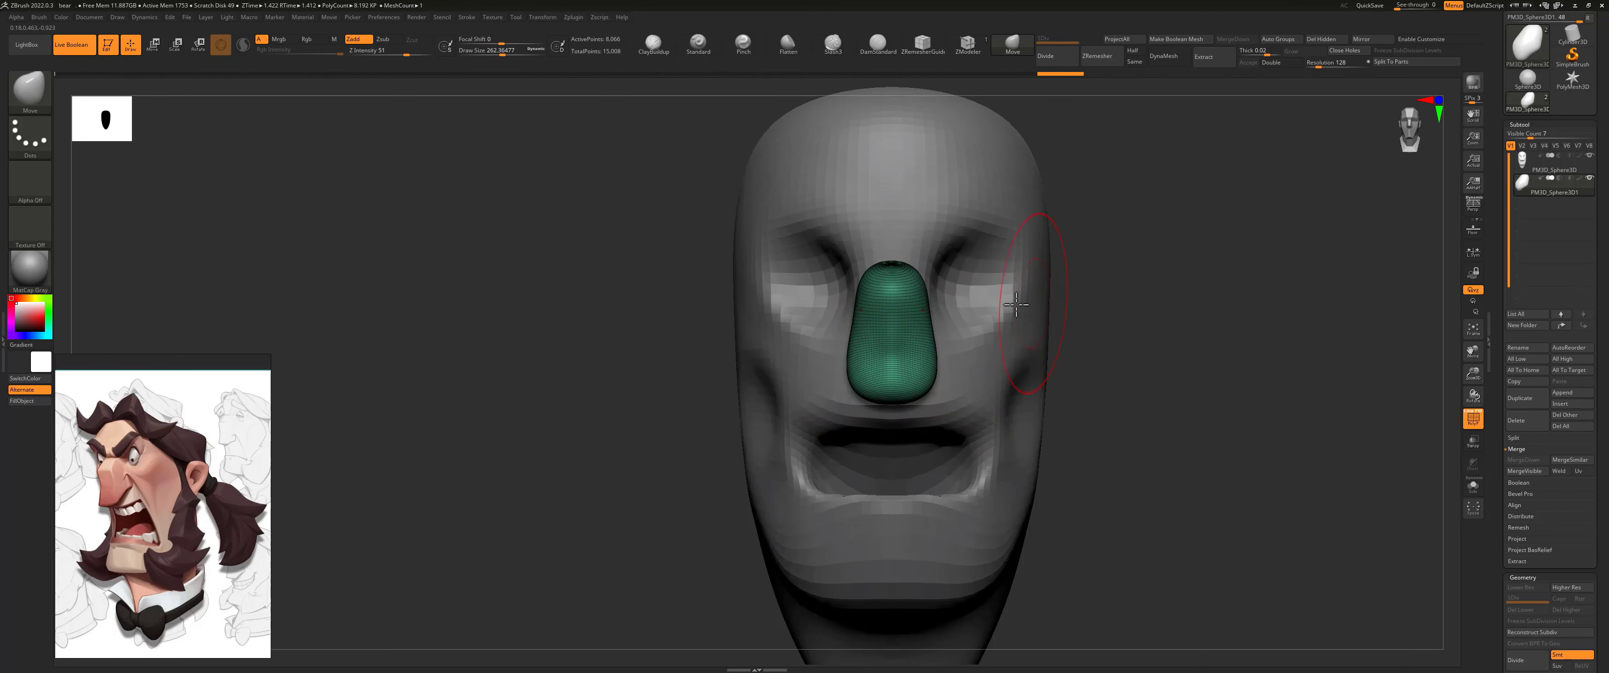
drag(1097, 213, 1056, 218)
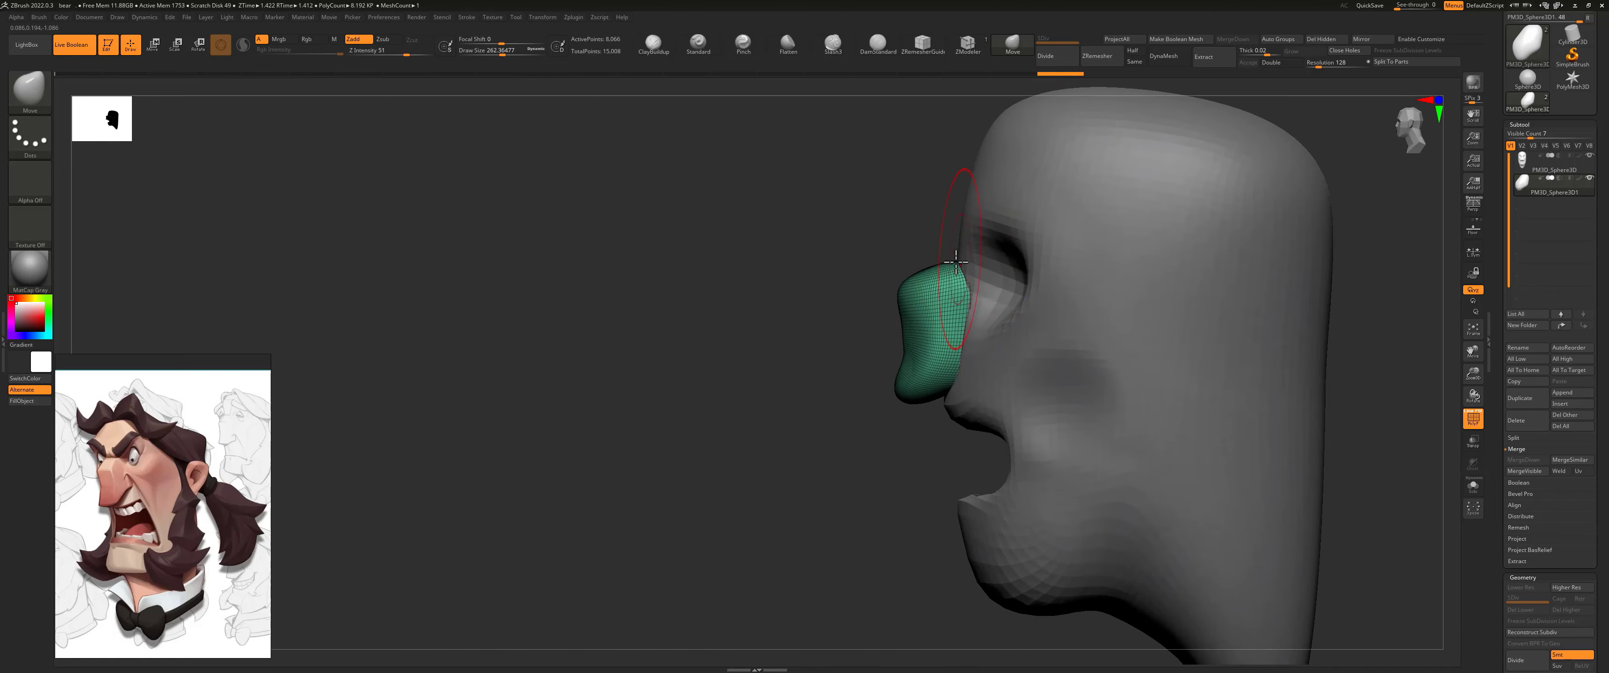
drag(871, 359, 941, 373)
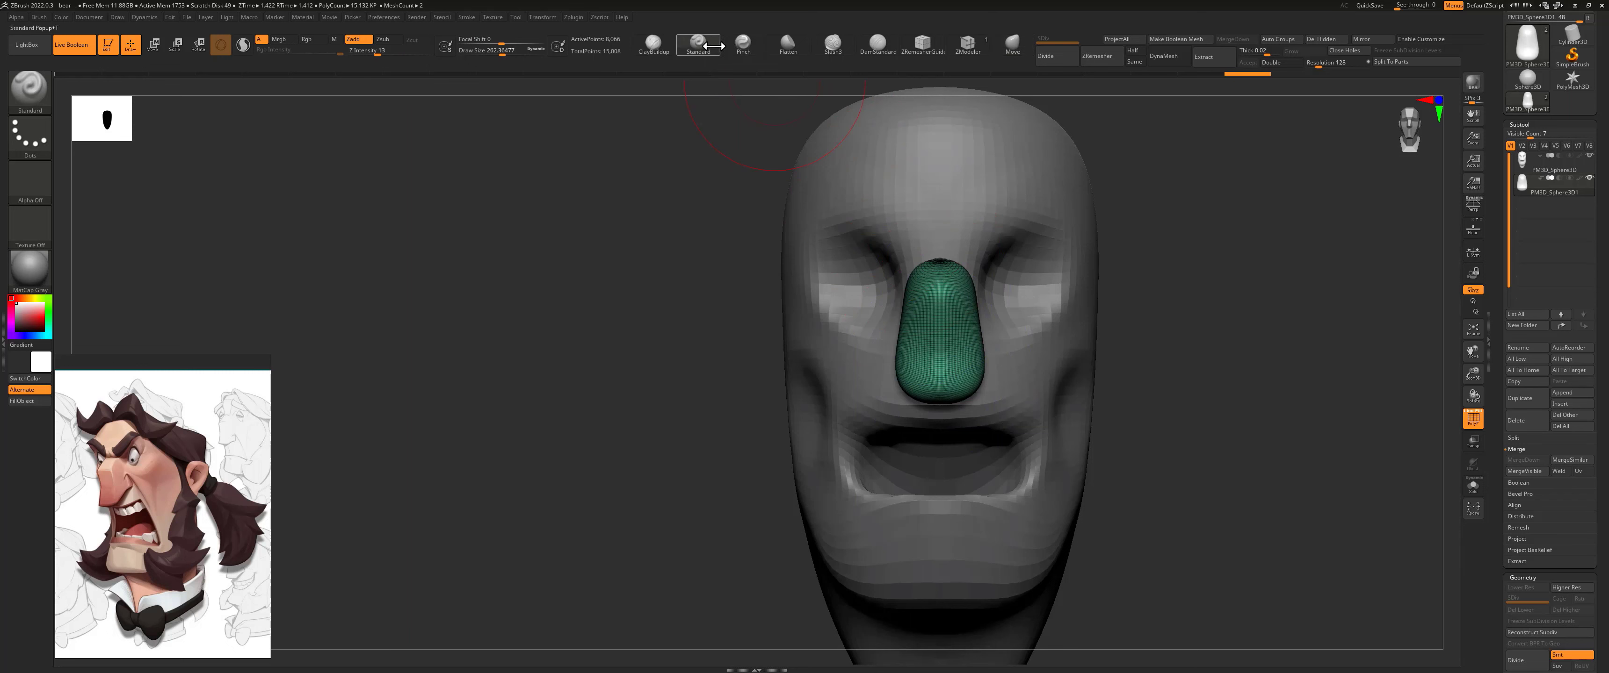
Step: Choose the Flatten brush at a draw size of about 145 and ZRemesh the nose with the Same option
click(788, 44)
key(s)
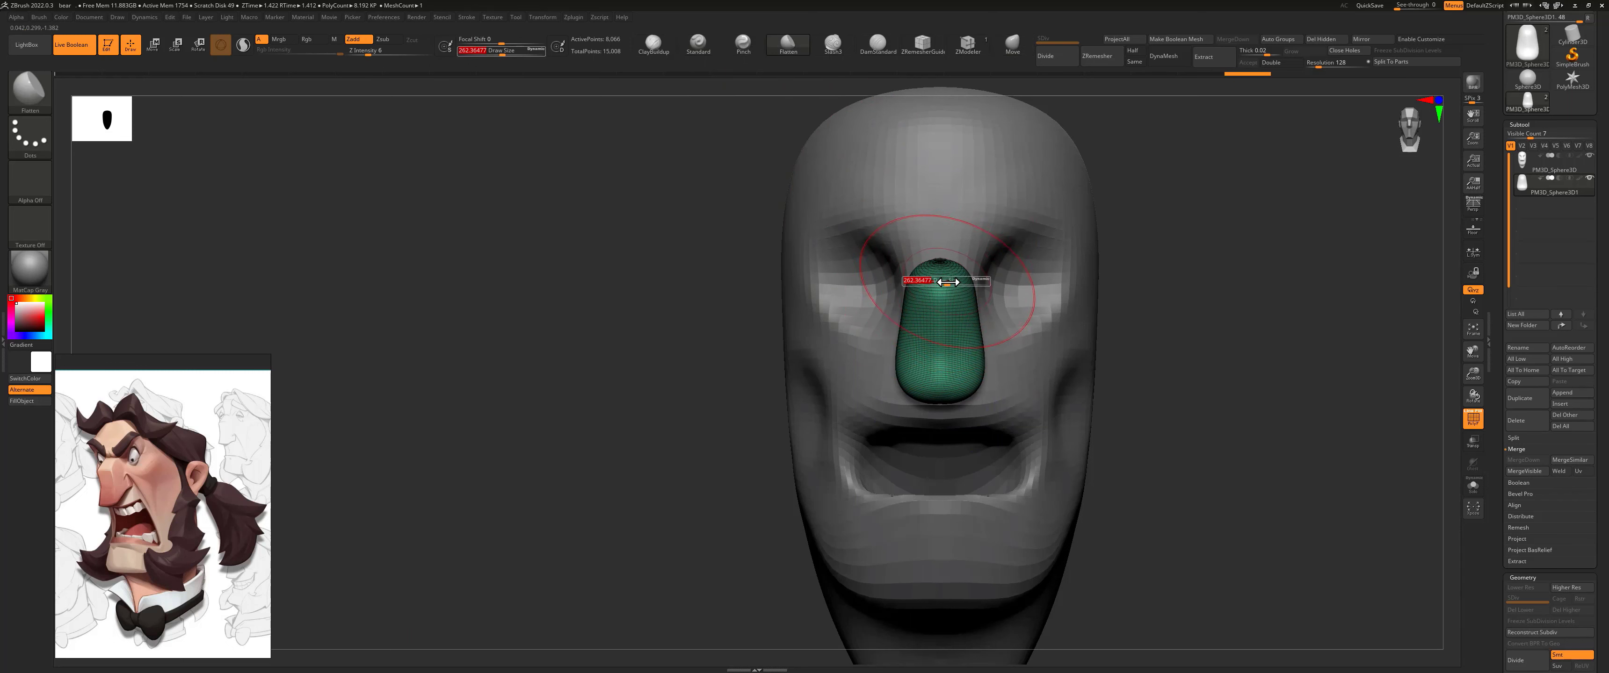
drag(949, 288, 936, 284)
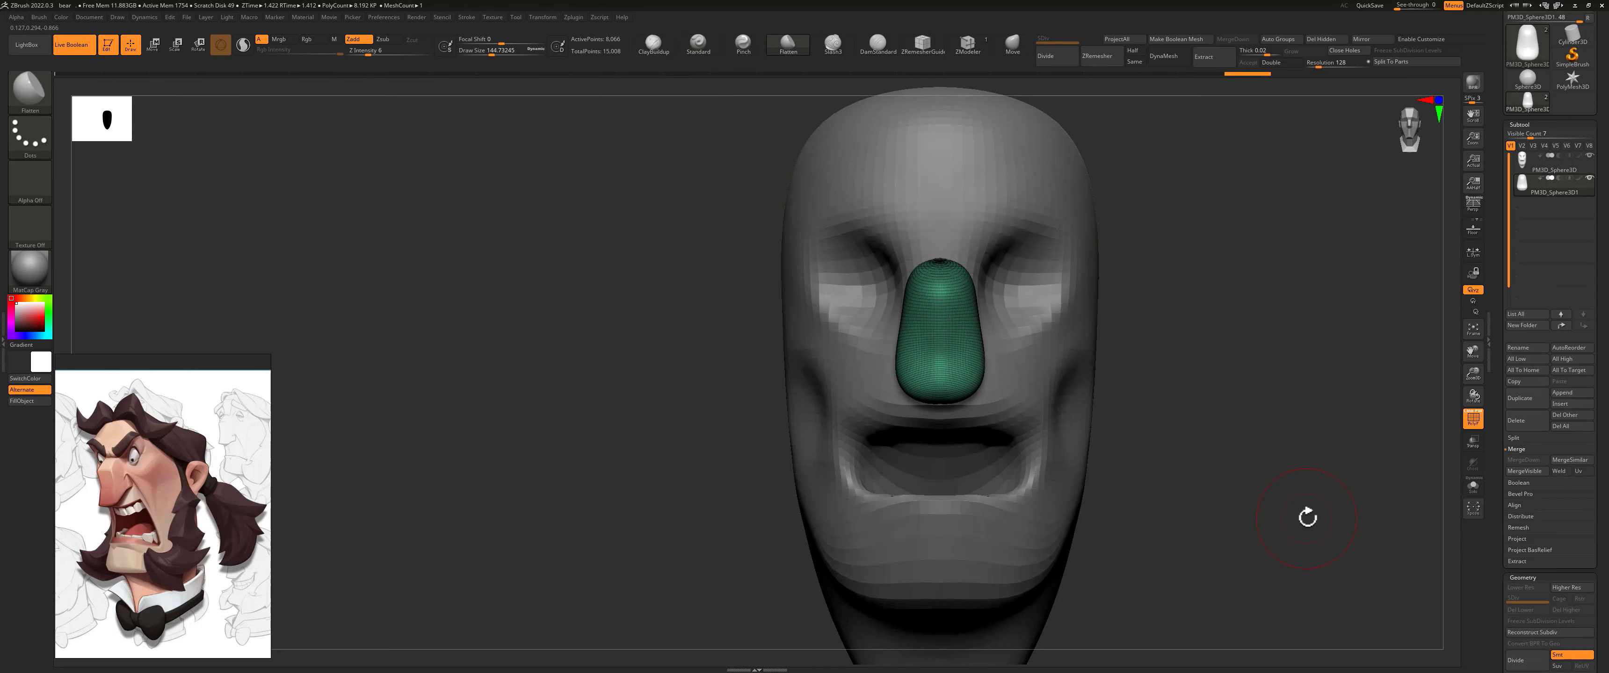
drag(1532, 569, 1533, 268)
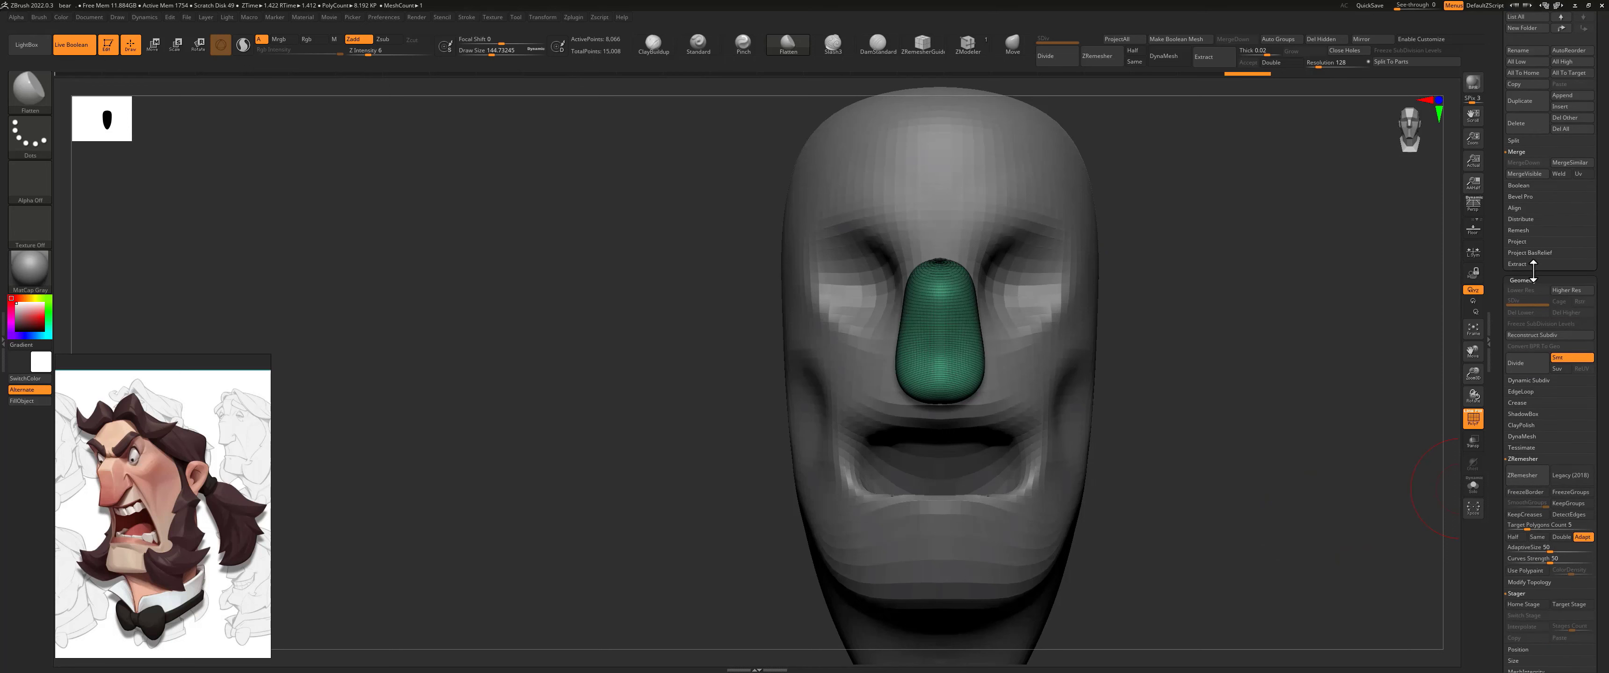
scroll(1538, 500, down, 3)
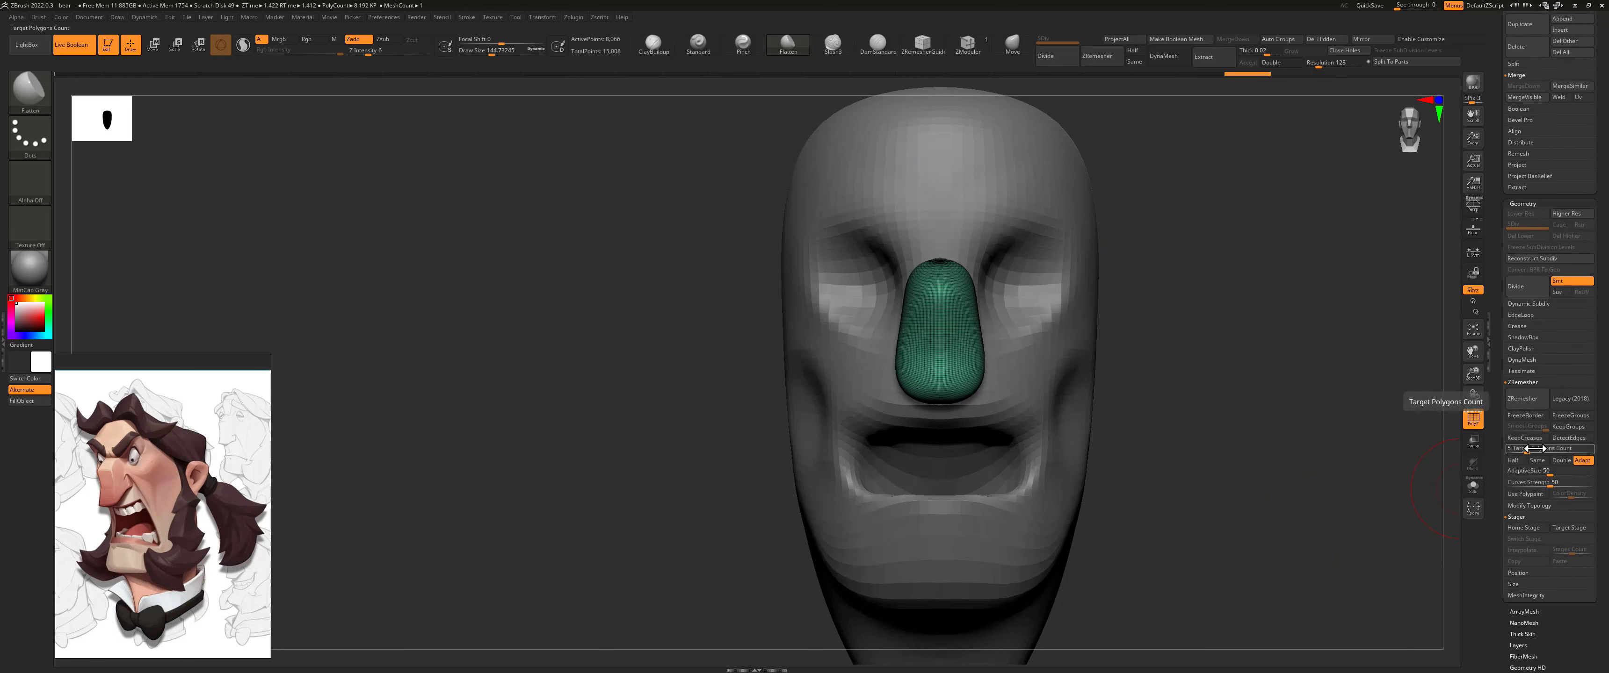
click(1536, 462)
click(1523, 400)
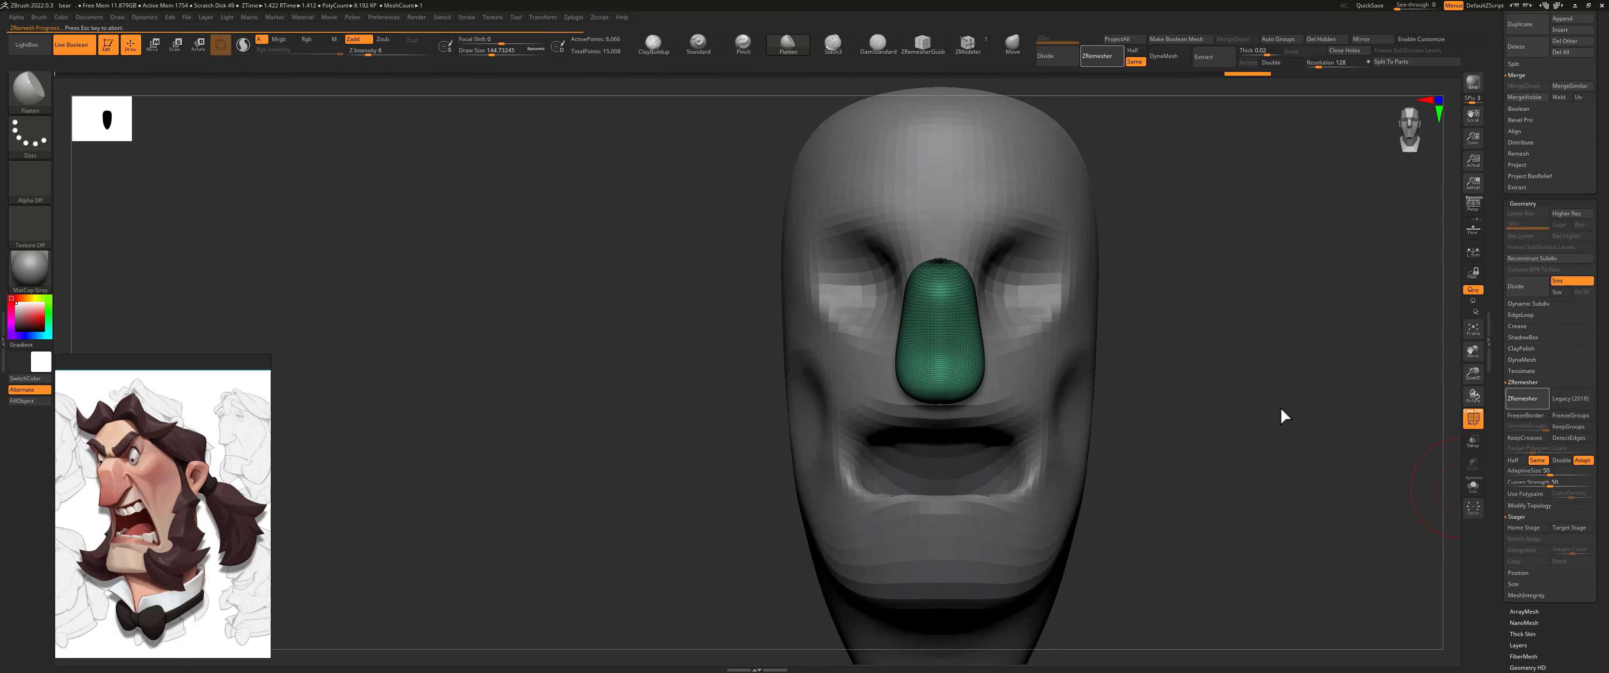
Step: Flatten the top and front plane of the nose with the Flatten brush at a lower intensity, undoing the last stroke
drag(1163, 343, 1203, 314)
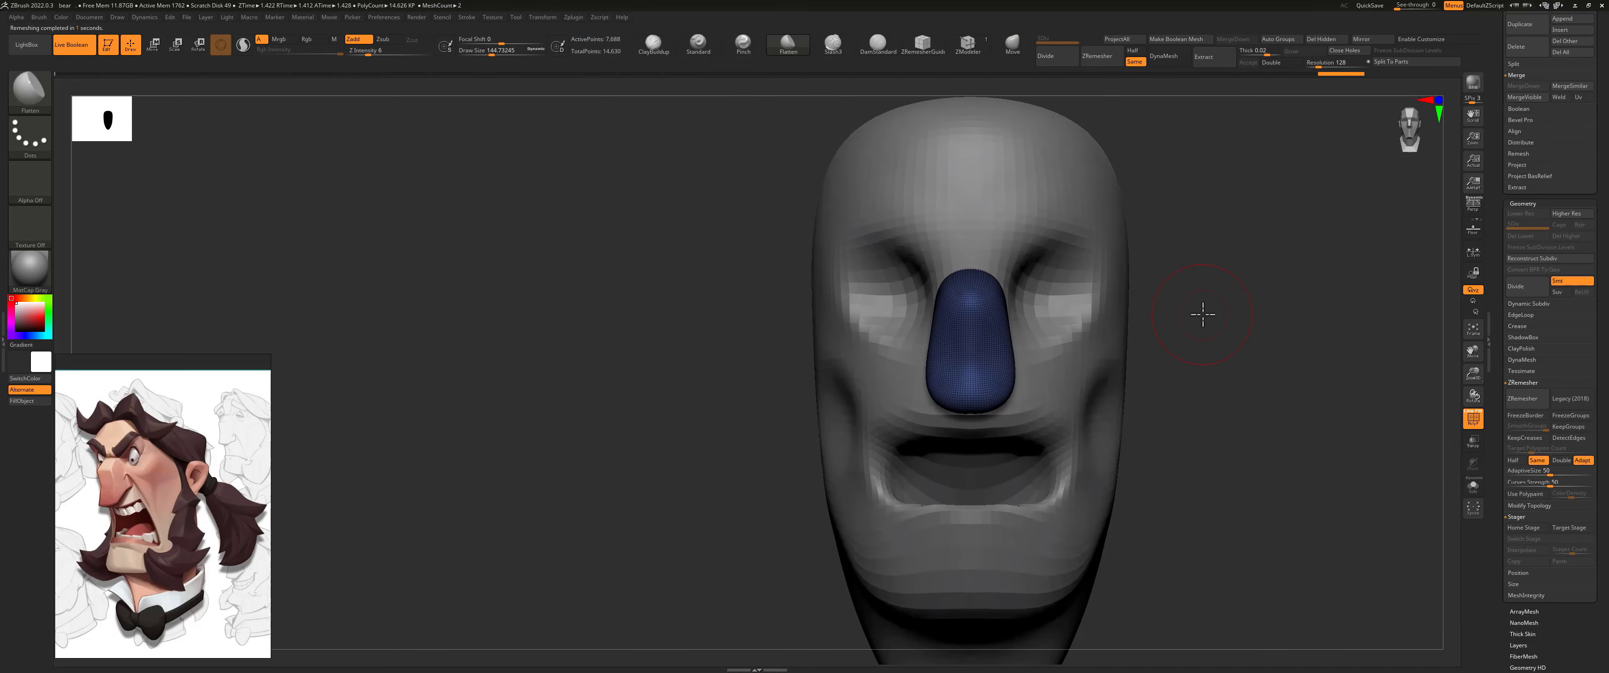
drag(1162, 203, 1147, 229)
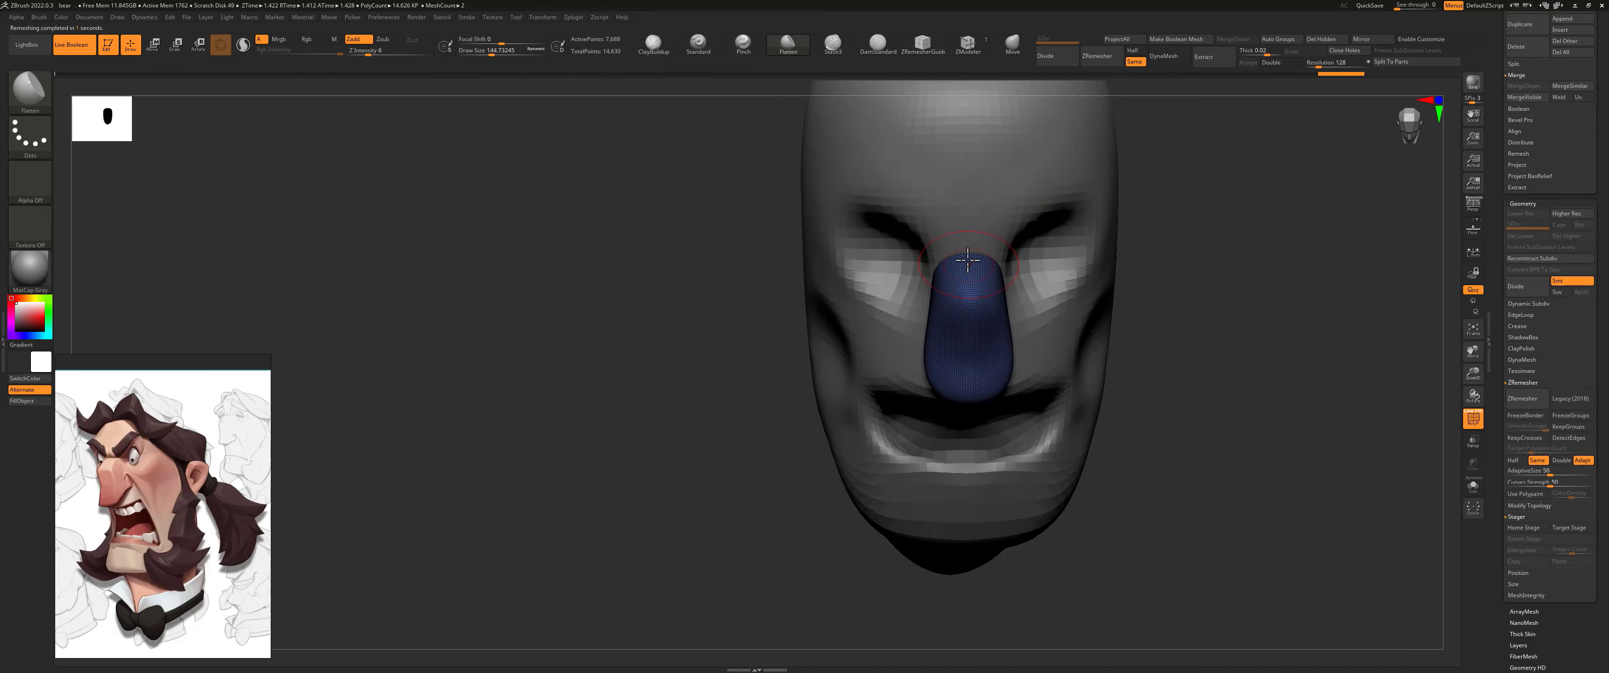
drag(968, 260, 973, 269)
drag(1162, 250, 1163, 203)
drag(368, 54, 362, 54)
mouse_move(970, 317)
mouse_down()
mouse_move(983, 360)
mouse_move(981, 341)
mouse_up()
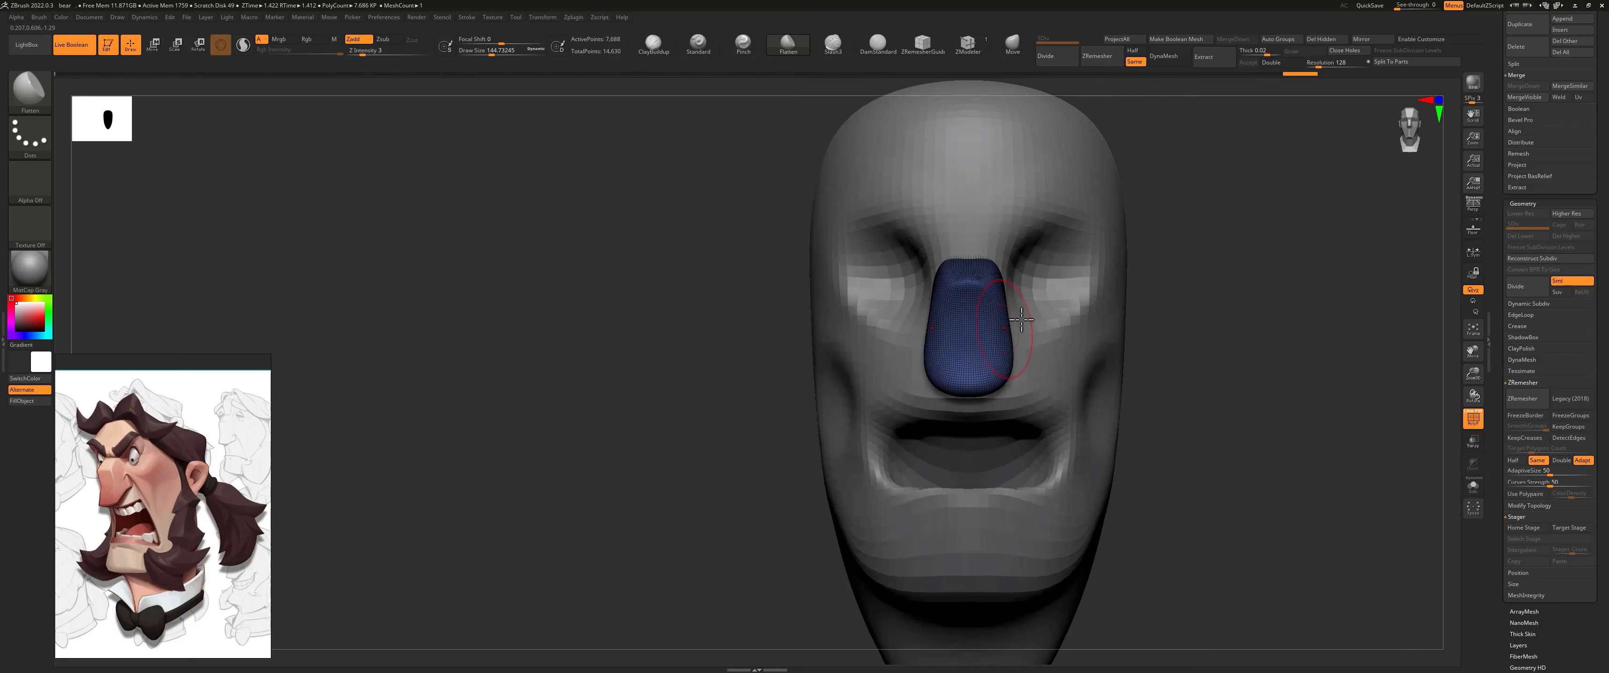
drag(1175, 306, 1125, 310)
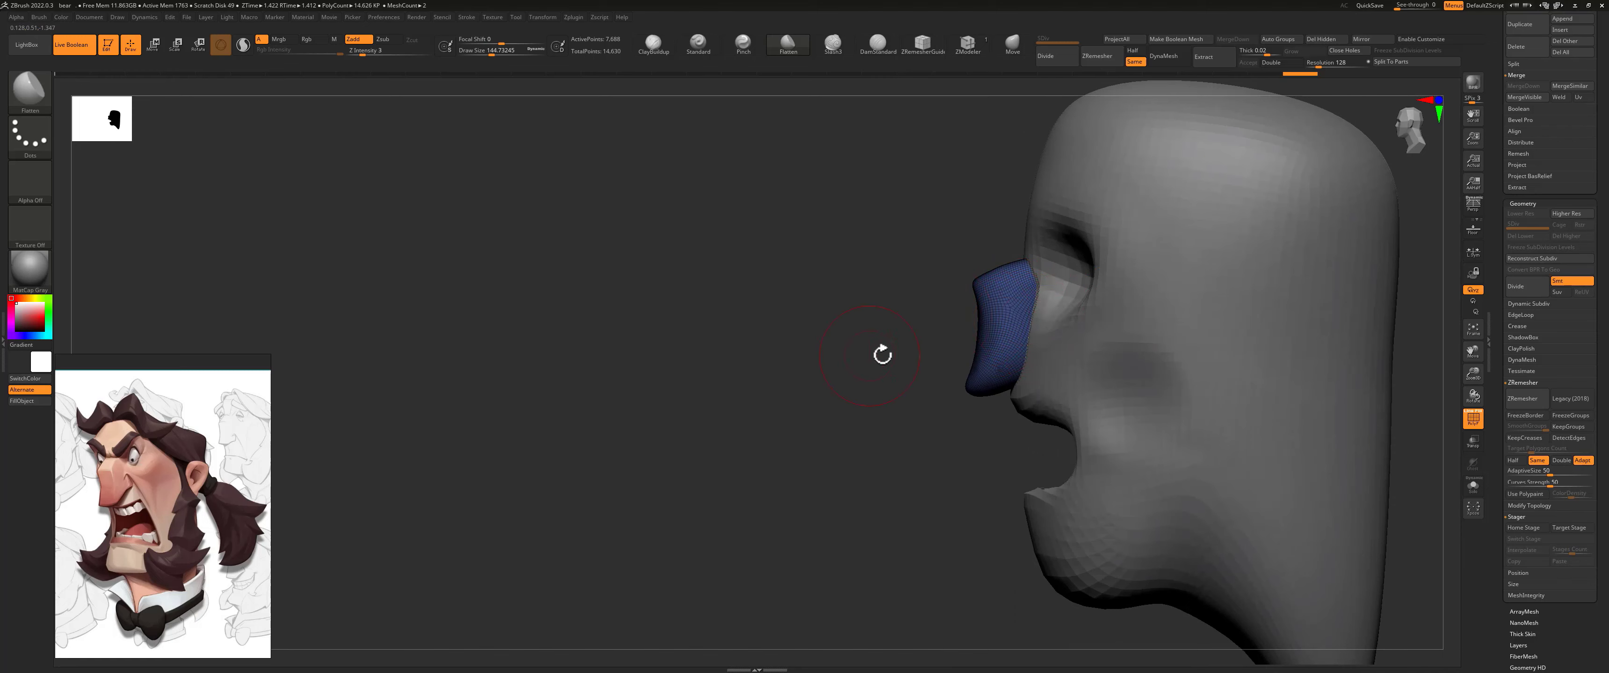
drag(882, 354, 815, 407)
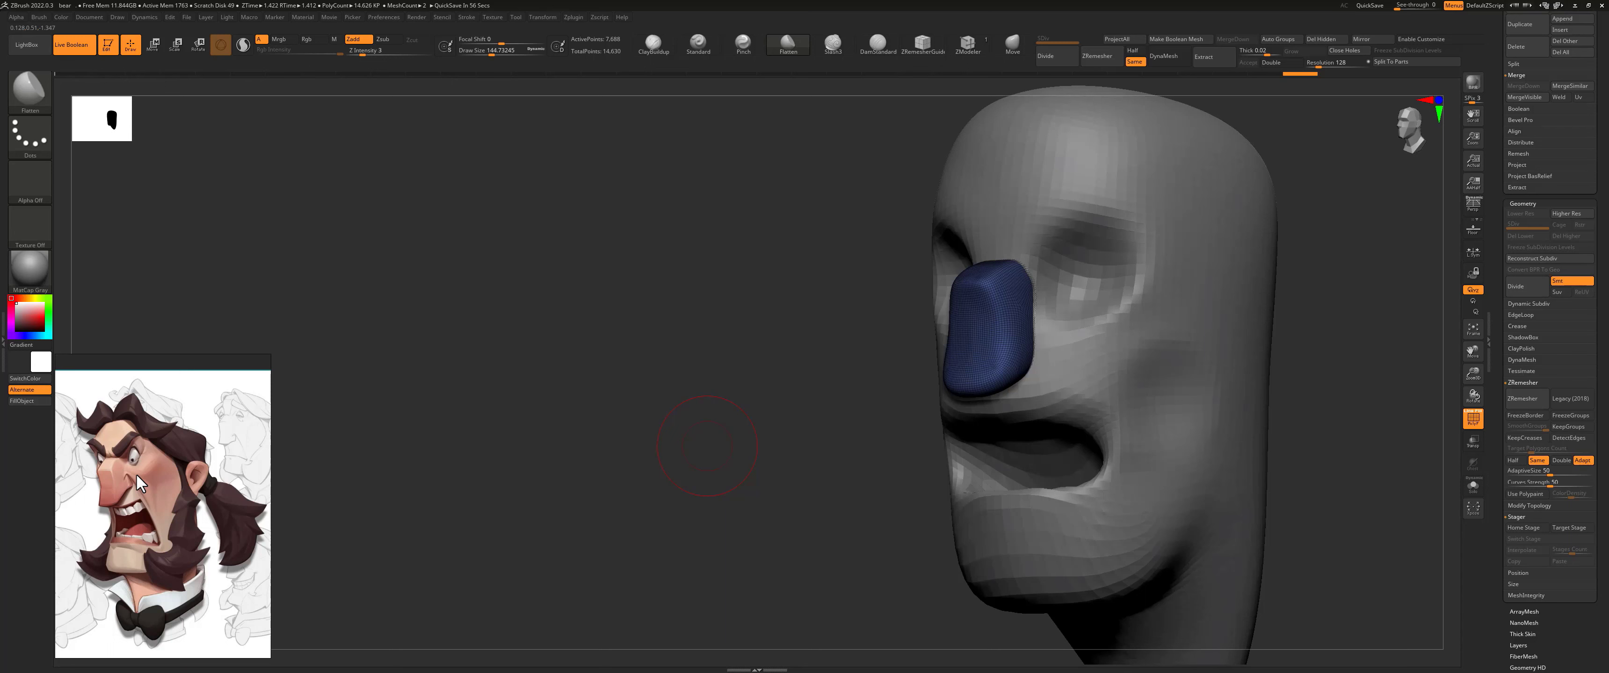
mouse_move(867, 368)
mouse_down()
mouse_move(855, 359)
mouse_move(1015, 324)
mouse_up()
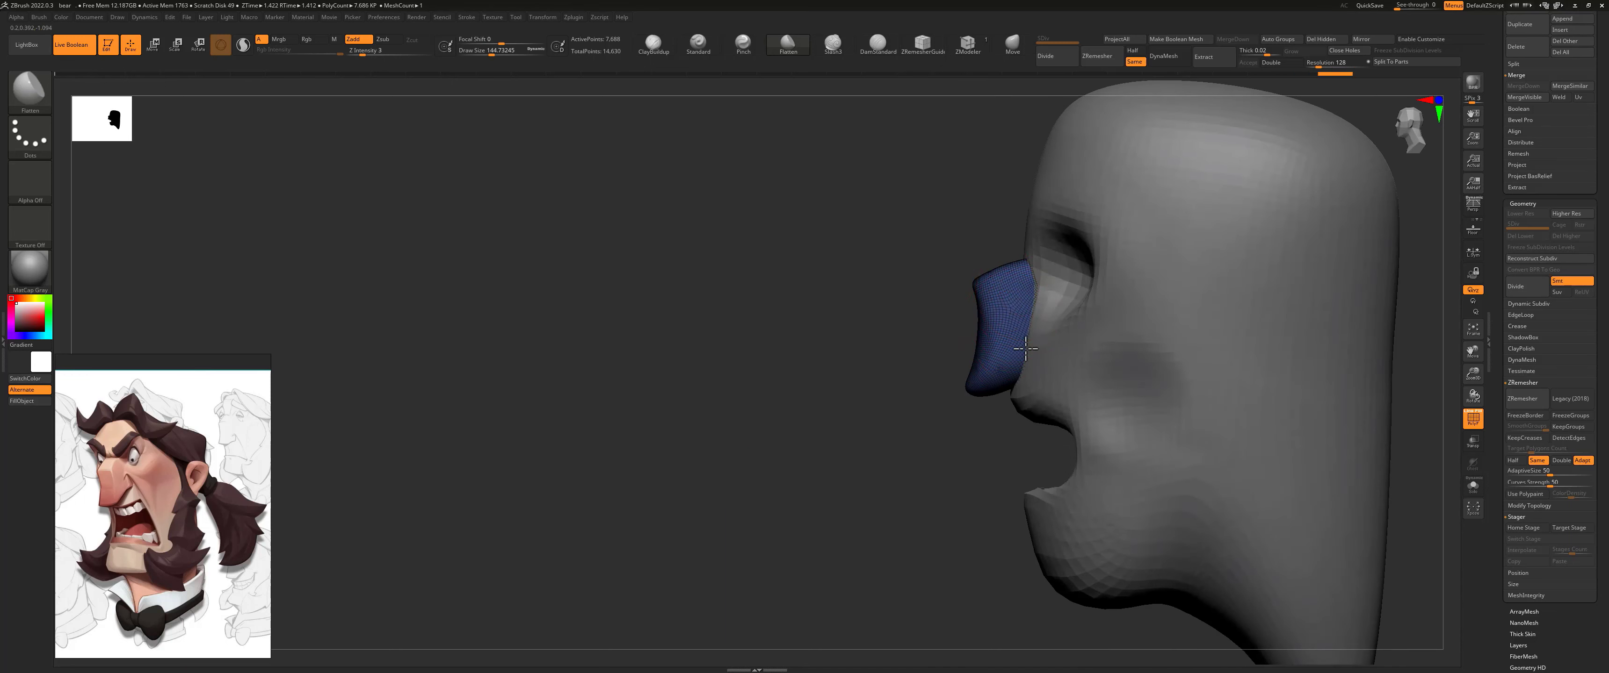
key(ctrl+z)
Step: Pull the nostril wings outward at the nose's lower sides with the Move brush at a reduced size
mouse_move(914, 415)
mouse_down()
mouse_move(1110, 241)
mouse_move(1077, 270)
mouse_move(1102, 276)
mouse_move(1061, 294)
mouse_move(797, 378)
mouse_move(732, 328)
mouse_move(890, 309)
mouse_up()
key(b)
key(m)
key(v)
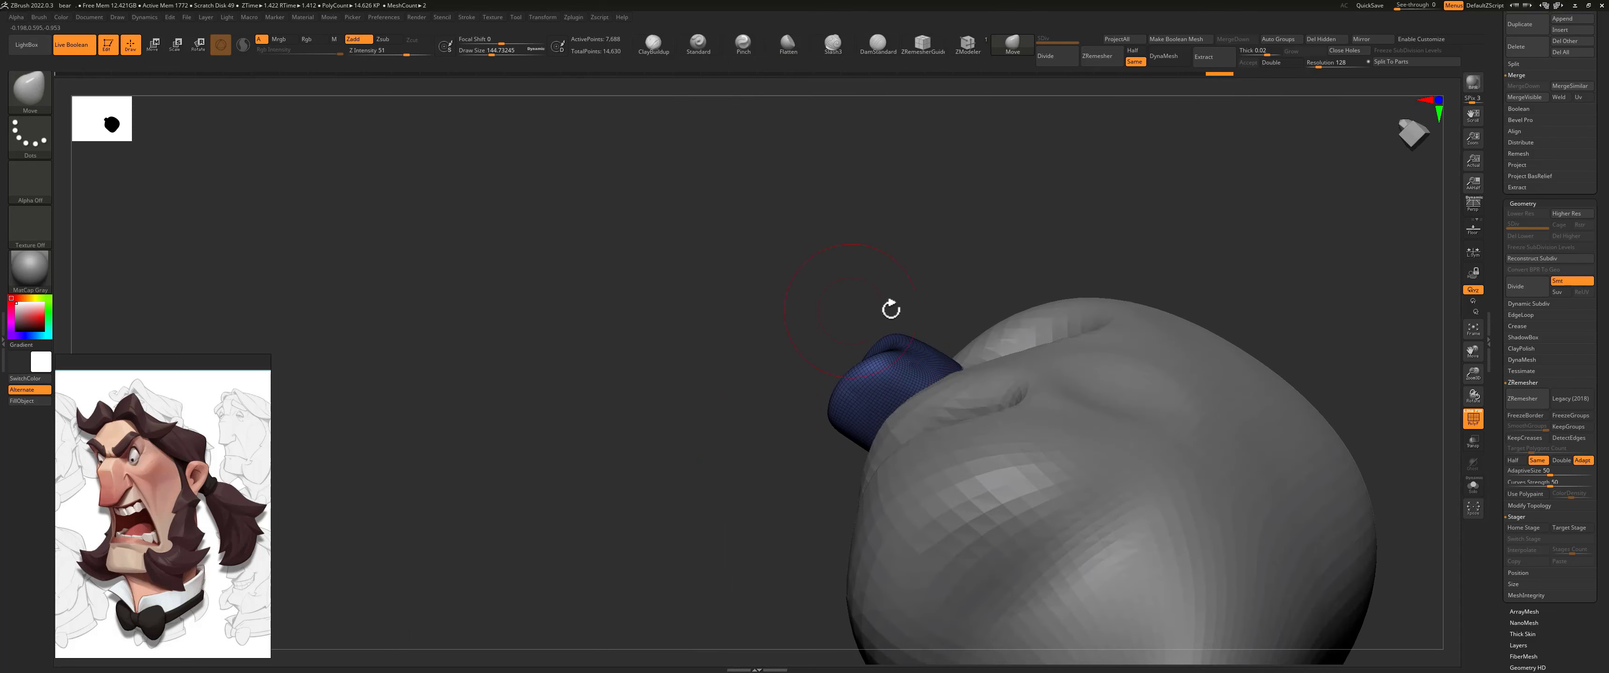
drag(937, 377, 953, 370)
key(s)
key(ctrl+z)
drag(956, 268, 866, 376)
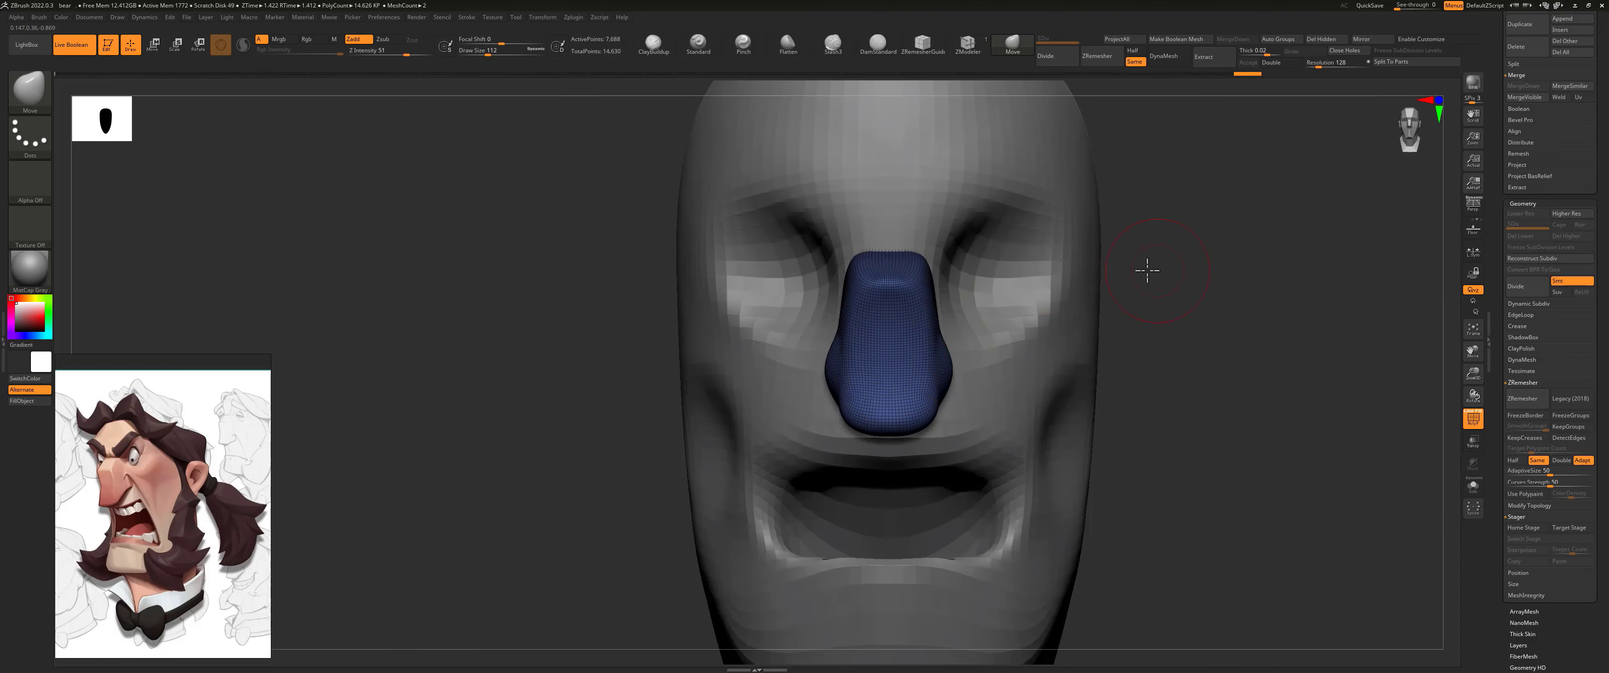
Step: Carve the crease around the nostril wing on the nose's side with the DamStandard brush at a draw size of about 90
alt+drag(1145, 269, 1022, 283)
click(848, 50)
click(879, 49)
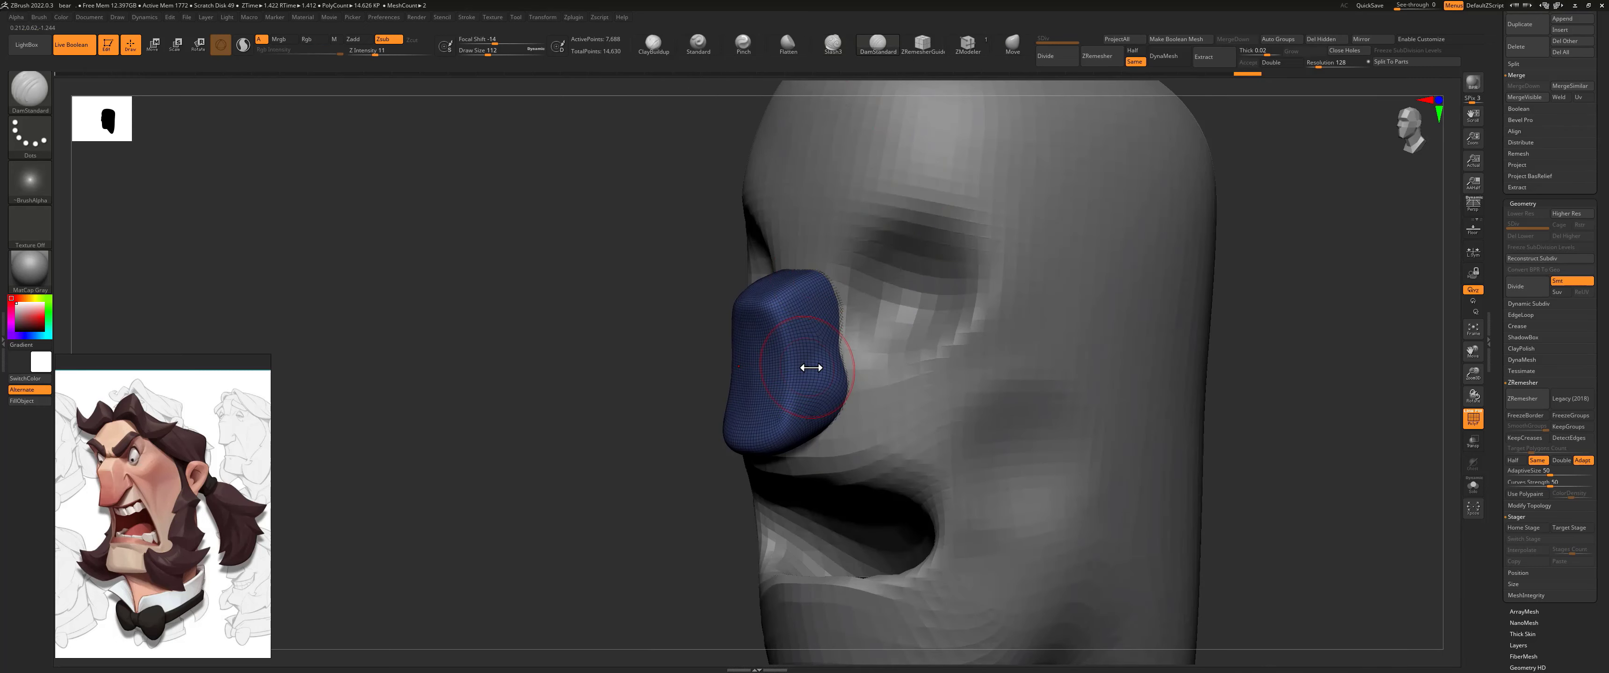
key(s)
drag(811, 368, 803, 369)
drag(665, 409, 644, 417)
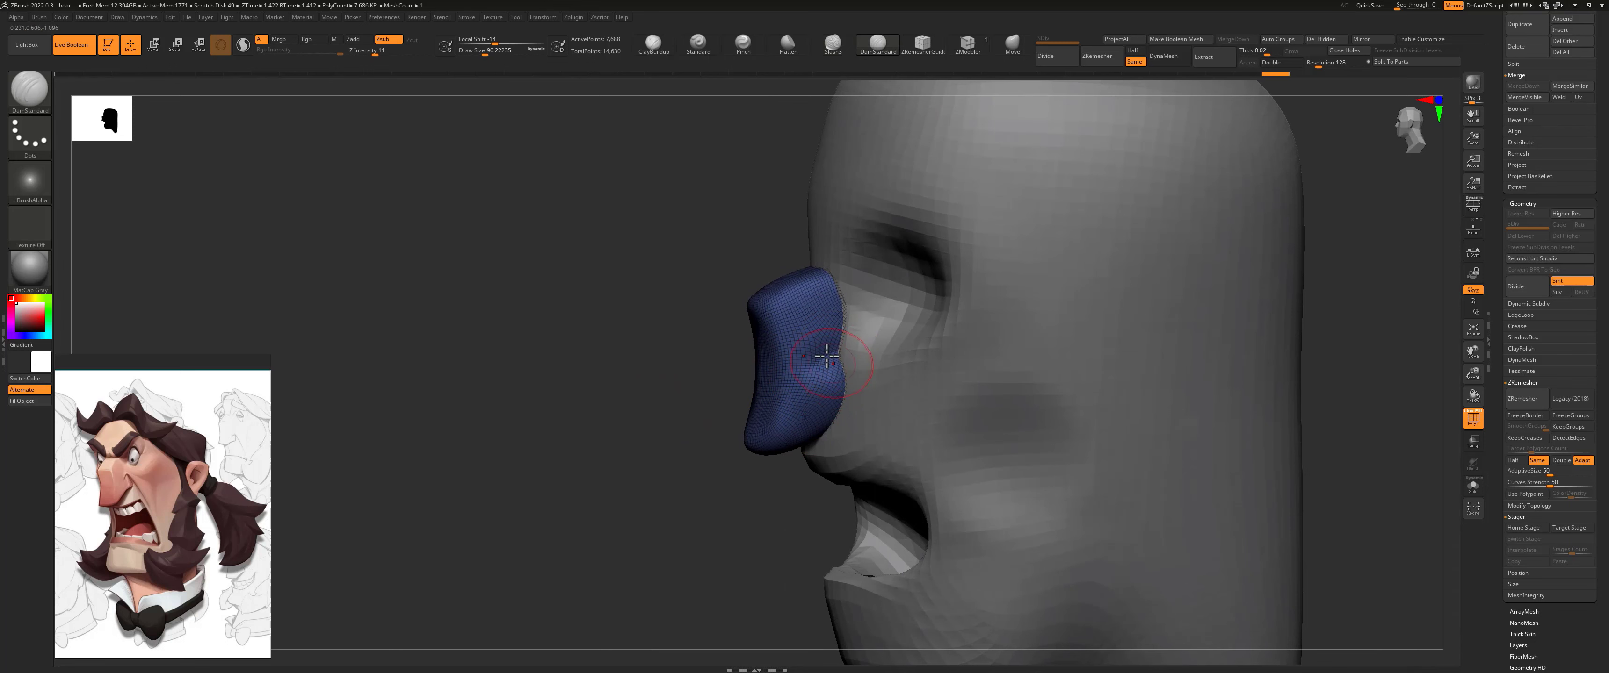
drag(827, 356, 807, 395)
drag(714, 454, 838, 418)
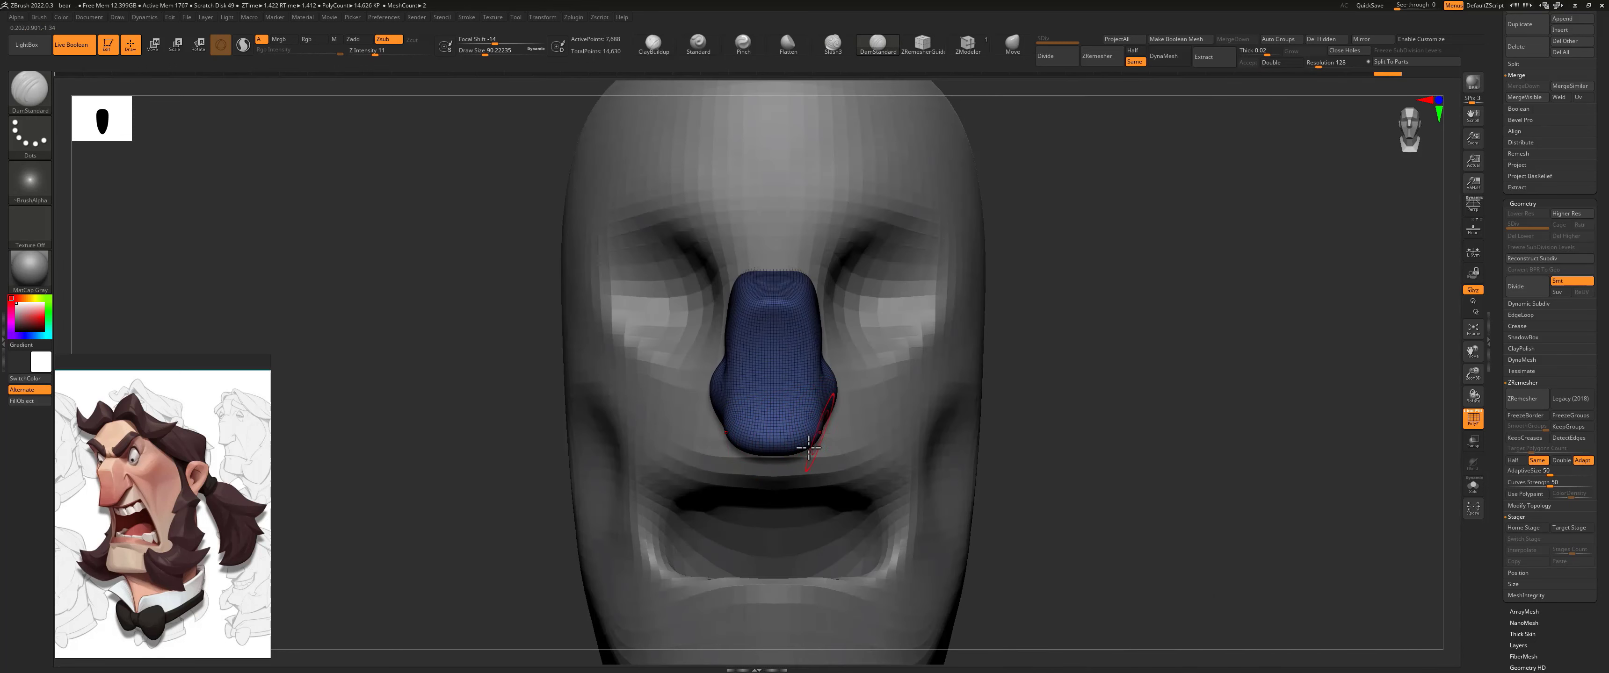
Step: Refine the nostril wing creases and the upper end of the nose bridge with the DamStandard brush
drag(1017, 368, 701, 206)
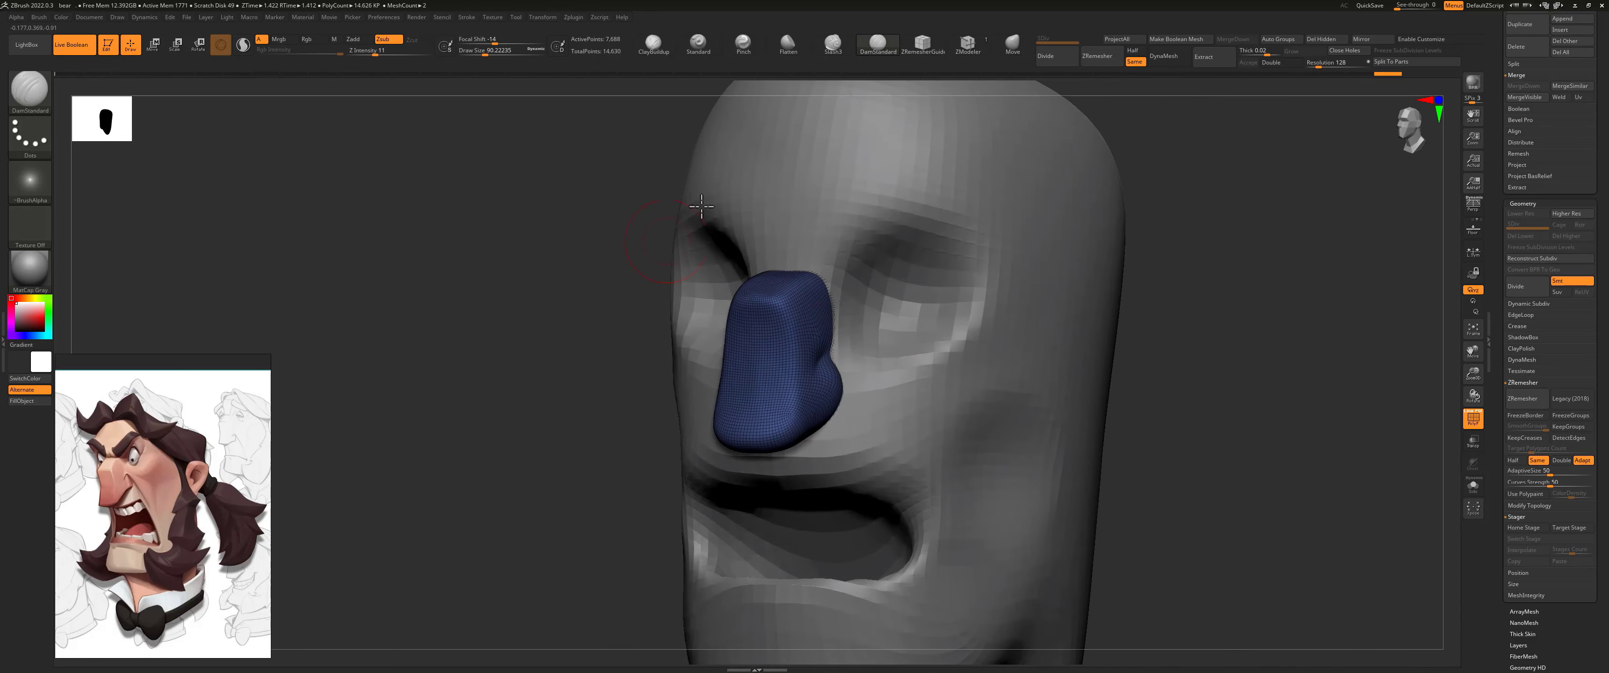
drag(646, 342, 751, 283)
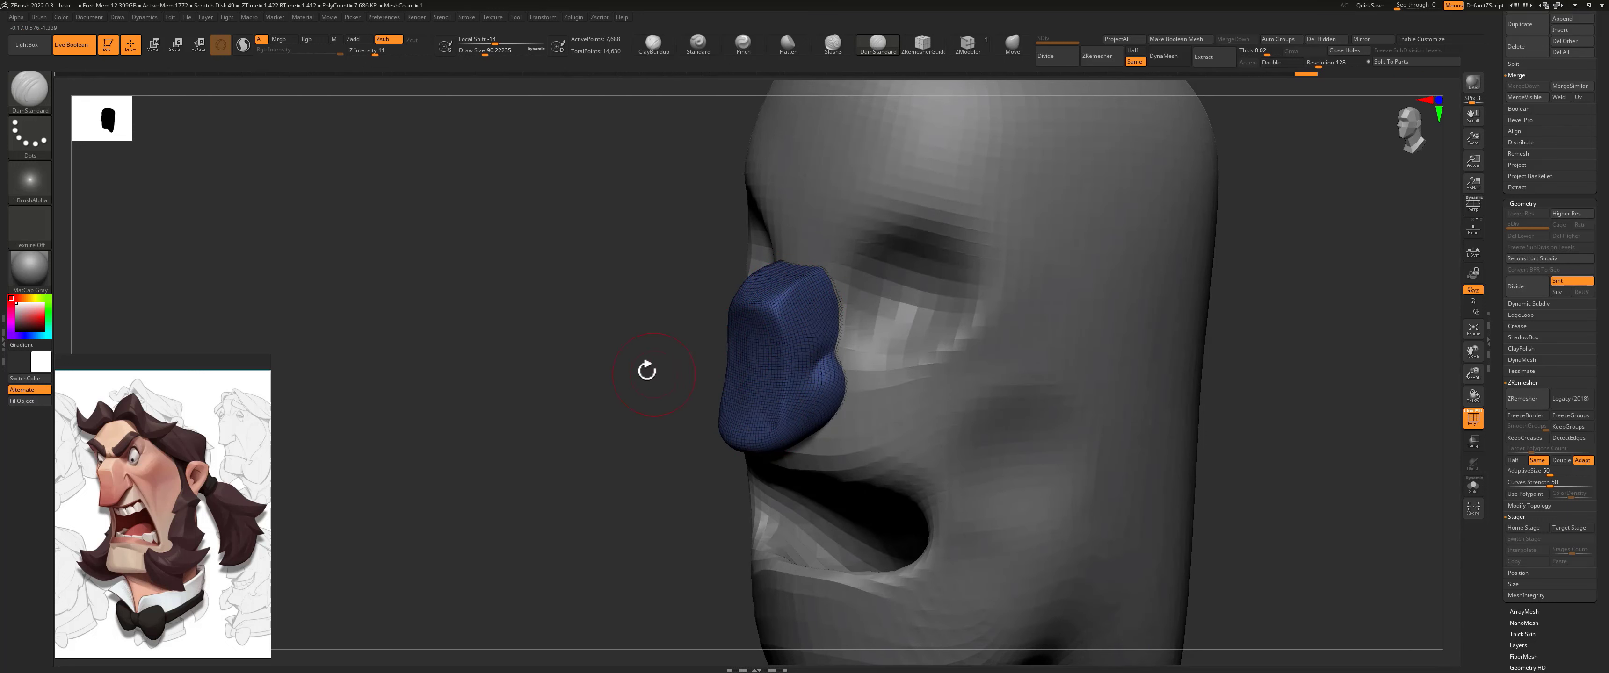
shift+drag(646, 371, 680, 369)
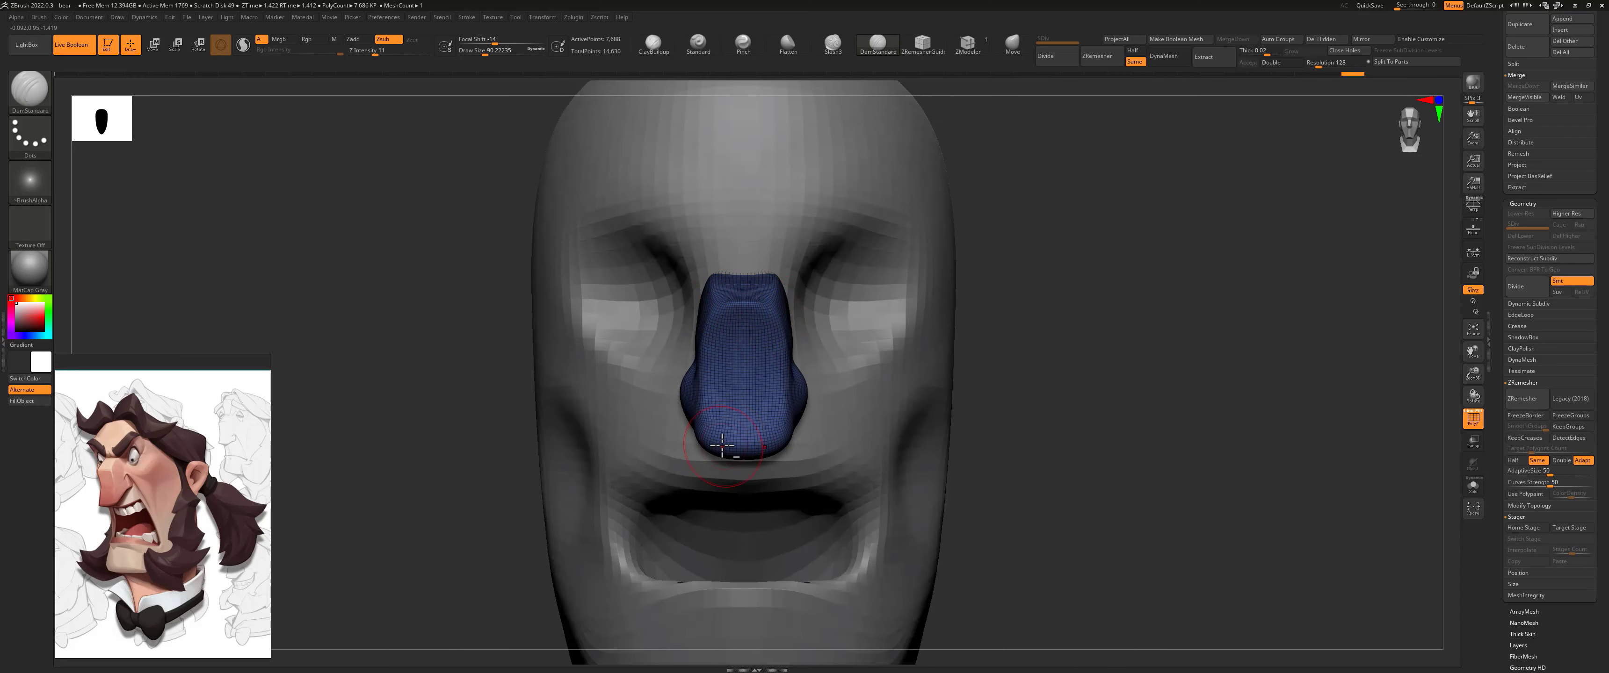
right_drag(987, 364, 1011, 345)
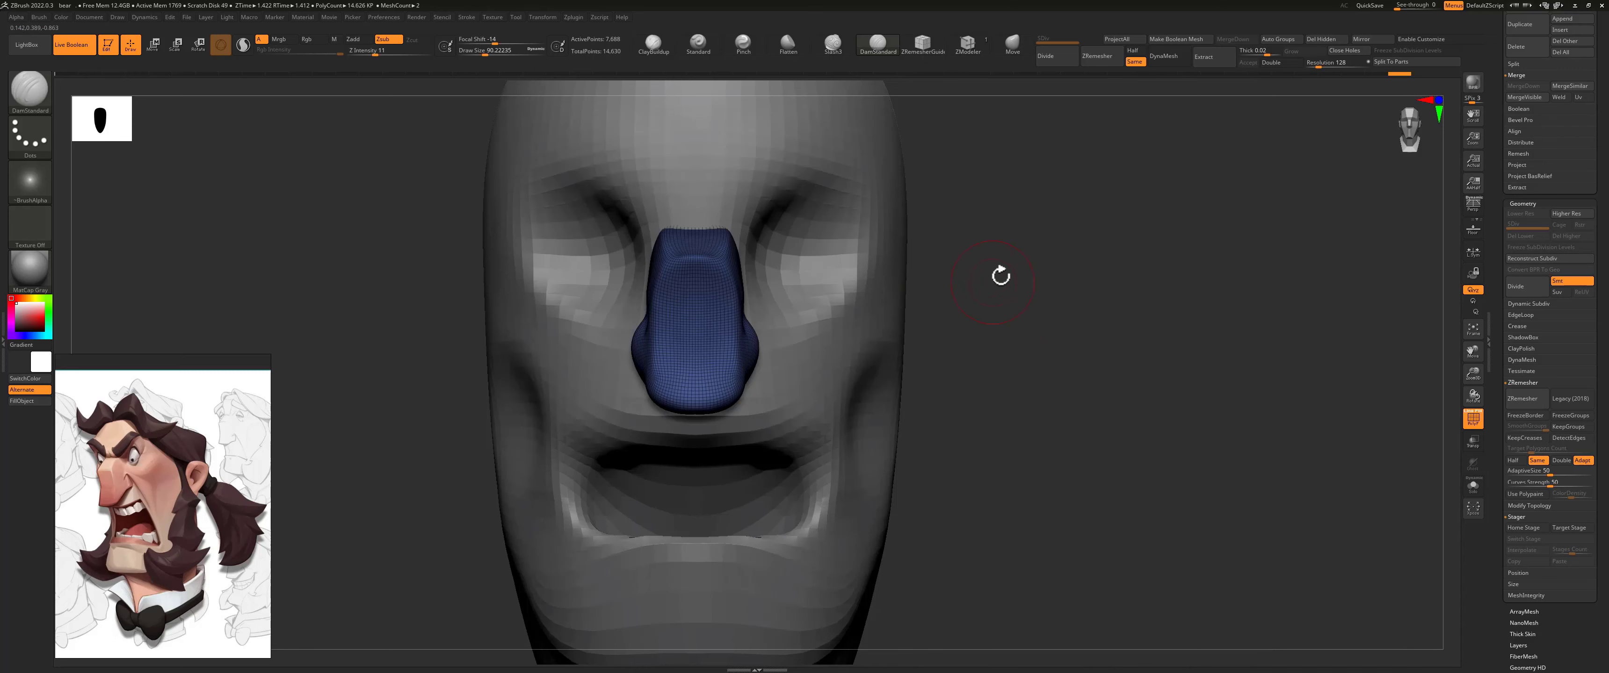
ctrl+right_drag(1000, 275, 931, 312)
alt+click(755, 268)
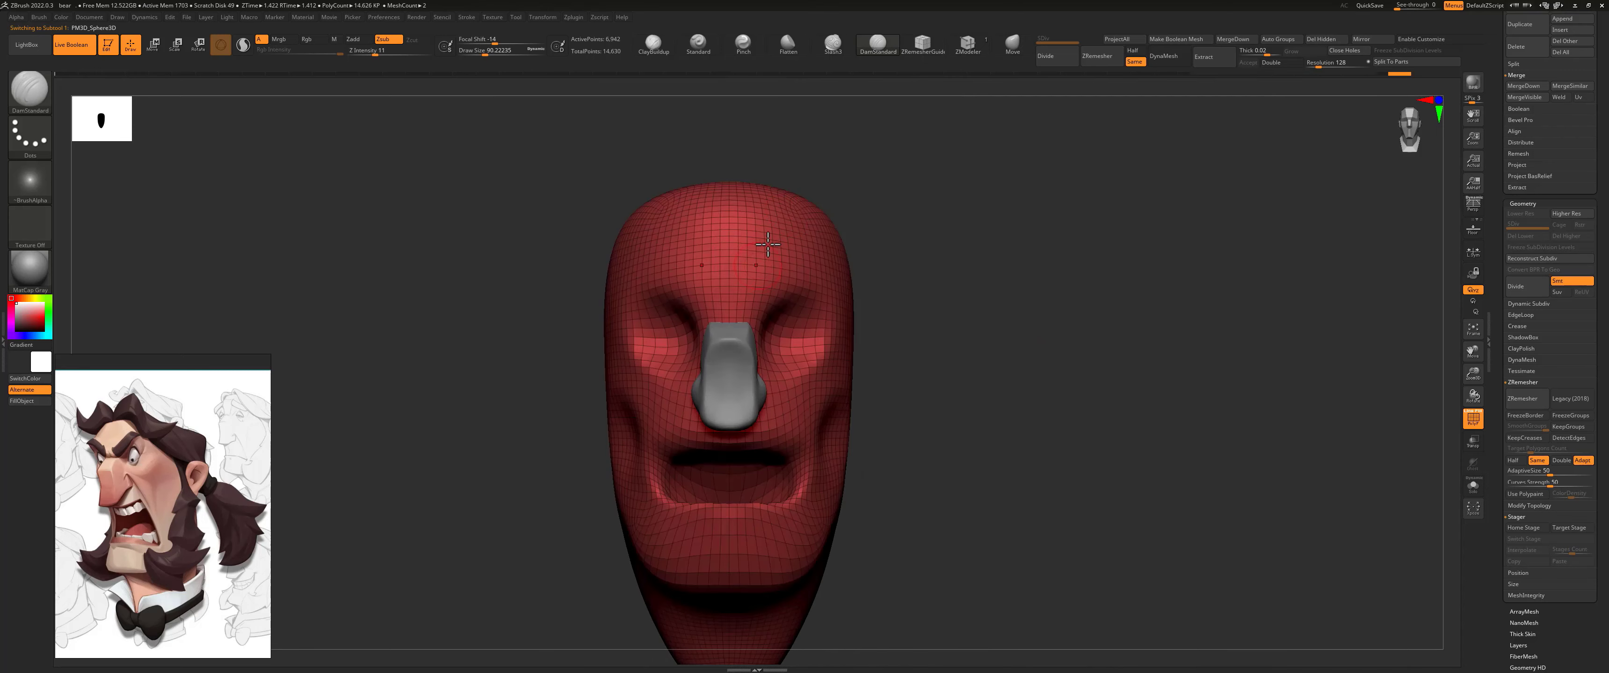
key(s)
drag(777, 294, 795, 293)
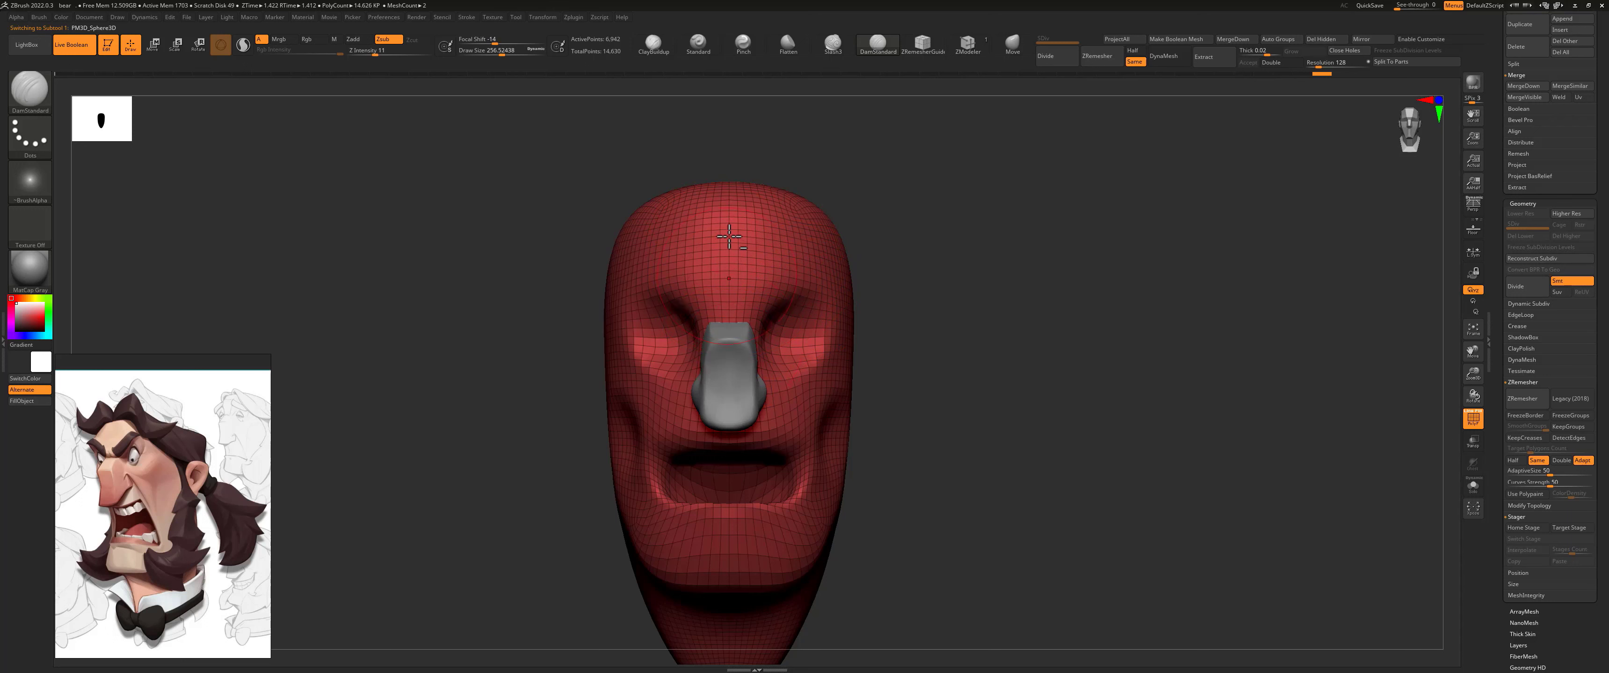
alt+click(735, 353)
alt+click(770, 278)
alt+click(743, 364)
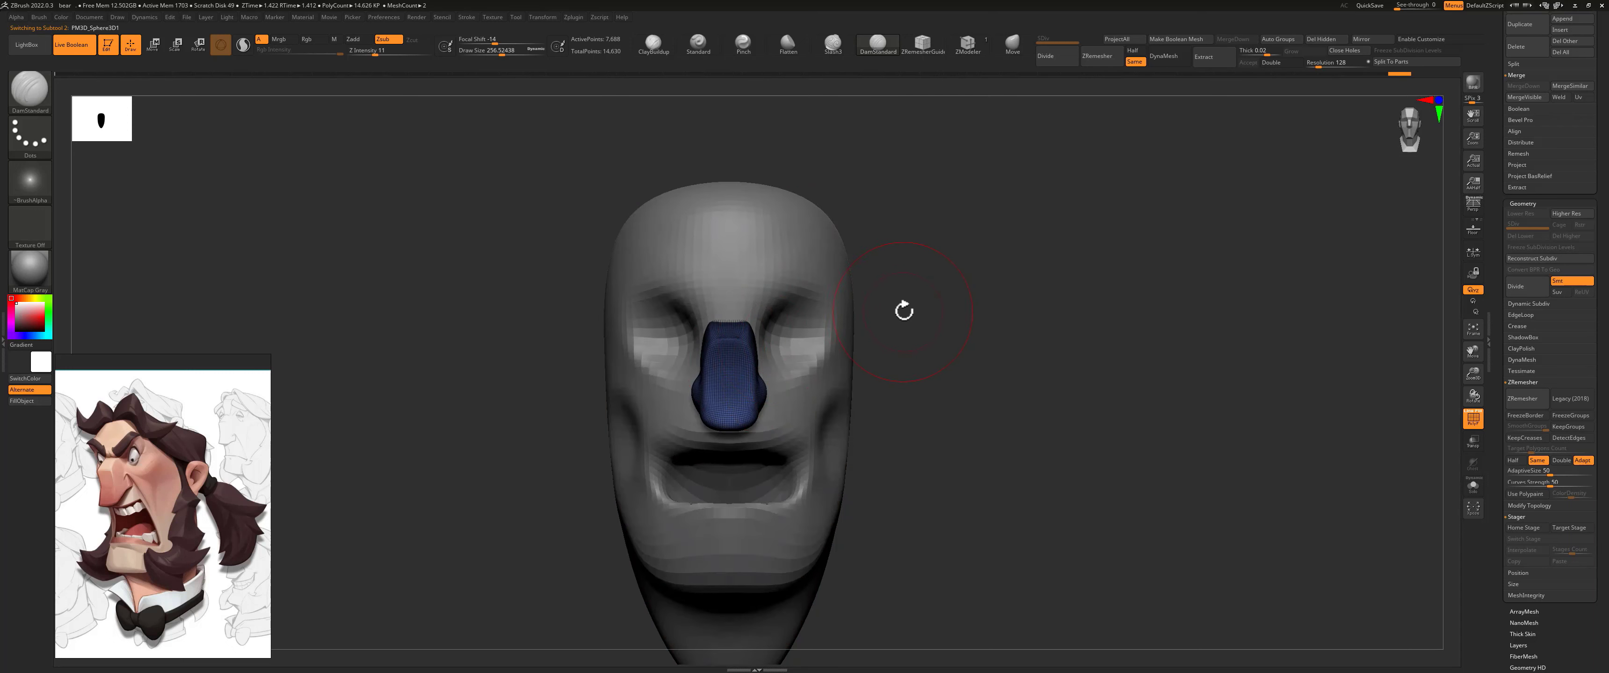
alt+drag(908, 314, 922, 322)
key(s)
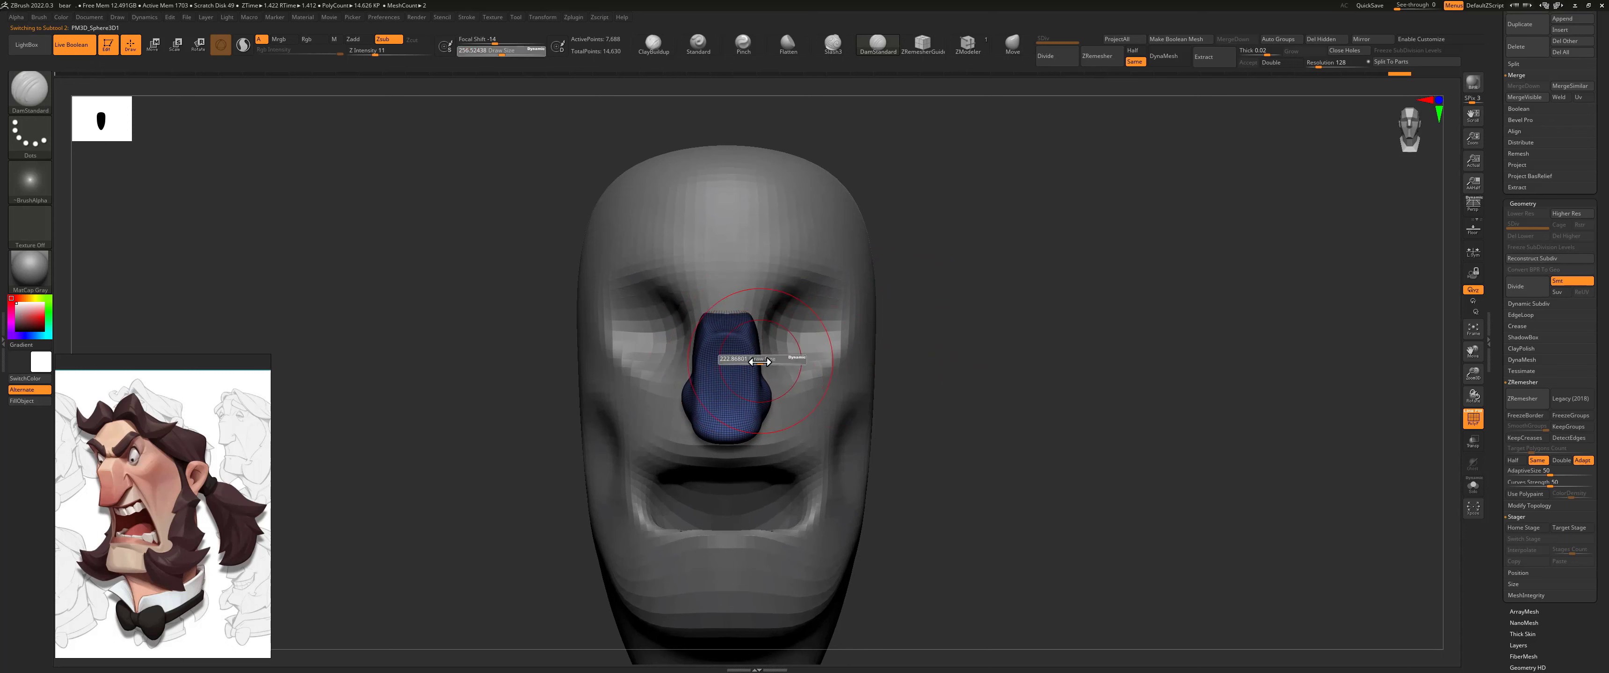
drag(760, 359, 755, 360)
Step: Reshape the head's eye socket in side view with the Move brush at a reduced draw size, undoing one stroke
click(1013, 42)
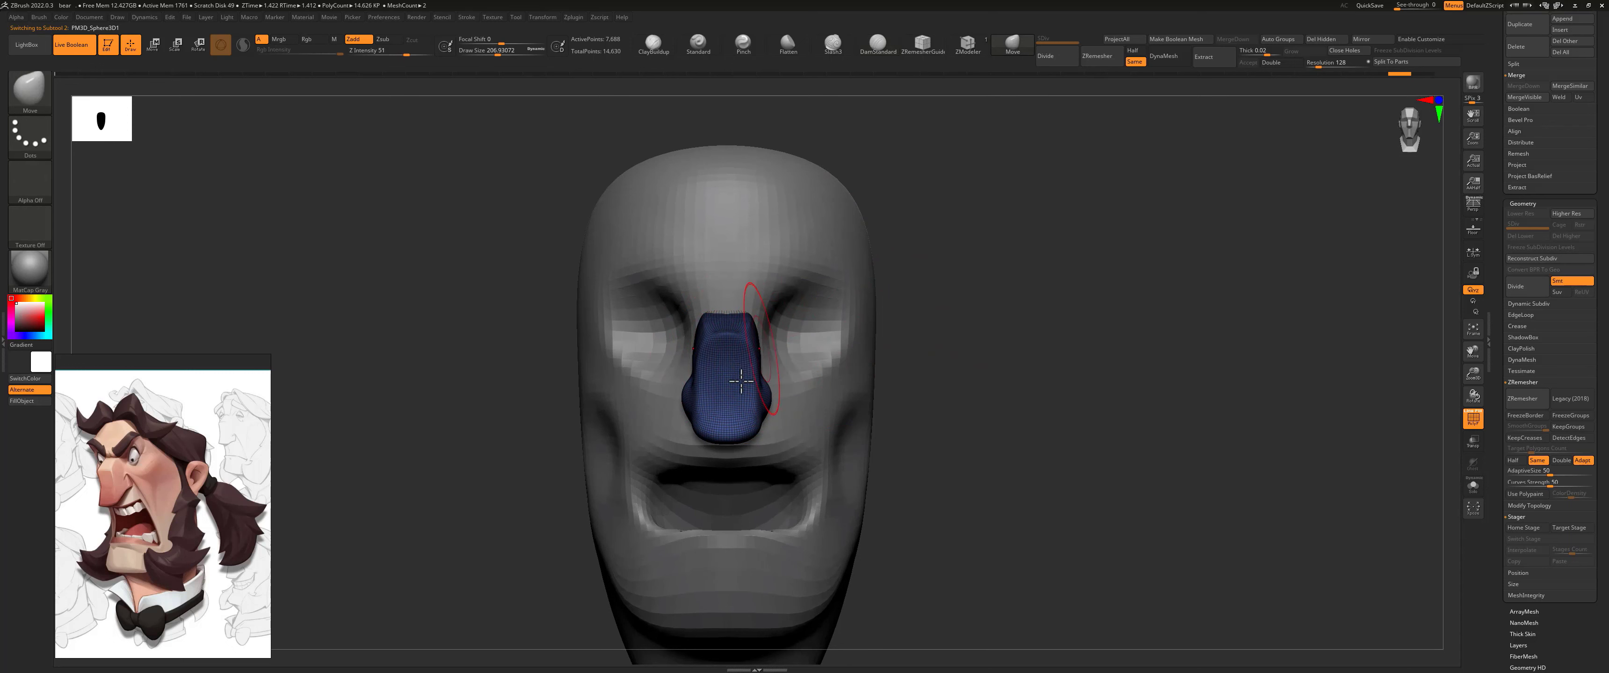
alt+click(781, 243)
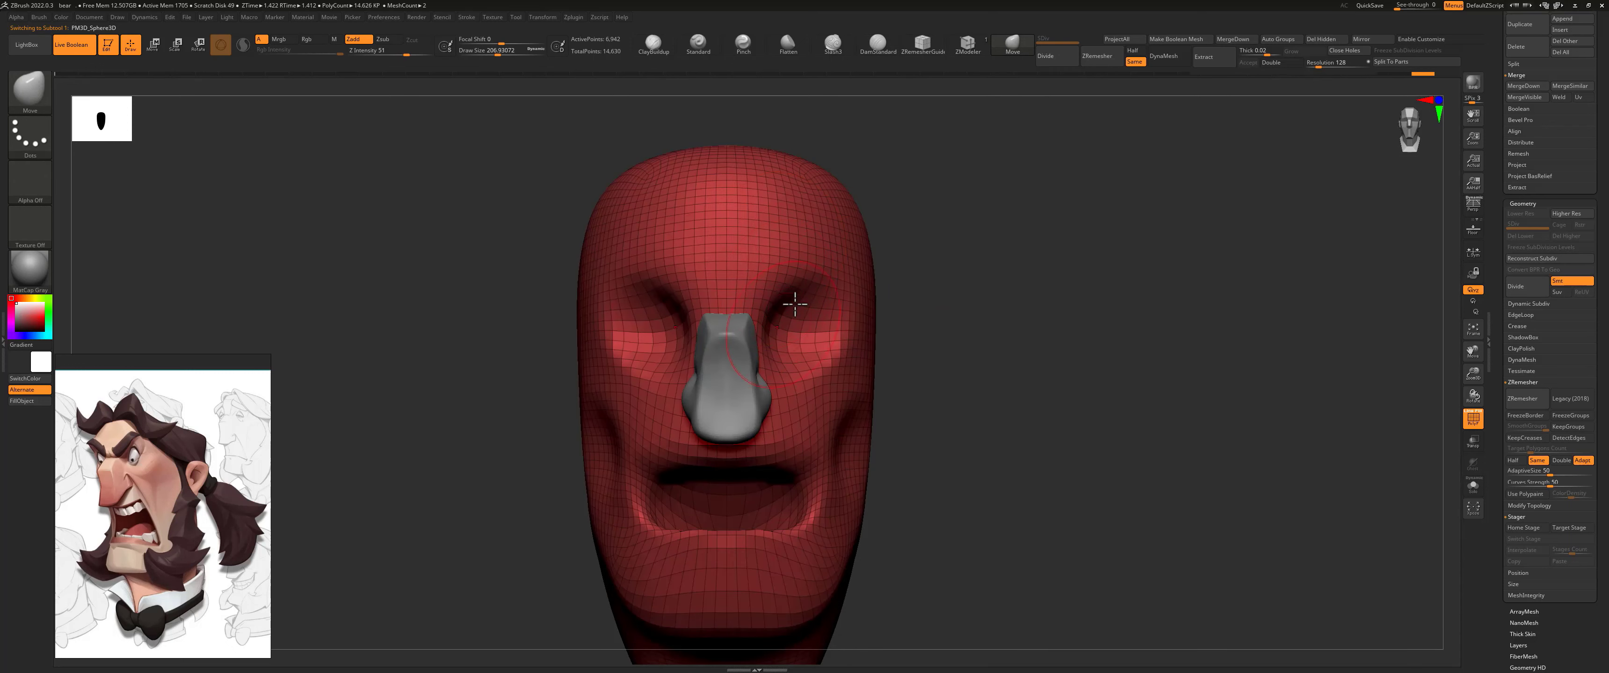
mouse_move(941, 358)
mouse_down()
mouse_move(754, 261)
mouse_move(732, 287)
mouse_up()
key(s)
mouse_move(832, 259)
mouse_down()
mouse_move(774, 232)
mouse_move(700, 236)
mouse_up()
key(s)
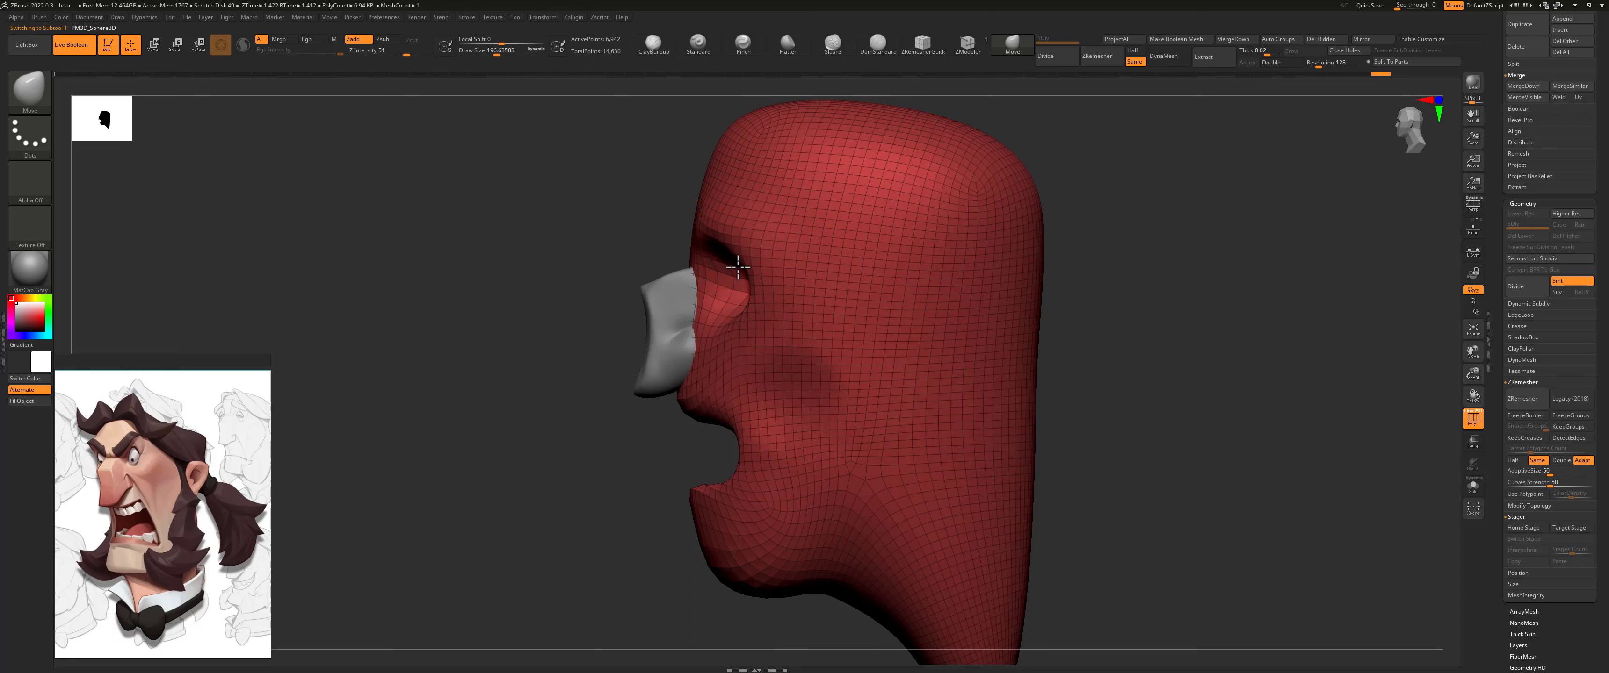
key(ctrl+z)
drag(713, 344, 712, 342)
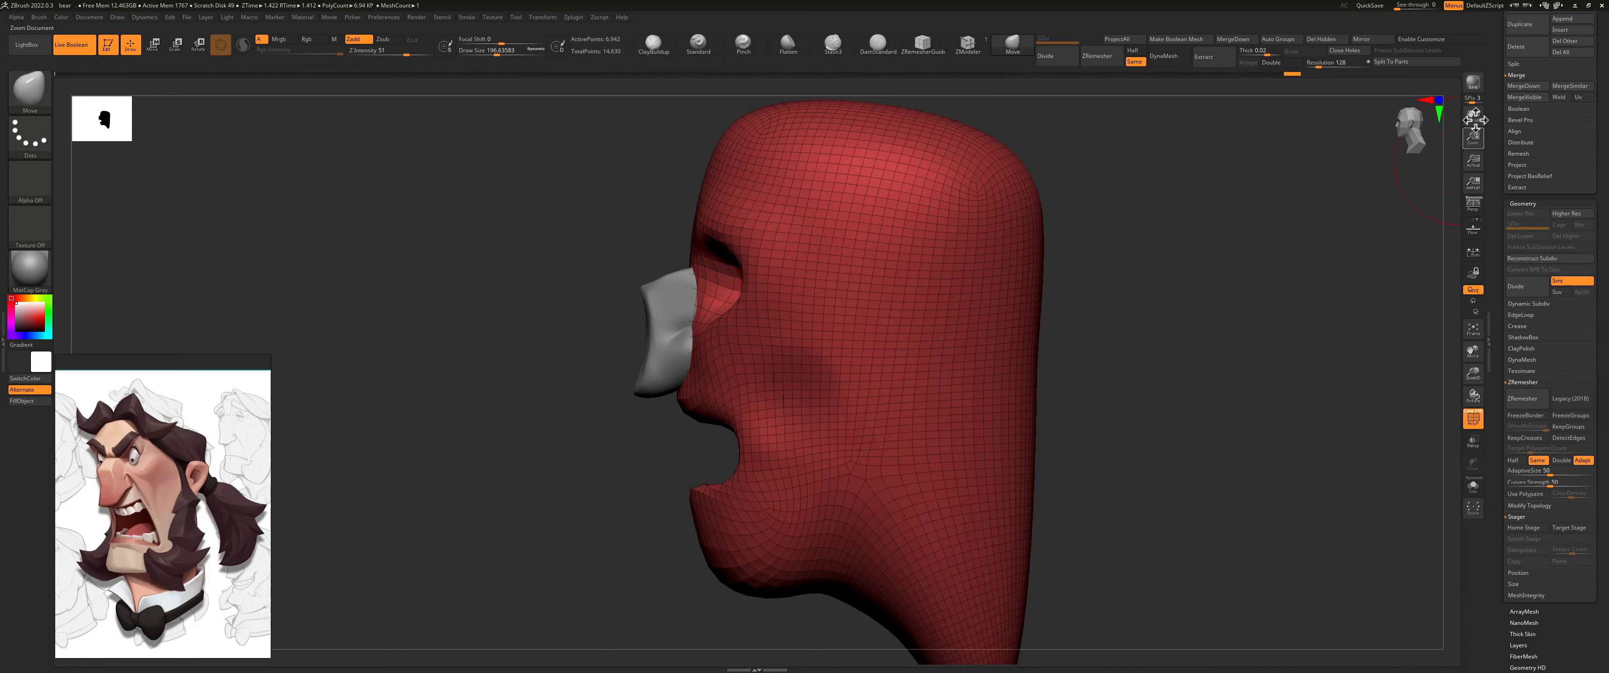
Step: Insert a sphere as a new subtool for the eyeball
drag(1495, 73, 1496, 158)
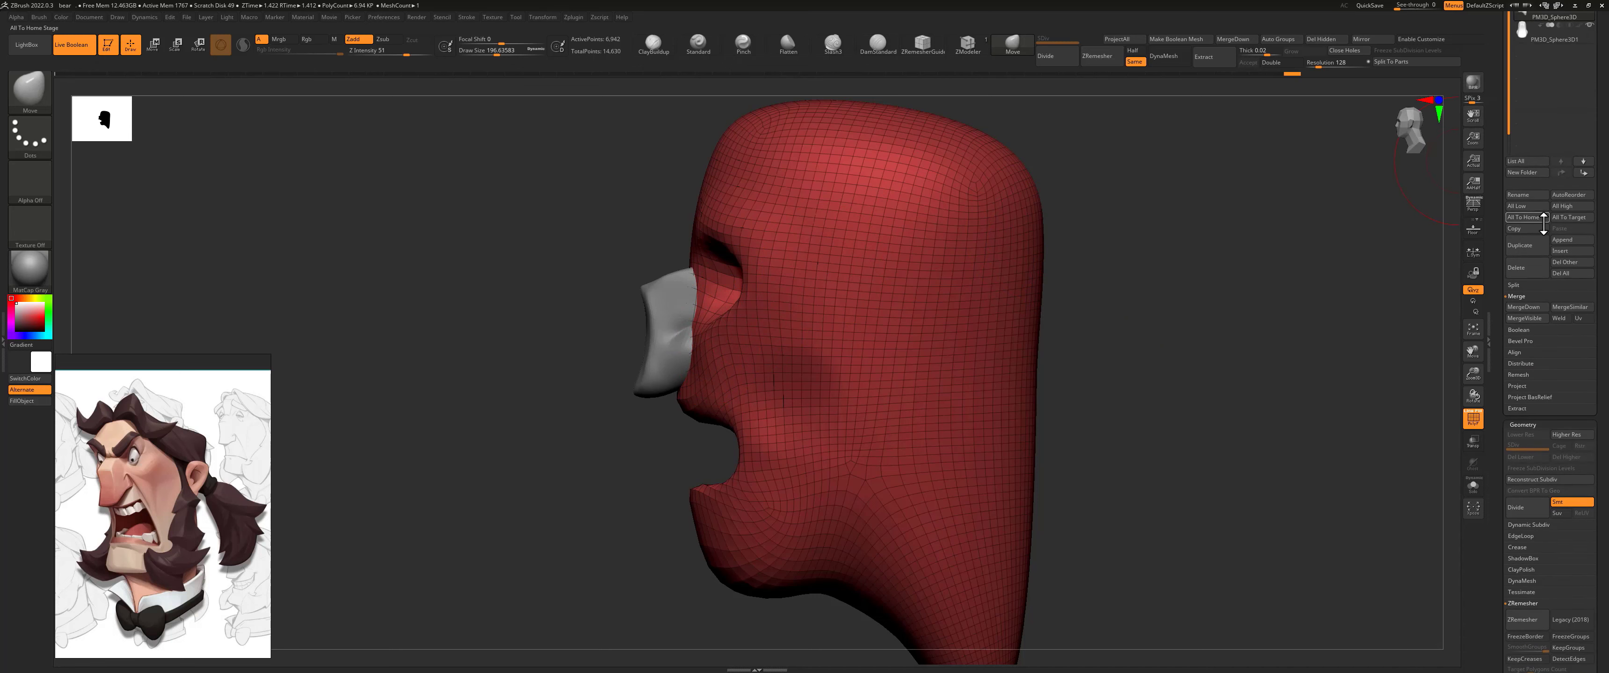
click(1560, 252)
key(Escape)
click(1561, 251)
click(1385, 275)
Step: Scale the sphere down and move it into the eye socket on the character's left side with the gizmo
drag(1124, 243, 941, 226)
key(e)
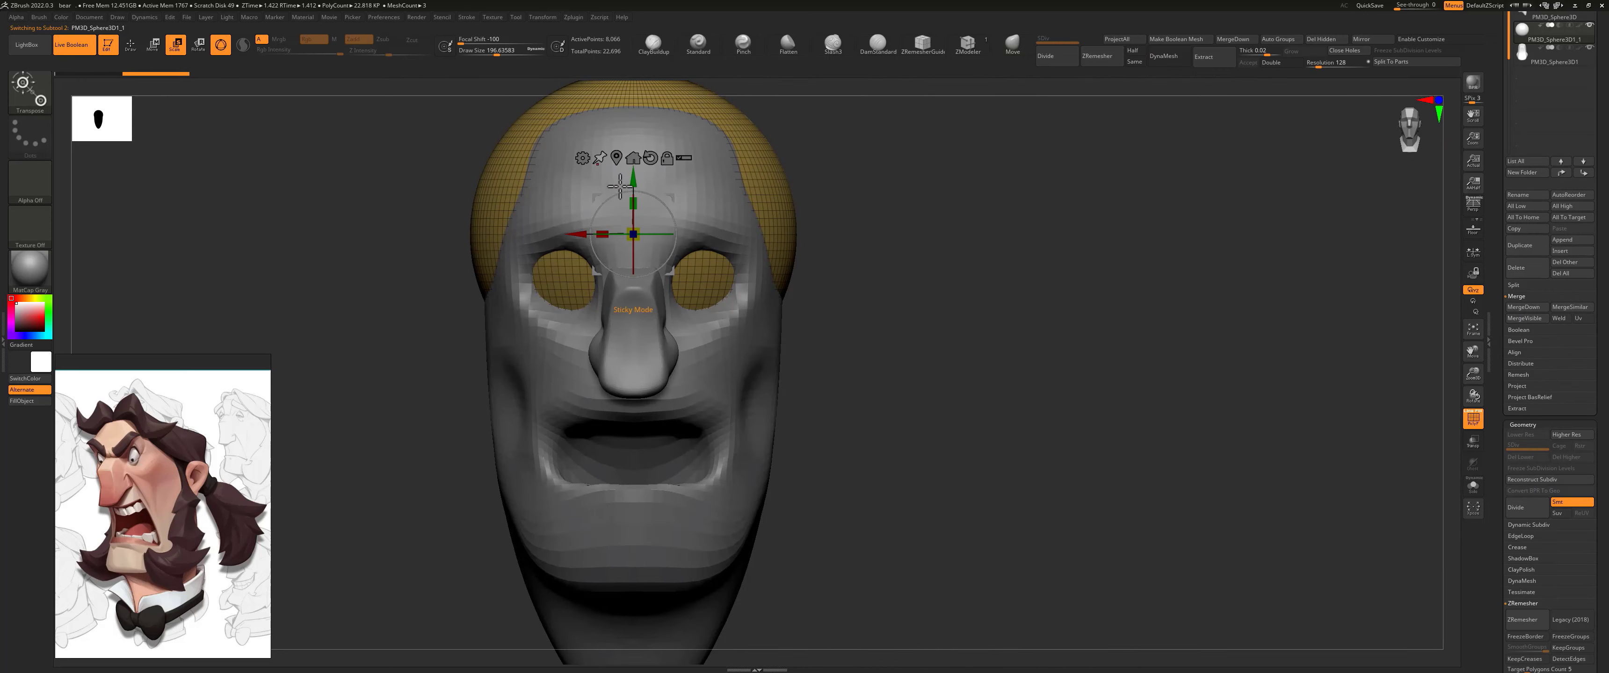
drag(633, 214, 646, 287)
drag(636, 234, 583, 236)
drag(672, 197, 591, 289)
shift+drag(485, 240, 590, 247)
alt+drag(715, 250, 750, 258)
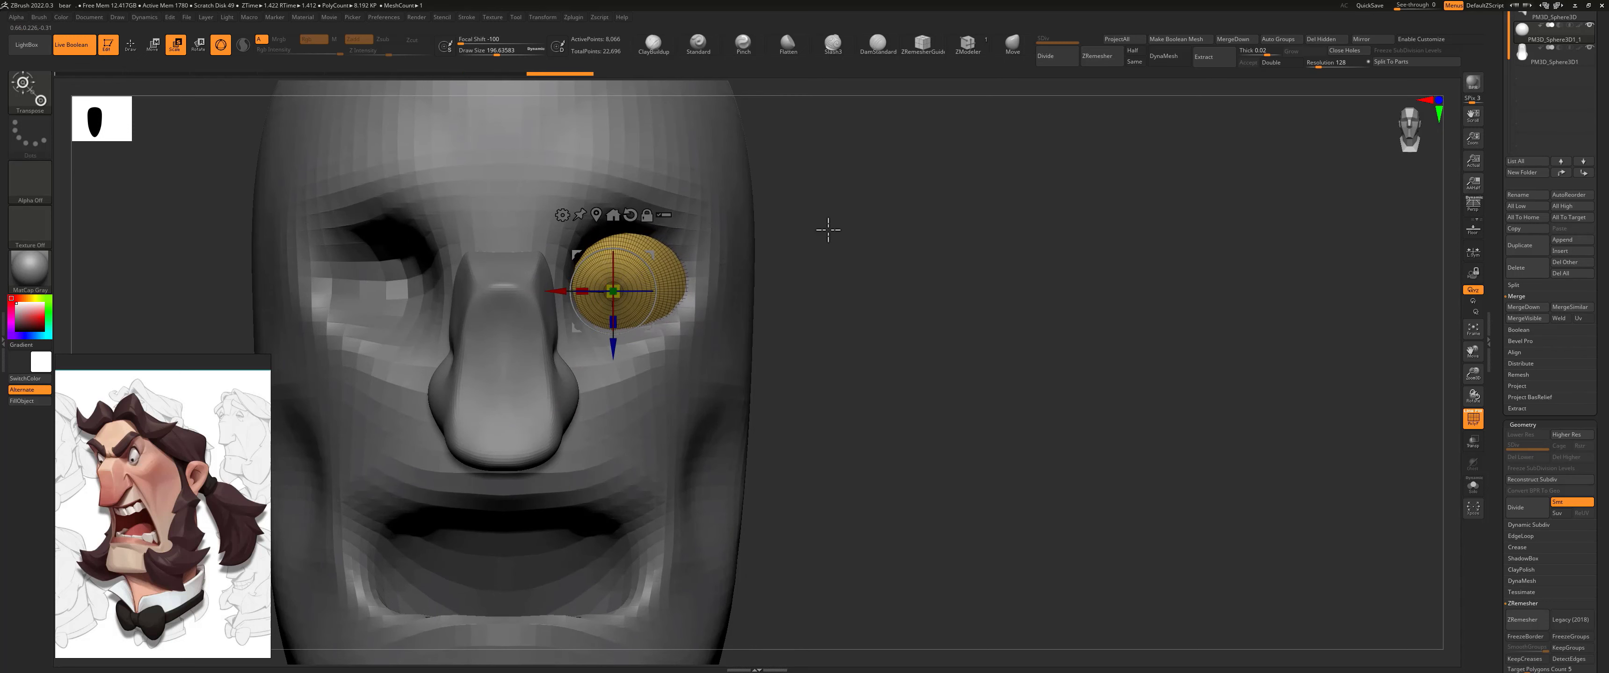
Step: Adjust the eyeball's depth in side view and fine-tune its size in the socket with the gizmo
drag(833, 230, 587, 303)
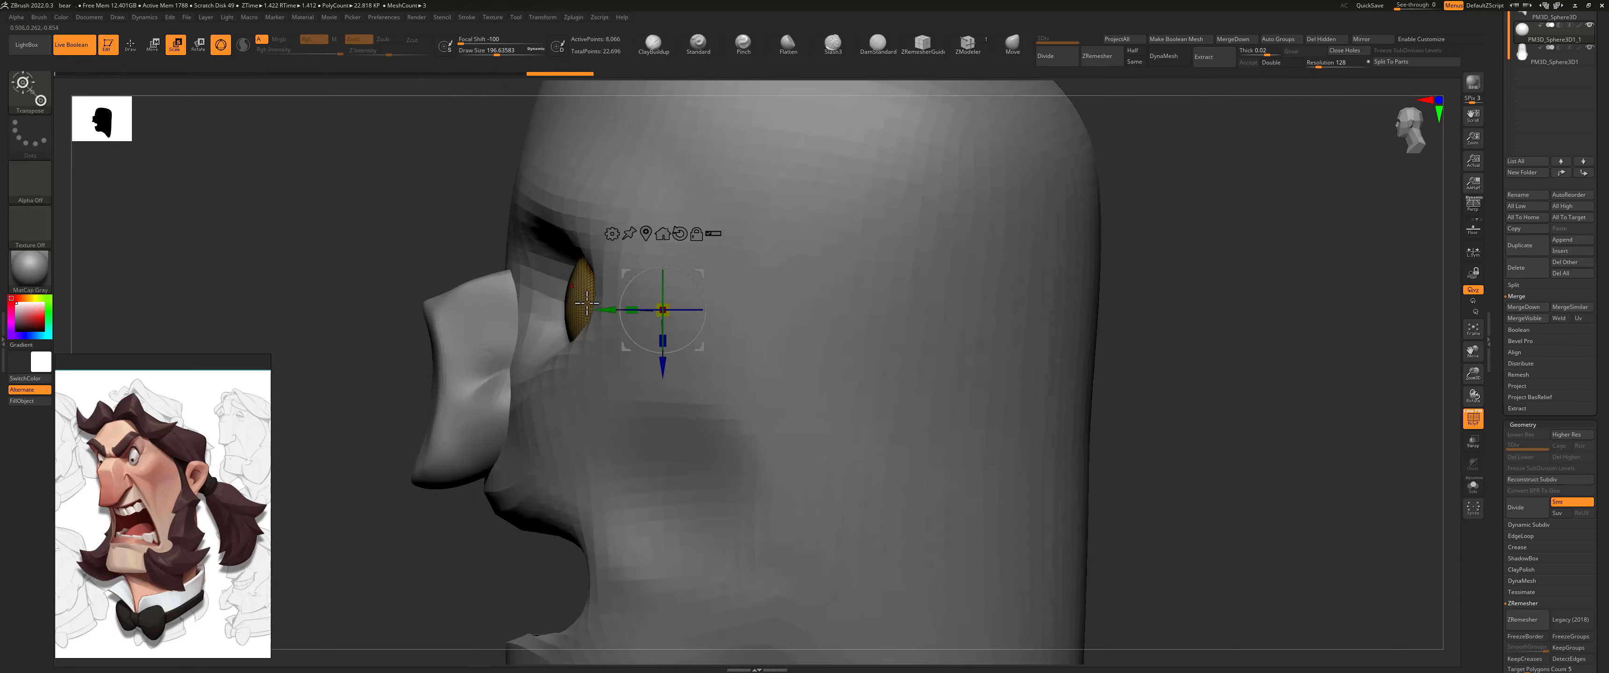
drag(700, 271, 665, 258)
shift+drag(468, 216, 616, 291)
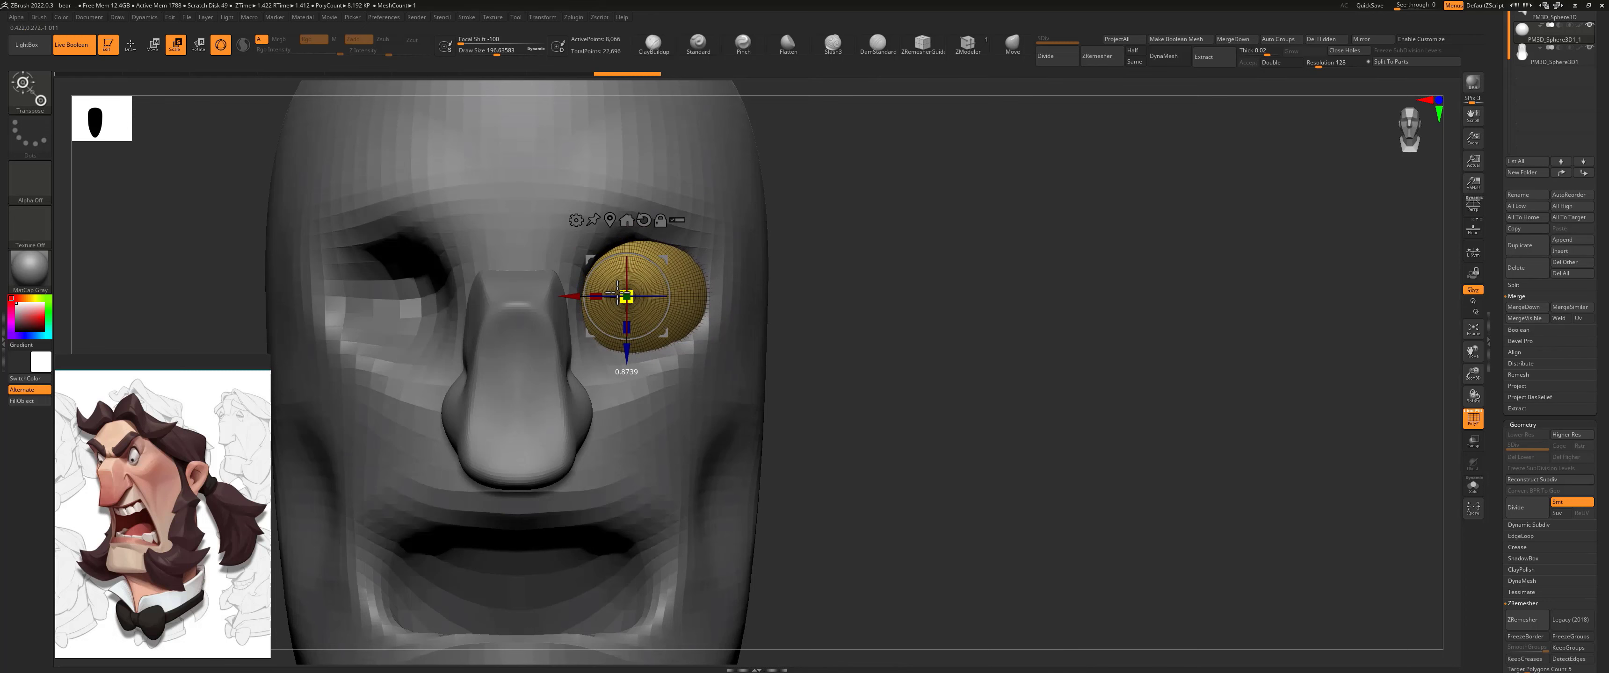
Step: Select the head and pull the brow down and the lower lid up around the eyeball with the Move brush
click(1012, 42)
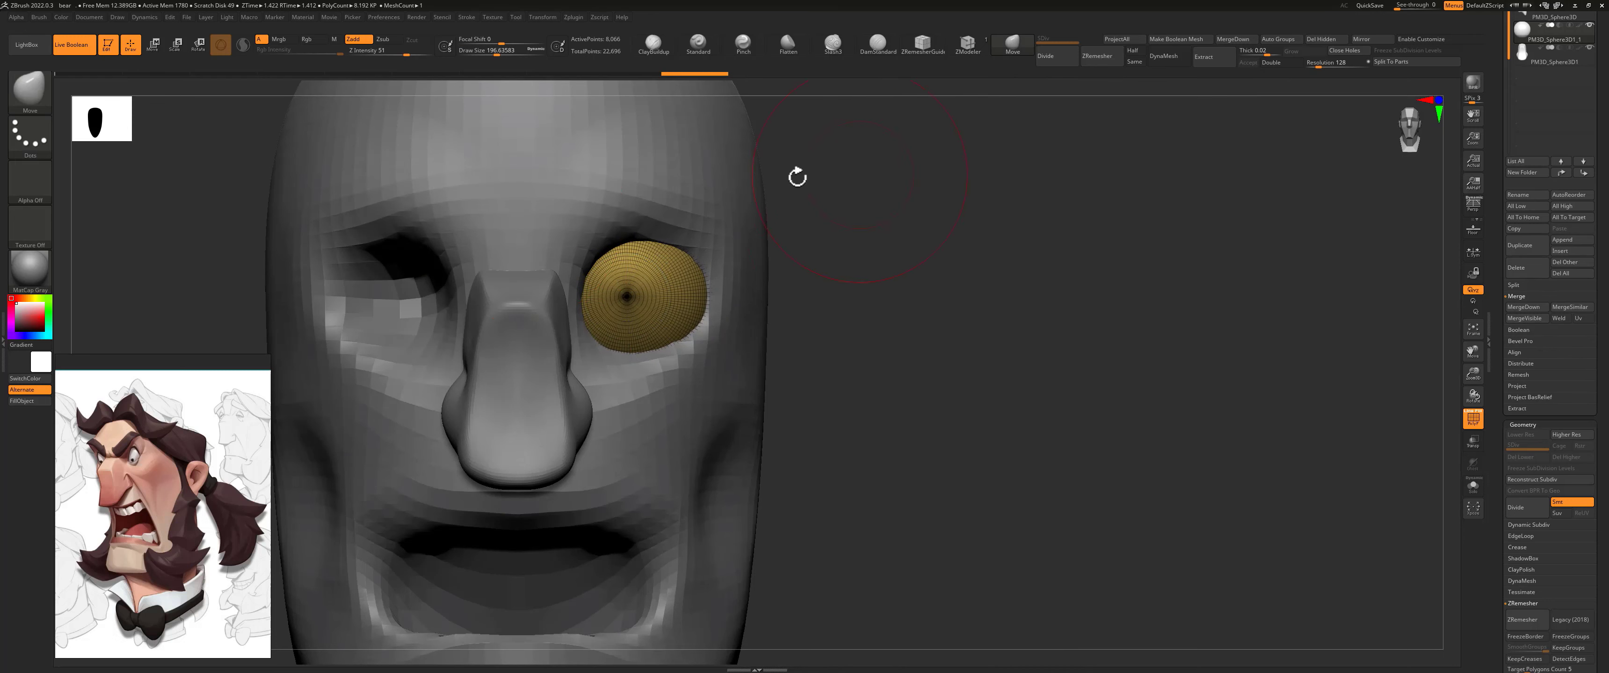
alt+click(635, 154)
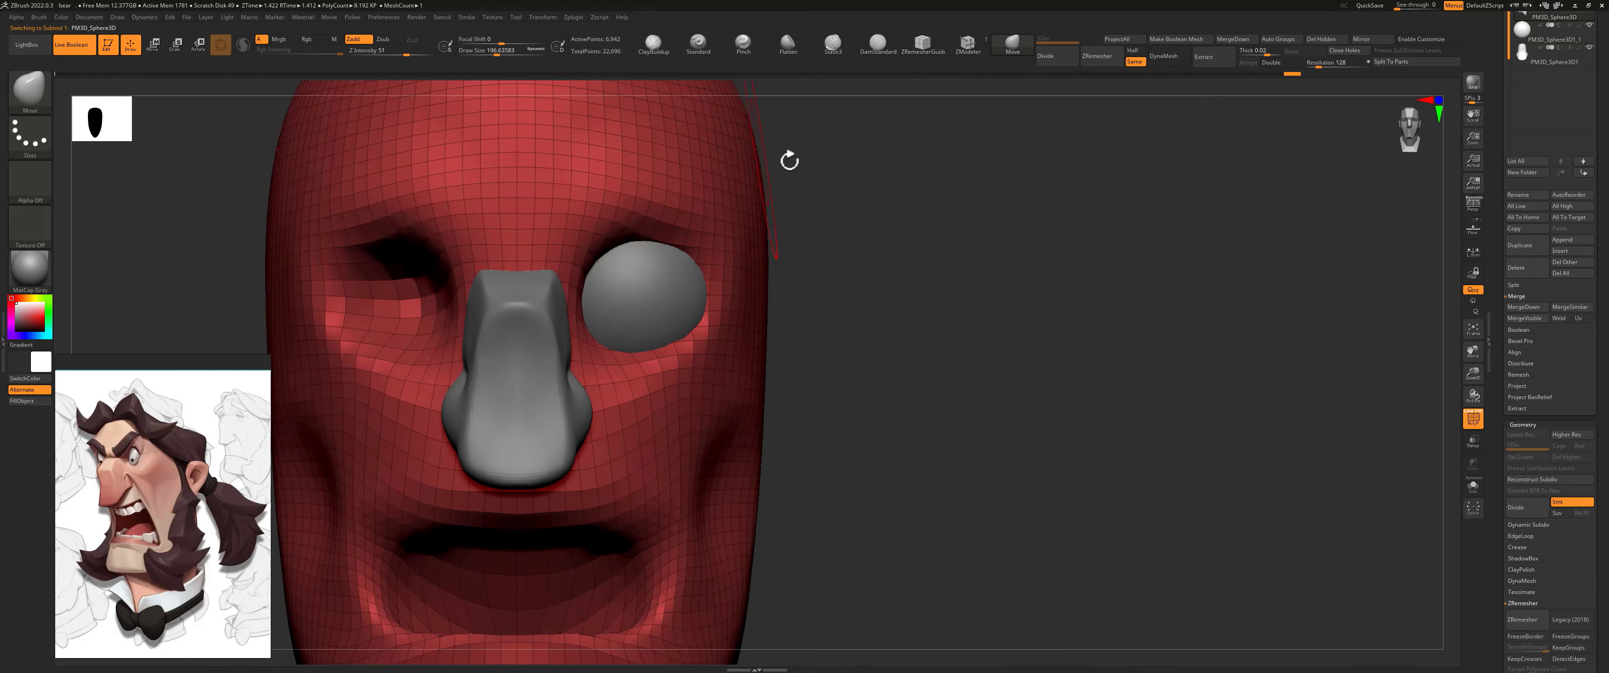
ctrl+right_drag(773, 200, 629, 289)
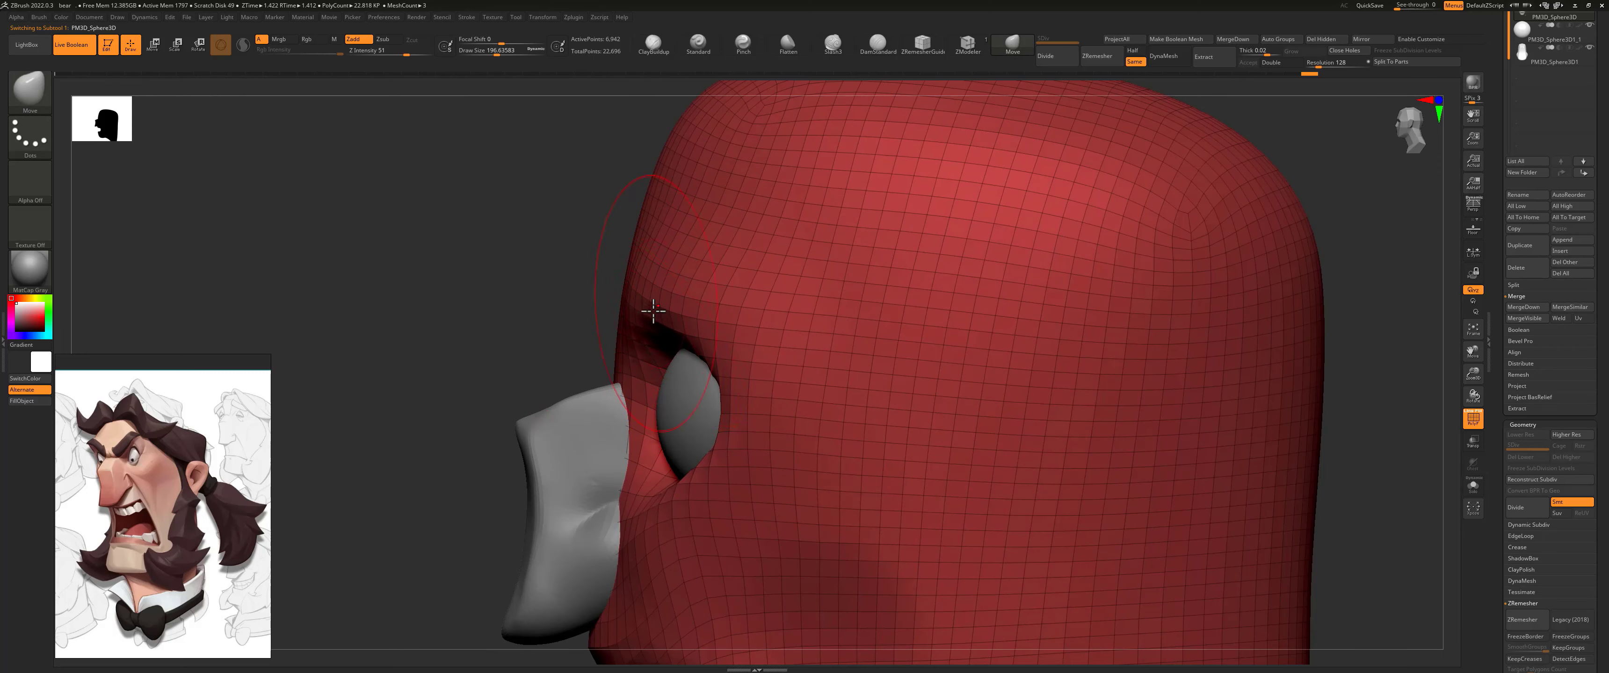
drag(632, 324, 637, 372)
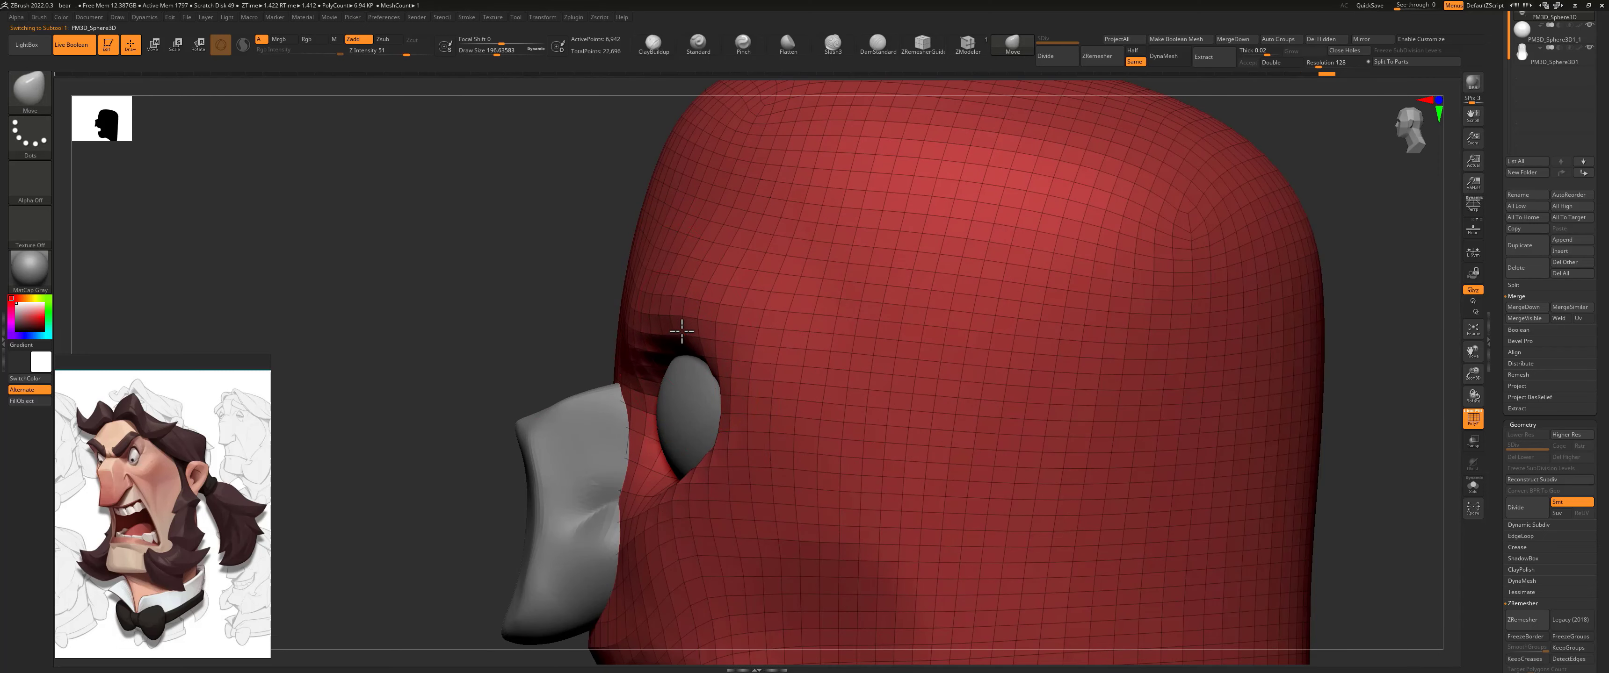
mouse_move(682, 330)
mouse_down()
mouse_move(649, 348)
mouse_move(725, 366)
mouse_up()
drag(658, 488, 643, 436)
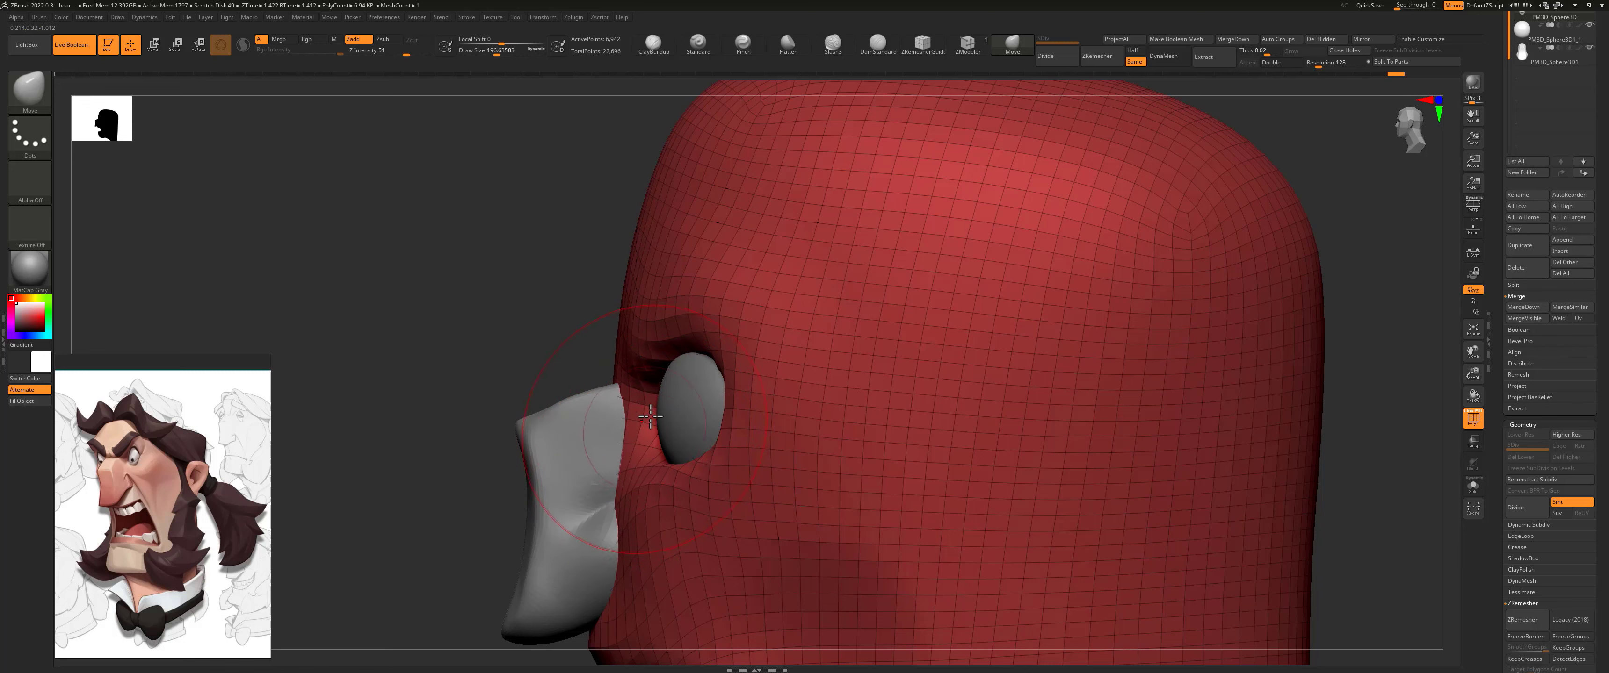
drag(732, 337, 743, 323)
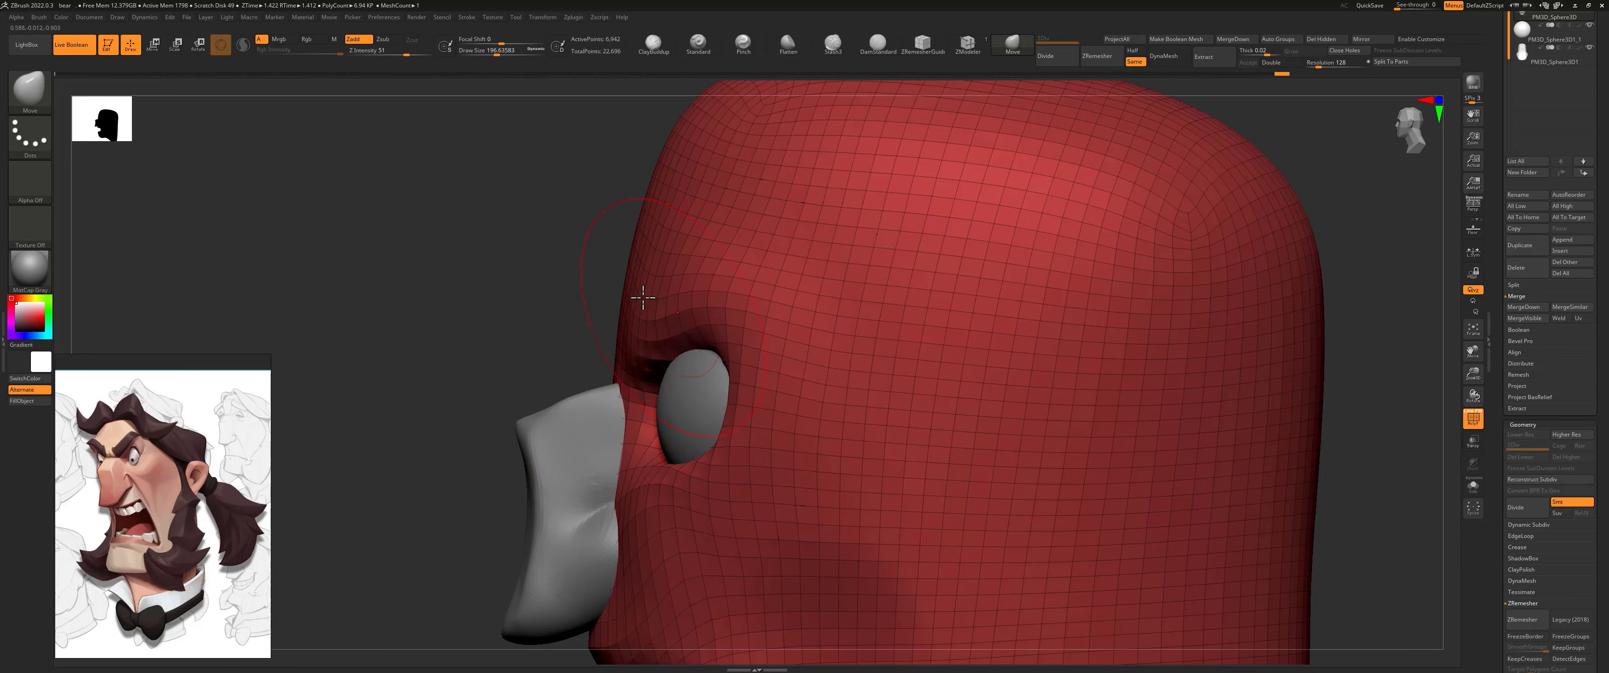
drag(575, 363, 881, 312)
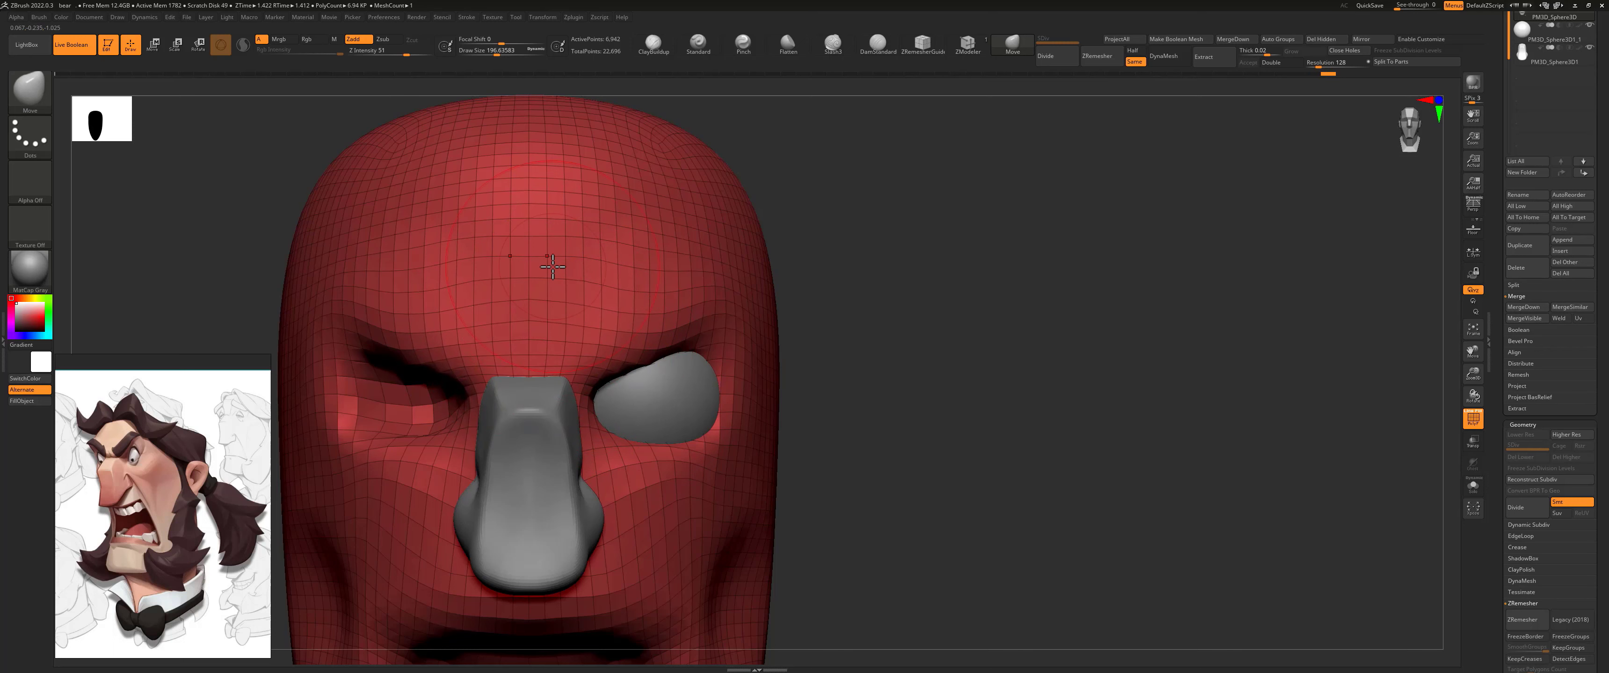
Step: Carve the crease between the brow and the inner eye corner with the DamStandard brush at a draw size of about 97
key(s)
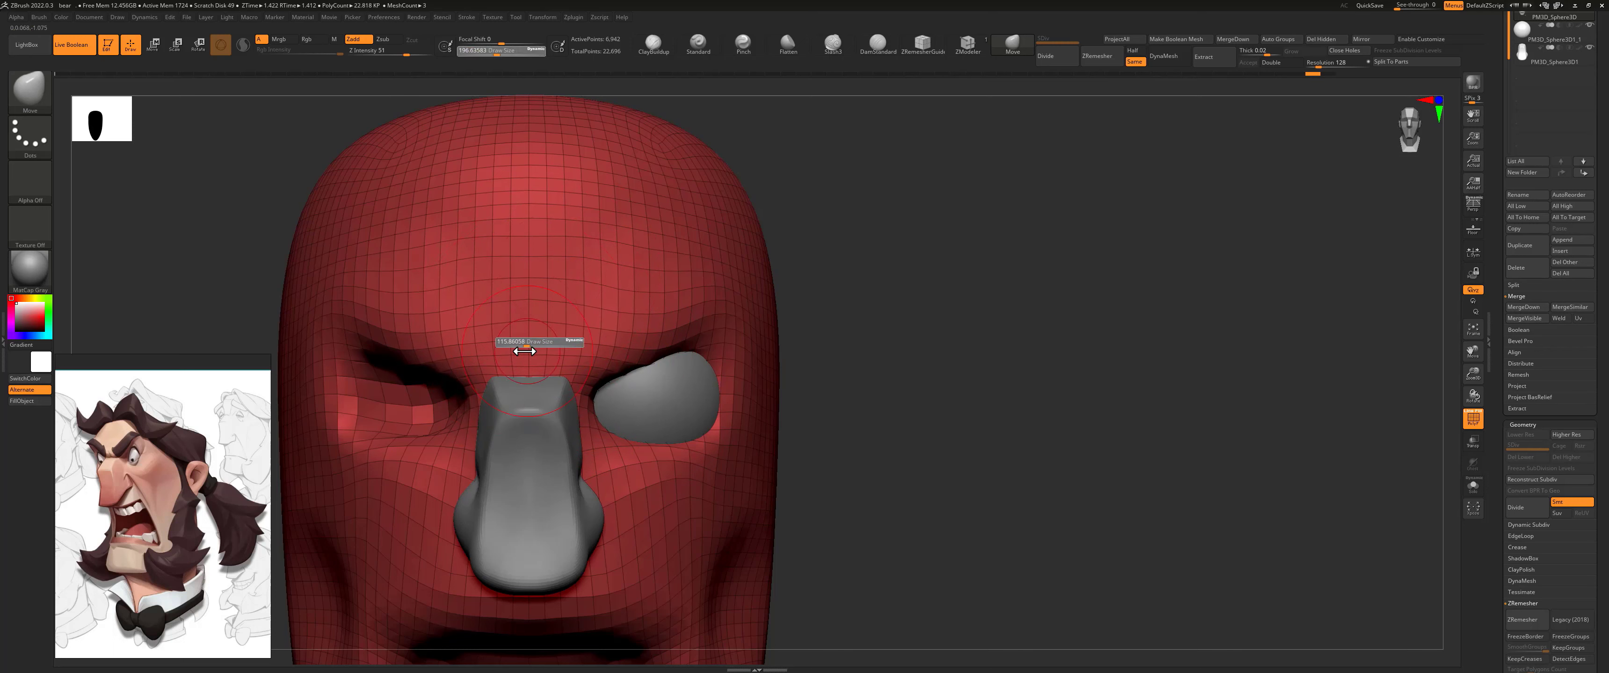
click(523, 348)
click(865, 40)
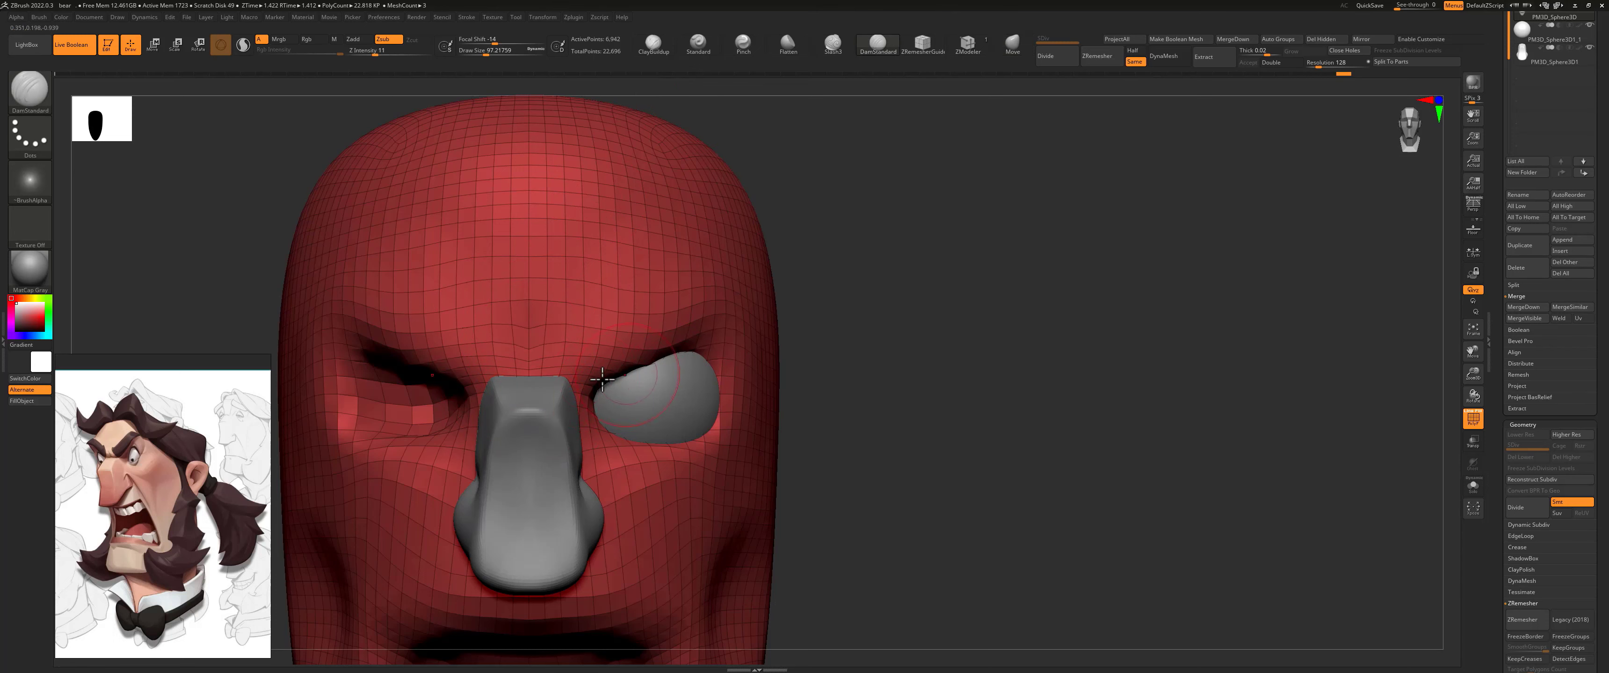
drag(831, 273, 762, 281)
drag(578, 378, 625, 372)
click(1007, 41)
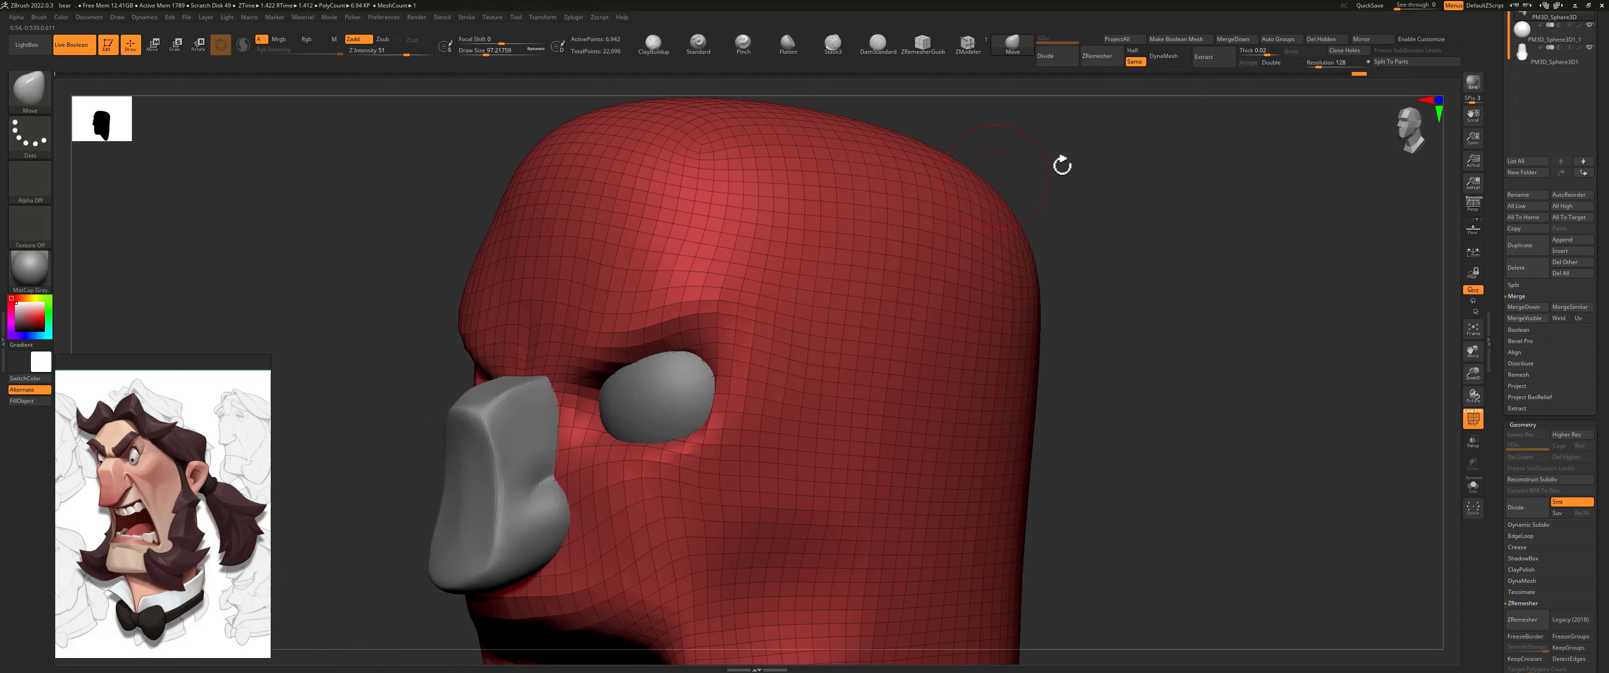
Step: Build up the angry brow ridge above the eyes with the ClayBuildup brush
shift+drag(1061, 163, 837, 177)
click(700, 45)
click(654, 44)
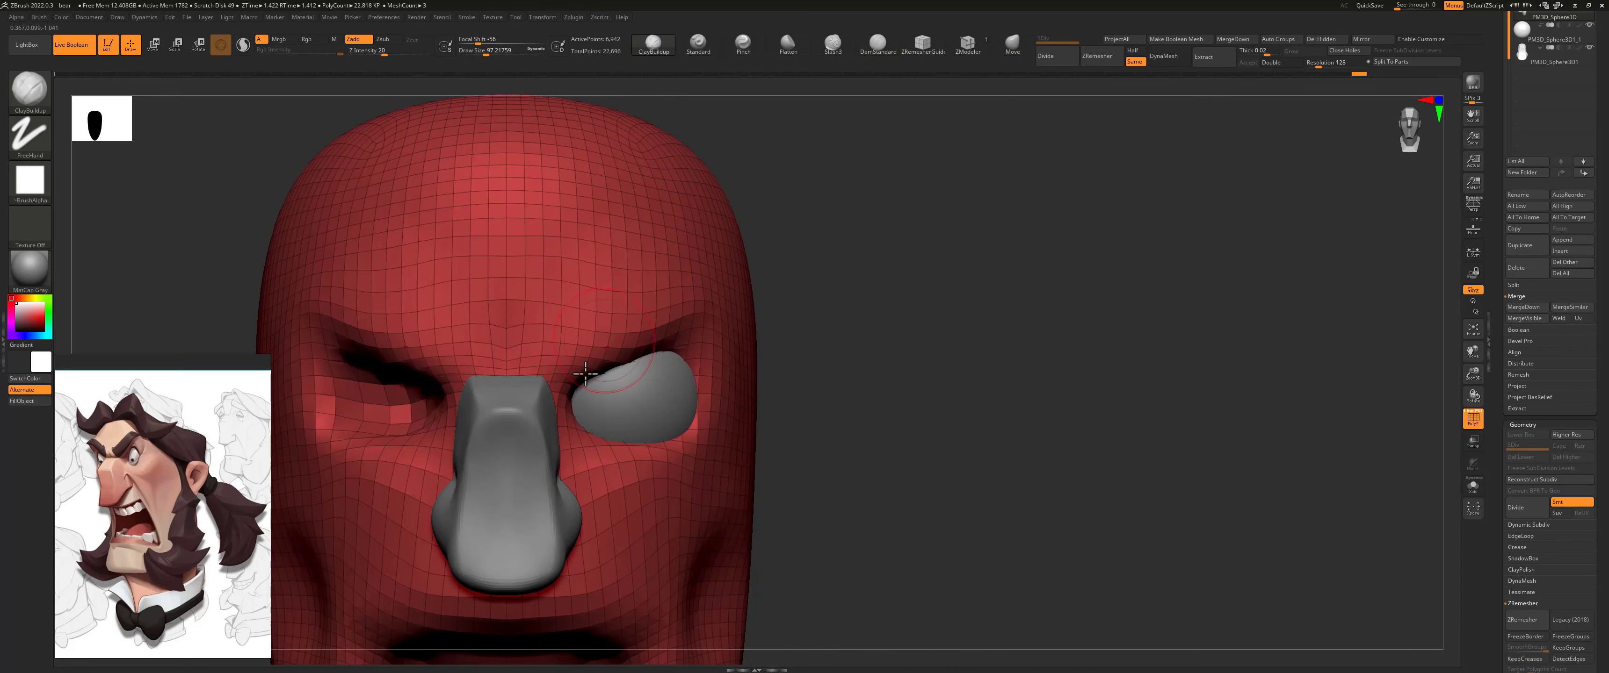
mouse_move(558, 348)
mouse_down()
mouse_move(666, 295)
mouse_move(666, 312)
mouse_up()
Step: Build up the cheekbone below the eye and the fold running from the nose past the mouth with the ClayBuildup brush
mouse_move(845, 259)
alt+mouse_down()
mouse_move(715, 307)
mouse_move(733, 314)
mouse_move(722, 303)
mouse_move(750, 302)
mouse_move(733, 299)
mouse_move(682, 351)
alt+mouse_up()
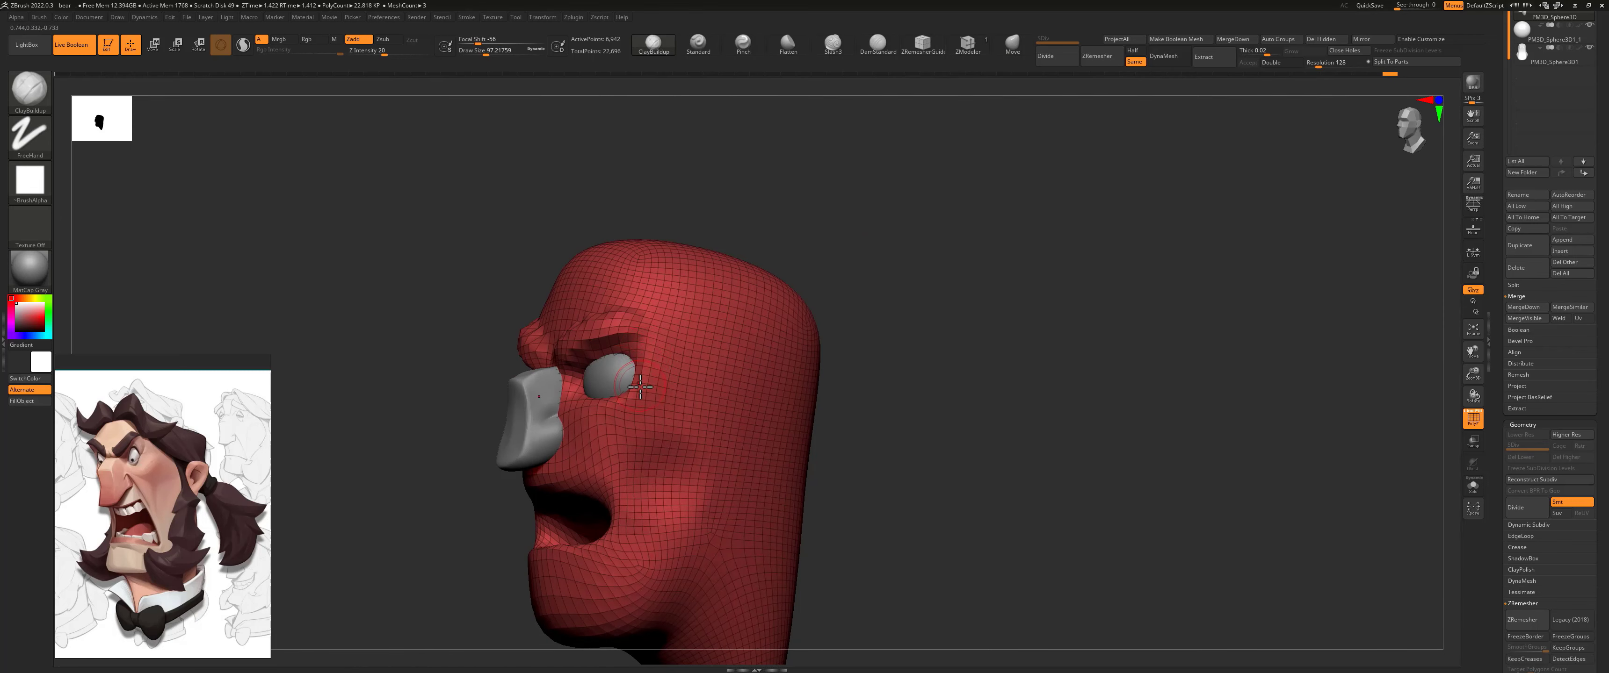
mouse_move(585, 417)
mouse_down()
mouse_move(642, 431)
mouse_move(712, 381)
mouse_move(623, 421)
mouse_move(700, 398)
mouse_up()
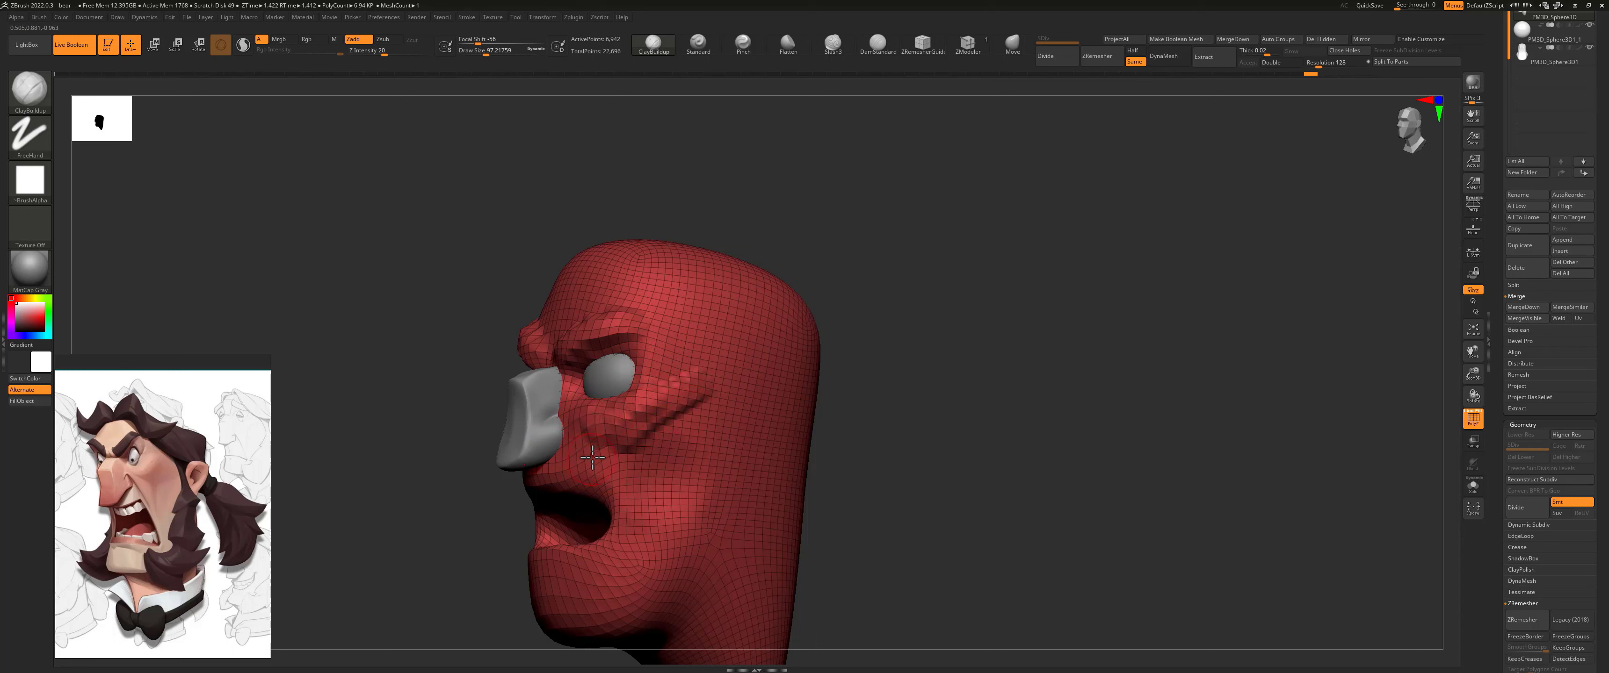
drag(567, 433, 630, 482)
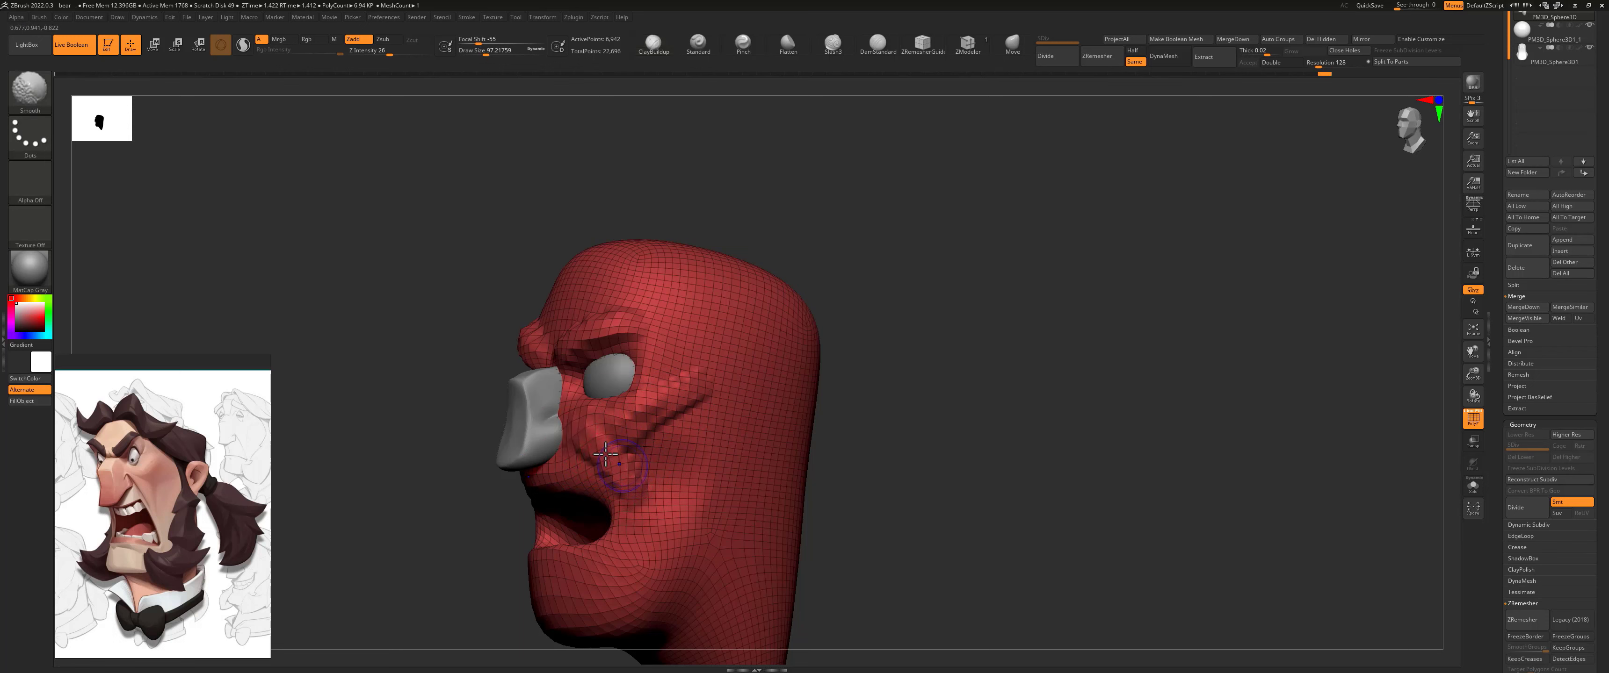
Step: Smooth the built-up cheek, nose fold and brow with the Smooth brush at a Z Intensity of 8
key(space)
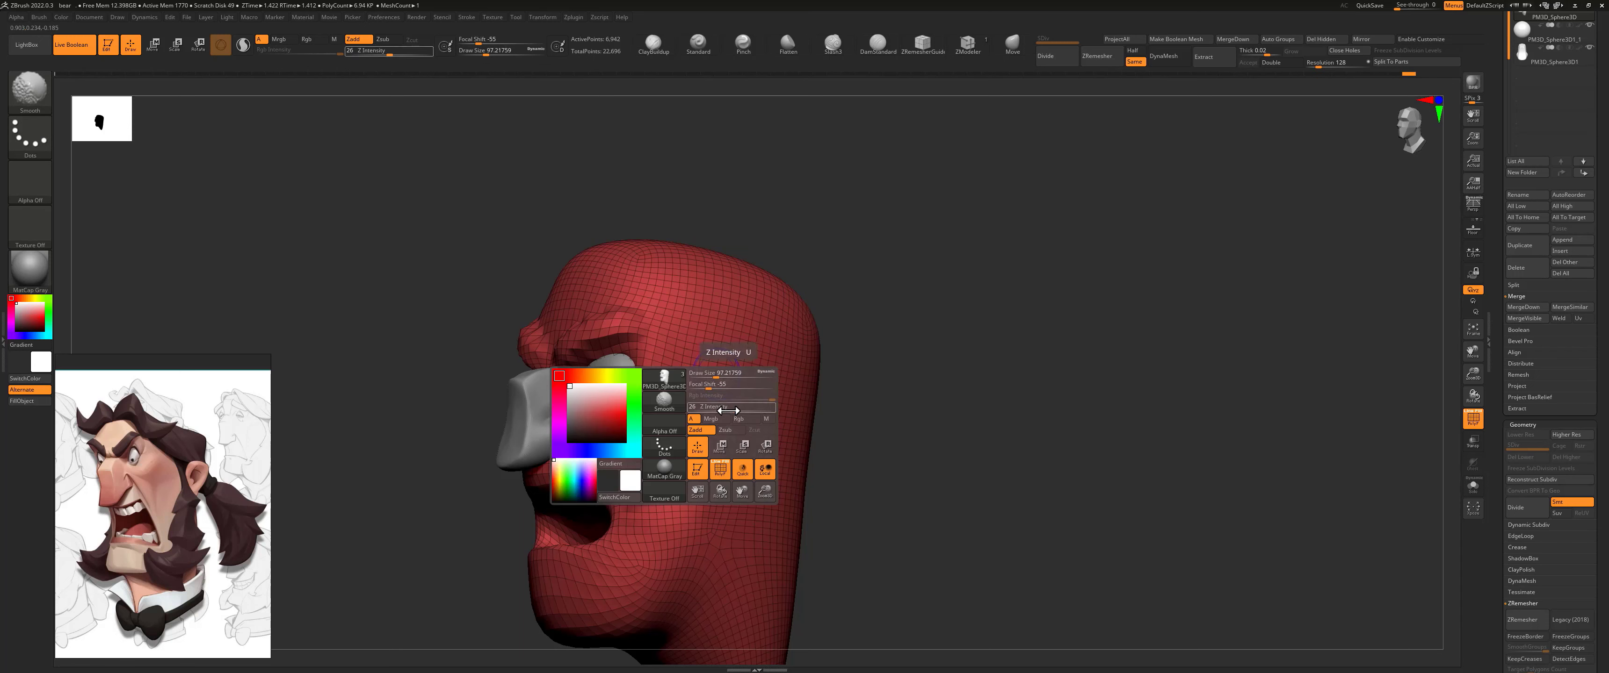
drag(732, 411, 713, 412)
key(ctrl)
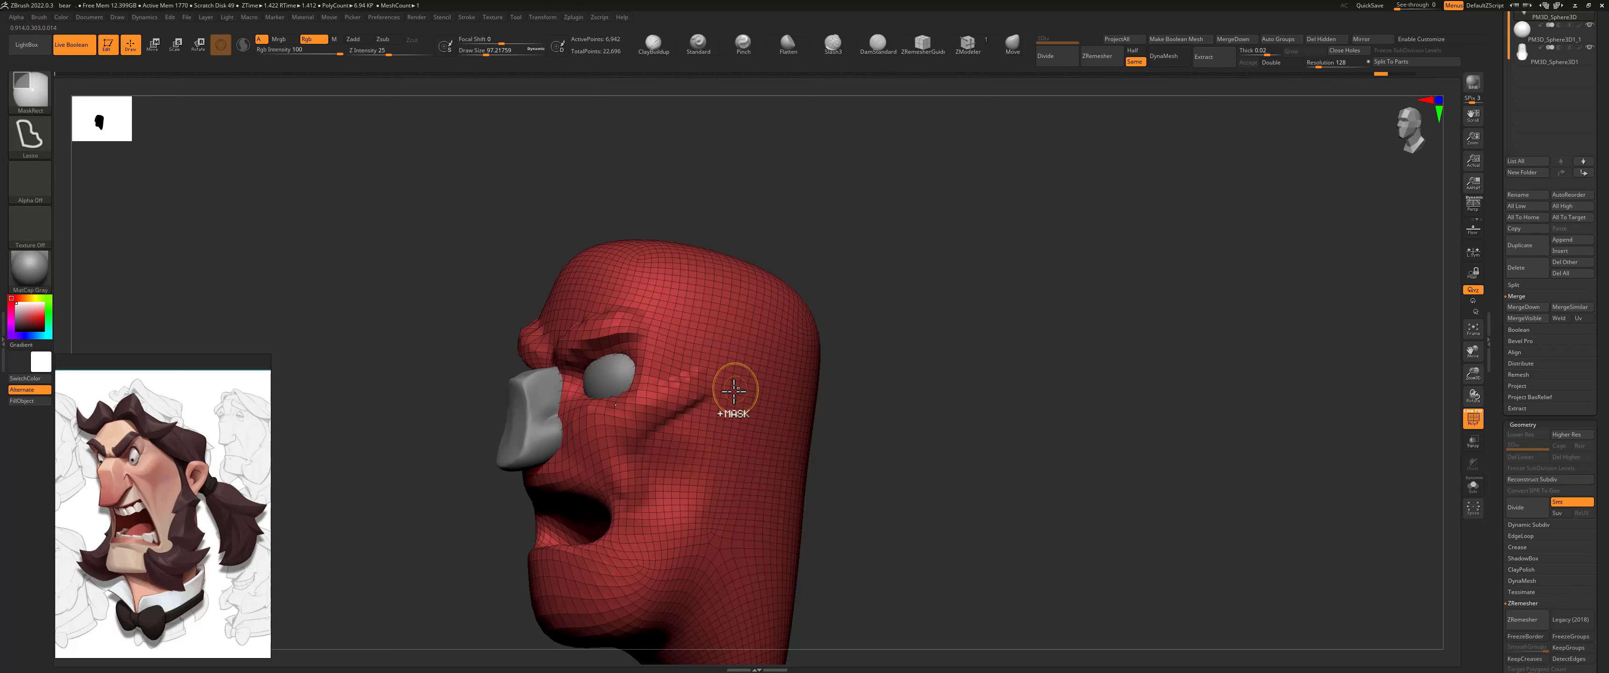
key(shift)
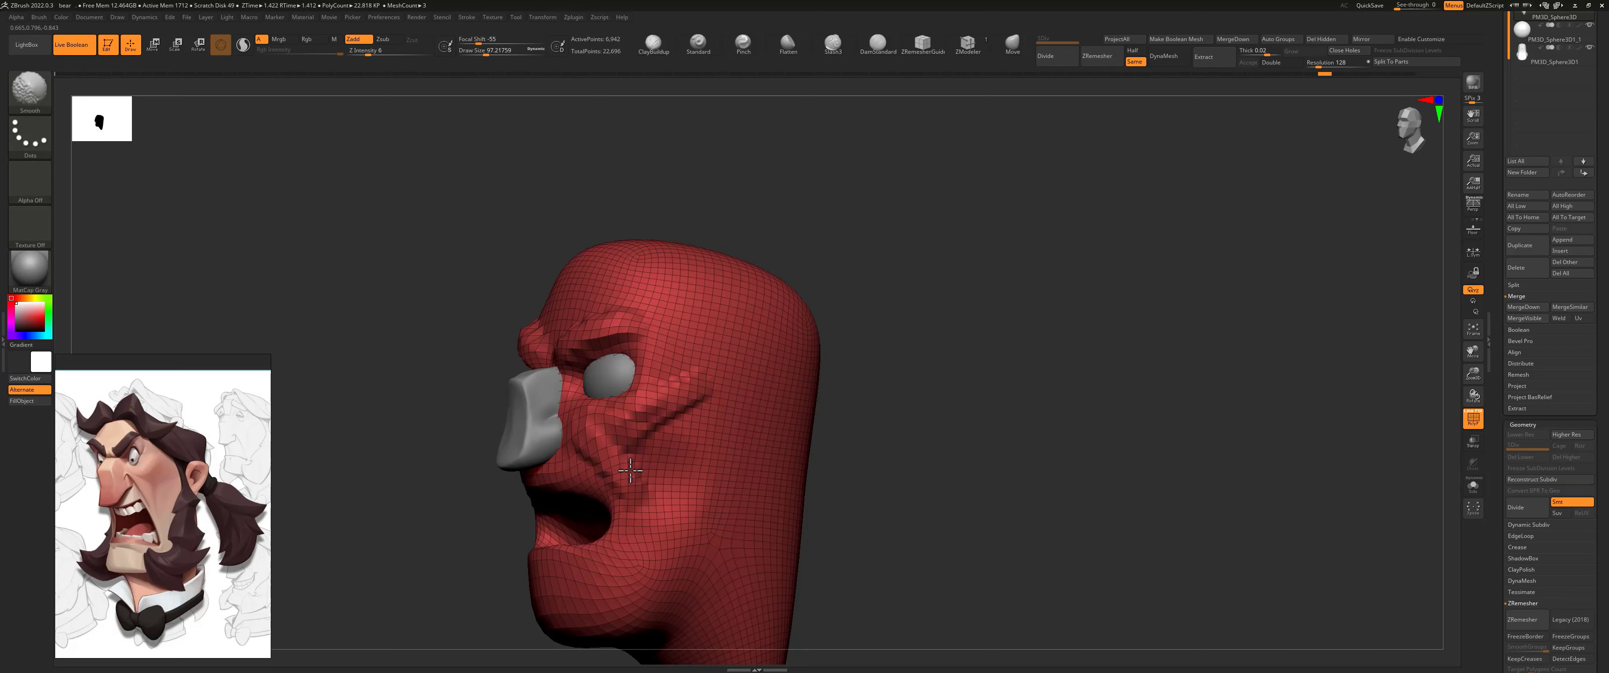
shift+drag(580, 438, 635, 424)
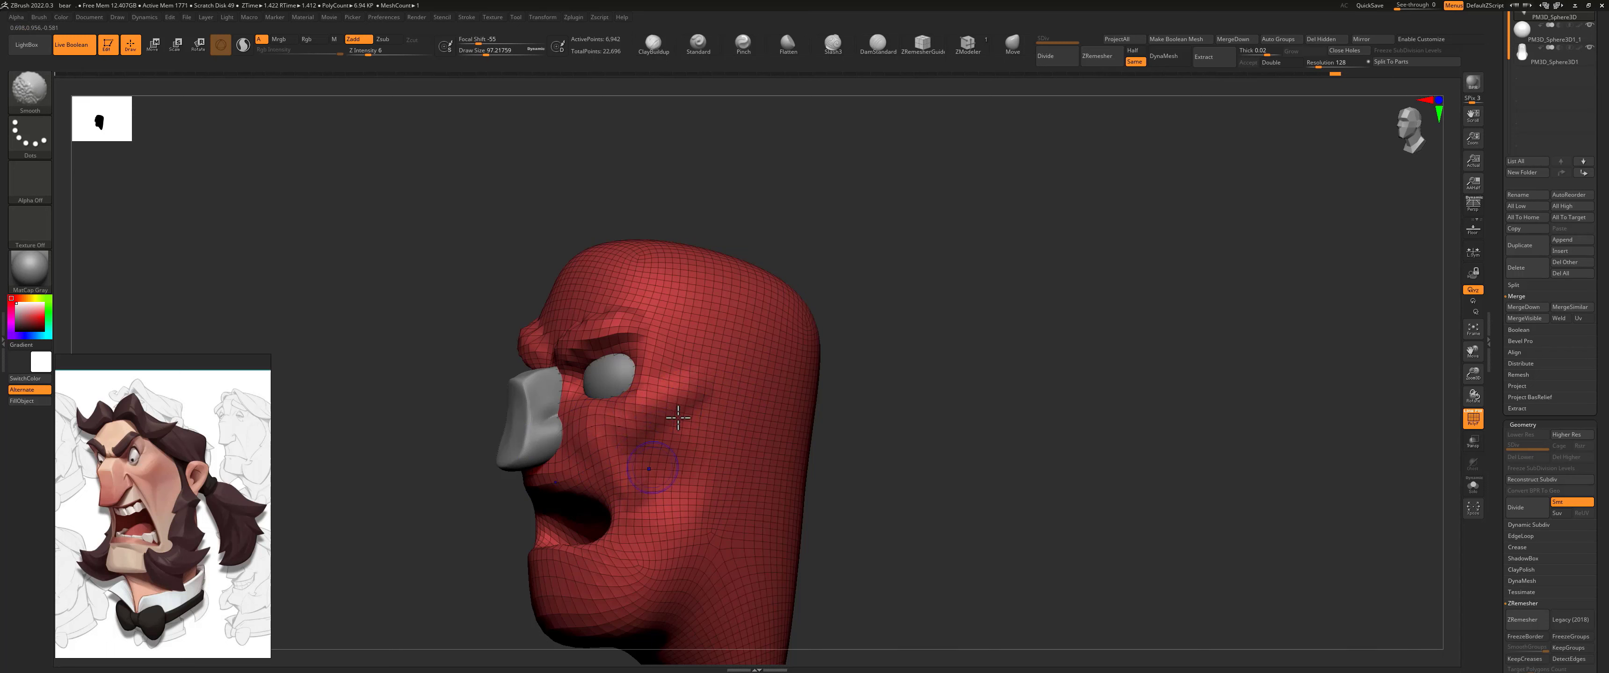
shift+drag(840, 334, 899, 320)
shift+drag(593, 325, 577, 341)
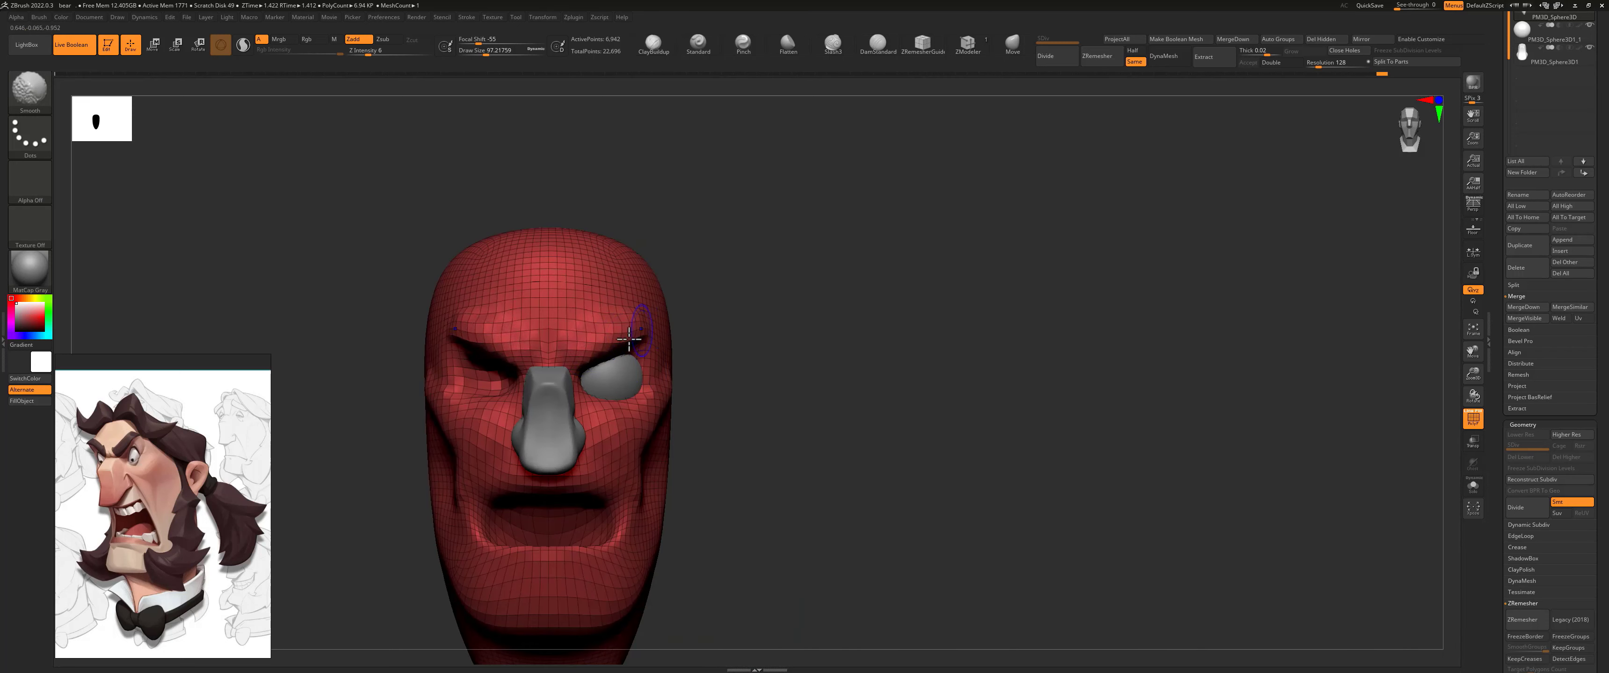
Step: Reshape the eye socket rim and inner brow to fit around the eyeball with the Move brush at a draw size of about 182
mouse_move(765, 288)
mouse_down()
mouse_move(880, 314)
mouse_move(1039, 154)
mouse_move(698, 378)
mouse_move(663, 377)
mouse_move(677, 403)
mouse_move(663, 383)
mouse_up()
click(1013, 43)
key(s)
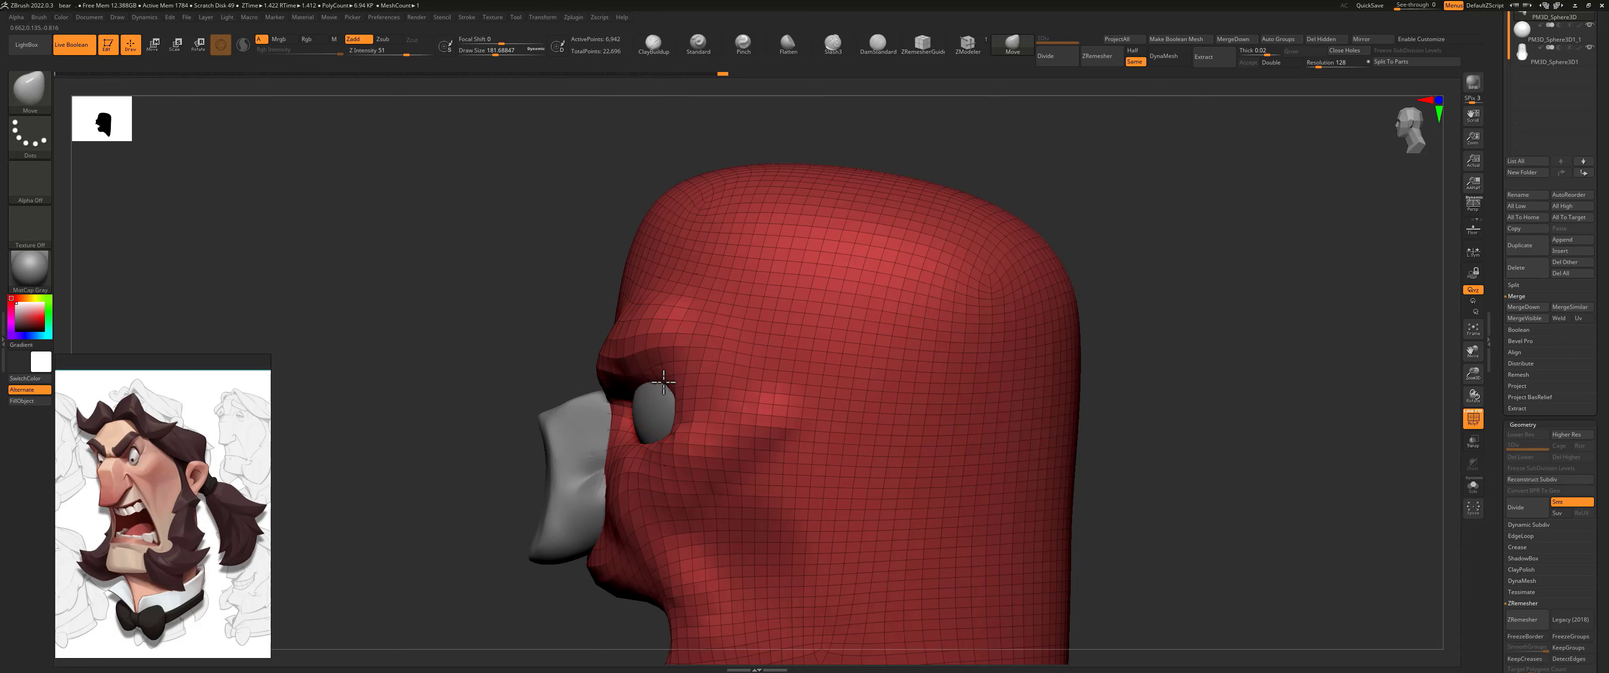
mouse_move(579, 411)
mouse_down()
mouse_move(665, 385)
mouse_move(630, 360)
mouse_move(631, 323)
mouse_up()
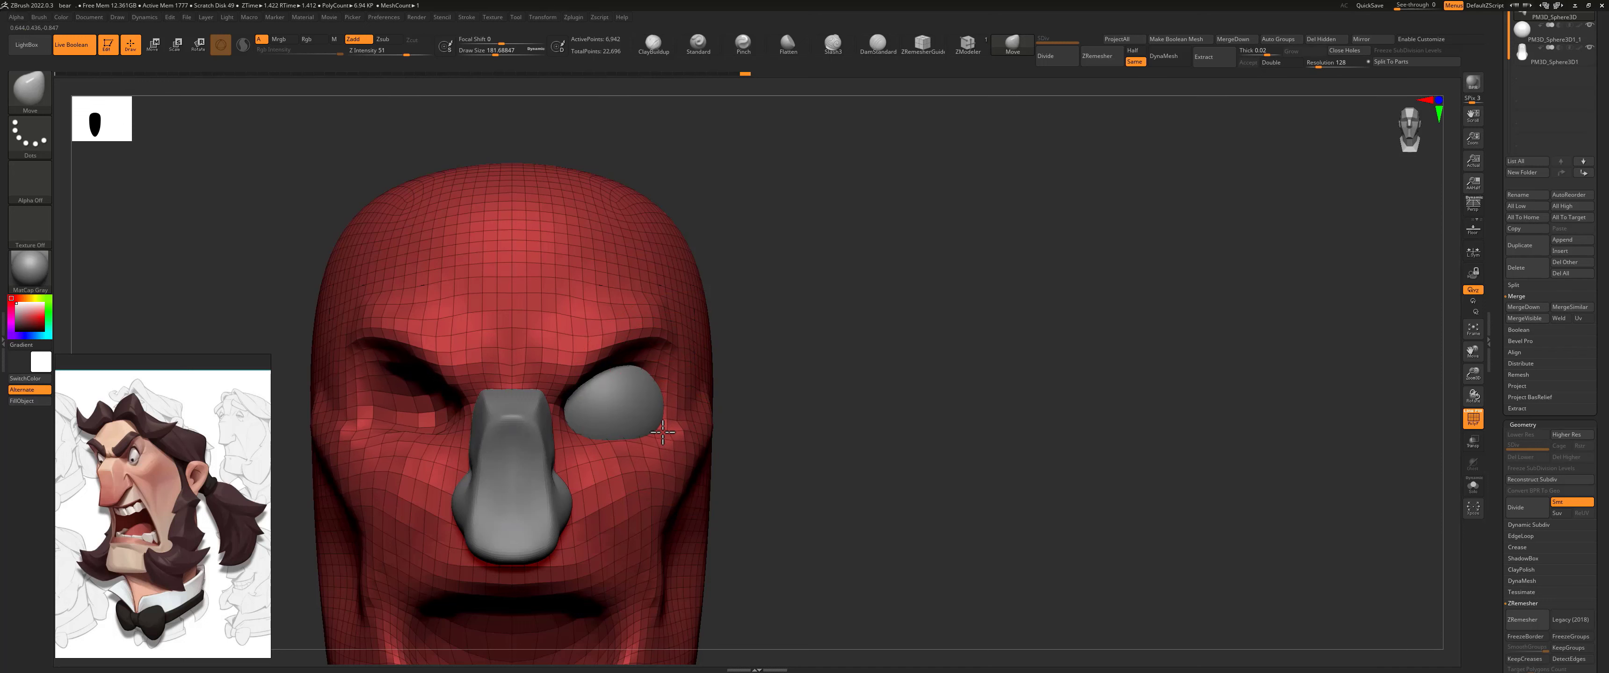
drag(663, 432, 664, 422)
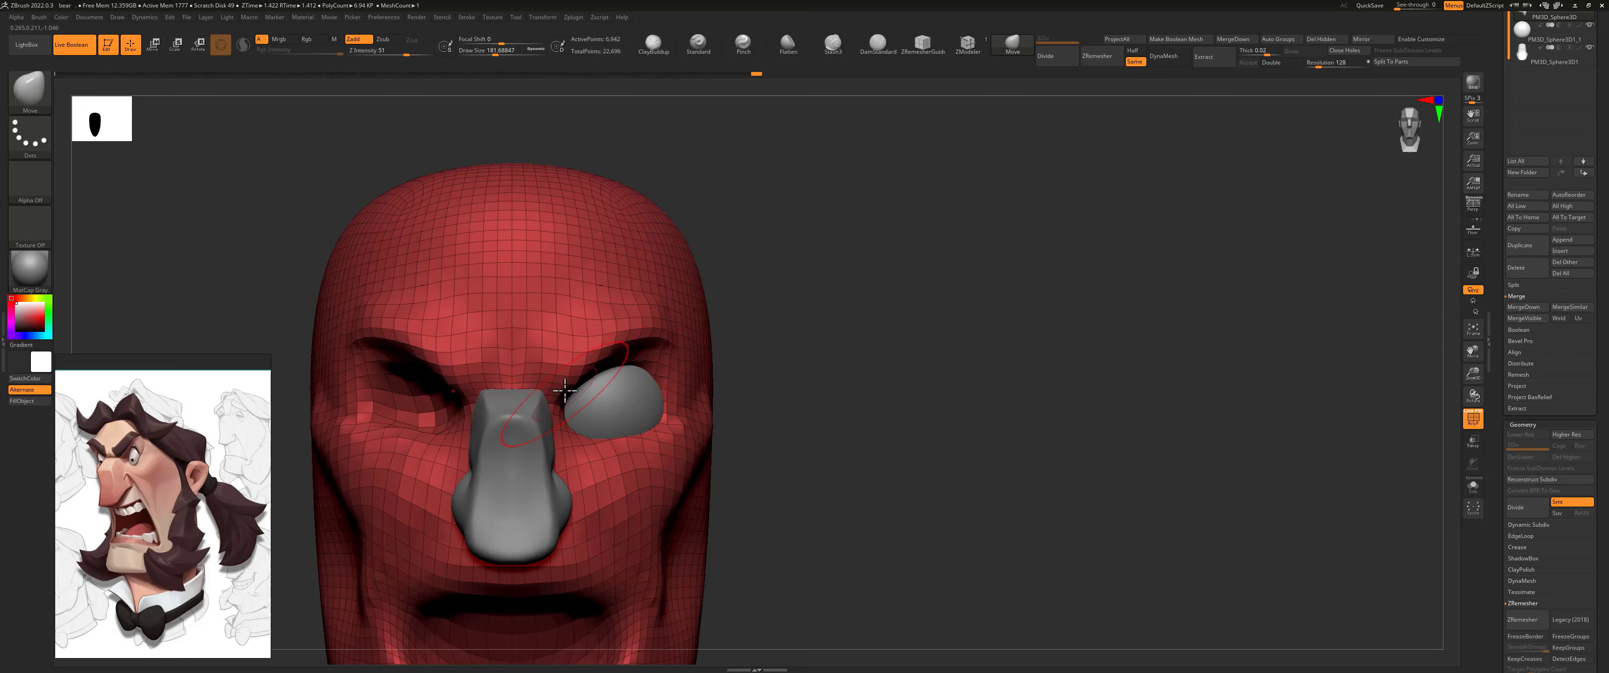
drag(567, 395, 566, 429)
drag(595, 387, 600, 373)
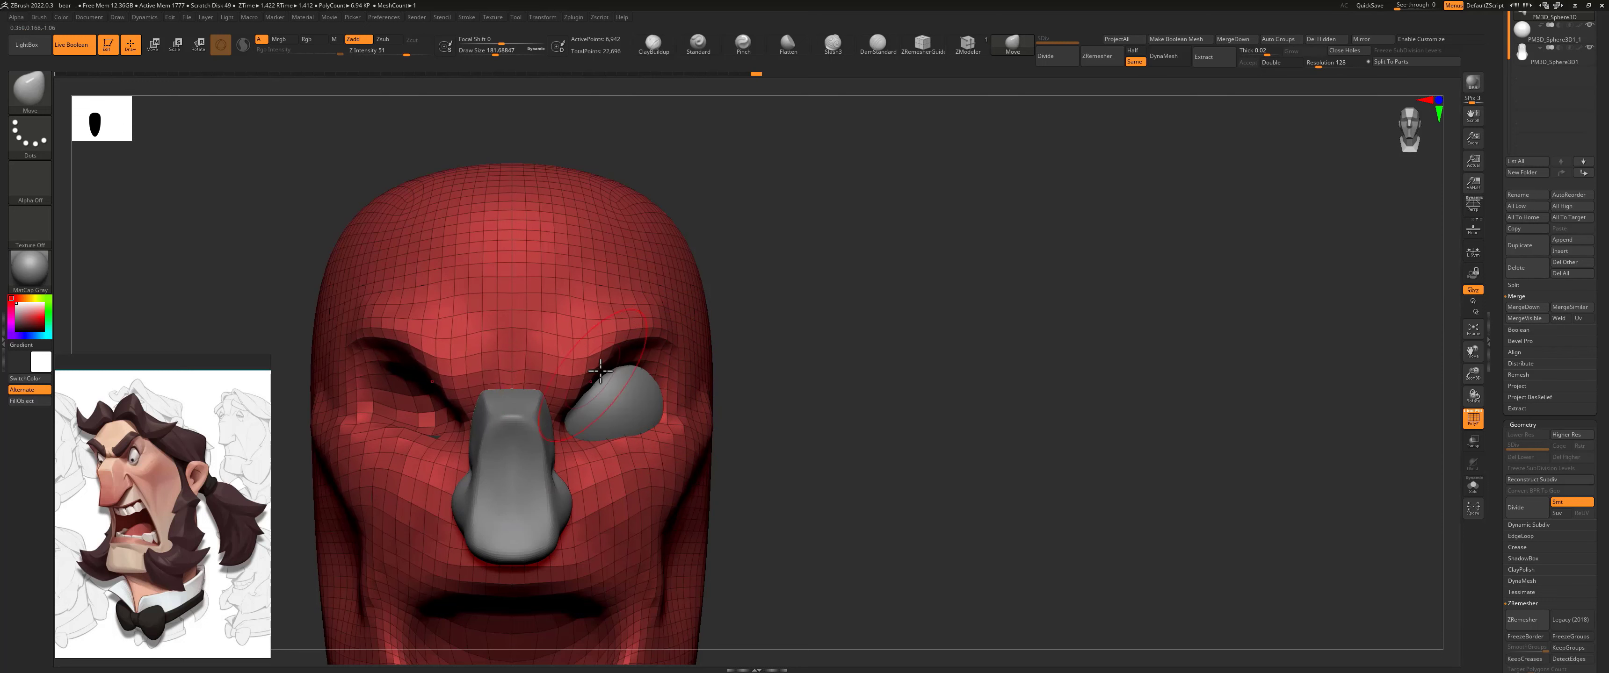
Step: Mirror the eyeball subtool across the X axis with SubTool Master, merging the copy into one SubTool
ctrl+right_drag(797, 320, 683, 357)
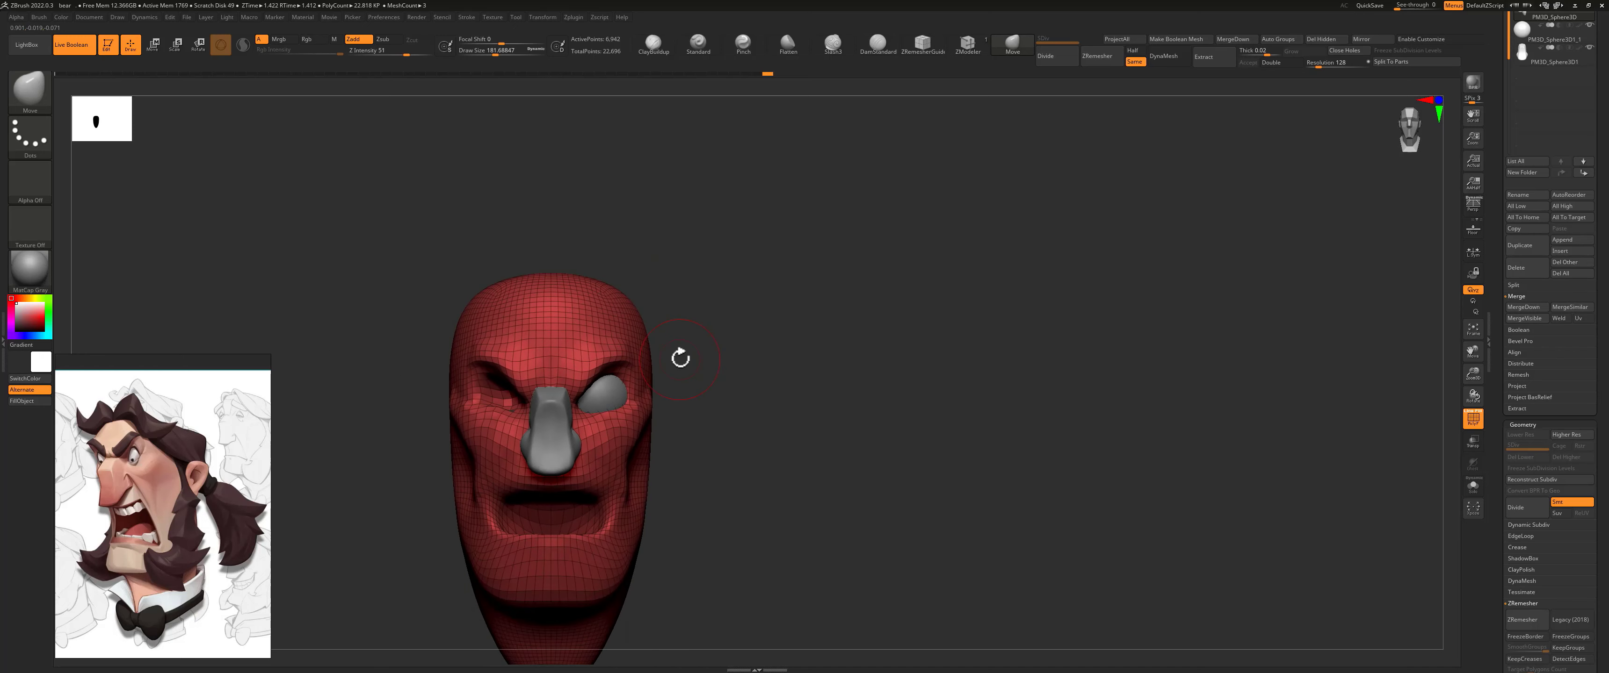
click(1555, 43)
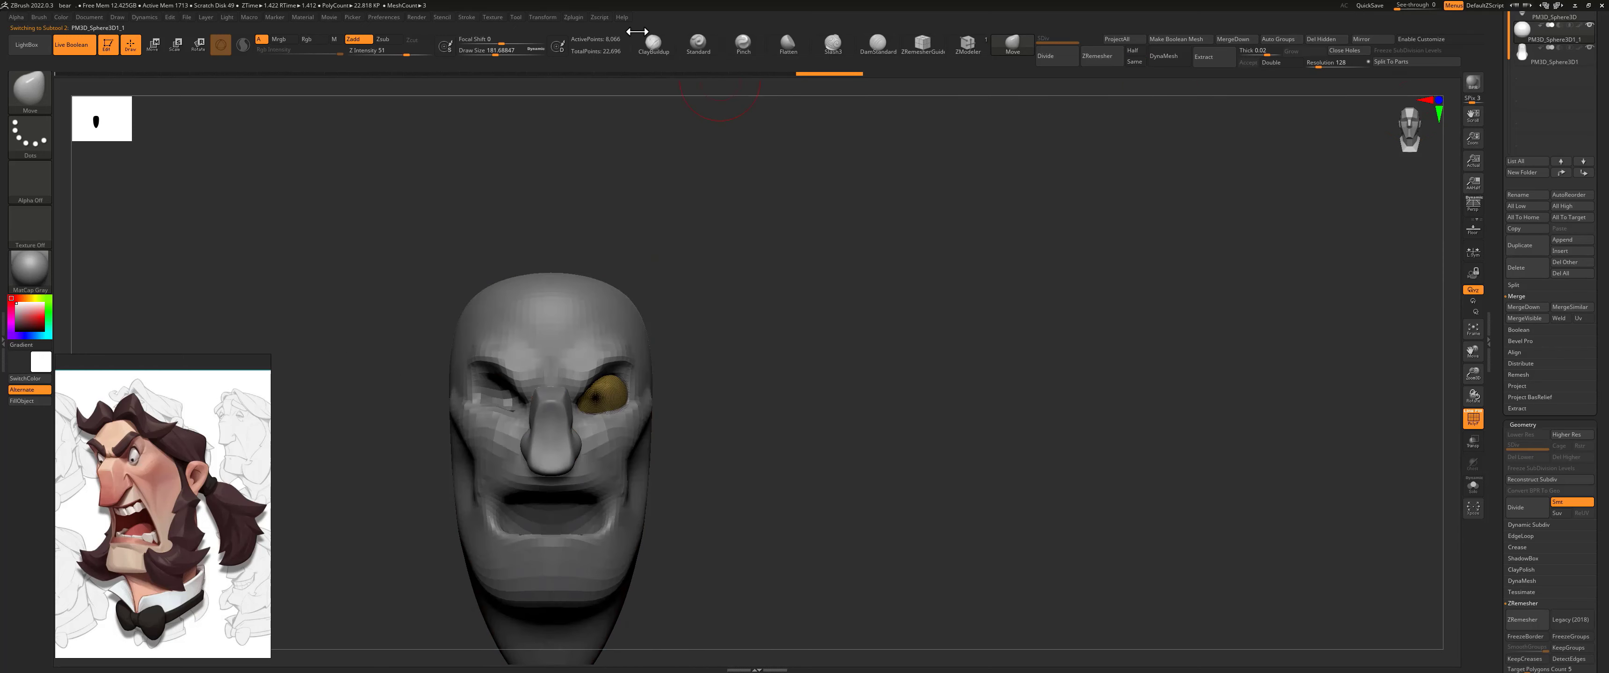
click(573, 17)
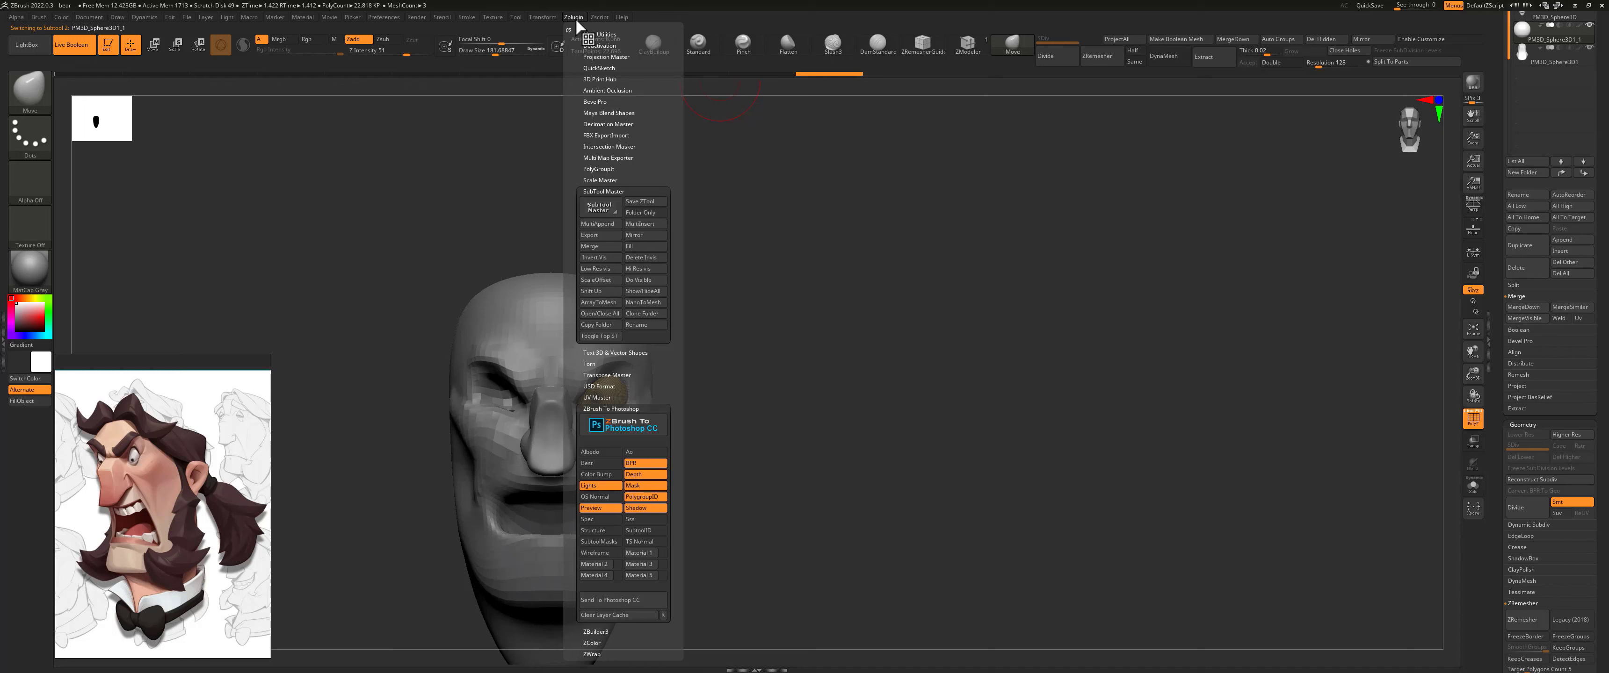
click(643, 235)
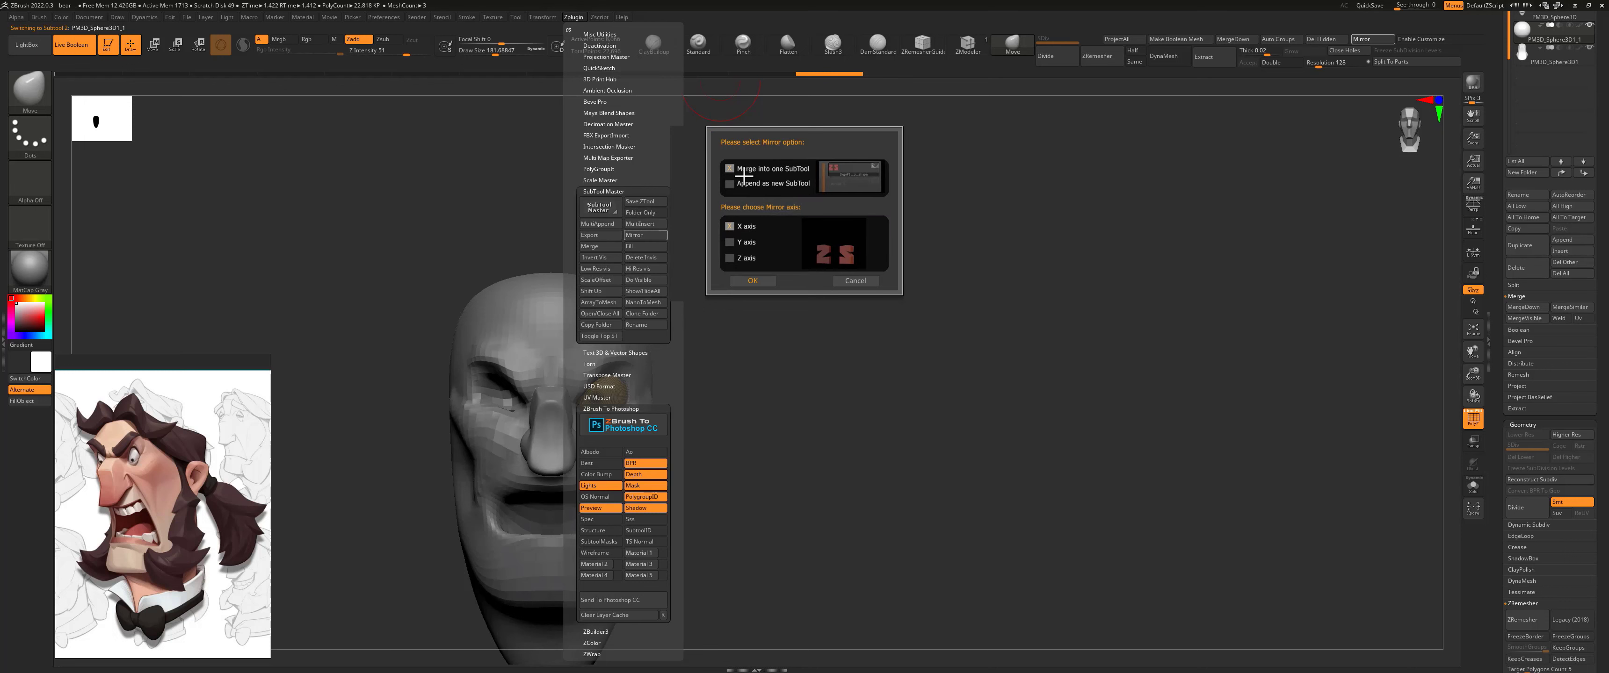
click(753, 281)
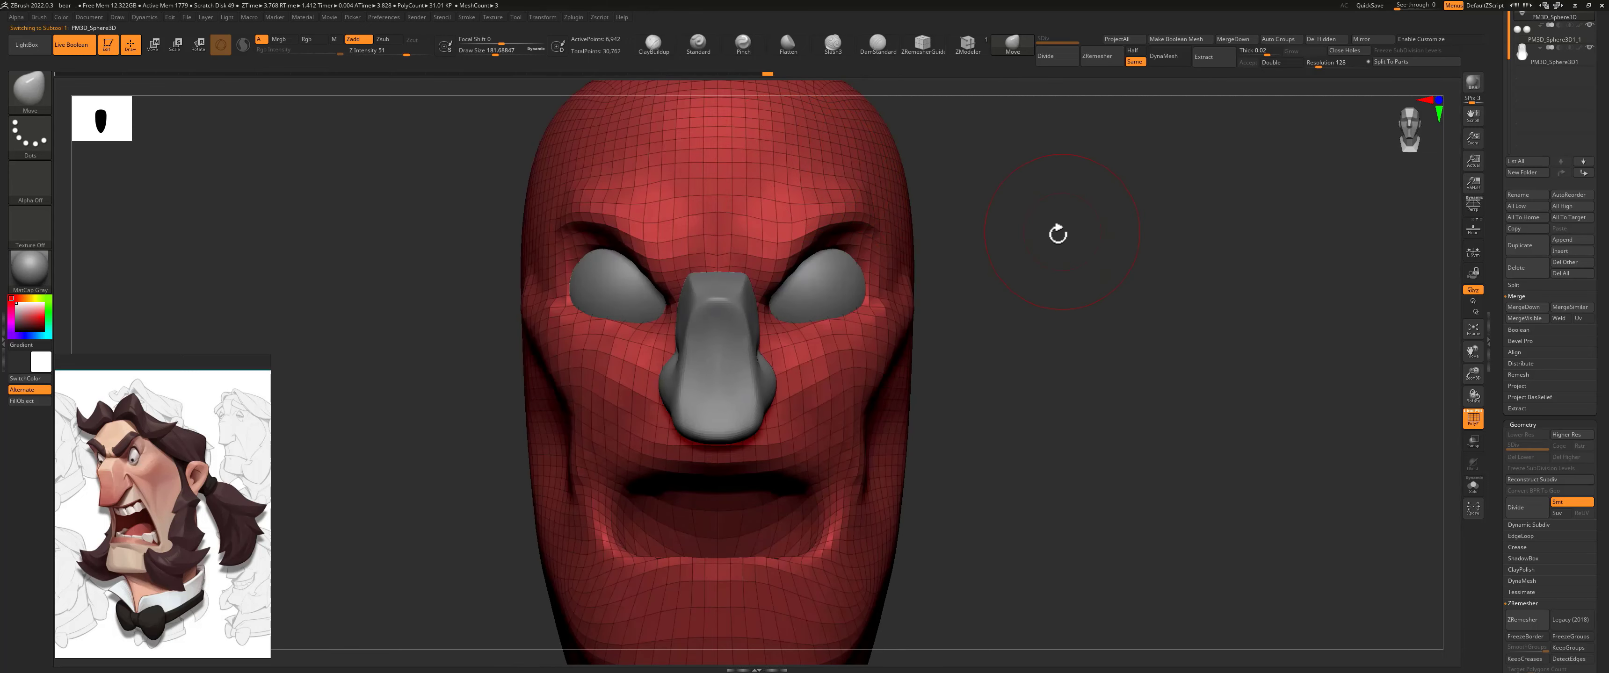
Step: Carve creases at the temple and around the outer eye corner with the DamStandard brush at a draw size of about 97
drag(1055, 238, 905, 239)
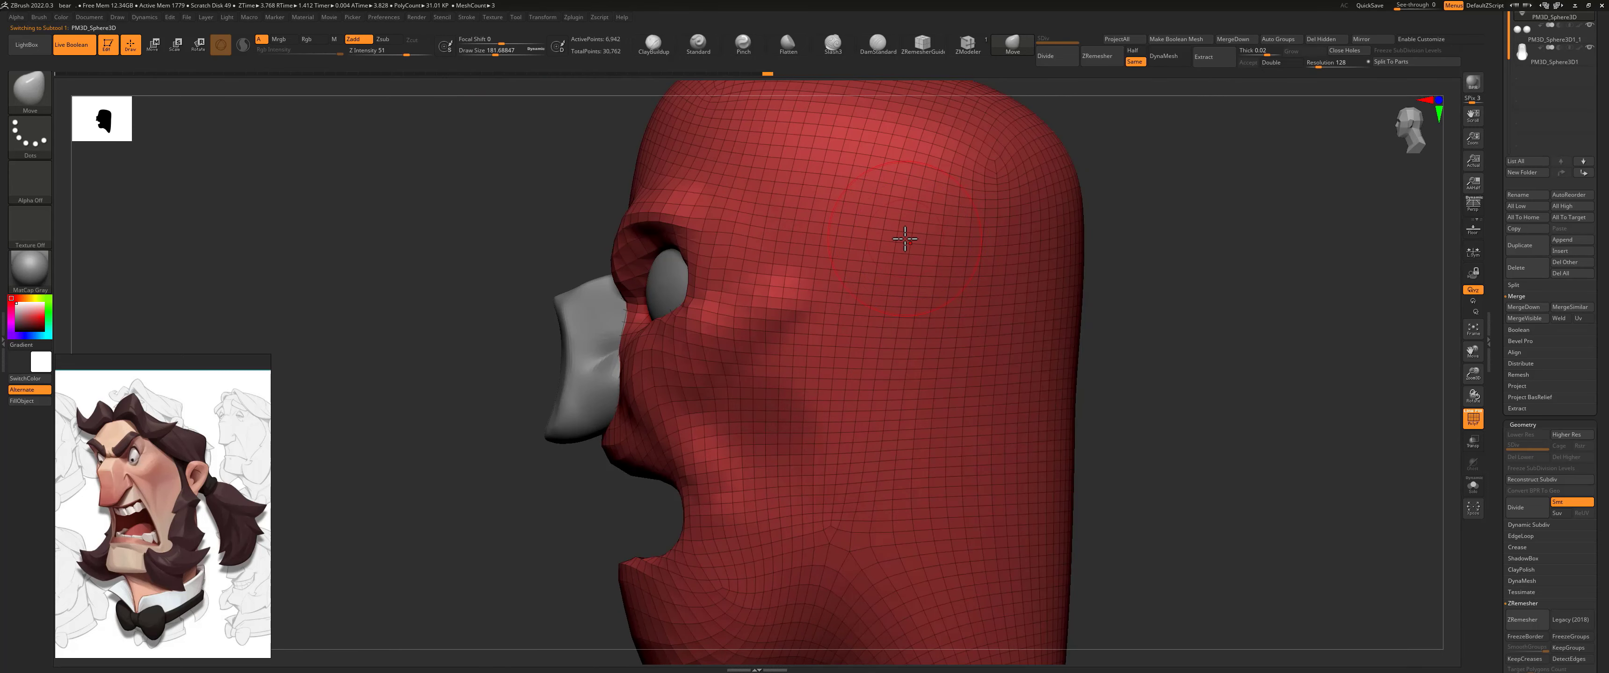
drag(603, 225, 784, 233)
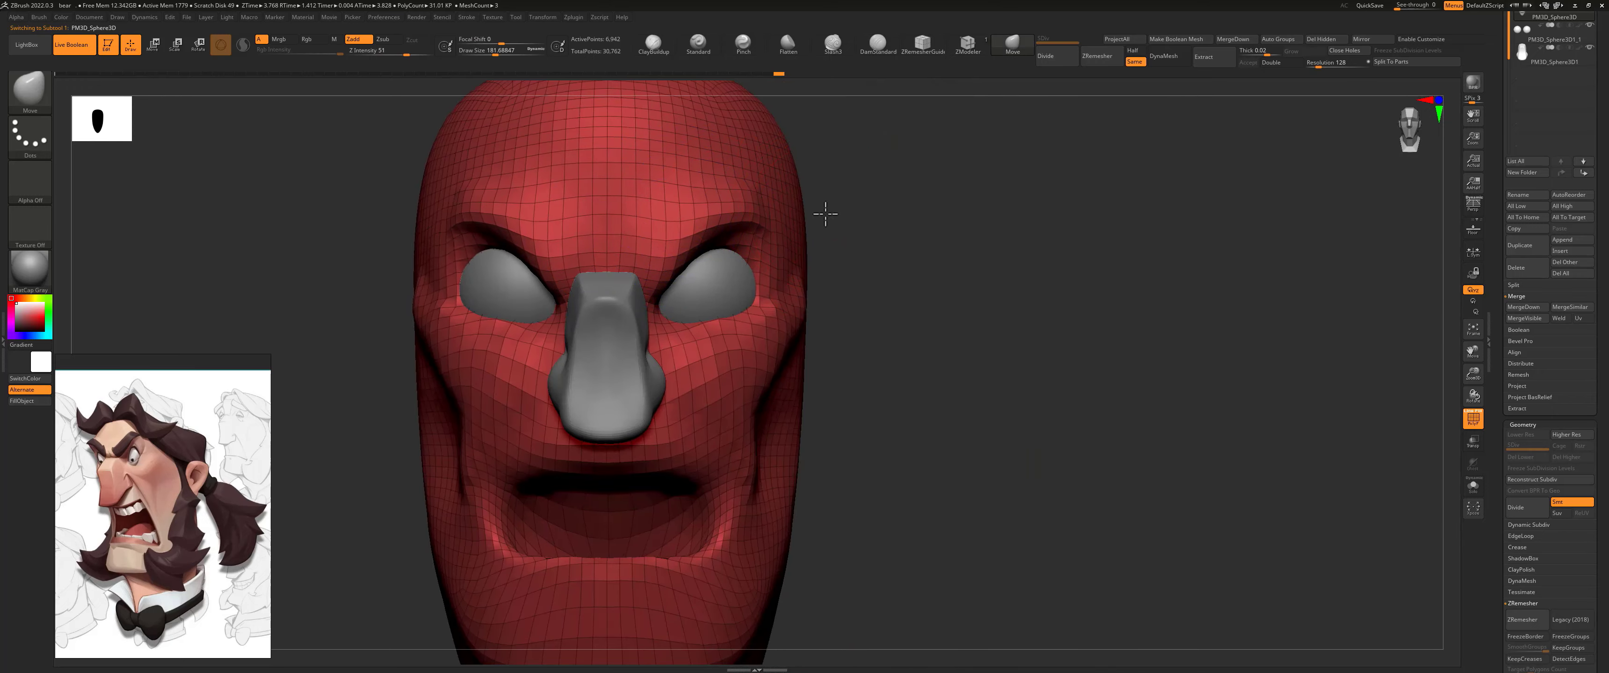
right_drag(822, 215, 750, 229)
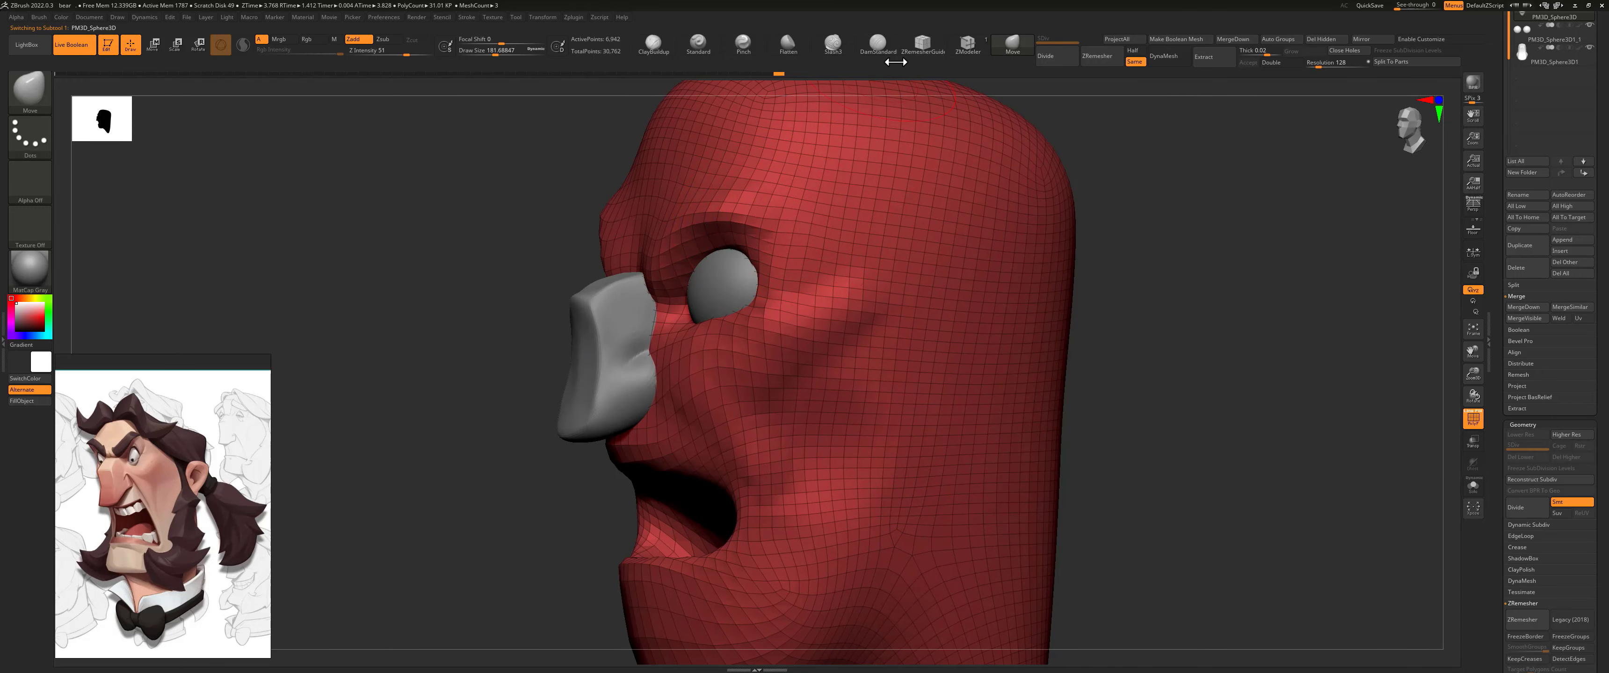
click(878, 44)
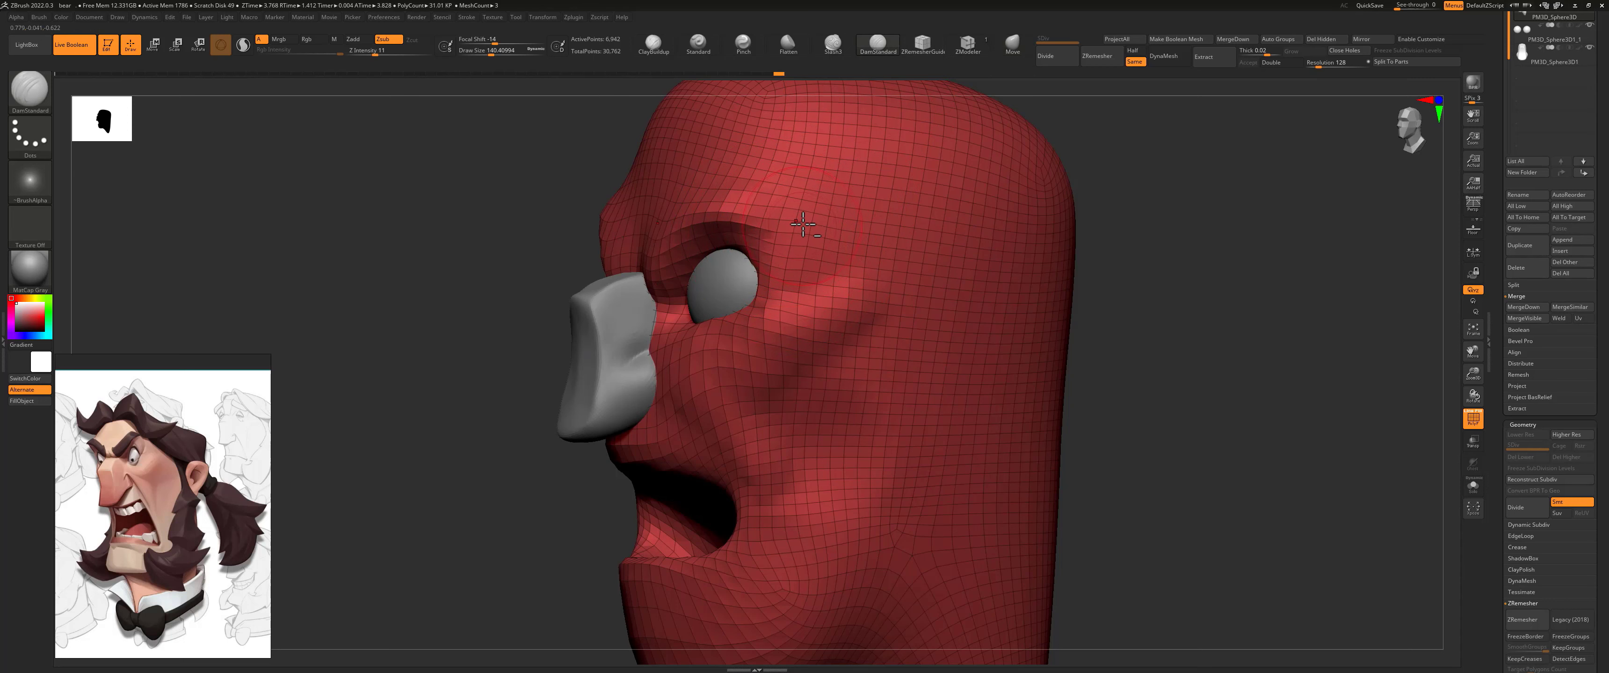
key(s)
drag(809, 234, 791, 249)
shift+right_drag(558, 271, 643, 268)
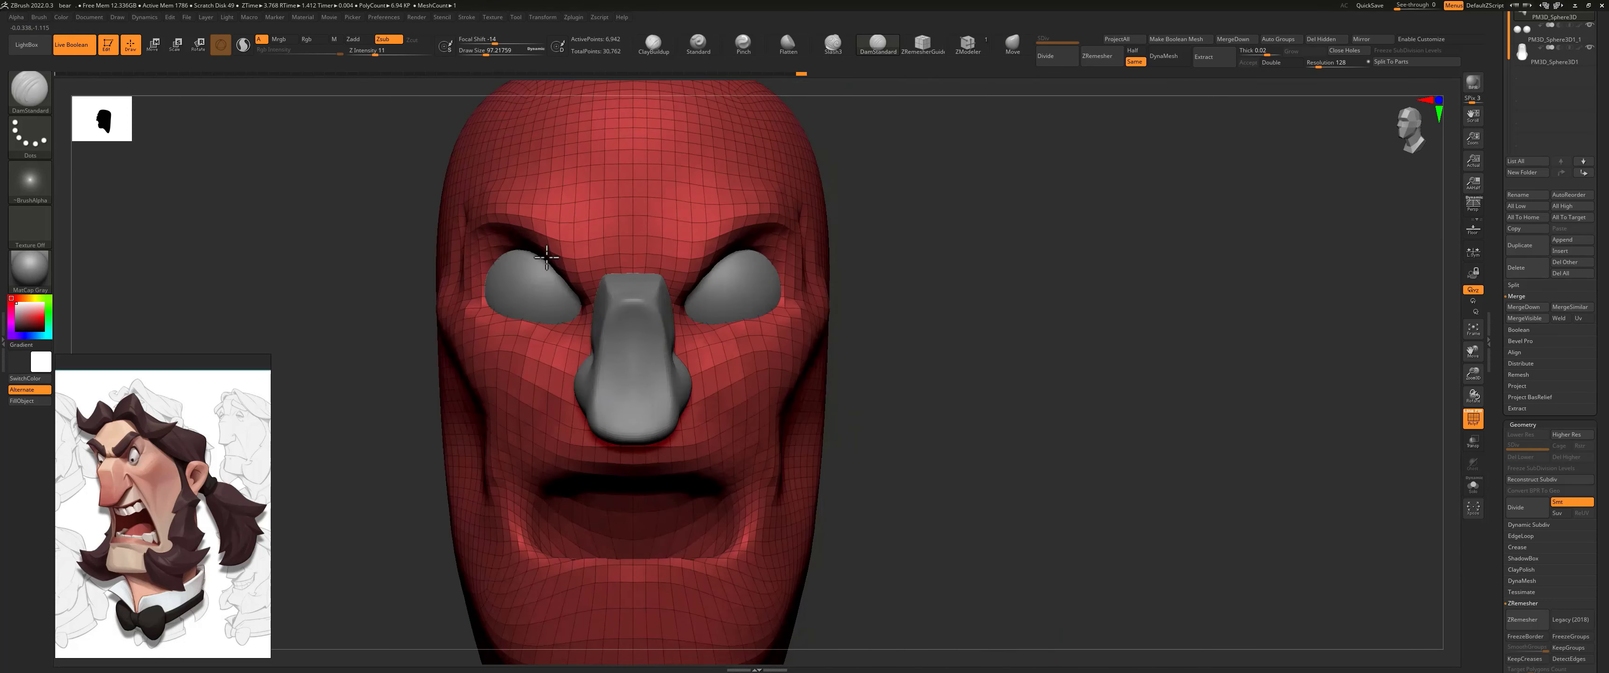
right_drag(888, 241, 811, 246)
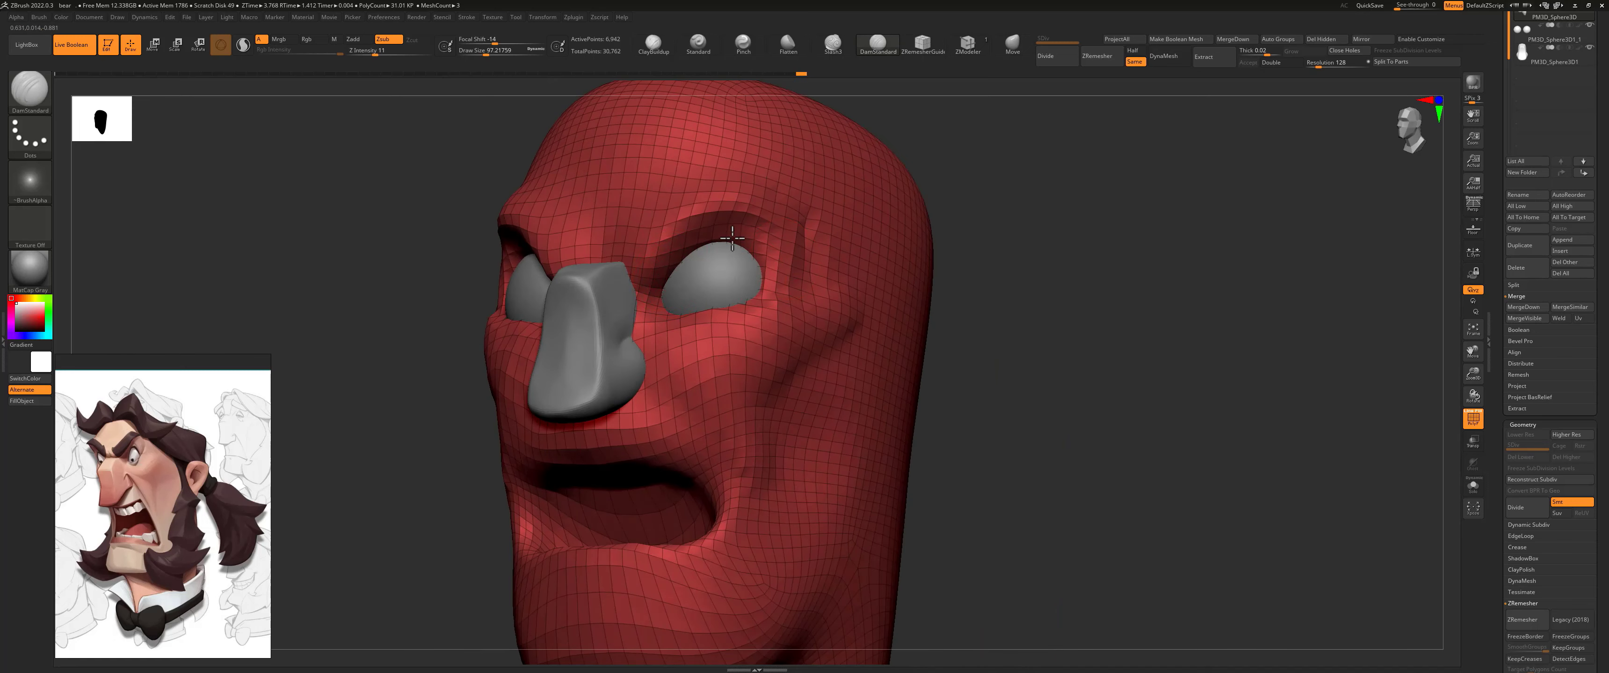
drag(749, 230, 761, 268)
drag(746, 257, 763, 275)
mouse_move(872, 244)
shift+right_down()
mouse_move(951, 244)
mouse_move(806, 281)
mouse_move(880, 313)
mouse_move(851, 324)
shift+right_up()
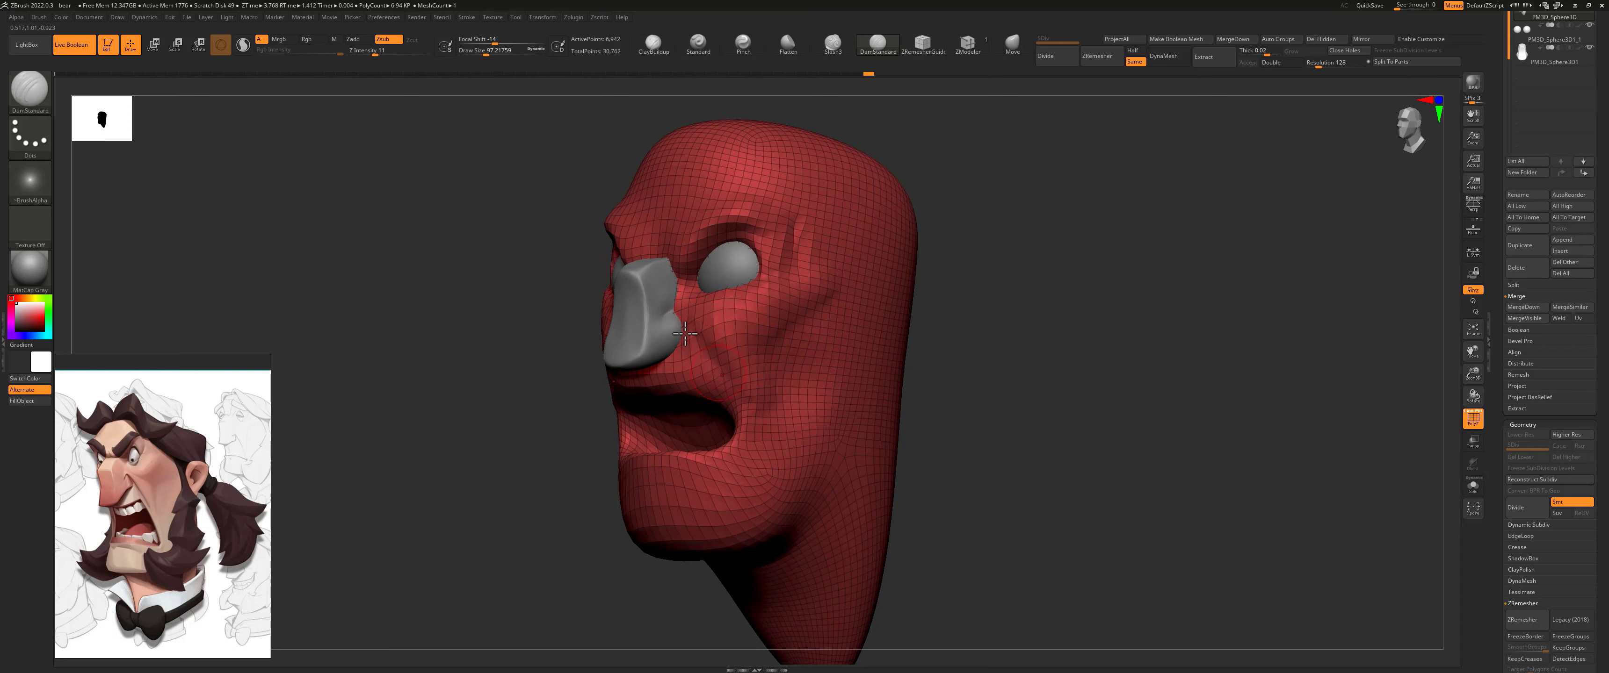
Step: Carve the nose-to-mouth fold and the hollow under the cheekbone with the DamStandard brush, enlarging its draw size to about 153
drag(693, 340, 745, 398)
mouse_move(774, 367)
mouse_down()
mouse_move(753, 321)
mouse_move(824, 284)
mouse_up()
key(s)
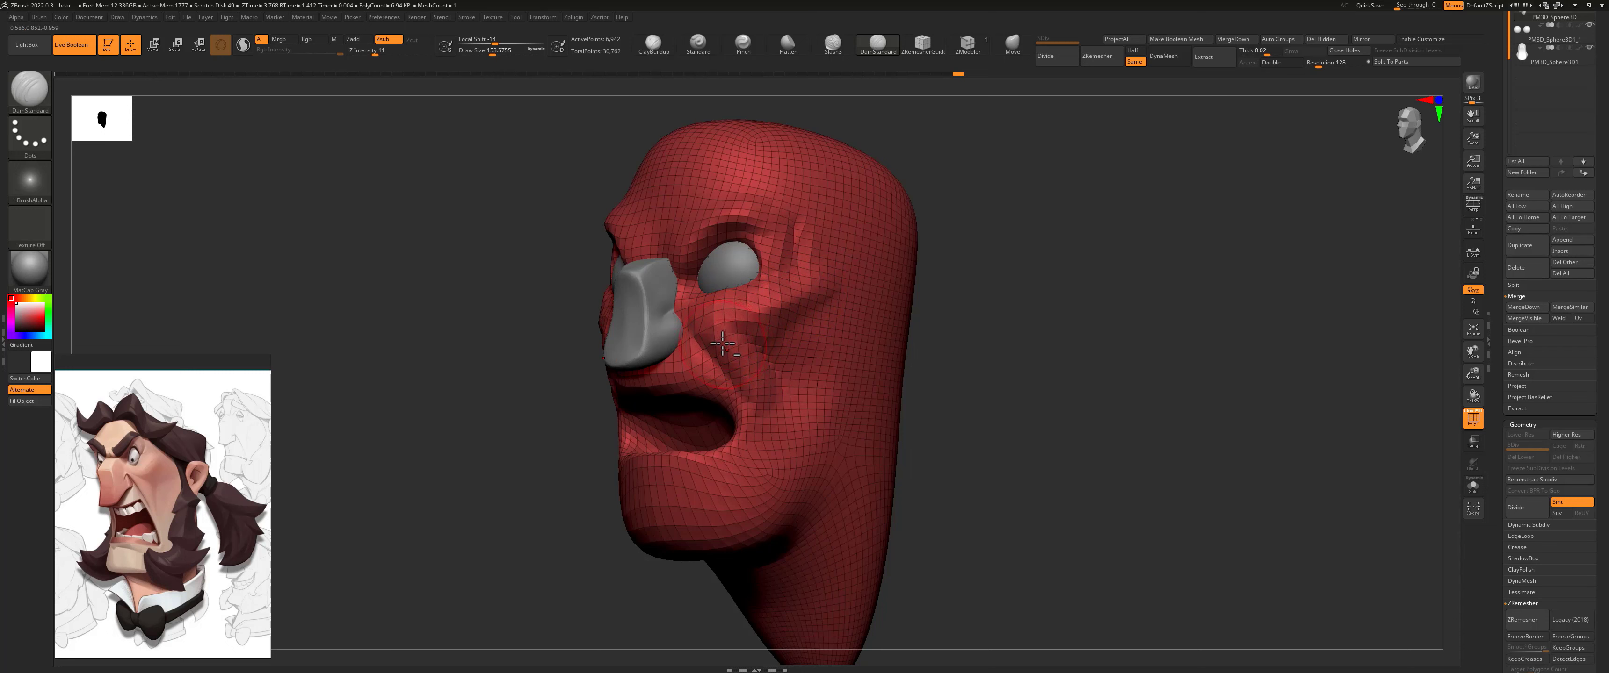
mouse_move(724, 400)
mouse_down()
mouse_move(736, 348)
mouse_move(732, 370)
mouse_up()
shift+drag(1449, 306, 1394, 195)
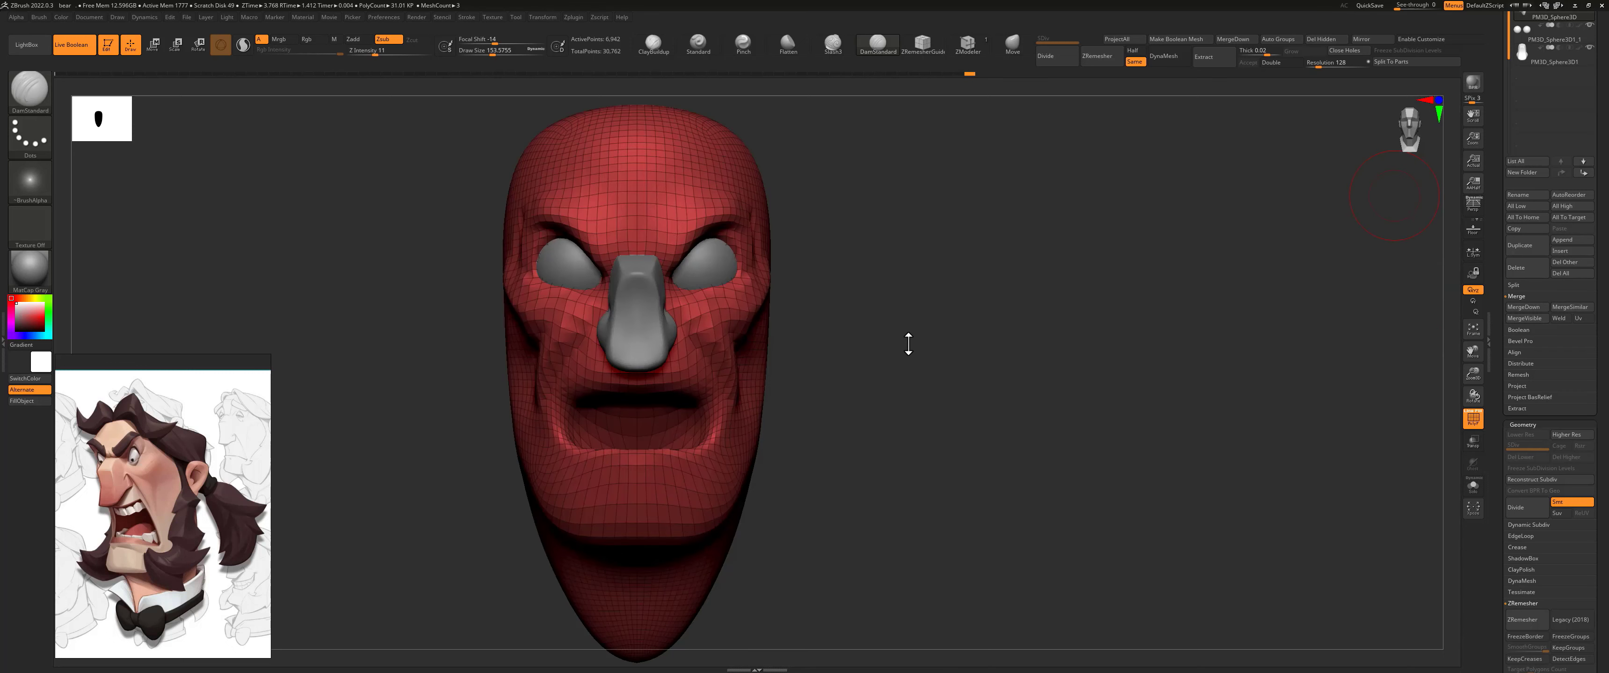
drag(933, 251, 901, 269)
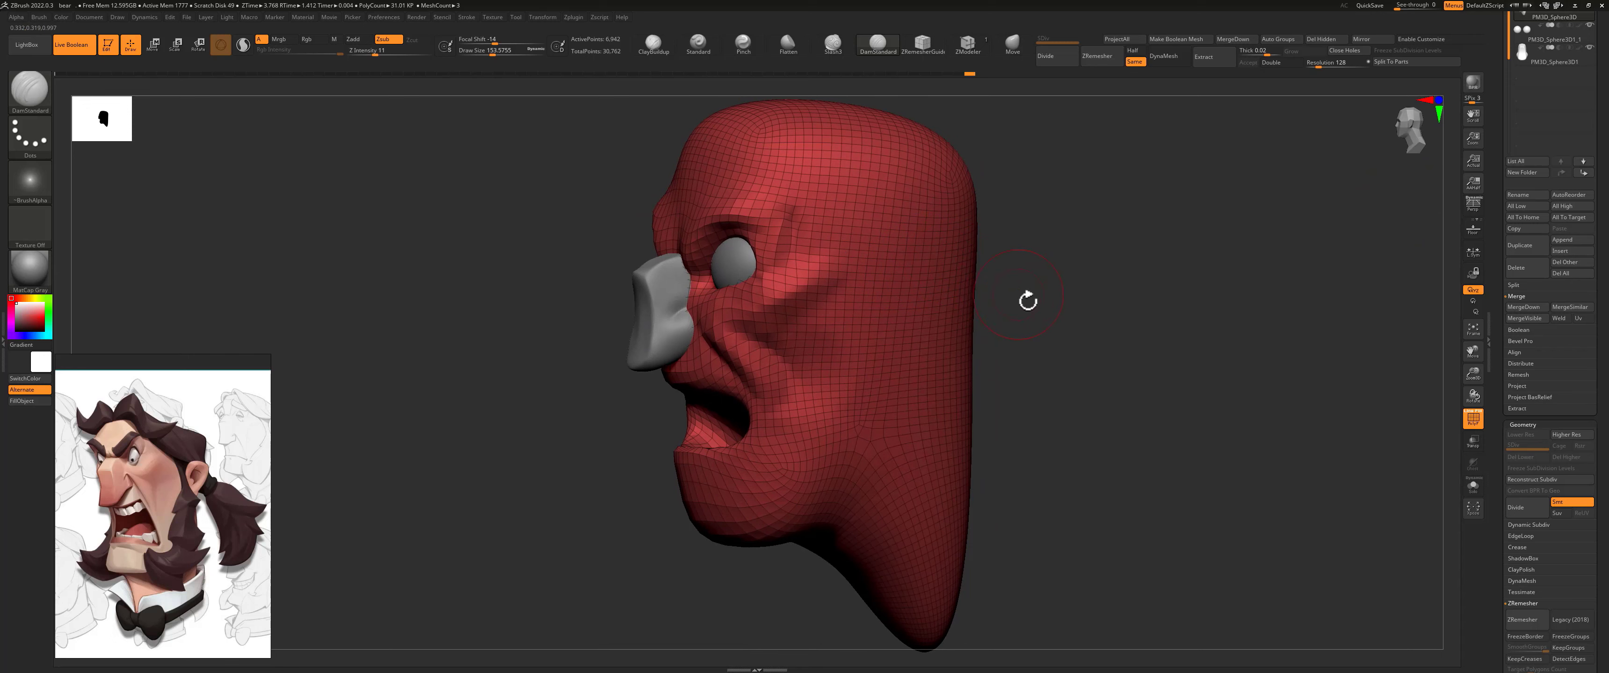
drag(1027, 301, 1009, 295)
Step: Reshape the chin and jaw into a broader, squarer form with an enlarged Move brush
click(1012, 43)
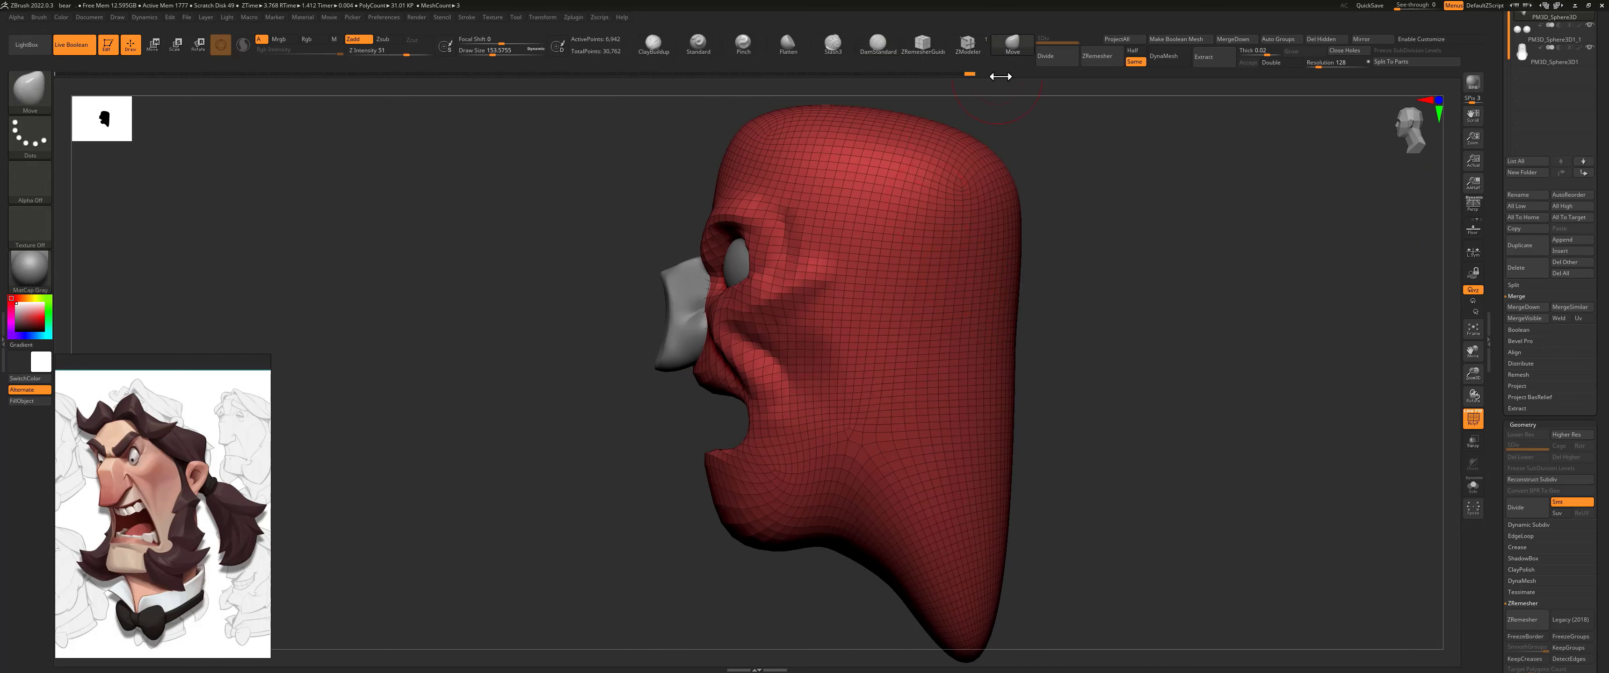
key(s)
mouse_move(750, 522)
mouse_down()
mouse_move(768, 523)
mouse_move(725, 553)
mouse_move(823, 556)
mouse_move(804, 539)
mouse_move(862, 498)
mouse_move(862, 422)
mouse_up()
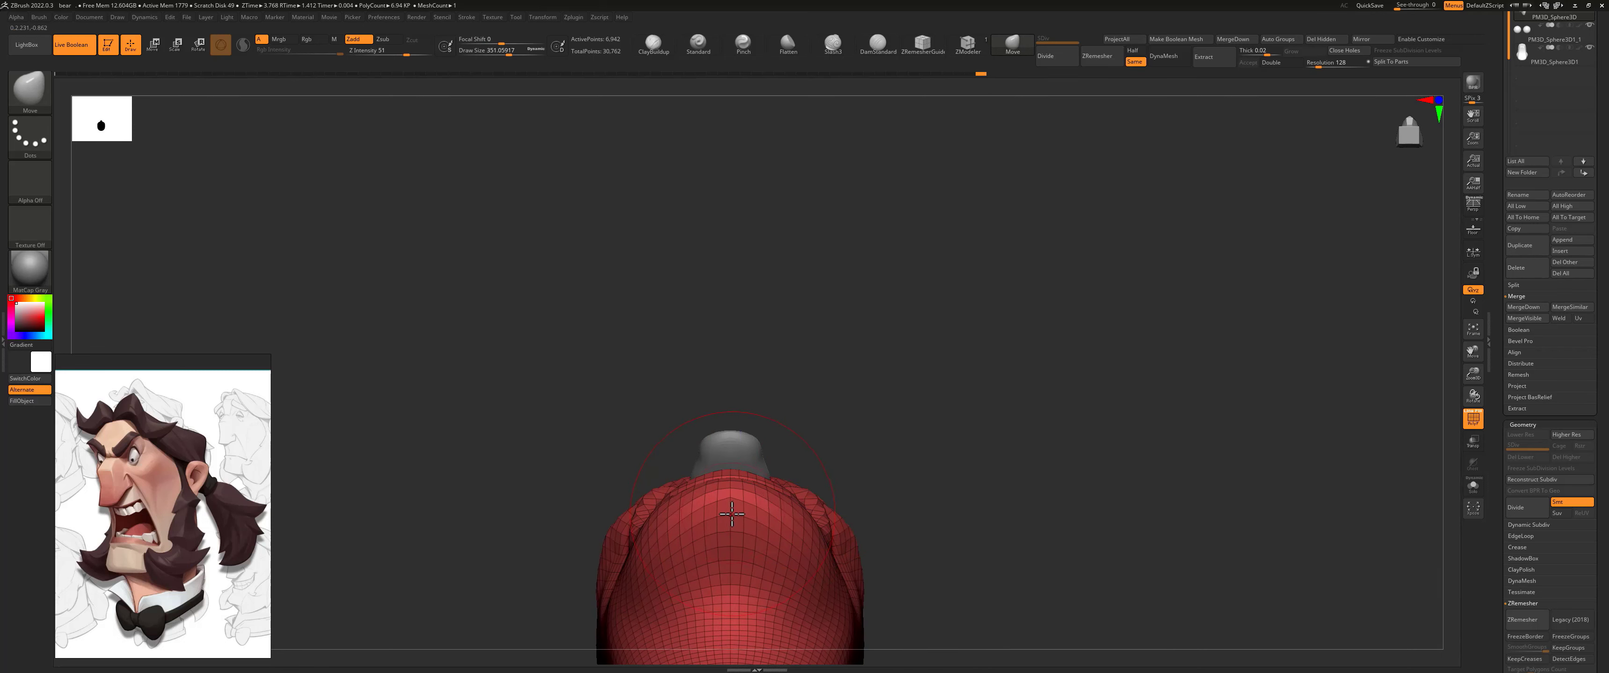
mouse_move(727, 512)
mouse_down()
mouse_move(724, 495)
mouse_move(659, 494)
mouse_up()
shift+drag(823, 432, 826, 499)
alt+drag(912, 407, 864, 486)
drag(887, 428, 913, 398)
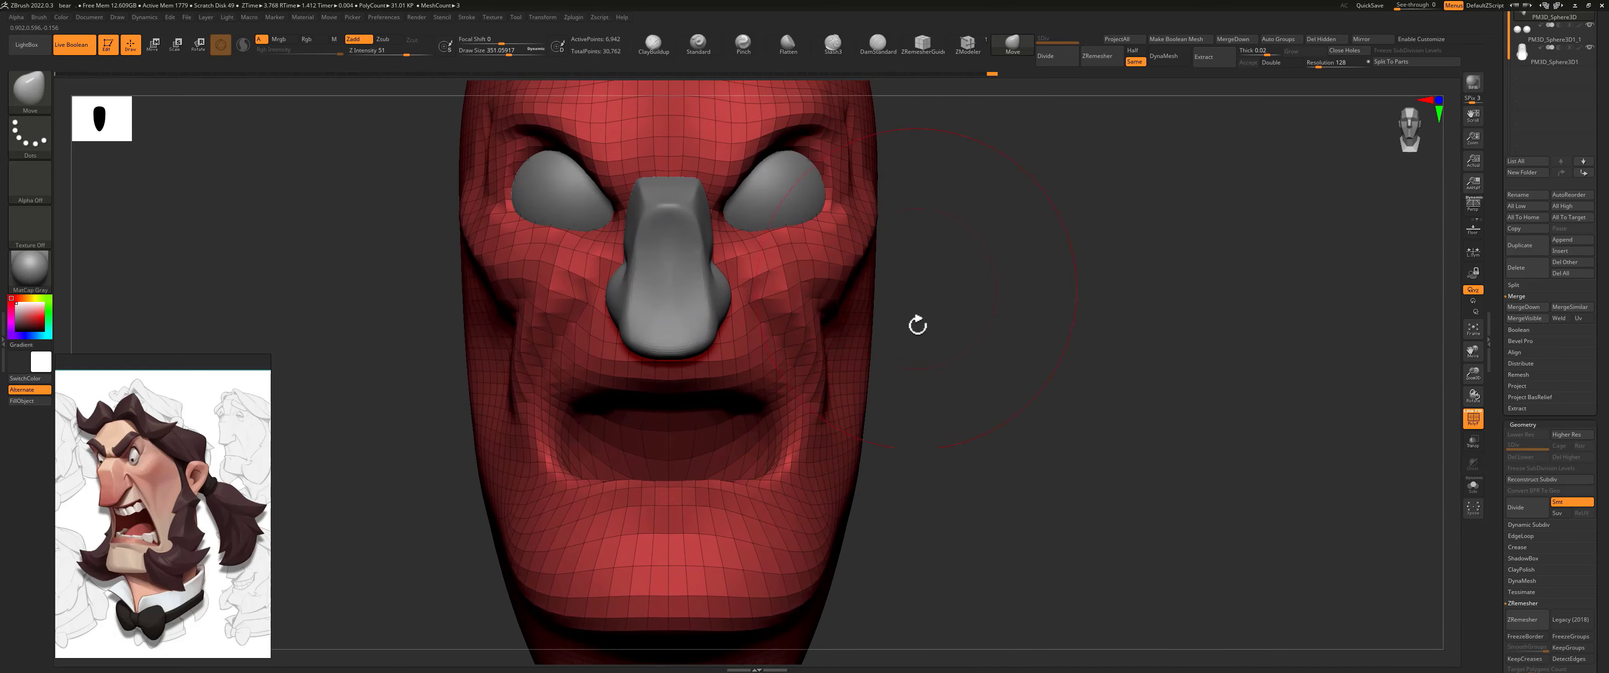
Step: Tighten the upper lip edge with the Pinch brush at a Z Intensity of 5 and a draw size of about 124
click(743, 42)
mouse_move(887, 293)
mouse_down()
mouse_move(1002, 349)
mouse_move(977, 398)
mouse_move(930, 388)
mouse_up()
key(space)
click(998, 409)
key(s)
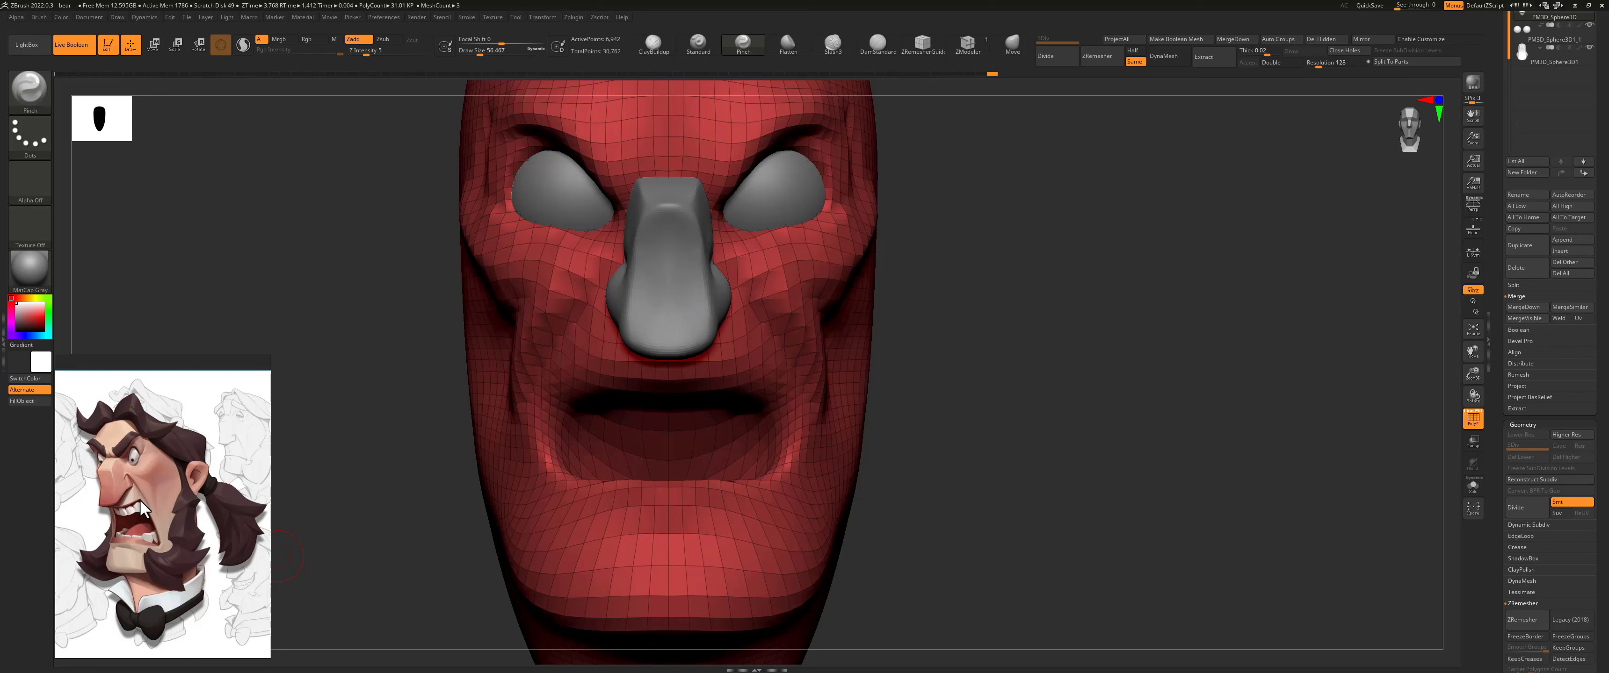
drag(904, 394, 877, 385)
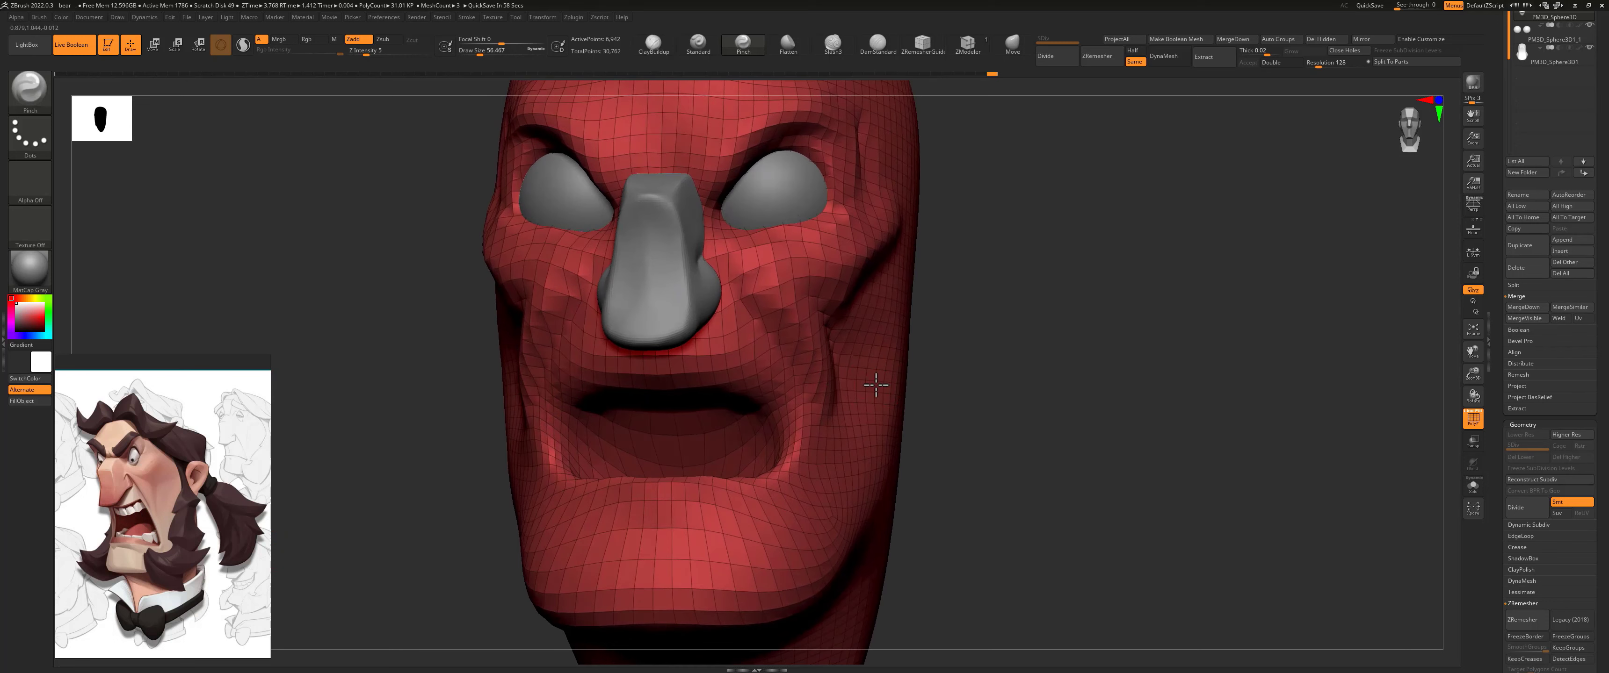
key(s)
click(685, 379)
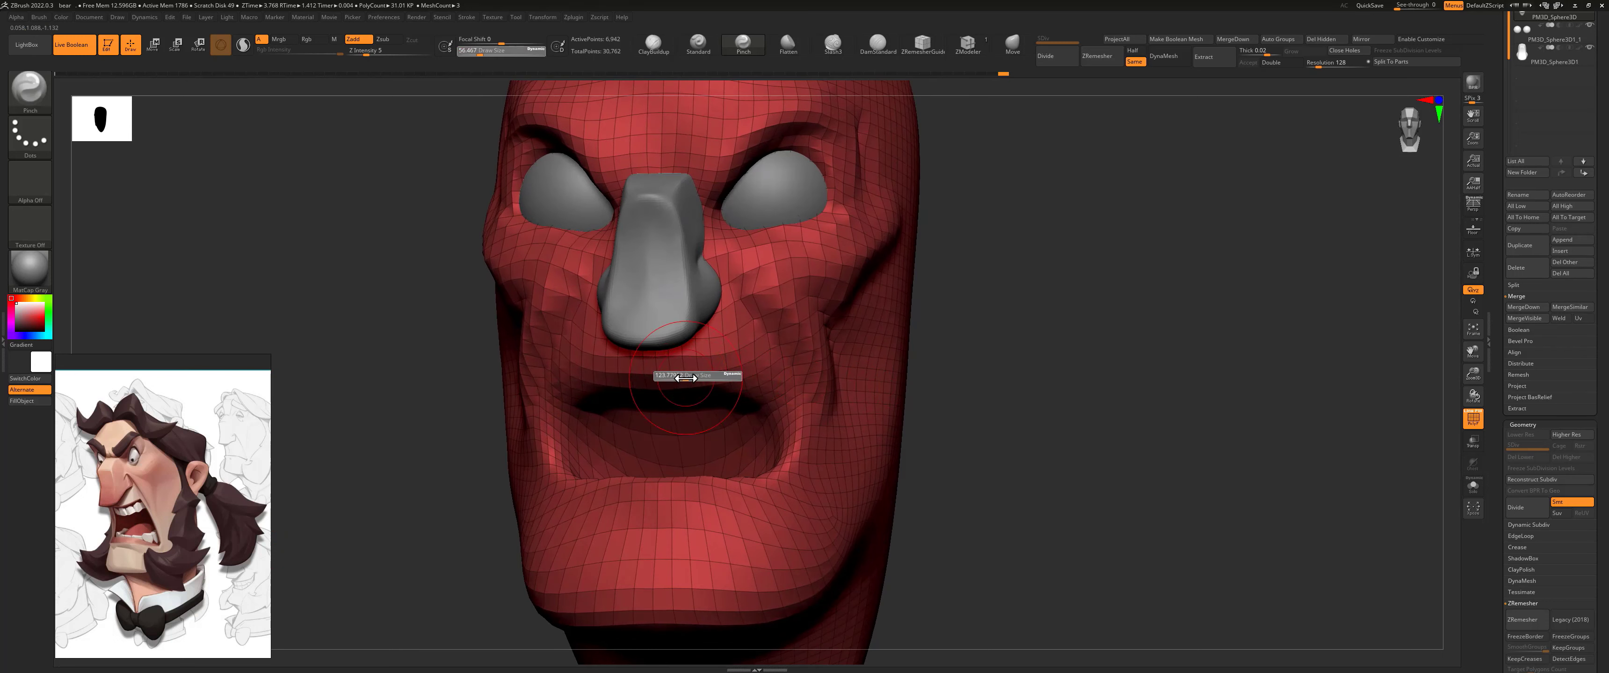
drag(650, 377, 750, 374)
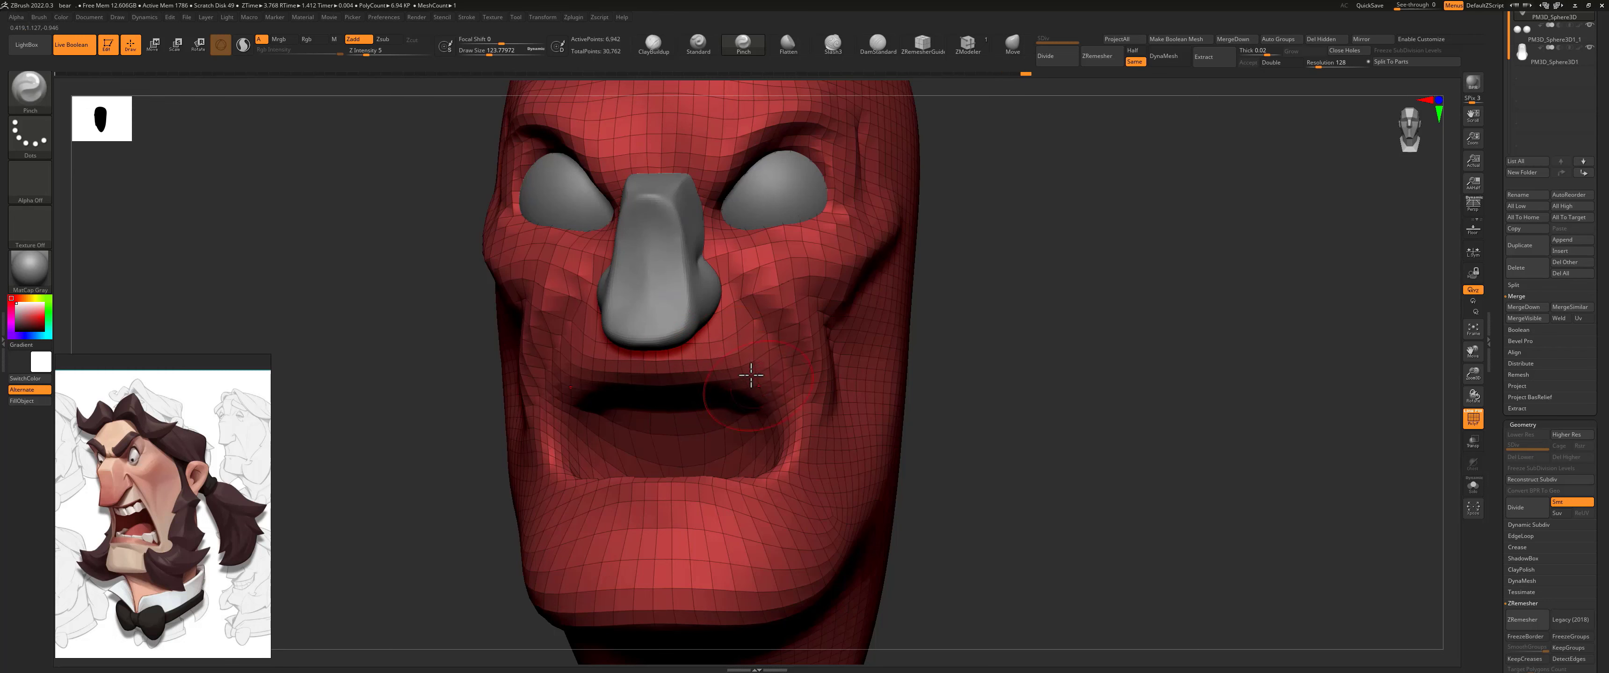
drag(960, 353, 905, 373)
alt+drag(1234, 351, 1140, 346)
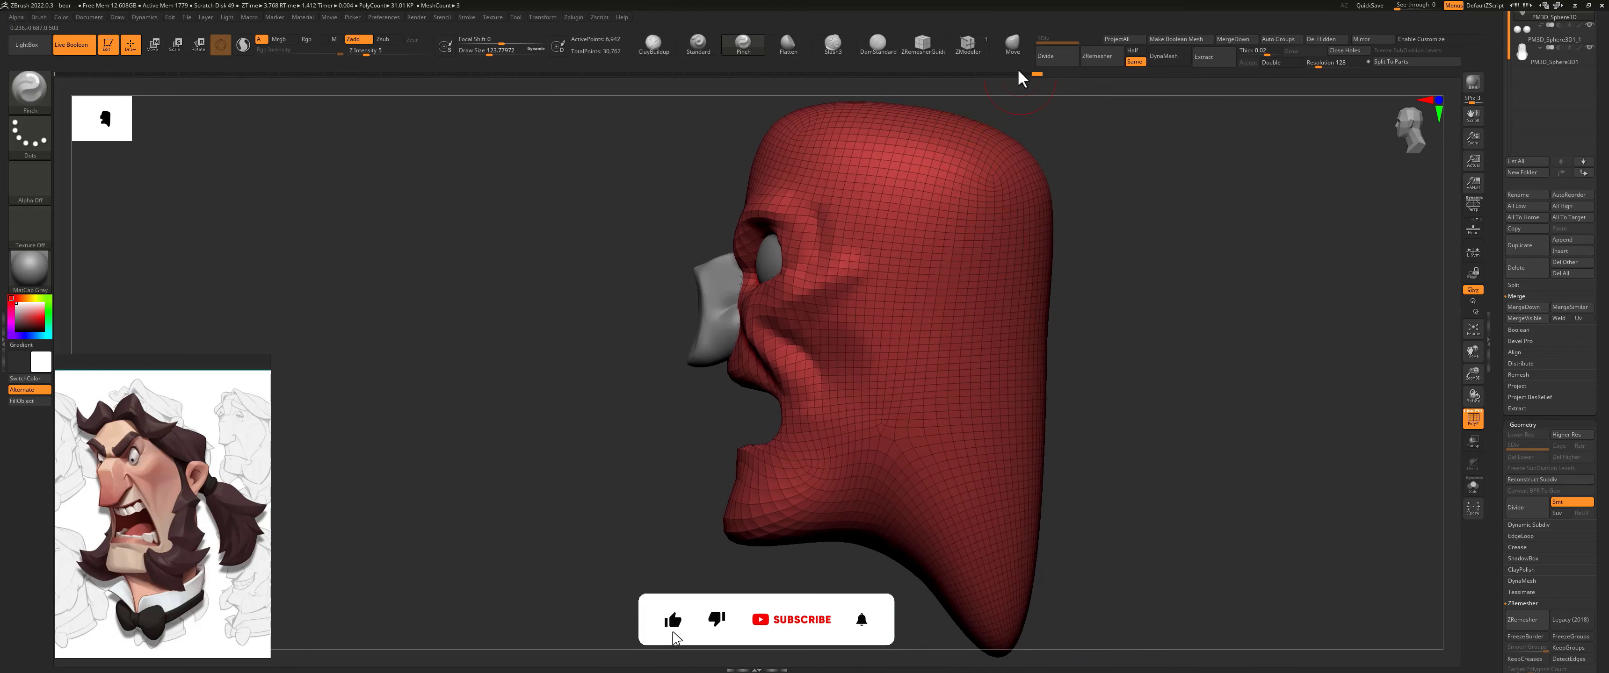
Step: Adjust the upper lip and upper mouth corner in profile with the Move brush at a draw size of about 258
click(1013, 44)
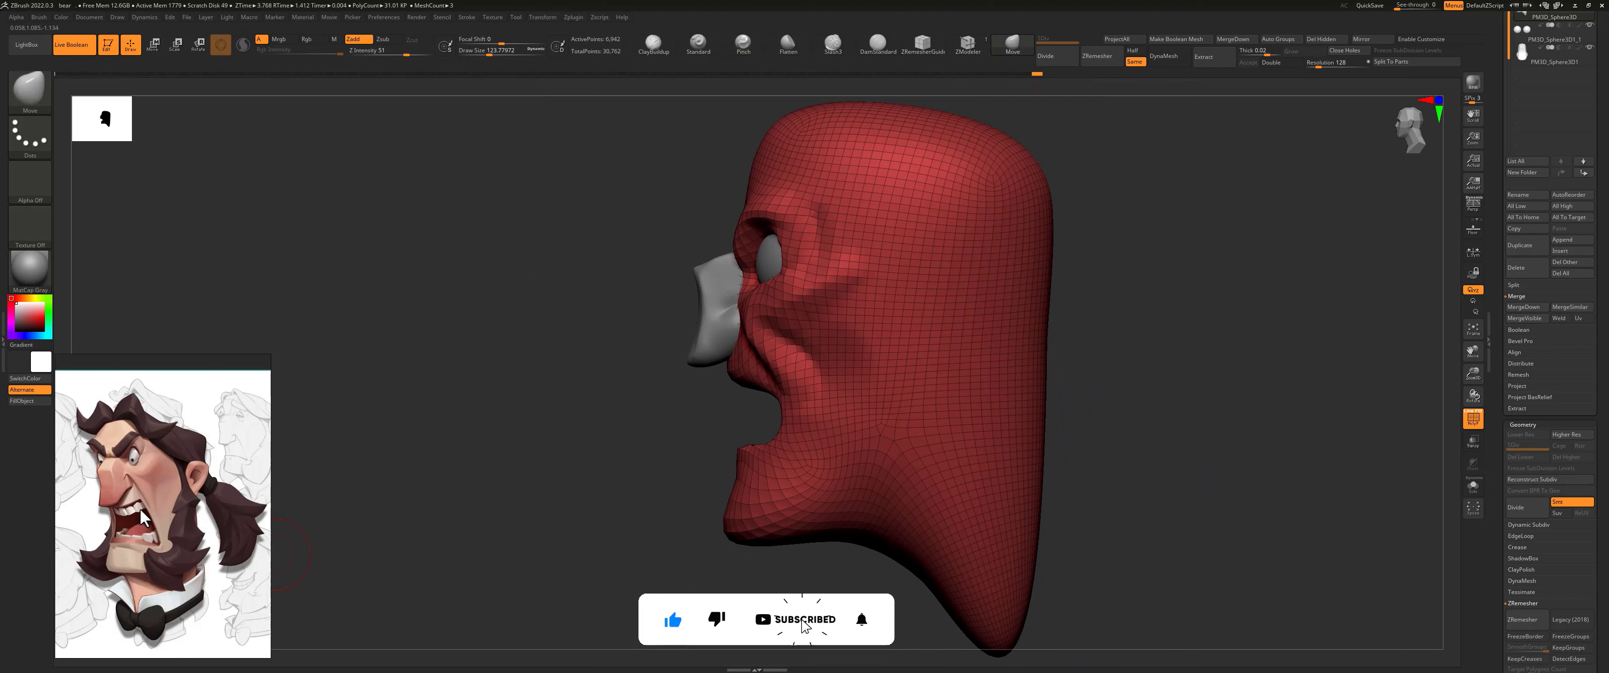
key(s)
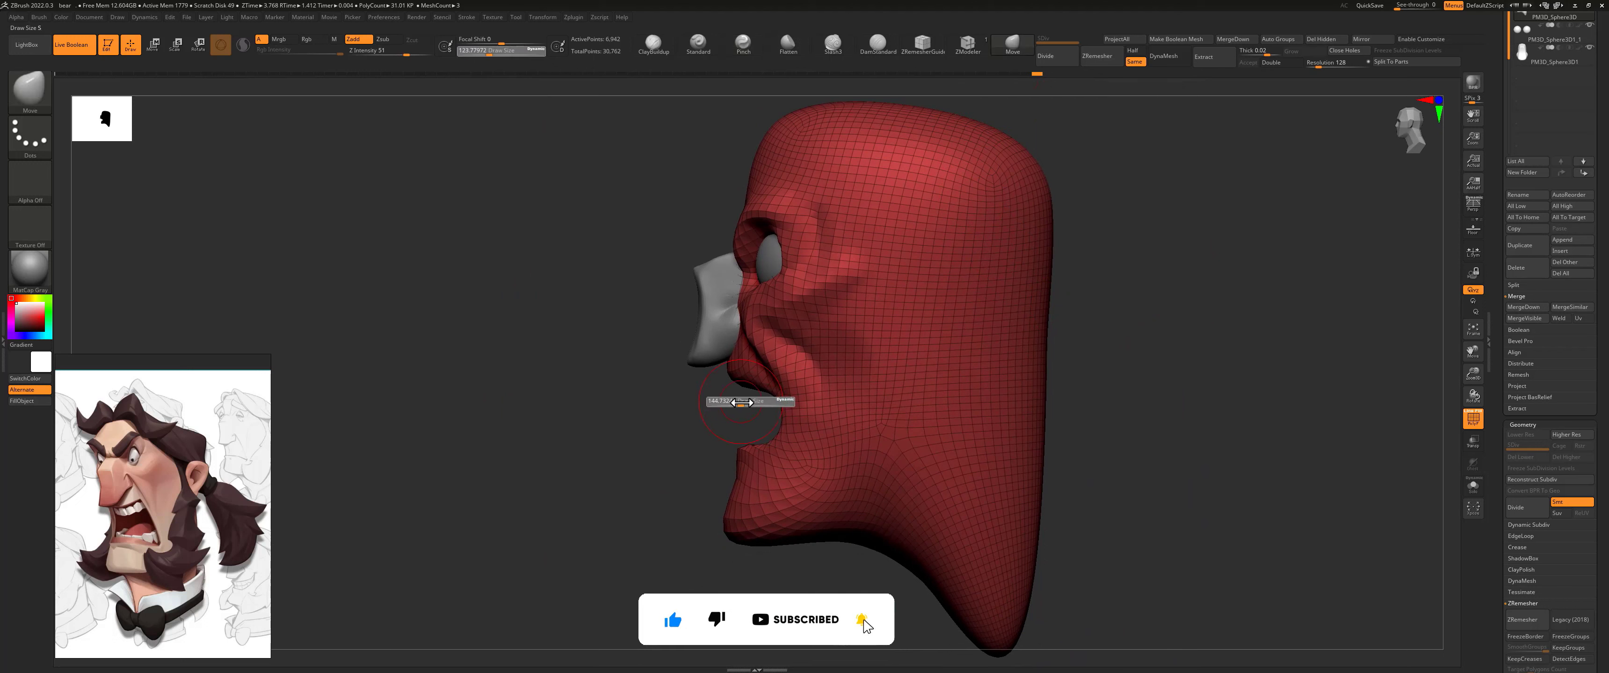
drag(741, 402, 765, 400)
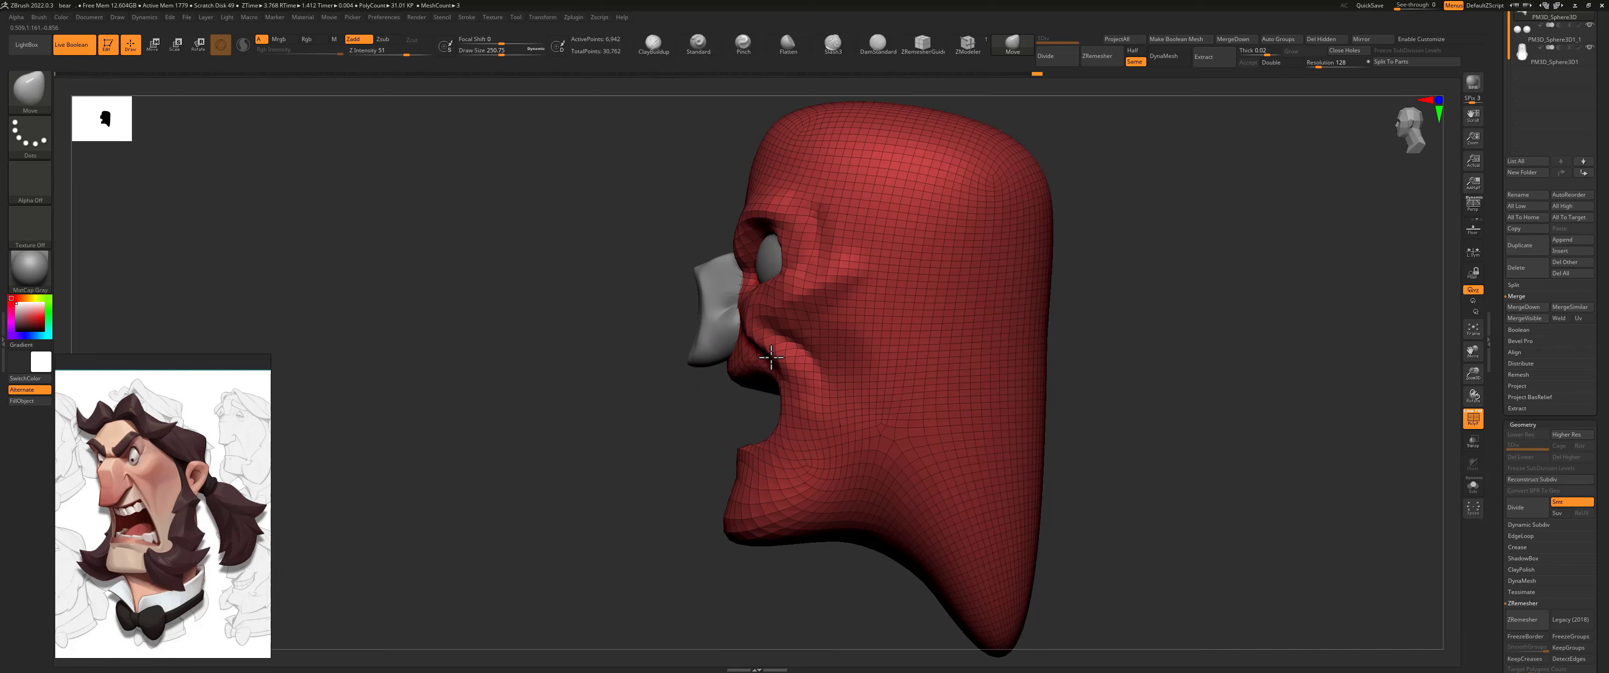
drag(770, 357, 770, 360)
shift+drag(711, 416, 769, 403)
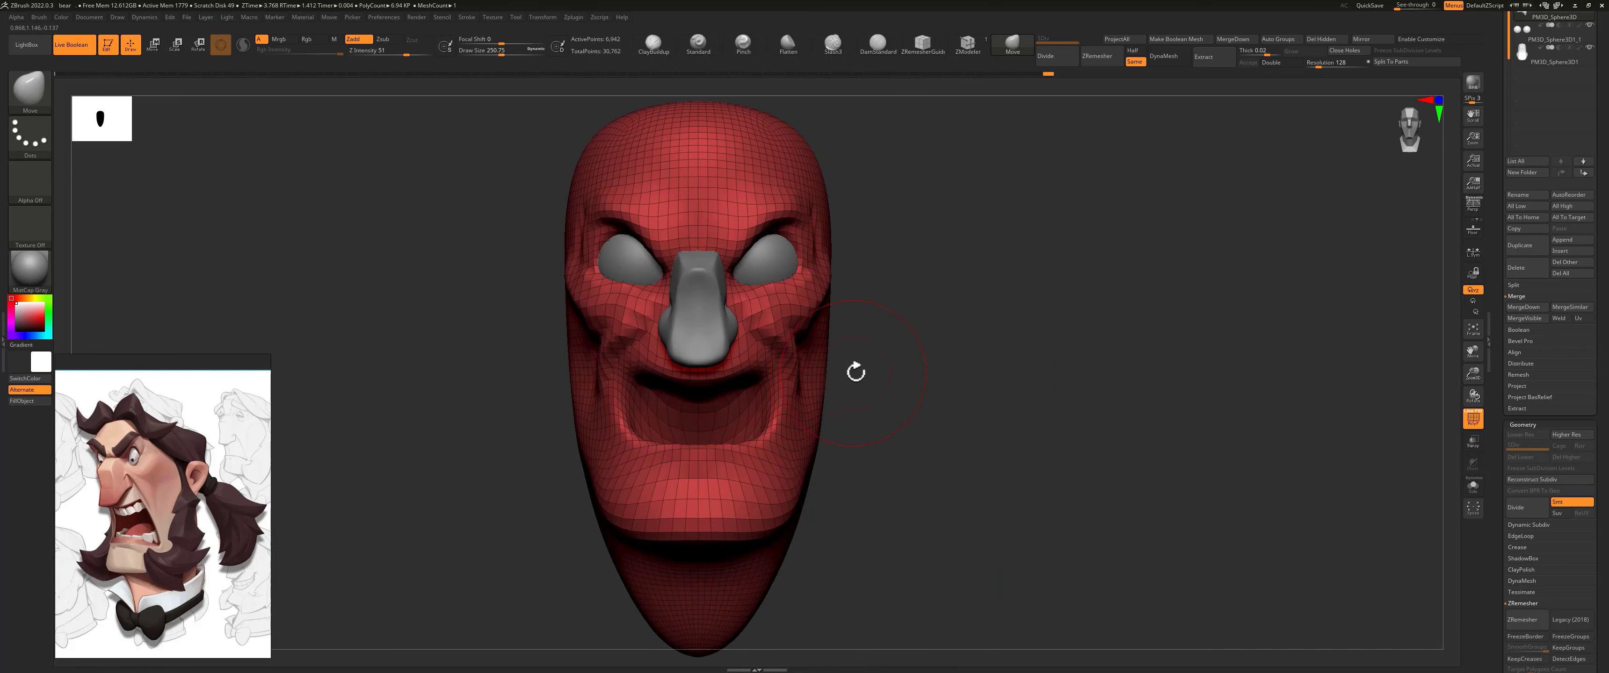
Step: Pull the lower mouth corners back into the cheek and refine the sides of the open mouth with the Move brush
drag(854, 372, 809, 371)
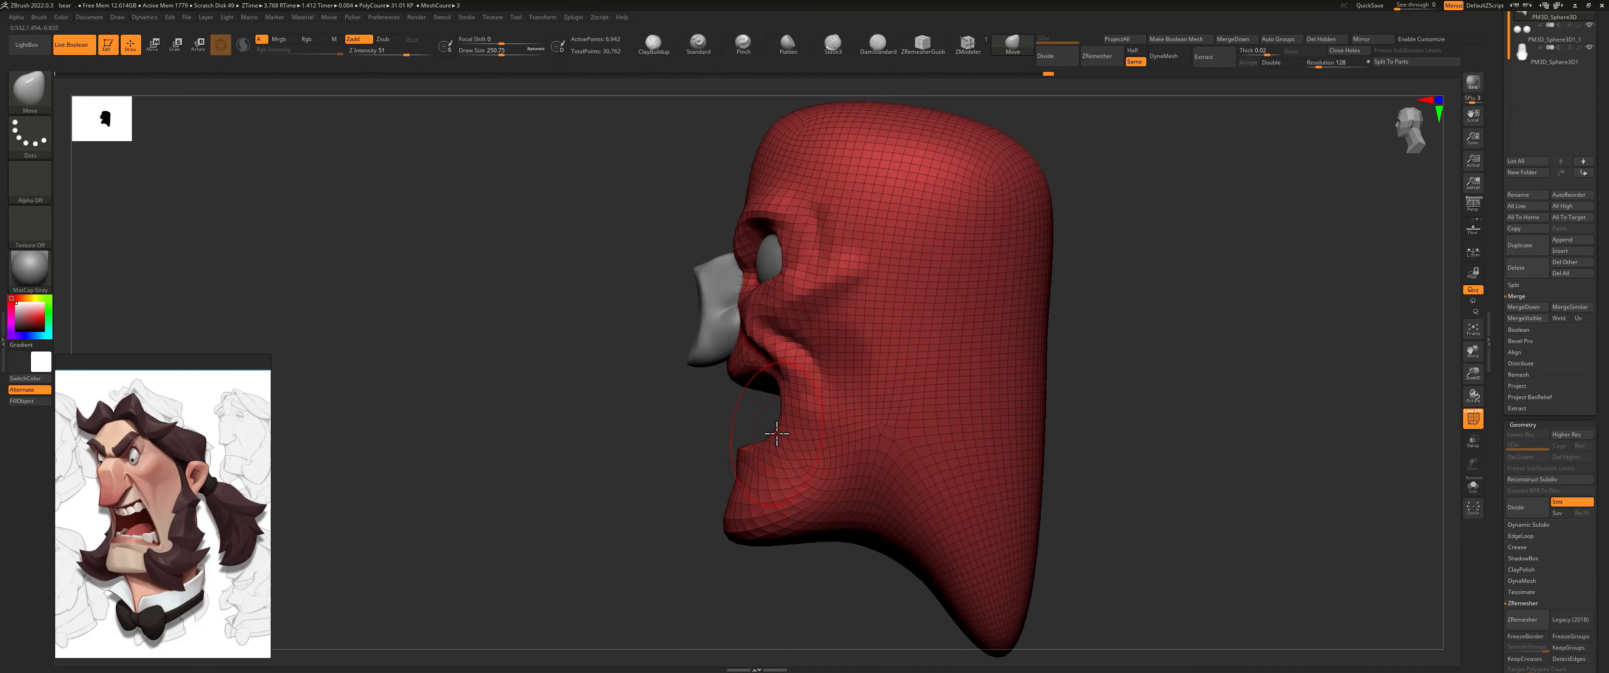
drag(776, 439, 806, 479)
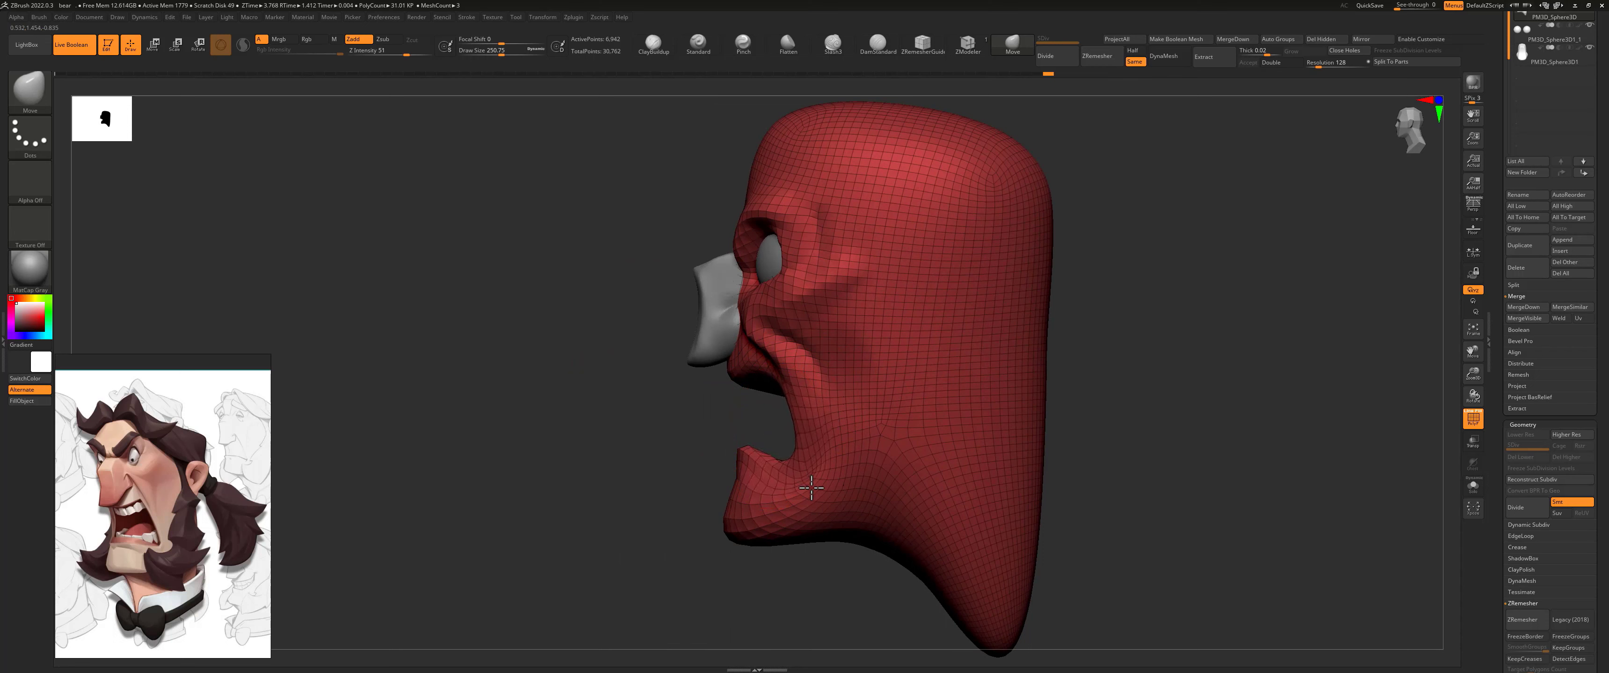
mouse_move(721, 439)
shift+mouse_down()
mouse_move(758, 424)
mouse_move(788, 437)
mouse_move(843, 397)
mouse_move(787, 377)
shift+mouse_up()
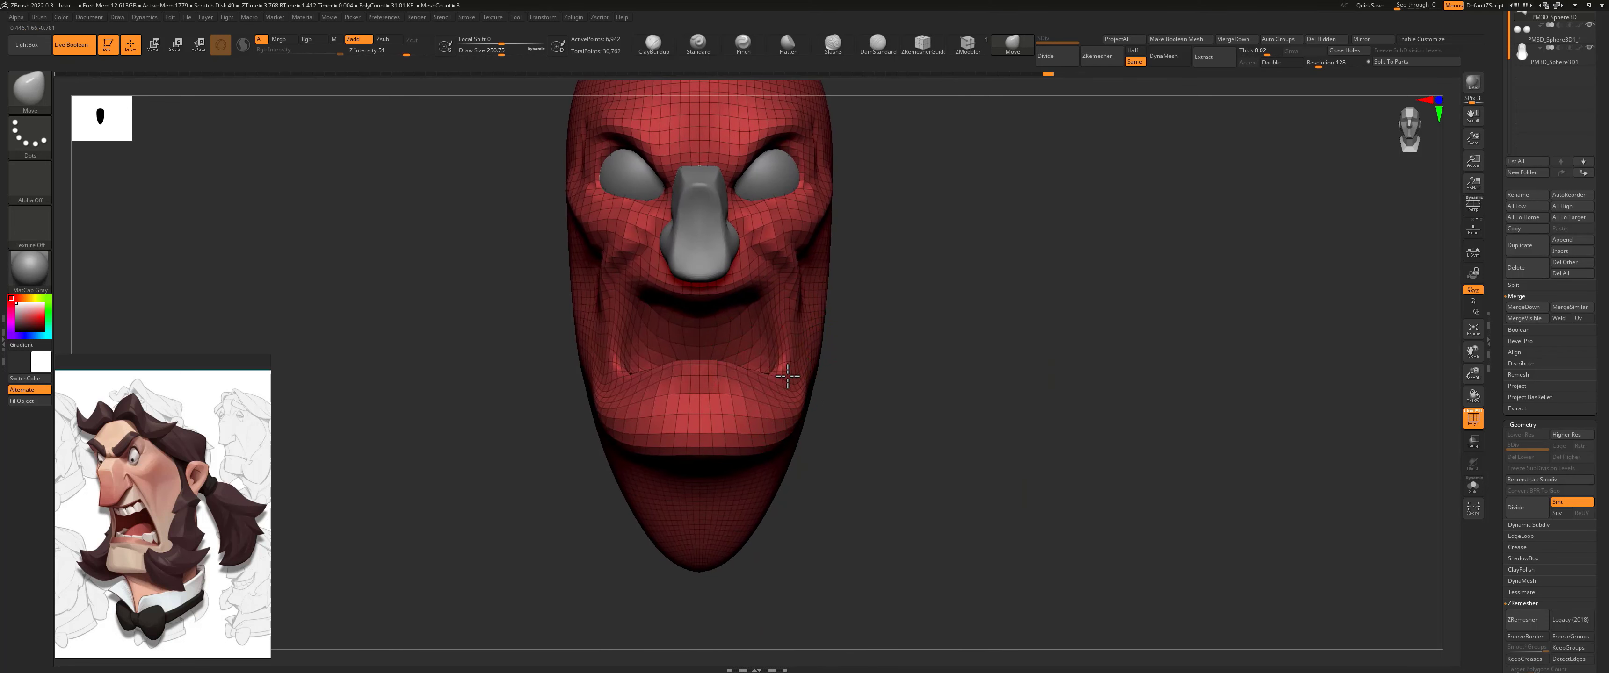
drag(803, 330, 787, 324)
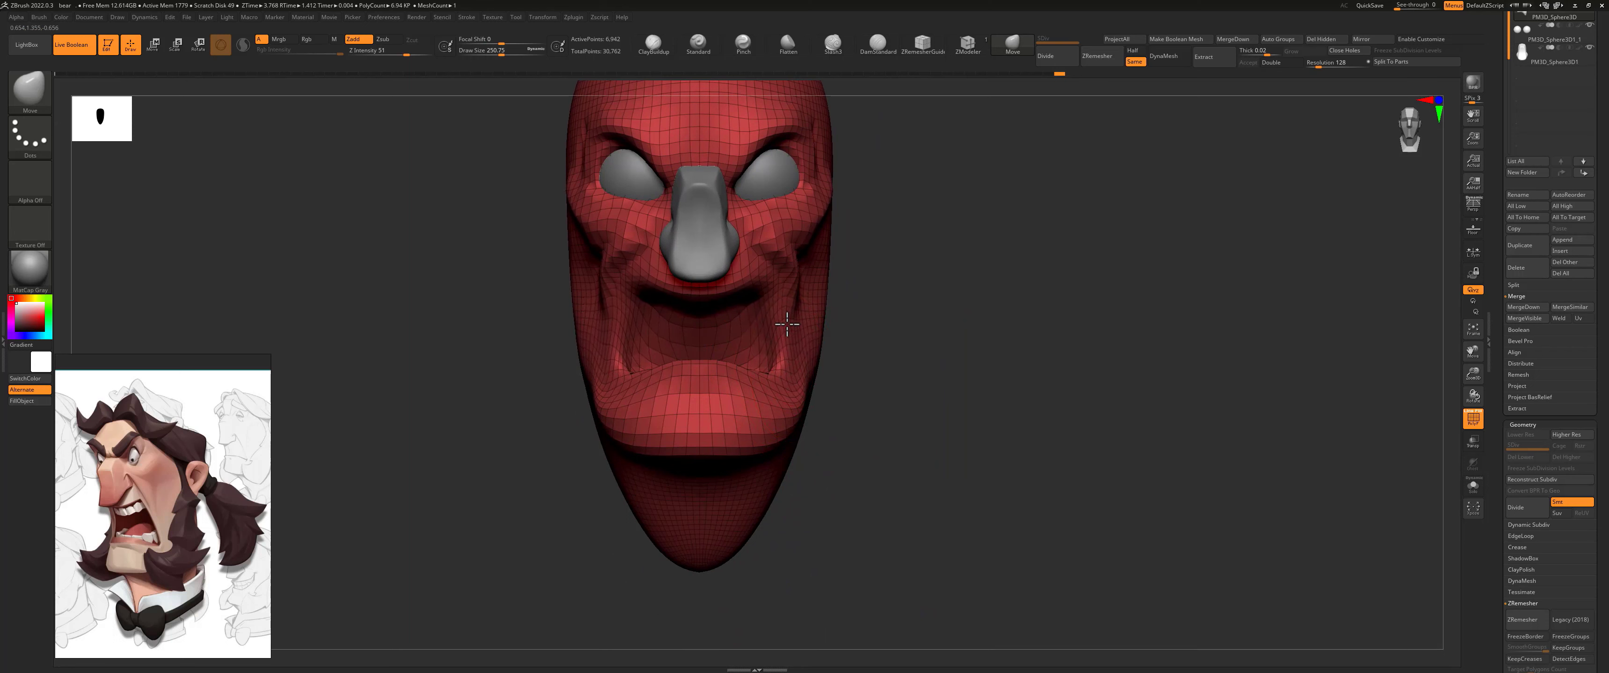
Step: Reshape the jaw and the area behind the mouth corners with the Move brush, enlarging its draw size to about 408 for the jaw sides
drag(871, 389, 821, 419)
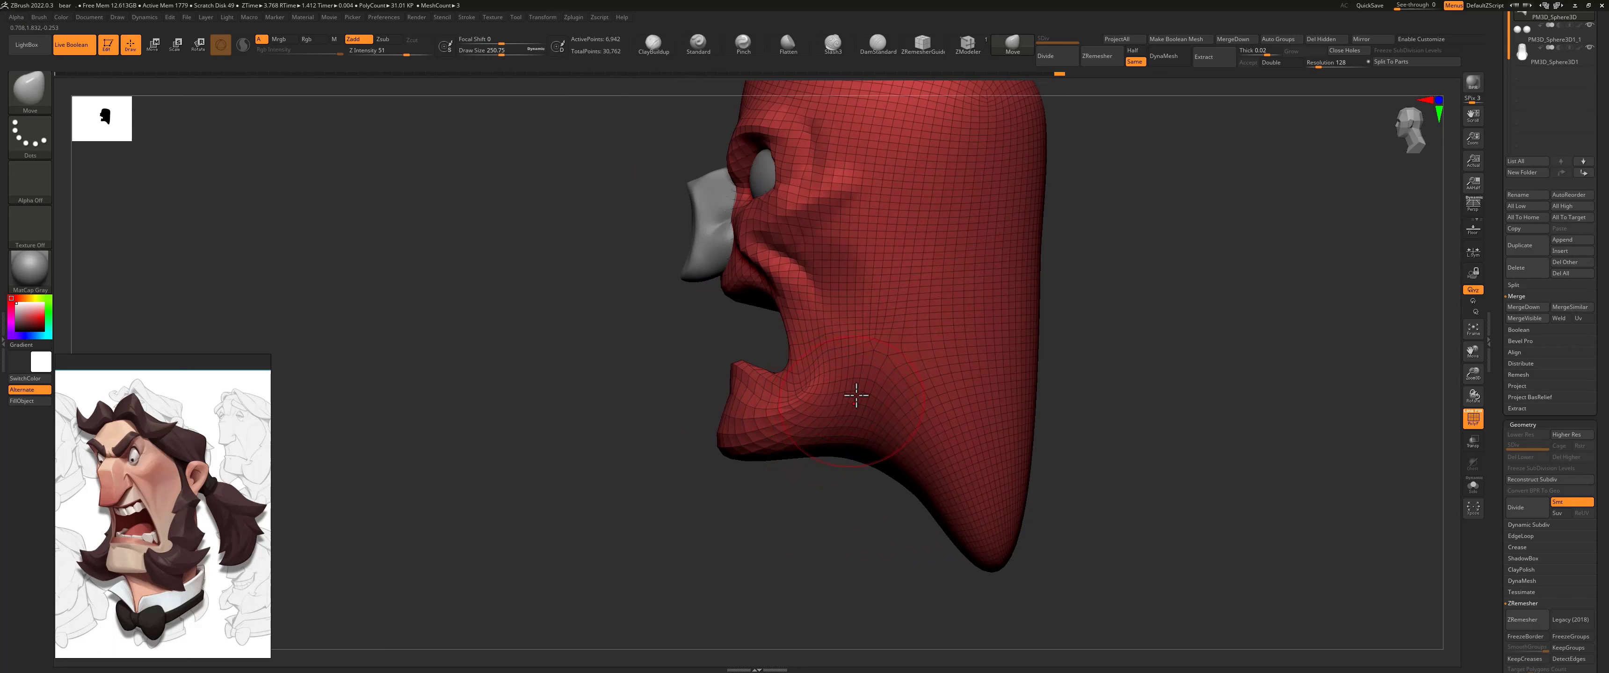
mouse_move(872, 368)
mouse_down()
mouse_move(912, 413)
mouse_move(805, 434)
mouse_up()
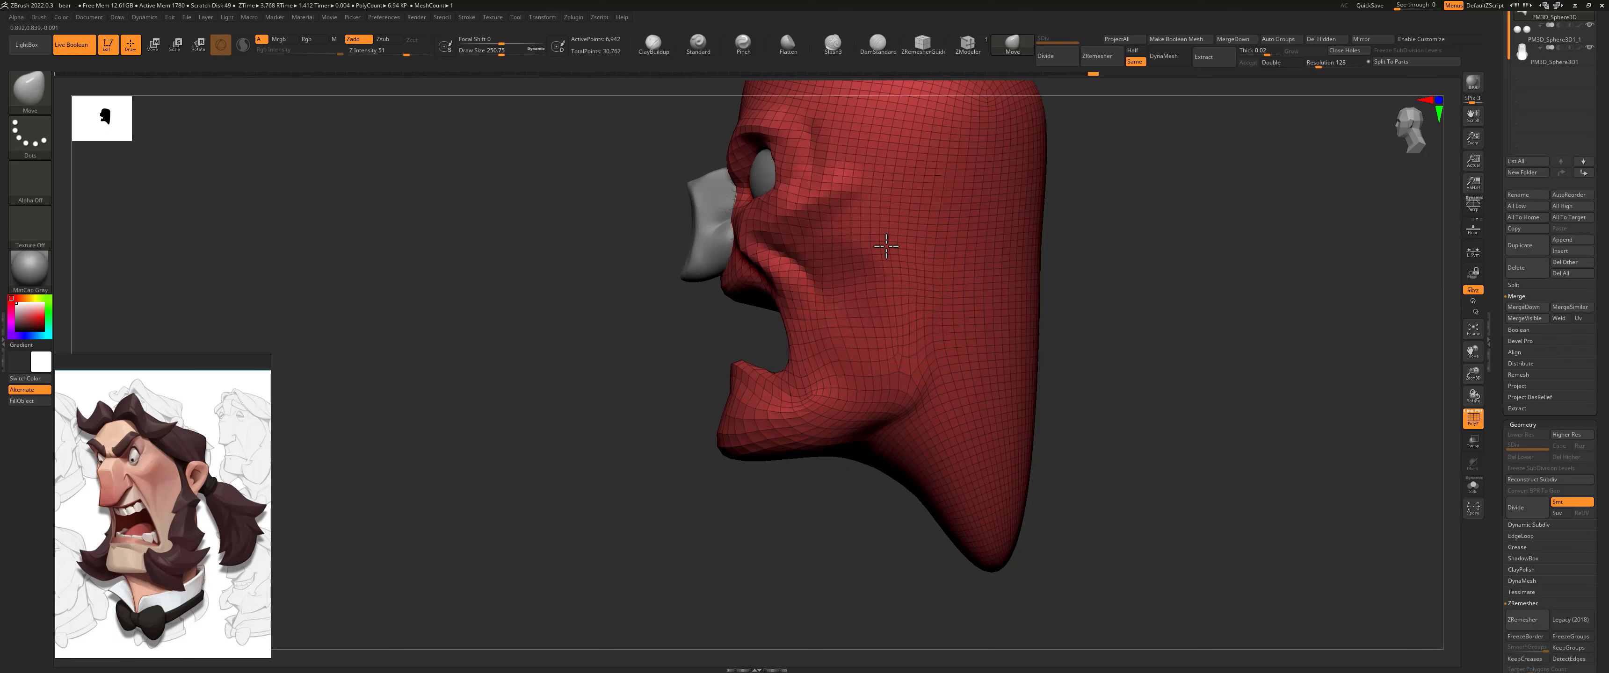
shift+right_drag(793, 331, 731, 330)
alt+drag(945, 303, 945, 335)
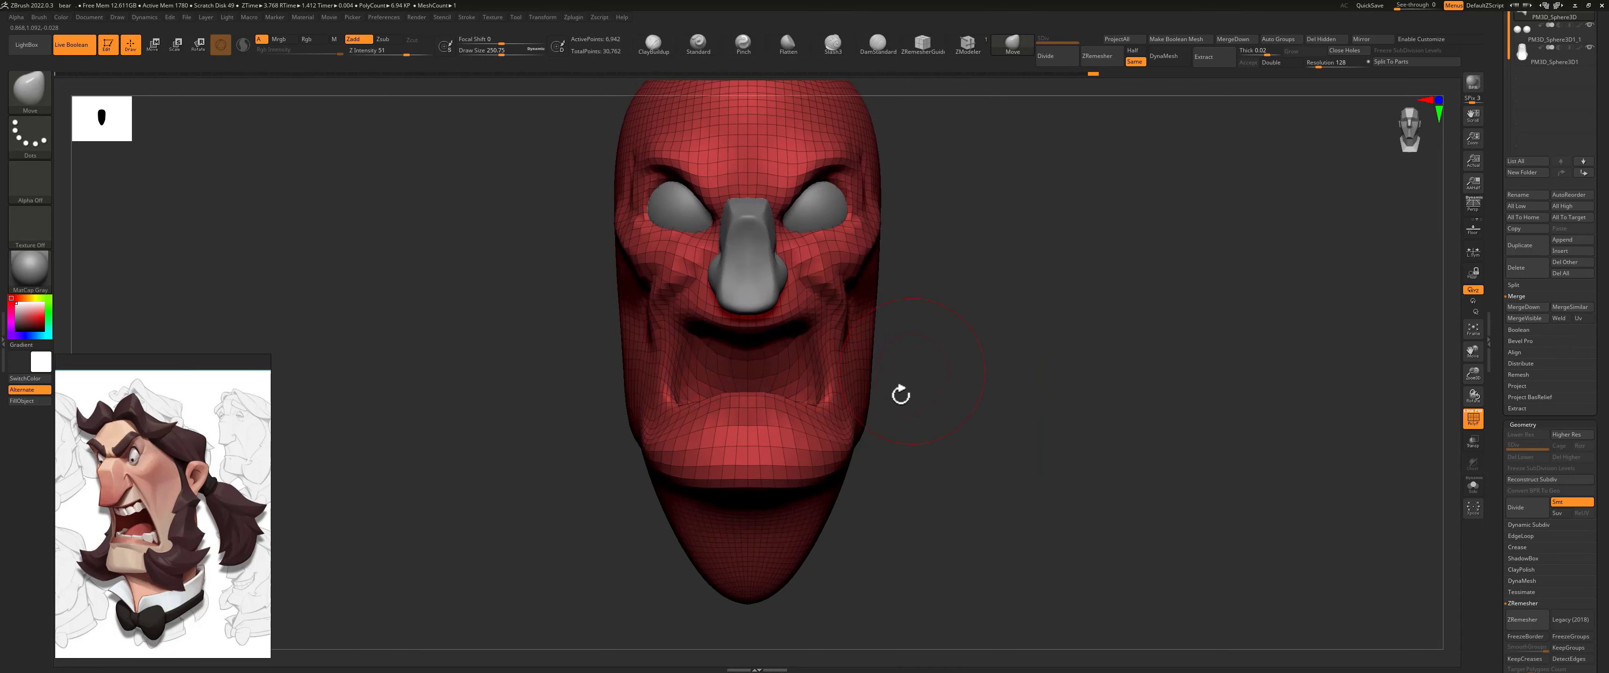
key(s)
drag(858, 411, 876, 426)
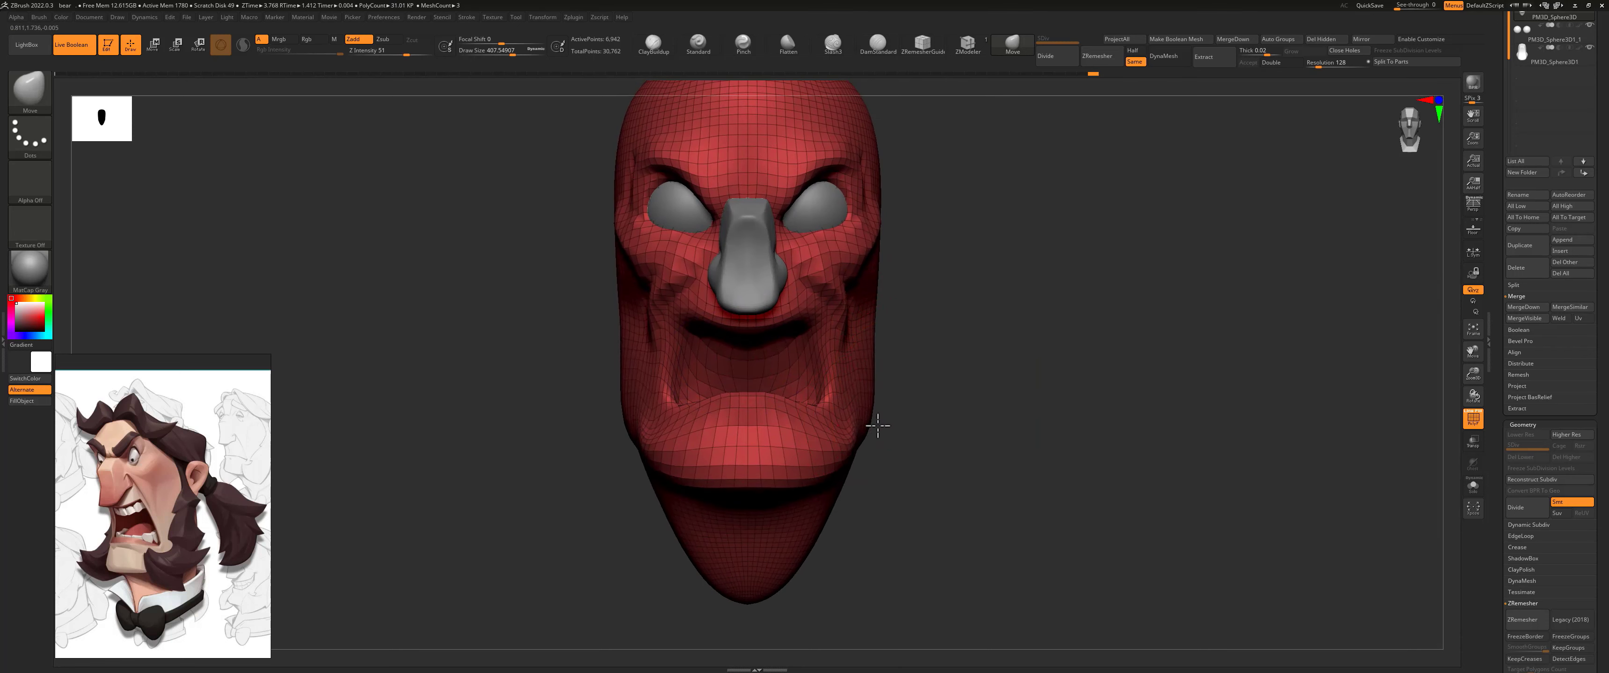
Step: Carve creases below the lower mouth corners along the sides of the chin with the DamStandard brush at a Z Intensity of 11
mouse_move(935, 289)
alt+mouse_down()
mouse_move(854, 370)
mouse_move(734, 395)
alt+mouse_up()
click(874, 50)
key(s)
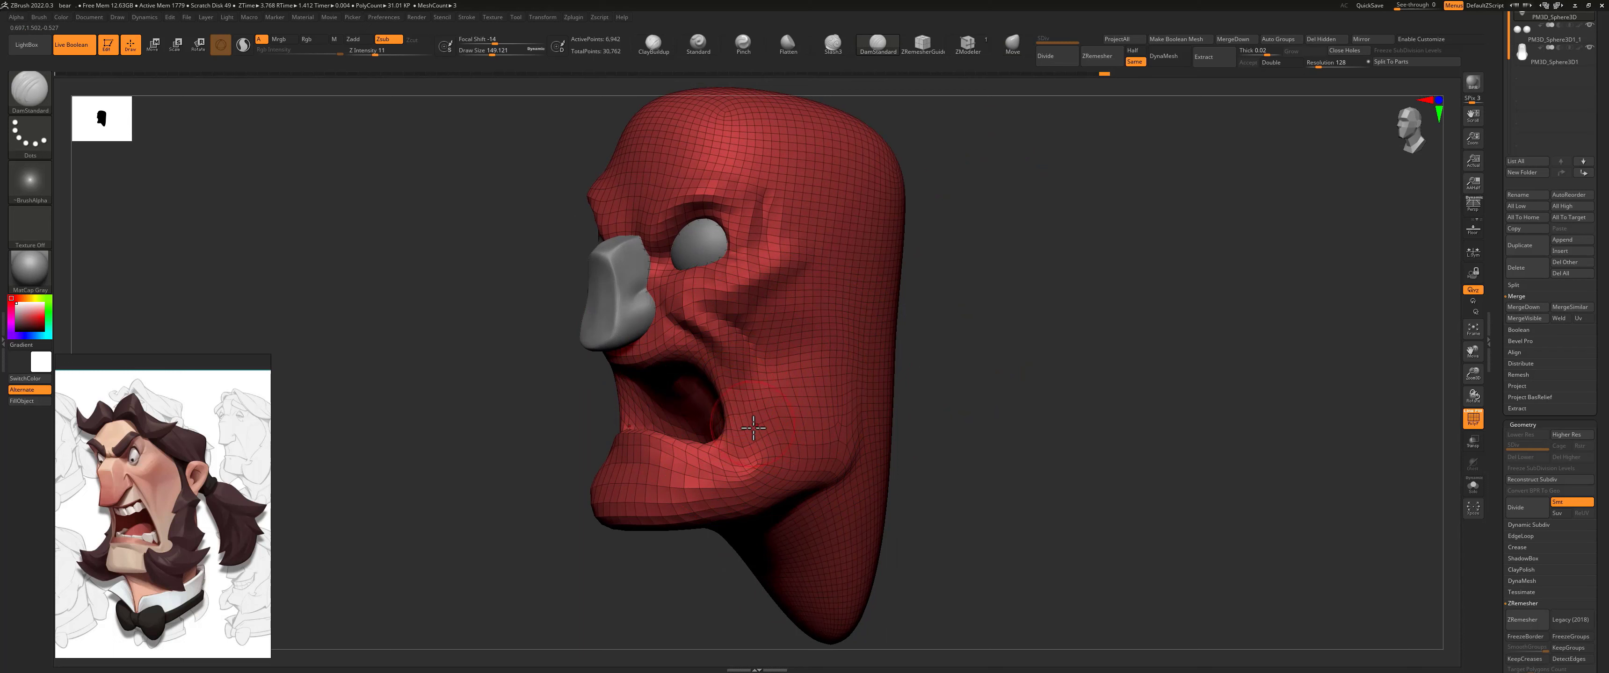
drag(903, 395, 926, 375)
key(s)
drag(775, 424, 768, 425)
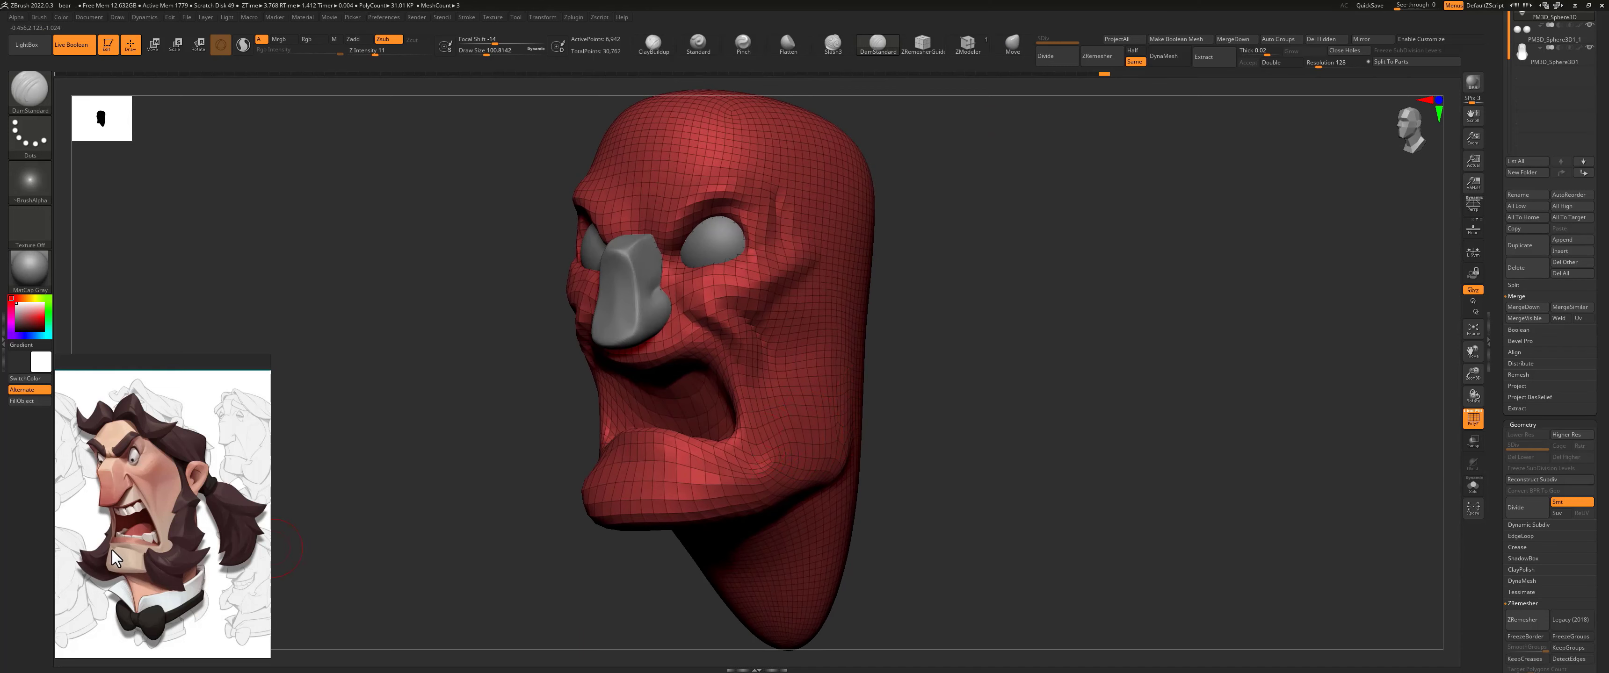
drag(646, 560, 670, 549)
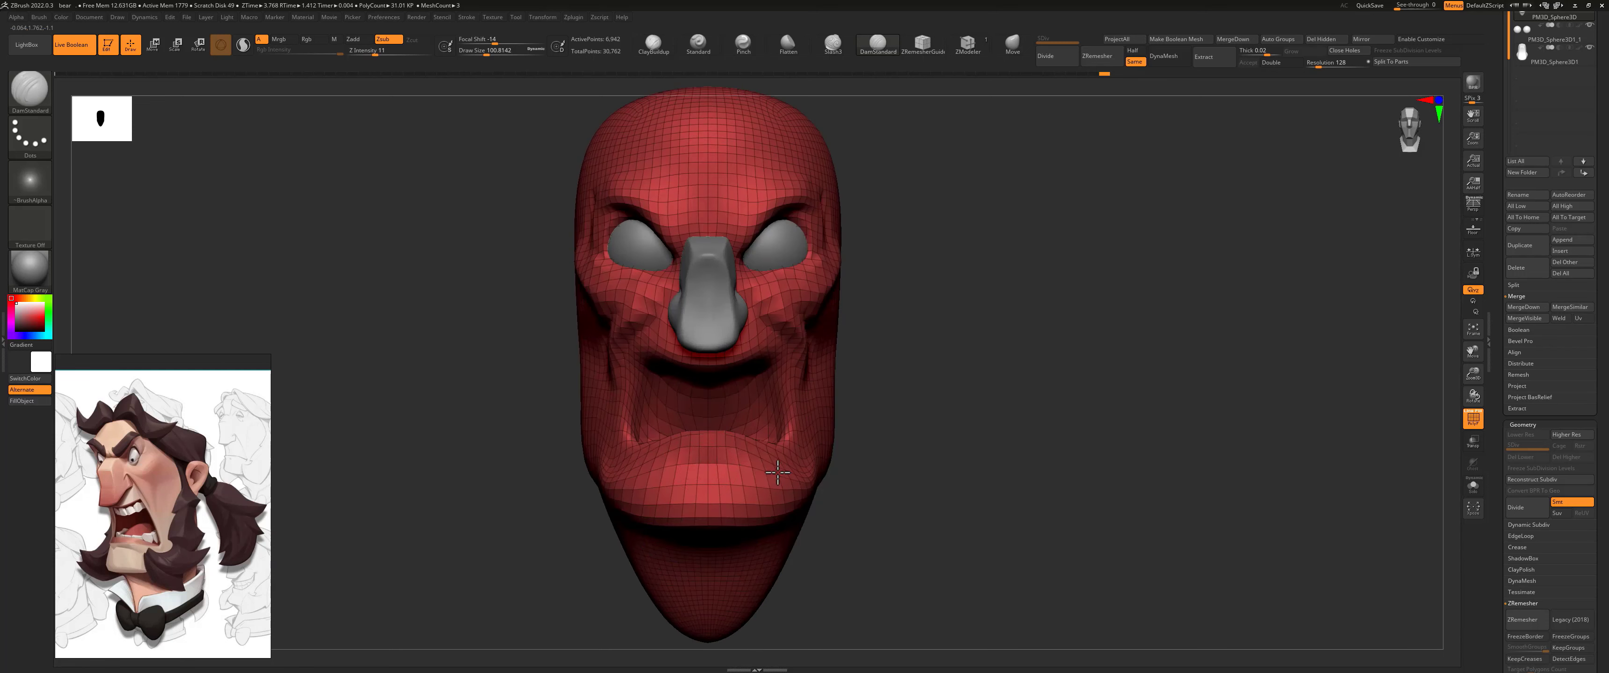
mouse_move(774, 472)
right_down()
mouse_move(858, 411)
mouse_move(790, 467)
right_up()
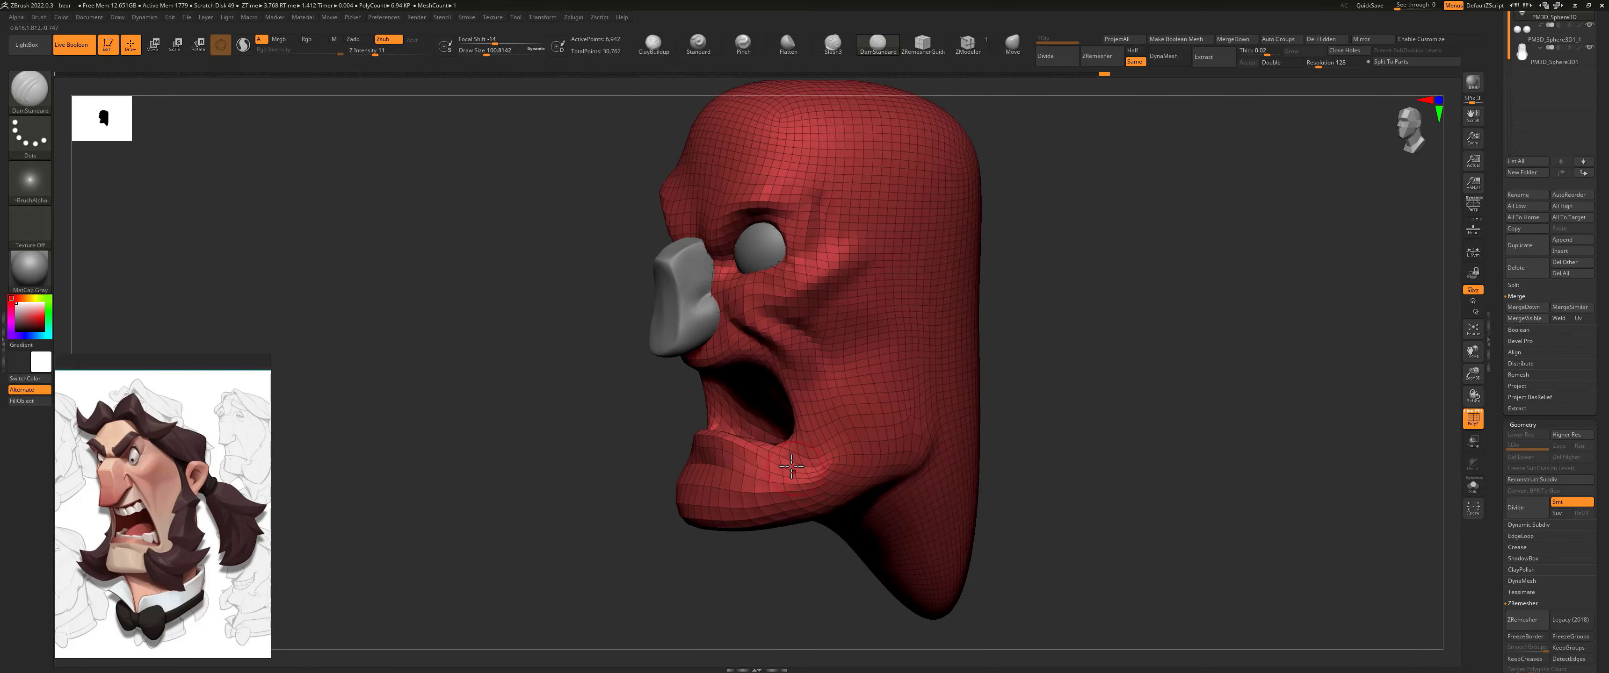
drag(801, 465, 774, 447)
shift+right_drag(801, 466, 899, 368)
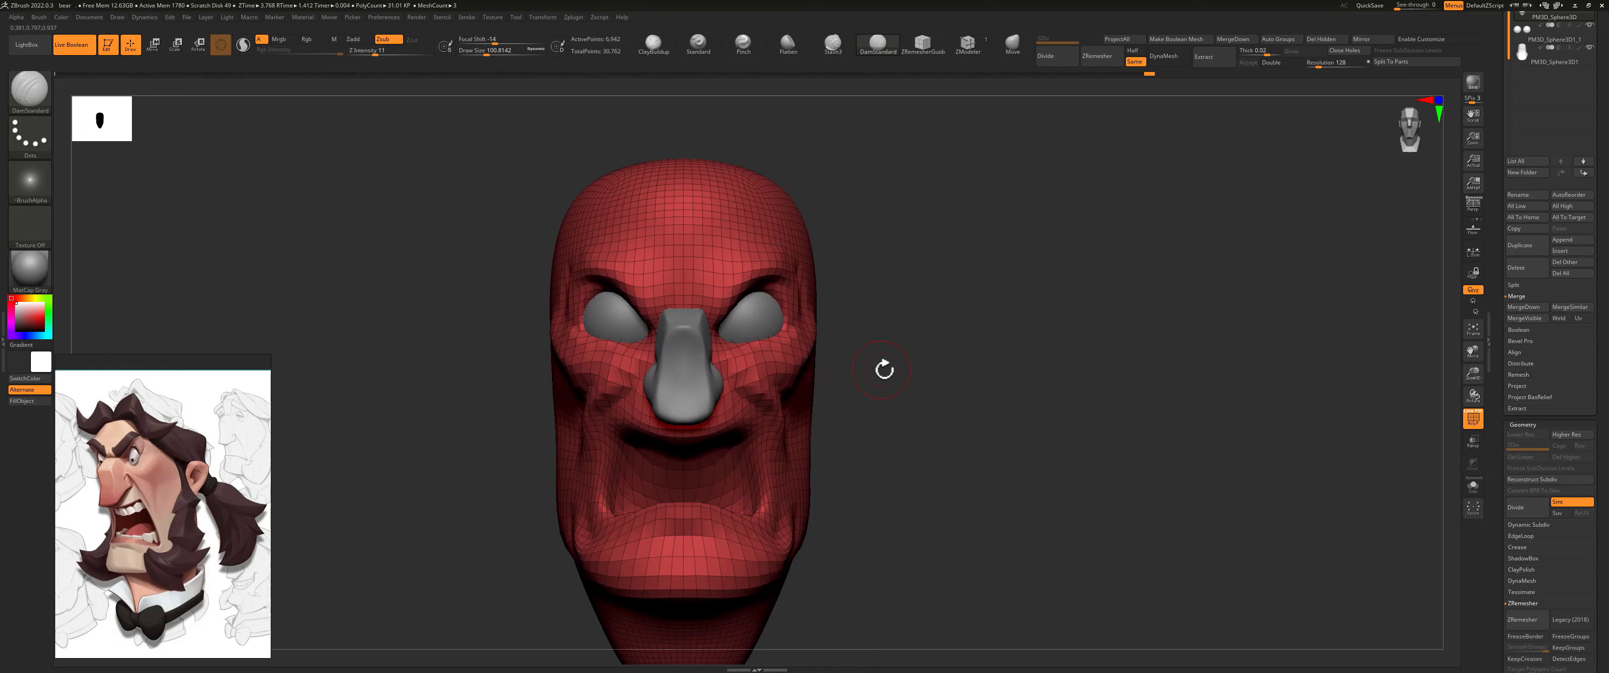
Step: Switch to the Pinch brush at a Z Intensity of 5 for tightening the facial forms
click(742, 43)
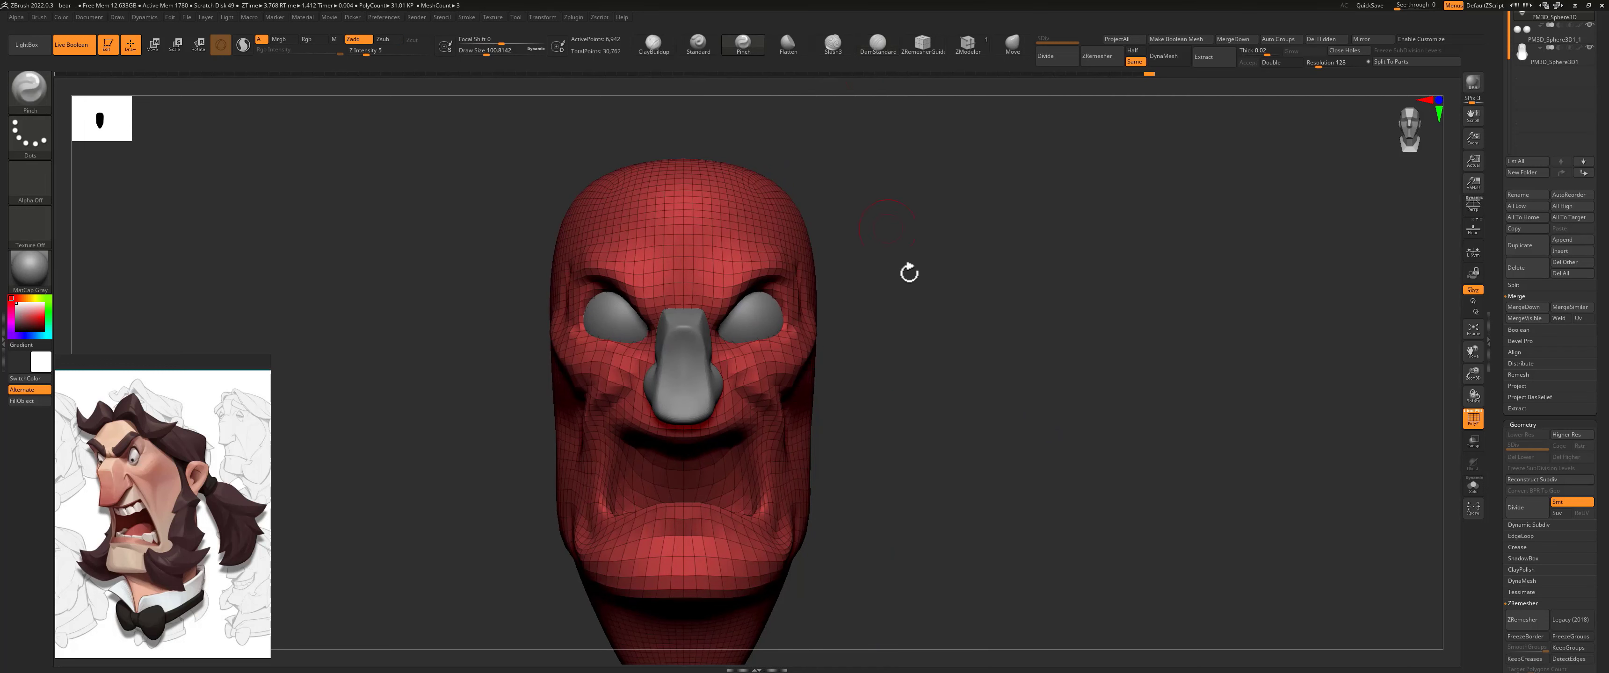
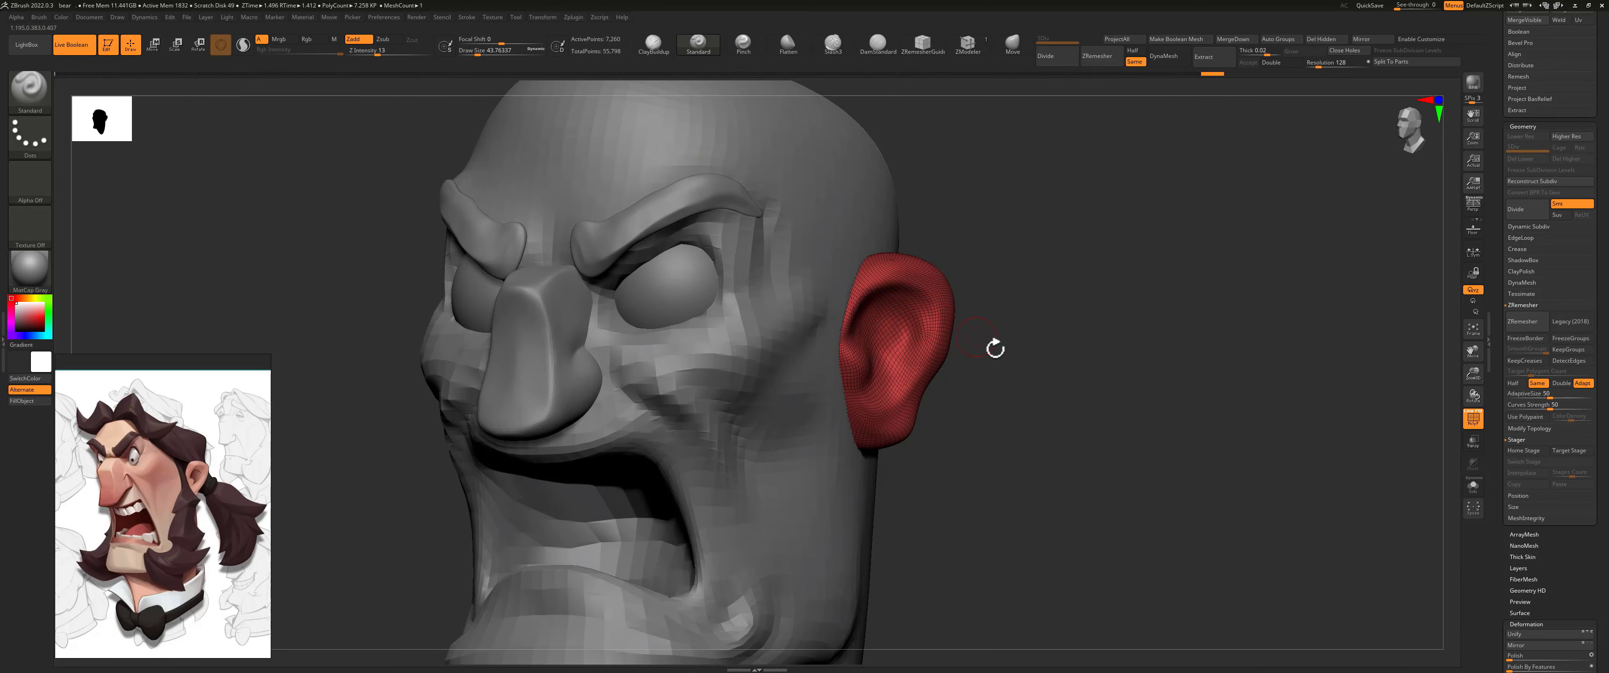
Step: Tighten the ear's outer rim and inner folds with the Pinch brush at a Z Intensity of 5
right_drag(993, 350, 871, 360)
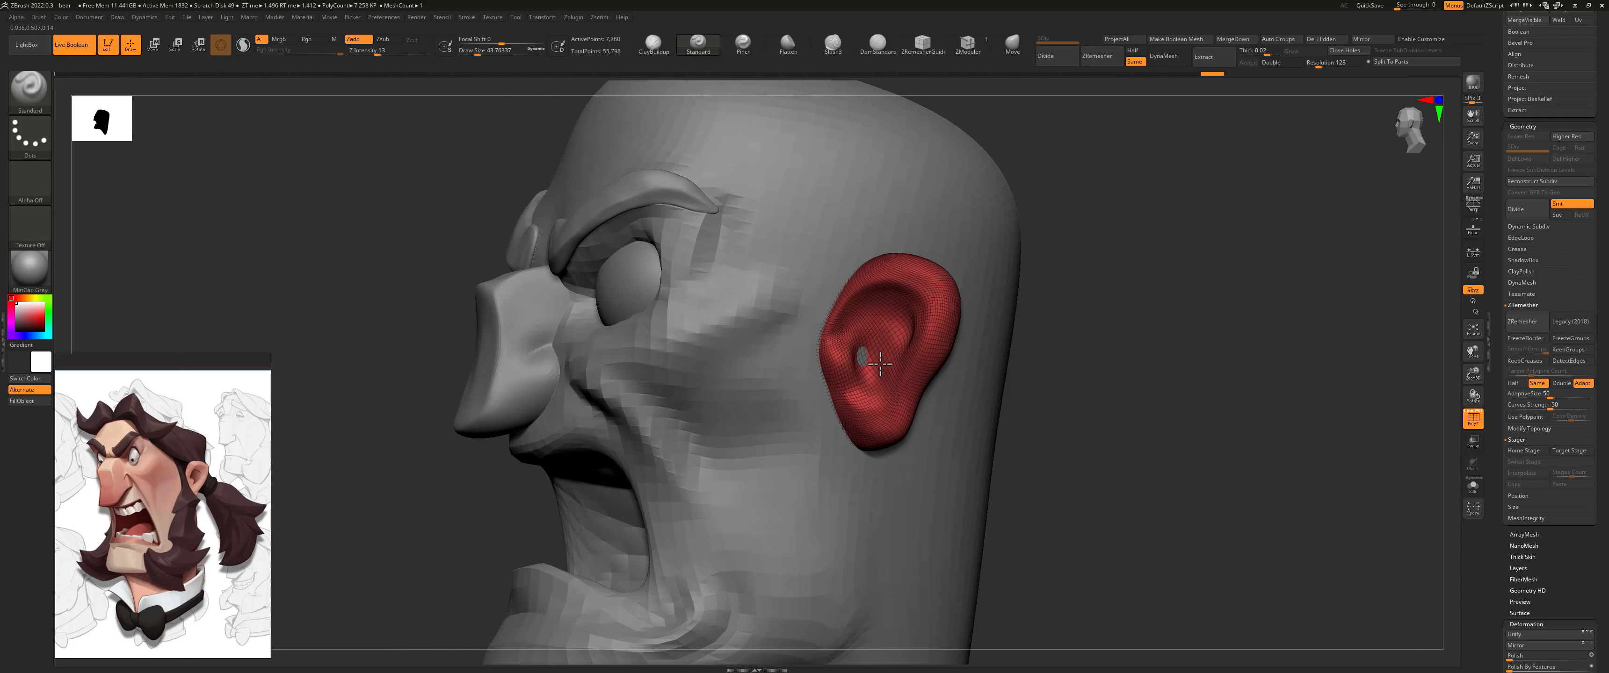
right_drag(1073, 331, 929, 209)
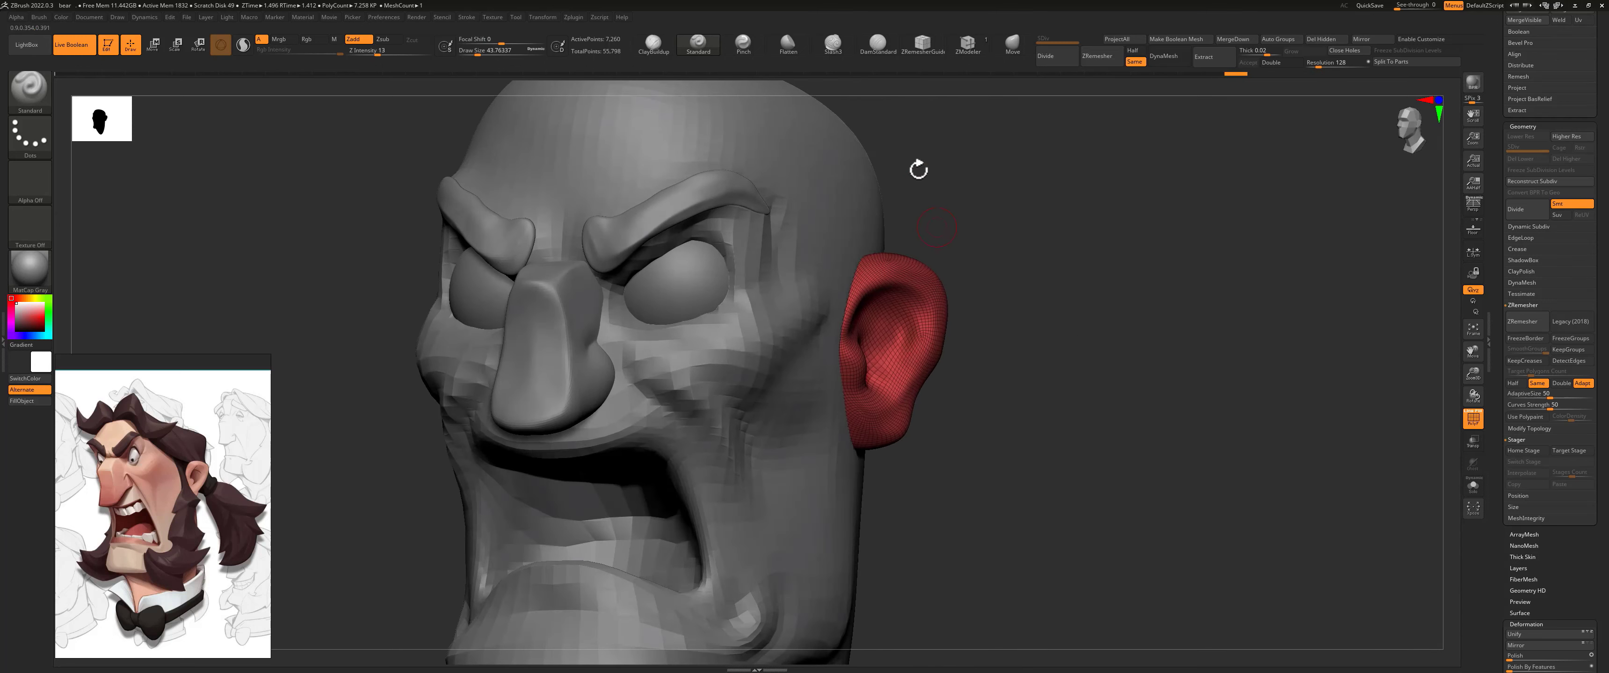
click(742, 43)
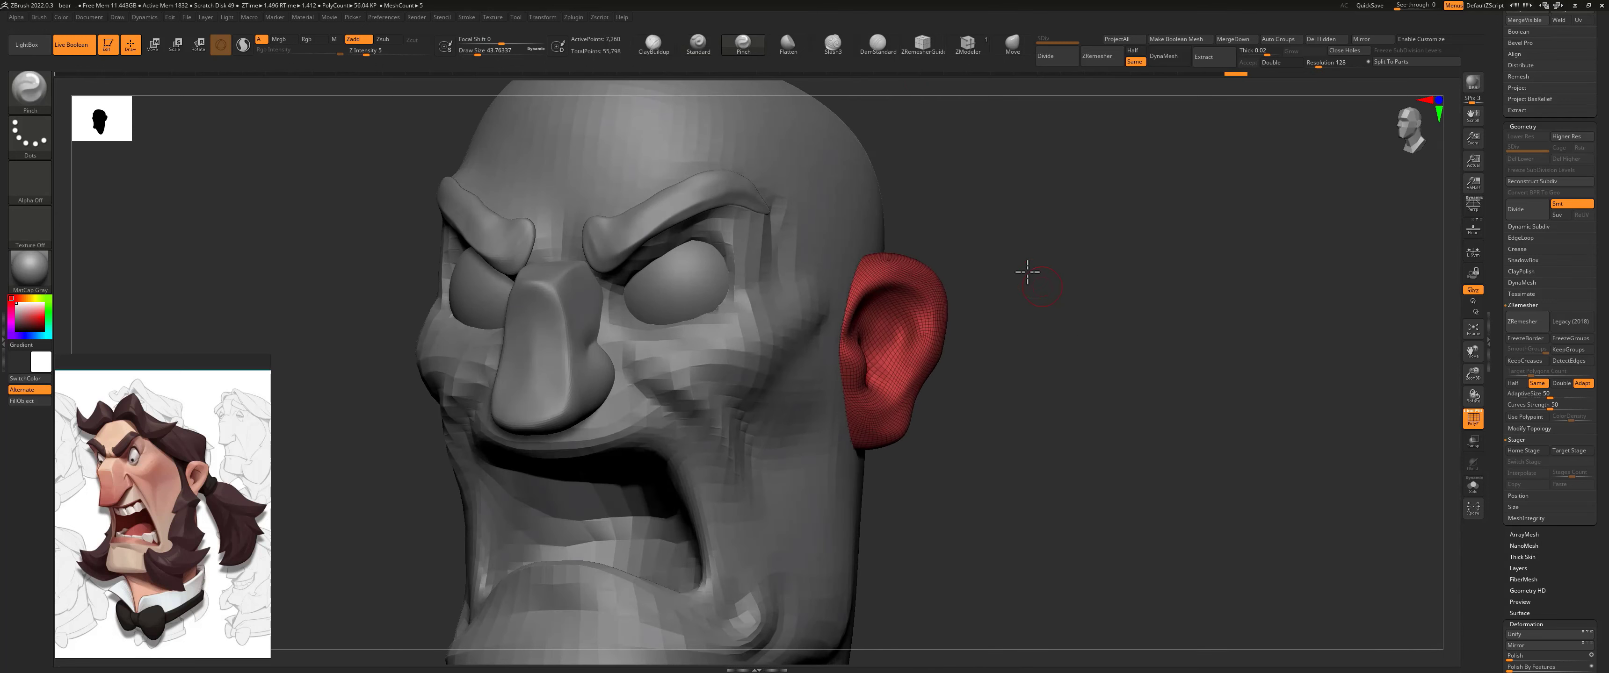
right_drag(1034, 280, 836, 310)
drag(837, 317, 881, 277)
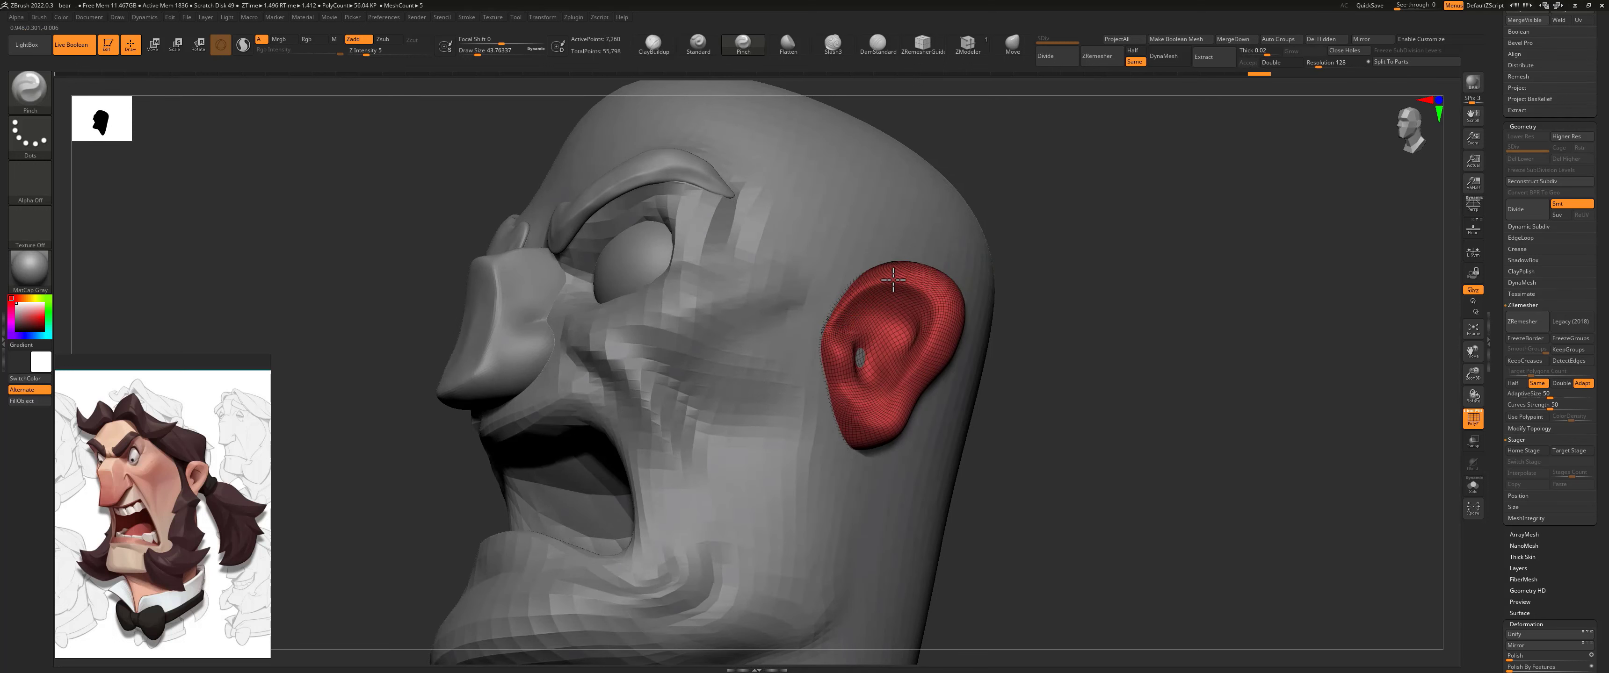
drag(891, 391, 921, 396)
right_drag(1028, 361, 882, 359)
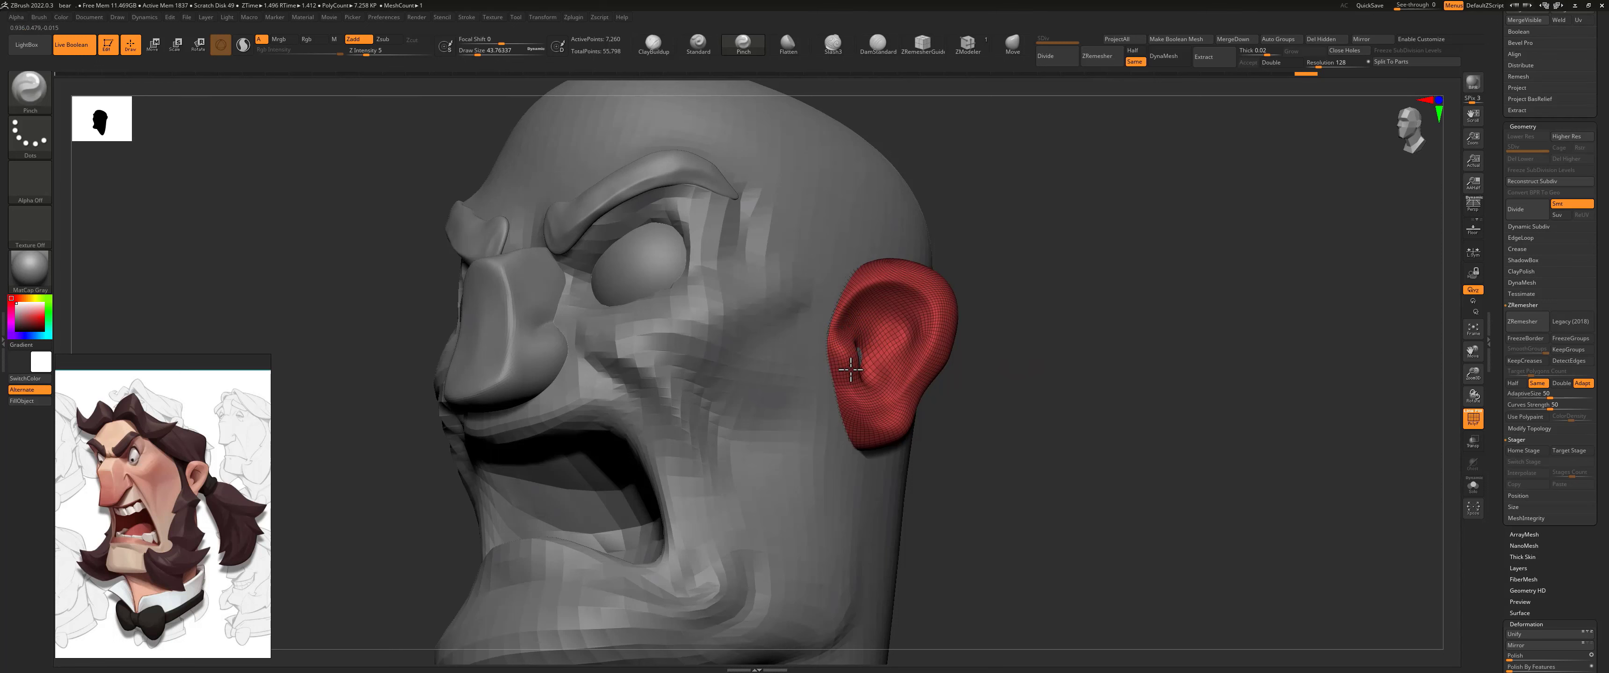
drag(848, 375, 867, 357)
right_drag(952, 336, 1049, 350)
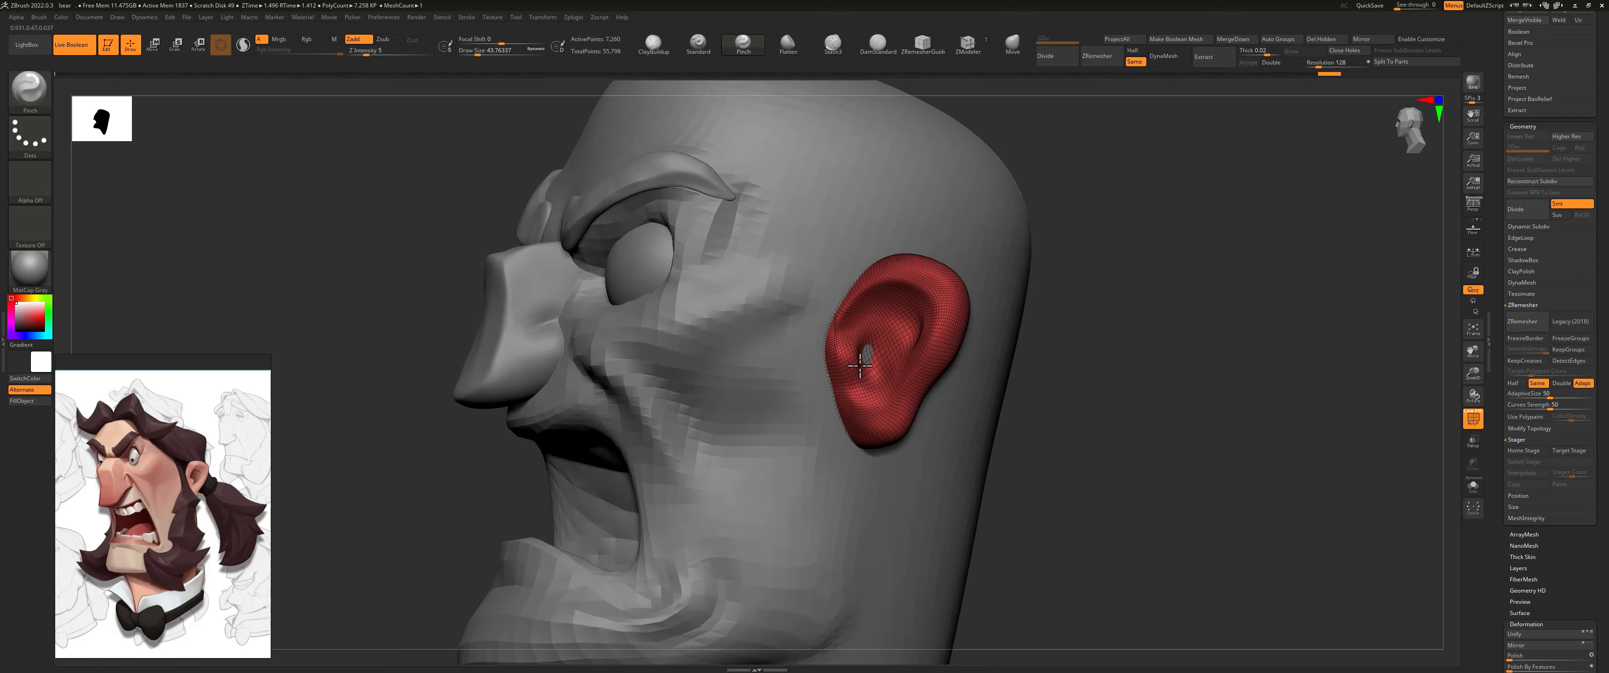
mouse_move(857, 355)
mouse_down()
mouse_move(850, 404)
mouse_move(908, 377)
mouse_up()
mouse_move(1139, 344)
right_down()
mouse_move(1006, 338)
mouse_move(988, 299)
right_up()
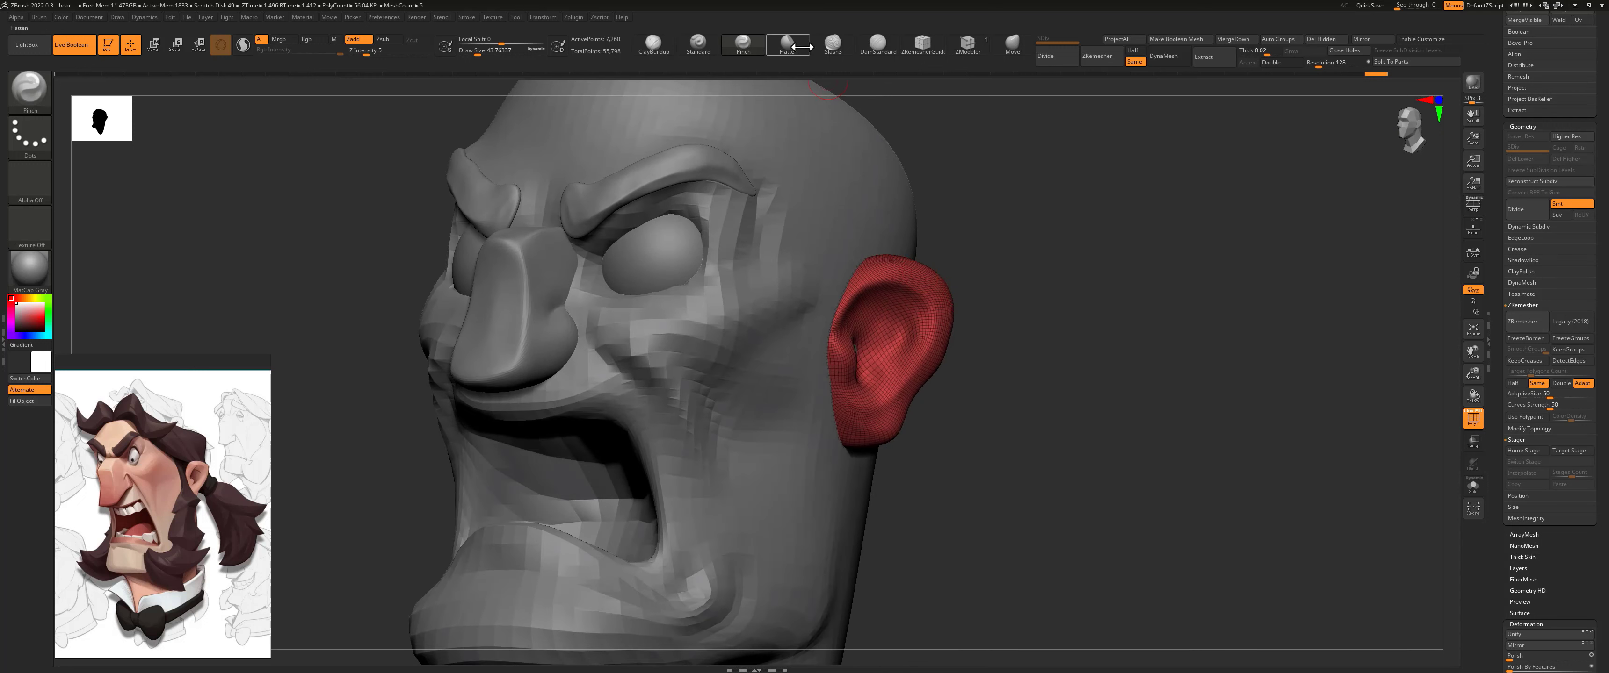
Step: Carve the ear's upper inner fold with the DamStandard brush and sharpen it with a smaller Pinch brush
click(878, 44)
key(s)
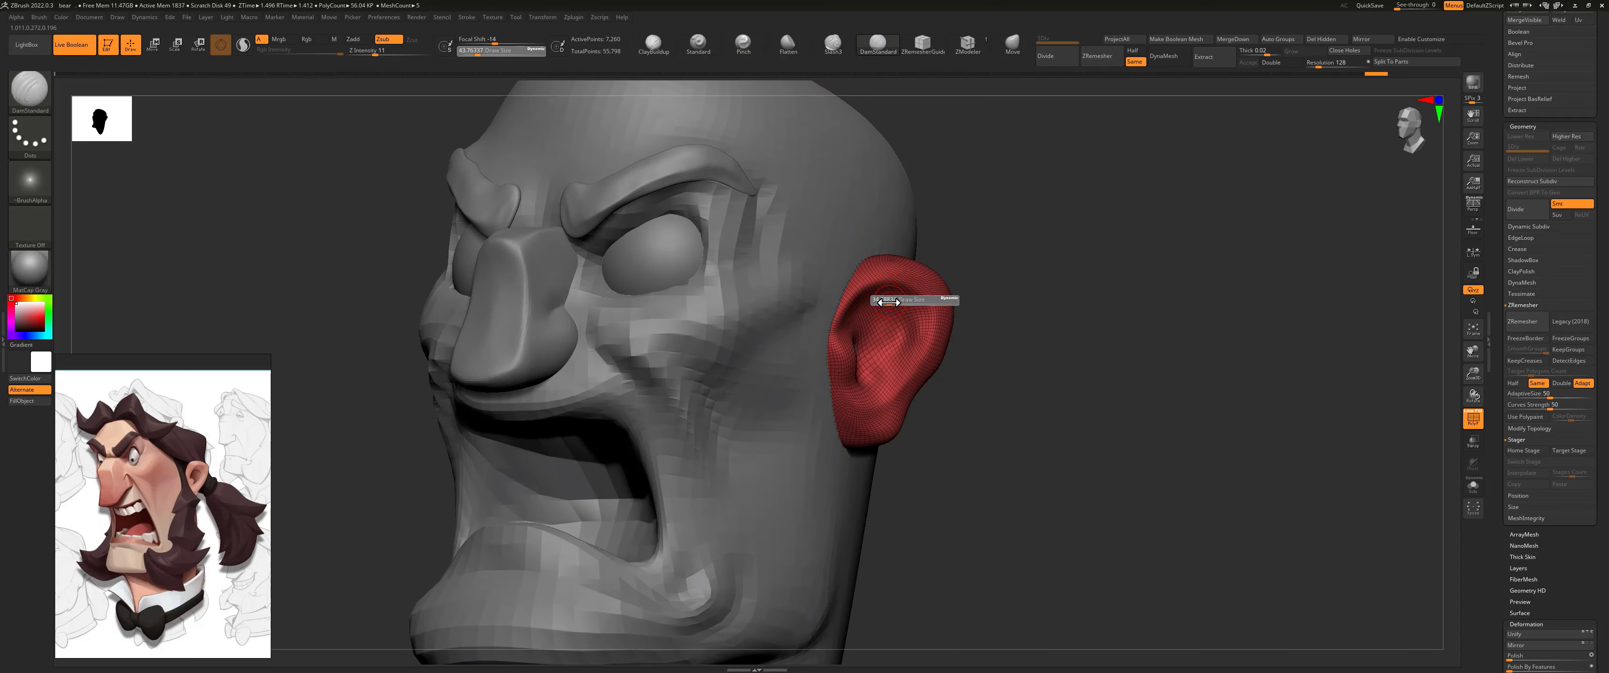
drag(892, 303, 893, 303)
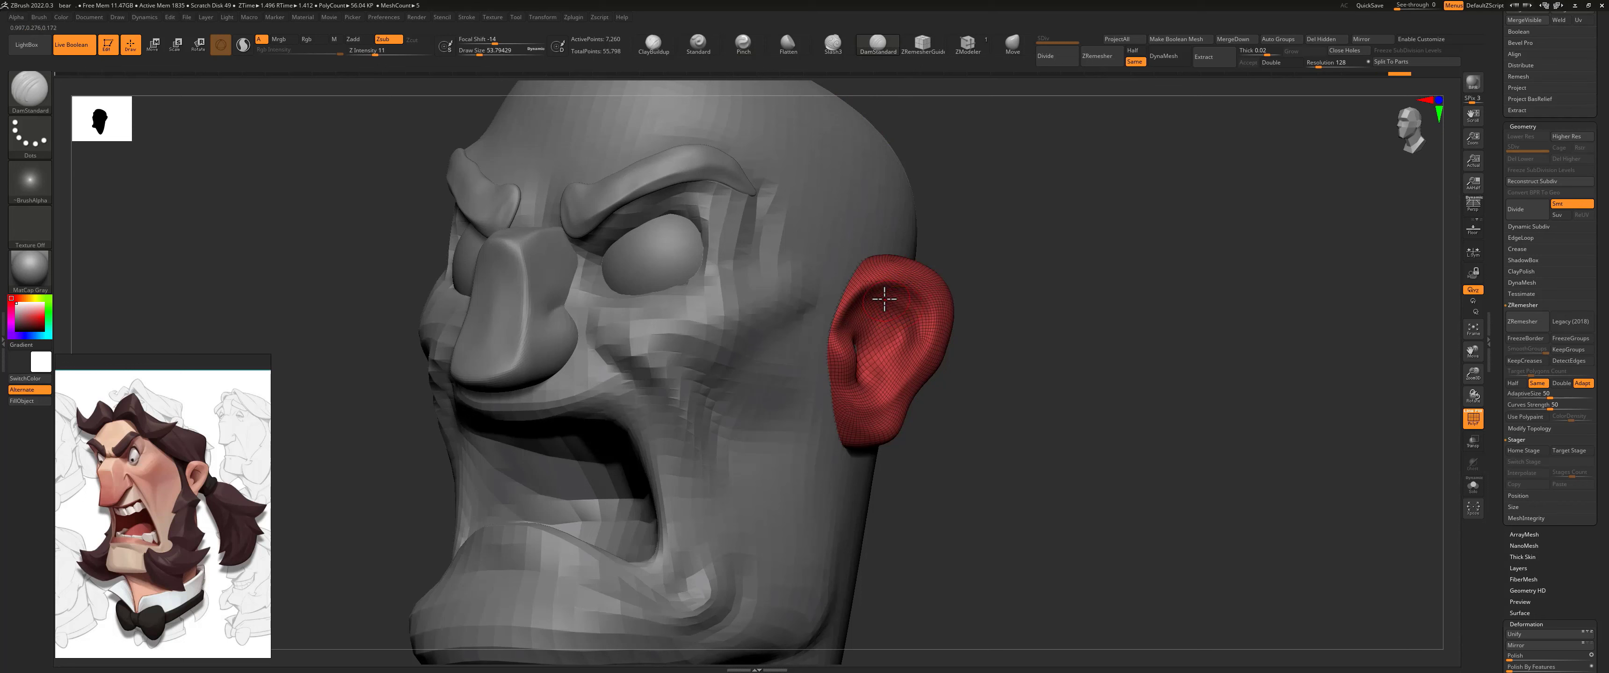
drag(882, 300, 939, 332)
key(shift)
drag(1011, 314, 1050, 330)
click(743, 45)
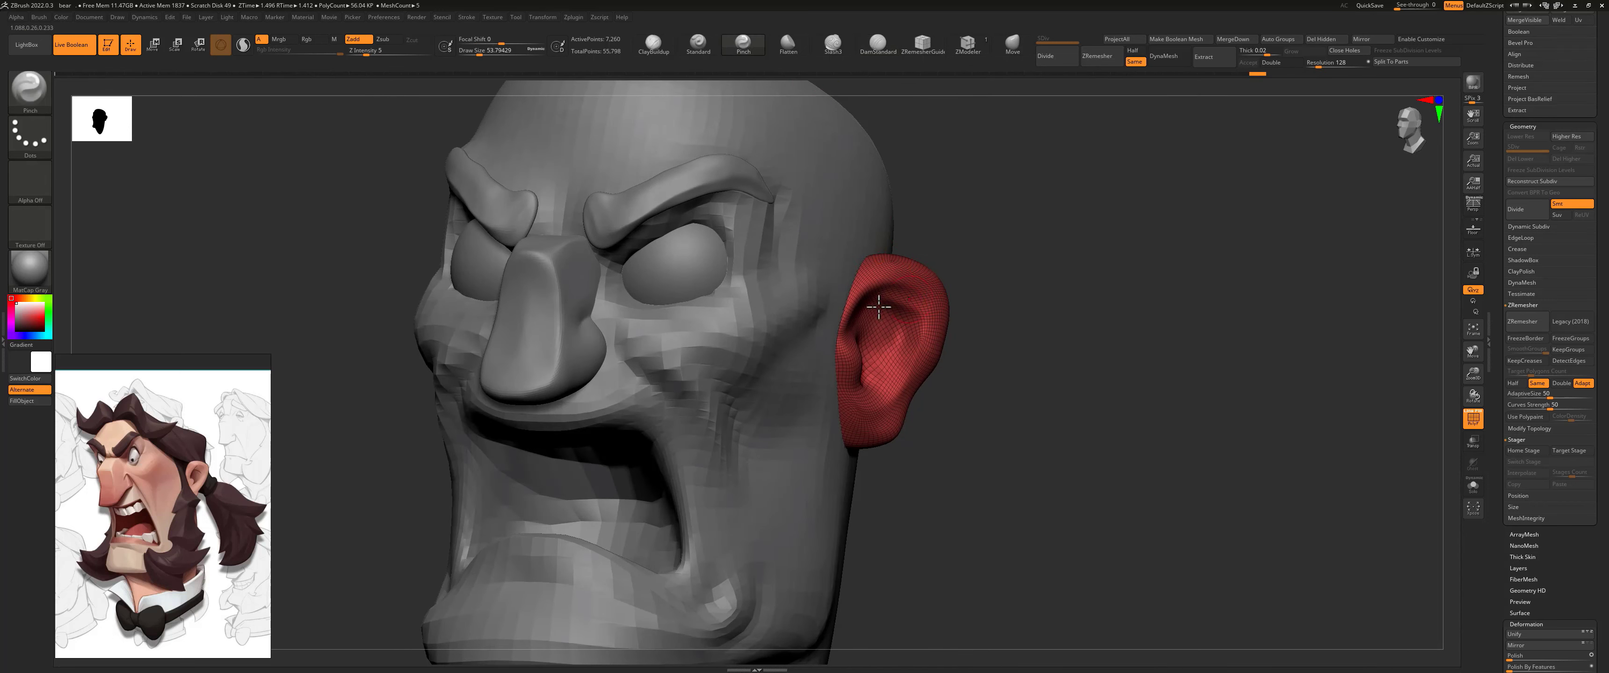
key(bracketleft)
shift+drag(1024, 310, 981, 296)
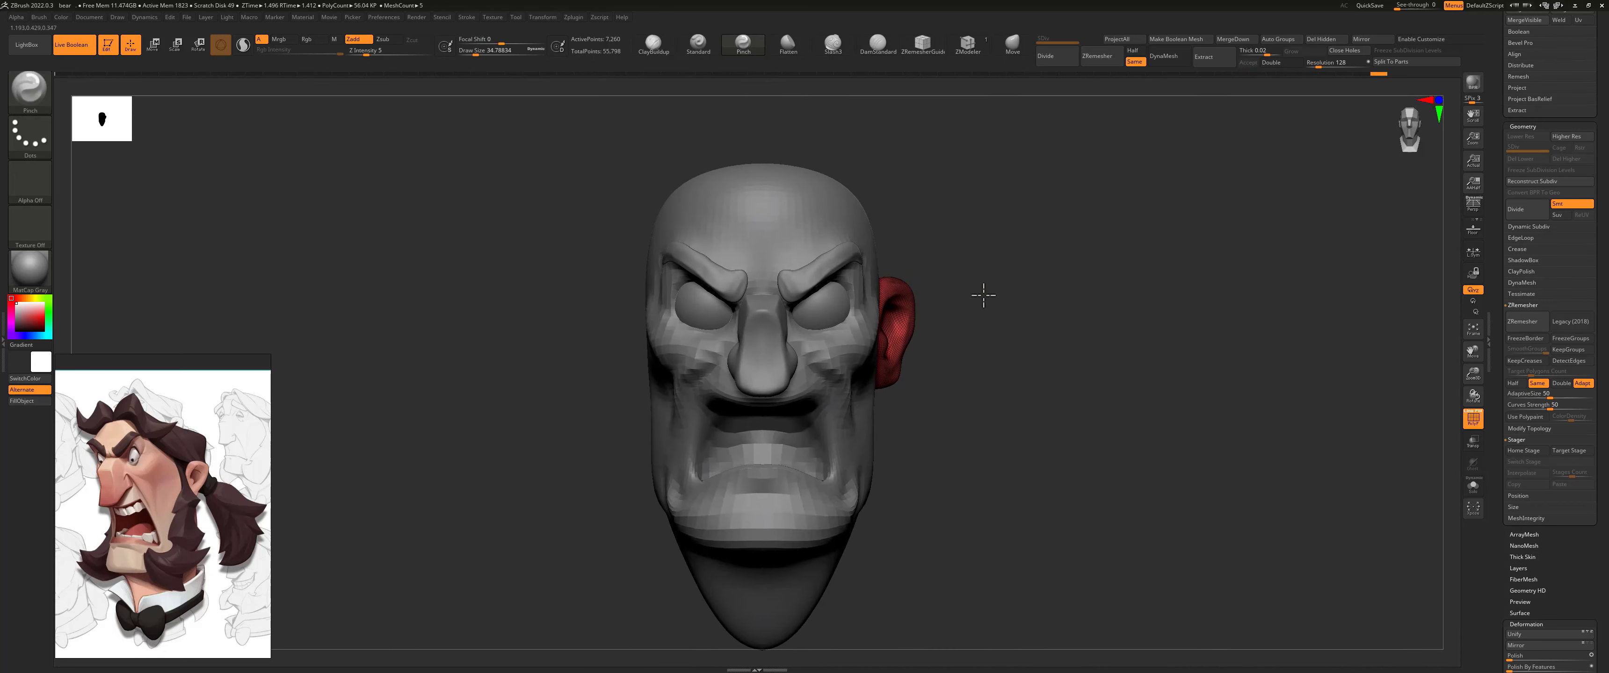
Step: Reshape the ear's thickness and outline from the front, back and side with the Move brush at a draw size of about 256
click(1012, 43)
mouse_move(897, 388)
mouse_down()
mouse_move(920, 370)
mouse_move(862, 369)
mouse_up()
drag(898, 298, 924, 289)
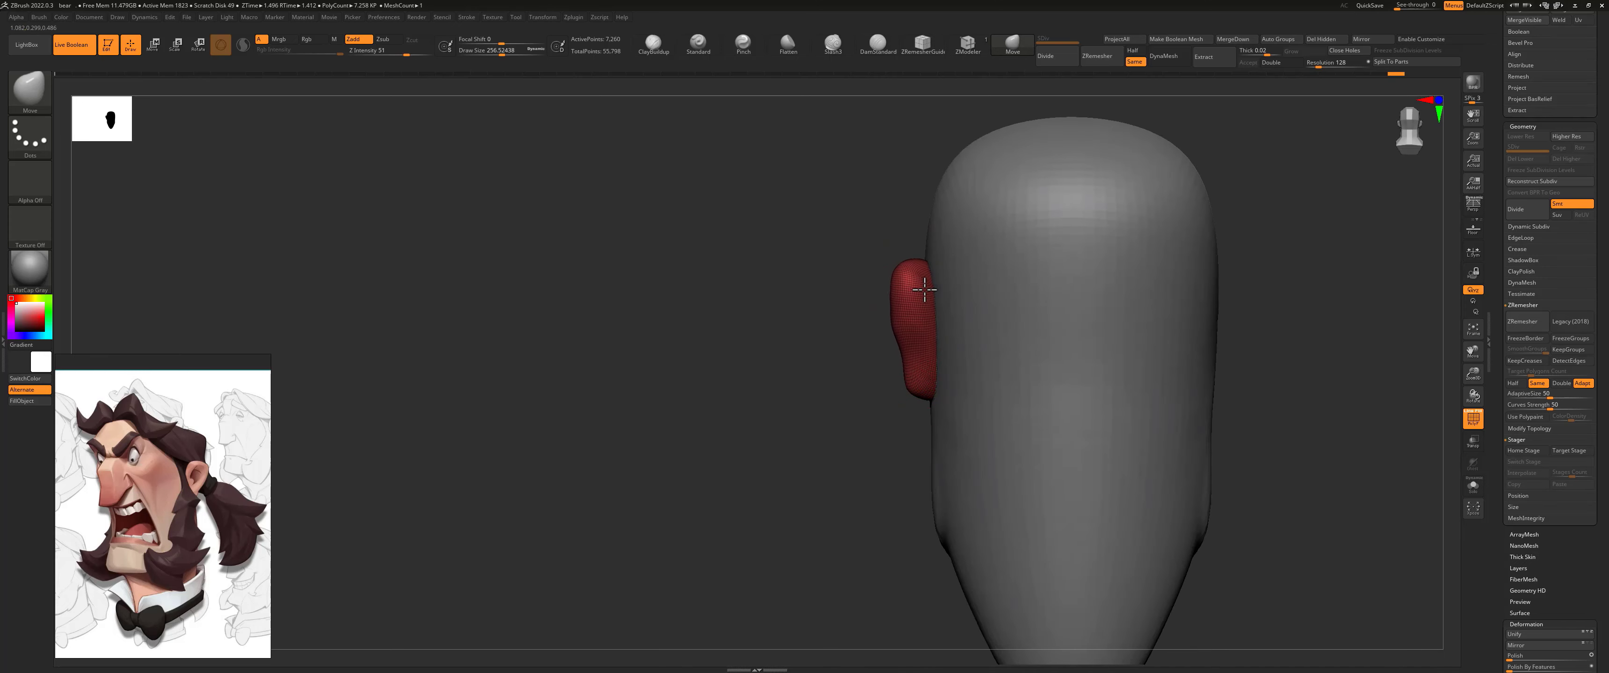
drag(938, 349, 907, 351)
mouse_move(871, 363)
mouse_down()
mouse_move(987, 356)
mouse_move(975, 338)
mouse_up()
mouse_move(1043, 276)
mouse_down()
mouse_move(931, 272)
mouse_move(1000, 299)
mouse_up()
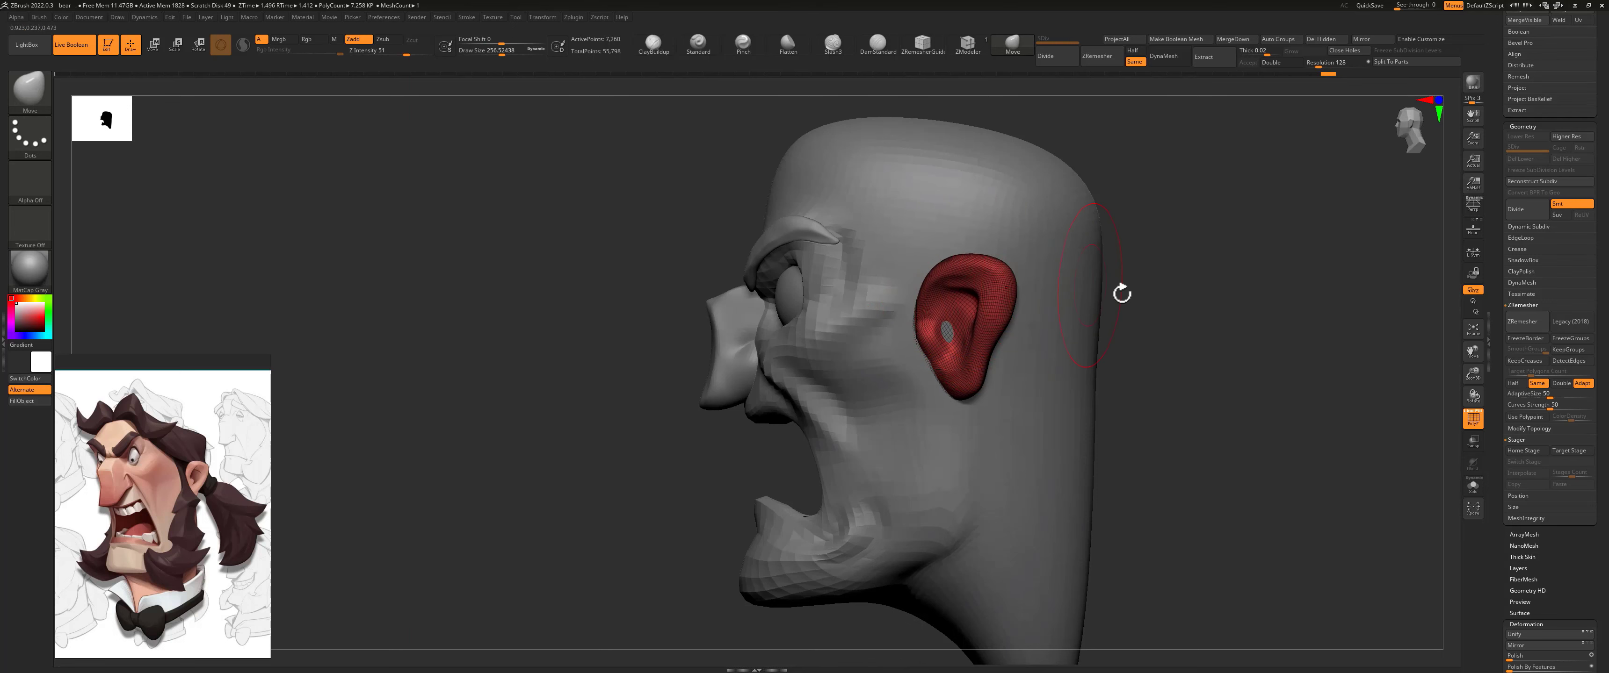
shift+drag(1121, 294, 1139, 295)
drag(998, 303, 987, 316)
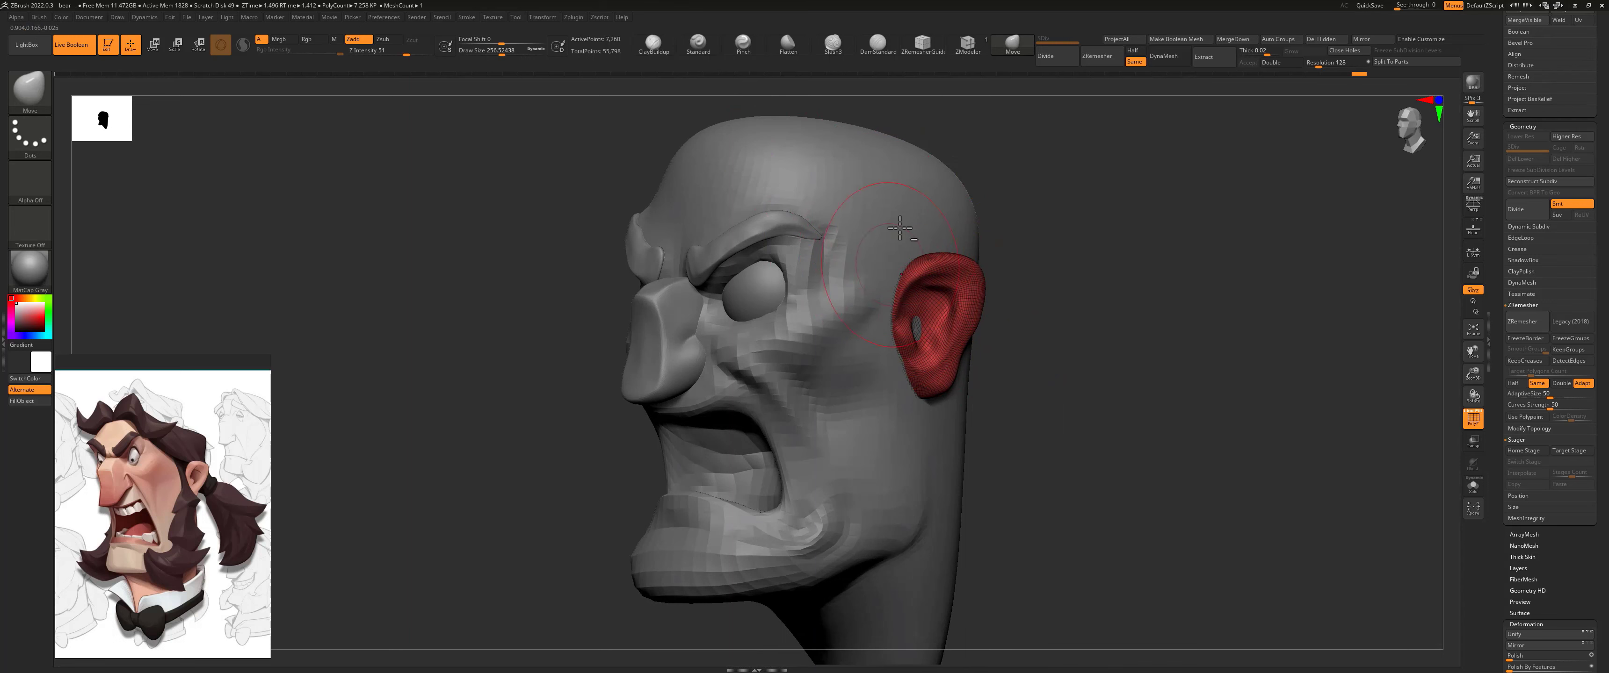
Step: Select the head and adjust its side around the ear with the Move brush at a reduced draw size
alt+click(838, 195)
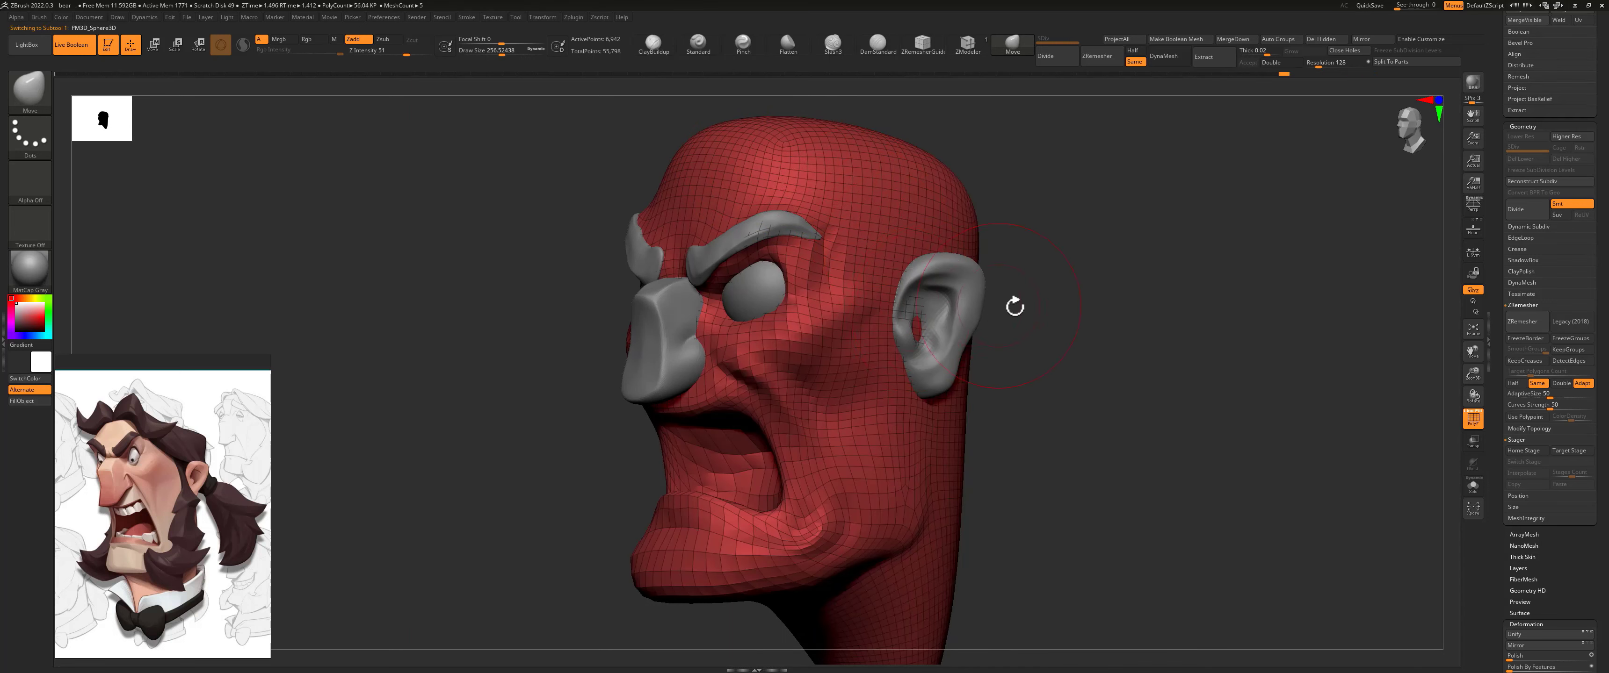
shift+drag(1012, 305, 914, 327)
key(s)
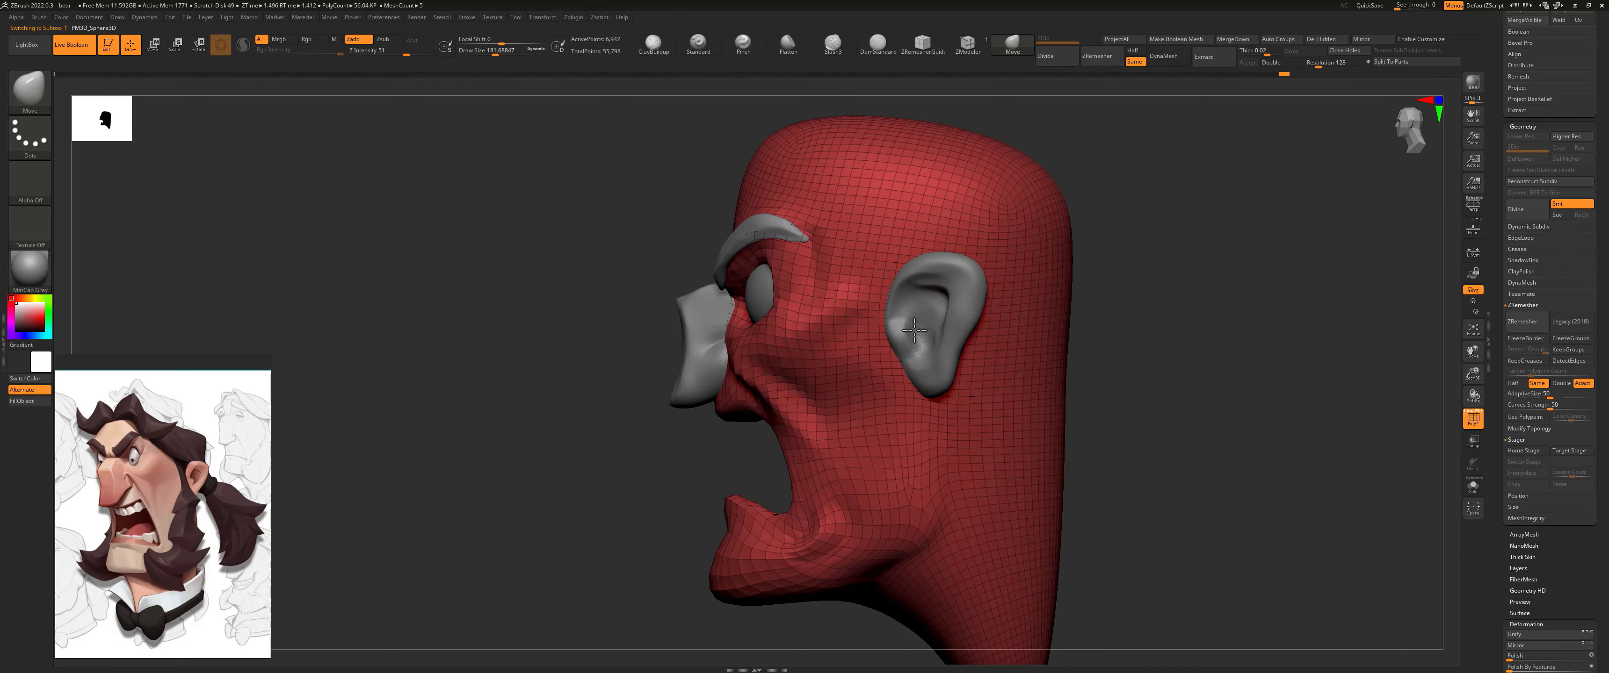
drag(1099, 301, 1163, 309)
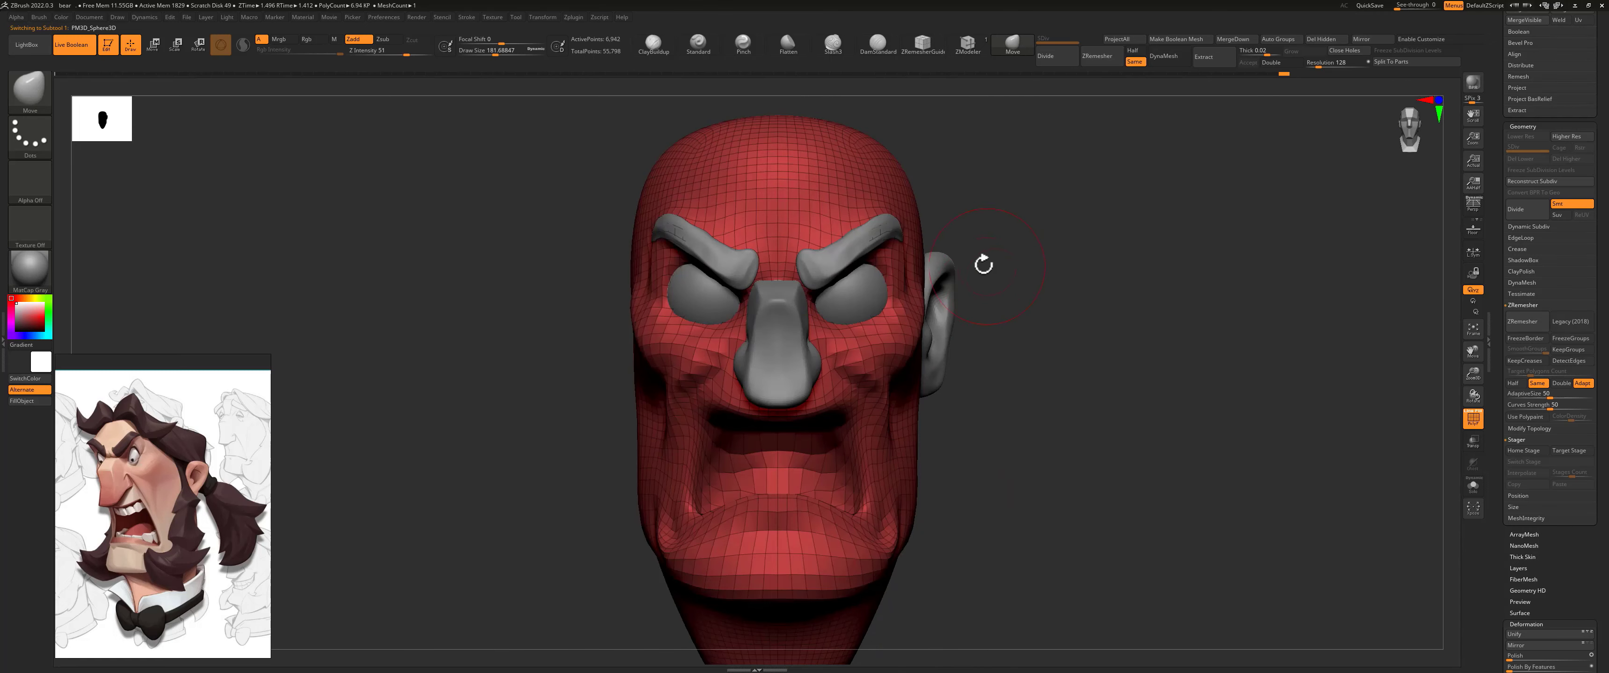
mouse_move(1042, 348)
mouse_down()
mouse_move(1020, 347)
mouse_move(1033, 345)
mouse_up()
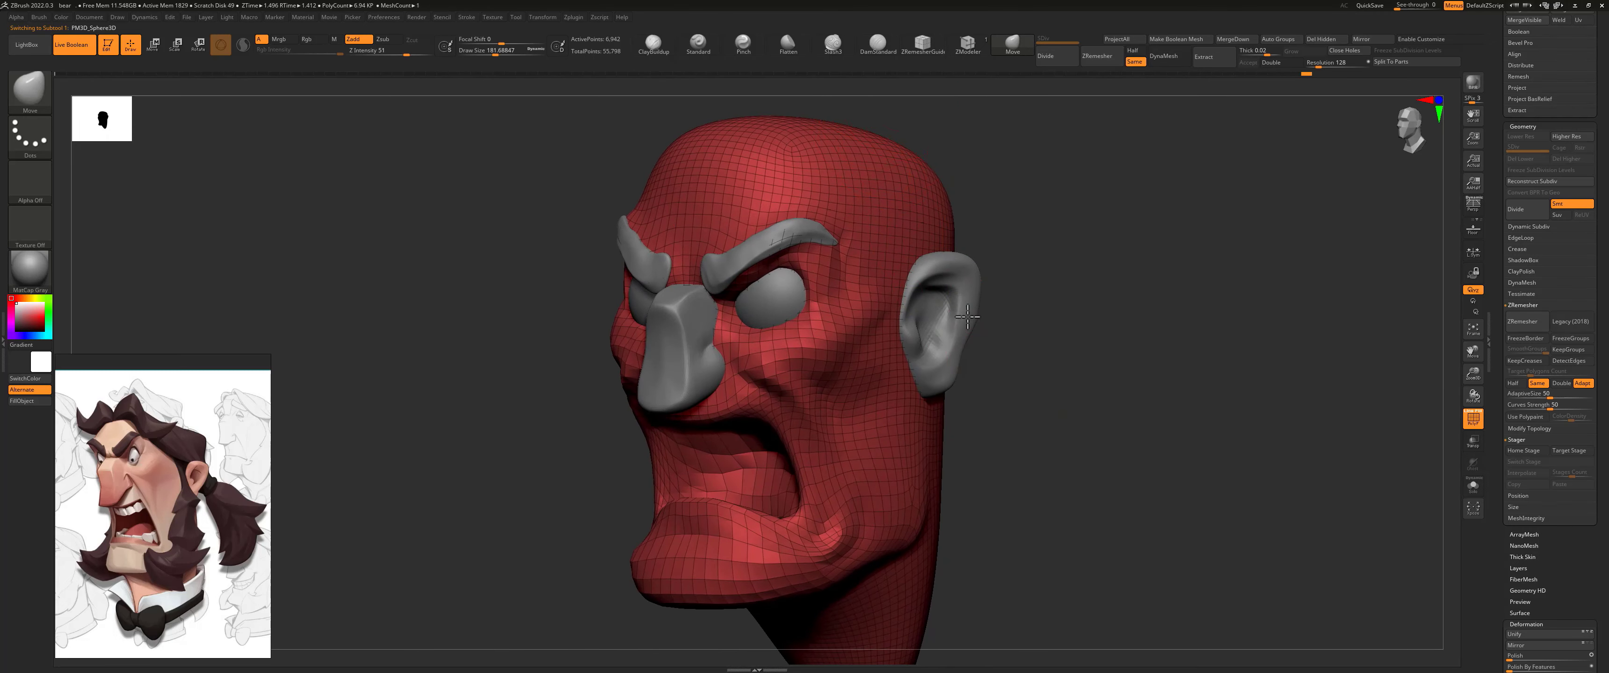
Step: Select the ear and mirror it across the X axis with SubTool Master, merging both ears into one SubTool
scroll(1521, 263, up, 8)
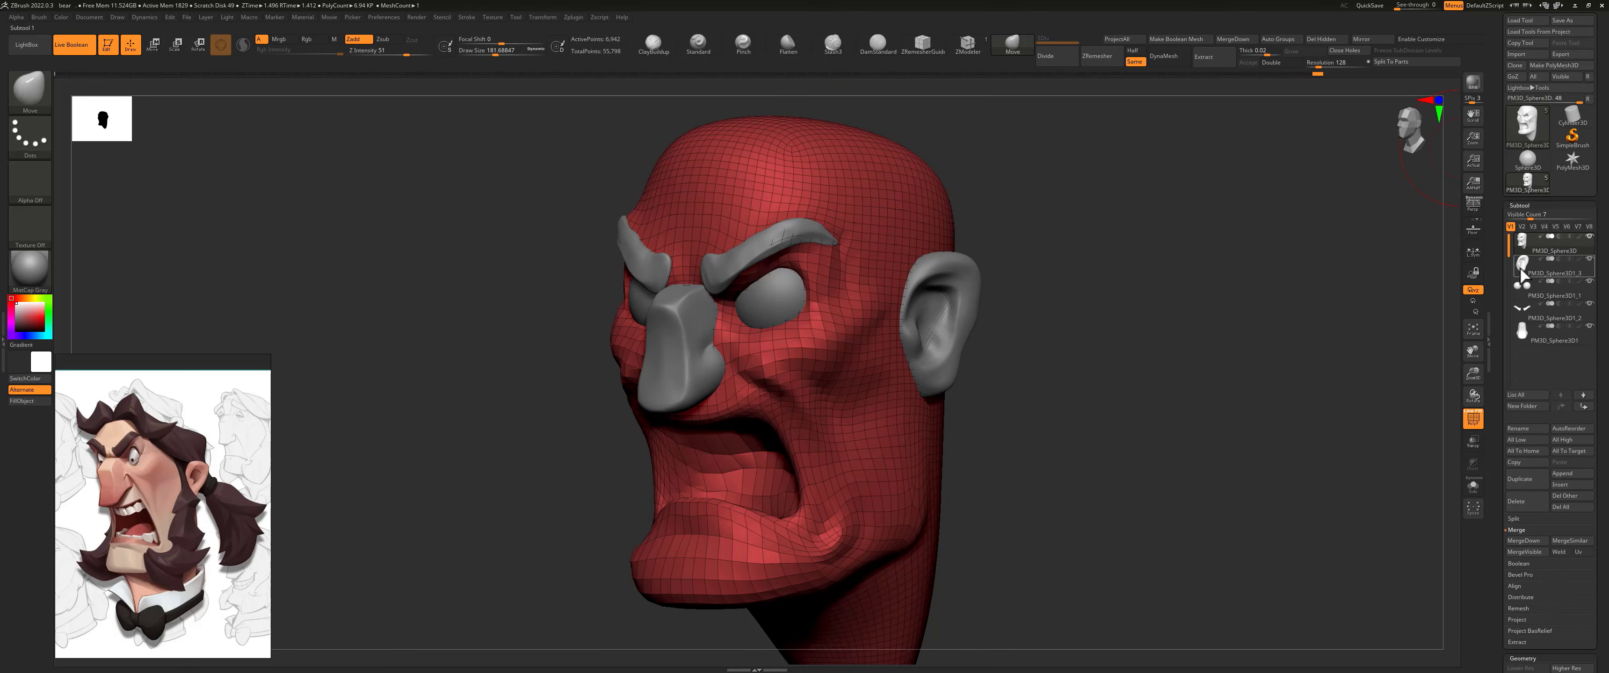
click(1521, 272)
click(573, 17)
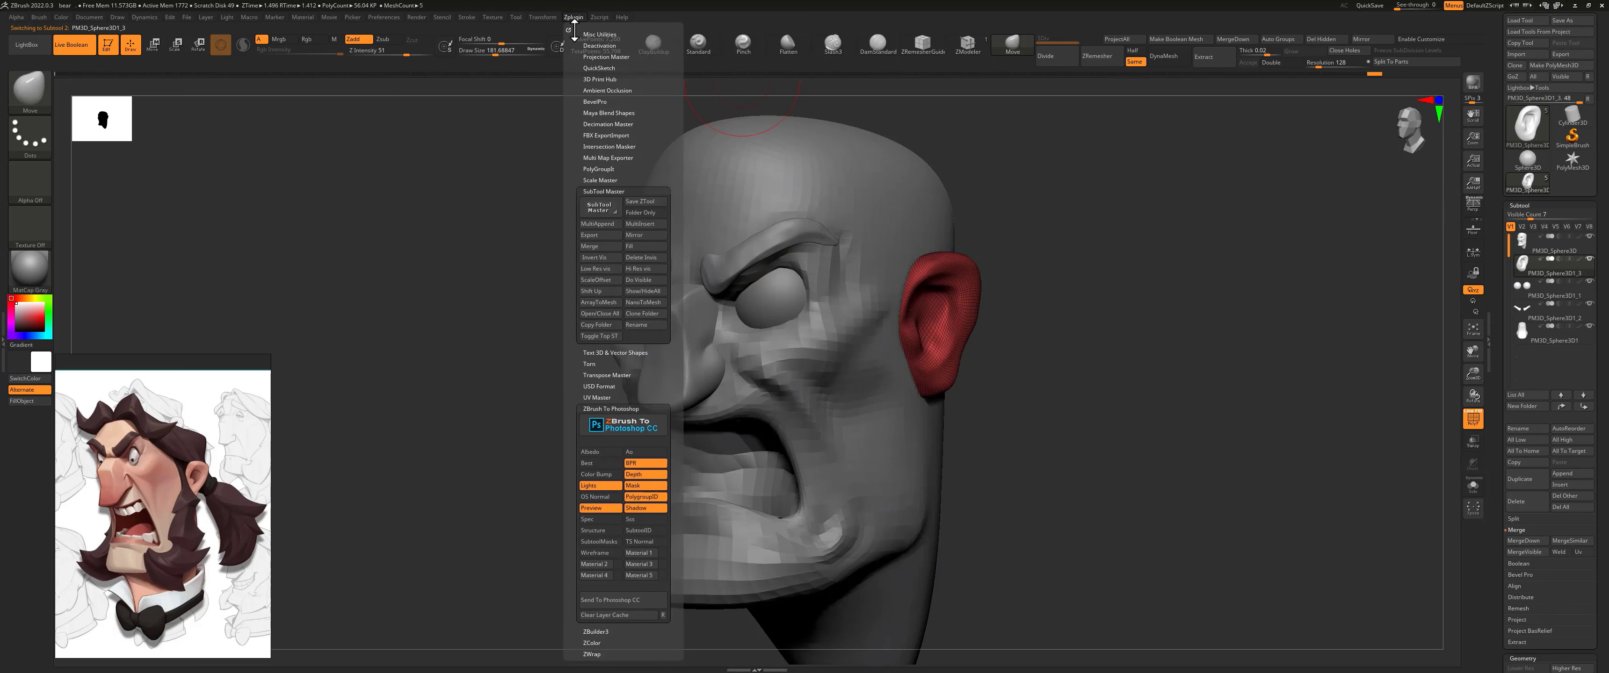
click(639, 235)
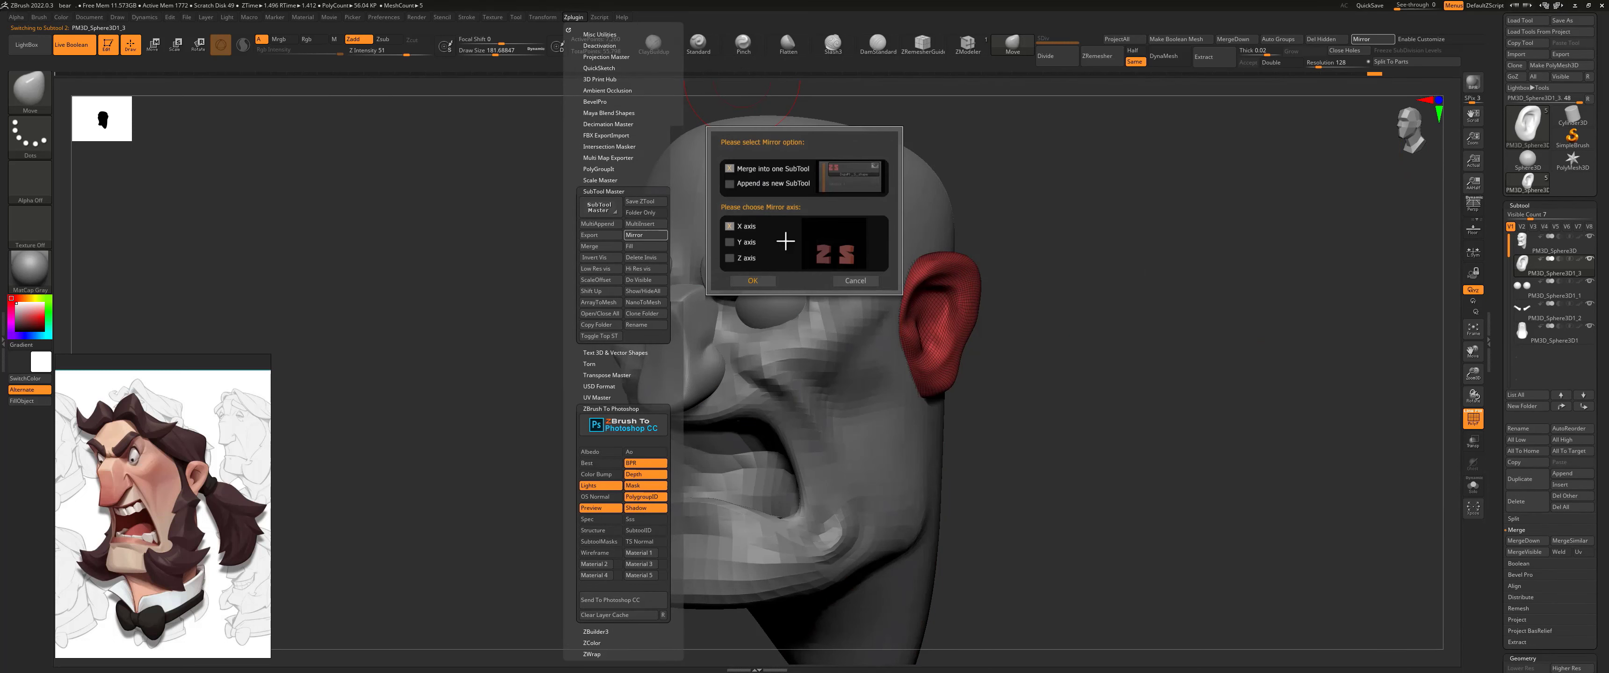
click(760, 283)
shift+drag(994, 272, 1091, 273)
Step: Select the head and adjust the cheek beside the nose with the Move brush at a draw size of about 124
mouse_move(633, 376)
mouse_down()
mouse_move(700, 369)
mouse_move(694, 353)
mouse_up()
key(s)
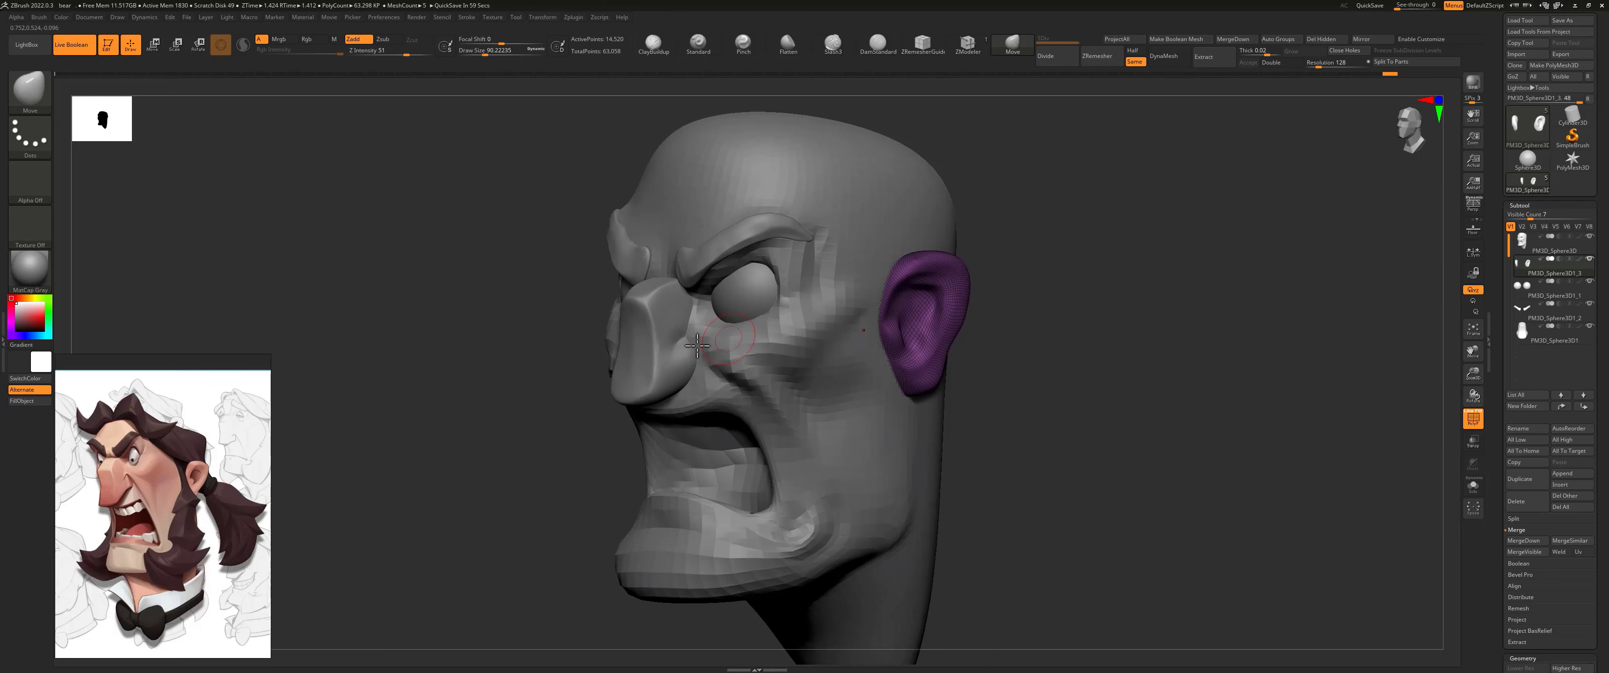
alt+click(824, 170)
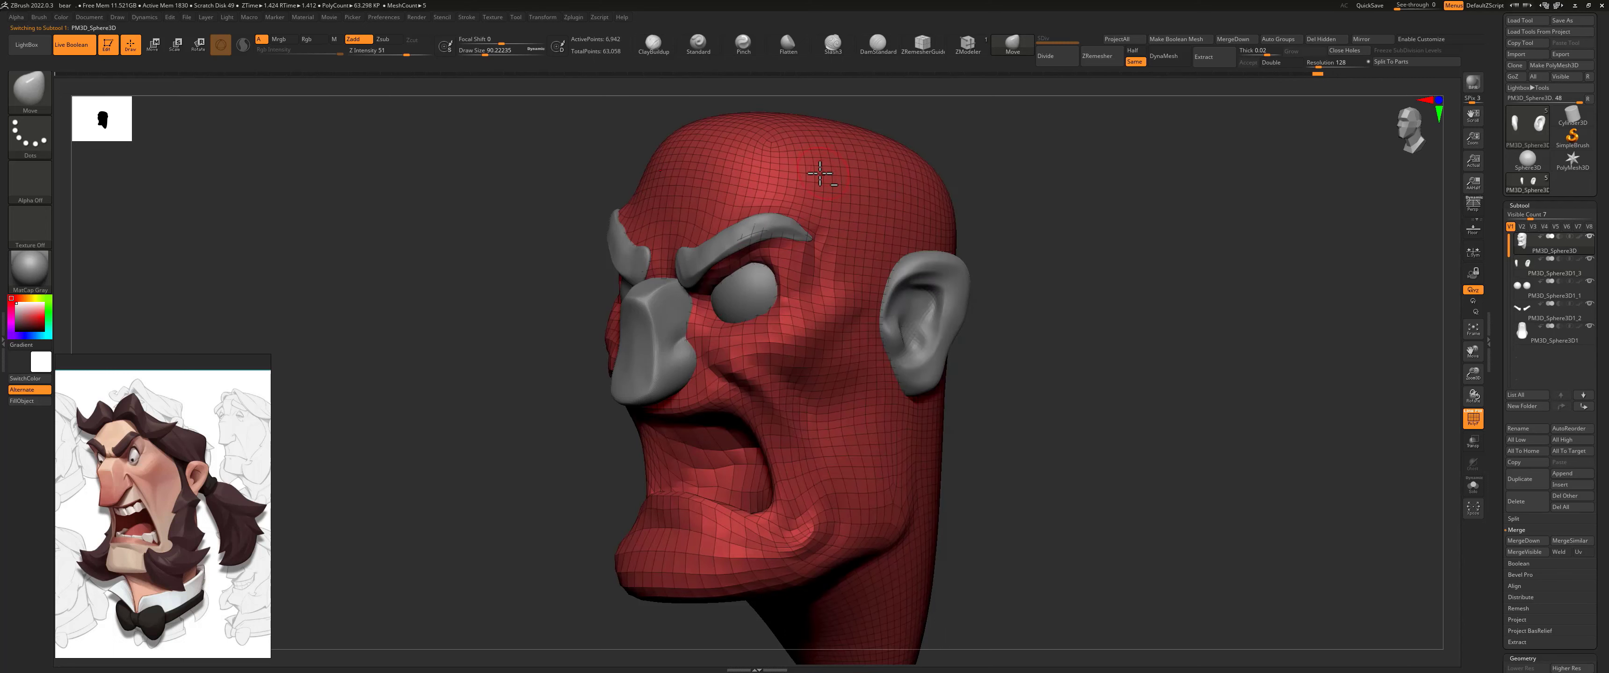
key(bracketright)
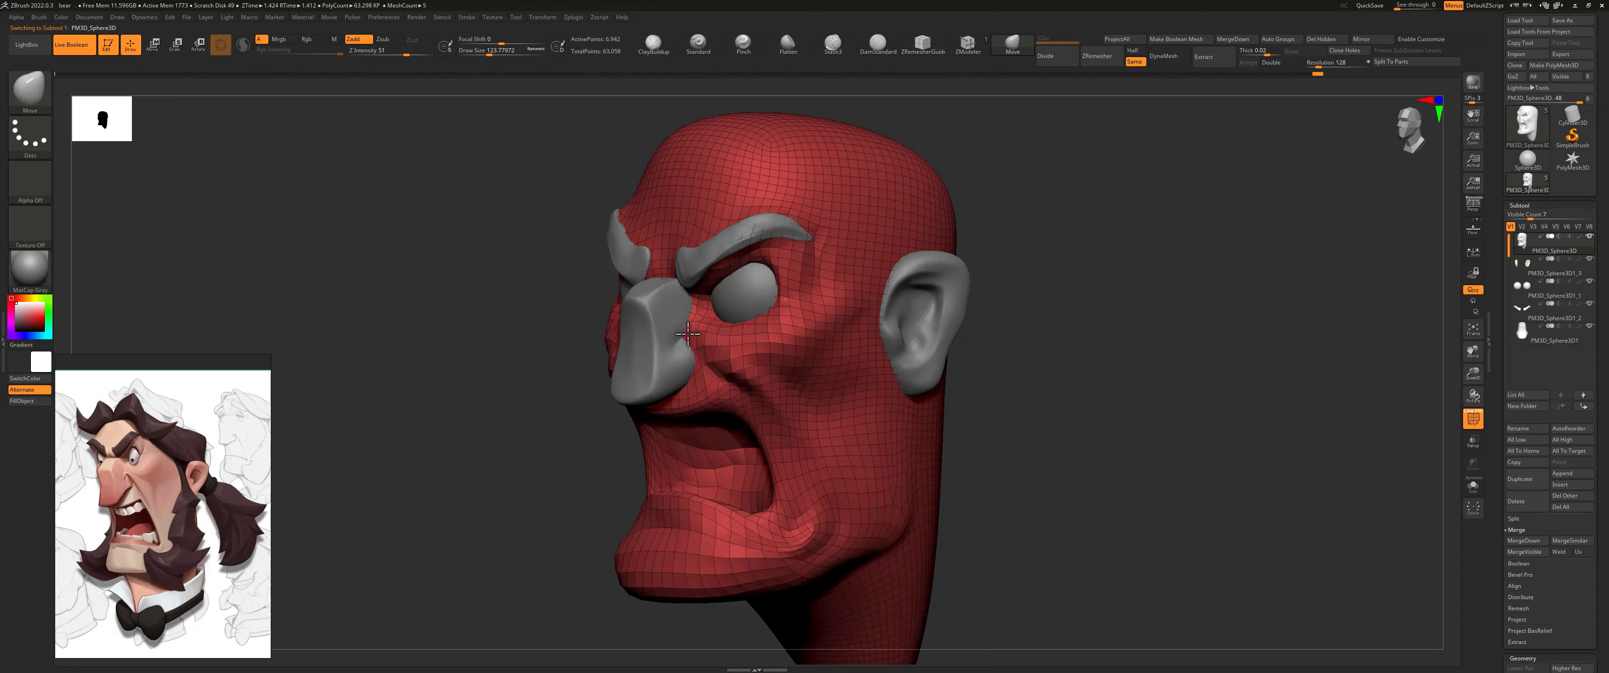
shift+drag(975, 398, 867, 371)
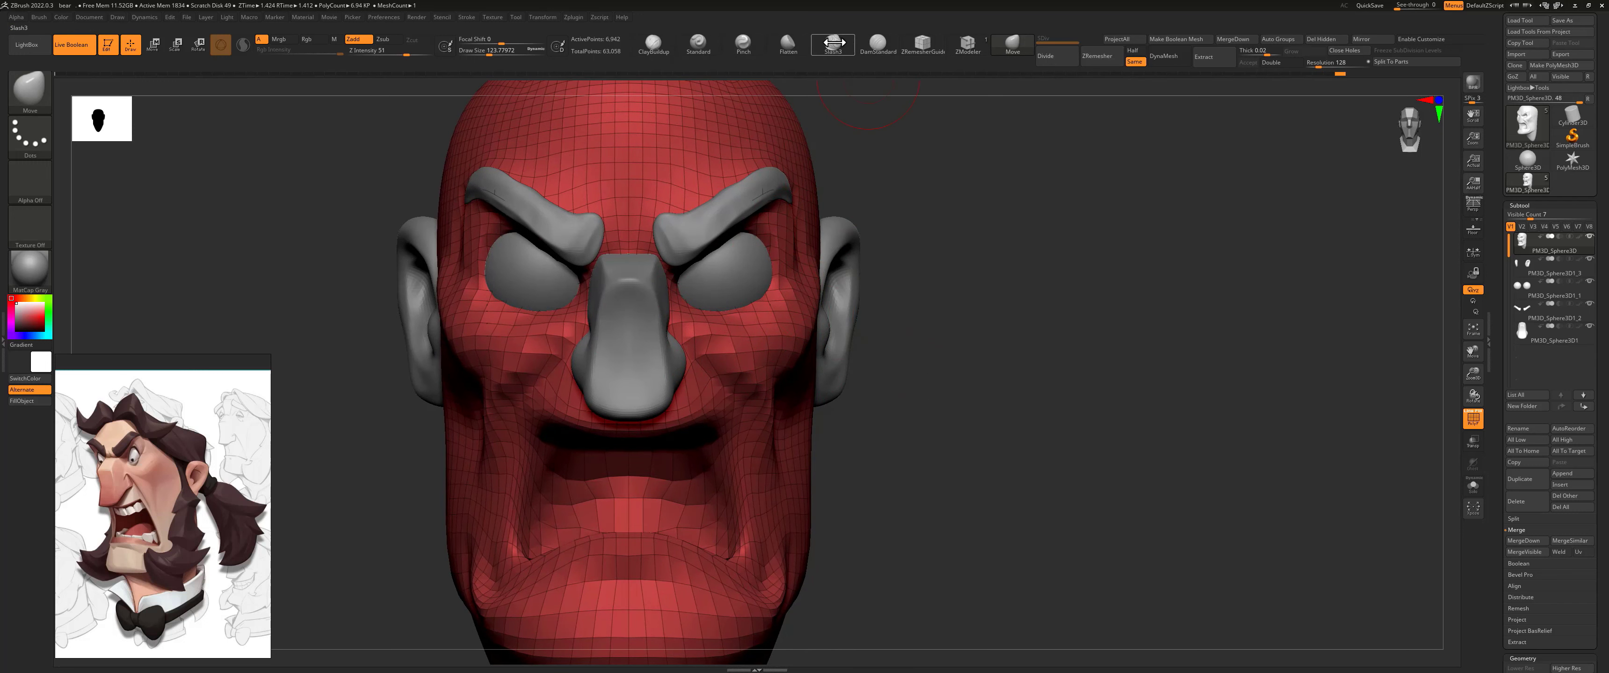
Step: Carve the crease running from the nose into the cheek with the DamStandard brush at a Z Intensity of 11
click(877, 42)
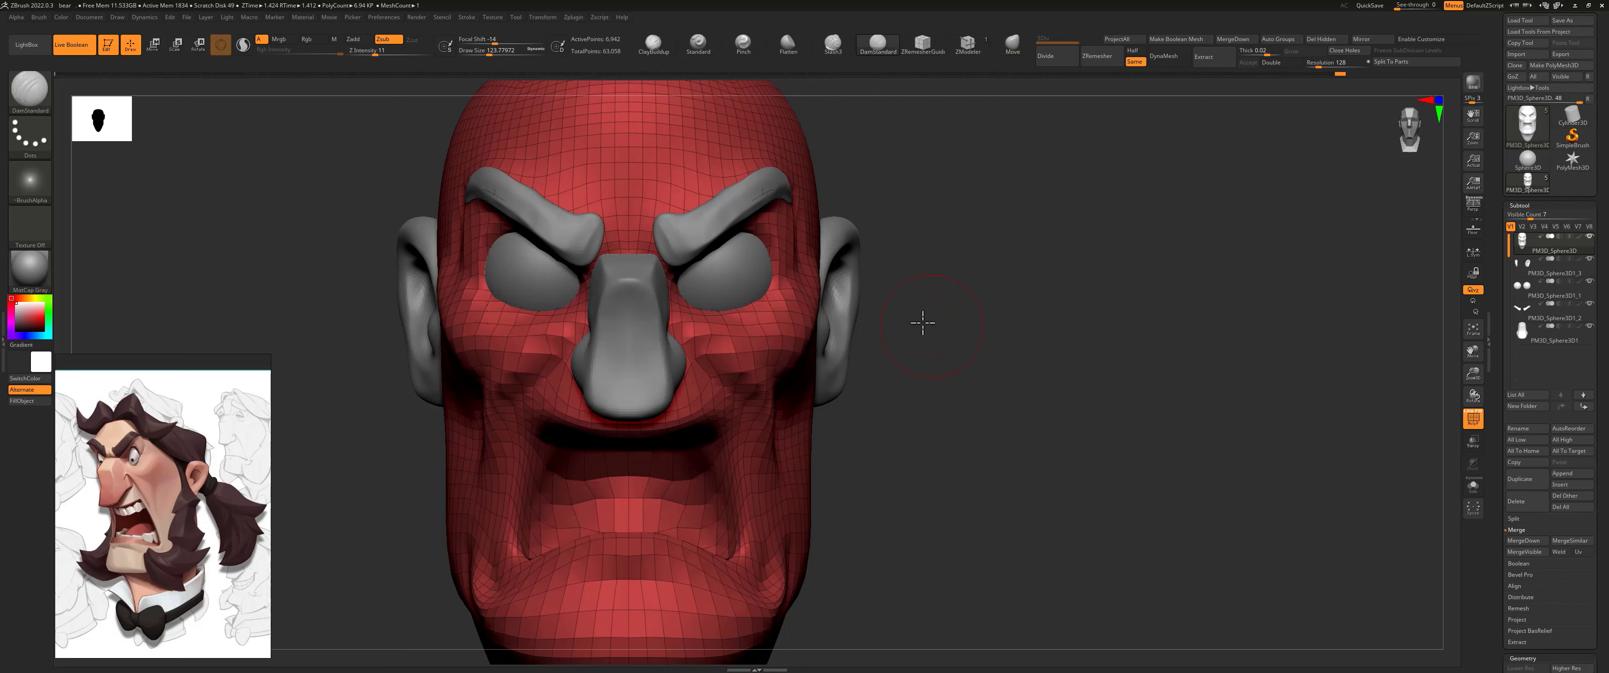
drag(922, 324, 677, 351)
key(s)
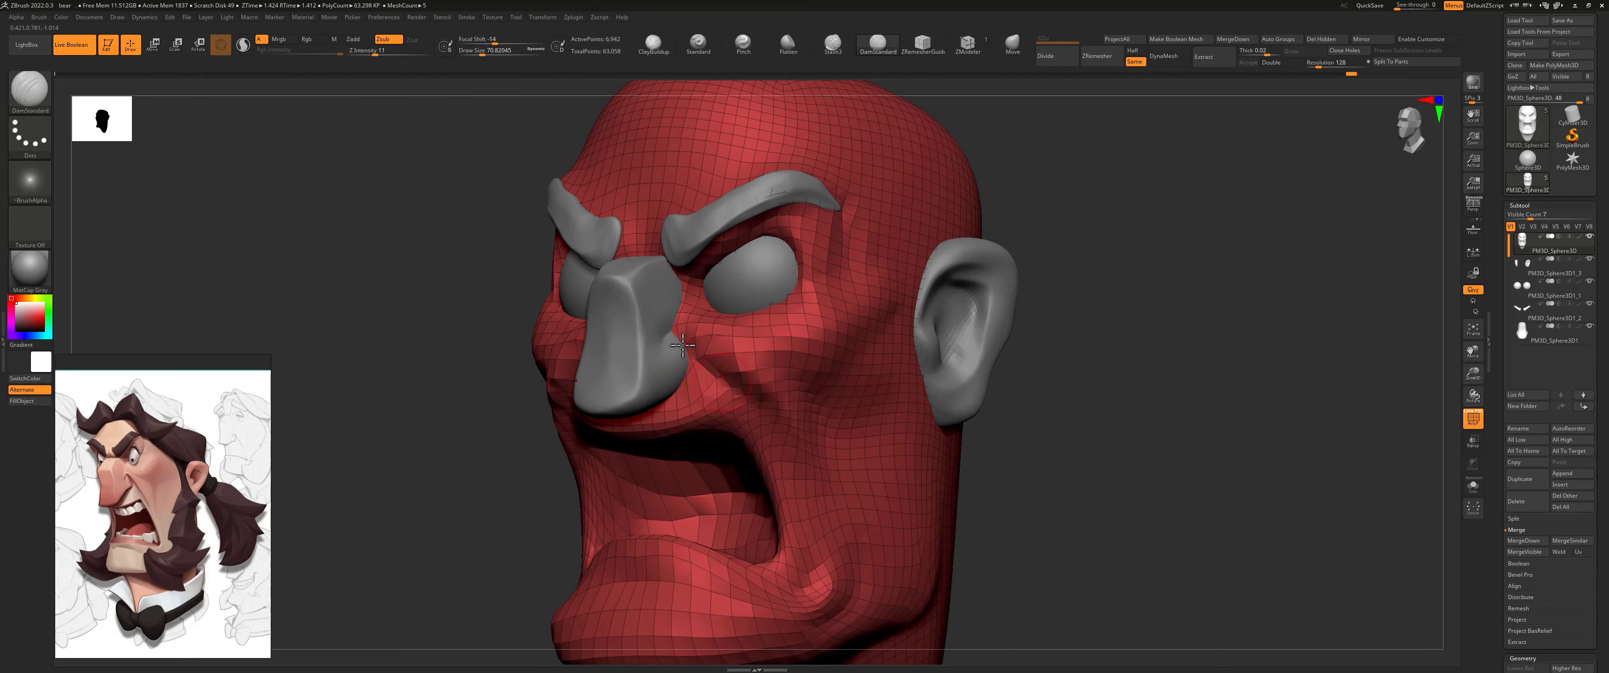
mouse_move(1061, 406)
mouse_down()
mouse_move(1038, 378)
mouse_move(968, 394)
mouse_move(948, 355)
mouse_move(973, 420)
mouse_move(977, 363)
mouse_move(806, 383)
mouse_move(820, 424)
mouse_up()
drag(1087, 412, 844, 447)
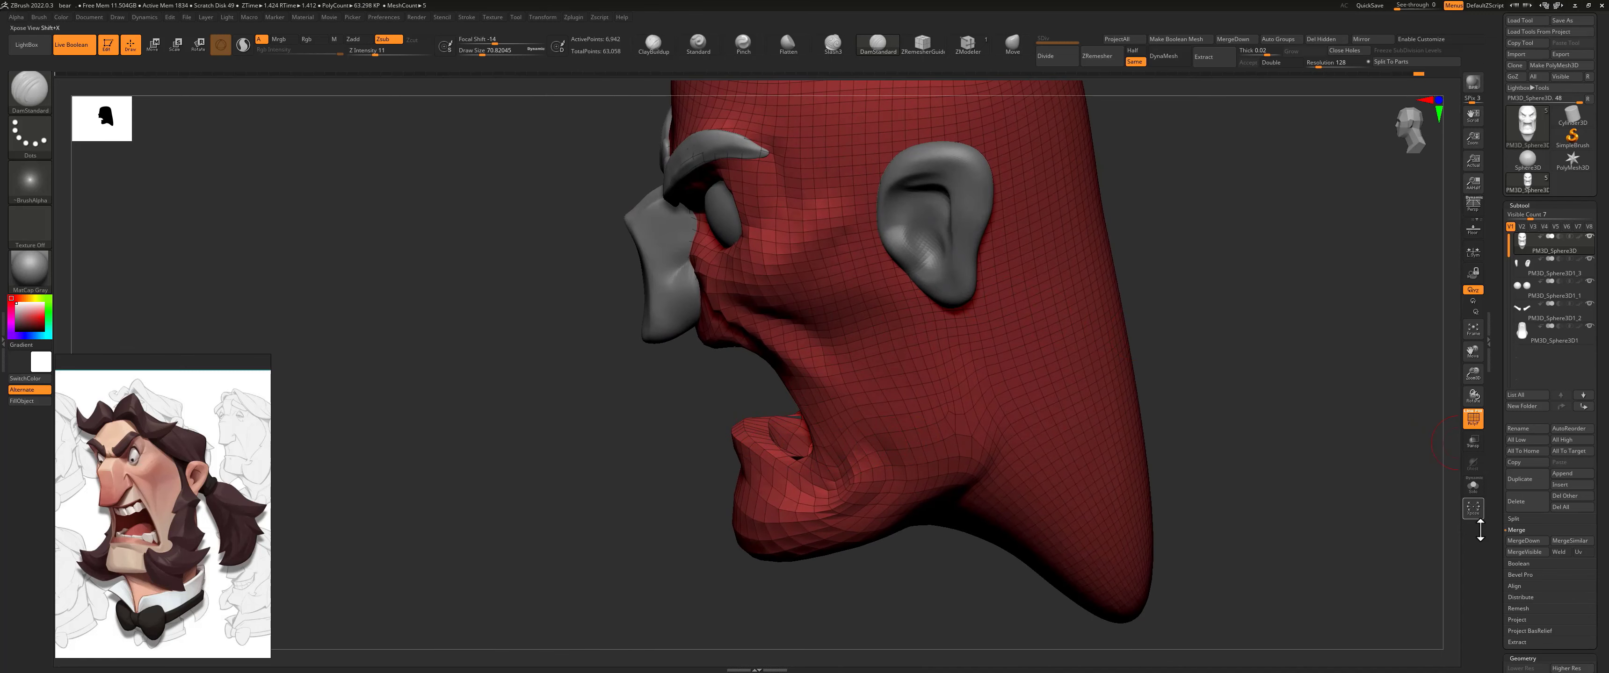
Step: Divide the head mesh to subdivision level 2
scroll(1525, 406, down, 5)
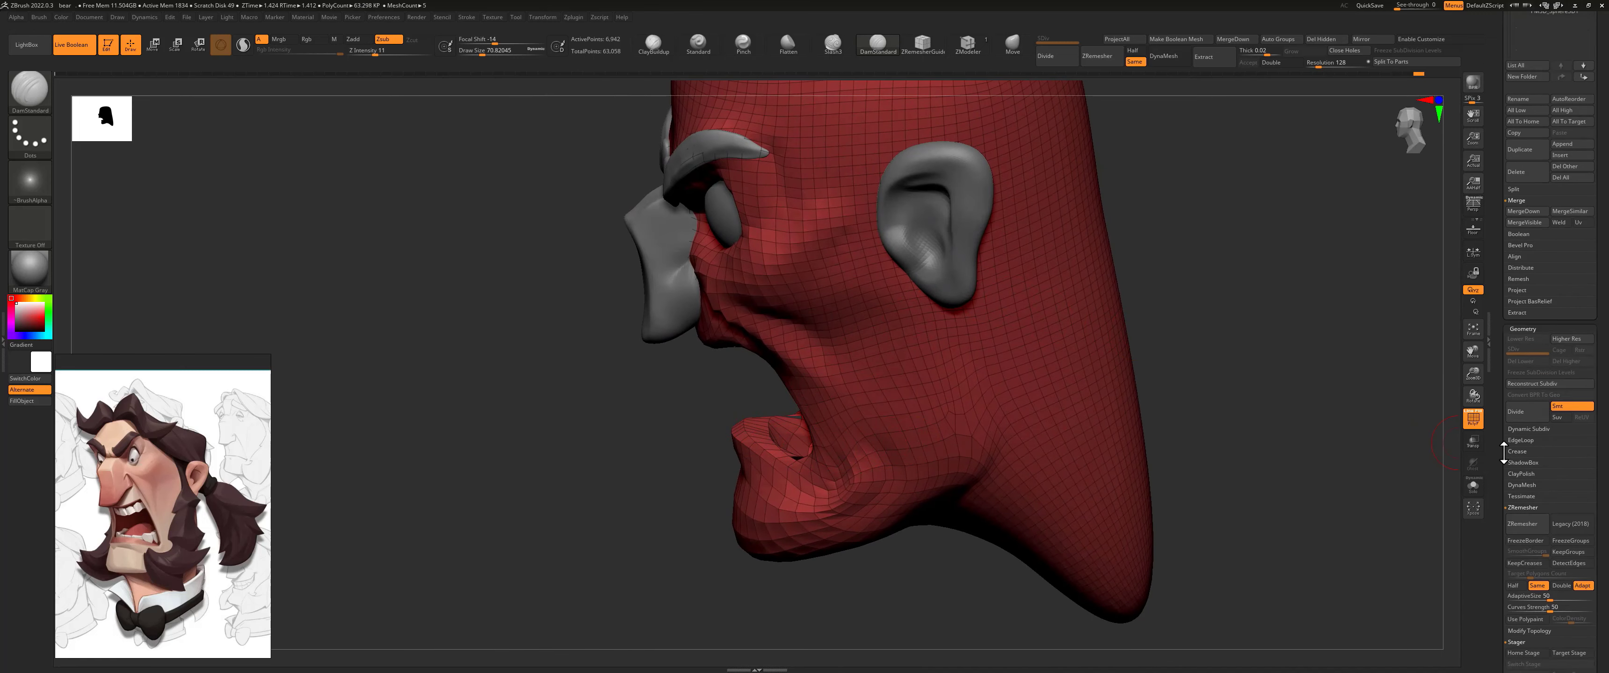
click(1524, 407)
drag(1177, 268, 1087, 157)
Step: Reshape the inside of the mouth below the upper lip with the Move brush and hide the polyframe
click(1012, 44)
drag(687, 374, 674, 340)
drag(1099, 349, 960, 306)
mouse_move(664, 358)
mouse_down()
mouse_move(647, 351)
mouse_move(656, 334)
mouse_up()
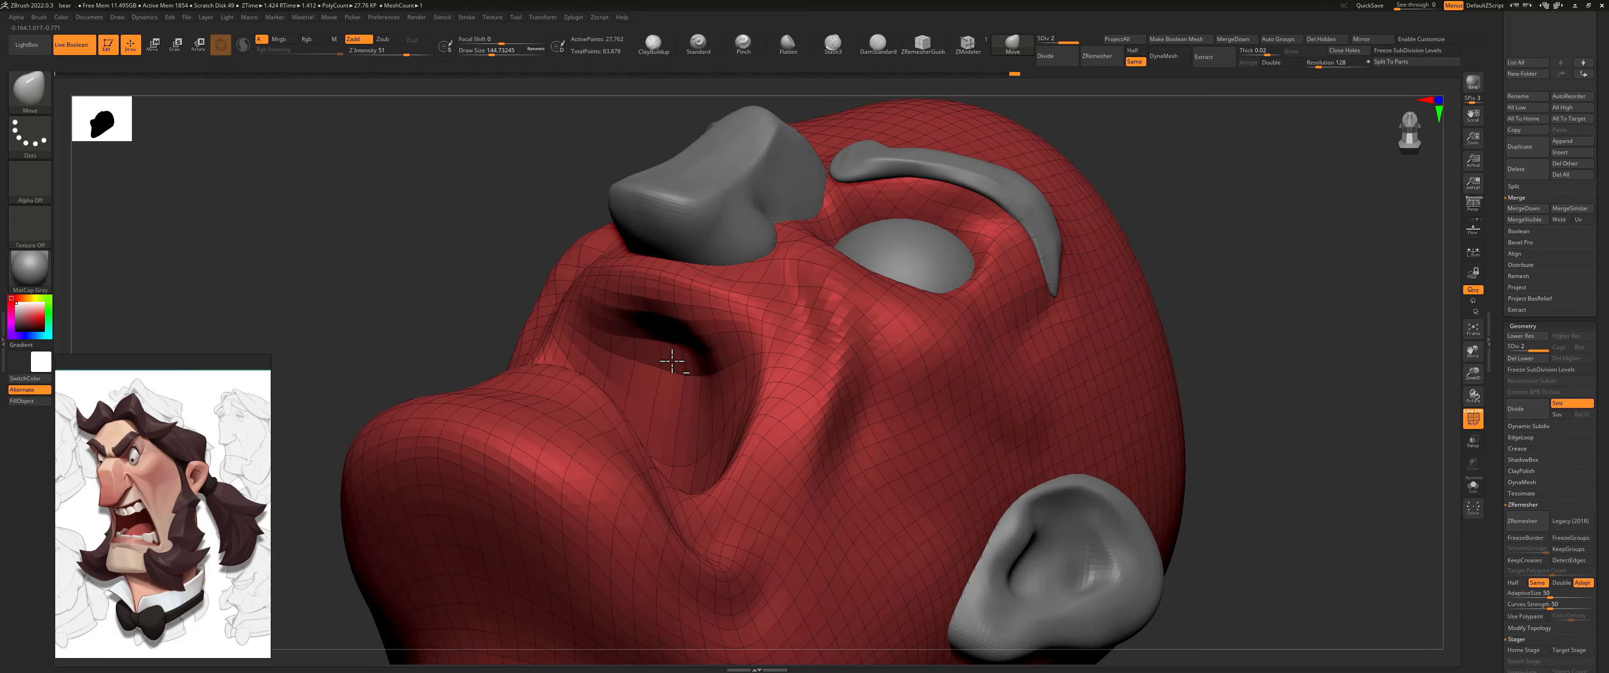
drag(700, 376, 663, 417)
drag(419, 268, 556, 335)
mouse_move(1074, 369)
alt+mouse_down()
mouse_move(914, 392)
mouse_move(869, 379)
mouse_move(923, 364)
mouse_move(927, 331)
mouse_move(977, 355)
mouse_move(941, 316)
alt+mouse_up()
key(shift+f)
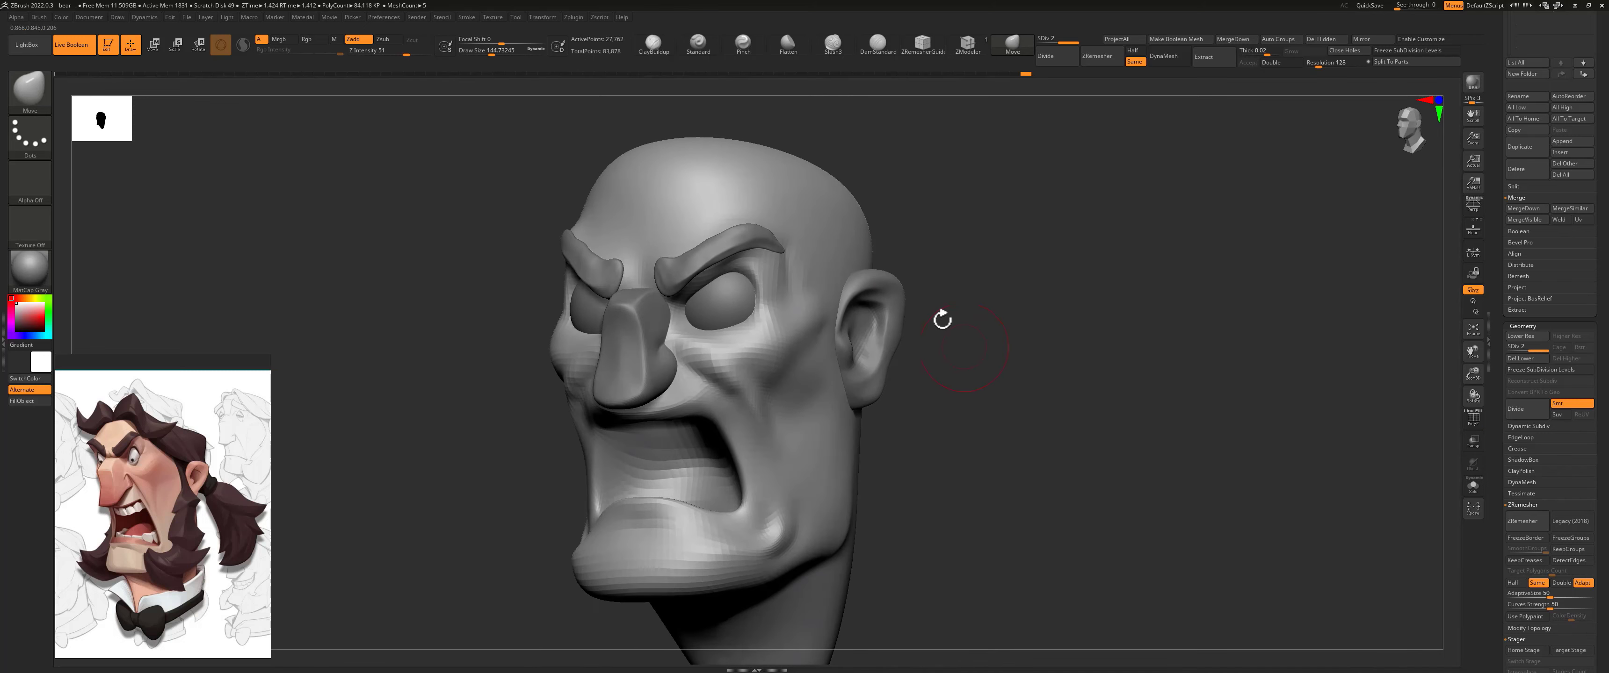
Step: Deepen the crease from beside the nostril across the cheek with the DamStandard brush at a Z Intensity of 11
click(878, 42)
key(s)
drag(688, 355, 669, 353)
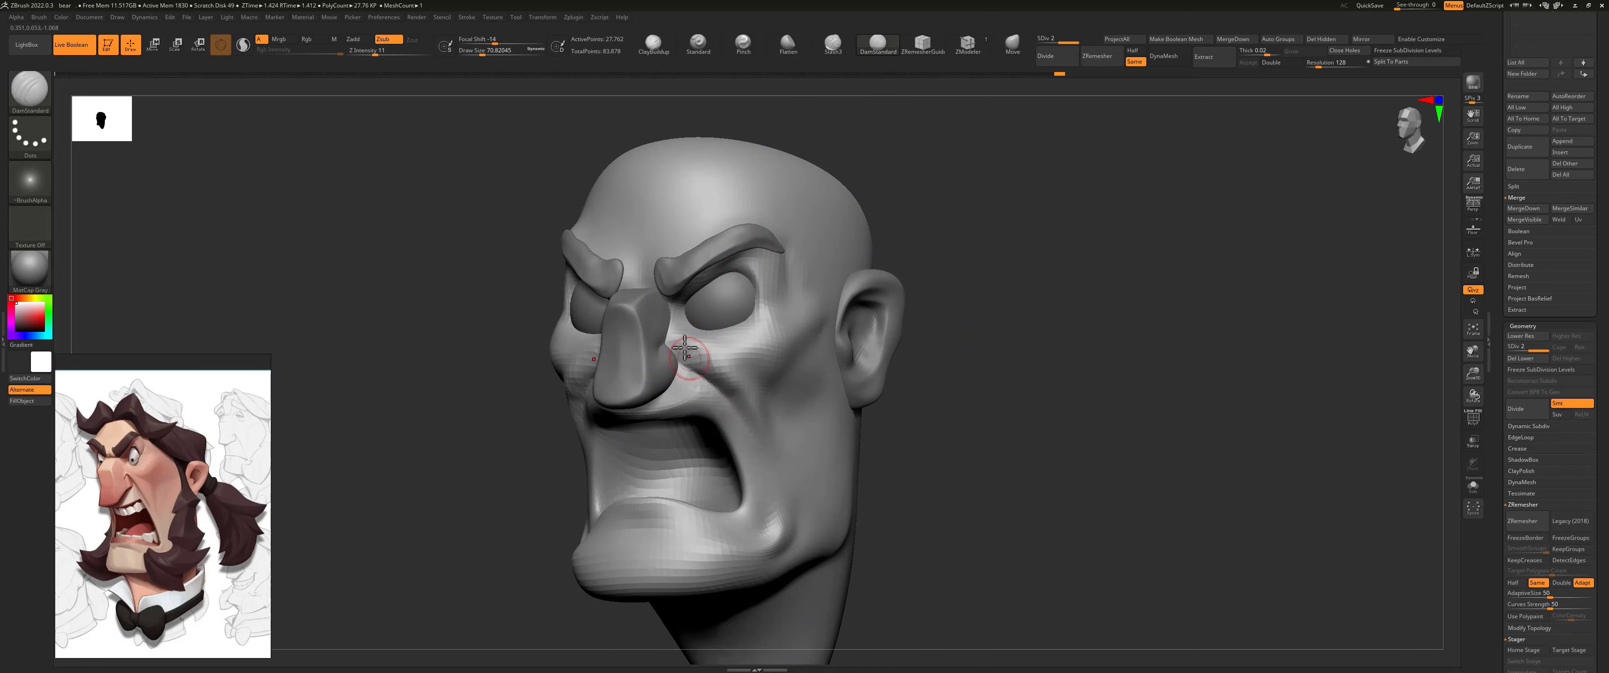
key(shift)
drag(927, 439, 887, 451)
drag(673, 344, 745, 405)
shift+drag(704, 363, 728, 383)
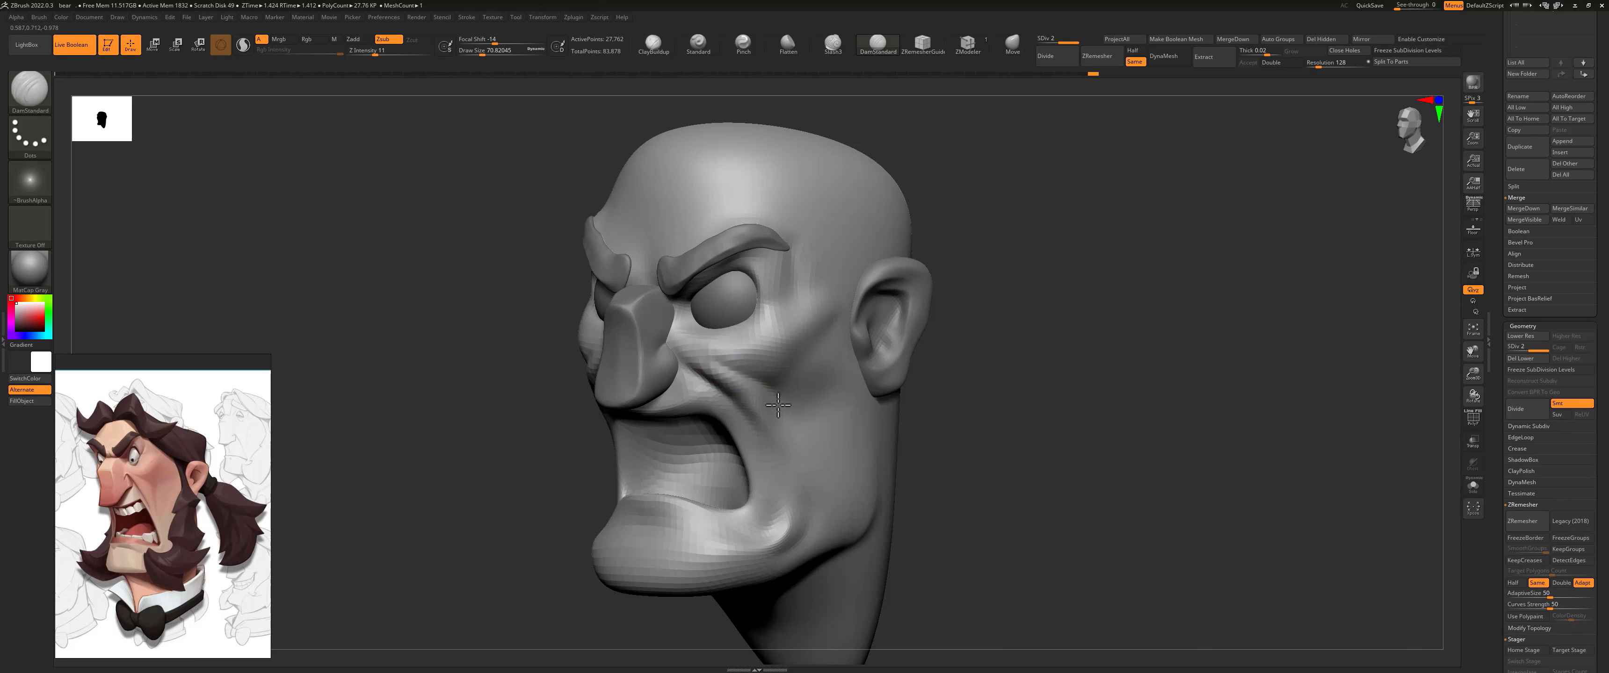
shift+drag(725, 365, 766, 409)
Step: Carve a fold down the cheek behind the mouth corner with the DamStandard brush
right_drag(1024, 432, 799, 406)
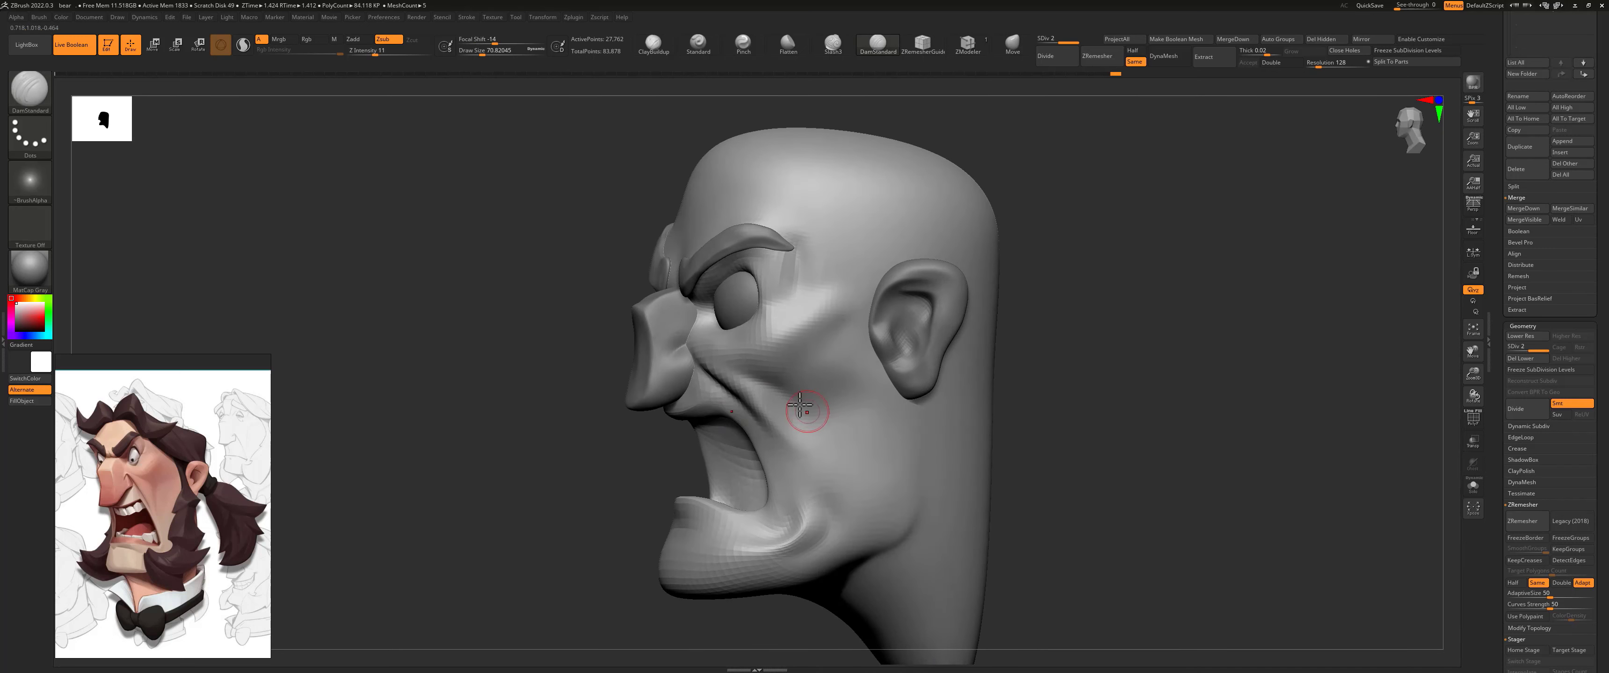
shift+drag(814, 472, 810, 516)
shift+drag(795, 447, 806, 500)
right_drag(806, 431, 974, 399)
ctrl+right_drag(903, 375, 893, 275)
alt+right_drag(893, 275, 855, 301)
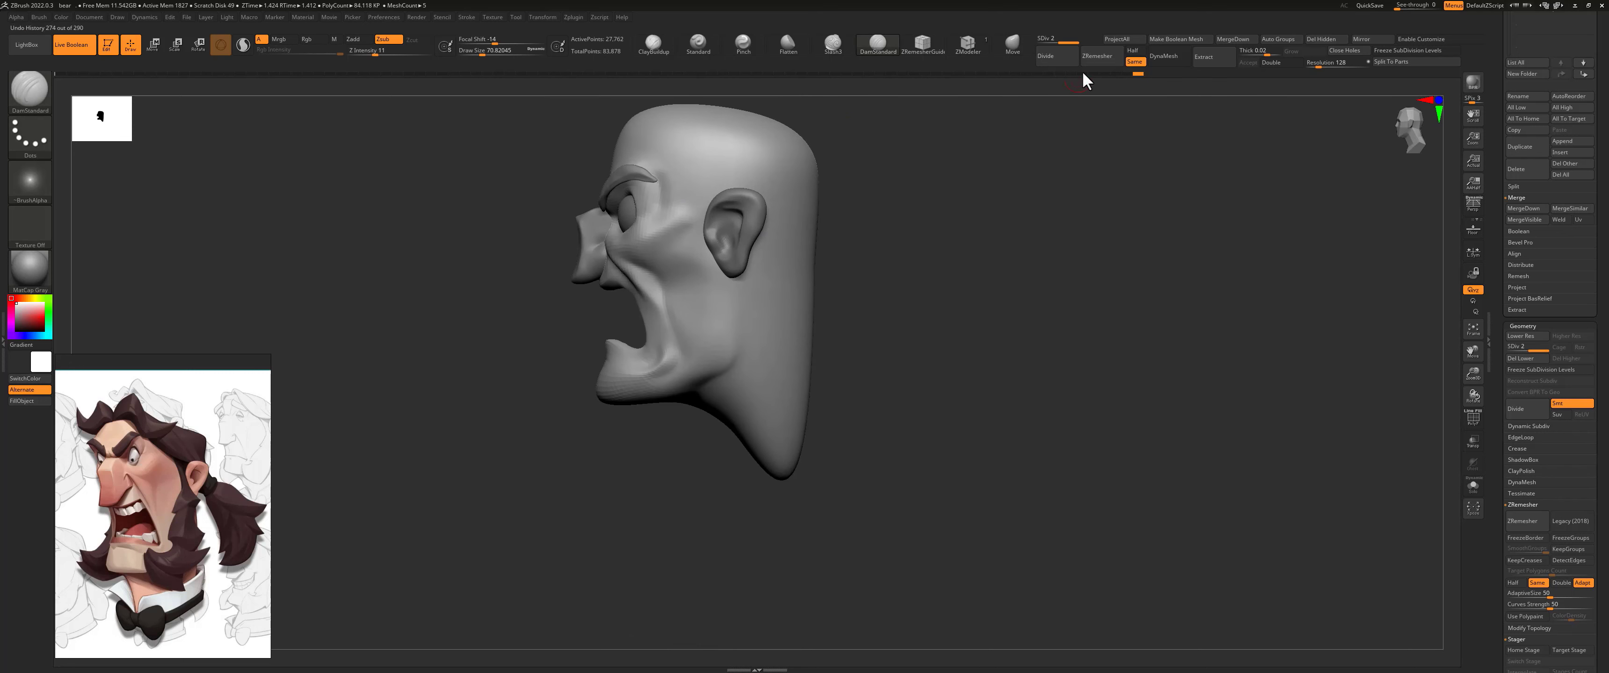
Step: Drop the head to subdivision level 1 and pull the back of the neck outward with a large Move brush
click(1012, 42)
key(shift+d)
key(s)
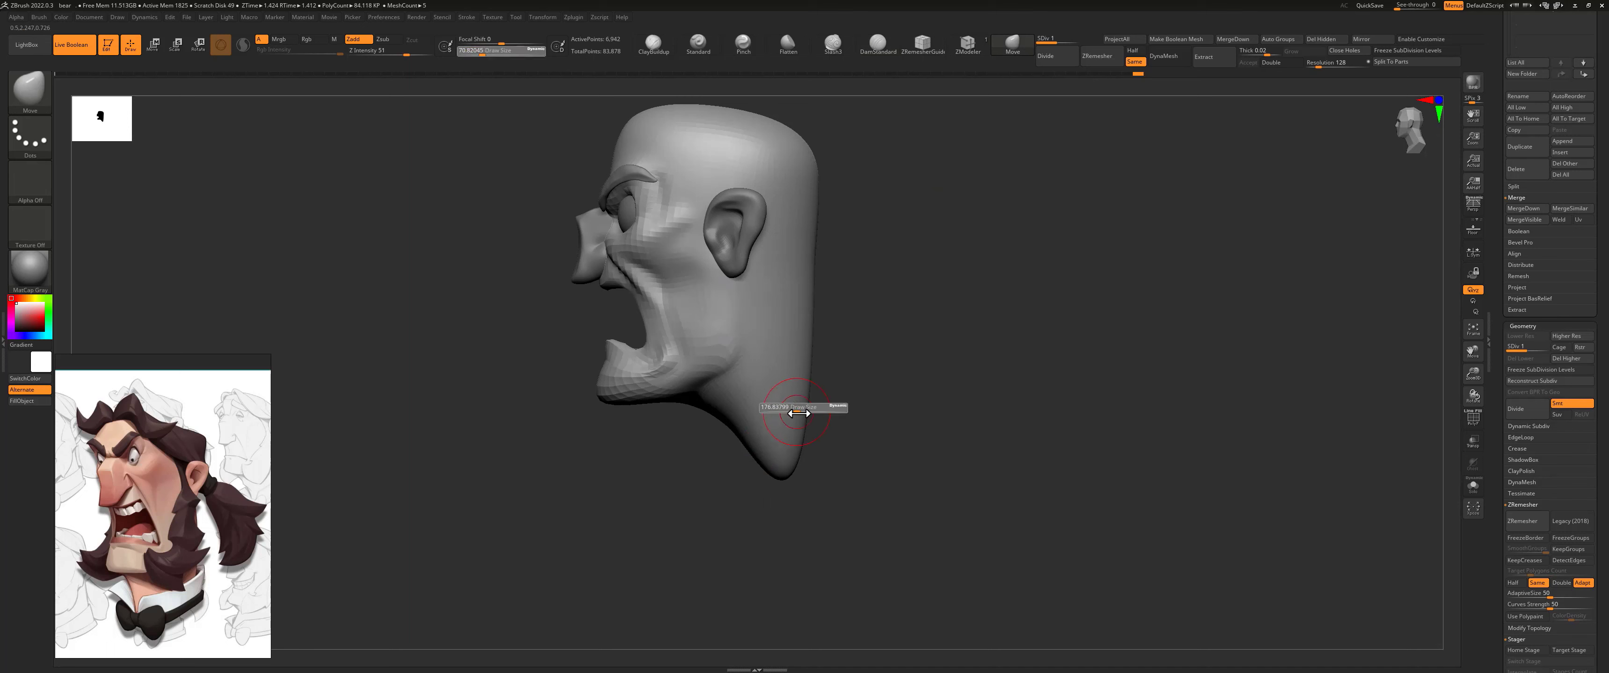
drag(810, 409, 841, 415)
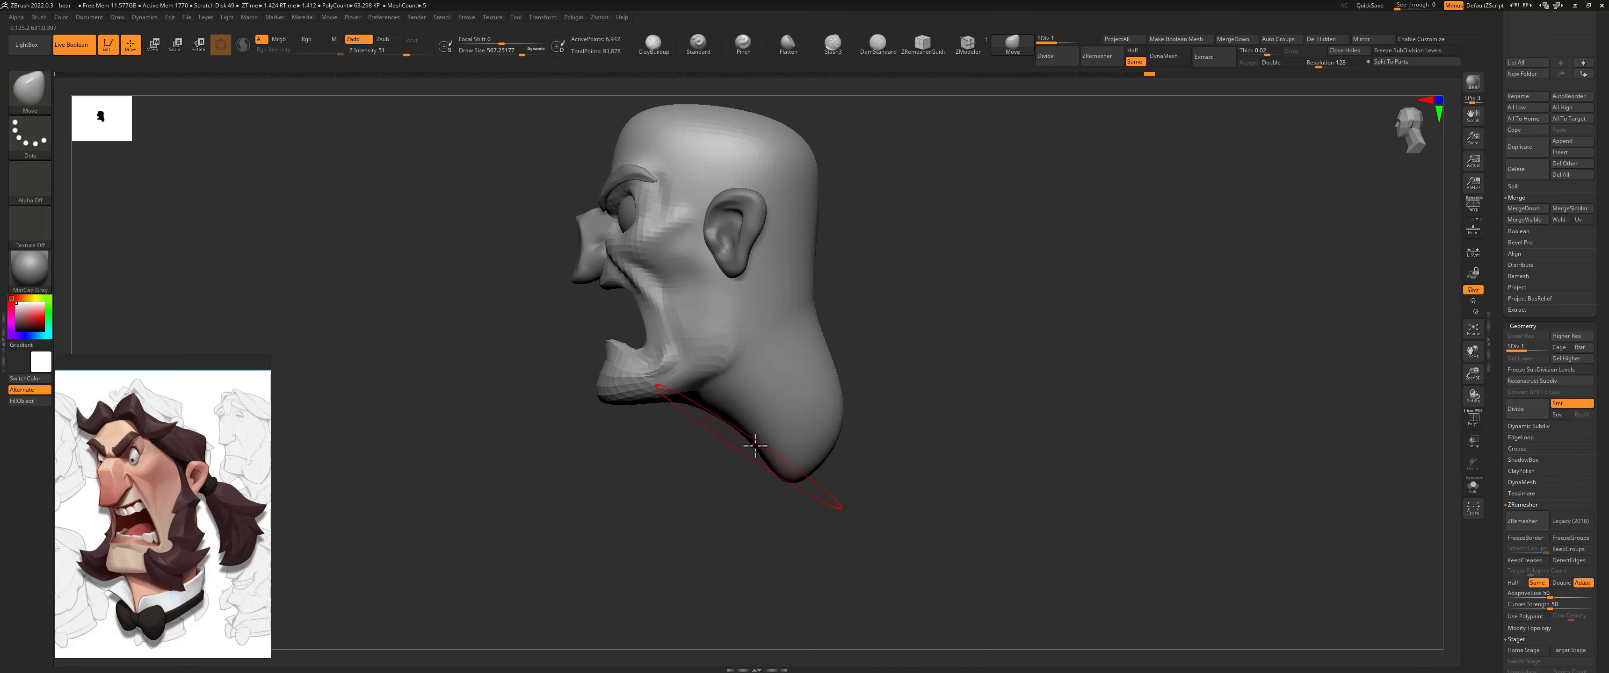
Step: Lasso-mask the jaw and head above the neck, and draw the neck down into a longer, thicker column
key(ctrl)
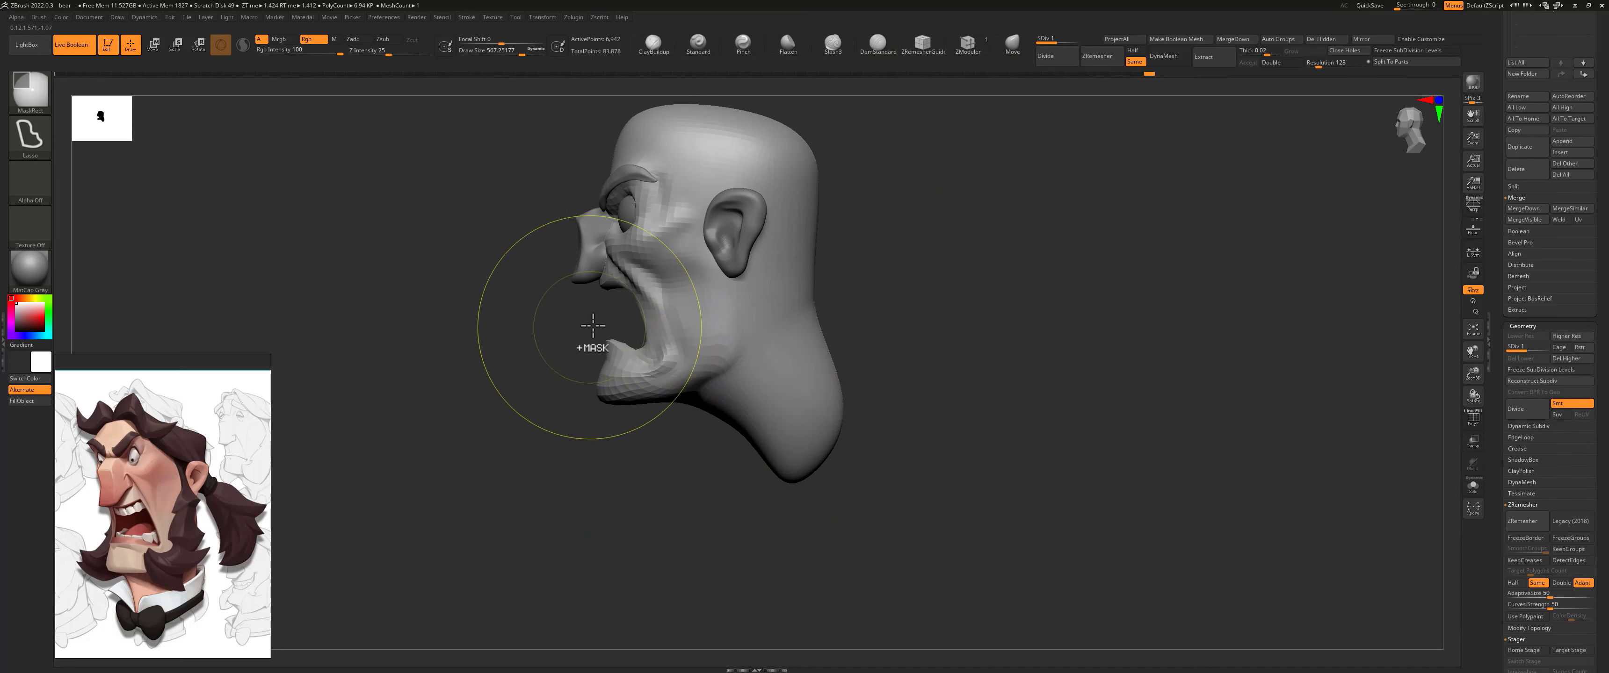
ctrl+drag(674, 410, 830, 307)
shift+drag(974, 399, 1149, 400)
mouse_move(765, 431)
shift+mouse_down()
mouse_move(777, 455)
mouse_move(790, 431)
mouse_move(743, 434)
shift+mouse_up()
mouse_move(813, 463)
shift+mouse_down()
mouse_move(874, 428)
mouse_move(843, 442)
shift+mouse_up()
drag(940, 386, 871, 406)
drag(885, 530, 856, 528)
Step: Refine the neck's width and back profile with the Move brush and smooth its sides below the jaw
key(s)
shift+drag(793, 465, 863, 469)
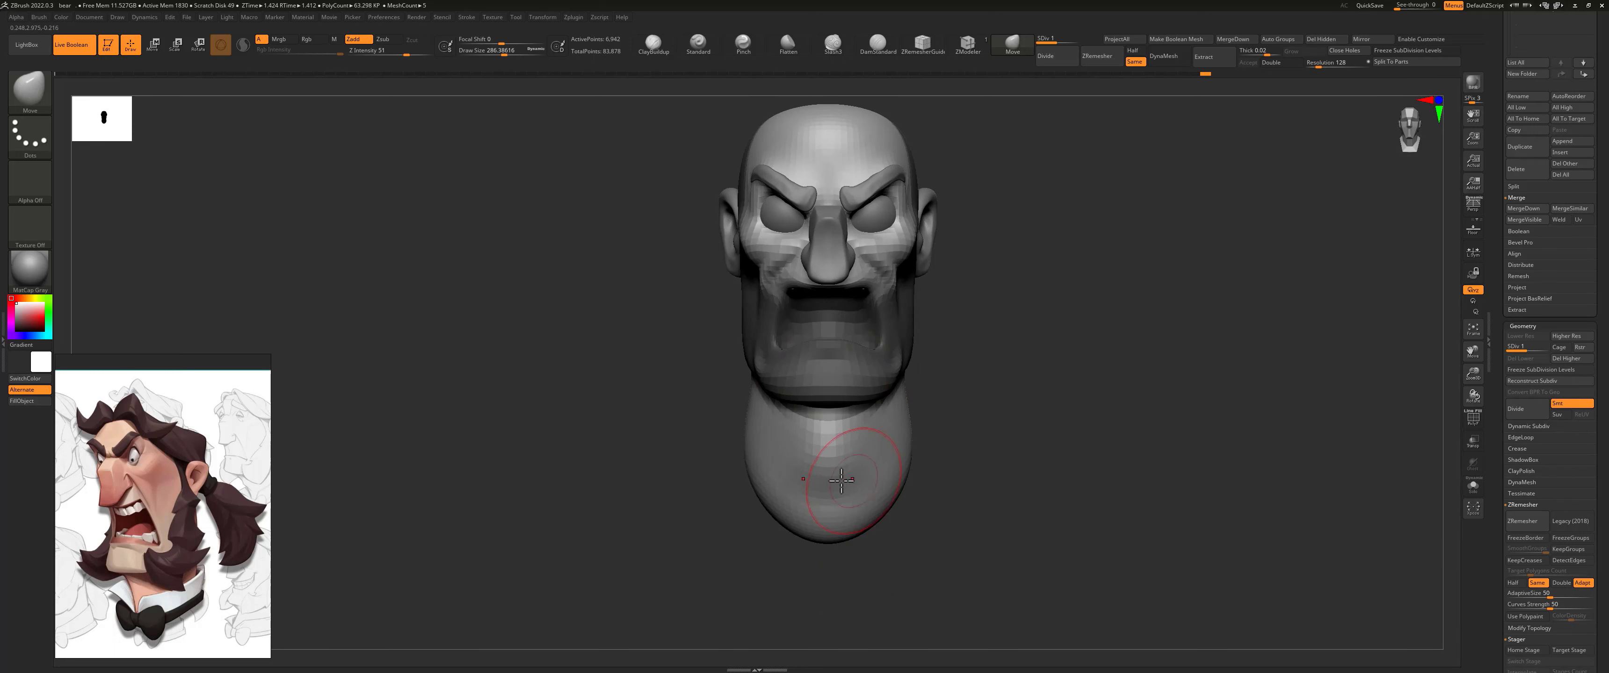
mouse_move(959, 410)
mouse_down()
mouse_move(924, 409)
mouse_move(918, 390)
mouse_up()
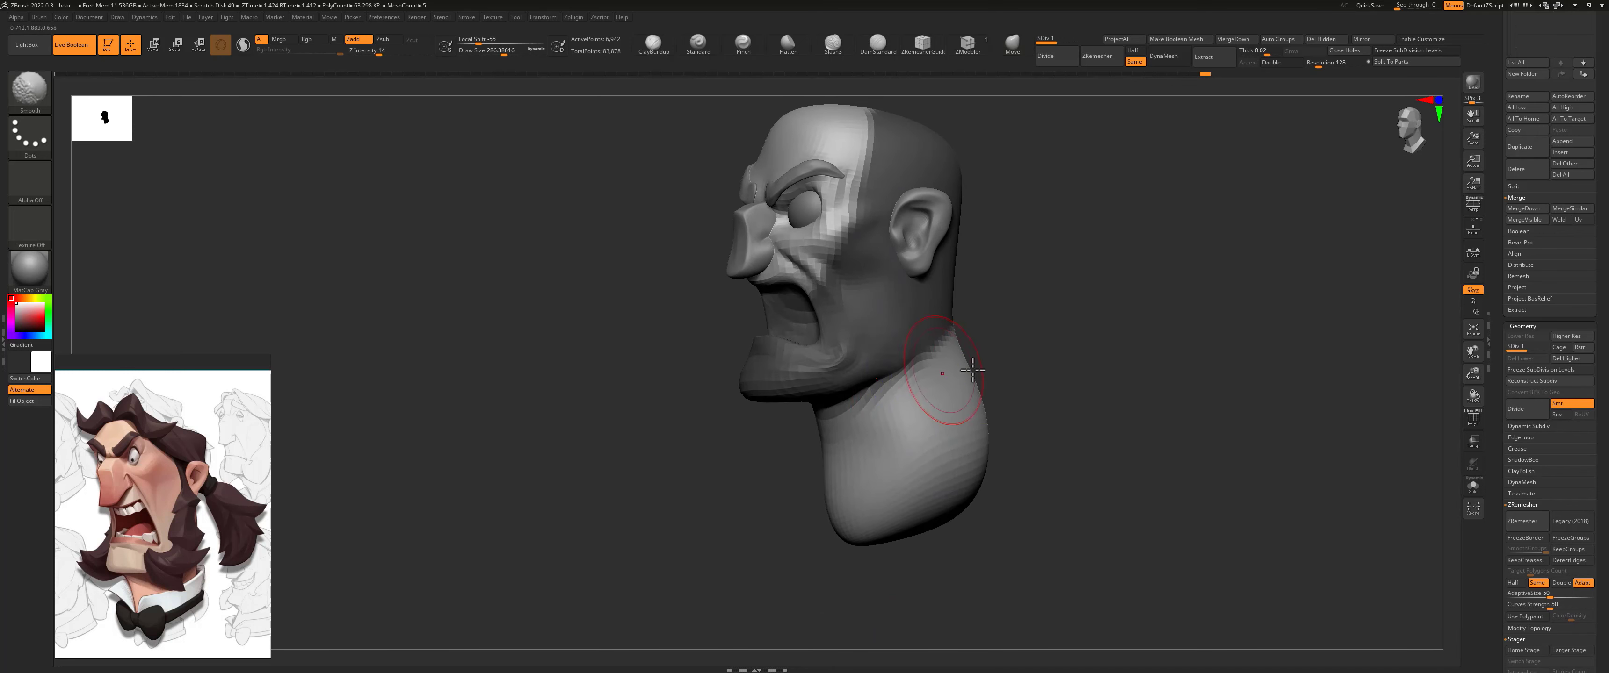
ctrl+drag(1035, 307, 1045, 328)
drag(845, 447, 833, 440)
mouse_move(999, 335)
mouse_down()
mouse_move(906, 349)
mouse_move(1038, 308)
mouse_up()
key(s)
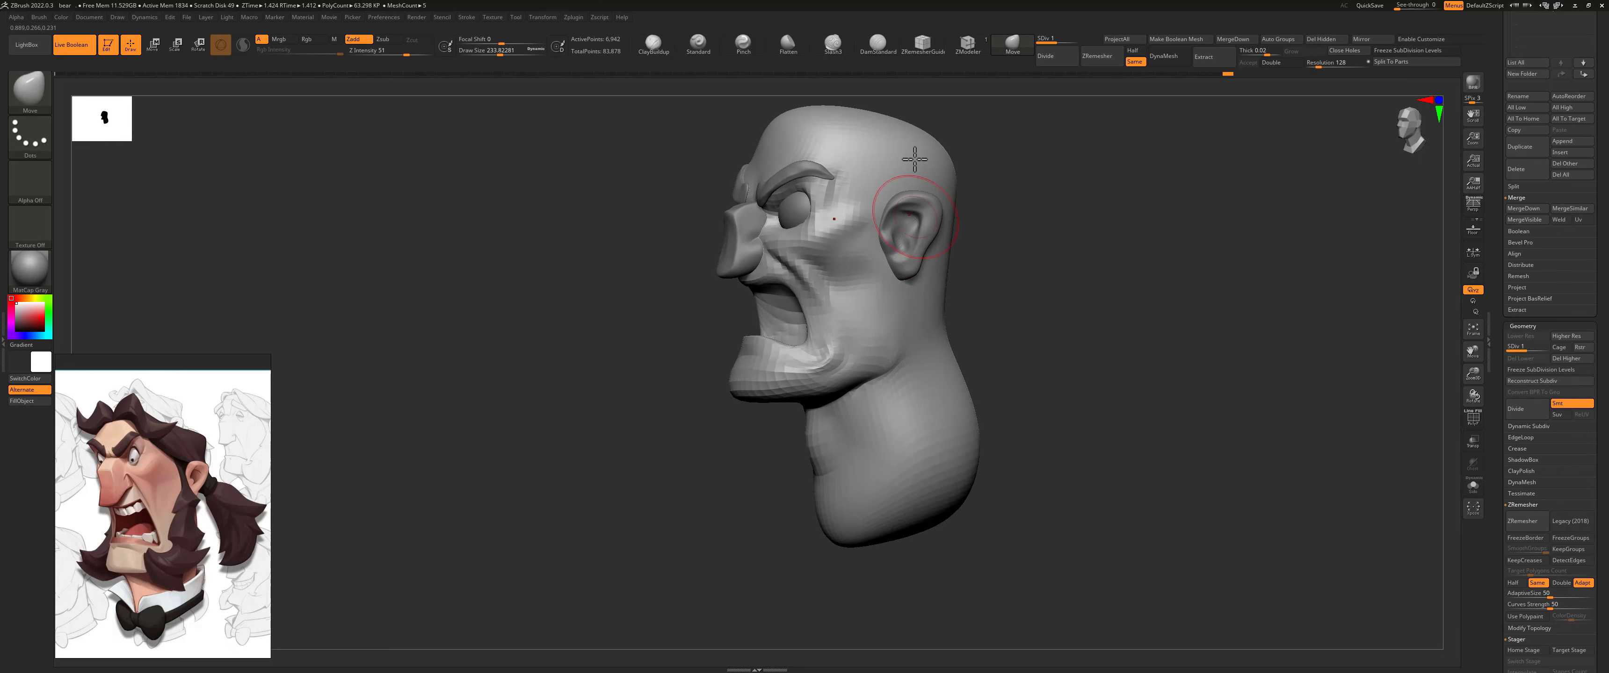
Step: Carve the crease where the jaw meets the neck with the DamStandard brush and smooth the side of the neck
click(877, 42)
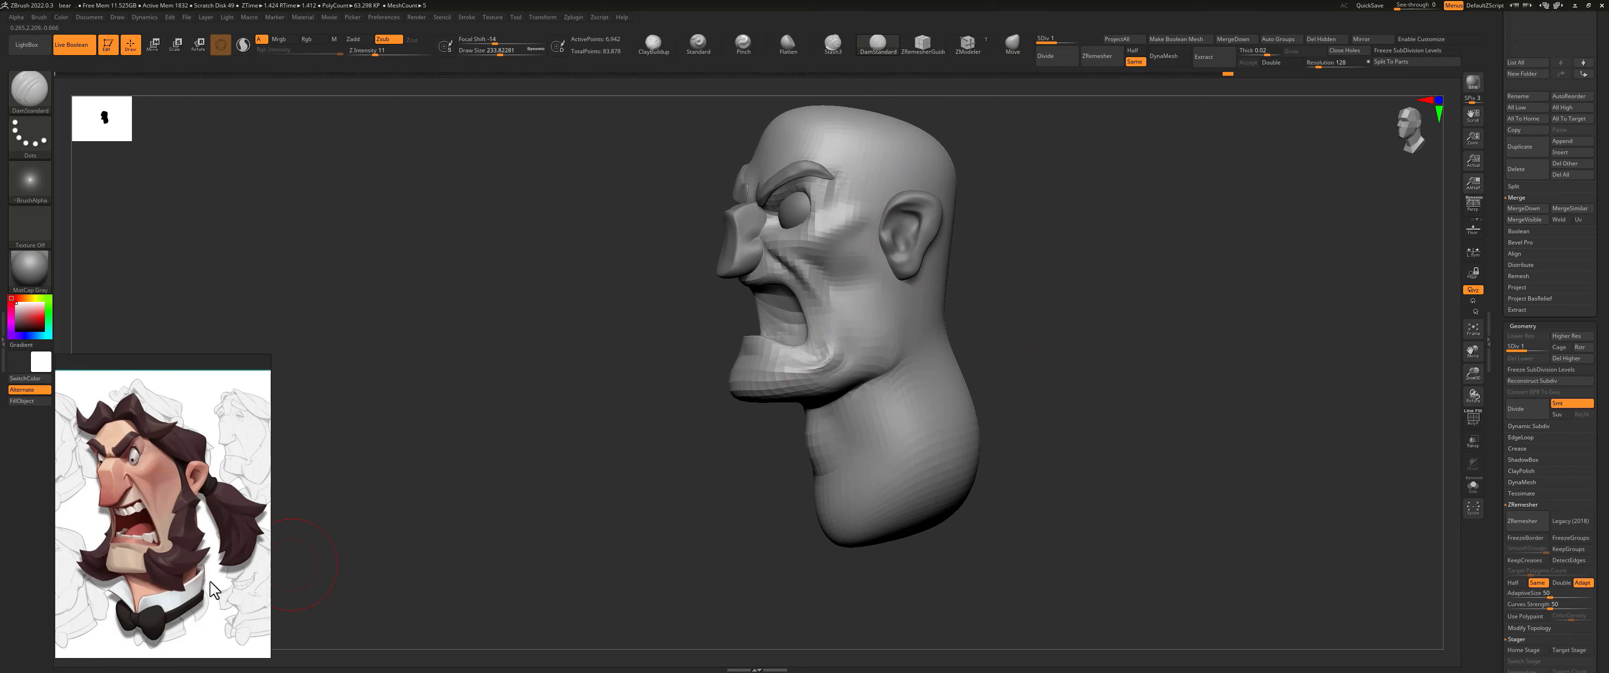
drag(1010, 350, 964, 322)
drag(934, 281, 956, 266)
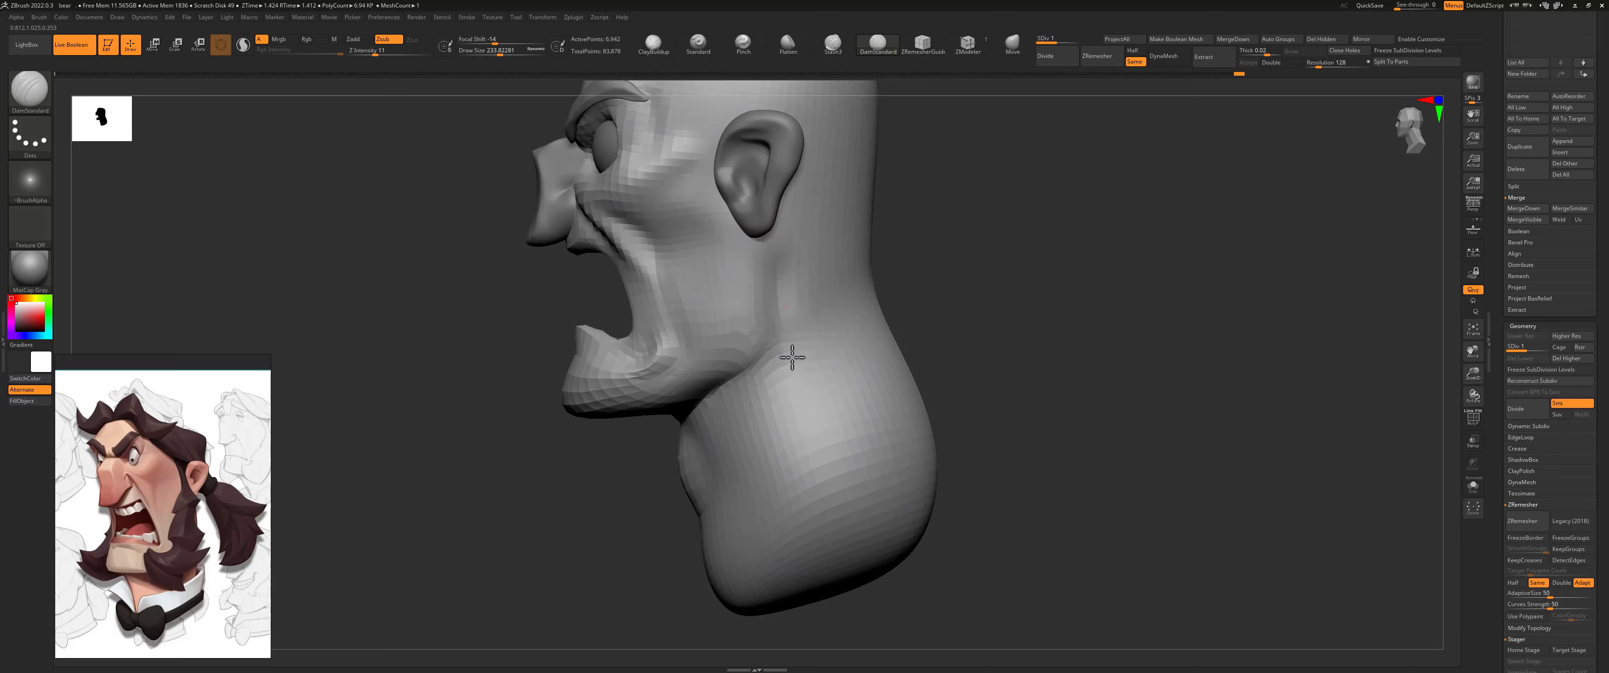
drag(791, 357, 788, 370)
drag(717, 400, 787, 366)
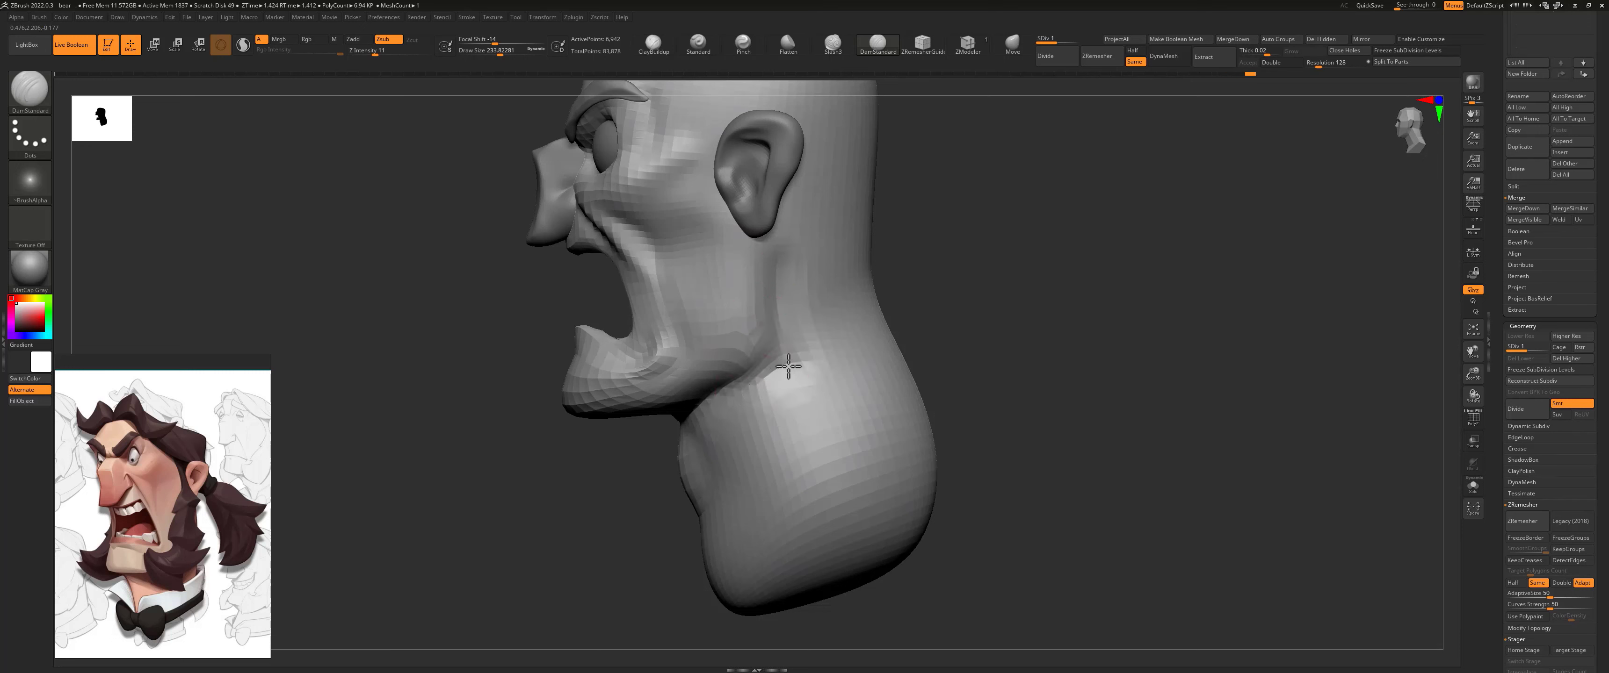
mouse_move(735, 401)
mouse_down()
mouse_move(797, 357)
mouse_move(799, 326)
mouse_move(808, 383)
mouse_up()
shift+drag(779, 444, 773, 501)
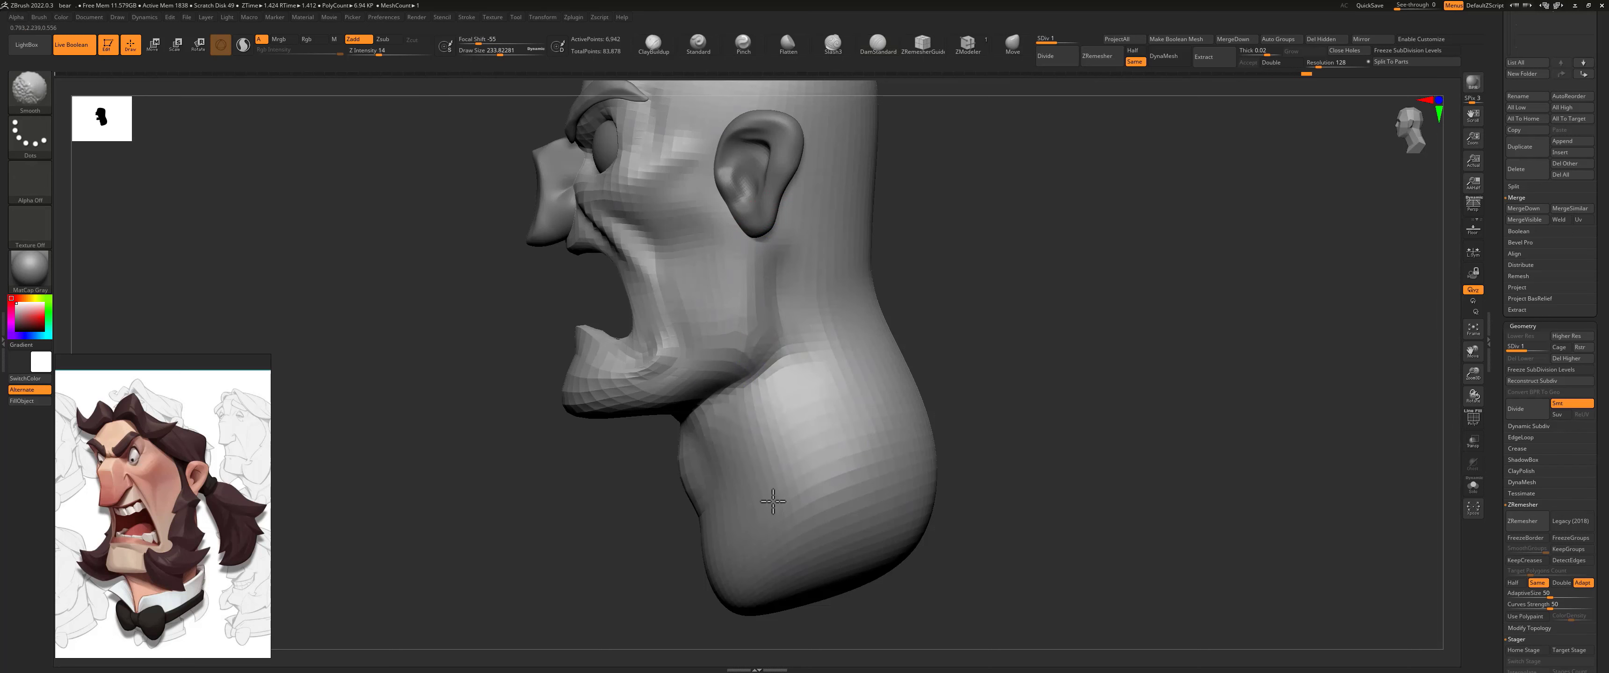
mouse_move(969, 277)
shift+mouse_down()
mouse_move(991, 287)
mouse_move(892, 297)
shift+mouse_up()
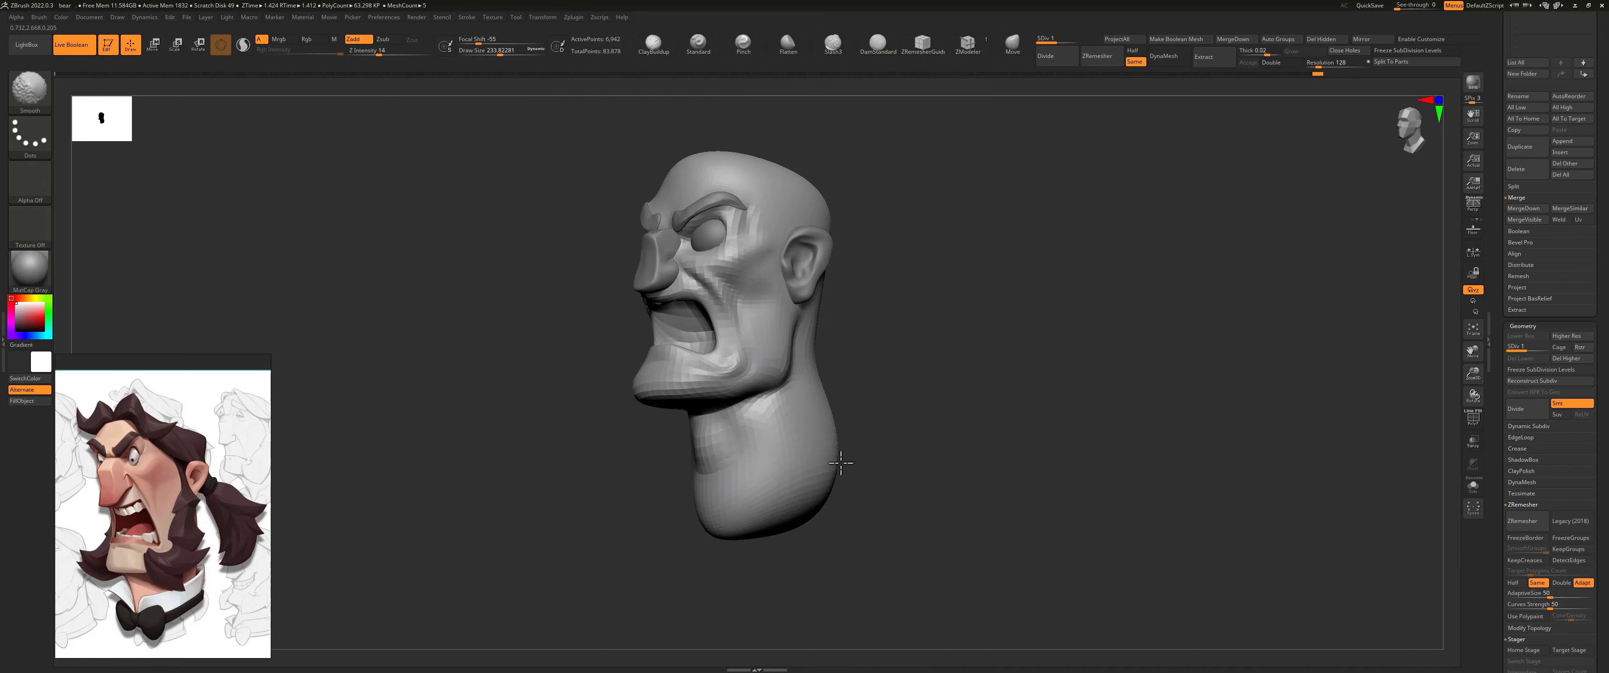
shift+drag(896, 377, 924, 368)
alt+drag(887, 303, 924, 338)
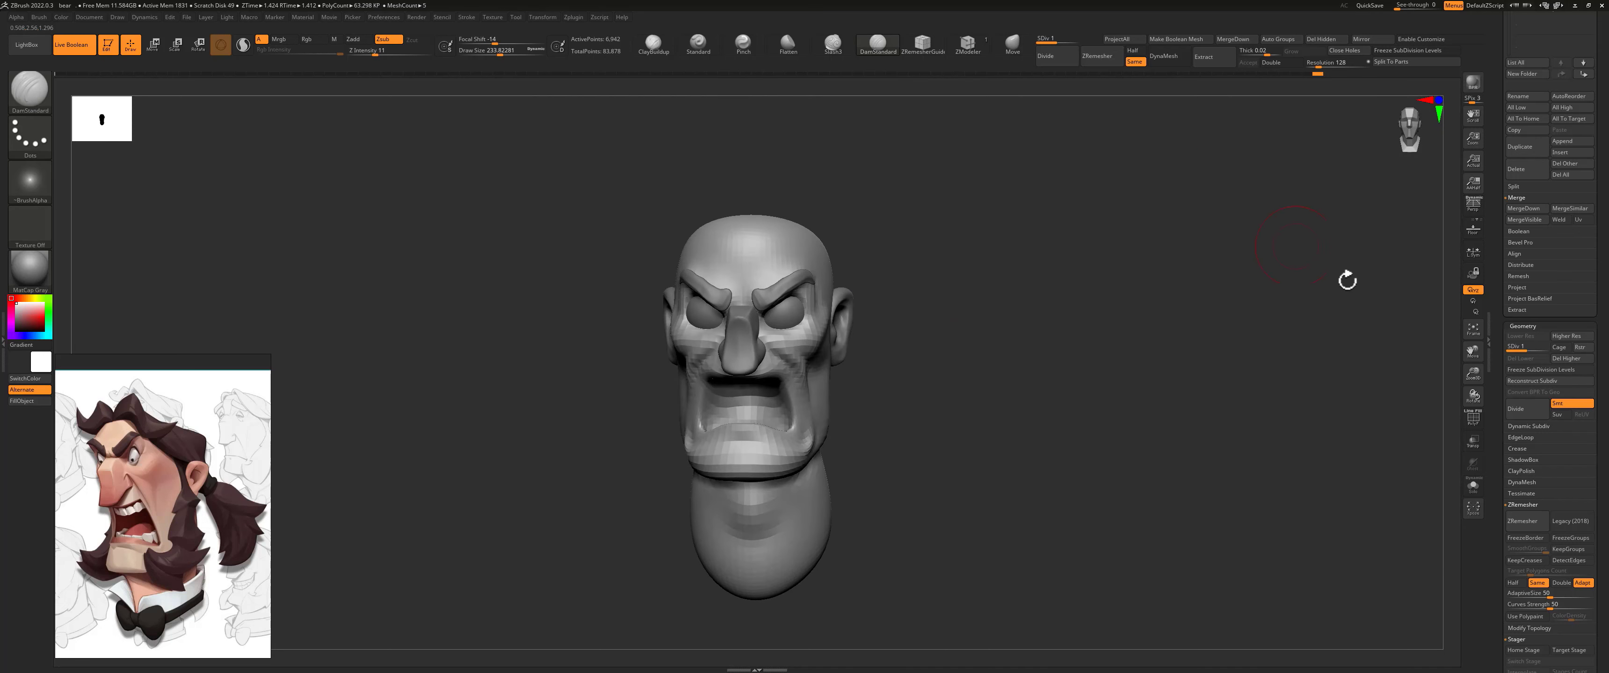
Step: Insert a sphere as a new subtool and raise it over the top of the skull
drag(1507, 166, 1557, 494)
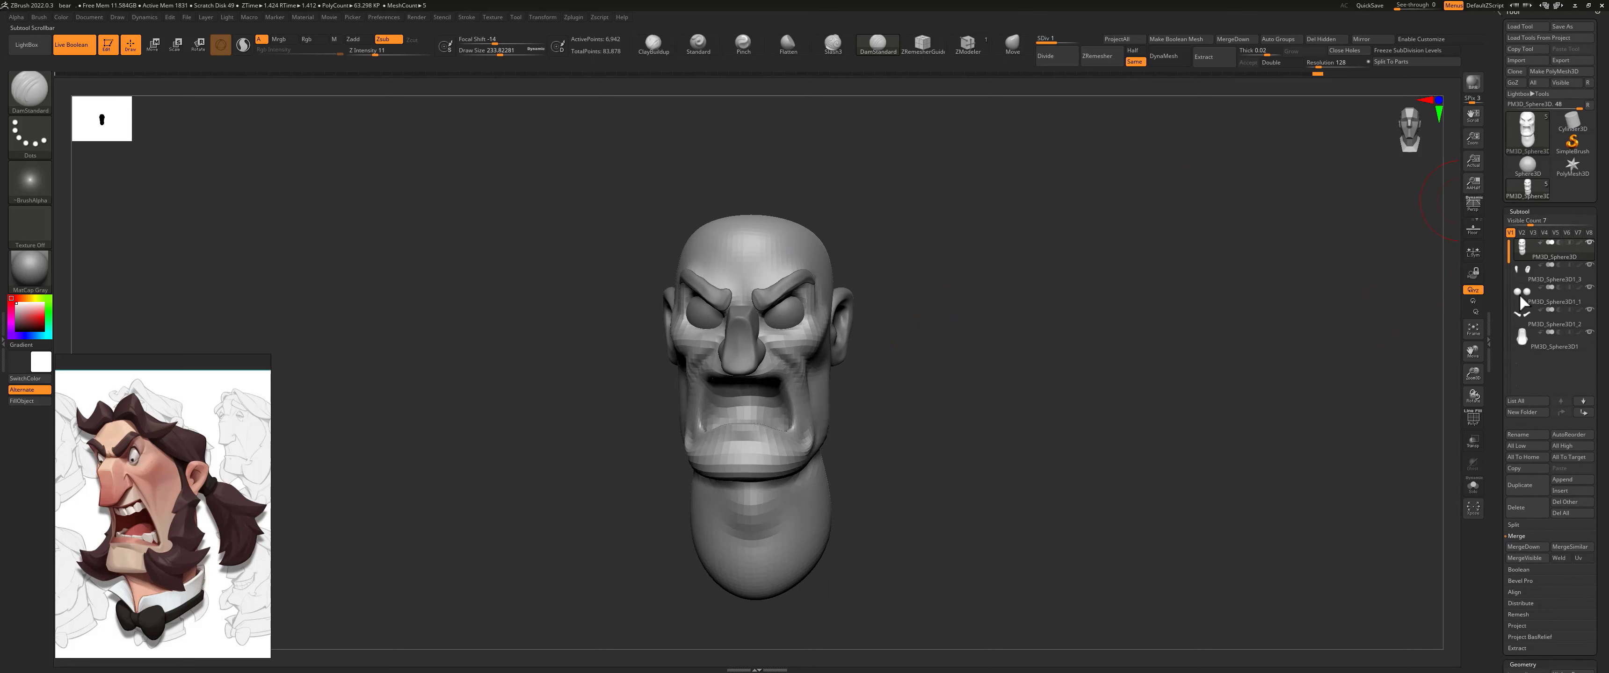
click(1559, 491)
click(1383, 435)
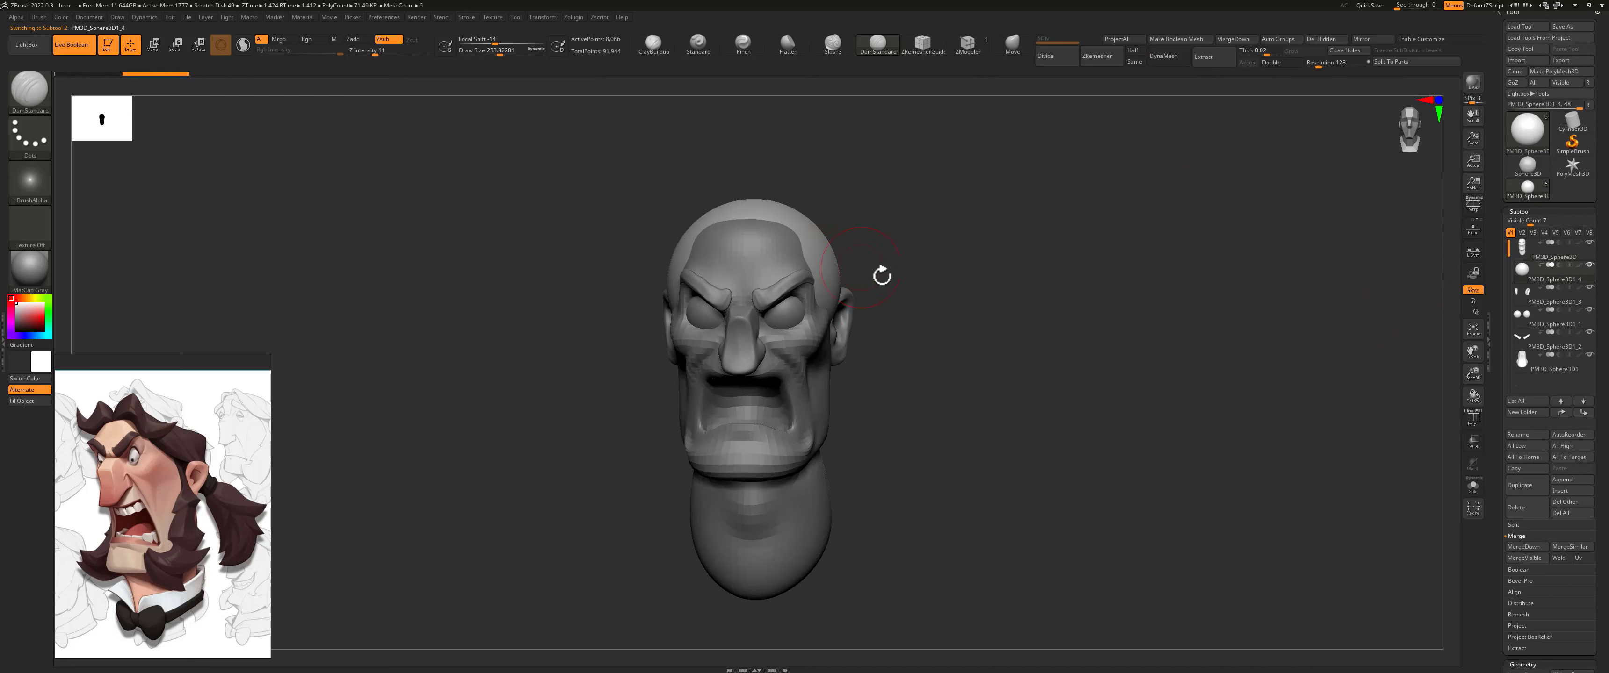
mouse_move(884, 273)
mouse_down()
mouse_move(847, 270)
mouse_move(811, 299)
mouse_up()
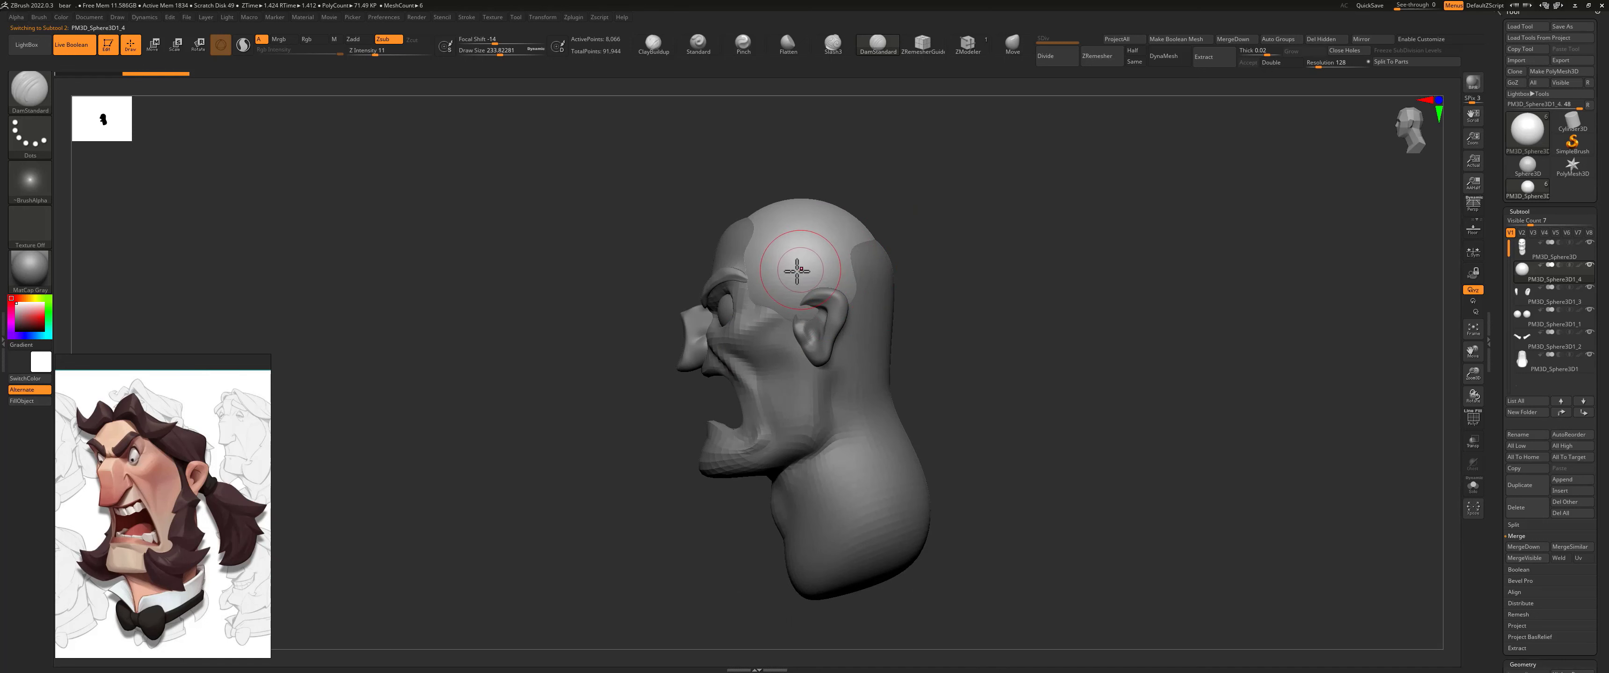
key(w)
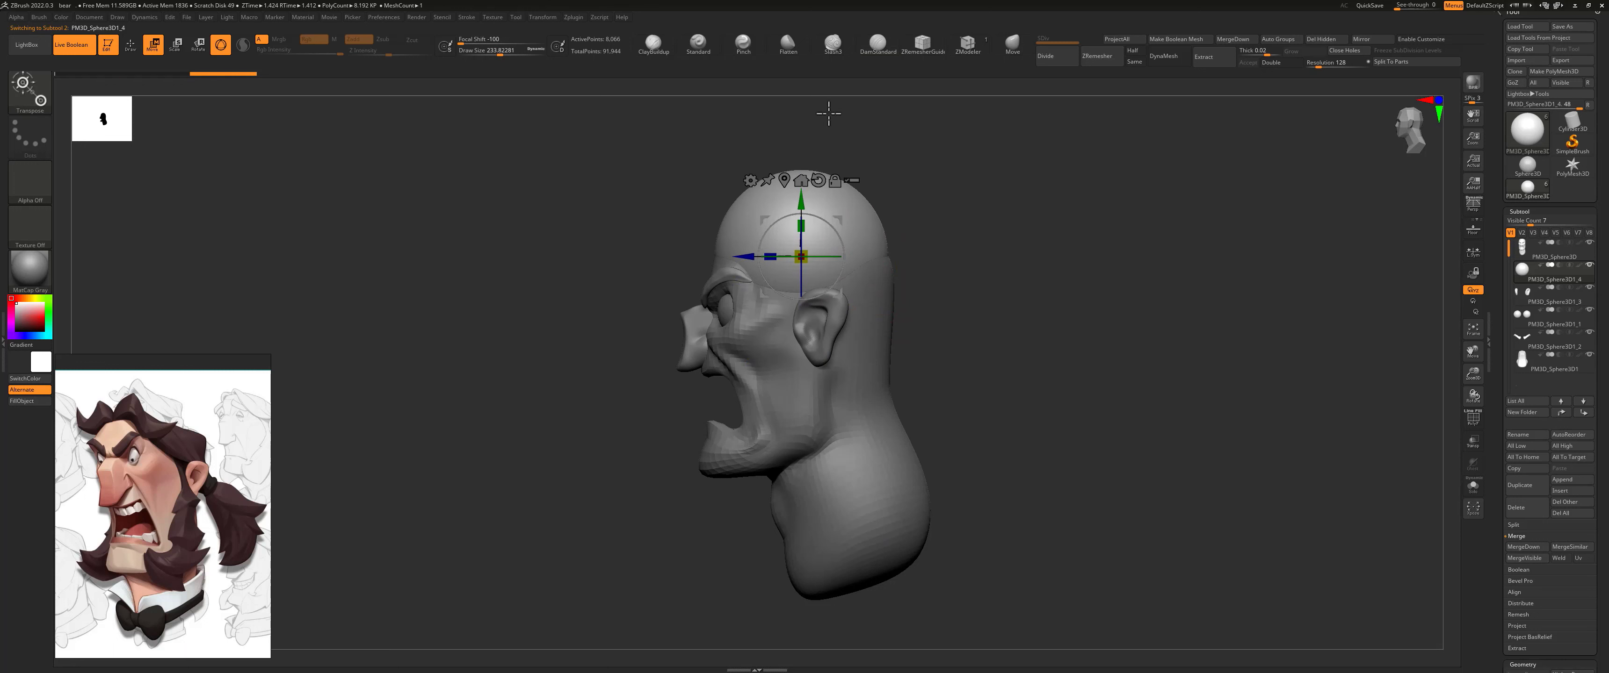
Step: Flatten the sphere's top and pull it back over the rear of the skull as a hair cap with the Move brush
click(1013, 42)
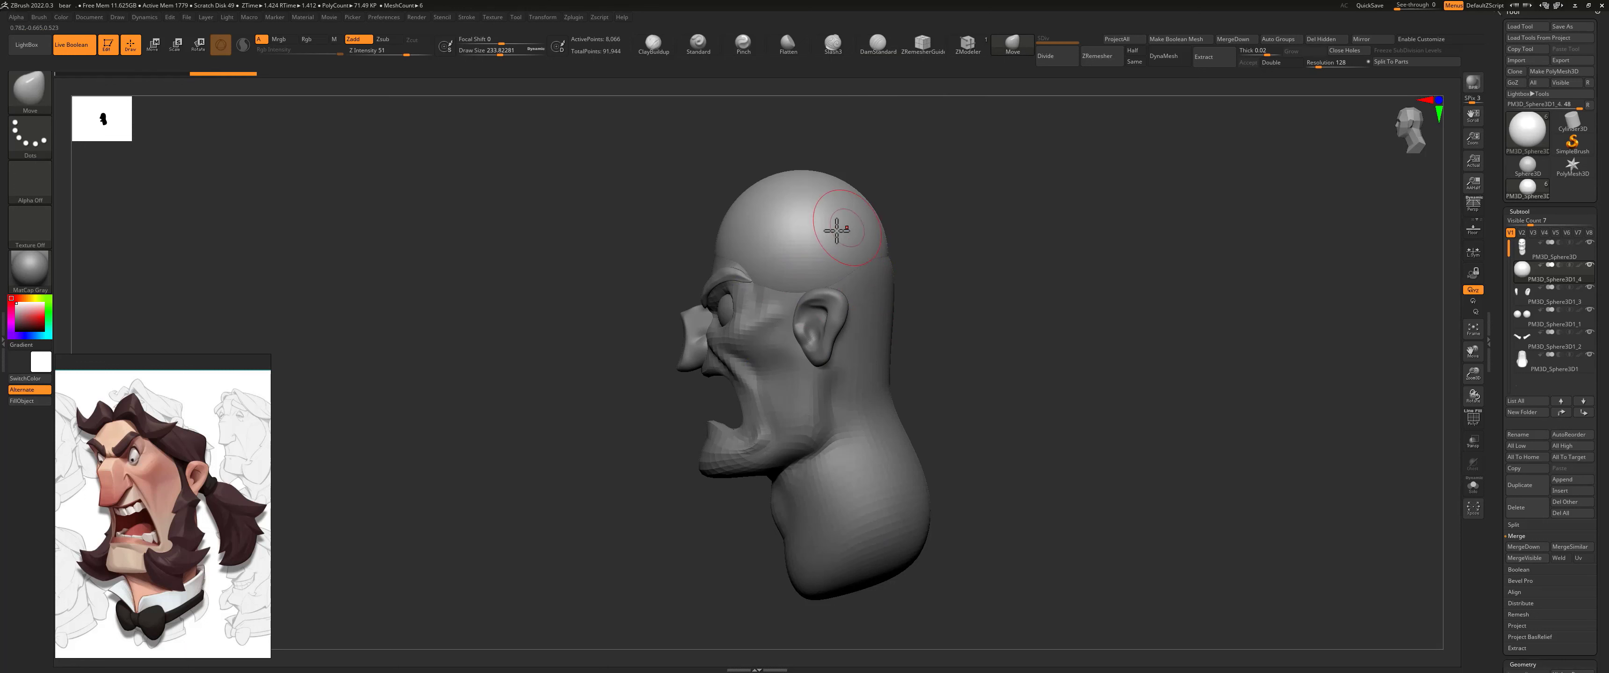
mouse_move(893, 242)
mouse_down()
mouse_move(927, 234)
mouse_move(952, 255)
mouse_move(937, 259)
mouse_move(986, 234)
mouse_move(899, 240)
mouse_up()
key(s)
drag(826, 164, 843, 220)
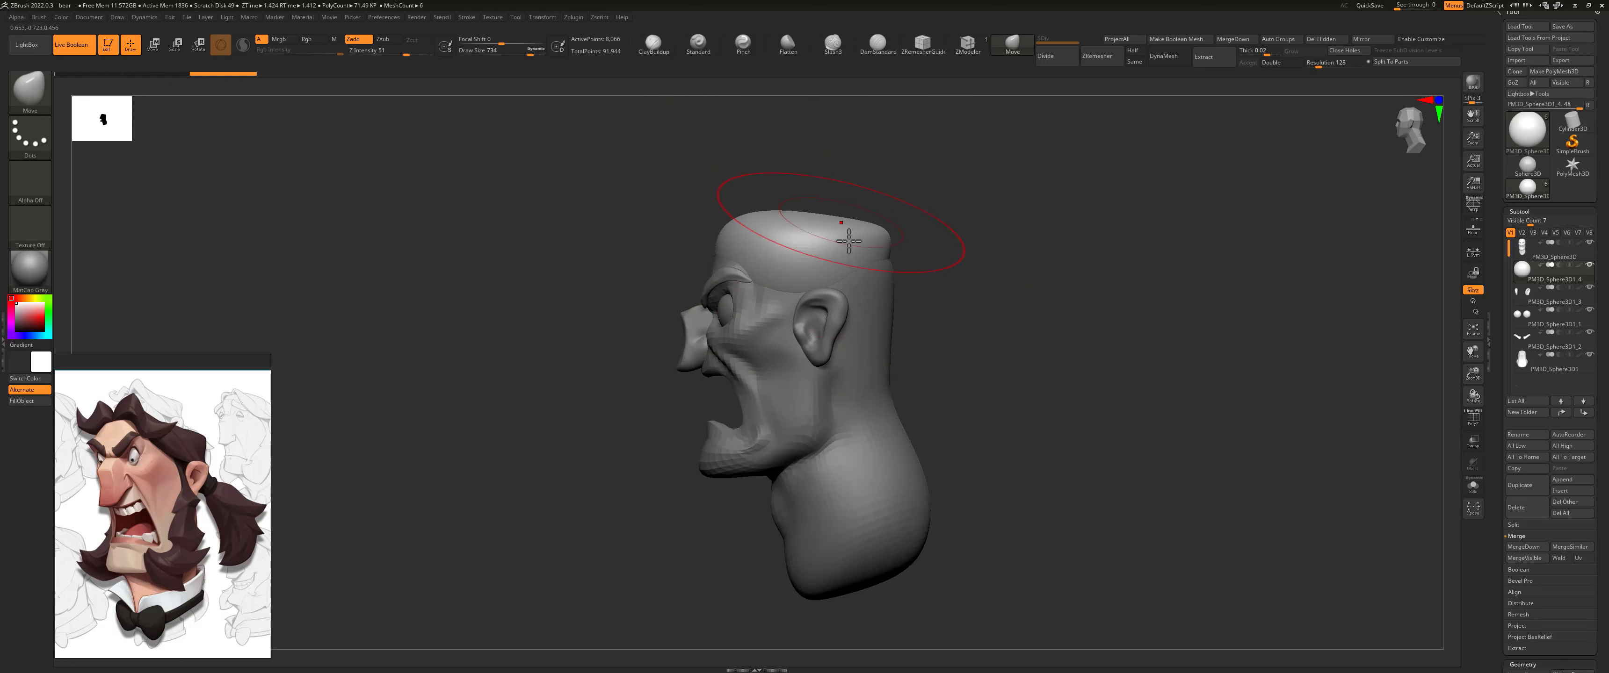
mouse_move(919, 359)
mouse_down()
mouse_move(943, 327)
mouse_move(916, 334)
mouse_move(938, 368)
mouse_up()
mouse_move(1039, 297)
mouse_down()
mouse_move(1084, 301)
mouse_move(951, 287)
mouse_move(863, 301)
mouse_move(866, 258)
mouse_move(898, 220)
mouse_up()
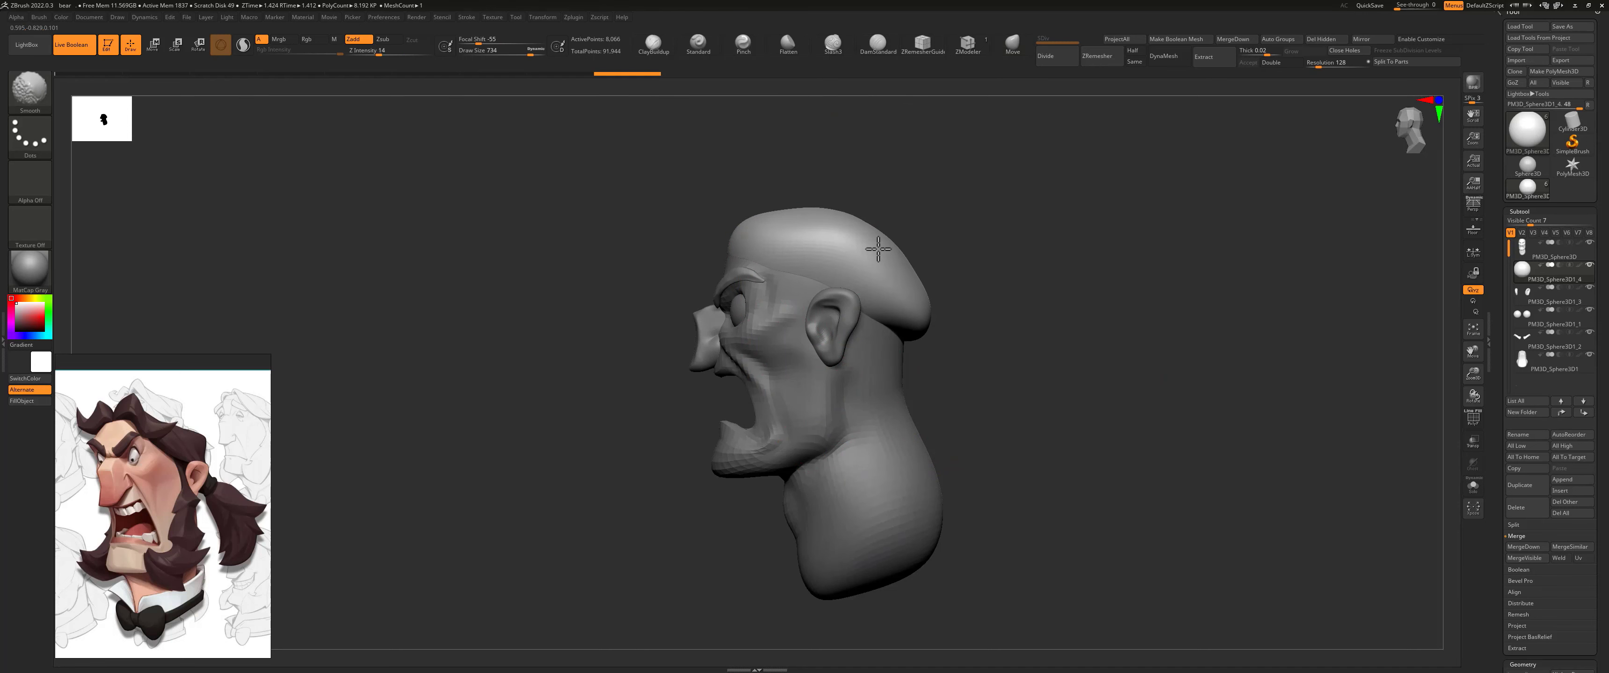
Step: Fit the hair cap to the forehead and sides of the head with the Move brush and smooth its back
shift+drag(842, 247, 812, 244)
drag(675, 201, 759, 213)
shift+drag(760, 240, 765, 243)
mouse_move(899, 206)
mouse_down()
mouse_move(909, 259)
mouse_move(832, 238)
mouse_move(923, 187)
mouse_move(830, 215)
mouse_move(840, 248)
mouse_move(775, 255)
mouse_up()
key(s)
key(s)
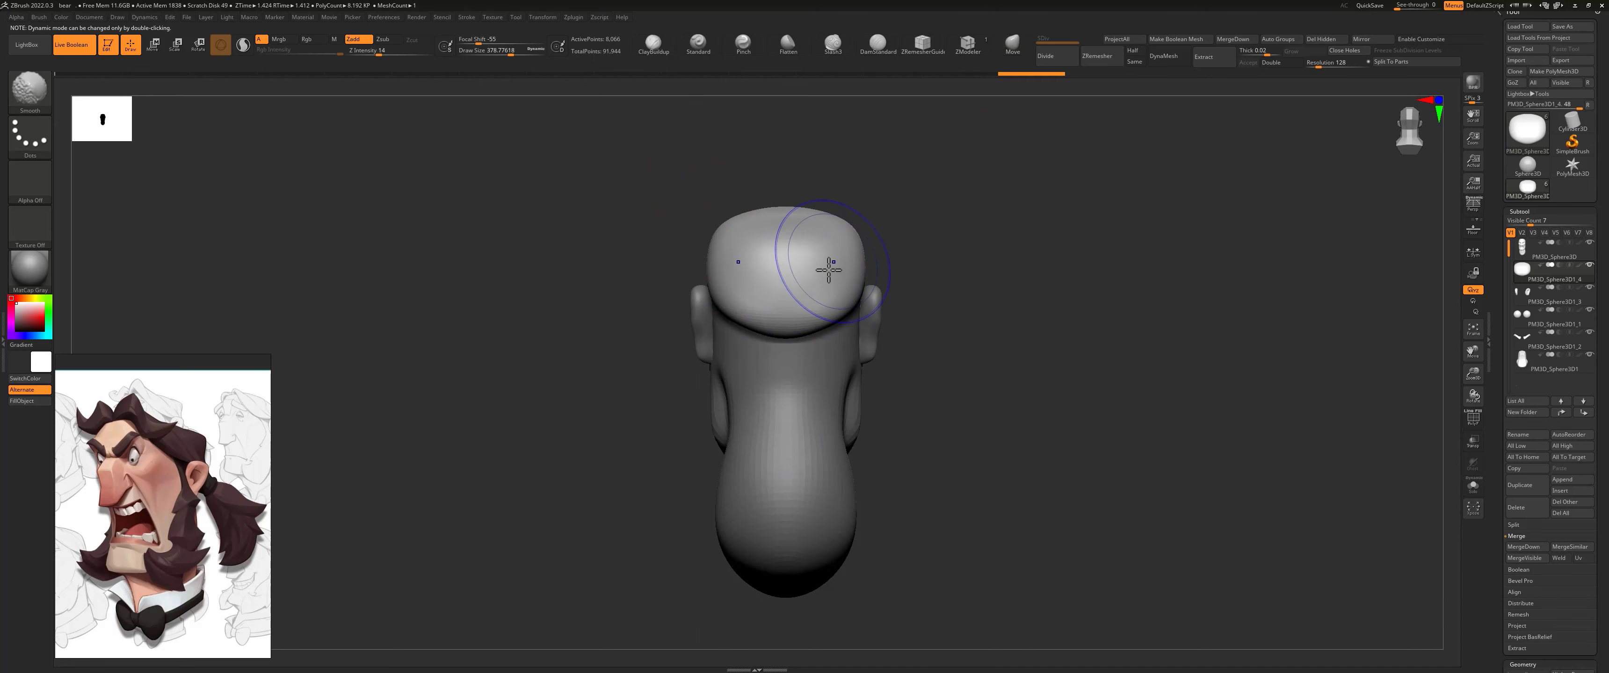
mouse_move(918, 236)
mouse_down()
mouse_move(959, 244)
mouse_move(943, 247)
mouse_up()
drag(790, 231, 825, 270)
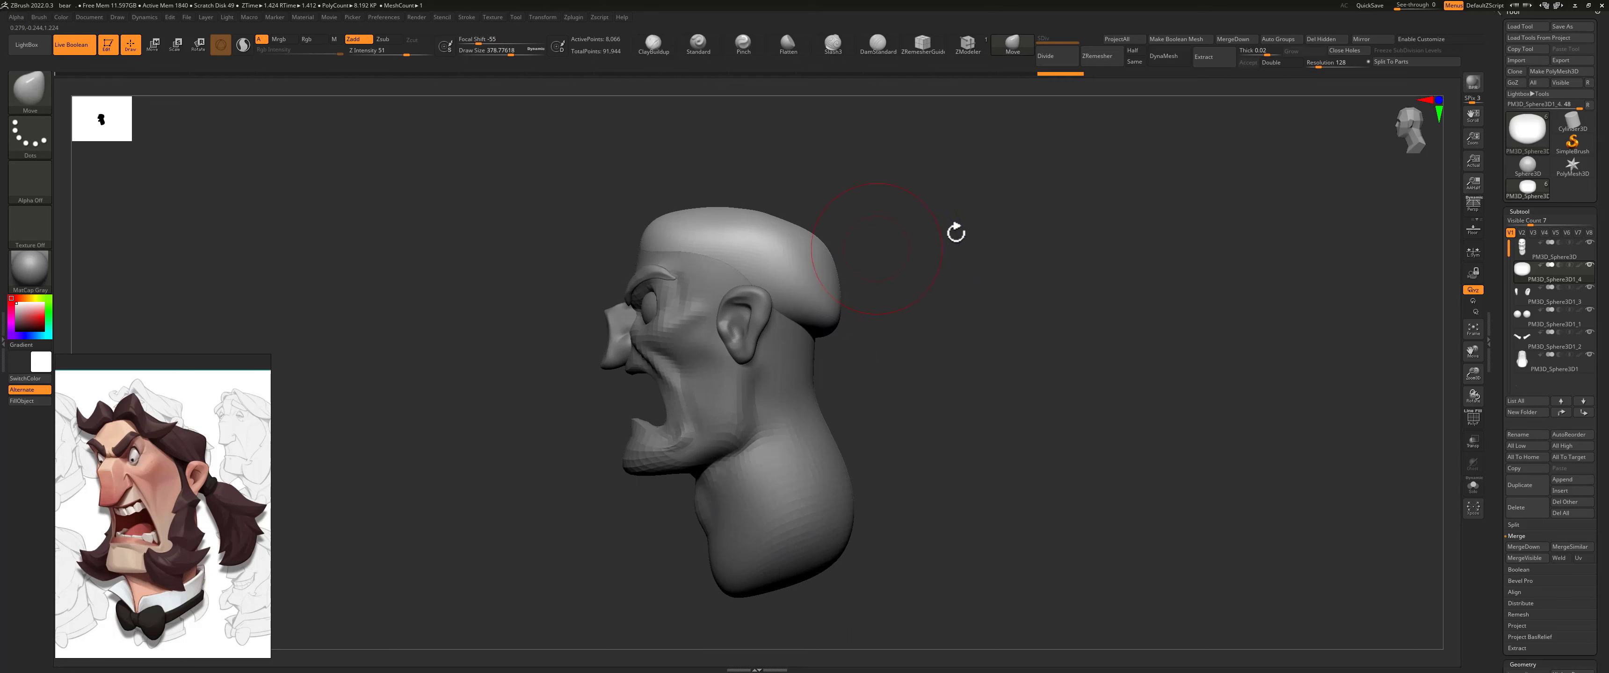
Step: ZRemesh the hair cap with the Same polygon count option
drag(1500, 562, 1498, 445)
click(1536, 464)
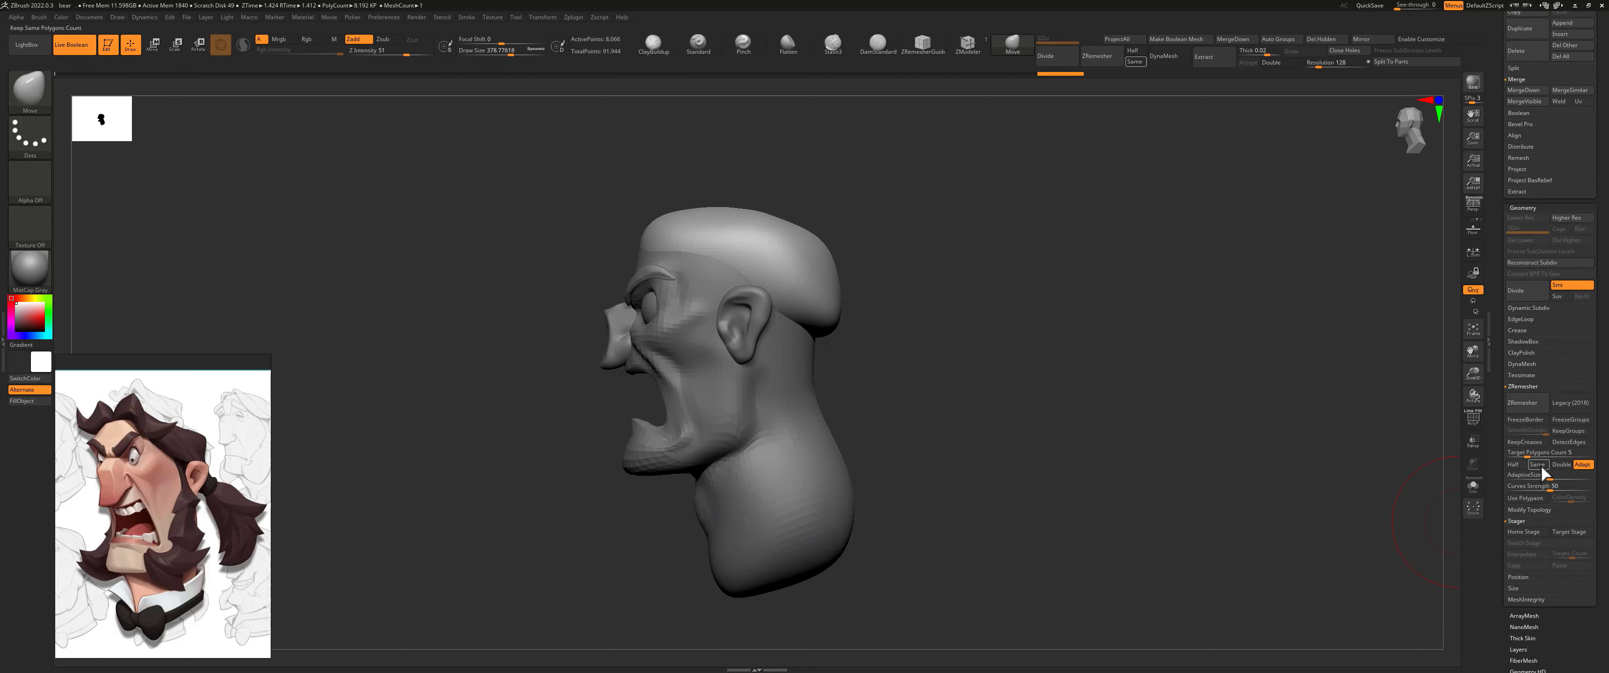
click(1522, 403)
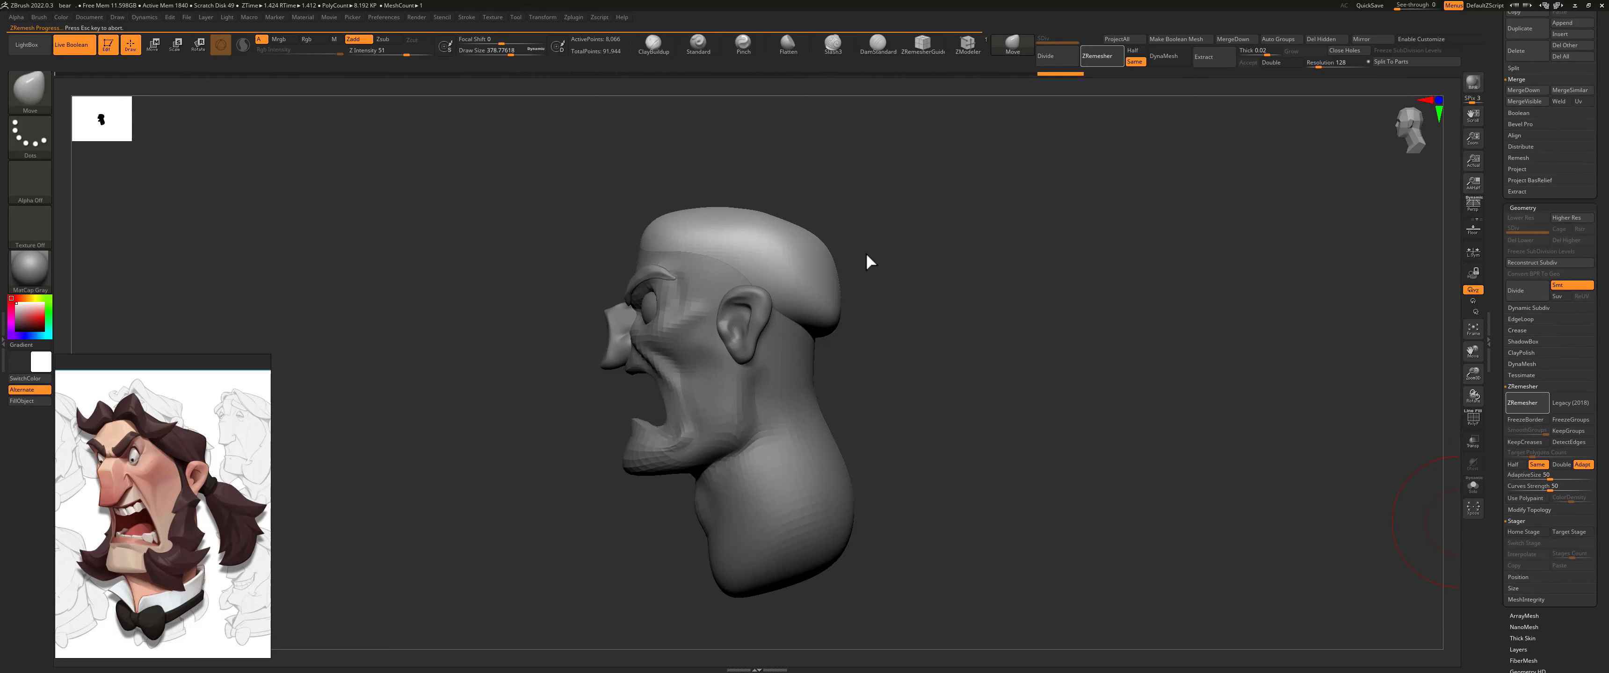
Step: Taper the hair cap's lower back edge toward the nape and round its side profile with the Move brush
drag(890, 259, 853, 267)
mouse_move(930, 238)
mouse_down()
mouse_move(963, 234)
mouse_move(923, 251)
mouse_up()
drag(905, 307, 864, 315)
key(s)
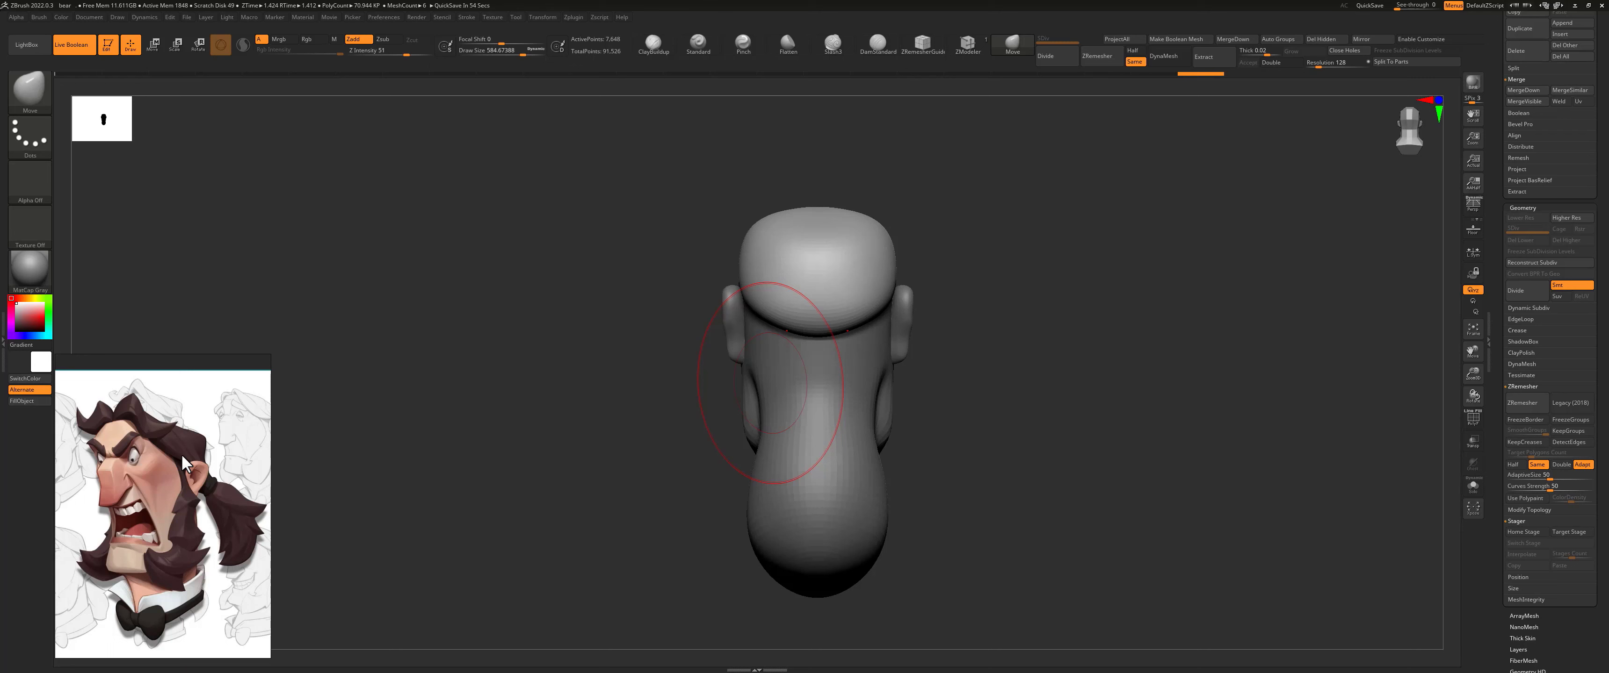
drag(869, 304, 845, 314)
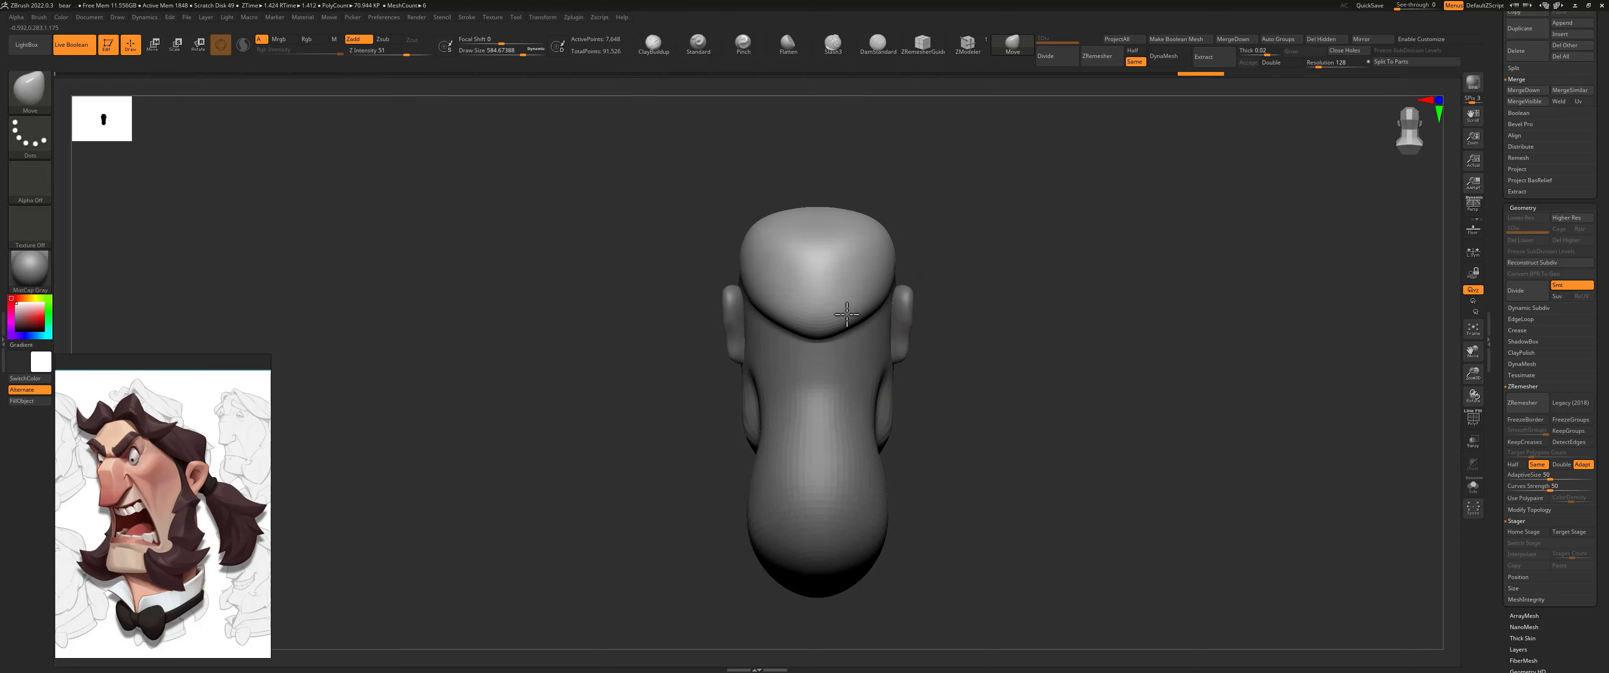
mouse_move(904, 222)
mouse_down()
mouse_move(998, 245)
mouse_move(847, 273)
mouse_up()
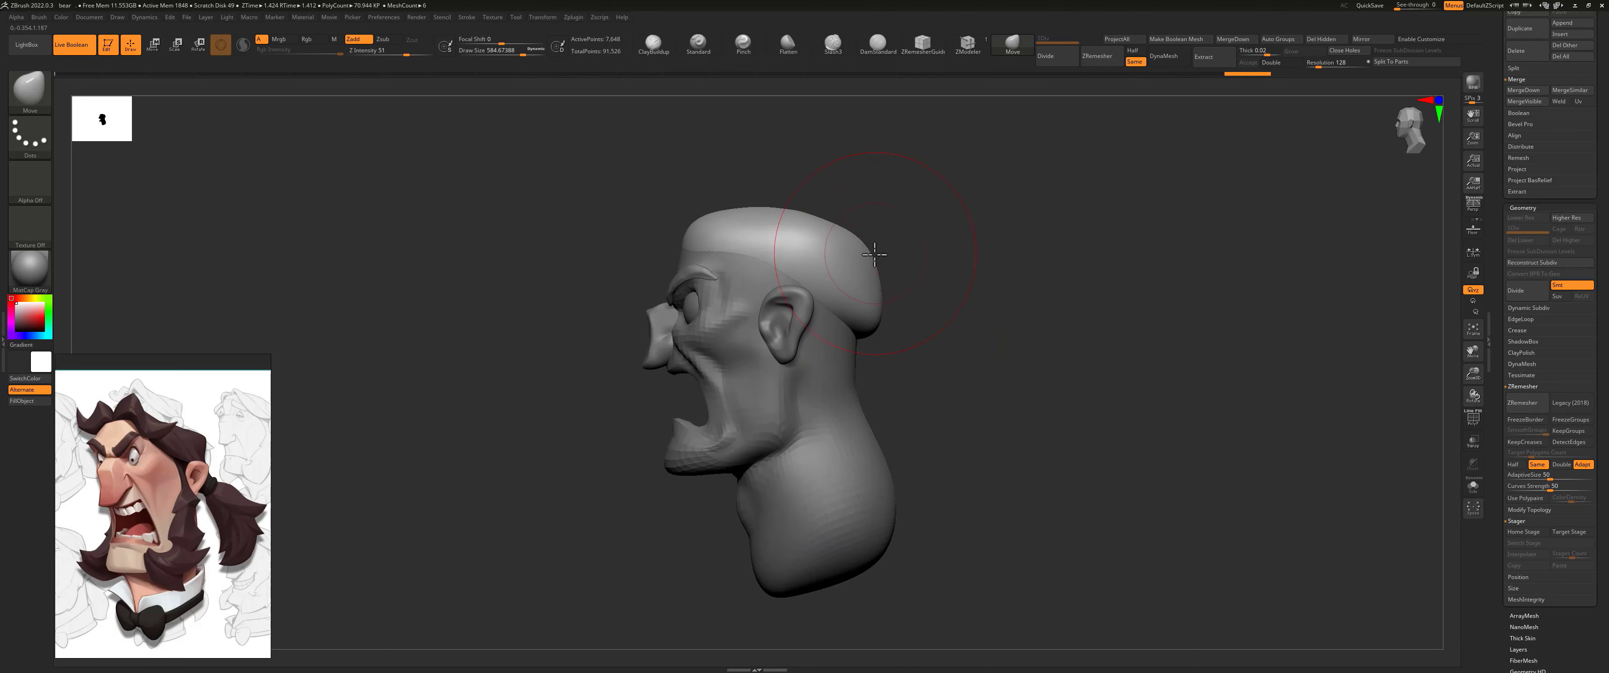
shift+drag(919, 313, 892, 321)
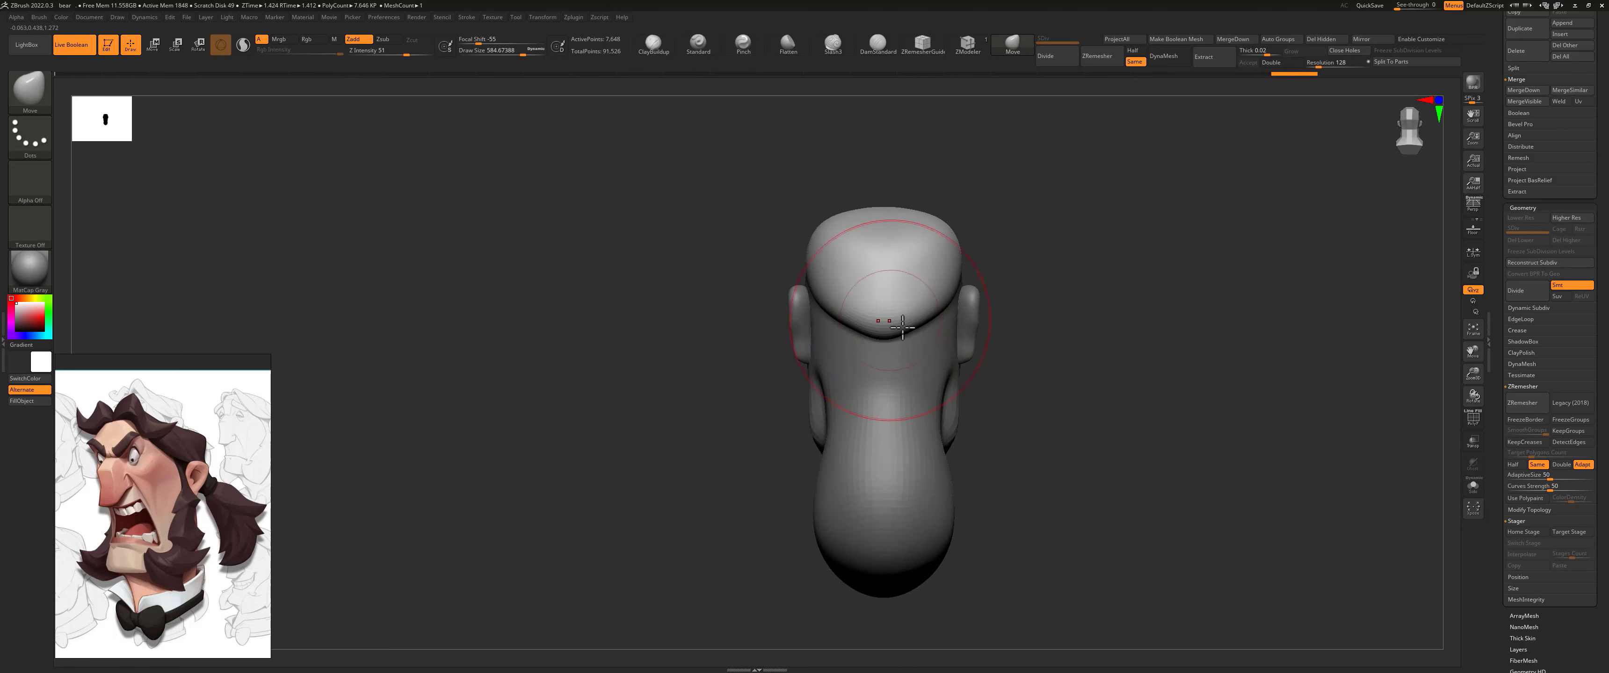
drag(1013, 273, 1054, 279)
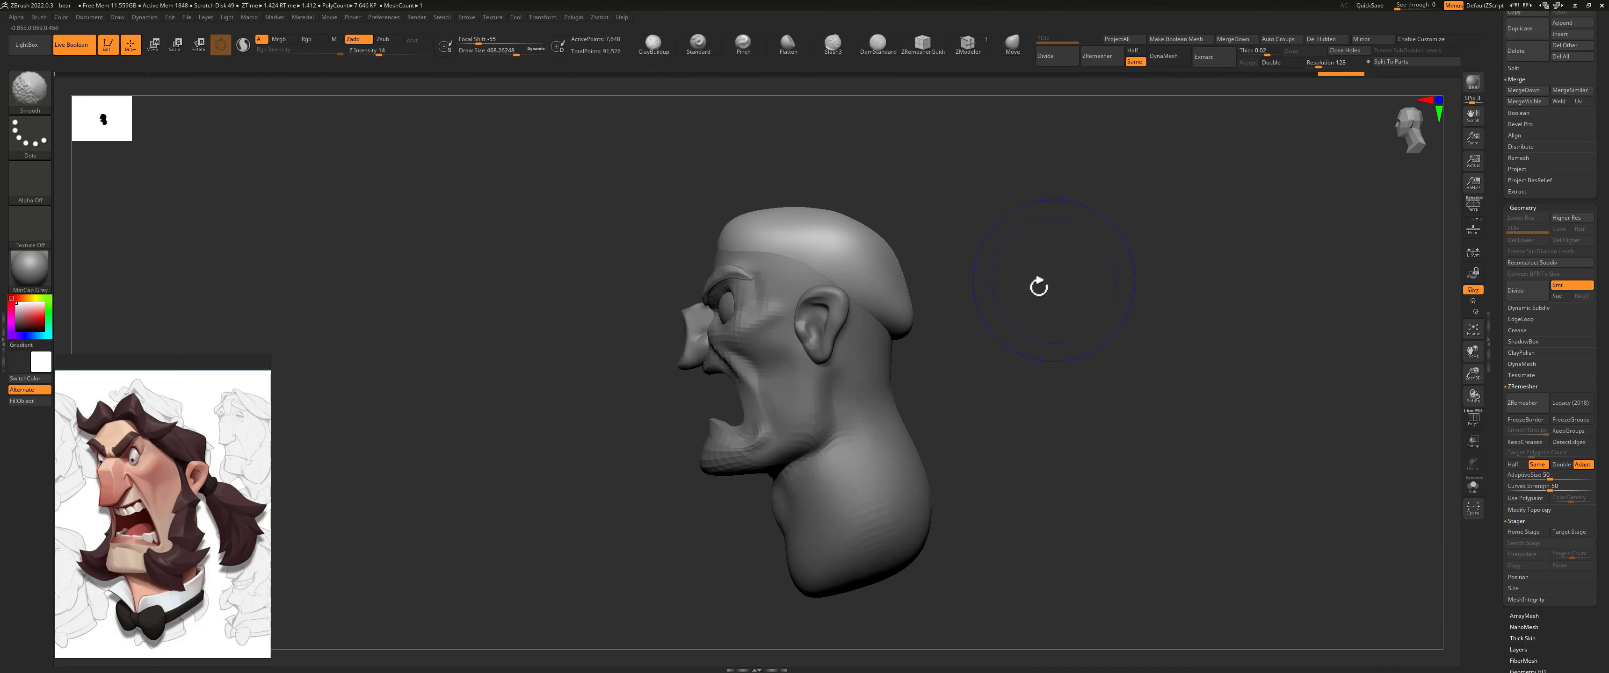
mouse_move(950, 292)
alt+mouse_down()
mouse_move(870, 235)
mouse_move(933, 277)
alt+mouse_up()
Step: Pull a long tapered ponytail out of the back of the hair cap with a smaller Move brush
key(s)
mouse_move(825, 278)
mouse_down()
mouse_move(804, 278)
mouse_move(926, 330)
mouse_move(940, 366)
mouse_move(983, 387)
mouse_up()
drag(889, 340, 912, 473)
key(ctrl+z)
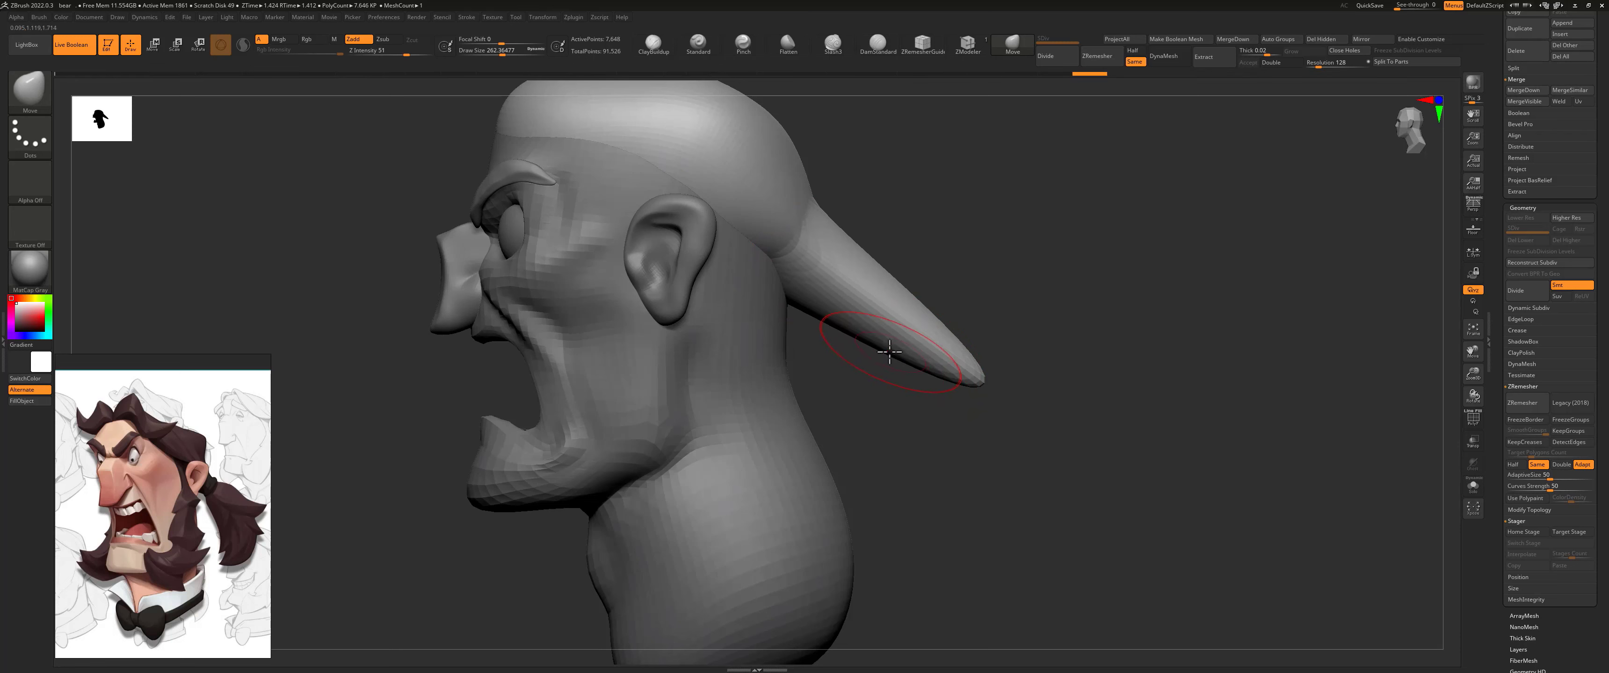
Step: Bend the ponytail downward and broaden its end with the Move brush, and ZRemesh the stretched hair mesh
mouse_move(889, 352)
mouse_down()
mouse_move(905, 414)
mouse_move(913, 381)
mouse_up()
drag(989, 281, 875, 300)
mouse_move(921, 350)
mouse_down()
mouse_move(971, 336)
mouse_move(944, 342)
mouse_up()
drag(823, 450, 727, 448)
mouse_move(937, 381)
shift+mouse_down()
mouse_move(926, 420)
mouse_move(965, 374)
shift+mouse_up()
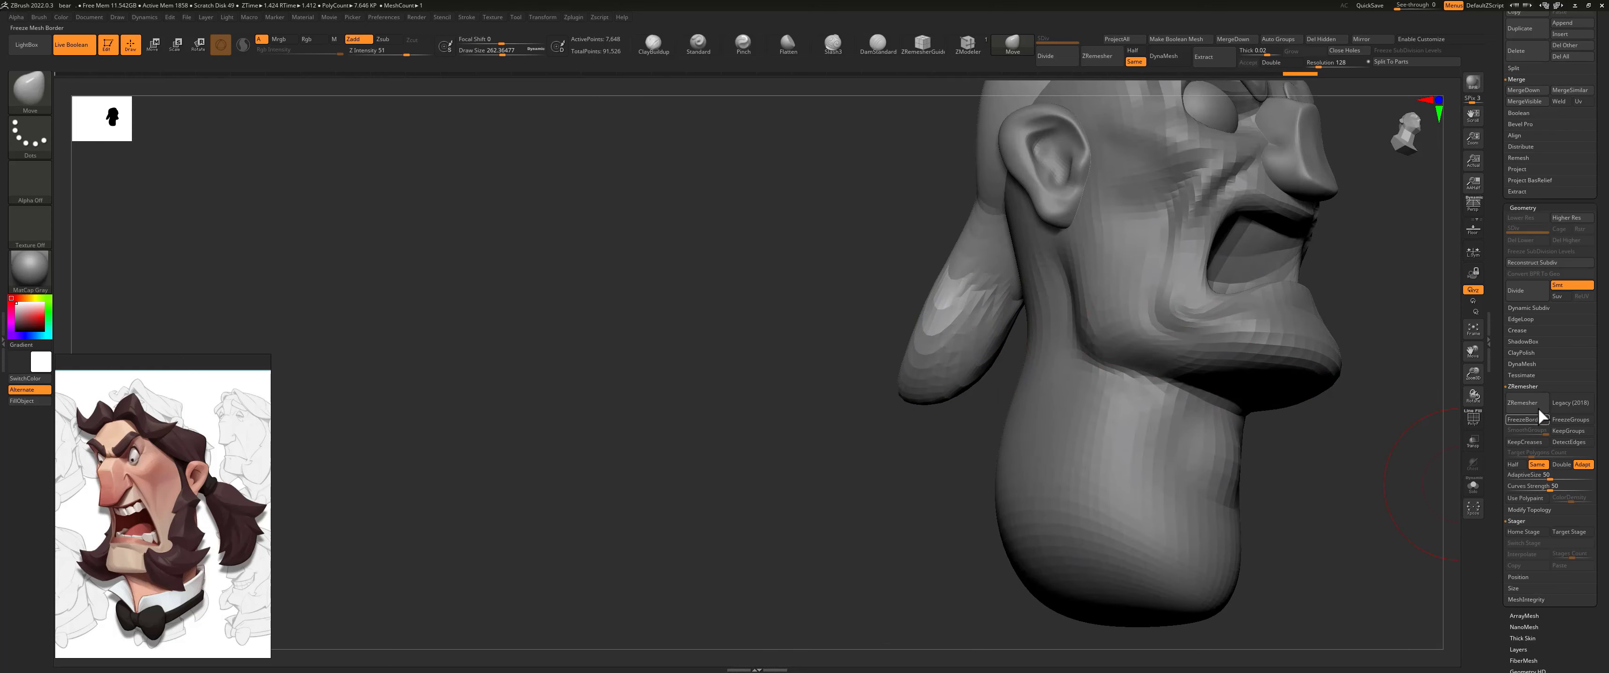
click(1523, 404)
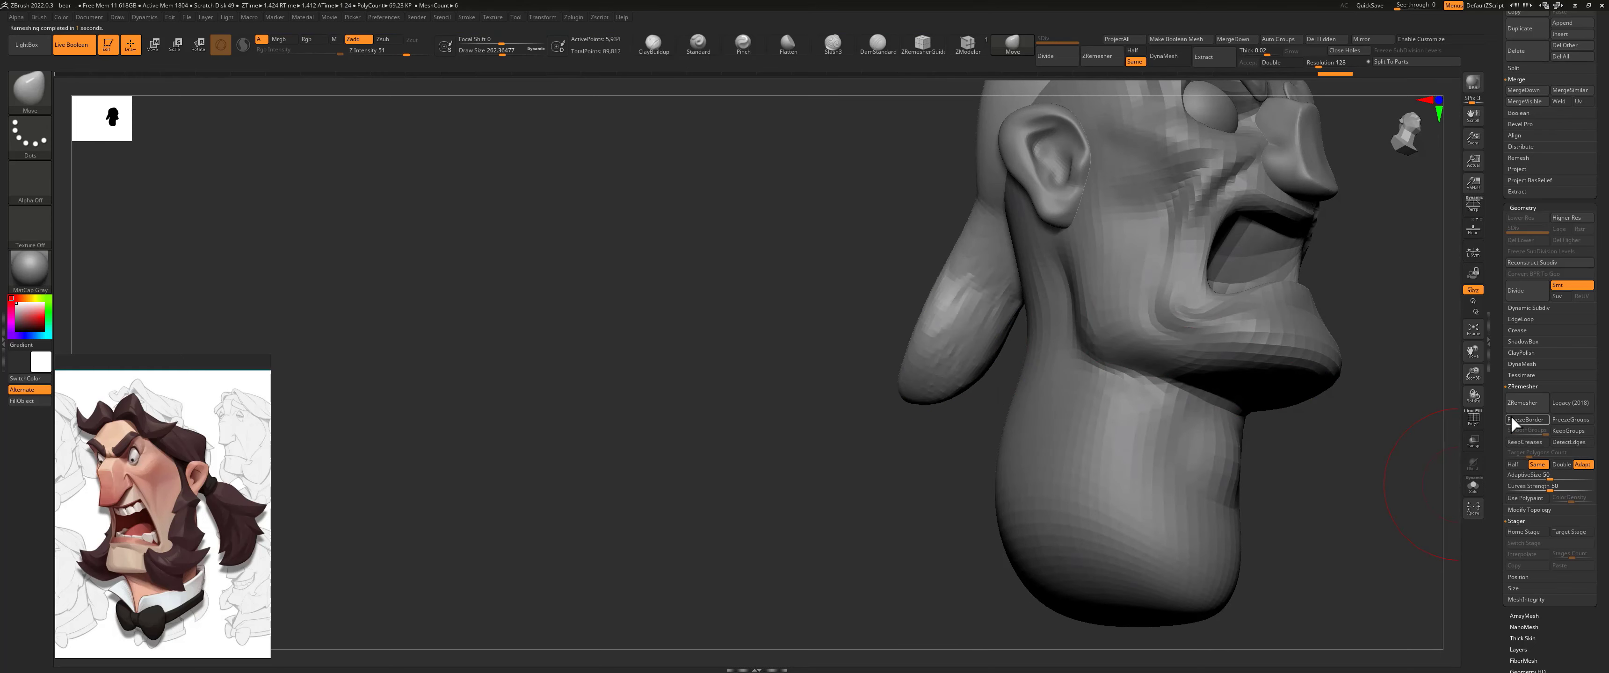
Step: Pull separate pointed locks out of the ponytail's sides and end with a smaller Move brush
drag(1293, 340, 936, 344)
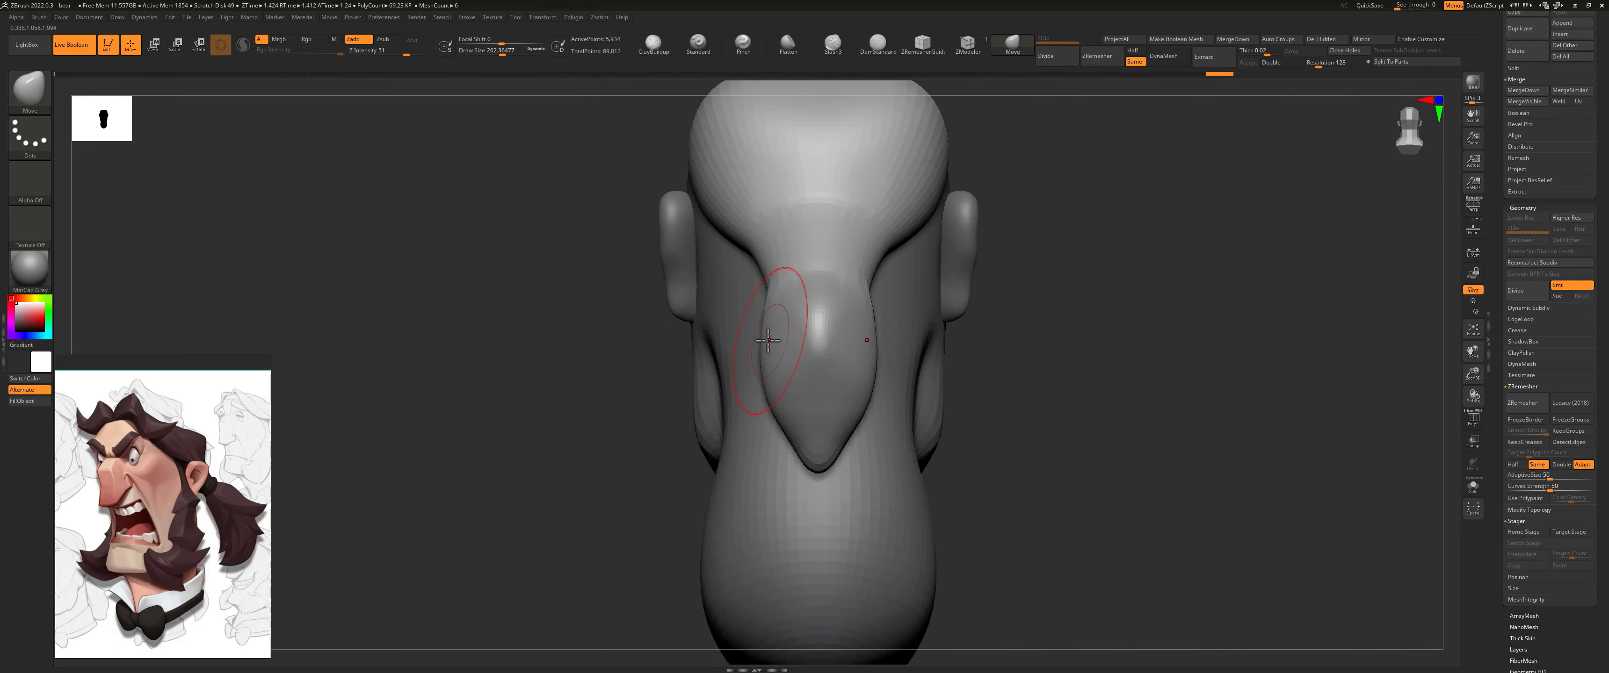
key(s)
drag(776, 357, 802, 339)
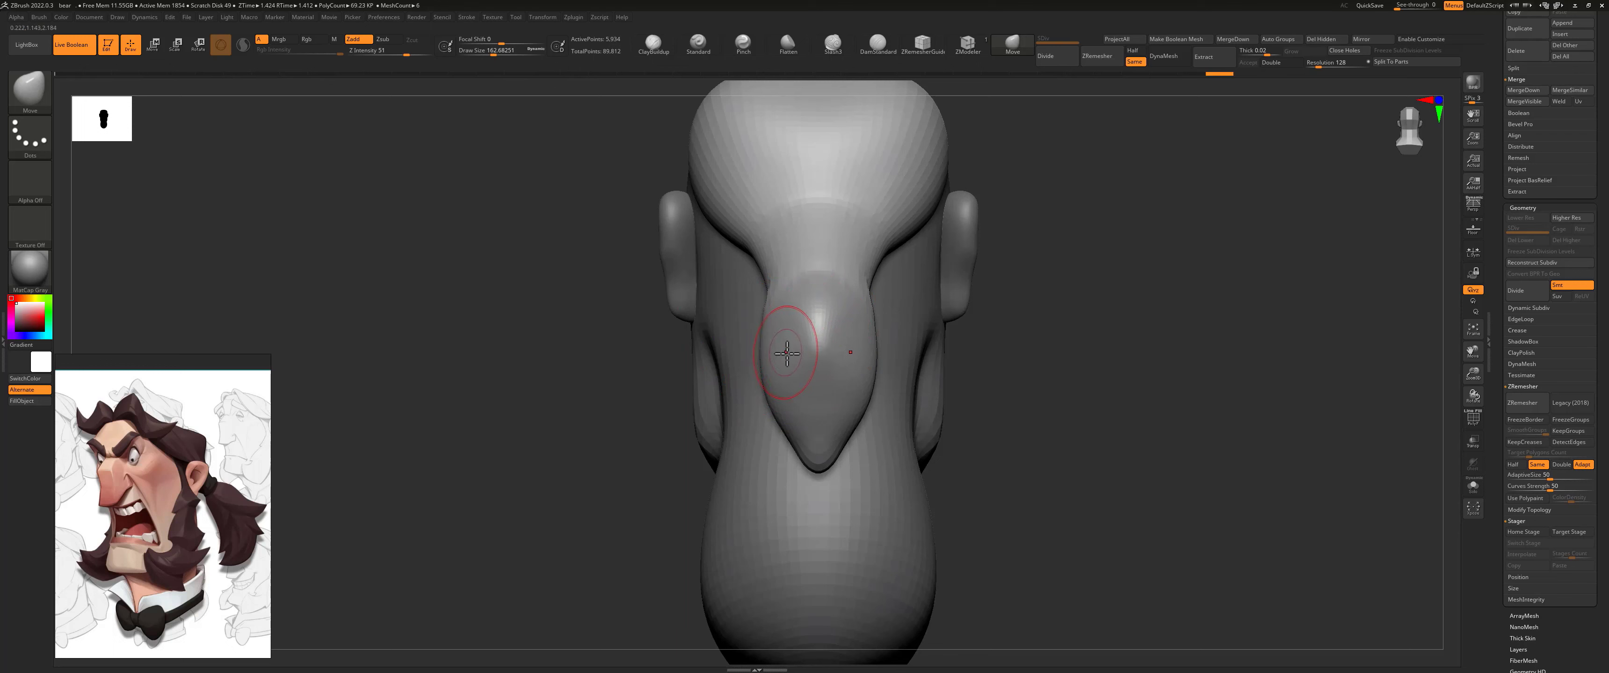
mouse_move(782, 361)
mouse_down()
mouse_move(696, 390)
mouse_move(665, 447)
mouse_up()
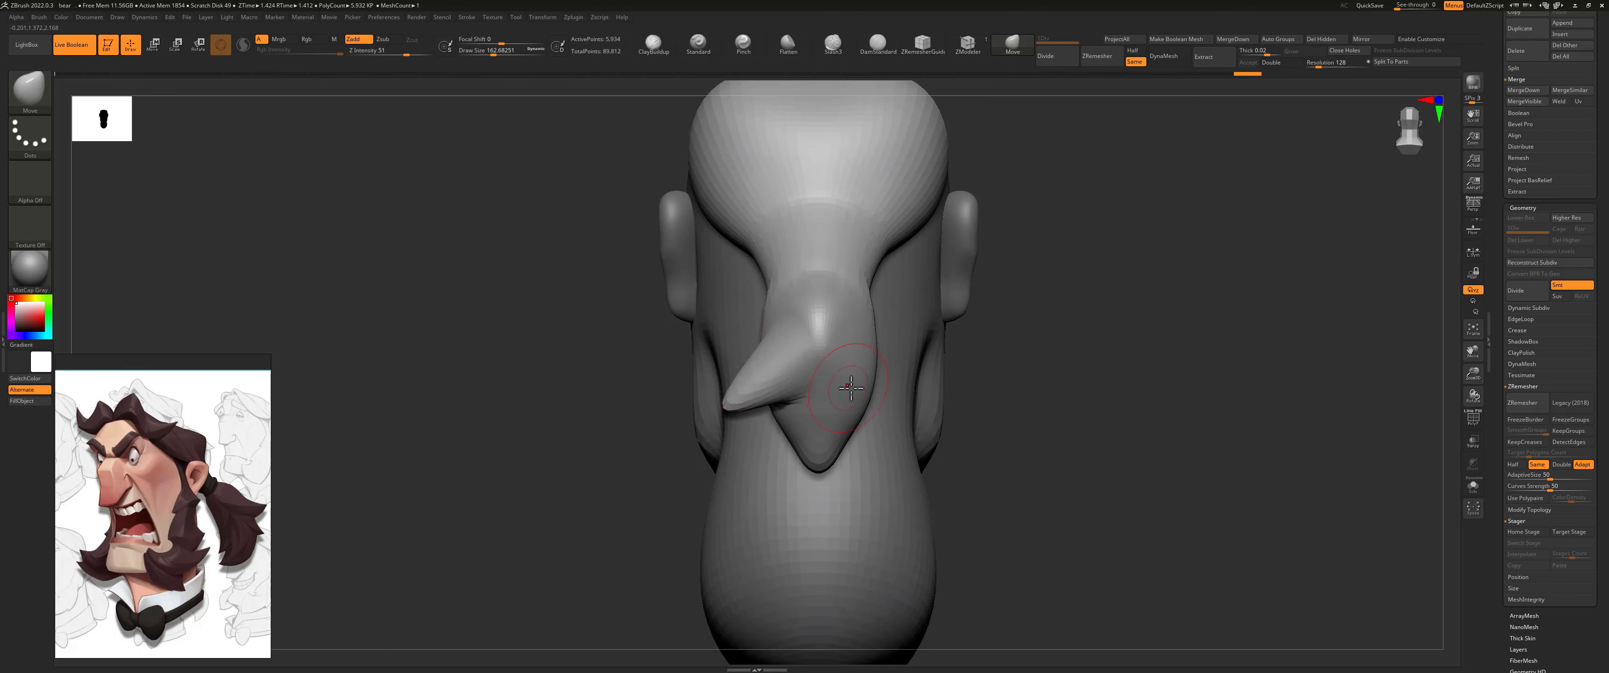
mouse_move(971, 423)
mouse_down()
mouse_move(1024, 396)
mouse_move(981, 400)
mouse_up()
key(s)
drag(804, 402, 745, 473)
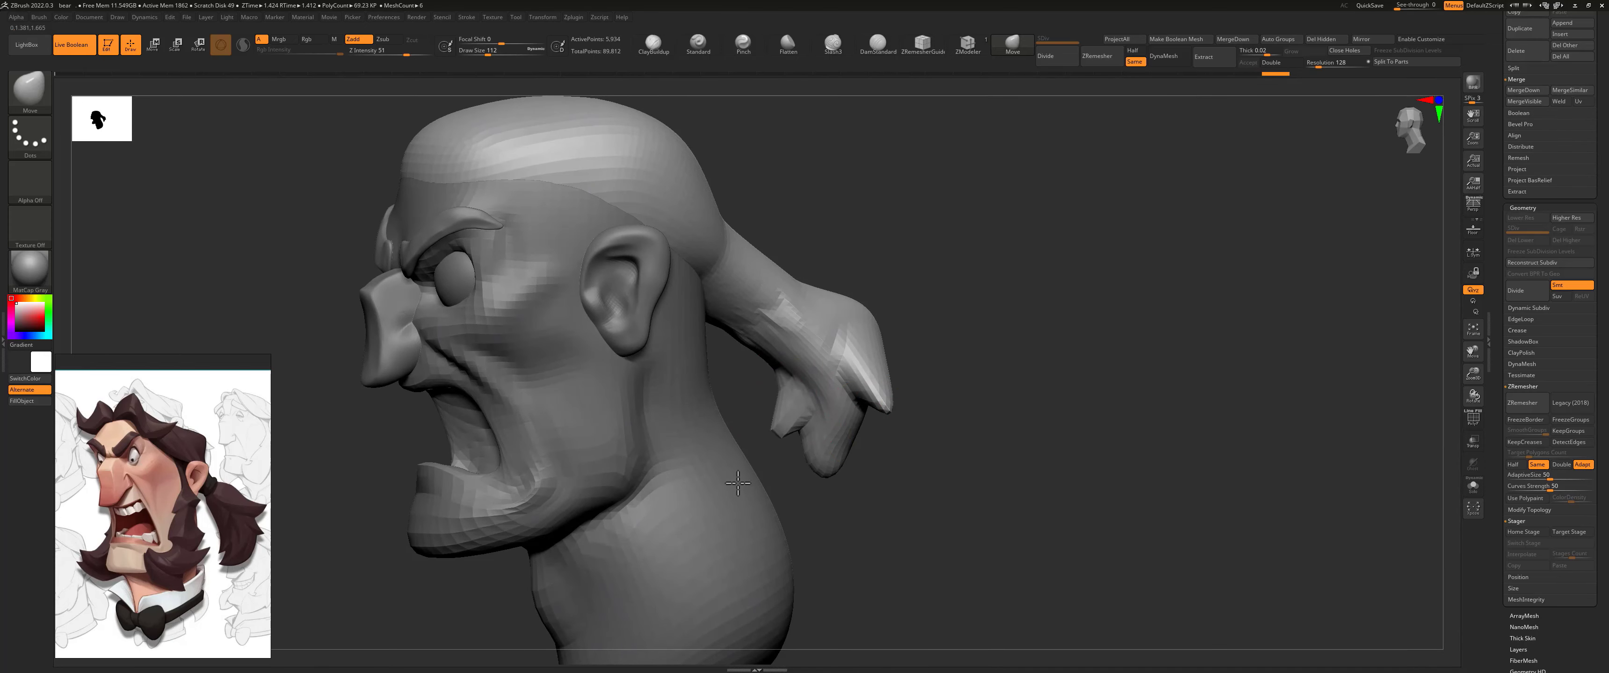
Step: ZRemesh the hair mesh and enlarge the brush to a draw size of about 318
click(1521, 403)
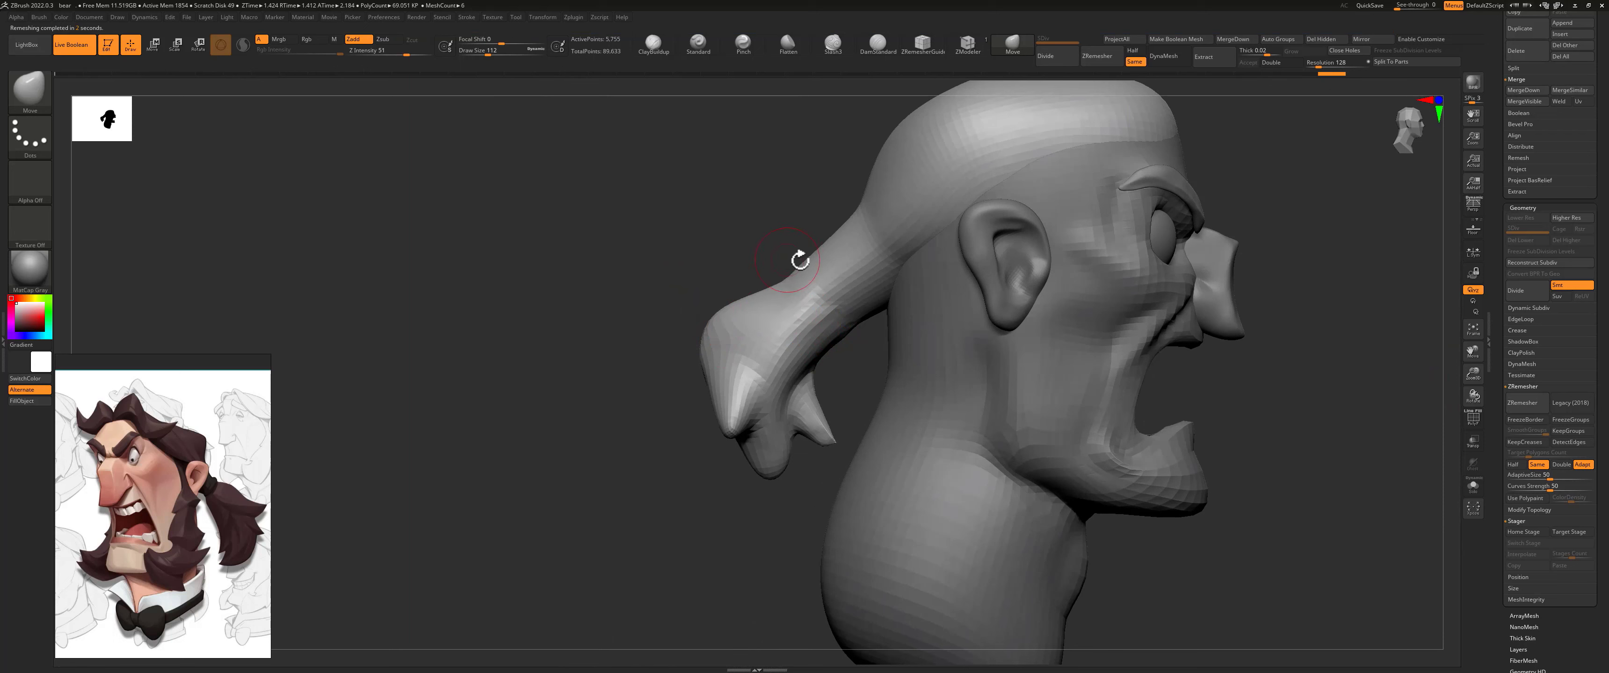
mouse_move(758, 234)
mouse_down()
mouse_move(719, 259)
mouse_move(736, 305)
mouse_move(767, 309)
mouse_up()
key(s)
ctrl+drag(674, 288, 738, 357)
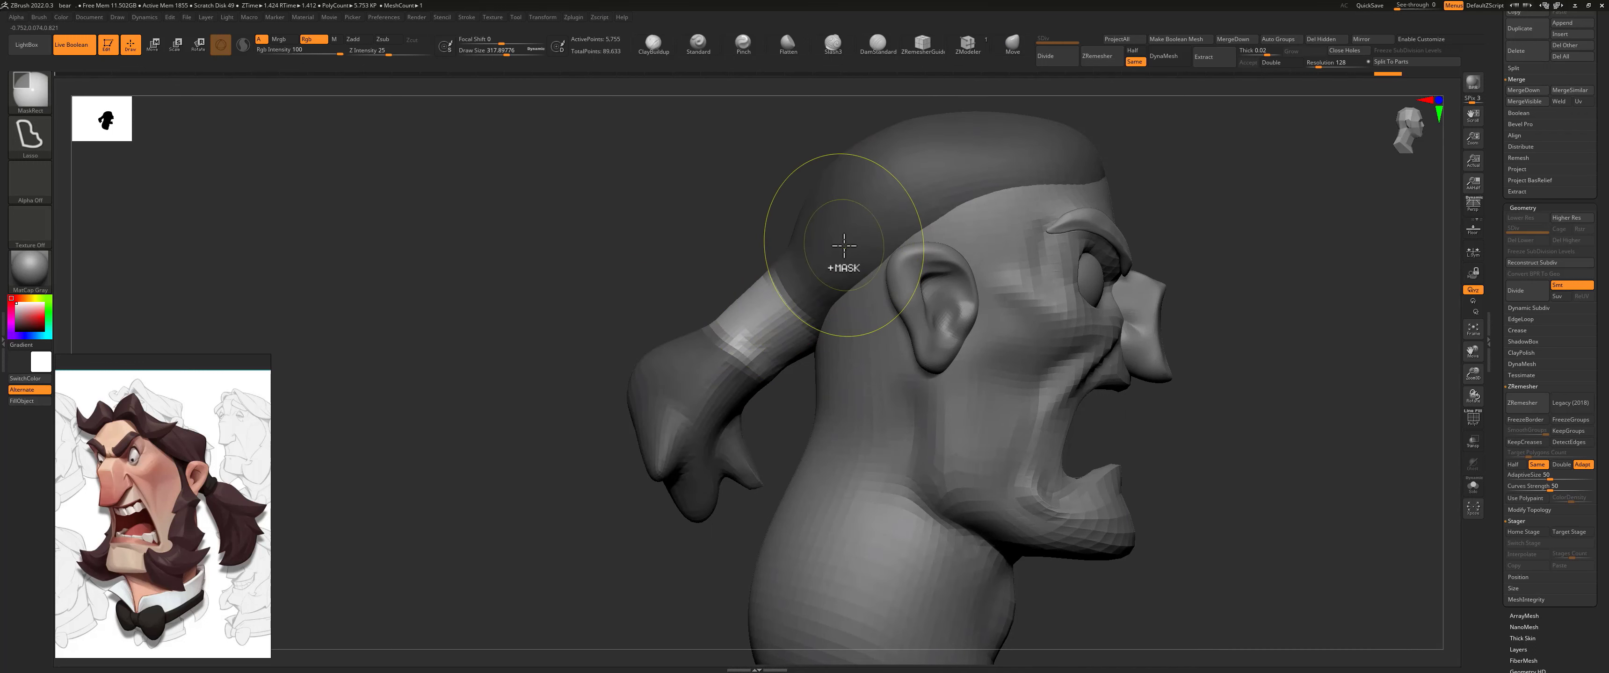
ctrl+click(707, 274)
ctrl+drag(708, 275, 716, 305)
key(ctrl+z)
key(ctrl+z)
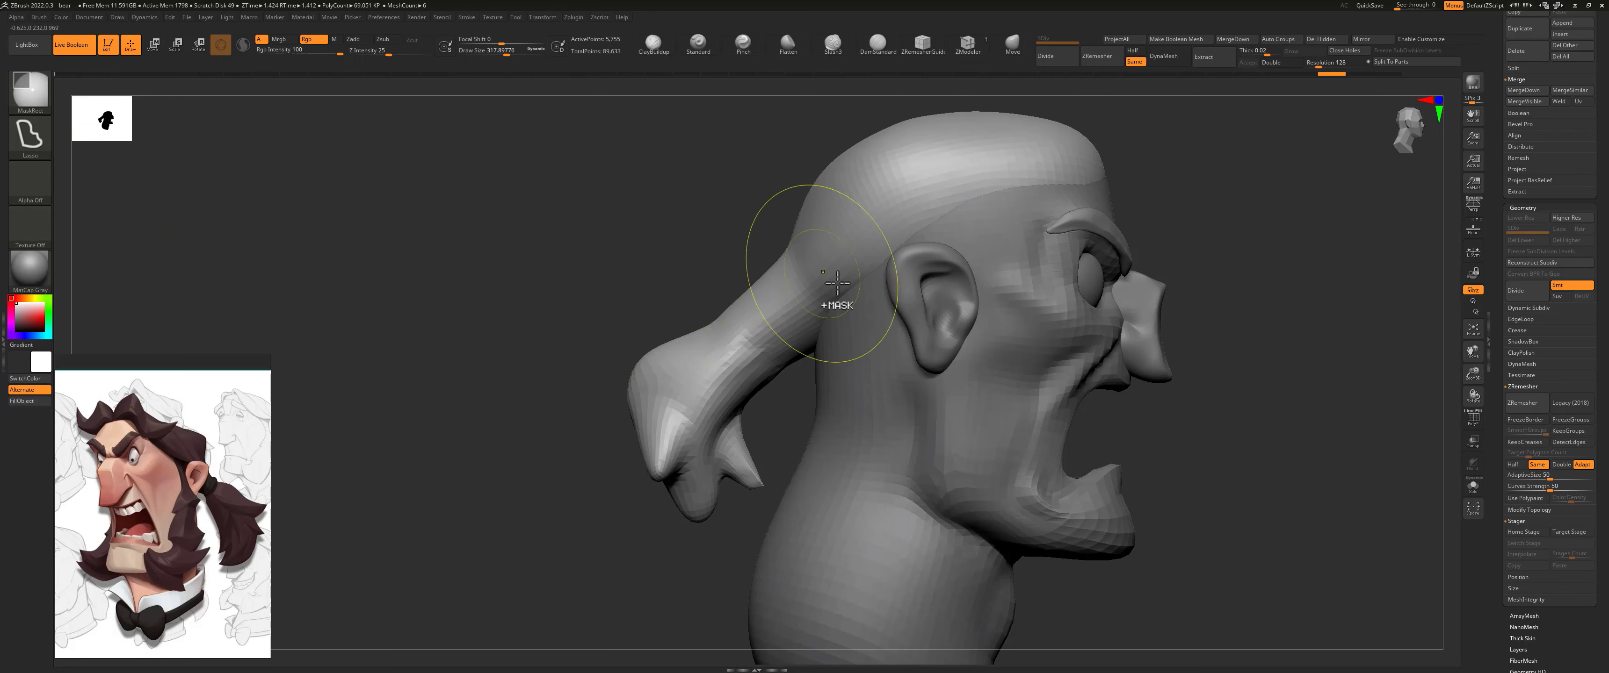
Step: Lasso-mask a band across the ponytail's root and invert the mask so only that band stays editable
ctrl+drag(722, 294, 735, 325)
ctrl+drag(789, 375, 790, 376)
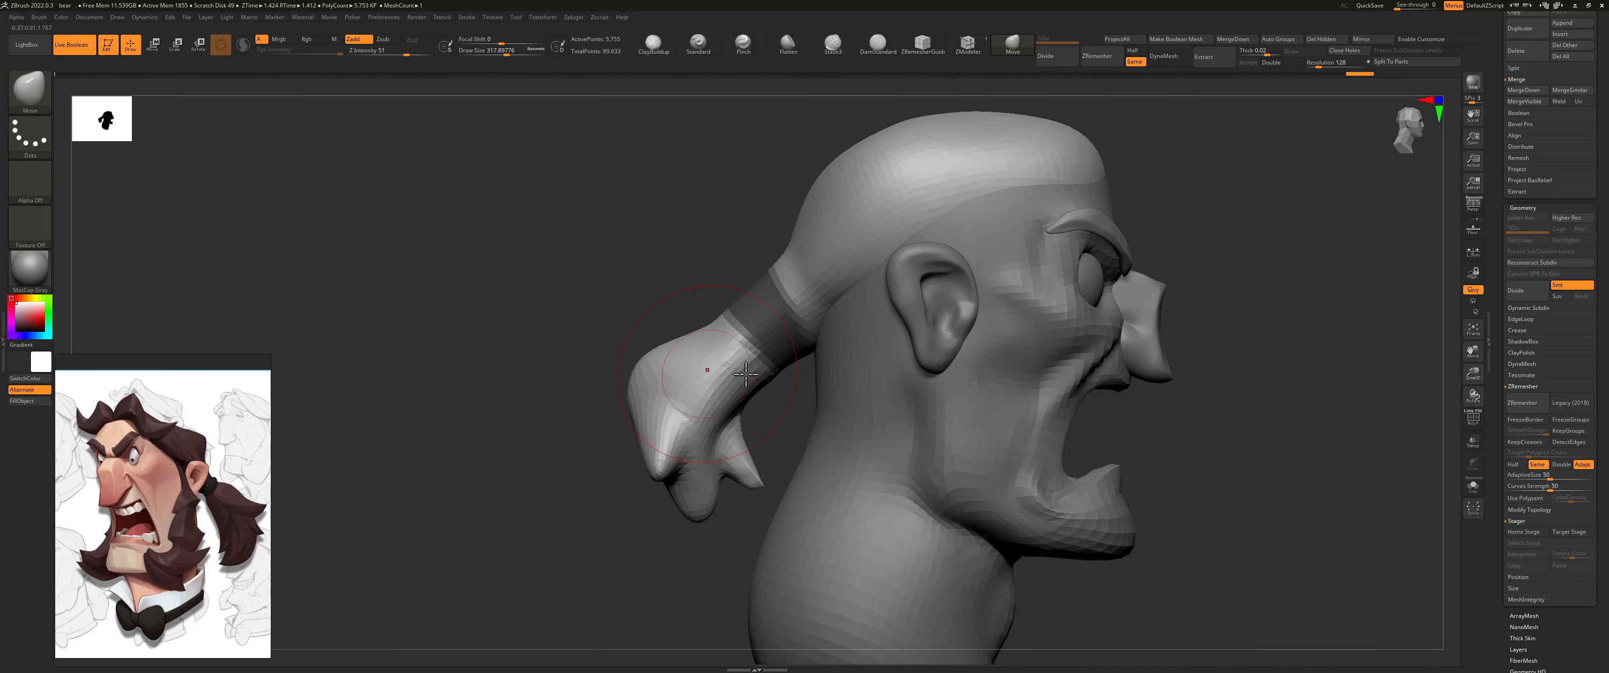
key(ctrl)
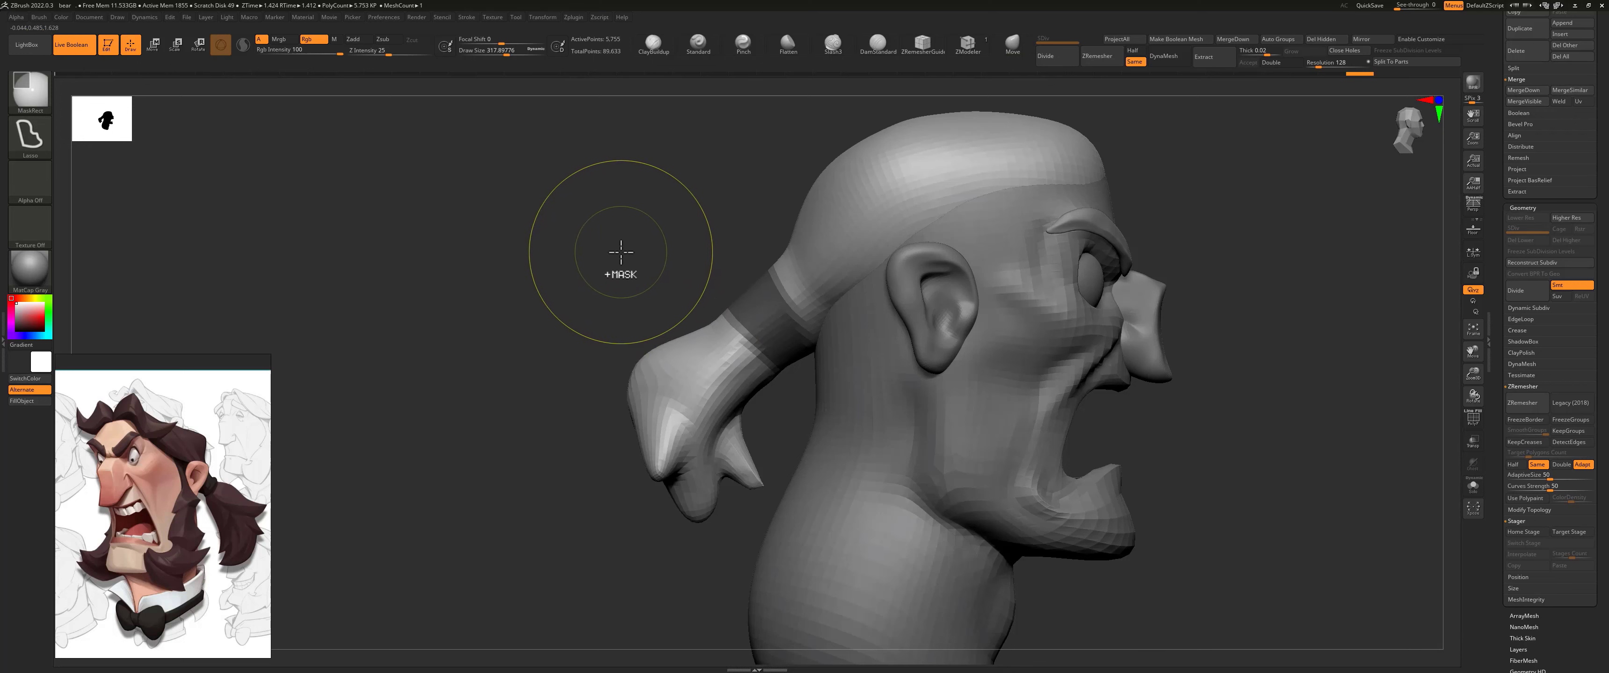
ctrl+click(618, 269)
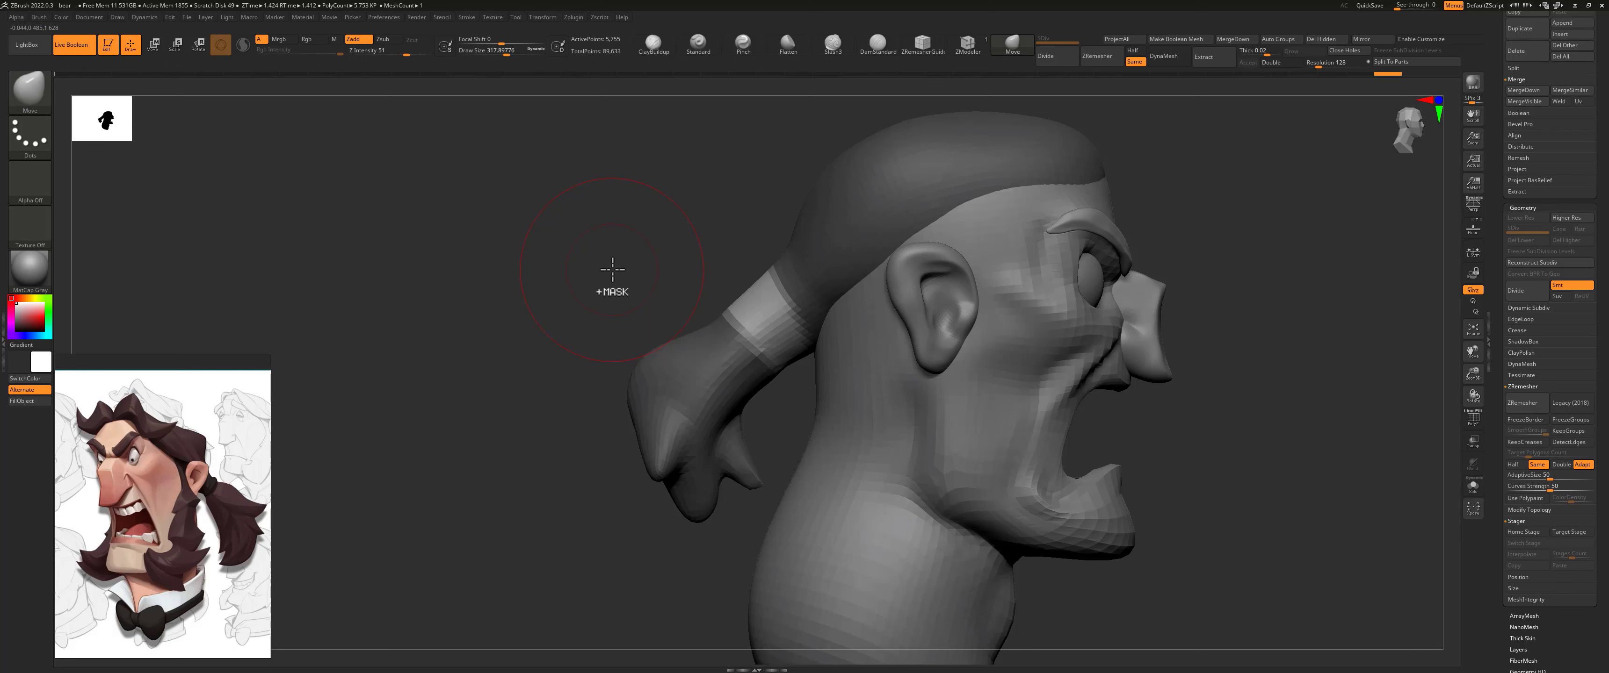
key(ctrl)
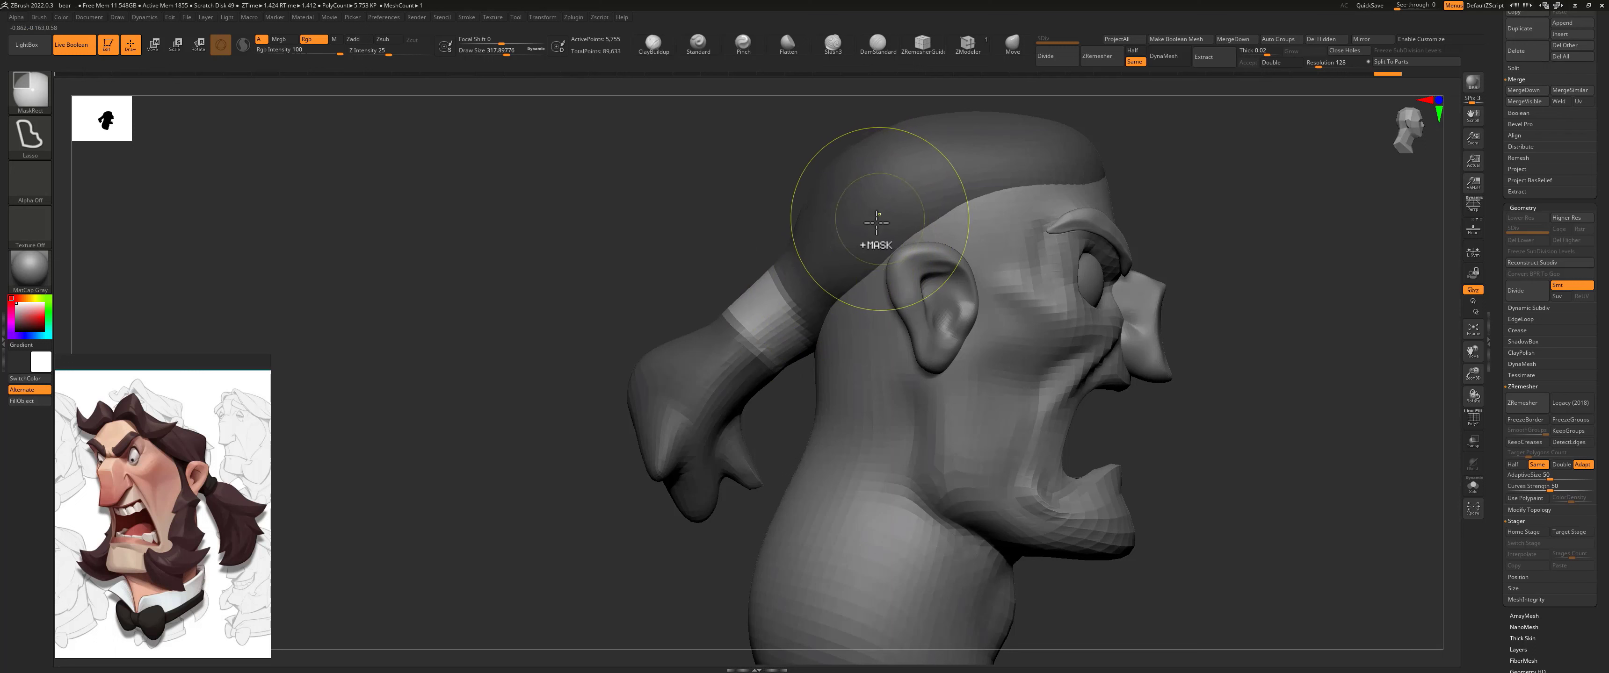
Step: Centre the transform gizmo on the unmasked ponytail band and soften the mask's edges
key(w)
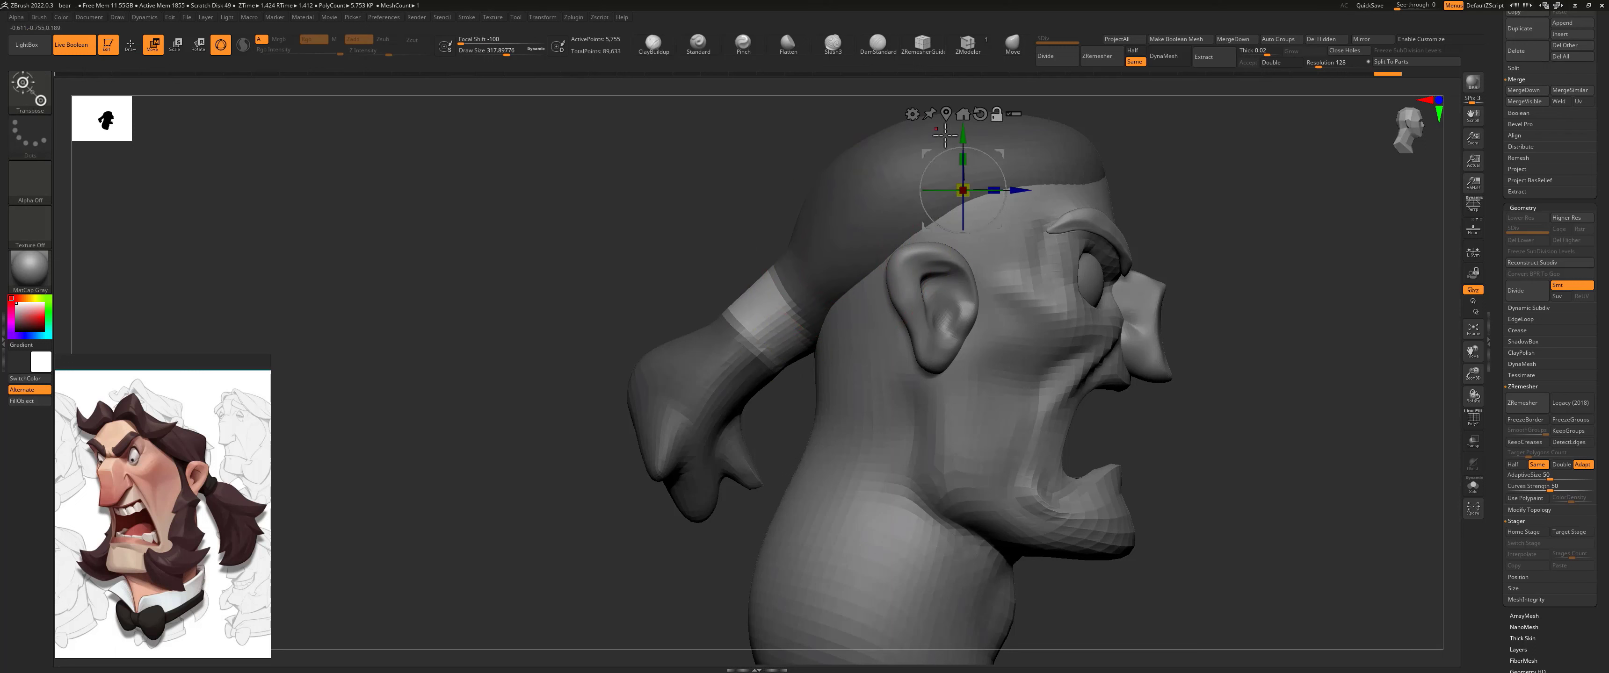
click(948, 113)
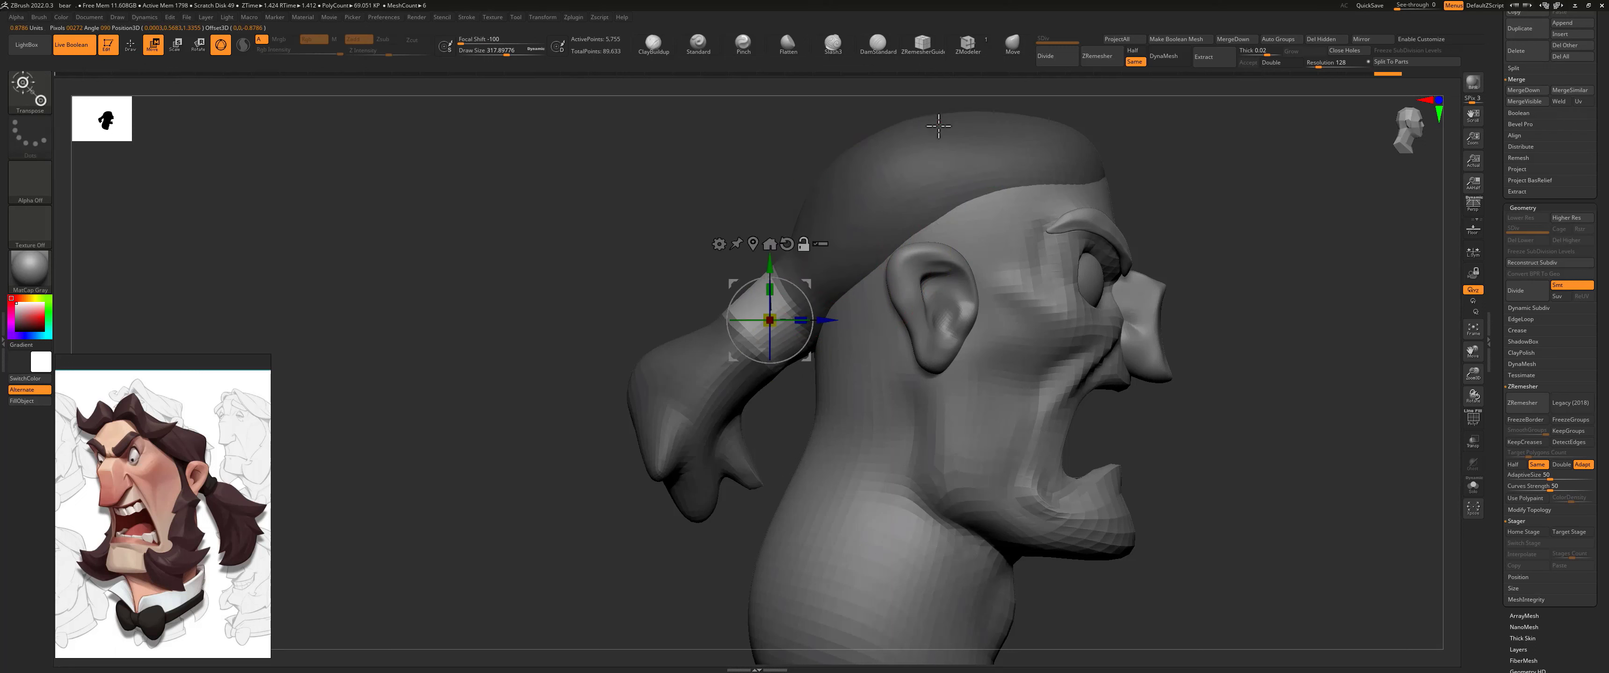
drag(774, 315, 743, 320)
key(q)
ctrl+click(933, 167)
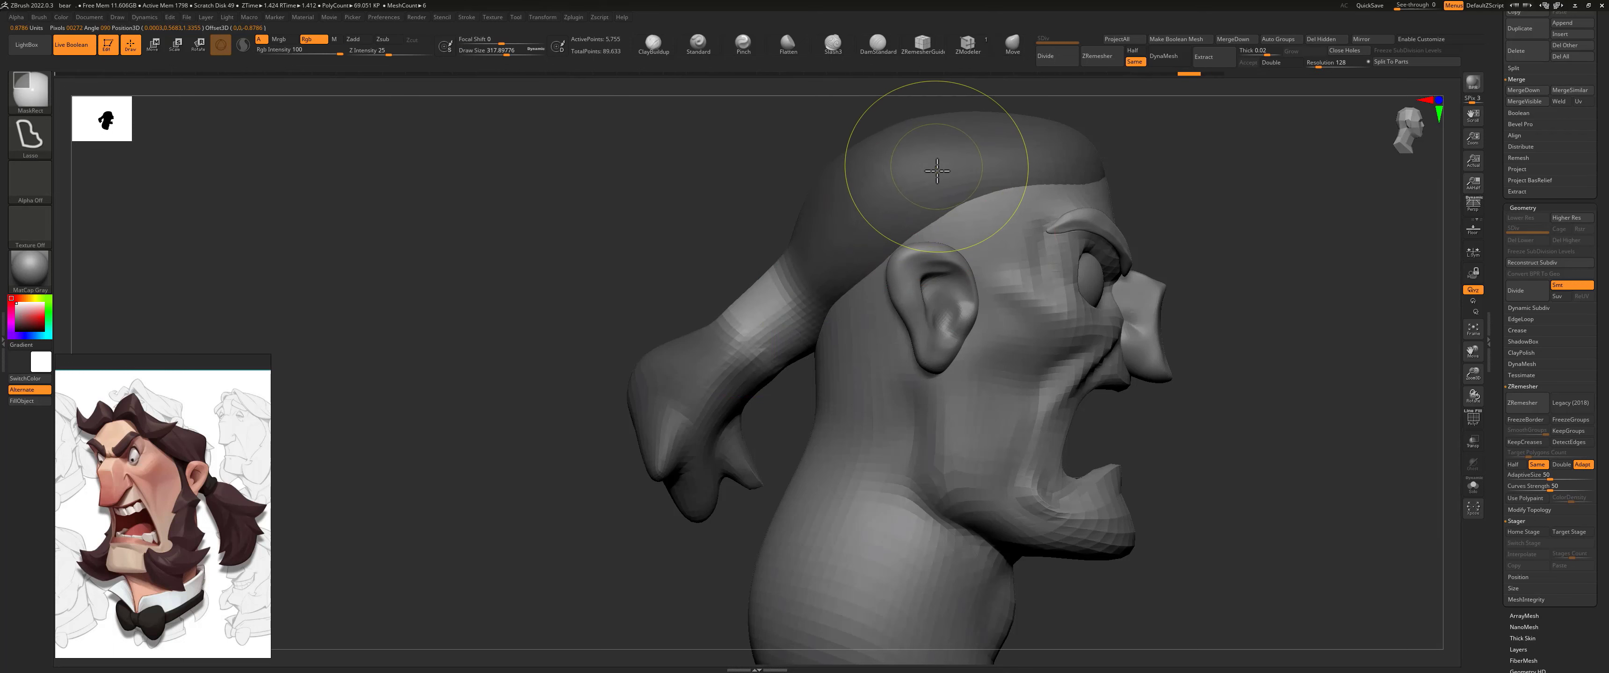
ctrl+click(934, 167)
Step: Shrink the unmasked band with the gizmo aligned to the ponytail's direction, stretch it along that axis, and clear the mask
key(w)
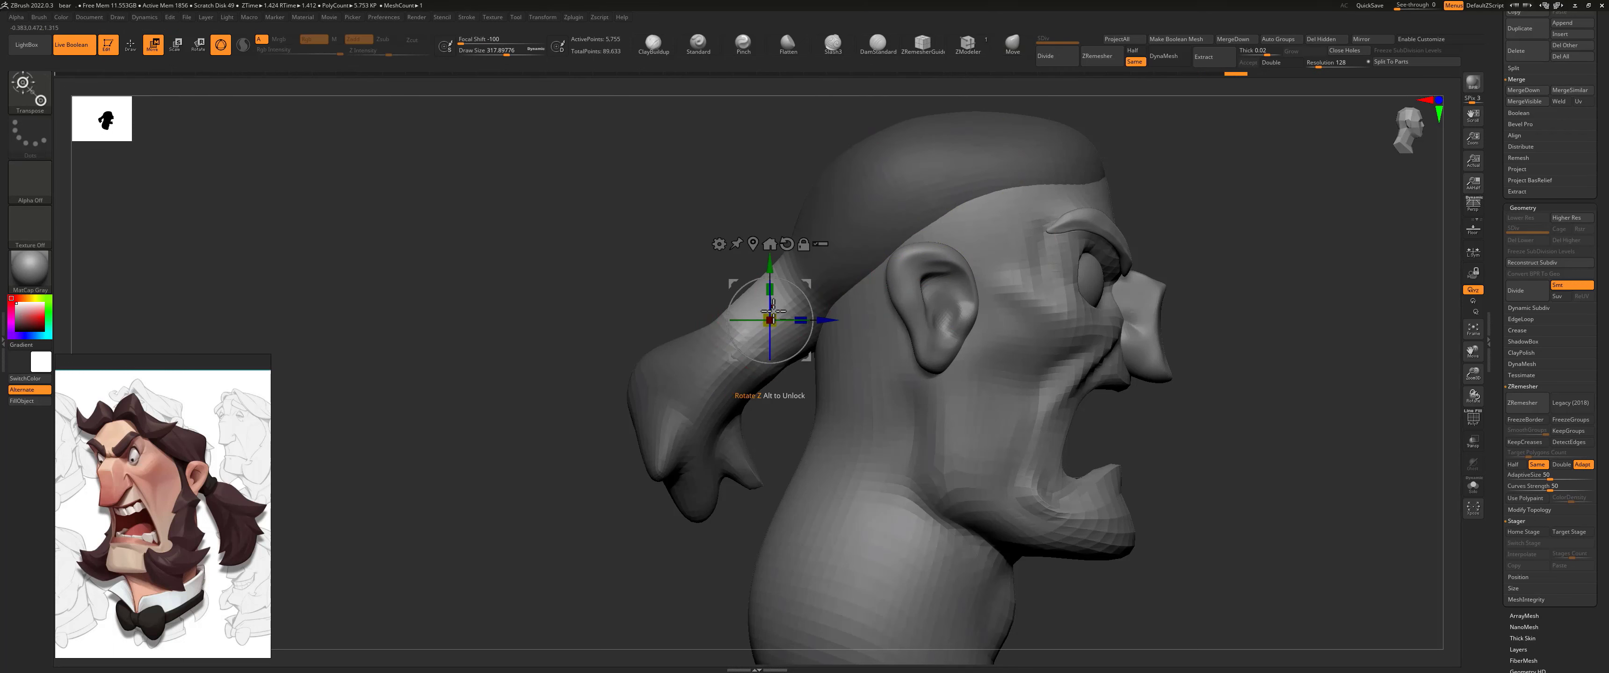
drag(771, 318, 722, 321)
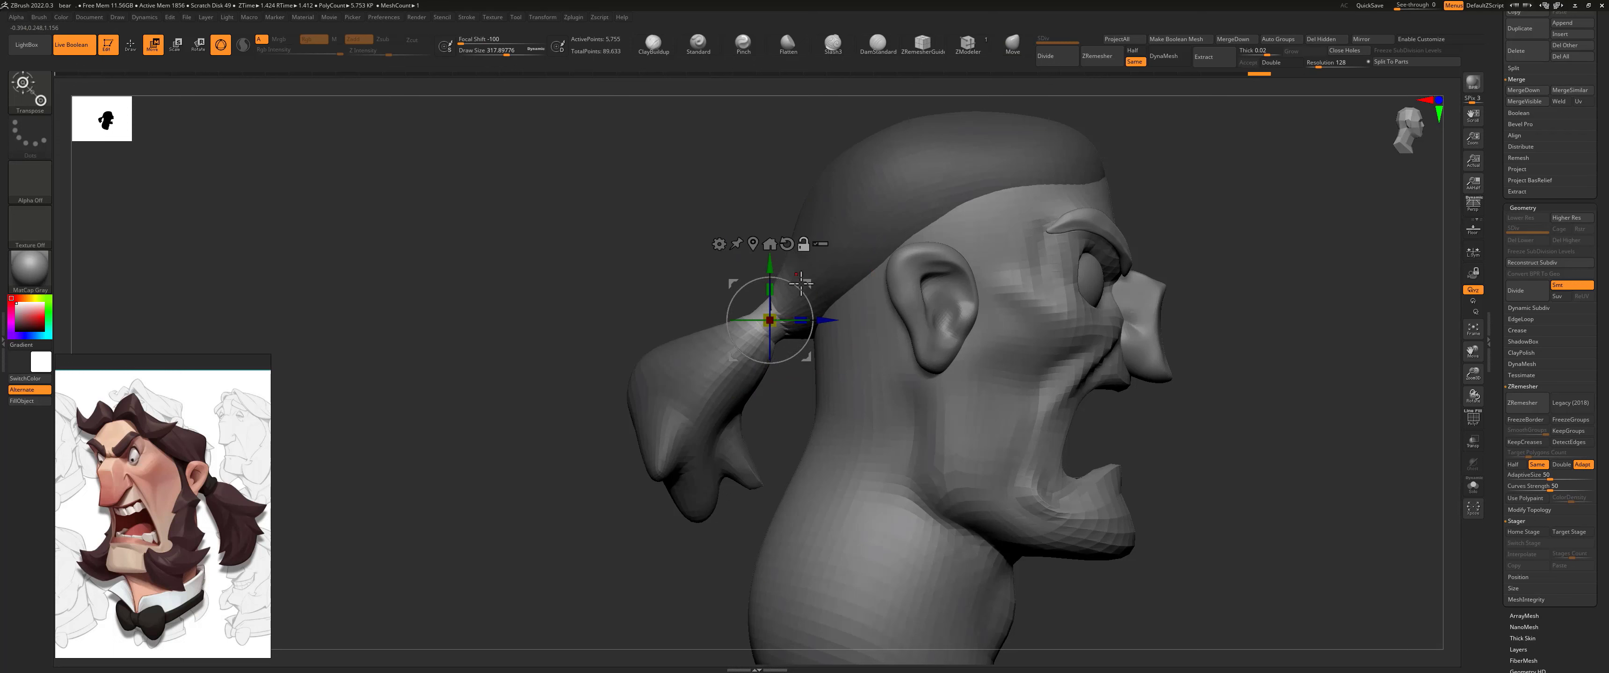
drag(801, 283, 796, 313)
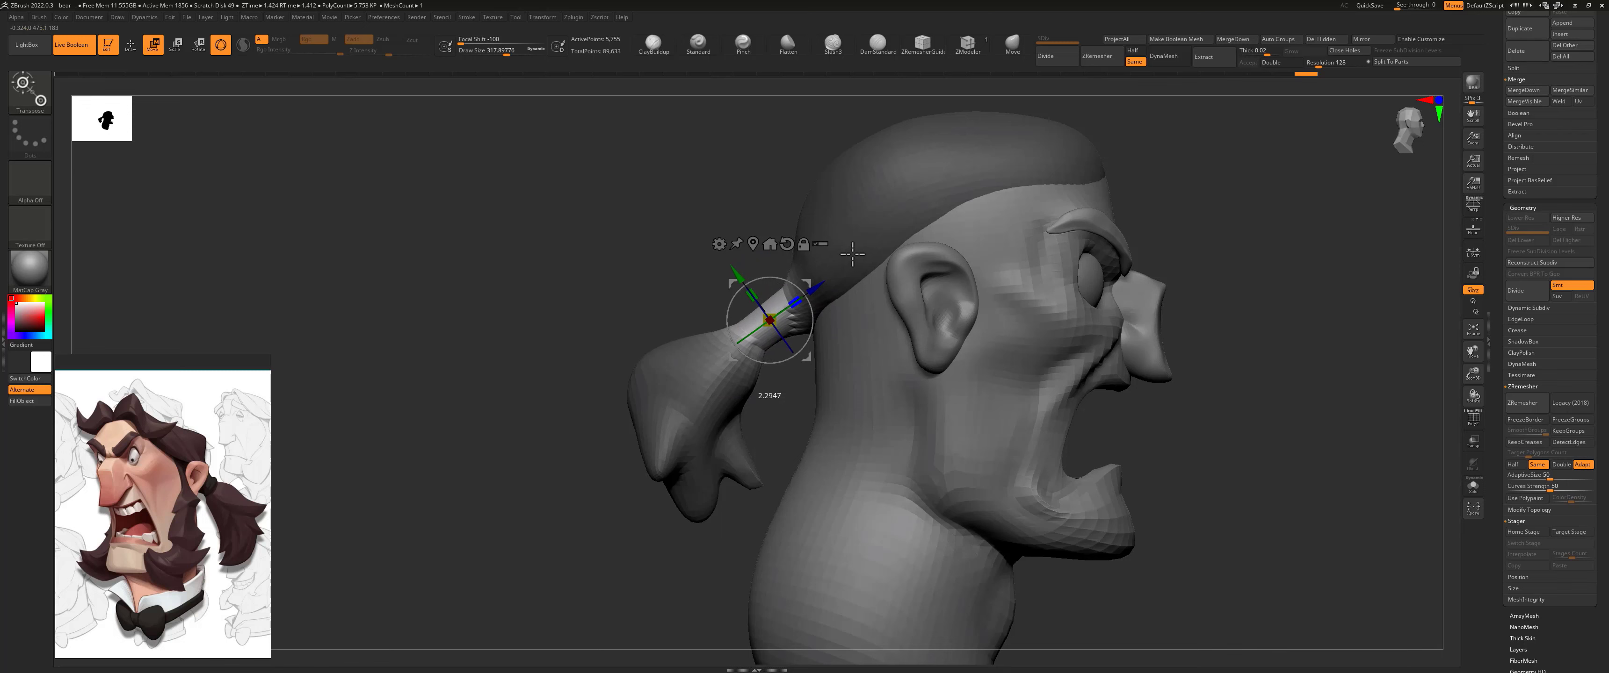
drag(793, 274, 759, 262)
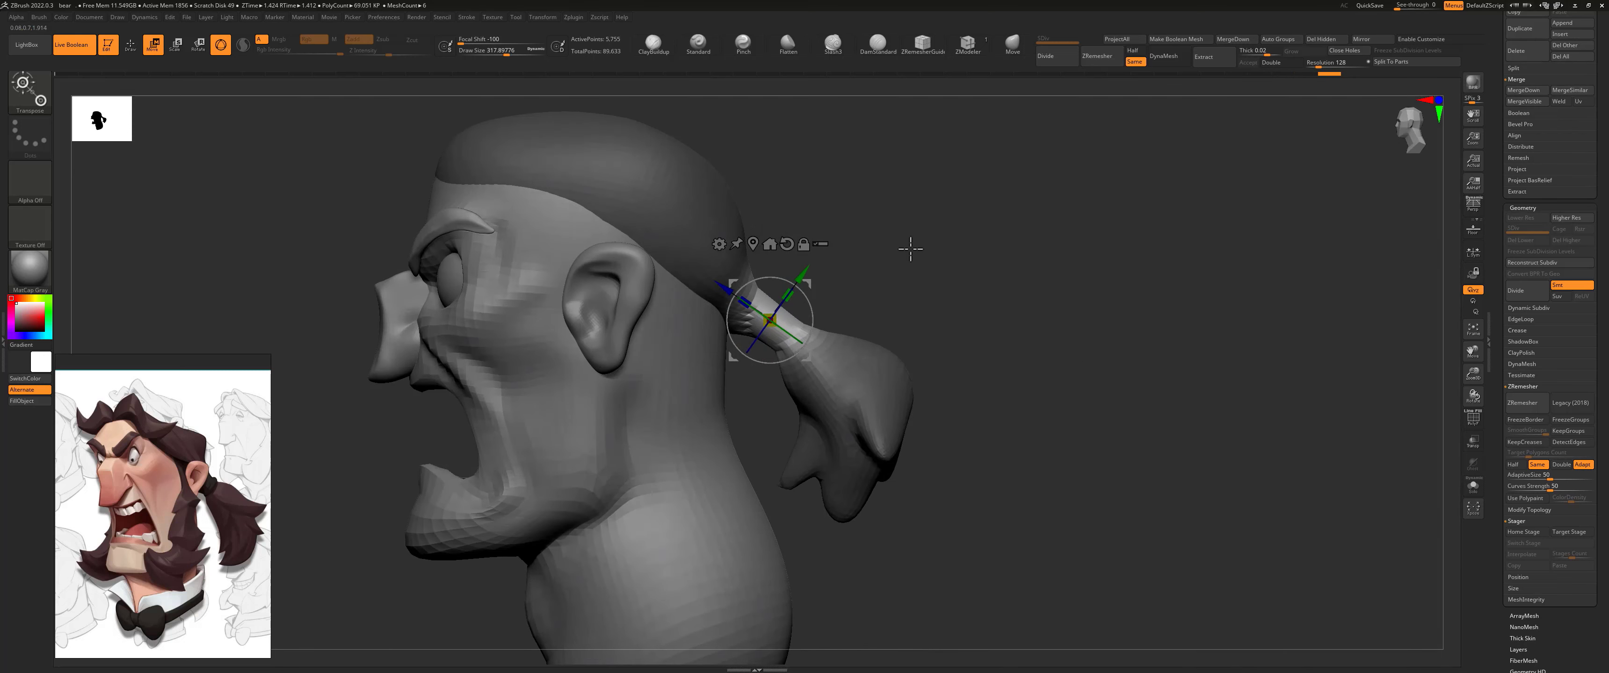
key(q)
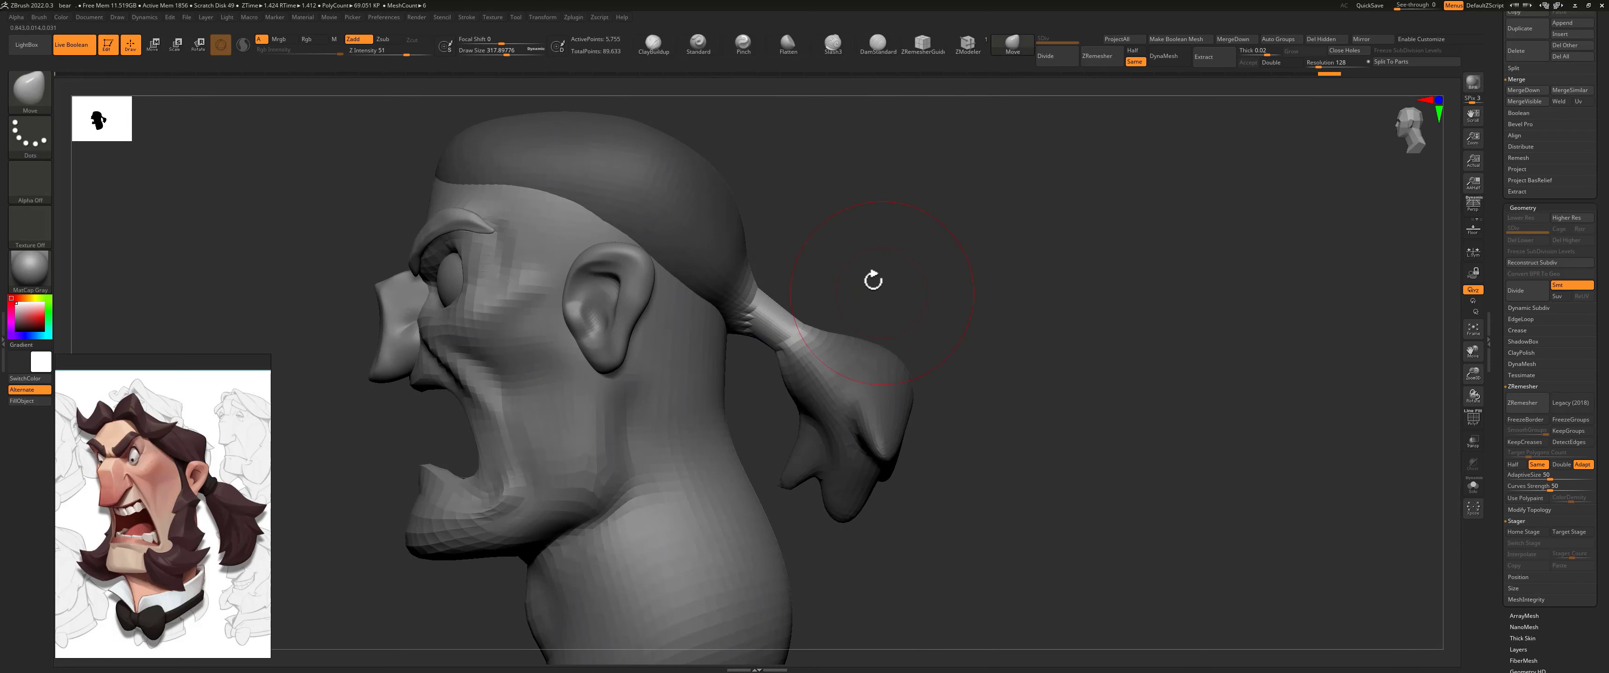
mouse_move(849, 239)
ctrl+mouse_down()
mouse_move(784, 336)
mouse_move(813, 343)
ctrl+mouse_up()
key(ctrl+z)
key(ctrl+z)
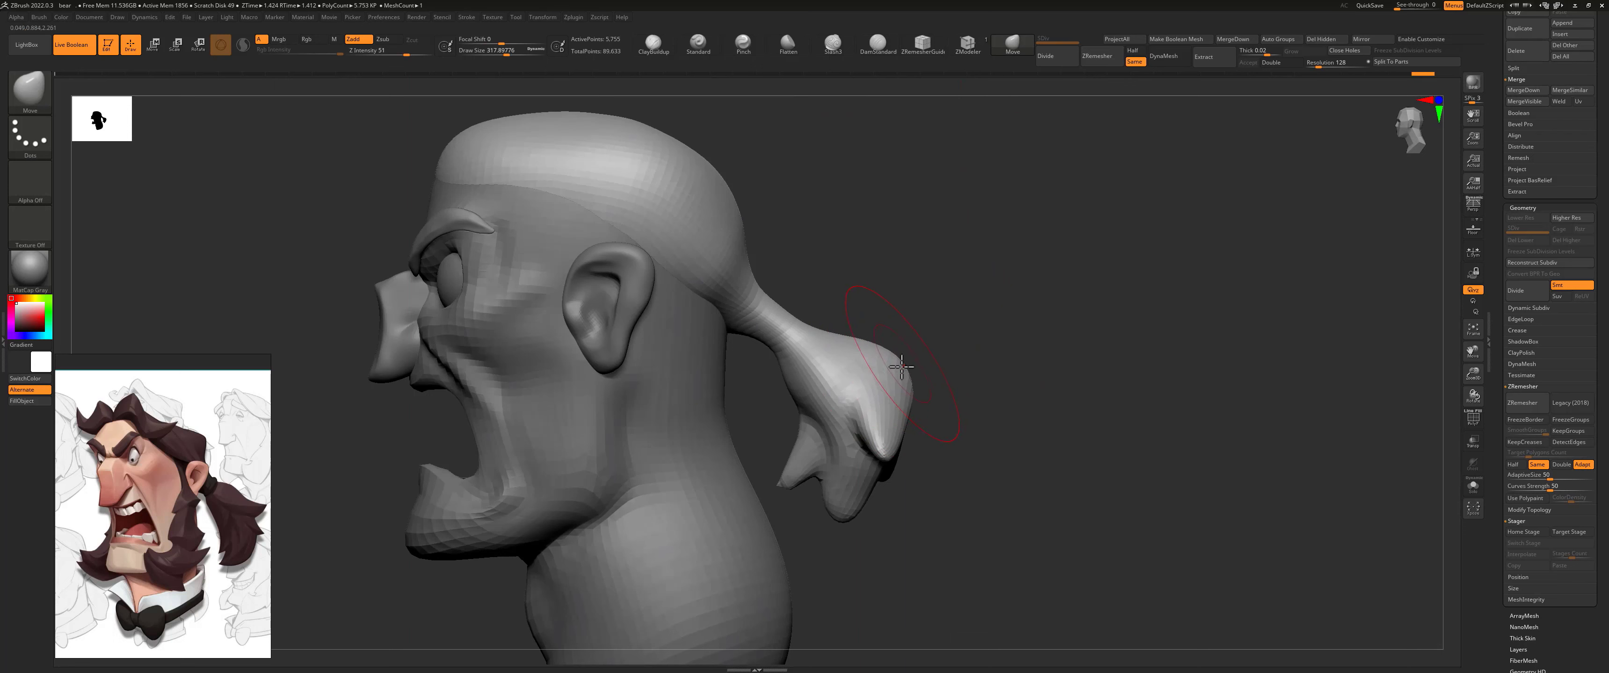
Step: Round out the ponytail's body below the narrowed root and reposition its locks with a smaller Move brush
drag(883, 341, 799, 399)
key(s)
drag(802, 393, 768, 398)
drag(862, 485, 856, 572)
mouse_move(937, 457)
mouse_down()
mouse_move(789, 456)
mouse_move(895, 459)
mouse_move(886, 469)
mouse_up()
right_drag(865, 462, 1007, 470)
drag(918, 418, 900, 422)
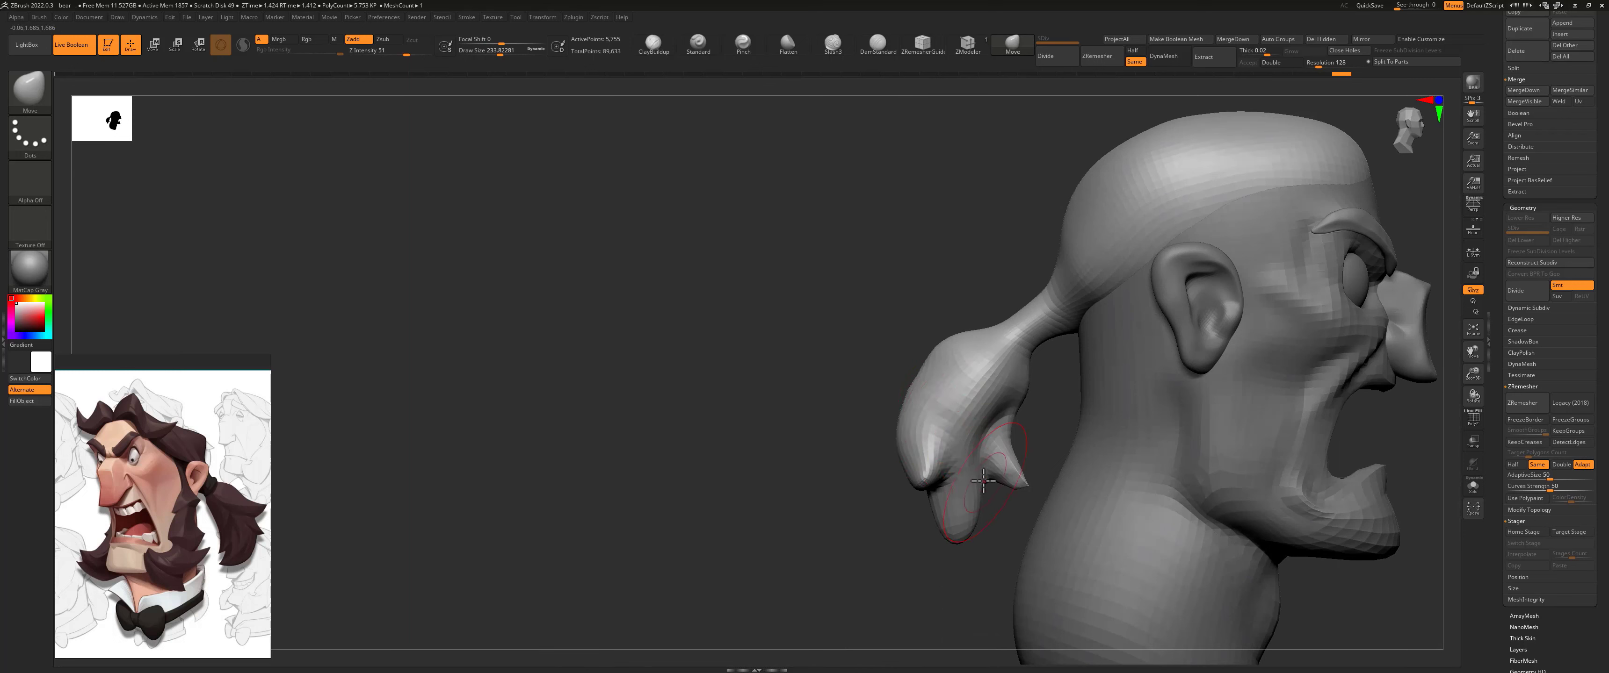
Step: Bend and taper the ponytail's lowest lock with a Move brush of about 158 size, and smooth the area between the locks
drag(983, 481, 956, 475)
drag(970, 525, 953, 540)
key(s)
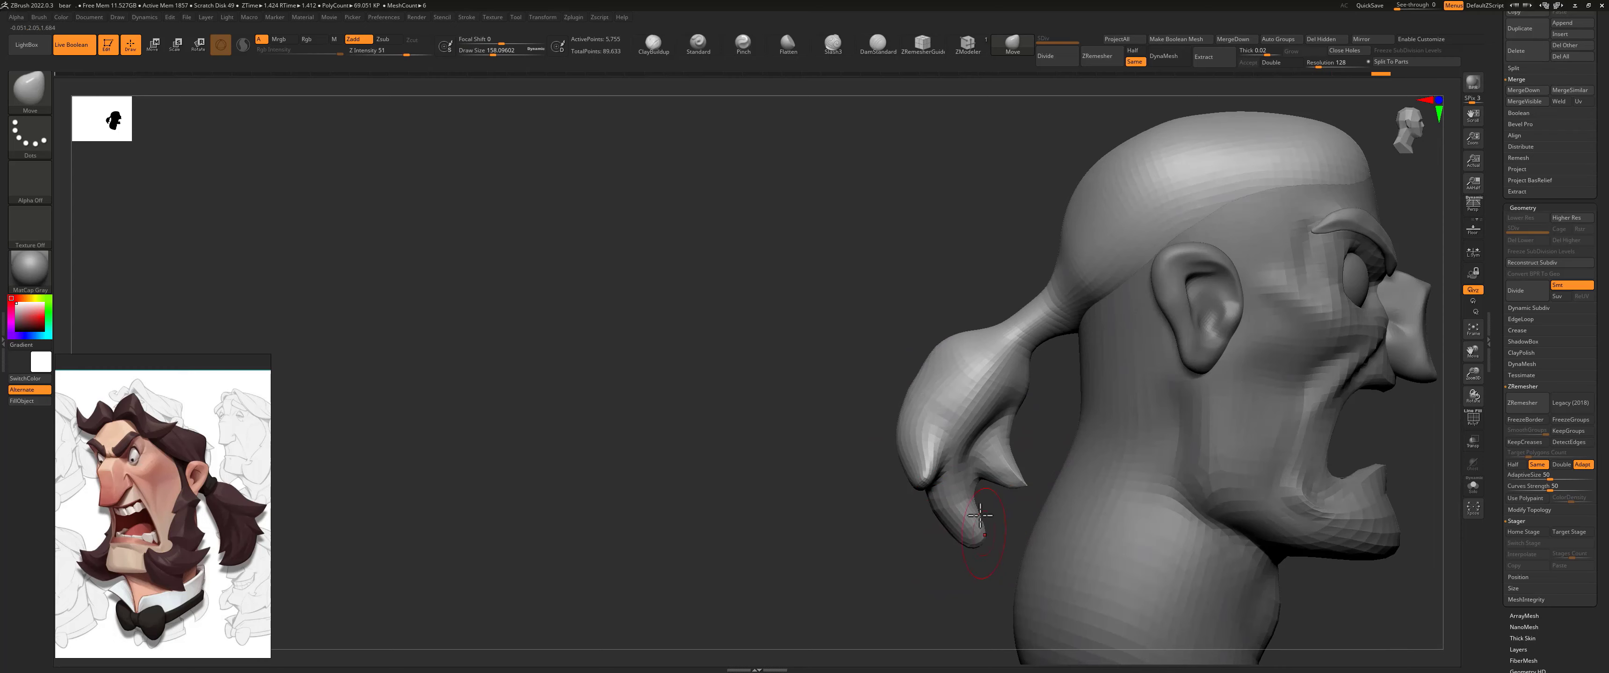
mouse_move(1007, 507)
right_down()
mouse_move(923, 500)
mouse_move(899, 480)
mouse_move(912, 467)
right_up()
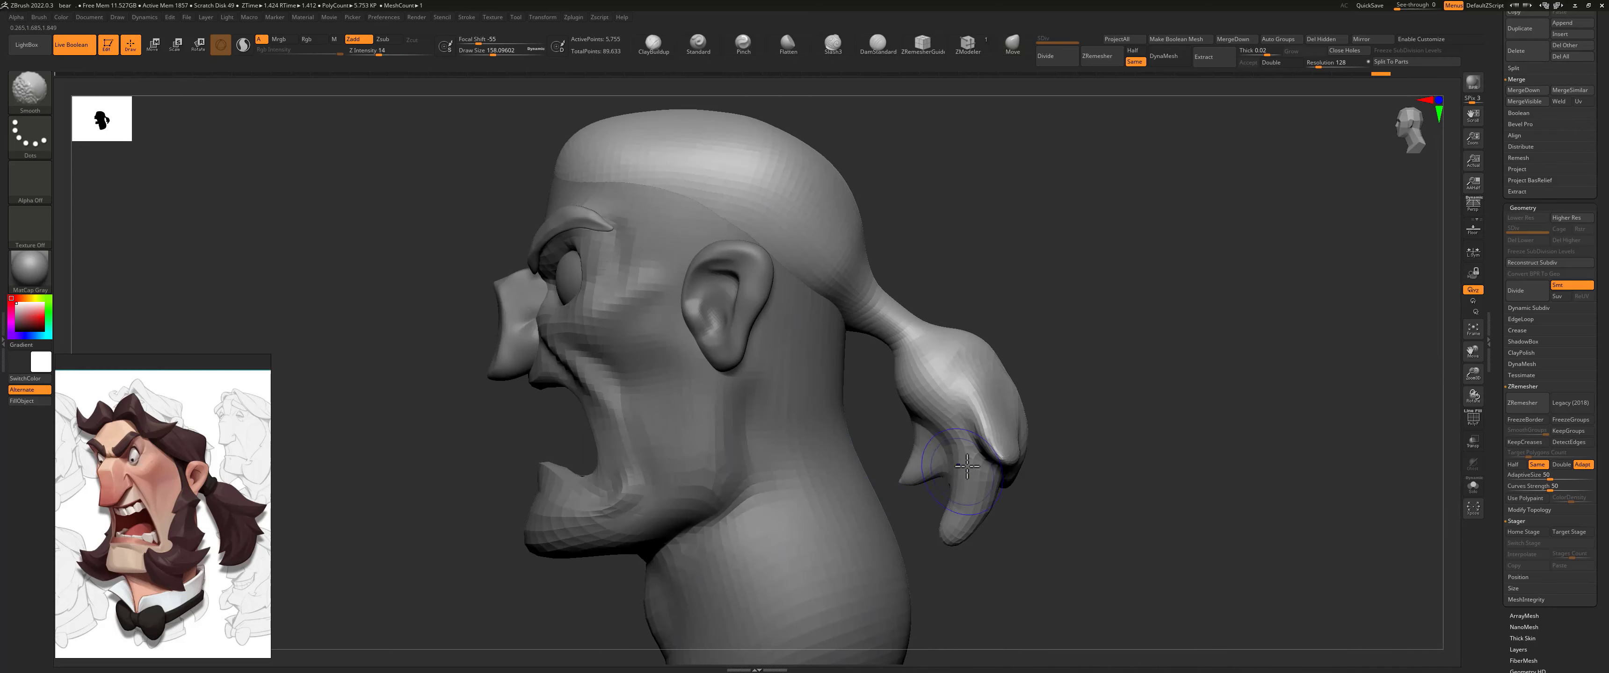
mouse_move(1000, 431)
right_down()
mouse_move(1045, 355)
mouse_move(981, 240)
right_up()
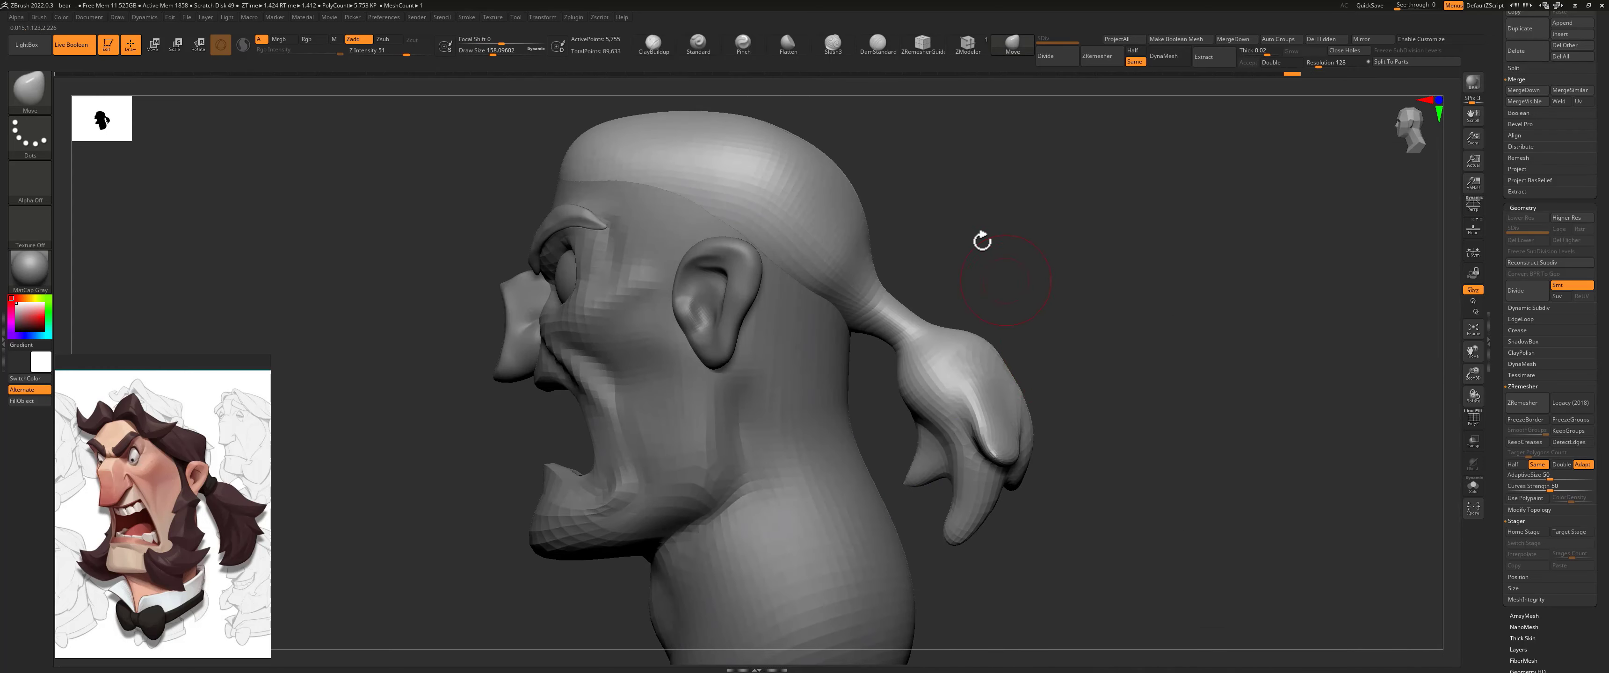
Step: Reshape the ponytail's side locks from behind and pull its lower tip thinner and longer with the Move brush
right_drag(1024, 306, 1090, 450)
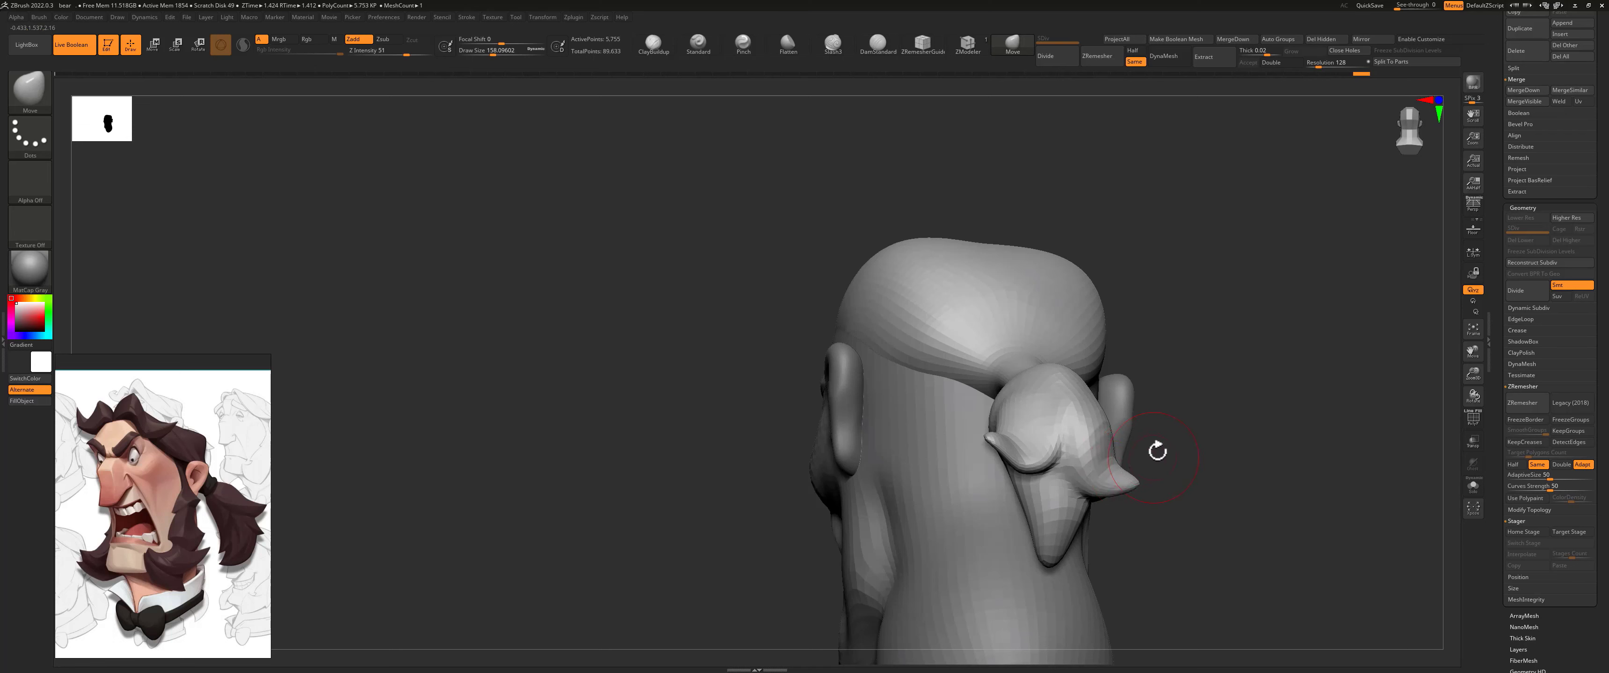
right_drag(1158, 450, 1119, 526)
drag(1119, 527, 1092, 527)
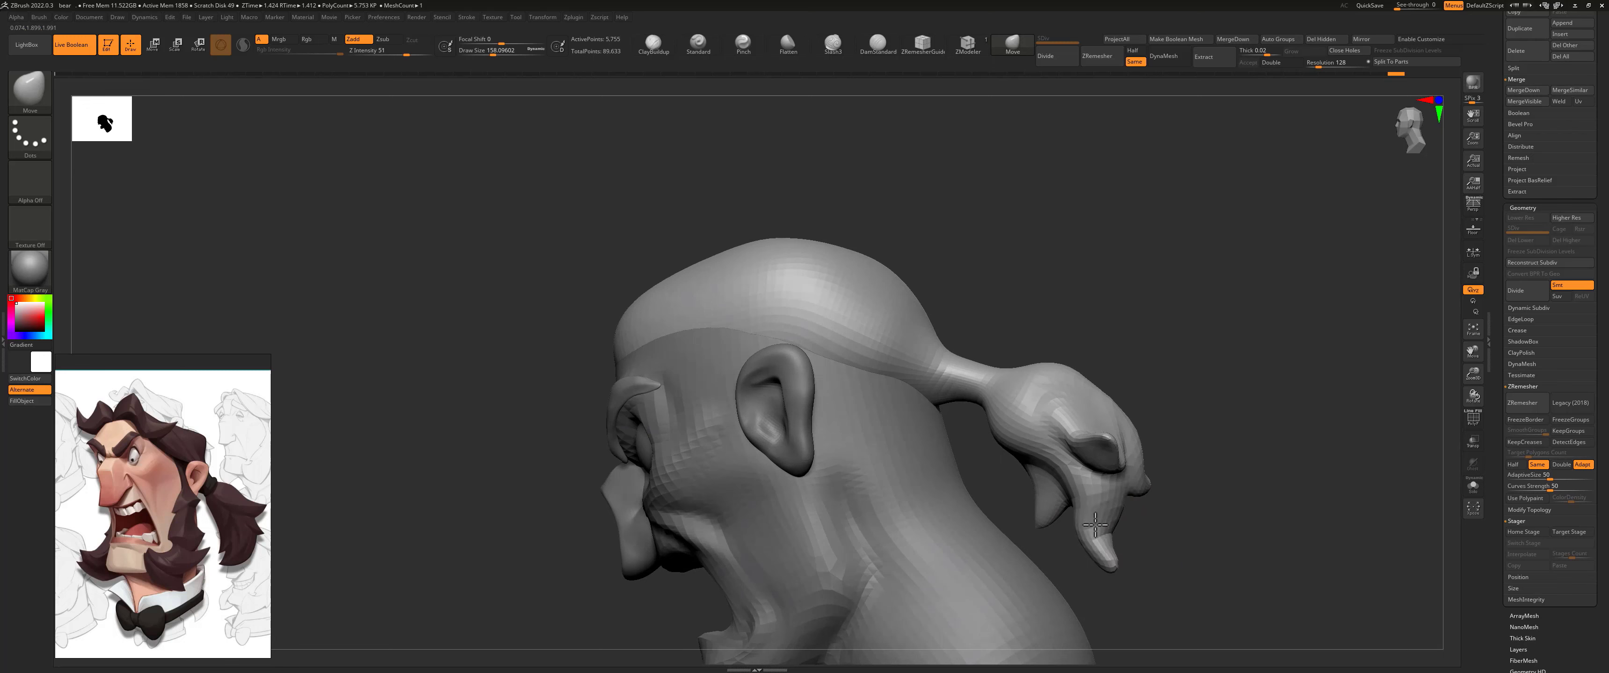
right_drag(1104, 524, 1362, 512)
mouse_move(1184, 480)
mouse_down()
mouse_move(1195, 502)
mouse_move(1197, 466)
mouse_up()
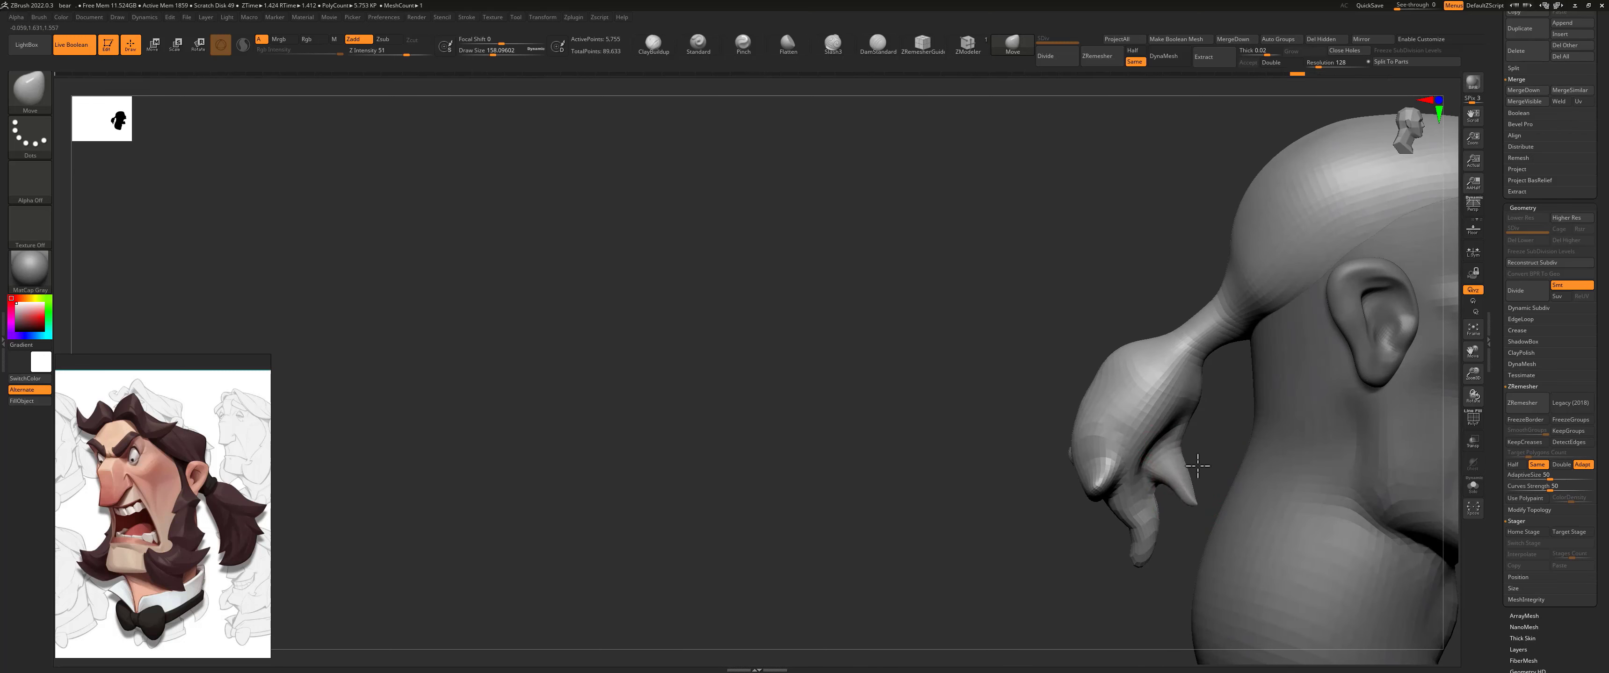
right_drag(1207, 446, 964, 431)
mouse_move(1177, 362)
alt+right_down()
mouse_move(972, 268)
mouse_move(875, 257)
alt+right_up()
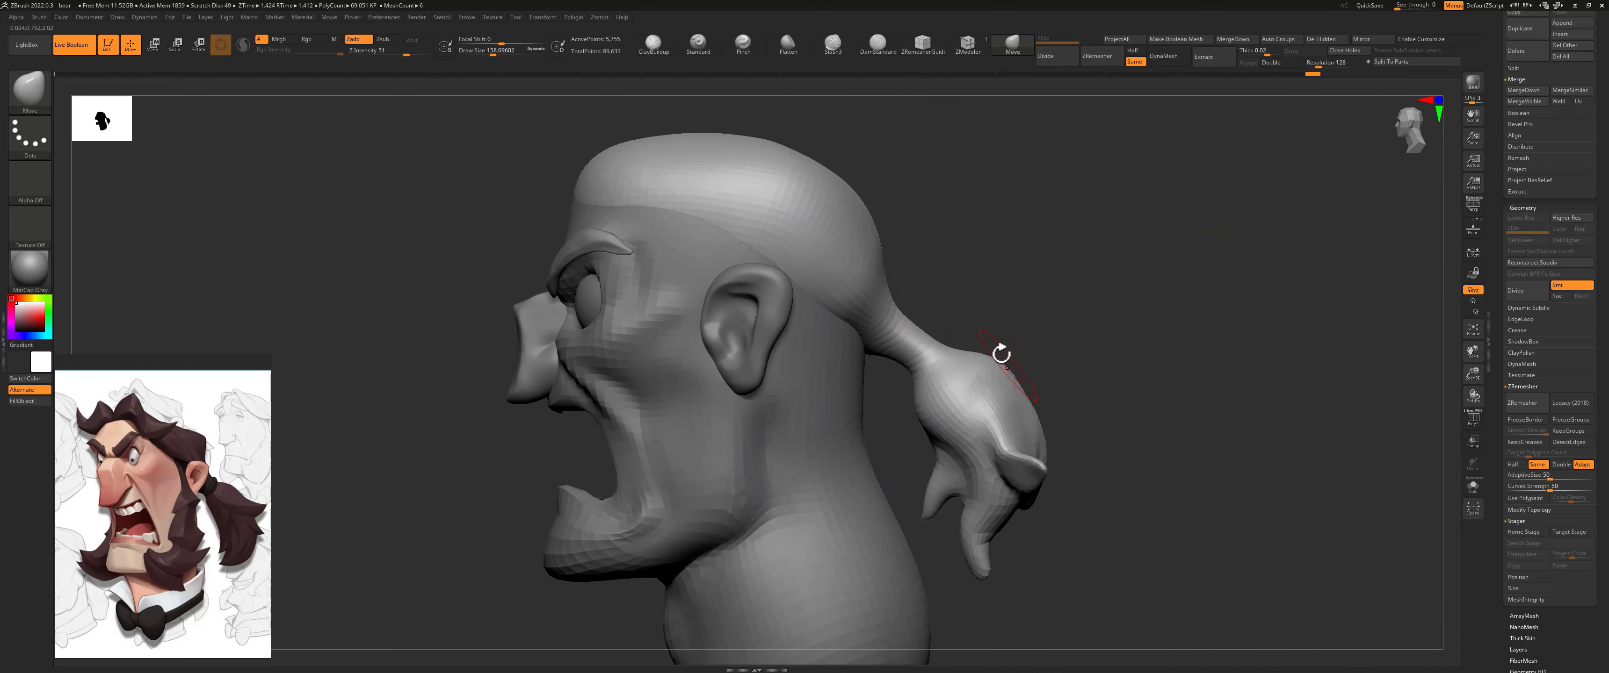
Step: Switch to the DamStandard brush and set its draw size to about 293 for the side of the hair cap
alt+right_drag(950, 205, 1016, 258)
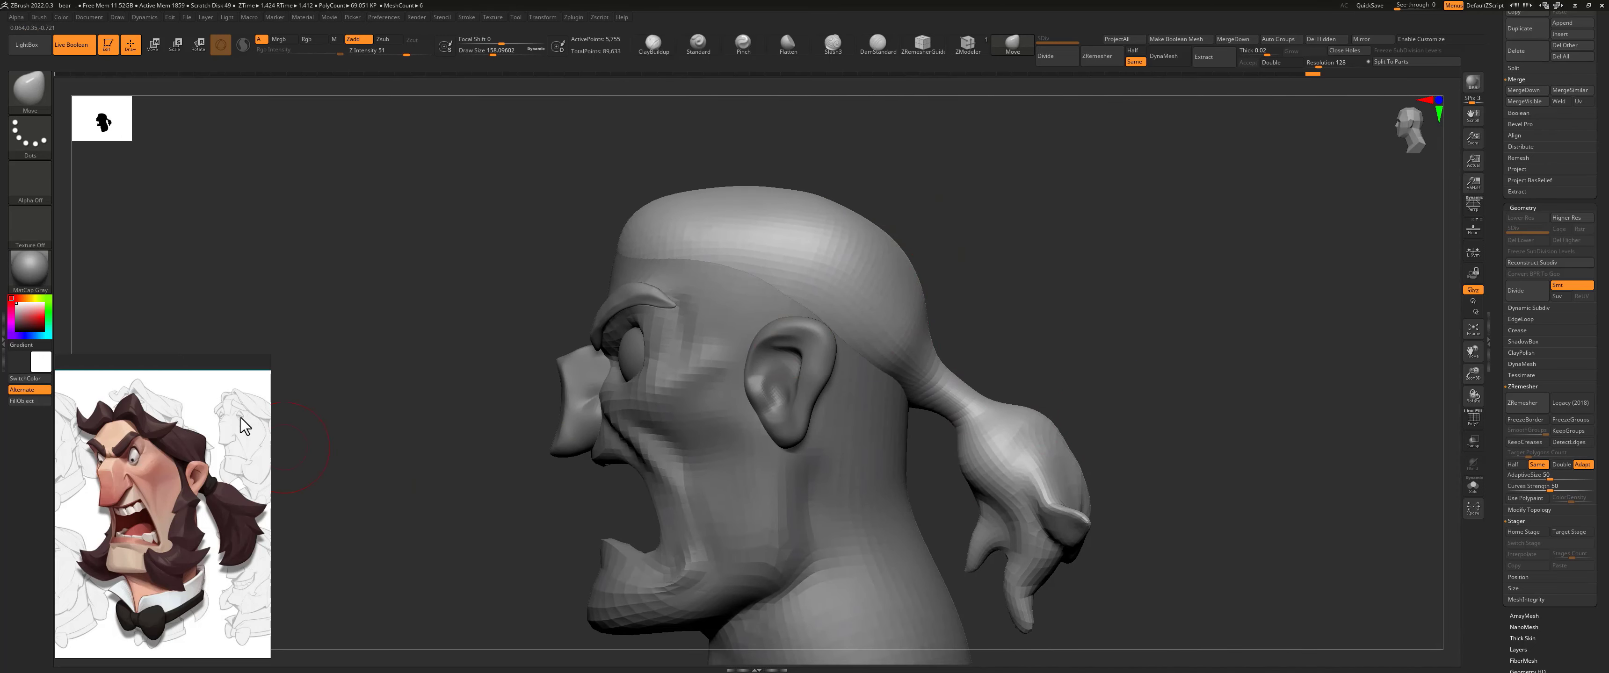
click(877, 43)
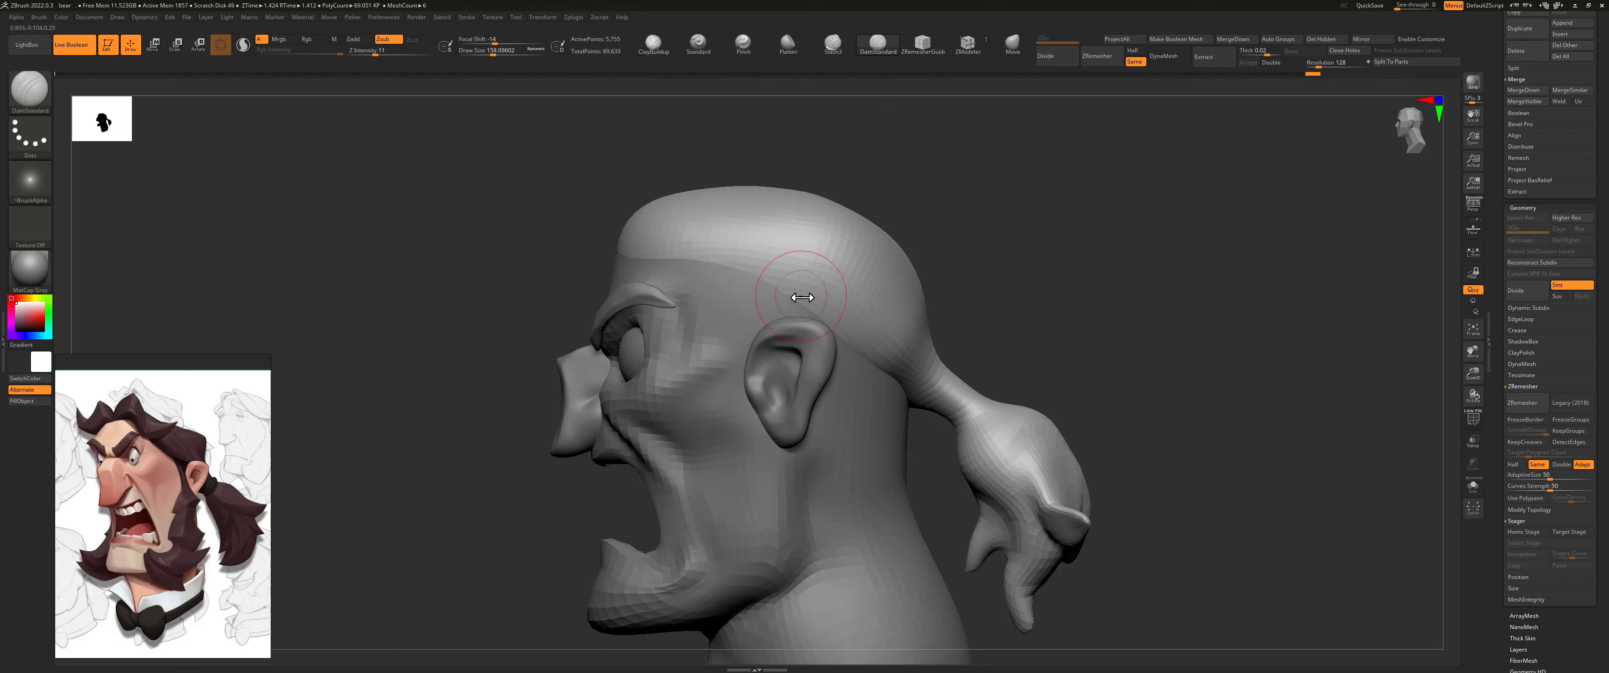
key(s)
drag(802, 298, 813, 301)
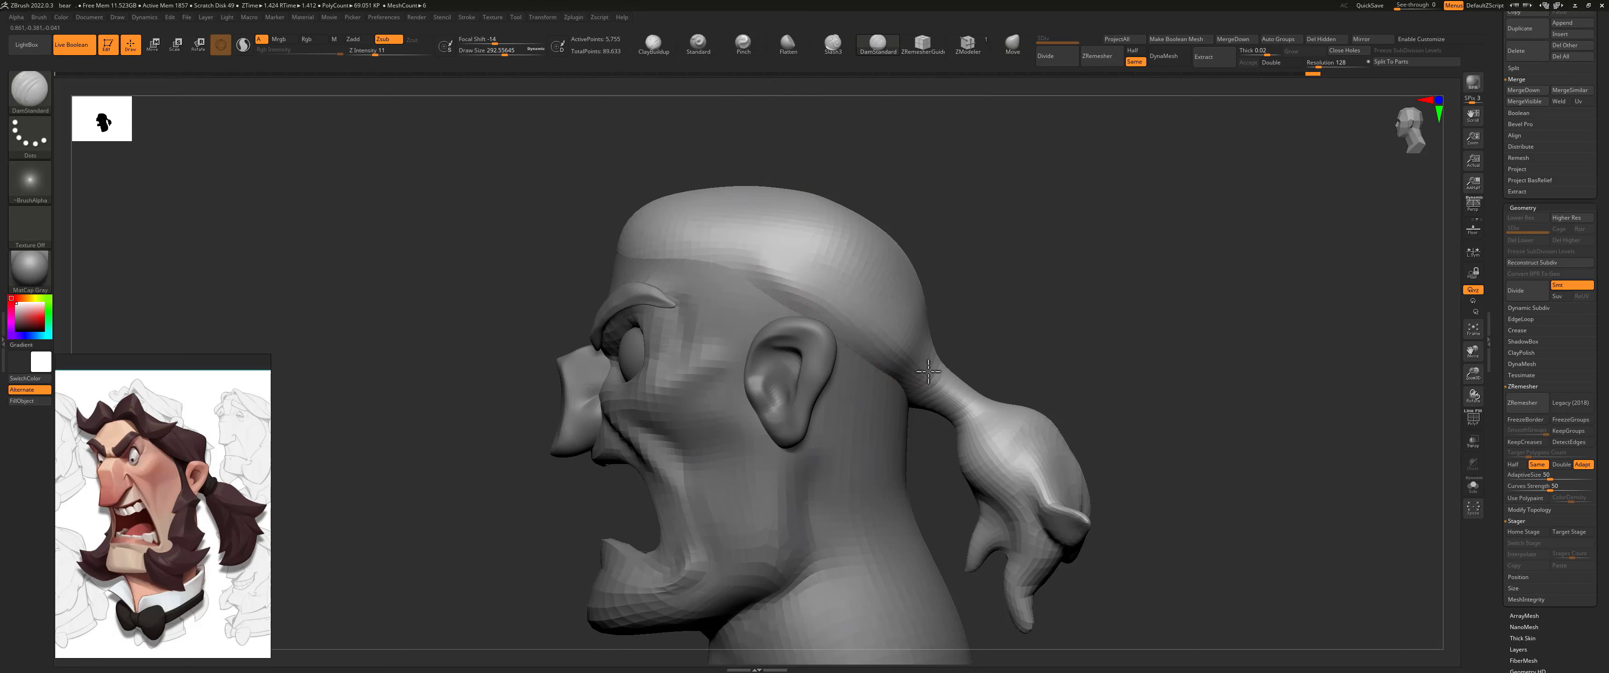
right_drag(811, 294, 946, 269)
key(ctrl)
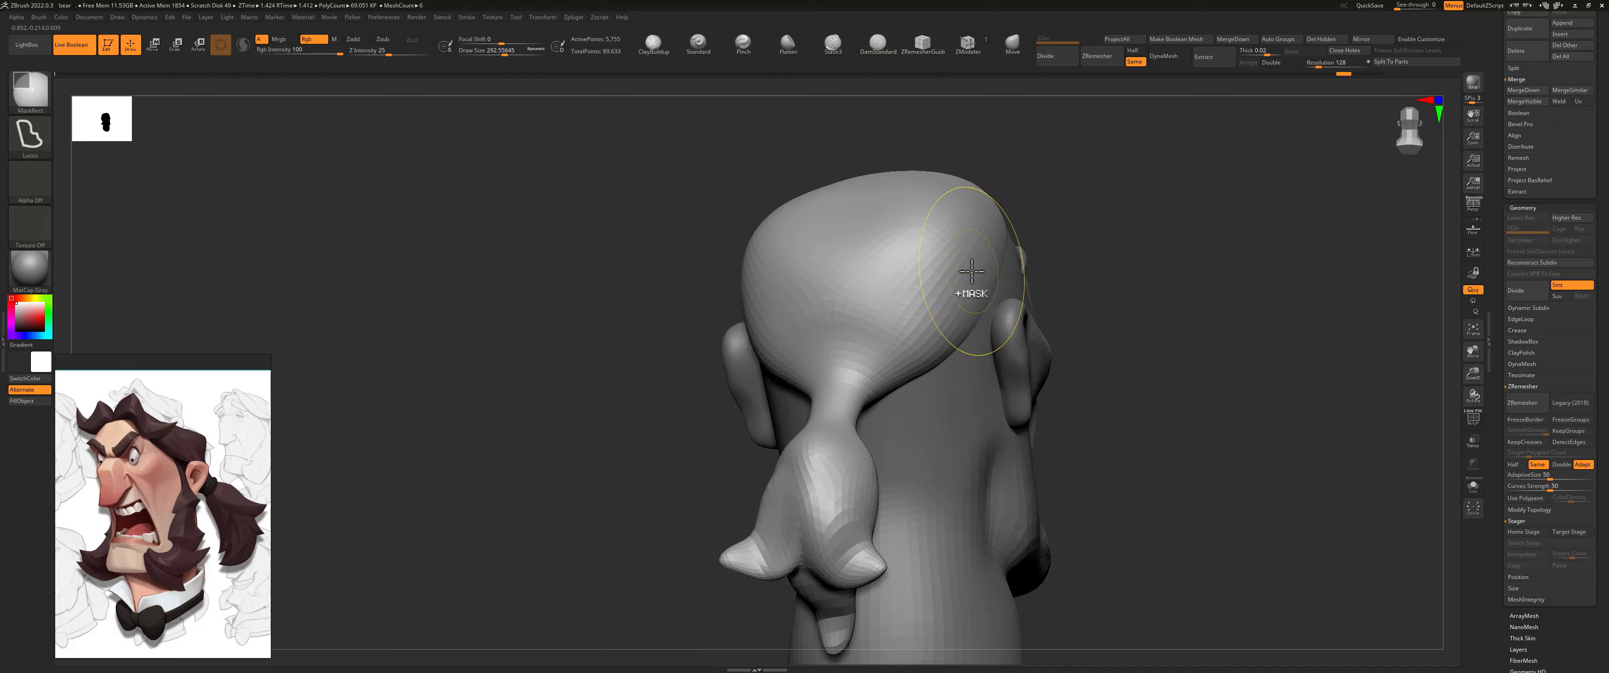
key(ctrl+shift+z)
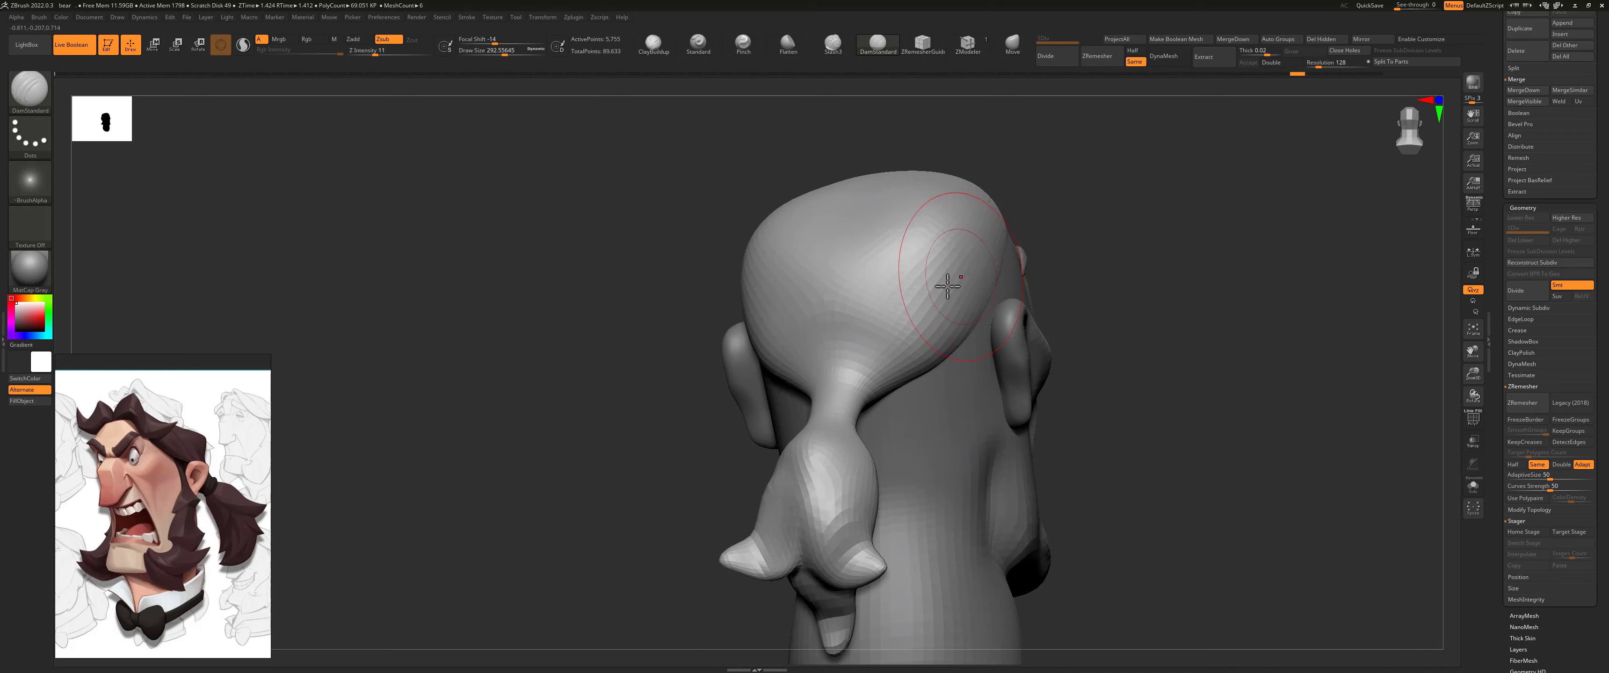
right_drag(683, 305, 810, 257)
mouse_move(856, 278)
mouse_down()
mouse_move(778, 261)
mouse_move(914, 355)
mouse_up()
key(ctrl+z)
key(ctrl+z)
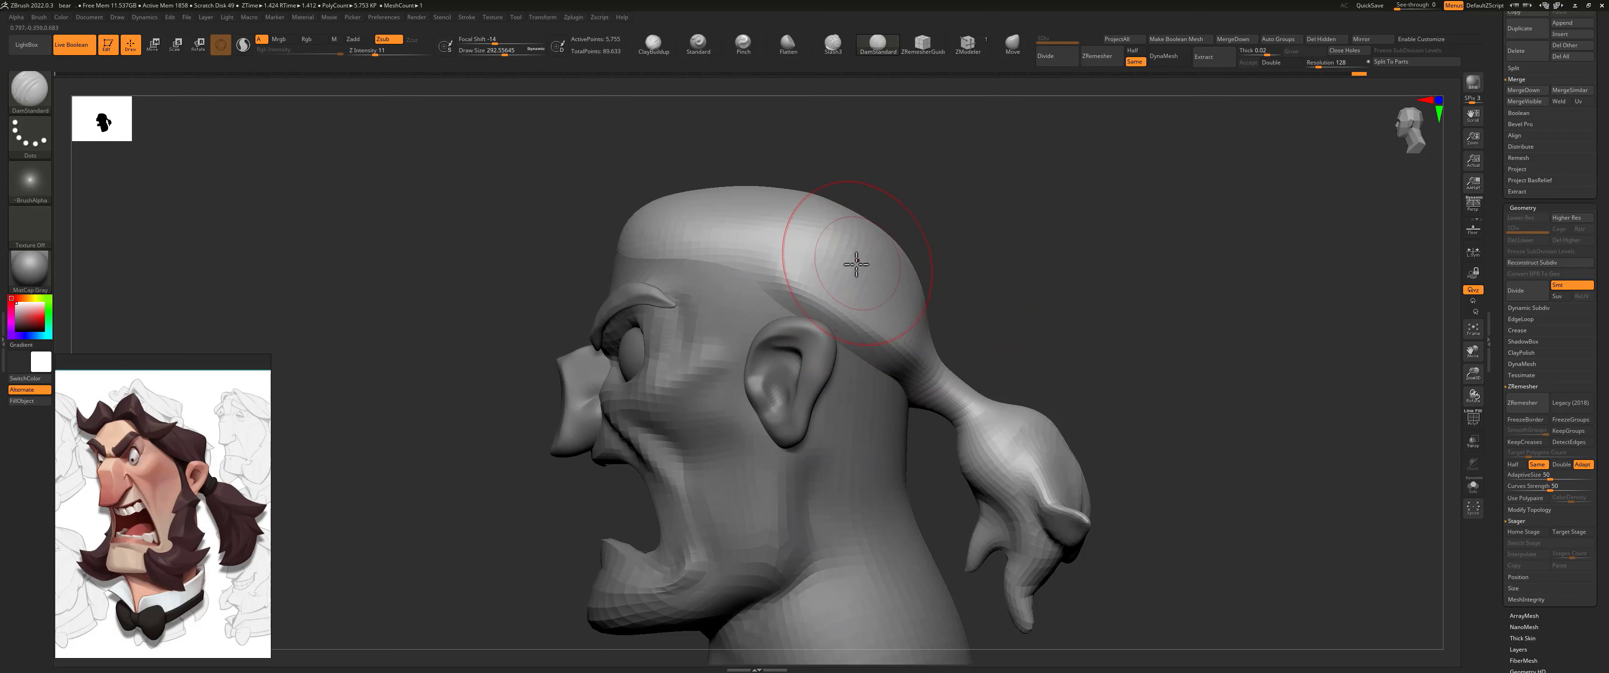
Step: Carve strand grooves along the hair cap's side toward the ponytail's root with DamStandard, reducing the brush to about 132
key(s)
mouse_move(856, 264)
mouse_down()
mouse_move(837, 263)
mouse_move(892, 324)
mouse_up()
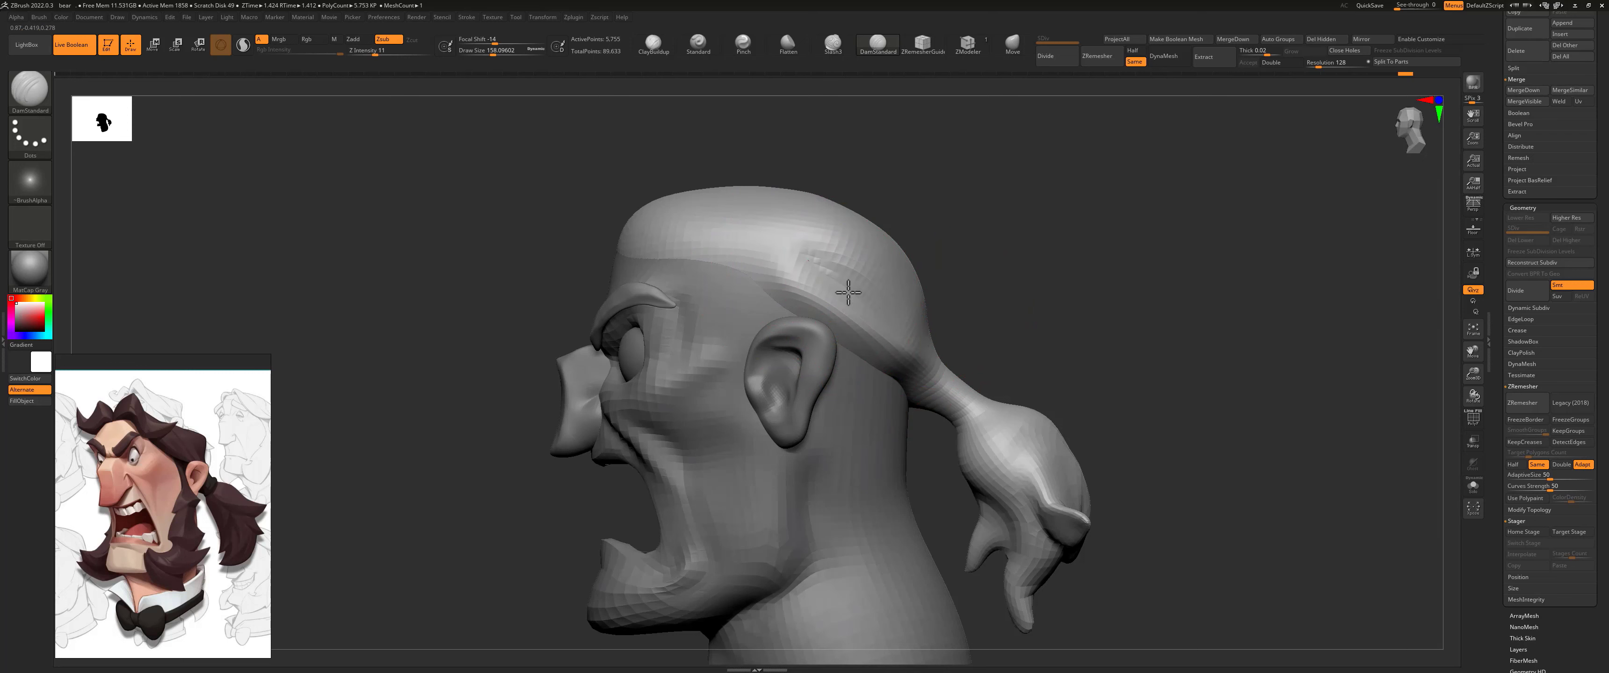
right_drag(909, 332, 962, 270)
key(s)
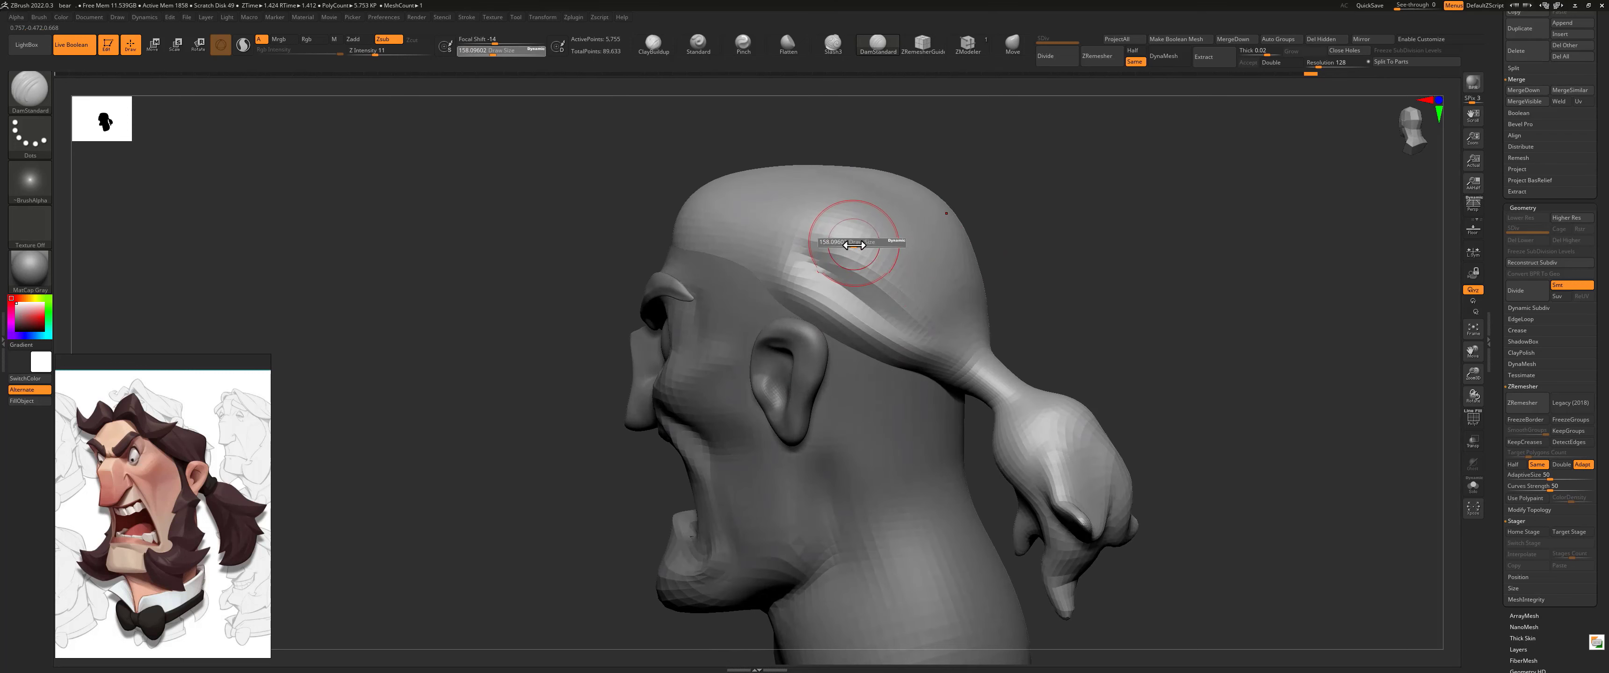
drag(848, 246, 837, 233)
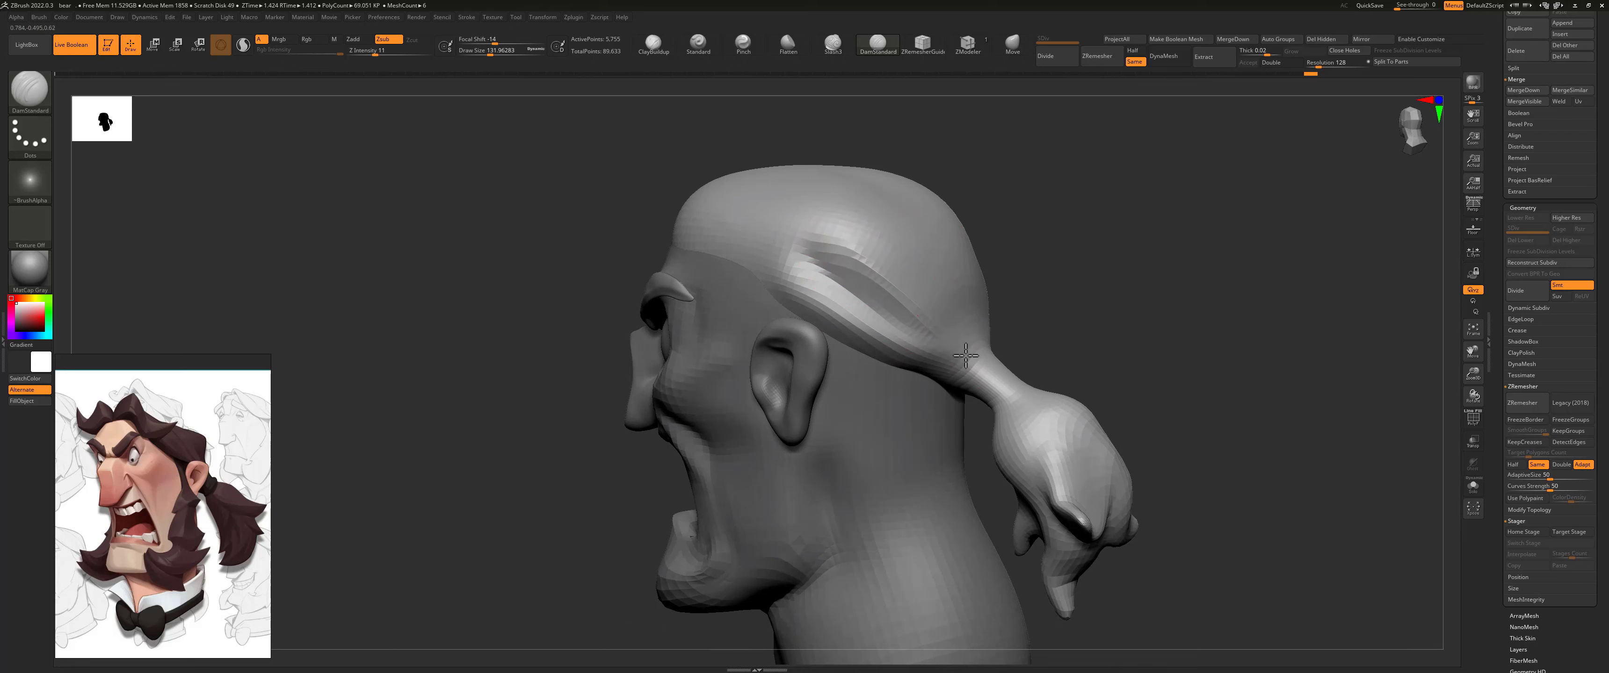
right_drag(930, 262, 952, 220)
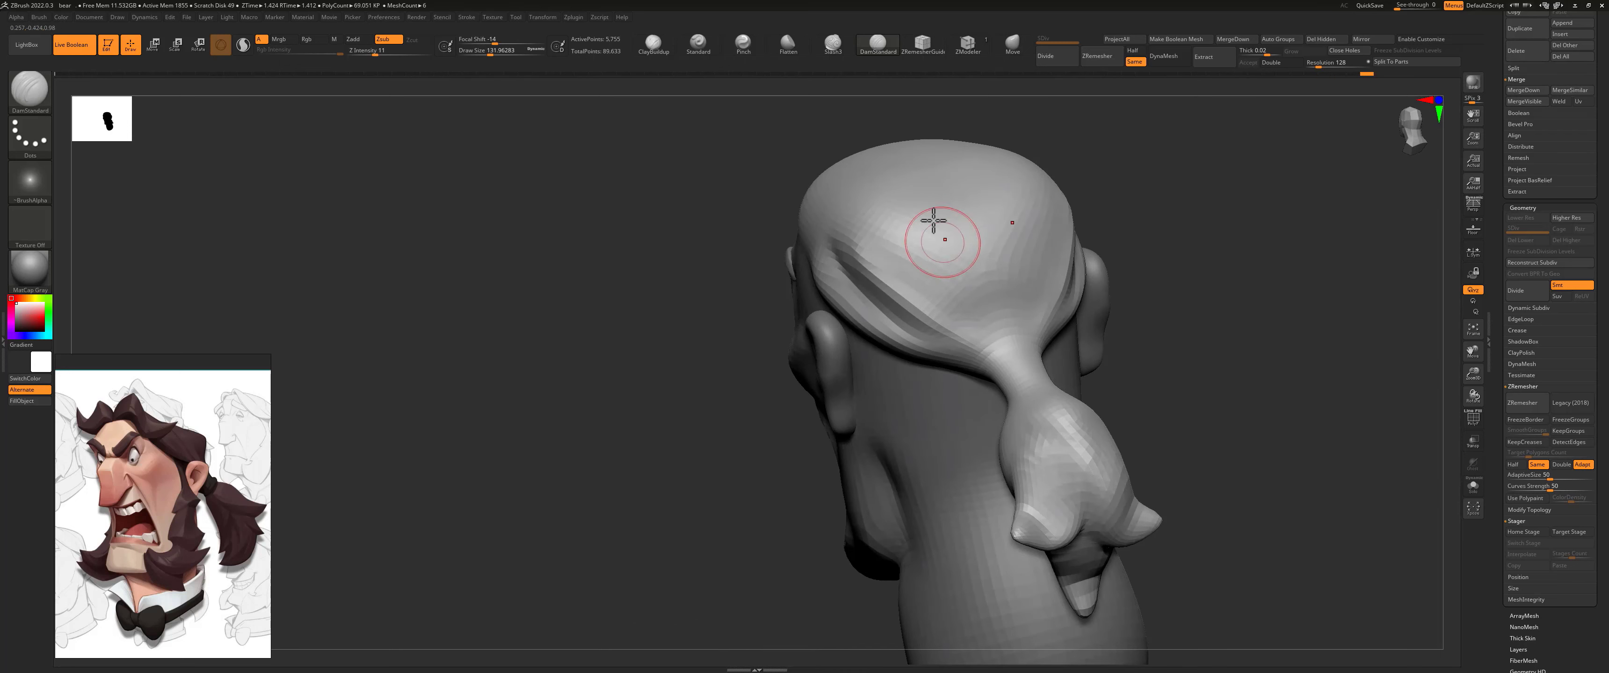
right_drag(1110, 170, 966, 259)
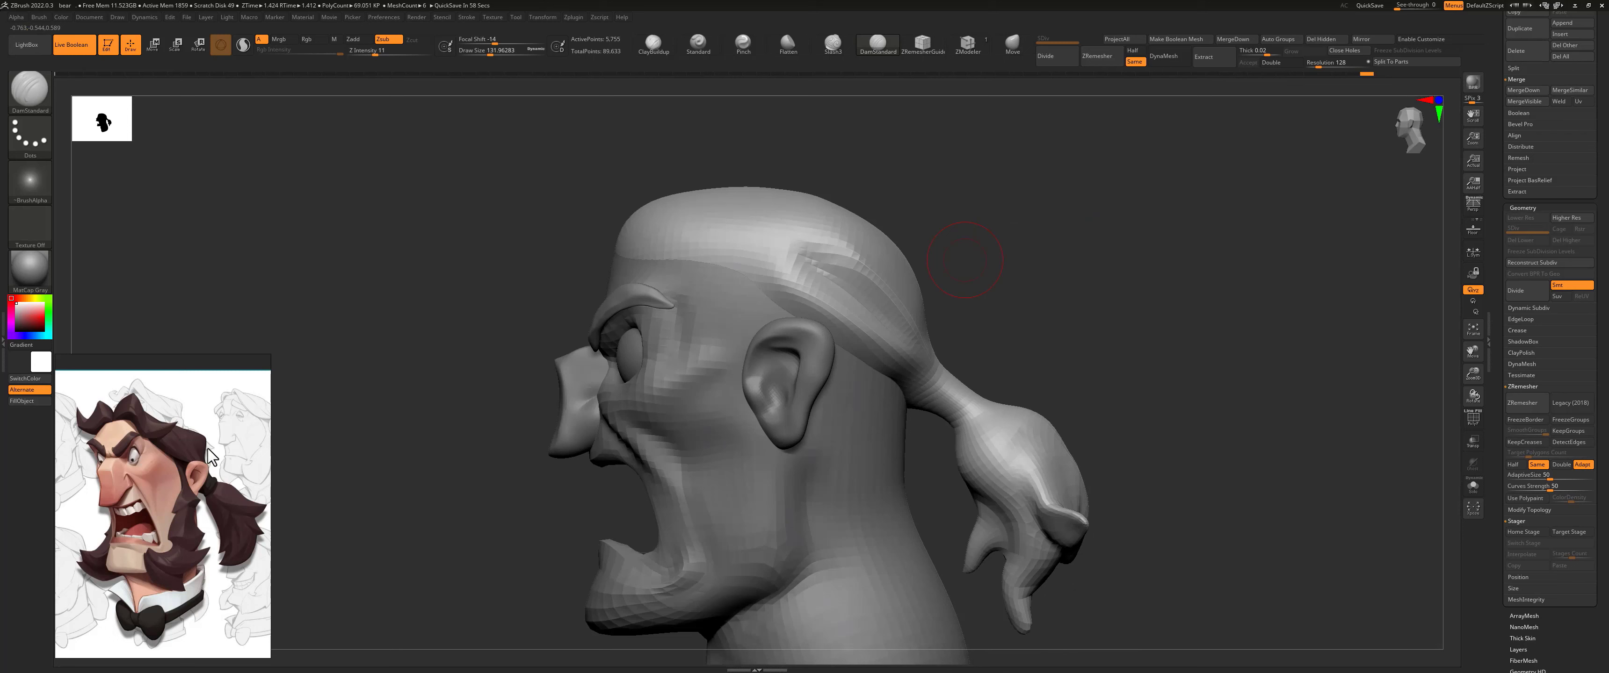
Step: Push the back of the hair cap's crown outward with the Move brush at about 257 size and smooth its upper edge
key(s)
drag(801, 190, 822, 190)
click(1012, 43)
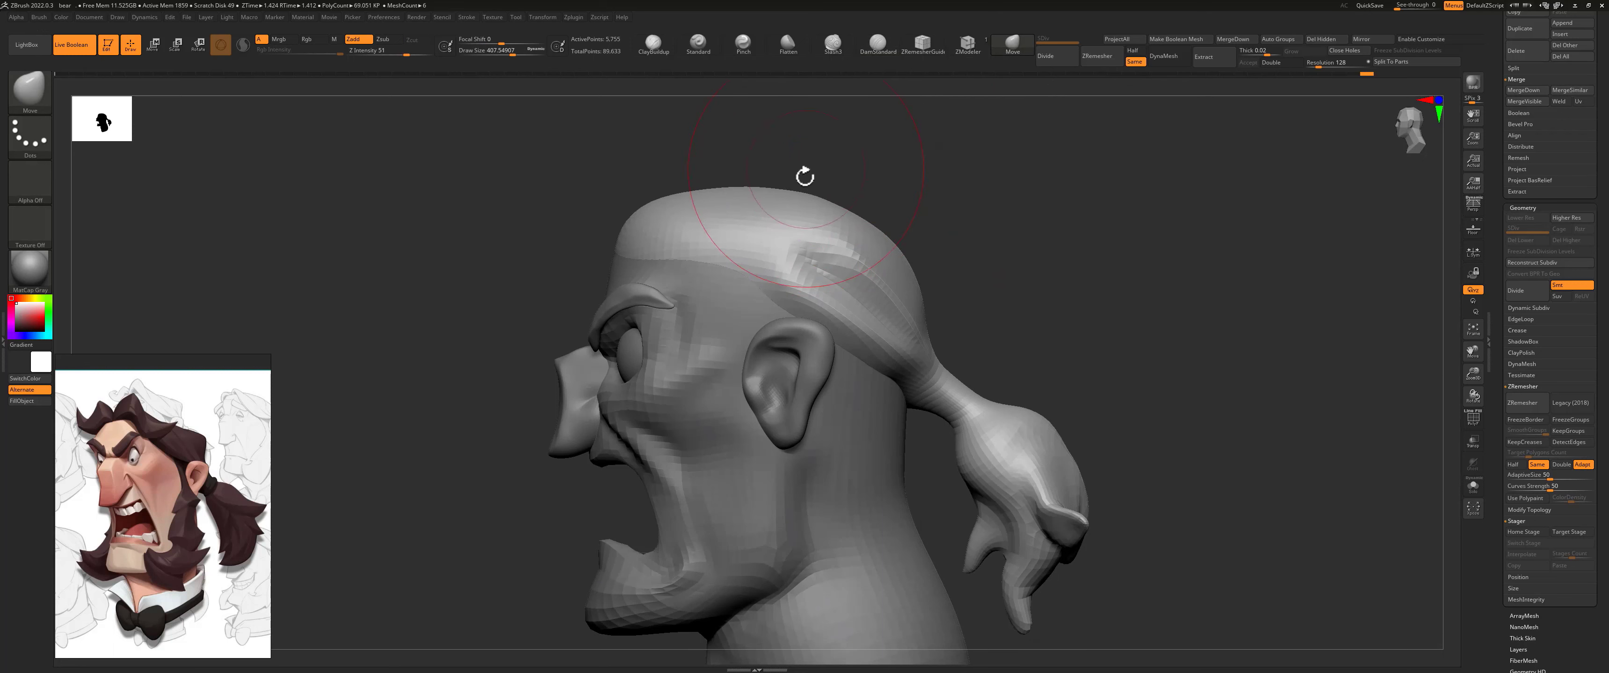
key(s)
click(907, 273)
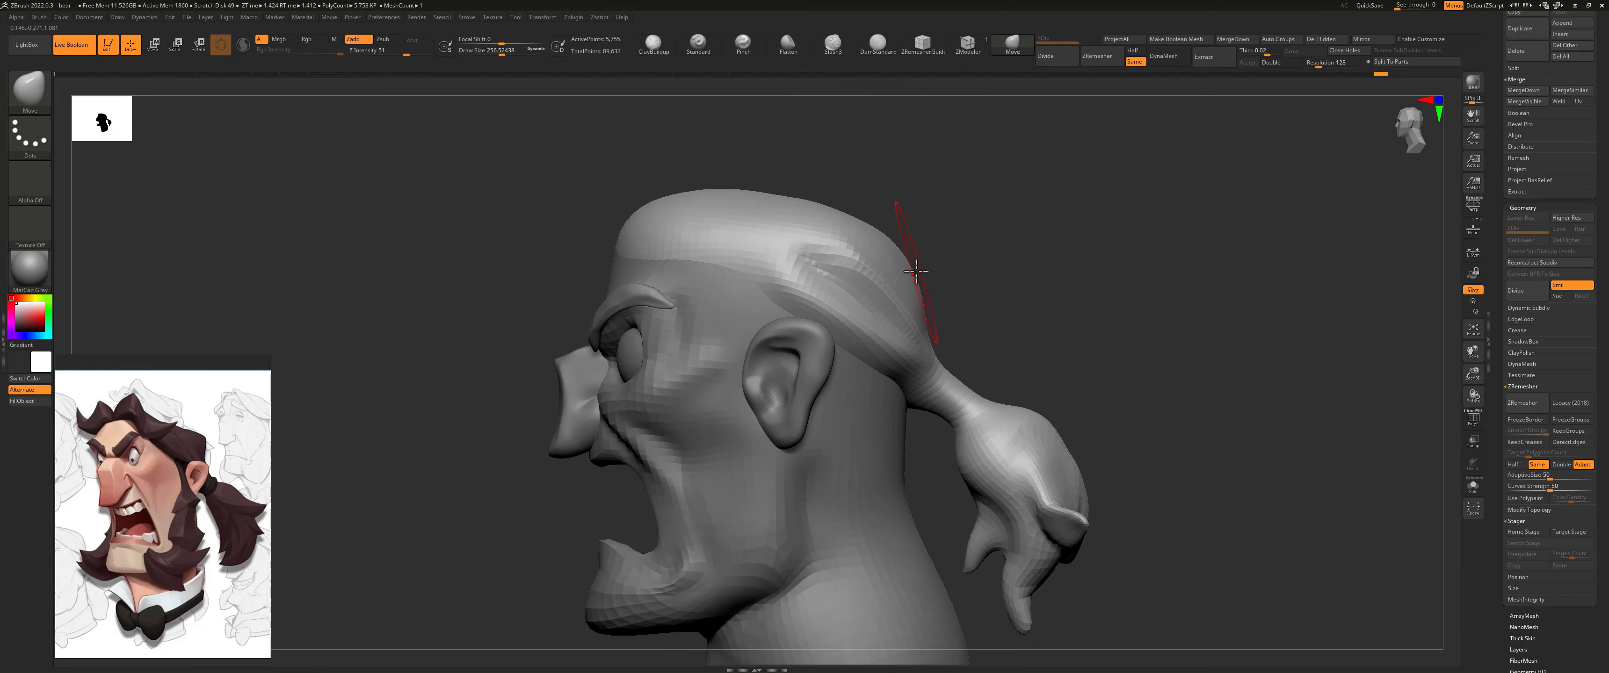
key(shift)
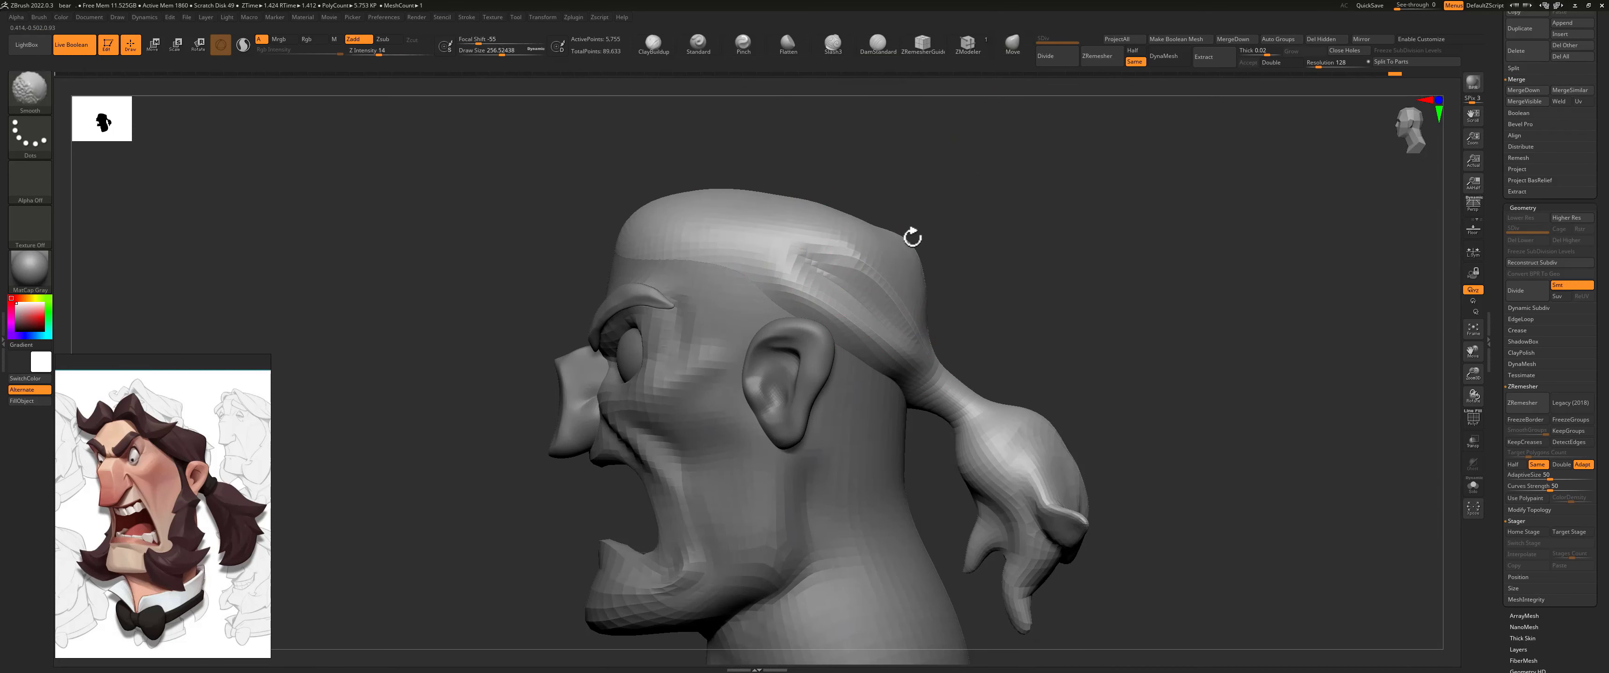
shift+drag(893, 229, 870, 245)
drag(733, 194, 735, 196)
Step: Try to adjust the crown's back from behind and from the side, and undo the last changes
drag(1005, 211, 936, 209)
drag(862, 260, 862, 259)
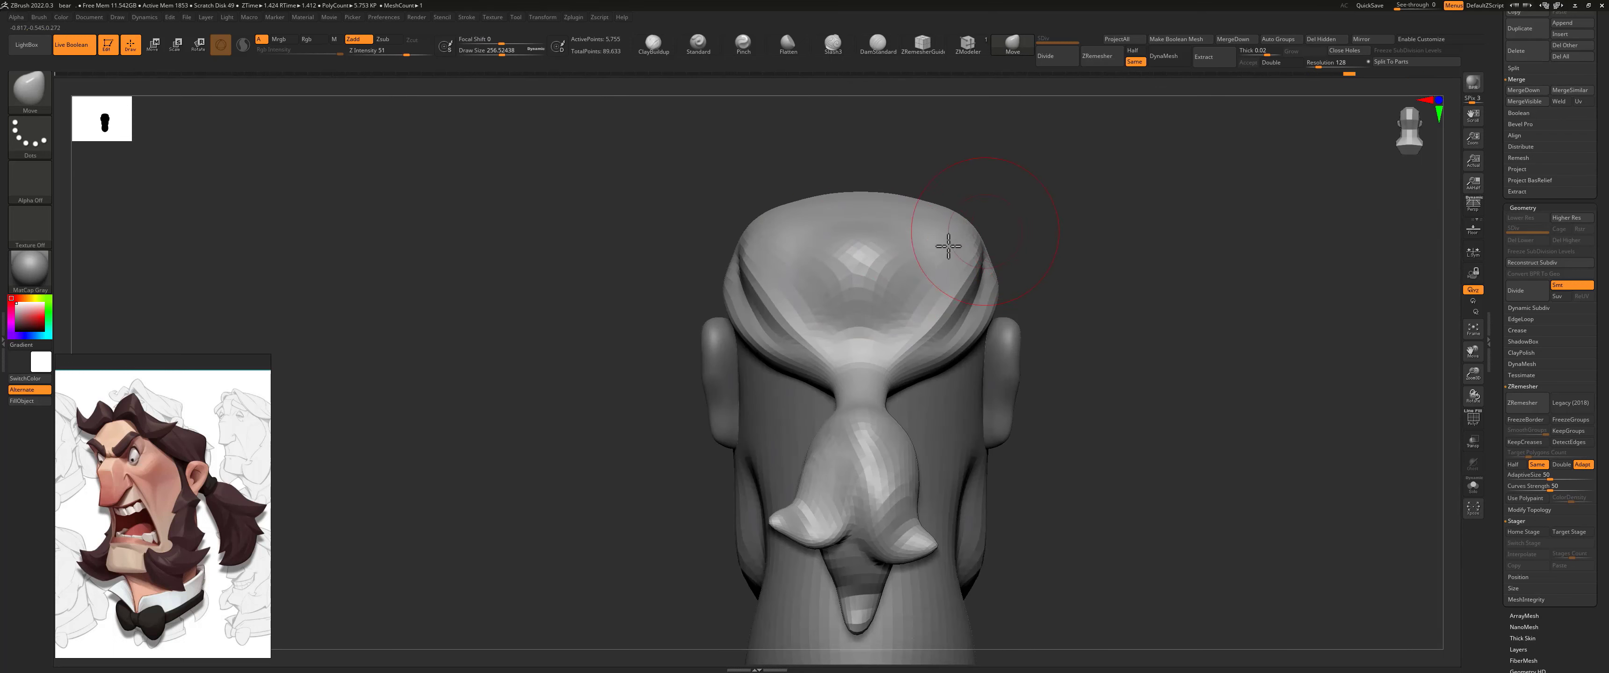
mouse_move(1015, 220)
mouse_down()
mouse_move(1049, 223)
mouse_move(881, 256)
mouse_up()
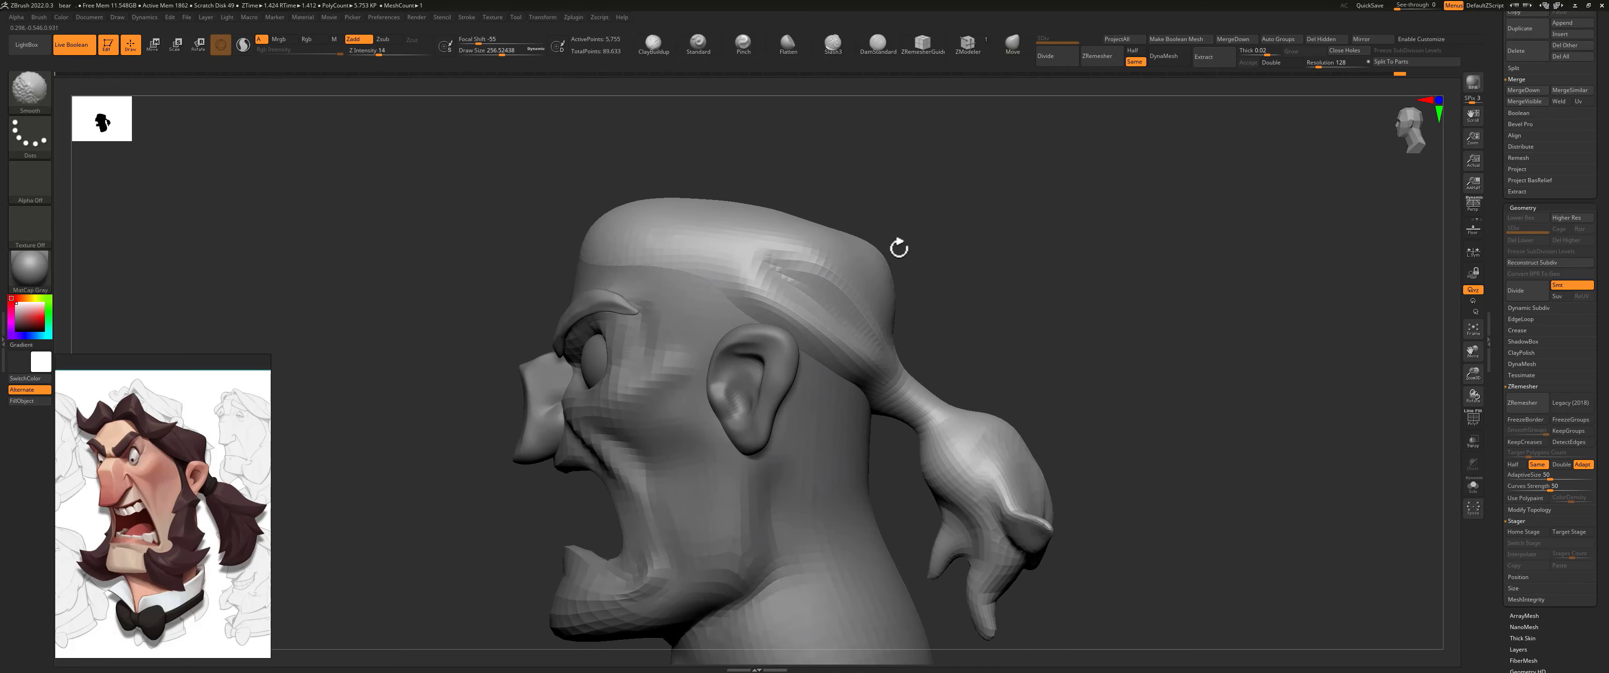
key(ctrl+z)
key(ctrl+z)
key(ctrl+z)
key(ctrl+z)
key(ctrl+z)
Step: Carve grooves into the rear side of the hair cap with the DamStandard brush at about 104 size
click(878, 46)
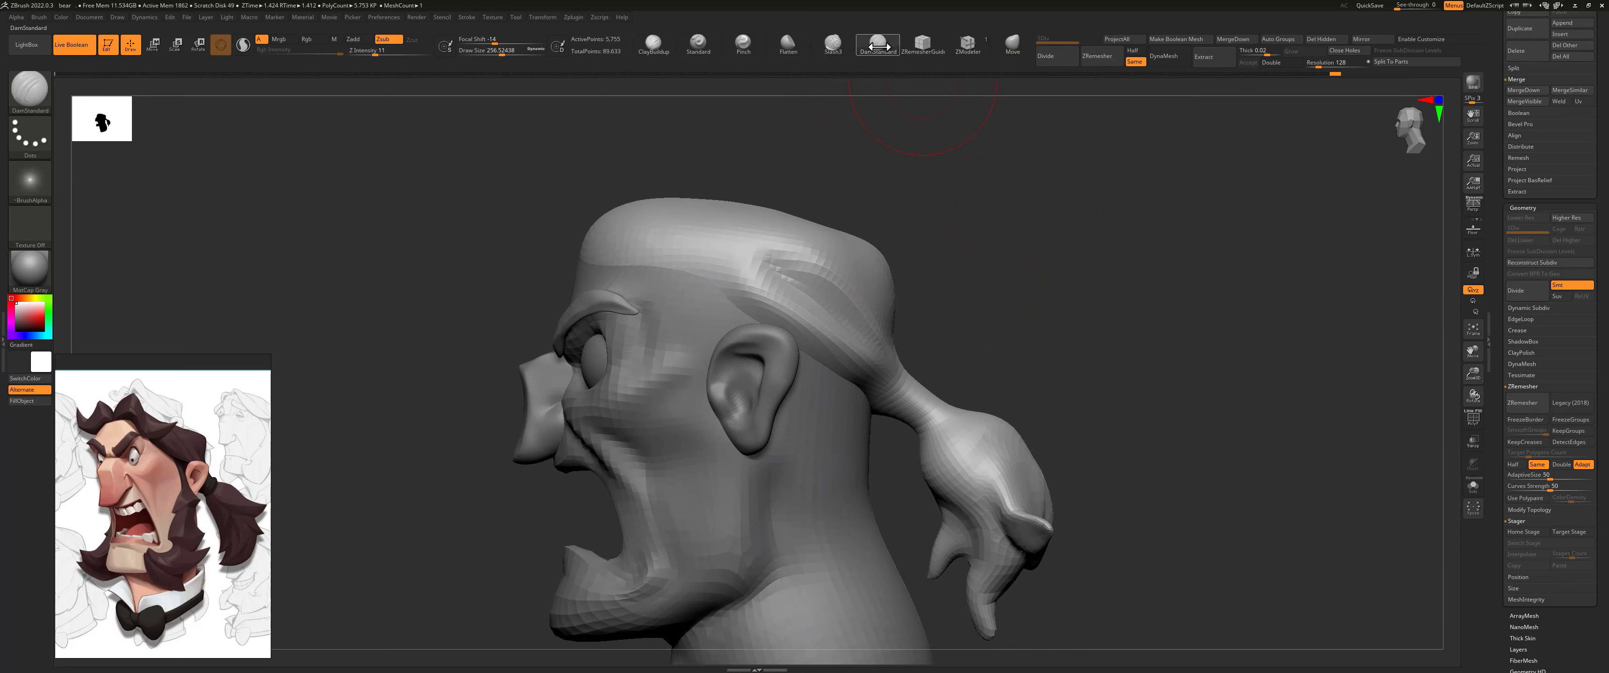
drag(964, 218, 856, 279)
key(s)
mouse_move(854, 279)
mouse_down()
mouse_move(825, 262)
mouse_move(901, 354)
mouse_move(808, 268)
mouse_up()
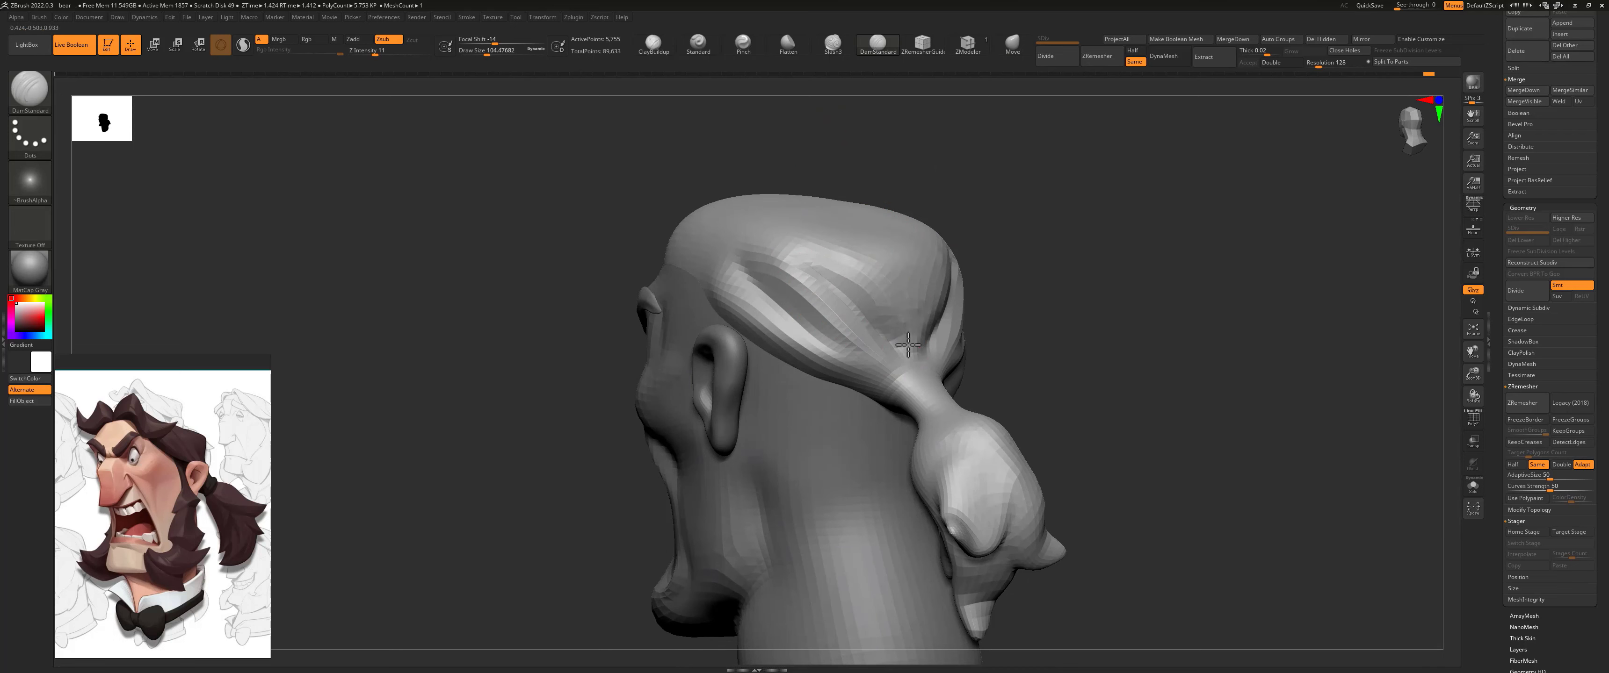
mouse_move(1006, 273)
mouse_down()
mouse_move(915, 291)
mouse_move(825, 274)
mouse_move(916, 279)
mouse_up()
key(s)
drag(1055, 237, 1124, 209)
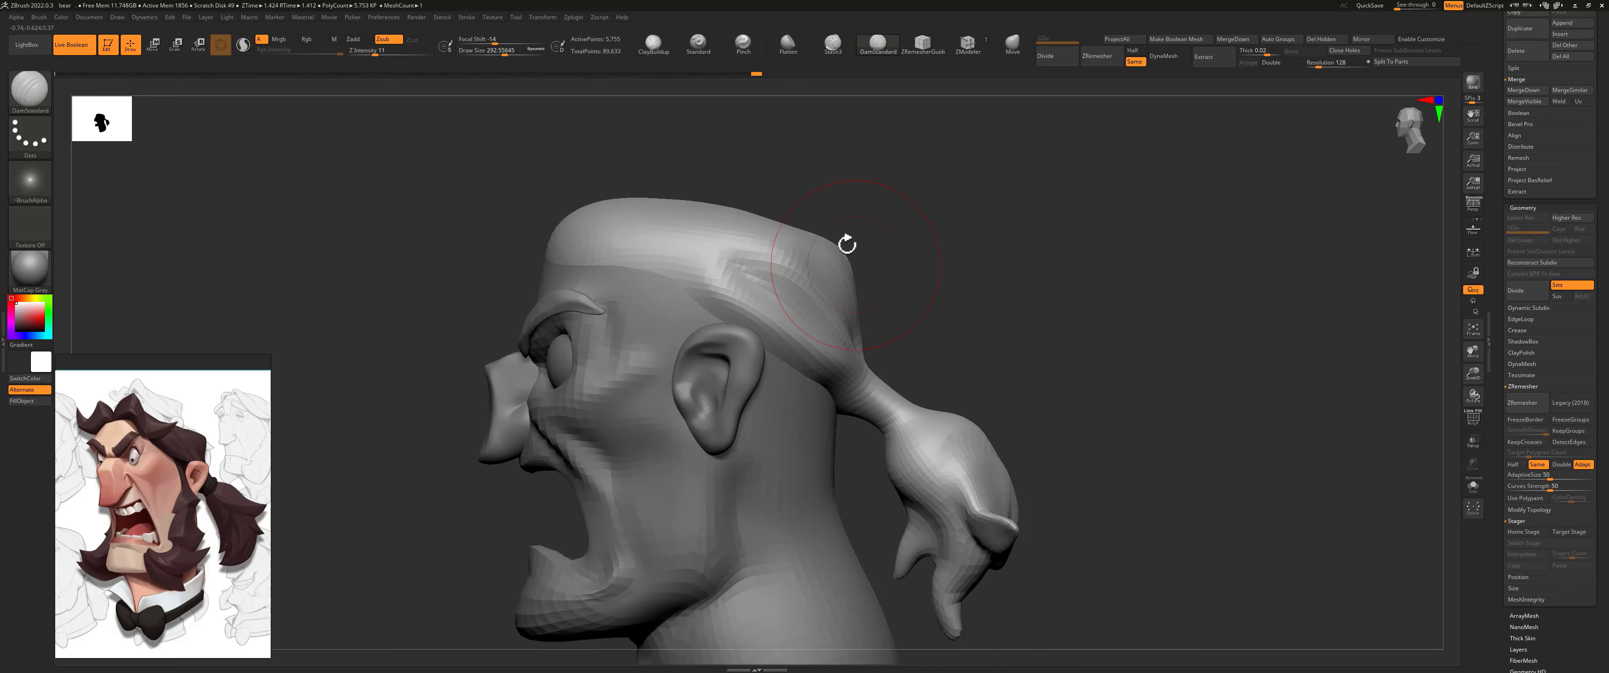
Step: Deepen the grooves above and behind the ear on the hair cap, using a DamStandard brush of about 108 size
key(s)
mouse_move(724, 259)
mouse_down()
mouse_move(708, 257)
mouse_move(812, 266)
mouse_up()
drag(922, 247, 880, 273)
key(s)
mouse_move(722, 298)
mouse_down()
mouse_move(720, 281)
mouse_move(789, 339)
mouse_up()
key(s)
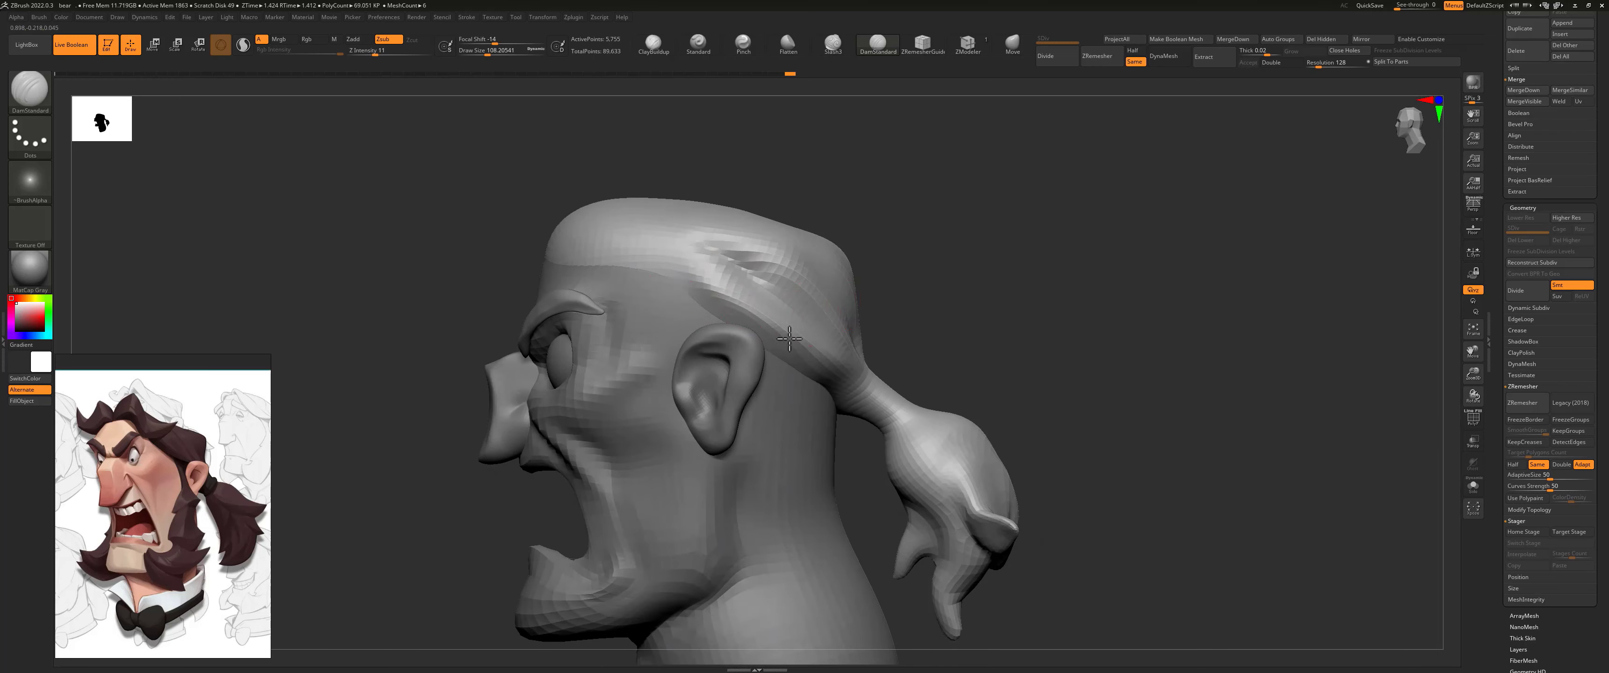
Step: Carve long strand grooves across the back of the hair cap, converging at the ponytail's root
mouse_move(937, 331)
mouse_down()
mouse_move(837, 300)
mouse_move(871, 350)
mouse_up()
drag(775, 273, 887, 356)
drag(817, 248, 900, 343)
drag(871, 257, 918, 341)
mouse_move(1104, 266)
mouse_down()
mouse_move(1131, 263)
mouse_move(836, 413)
mouse_move(849, 459)
mouse_up()
drag(943, 390, 896, 406)
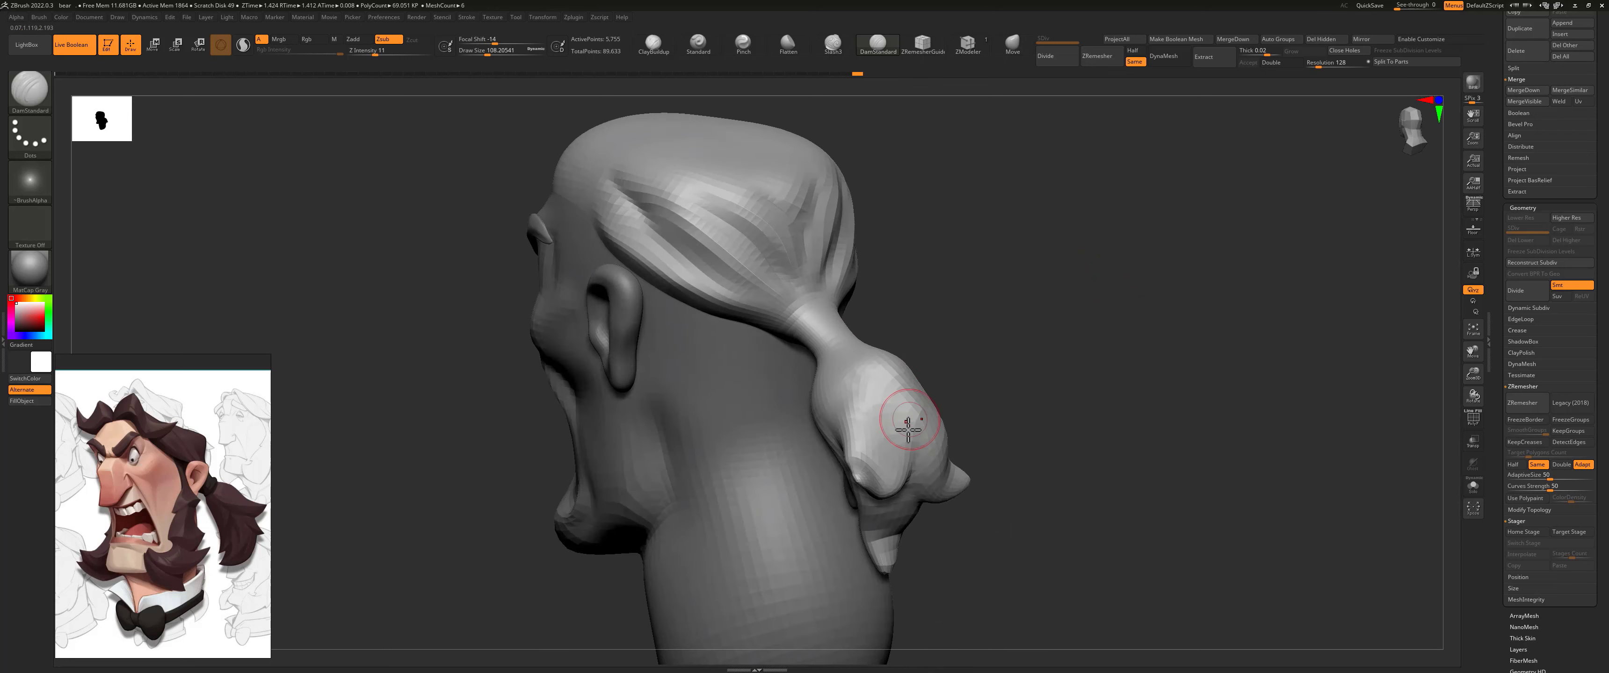
Step: Carve strand grooves along the ponytail's body and locks from both sides, undoing one stroke
drag(1056, 387, 955, 368)
mouse_move(952, 369)
shift+mouse_down()
mouse_move(915, 414)
mouse_move(908, 396)
mouse_move(903, 428)
shift+mouse_up()
key(ctrl+z)
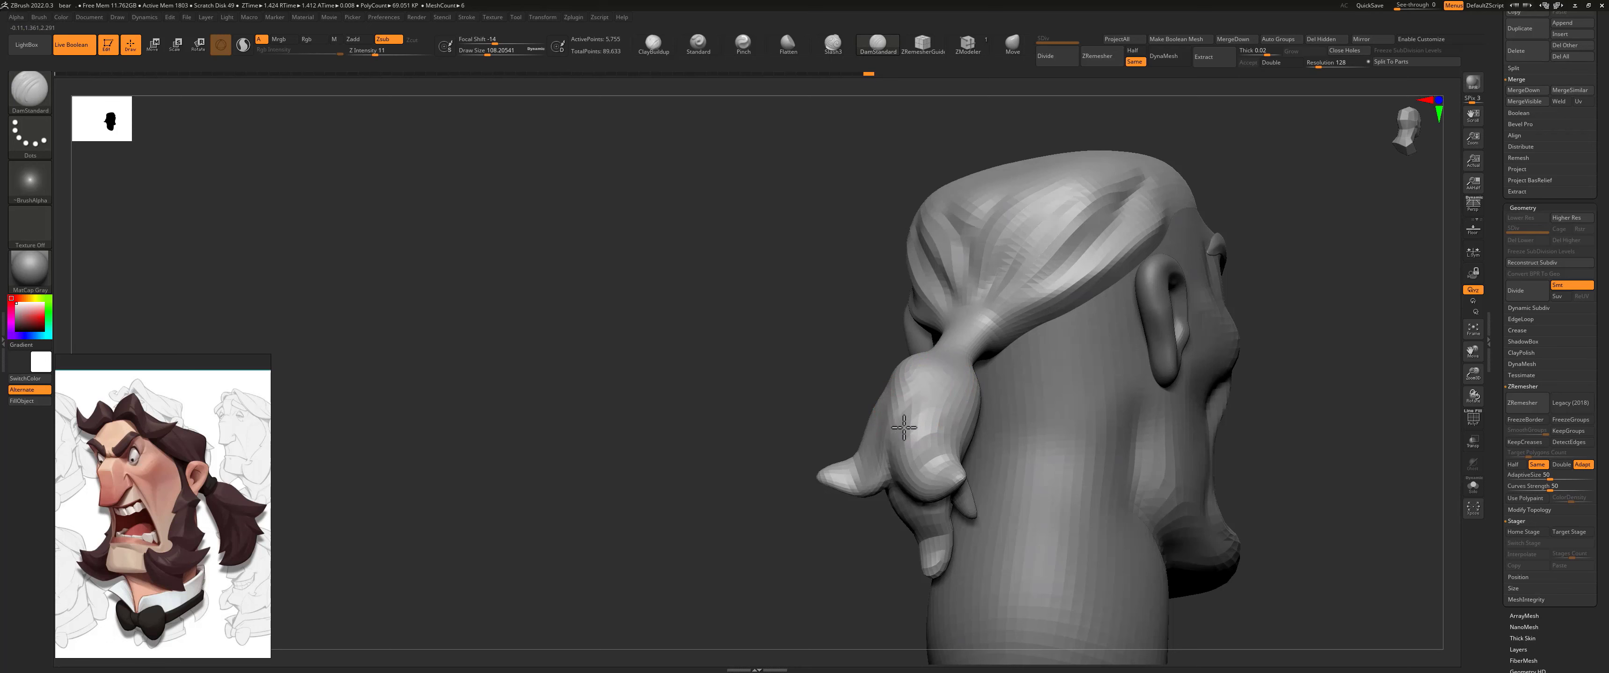
drag(808, 392, 964, 432)
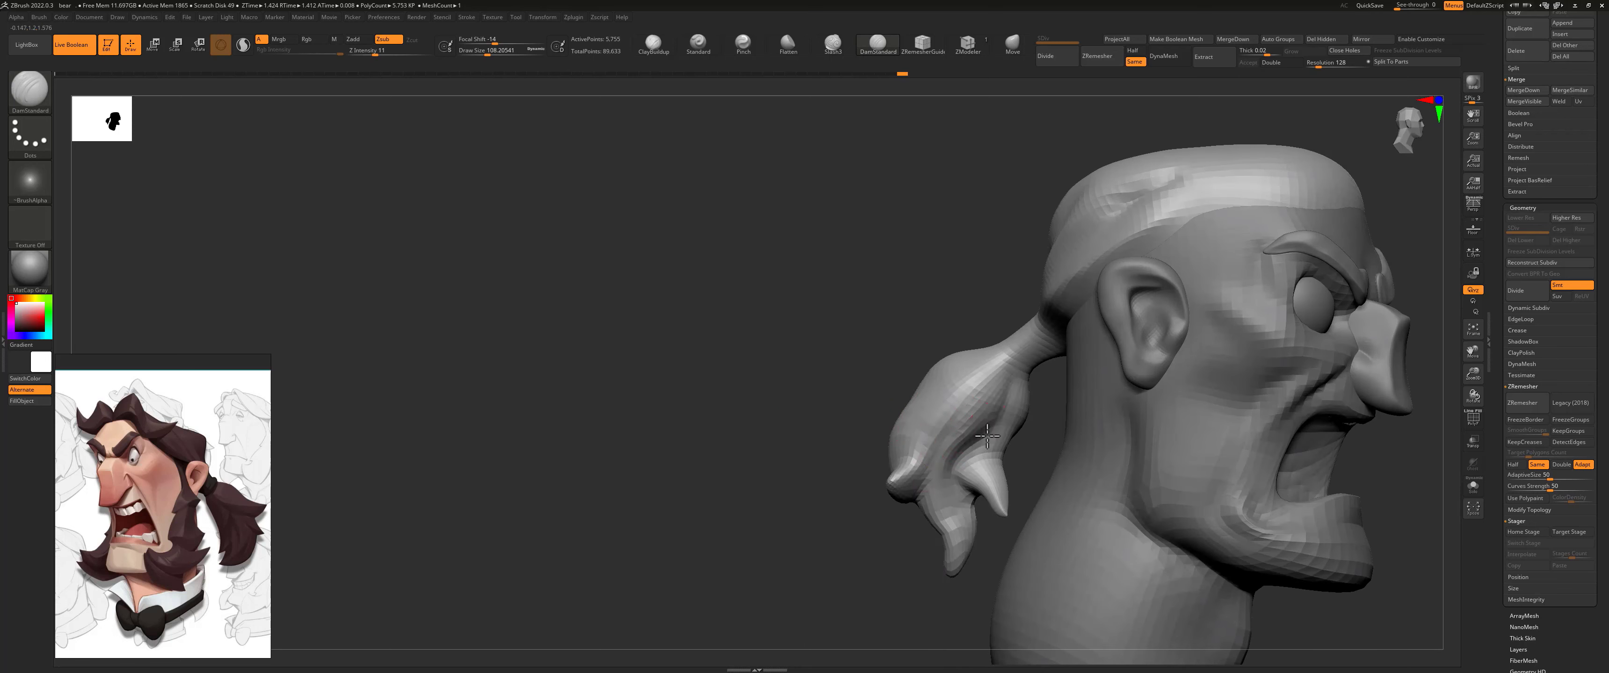
drag(875, 382, 977, 367)
right_drag(918, 409, 986, 393)
drag(871, 393, 924, 471)
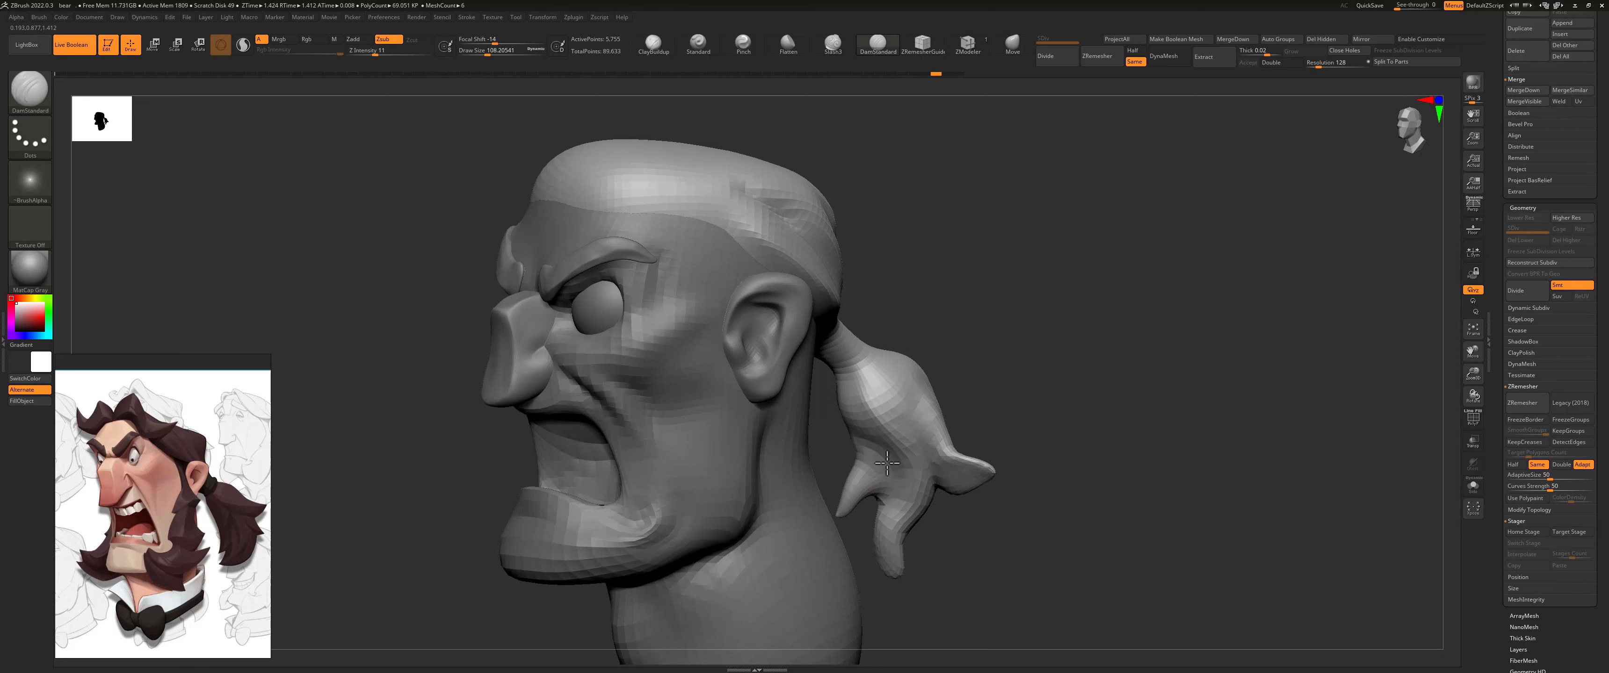
mouse_move(962, 344)
right_down()
mouse_move(940, 341)
mouse_move(850, 411)
right_up()
Step: Isolate the hair and carve flowing grooves along the cap's front side with DamStandard at about 160 size, refining them with a smaller brush
click(1472, 486)
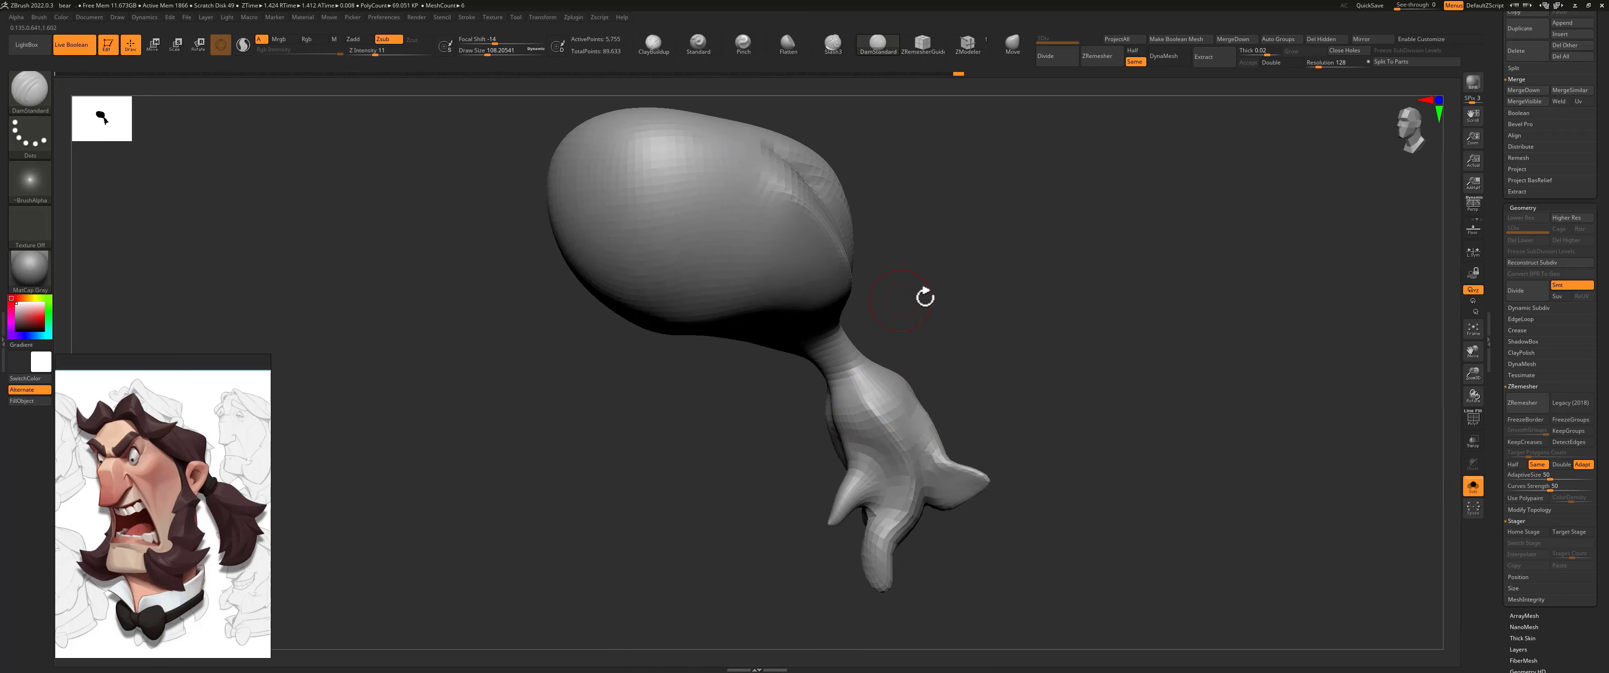
right_drag(926, 298, 859, 387)
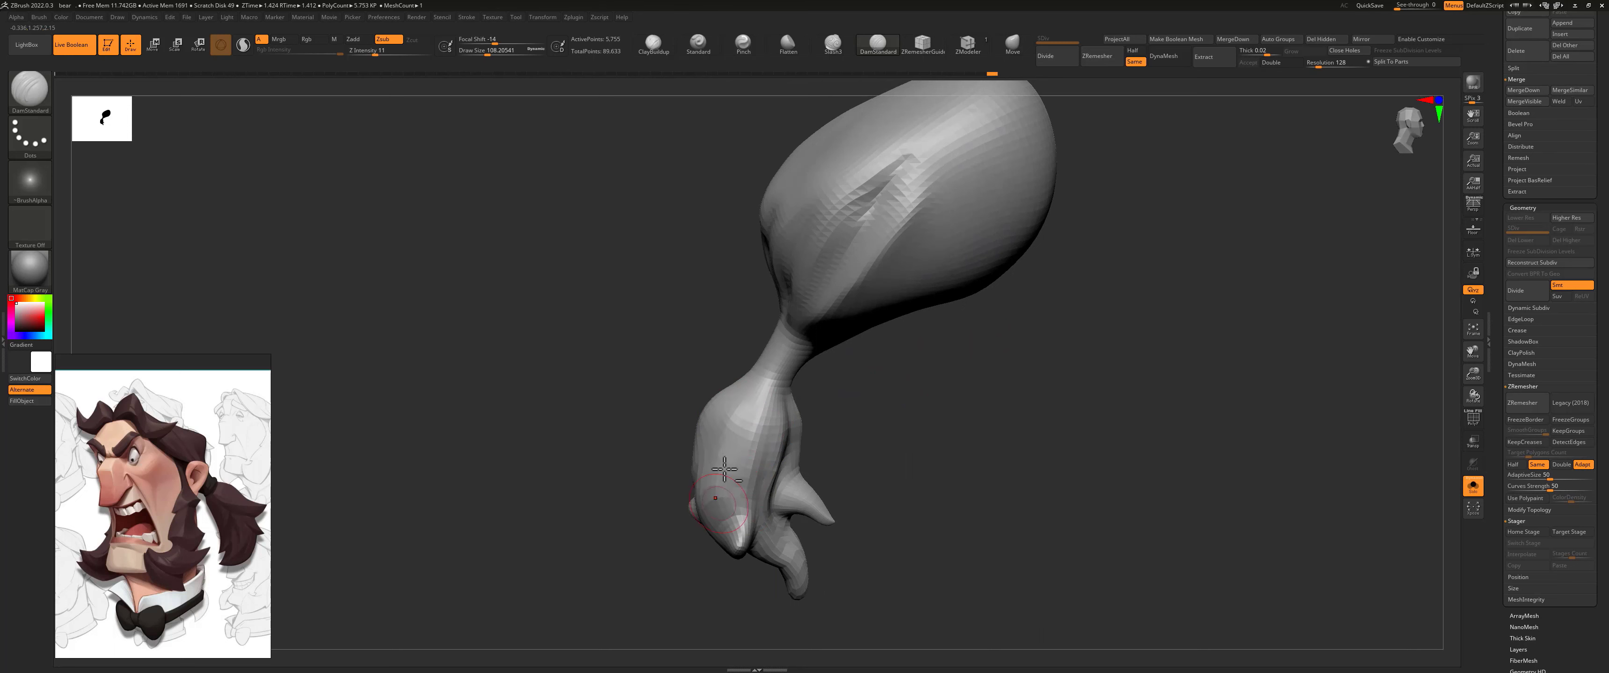
right_drag(649, 432, 870, 363)
key(s)
drag(687, 412, 700, 412)
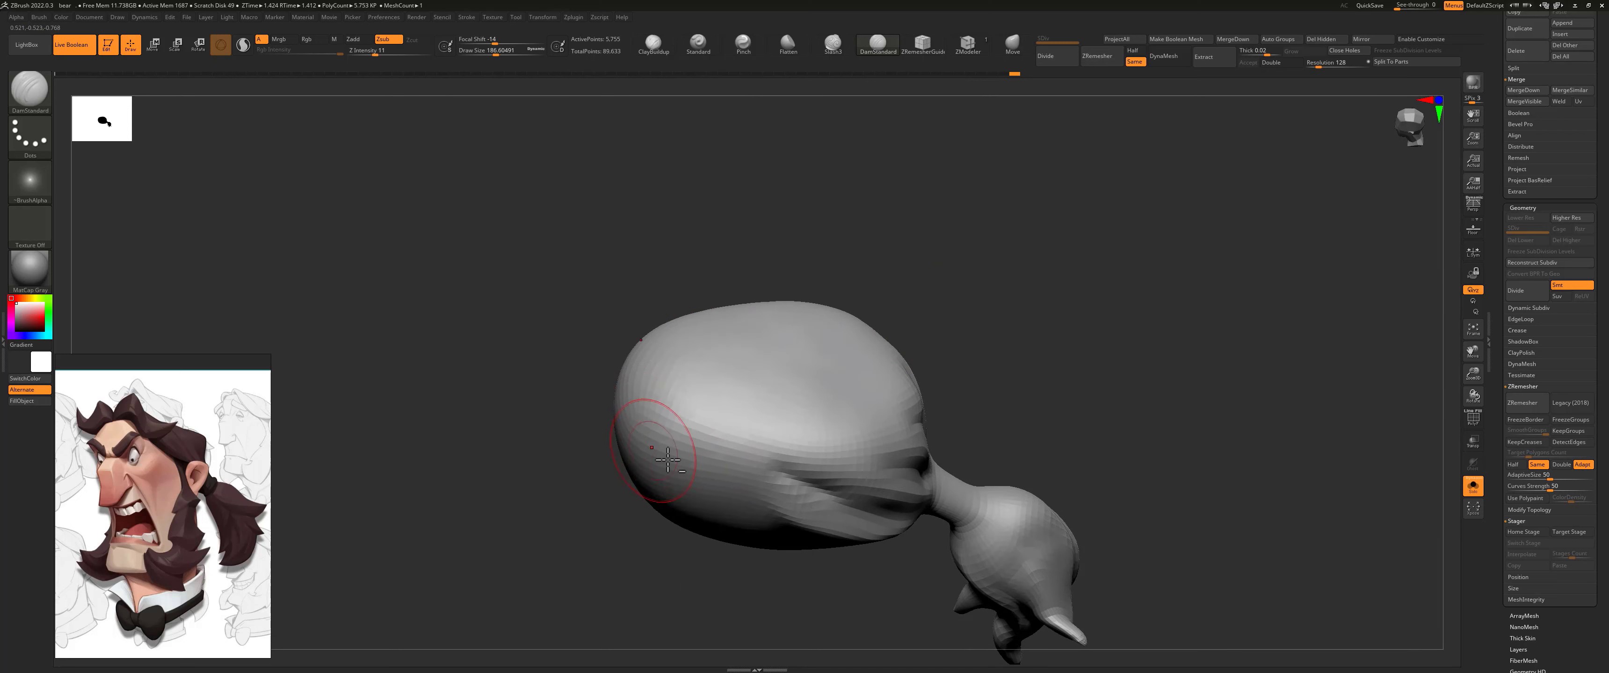
right_drag(655, 432, 604, 448)
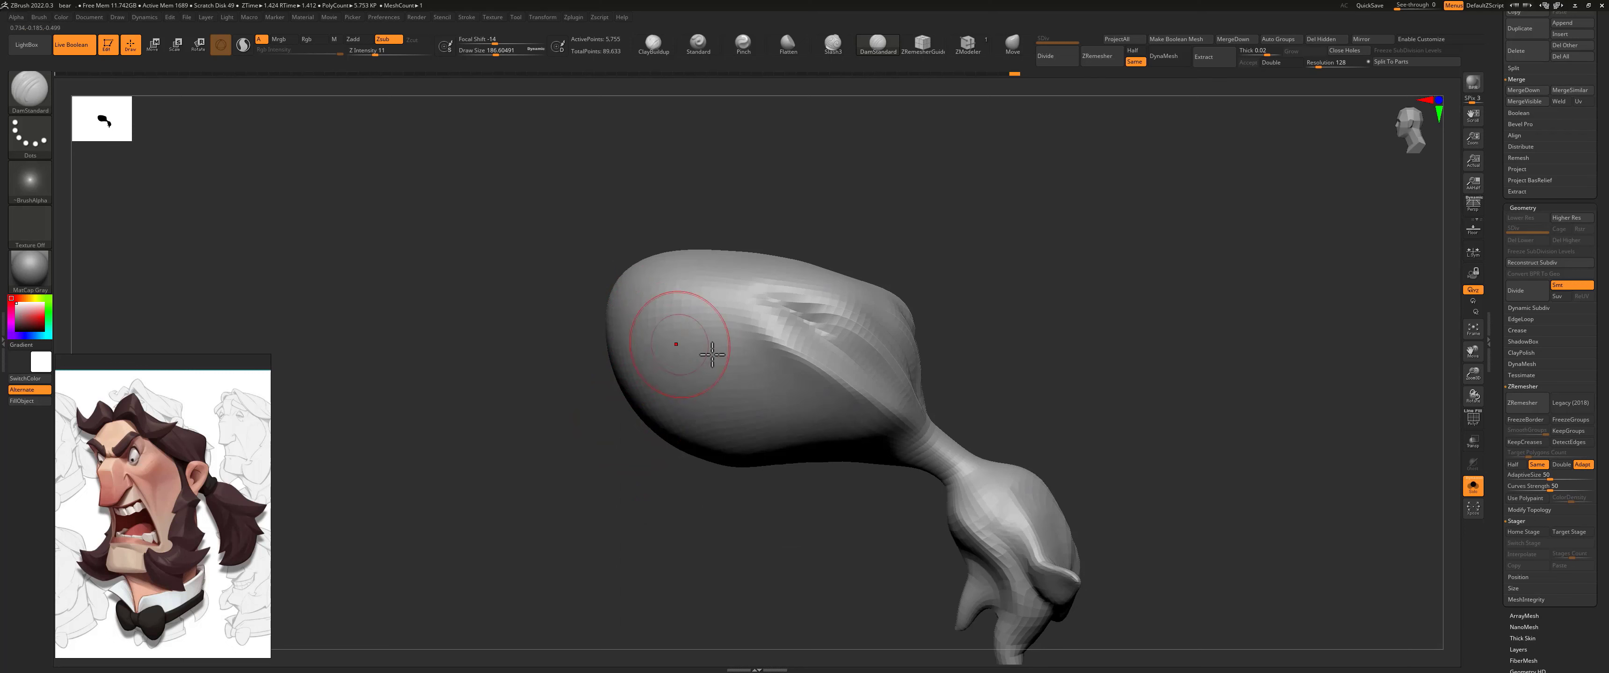
drag(703, 356, 832, 389)
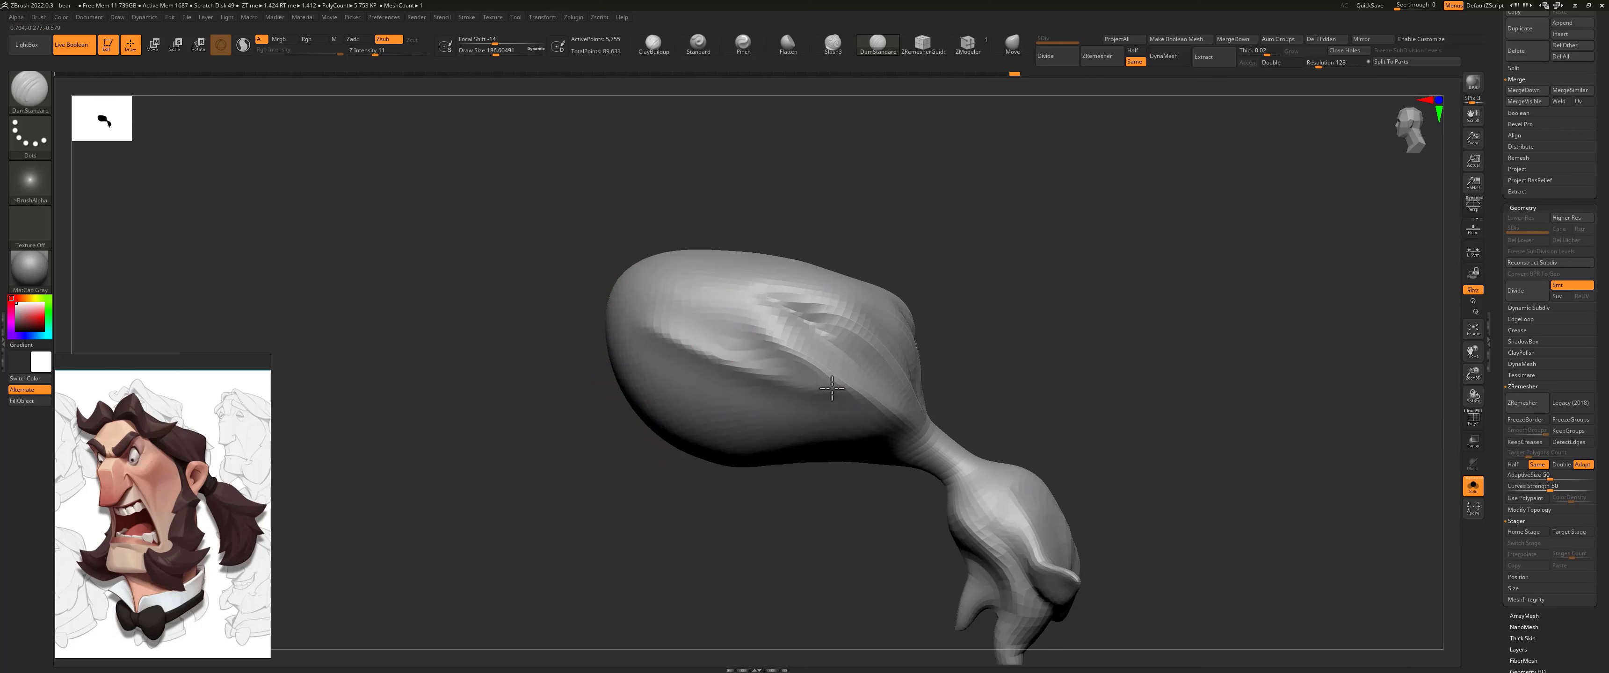
mouse_move(632, 306)
mouse_down()
mouse_move(761, 365)
mouse_move(728, 335)
mouse_move(773, 355)
mouse_up()
key(s)
drag(690, 325, 788, 371)
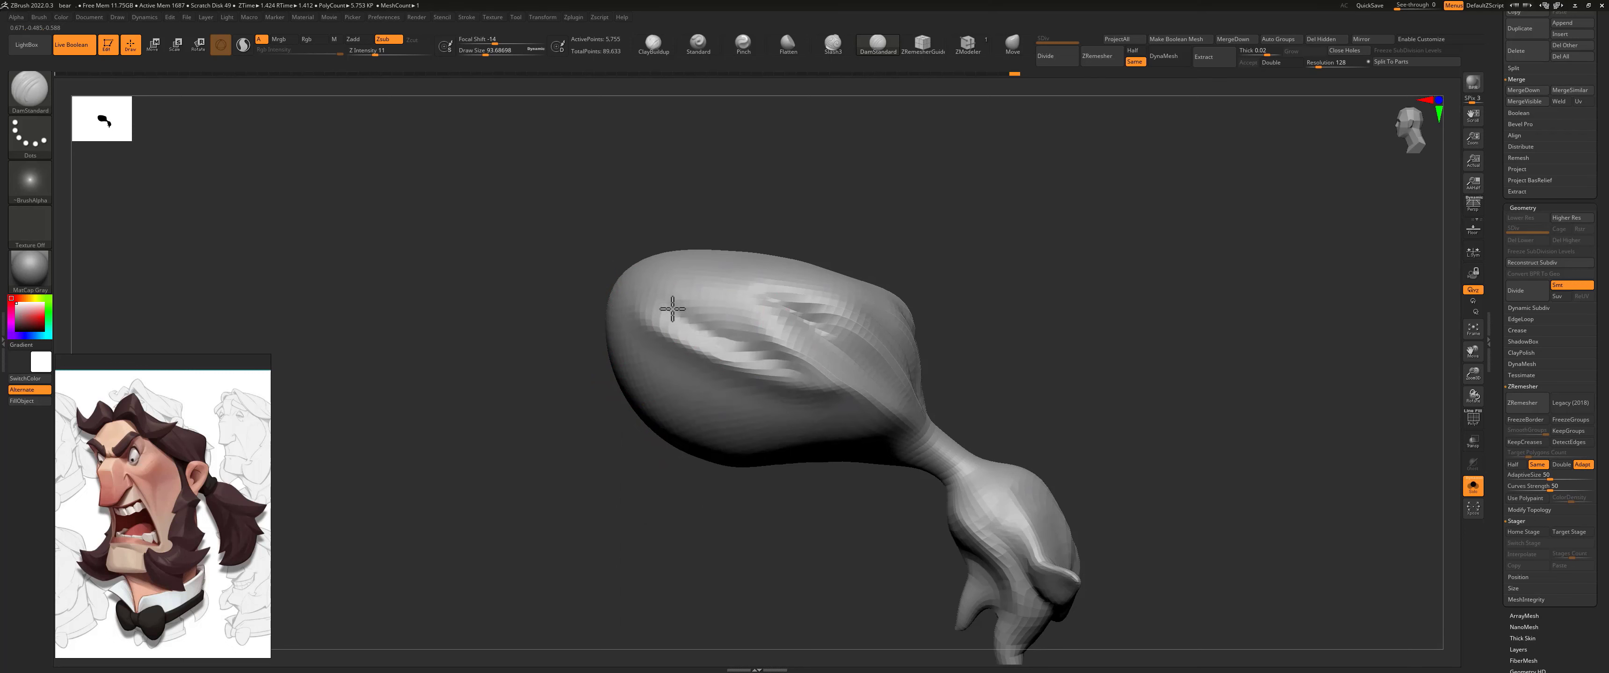
Step: Carve swept-back grooves over the top of the hair cap with DamStandard at about 158 size, undoing one stroke
mouse_move(769, 340)
right_down()
mouse_move(781, 263)
mouse_move(762, 250)
mouse_move(776, 269)
mouse_move(843, 204)
mouse_move(790, 250)
right_up()
key(s)
drag(779, 256, 792, 257)
key(s)
drag(719, 314, 743, 375)
mouse_move(728, 350)
shift+mouse_down()
mouse_move(718, 384)
mouse_move(700, 355)
shift+mouse_up()
key(ctrl+z)
mouse_move(693, 312)
mouse_down()
mouse_move(713, 342)
mouse_move(698, 308)
mouse_up()
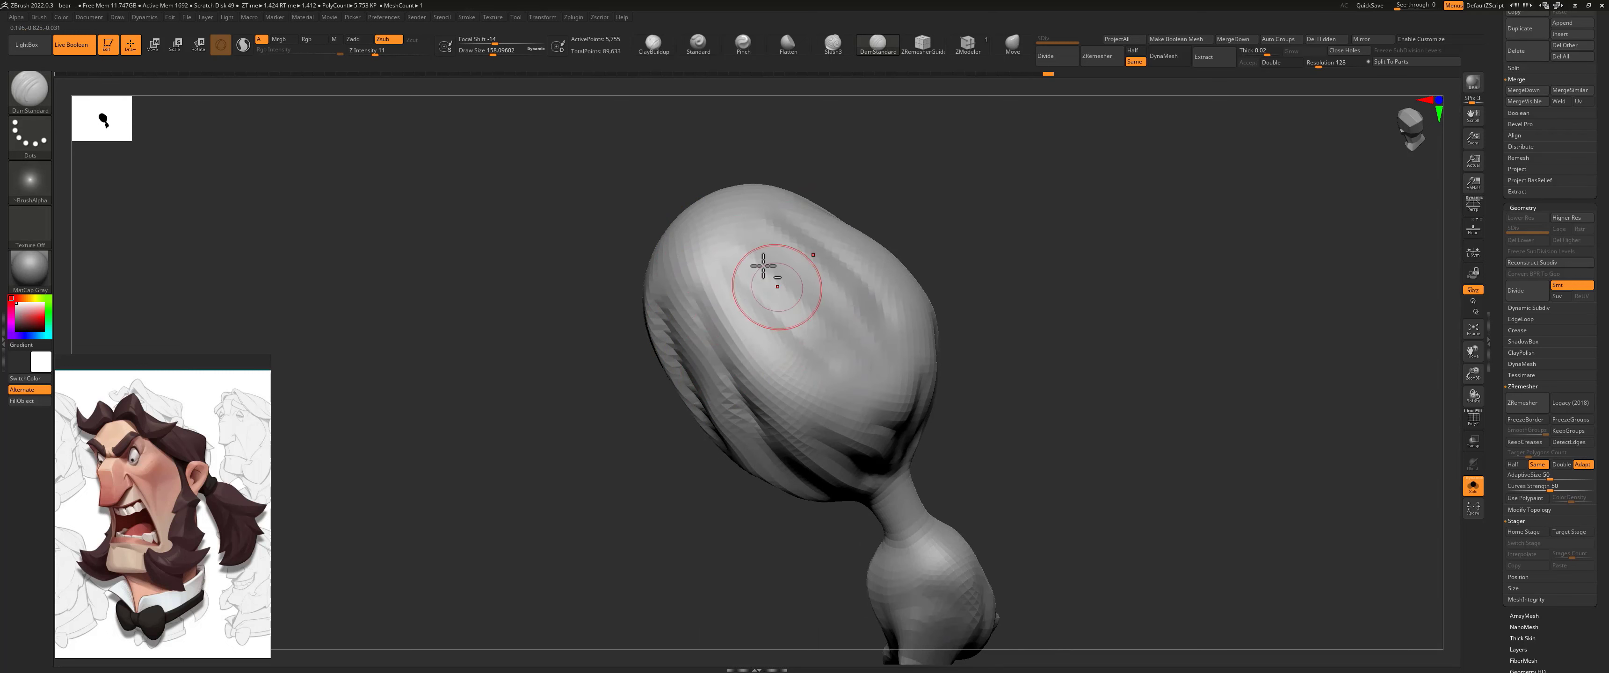
shift+drag(795, 285, 806, 336)
Step: Show the whole head again and nudge the hair at the temple with the Move brush at about 257 size, checking the reference
mouse_move(1006, 300)
shift+mouse_down()
mouse_move(995, 238)
mouse_move(933, 263)
mouse_move(973, 267)
shift+mouse_up()
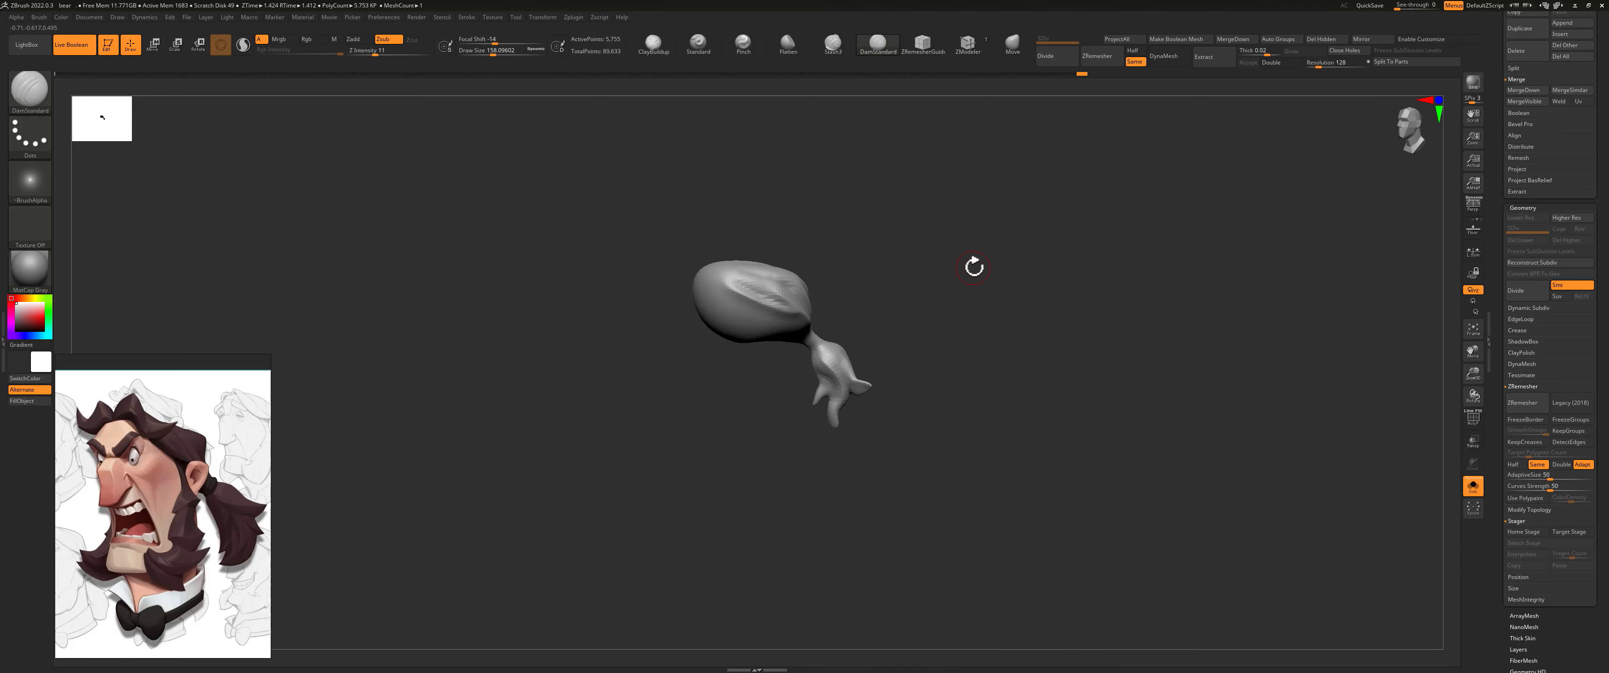
click(1472, 487)
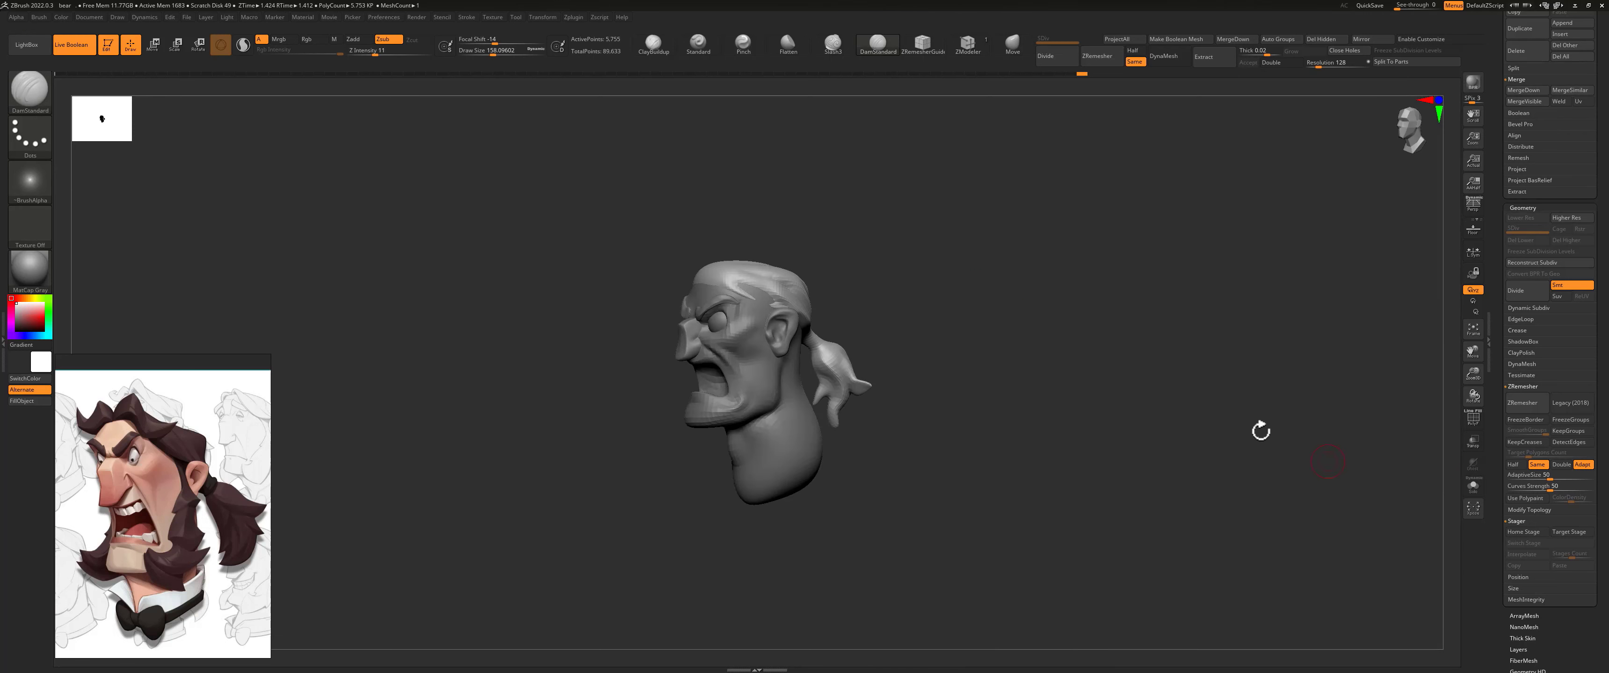
mouse_move(1260, 429)
mouse_down()
mouse_move(1008, 309)
mouse_move(1145, 311)
mouse_up()
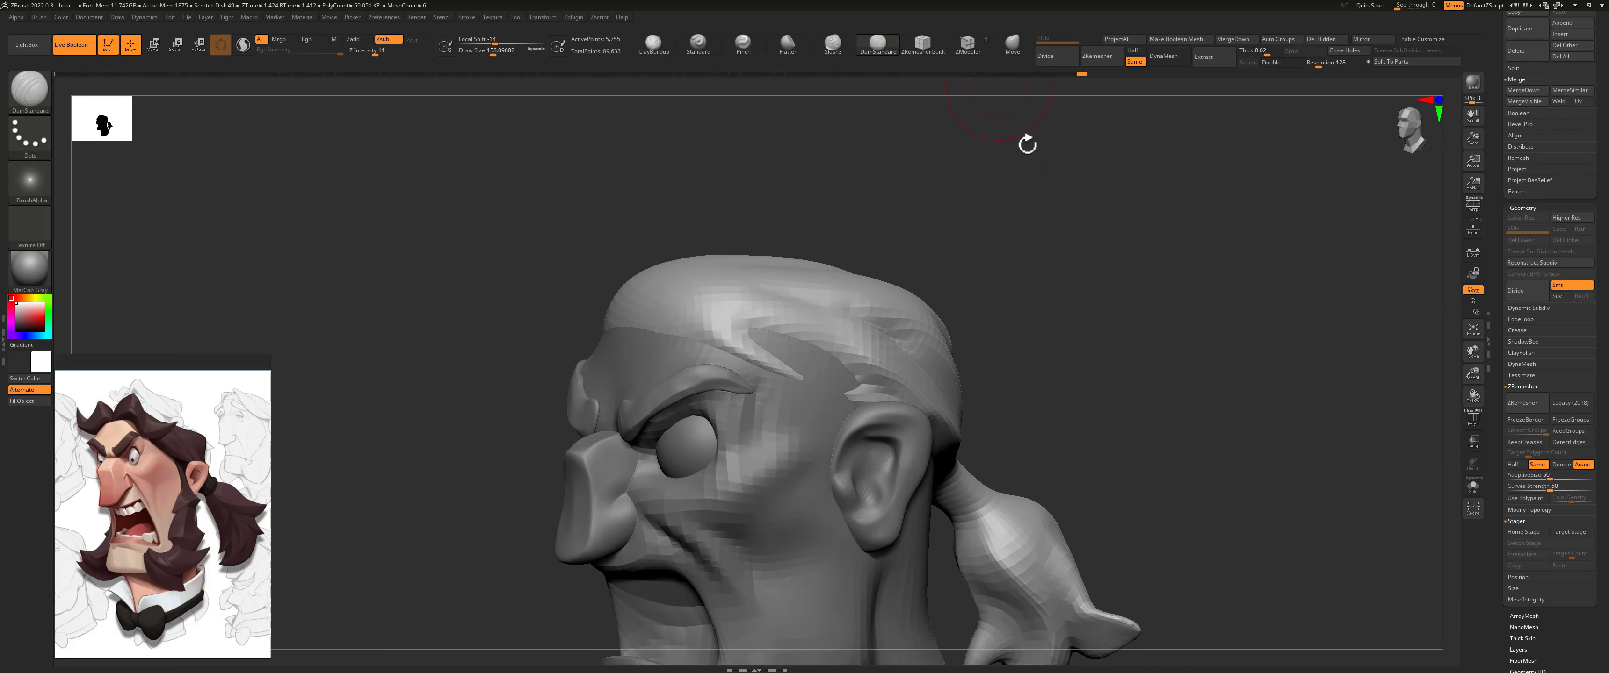
drag(1008, 92, 1005, 252)
click(1018, 45)
key(s)
drag(772, 352, 774, 350)
alt+drag(1024, 275, 510, 398)
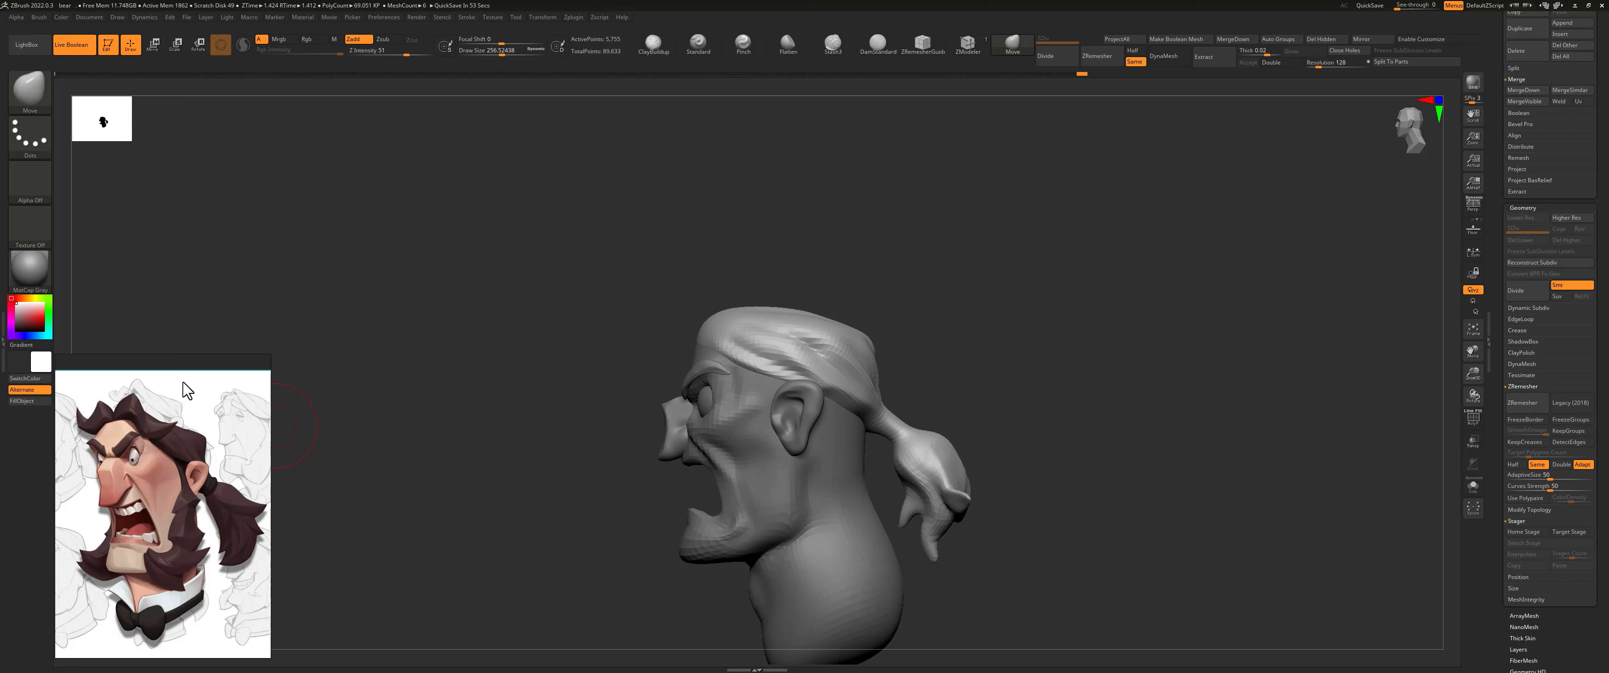
shift+drag(976, 326, 1318, 216)
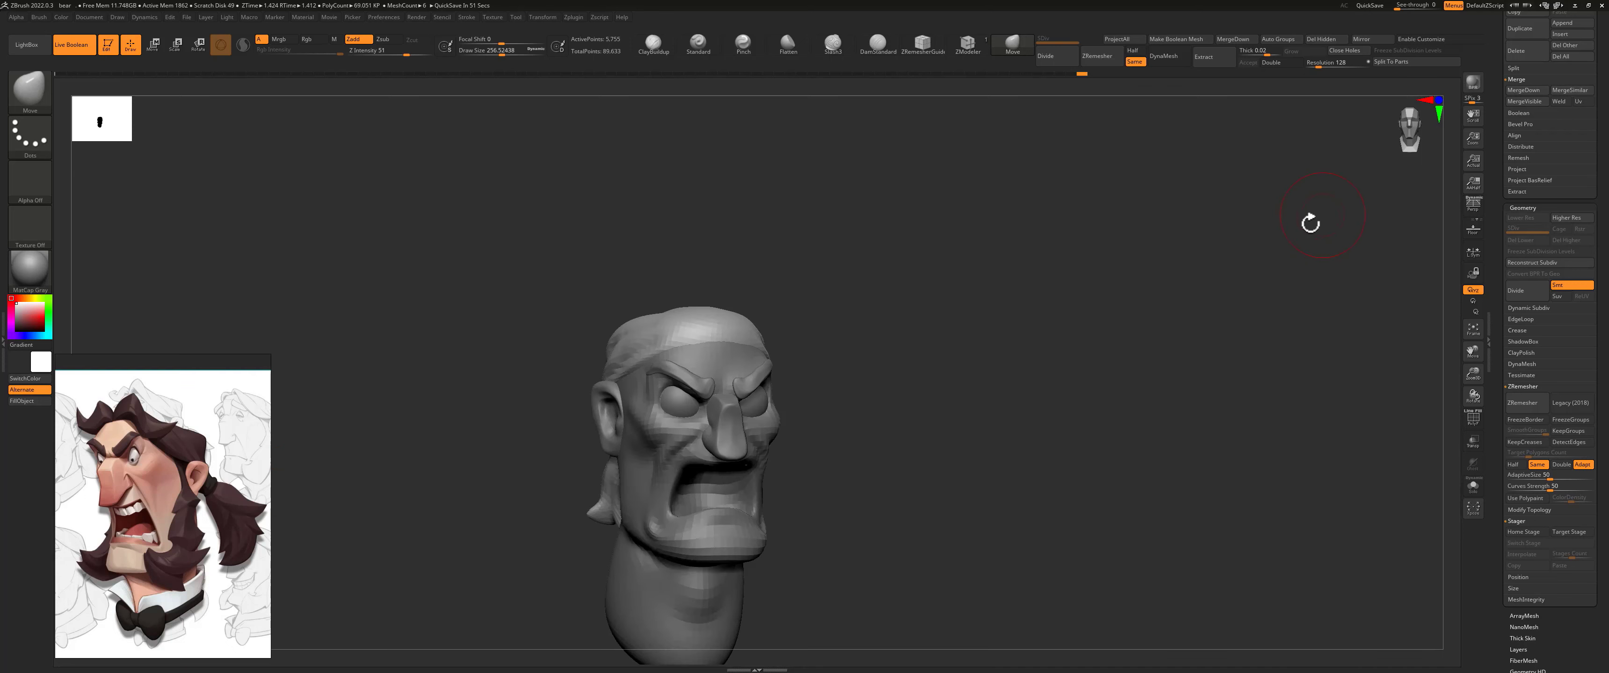
Step: Insert a Sphere3D as a new subtool and make it the active one
drag(1506, 176, 1508, 277)
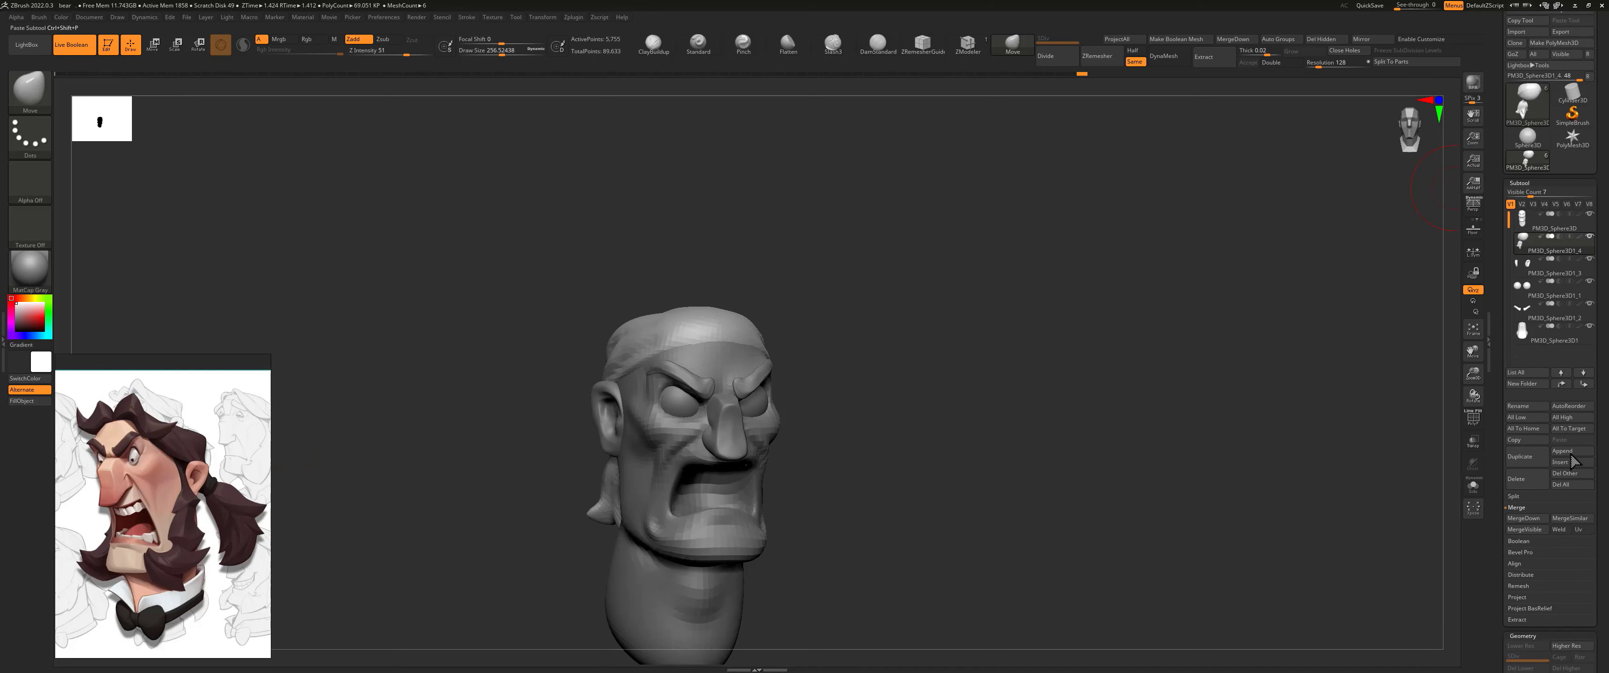
click(1566, 465)
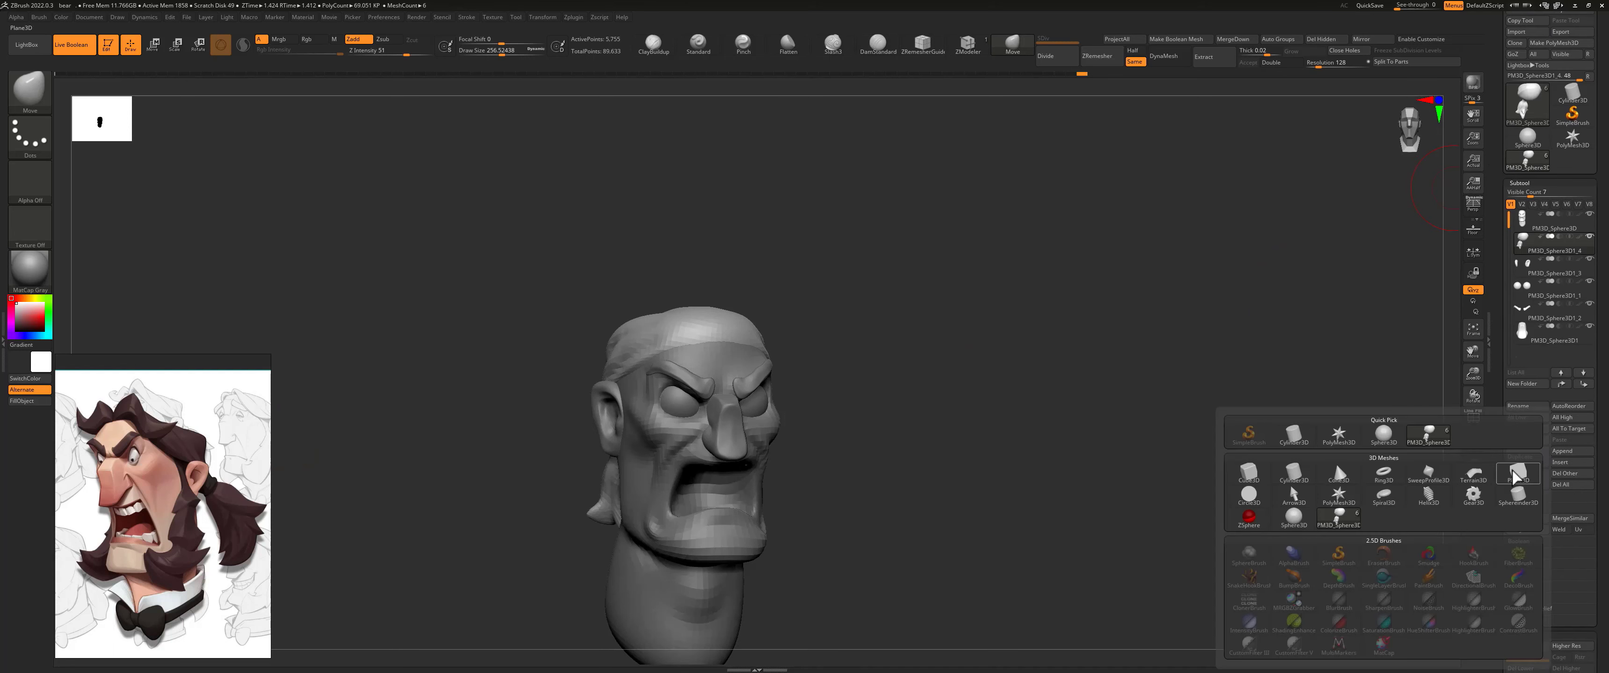
click(1383, 439)
shift+drag(843, 338, 826, 334)
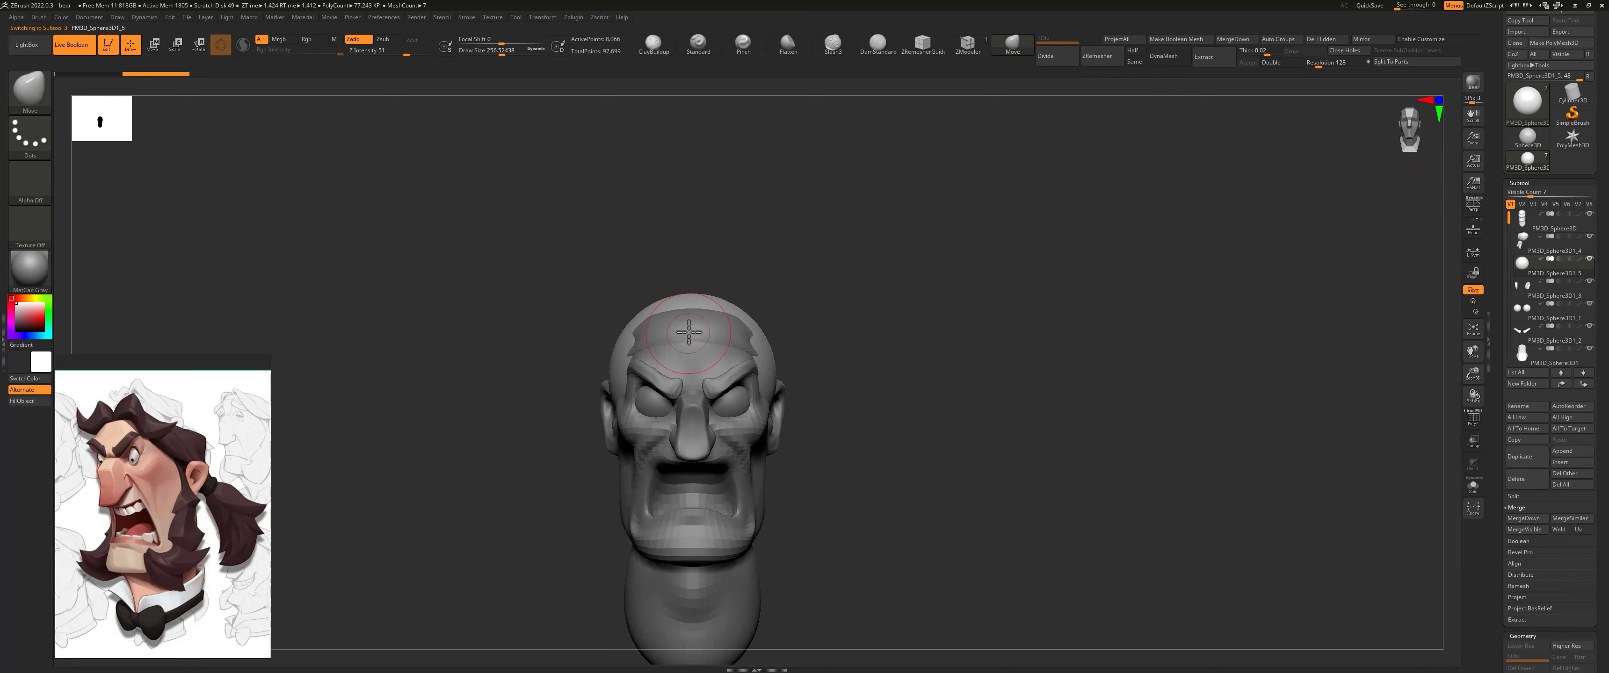
Step: Scale the new sphere down and position it at the front hairline above the brow for a hair tuft
key(w)
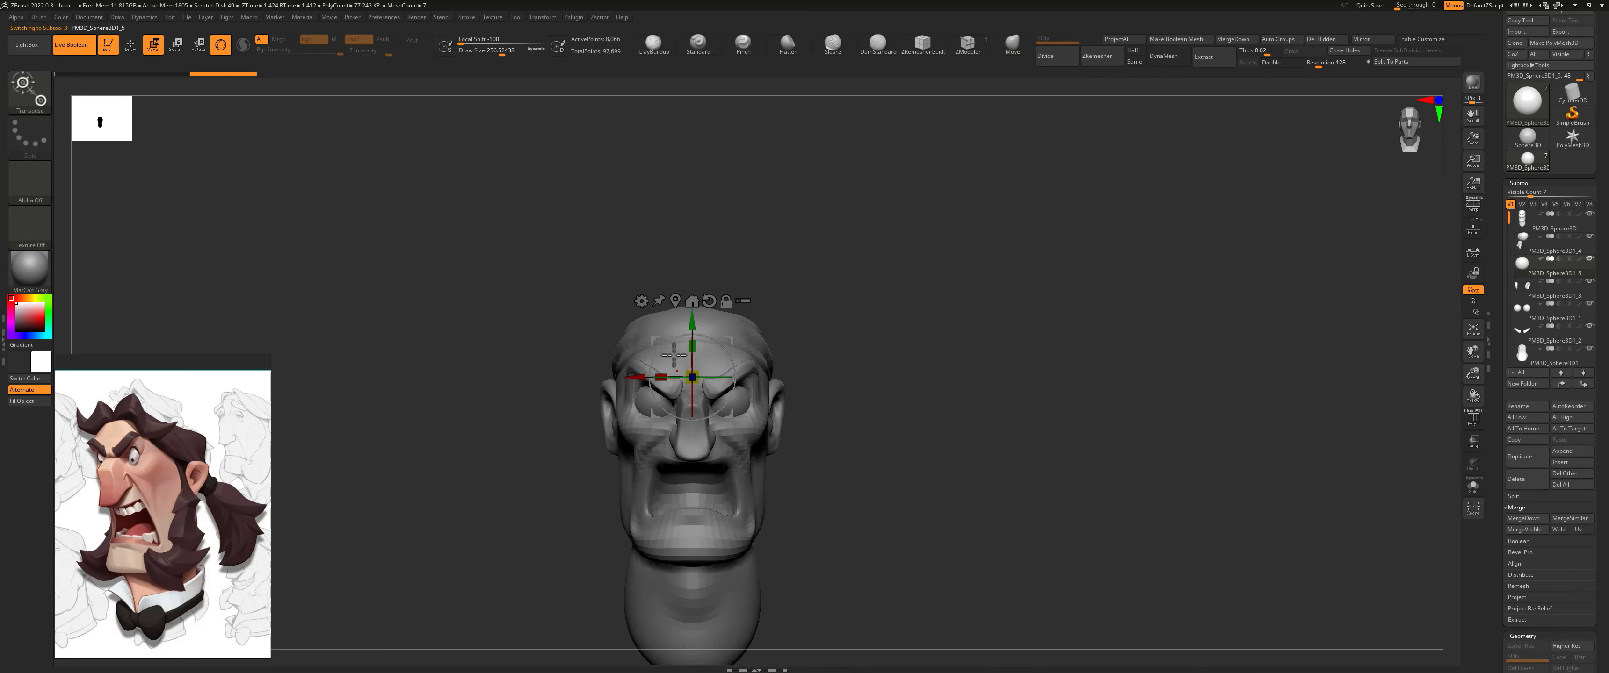
drag(692, 310, 699, 247)
shift+drag(812, 282, 590, 336)
drag(646, 279, 688, 306)
drag(553, 335, 570, 335)
drag(765, 281, 696, 287)
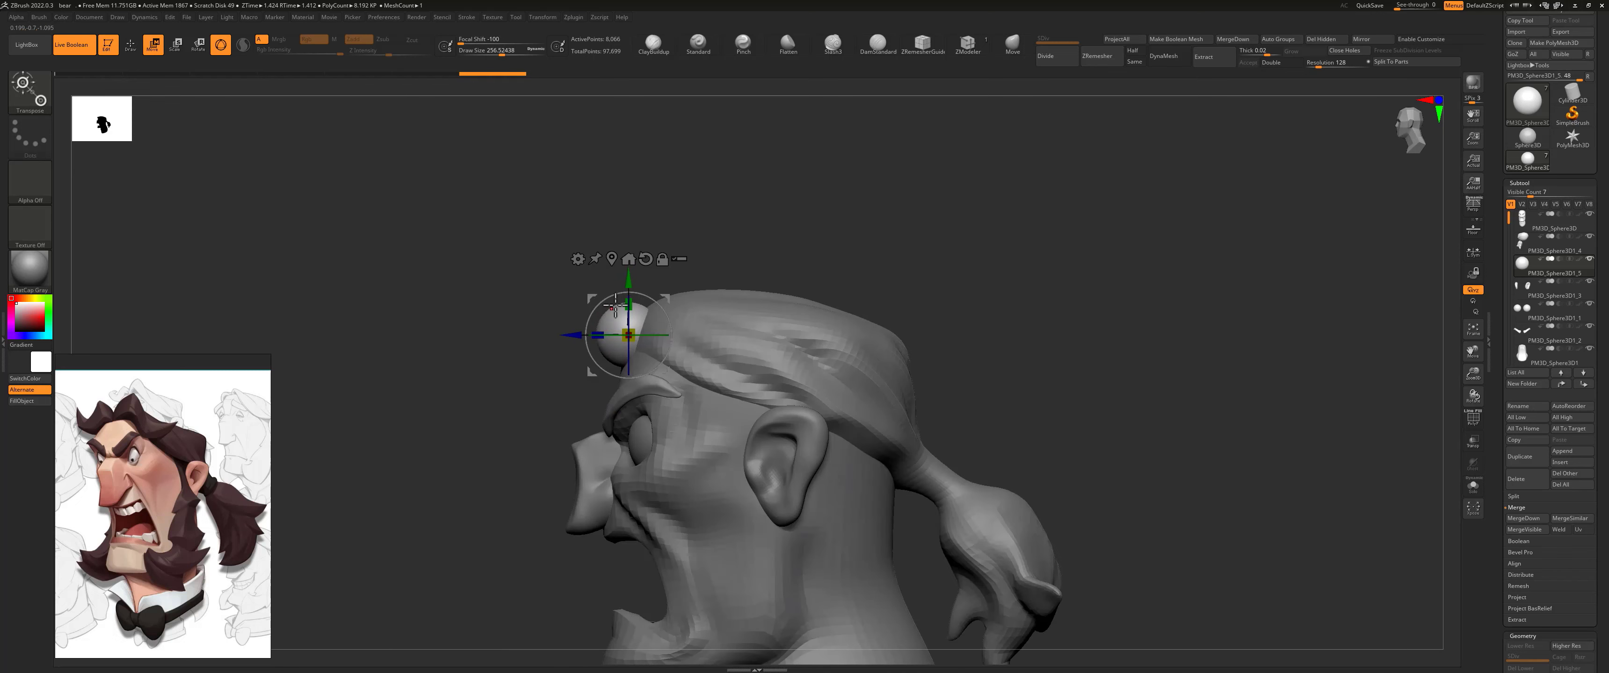
key(q)
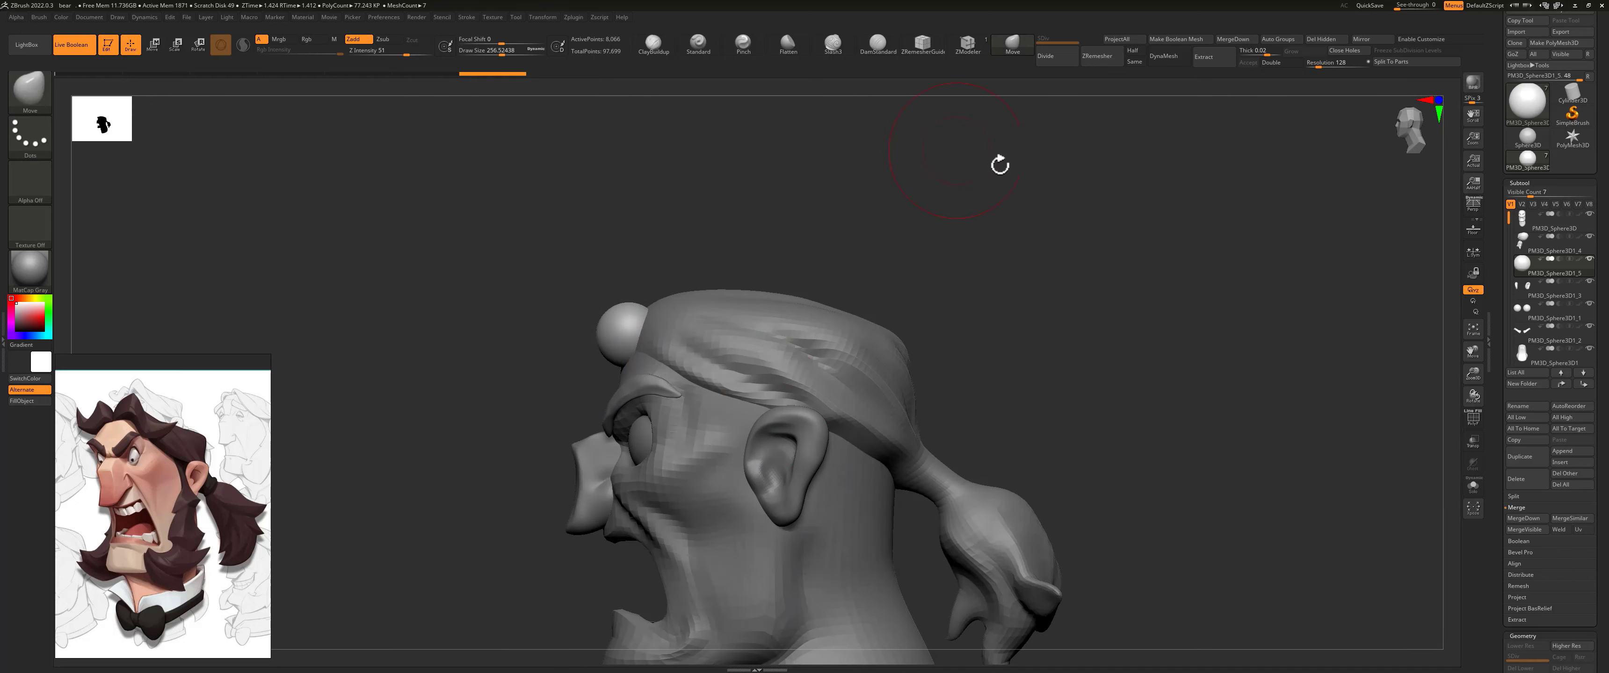
Step: Remesh the small sphere with ZRemesher using the Same polygon count option
drag(1497, 571, 1504, 478)
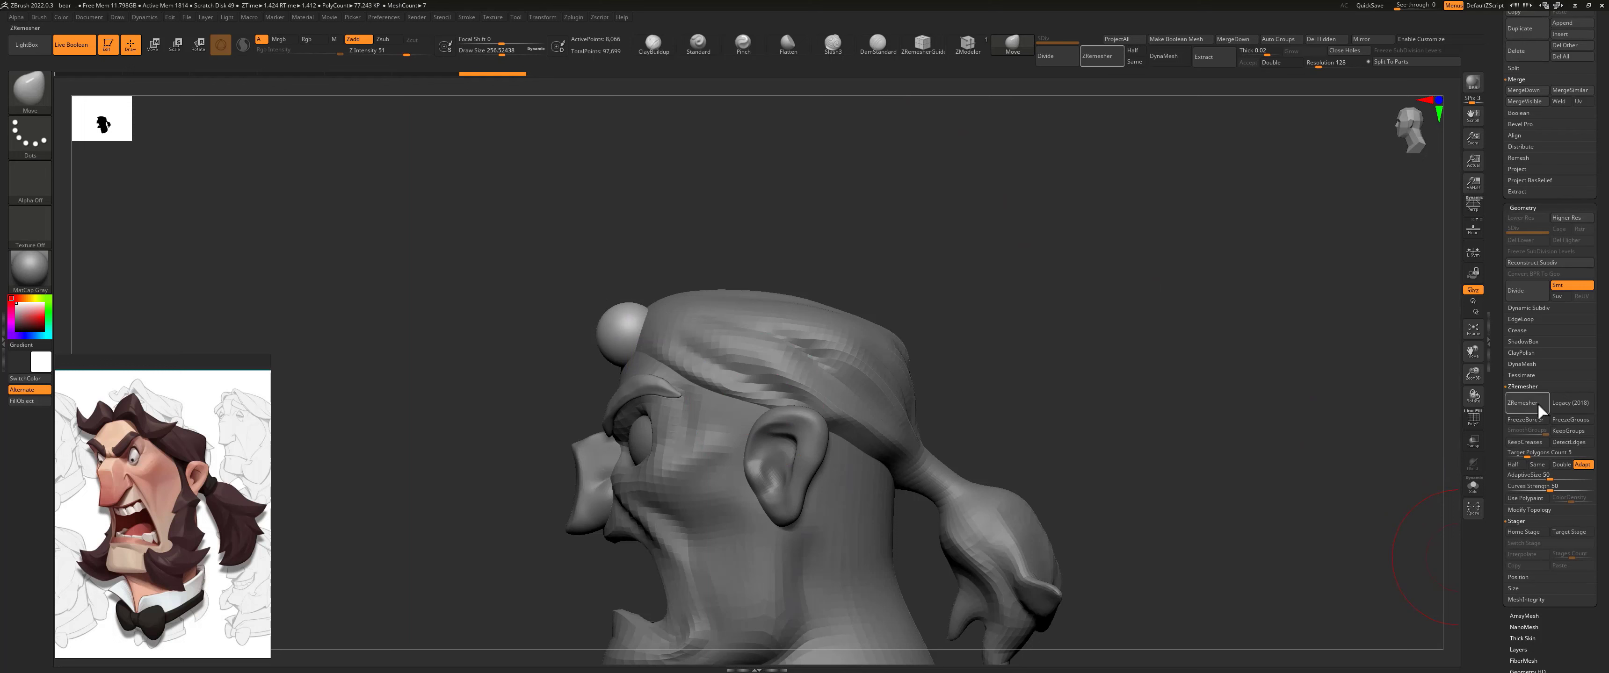
click(1537, 465)
click(1530, 405)
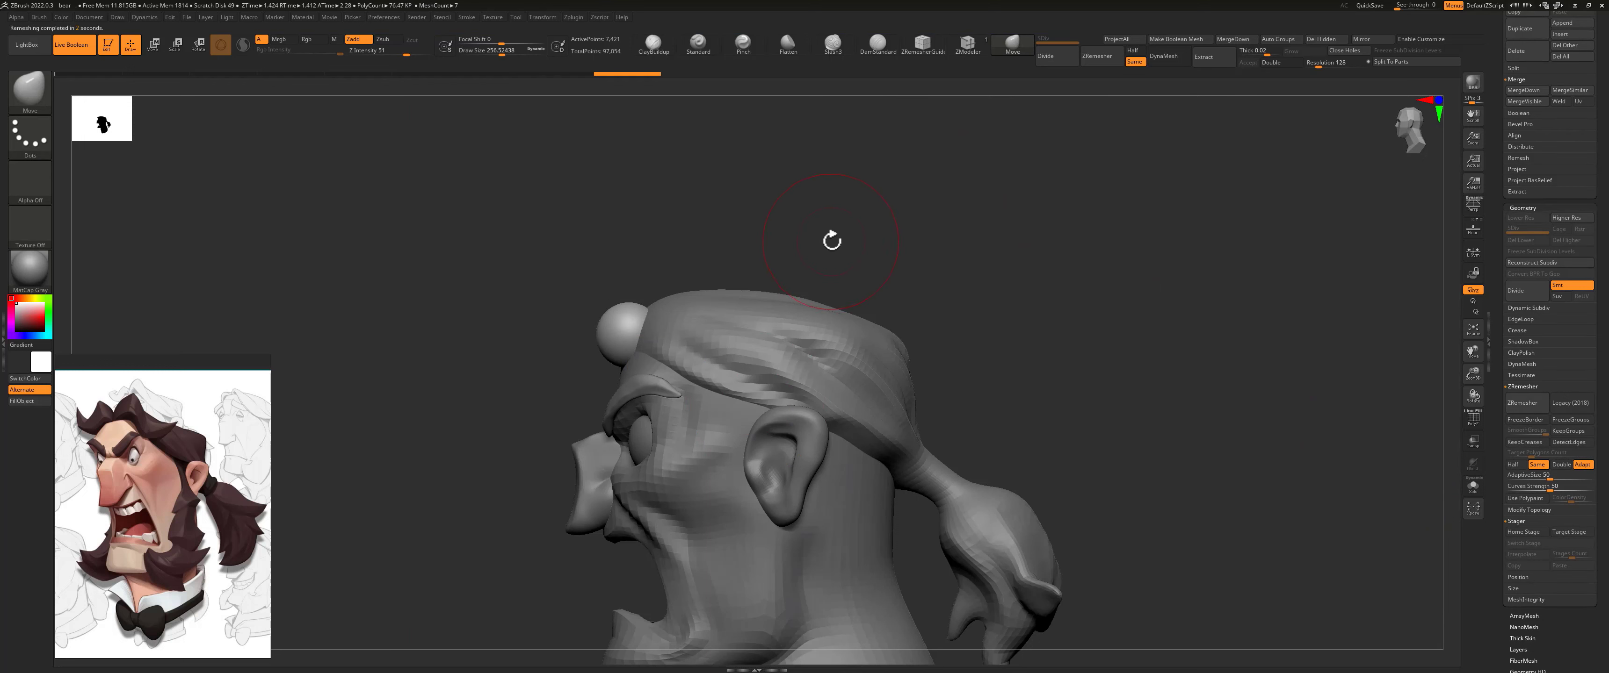
Step: Stretch the remeshed sphere into a tapered hair lock running sideways and back along the hairline, using the Move brush at about 257 size
shift+drag(829, 238, 862, 241)
mouse_move(682, 324)
mouse_down()
mouse_move(825, 386)
mouse_move(923, 325)
mouse_up()
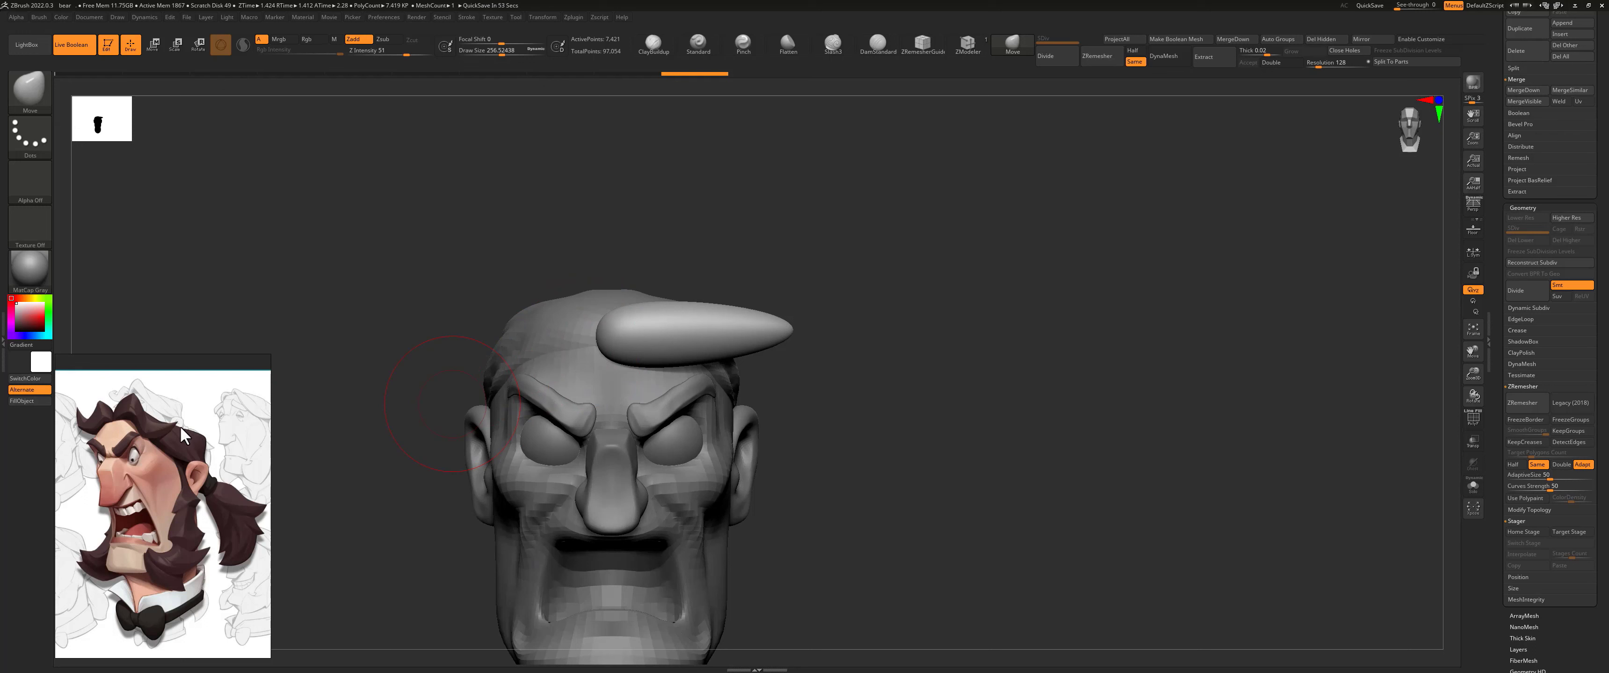
mouse_move(829, 303)
mouse_down()
mouse_move(746, 307)
mouse_move(766, 323)
mouse_up()
drag(808, 249, 797, 253)
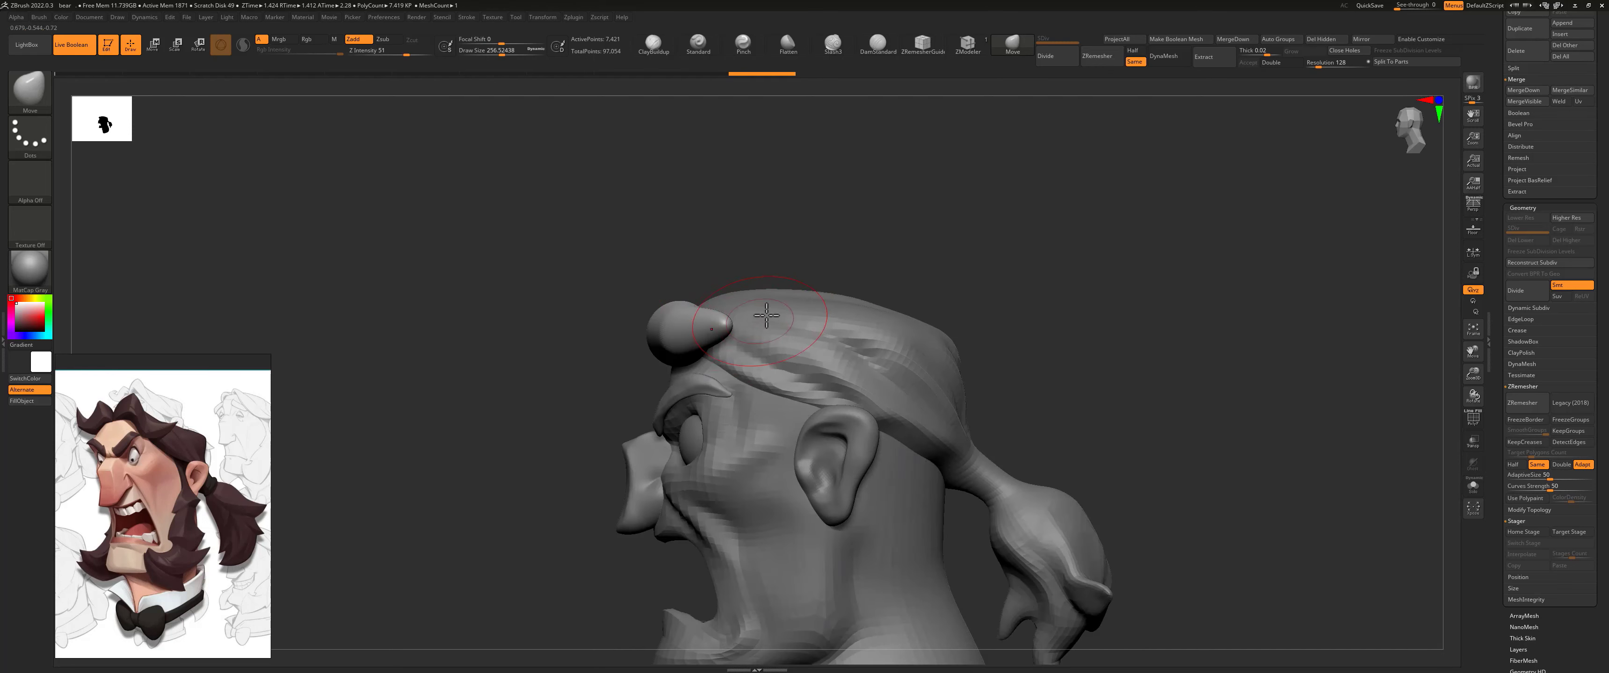
drag(727, 326, 791, 339)
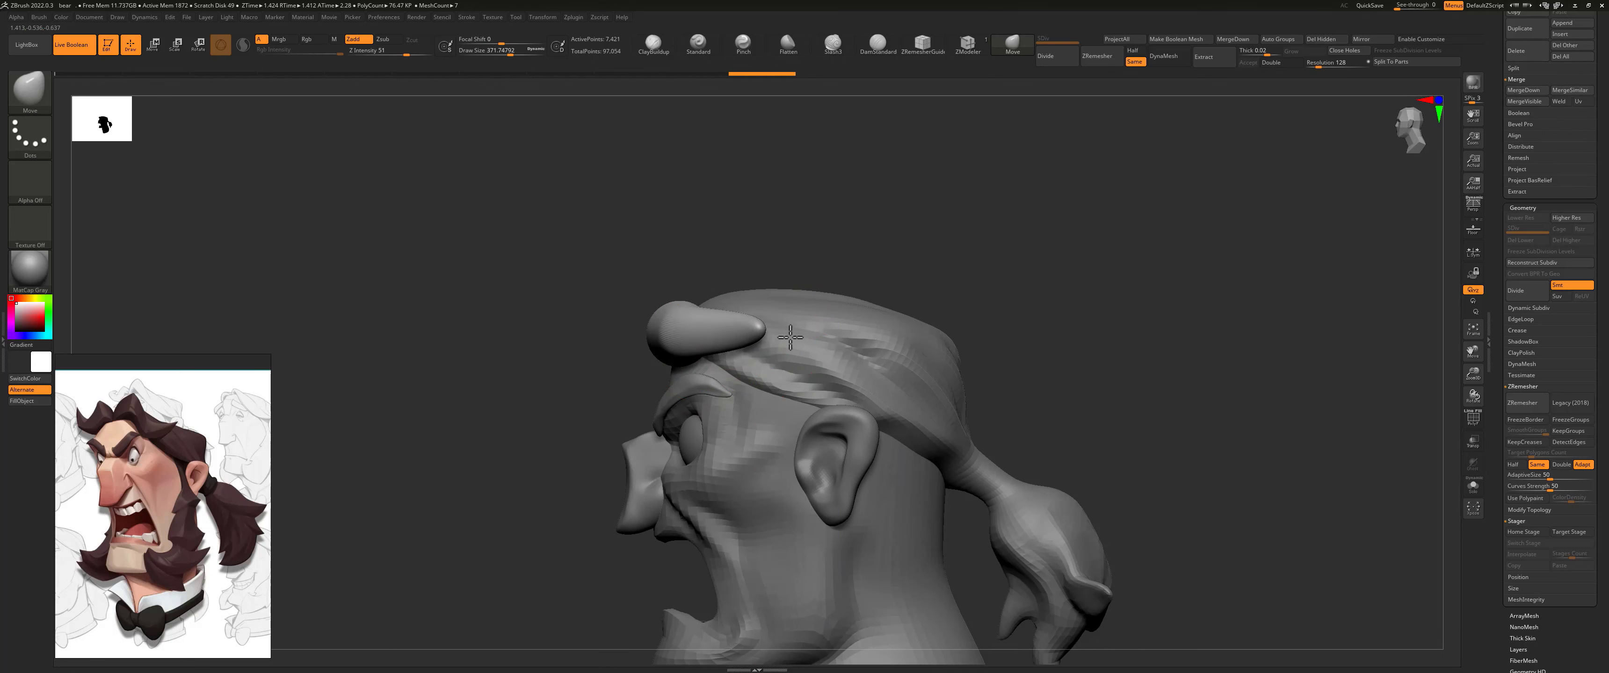
Step: Bend the hair lock into an S-curve above the brow and raise its inner end with the Move brush, checking front and side
drag(804, 271, 826, 208)
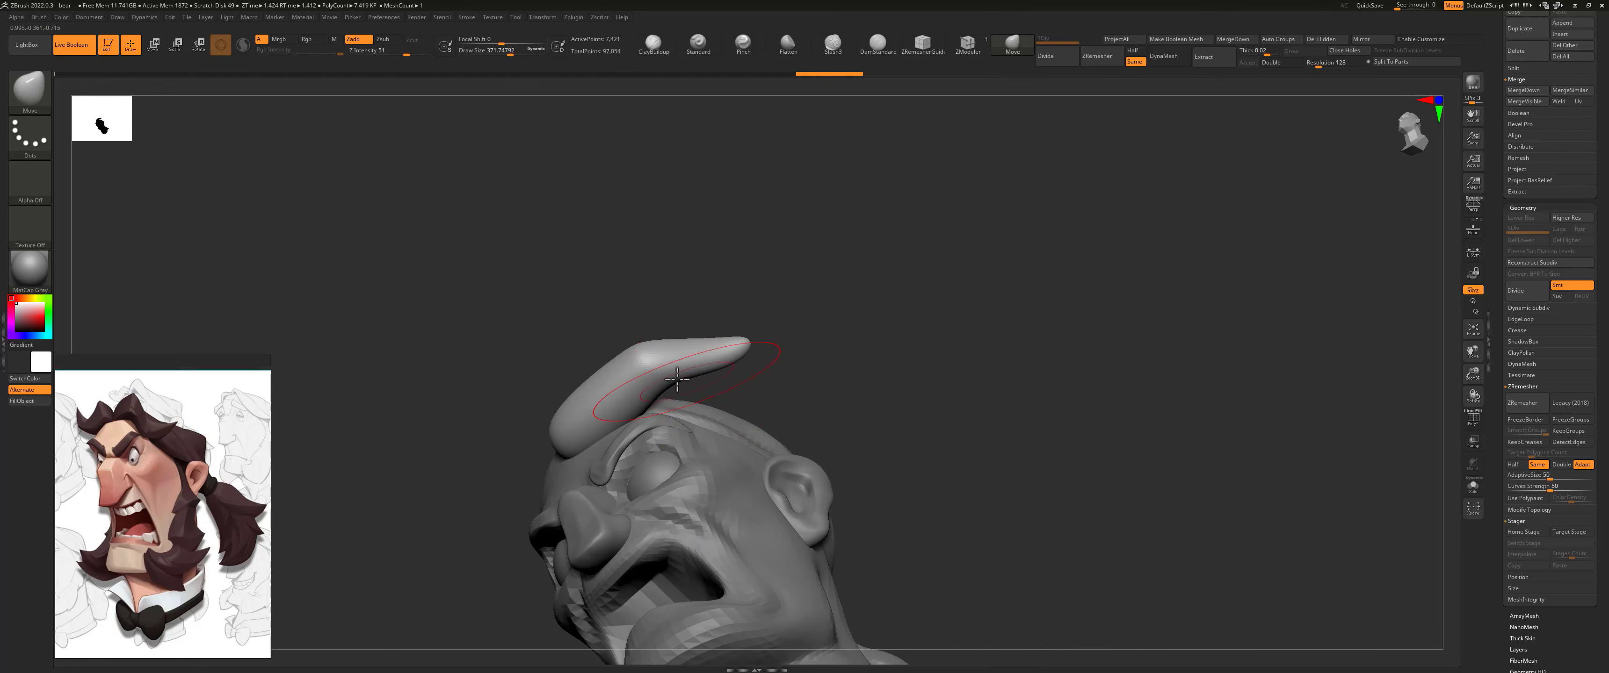
drag(655, 366, 678, 407)
drag(657, 311, 631, 400)
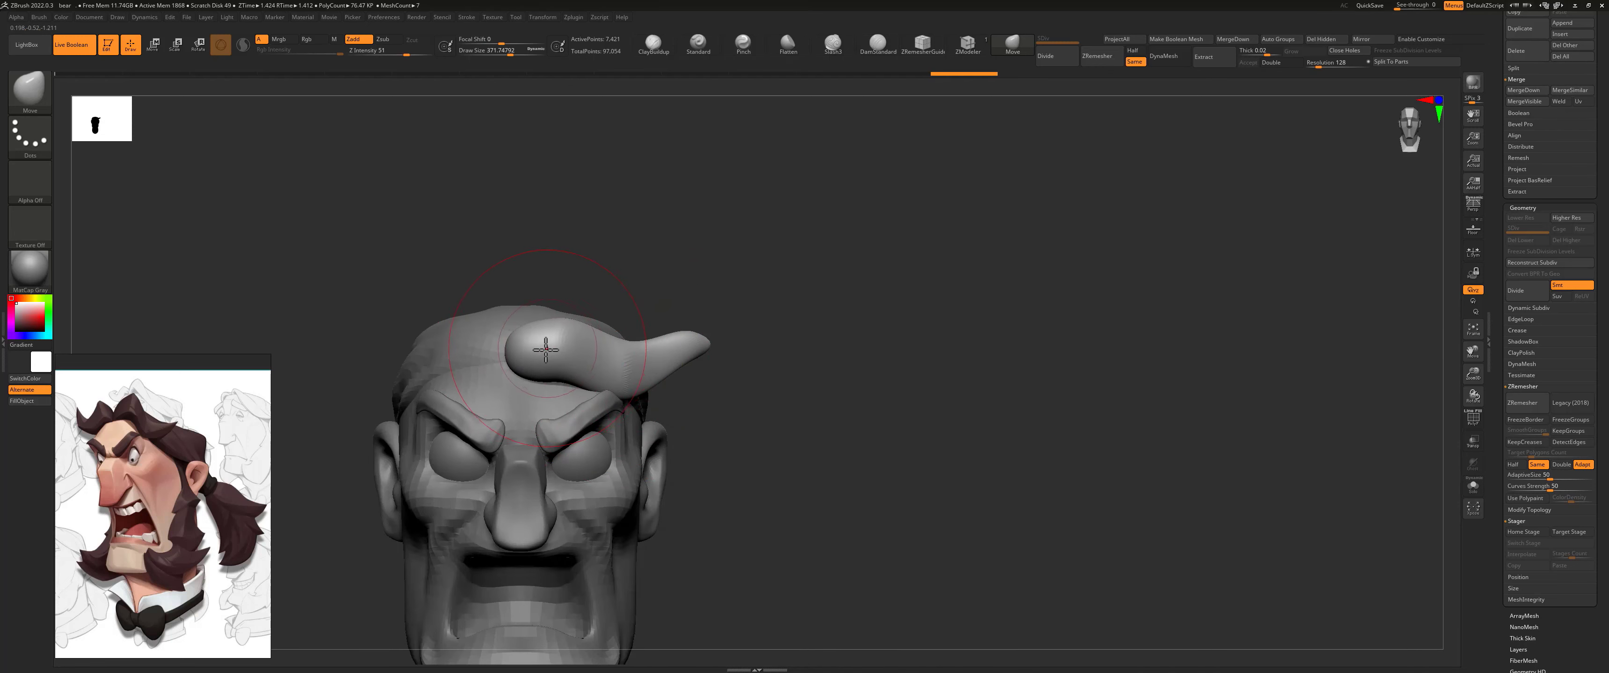
key(ctrl)
mouse_move(567, 326)
mouse_down()
mouse_move(572, 274)
mouse_move(570, 298)
mouse_up()
drag(559, 370, 555, 343)
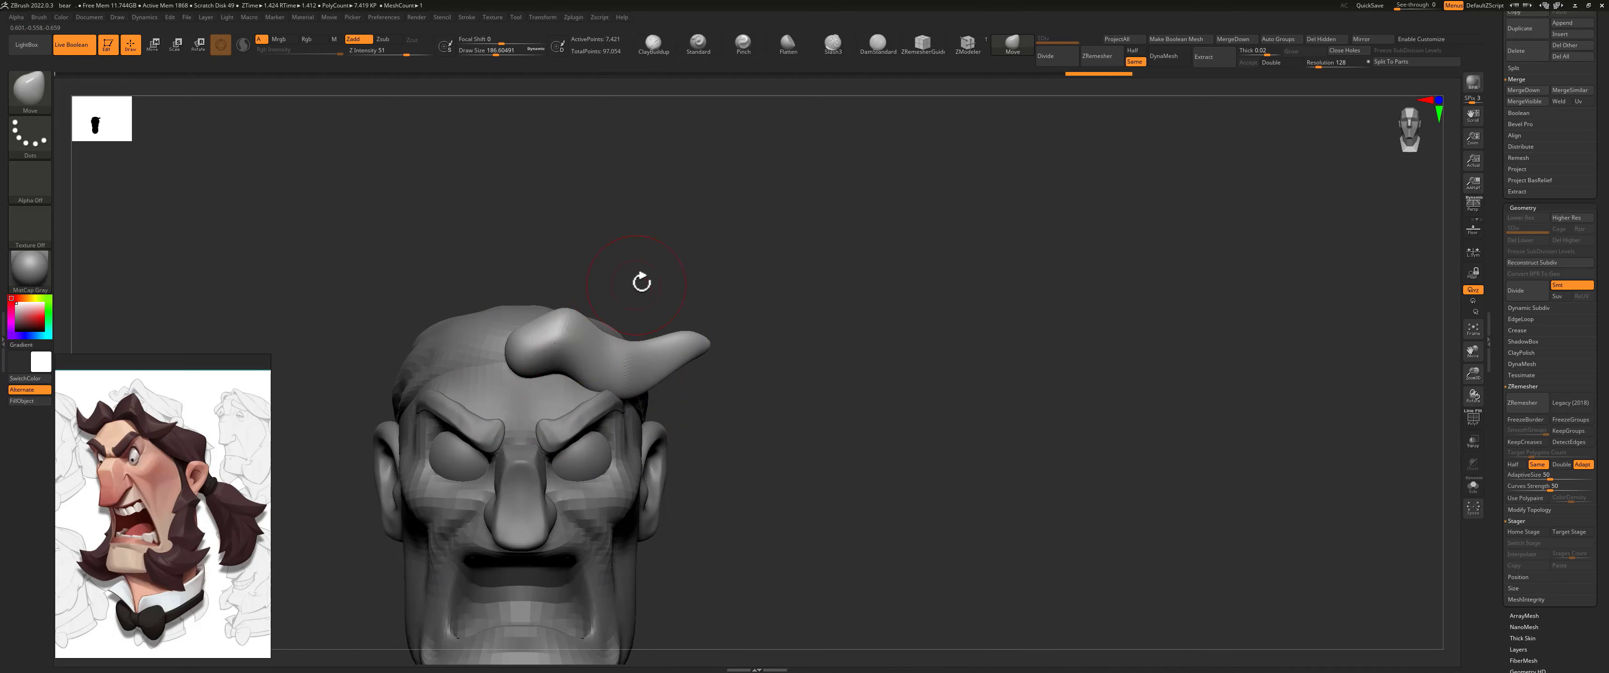
drag(638, 283, 599, 284)
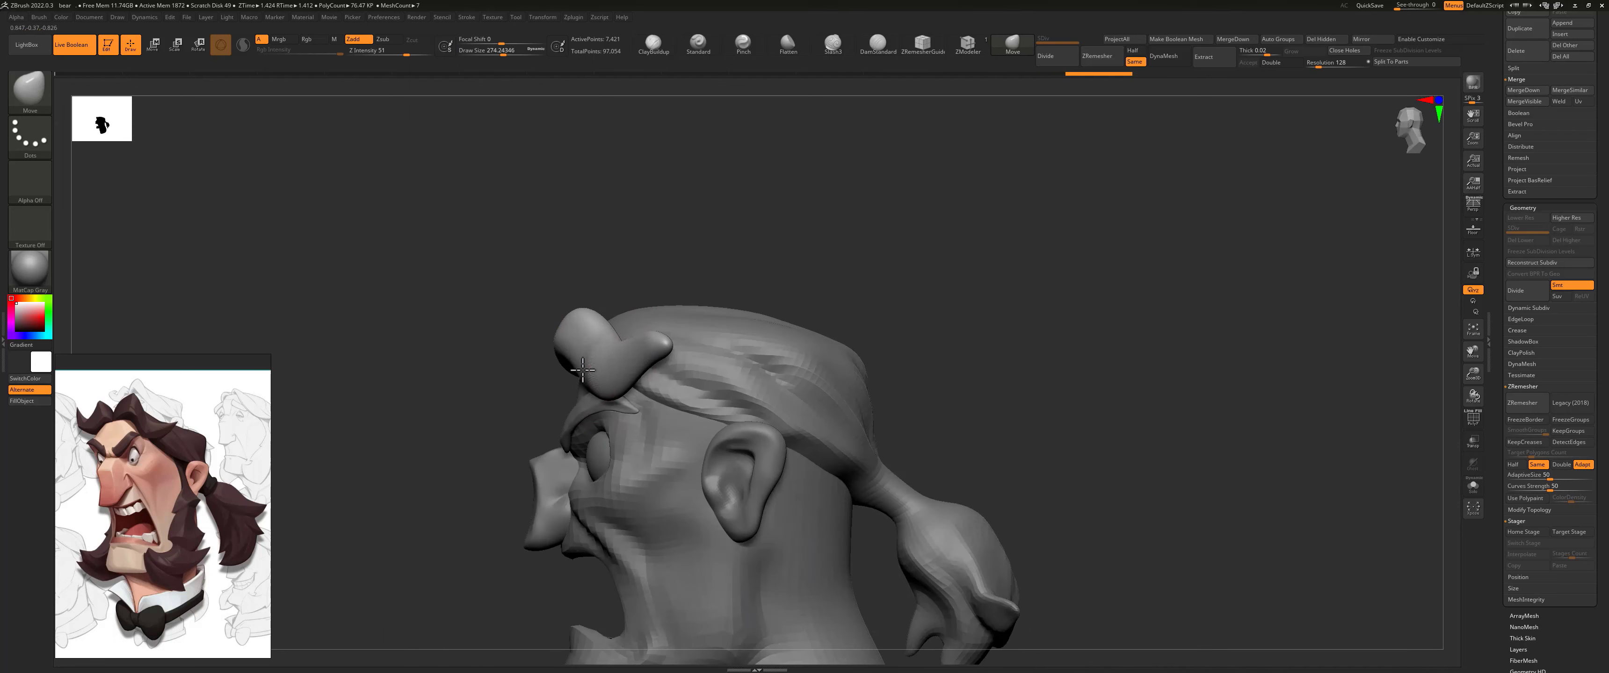
drag(582, 370, 584, 367)
mouse_move(624, 273)
mouse_down()
mouse_move(621, 362)
mouse_move(650, 424)
mouse_move(626, 450)
mouse_move(654, 378)
mouse_move(617, 294)
mouse_move(672, 330)
mouse_move(620, 327)
mouse_up()
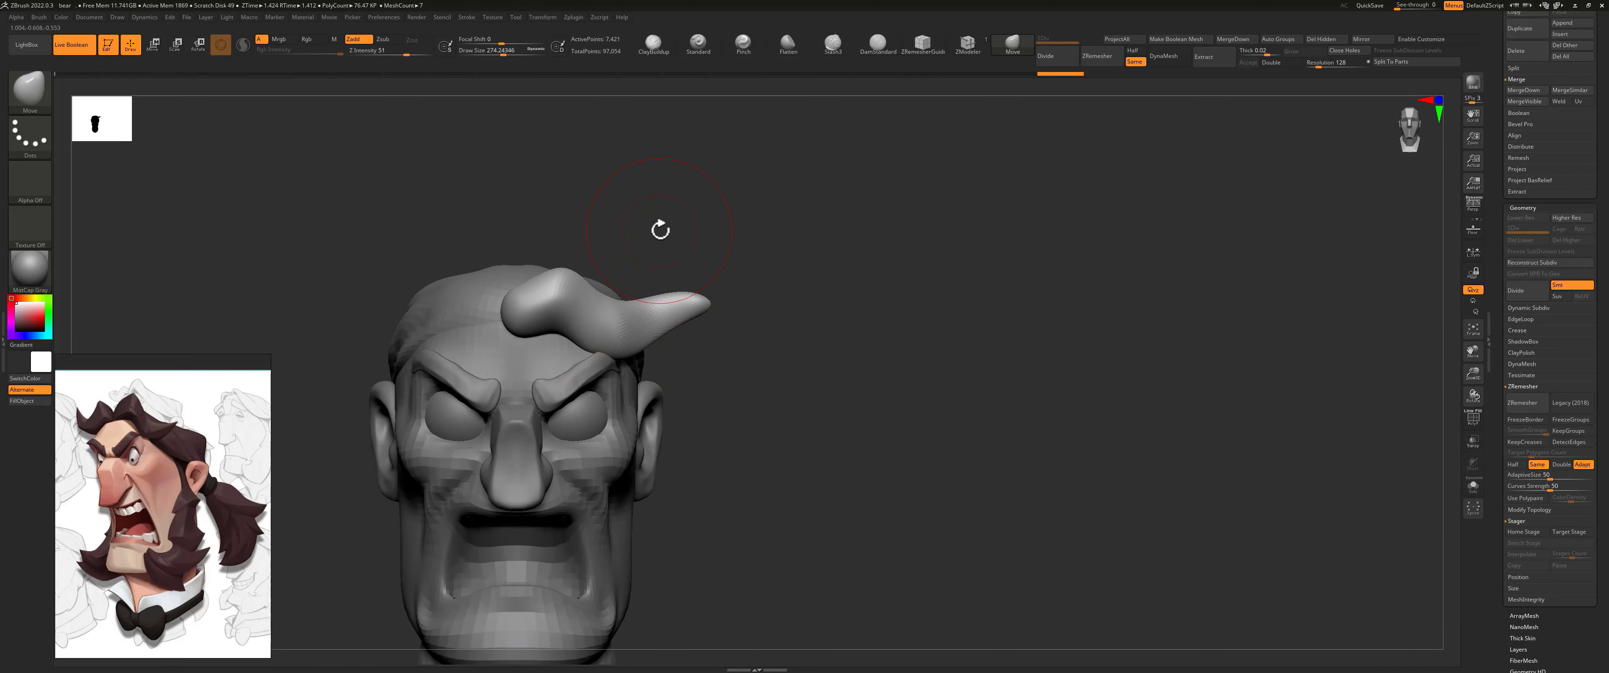
Step: Remesh the stretched lock with ZRemesher and nudge its inner hump up and back with the Move brush at about 274 size
click(1522, 402)
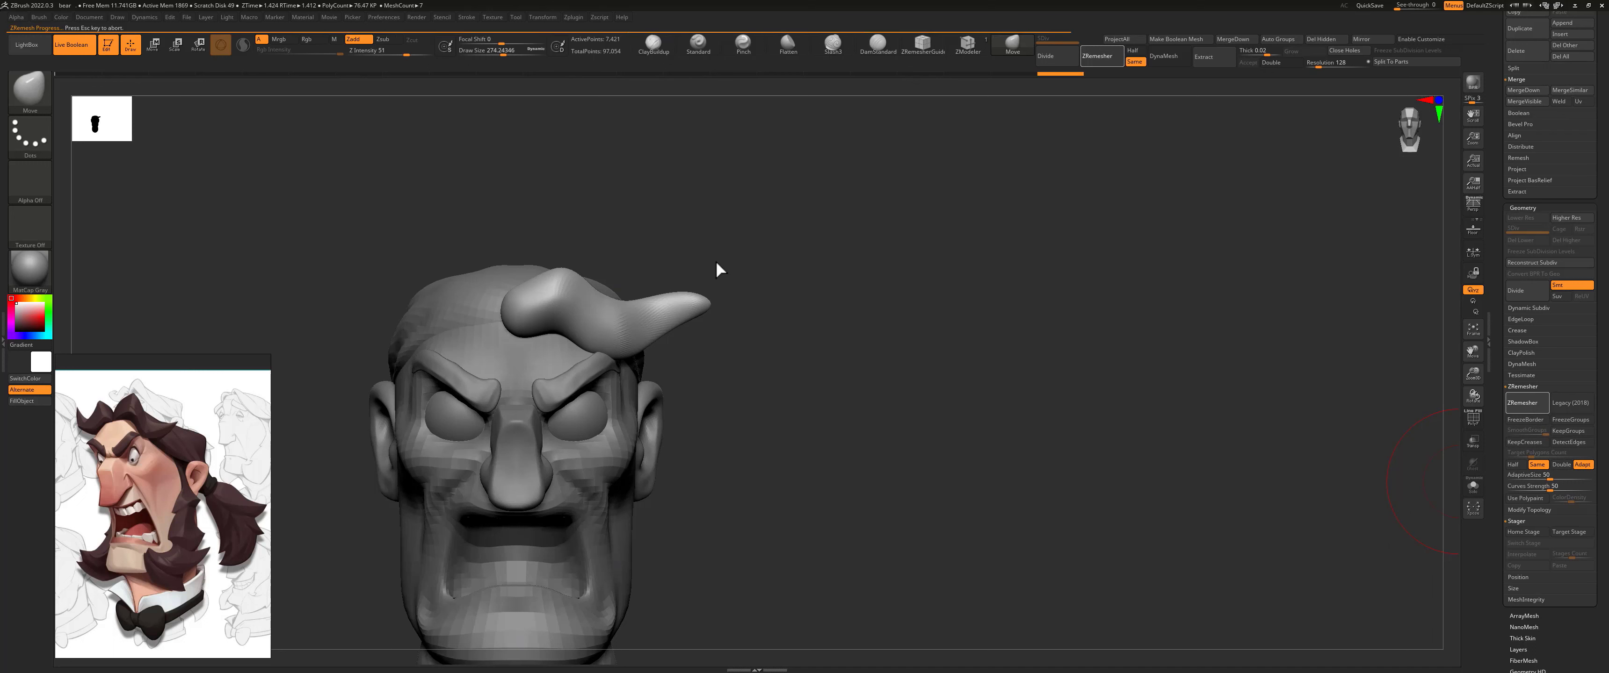
drag(718, 262, 619, 347)
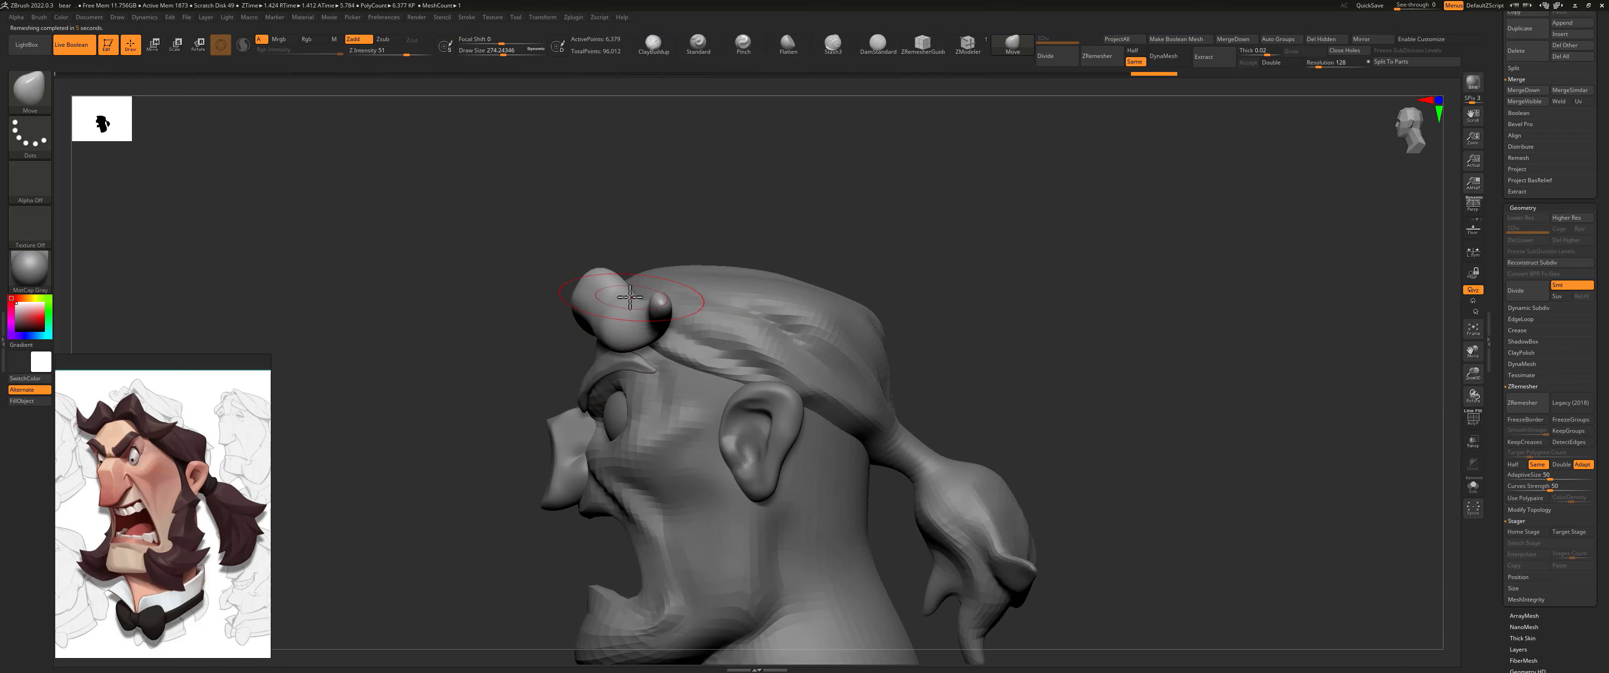
drag(631, 297, 648, 289)
drag(652, 245, 703, 242)
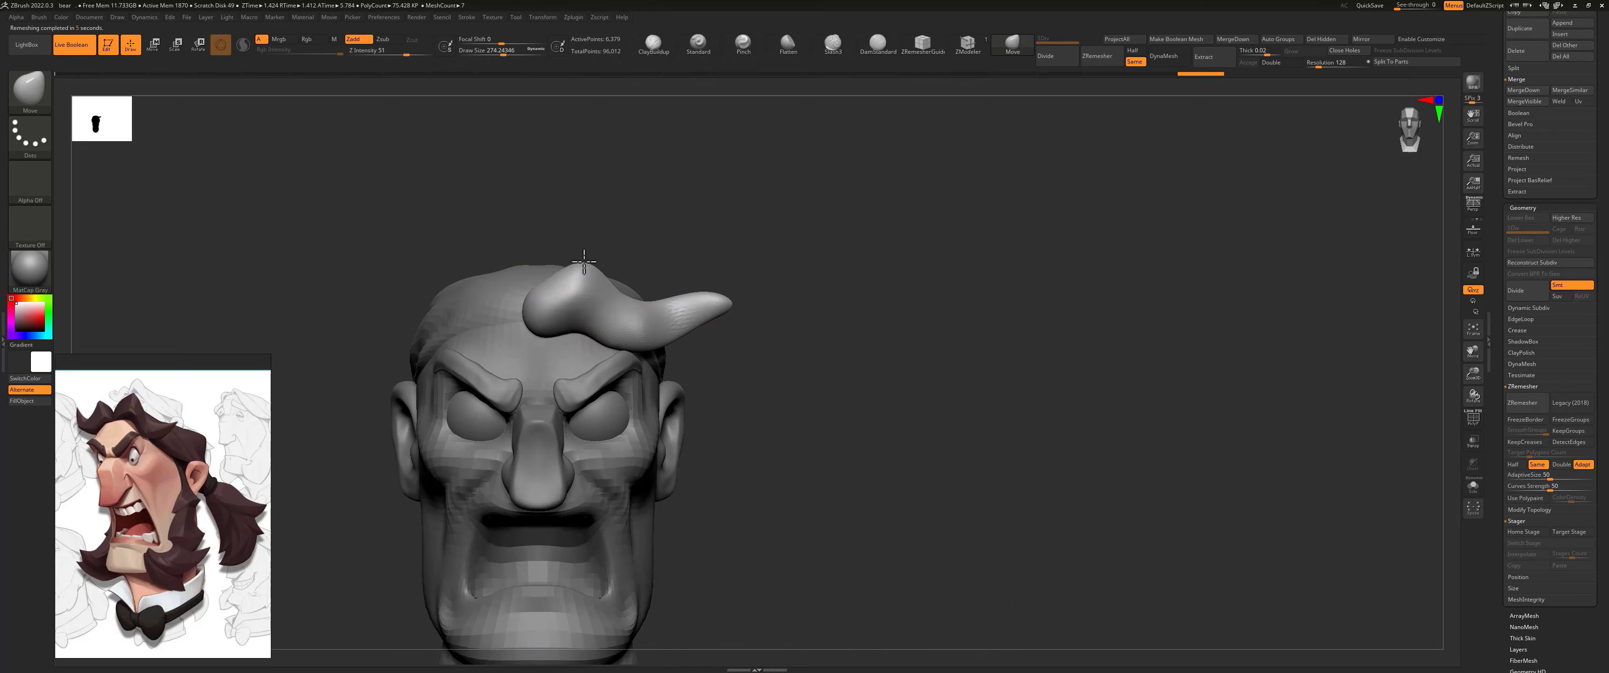
drag(581, 317, 584, 307)
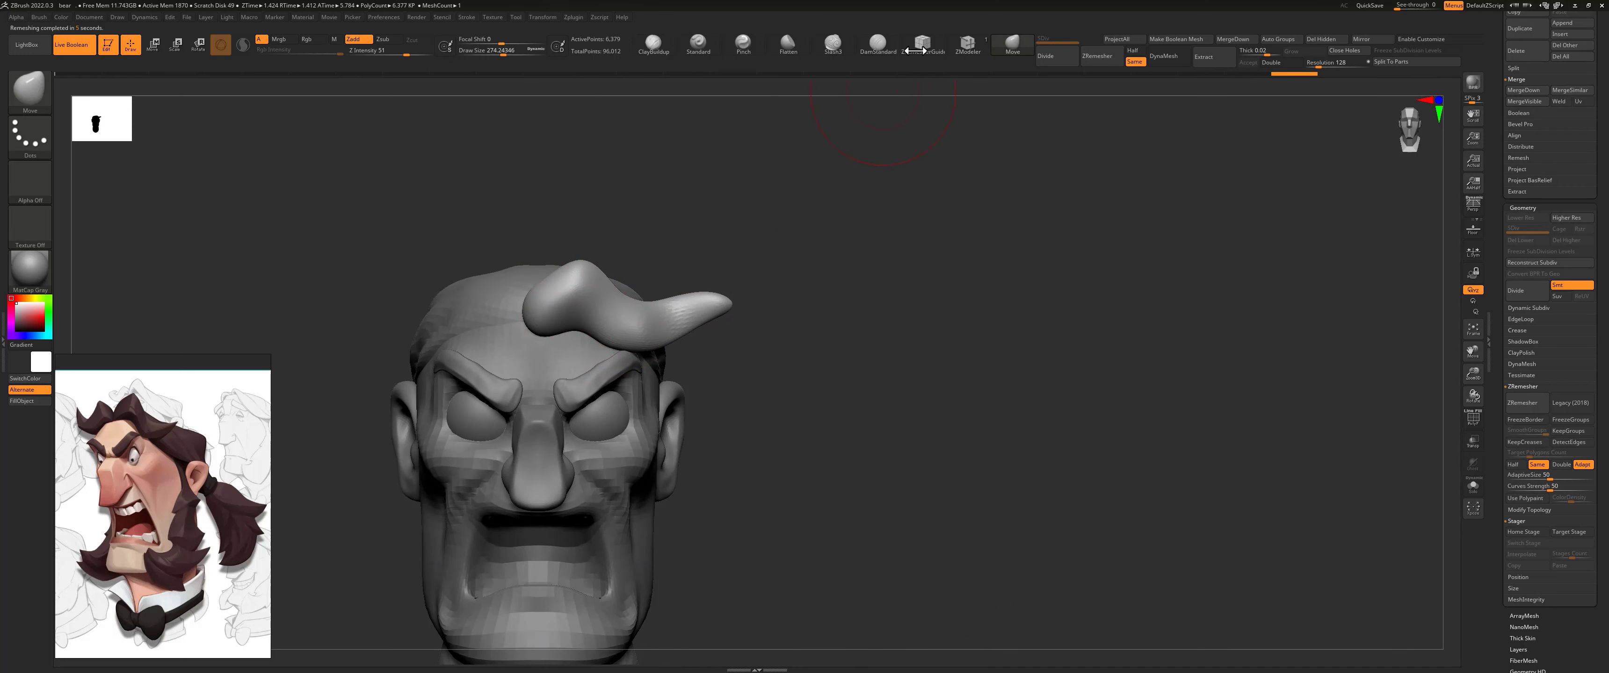
Step: Define sharp creases and edges along the length and inner end of the front lock with the DamStandard brush at about 153 size
click(877, 45)
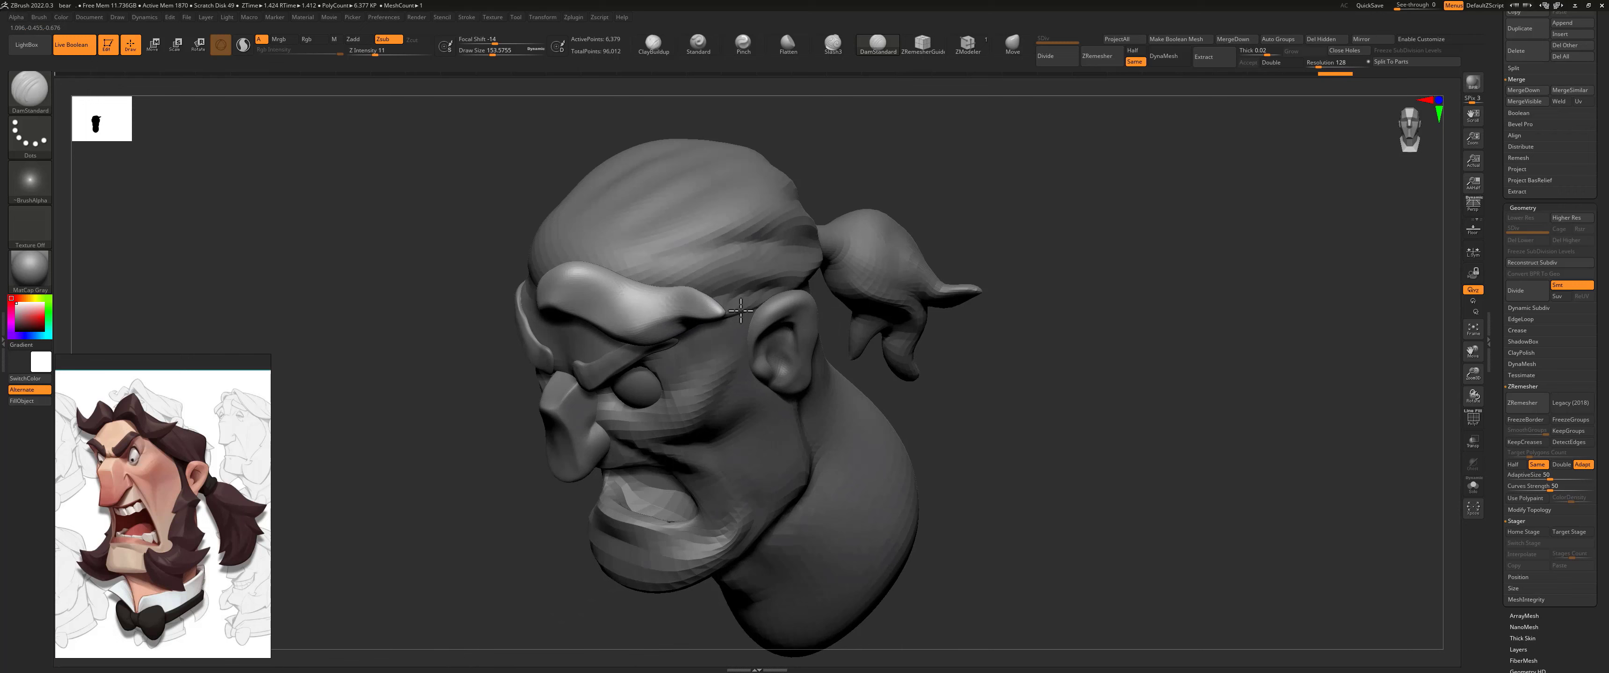
right_drag(593, 250, 609, 300)
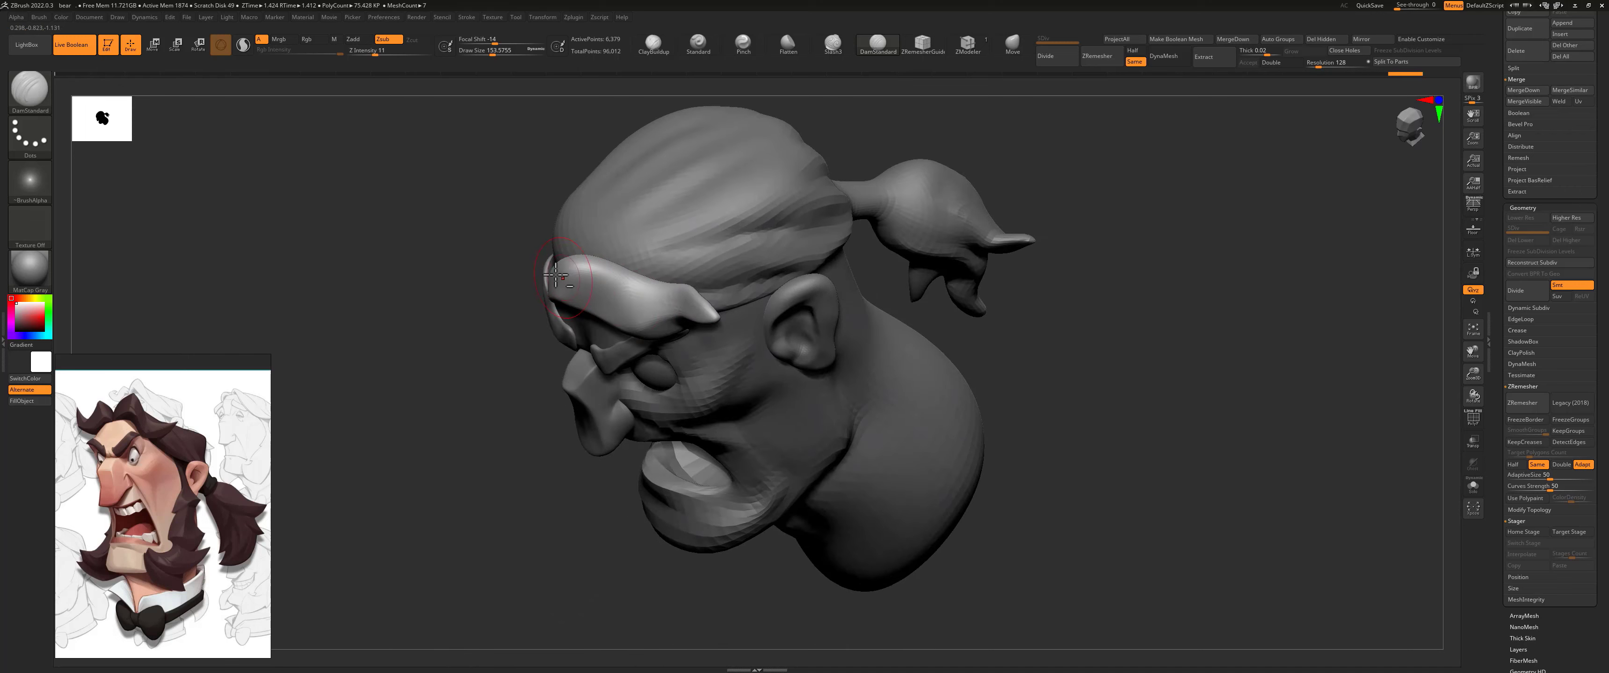
drag(561, 269, 715, 316)
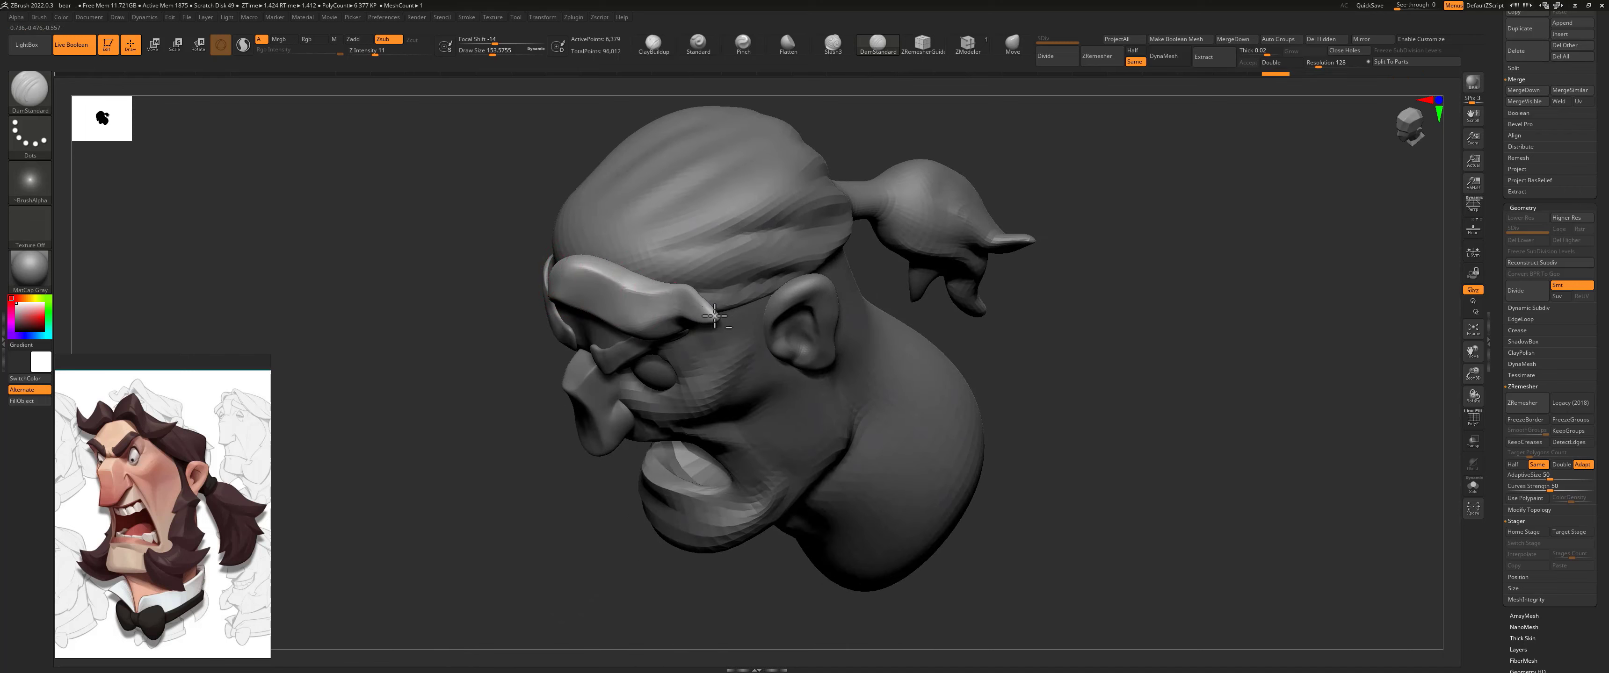
mouse_move(719, 329)
right_down()
mouse_move(976, 302)
mouse_move(635, 273)
right_up()
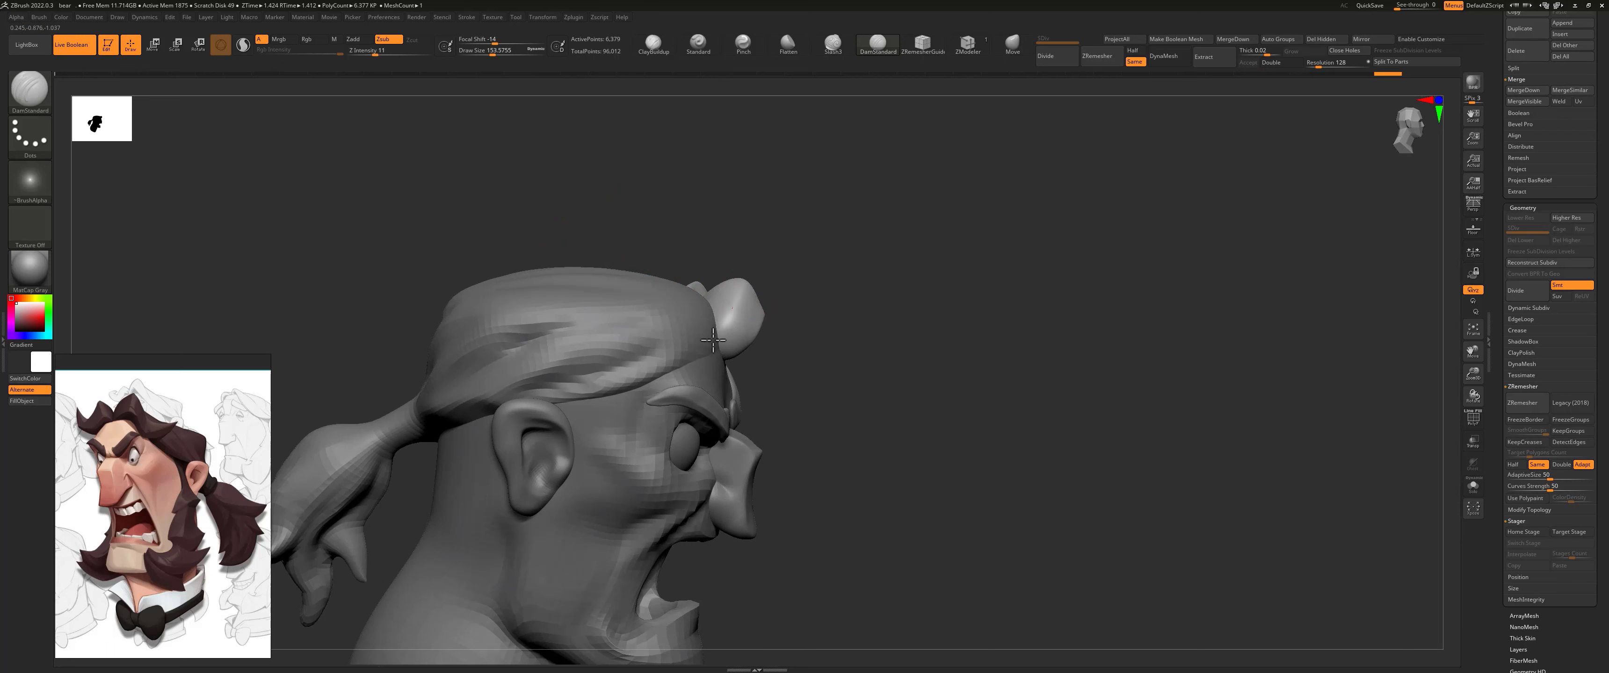
mouse_move(740, 312)
right_down()
mouse_move(789, 316)
mouse_move(714, 338)
right_up()
drag(728, 325, 725, 369)
right_drag(827, 227, 722, 364)
drag(755, 368, 775, 374)
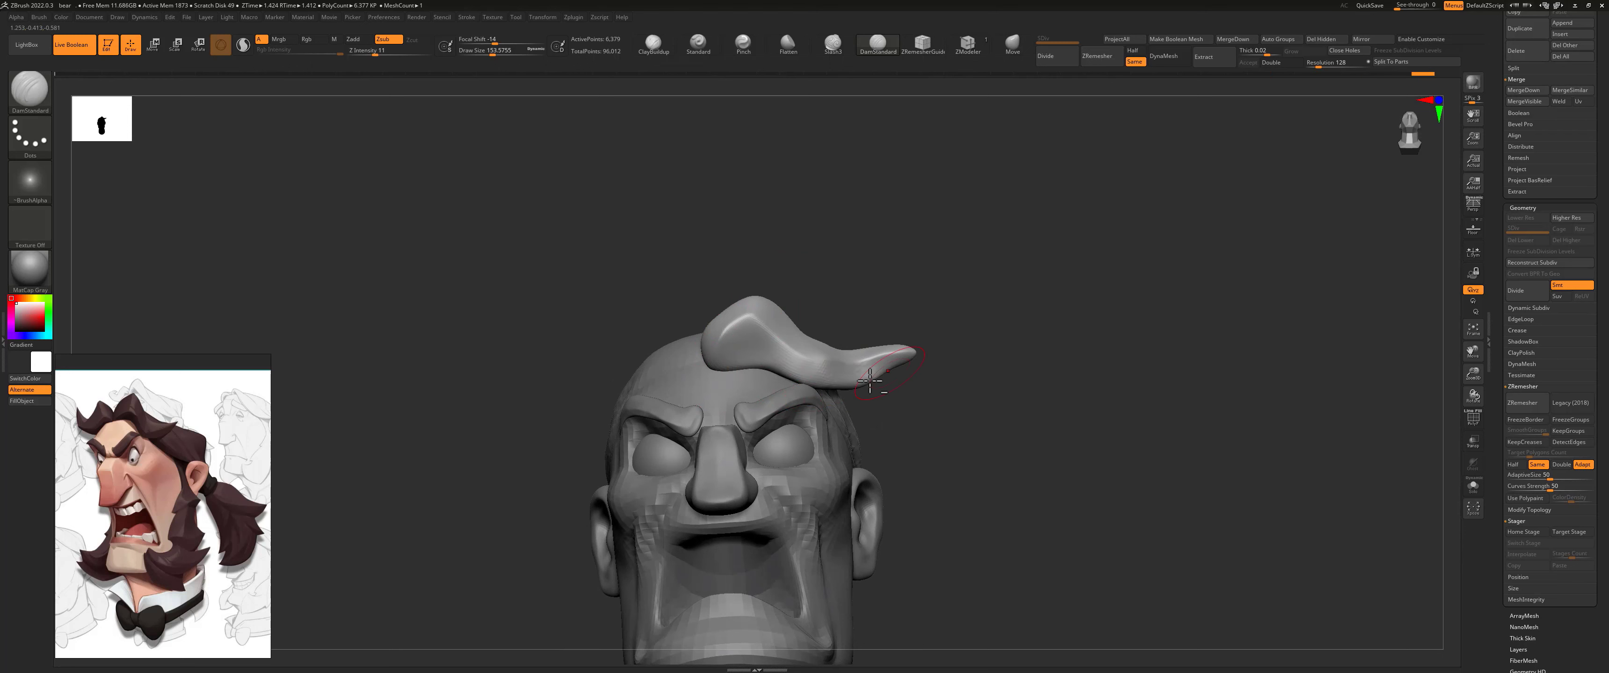
Step: Refine the lock's lower edge and rounded inner end with finer DamStandard strokes at about 97 size
mouse_move(962, 307)
right_down()
mouse_move(942, 358)
mouse_move(874, 363)
right_up()
key(bracketleft)
key(bracketleft)
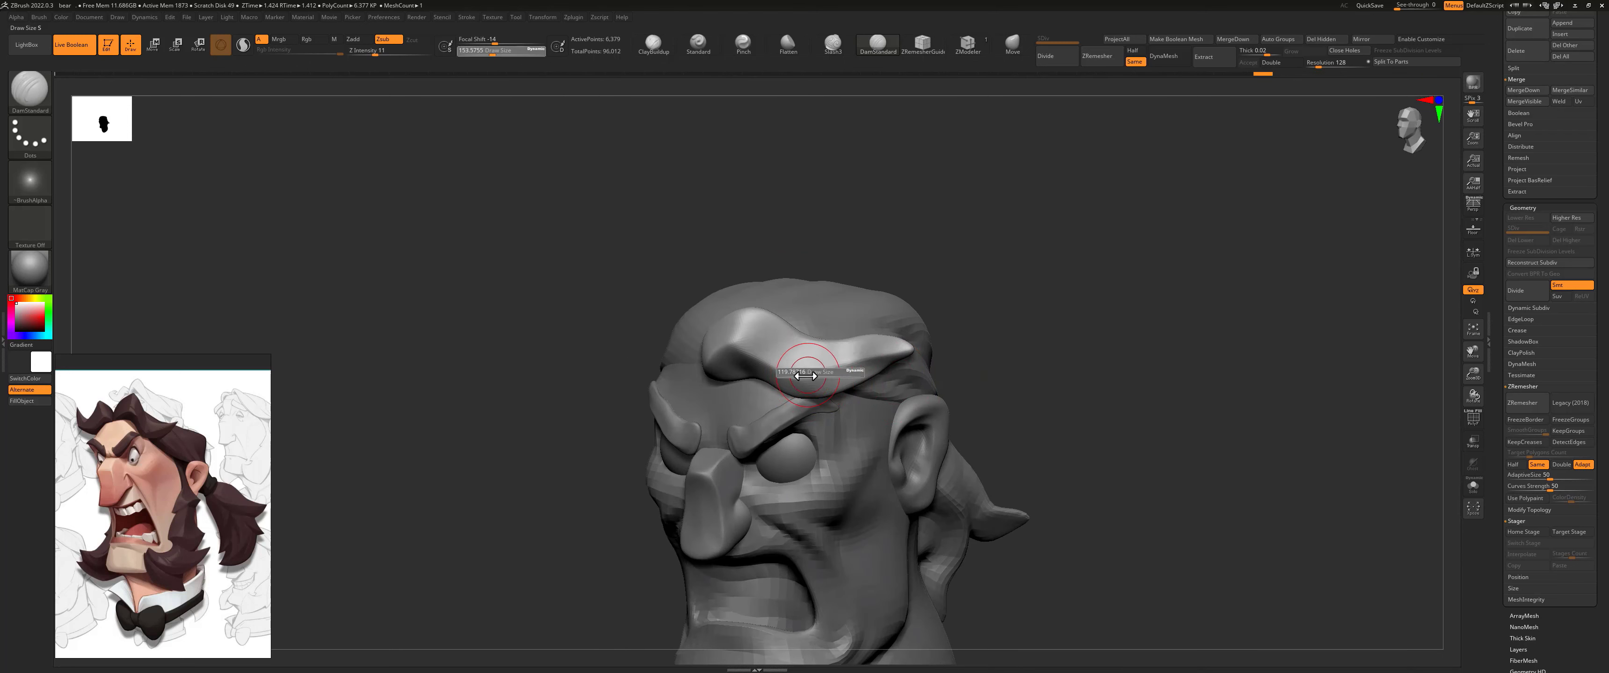
drag(790, 376, 882, 361)
drag(926, 283, 799, 311)
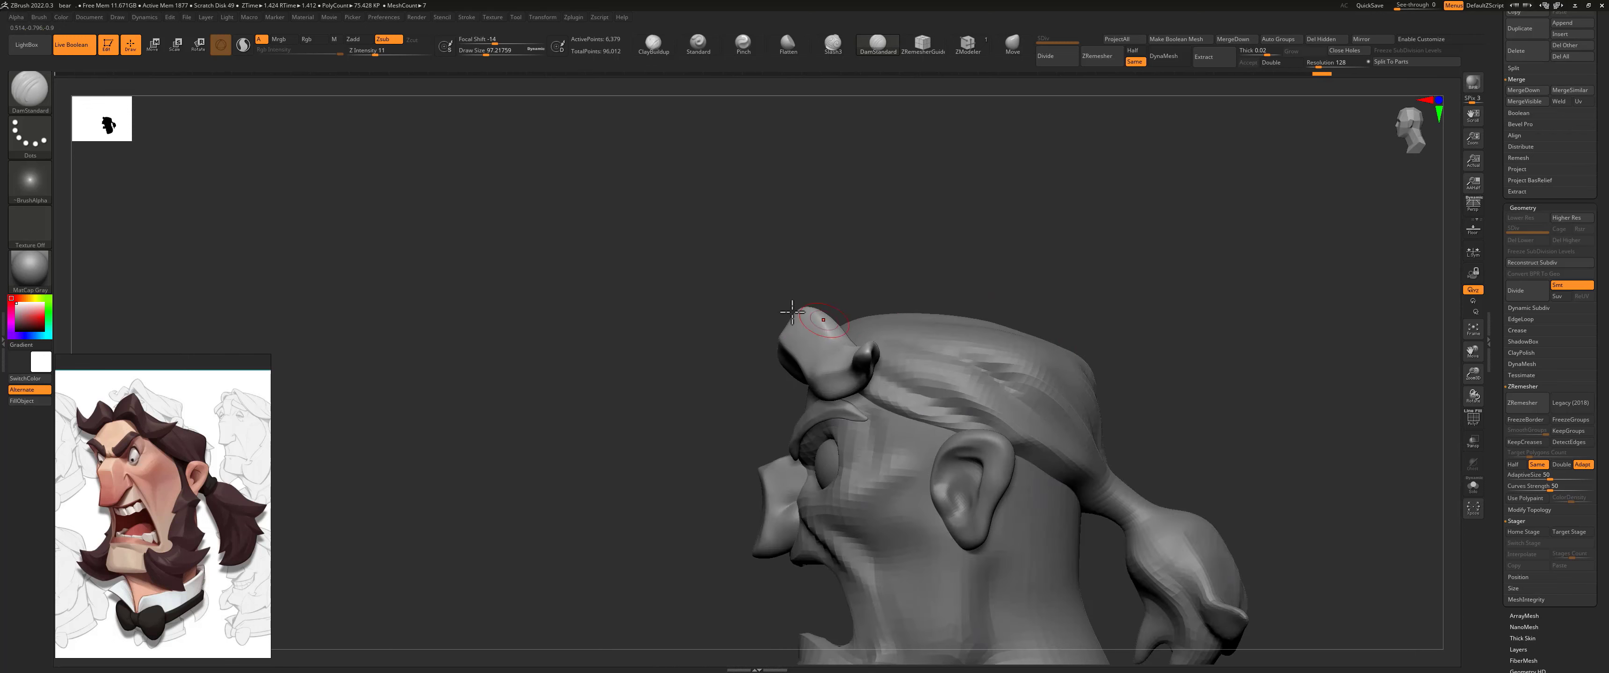
mouse_move(866, 242)
mouse_down()
mouse_move(821, 262)
mouse_move(909, 316)
mouse_up()
Step: Adjust the lock's silhouette and its fit against the hairline with the Move brush at about 163 size, working from several angles
key(shift)
click(1008, 49)
key(s)
mouse_move(897, 317)
mouse_down()
mouse_move(930, 281)
mouse_move(921, 312)
mouse_up()
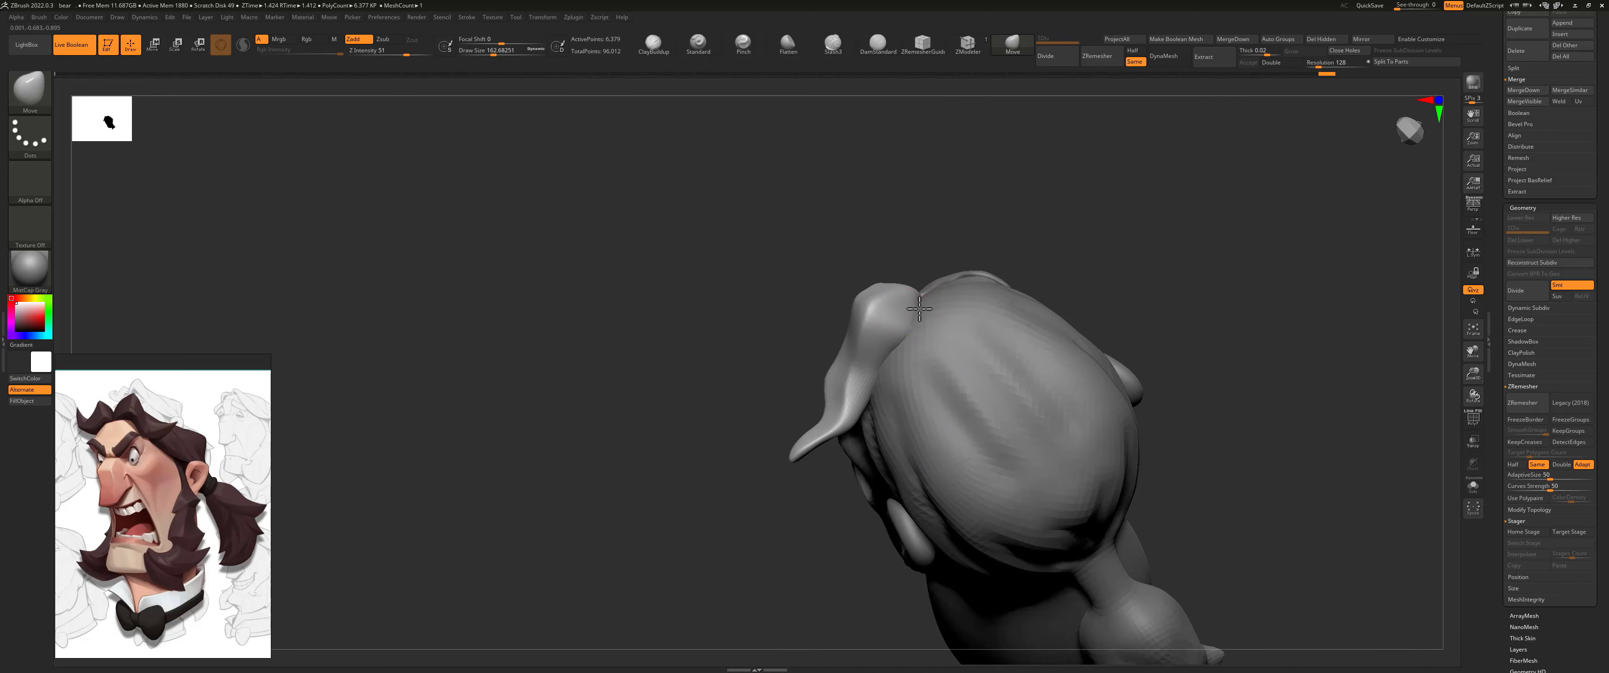
drag(865, 400, 870, 412)
mouse_move(869, 411)
right_down()
mouse_move(903, 300)
mouse_move(923, 331)
mouse_move(894, 215)
right_up()
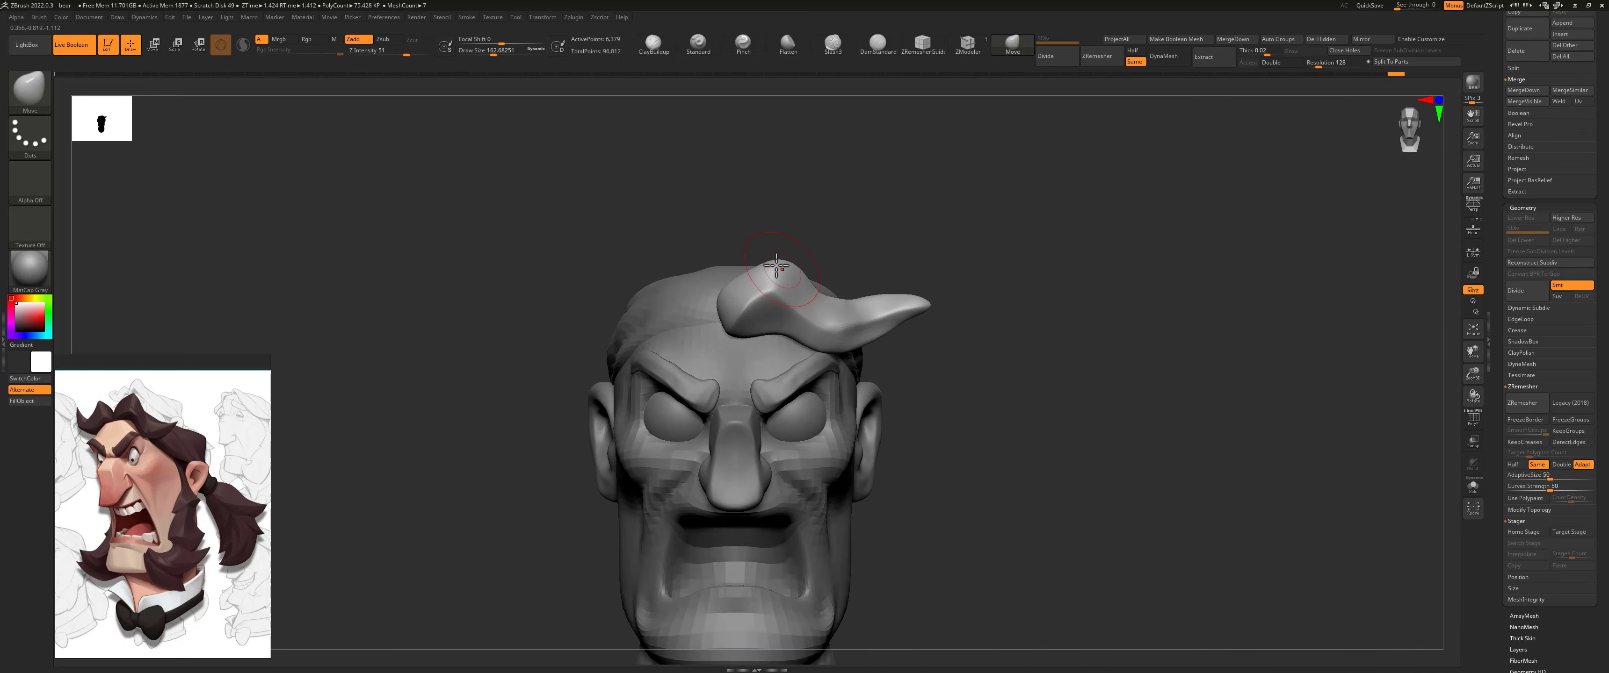
right_drag(777, 267, 894, 197)
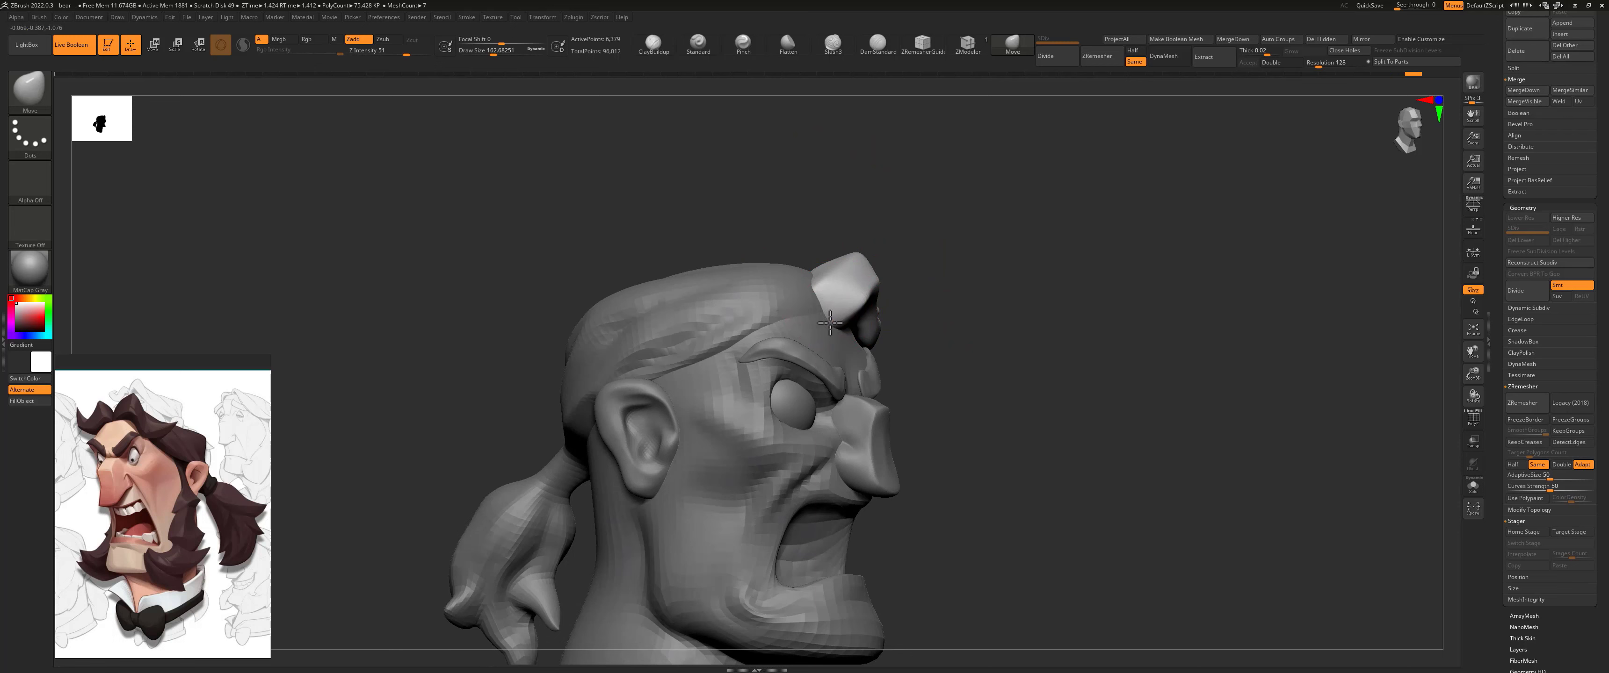
drag(881, 214, 853, 229)
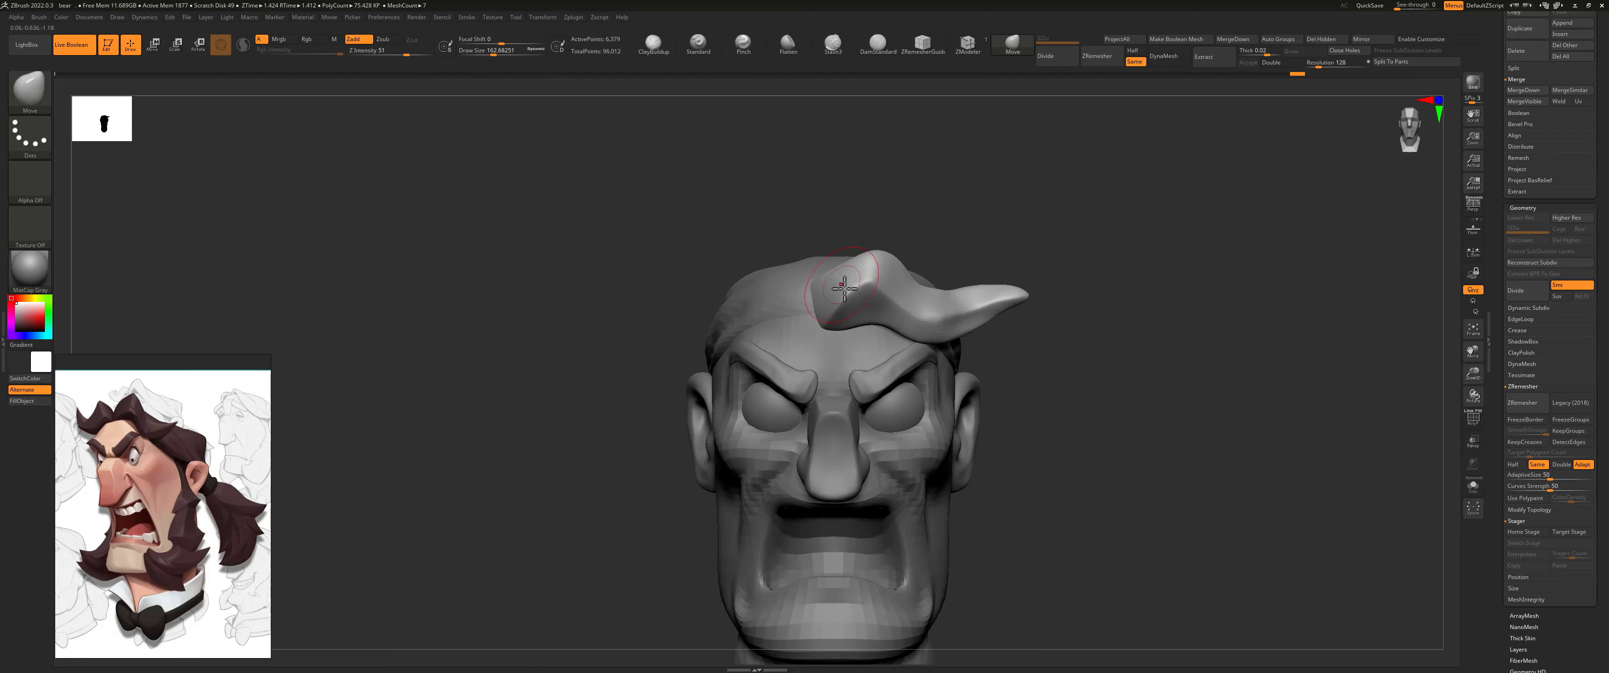
Step: Move and rotate the front lock with the gizmo so it sits against the hairline beside the head's centre
key(w)
drag(794, 304, 813, 306)
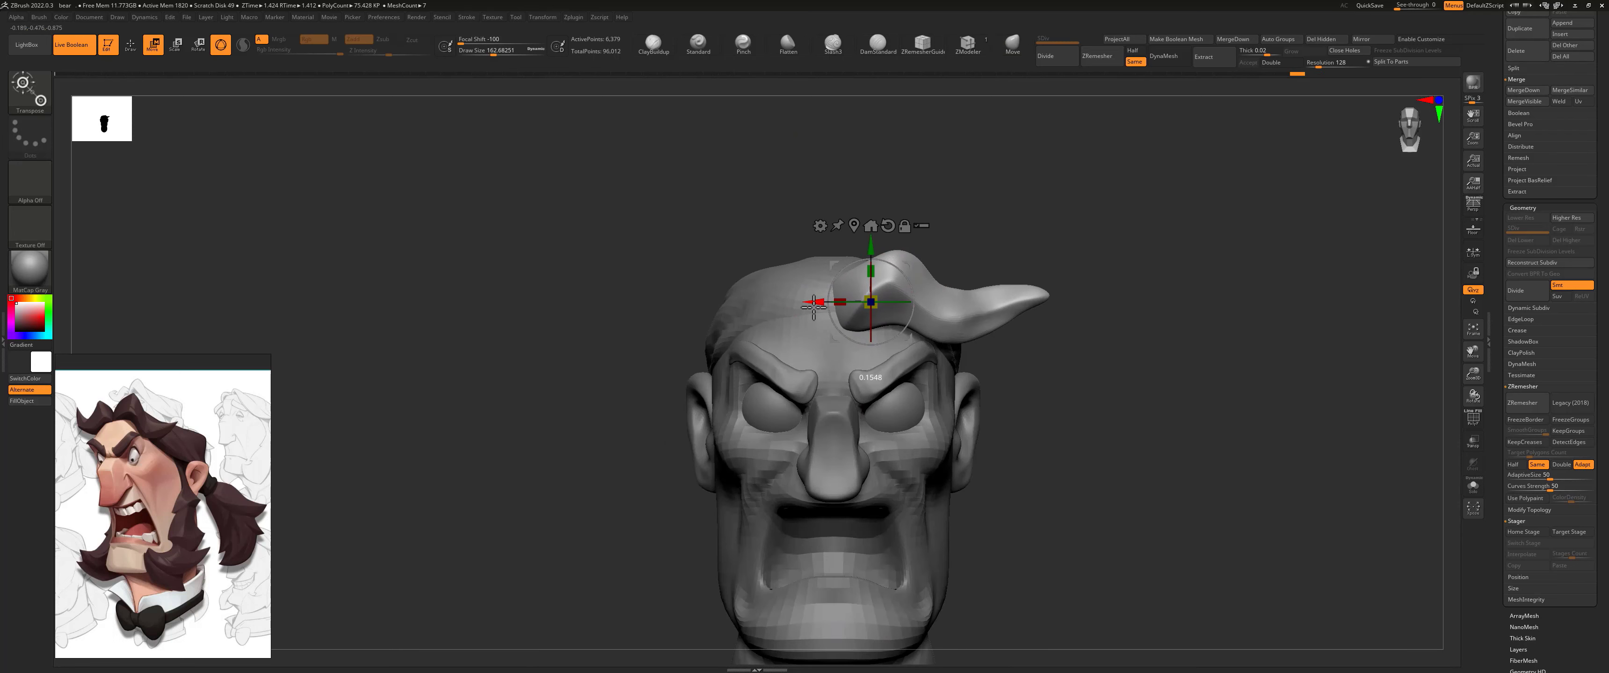
drag(977, 212, 931, 225)
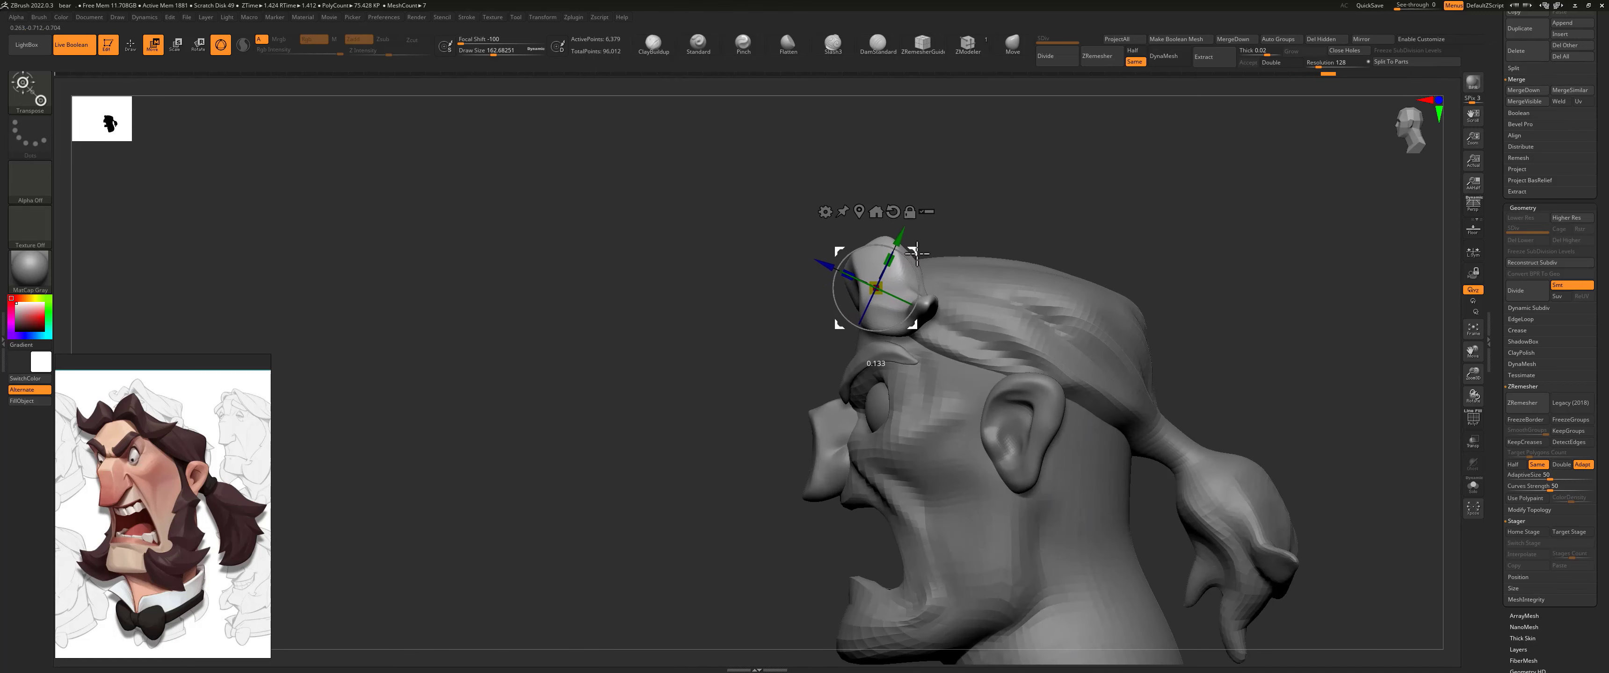
drag(826, 244, 865, 227)
alt+drag(991, 234, 957, 183)
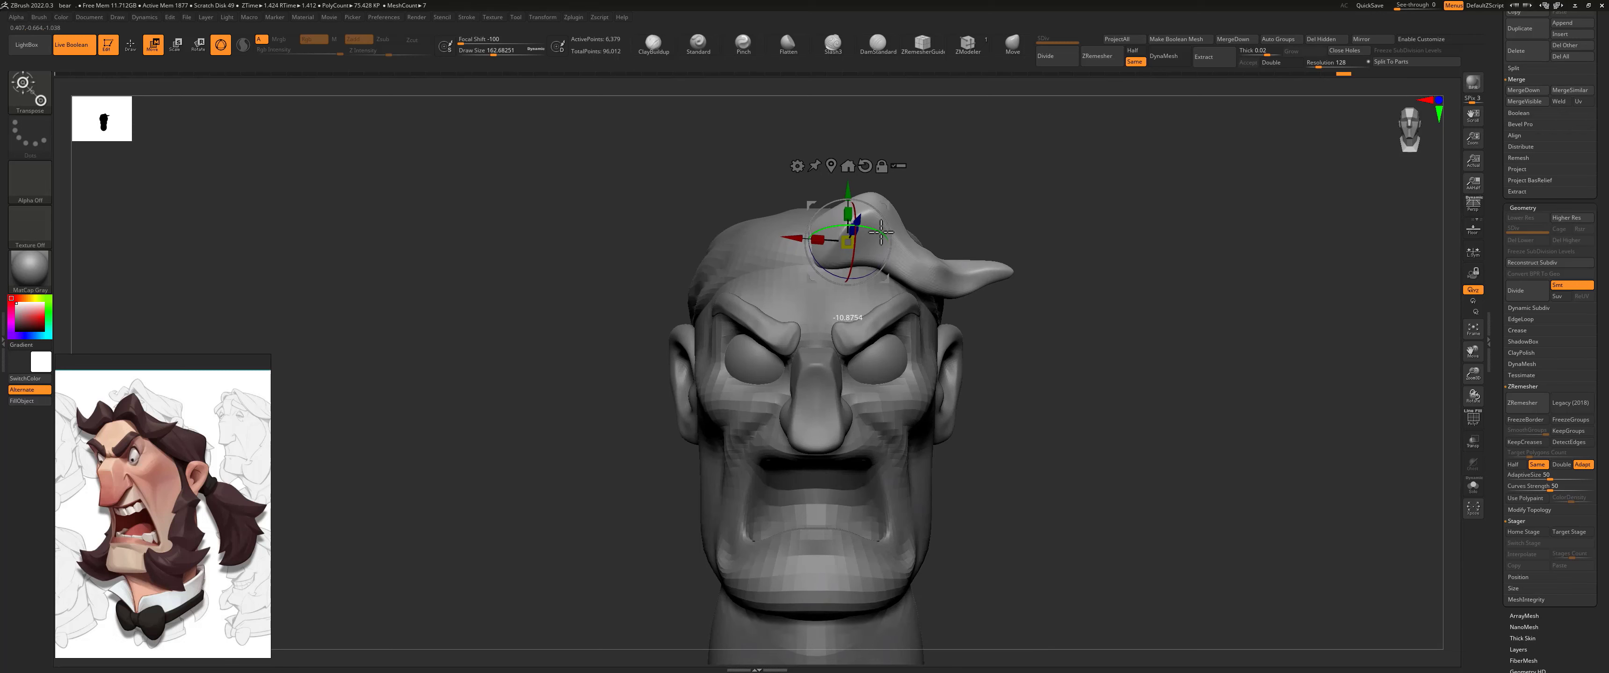
drag(887, 228, 869, 201)
shift+right_drag(836, 256, 875, 257)
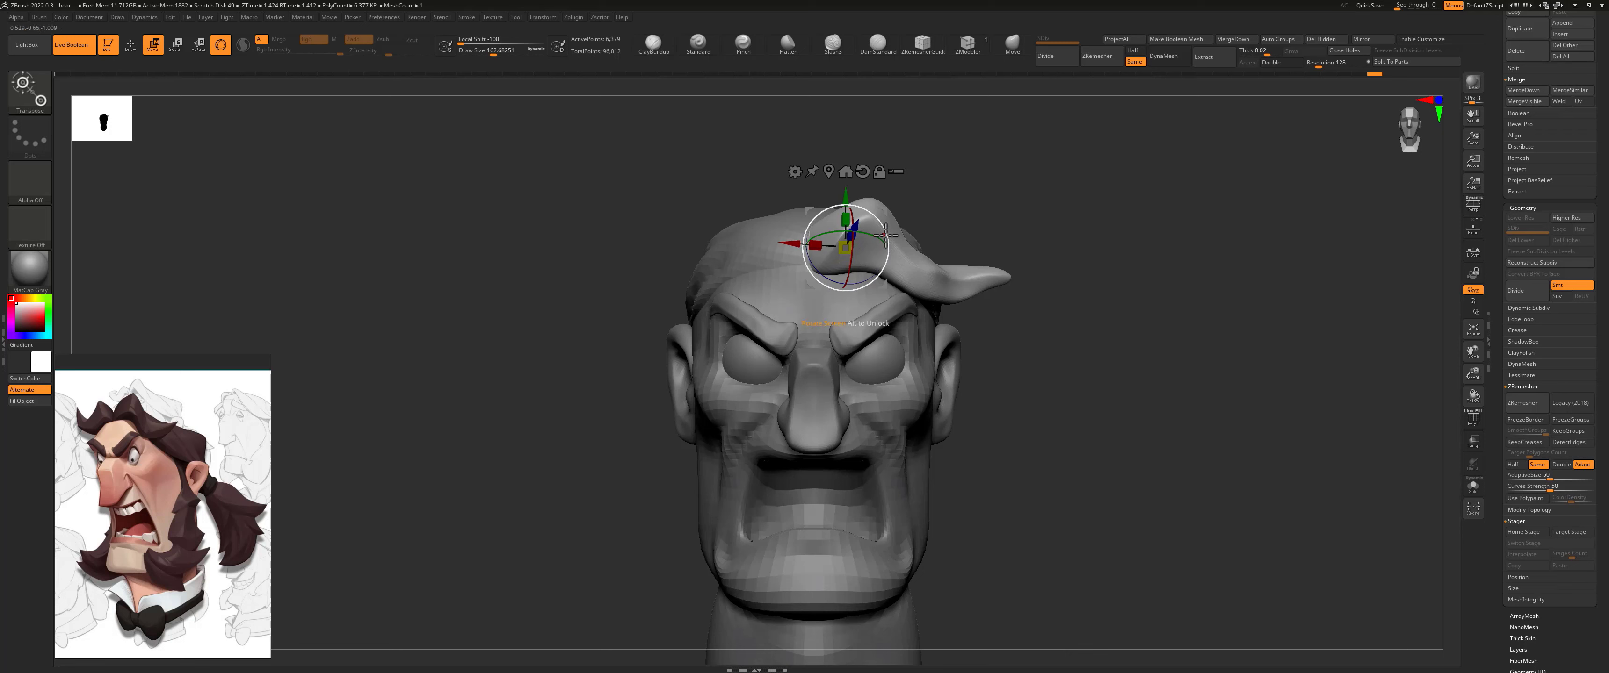
drag(859, 285, 858, 283)
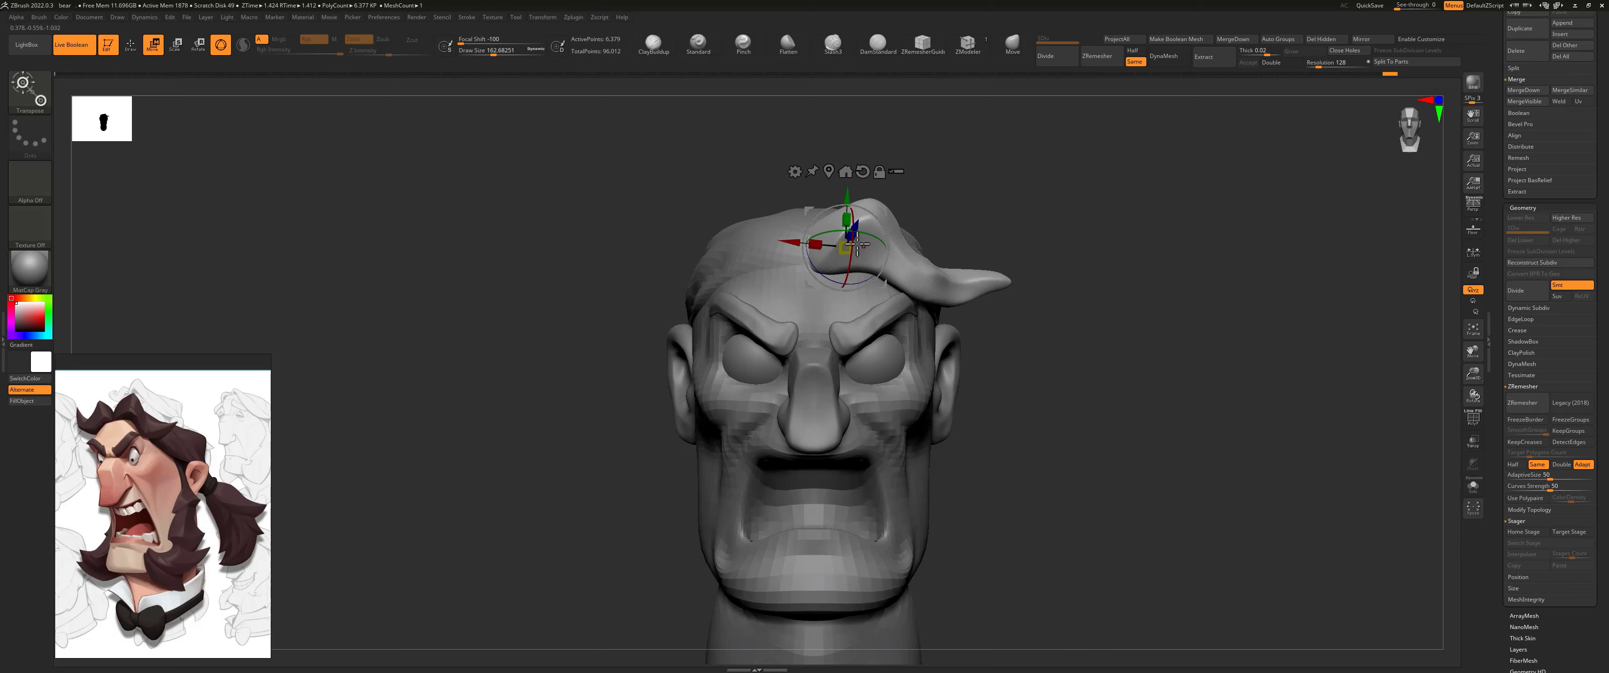
drag(1111, 216, 960, 204)
Step: Mirror the lock across the X axis with SubTool Master, appending the copy as a new subtool
click(574, 19)
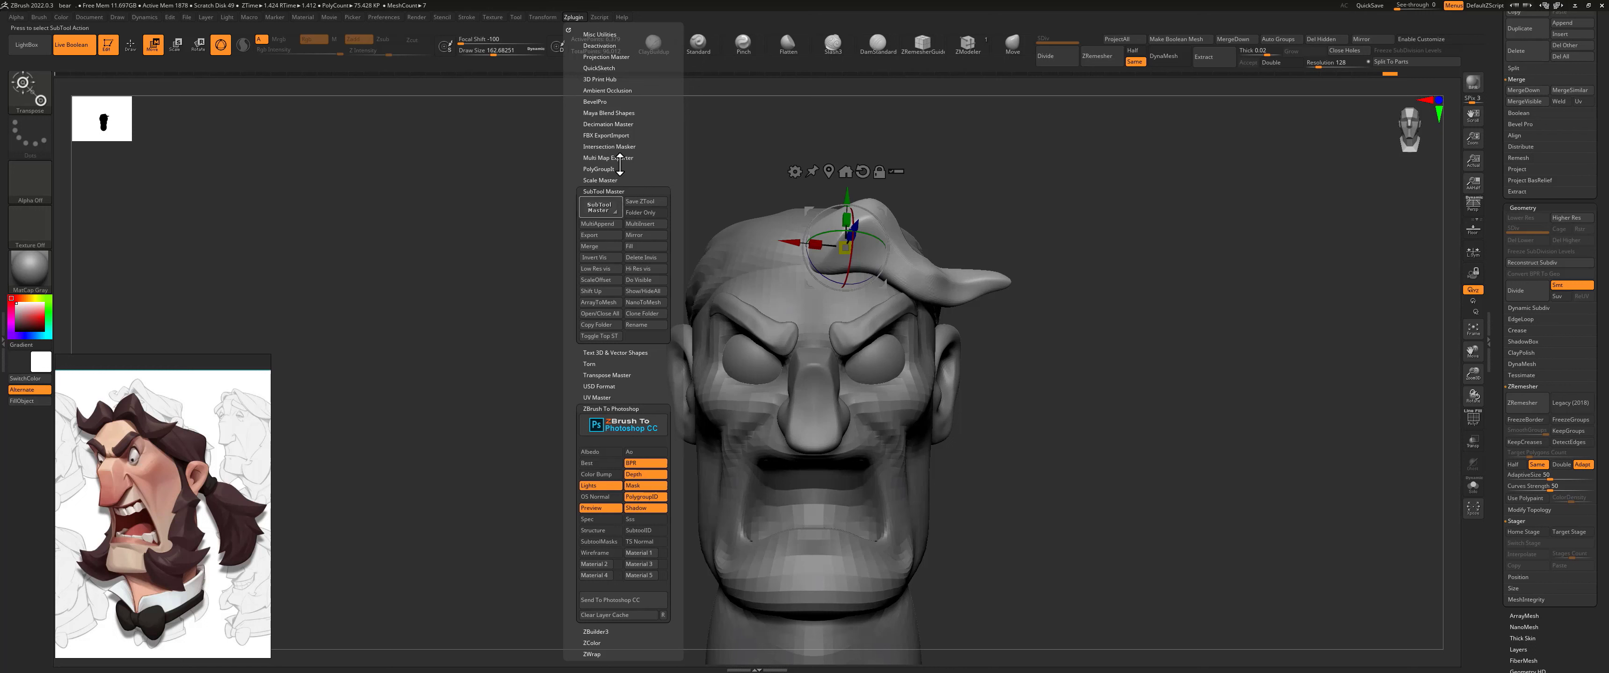
click(641, 237)
click(728, 184)
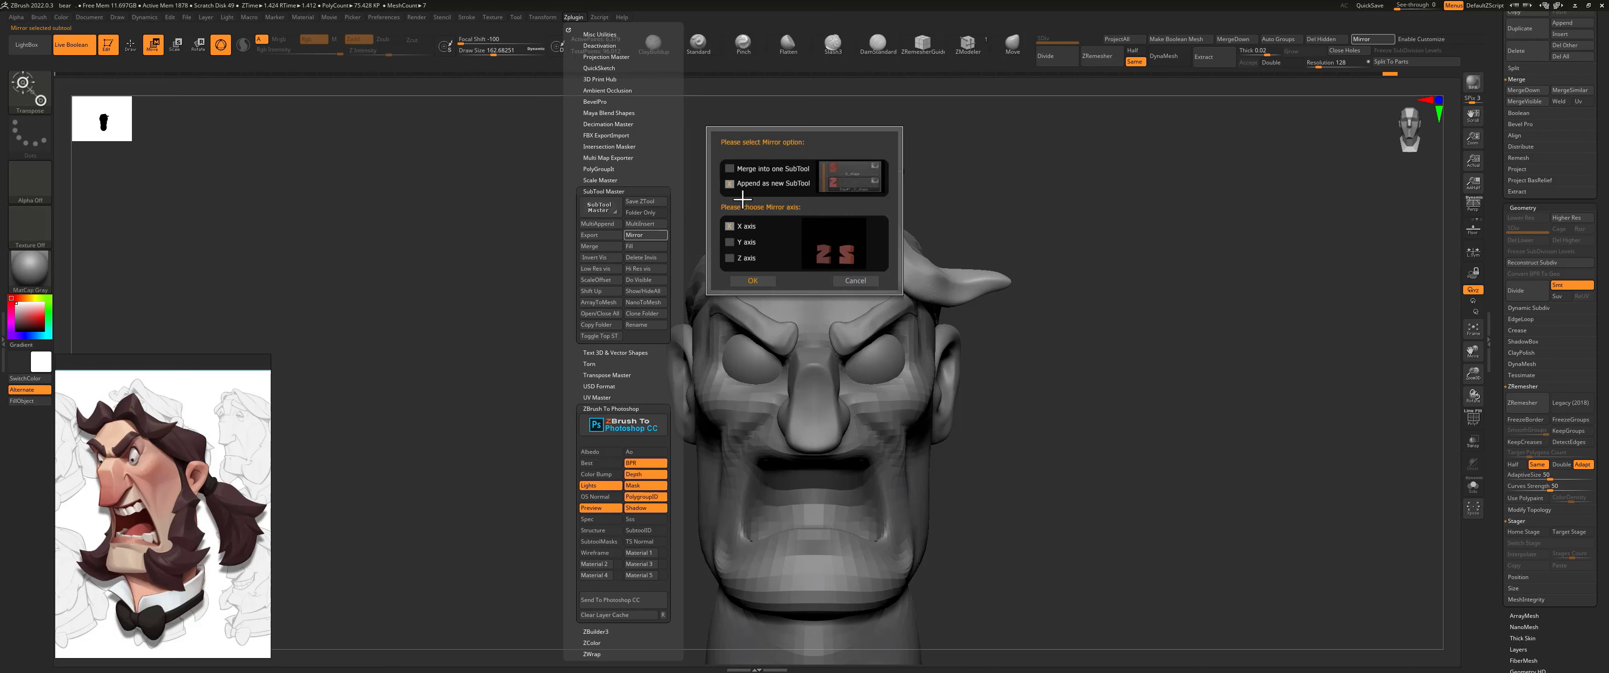
click(759, 280)
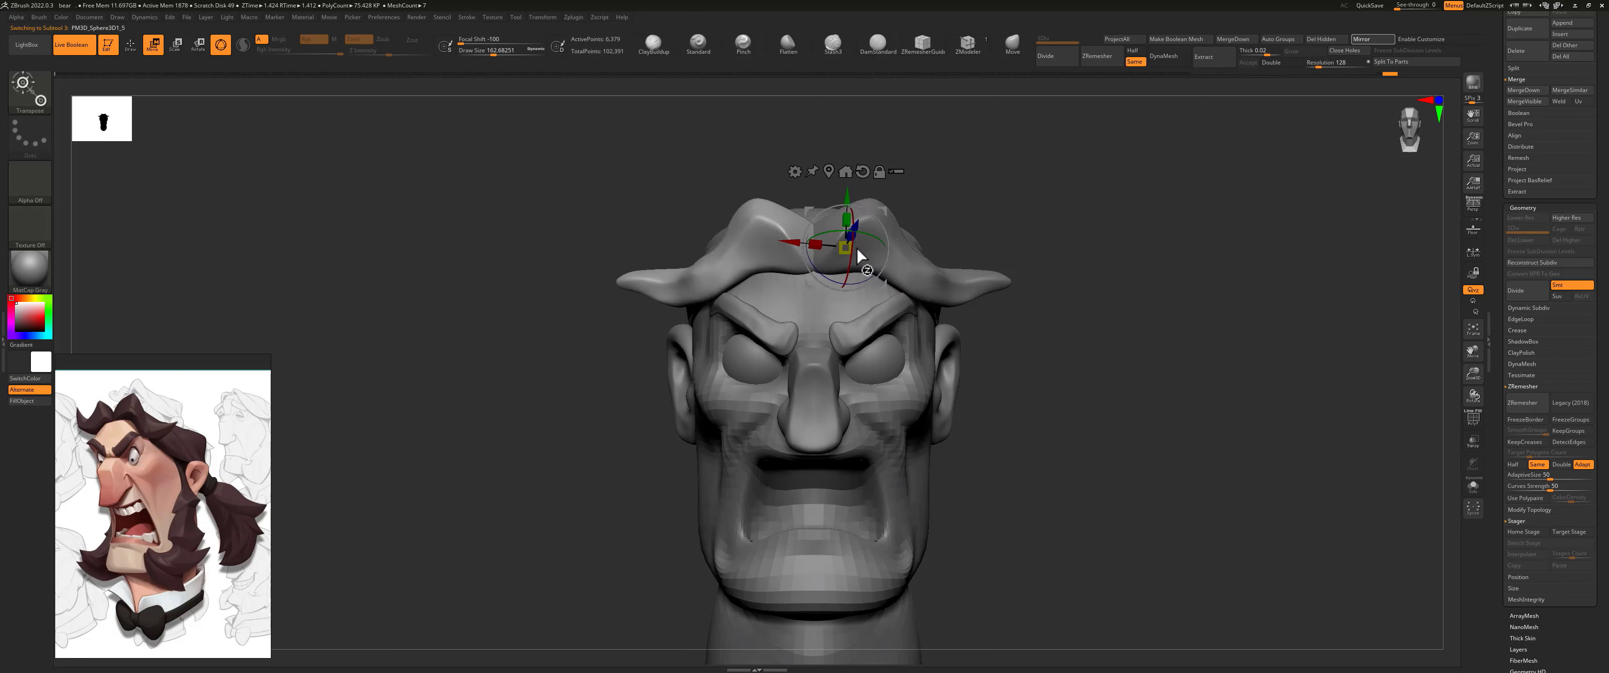
Step: Make the mirrored lock active and reshape it with the Move brush at about 445 size, curling its tip upward to break the symmetry
alt+click(734, 234)
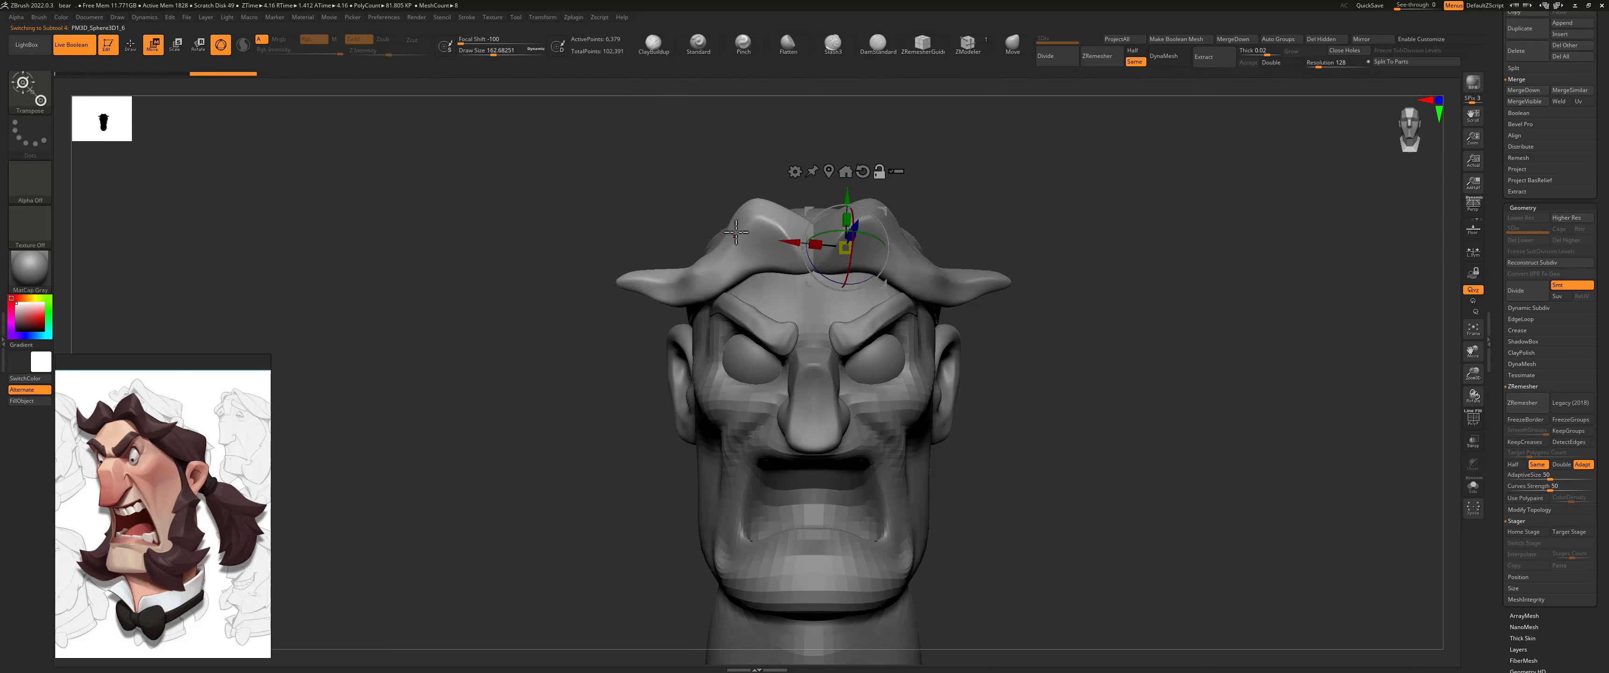
key(q)
drag(811, 195, 934, 78)
drag(809, 153, 854, 164)
key(s)
mouse_move(786, 300)
mouse_down()
mouse_move(867, 293)
mouse_move(649, 288)
mouse_move(627, 219)
mouse_up()
drag(715, 273, 705, 318)
drag(760, 225, 772, 251)
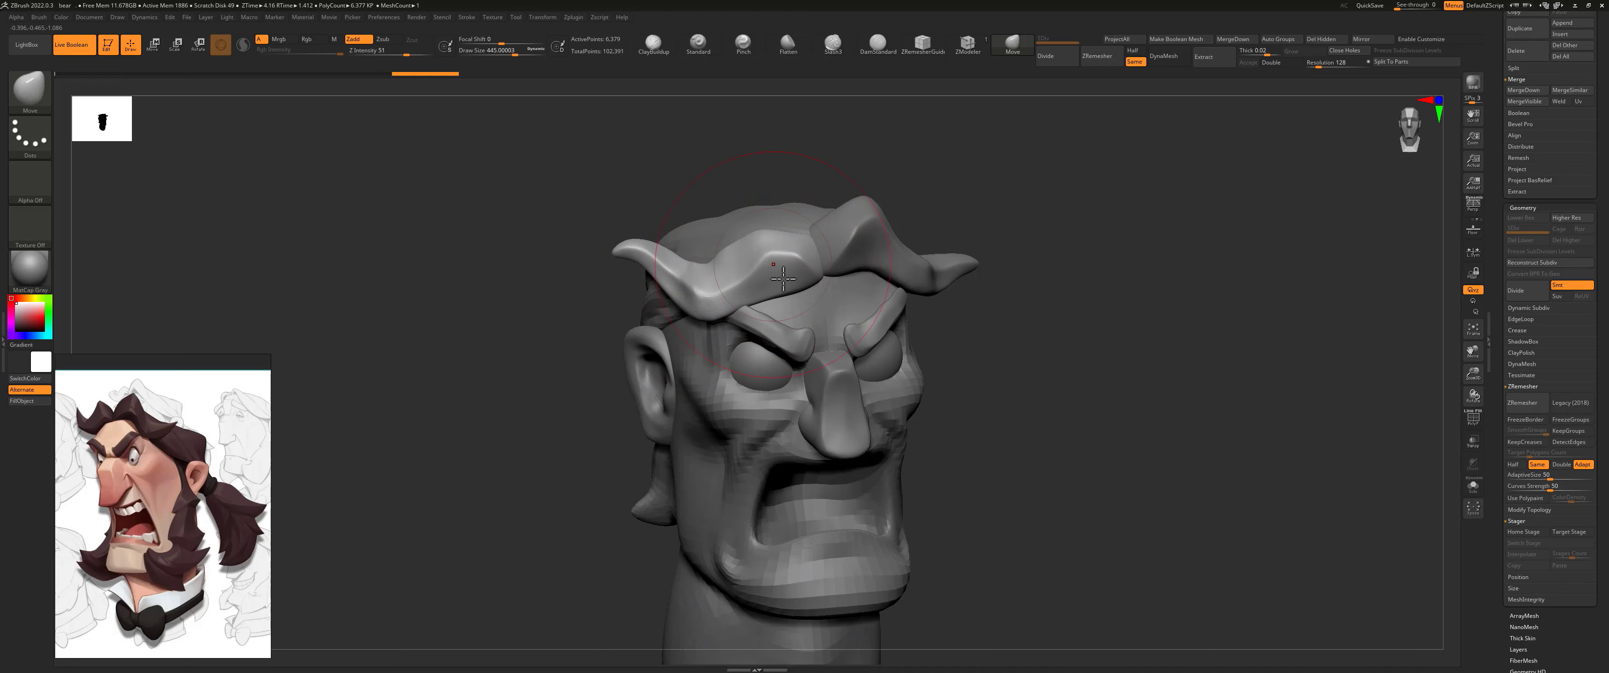
drag(780, 292, 774, 269)
shift+drag(784, 199, 786, 158)
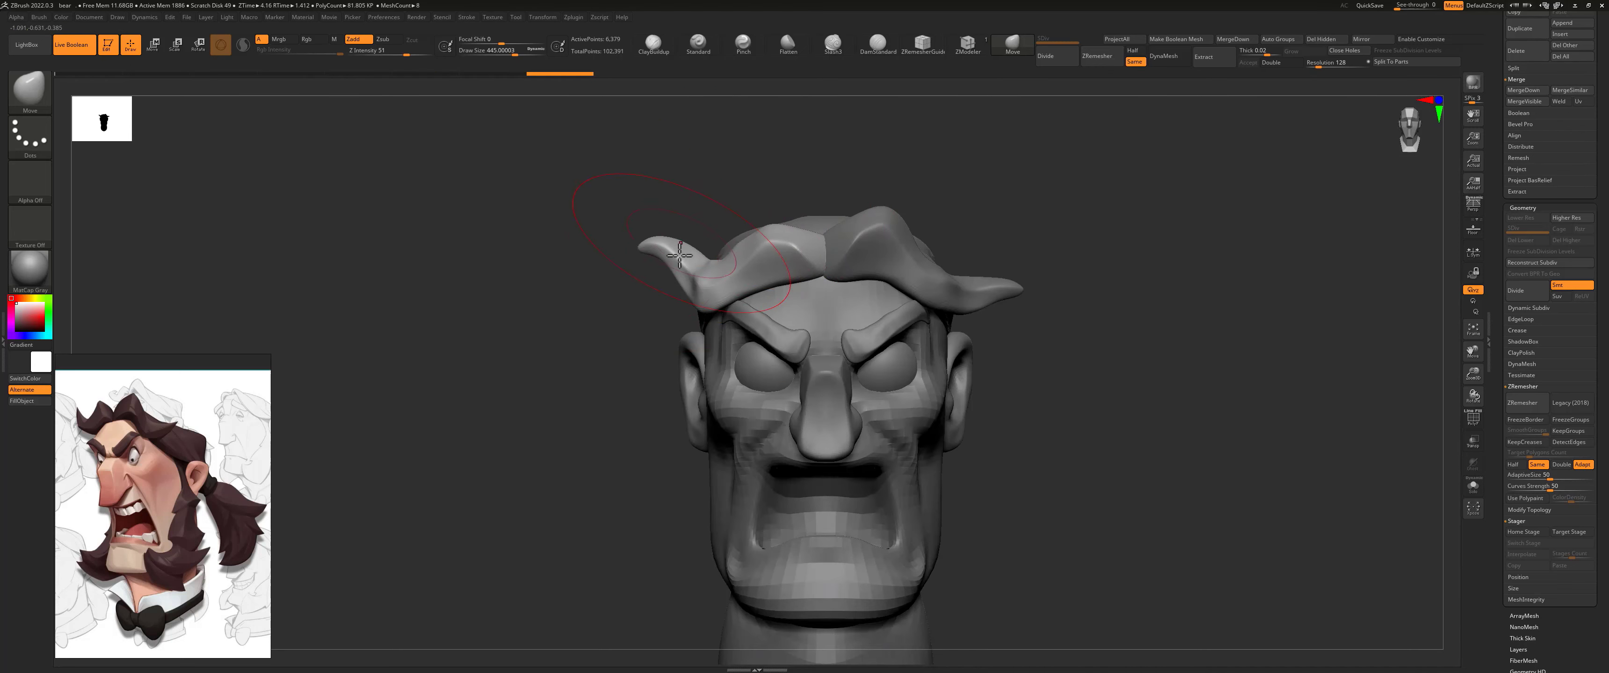
Step: Refine the mirrored lock's outer end with the Move brush at about 337 size and check it against the whole face
mouse_move(629, 292)
mouse_down()
mouse_move(825, 234)
mouse_move(810, 205)
mouse_up()
key(s)
drag(909, 215, 724, 271)
mouse_move(558, 299)
mouse_down()
mouse_move(613, 198)
mouse_move(617, 350)
mouse_up()
drag(593, 273, 526, 187)
shift+drag(508, 310, 497, 187)
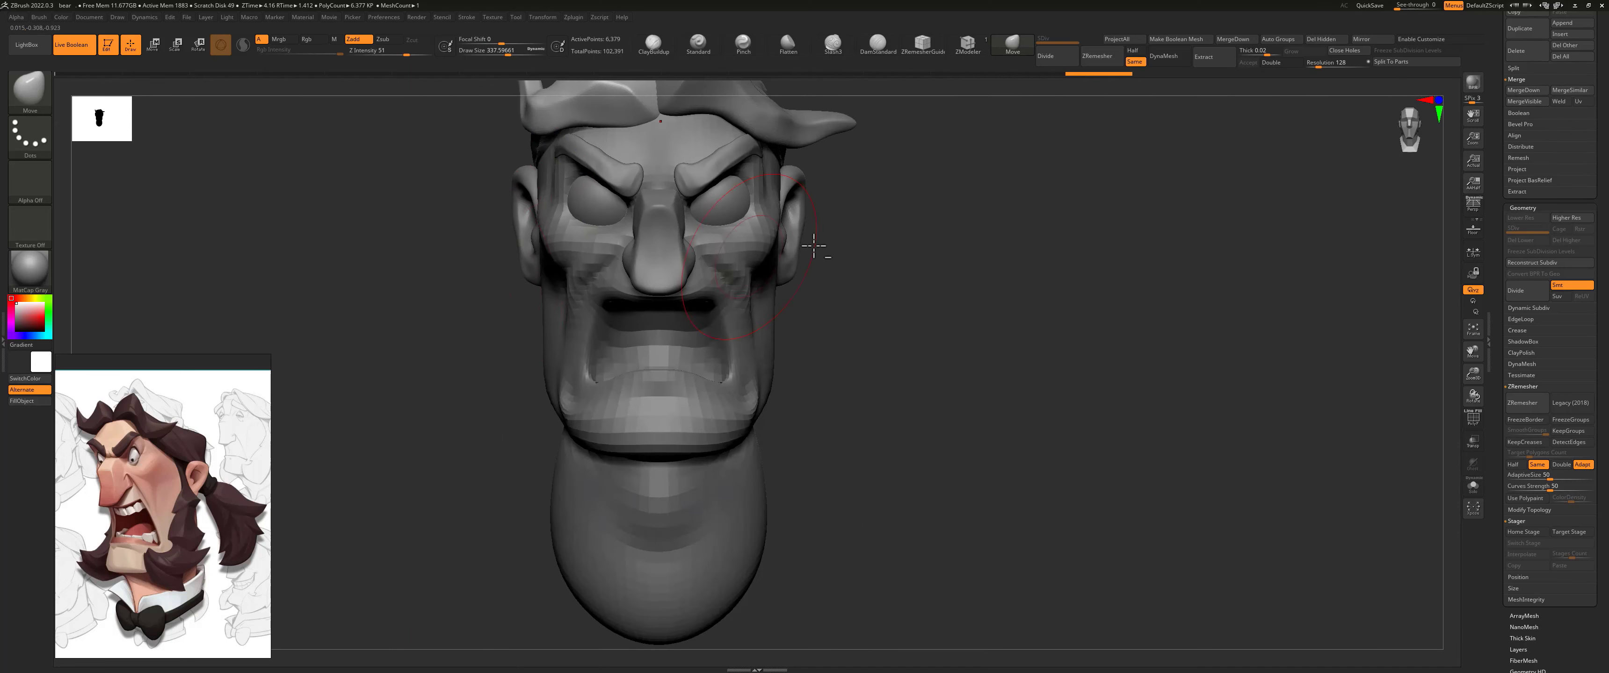
Step: Refine the two front hair locks from several angles with the Move brush at about 223 size, smoothing where needed
alt+drag(814, 246, 846, 367)
shift+drag(909, 330, 883, 329)
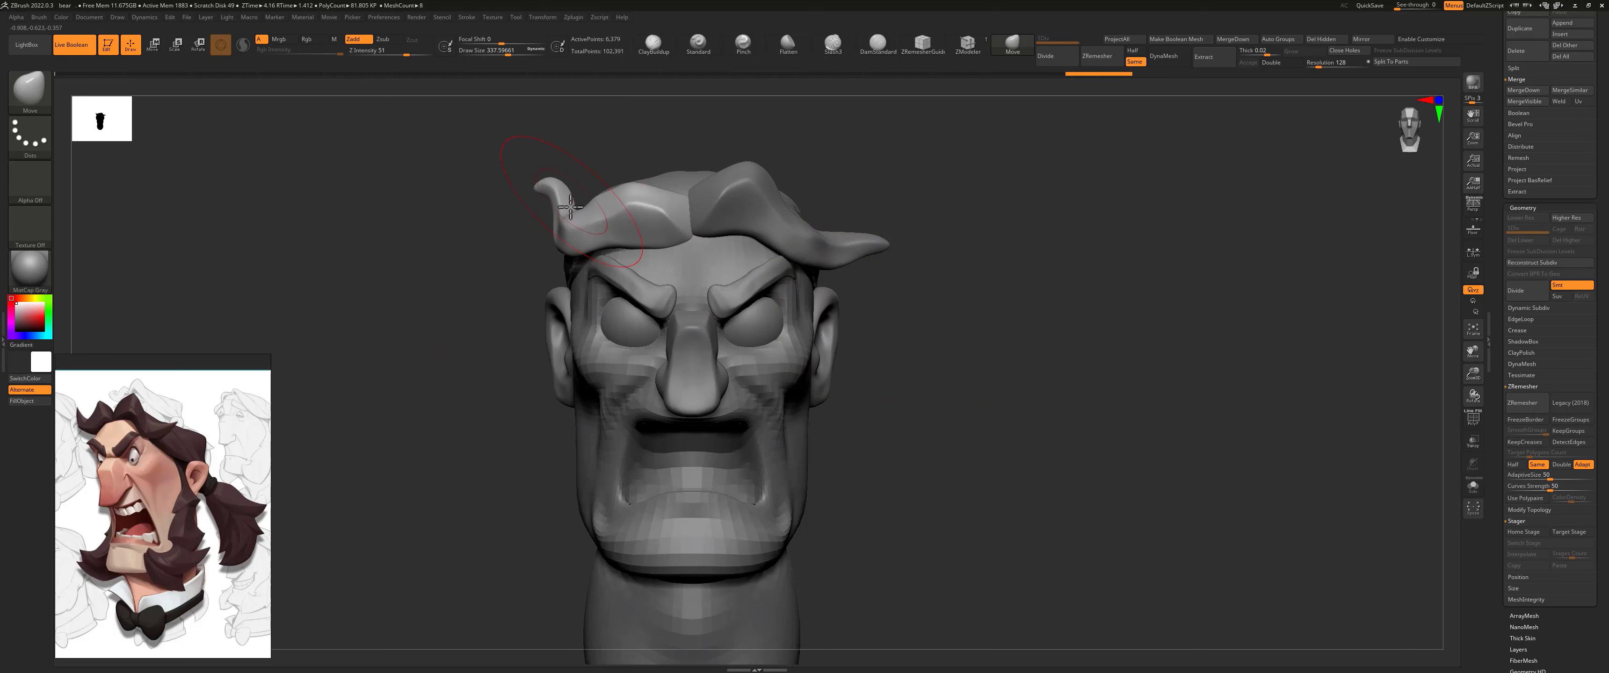
key(s)
drag(619, 248, 610, 248)
drag(616, 245, 613, 260)
drag(523, 318, 535, 291)
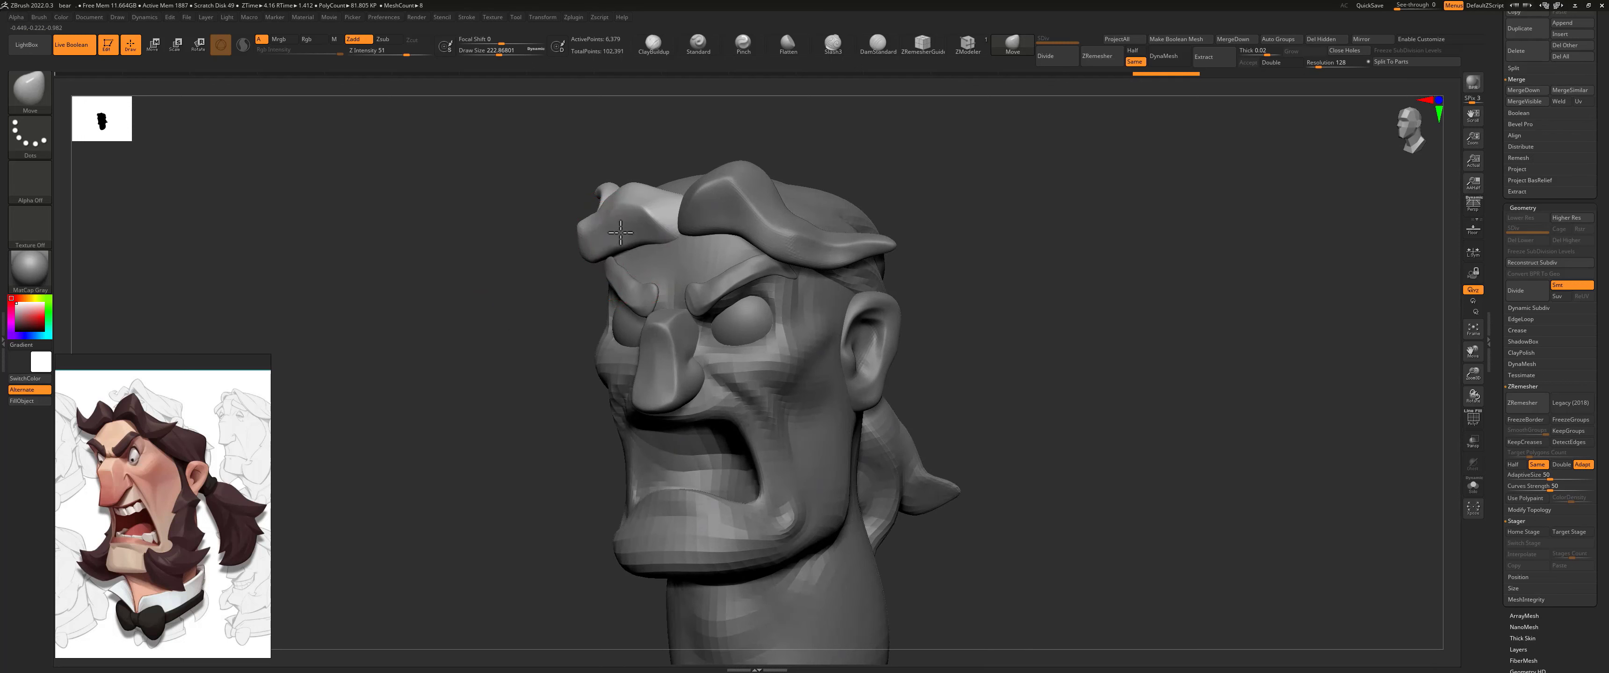
shift+drag(539, 208, 535, 223)
mouse_move(648, 187)
mouse_down()
mouse_move(650, 159)
mouse_move(643, 172)
mouse_move(612, 147)
mouse_move(528, 190)
mouse_up()
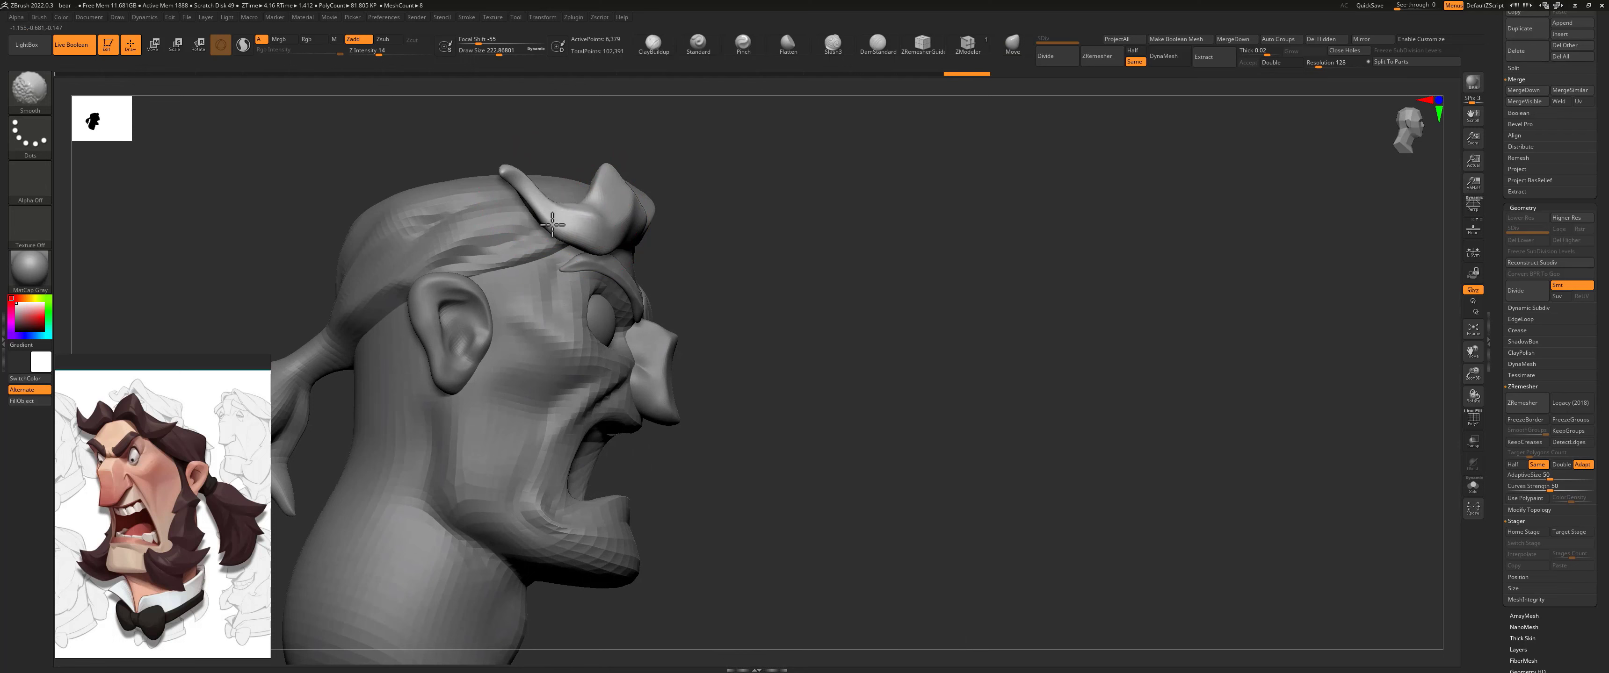
Step: Carve creases along the front hair lock with the DamStandard brush at about 149 size
click(878, 43)
drag(865, 104, 691, 208)
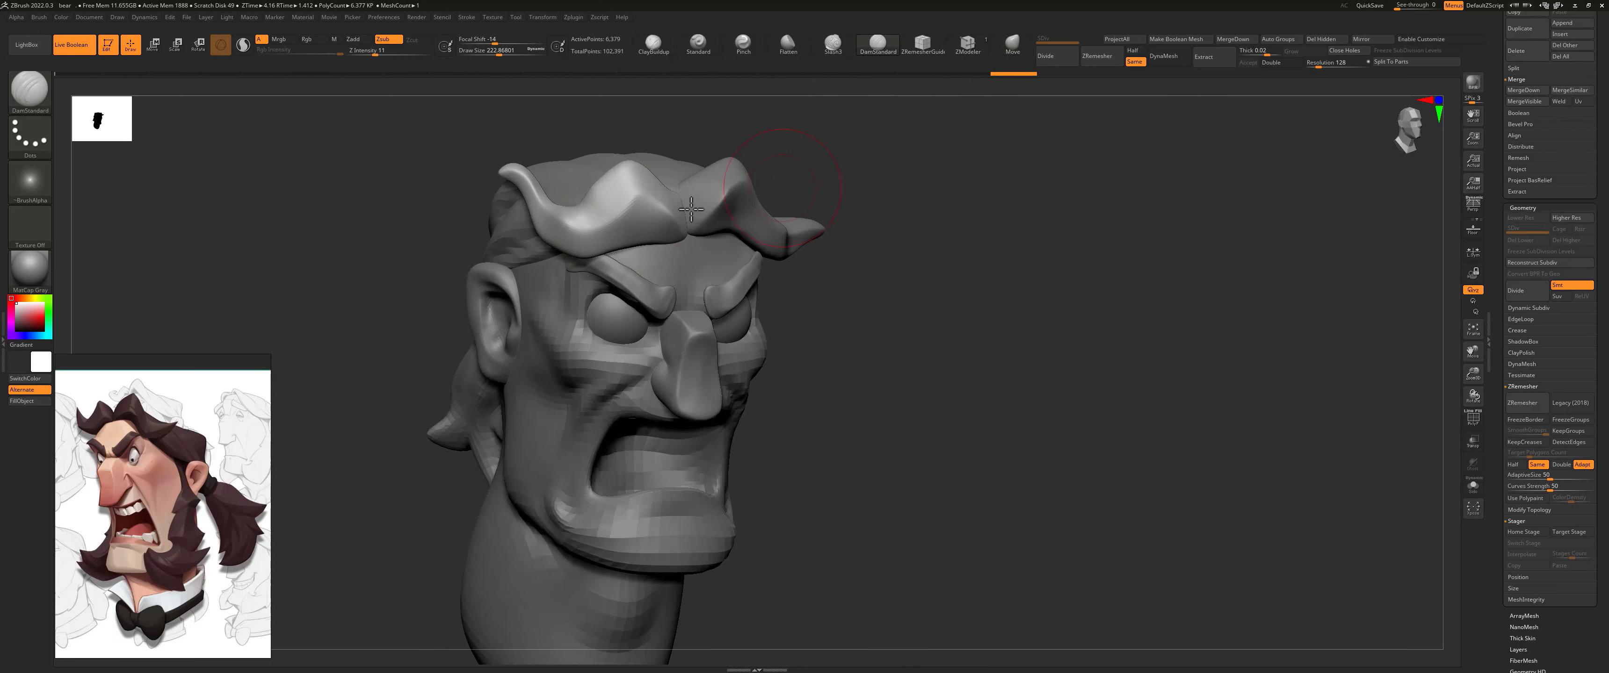
key(bracketleft)
key(bracketleft)
drag(569, 225, 699, 235)
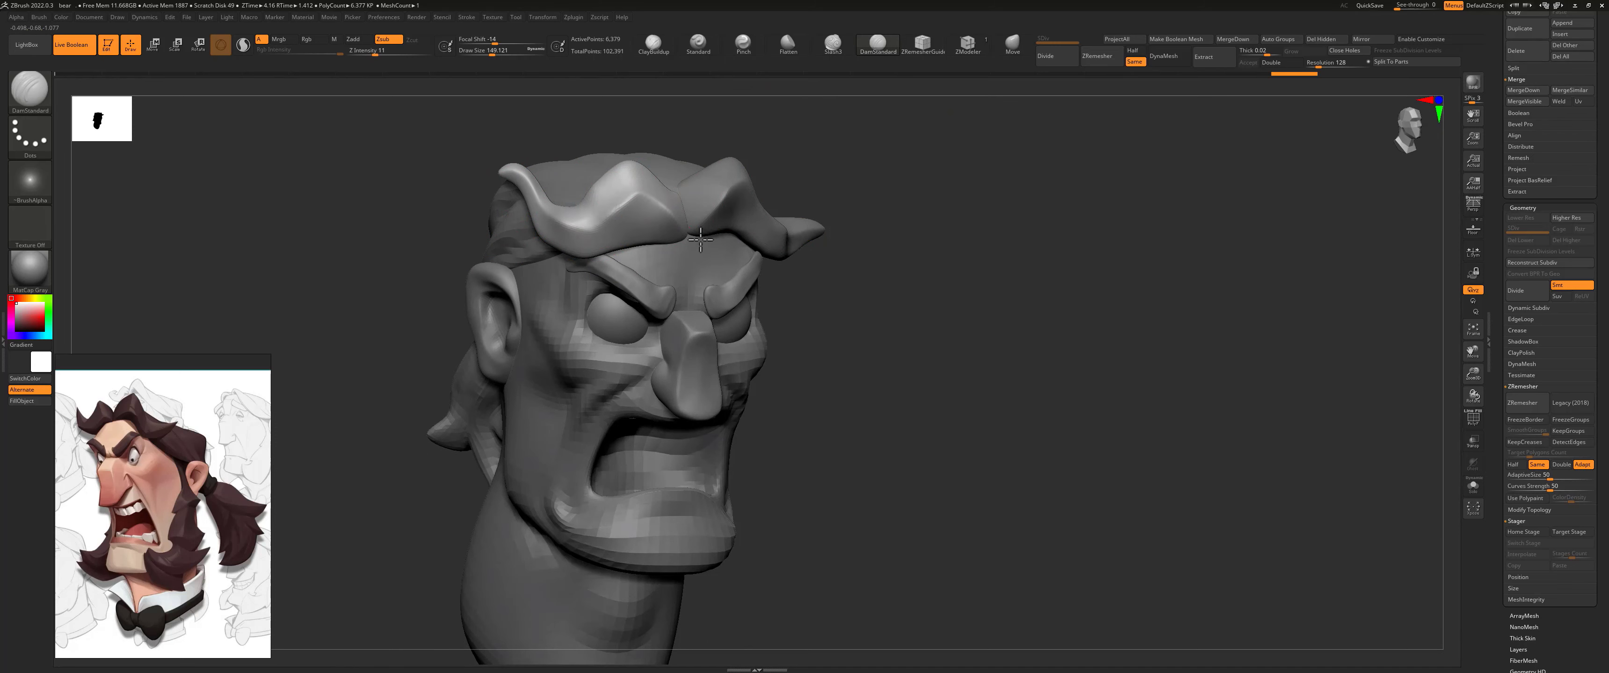
drag(757, 165, 759, 170)
mouse_move(601, 180)
mouse_down()
mouse_move(656, 166)
mouse_move(702, 195)
mouse_up()
drag(896, 248, 940, 181)
drag(646, 238, 609, 262)
mouse_move(609, 262)
mouse_down()
mouse_move(672, 230)
mouse_move(653, 231)
mouse_up()
drag(628, 240, 685, 227)
mouse_move(562, 299)
mouse_down()
mouse_move(558, 331)
mouse_move(726, 223)
mouse_move(887, 161)
mouse_move(726, 225)
mouse_move(786, 187)
mouse_move(883, 208)
mouse_move(864, 175)
mouse_up()
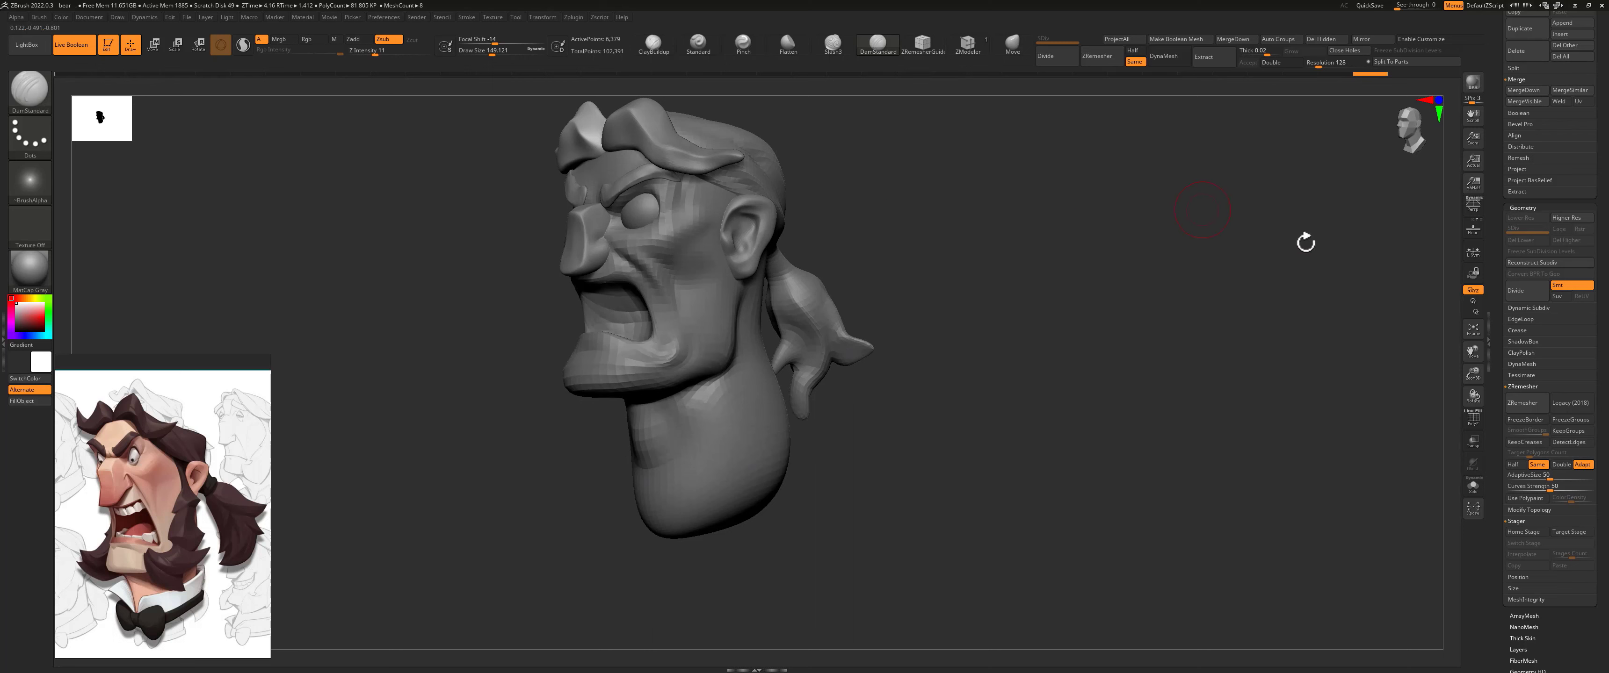
Step: Append a Sphere3D as a new subtool and lower it inside the head with the gizmo
drag(1500, 145, 1500, 445)
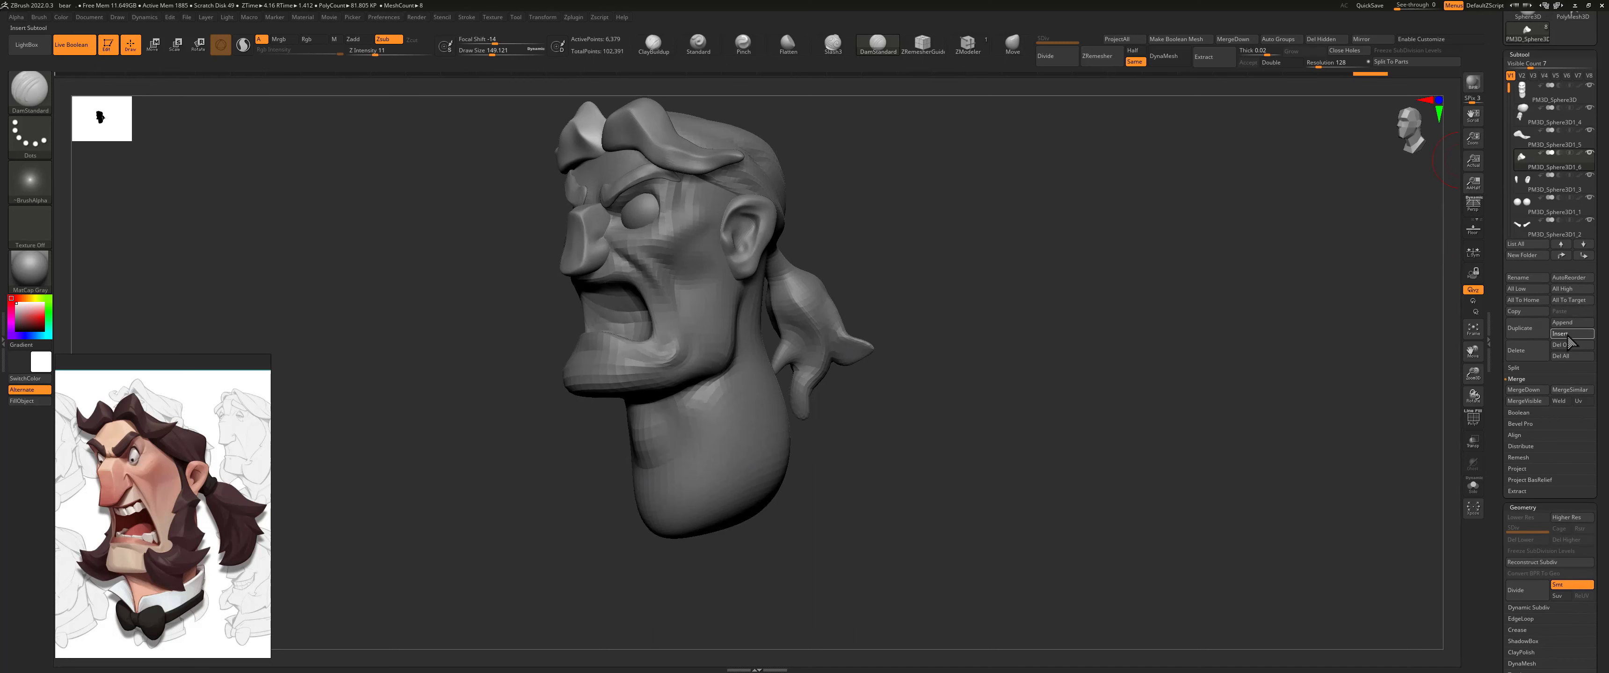
click(1564, 324)
click(1561, 322)
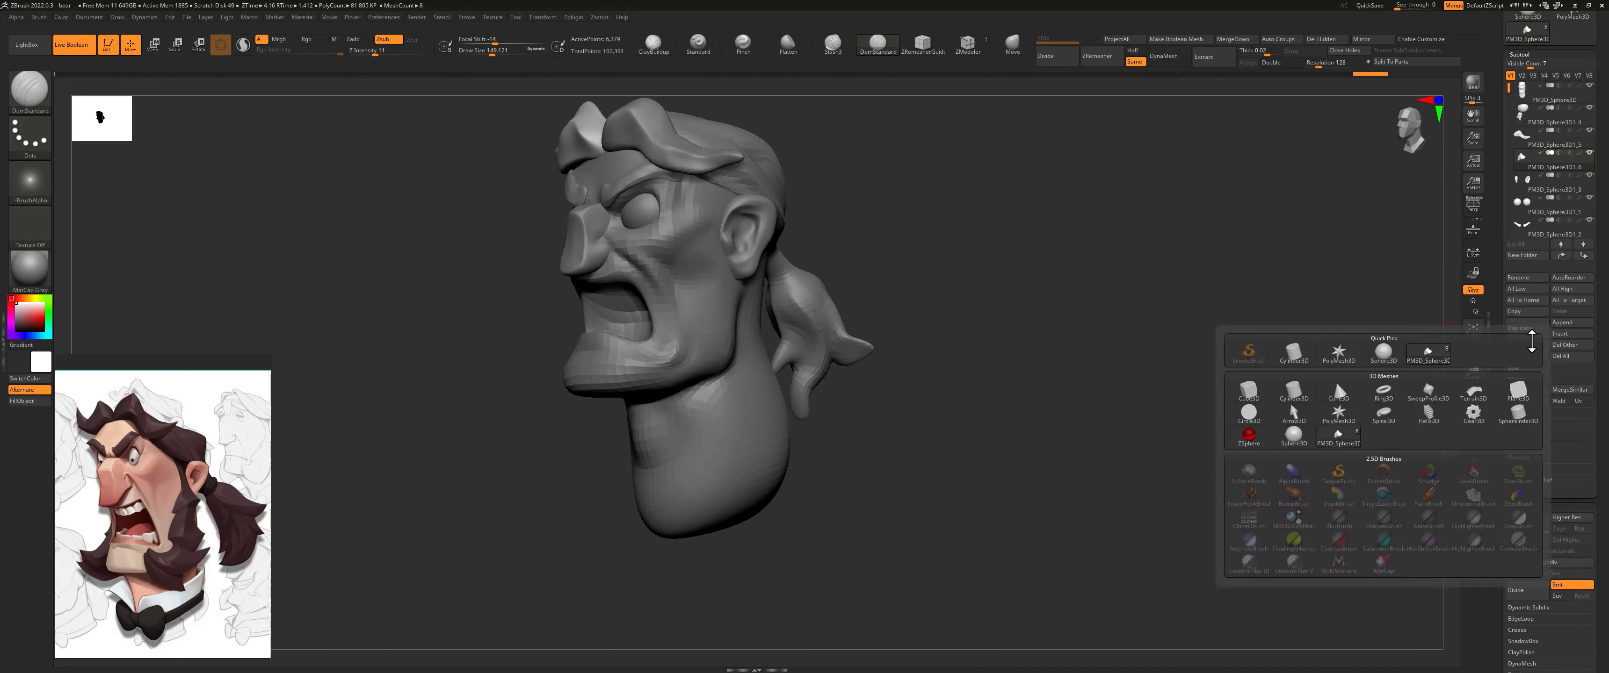
click(1385, 362)
drag(883, 171, 895, 225)
key(w)
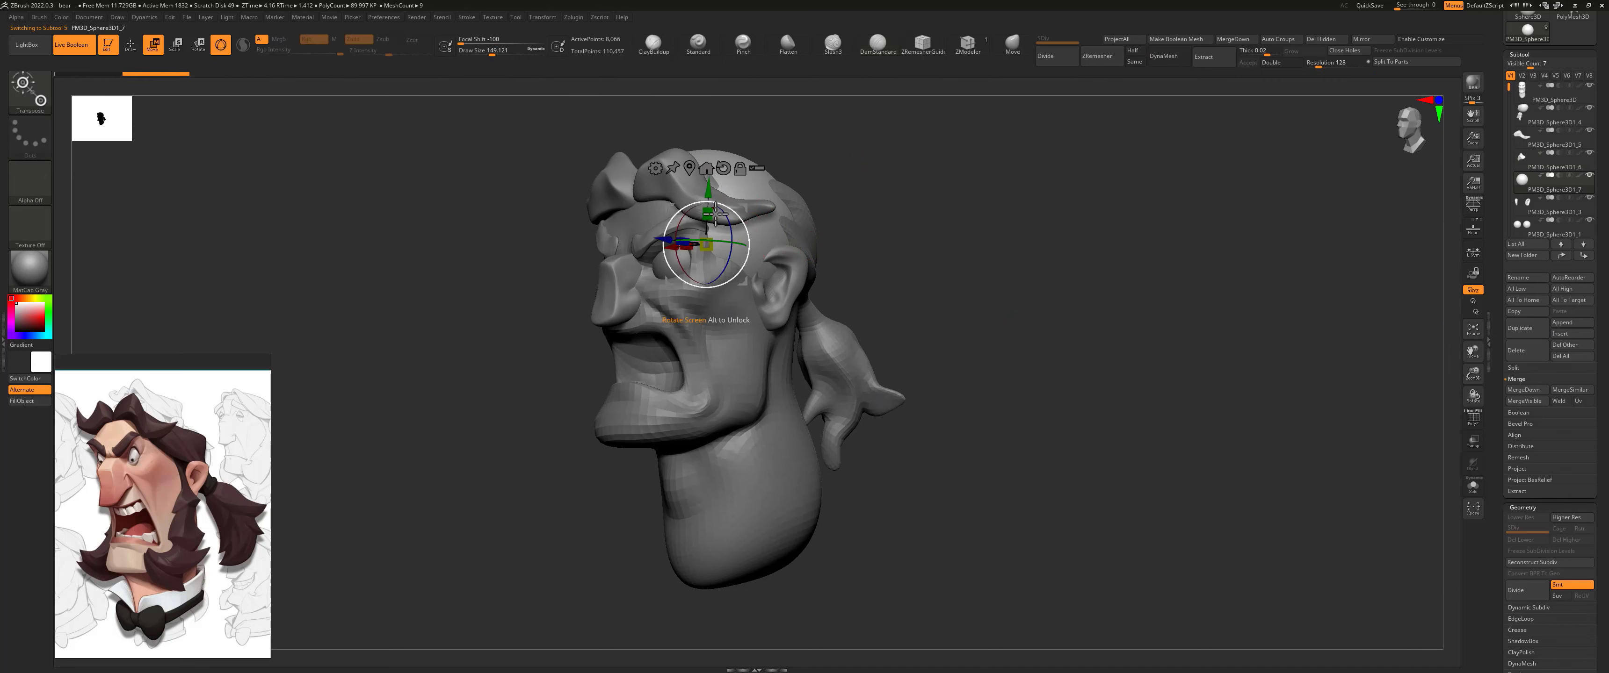
drag(708, 187, 708, 231)
Step: Pull the sphere out to one side of the jaw with the Move brush at about 525 size to start a sideburn
drag(844, 243, 912, 251)
click(1013, 44)
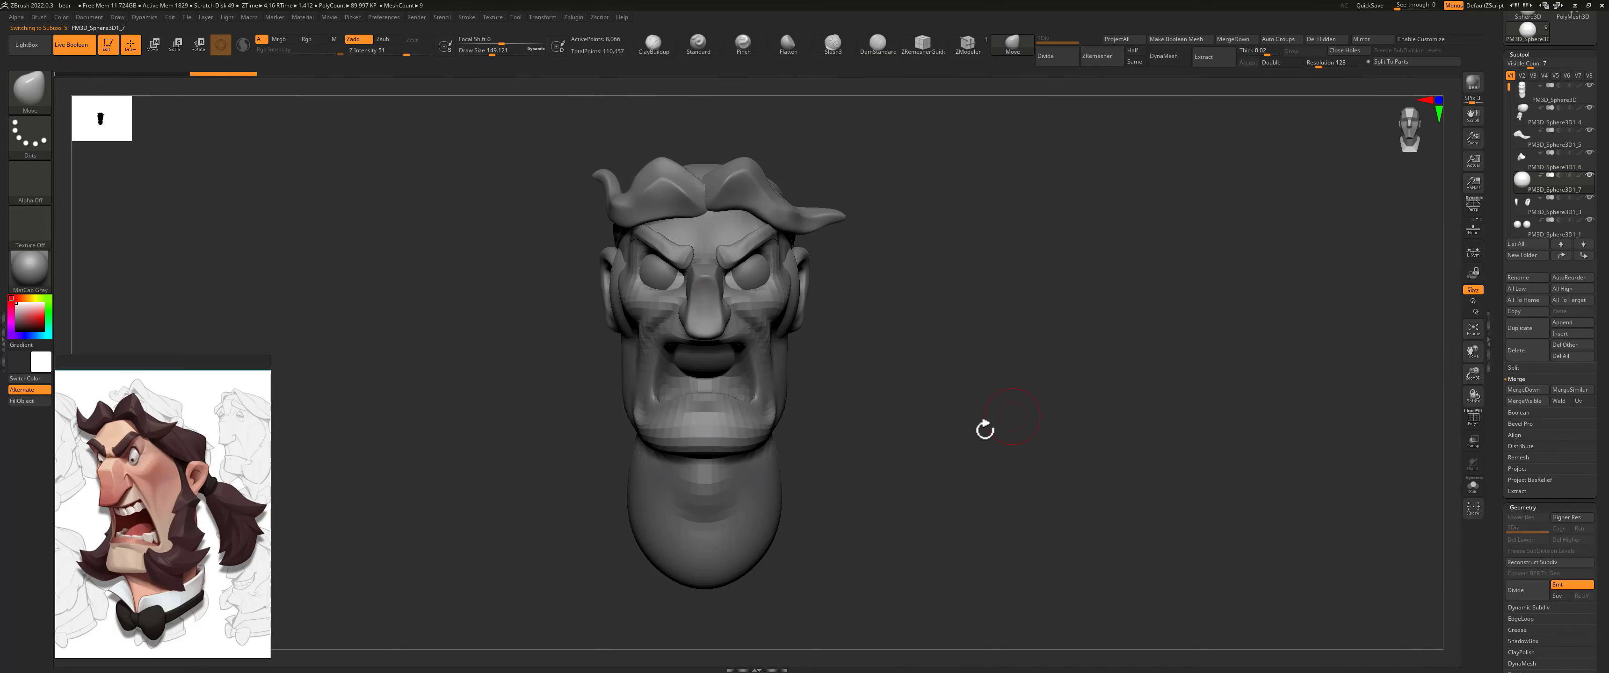
key(s)
mouse_move(751, 377)
mouse_down()
mouse_move(778, 384)
mouse_move(779, 536)
mouse_up()
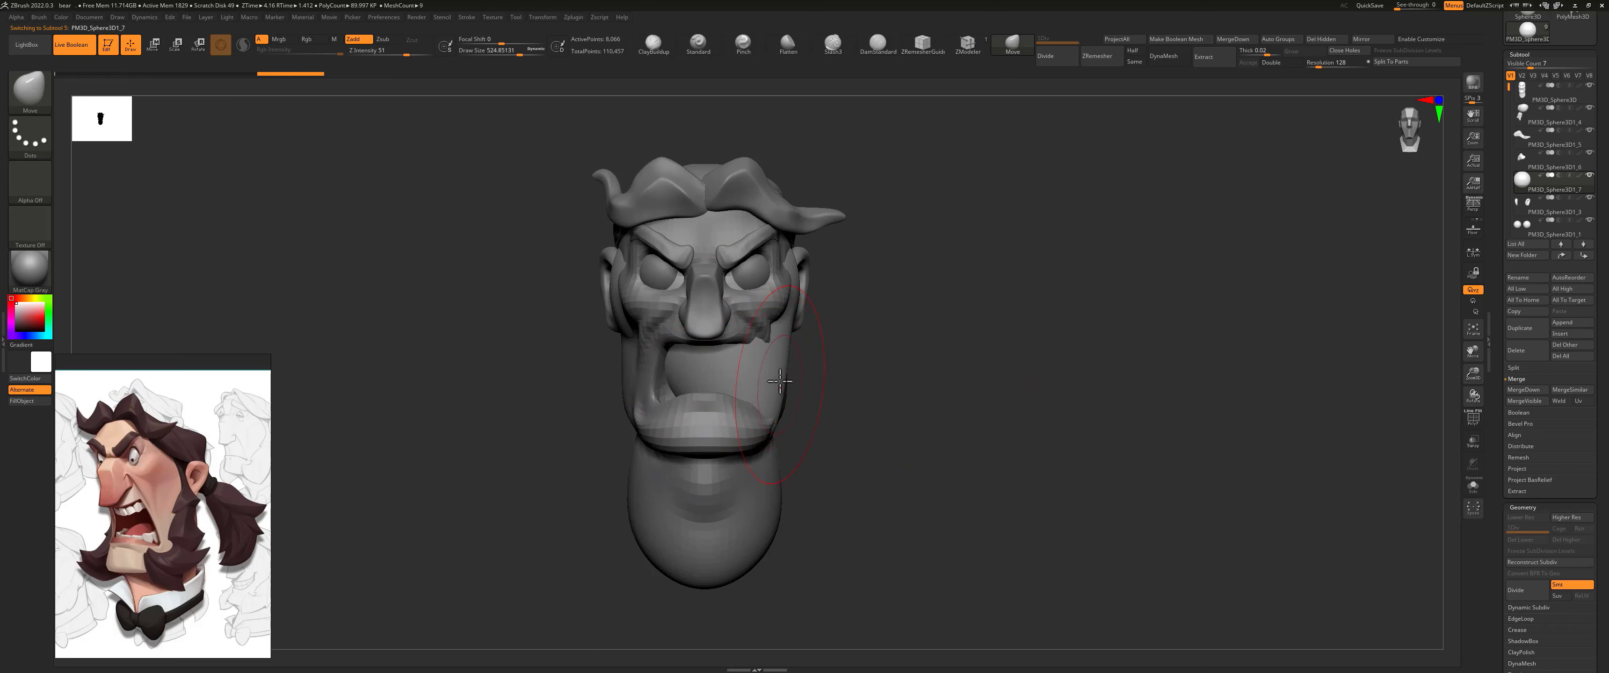
drag(774, 382, 809, 400)
mouse_move(702, 508)
right_down()
mouse_move(829, 396)
mouse_move(793, 401)
right_up()
Step: Stretch the sideburn in side view from the temple down along the jaw with the Move brush
mouse_move(873, 295)
mouse_down()
mouse_move(784, 269)
mouse_move(791, 233)
mouse_up()
drag(719, 355, 759, 350)
drag(754, 407, 802, 395)
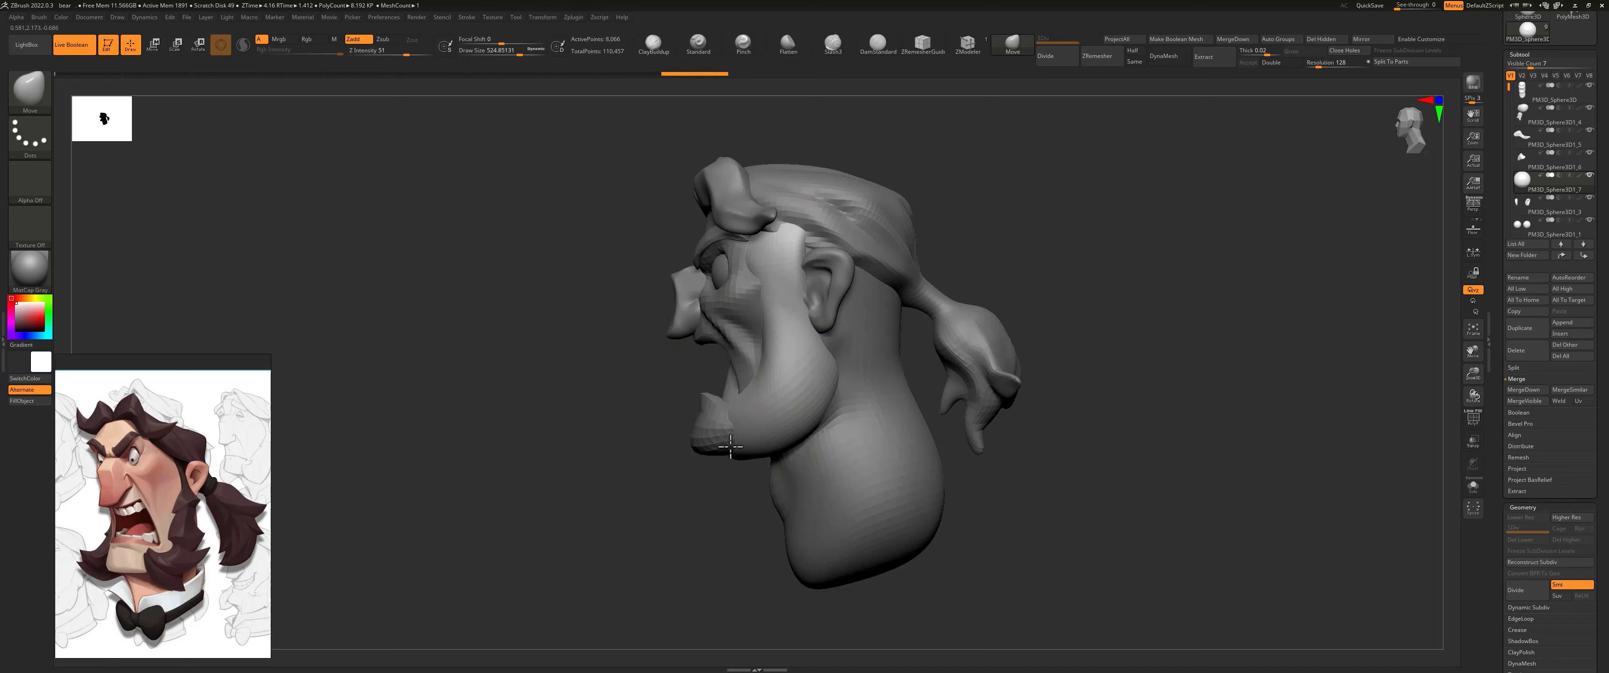
drag(720, 443, 799, 451)
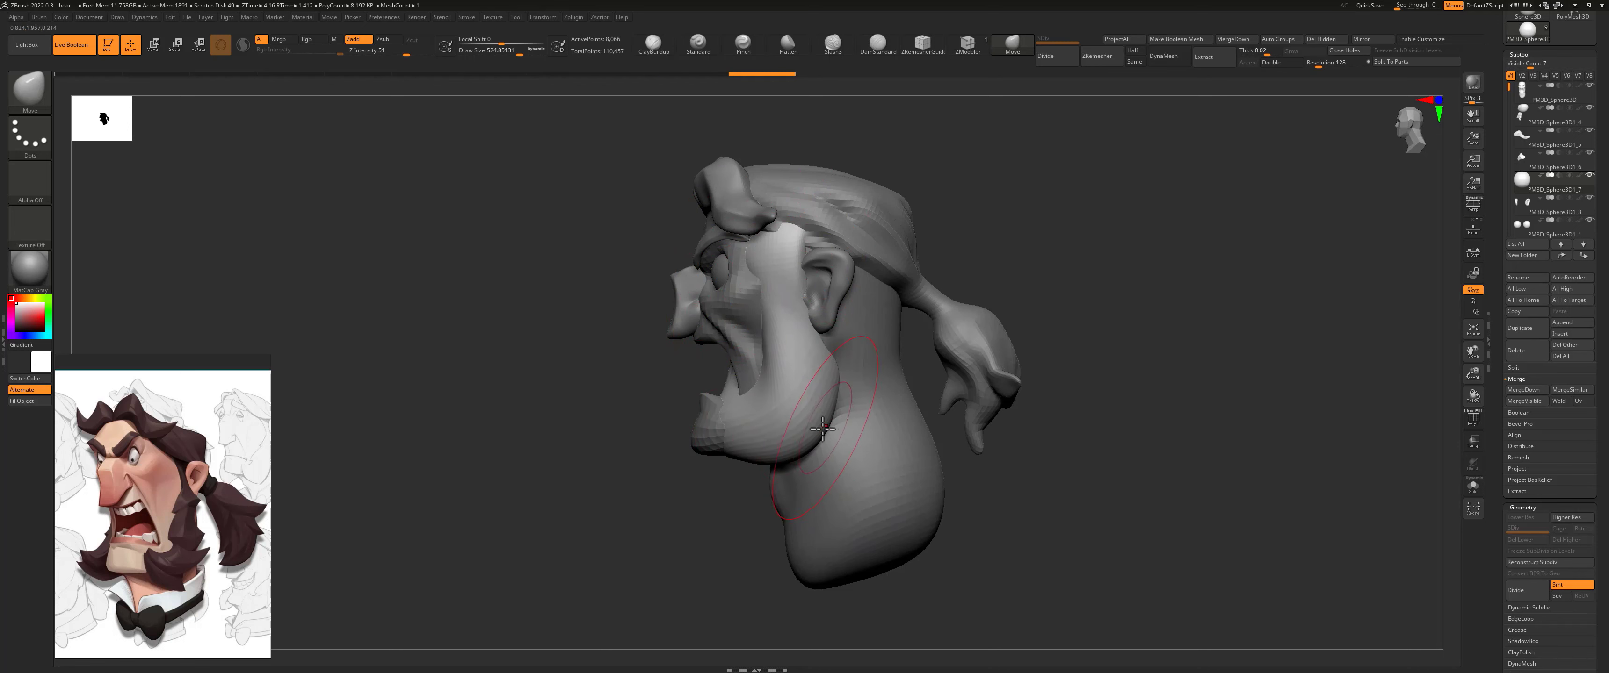
mouse_move(647, 389)
shift+mouse_down()
mouse_move(701, 386)
mouse_move(687, 368)
mouse_move(705, 368)
shift+mouse_up()
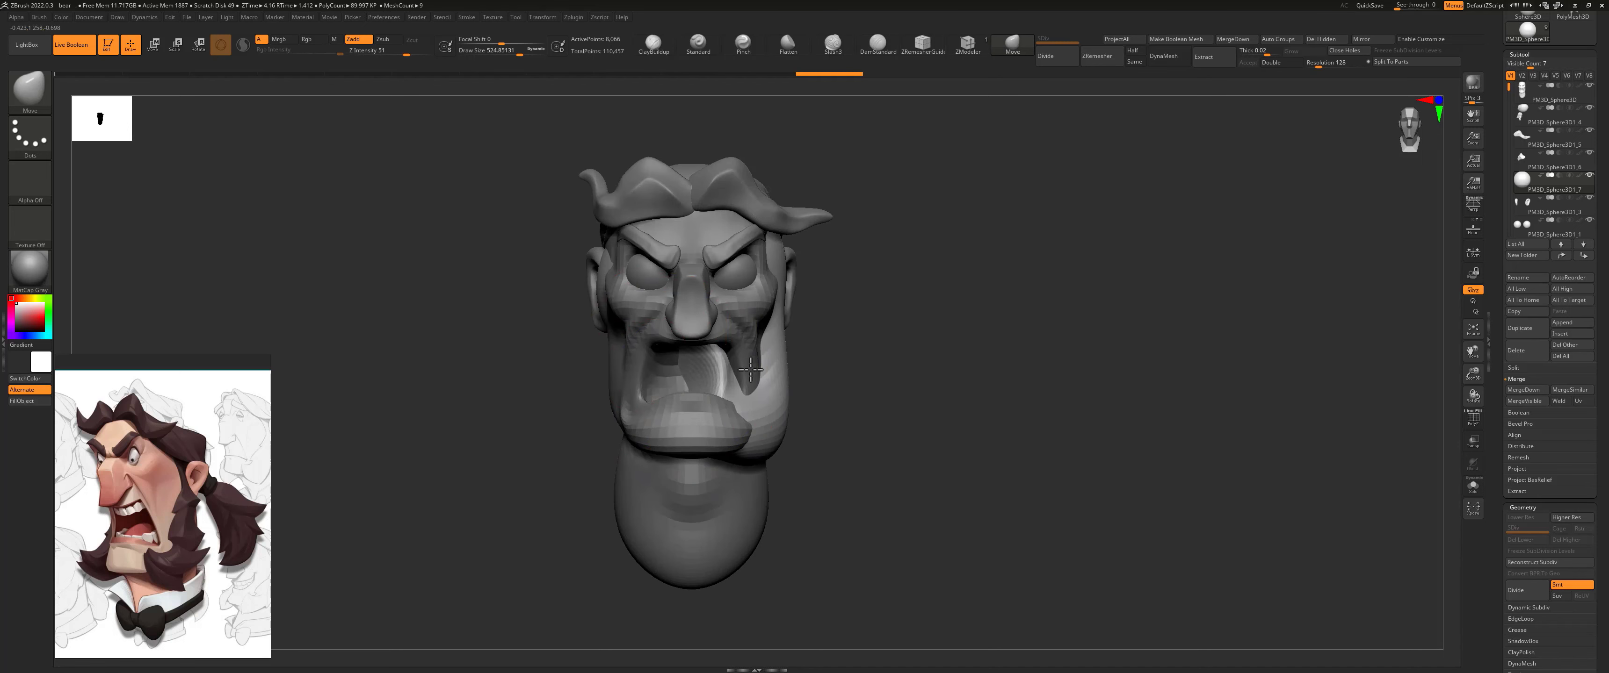
Step: Undo the last stroke, isolate the sideburn and flatten its inner side with the Move brush at about 620 size
key(ctrl+z)
click(1473, 486)
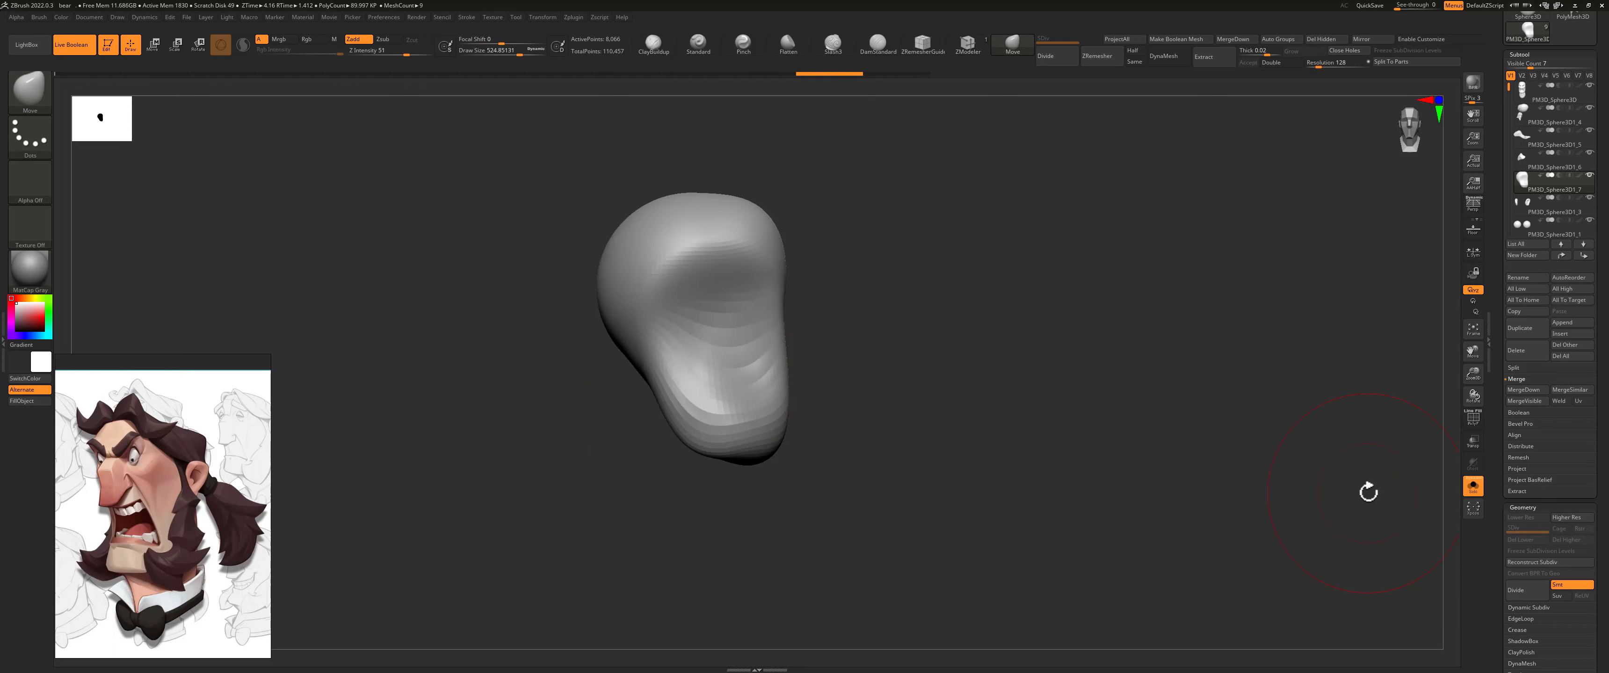
drag(610, 303, 675, 291)
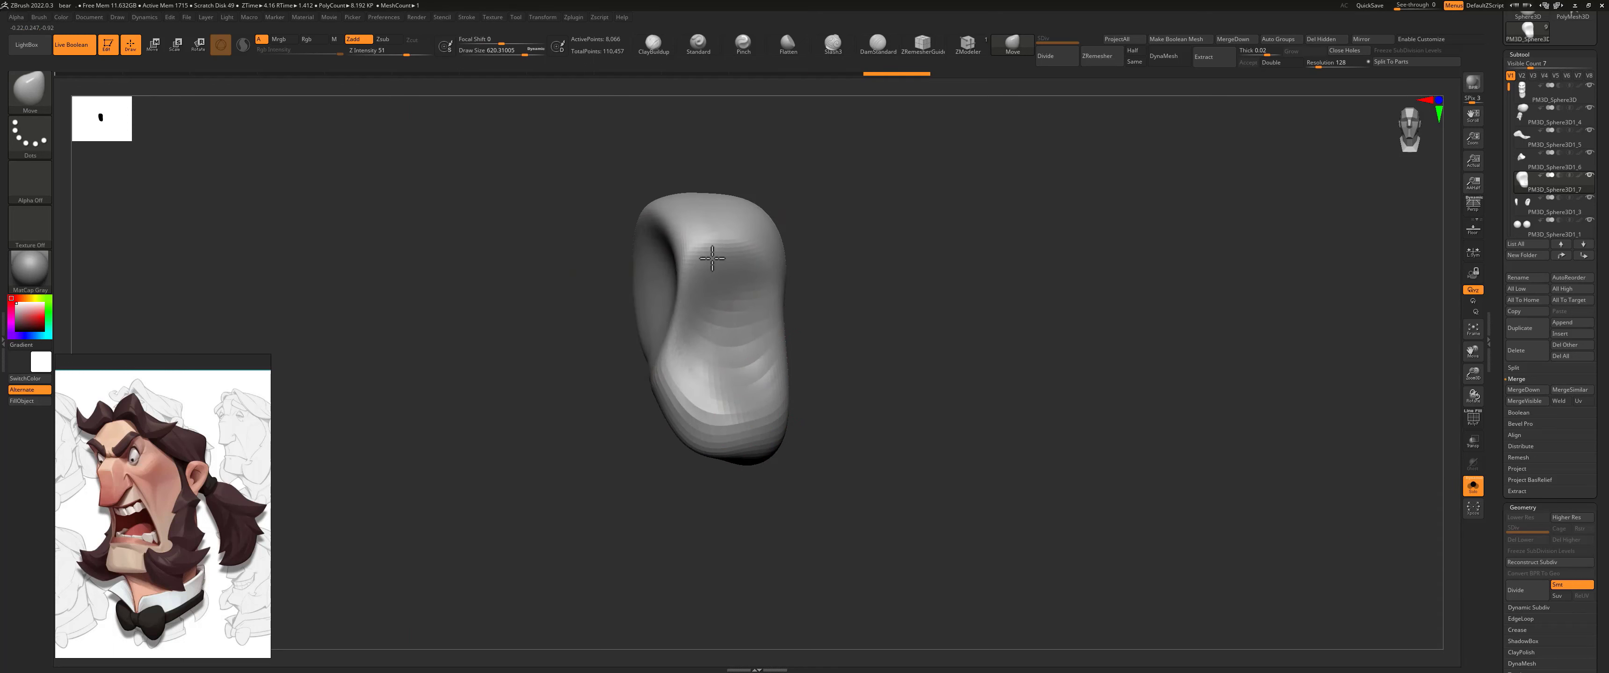
mouse_move(678, 290)
right_down()
mouse_move(607, 334)
mouse_move(635, 319)
right_up()
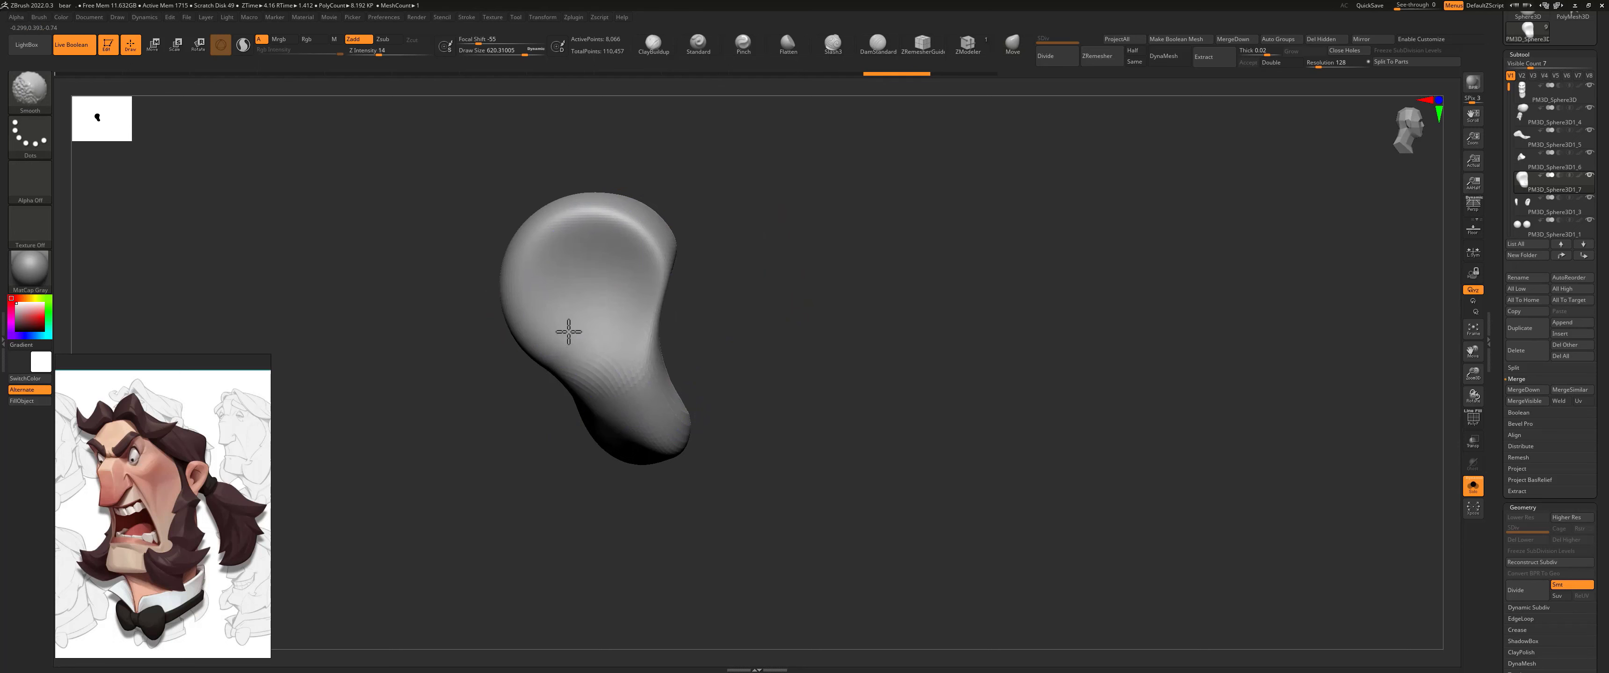
mouse_move(546, 286)
alt+mouse_down()
mouse_move(512, 323)
mouse_move(521, 261)
alt+mouse_up()
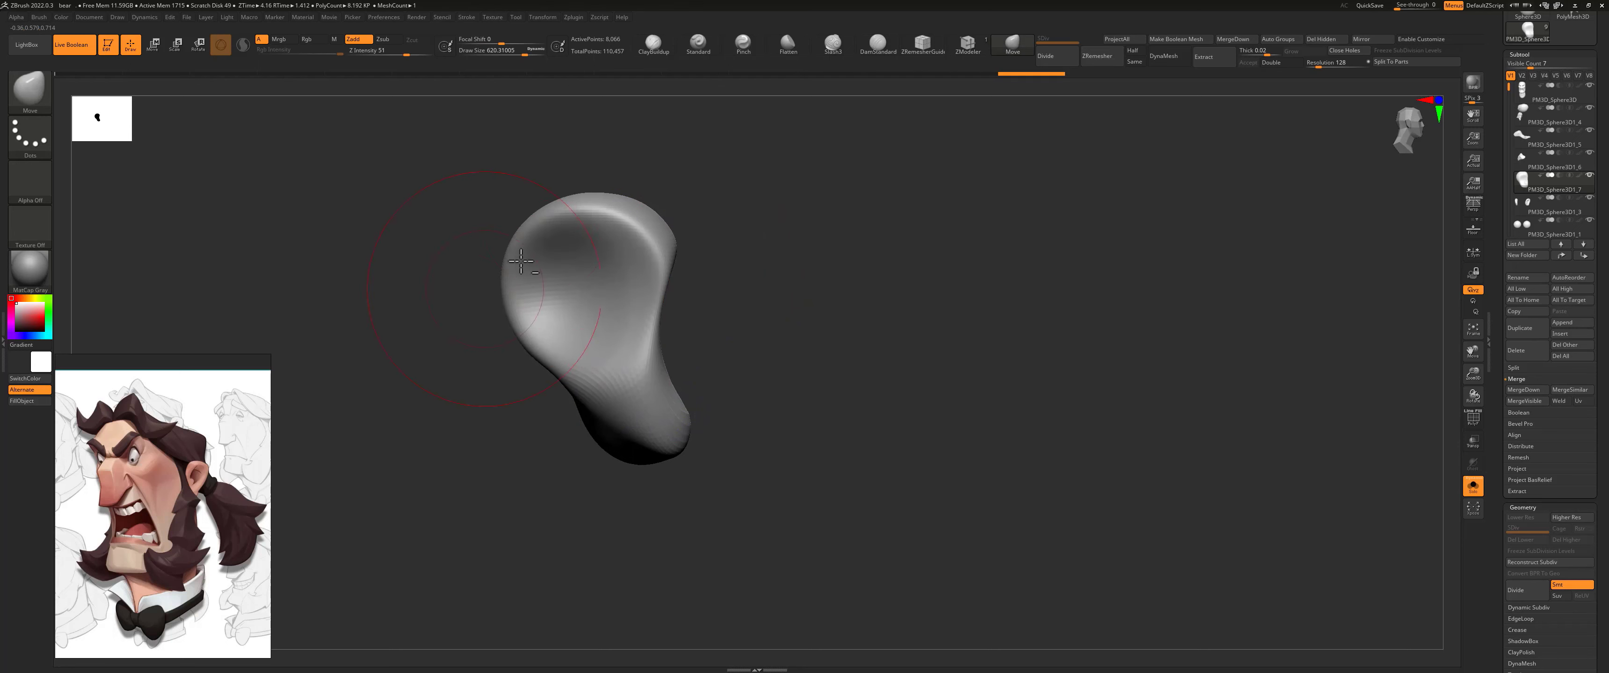
alt+drag(603, 221, 575, 250)
alt+drag(639, 371, 598, 370)
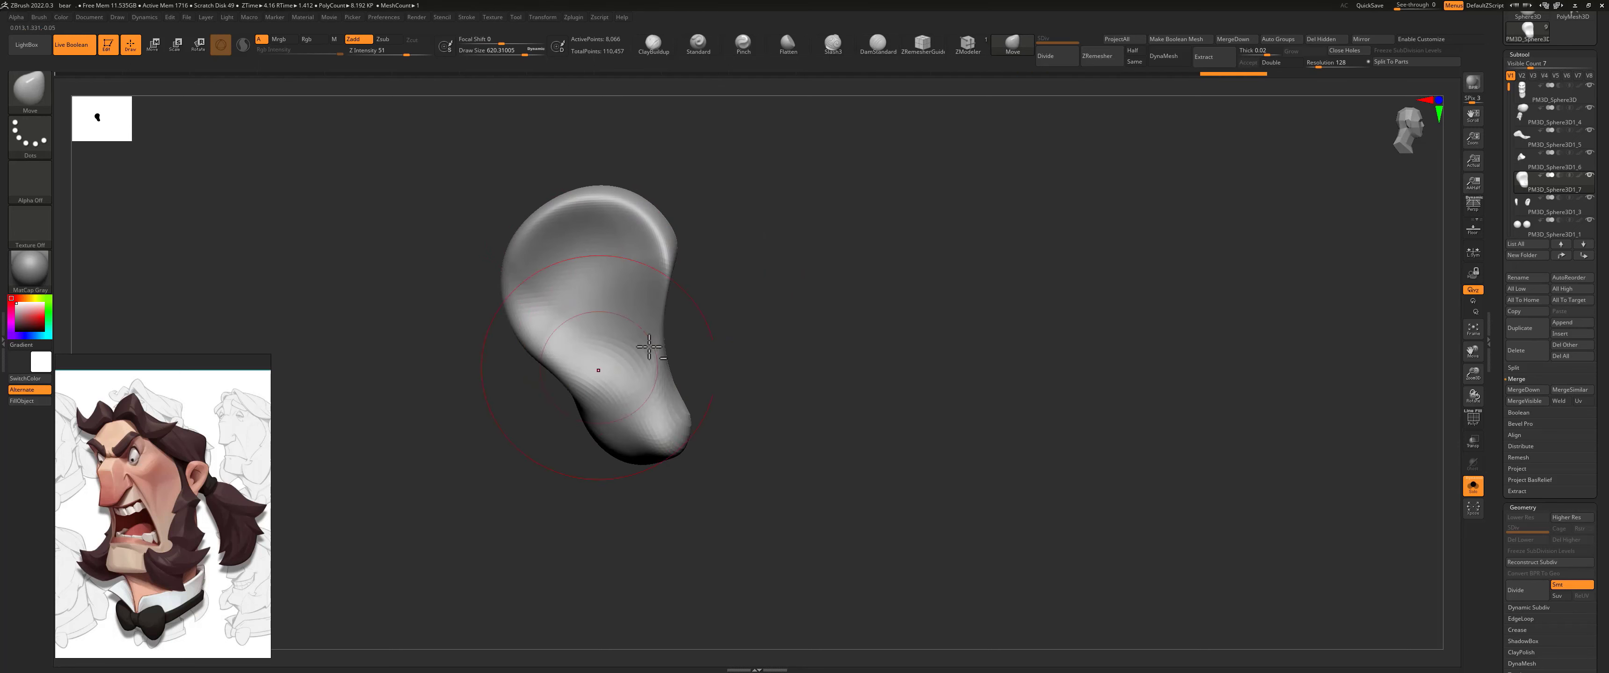
Step: Adjust the isolated sideburn's inner edge with the Move brush at about 256 size and show the whole head again
right_drag(649, 347, 709, 339)
key(s)
mouse_move(668, 274)
mouse_down()
mouse_move(643, 274)
mouse_move(694, 276)
mouse_move(676, 275)
mouse_move(702, 257)
mouse_up()
key(s)
click(676, 274)
key(ctrl+z)
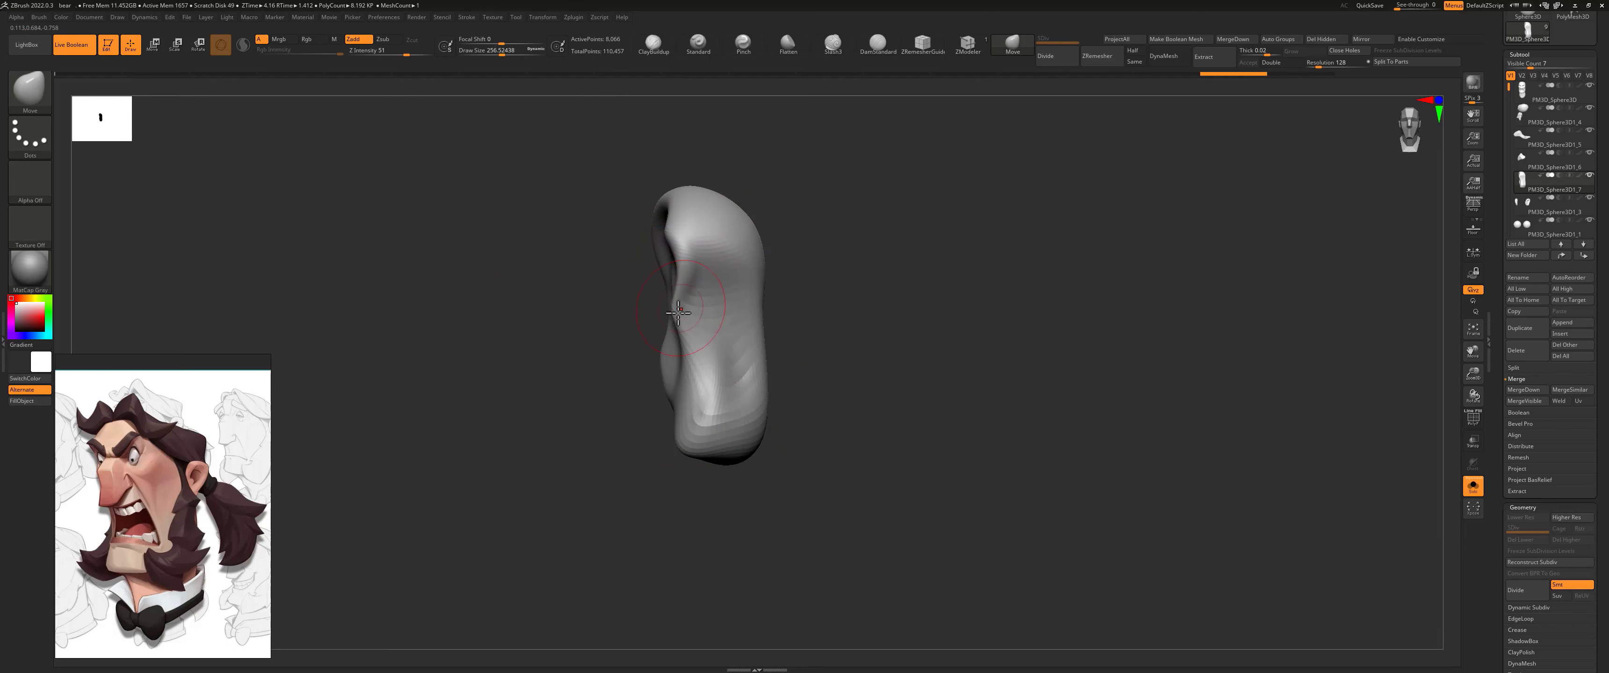
click(1472, 486)
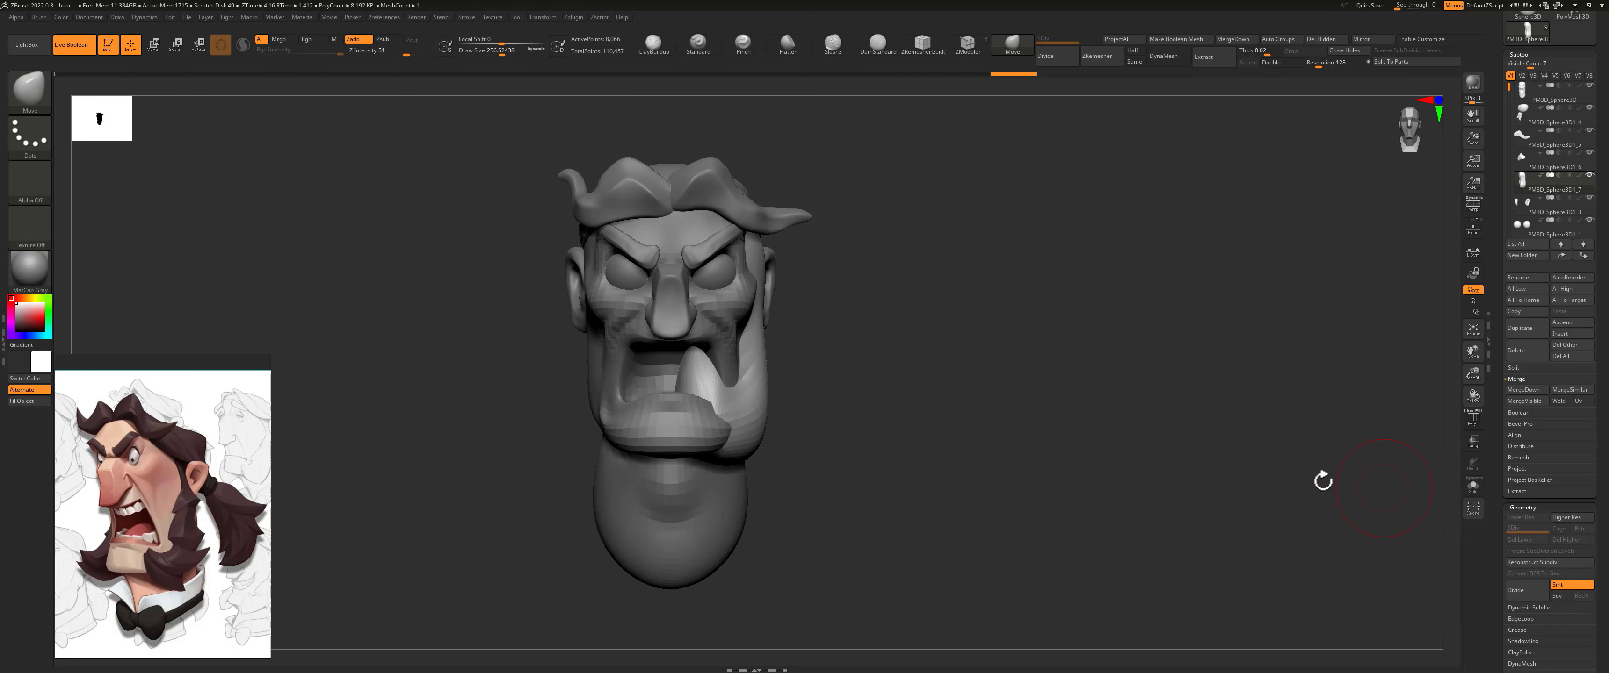
Step: Push the sideburn's inner bulge out of the open mouth into the cheek with the Move brush
key(s)
click(681, 388)
mouse_move(694, 373)
mouse_down()
mouse_move(760, 375)
mouse_move(688, 396)
mouse_up()
key(s)
alt+drag(874, 374, 874, 462)
drag(728, 381, 711, 385)
drag(721, 409, 715, 411)
alt+drag(856, 341, 856, 251)
drag(709, 345, 725, 348)
Step: Shape the sideburn's rear edge in front of the ear and its underside with the Move brush at about 518 size
drag(937, 249, 719, 249)
alt+drag(1148, 218, 939, 288)
alt+drag(1005, 171, 1057, 241)
key(s)
drag(730, 181, 779, 188)
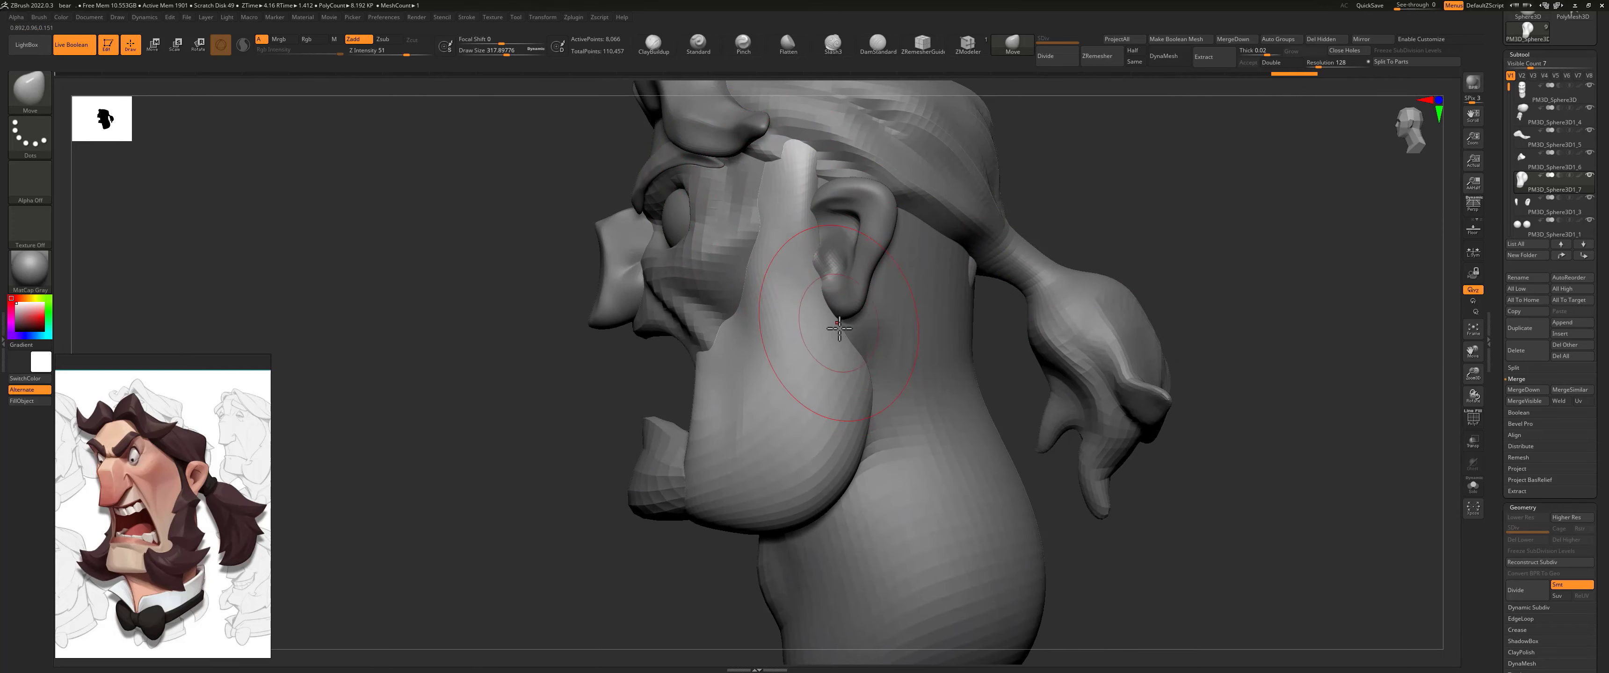
drag(839, 327, 812, 328)
drag(809, 231, 800, 232)
drag(777, 528, 775, 515)
Step: Shape the sideburn's front edge along the cheek and mouth corner with the Move brush at about 263 size
key(s)
drag(686, 394, 766, 415)
key(s)
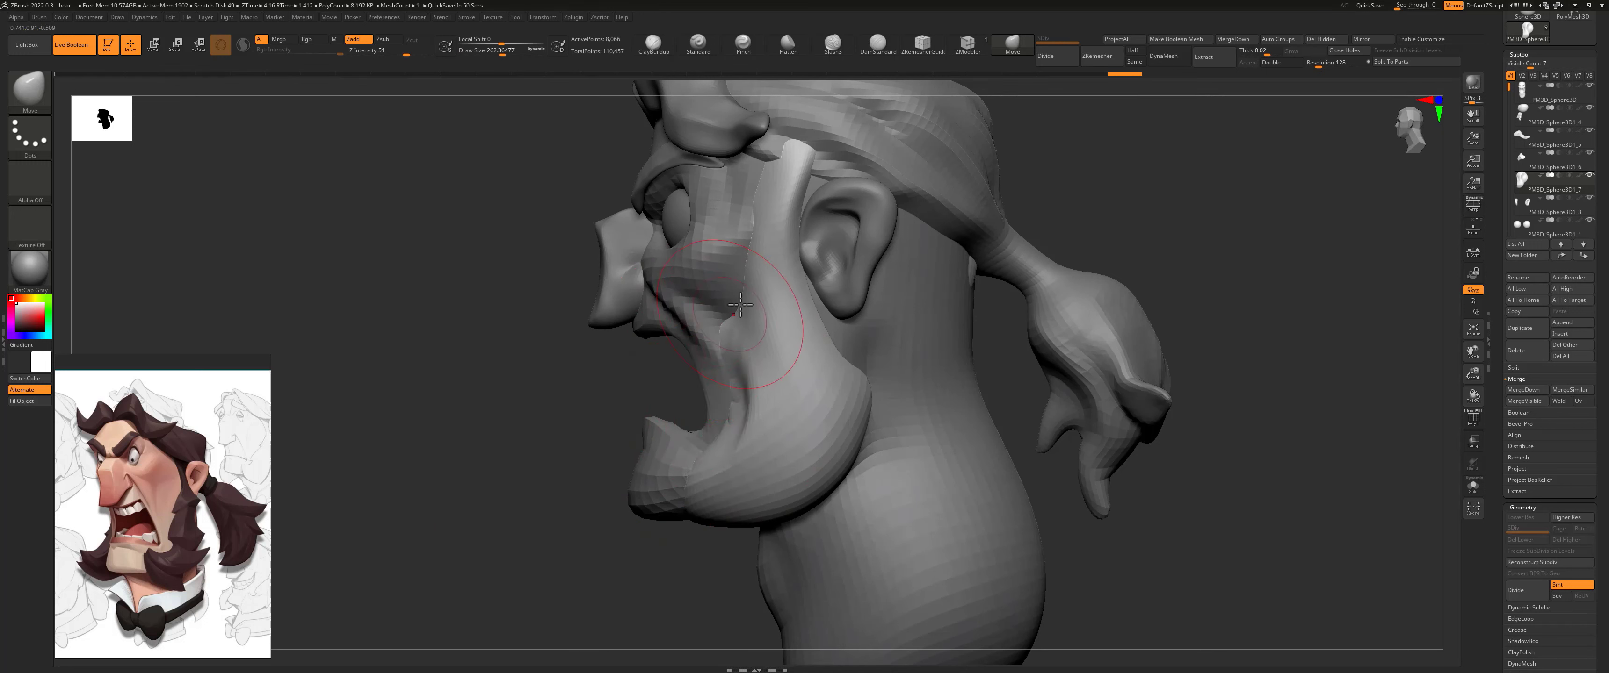
mouse_move(725, 346)
mouse_down()
mouse_move(732, 406)
mouse_move(736, 369)
mouse_up()
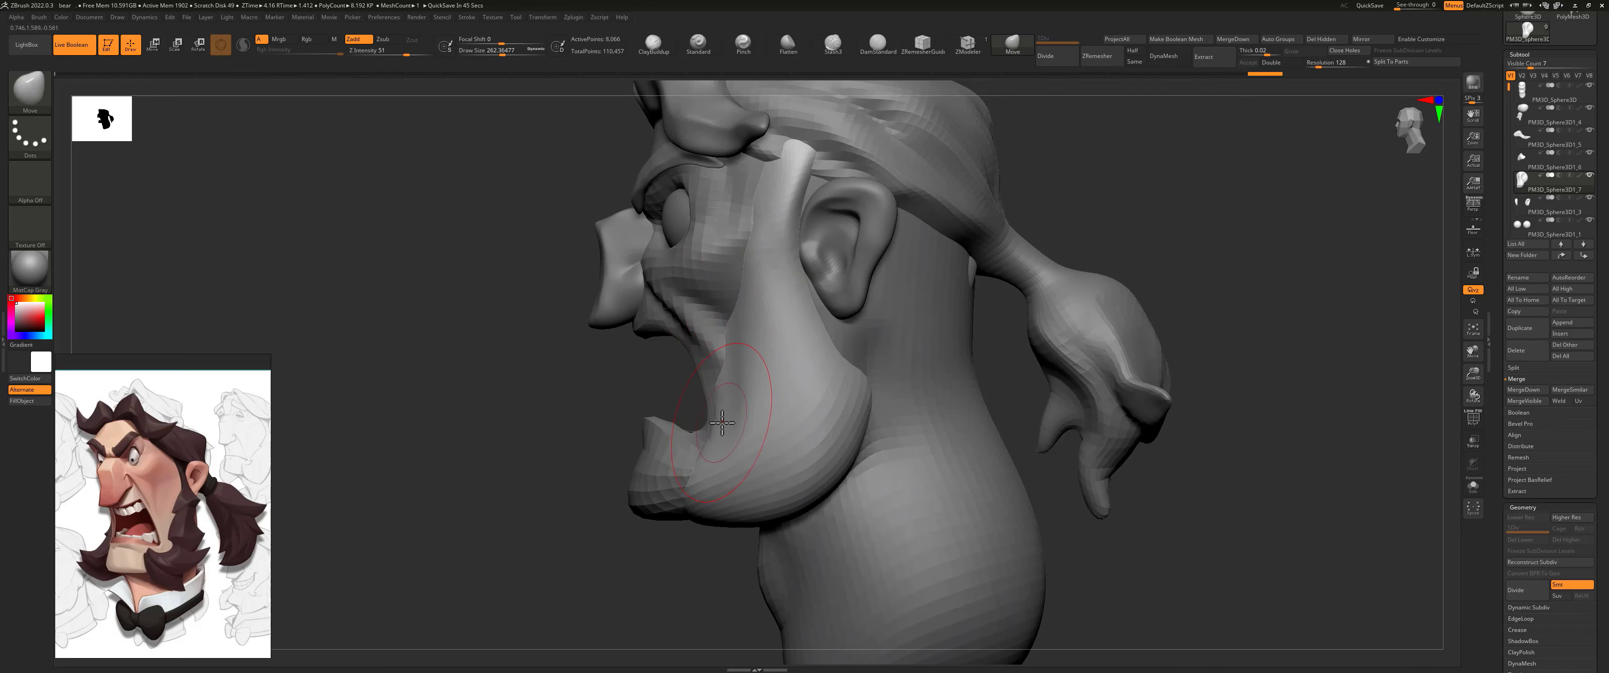
key(s)
mouse_move(729, 421)
mouse_down()
mouse_move(783, 415)
mouse_move(749, 420)
mouse_move(738, 455)
mouse_move(709, 467)
mouse_move(736, 464)
mouse_move(733, 480)
mouse_move(707, 471)
mouse_move(738, 454)
mouse_up()
drag(630, 411, 703, 413)
mouse_move(844, 388)
mouse_down()
mouse_move(760, 380)
mouse_move(806, 377)
mouse_up()
Step: Fit the sideburn's volume to the side of the jaw with the Move brush at about 476 to 994 size
key(s)
mouse_move(899, 281)
mouse_down()
mouse_move(916, 281)
mouse_move(838, 369)
mouse_up()
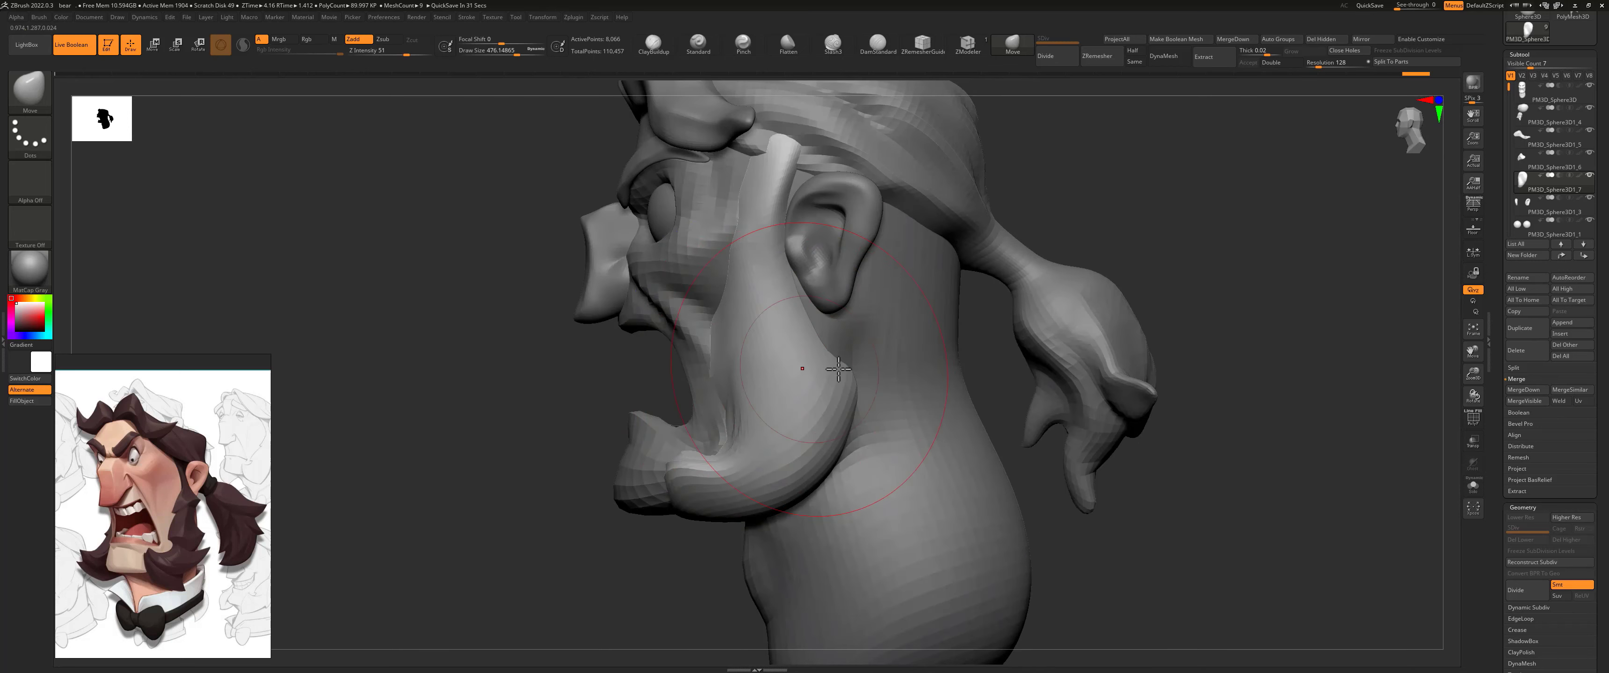
mouse_move(976, 312)
mouse_down()
mouse_move(1124, 309)
mouse_move(941, 291)
mouse_up()
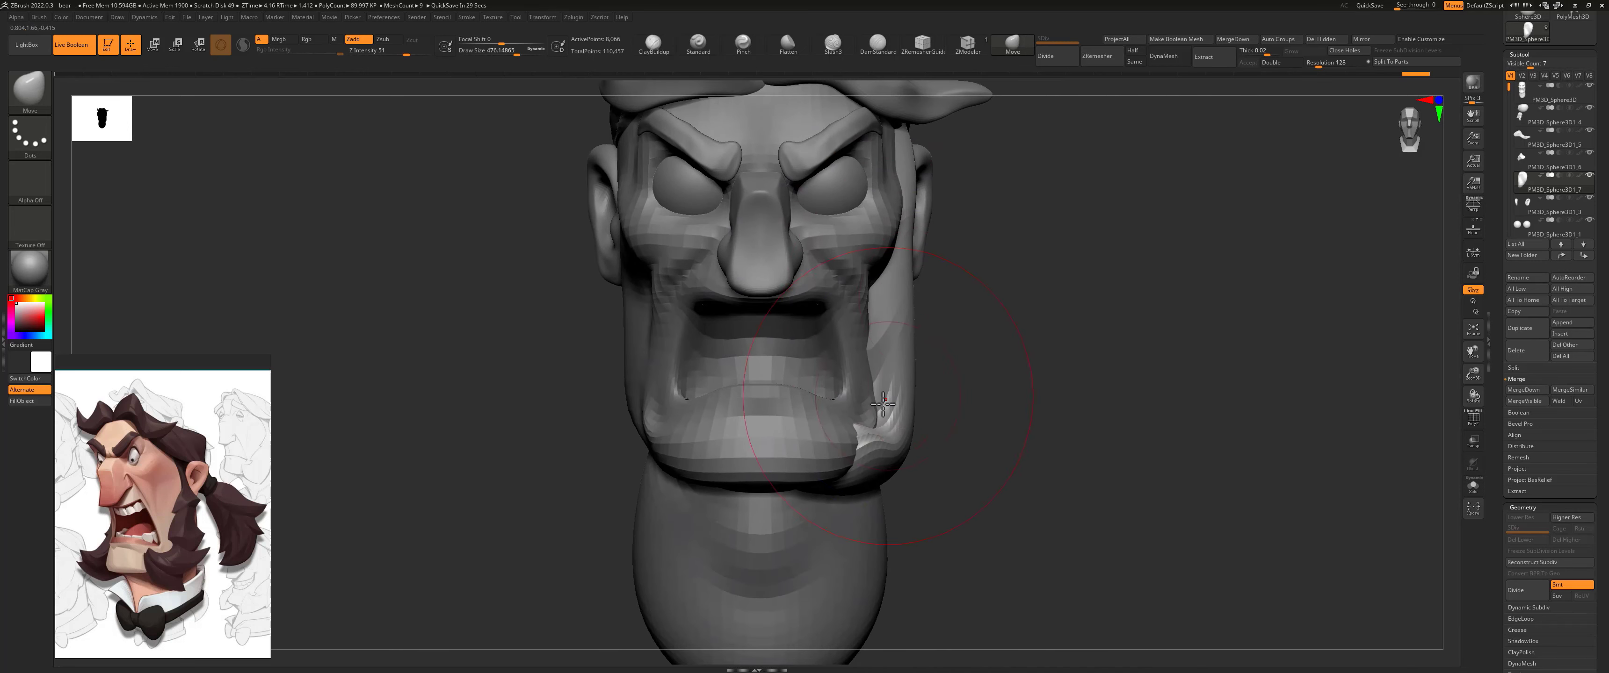
shift+drag(865, 431, 902, 431)
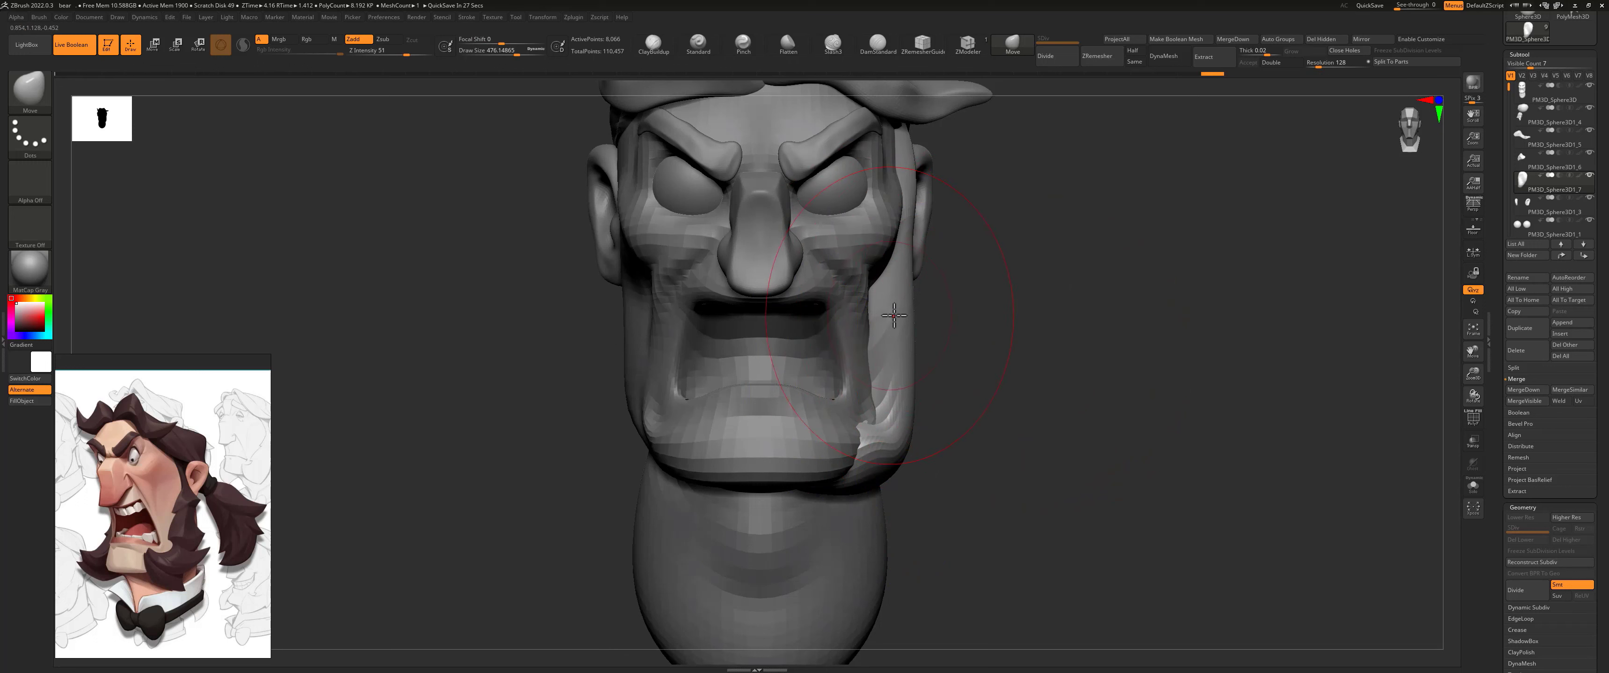
key(bracketleft)
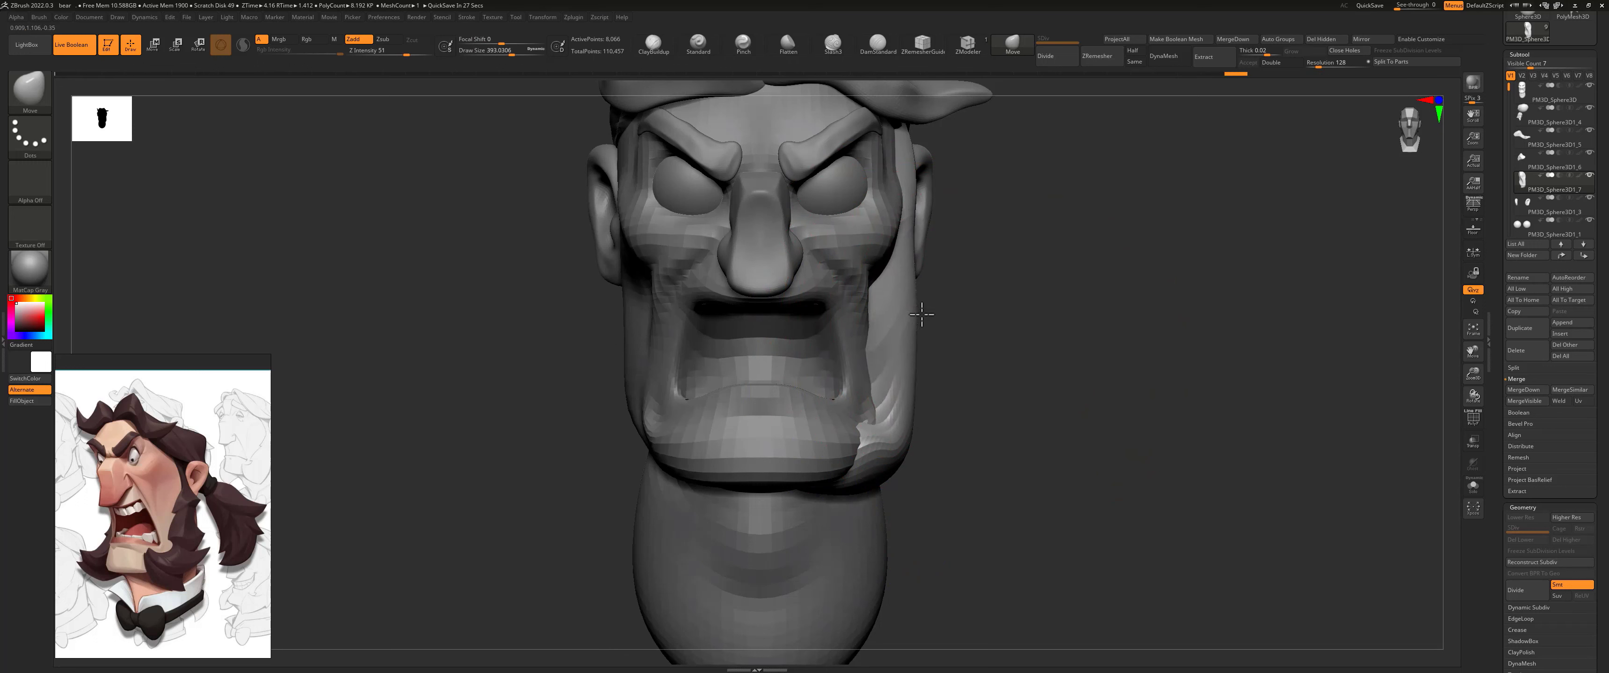
drag(828, 495, 832, 450)
drag(948, 427, 949, 412)
drag(949, 412, 1034, 406)
Step: Remesh the sideburn with ZRemesher, keeping the same polygon count
drag(1499, 578, 1503, 483)
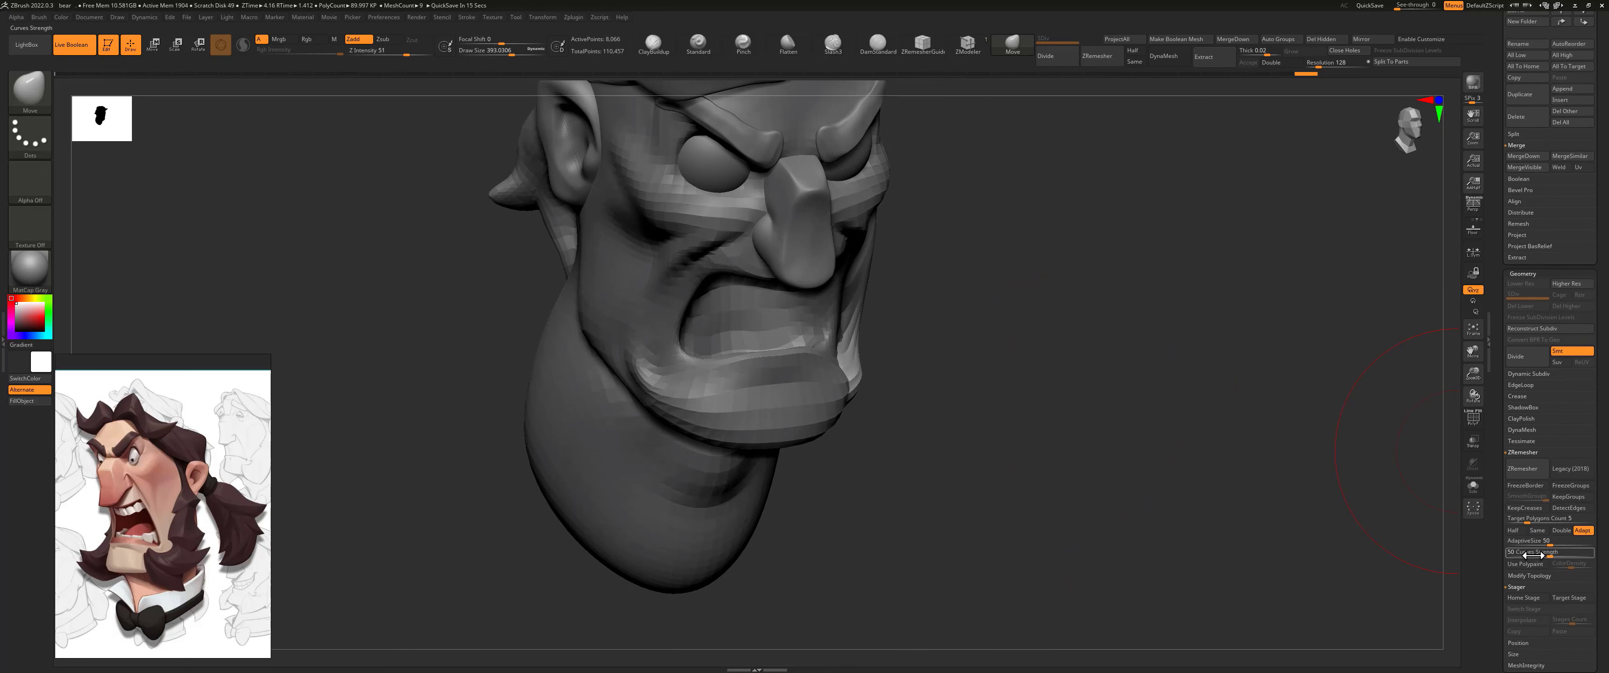
click(1541, 531)
click(1523, 469)
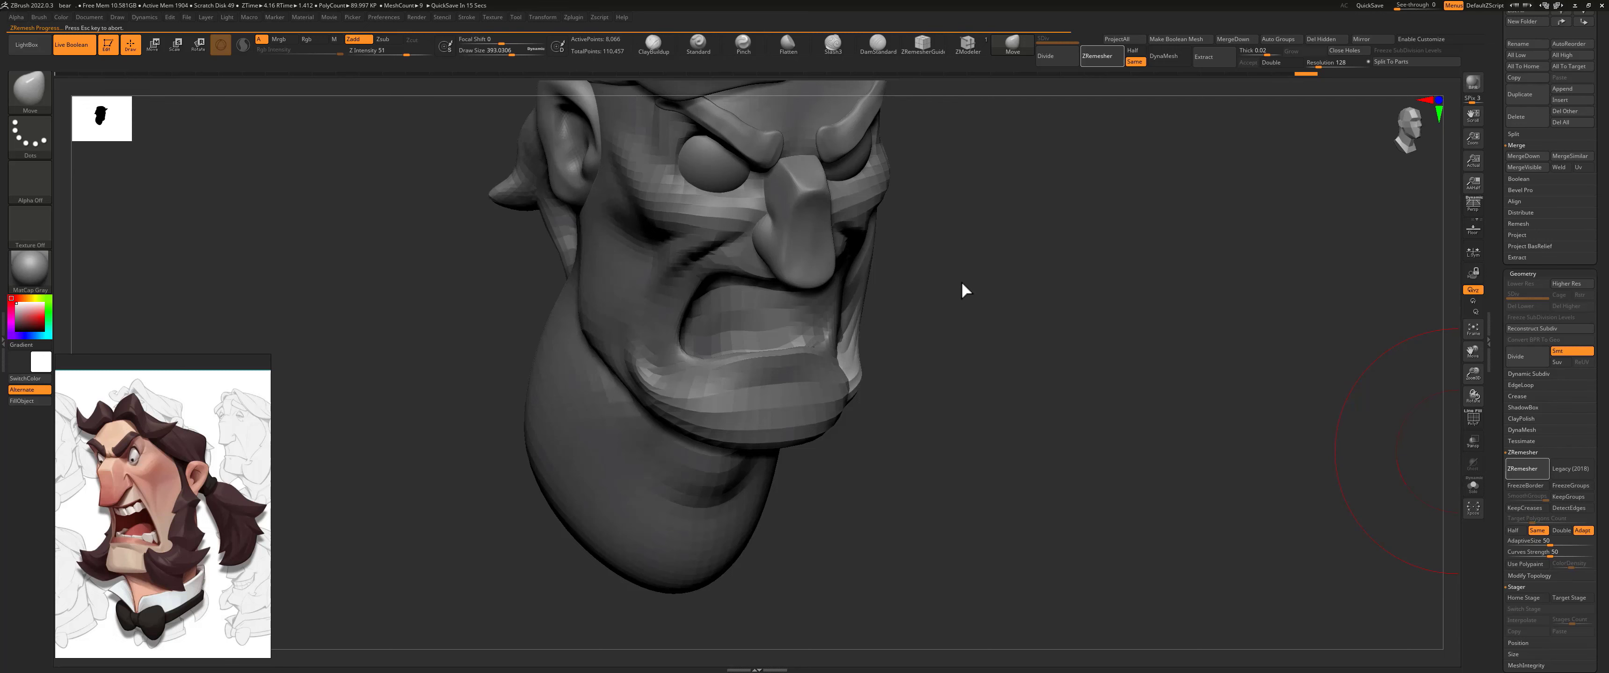
Step: Undo the latest strokes and tuck in the sideburn's rear edge below the ear with the Move brush at about 263 size
mouse_move(980, 245)
mouse_down()
mouse_move(974, 281)
mouse_move(992, 248)
mouse_move(951, 248)
mouse_move(925, 330)
mouse_move(836, 230)
mouse_move(839, 281)
mouse_move(811, 278)
mouse_move(836, 287)
mouse_move(834, 329)
mouse_up()
key(s)
key(ctrl+z)
key(ctrl+z)
key(ctrl+z)
key(ctrl+z)
key(ctrl+z)
key(ctrl+z)
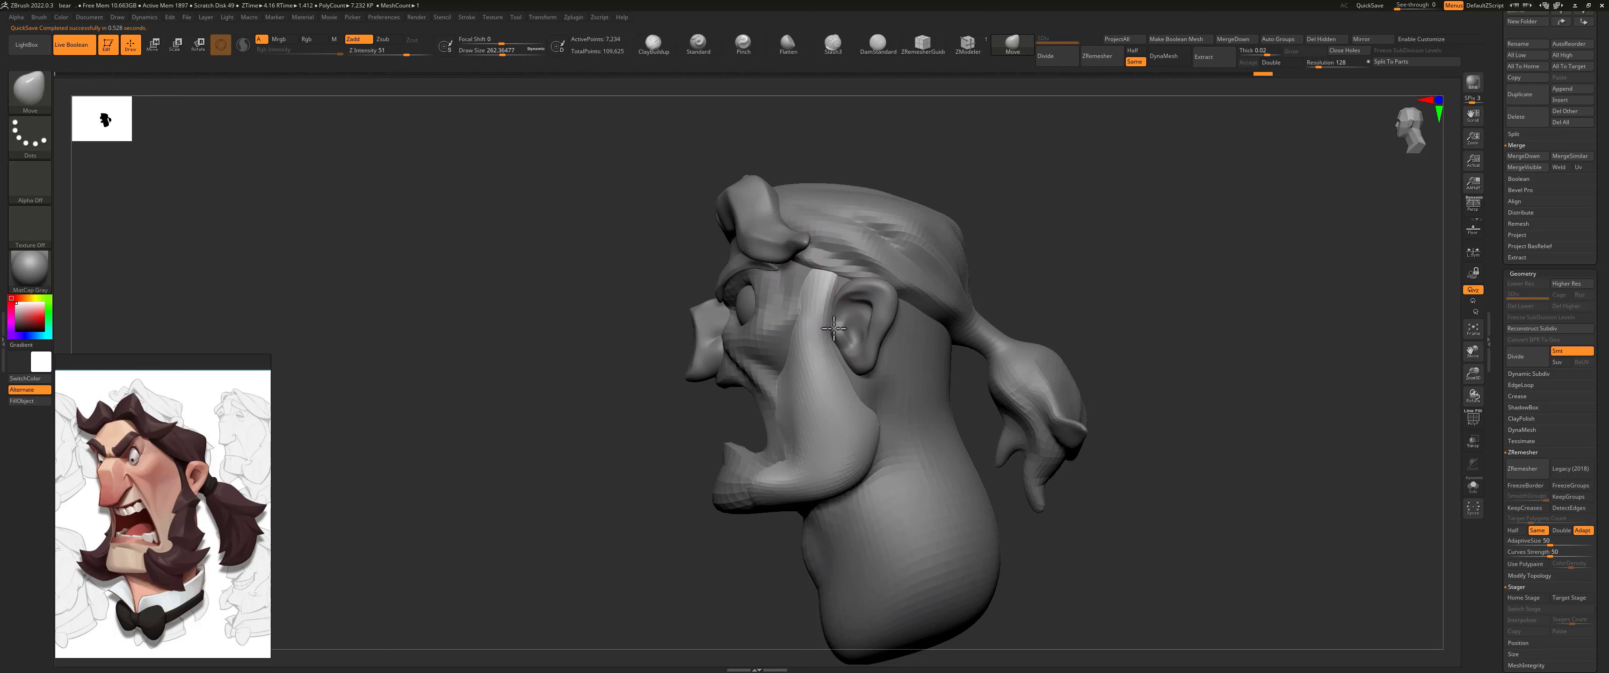
drag(859, 379, 838, 377)
drag(873, 430, 864, 429)
drag(874, 476, 817, 484)
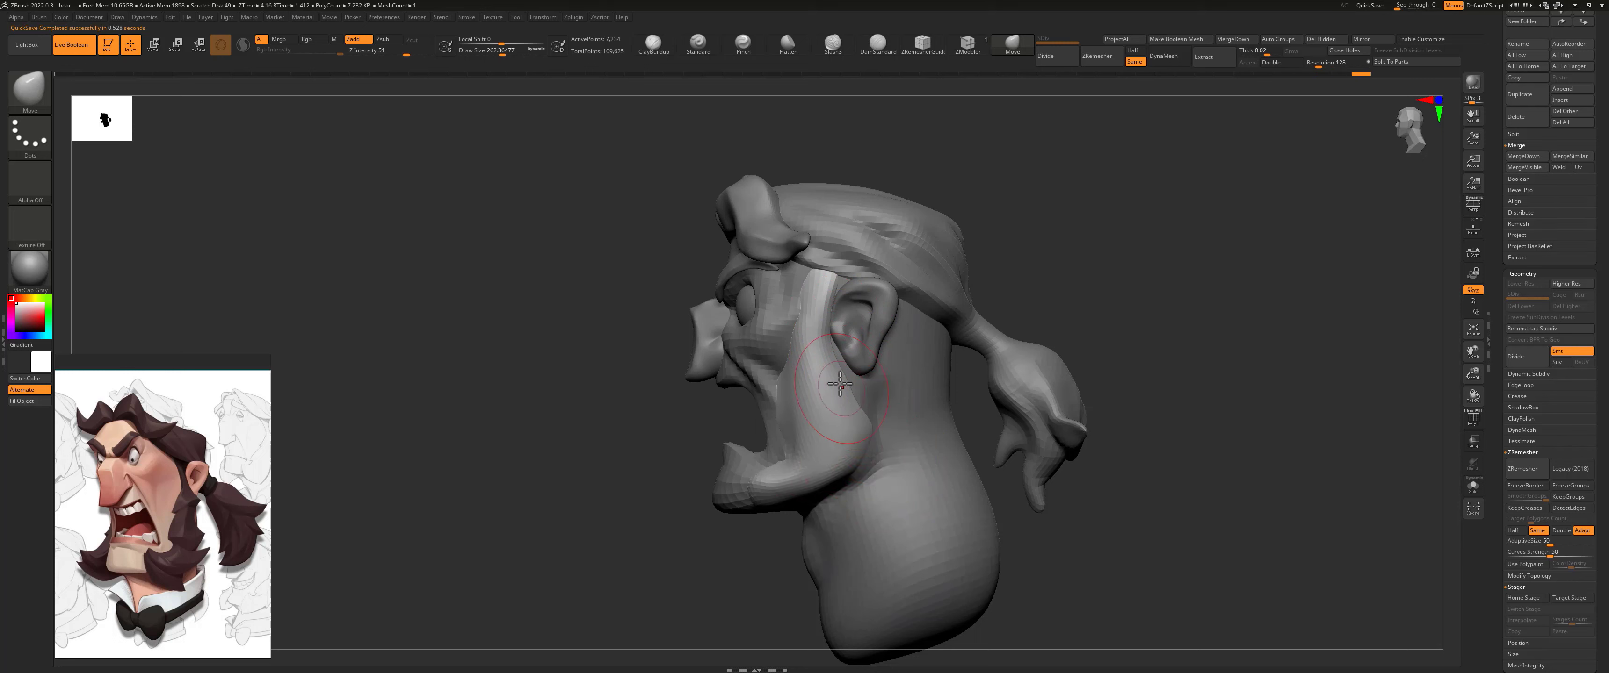
drag(839, 384, 842, 489)
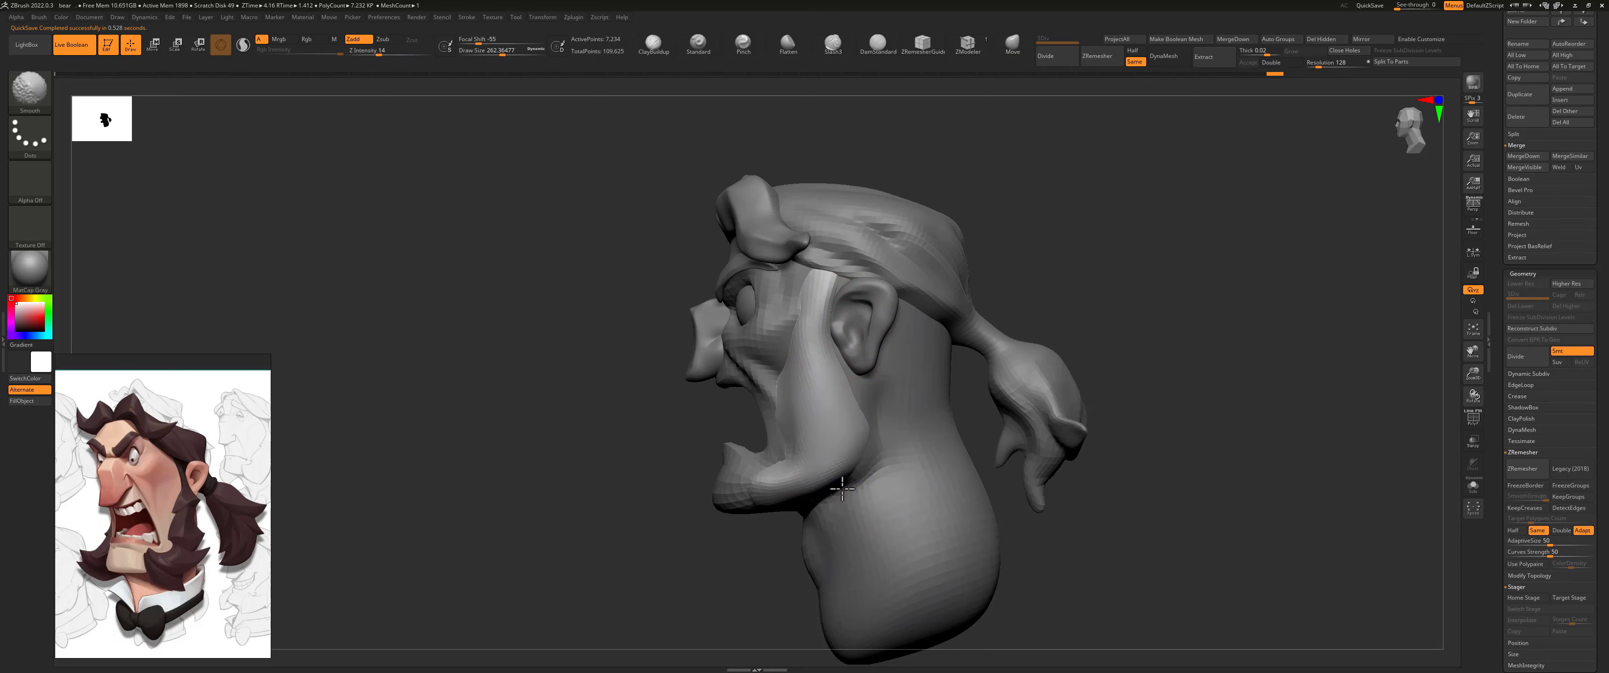
Step: Refine the sideburn's front and lower contours along the jaw in side view with the Move brush
mouse_move(796, 378)
shift+mouse_down()
mouse_move(788, 422)
mouse_move(726, 511)
mouse_move(802, 531)
mouse_move(724, 493)
mouse_move(744, 466)
shift+mouse_up()
drag(764, 511, 774, 484)
mouse_move(675, 450)
mouse_down()
mouse_move(681, 434)
mouse_move(718, 436)
mouse_up()
drag(815, 465, 803, 475)
mouse_move(875, 432)
shift+mouse_down()
mouse_move(830, 438)
mouse_move(862, 435)
mouse_move(832, 416)
mouse_move(841, 387)
shift+mouse_up()
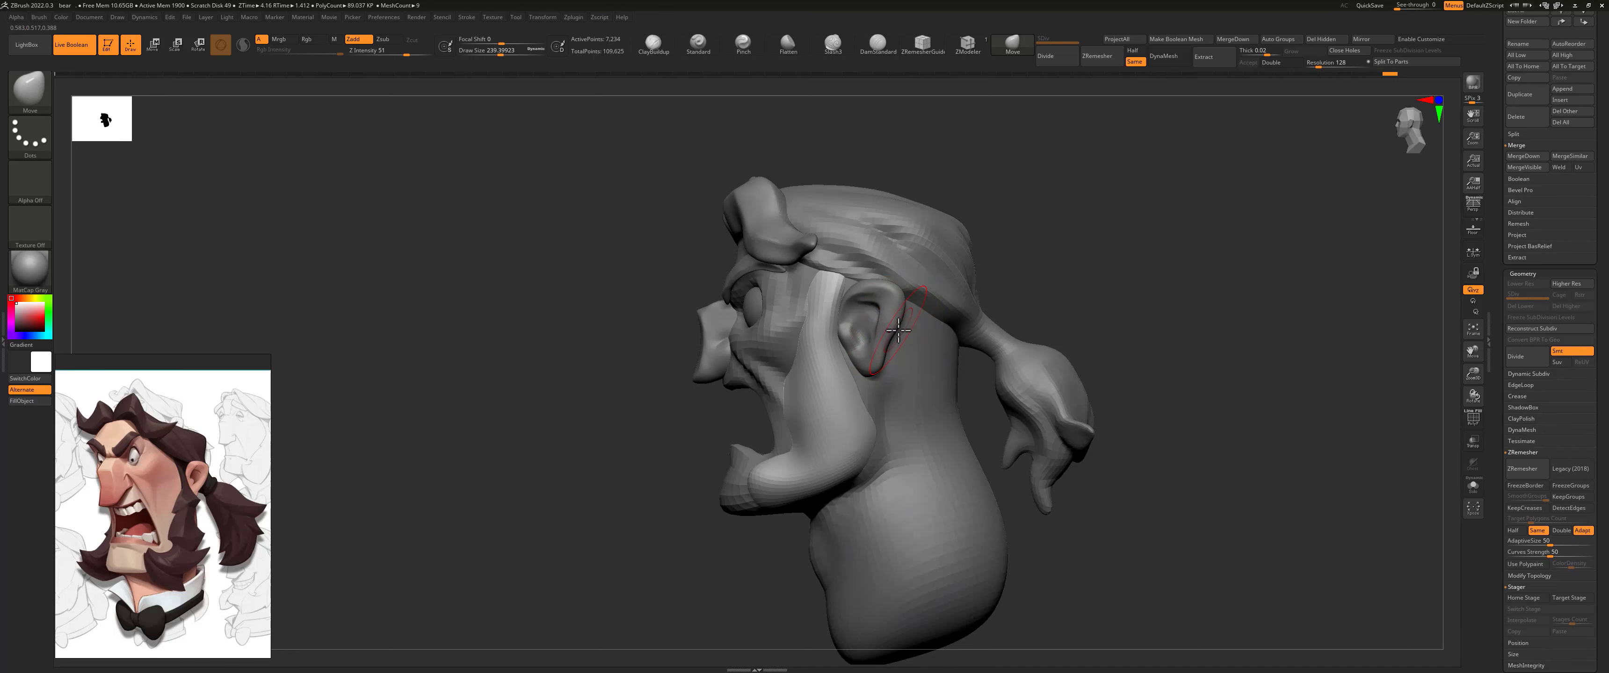
Step: Choose the SnakeHook brush for the sideburn and activate Sculptris Pro mode
key(b)
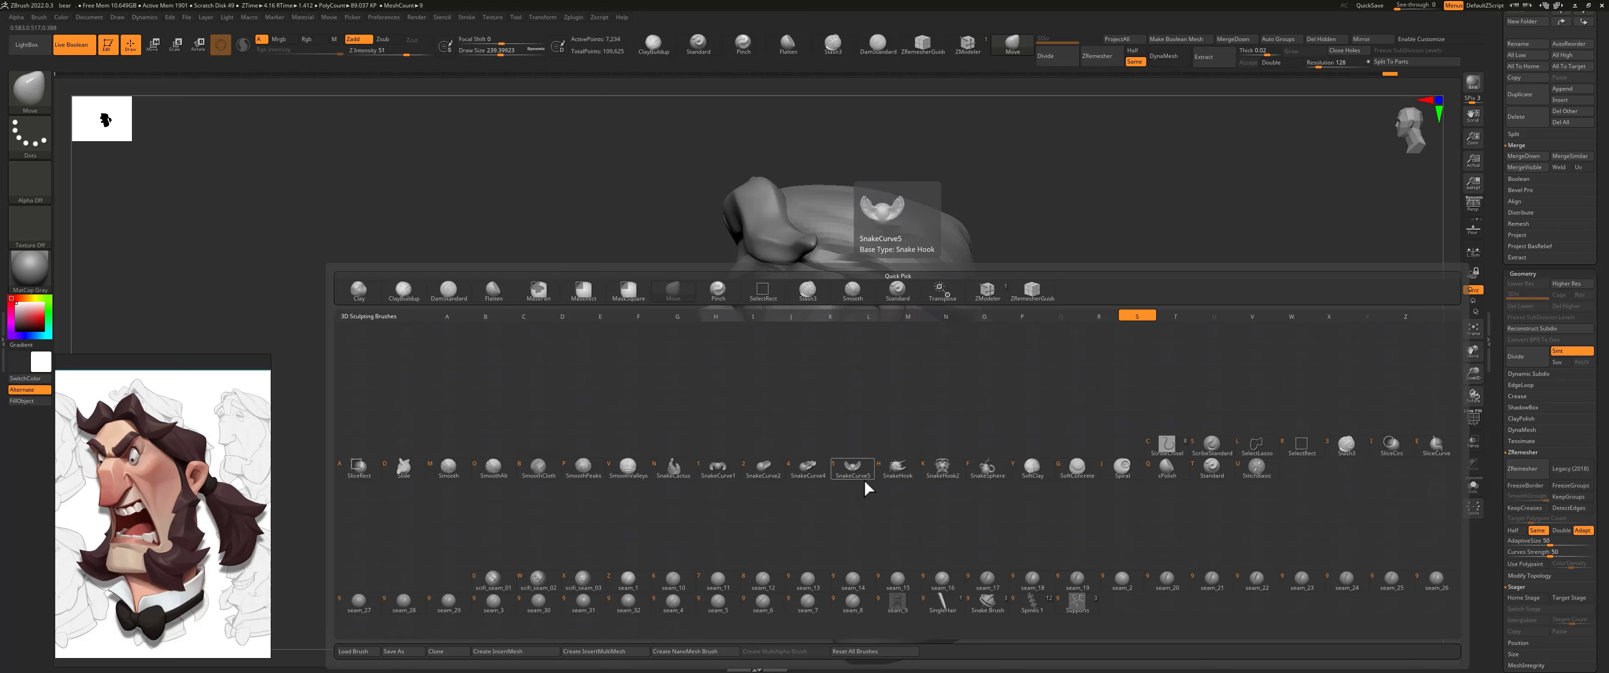
click(895, 475)
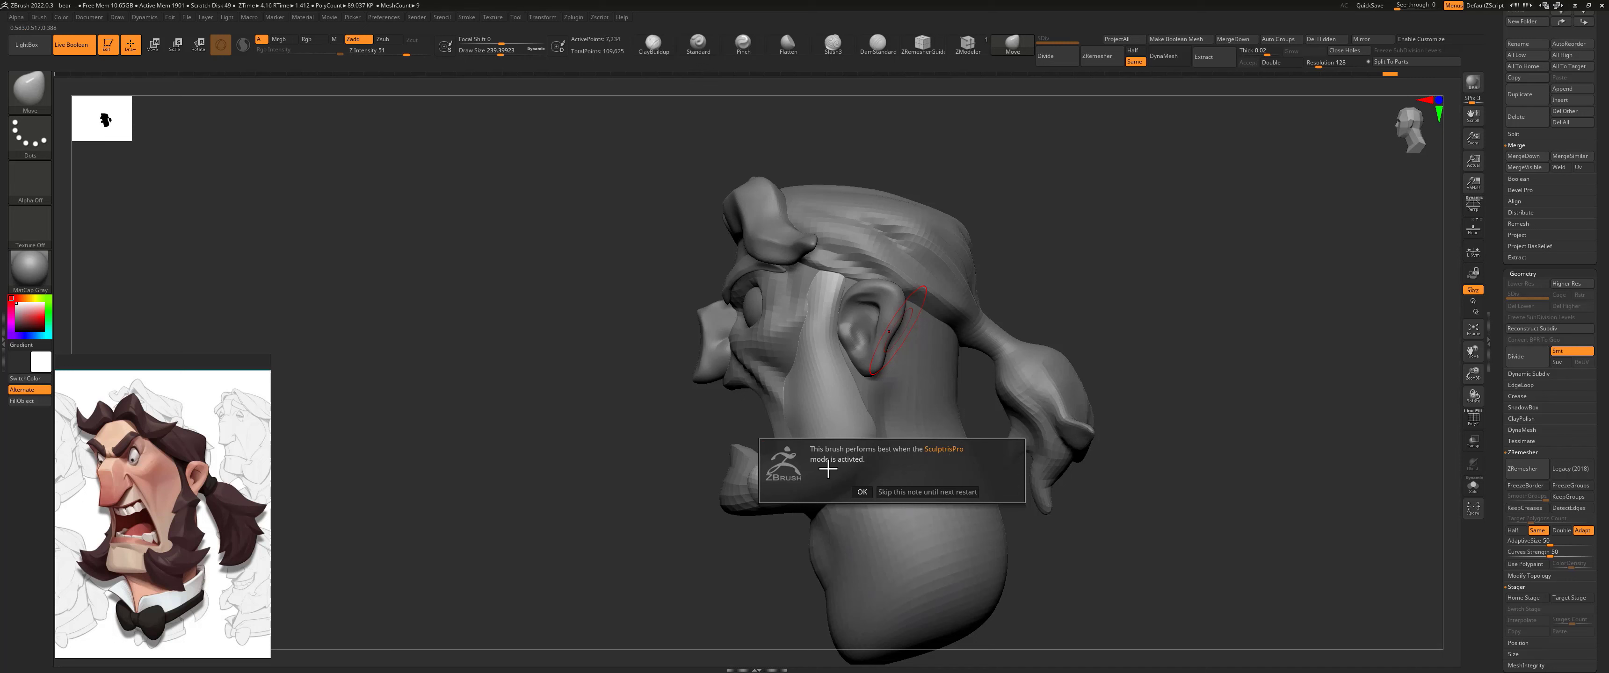
click(867, 492)
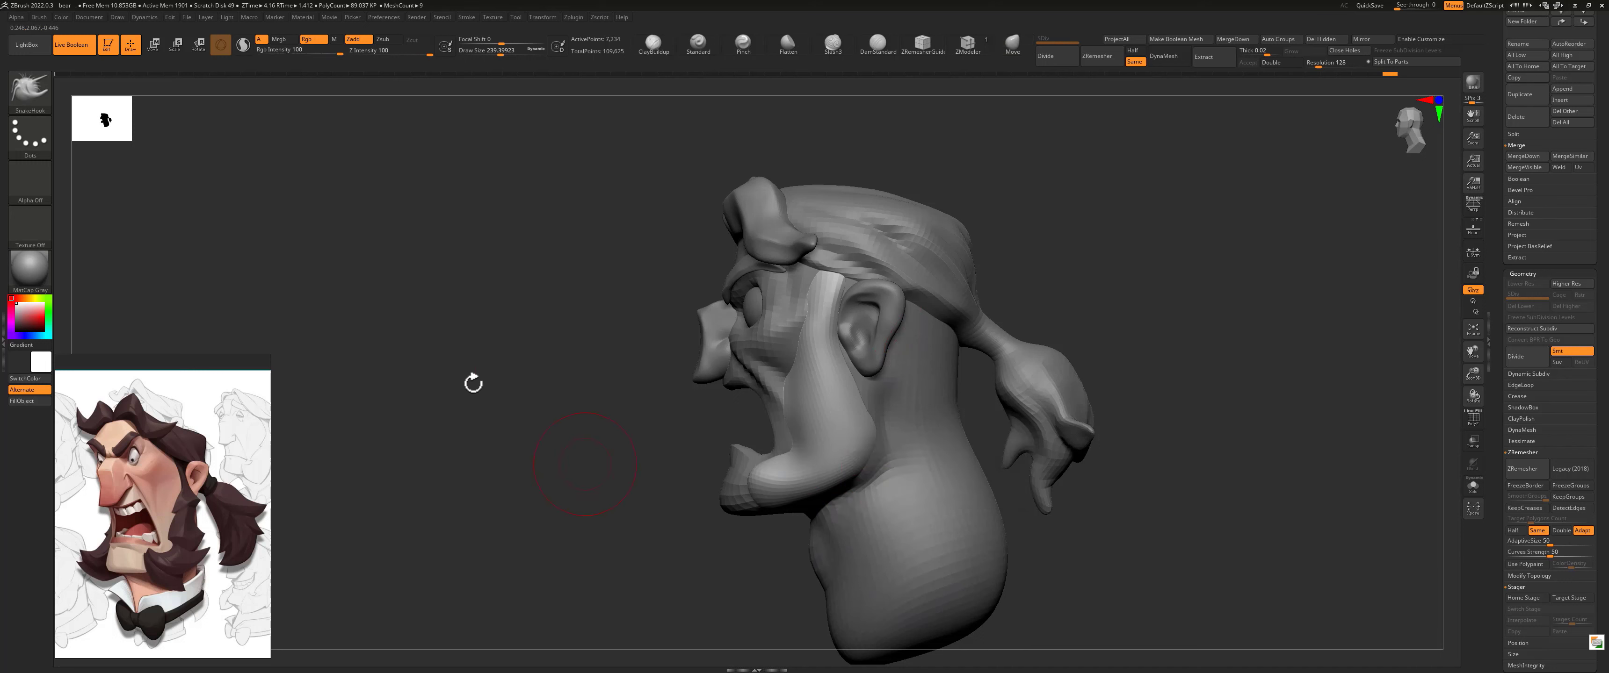
click(245, 46)
Step: Pull pointed tufts out of the sideburn's rear and lower edges with the SnakeHook brush and show its polyframe
mouse_move(836, 456)
mouse_down()
mouse_move(998, 415)
mouse_move(1052, 383)
mouse_move(1121, 331)
mouse_move(1196, 206)
mouse_up()
key(ctrl+z)
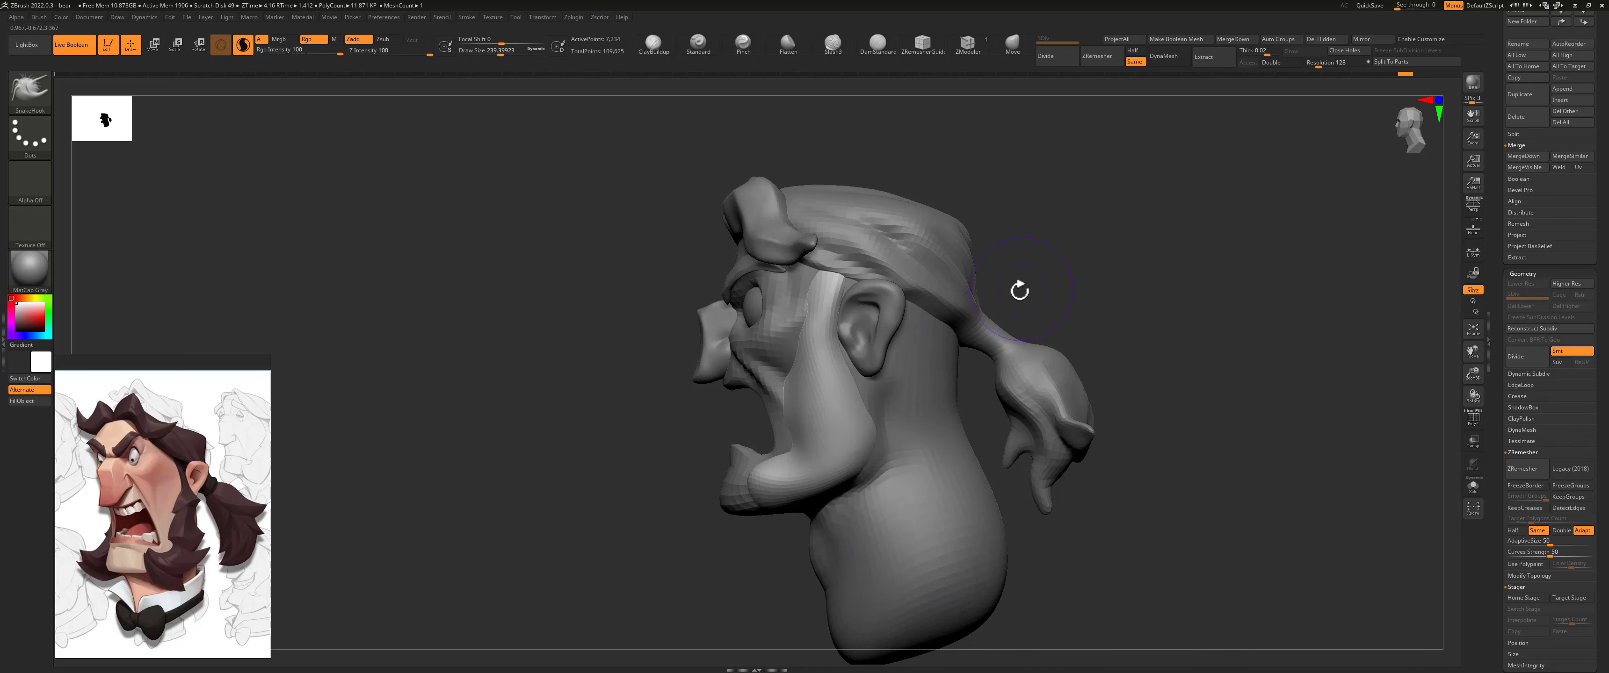
key(shift+f)
right_drag(800, 430, 830, 392)
key(s)
drag(833, 393, 834, 393)
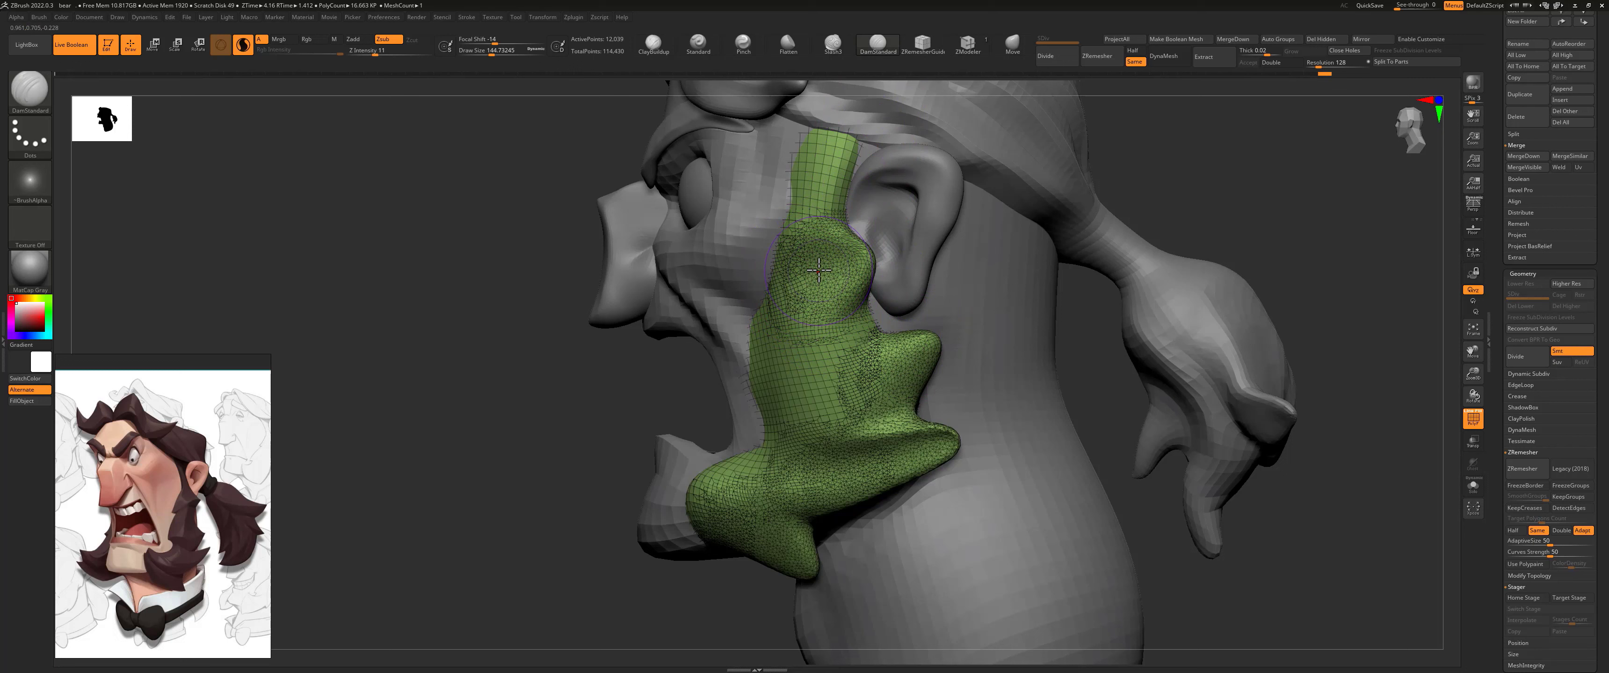
Step: Carve a deep fold across the upper sideburn beside the earlobe with the DamStandard brush, reducing its size to about 94
key(s)
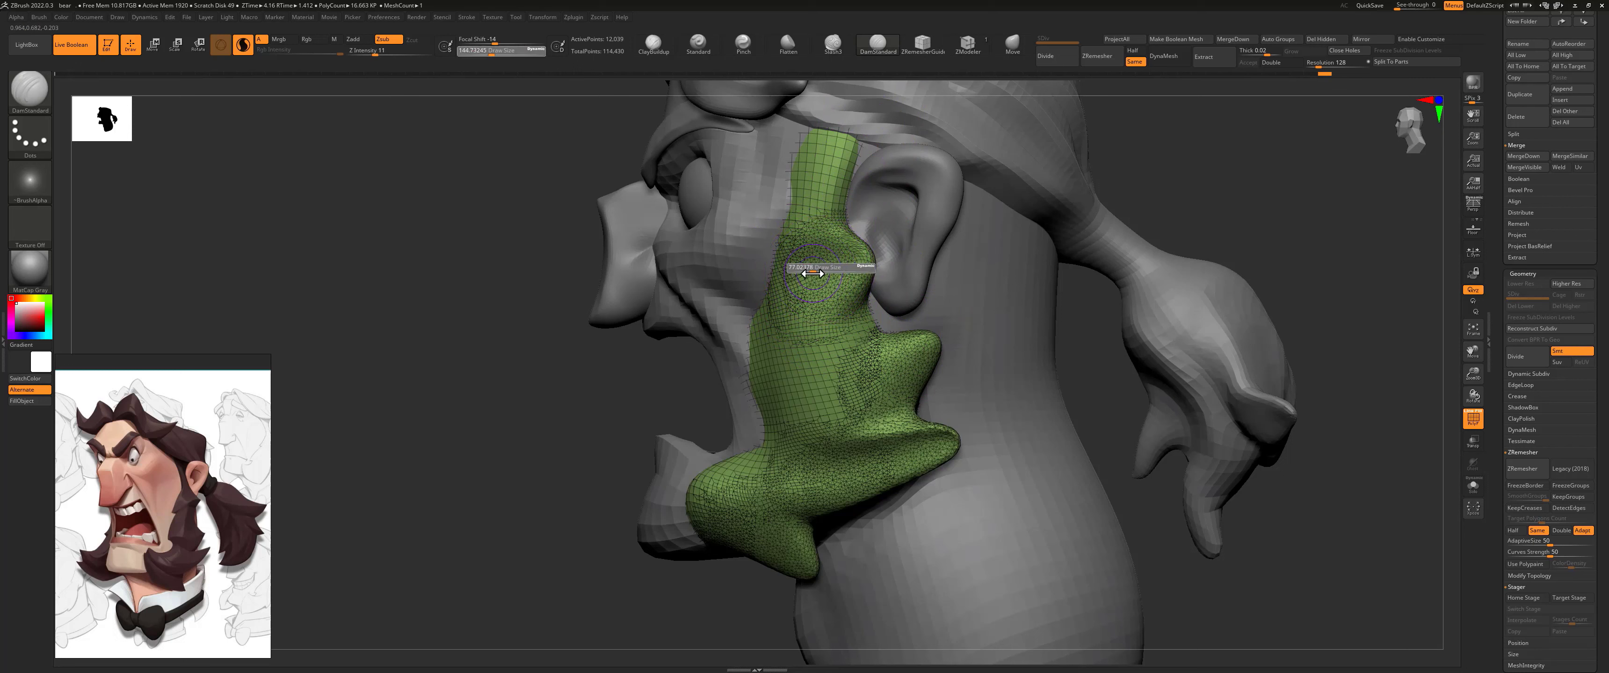
drag(840, 267, 761, 312)
key(s)
drag(806, 317, 759, 325)
drag(802, 320, 761, 327)
mouse_move(763, 327)
mouse_down()
mouse_move(795, 323)
mouse_move(810, 359)
mouse_move(757, 316)
mouse_move(863, 273)
mouse_move(780, 294)
mouse_move(849, 272)
mouse_up()
mouse_move(761, 313)
mouse_down()
mouse_move(865, 286)
mouse_move(839, 304)
mouse_move(872, 305)
mouse_up()
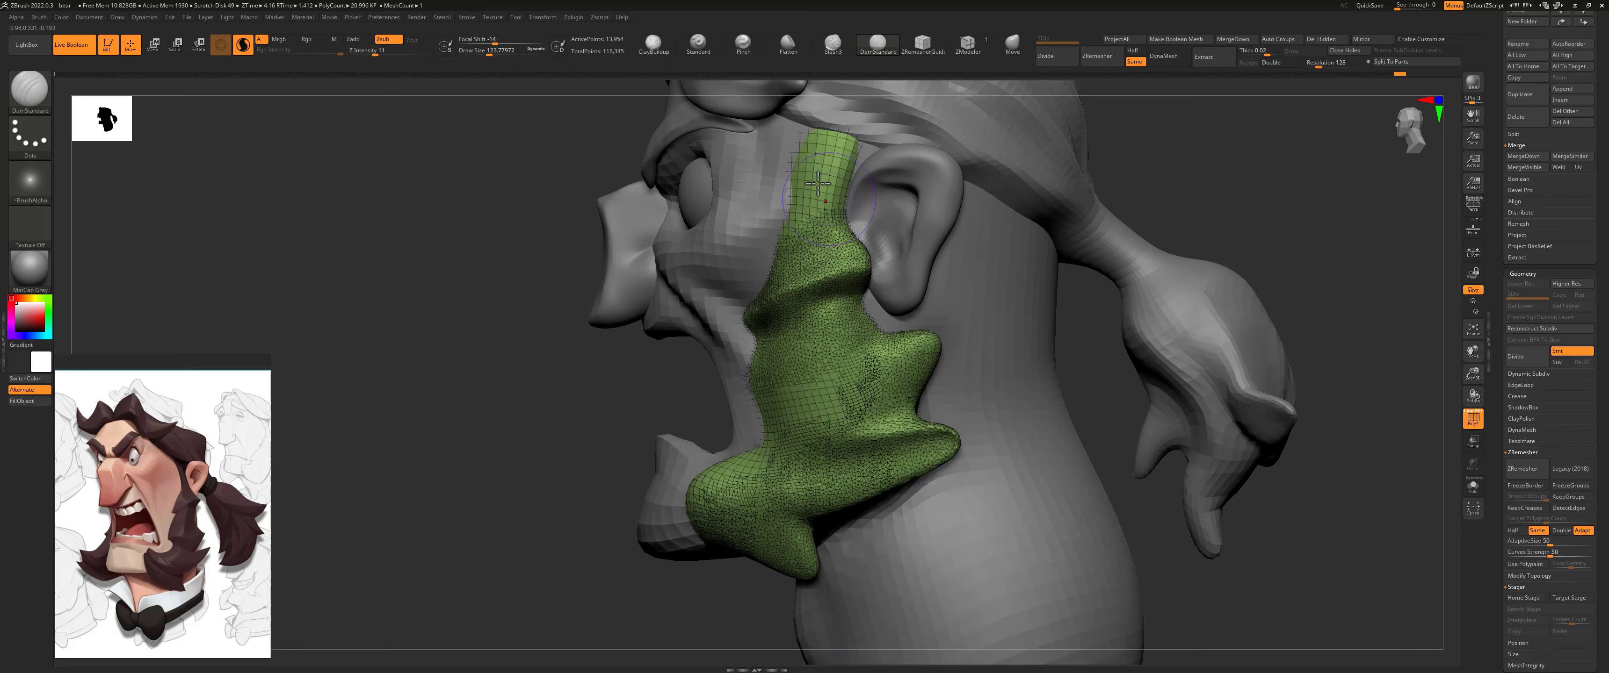
mouse_move(821, 238)
mouse_down()
mouse_move(837, 140)
mouse_move(790, 223)
mouse_move(811, 144)
mouse_move(829, 316)
mouse_up()
mouse_move(843, 268)
mouse_down()
mouse_move(766, 305)
mouse_move(889, 262)
mouse_up()
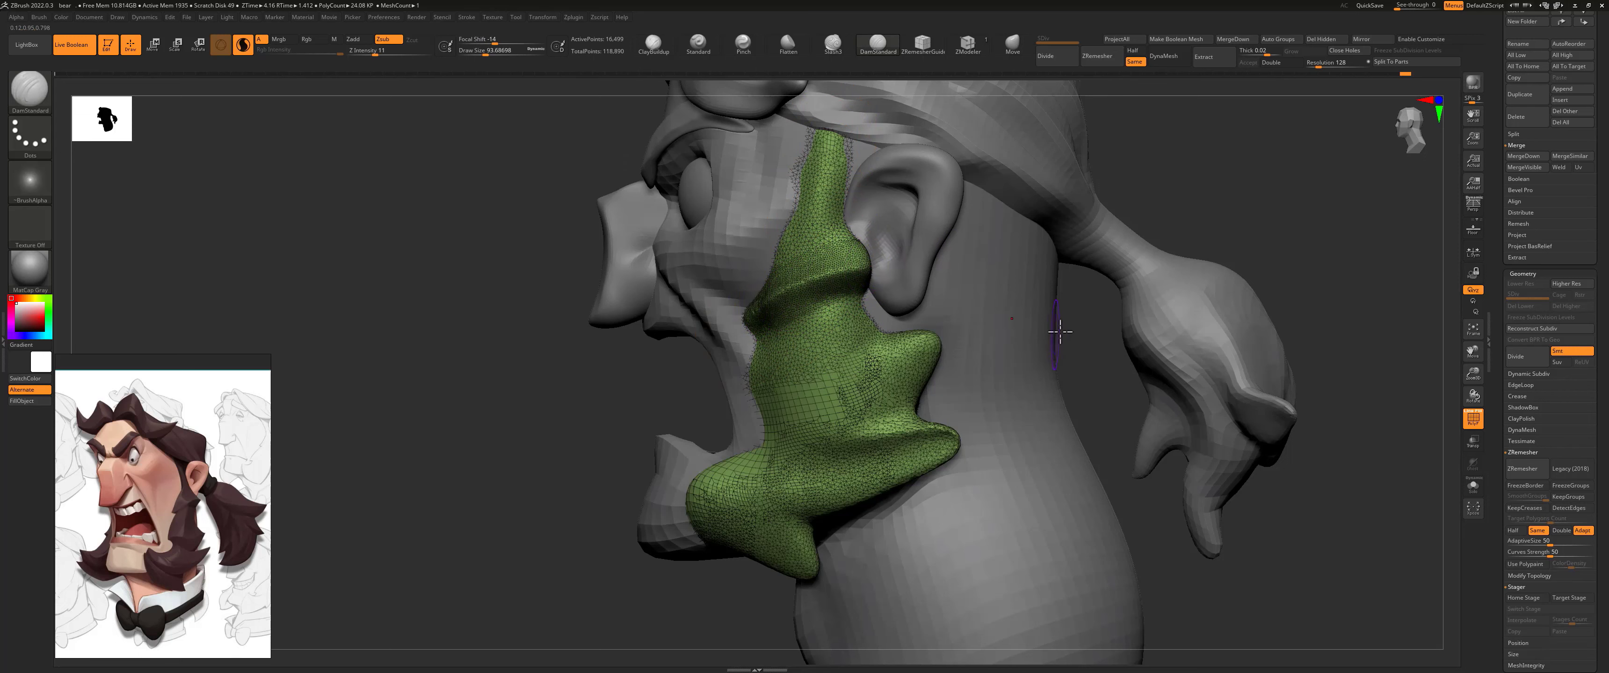
Step: Try small strokes on the middle of the sideburn with the brush at about 27 size to create denser topology
drag(1069, 337, 1111, 155)
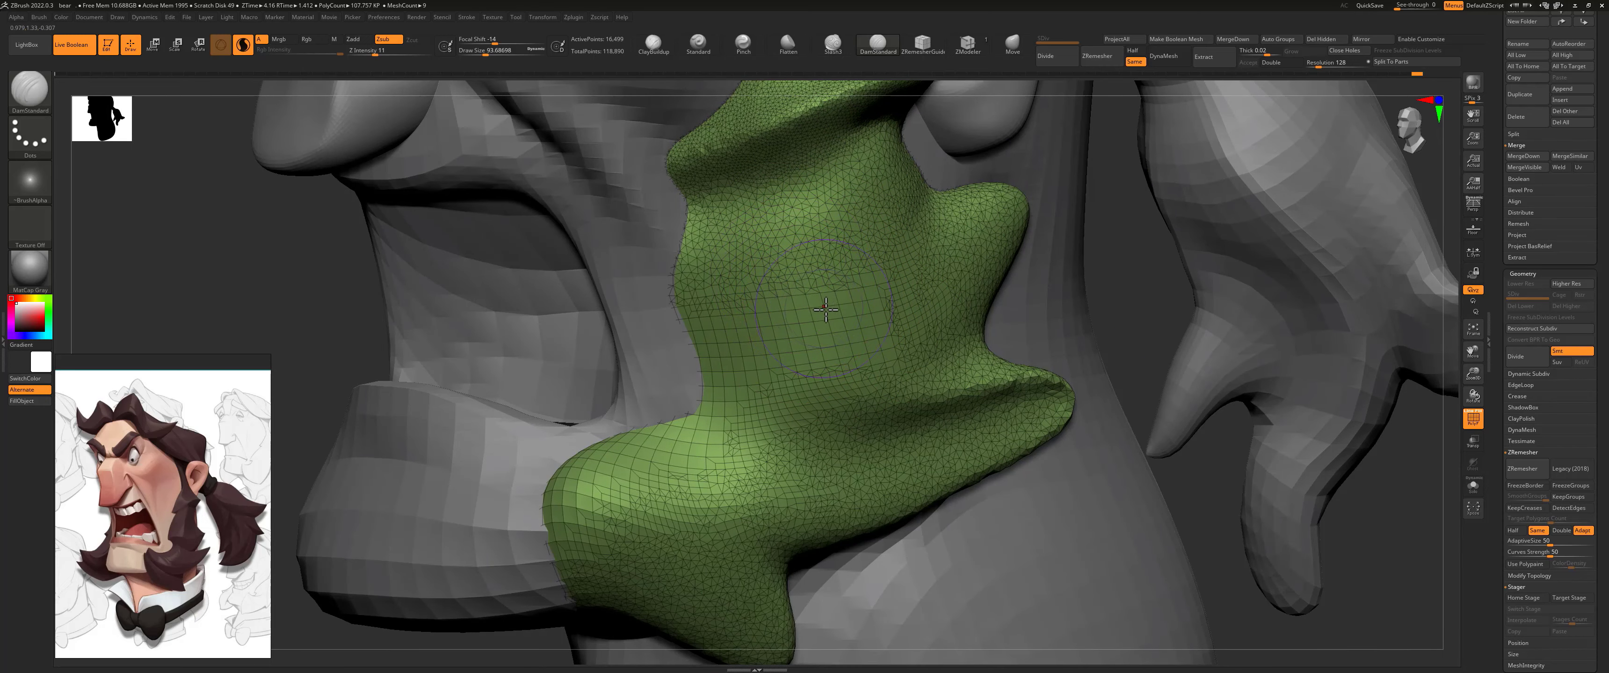
key(s)
drag(831, 313, 822, 317)
key(shift)
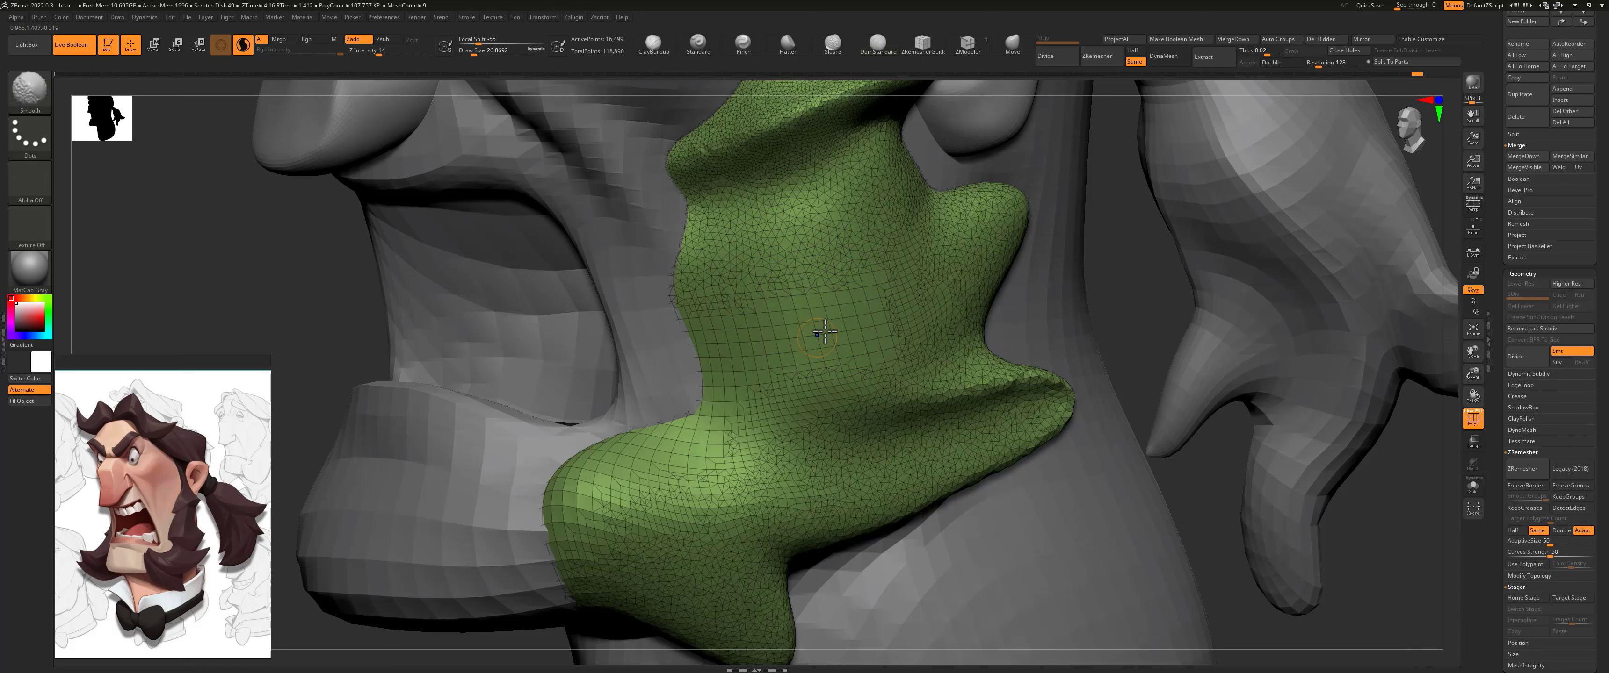
mouse_move(802, 338)
shift+mouse_down()
mouse_move(749, 406)
mouse_move(836, 325)
mouse_move(762, 412)
mouse_move(860, 354)
shift+mouse_up()
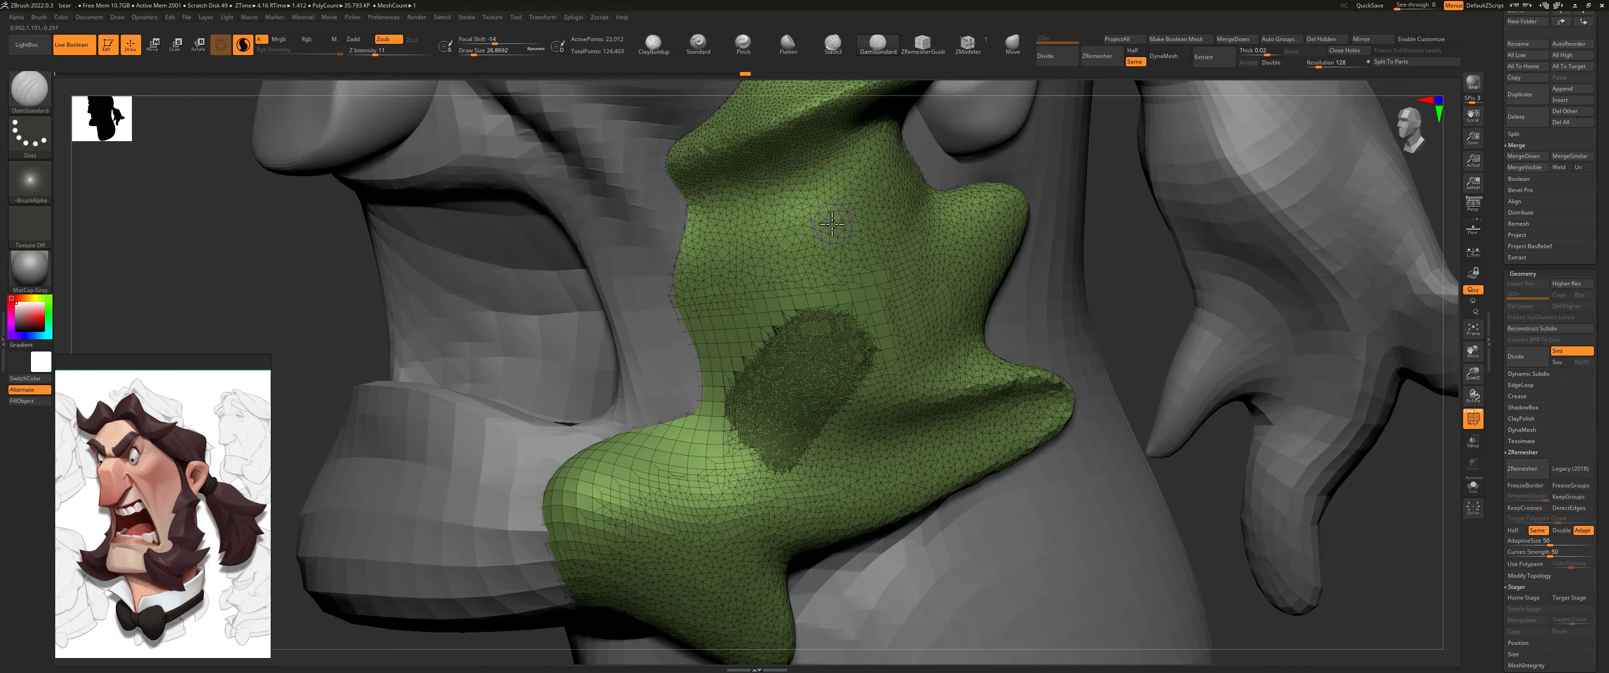
Step: Rework the dense patch in the middle of the sideburn with the DamStandard brush at about 90 size
key(s)
drag(830, 230, 837, 233)
shift+drag(829, 305, 773, 431)
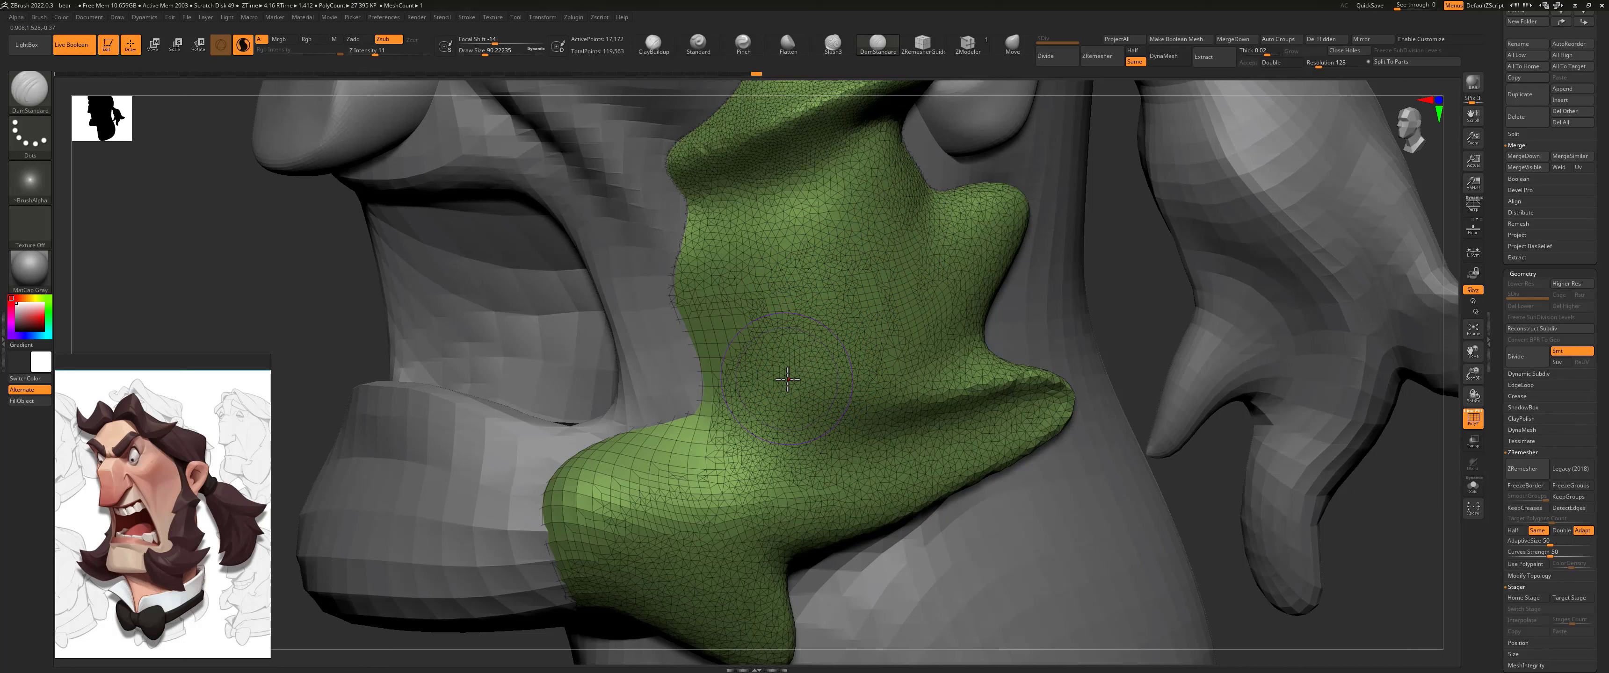
Step: Refine the upper sideburn's length and the tuft beside the ear with the DamStandard brush at about 78 size
mouse_move(1126, 274)
alt+mouse_down()
mouse_move(1009, 307)
mouse_move(838, 258)
mouse_move(821, 290)
mouse_move(895, 272)
mouse_move(794, 291)
mouse_move(893, 245)
mouse_move(895, 190)
mouse_move(854, 177)
mouse_move(864, 162)
mouse_move(903, 253)
mouse_move(873, 172)
mouse_move(887, 210)
mouse_move(916, 219)
mouse_move(835, 214)
mouse_move(828, 107)
mouse_move(845, 103)
mouse_move(827, 201)
alt+mouse_up()
key(s)
drag(806, 240, 838, 89)
mouse_move(846, 154)
shift+mouse_down()
mouse_move(867, 240)
mouse_move(916, 235)
shift+mouse_up()
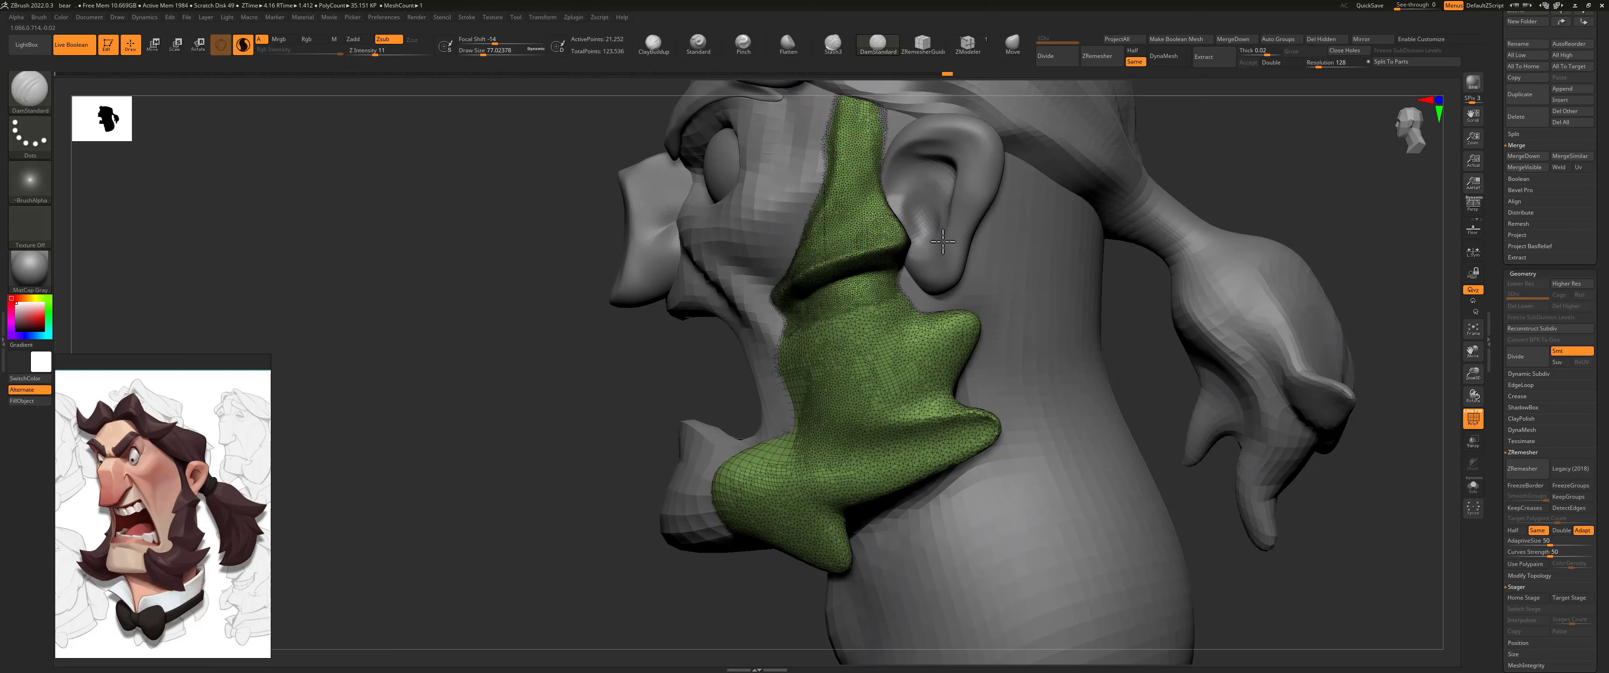
Step: Sharpen the upper tuft's fold and its front tip at the cheek with the DamStandard brush in three-quarter view
drag(1076, 260, 1196, 268)
mouse_move(1020, 207)
mouse_down()
mouse_move(1037, 201)
mouse_move(977, 226)
mouse_move(893, 225)
mouse_up()
shift+drag(853, 273, 802, 301)
drag(1119, 176, 937, 250)
mouse_move(789, 311)
mouse_down()
mouse_move(775, 301)
mouse_move(830, 216)
mouse_move(806, 280)
mouse_up()
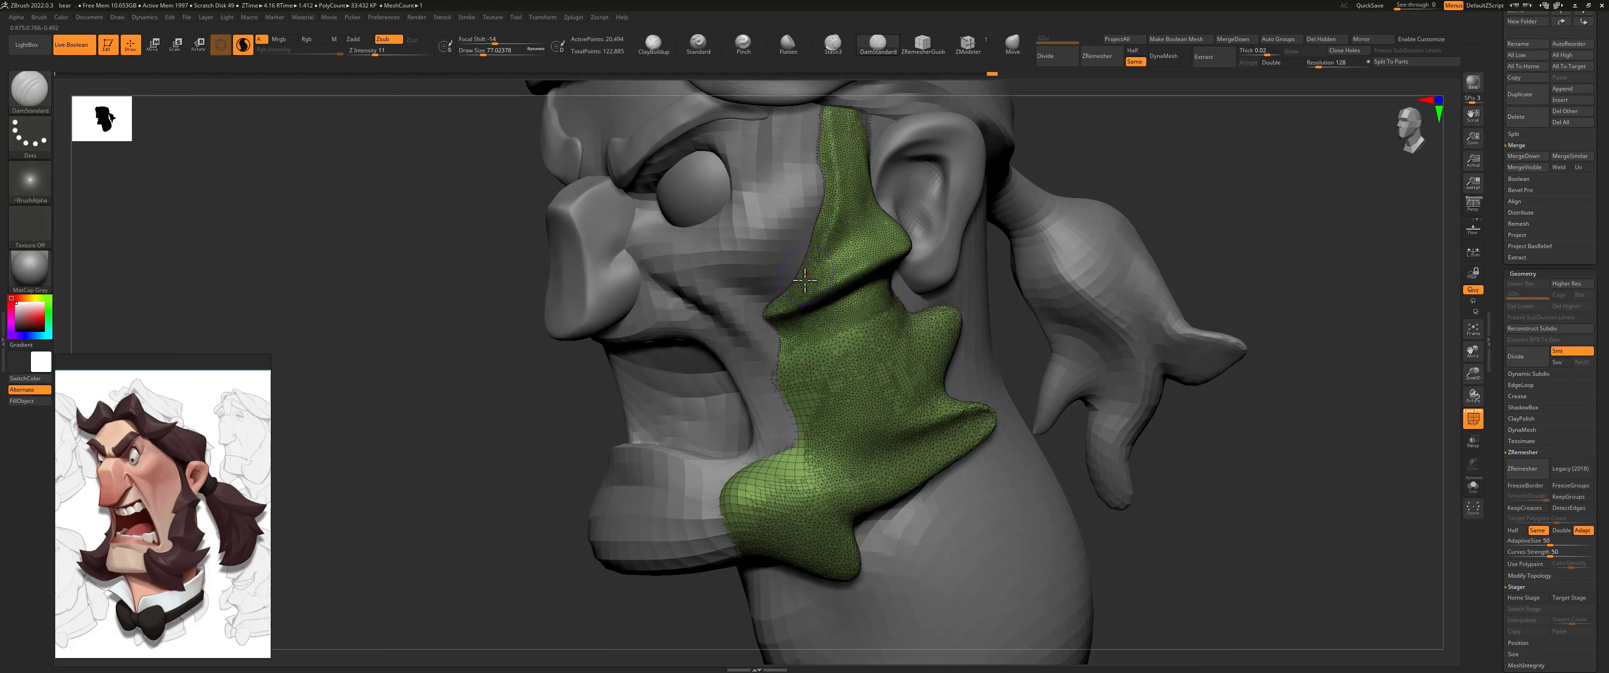
Step: Carve grooves across the middle of the sideburn from the cheek edge to the rear tufts with the DamStandard brush
mouse_move(780, 338)
mouse_down()
mouse_move(803, 332)
mouse_move(778, 331)
mouse_move(781, 388)
mouse_move(800, 406)
mouse_move(952, 344)
mouse_move(897, 369)
mouse_move(885, 355)
mouse_up()
drag(1018, 311, 921, 325)
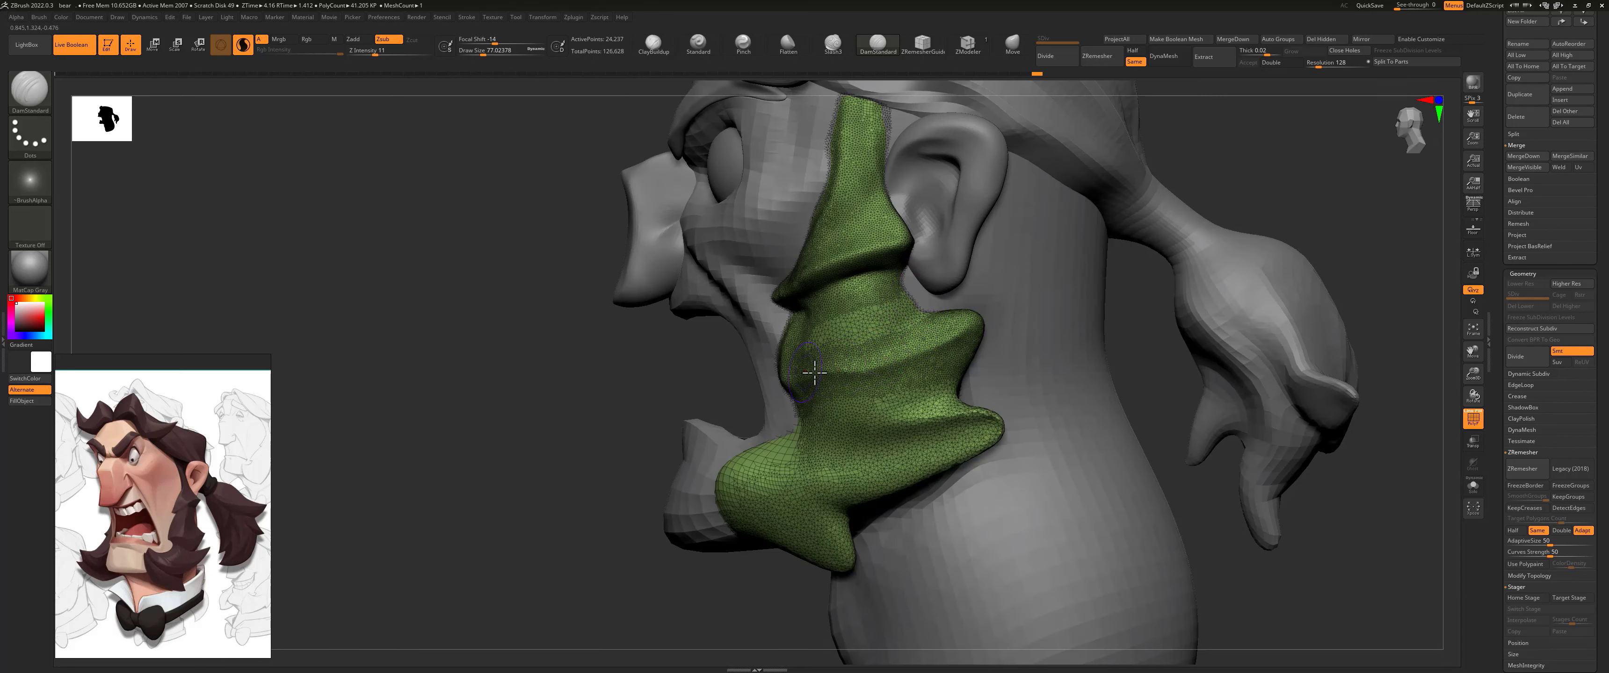
mouse_move(794, 383)
mouse_down()
mouse_move(850, 361)
mouse_move(819, 385)
mouse_move(970, 389)
mouse_up()
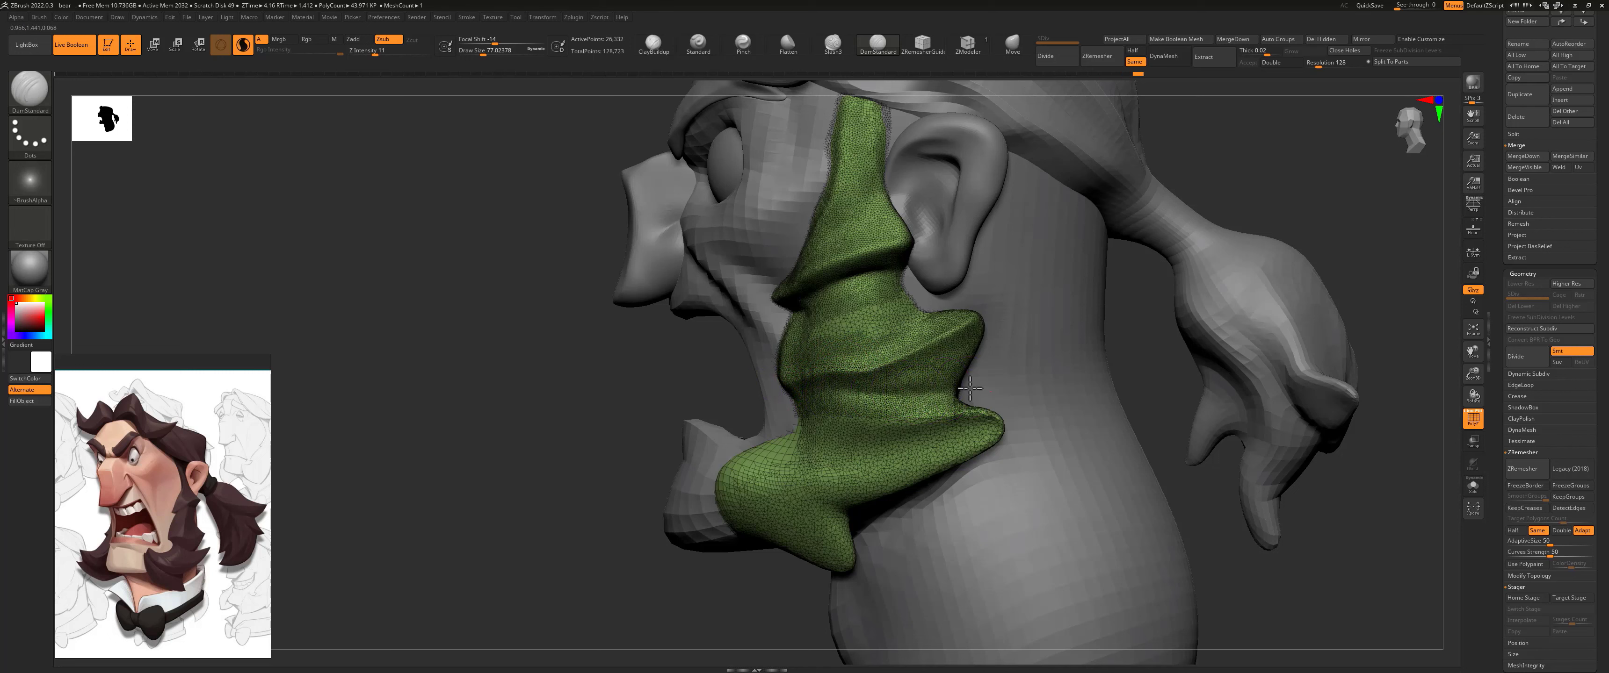
mouse_move(864, 394)
mouse_down()
mouse_move(954, 391)
mouse_move(922, 386)
mouse_move(985, 355)
mouse_up()
Step: Shape the ridges and grooves of the sideburn's lower tufts along the jaw with the DamStandard brush at about 104 size
mouse_move(821, 270)
mouse_down()
mouse_move(826, 359)
mouse_move(856, 440)
mouse_move(793, 496)
mouse_up()
mouse_move(843, 439)
mouse_down()
mouse_move(812, 486)
mouse_move(746, 460)
mouse_up()
key(s)
key(s)
mouse_move(745, 466)
mouse_down()
mouse_move(765, 484)
mouse_move(749, 462)
mouse_move(771, 447)
mouse_move(754, 450)
mouse_move(782, 470)
mouse_up()
key(s)
shift+drag(752, 465, 787, 481)
mouse_move(755, 466)
shift+mouse_down()
mouse_move(847, 478)
mouse_move(815, 476)
shift+mouse_up()
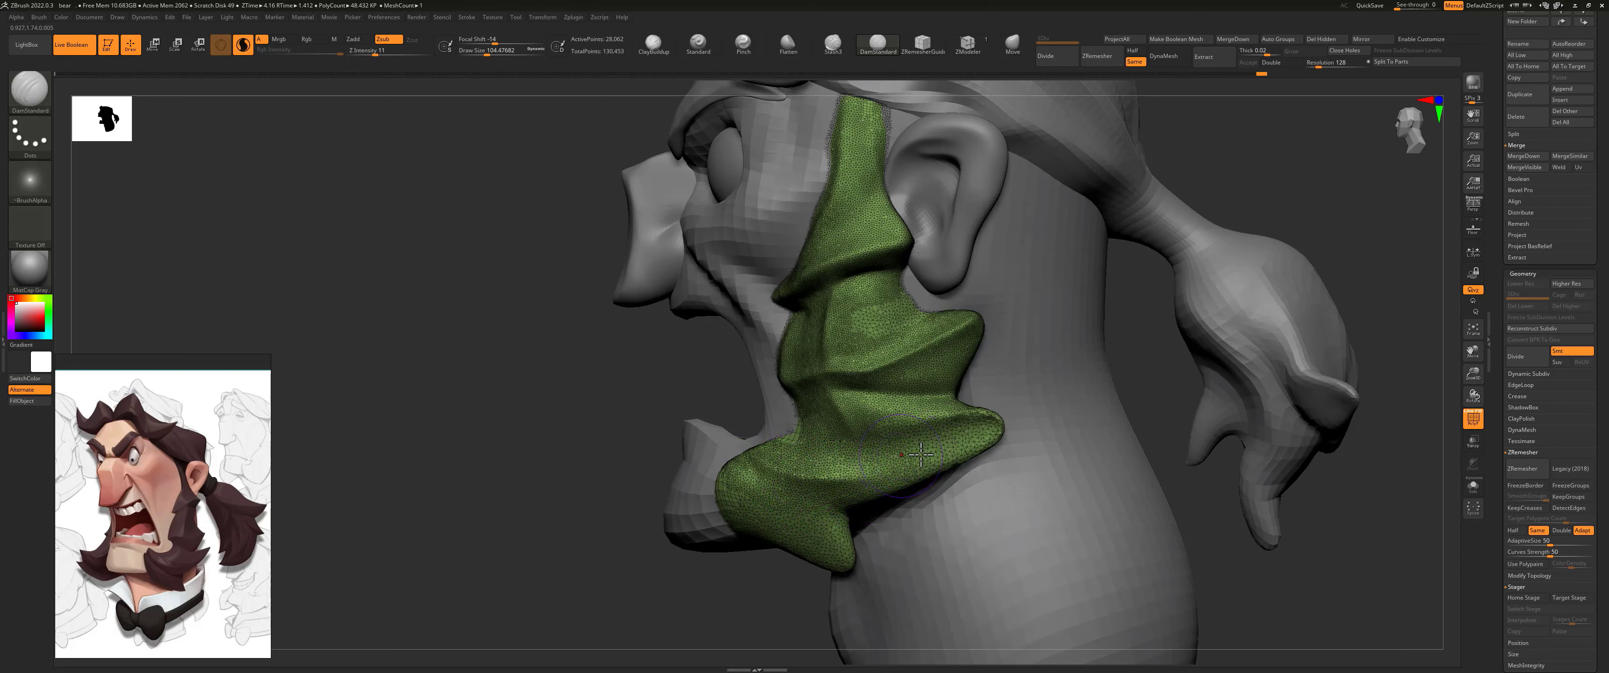
mouse_move(921, 456)
shift+mouse_down()
mouse_move(873, 456)
mouse_move(962, 445)
mouse_move(854, 447)
mouse_move(873, 395)
mouse_move(976, 413)
mouse_move(914, 414)
mouse_move(965, 425)
shift+mouse_up()
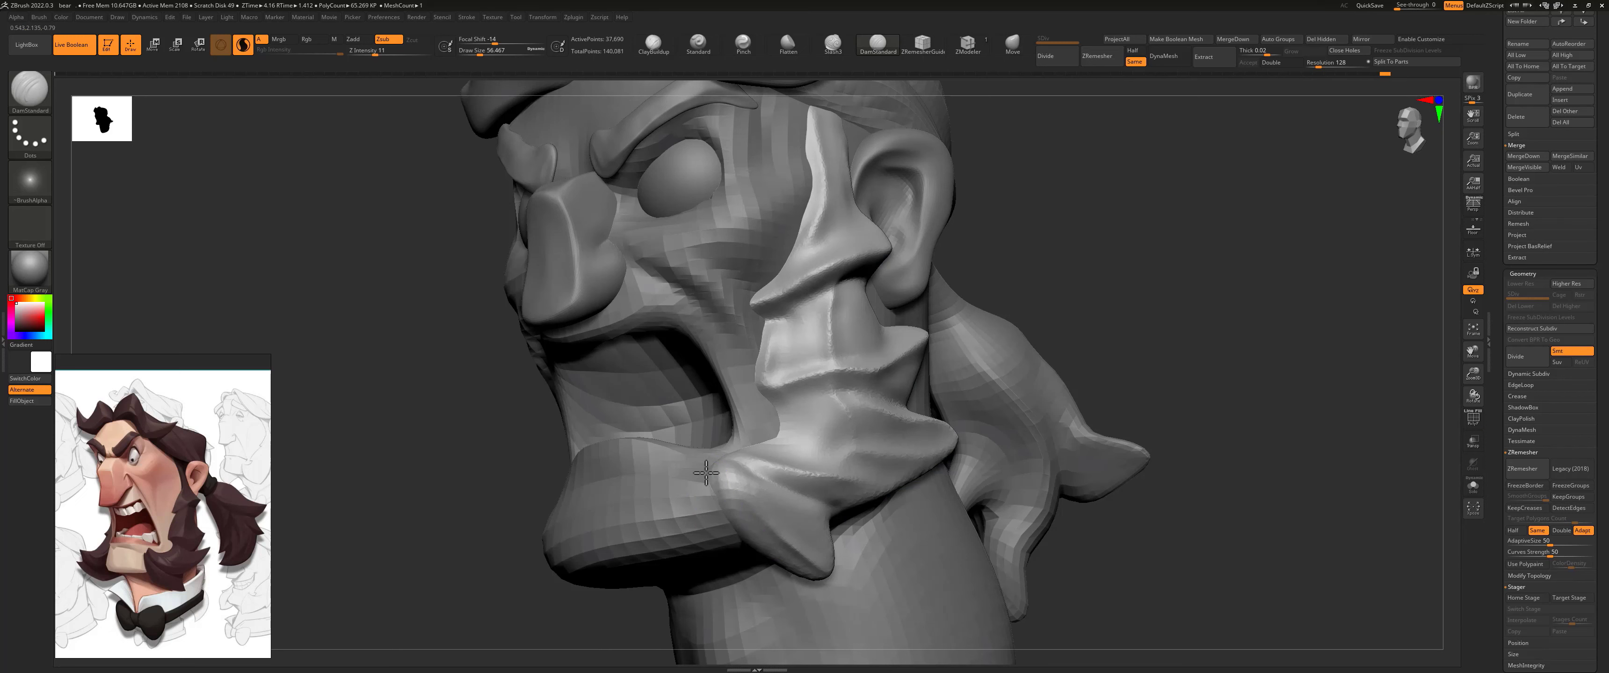
Step: Refine the crease where the sideburn's middle section meets the lower tuft with the DamStandard brush at about 50 size
mouse_move(787, 430)
mouse_down()
mouse_move(776, 438)
mouse_move(805, 431)
mouse_up()
drag(1073, 264, 924, 270)
drag(599, 387, 652, 386)
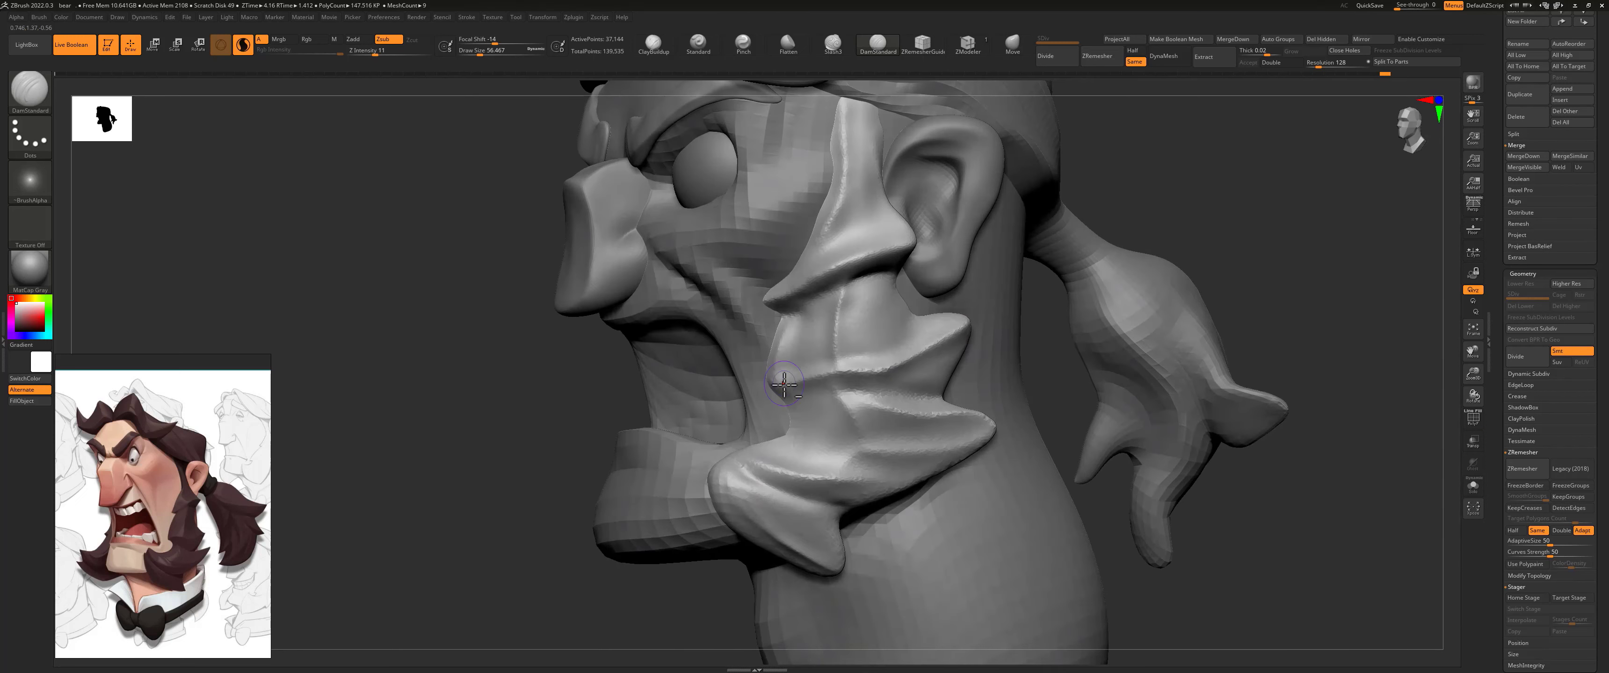
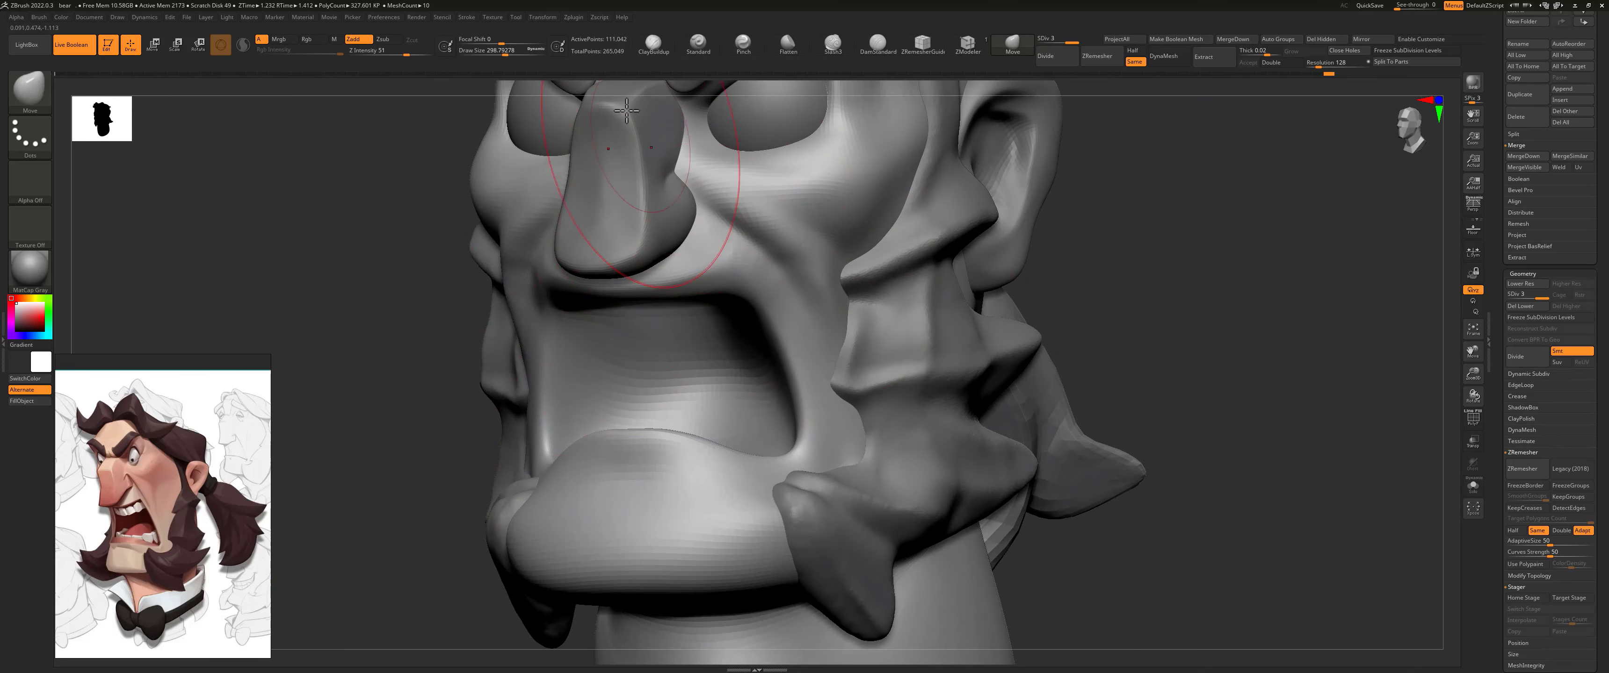
Step: Tighten the upper lip's edge above the open mouth with the Pinch brush at about 37 draw size and Z Intensity 8
click(743, 43)
key(s)
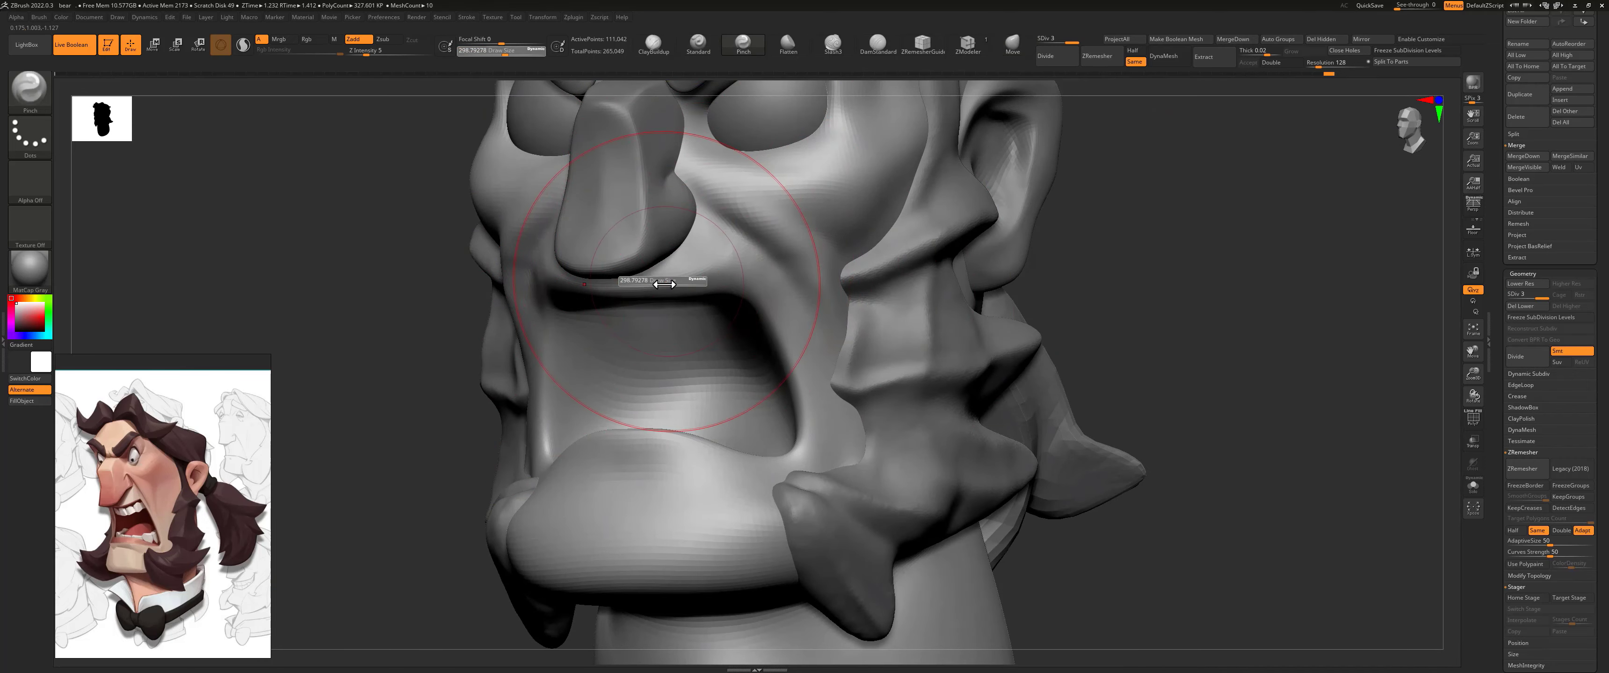
drag(669, 282, 650, 284)
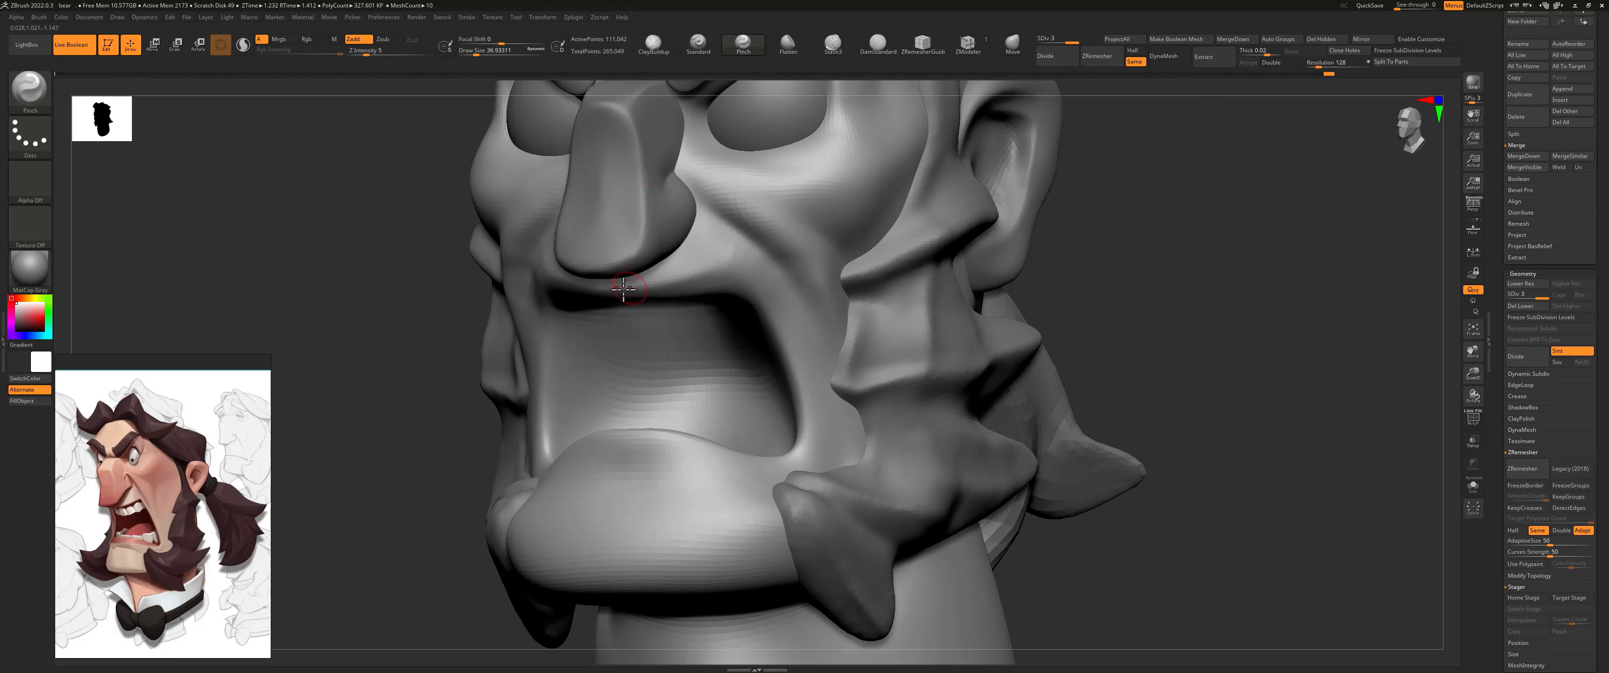
key(space)
drag(682, 316, 692, 316)
key(space)
drag(687, 329, 672, 330)
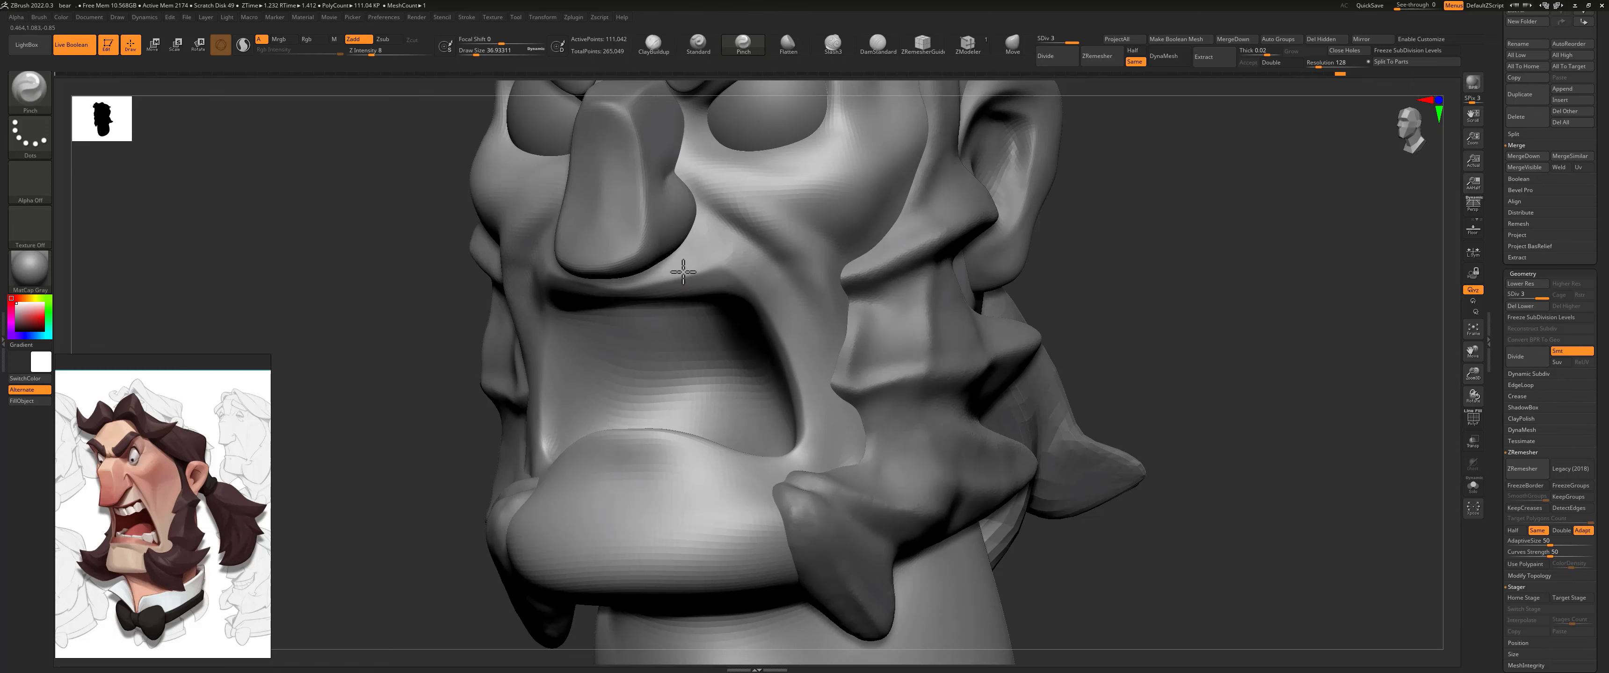
alt+drag(1050, 305, 1005, 334)
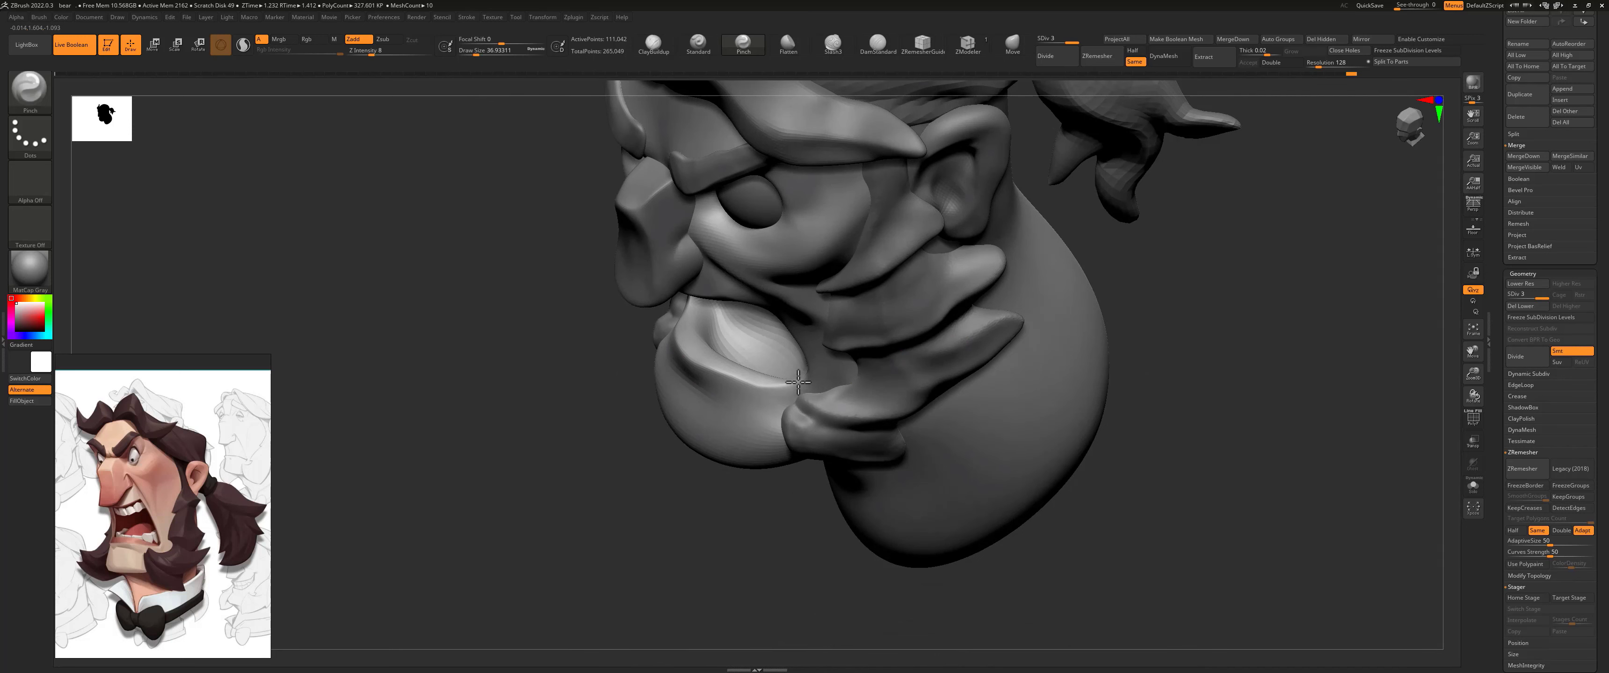
Step: Carve wrinkle creases at the eye's outer corner with the Slash3 brush, with Rgb off and Z Intensity 7
mouse_move(609, 395)
mouse_down()
mouse_move(655, 368)
mouse_move(563, 369)
mouse_up()
mouse_move(653, 314)
alt+mouse_down()
mouse_move(664, 348)
mouse_move(525, 369)
mouse_move(578, 409)
mouse_move(646, 387)
alt+mouse_up()
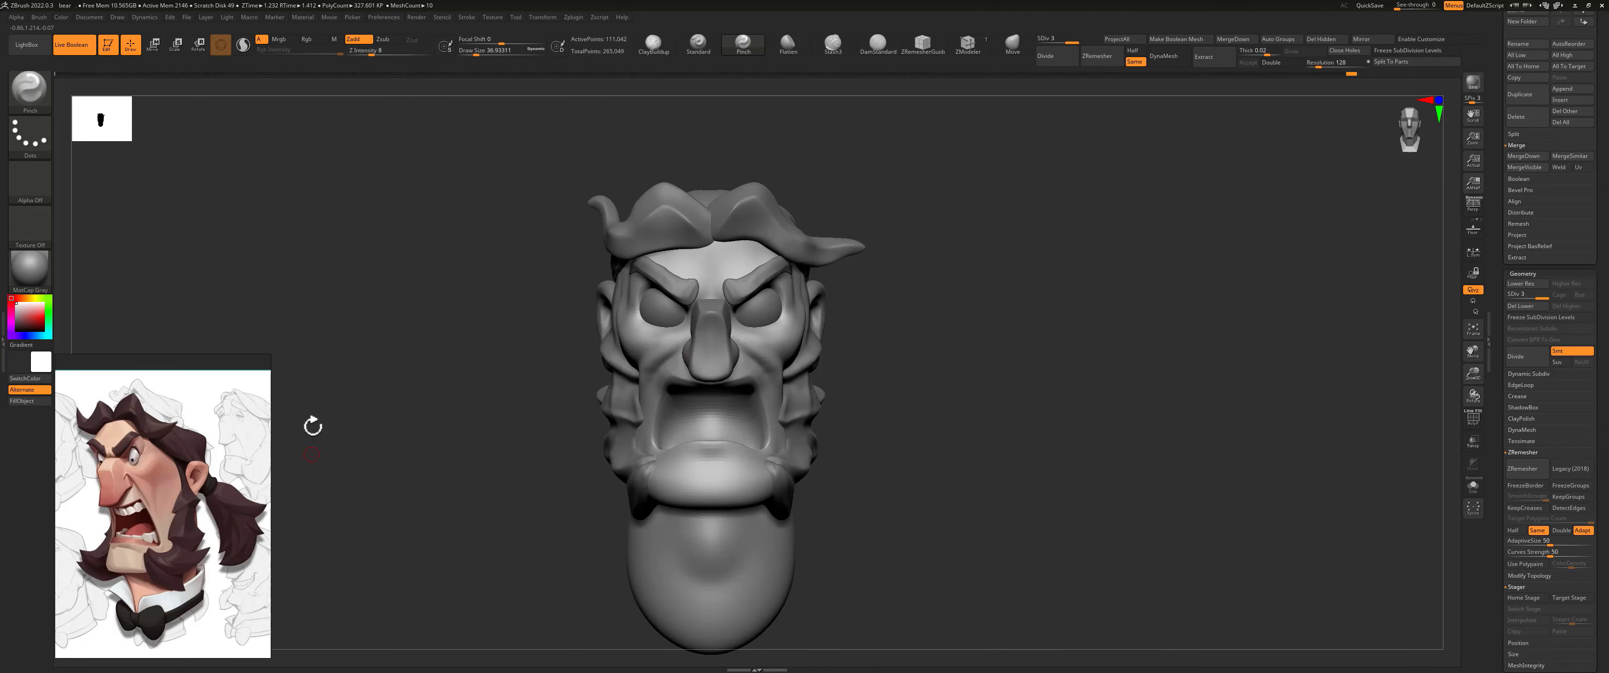
mouse_move(914, 298)
mouse_down()
mouse_move(897, 302)
mouse_move(933, 290)
mouse_move(1006, 208)
mouse_move(925, 165)
mouse_up()
mouse_move(923, 296)
mouse_down()
mouse_move(932, 284)
mouse_move(905, 294)
mouse_up()
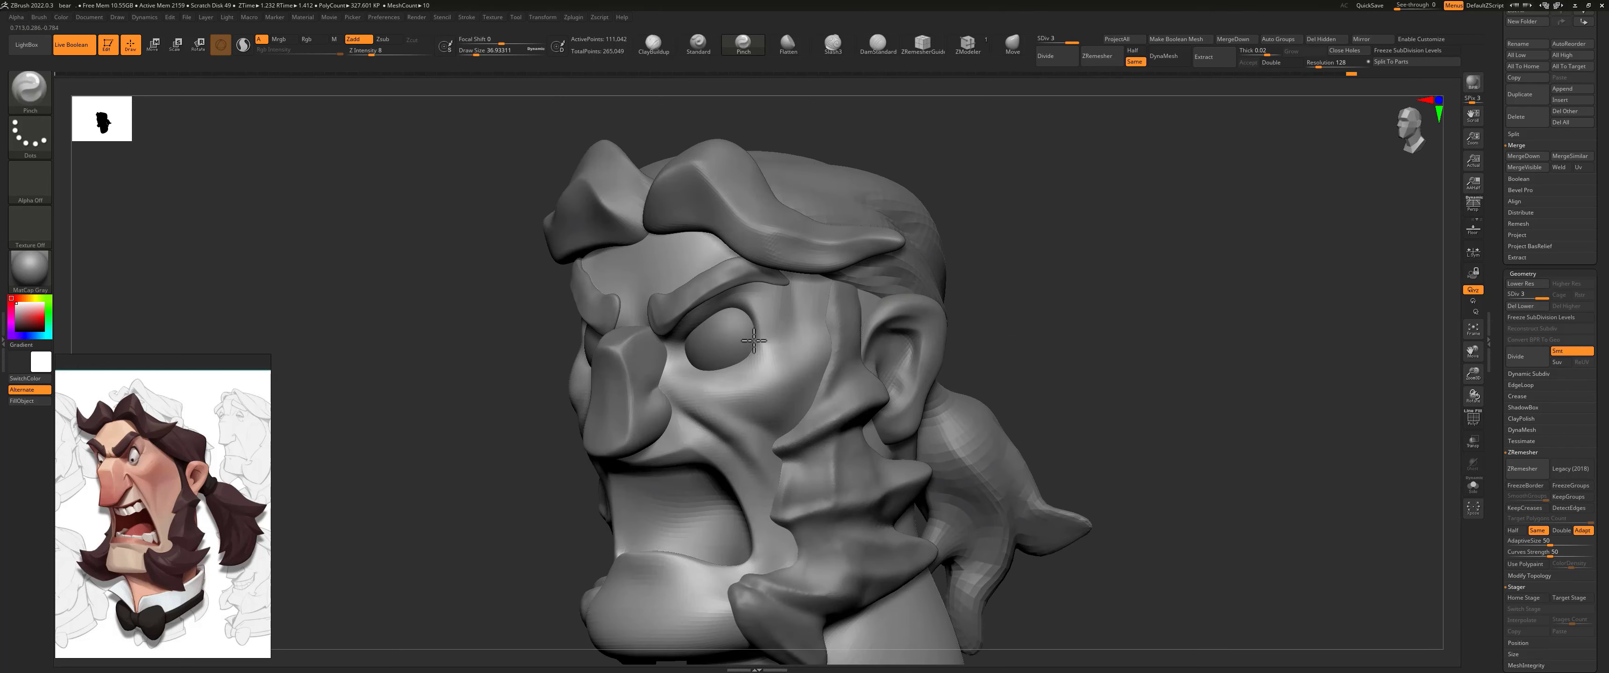
click(832, 44)
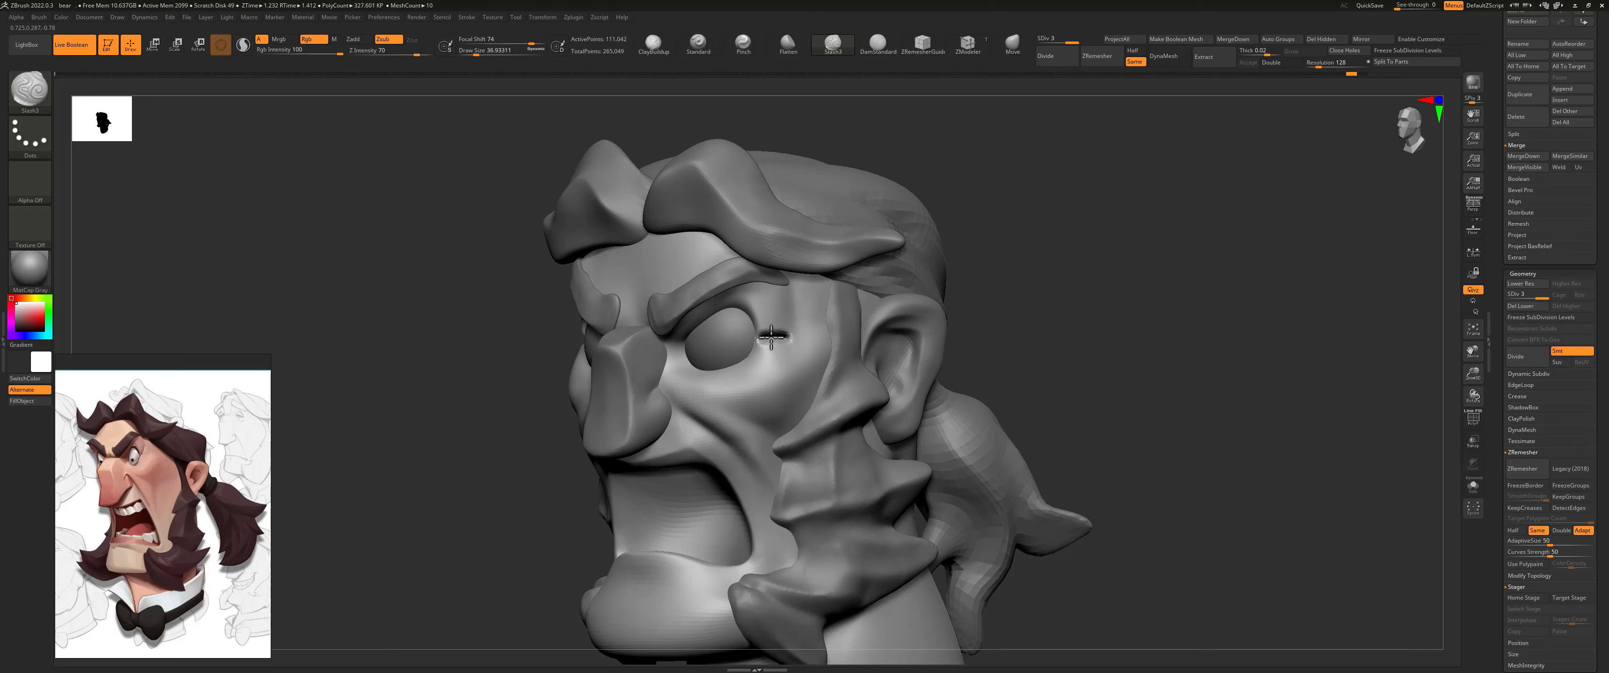
key(space)
click(821, 381)
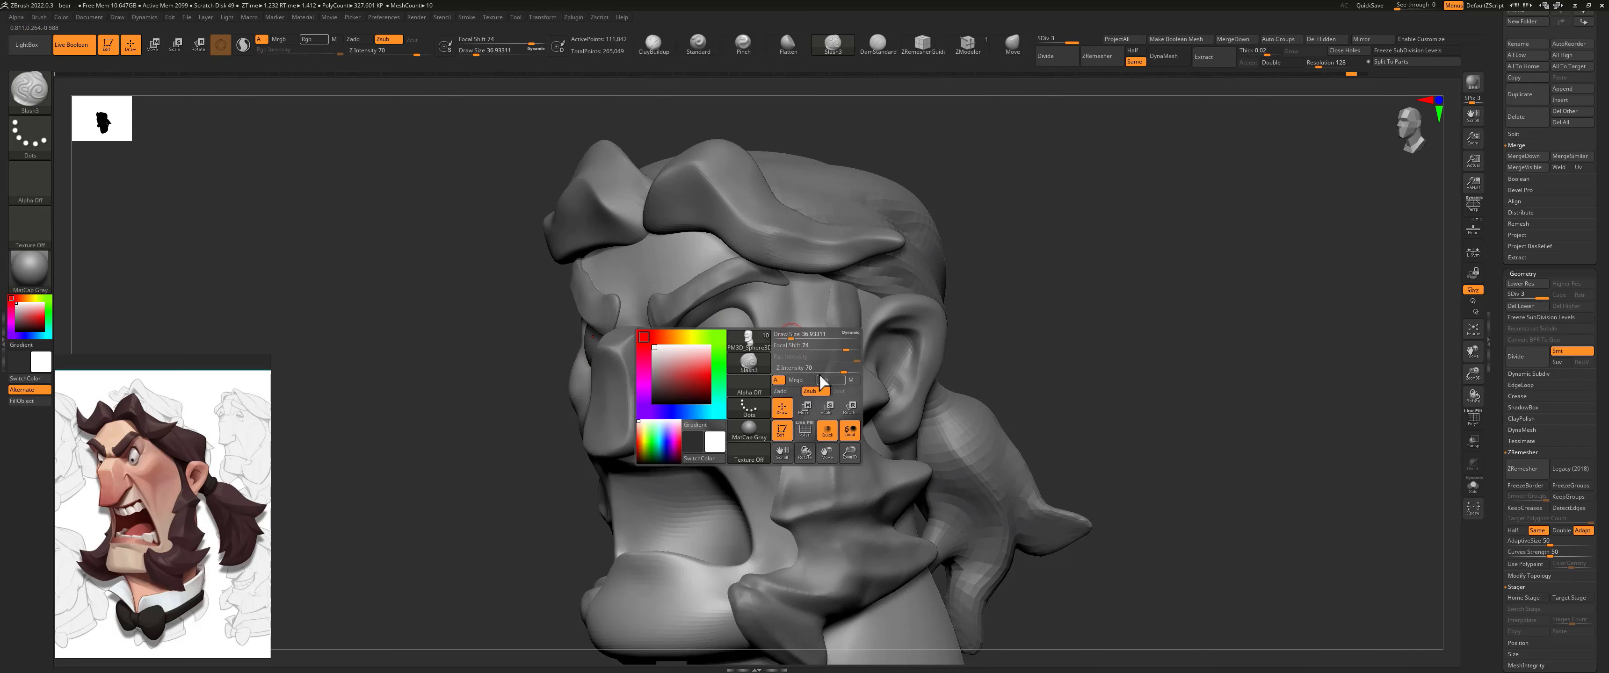
drag(843, 372, 794, 373)
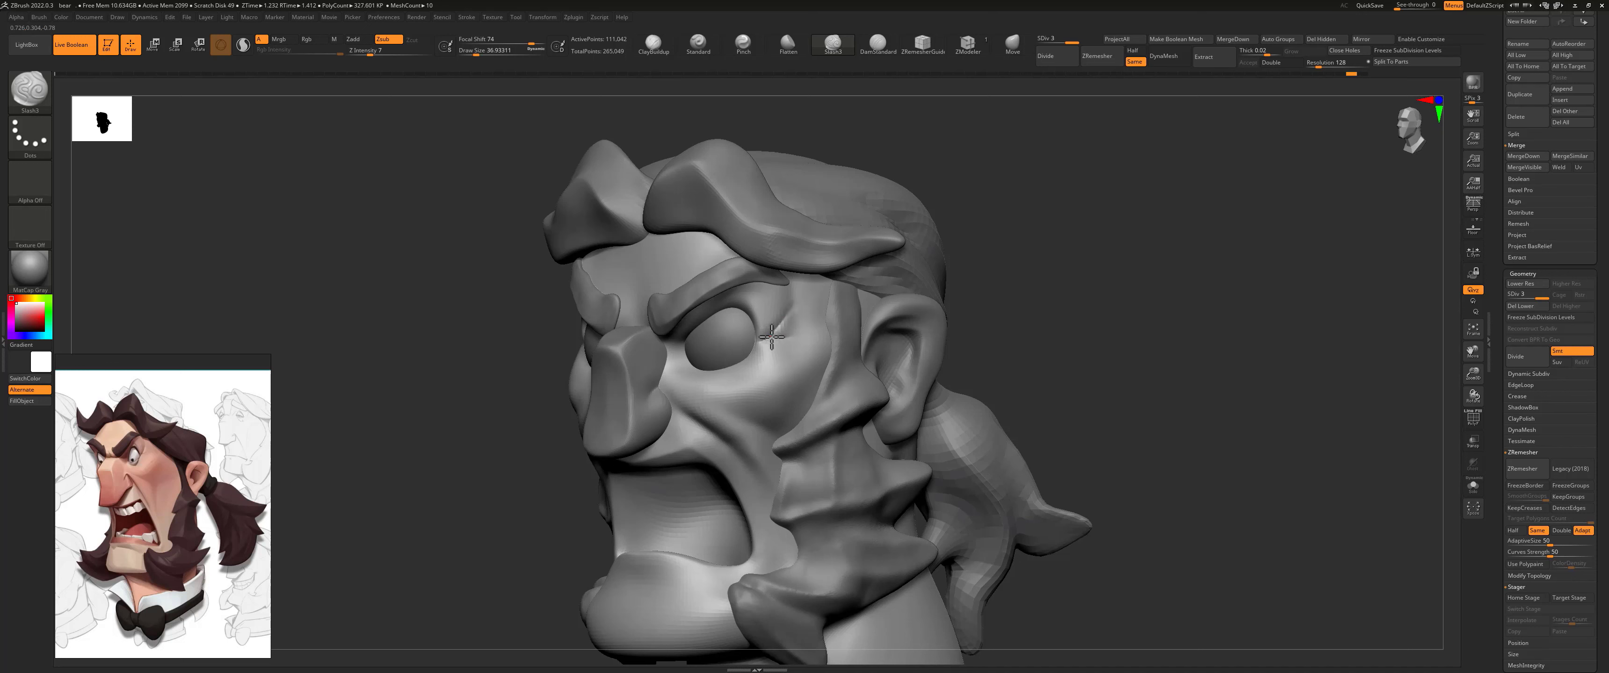
mouse_move(1003, 307)
mouse_down()
mouse_move(925, 330)
mouse_move(930, 297)
mouse_move(1036, 301)
mouse_up()
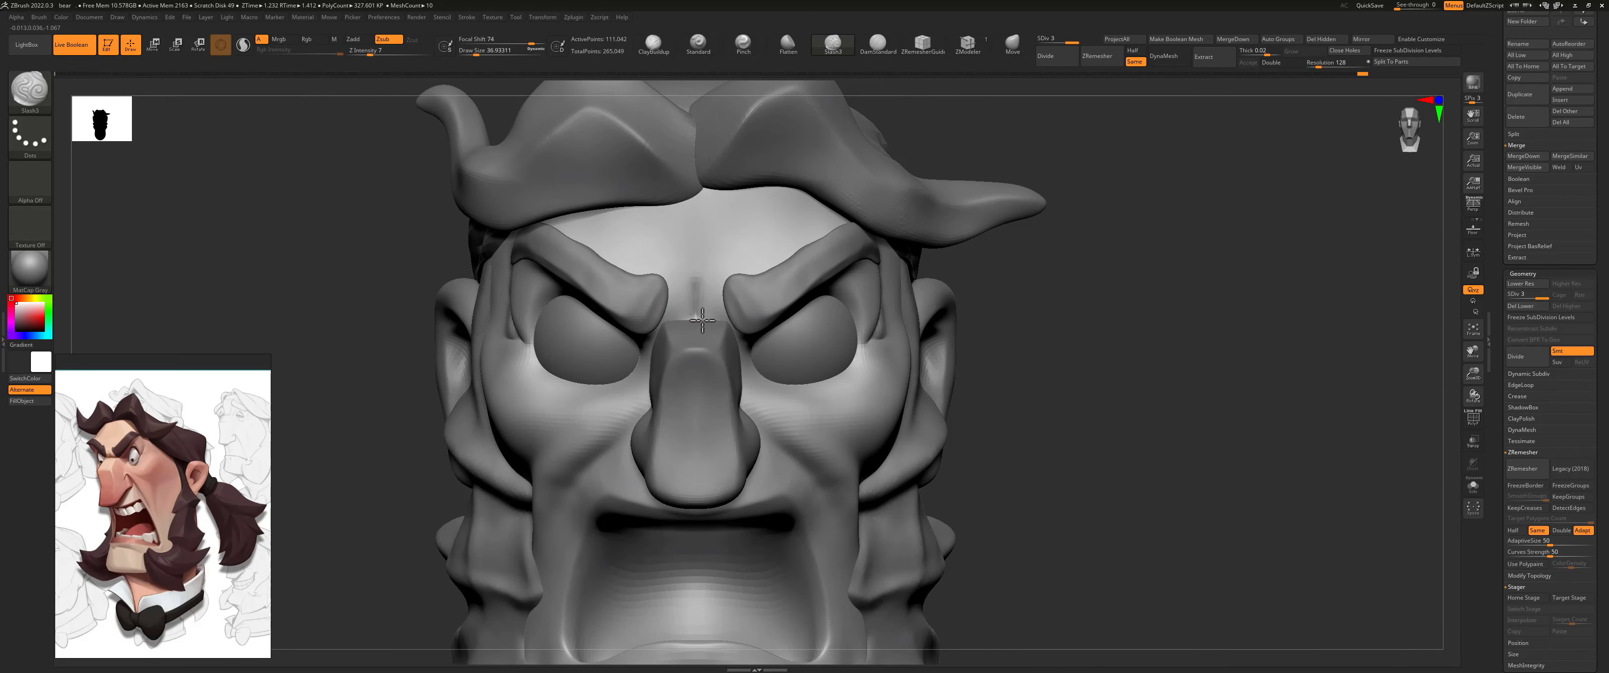
Step: Try to raise the skin between the brow and nose bridge with the Standard brush at about 71 draw size
click(878, 42)
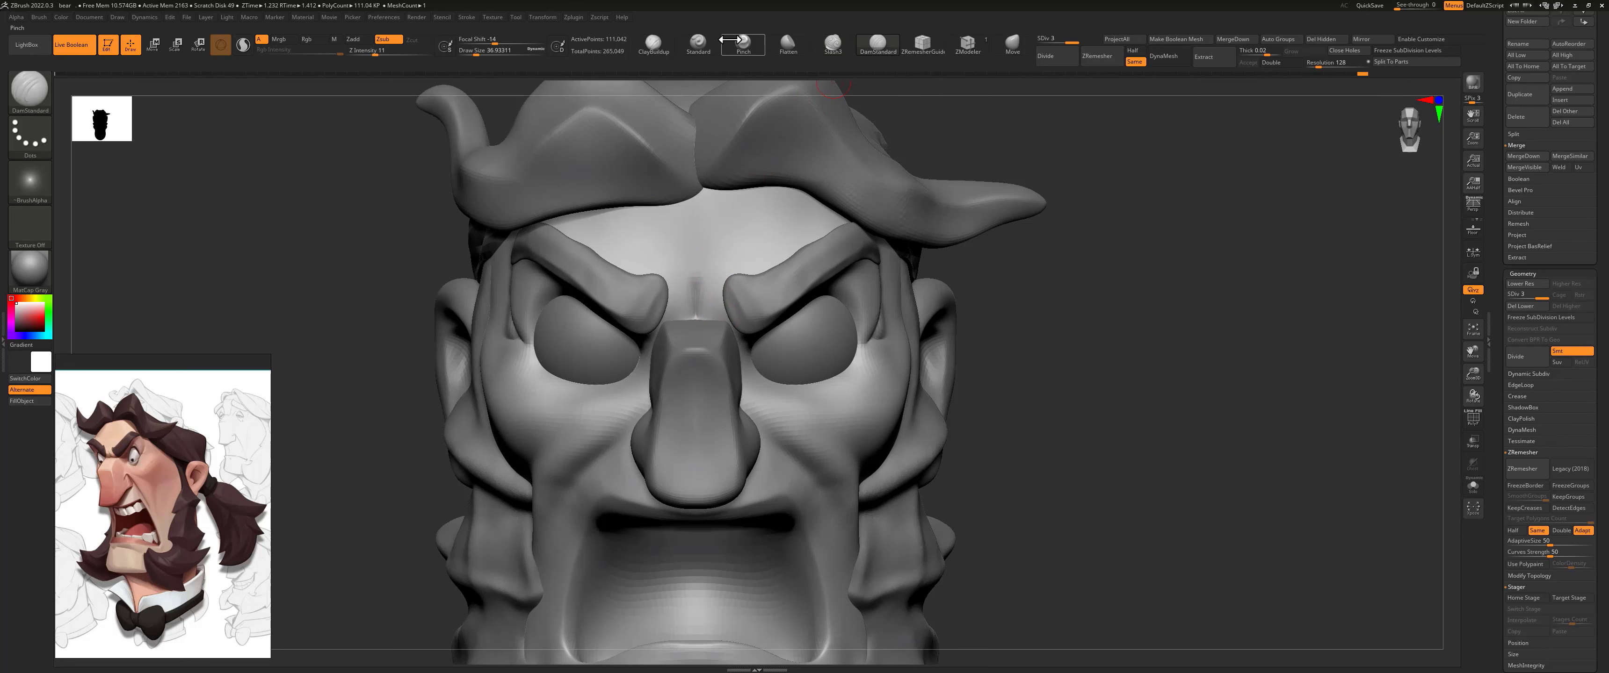
click(698, 42)
key(s)
drag(712, 295, 717, 296)
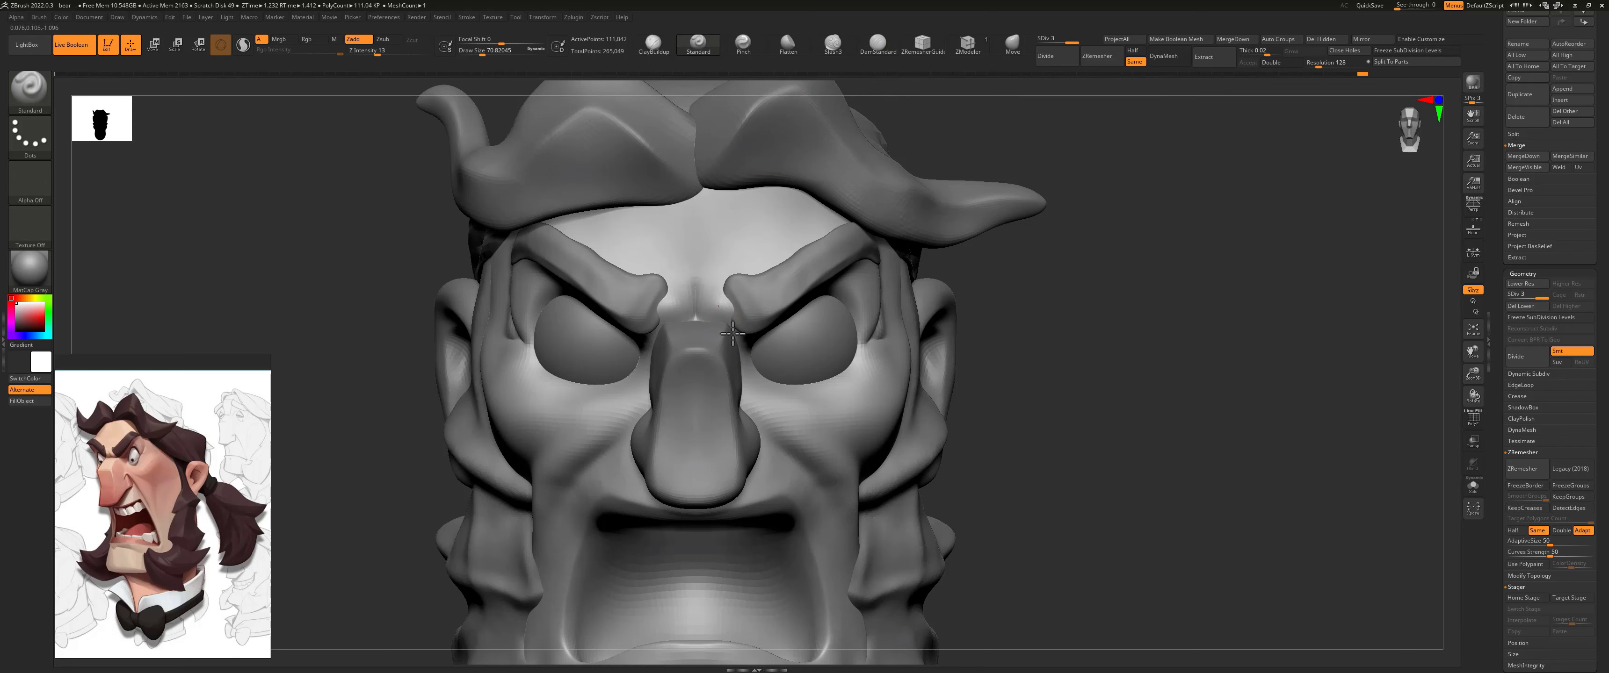
drag(754, 339, 751, 340)
key(ctrl+z)
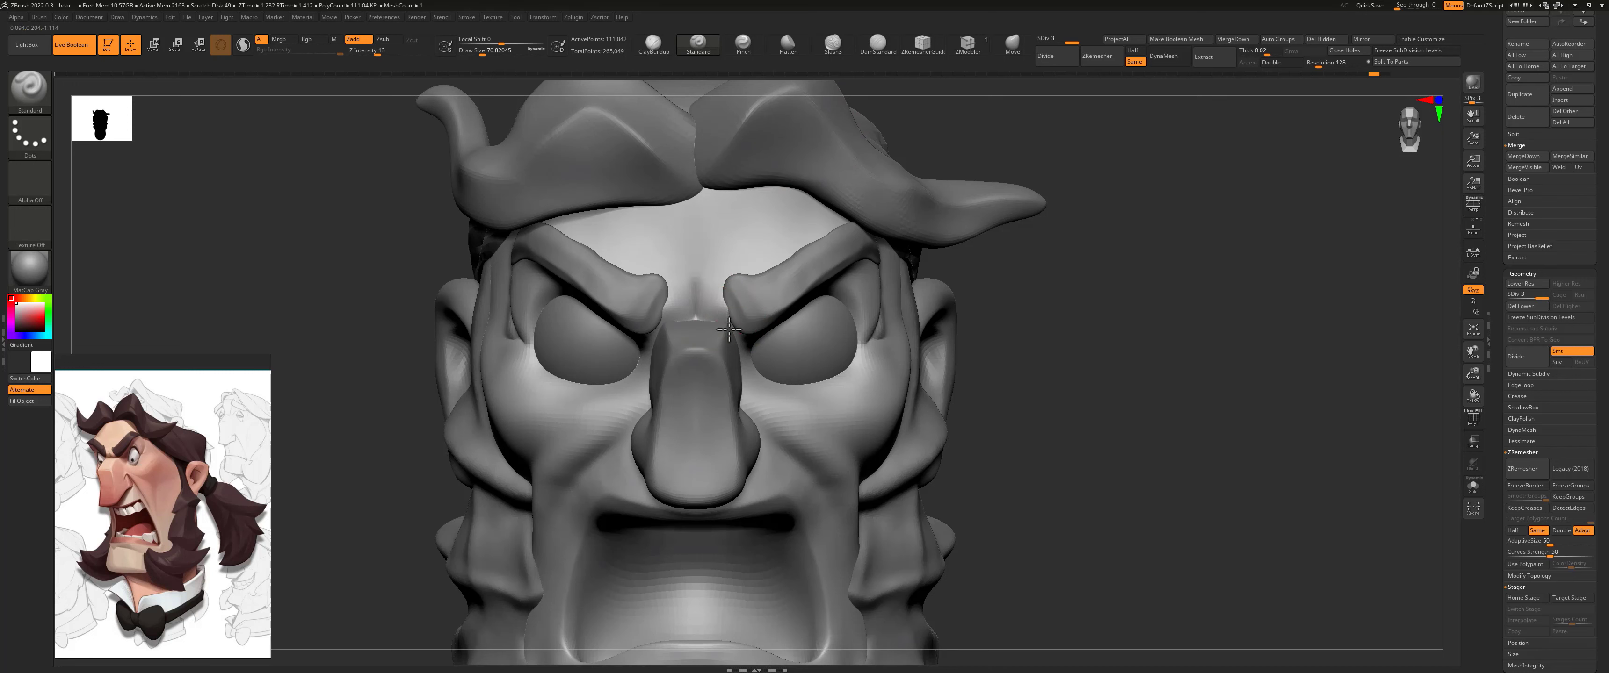
Step: Carve the frown crease between the brows and across the nose bridge with the Slash3 brush at about 46 draw size
click(833, 44)
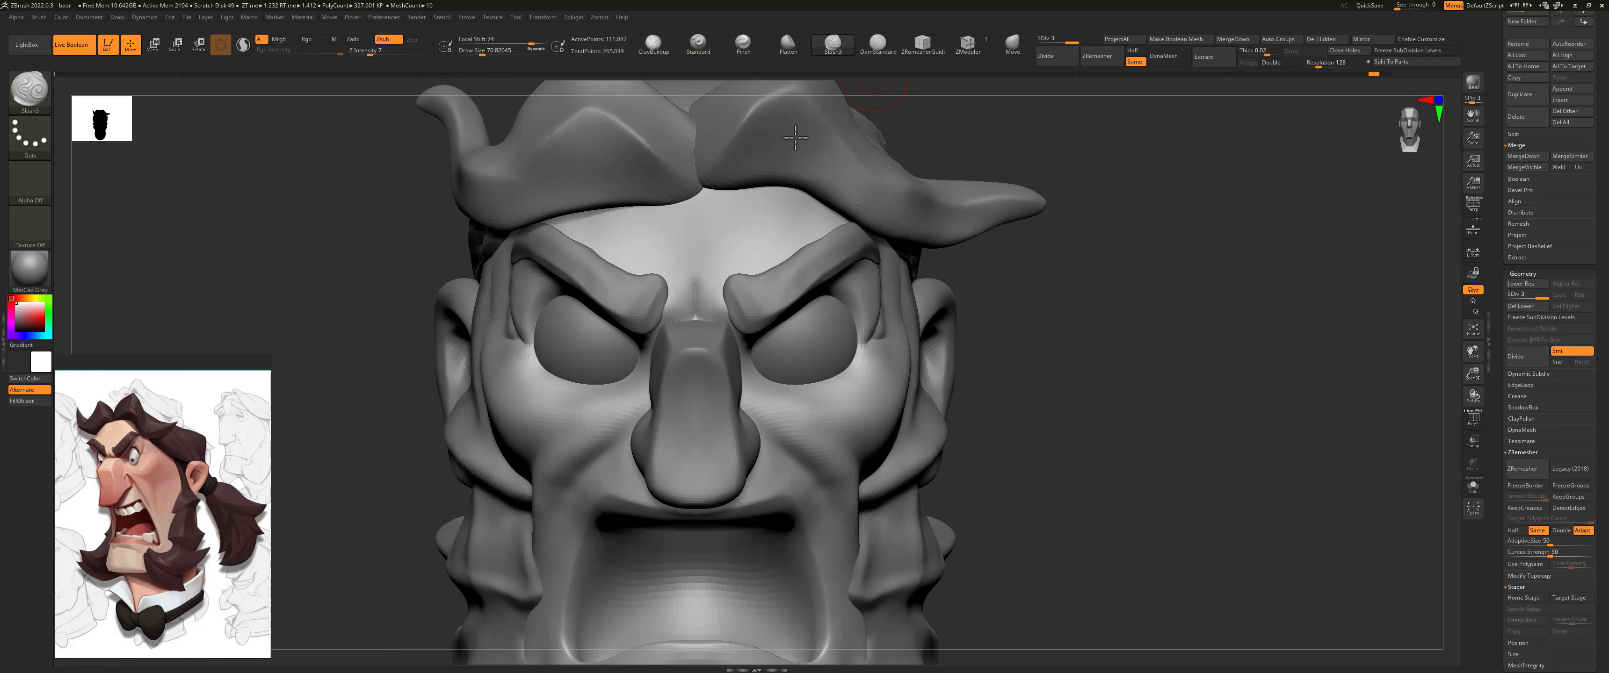
key([)
key([)
mouse_move(693, 299)
shift+mouse_down()
mouse_move(702, 338)
mouse_move(735, 333)
shift+mouse_up()
mouse_move(1028, 341)
mouse_down()
mouse_move(1191, 259)
mouse_move(997, 320)
mouse_move(1129, 321)
mouse_move(1086, 240)
mouse_up()
drag(1102, 263, 987, 287)
drag(776, 301, 749, 312)
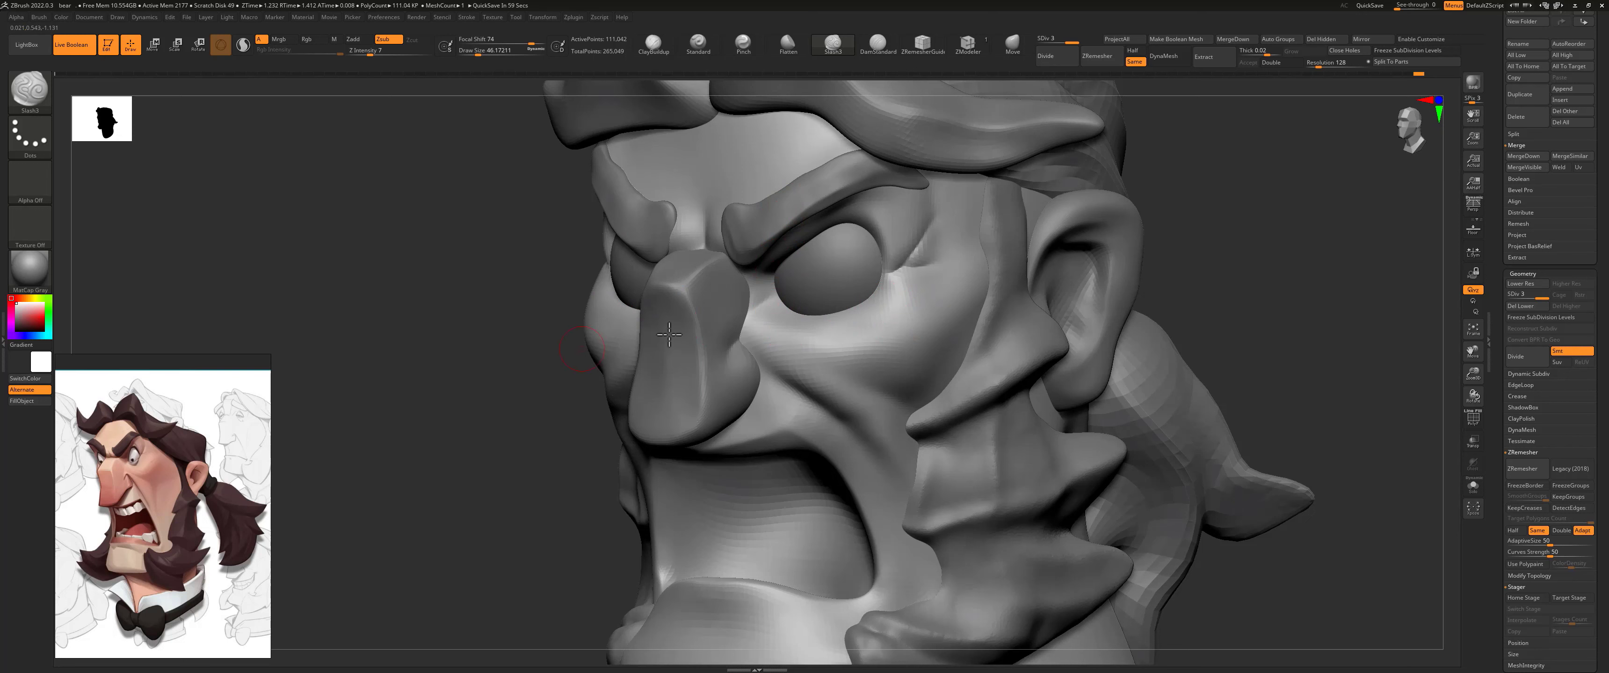
Step: Build up the lower eyelid beneath the eyeball with the Standard brush at about 65 draw size
click(1013, 42)
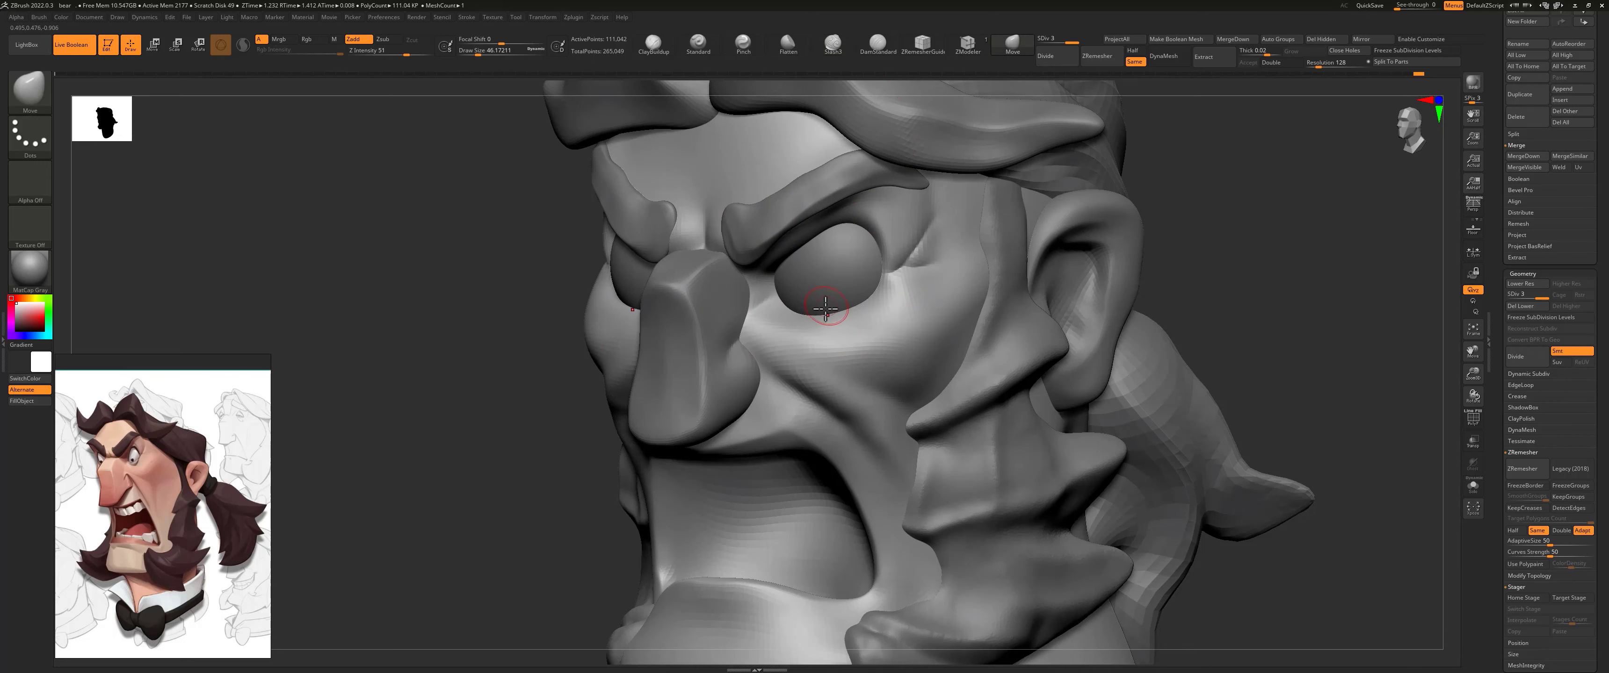
key(s)
drag(819, 309, 829, 308)
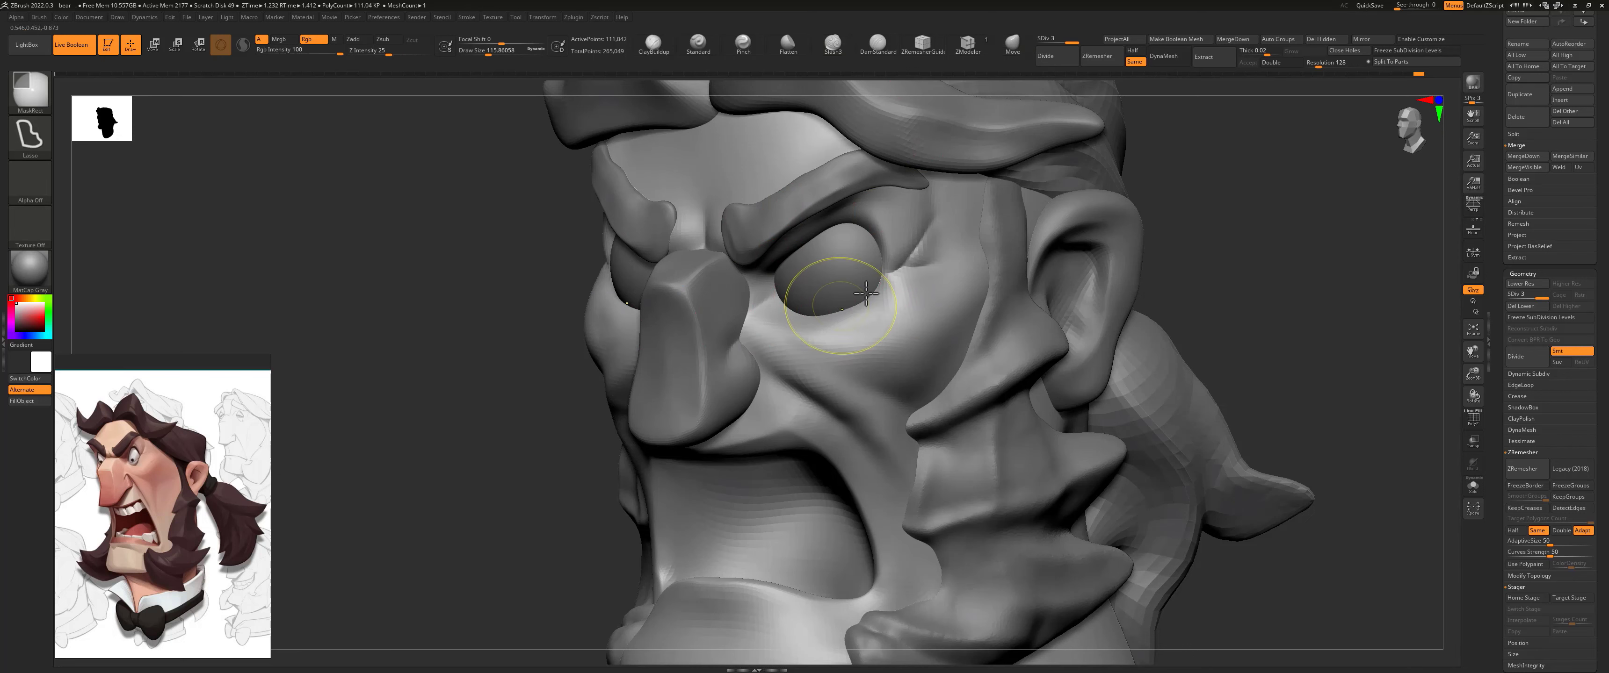
drag(1171, 210, 1142, 226)
click(698, 43)
key(s)
mouse_move(819, 309)
mouse_down()
mouse_move(805, 315)
mouse_move(840, 316)
mouse_up()
Step: Isolate the head mesh and pull the lower eyelid into shape with the Move brush, checking it with the eyeball shown again
click(1473, 487)
drag(1218, 250, 1111, 250)
click(1012, 42)
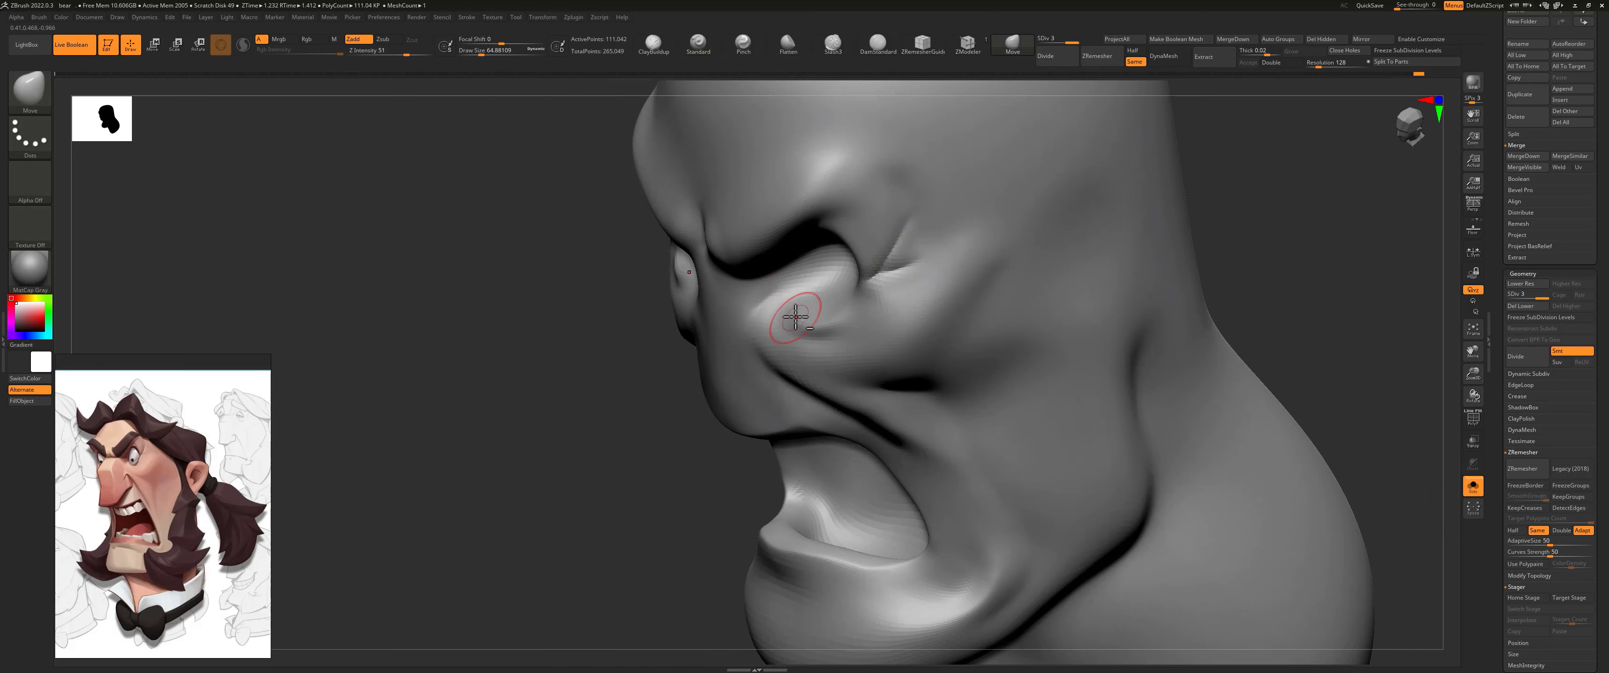
drag(794, 316, 827, 325)
mouse_move(774, 340)
right_down()
mouse_move(682, 377)
mouse_move(869, 316)
right_up()
right_drag(1319, 333, 1369, 383)
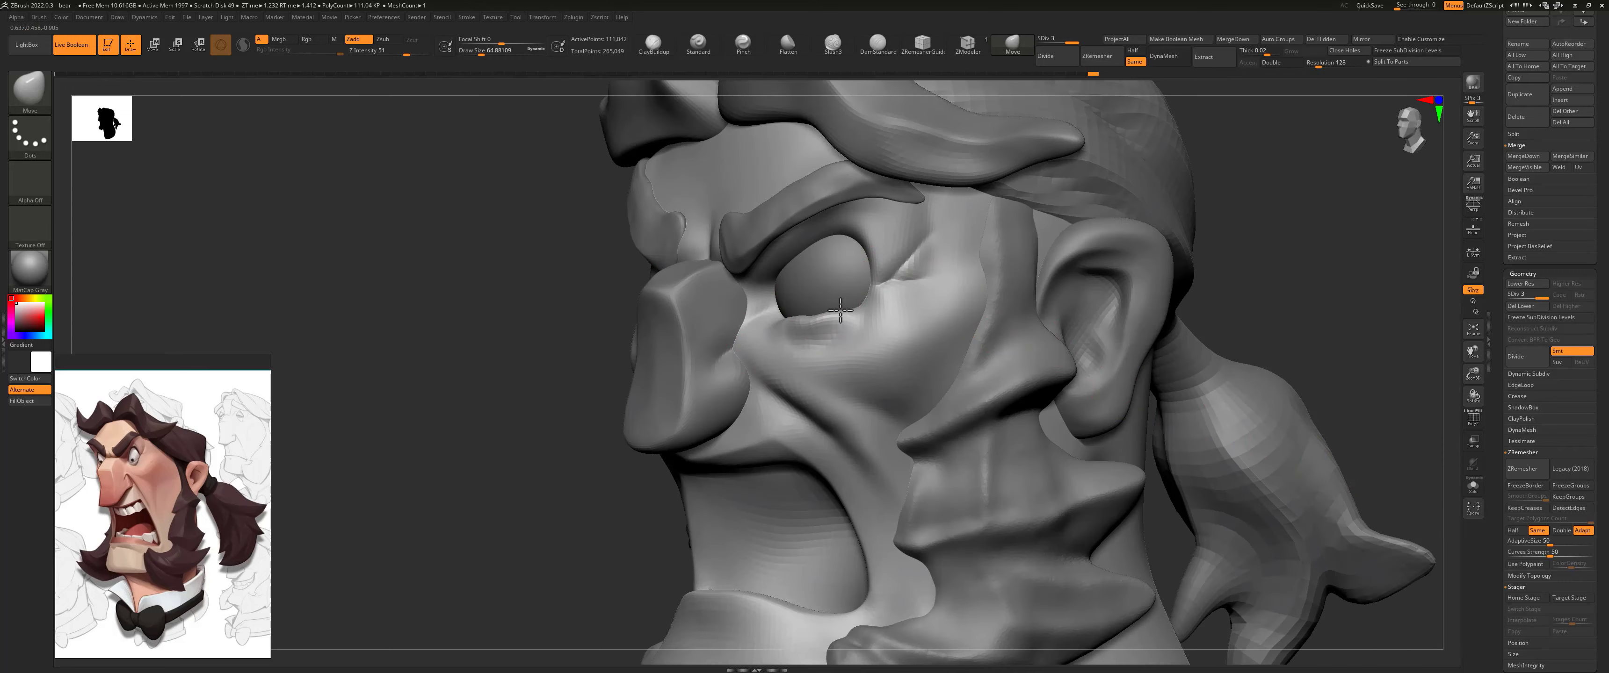
Step: Fit the lower eyelid around the eyeball from front and side views with the Move brush, and smooth the skin below it
right_drag(538, 355, 748, 287)
drag(778, 316, 806, 307)
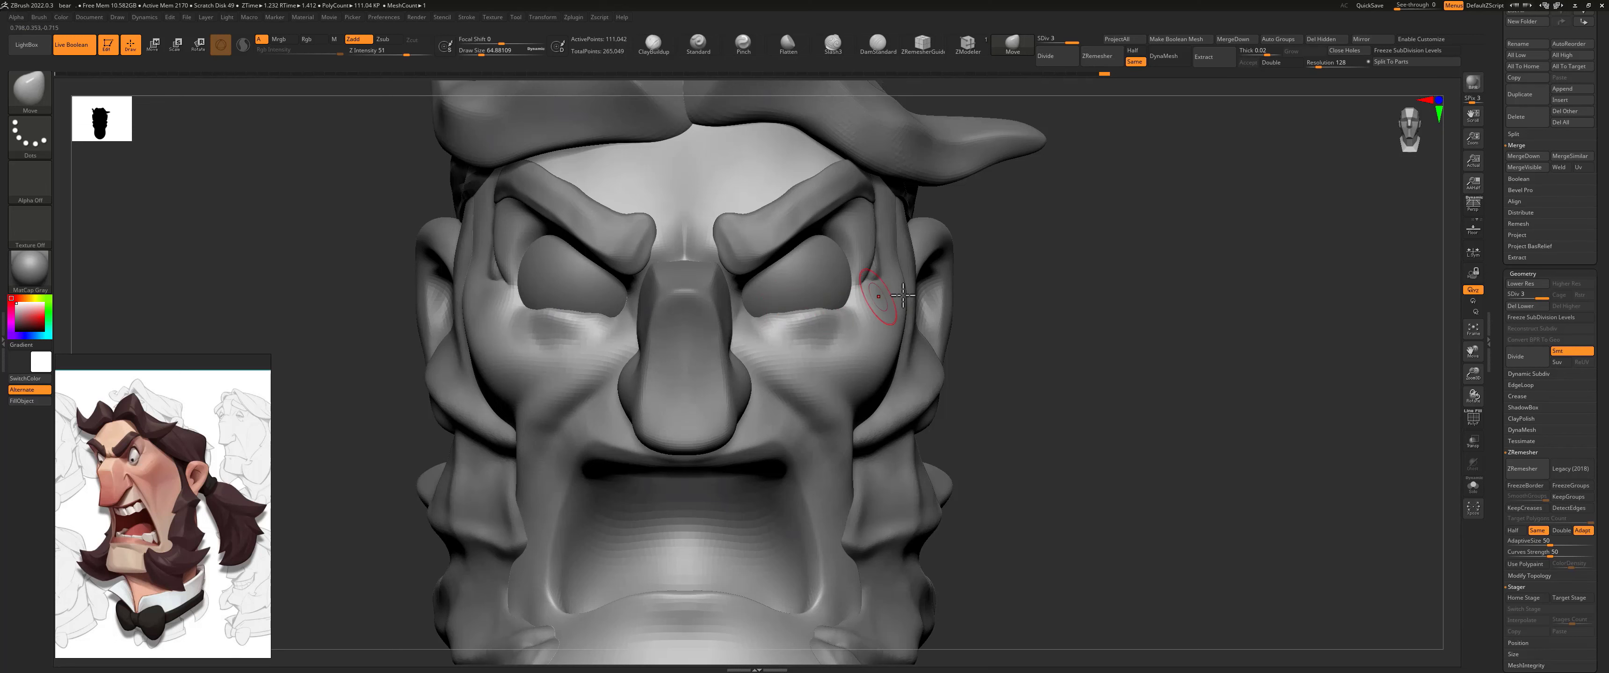
mouse_move(903, 295)
right_down()
mouse_move(944, 290)
mouse_move(829, 320)
right_up()
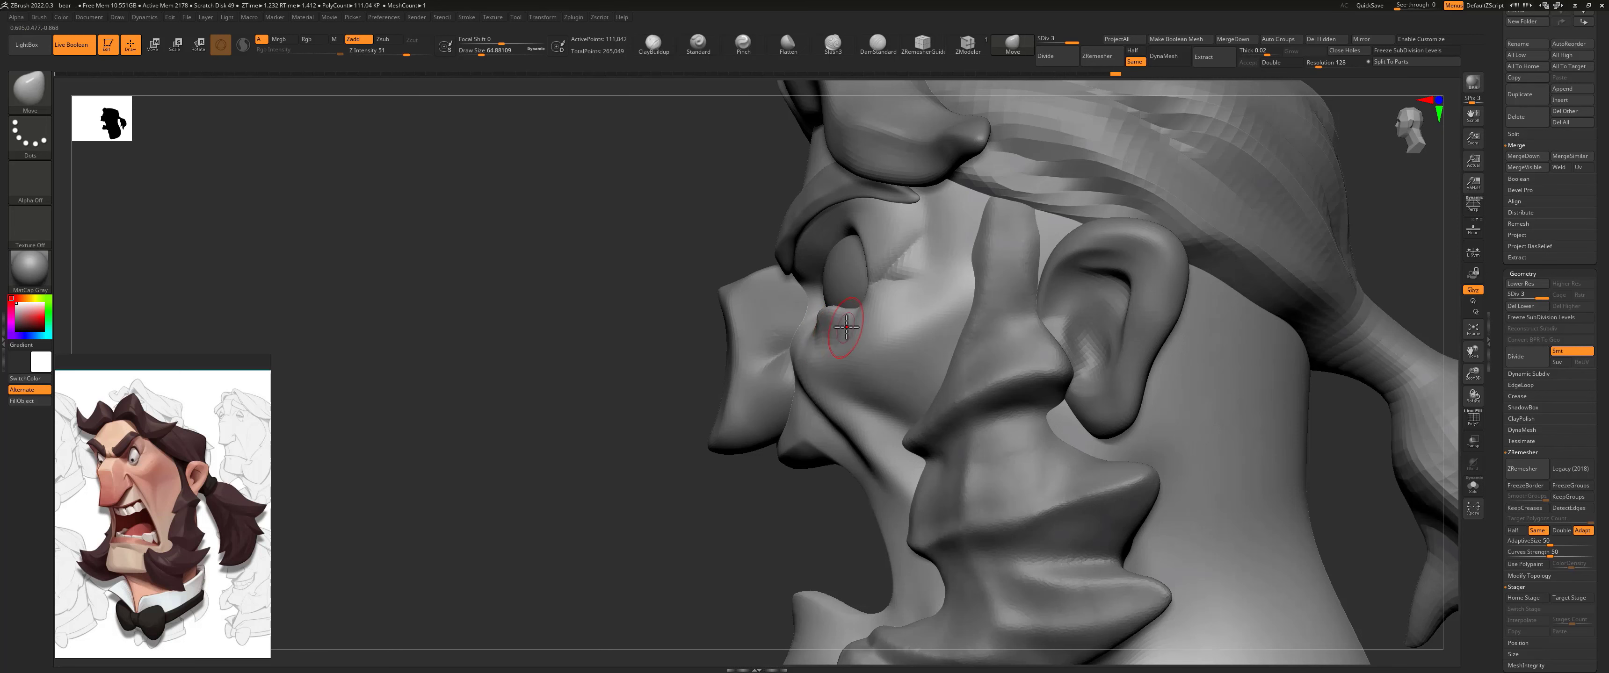
right_drag(706, 326, 772, 316)
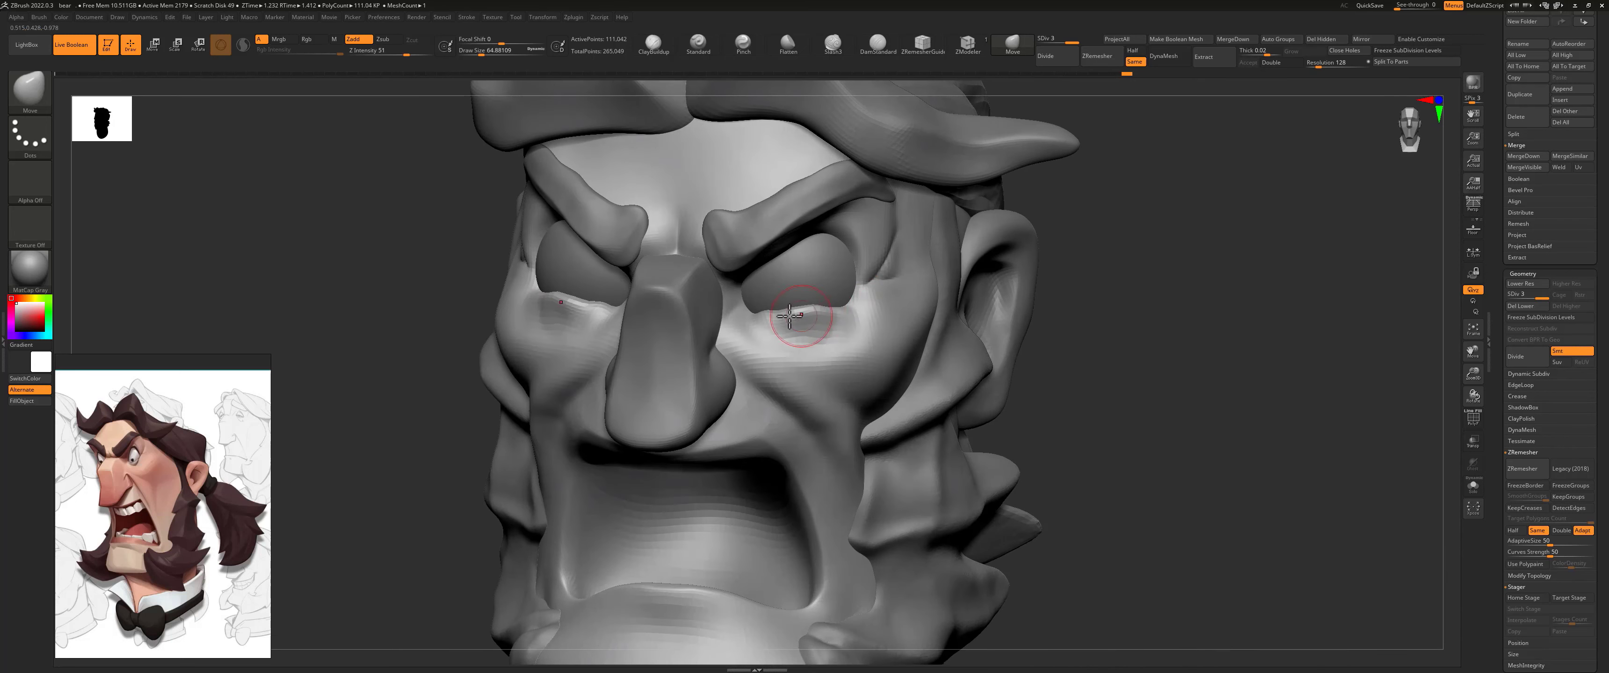
key(shift)
mouse_move(795, 311)
mouse_down()
mouse_move(787, 332)
mouse_move(812, 334)
mouse_up()
key(s)
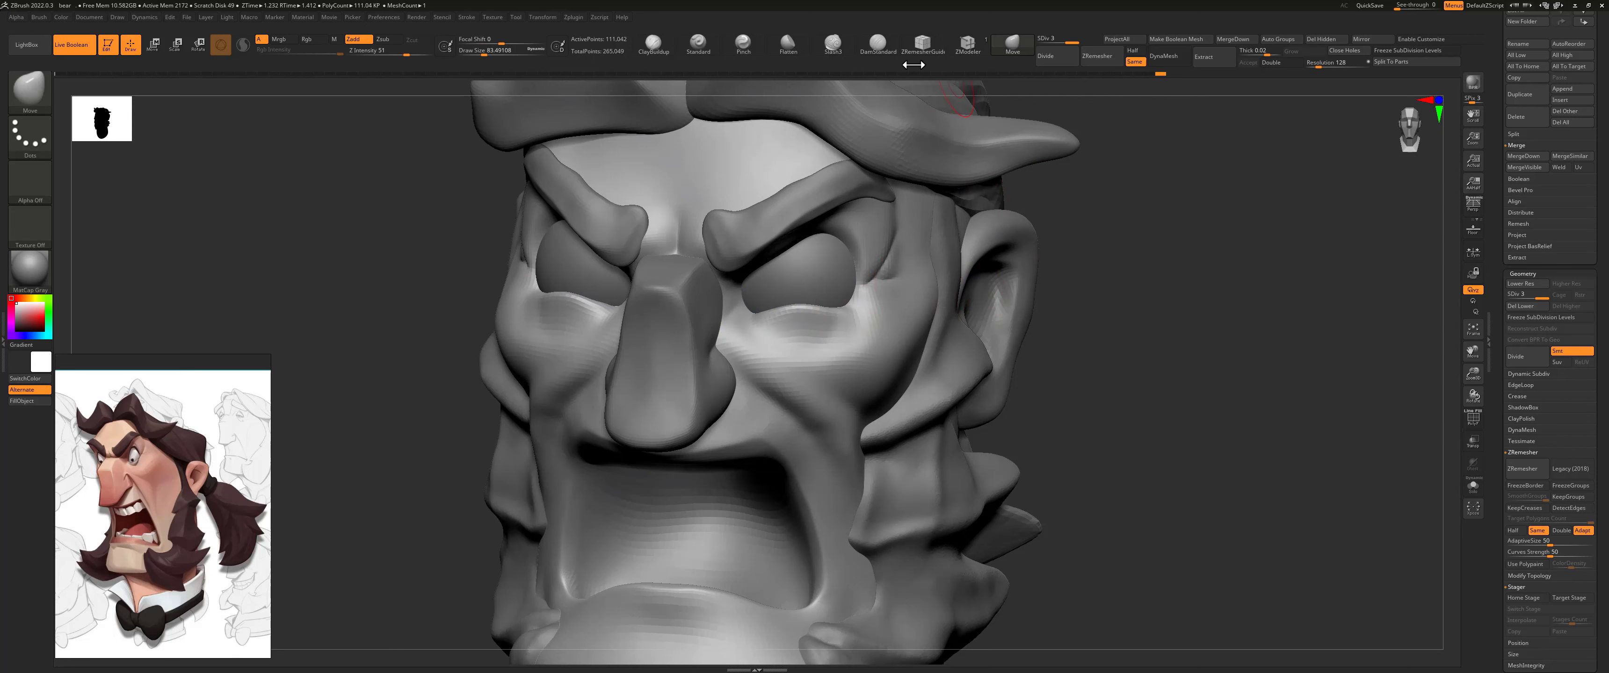
Step: Carve the eye-bag crease under the lower eyelid with the Slash3 brush at about 25 draw size
click(832, 44)
drag(1067, 257, 900, 287)
key(s)
drag(679, 376, 715, 393)
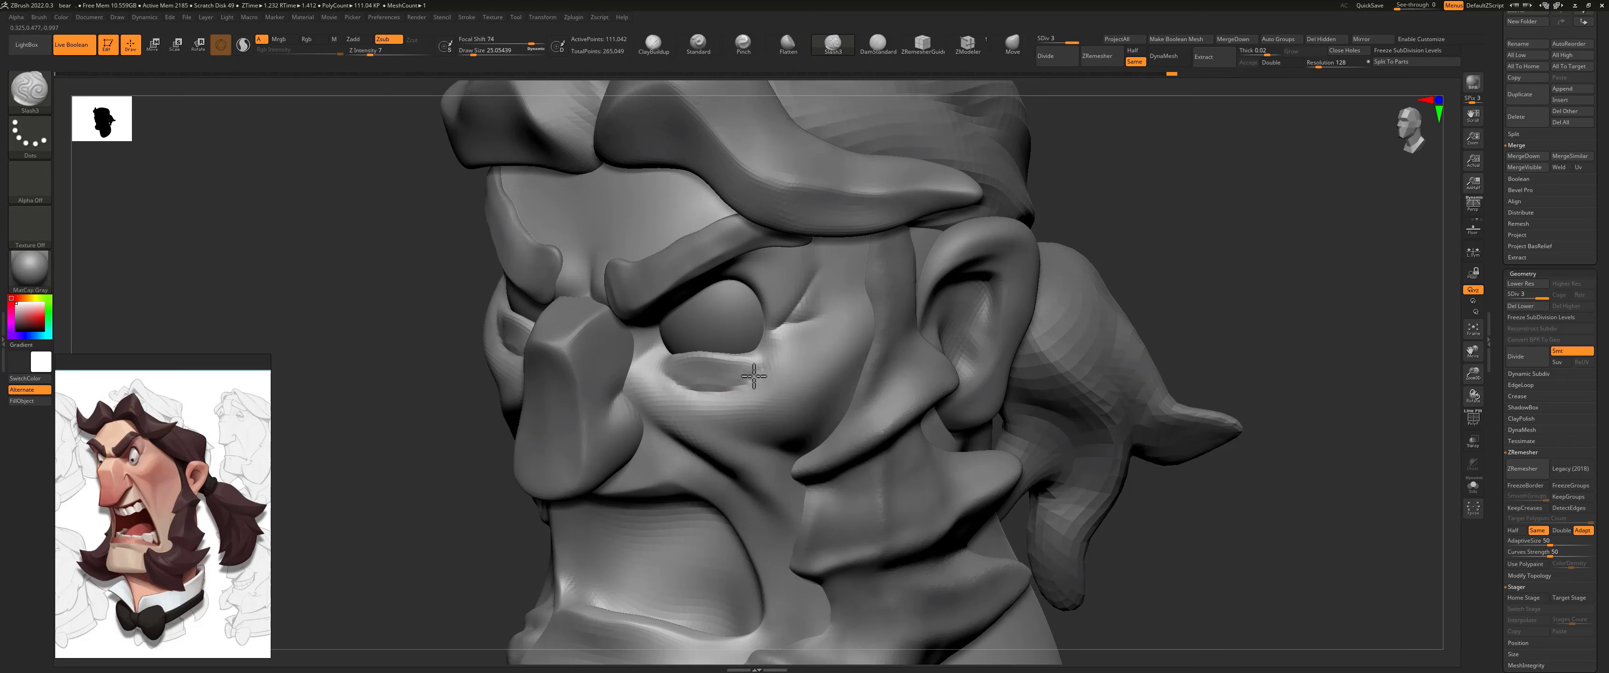
Step: Adjust the shape of the eye bag beneath the eyeball with the Move brush at about 62 draw size
click(1013, 43)
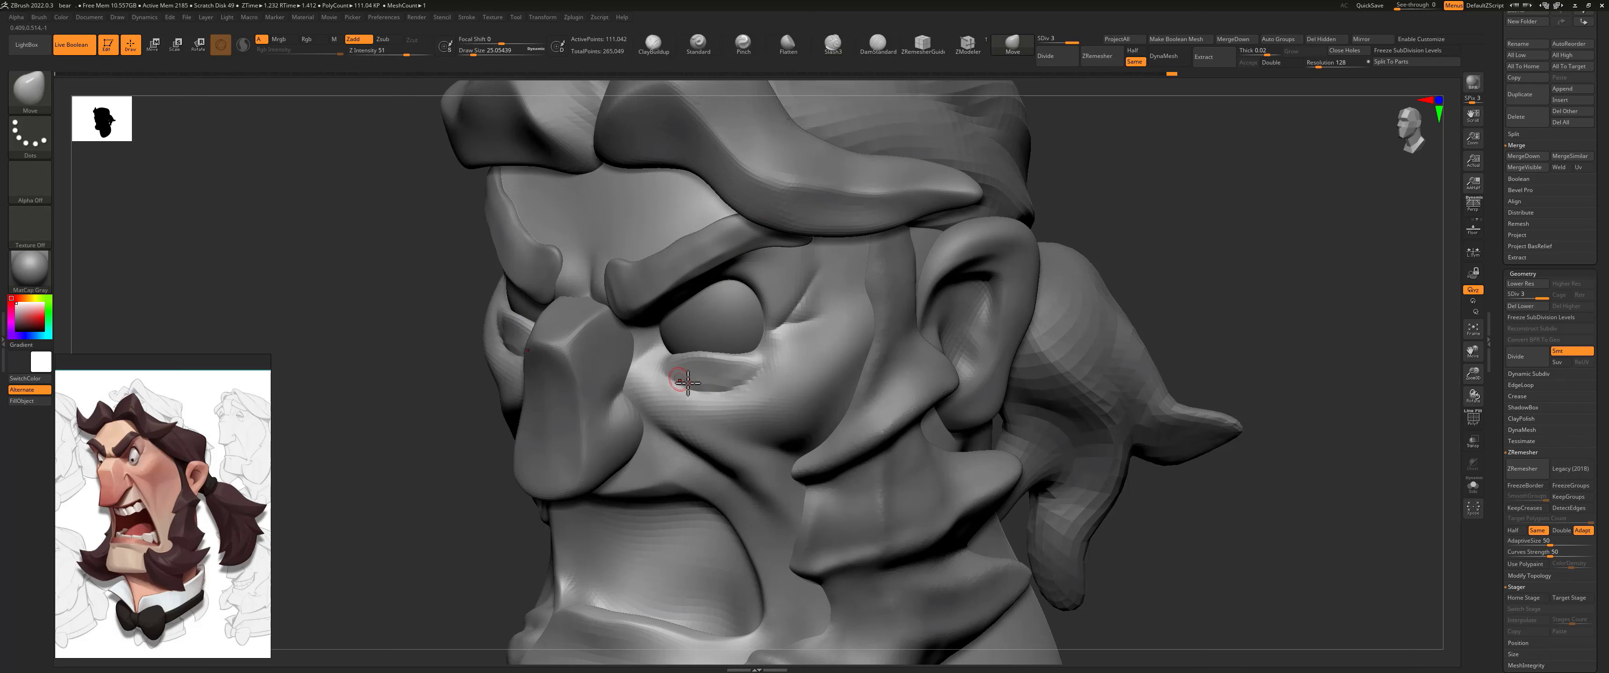
drag(700, 370, 704, 373)
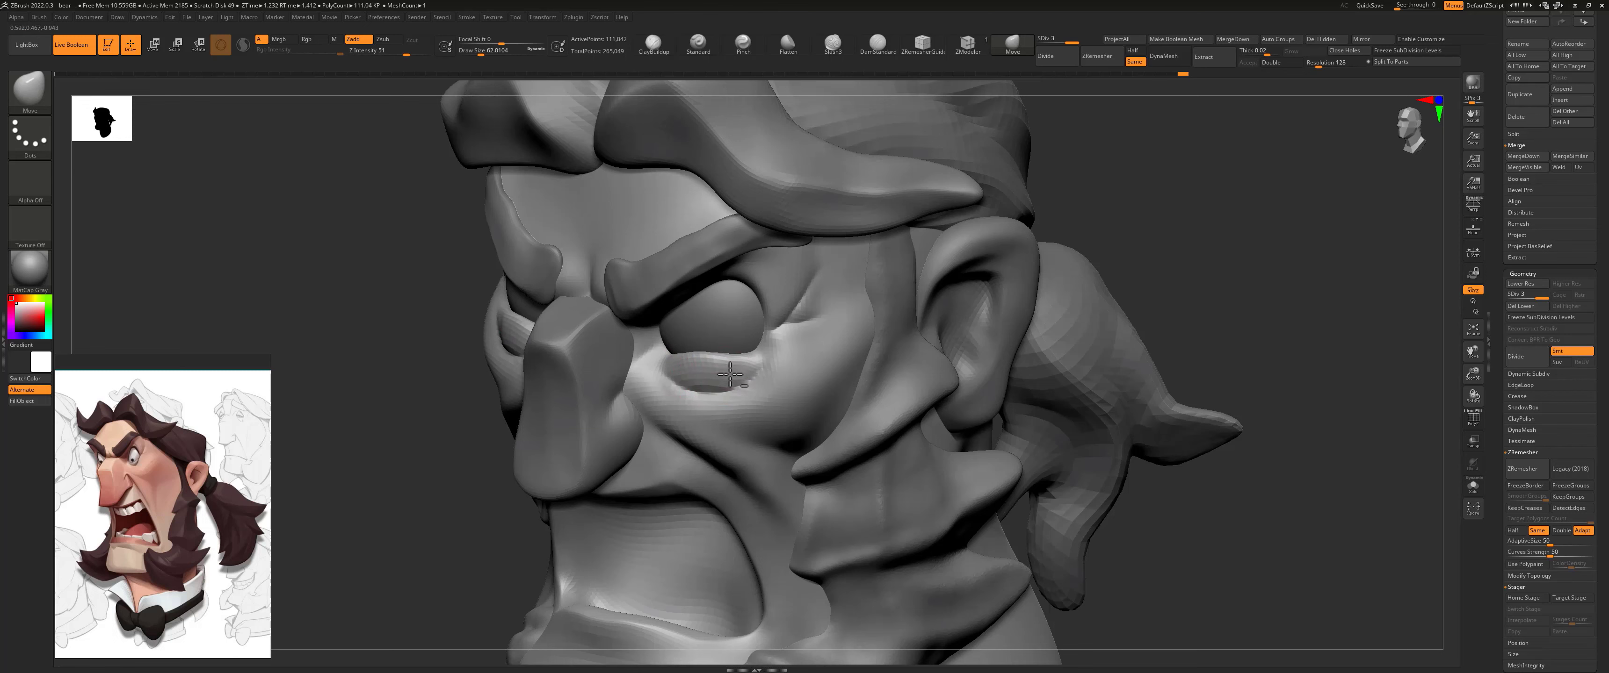
drag(1126, 212, 953, 225)
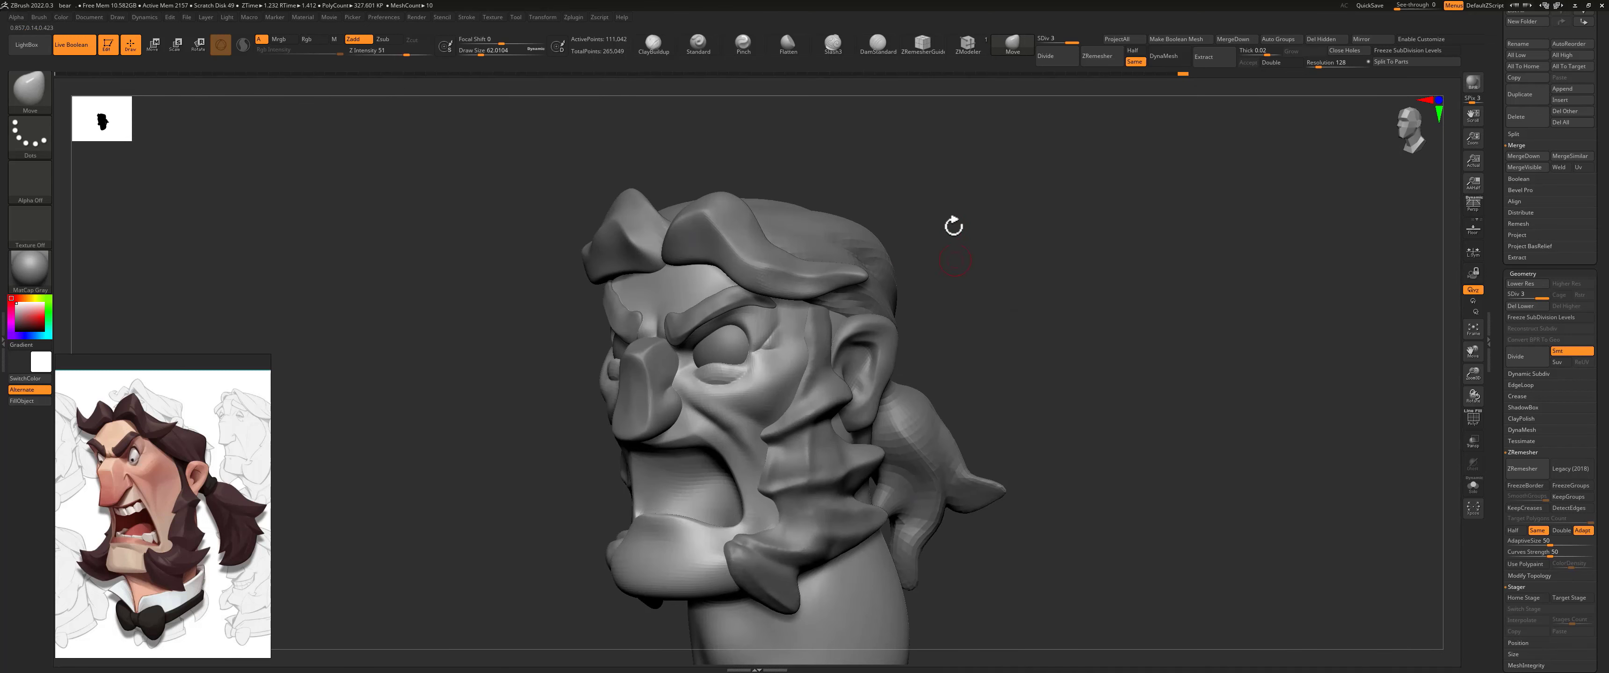
Step: Drop the head to its lowest subdivision level and reshape the lower eyelid's edge with the Move brush
mouse_move(944, 291)
shift+mouse_down()
mouse_move(930, 294)
mouse_move(964, 321)
mouse_move(940, 278)
shift+mouse_up()
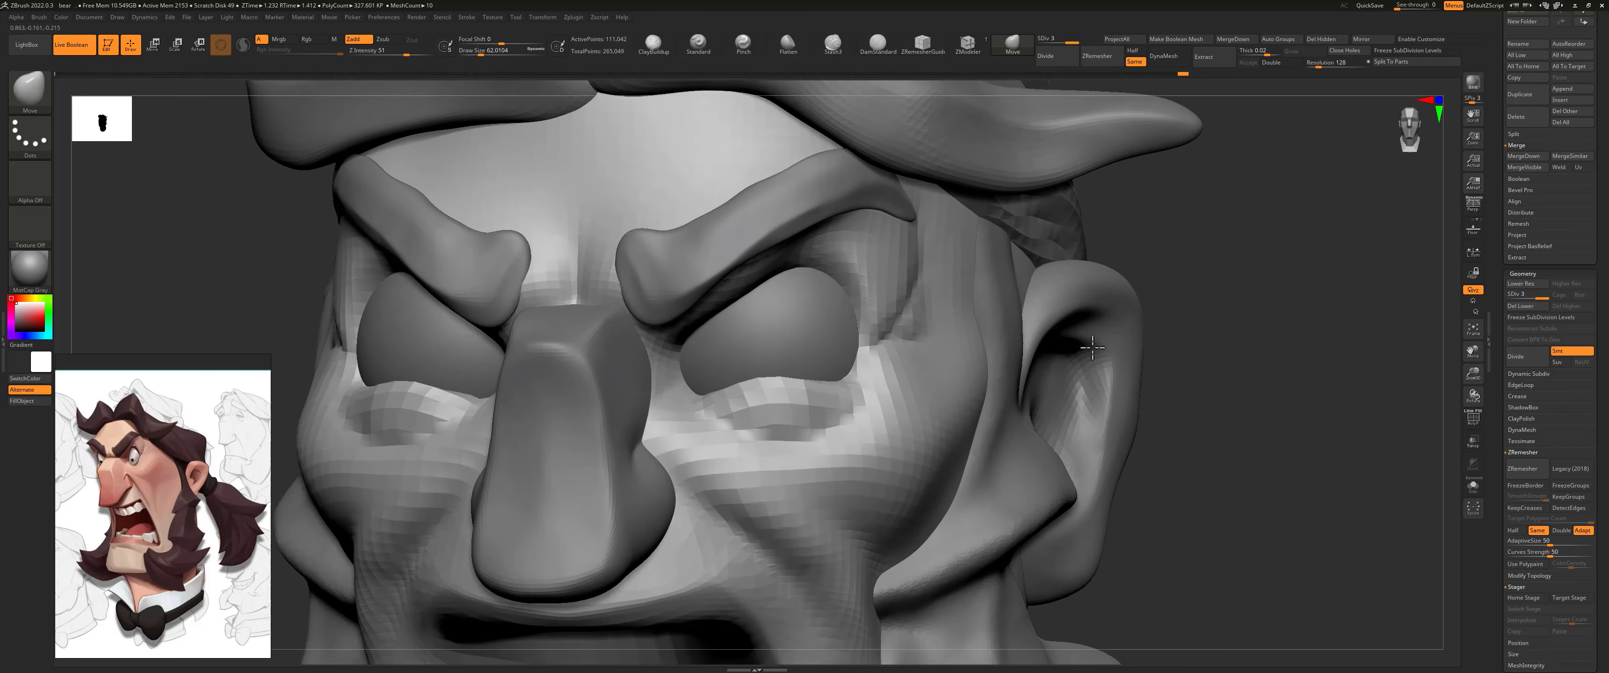
key(s)
drag(778, 380, 786, 381)
key(shift+d)
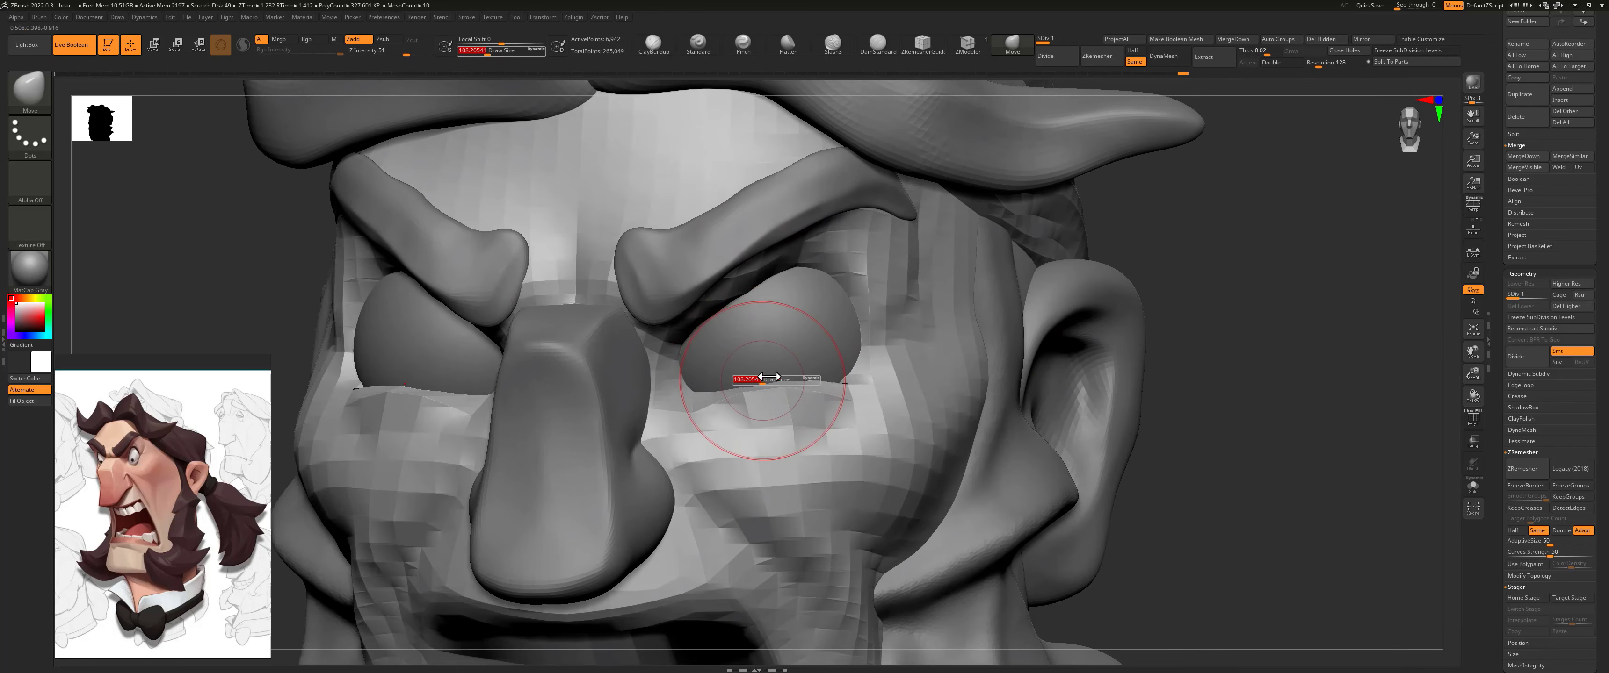
mouse_move(772, 383)
mouse_down()
mouse_move(775, 408)
mouse_move(857, 368)
mouse_move(859, 350)
mouse_move(833, 381)
mouse_up()
Step: Pull the eyelid skin around the eye's outer and inner corners with the Move brush at about 83 draw size, working up to subdivision level 2
key(s)
drag(845, 378, 869, 358)
key(s)
key(s)
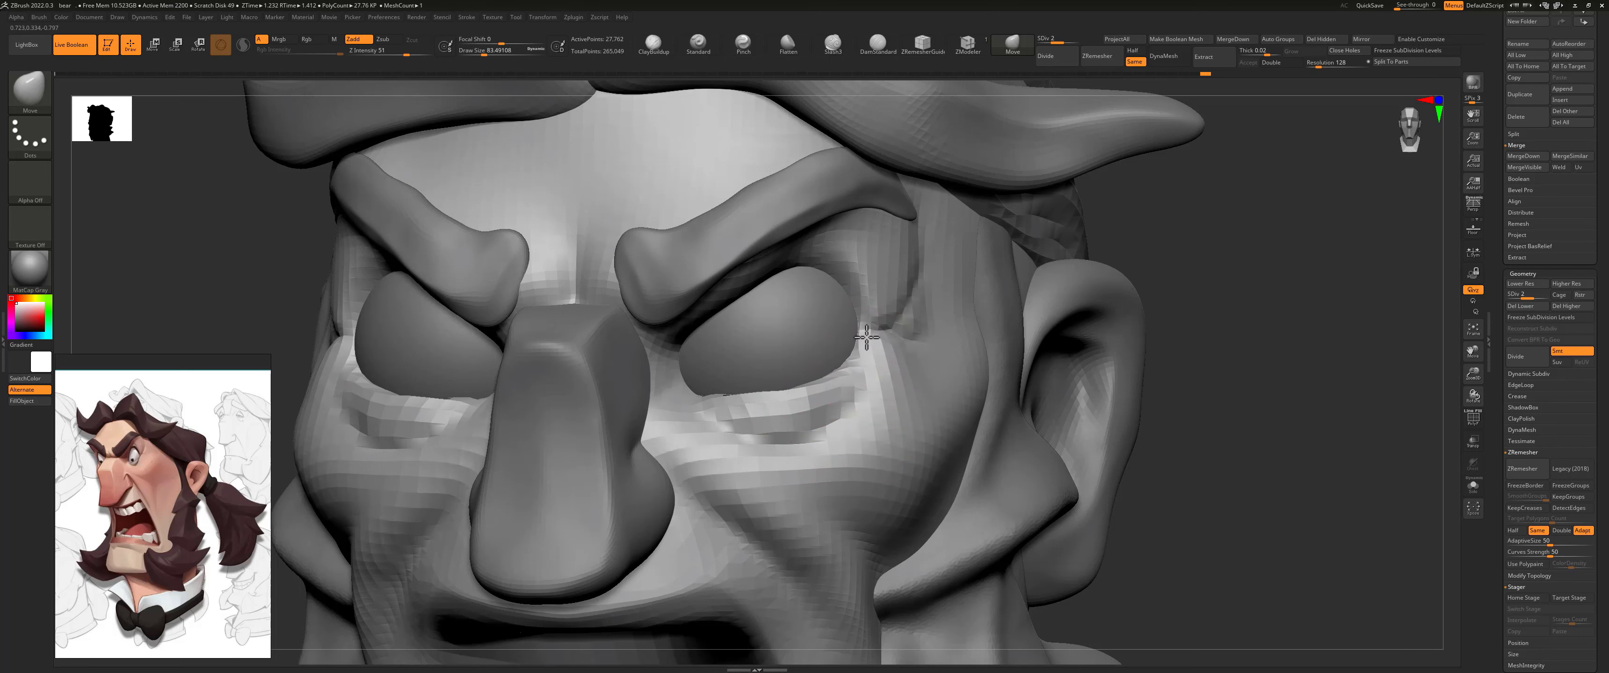
drag(700, 409, 687, 397)
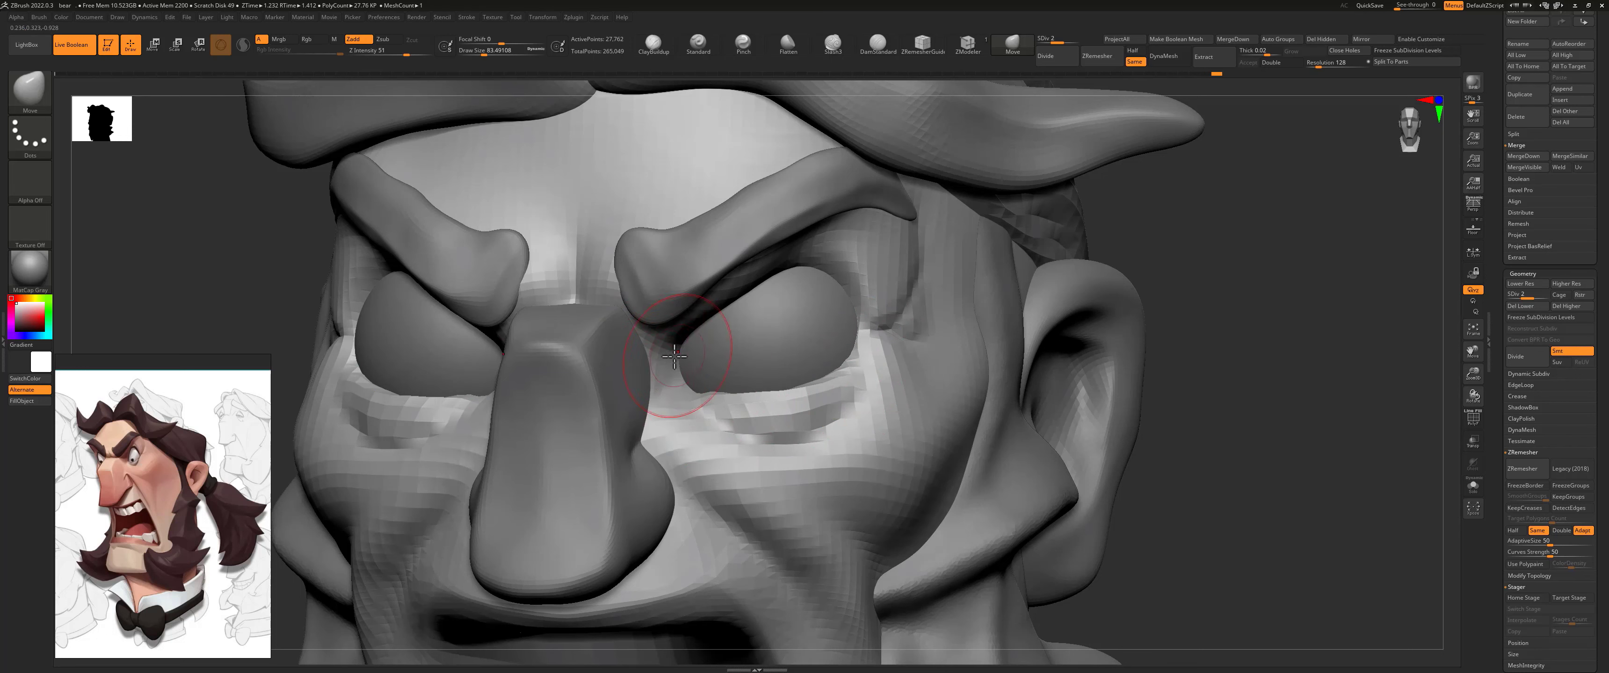
drag(1178, 251, 956, 231)
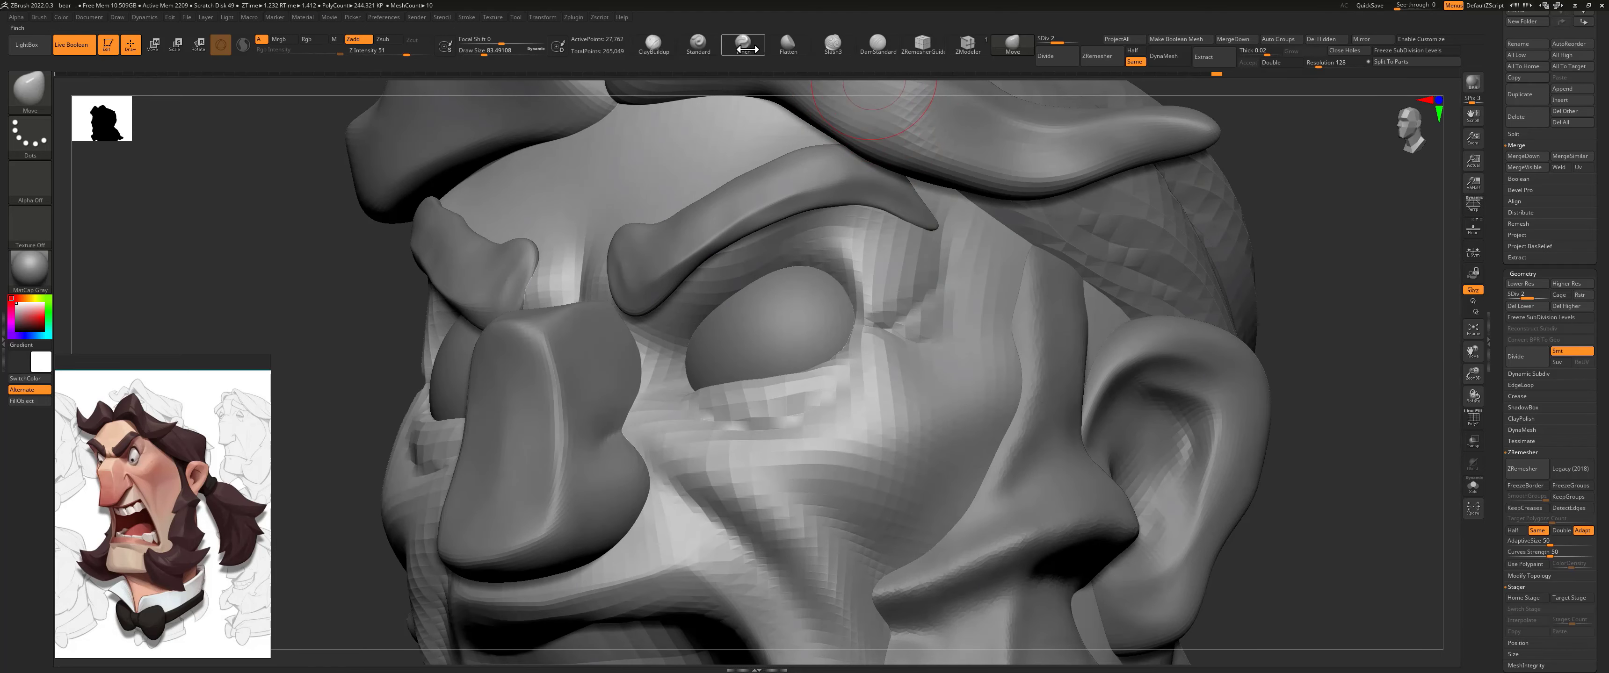
Step: Build up the upper eyelid fold above the eyeball with the Standard brush at about 39 draw size
click(697, 43)
key(s)
drag(709, 313, 789, 263)
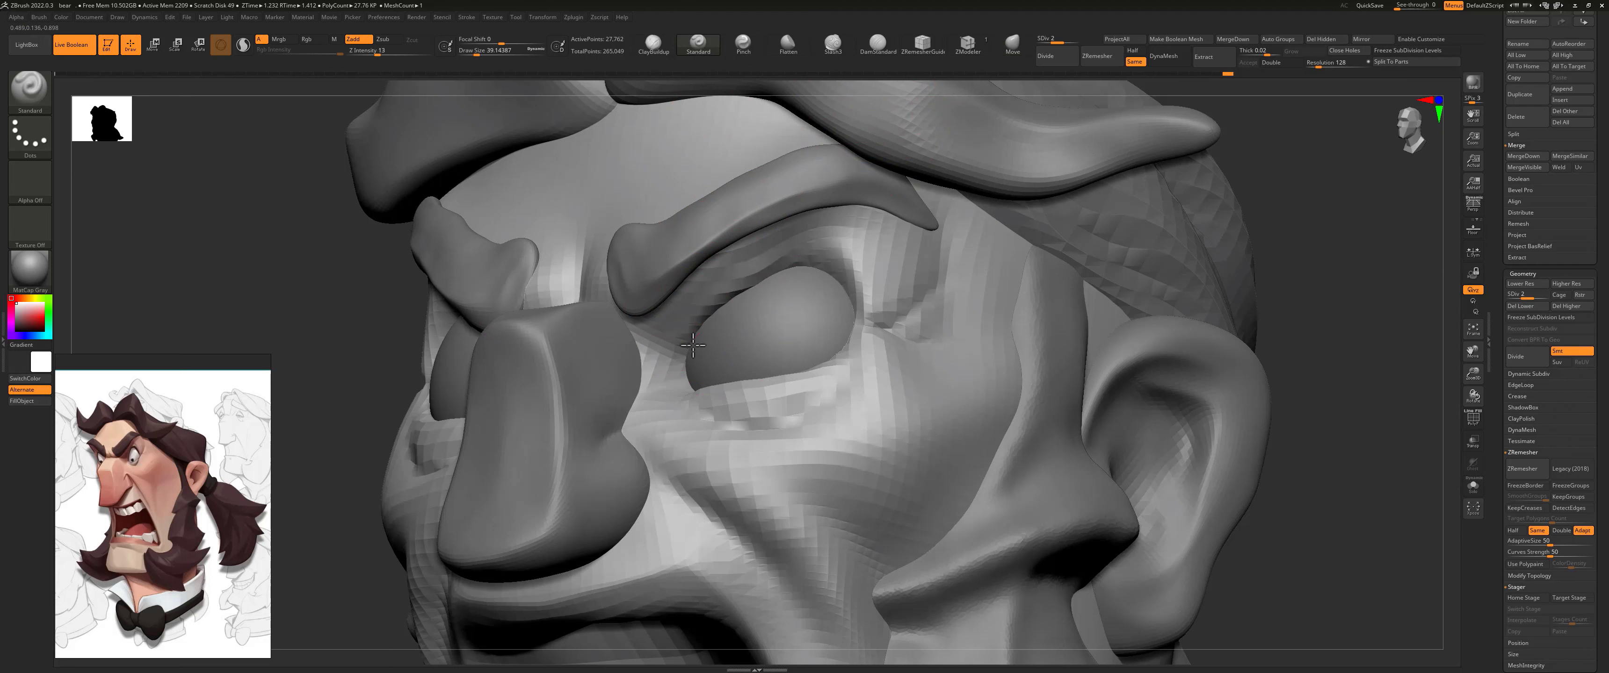
drag(725, 303, 811, 262)
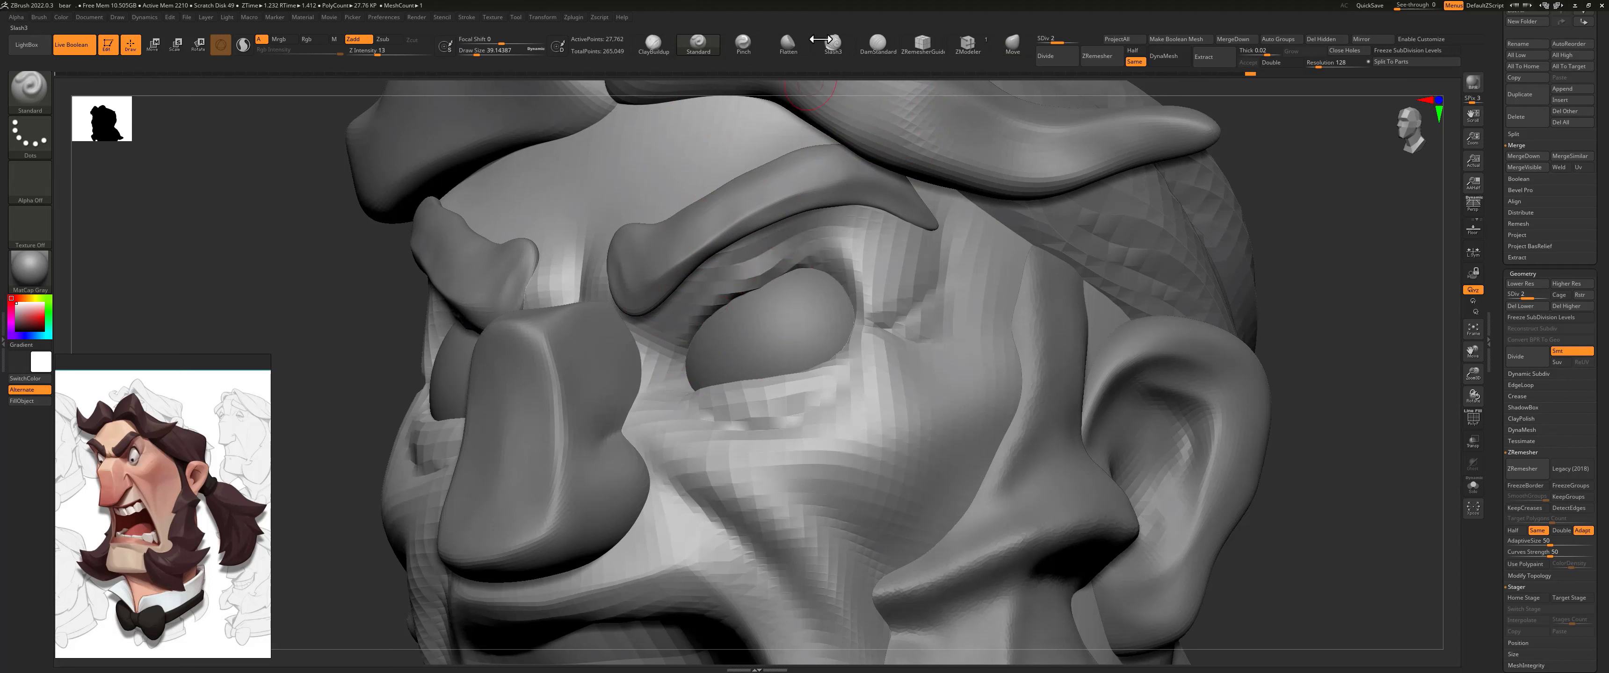
Step: Sharpen the upper eyelid crease with the Pinch brush, continuing around the eye's outer corner at subdivision level 3
click(743, 43)
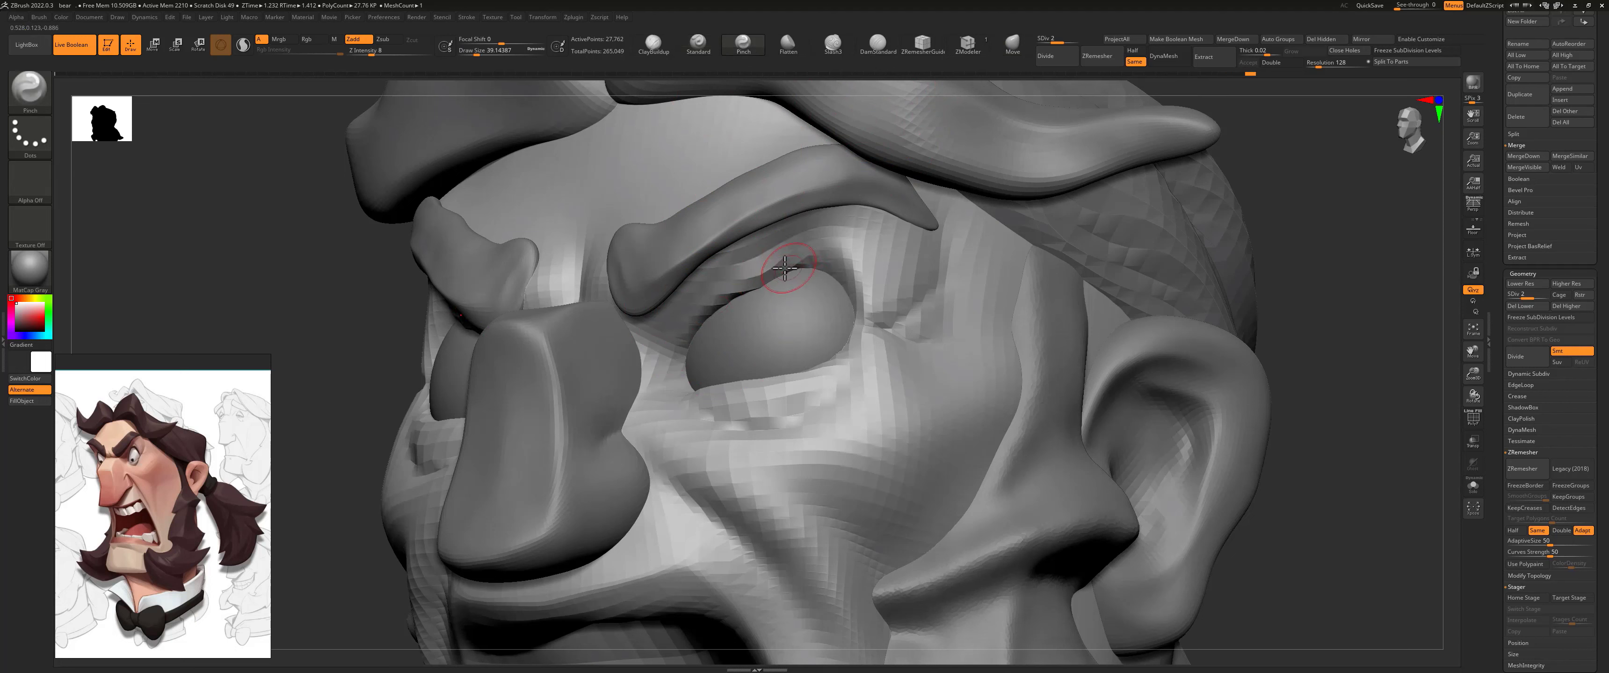
drag(752, 284, 750, 285)
key(d)
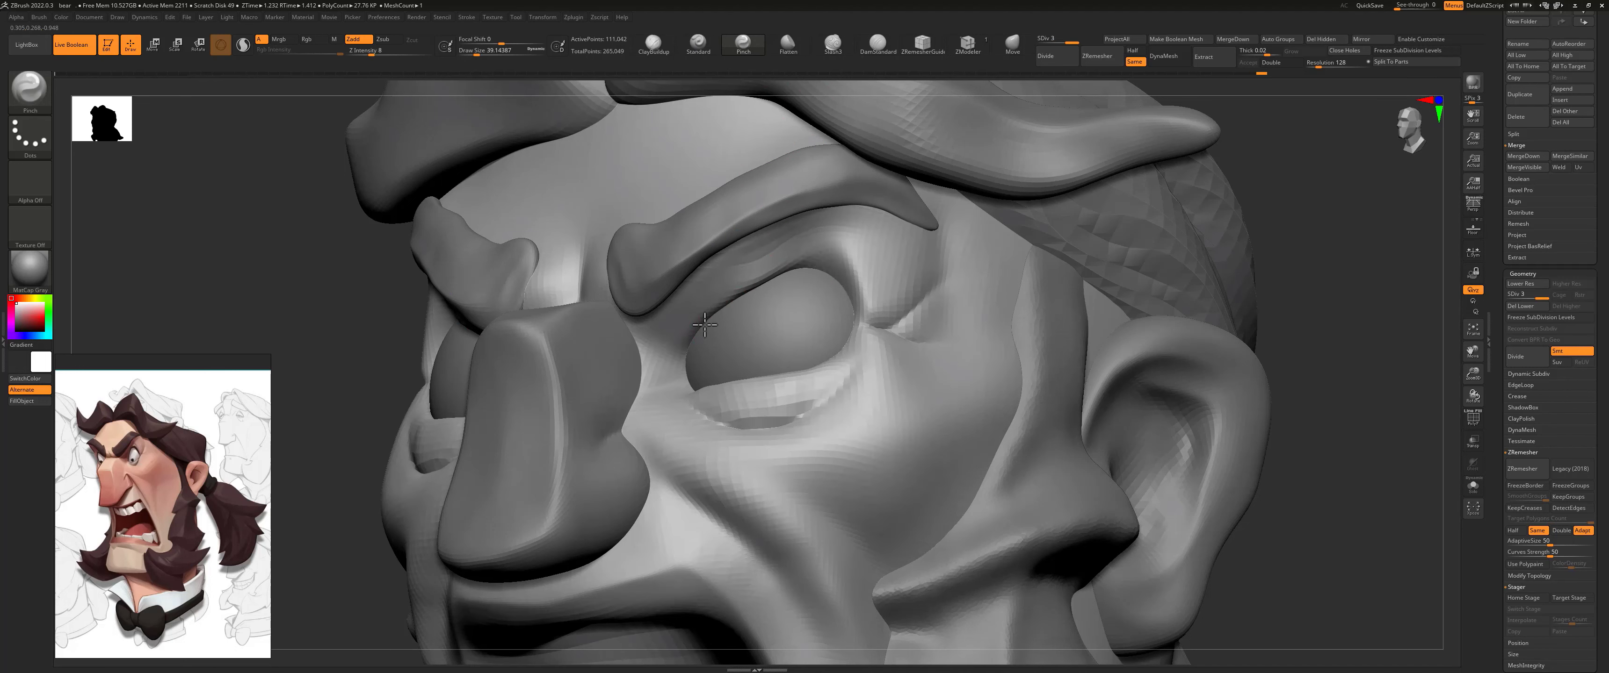
mouse_move(832, 244)
mouse_down()
mouse_move(855, 260)
mouse_move(858, 325)
mouse_up()
Step: Reshape the upper eyelid's edge over the eyeball with the Move brush at about 78 draw size, stepping between subdivision levels
drag(1281, 243, 932, 348)
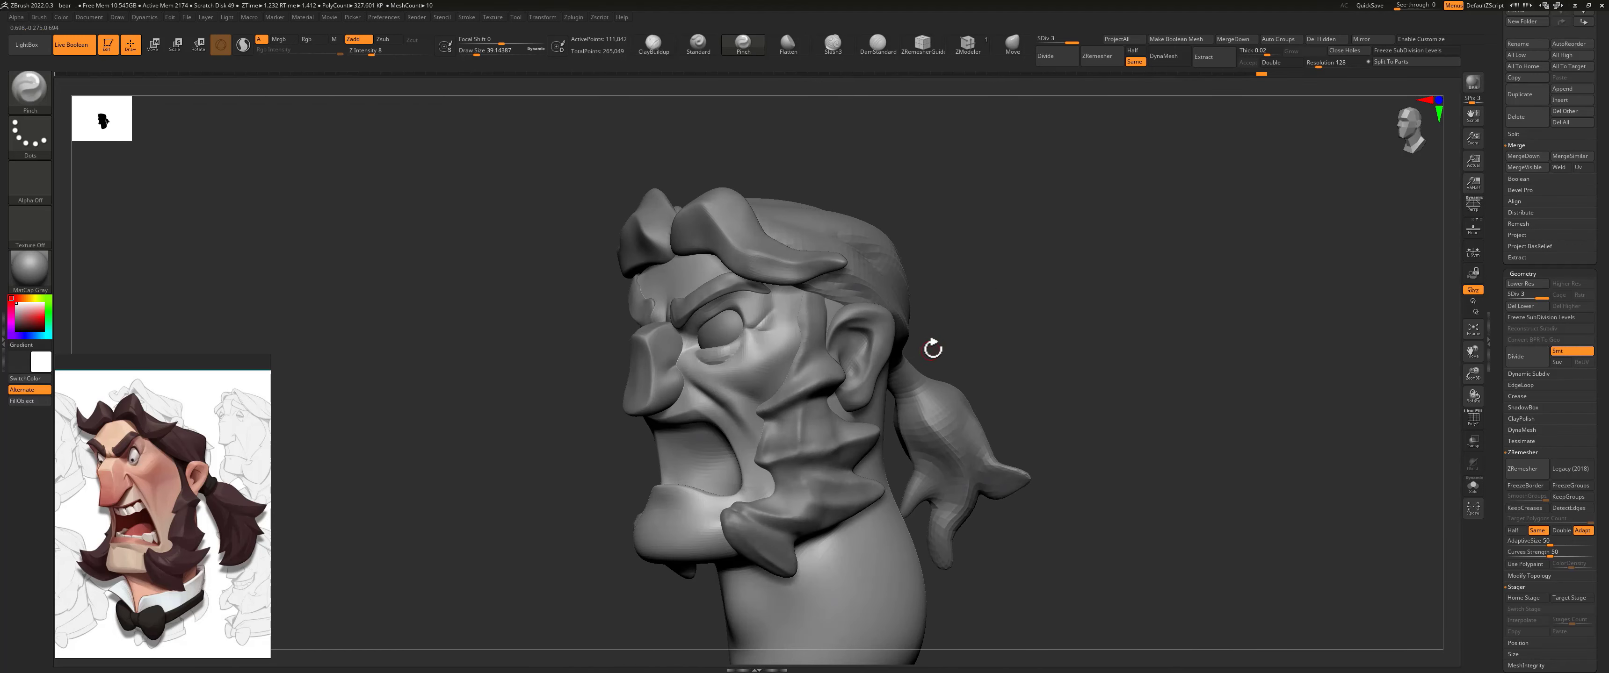
alt+drag(982, 249, 1095, 277)
drag(449, 353, 505, 297)
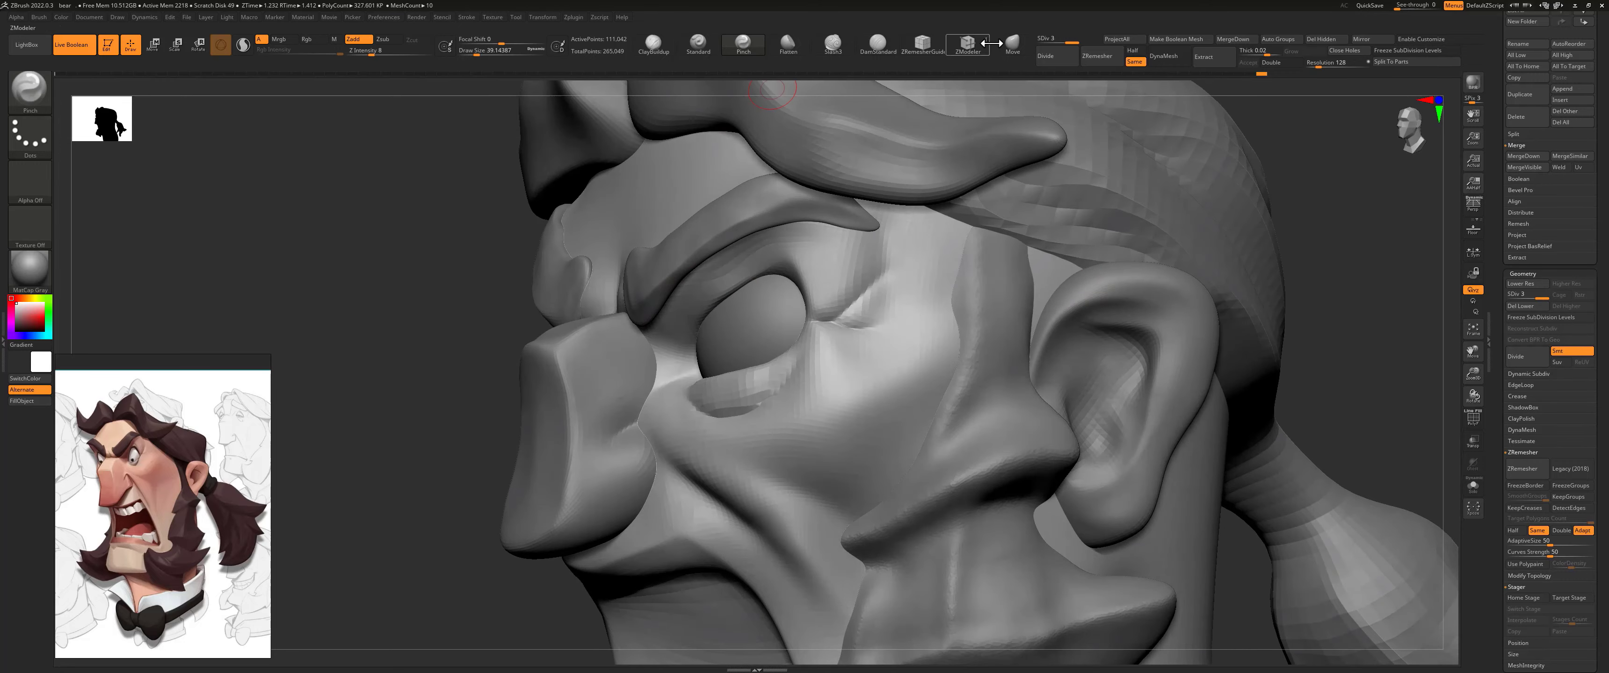
click(1013, 45)
drag(464, 396, 546, 394)
key(shift+d)
key(s)
drag(723, 283, 738, 286)
key(d)
alt+drag(1217, 349, 1187, 262)
drag(1155, 350, 1036, 332)
drag(941, 318, 1011, 260)
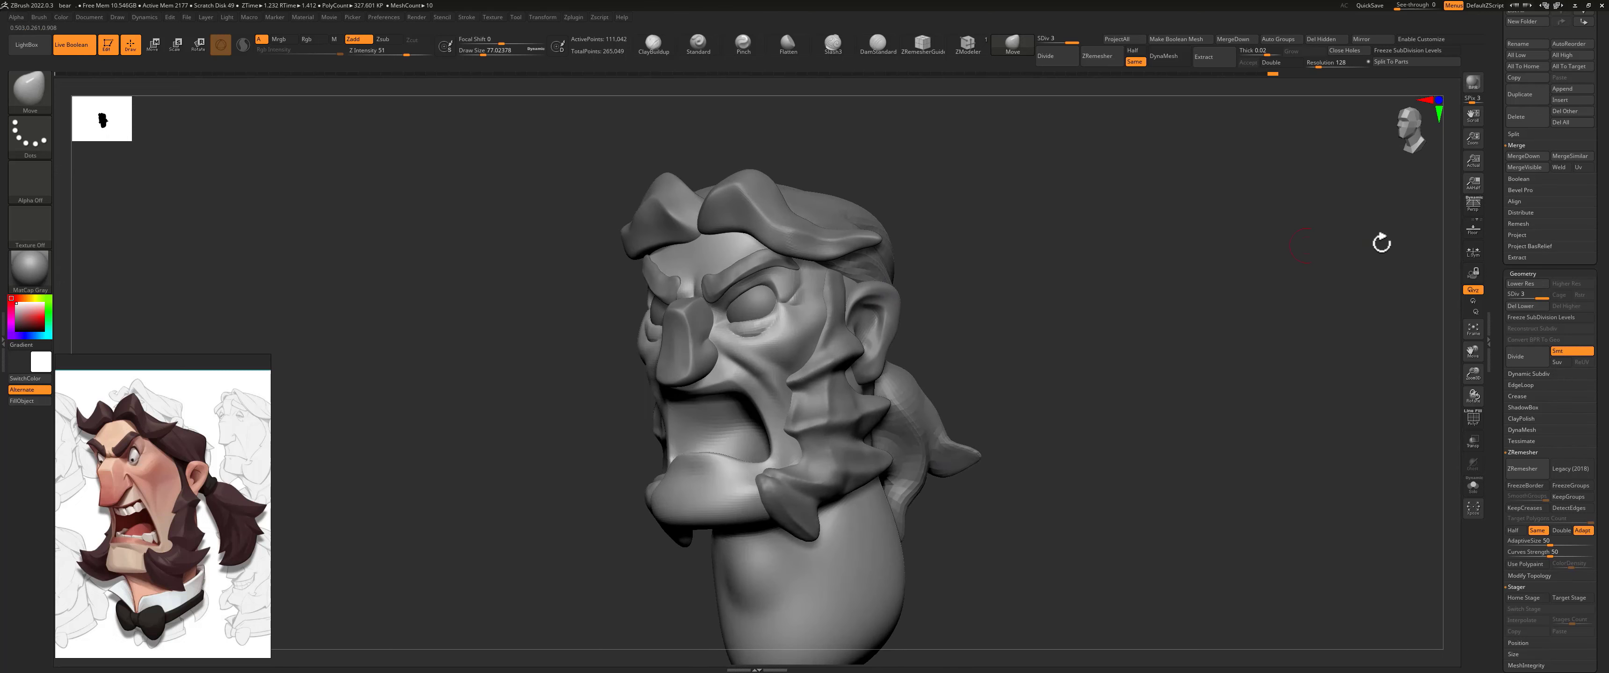
Step: Insert a sphere as a new subtool, move it down to the mouth and scale it smaller
drag(1491, 125, 1495, 201)
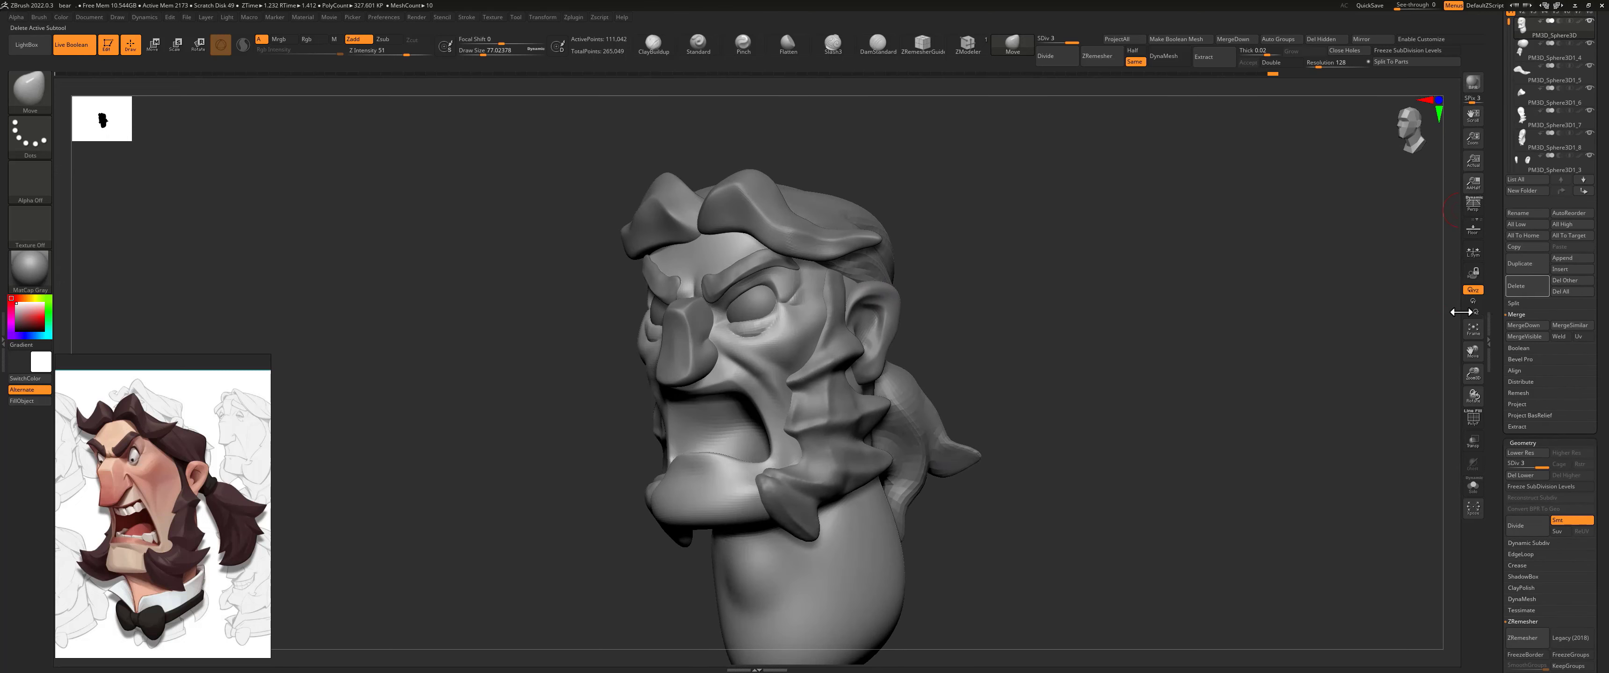
click(1523, 285)
click(1336, 359)
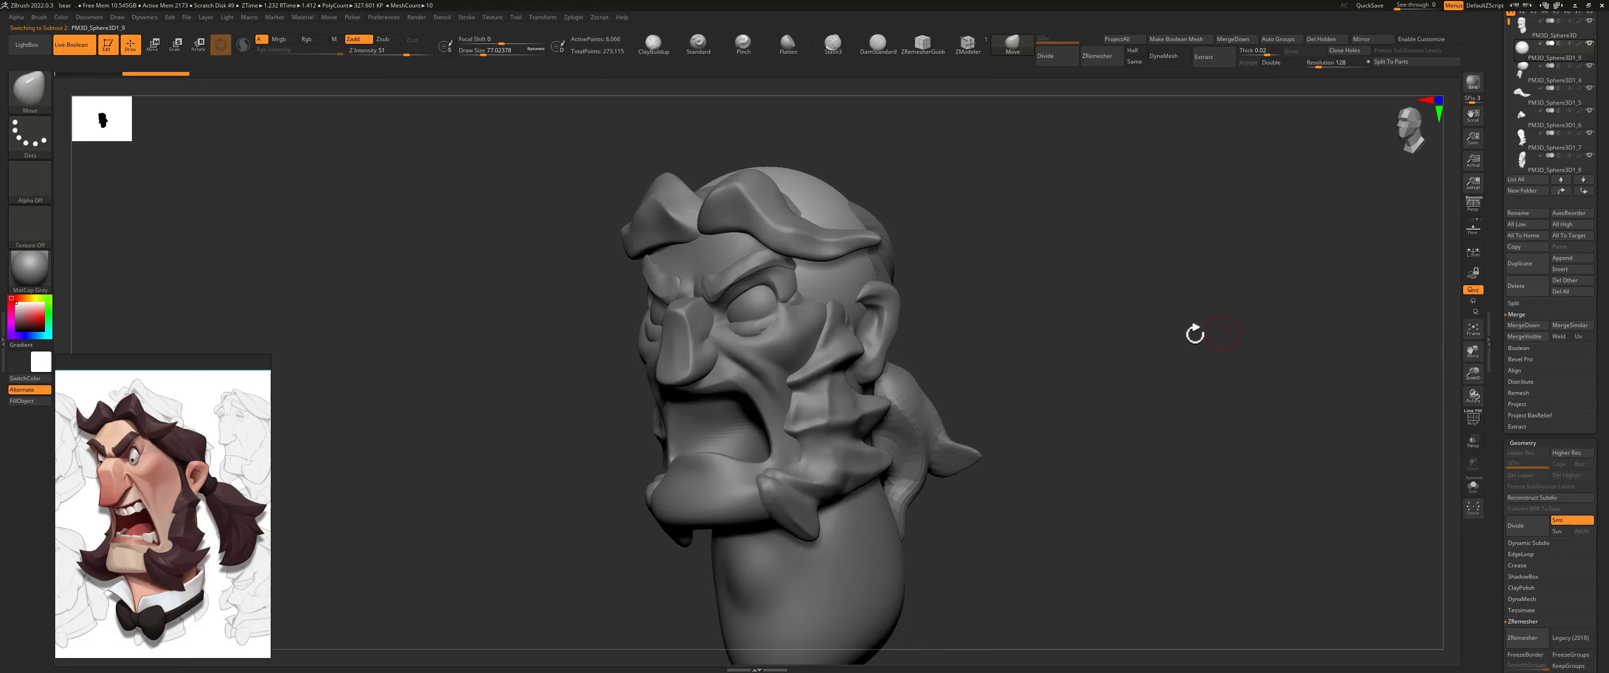
key(w)
drag(768, 226, 767, 379)
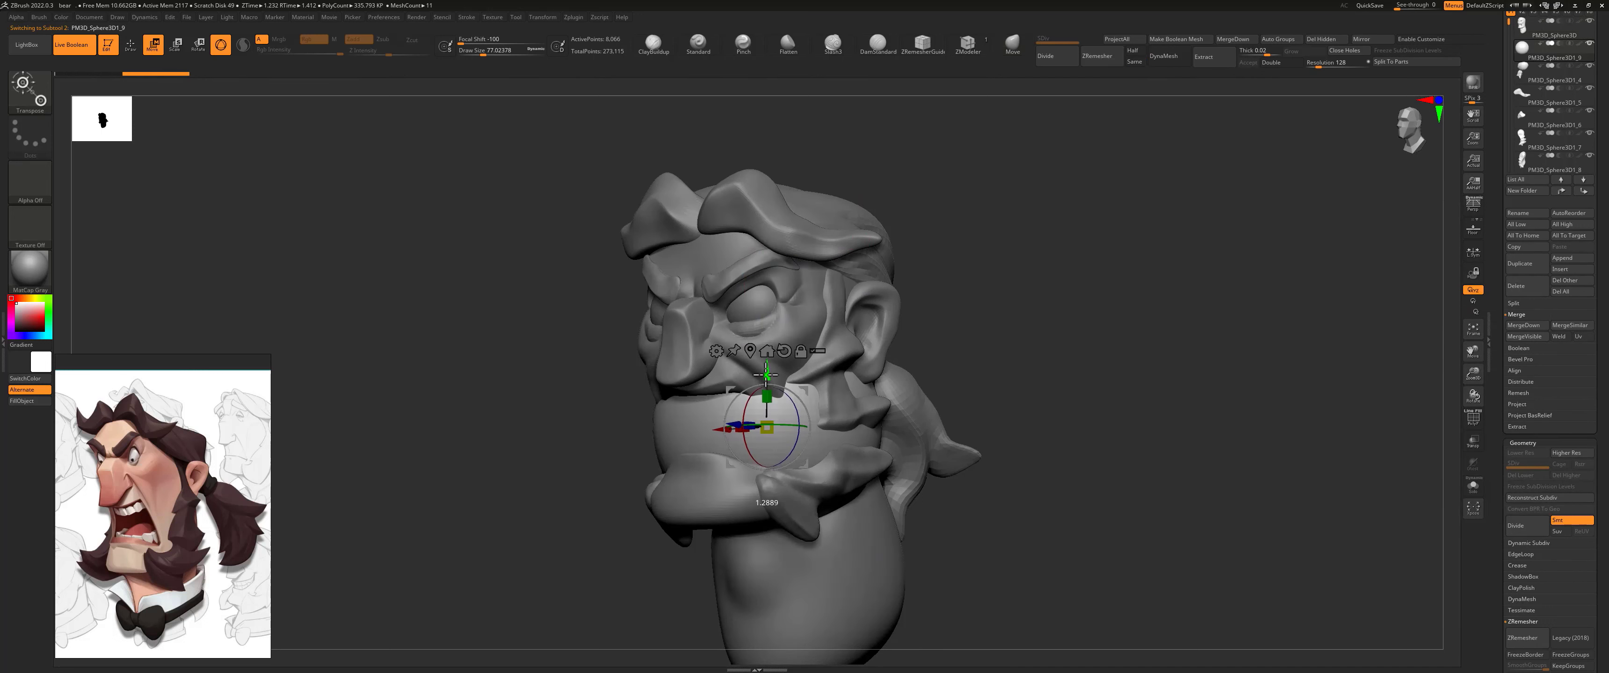
drag(745, 433, 741, 403)
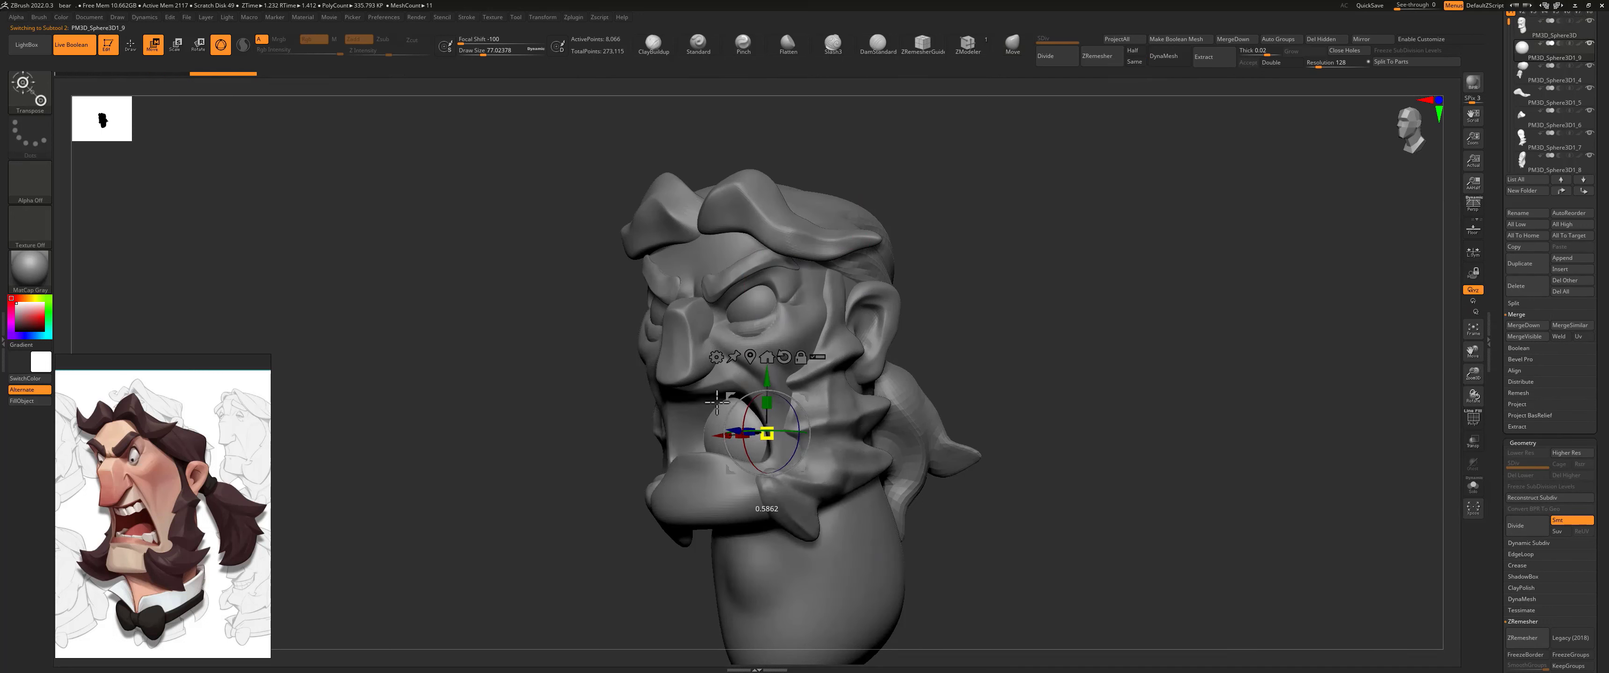
Step: Turn on transparency and move and scale the sphere to sit inside the lower jaw, checking from the side
drag(979, 321, 1027, 325)
drag(768, 378, 775, 430)
drag(990, 409, 893, 415)
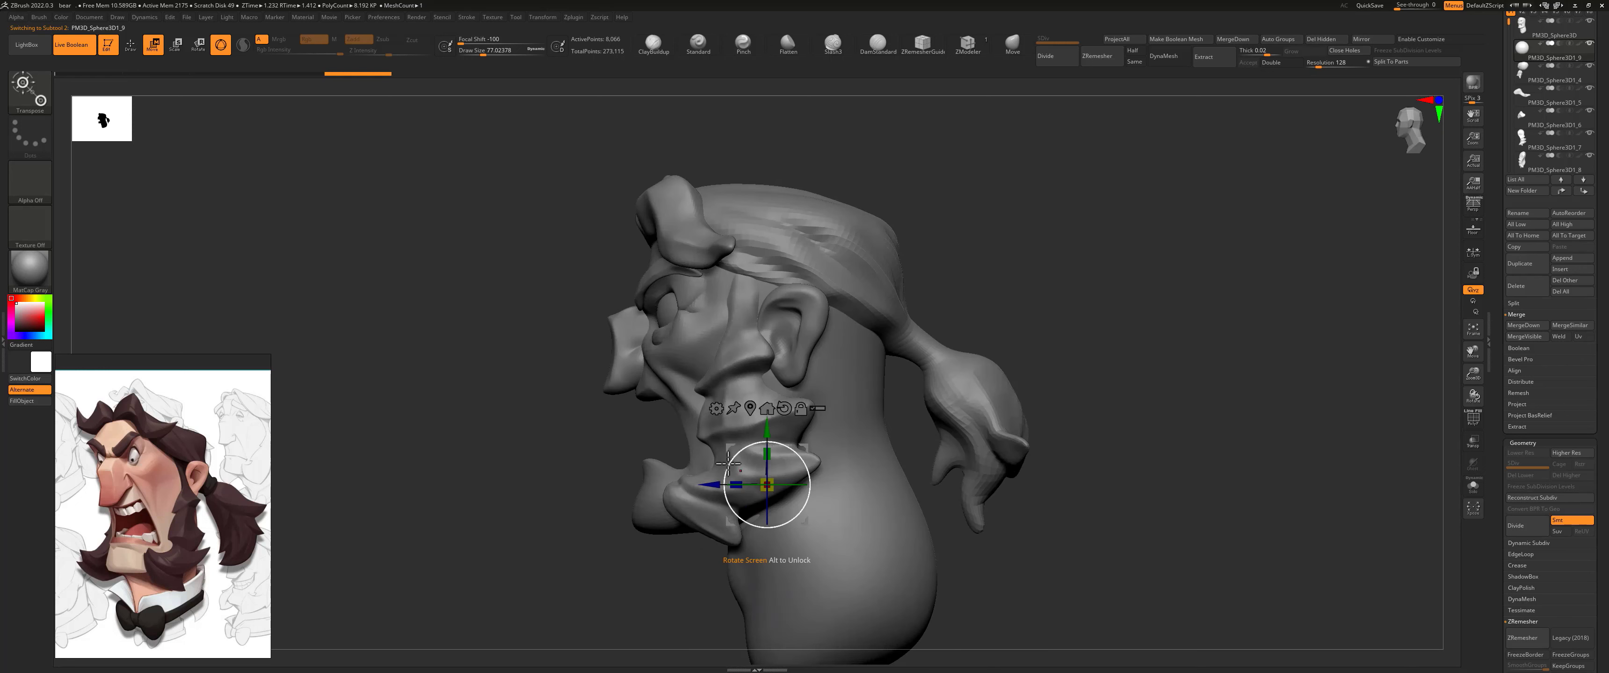
drag(803, 448, 777, 443)
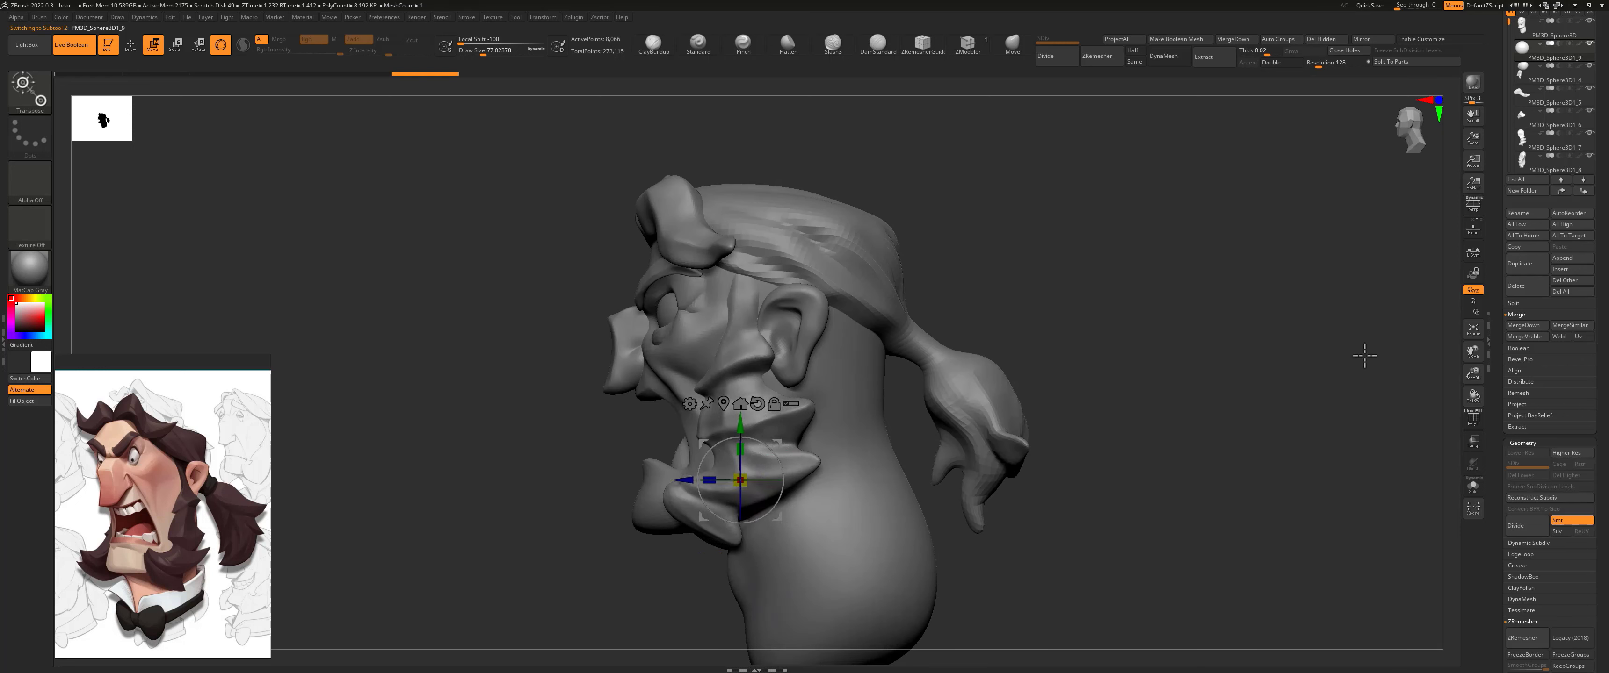
click(1467, 447)
alt+drag(618, 445, 616, 508)
drag(740, 480, 700, 476)
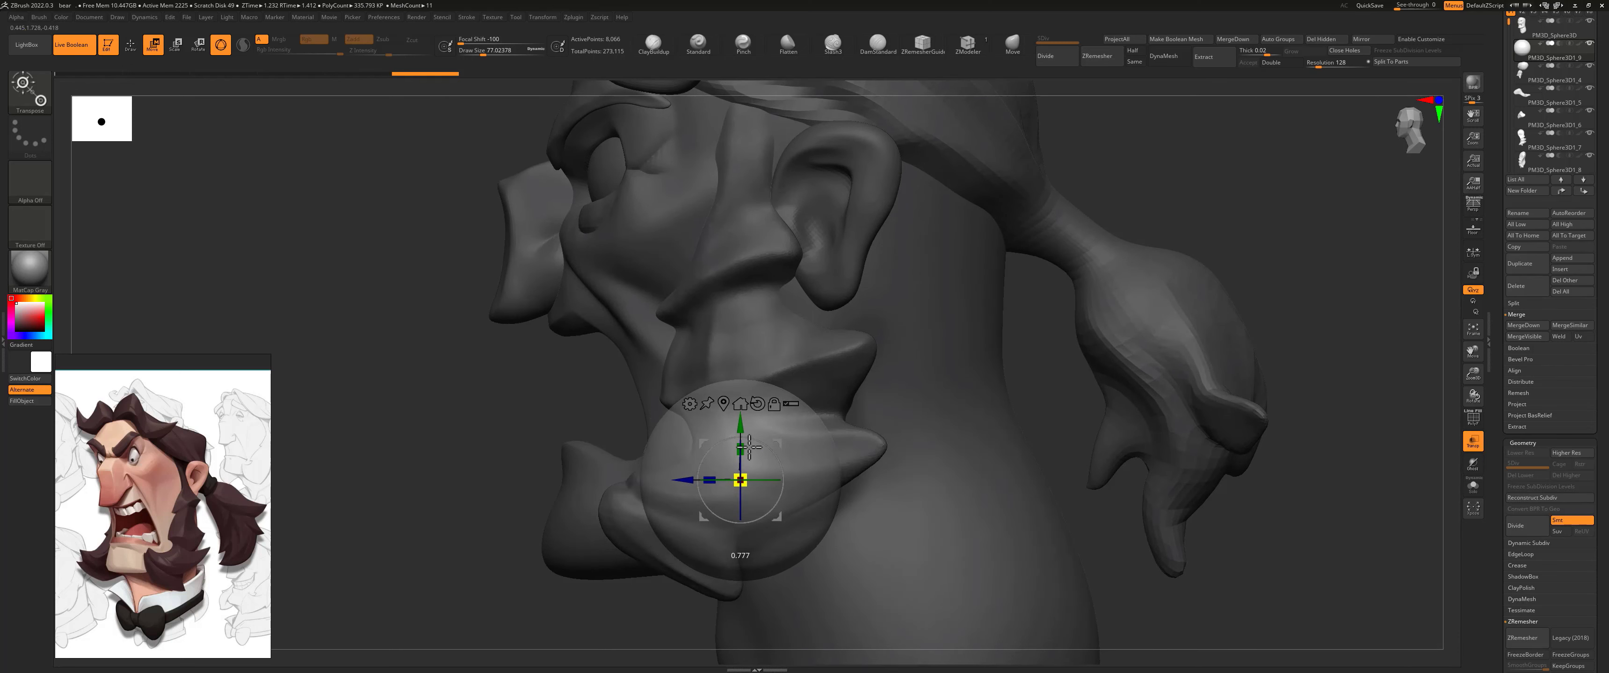
drag(782, 440, 756, 425)
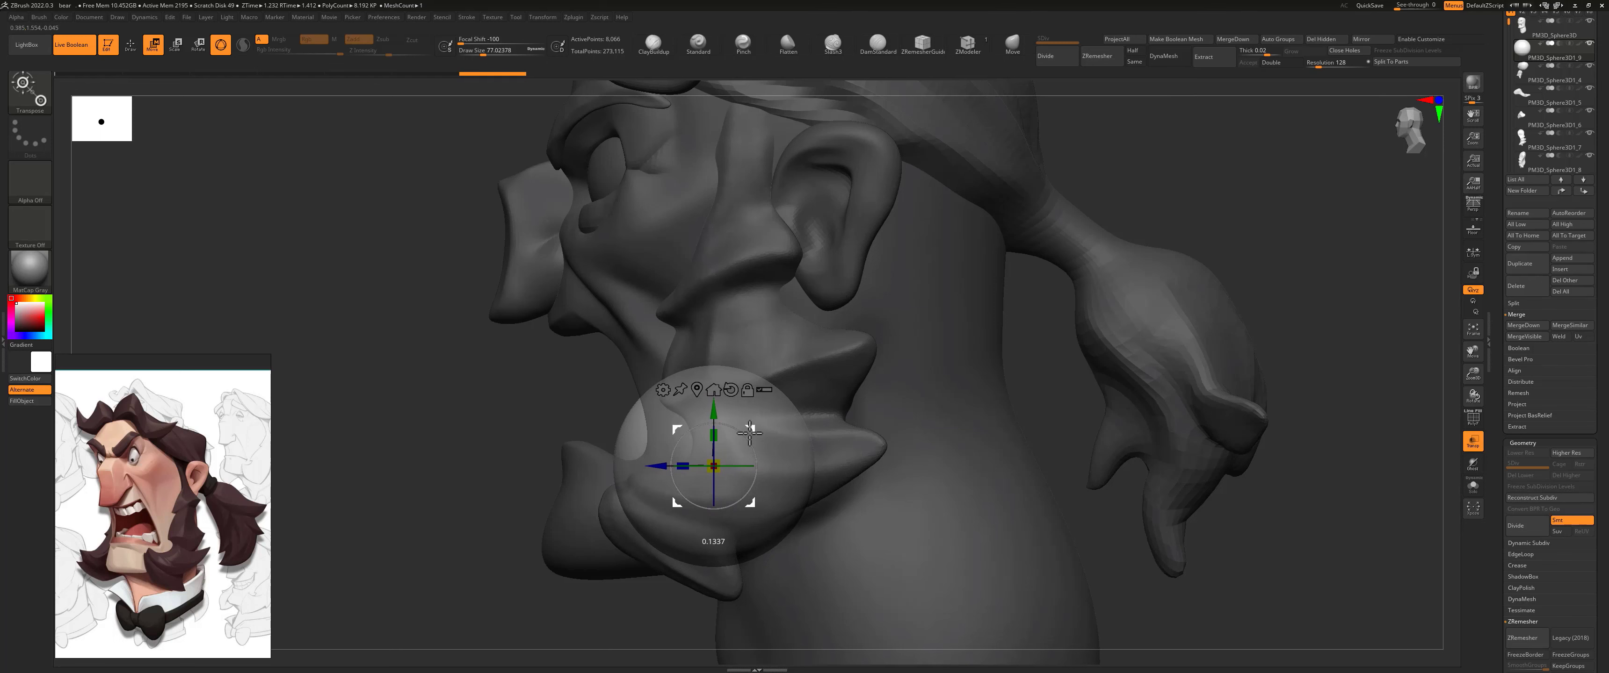
drag(713, 466, 733, 439)
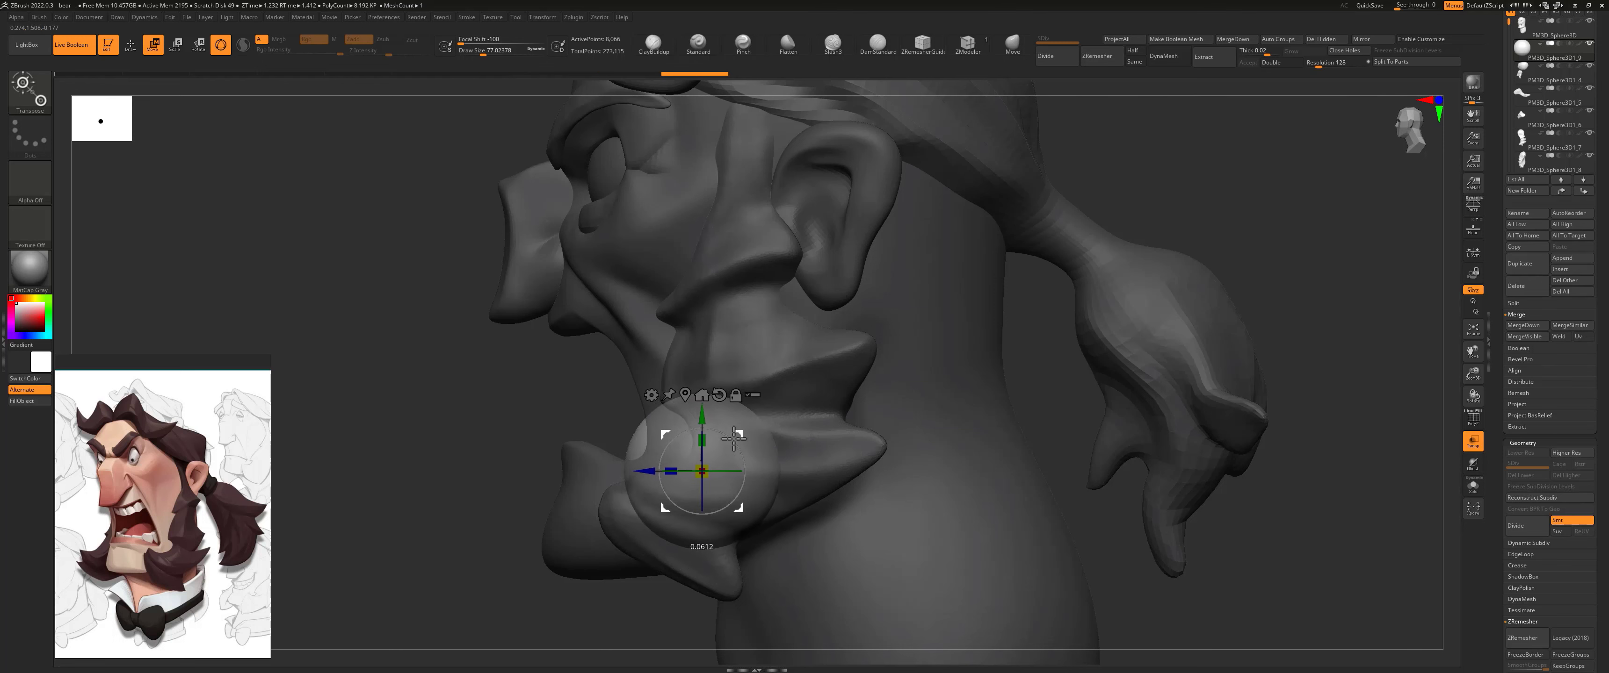
Step: Widen the sphere across the mouth from the front view and turn transparency off
shift+drag(387, 428, 480, 432)
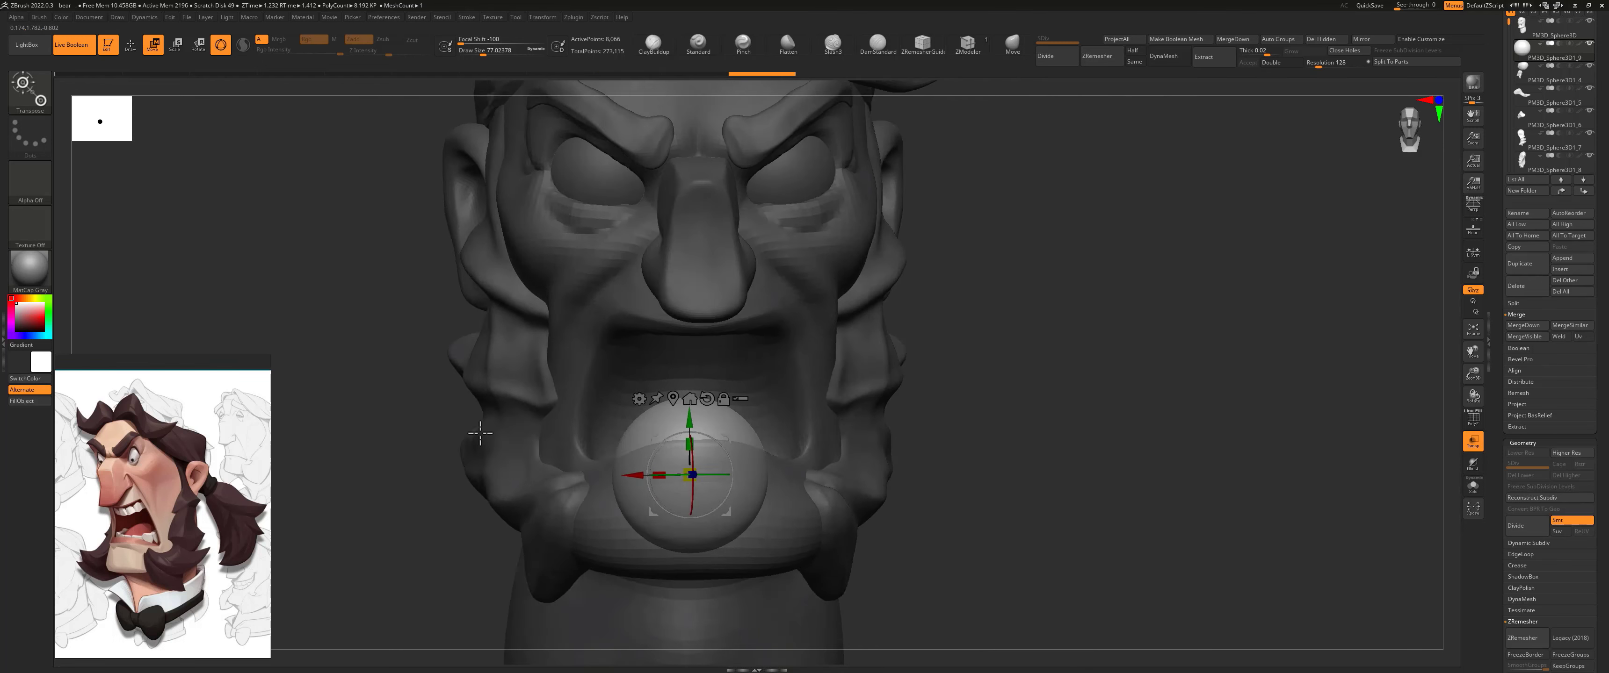
drag(675, 475, 649, 478)
key(ctrl+z)
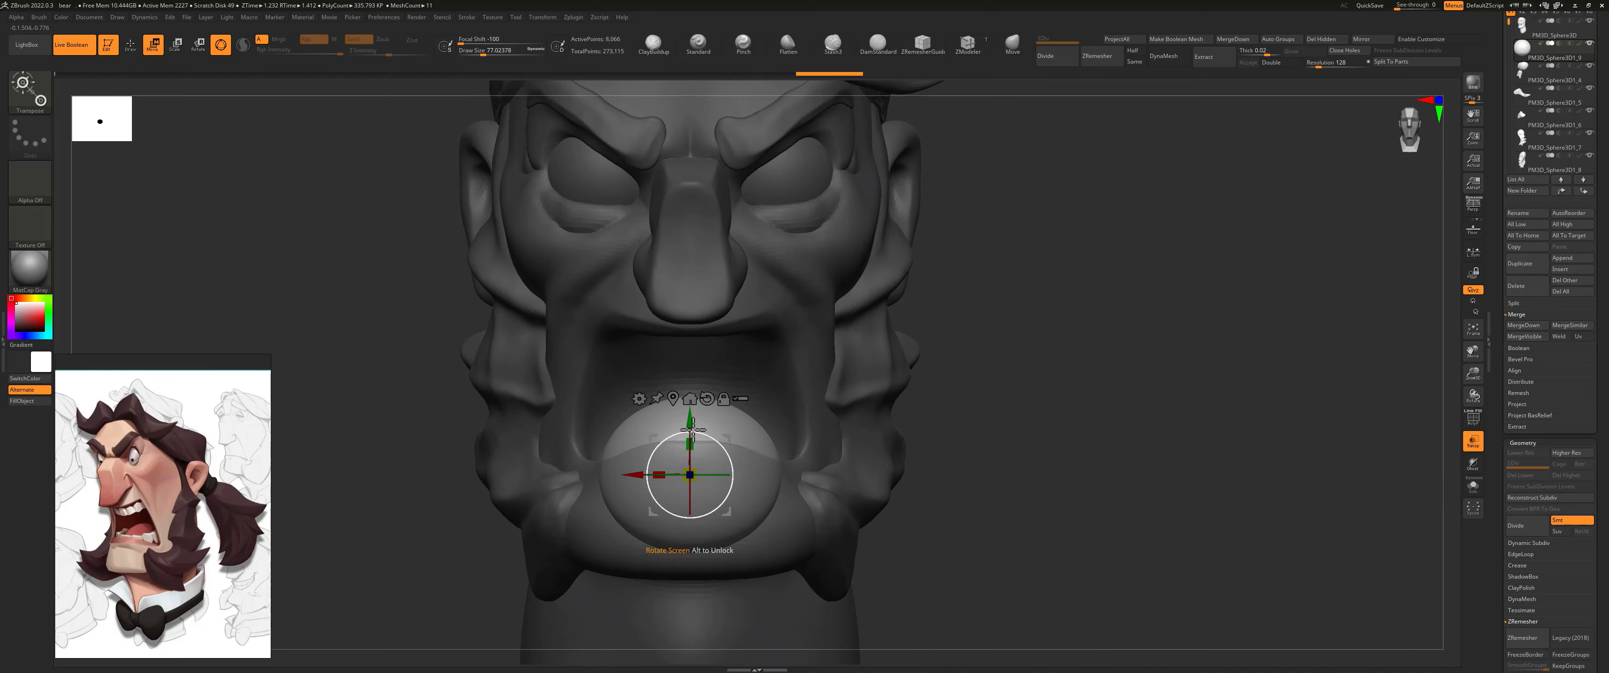
mouse_move(965, 343)
mouse_down()
mouse_move(962, 385)
mouse_move(944, 361)
mouse_move(1035, 247)
mouse_move(886, 352)
mouse_move(901, 331)
mouse_move(964, 345)
mouse_move(904, 361)
mouse_move(992, 350)
mouse_up()
click(1474, 445)
Step: Insert a Cylinder3D as a new subtool, move it down to the mouth and scale it down
click(1563, 258)
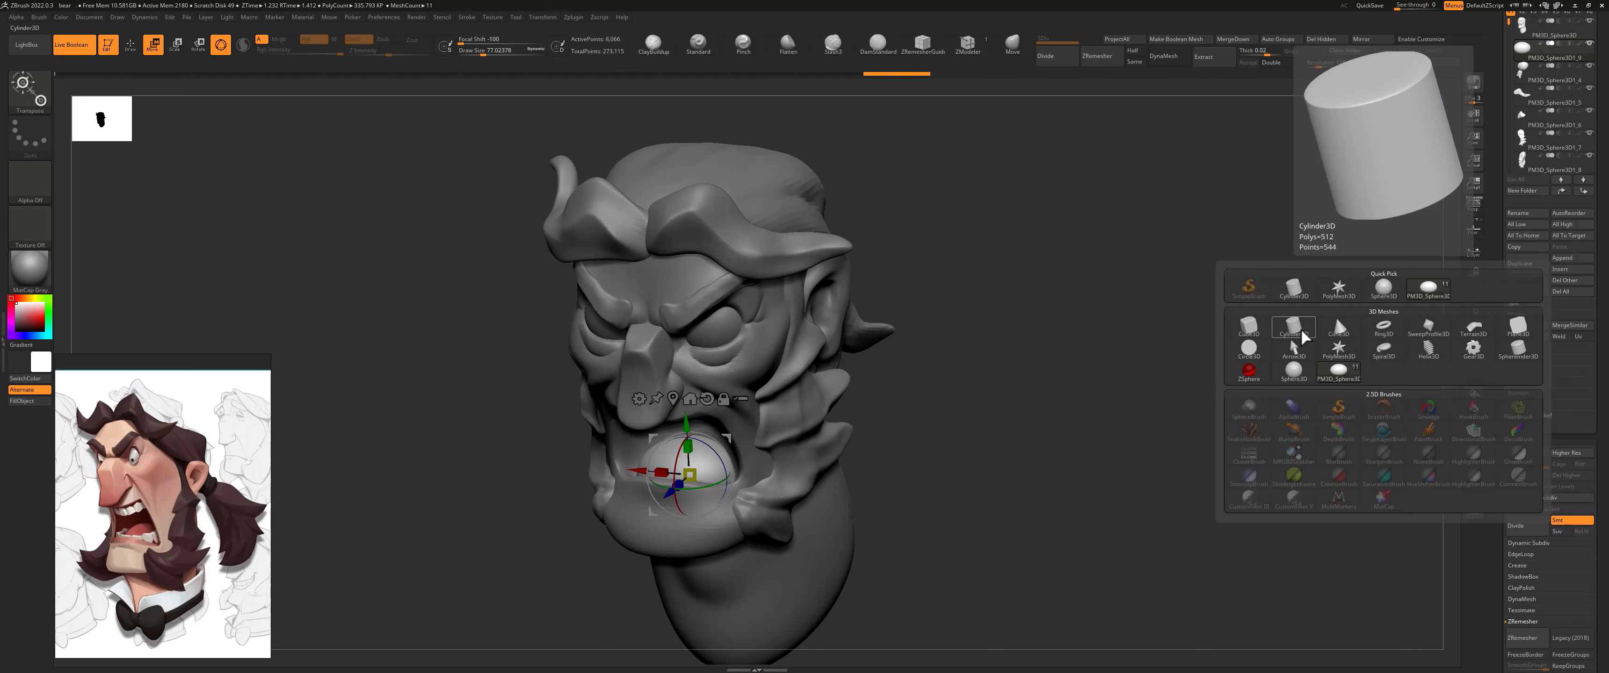
click(1301, 334)
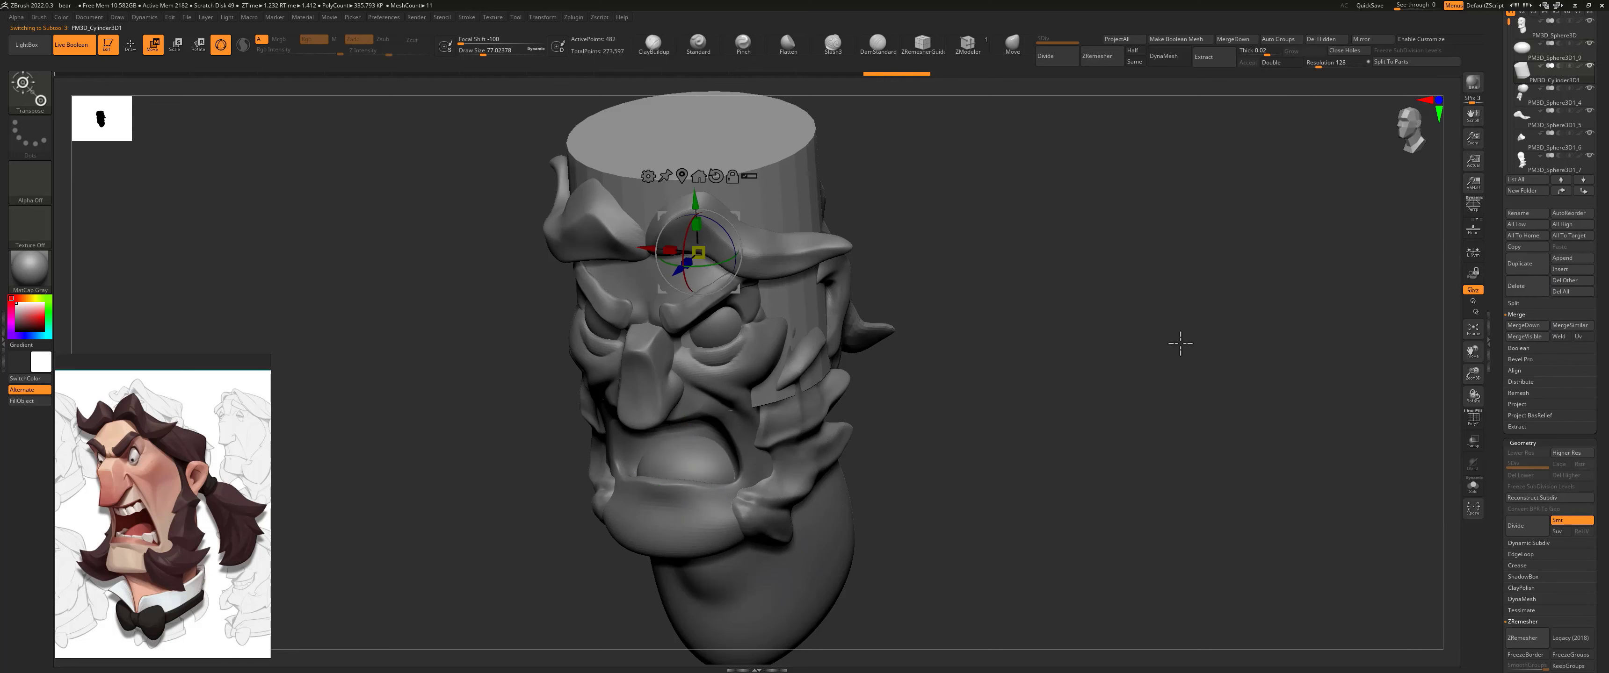
drag(883, 237, 862, 216)
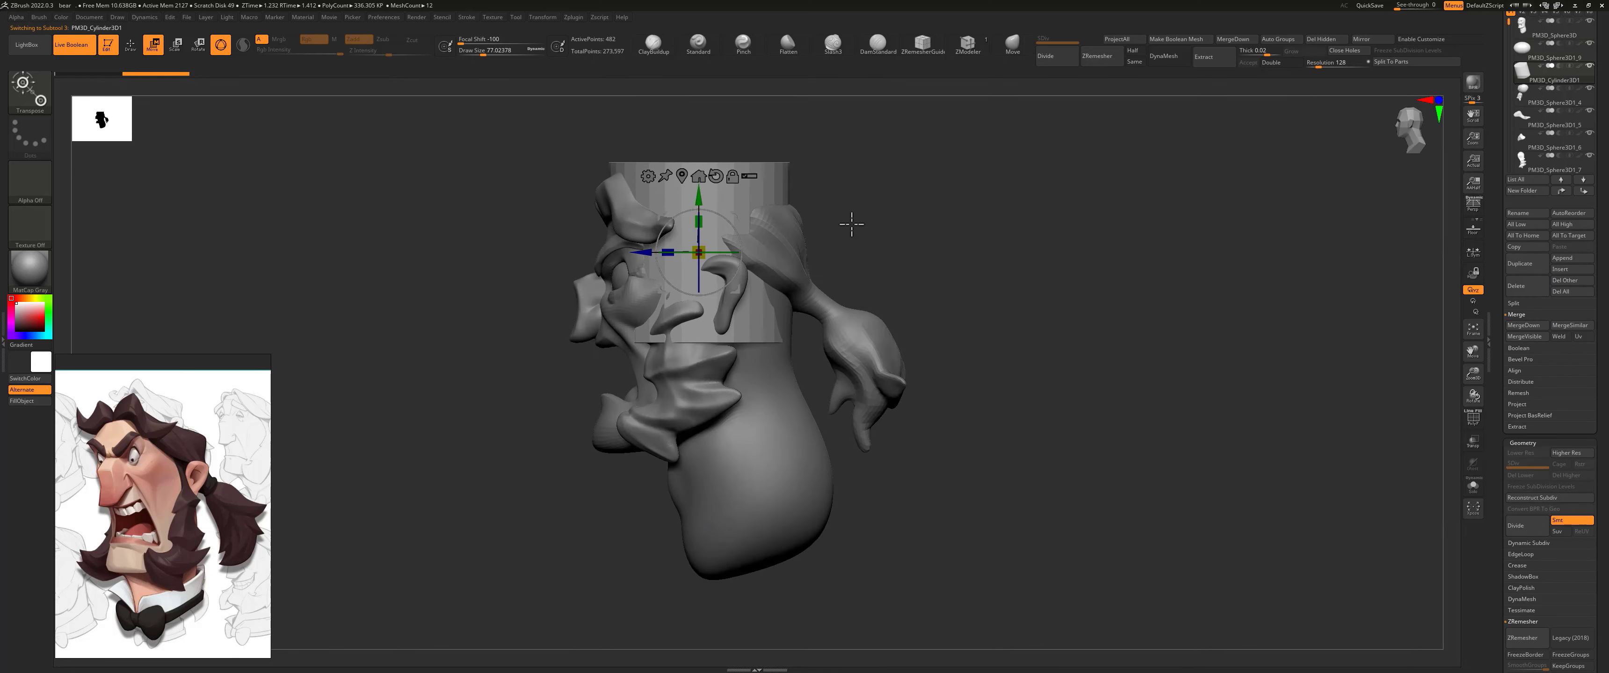
drag(701, 249, 693, 420)
drag(724, 361, 703, 365)
Step: Fit the cylinder's width to the mouth opening and adjust its height and tilt just above the lower lip
drag(542, 381, 928, 344)
drag(632, 405, 650, 405)
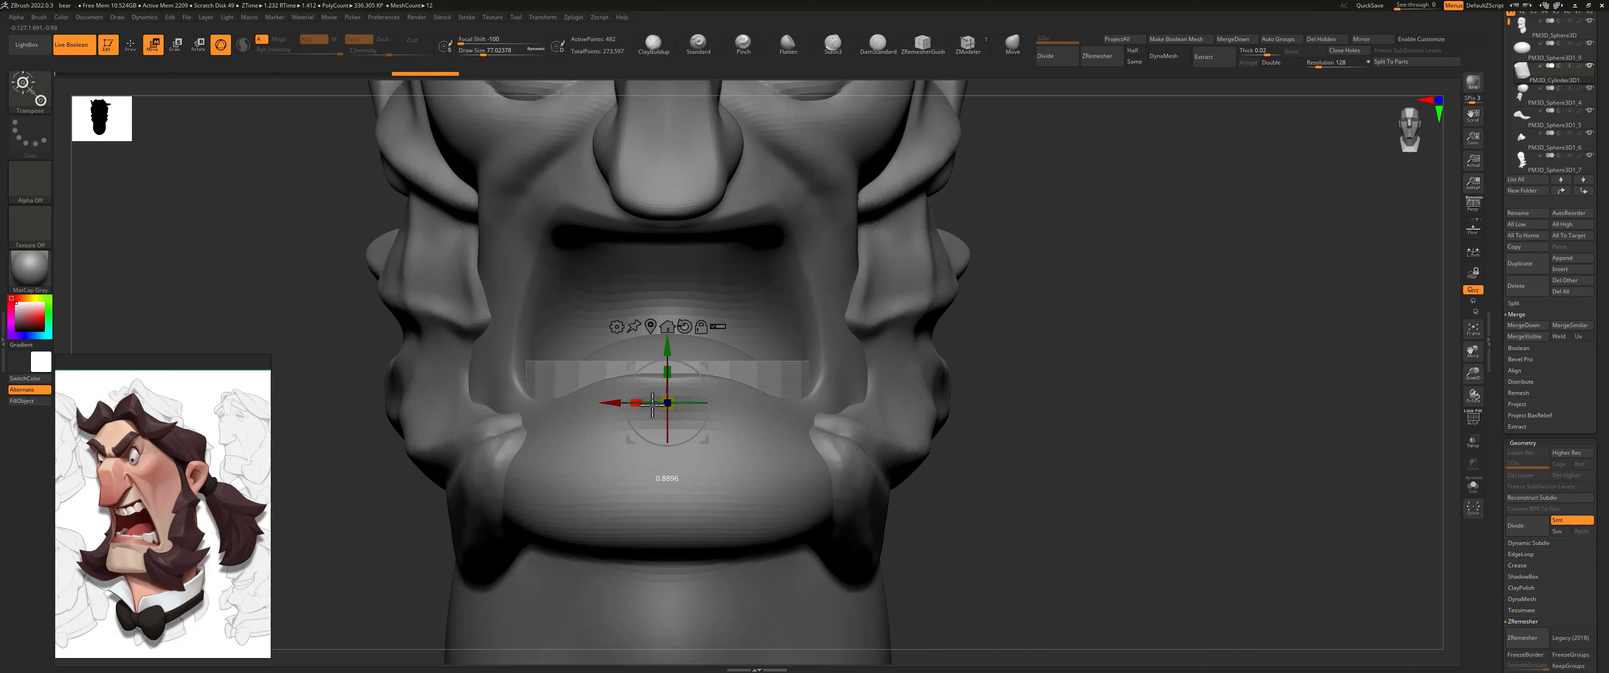
drag(667, 350, 668, 338)
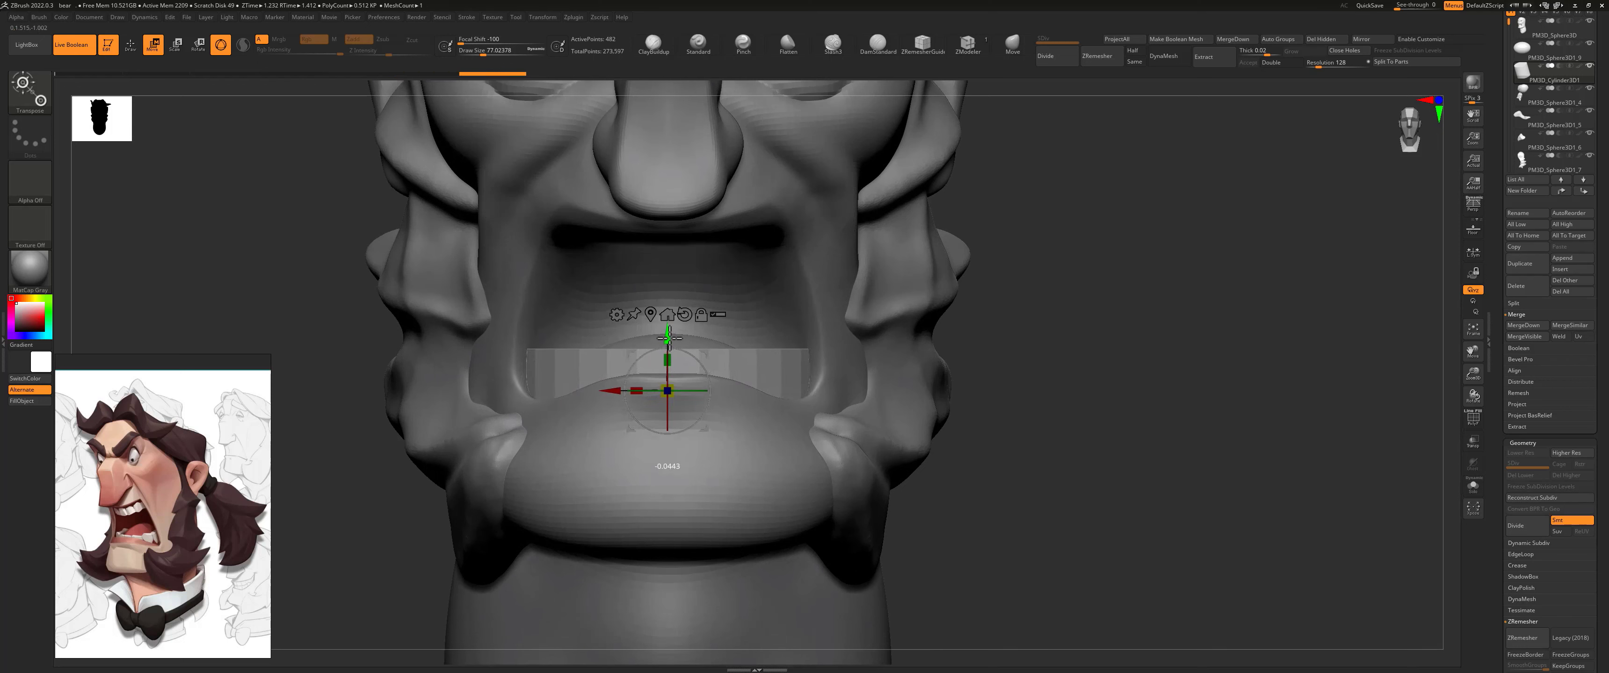
drag(1059, 262, 605, 361)
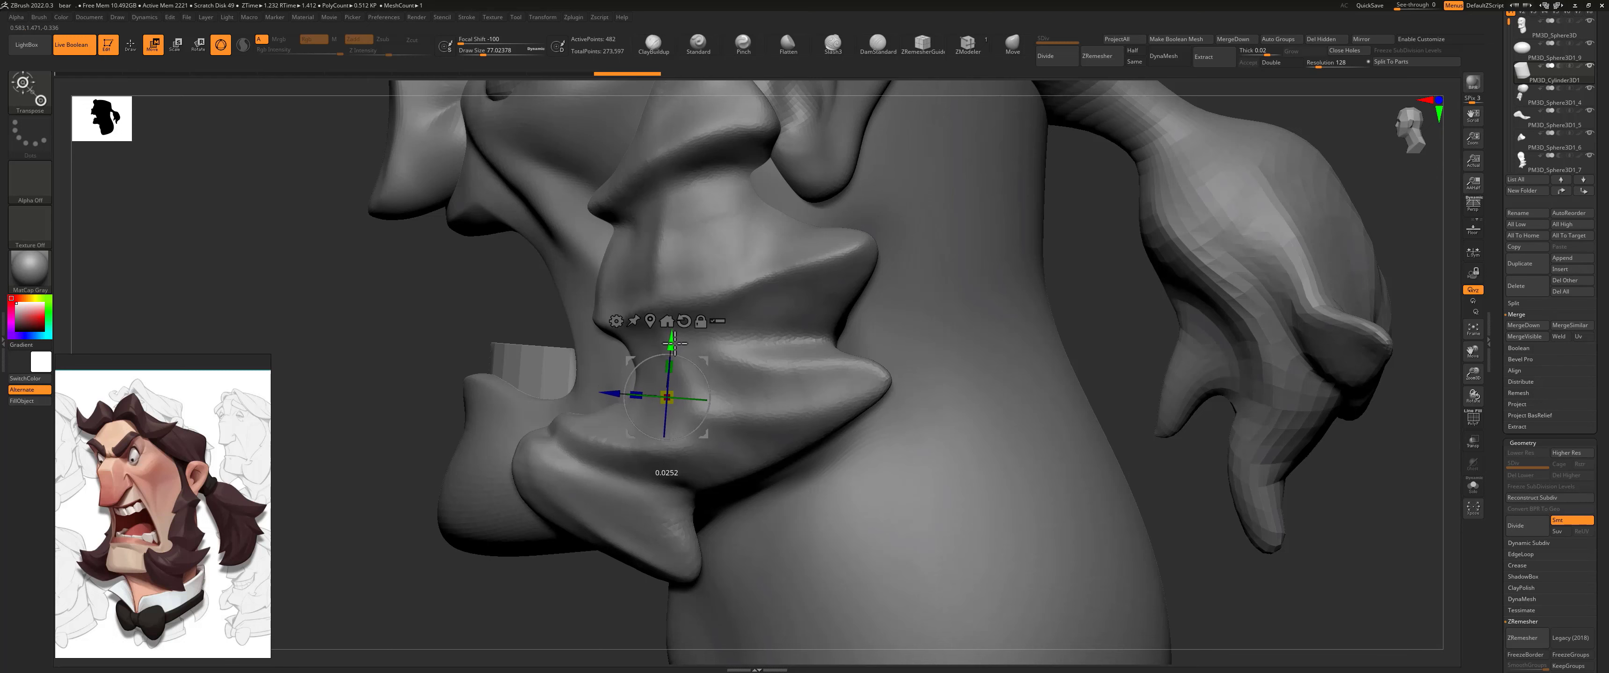
drag(675, 344, 675, 347)
drag(437, 350, 549, 342)
Step: Isolate the cylinder with its wireframe and Double display on, and delete both end caps to leave an open ring
click(1473, 487)
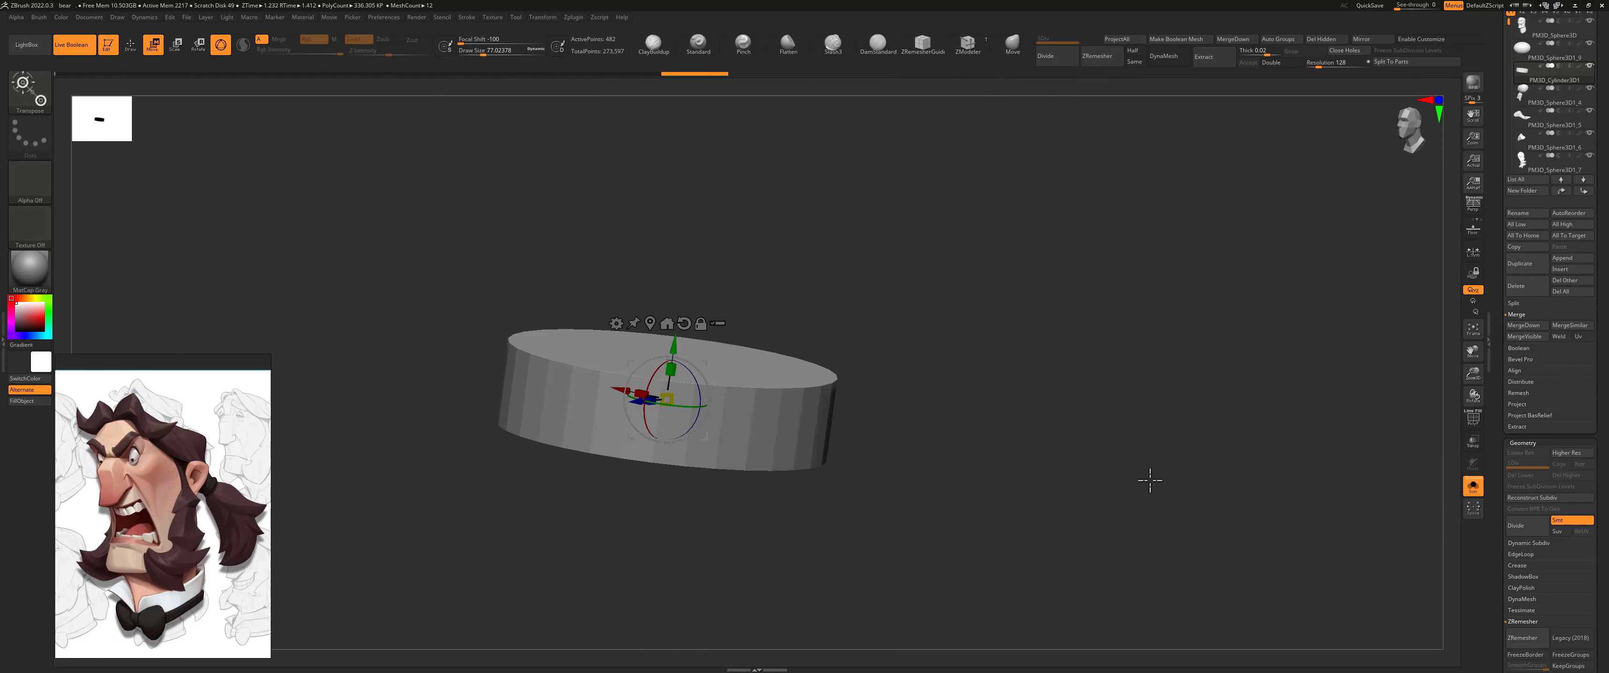
drag(796, 276, 776, 299)
key(shift+f)
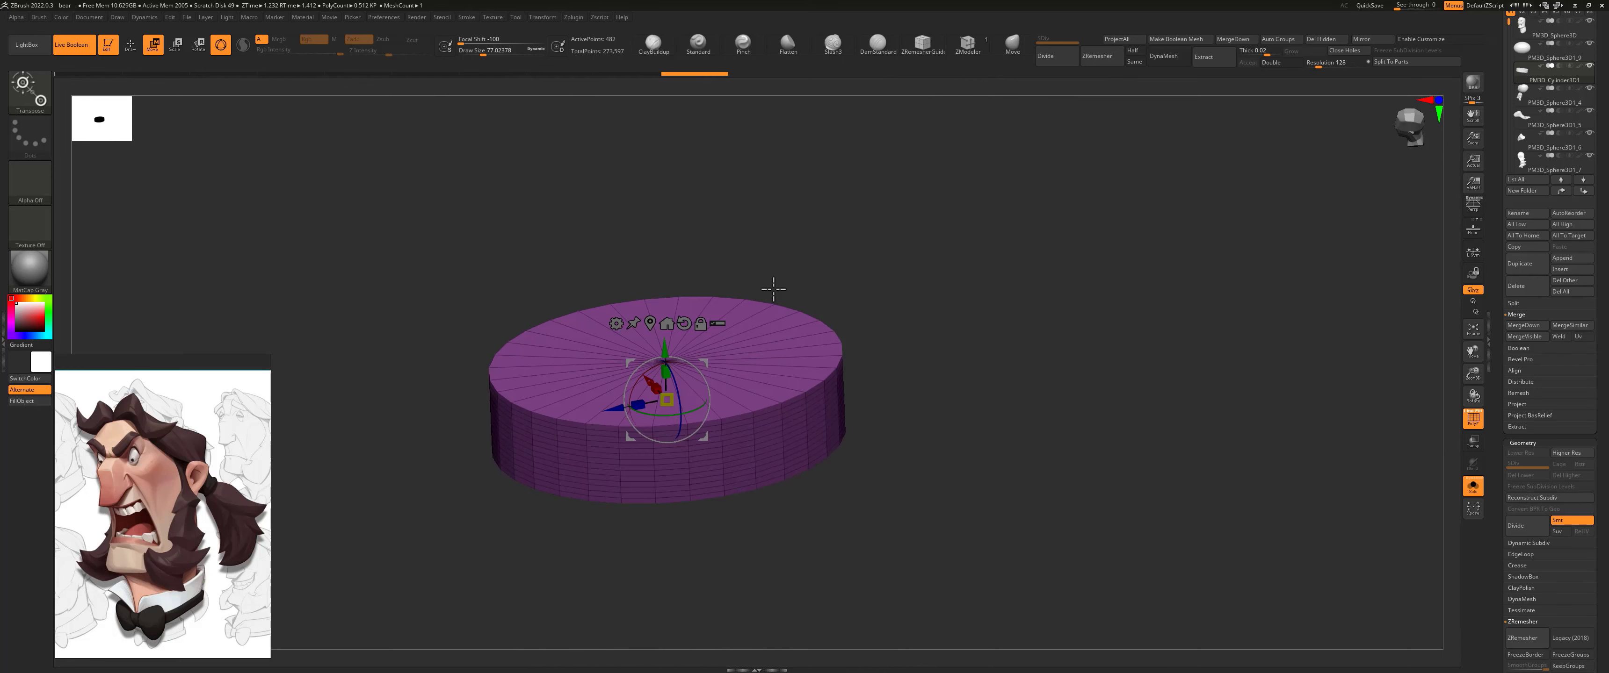
drag(816, 262, 819, 294)
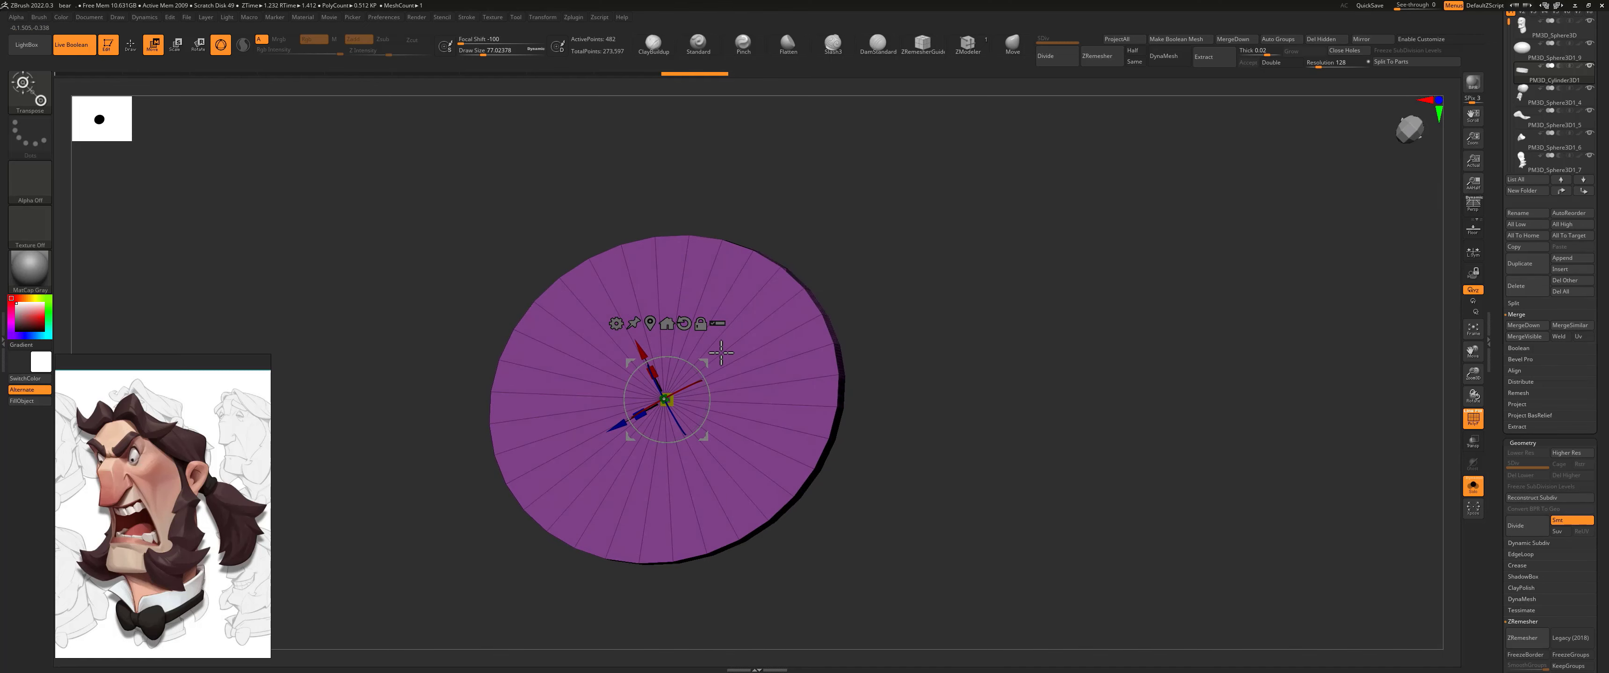
key(q)
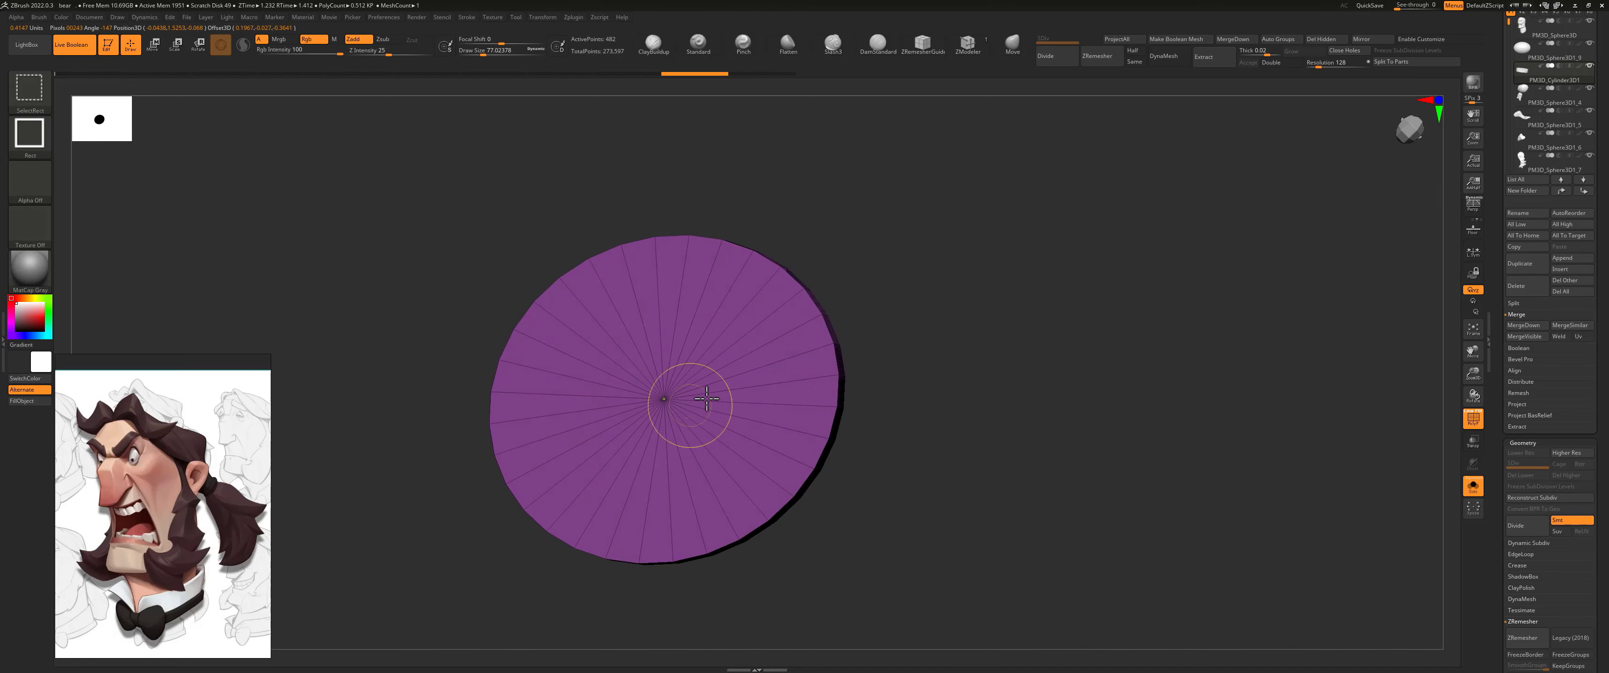
mouse_move(883, 308)
mouse_down()
mouse_move(898, 186)
mouse_move(1135, 90)
mouse_up()
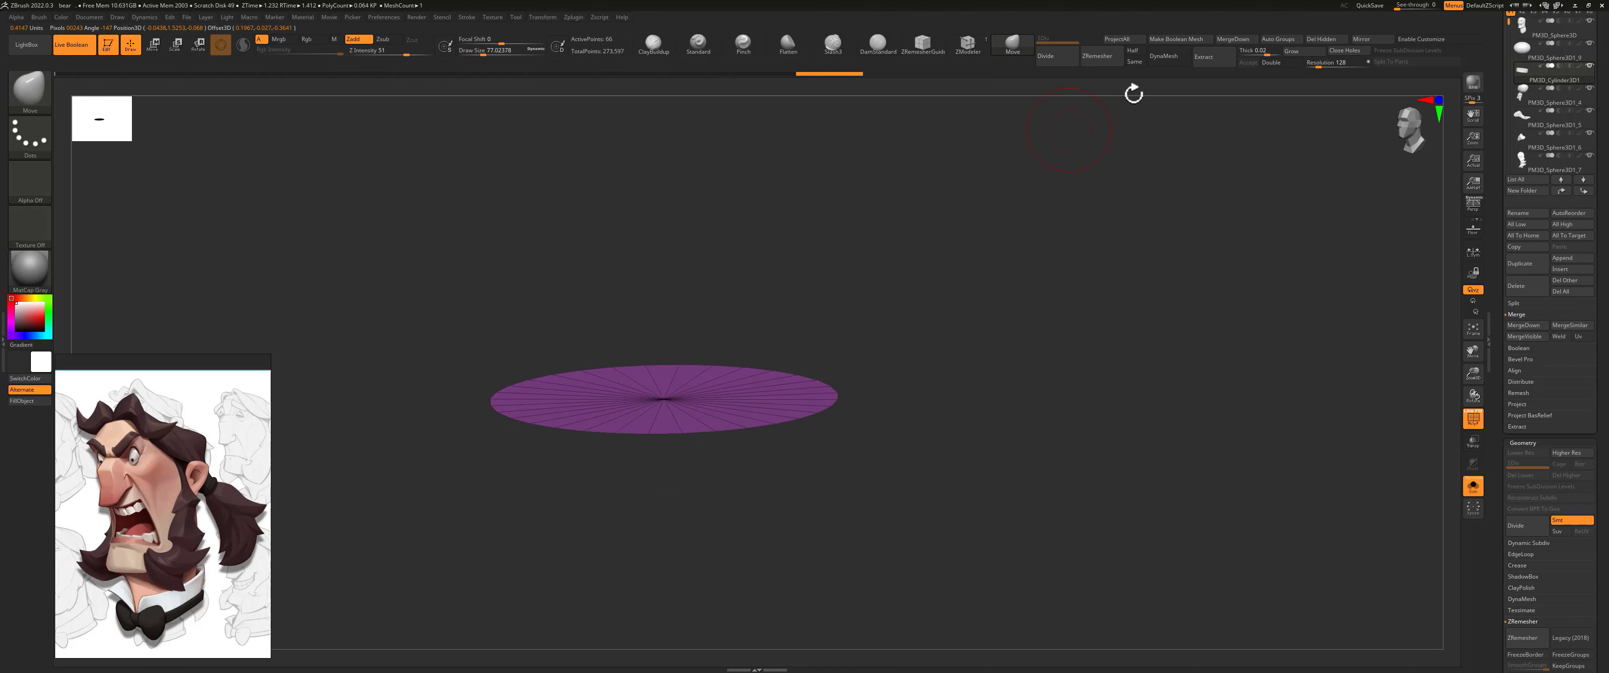
click(1266, 63)
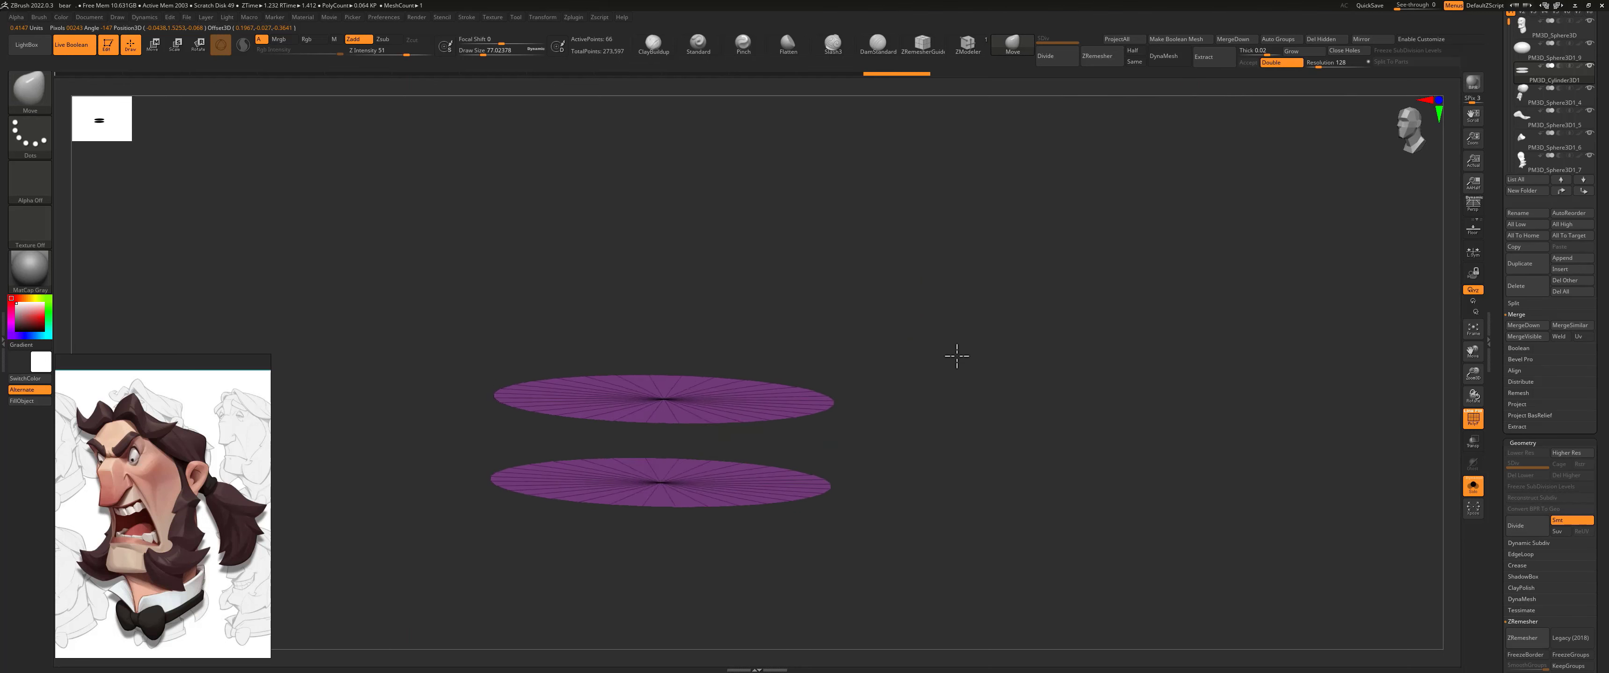
ctrl+shift+drag(963, 251, 990, 442)
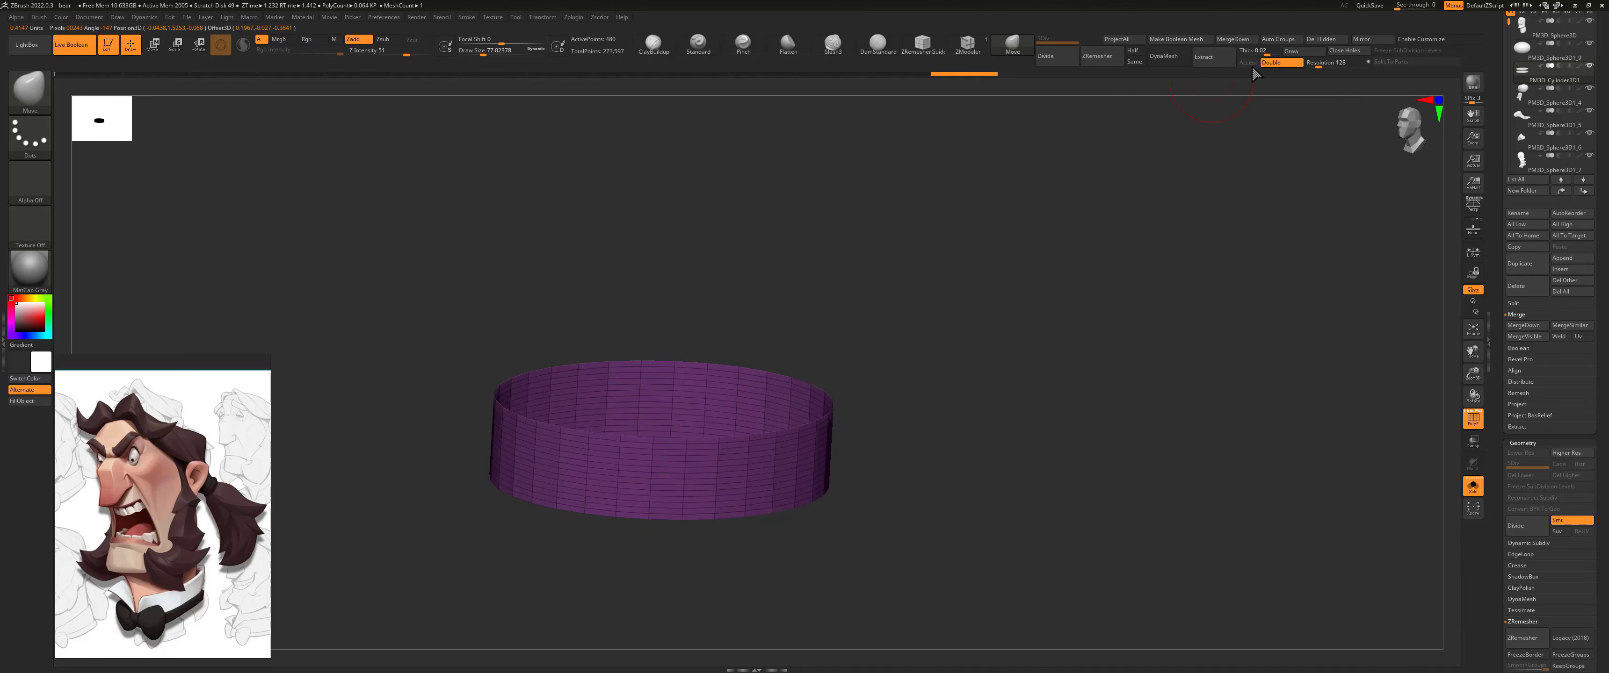
click(1320, 39)
Step: Thicken the ring inward with ZModeler's QMesh polygon action targeting All Polygons
click(967, 50)
drag(891, 262, 718, 349)
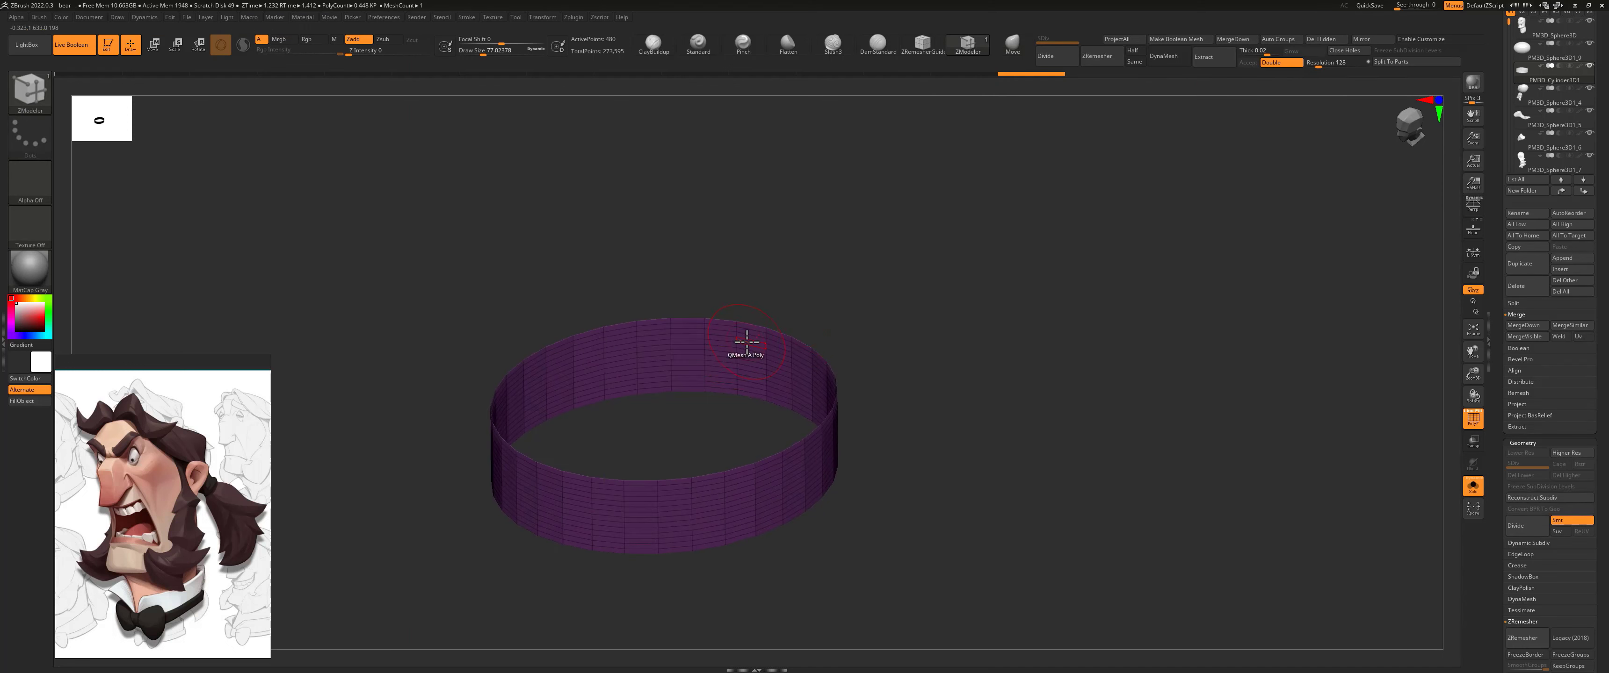
key(space)
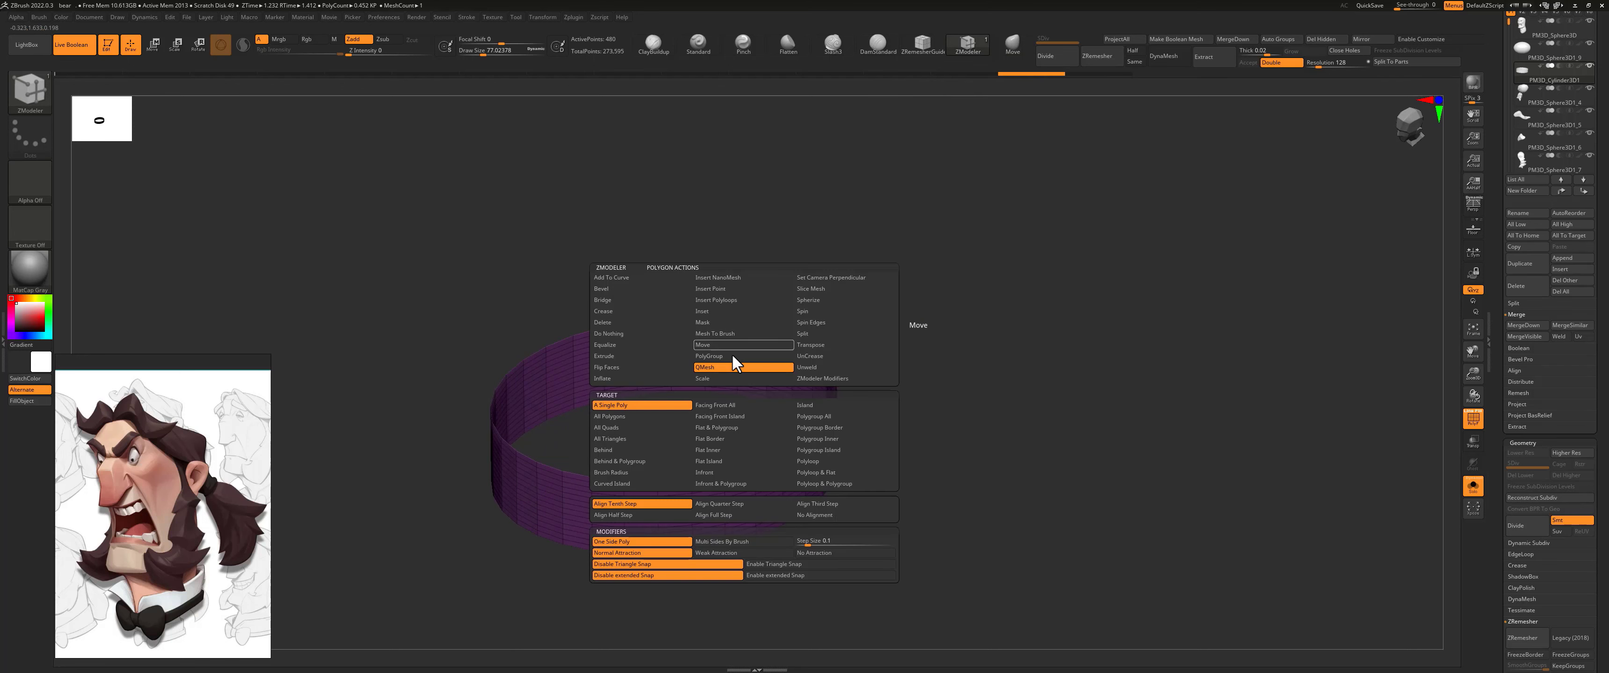
click(620, 417)
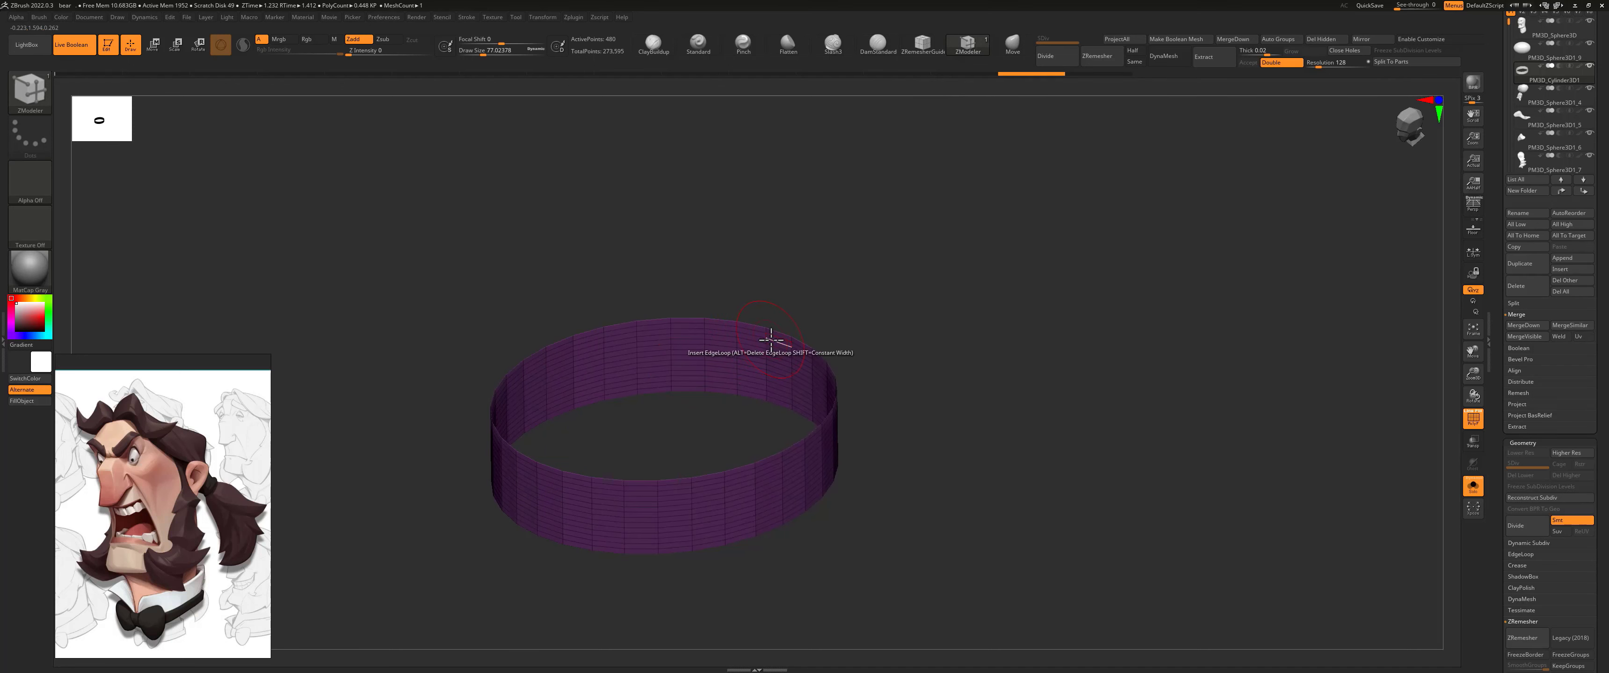
drag(771, 342, 737, 360)
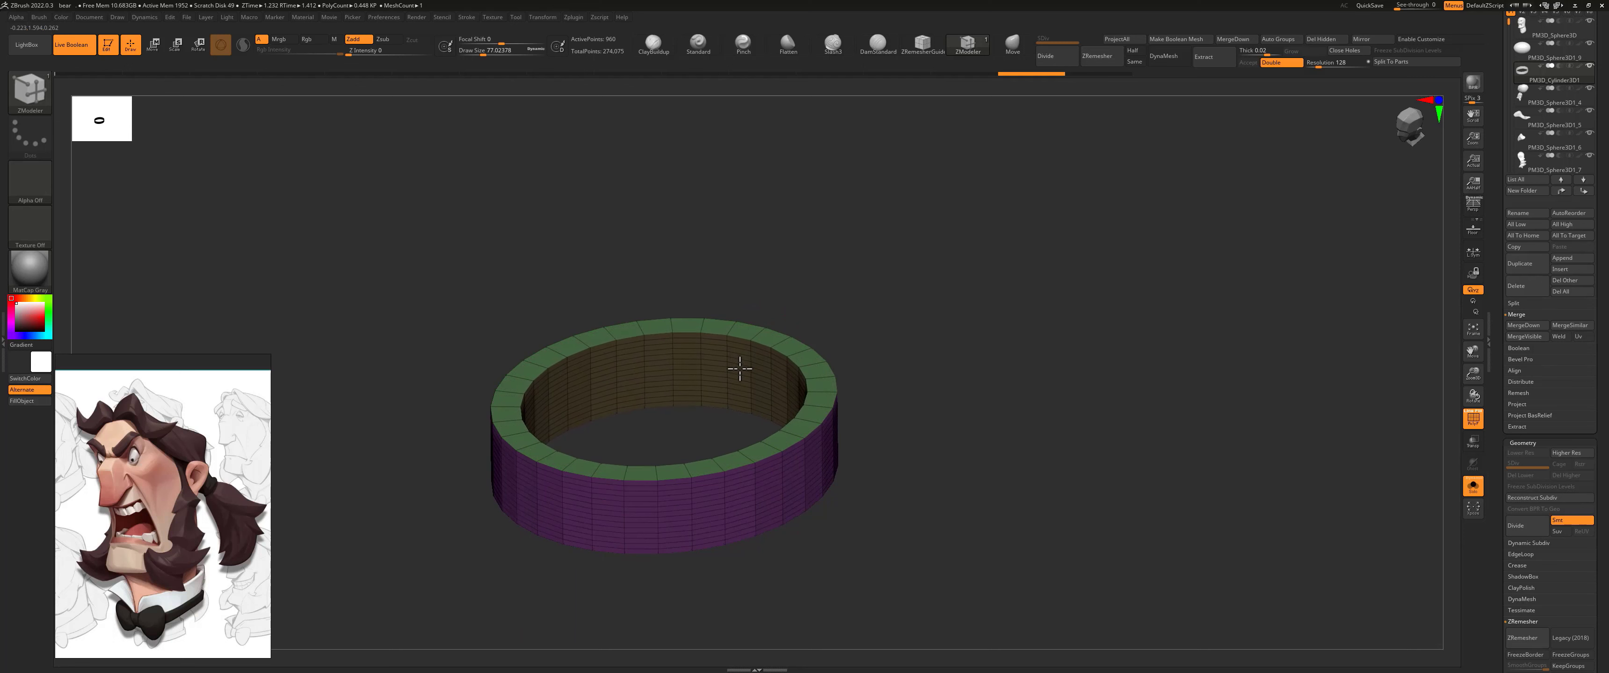
Step: Show the whole head, adjust the ring's placement above the lower lip, and subdivide the ring to level 4
click(1471, 492)
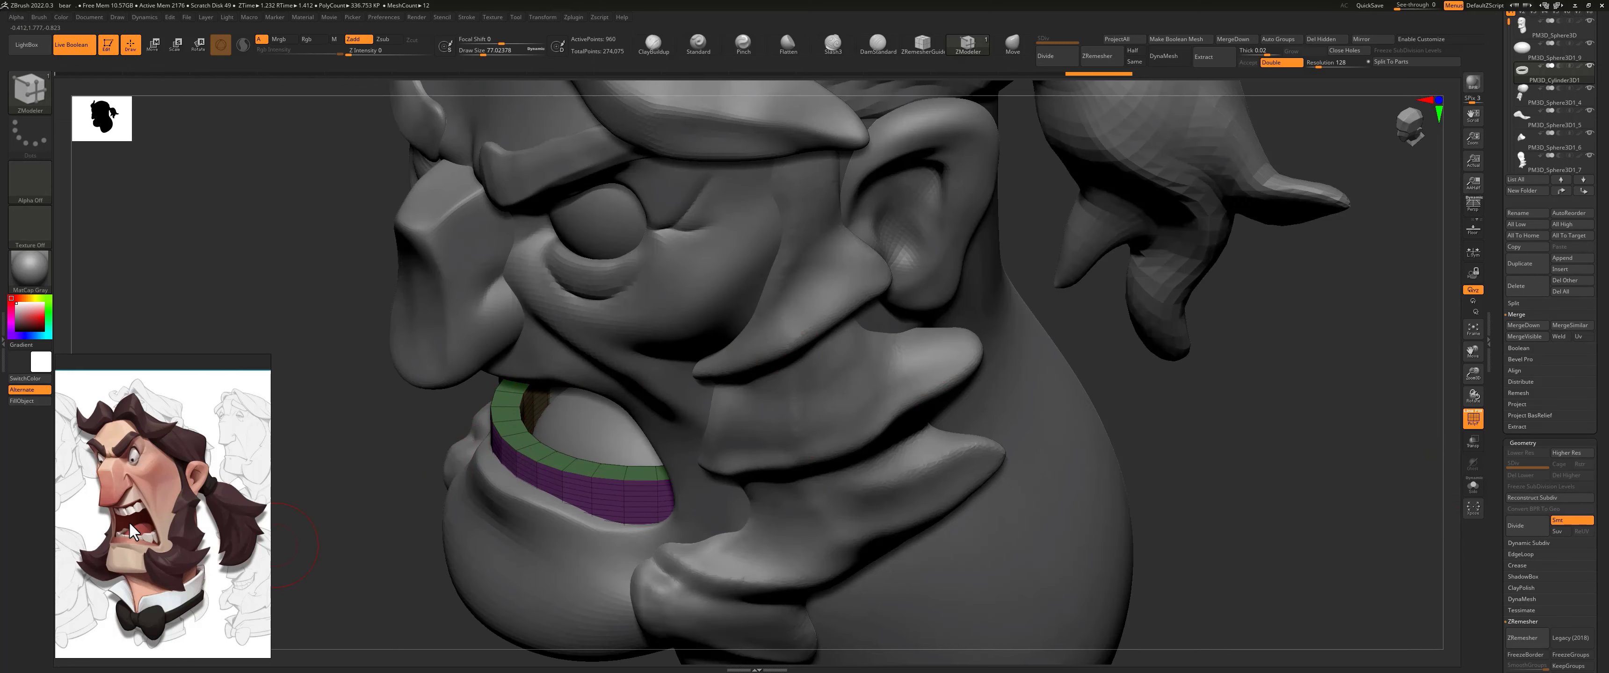
mouse_move(1162, 399)
shift+mouse_down()
mouse_move(1268, 226)
mouse_move(1229, 291)
shift+mouse_up()
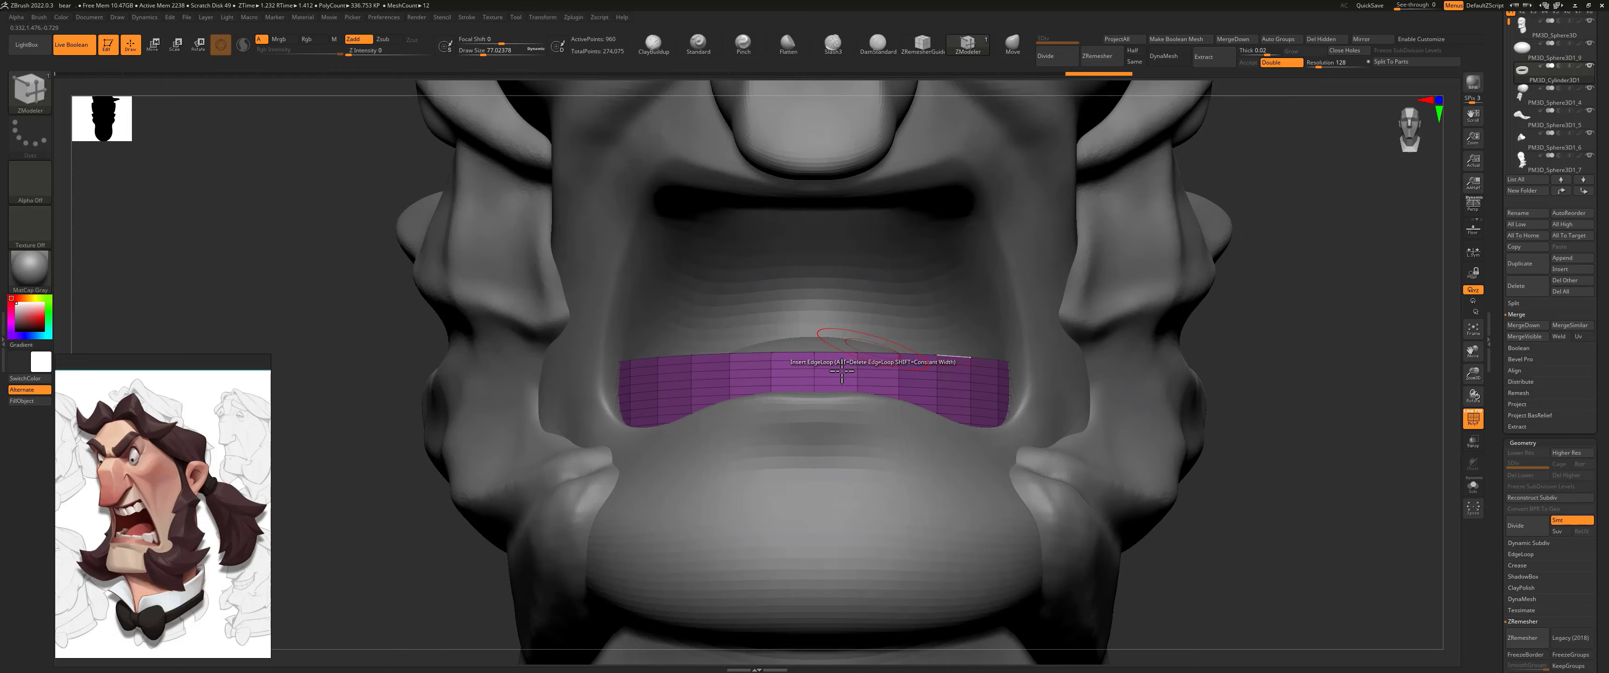
key(w)
drag(785, 430, 799, 431)
drag(1238, 273, 1242, 310)
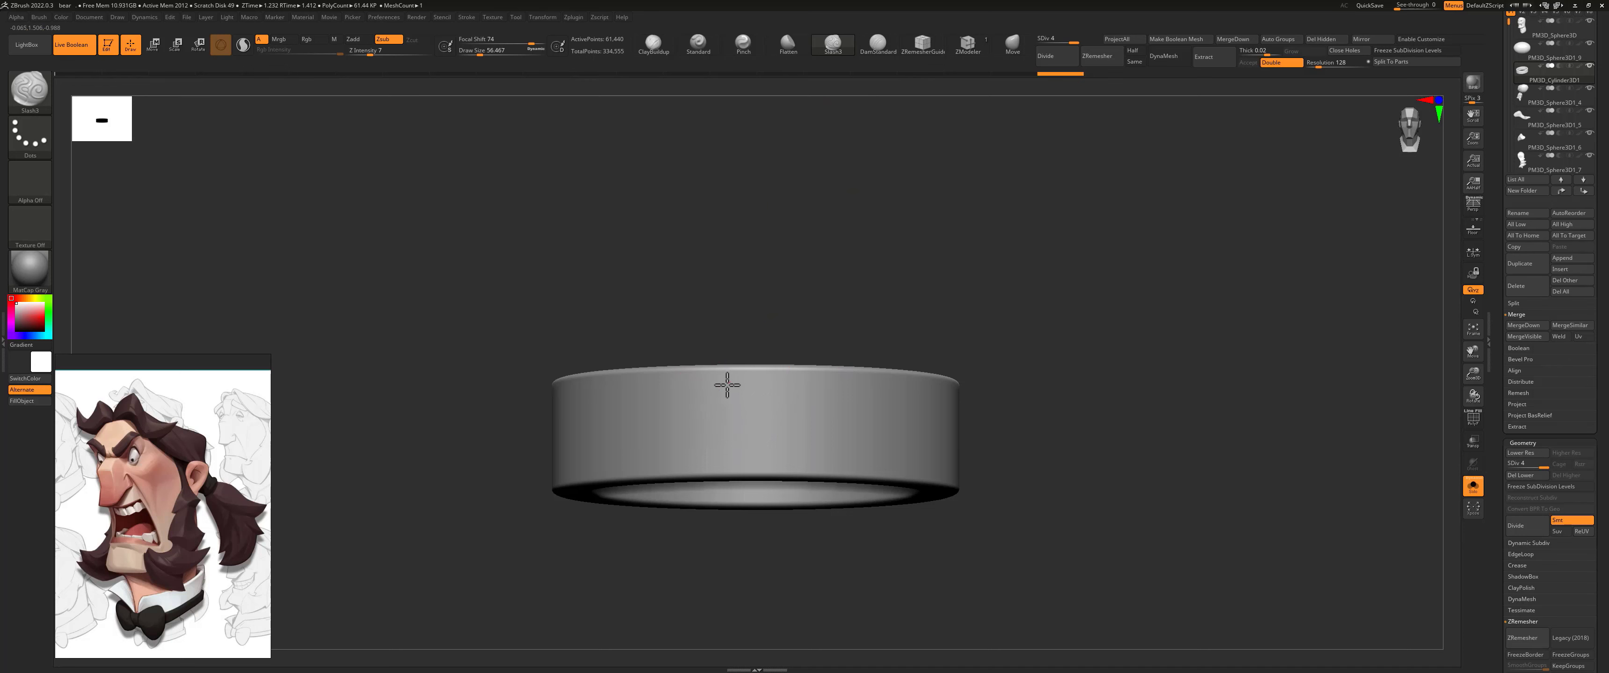
Step: Carve vertical grooves across the front and sides of the ring with the Slash3 brush to mark the gaps between the teeth
key(s)
drag(726, 383, 728, 386)
click(1473, 485)
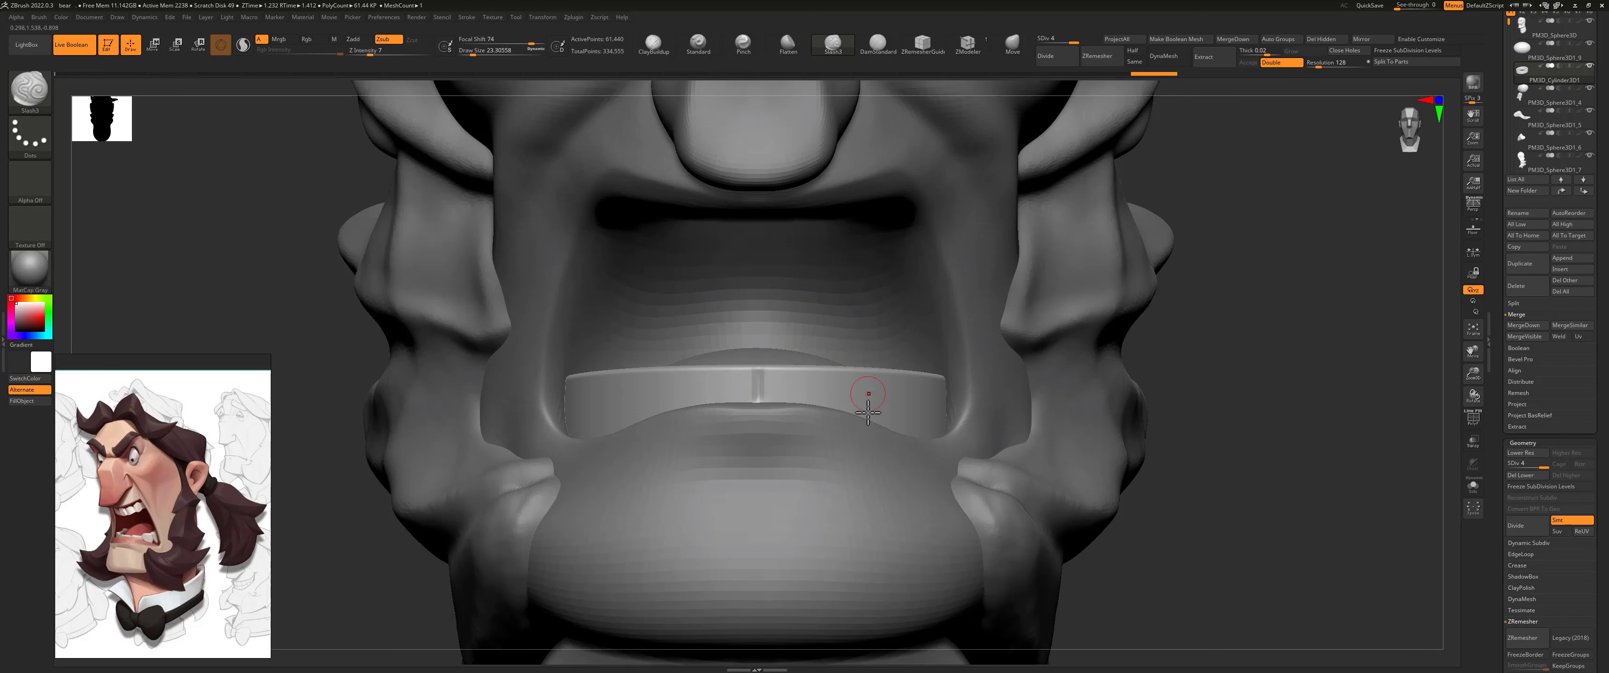
drag(848, 369, 847, 383)
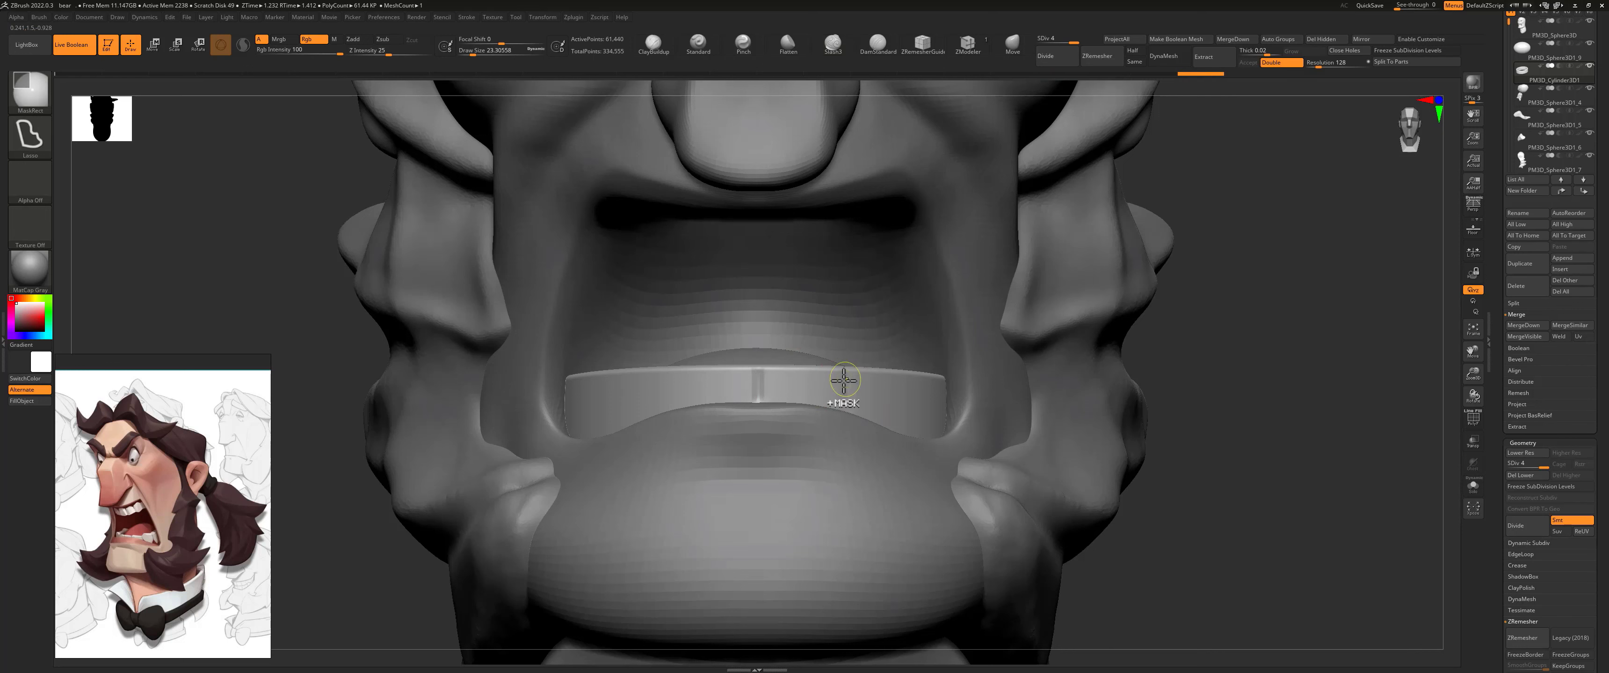
key(ctrl+z)
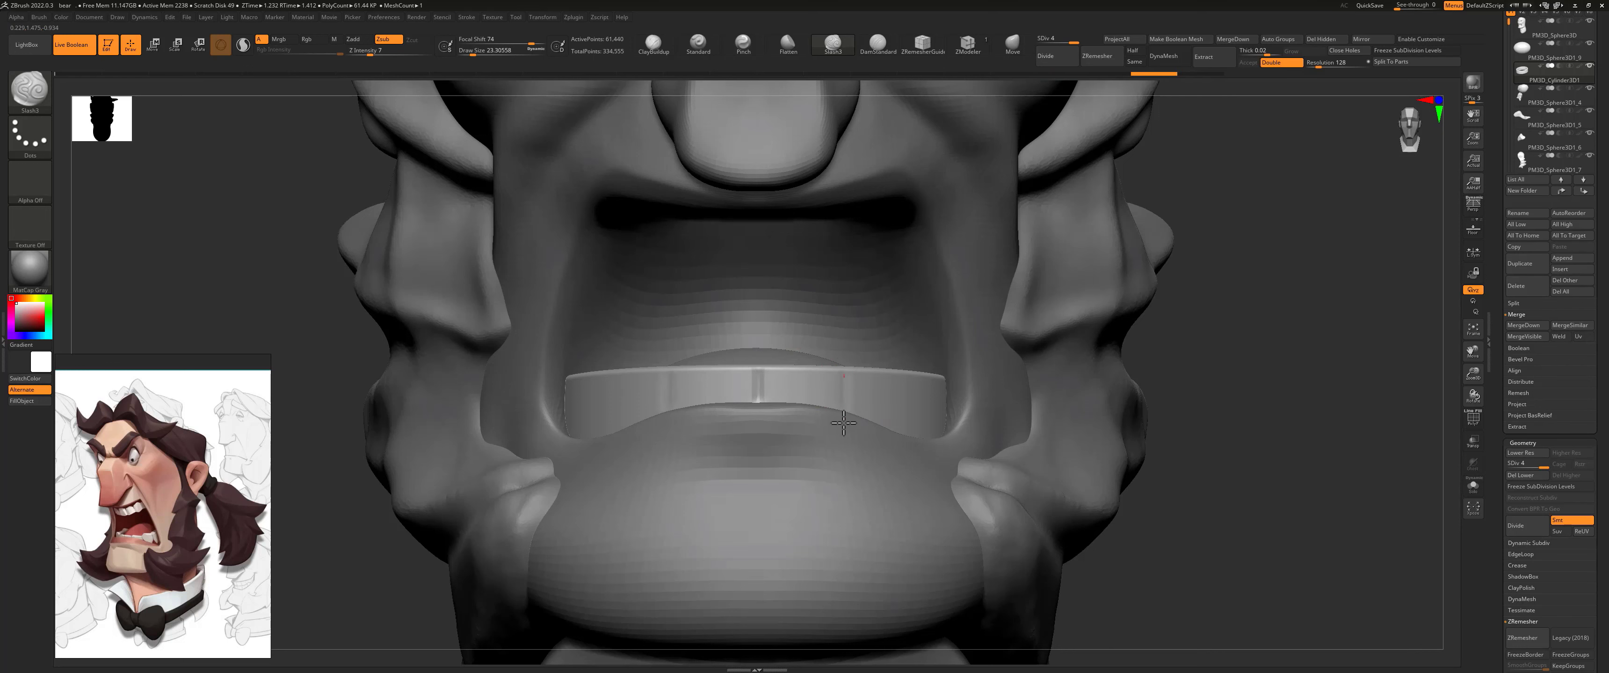
right_drag(1180, 329, 926, 398)
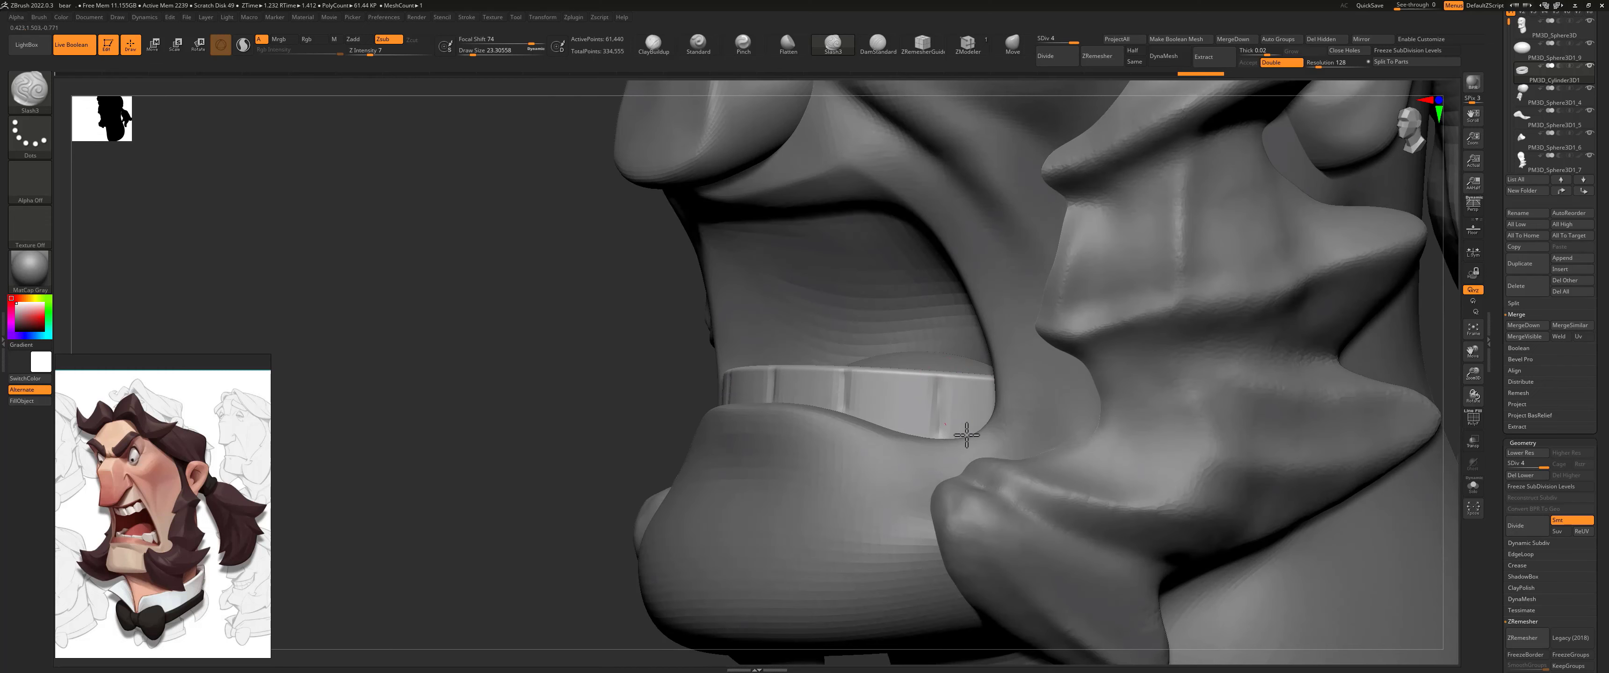
drag(966, 435, 966, 430)
alt+drag(538, 359, 352, 308)
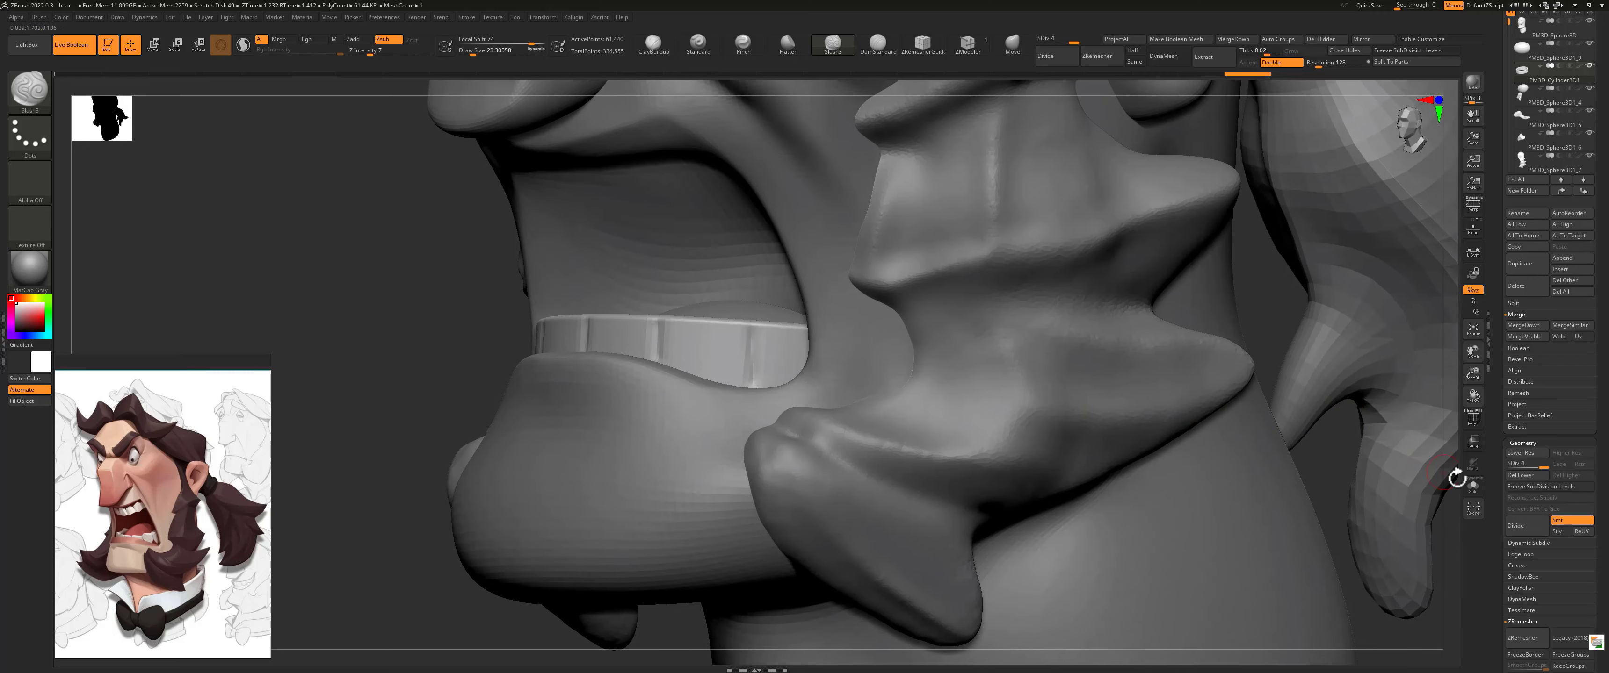
Step: Isolate the ring and start bulging out a tooth between two grooves with ClayBuildup at a reduced Z Intensity
click(1473, 487)
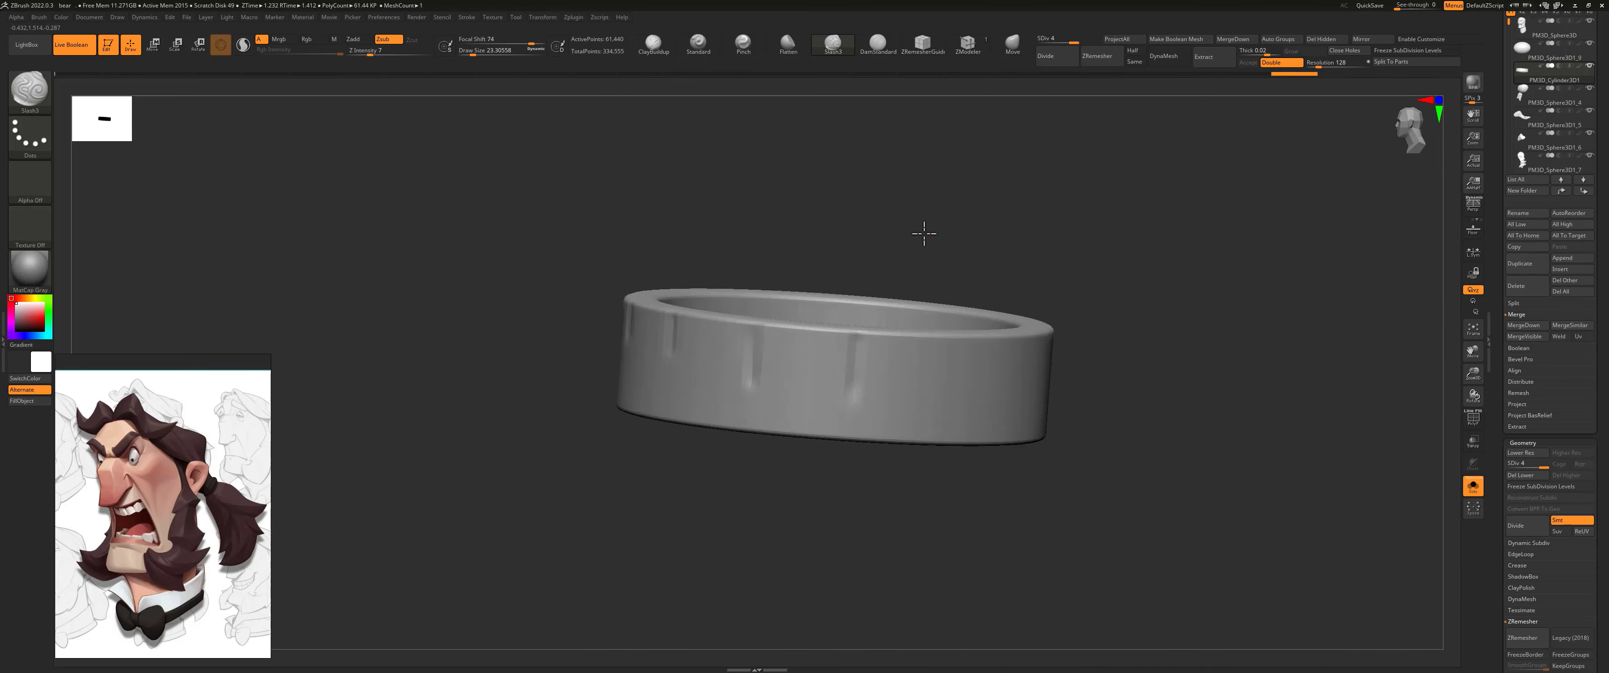
drag(926, 234, 883, 67)
click(653, 43)
key(s)
drag(767, 421, 772, 420)
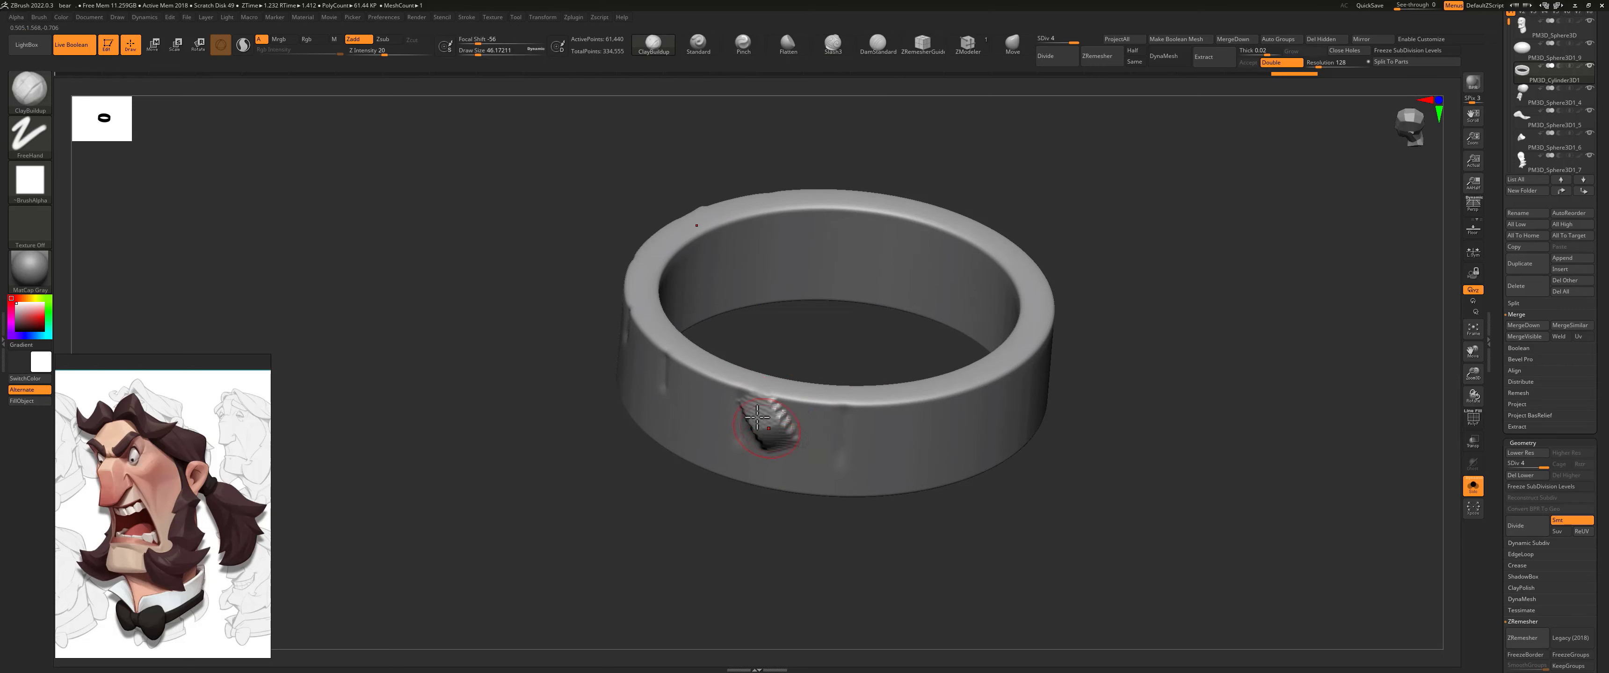
key(space)
drag(789, 474, 767, 474)
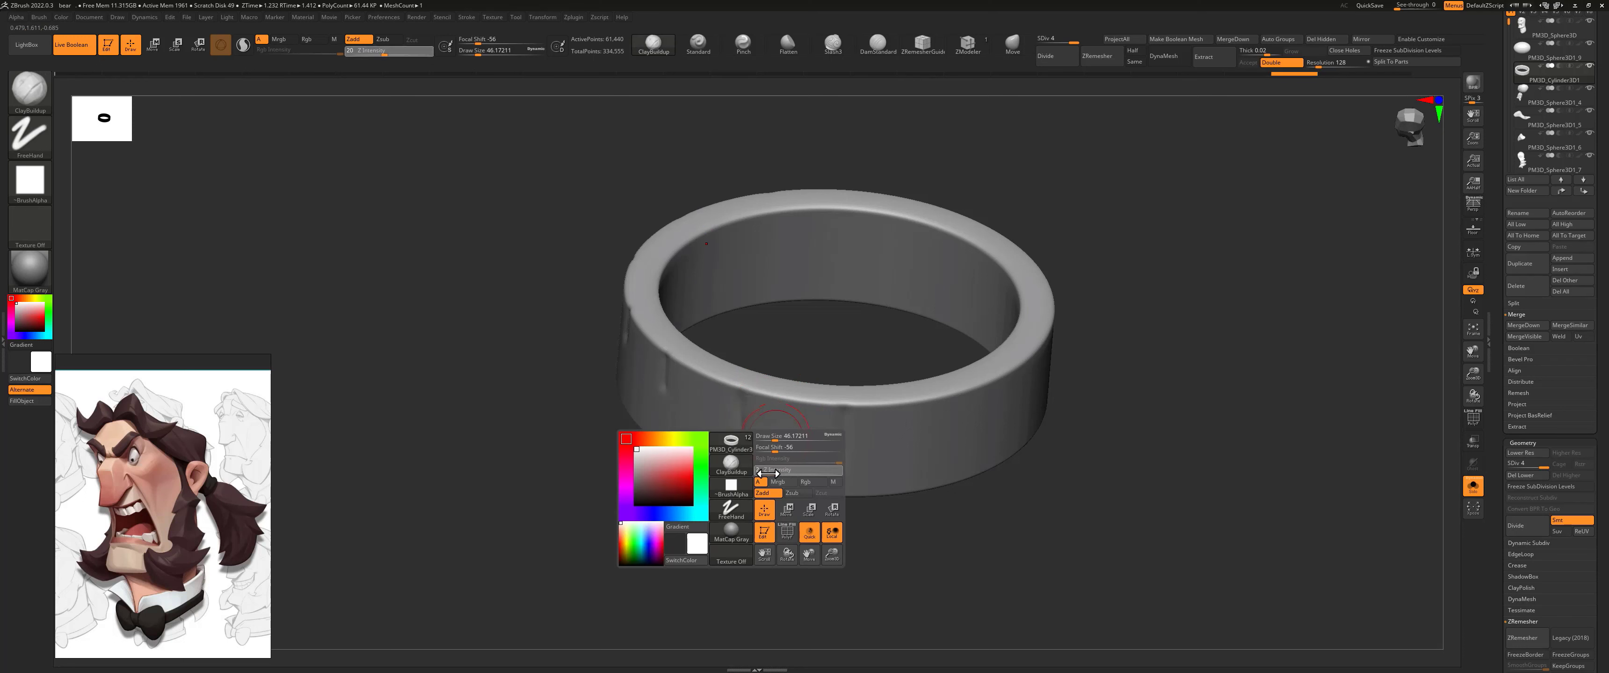
drag(747, 434, 789, 444)
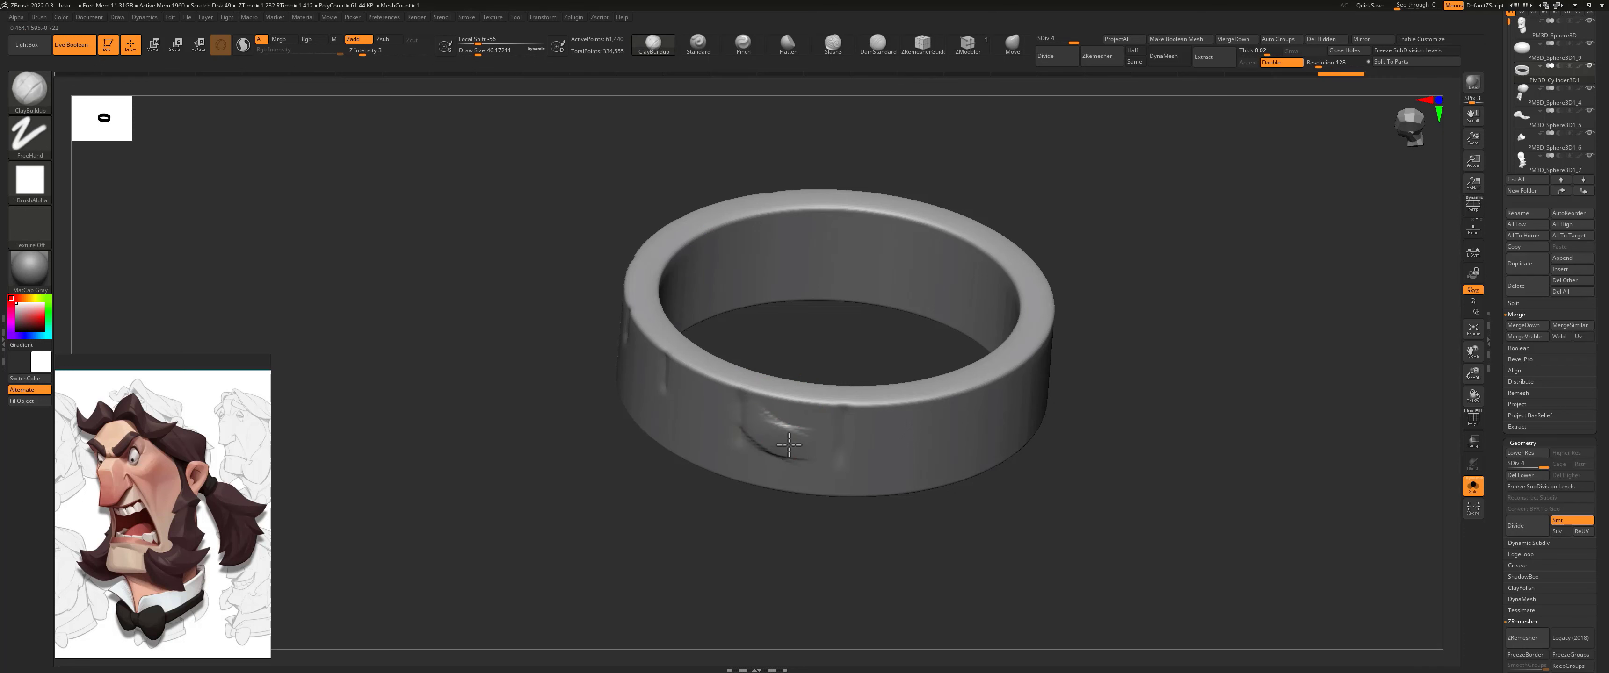
Step: Build up clay over the ring's upper edge at the first tooth and on the neighbouring tooth
right_drag(785, 387, 785, 392)
mouse_move(784, 392)
mouse_down()
mouse_move(800, 409)
mouse_move(776, 374)
mouse_up()
mouse_move(776, 374)
right_down()
mouse_move(826, 298)
mouse_move(685, 407)
right_up()
mouse_move(685, 407)
mouse_down()
mouse_move(699, 425)
mouse_move(714, 364)
mouse_move(697, 362)
mouse_move(681, 400)
mouse_up()
Step: Smooth the tooth bulges at lower subdivision levels with Smooth intensity 5, and return to level 4
key(shift+d)
key(shift+d)
mouse_move(715, 361)
shift+mouse_down()
mouse_move(702, 406)
mouse_move(719, 368)
shift+mouse_up()
key(ctrl+z)
key(ctrl+z)
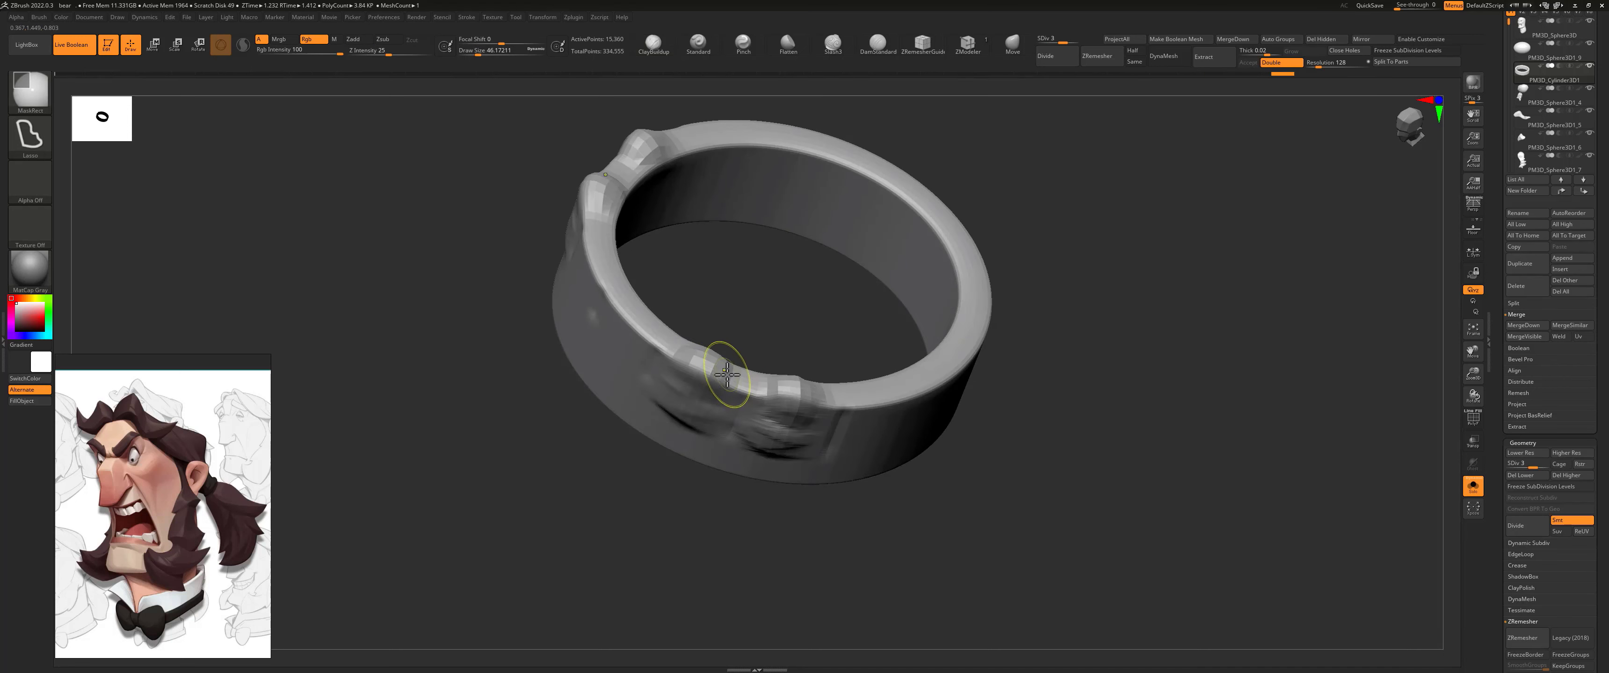
key(shift+space)
shift+drag(723, 421, 717, 419)
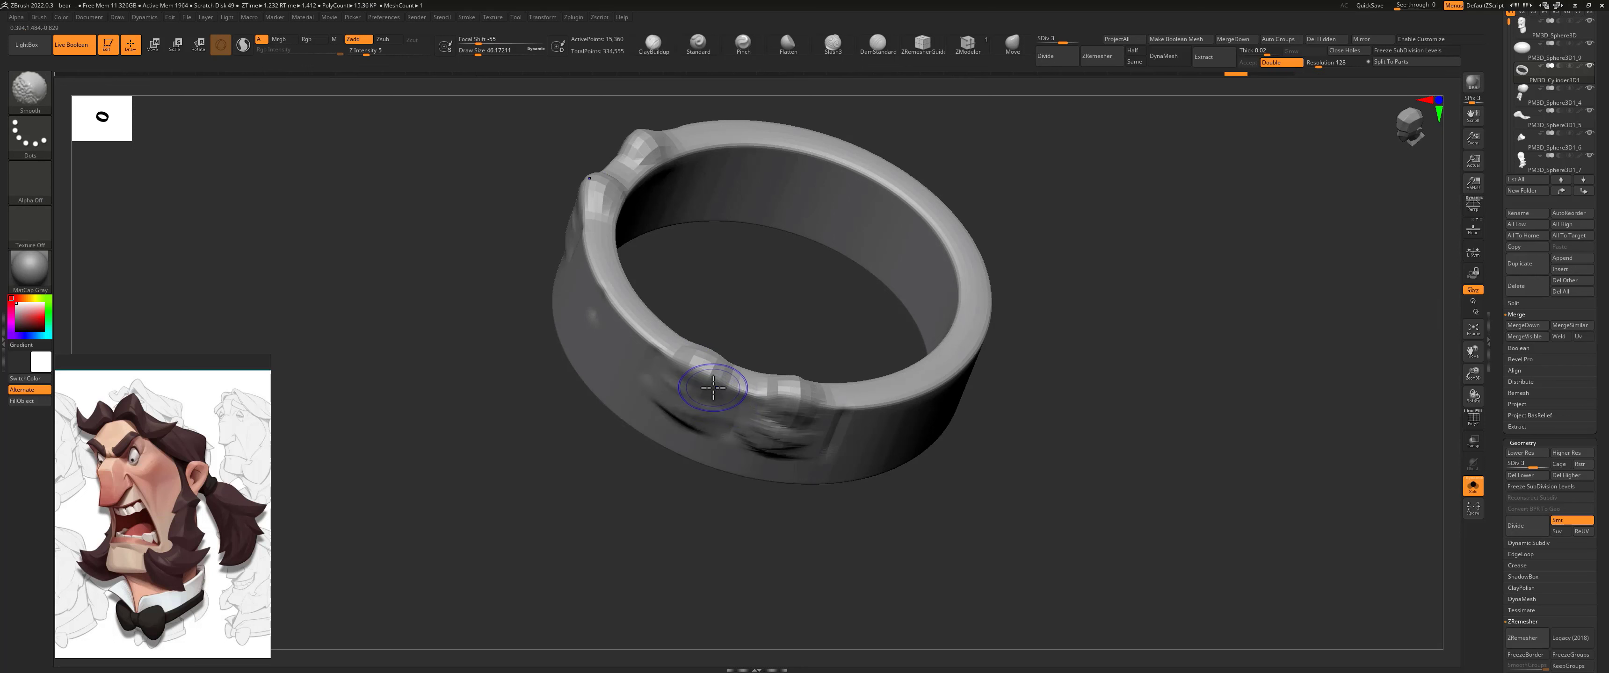
key(shift+d)
mouse_move(693, 367)
shift+mouse_down()
mouse_move(724, 377)
mouse_move(698, 368)
shift+mouse_up()
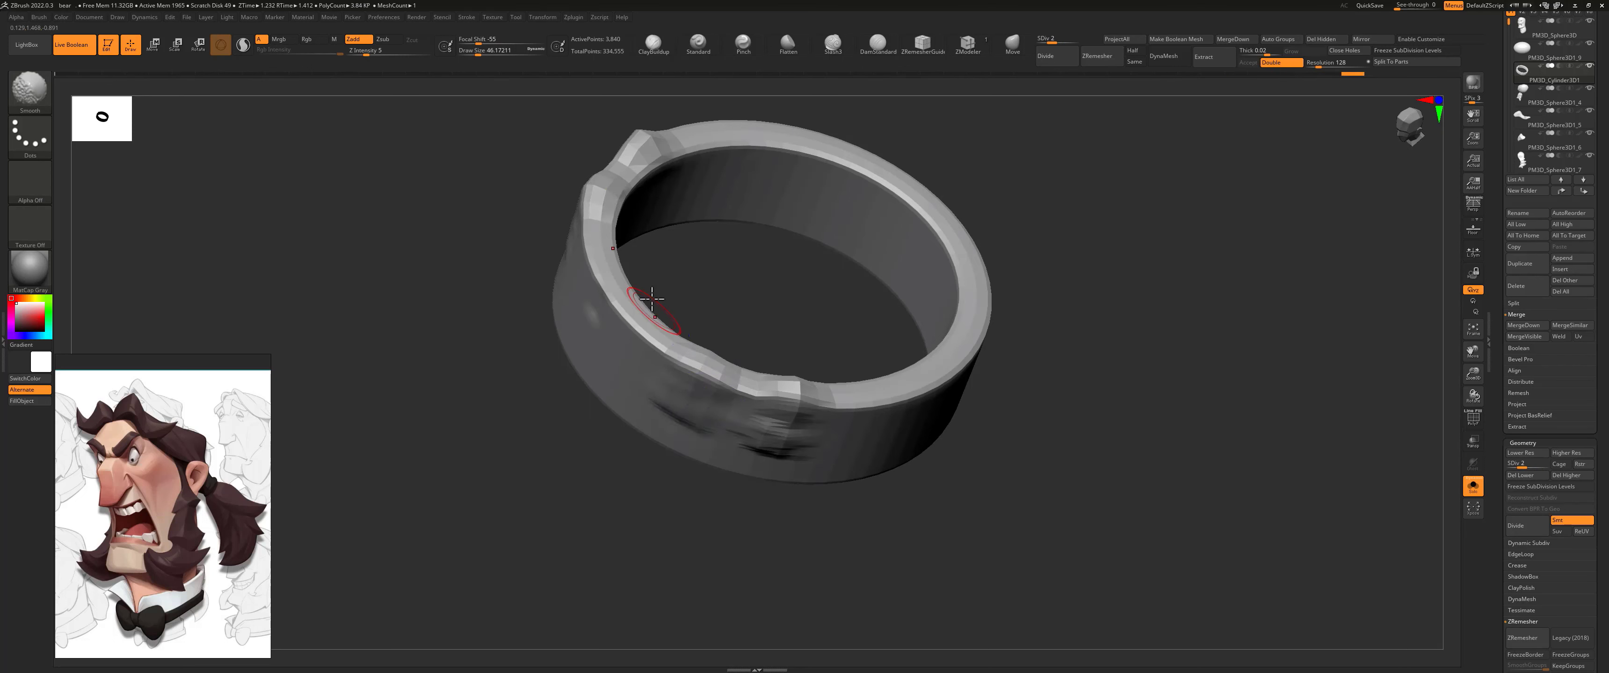
drag(652, 312, 684, 306)
key(d)
key(d)
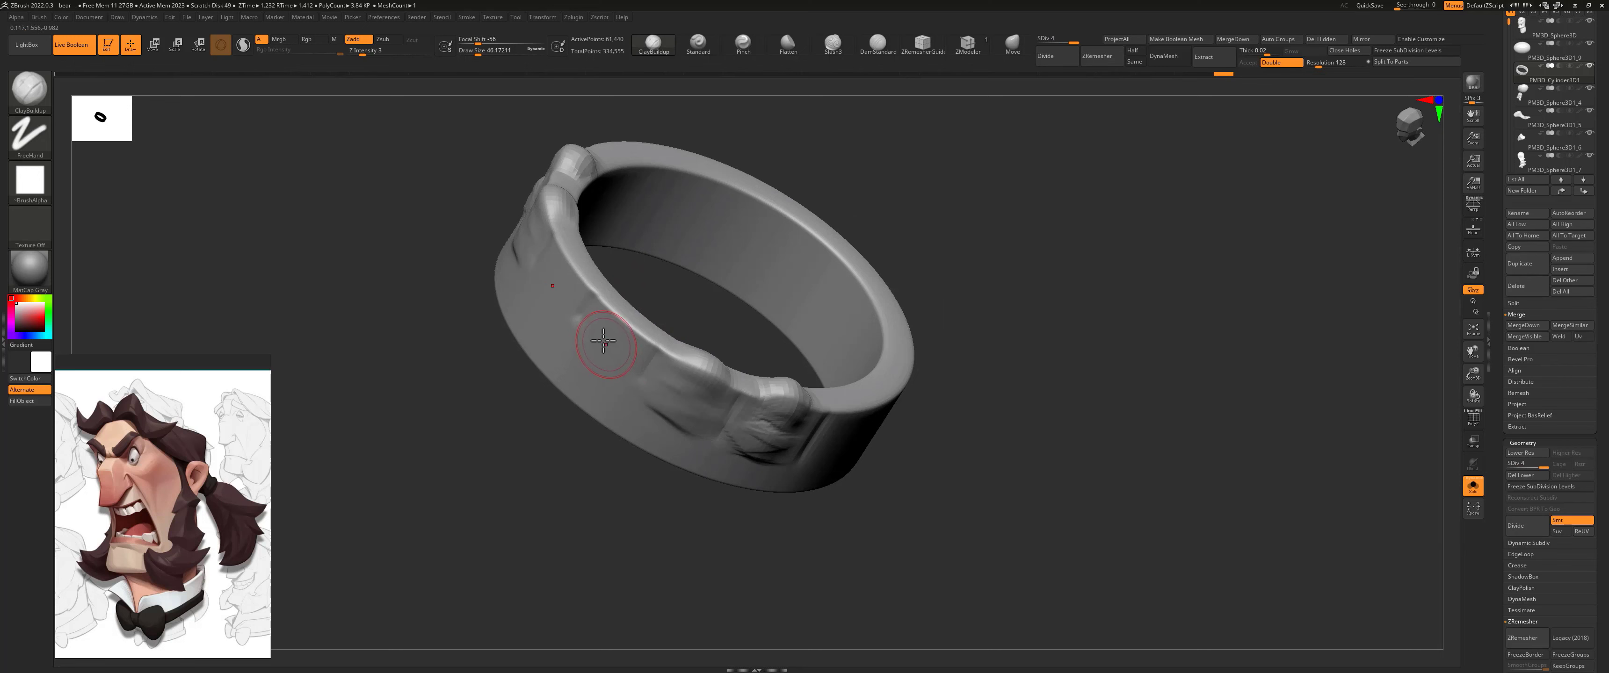
Step: Build up the remaining front teeth along the ring with ClayBuildup and smooth the whole tooth row
mouse_move(604, 341)
mouse_down()
mouse_move(639, 322)
mouse_move(628, 314)
mouse_up()
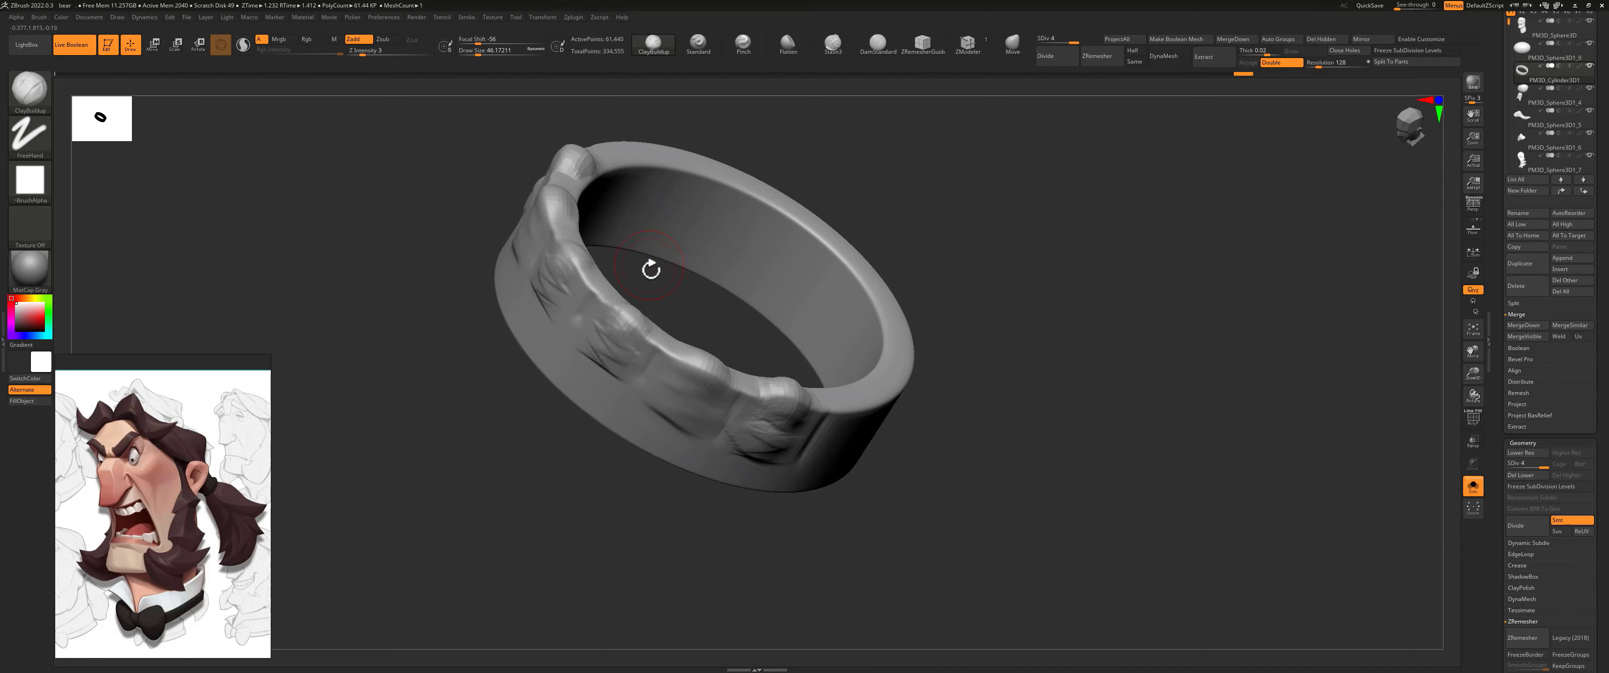
mouse_move(650, 270)
mouse_down()
mouse_move(672, 258)
mouse_move(610, 316)
mouse_up()
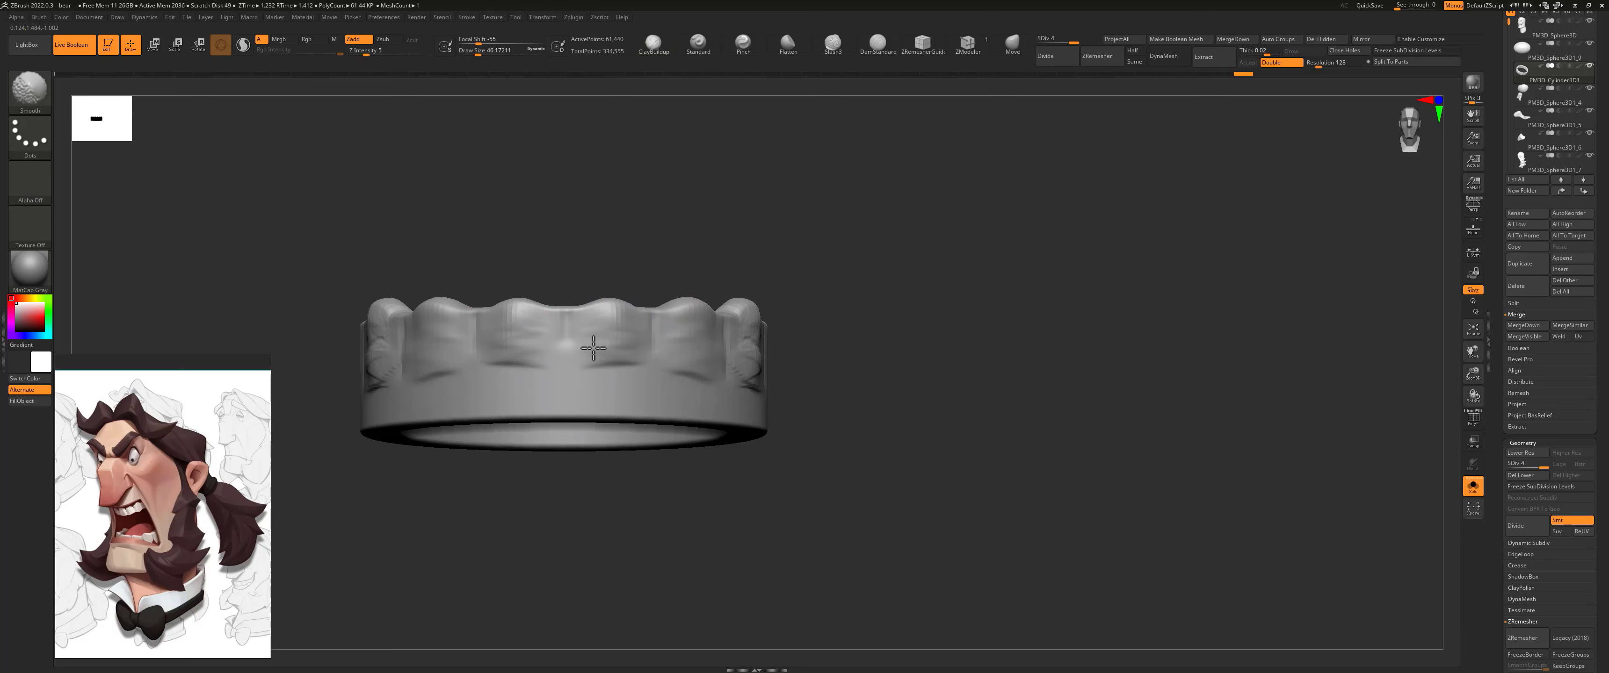
mouse_move(749, 320)
shift+mouse_down()
mouse_move(755, 351)
mouse_move(736, 308)
shift+mouse_up()
drag(877, 309, 785, 300)
shift+drag(811, 362, 793, 346)
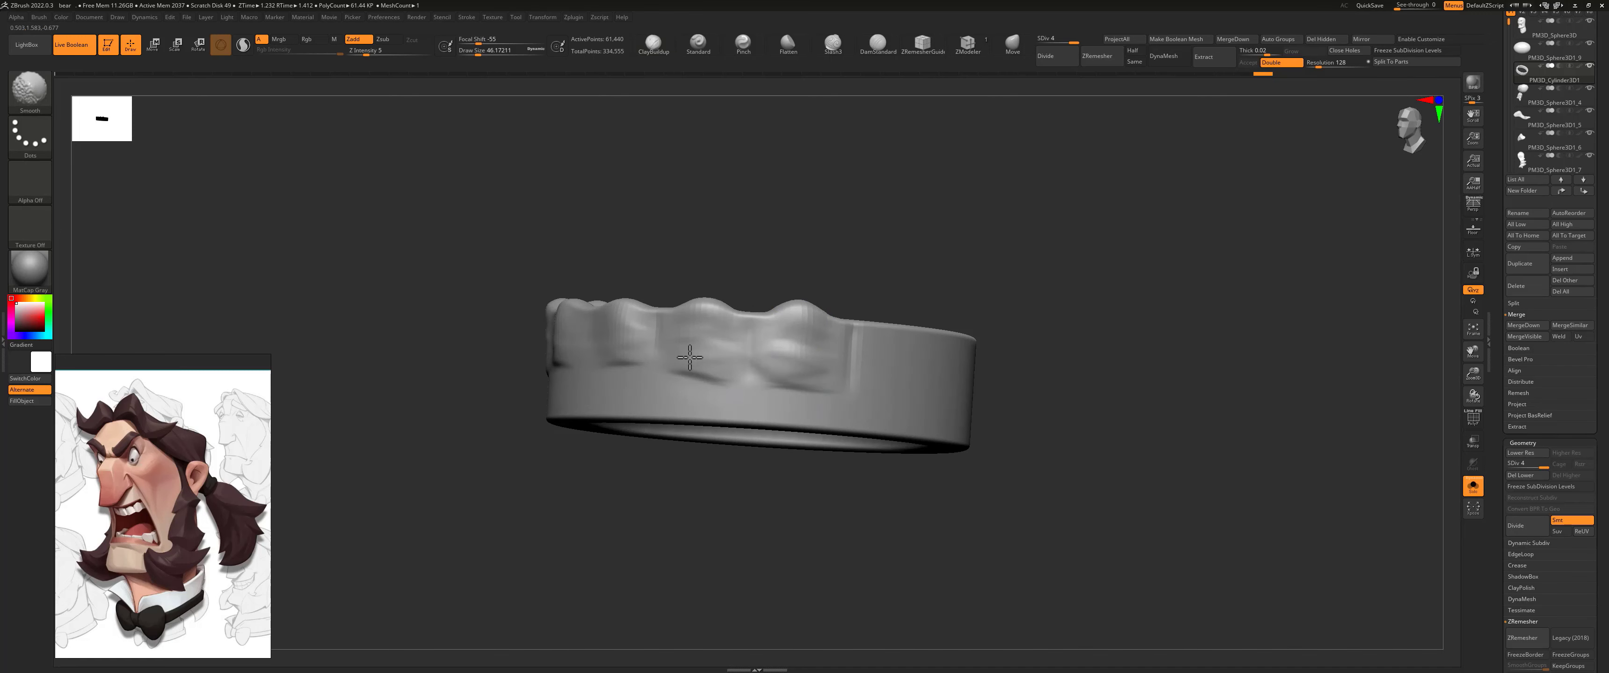
Step: Cut deeper gaps and rounded gum lines around each tooth with the Slash3 brush, raising Z Intensity to 12
drag(808, 187, 744, 340)
key(s)
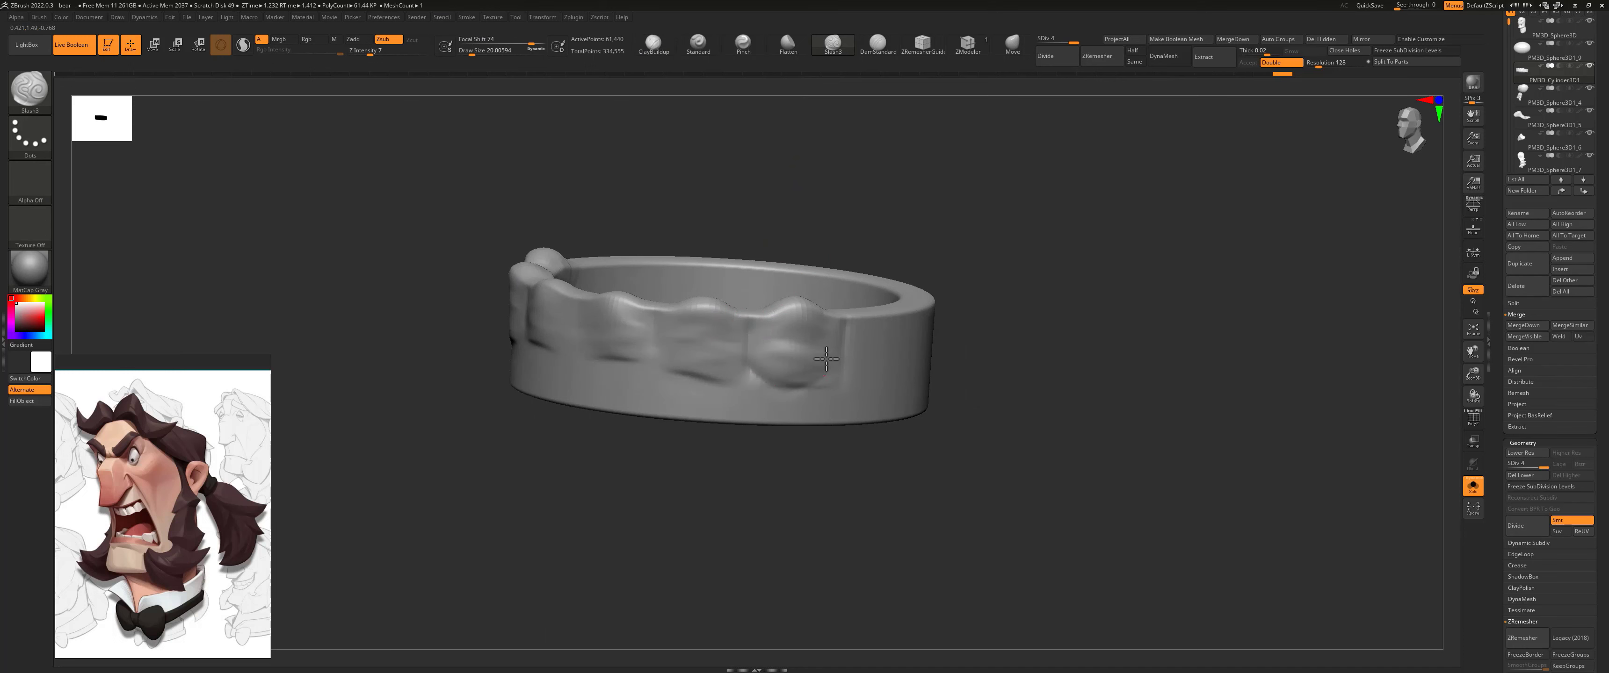
drag(827, 360, 750, 375)
mouse_move(650, 323)
mouse_down()
mouse_move(653, 354)
mouse_move(757, 372)
mouse_up()
key(space)
mouse_move(654, 326)
mouse_down()
mouse_move(654, 357)
mouse_move(683, 383)
mouse_move(727, 375)
mouse_up()
drag(747, 325, 722, 376)
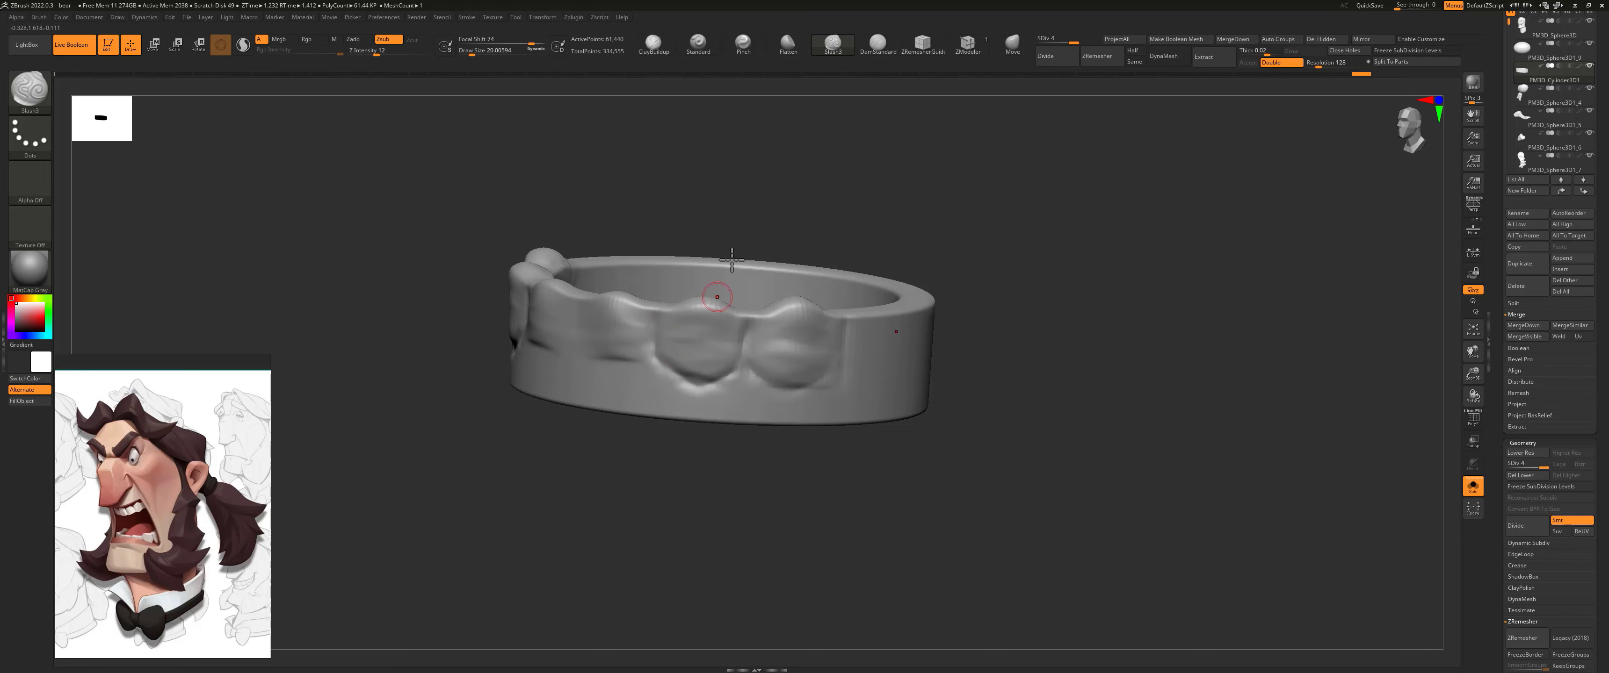
right_drag(584, 303, 654, 318)
mouse_move(570, 302)
mouse_down()
mouse_move(577, 360)
mouse_move(609, 370)
mouse_move(654, 312)
mouse_up()
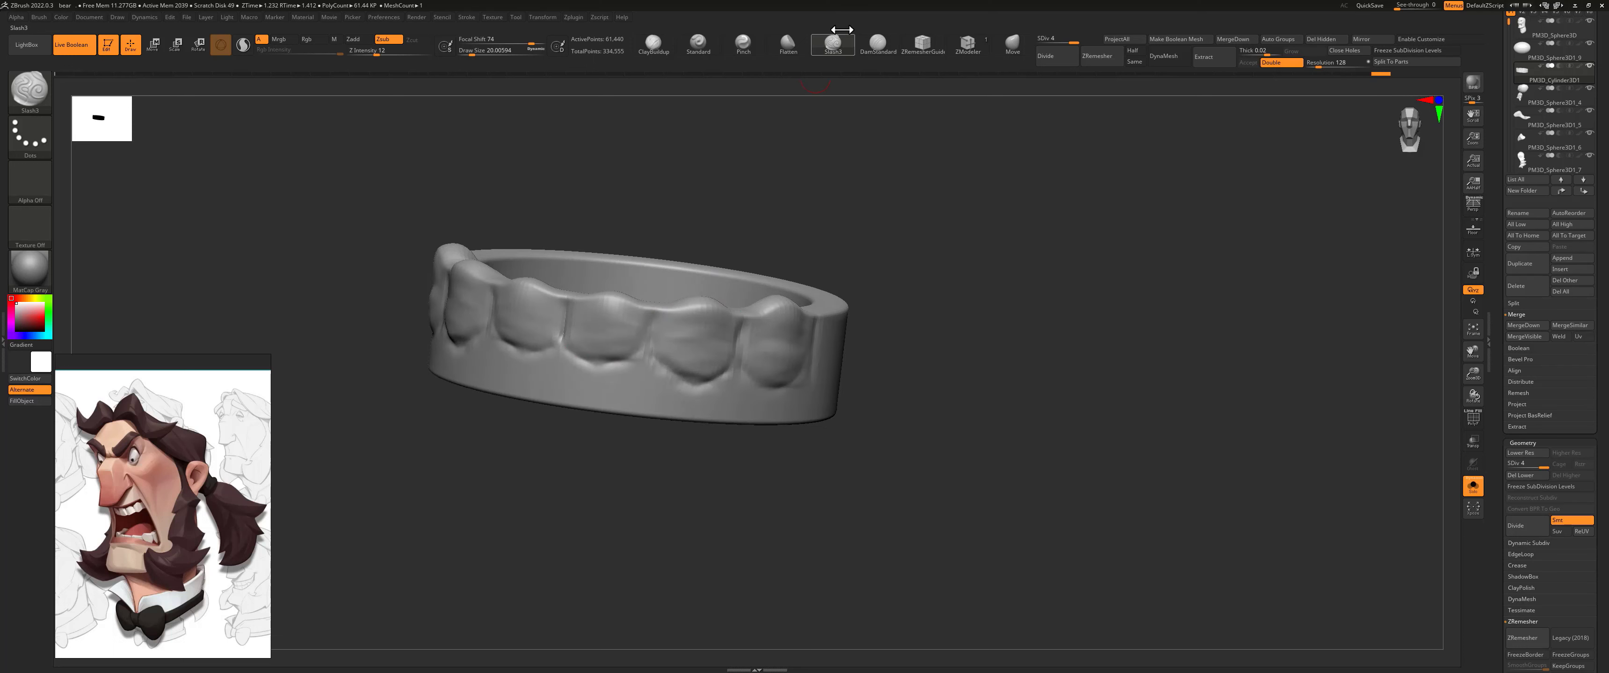
Step: Flatten the front faces of the teeth lightly with the Flatten brush at Z Intensity 4
shift+drag(842, 187, 855, 221)
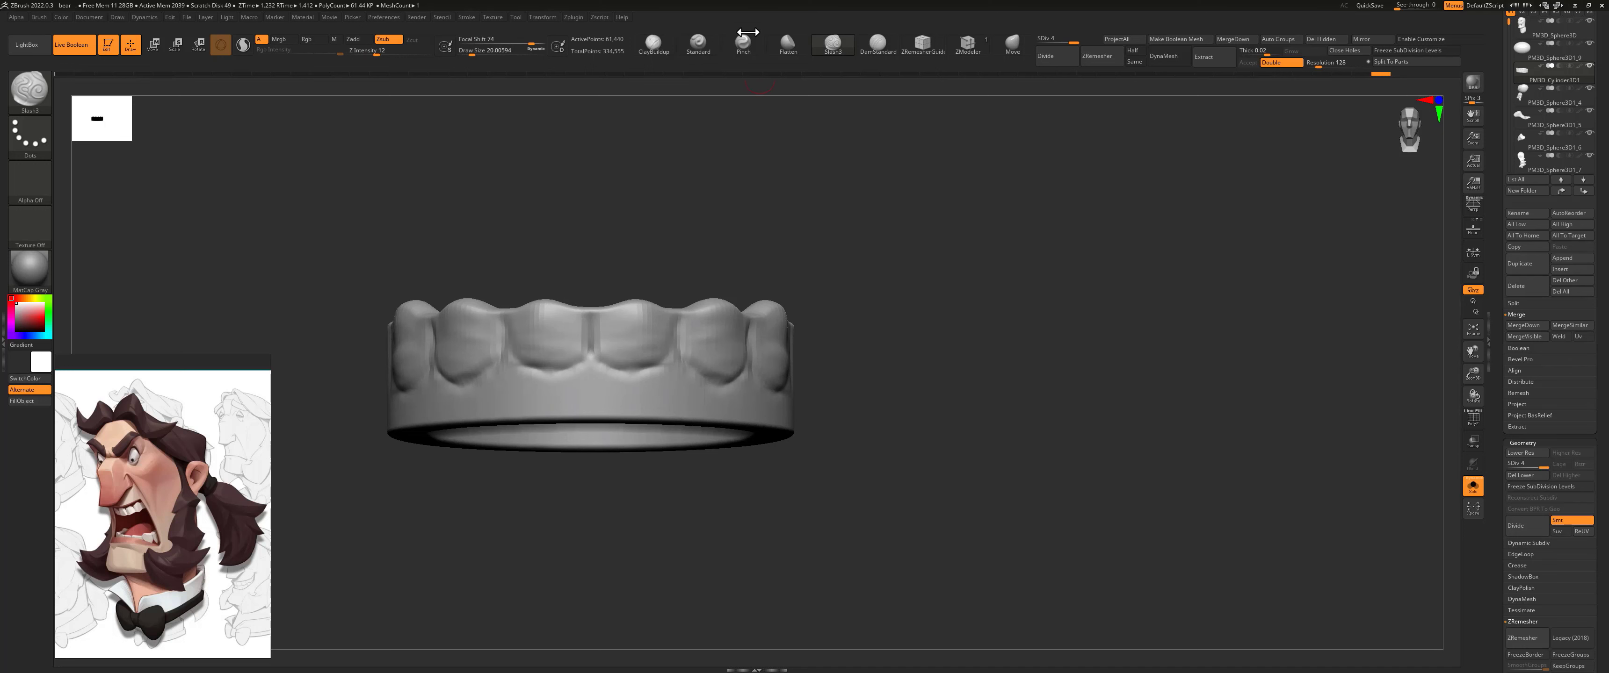
click(787, 45)
key(space)
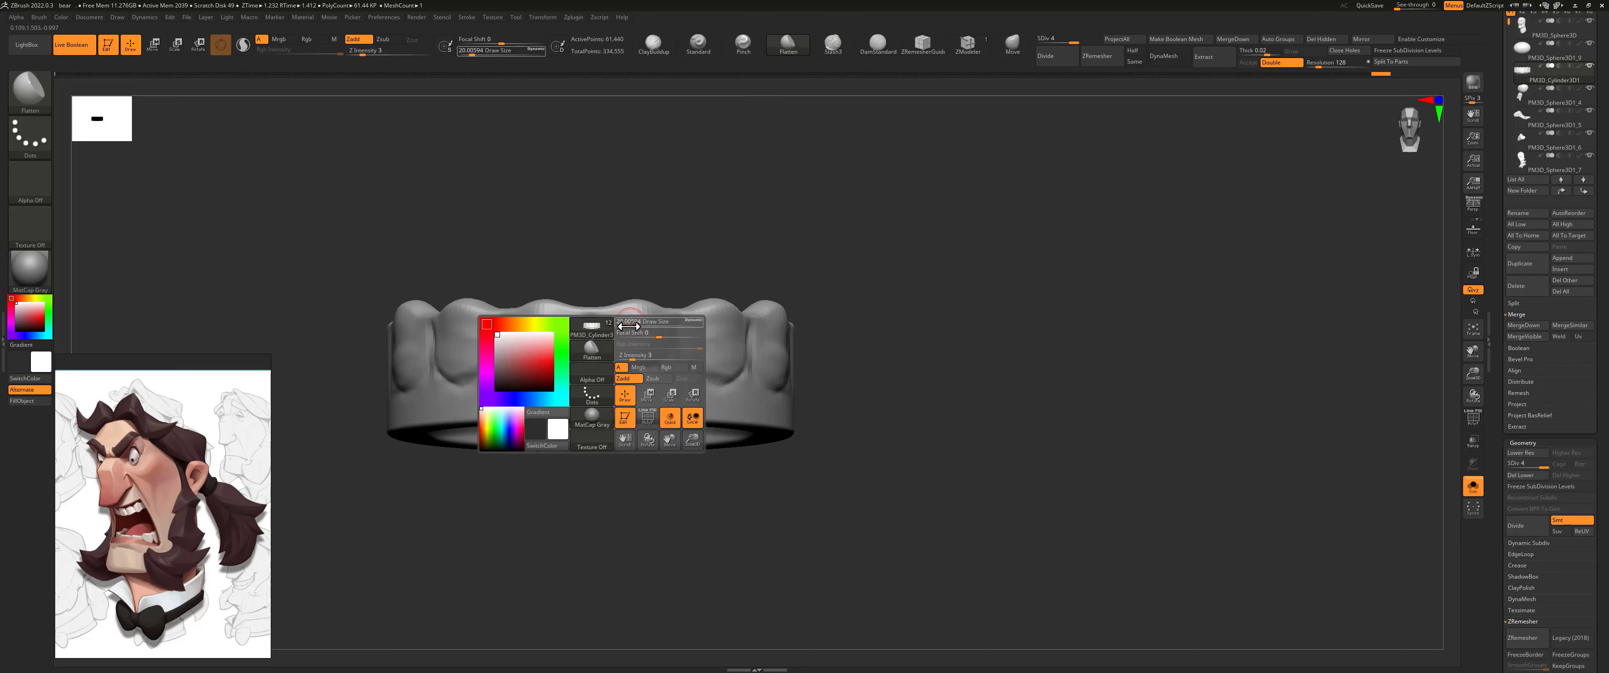
drag(637, 357, 629, 360)
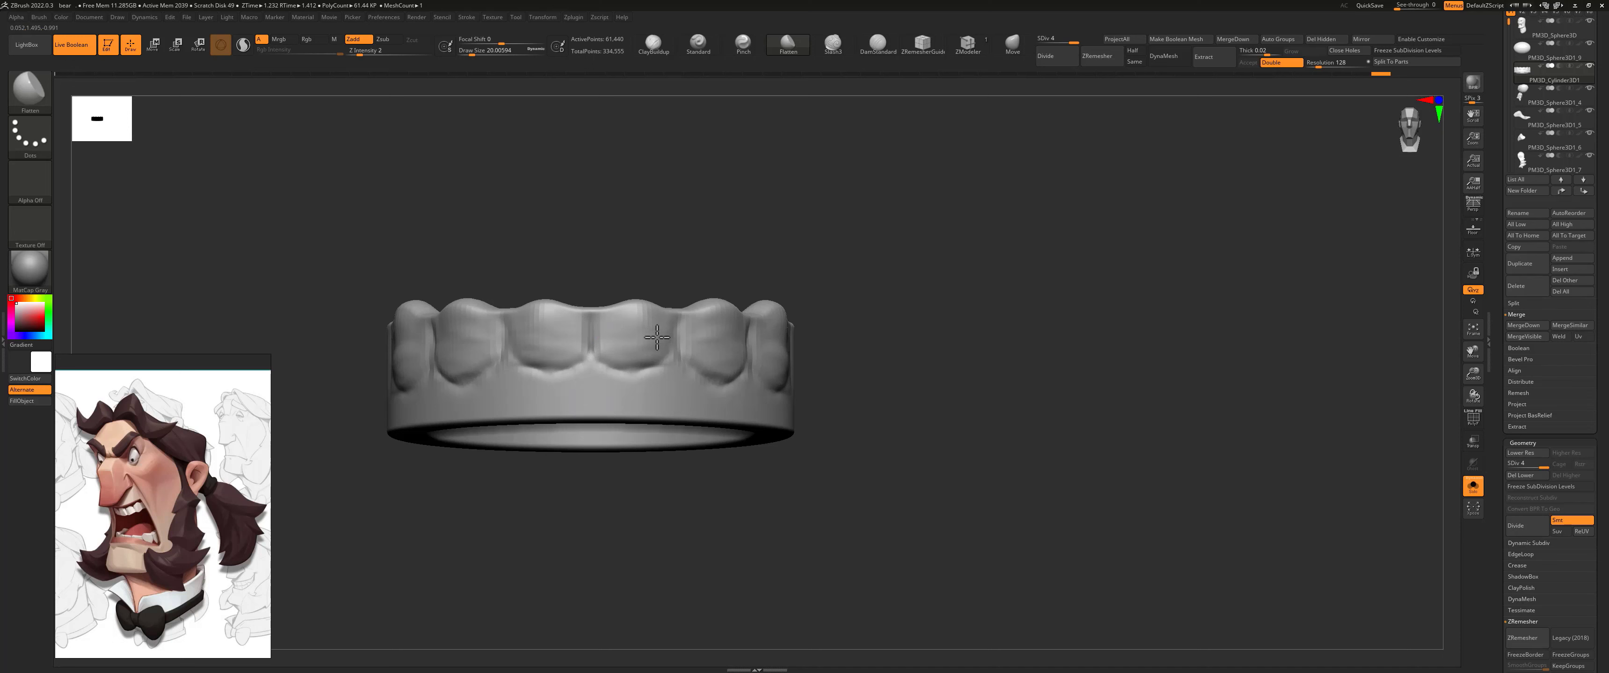
key(space)
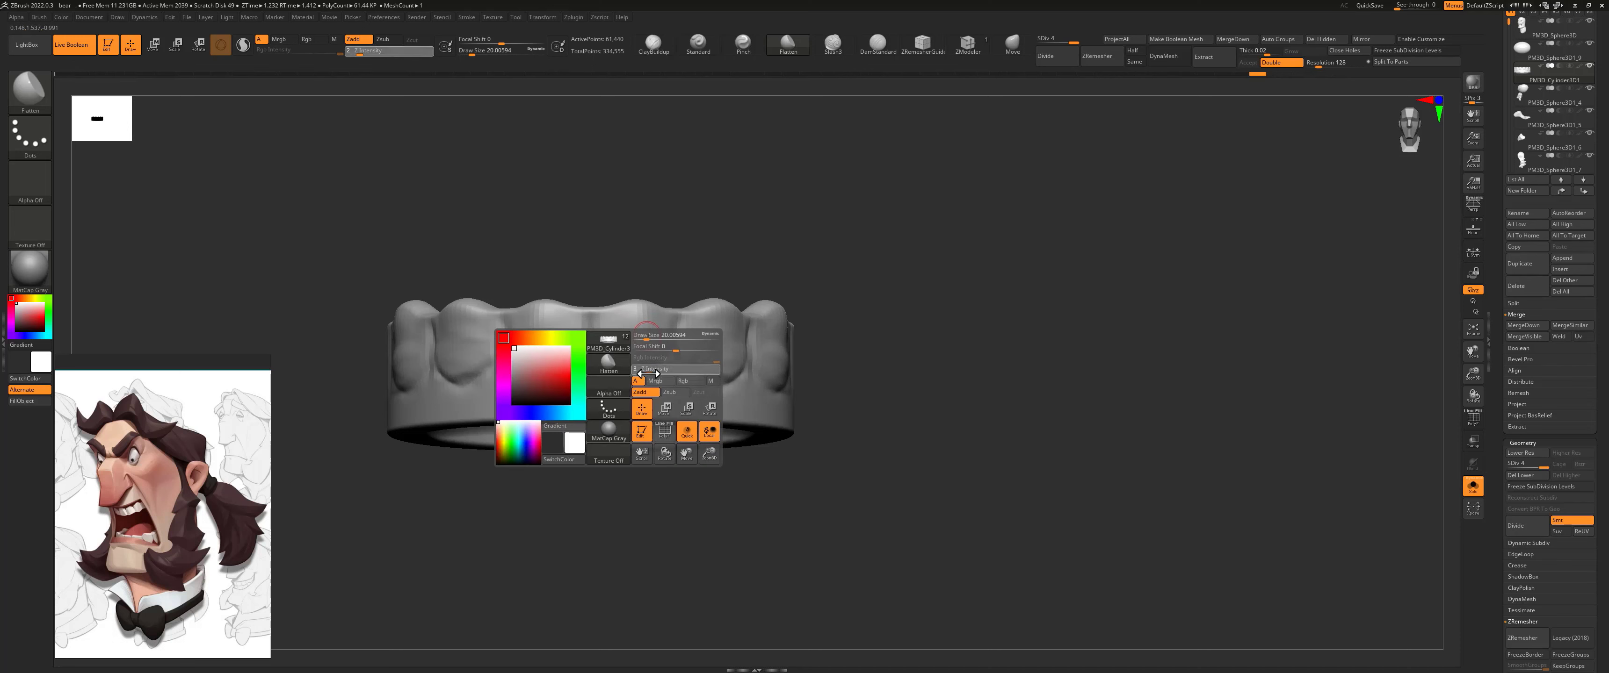
drag(650, 373, 652, 373)
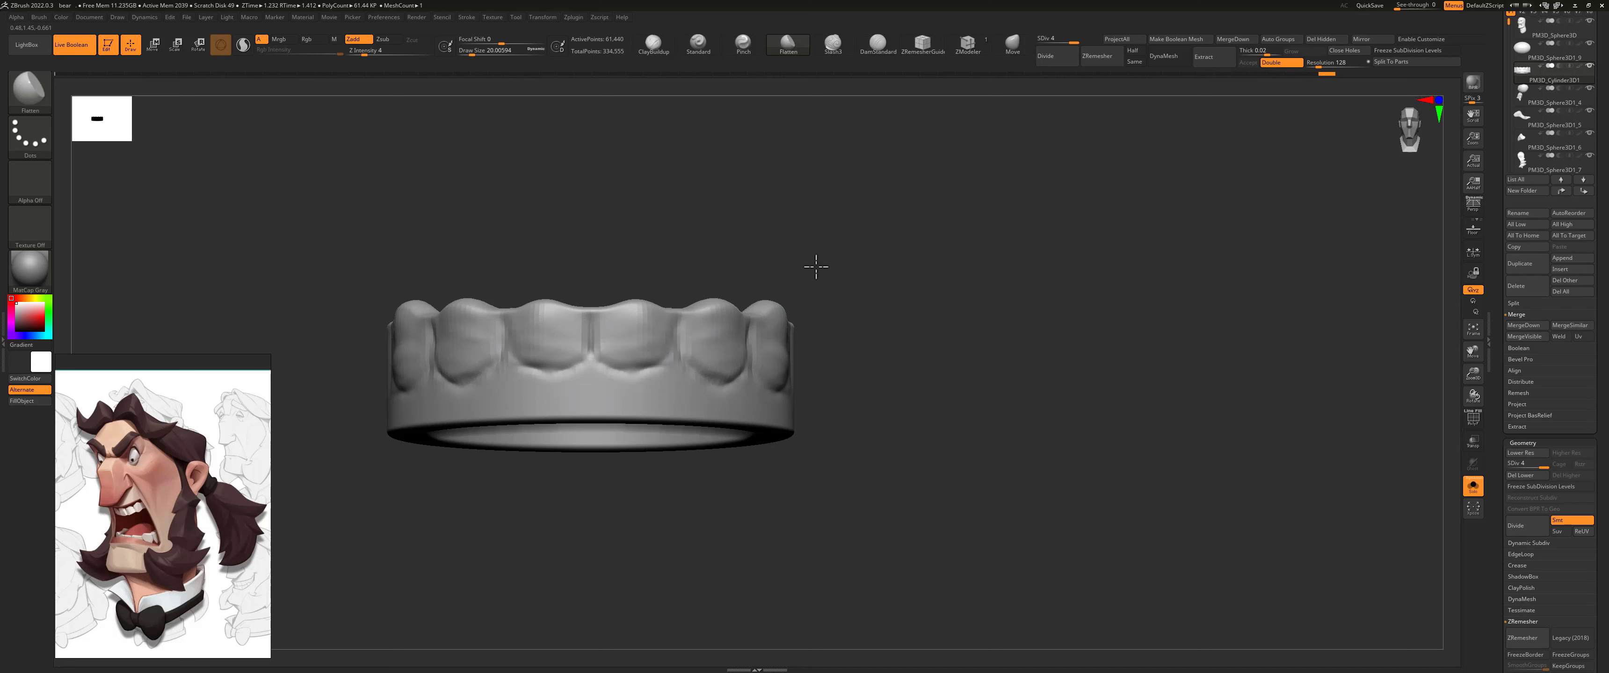
drag(819, 262, 793, 348)
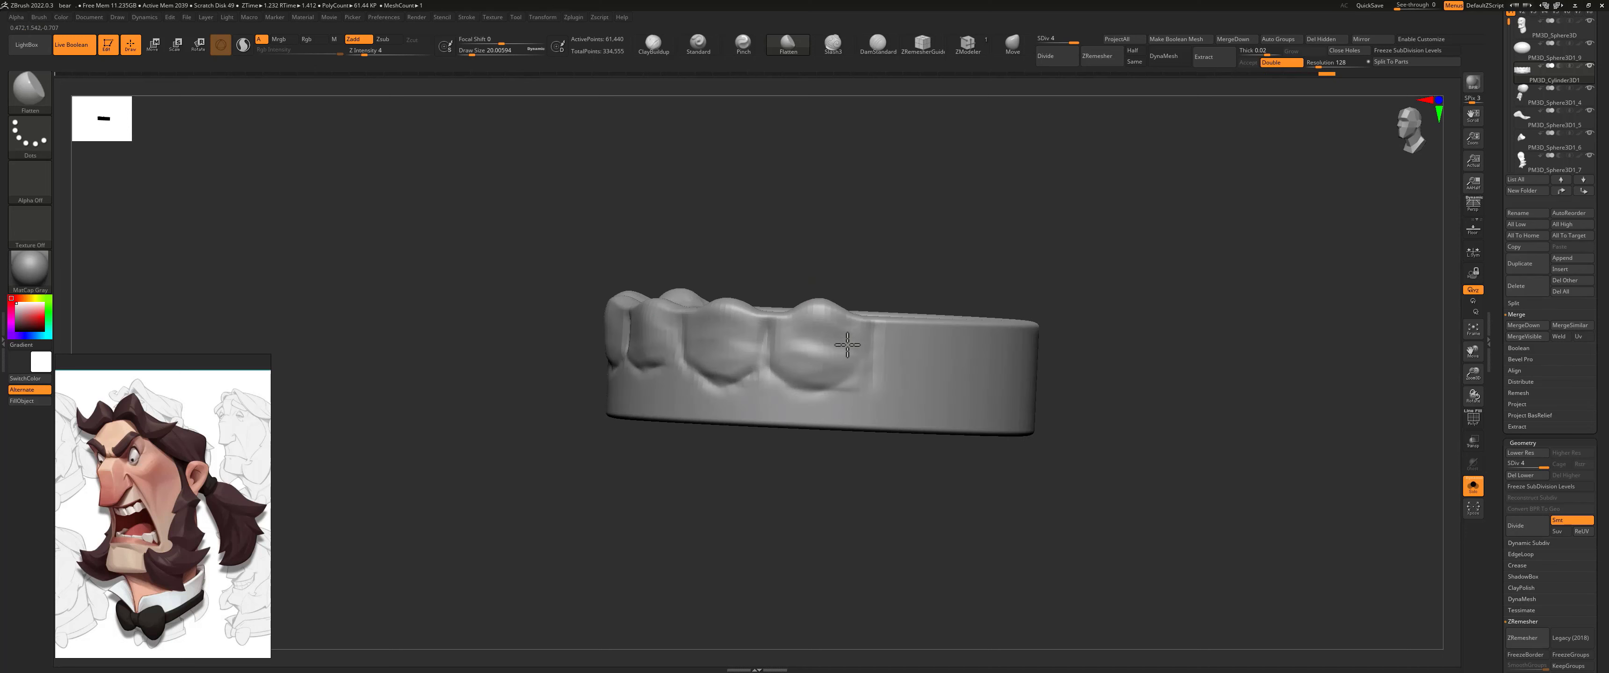
drag(856, 263, 1262, 320)
Step: Show the whole head and pull the second tooth on each side upward with the Move brush
click(1473, 487)
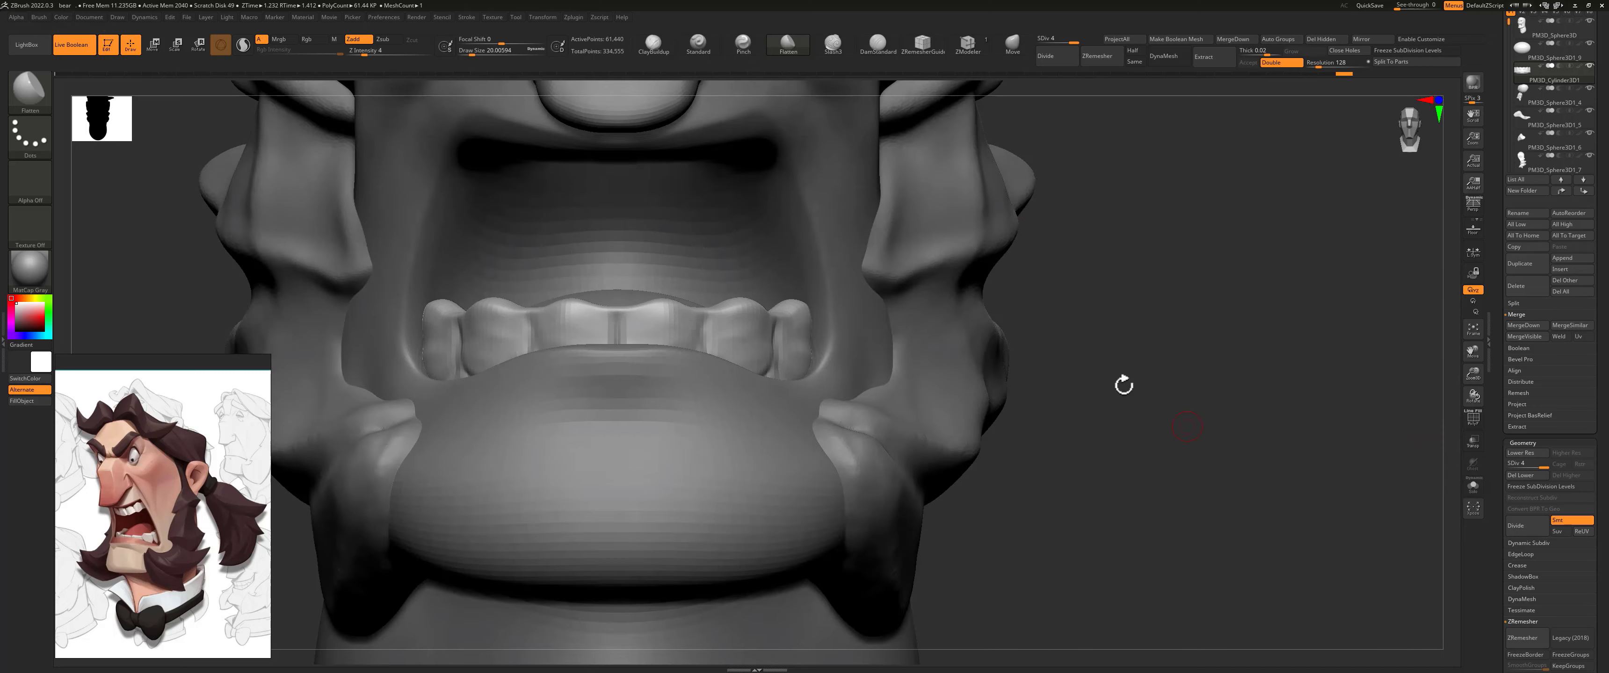
alt+drag(1081, 230, 1080, 334)
click(1011, 45)
drag(752, 409, 753, 394)
shift+drag(1078, 289, 1099, 285)
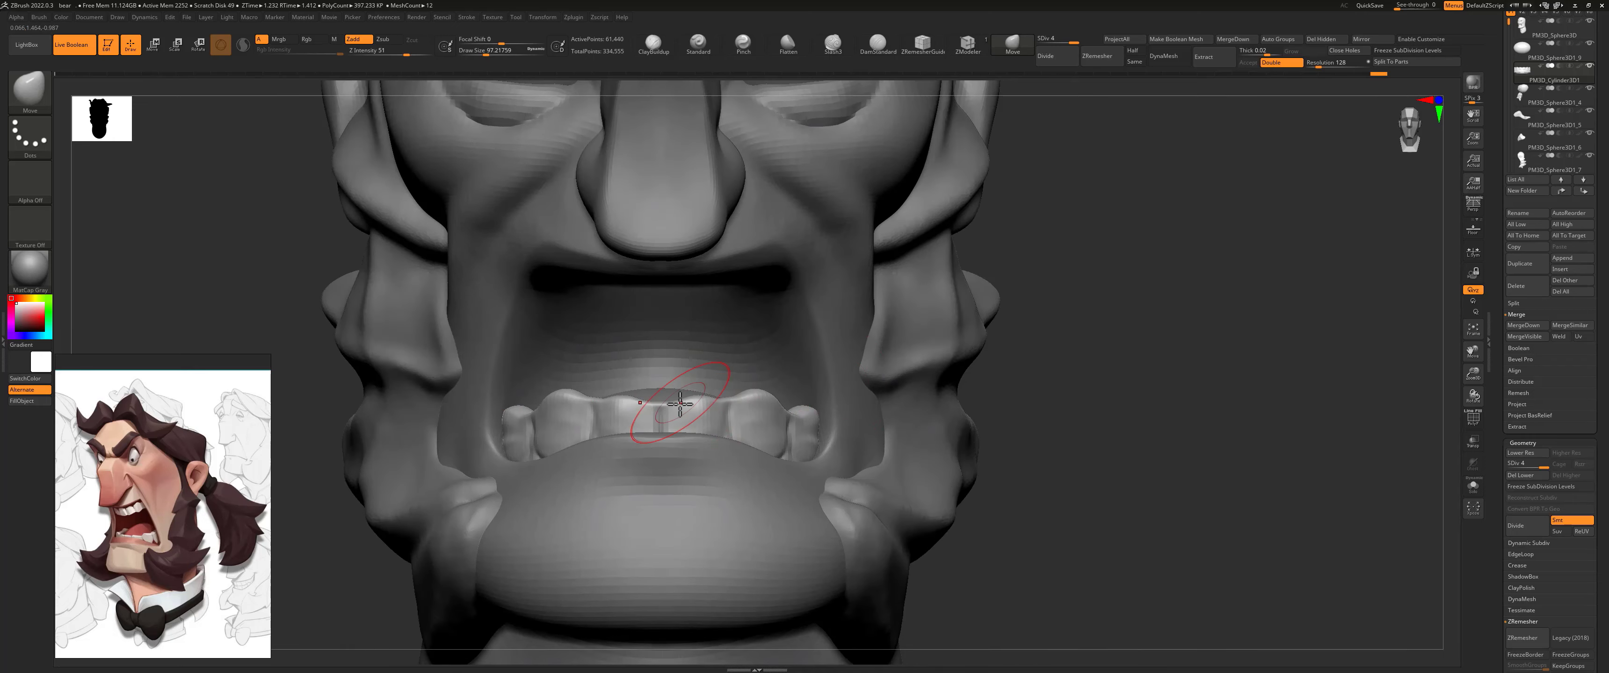
Step: Isolate the teeth and plane their upper edges and faces with the Flatten brush at draw size about 27 and Z Intensity 12
click(1473, 486)
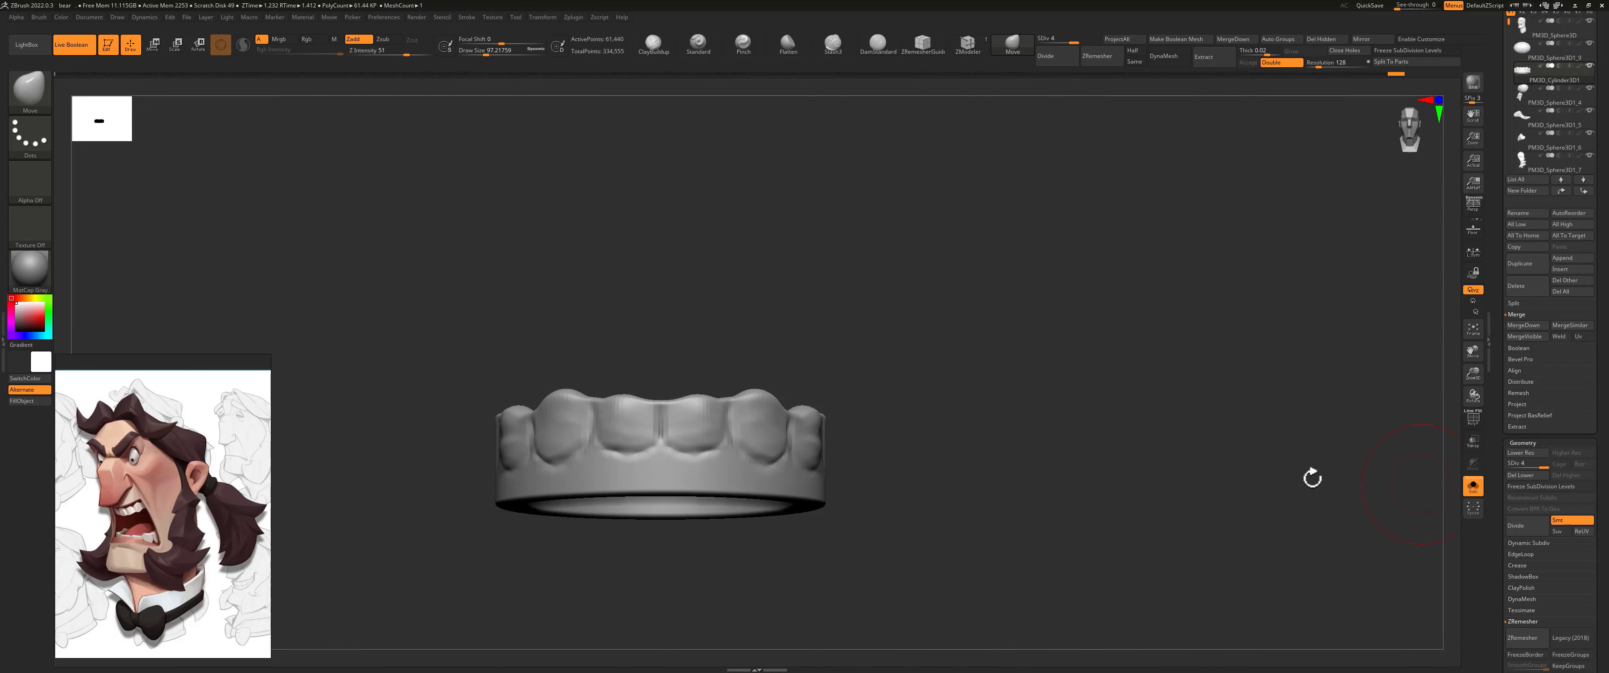
mouse_move(1018, 301)
mouse_down()
mouse_move(973, 316)
mouse_move(1052, 273)
mouse_move(1041, 292)
mouse_up()
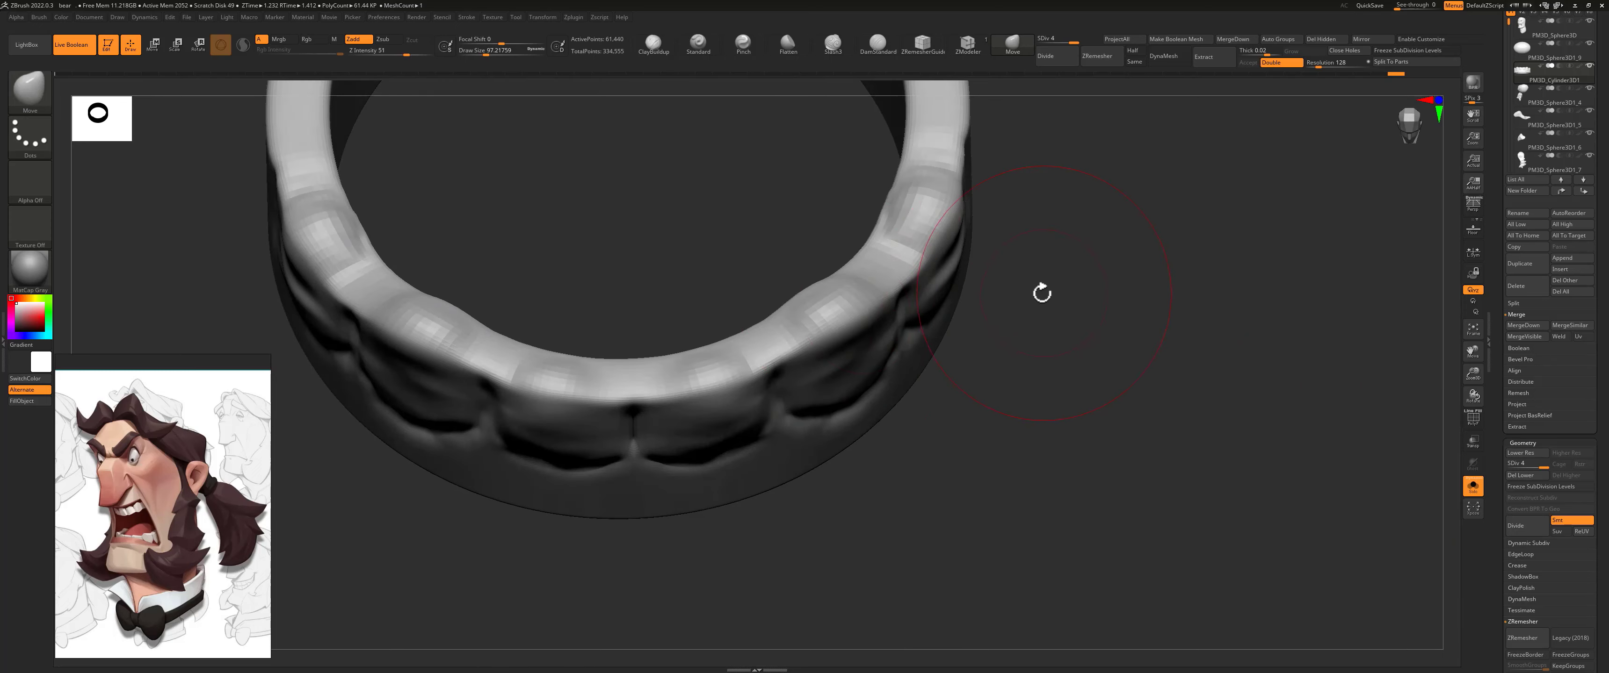
click(788, 45)
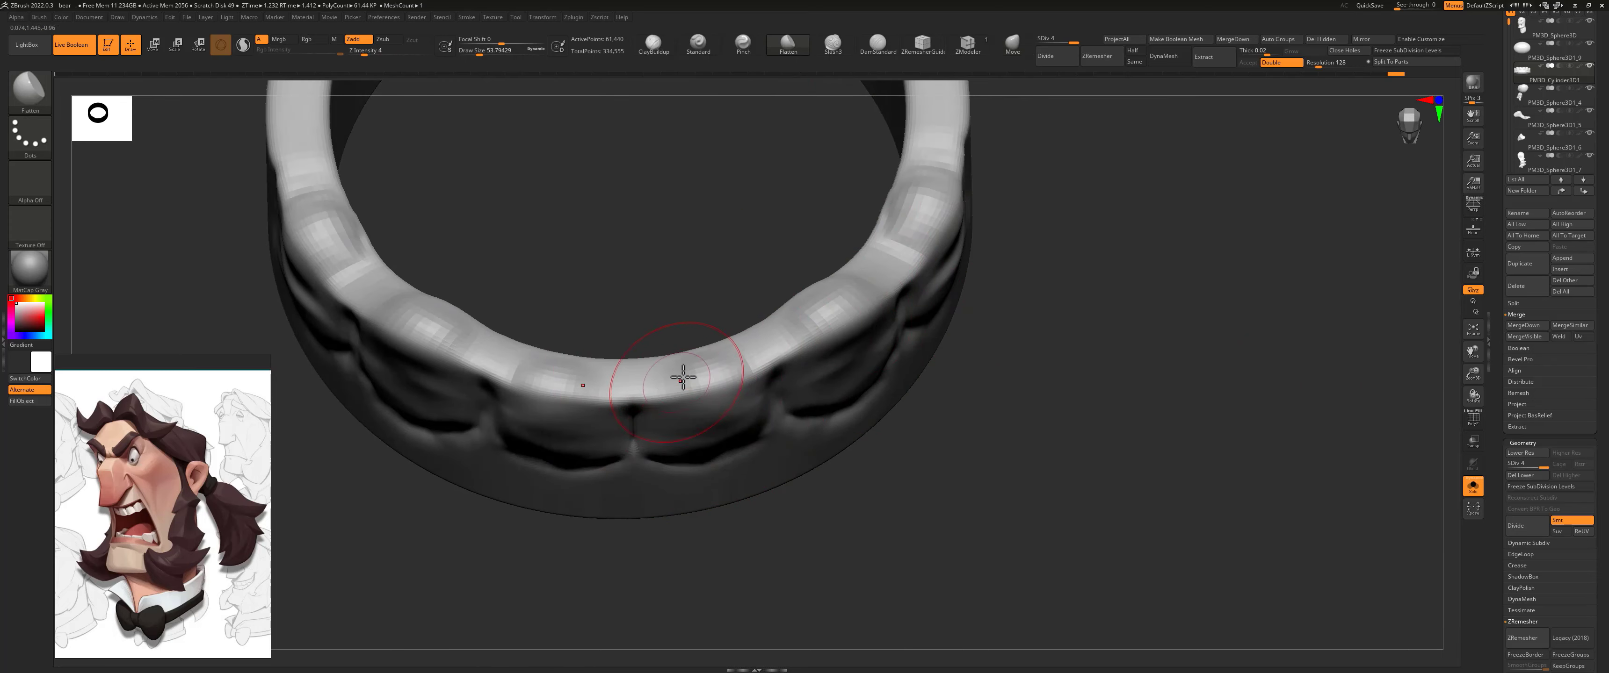
mouse_move(684, 377)
mouse_down()
mouse_move(706, 378)
mouse_move(710, 415)
mouse_move(708, 383)
mouse_up()
key(ctrl+z)
key(ctrl+z)
key(s)
key(space)
key(s)
drag(709, 303, 693, 241)
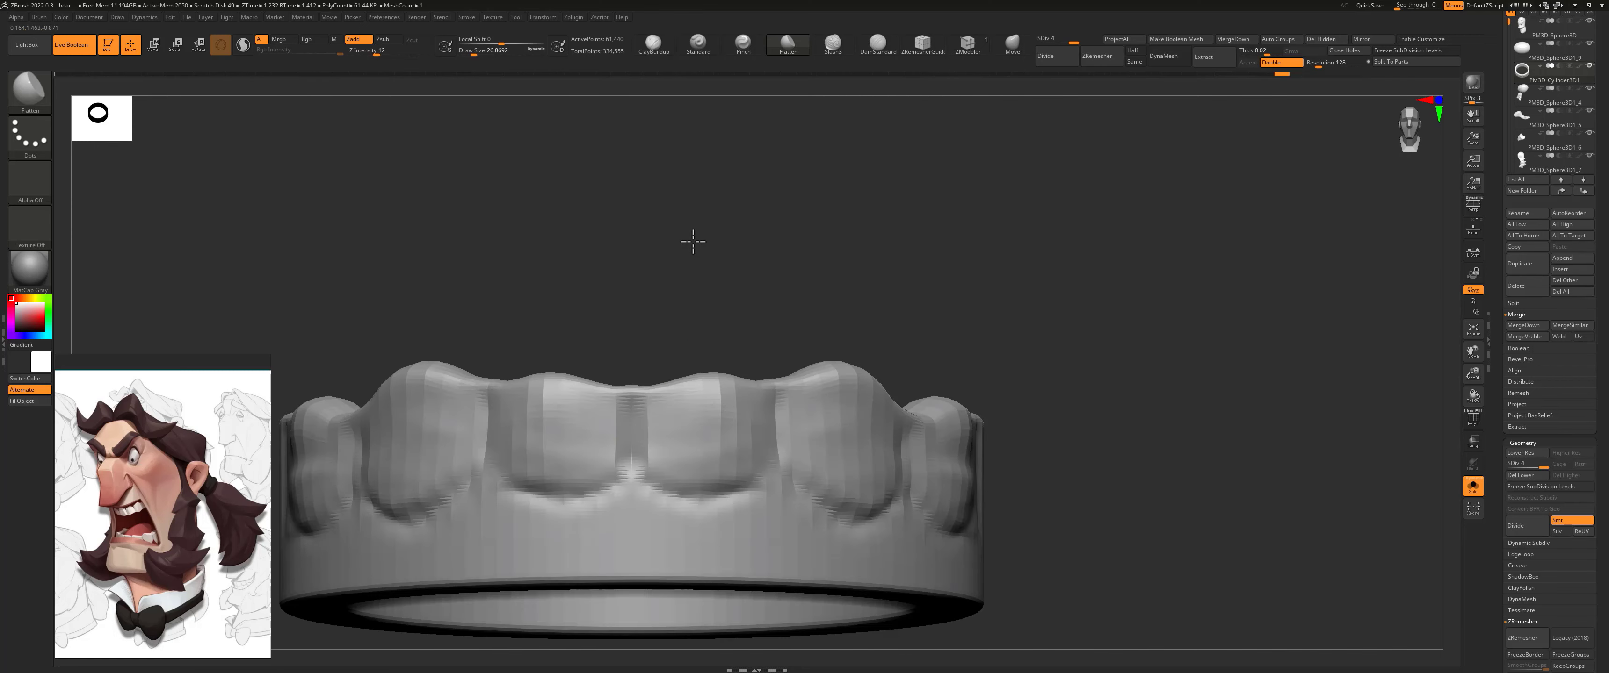
mouse_move(708, 375)
right_down()
mouse_move(718, 323)
mouse_move(693, 331)
mouse_move(668, 377)
mouse_move(721, 389)
right_up()
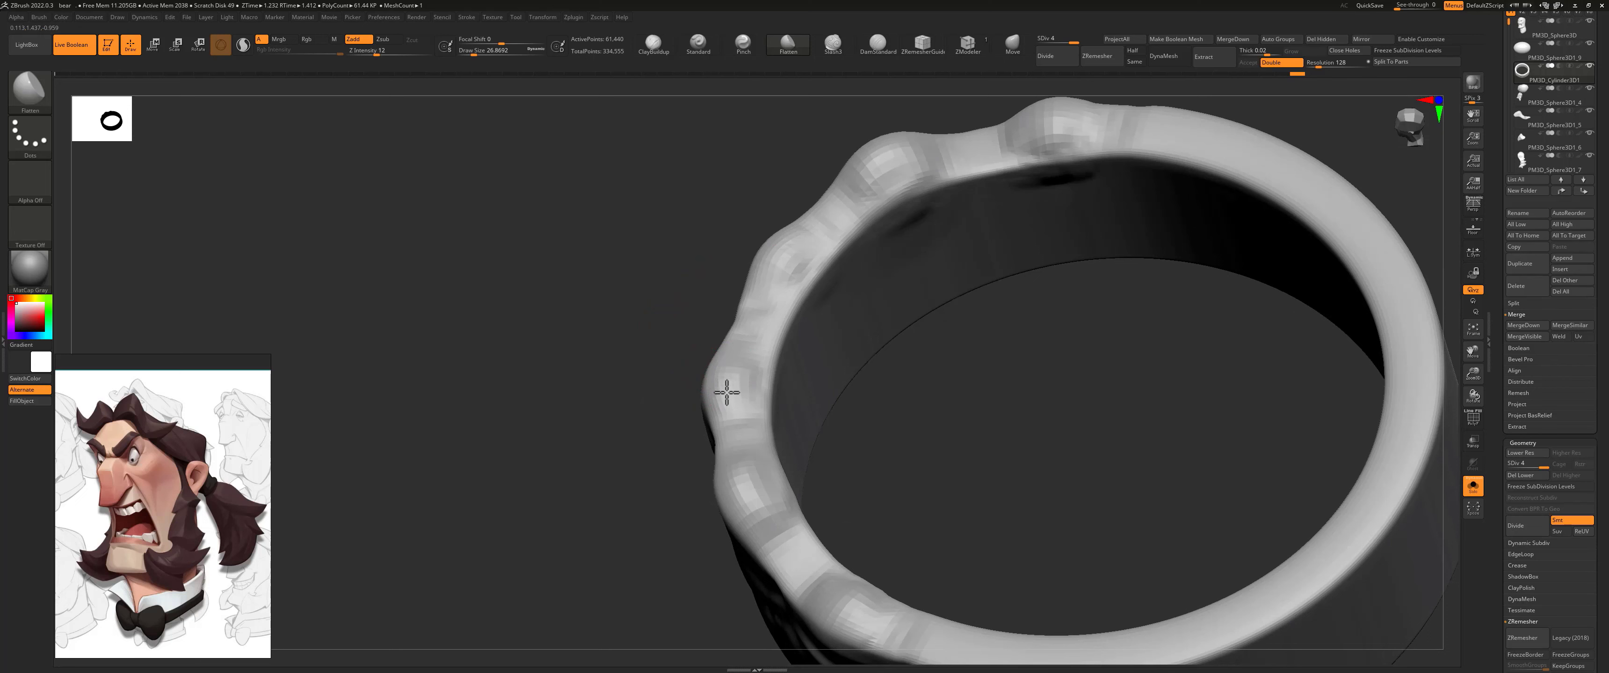
Step: Finish planing the front tooth edges on the isolated ring with the Flatten brush, and show the whole head
mouse_move(725, 374)
mouse_down()
mouse_move(730, 359)
mouse_move(670, 352)
mouse_move(671, 380)
mouse_up()
right_drag(671, 380, 742, 334)
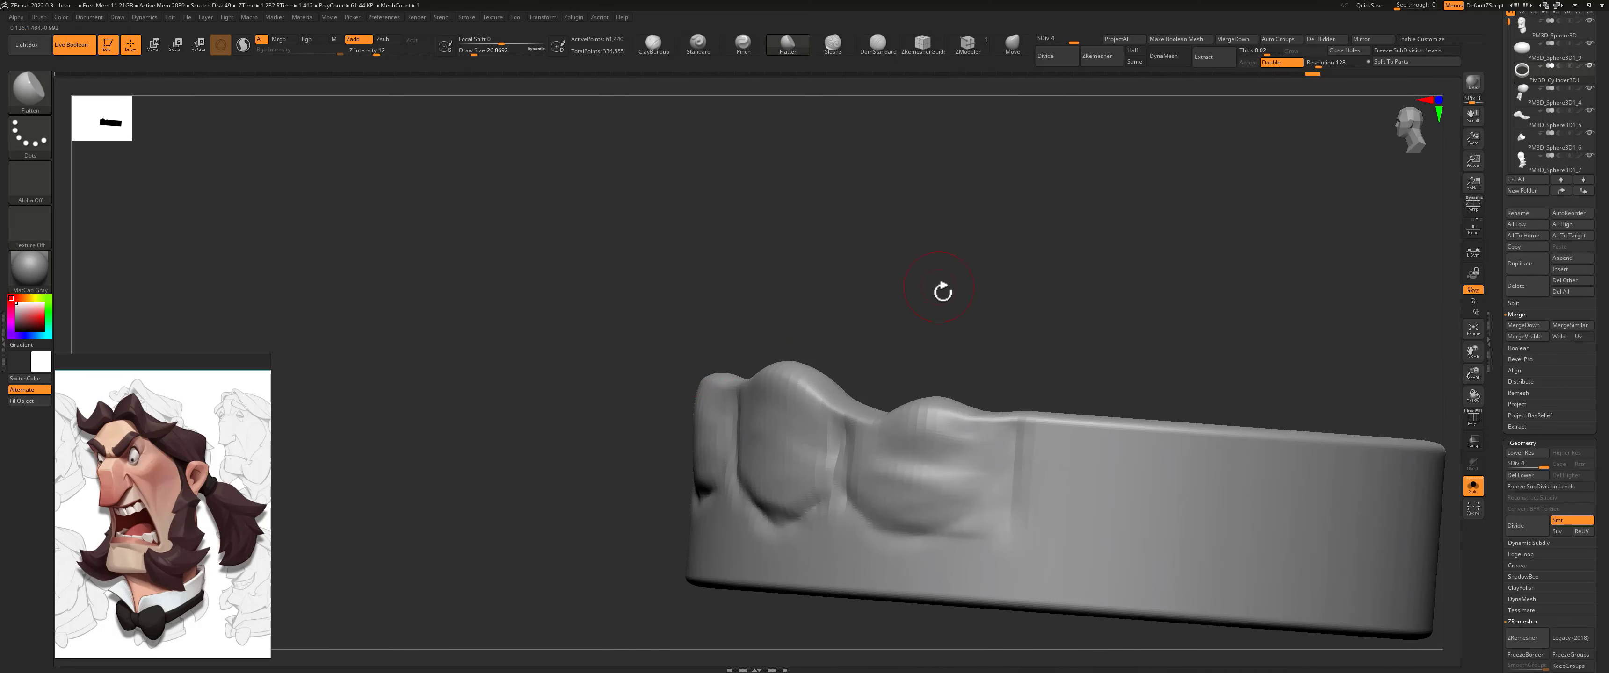
ctrl+right_drag(942, 292, 664, 368)
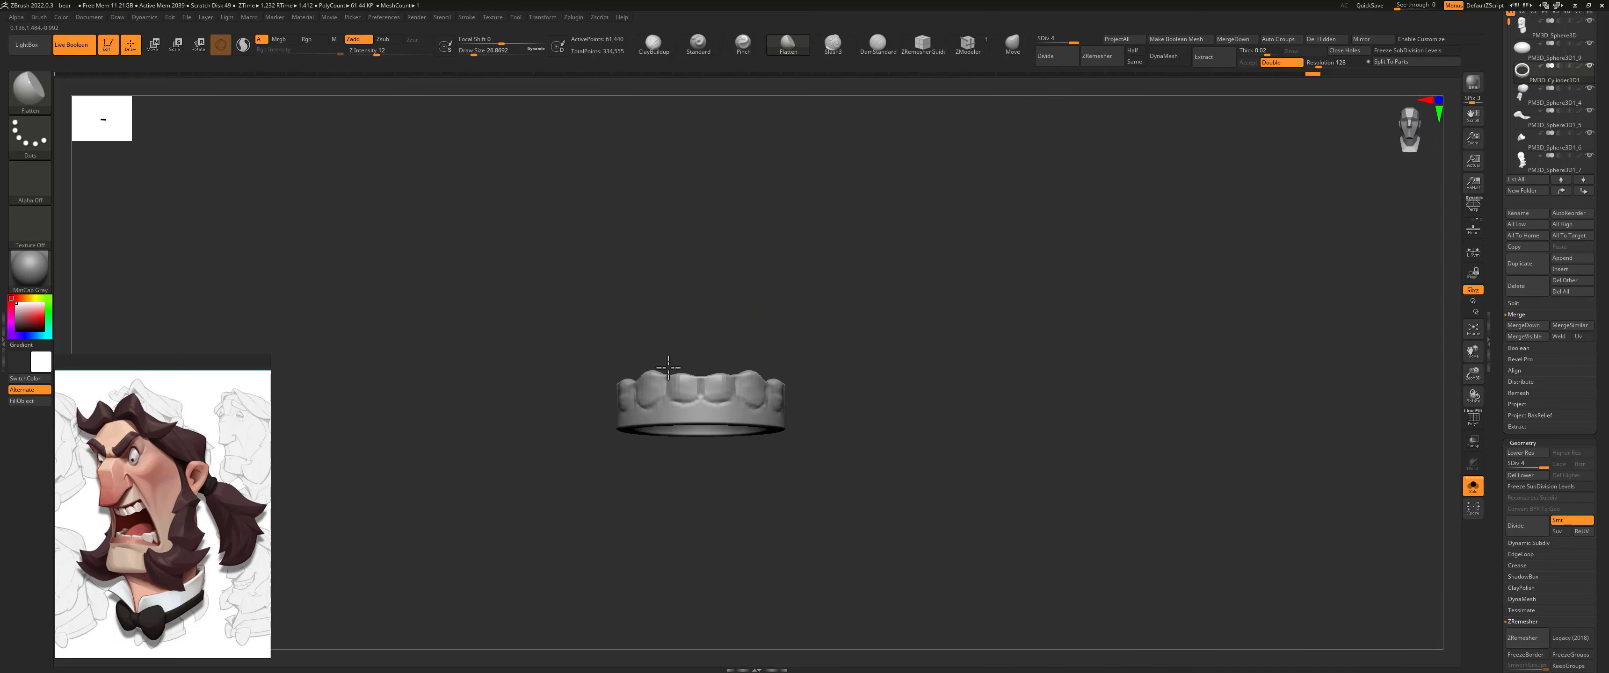
click(1473, 489)
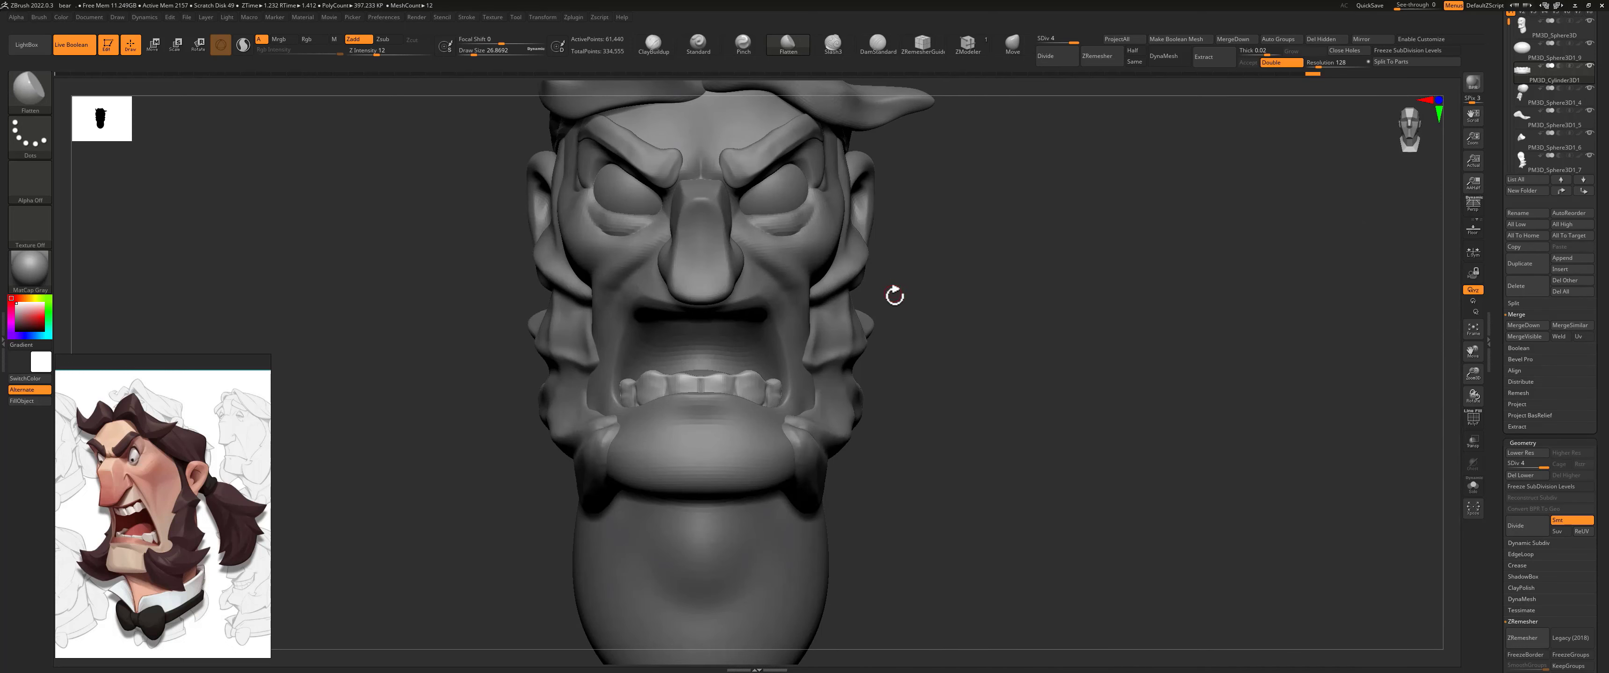
Step: Duplicate the lower teeth subtool, rotate the copy upside down and raise it to the upper jaw
click(1523, 263)
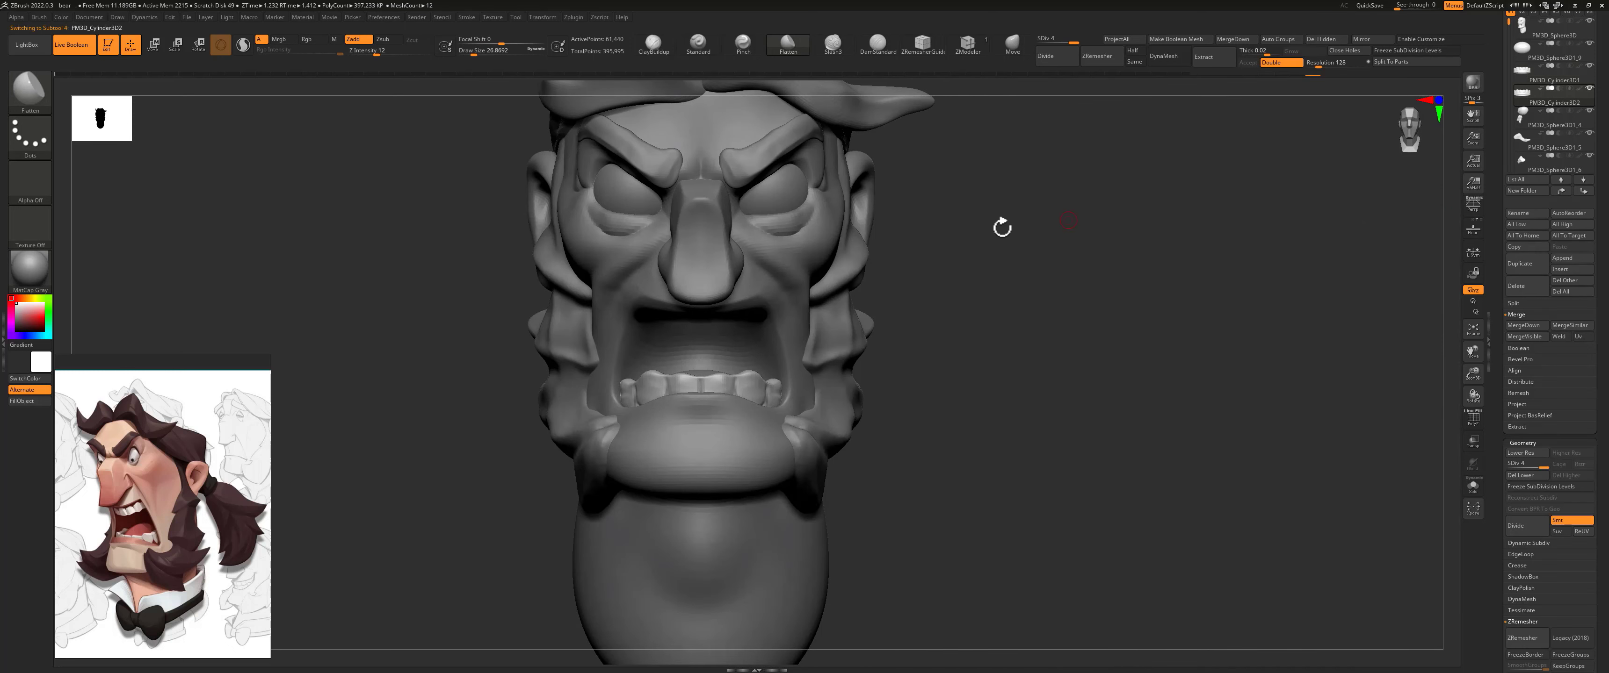
key(w)
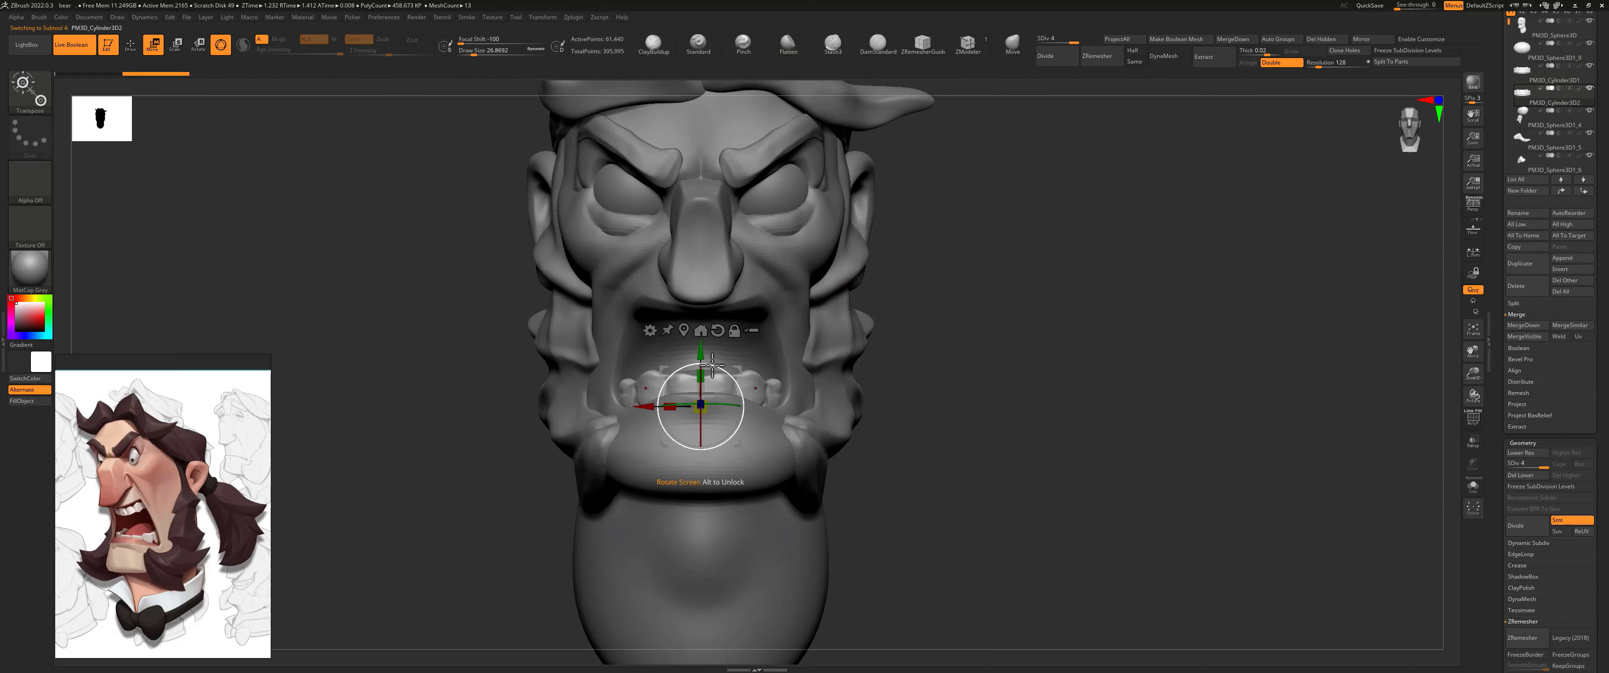
drag(712, 366, 690, 449)
key(ctrl+z)
drag(713, 366, 691, 442)
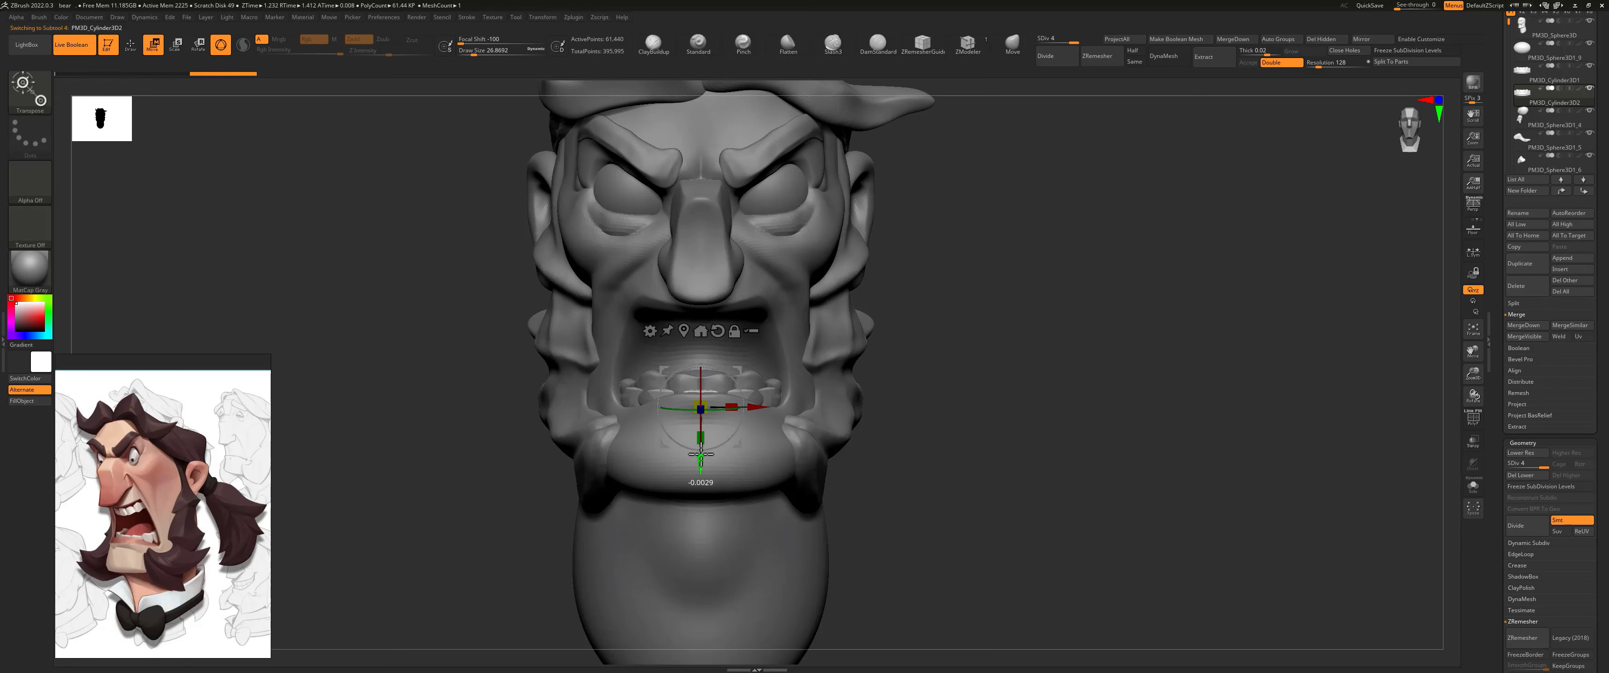
drag(718, 461, 719, 361)
Step: Shift the upper teeth slightly forward in side view so they sit behind the upper lip
drag(920, 304, 669, 336)
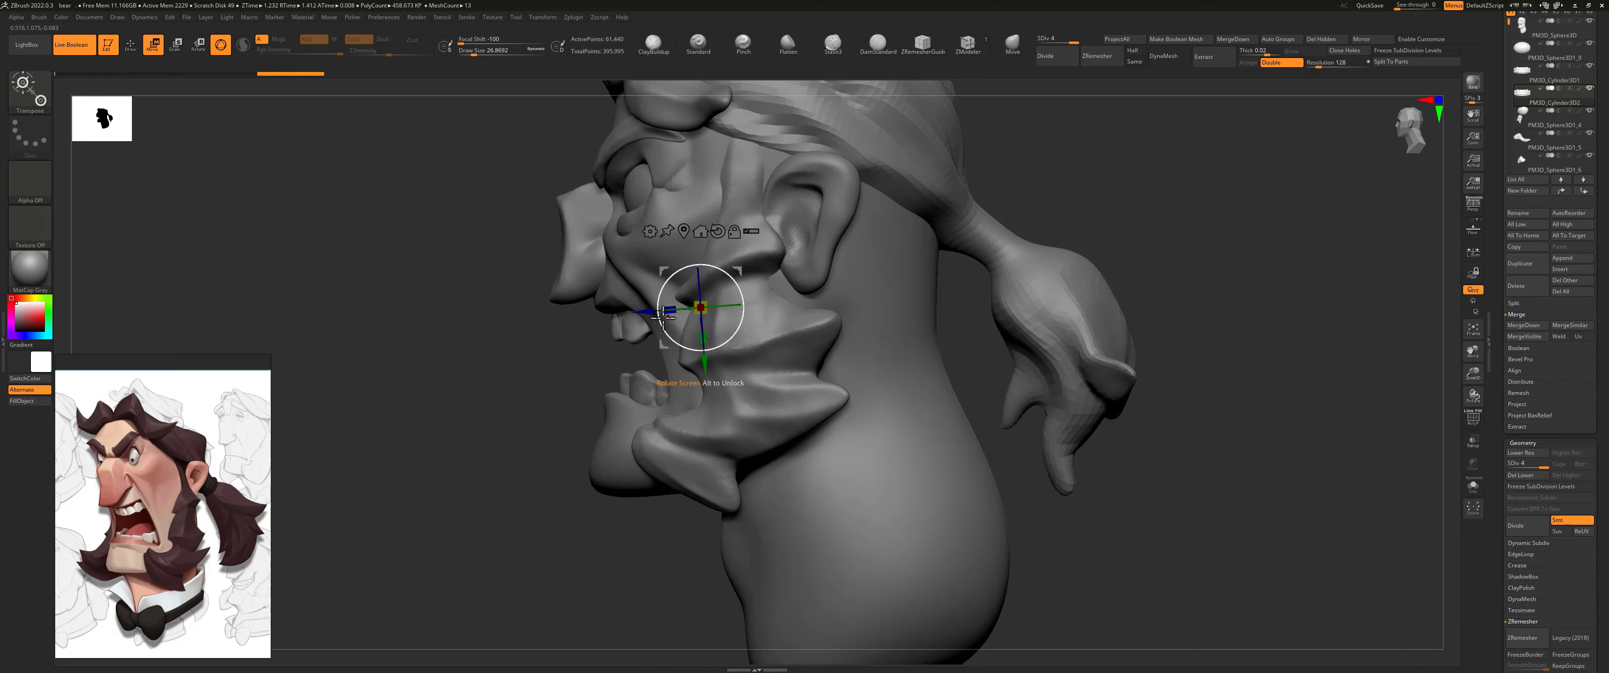
drag(704, 361, 701, 361)
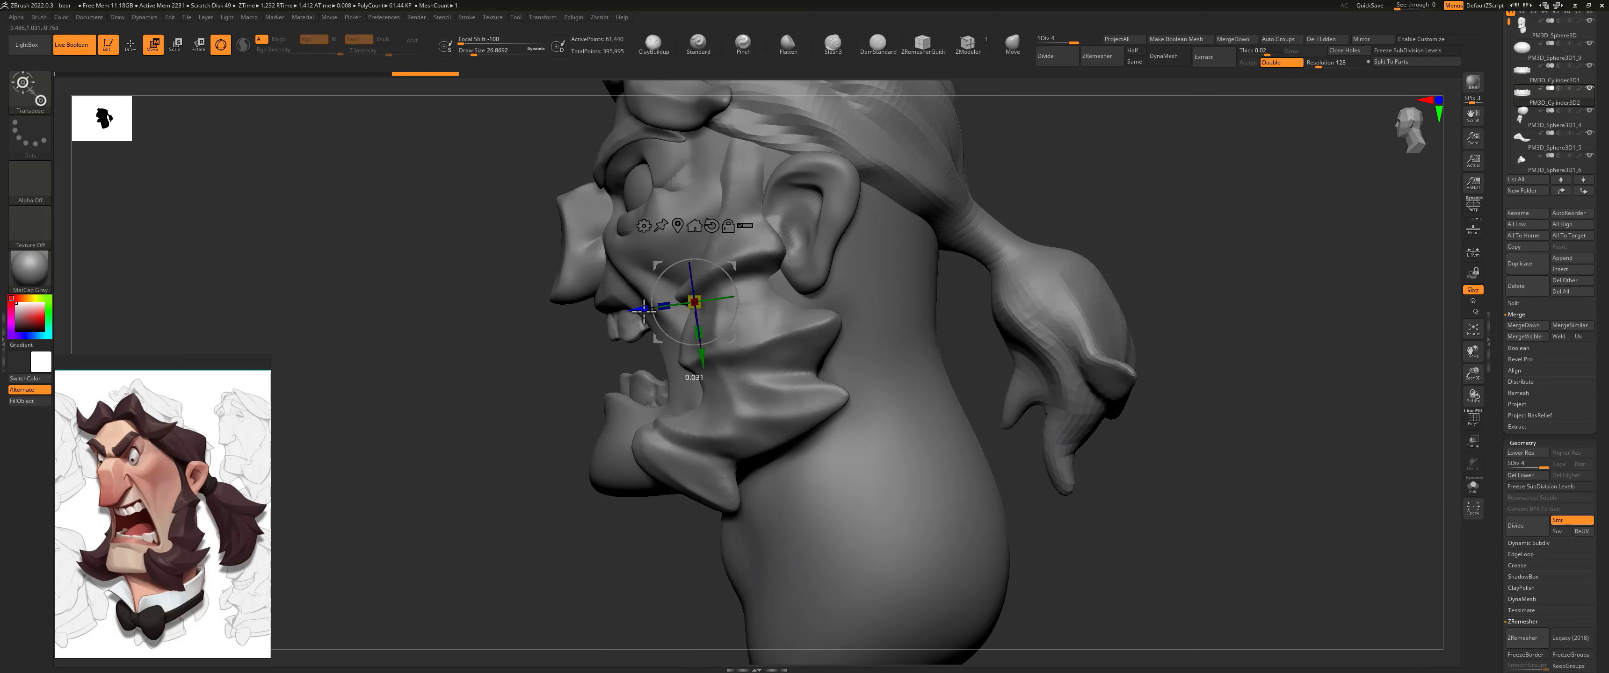
key(q)
alt+click(646, 390)
drag(952, 260, 940, 242)
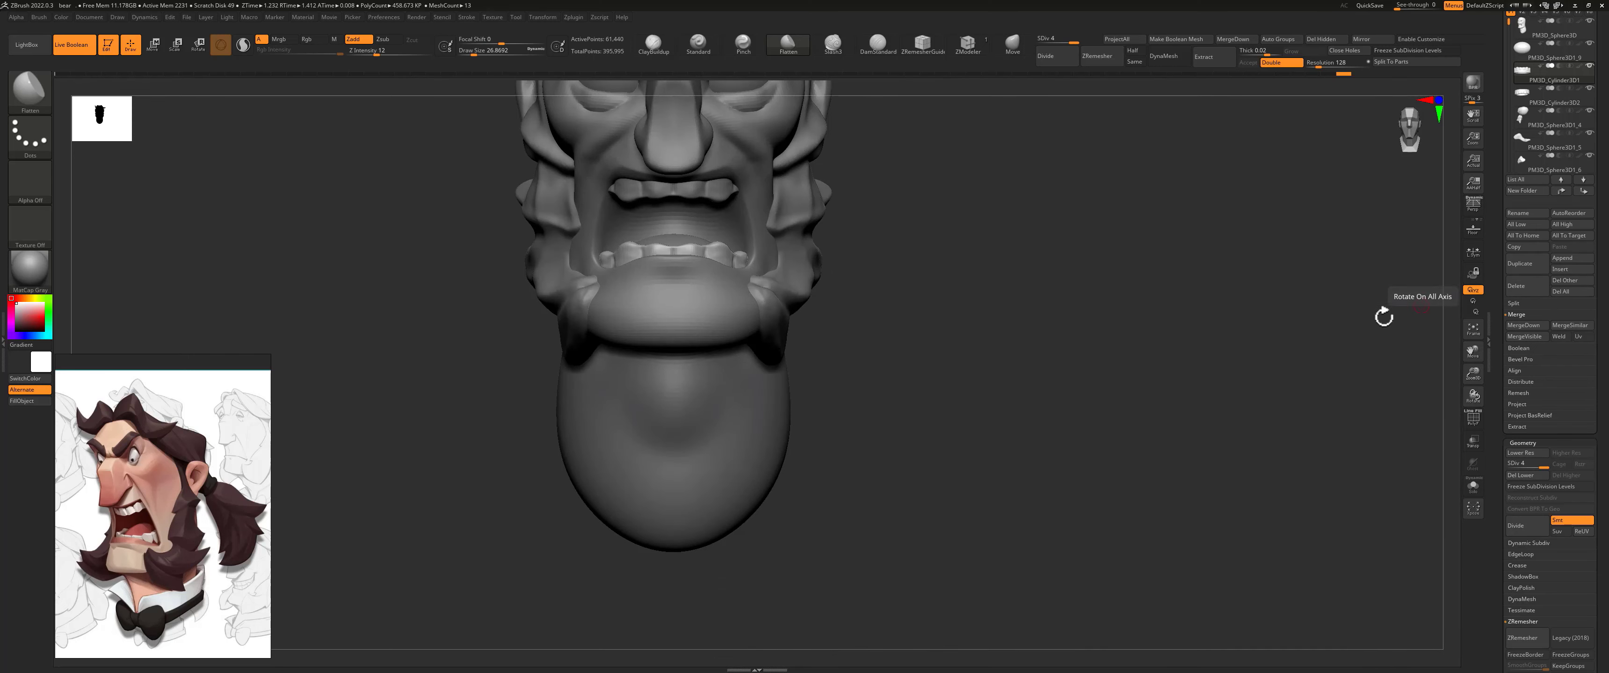
Step: Insert a cylinder as a new subtool, select it and place it around the neck below the chin
alt+drag(1079, 343, 1090, 394)
click(1571, 269)
click(1186, 350)
click(1521, 94)
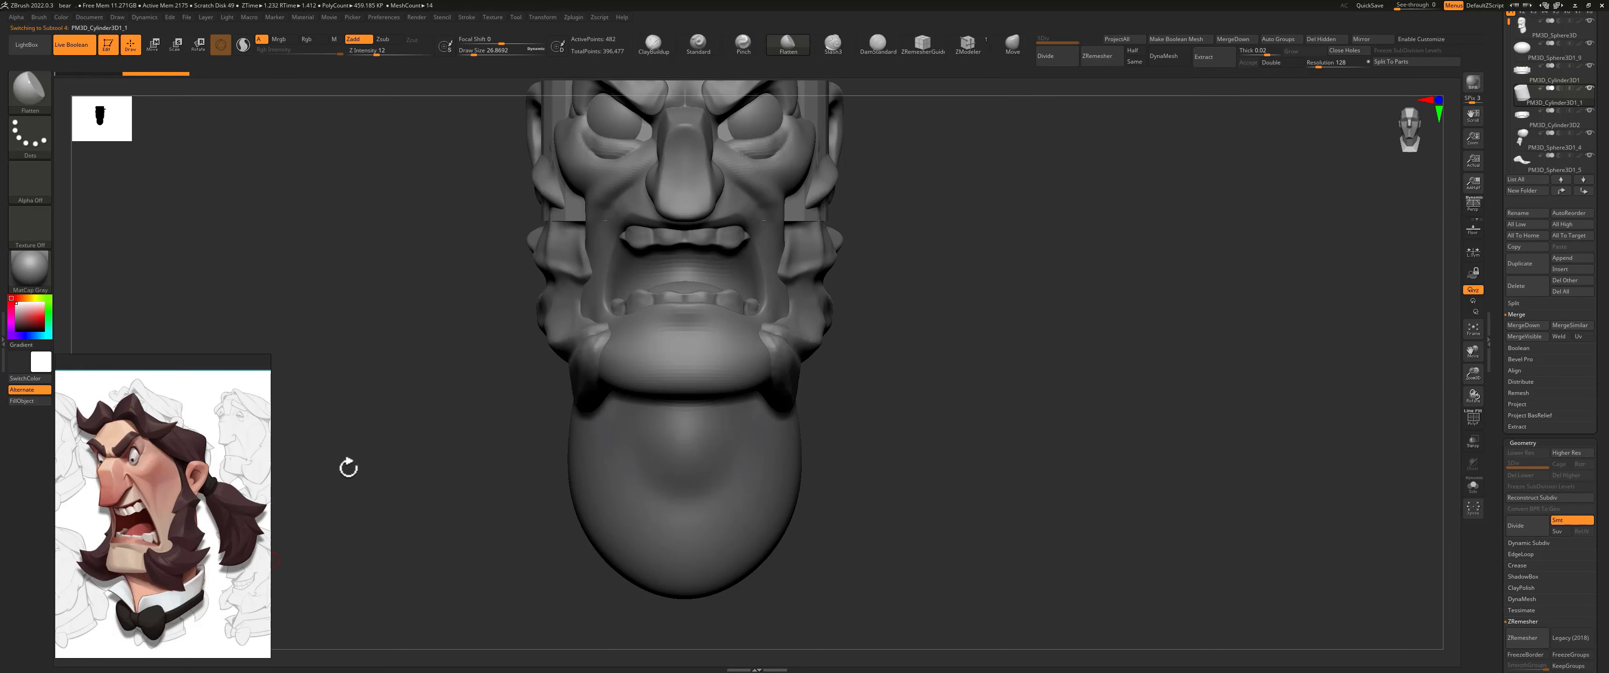
key(w)
alt+drag(858, 188, 880, 251)
drag(705, 88, 706, 489)
alt+drag(974, 400, 974, 337)
drag(706, 417, 715, 460)
Step: Isolate the neck cylinder and turn on its polygon wireframe display
drag(950, 341, 880, 365)
click(1474, 490)
key(shift+f)
key(q)
Step: Turn on double-sided display, delete the cylinder's end caps and remove a vertical strip of faces at its front
ctrl+shift+drag(728, 426, 685, 476)
drag(843, 368, 912, 268)
drag(1088, 190, 843, 374)
click(1274, 62)
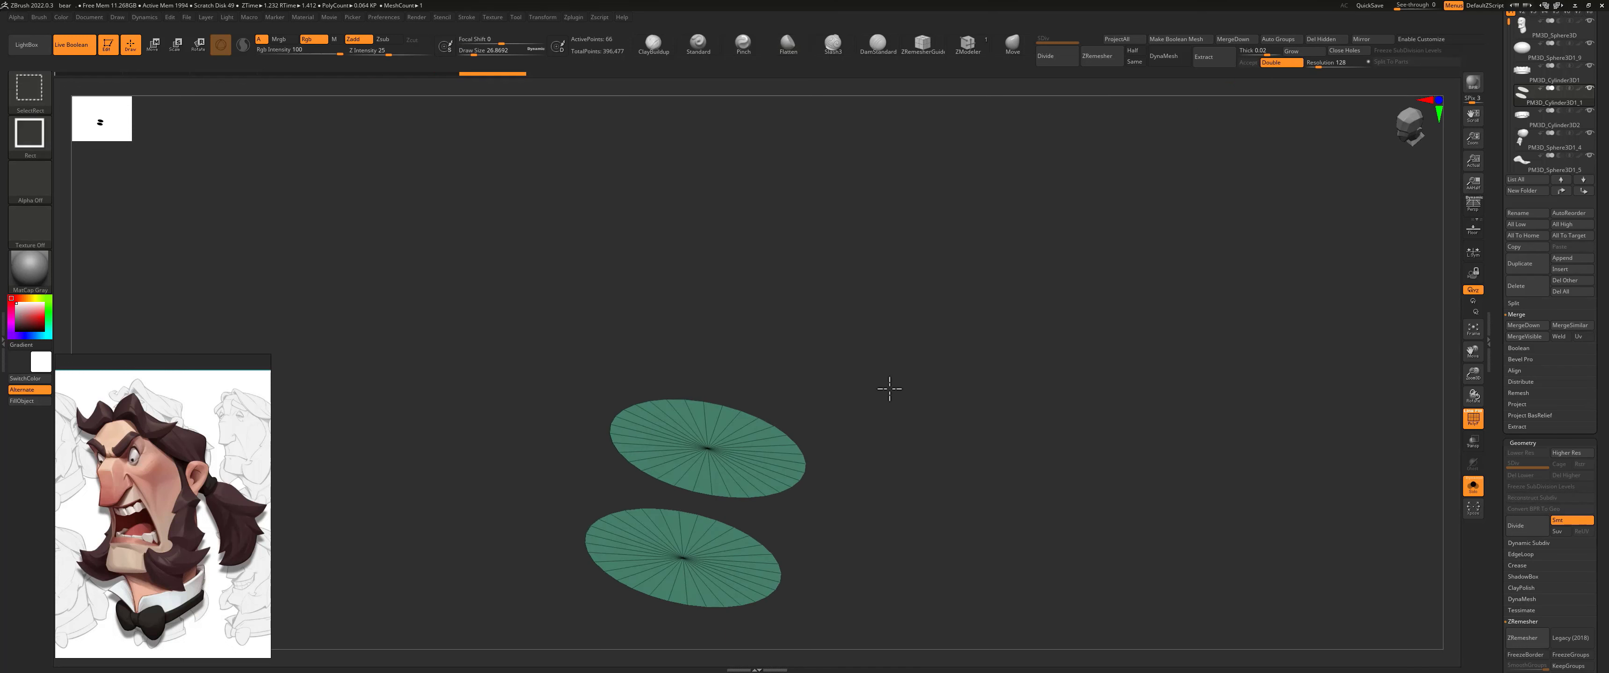
ctrl+shift+drag(891, 324, 894, 327)
click(1327, 39)
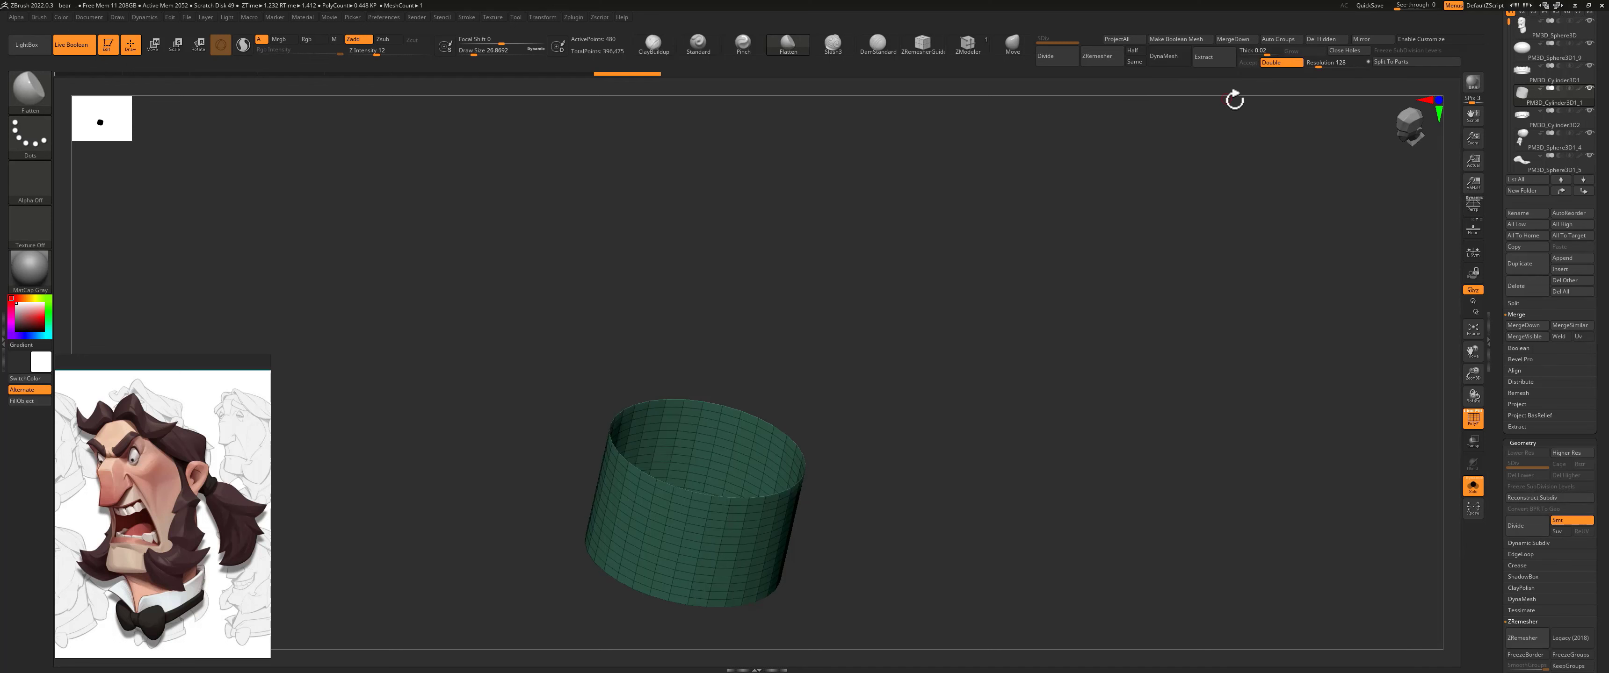
mouse_move(873, 371)
shift+mouse_down()
mouse_move(851, 377)
mouse_move(865, 464)
mouse_move(865, 361)
shift+mouse_up()
drag(687, 436, 749, 487)
Step: Remove every other horizontal edge loop of the open cylinder with ZModeler's edge action Delete, target EdgeLoop Complete
click(968, 44)
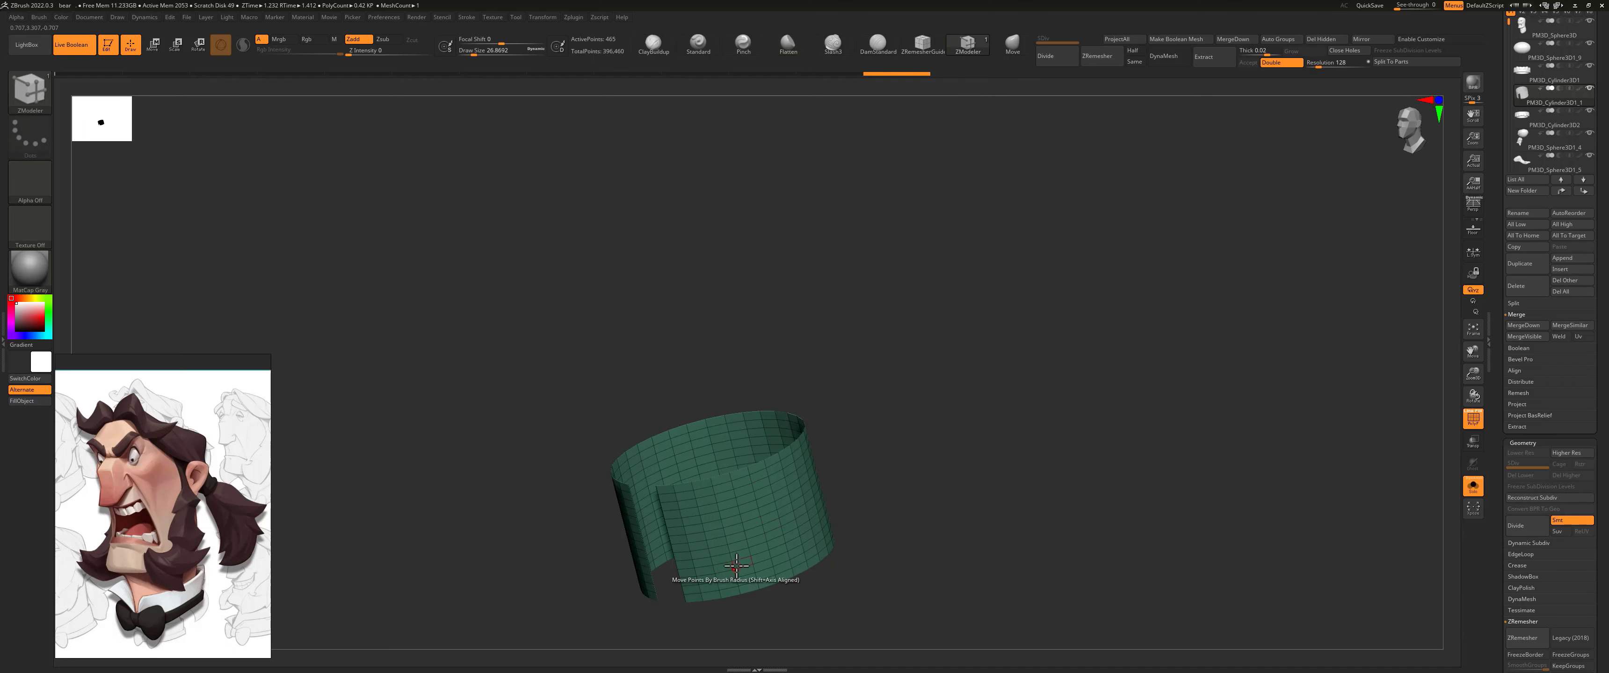
key(space)
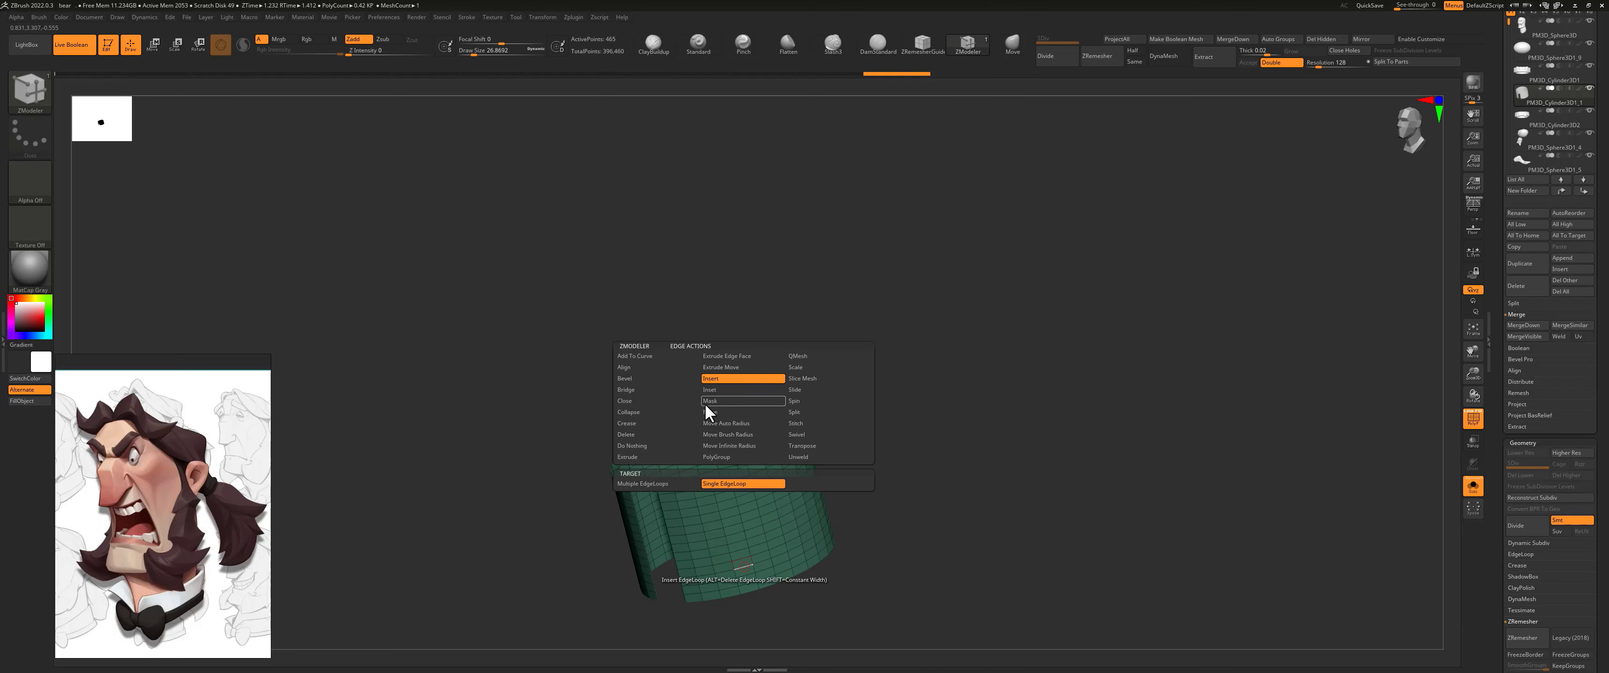
click(647, 435)
click(721, 485)
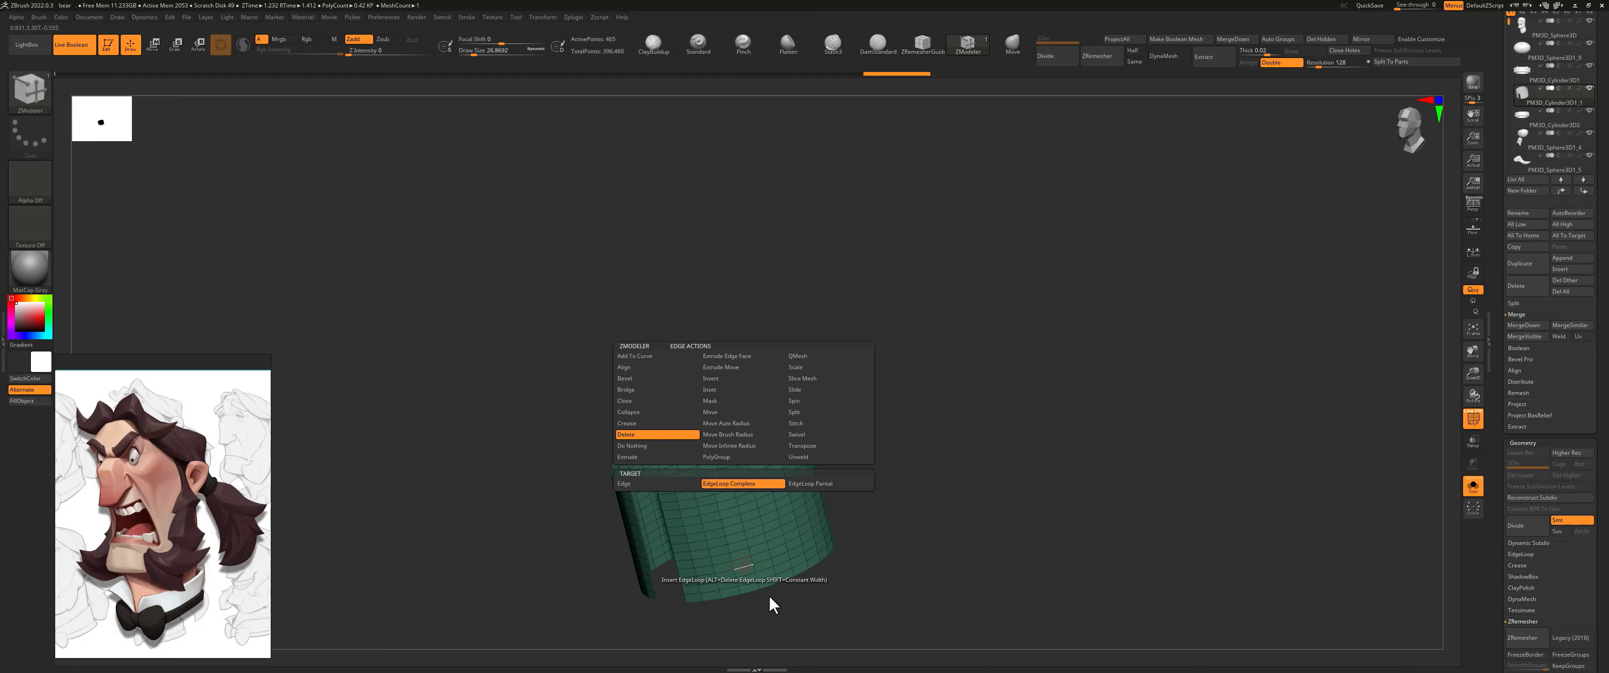
click(747, 575)
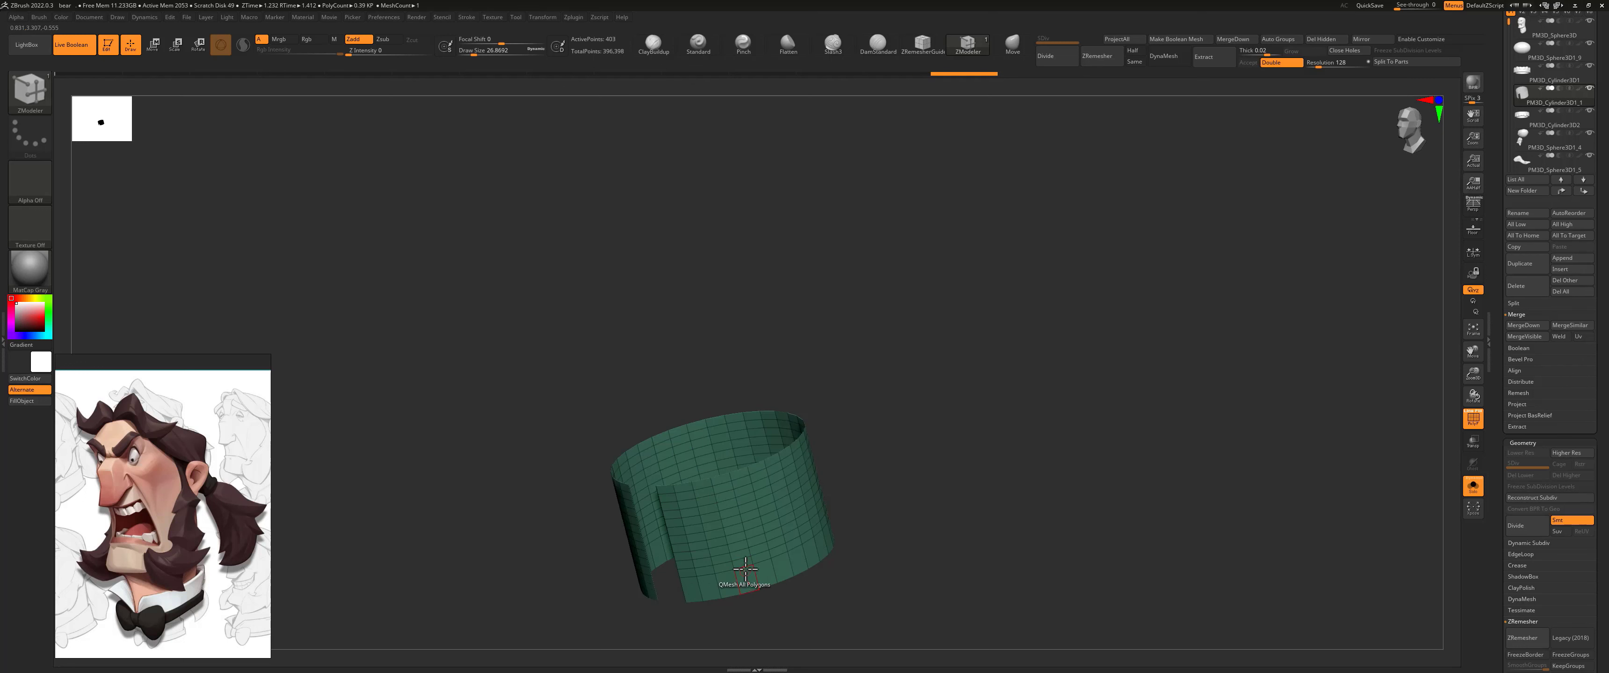
click(743, 566)
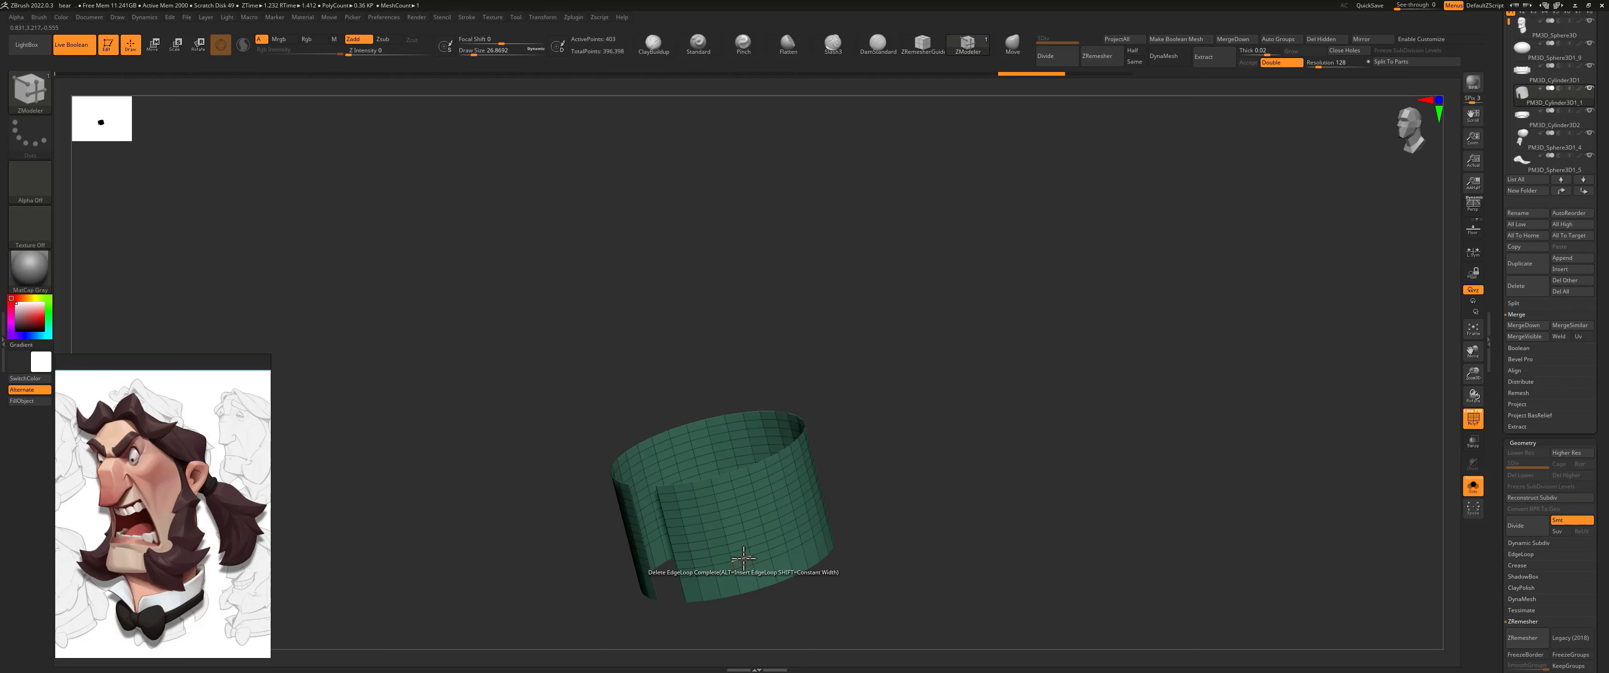
click(740, 553)
click(737, 541)
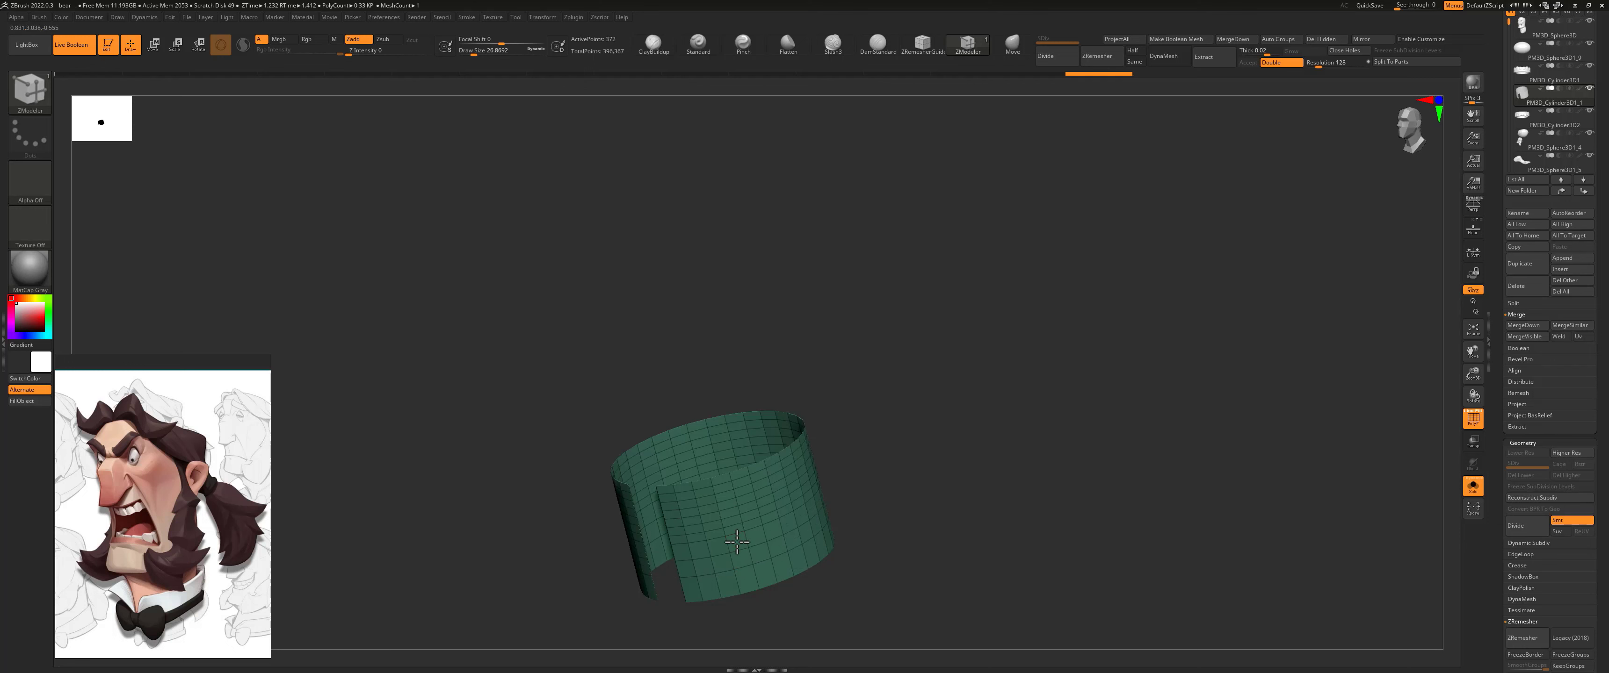
click(734, 528)
click(730, 503)
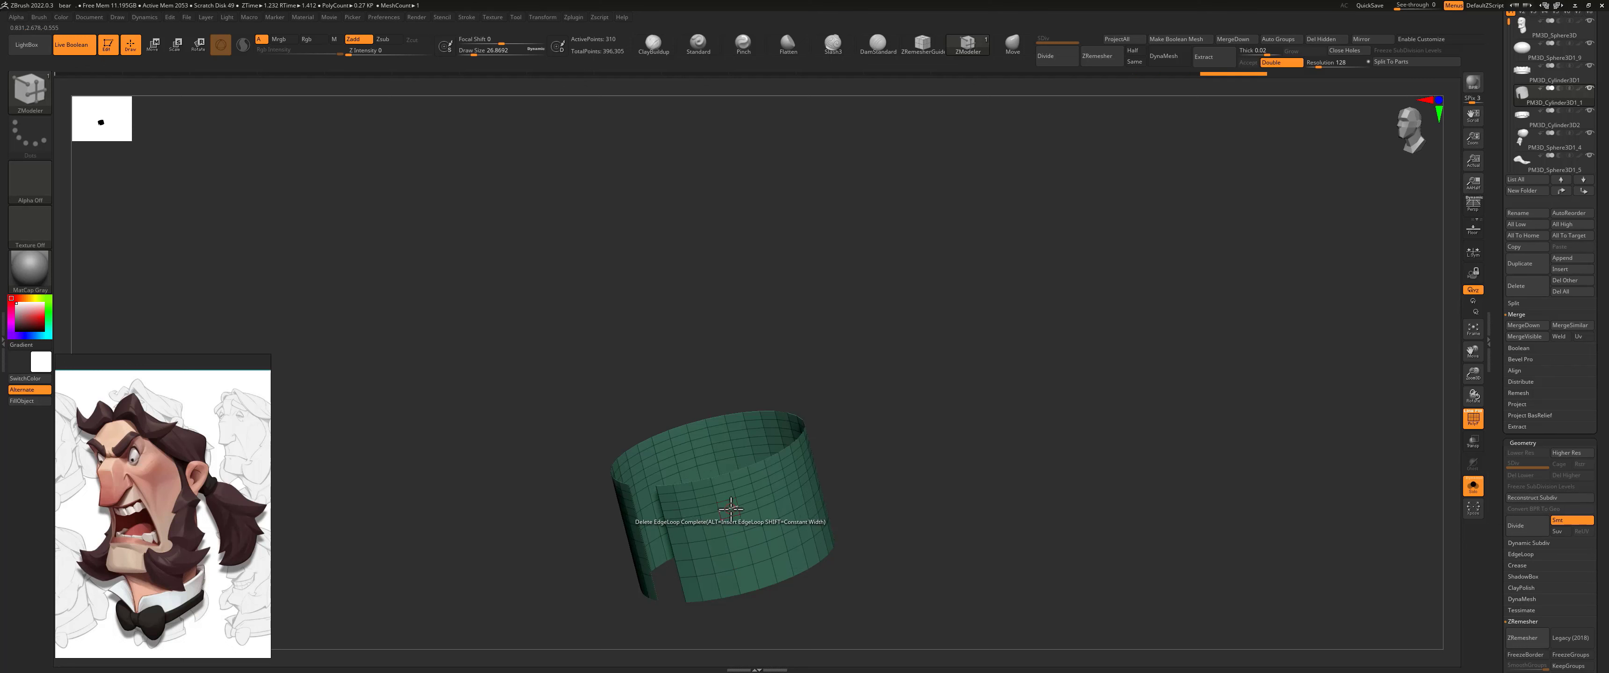
click(727, 491)
click(724, 484)
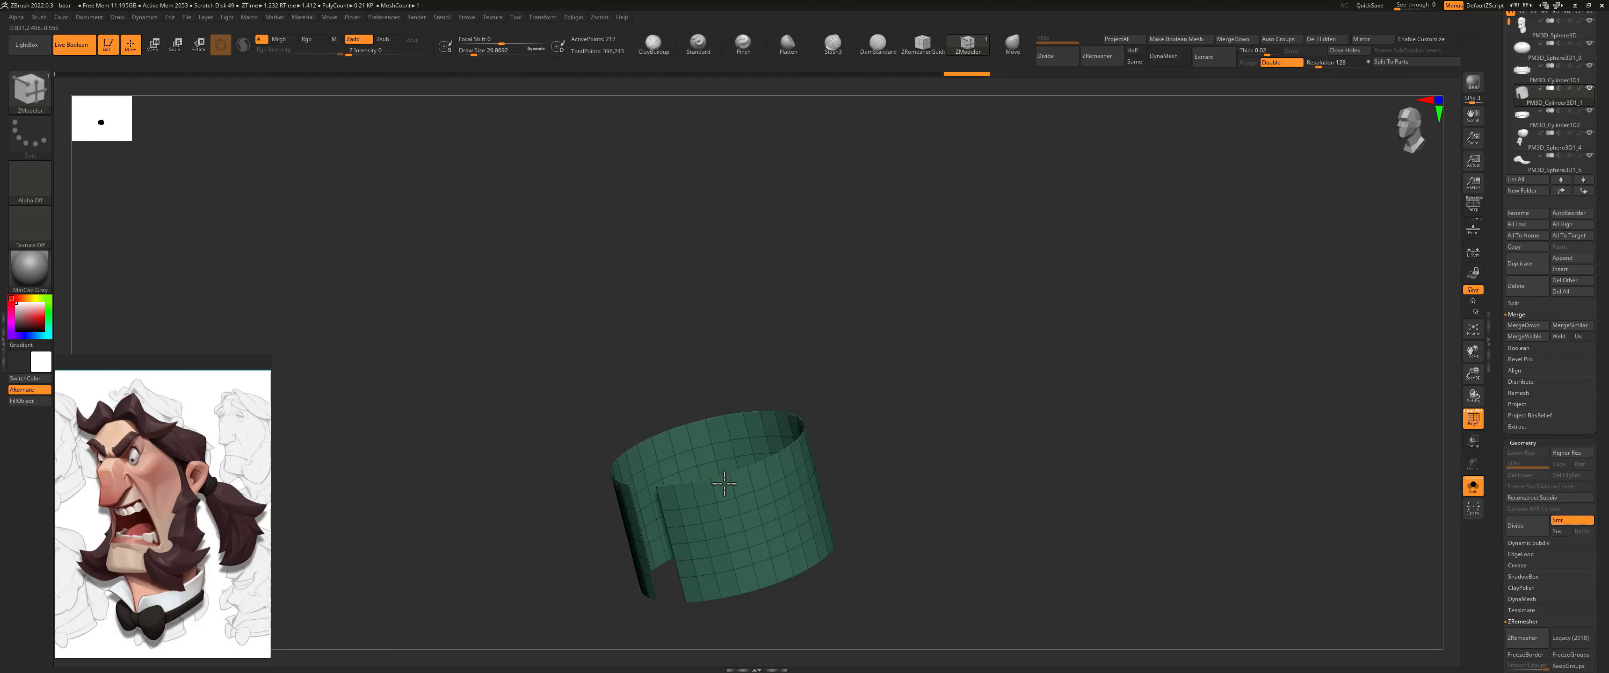
Step: Mask the upper half of the open cylinder in front view and scale its lower band inward into a narrower base
shift+drag(924, 512, 986, 474)
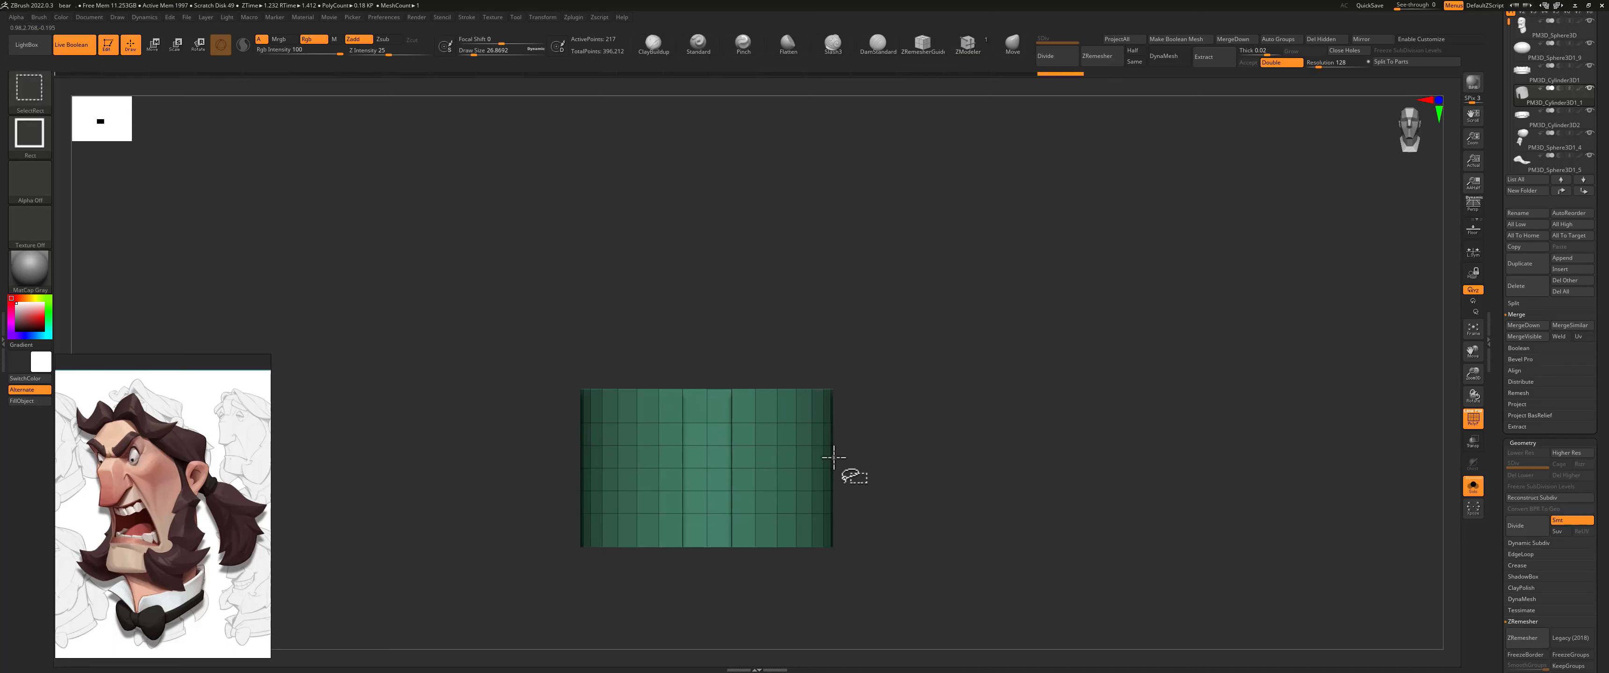
mouse_move(890, 426)
ctrl+mouse_down()
mouse_move(388, 449)
mouse_move(437, 472)
ctrl+mouse_up()
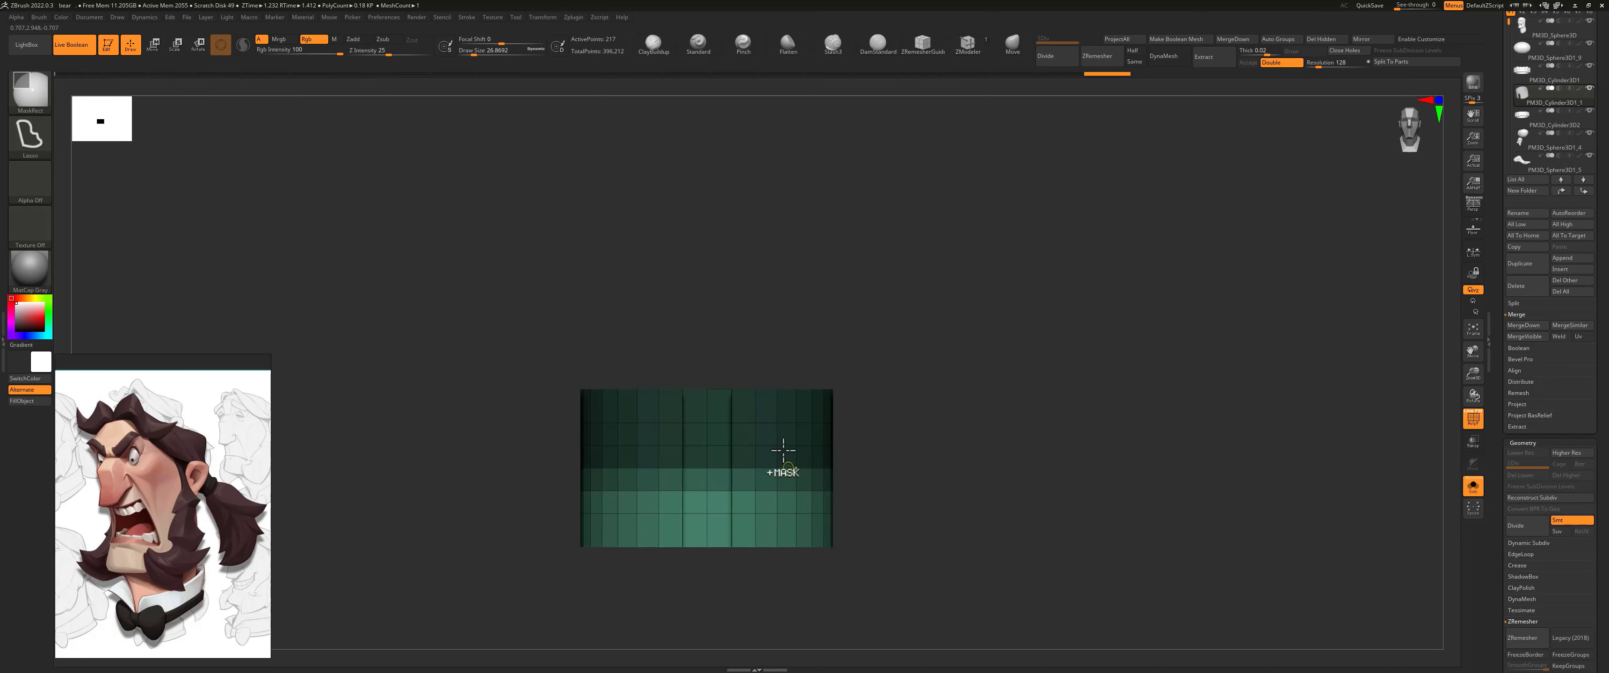
ctrl+click(791, 449)
ctrl+click(886, 433)
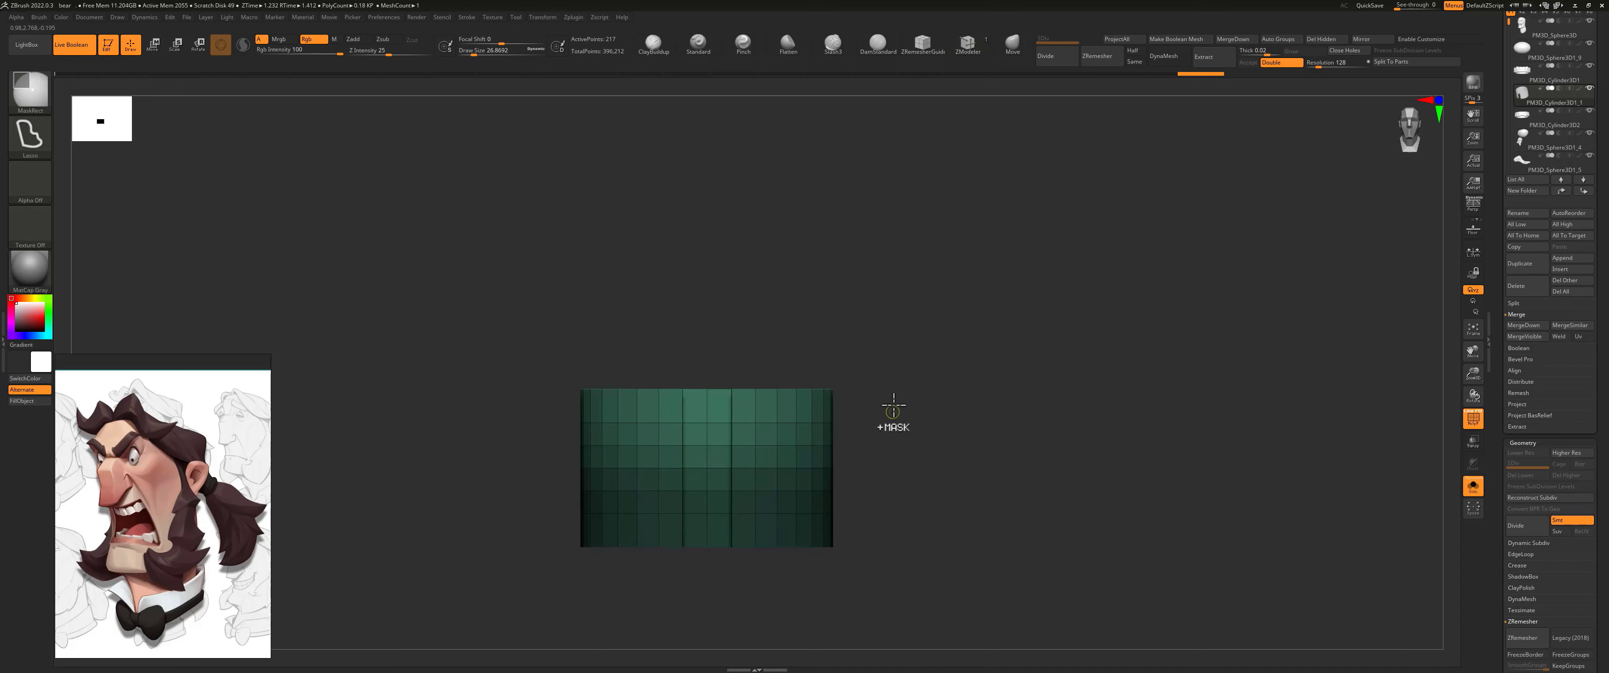
ctrl+click(886, 420)
key(w)
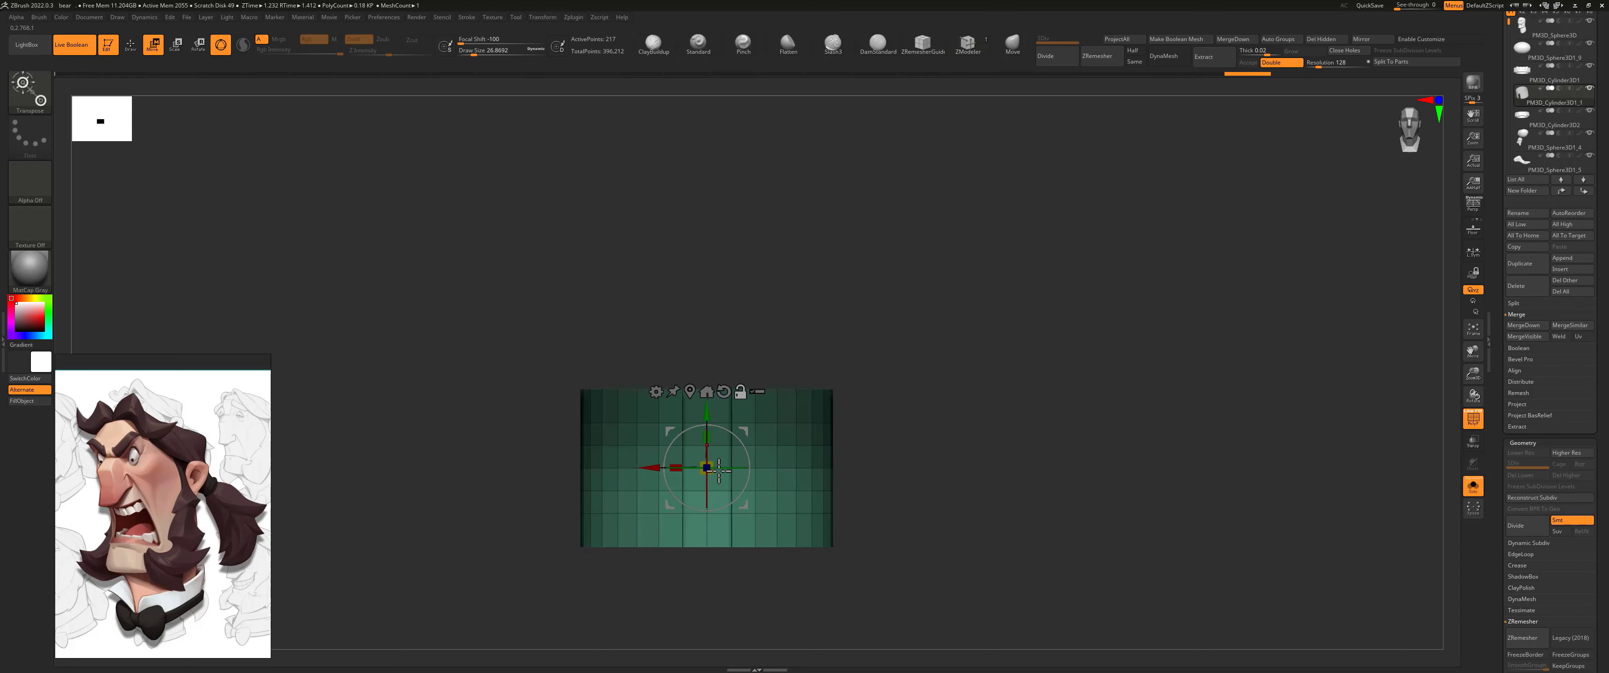
alt+click(710, 547)
drag(710, 547, 681, 545)
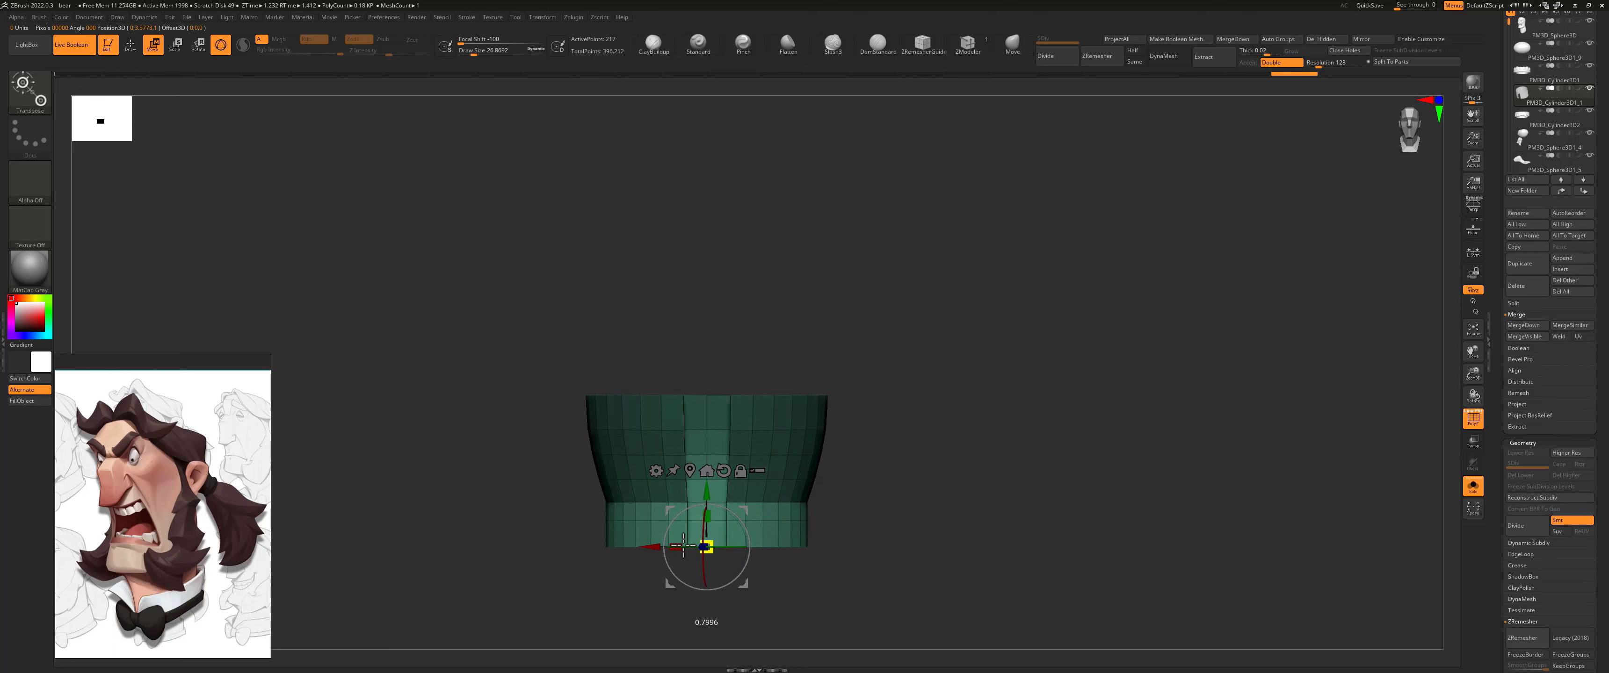
Step: Show the whole head, clear the mask, and move and tilt the collar to wrap the neck, higher at the back
click(1480, 488)
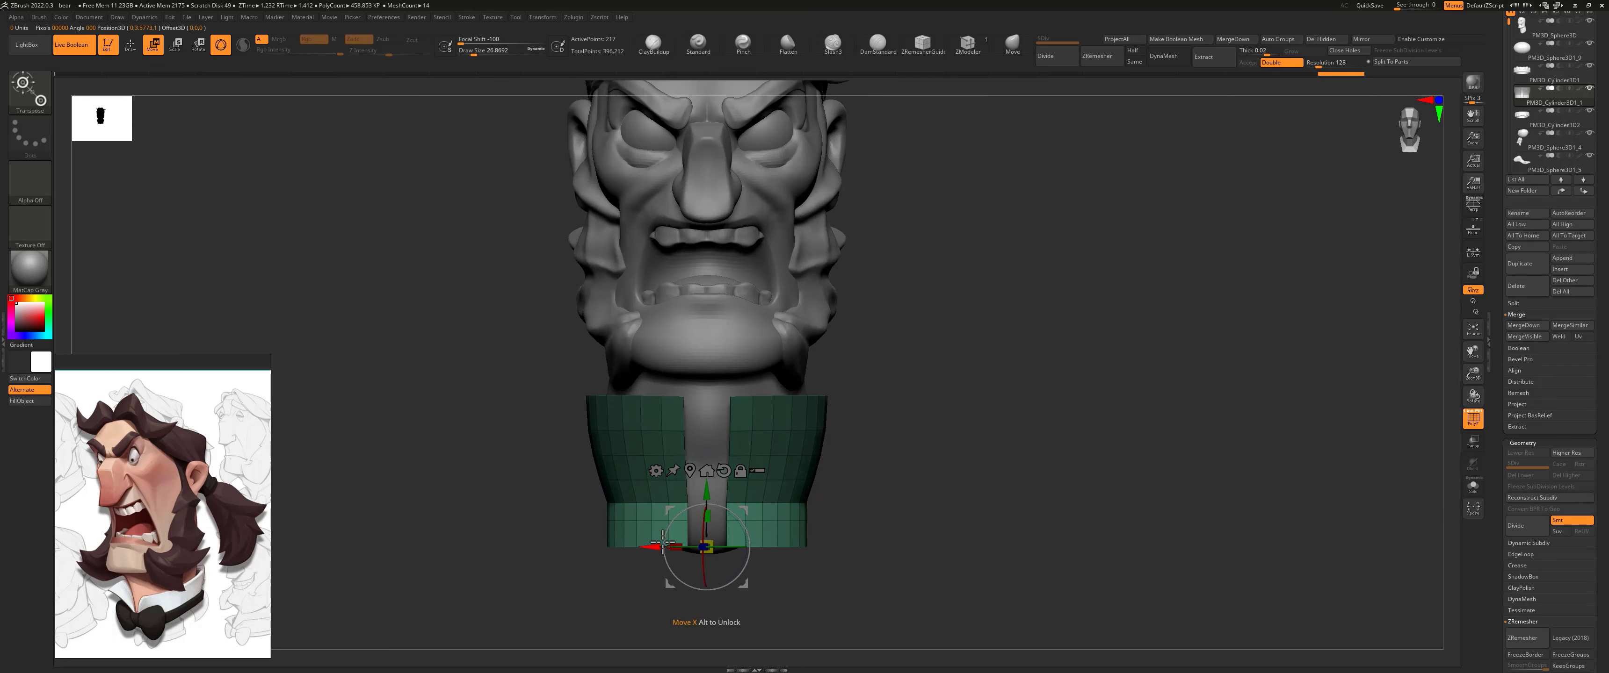
drag(713, 539, 707, 494)
mouse_move(837, 457)
shift+mouse_down()
mouse_move(800, 450)
mouse_move(842, 476)
shift+mouse_up()
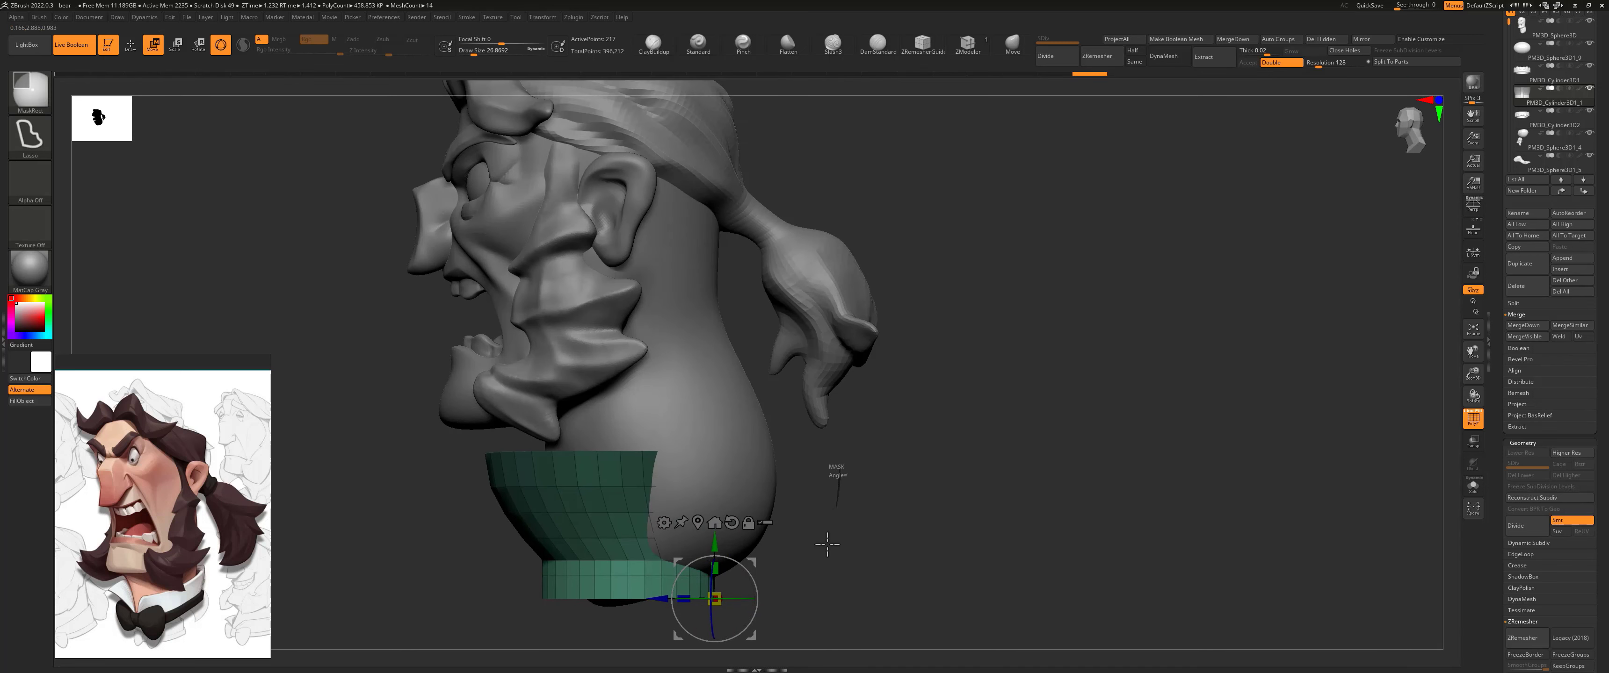
drag(706, 557, 788, 550)
key(ctrl+z)
click(760, 477)
drag(646, 506, 689, 512)
drag(593, 520, 807, 494)
drag(374, 462, 804, 435)
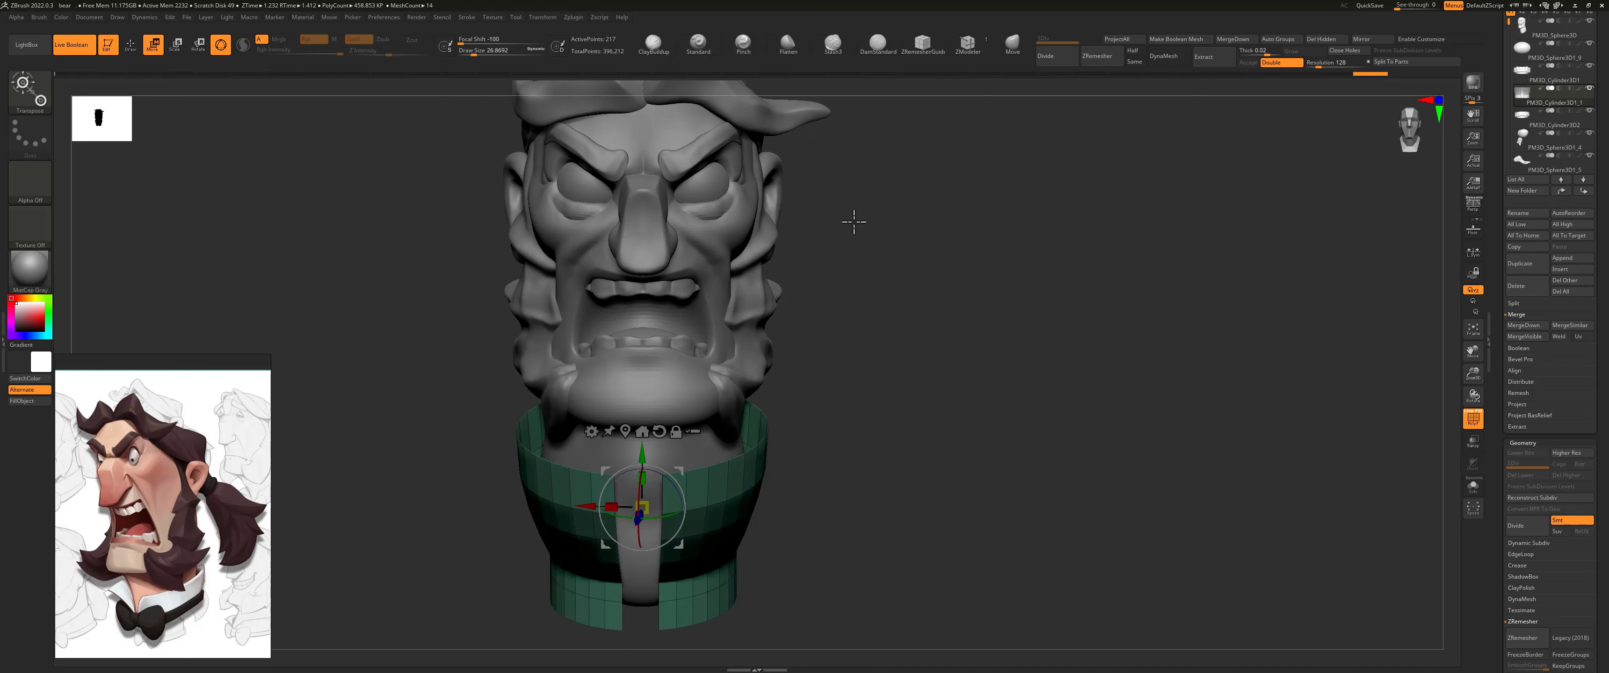
Step: Switch to the Move brush with a draw size of about 263 for shaping the collar
key(q)
drag(837, 467, 677, 415)
key(s)
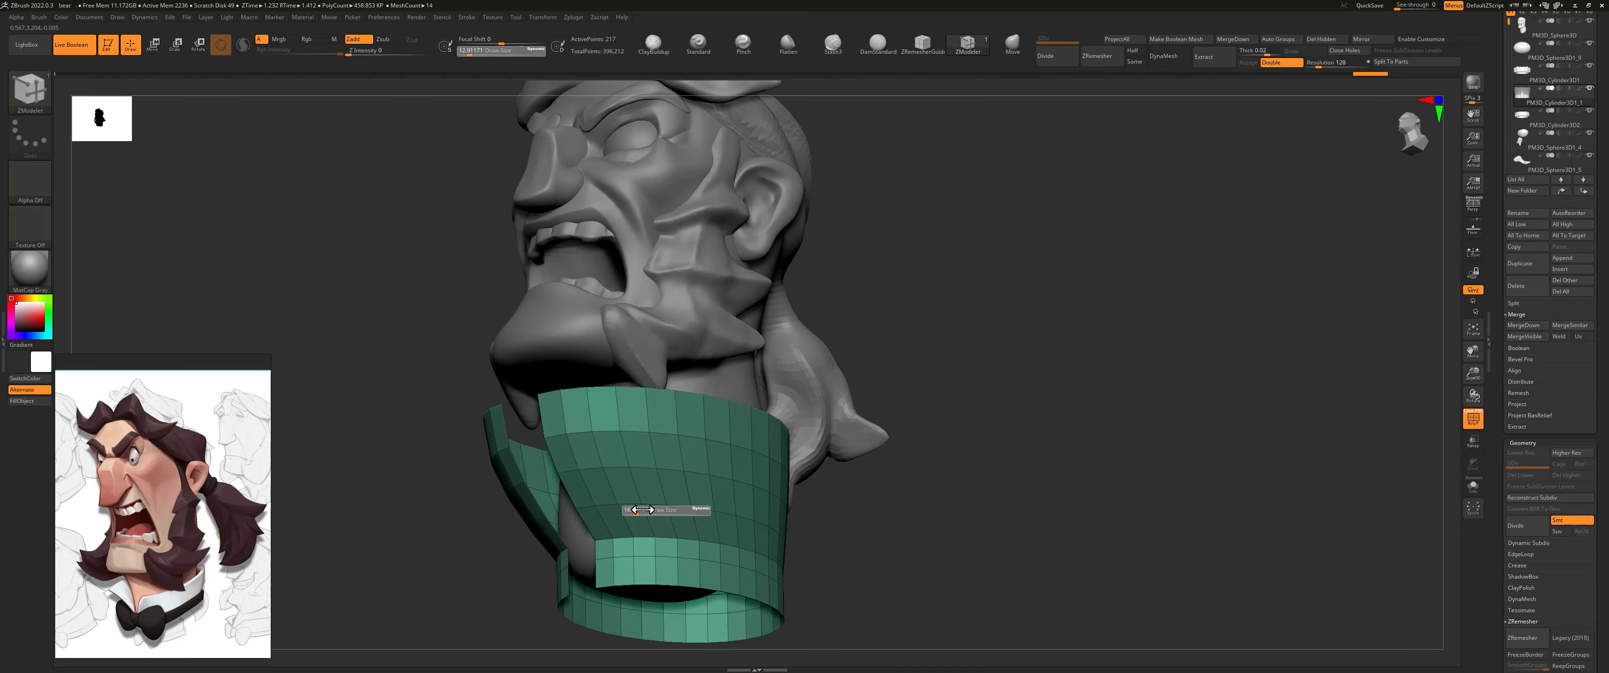
drag(662, 512, 669, 511)
click(1011, 44)
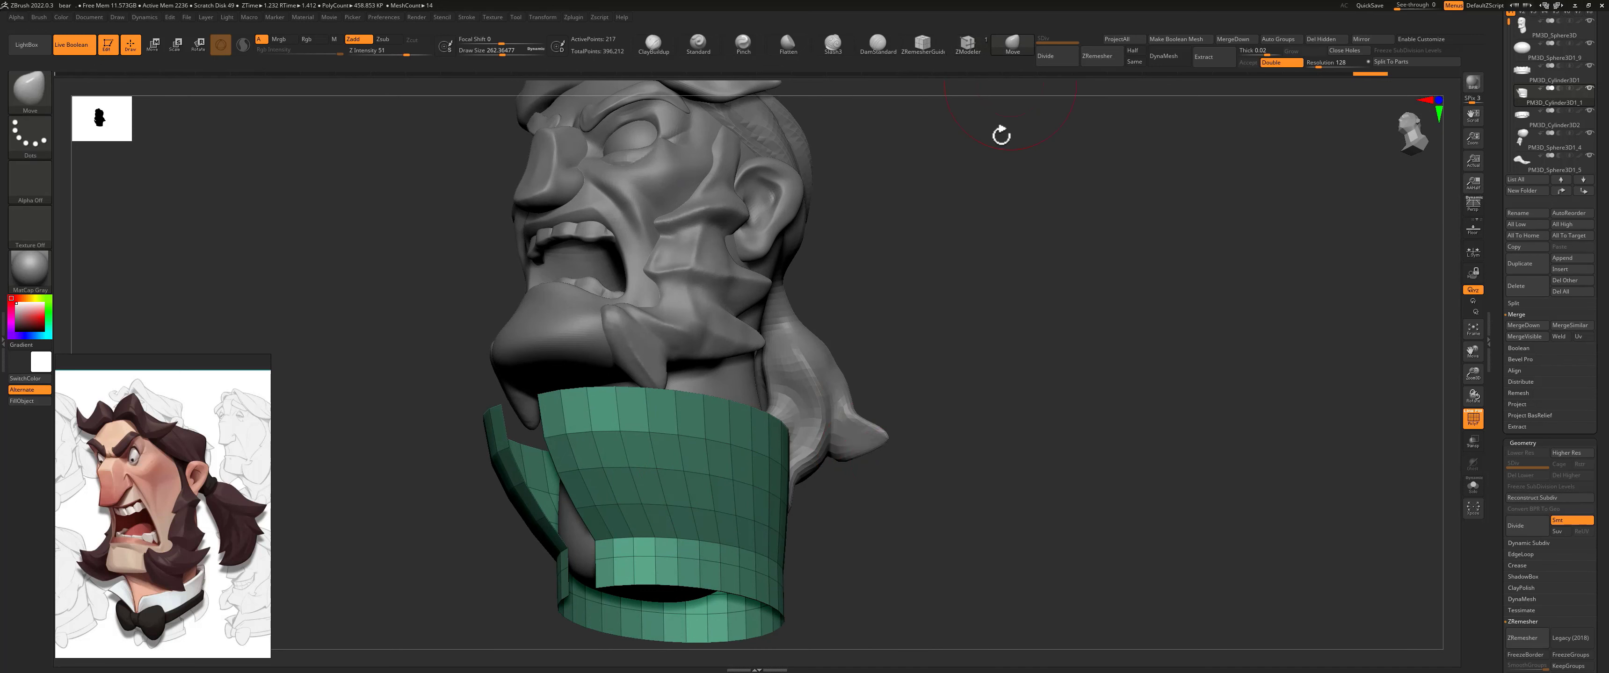
Step: Try pushing the collar's front inward toward the neck with the Move brush at draw size about 533
drag(1002, 133, 894, 363)
key(s)
drag(487, 500, 490, 500)
drag(476, 483, 546, 454)
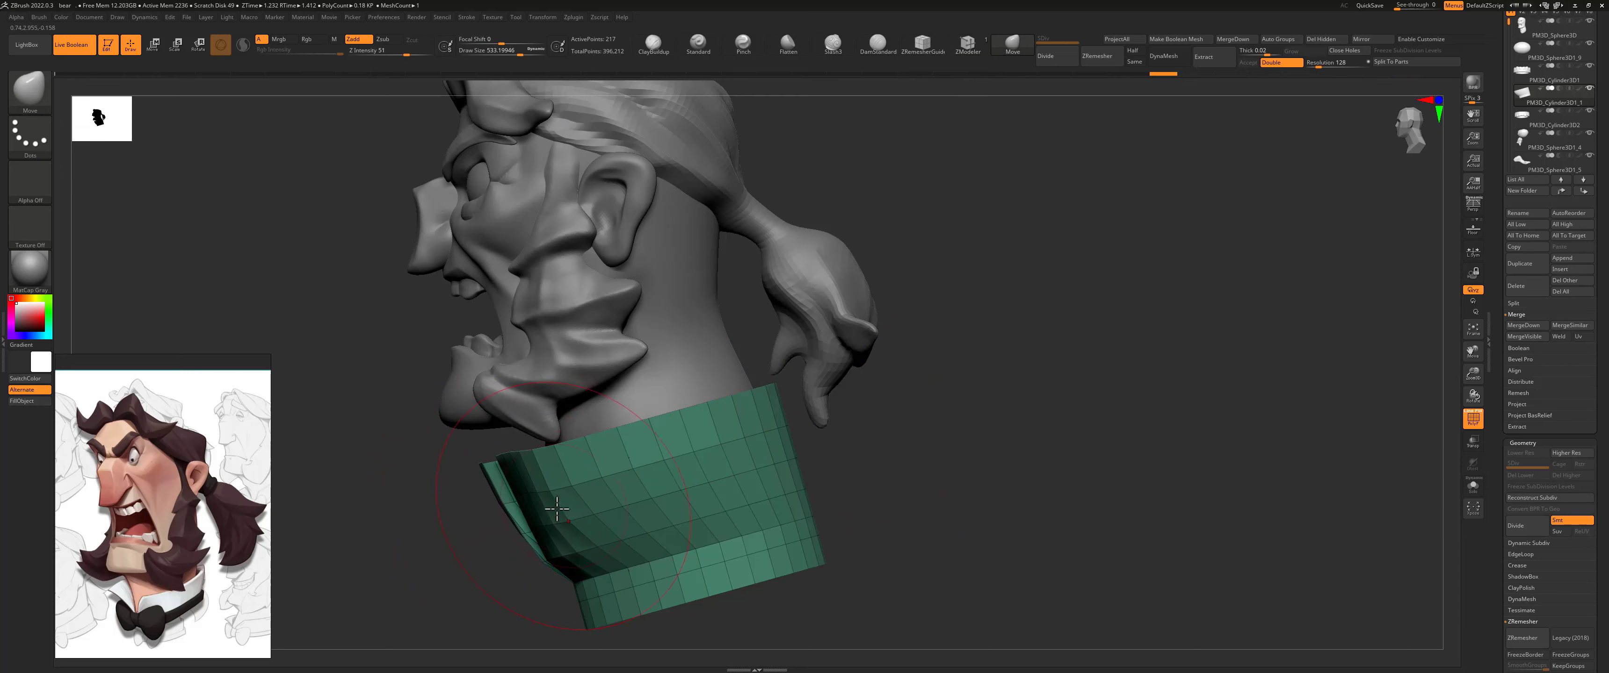
mouse_move(487, 537)
mouse_down()
mouse_move(536, 524)
mouse_move(550, 500)
mouse_up()
key(s)
drag(467, 465, 463, 461)
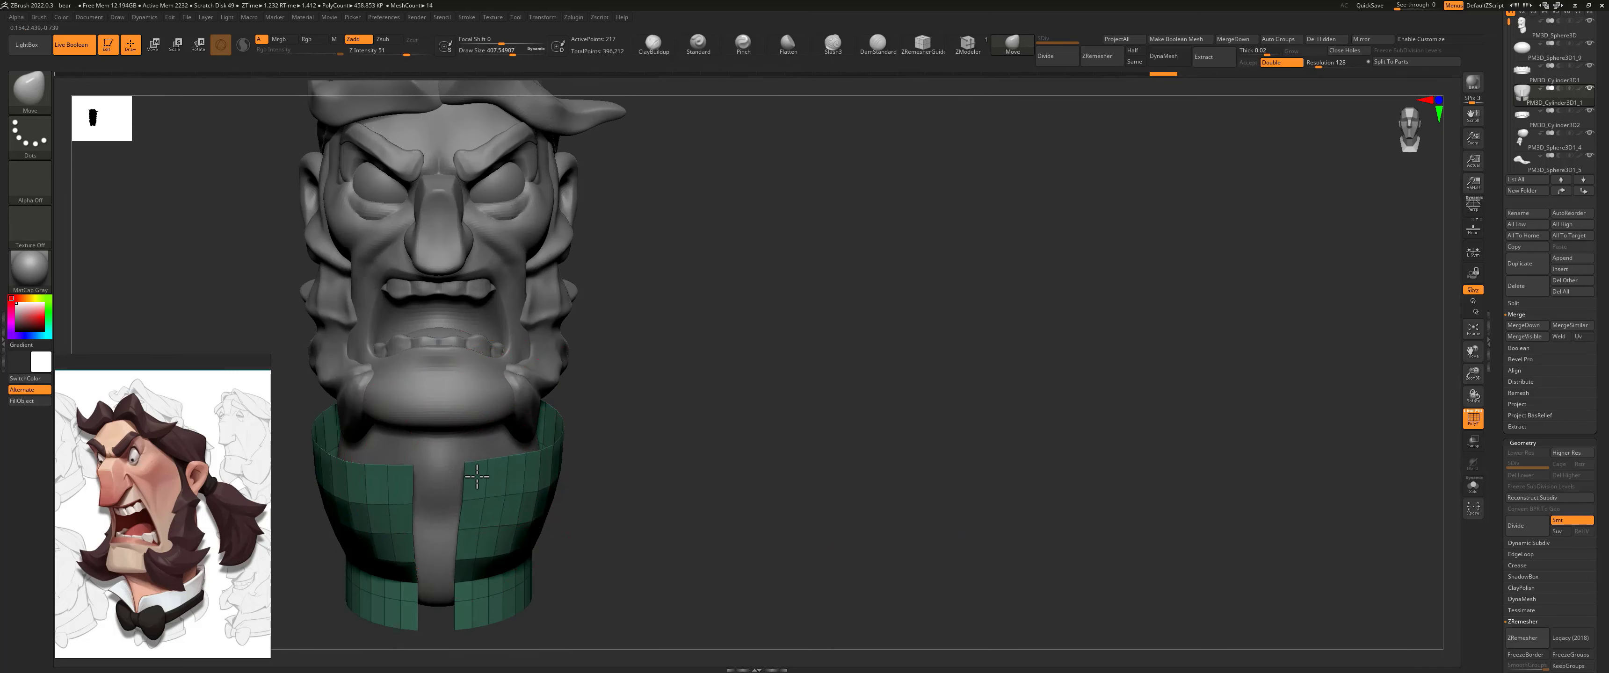
key(ctrl+z)
key(ctrl+z)
Step: Reshape the collar with the Move brush at draw sizes of about 567 and 274, flaring its upper edge outward
shift+drag(650, 487, 562, 492)
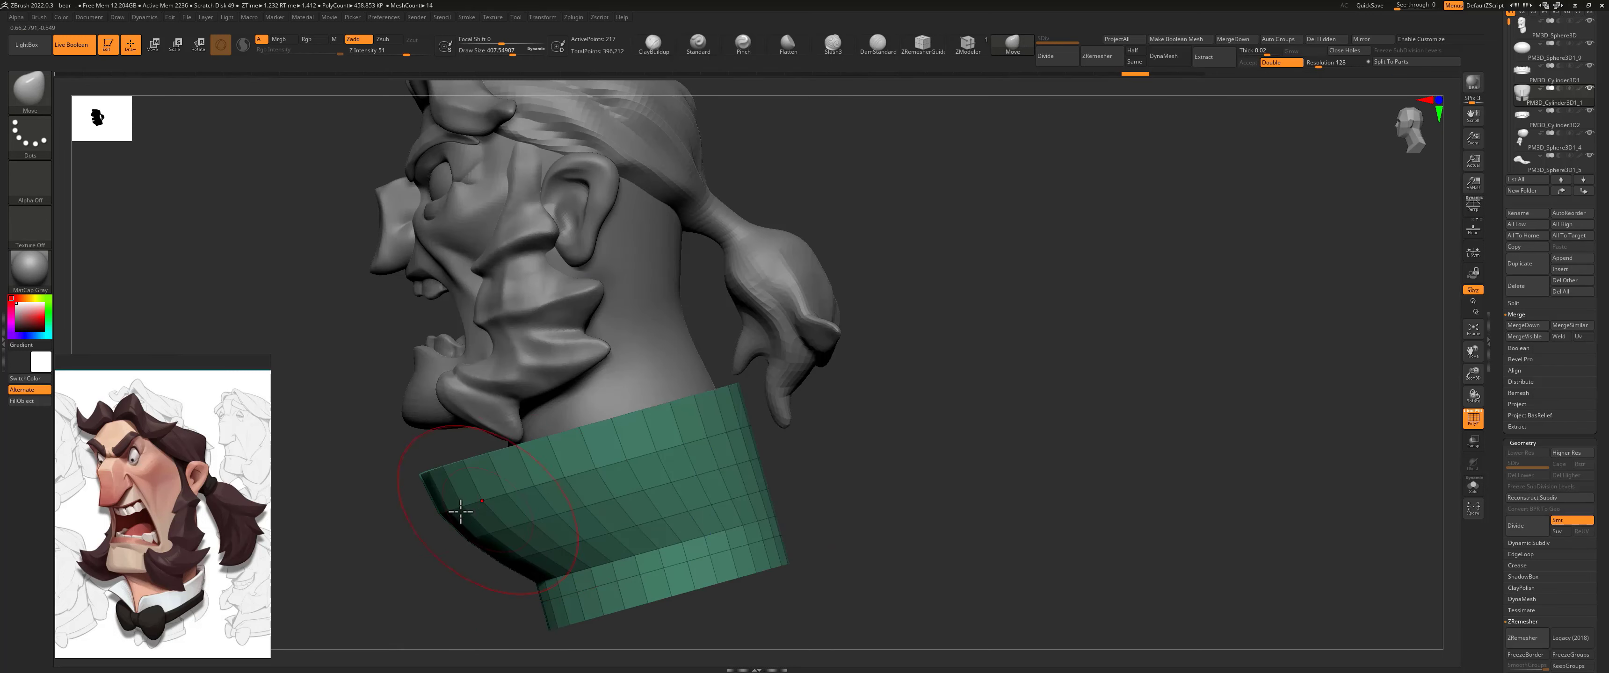
key(s)
drag(436, 505, 464, 473)
mouse_move(484, 519)
mouse_down()
mouse_move(660, 446)
mouse_move(564, 432)
mouse_move(588, 426)
mouse_up()
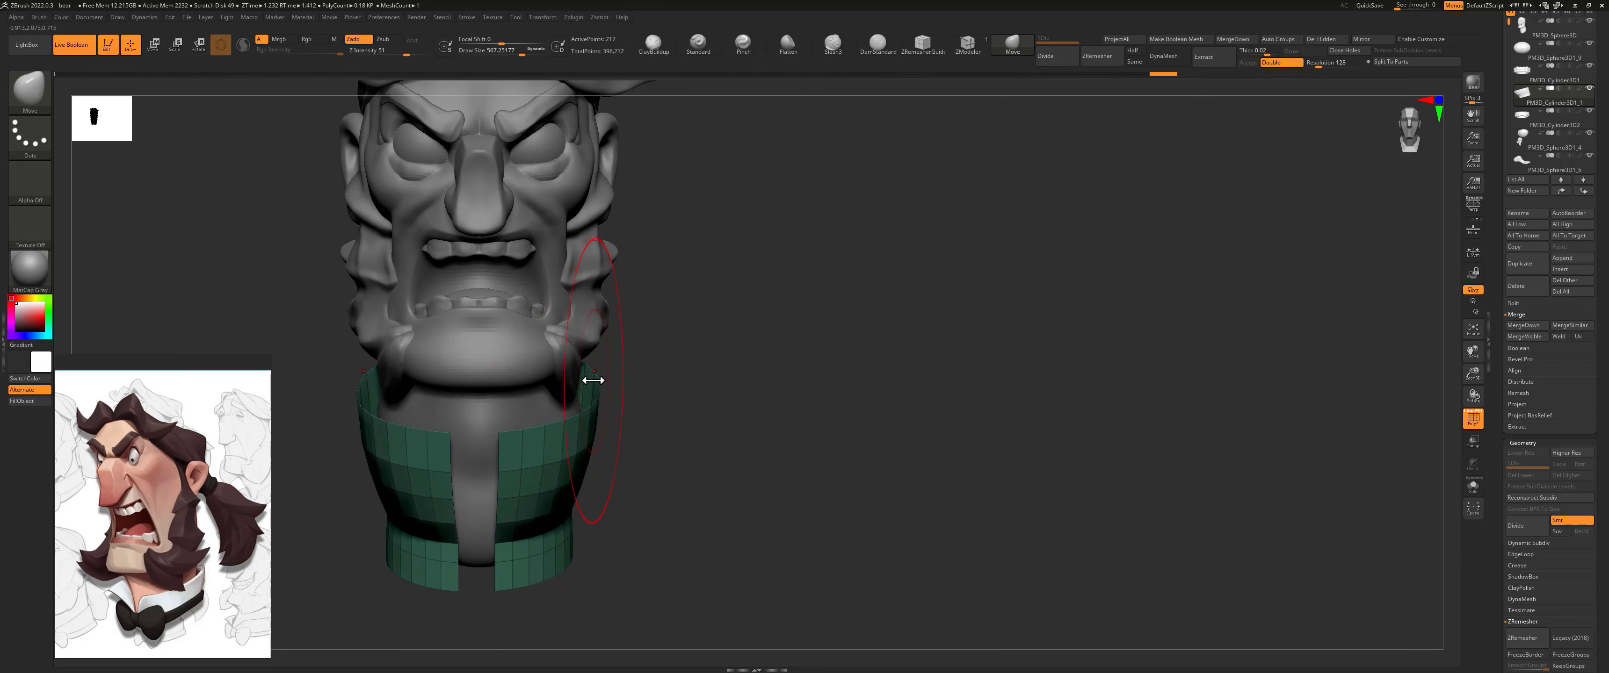
key(s)
mouse_move(609, 395)
mouse_down()
mouse_move(586, 394)
mouse_move(622, 374)
mouse_move(603, 407)
mouse_move(621, 421)
mouse_up()
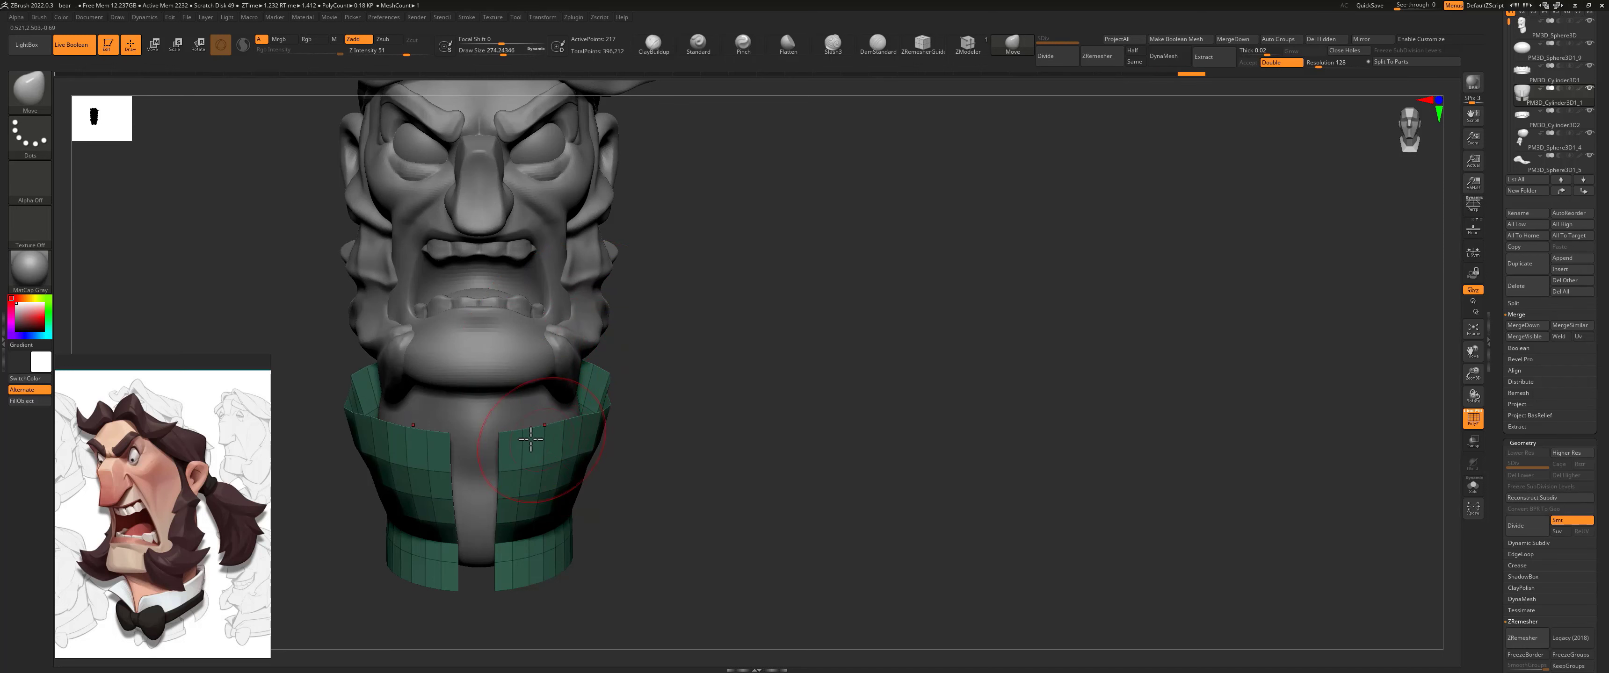
Step: Fold the collar's front upper corners outward and down and narrow its front opening with the Move brush at draw size about 274
mouse_move(505, 439)
mouse_down()
mouse_move(592, 575)
mouse_move(579, 556)
mouse_up()
mouse_move(563, 427)
mouse_down()
mouse_move(610, 452)
mouse_move(586, 435)
mouse_move(650, 507)
mouse_move(636, 513)
mouse_up()
key(ctrl+z)
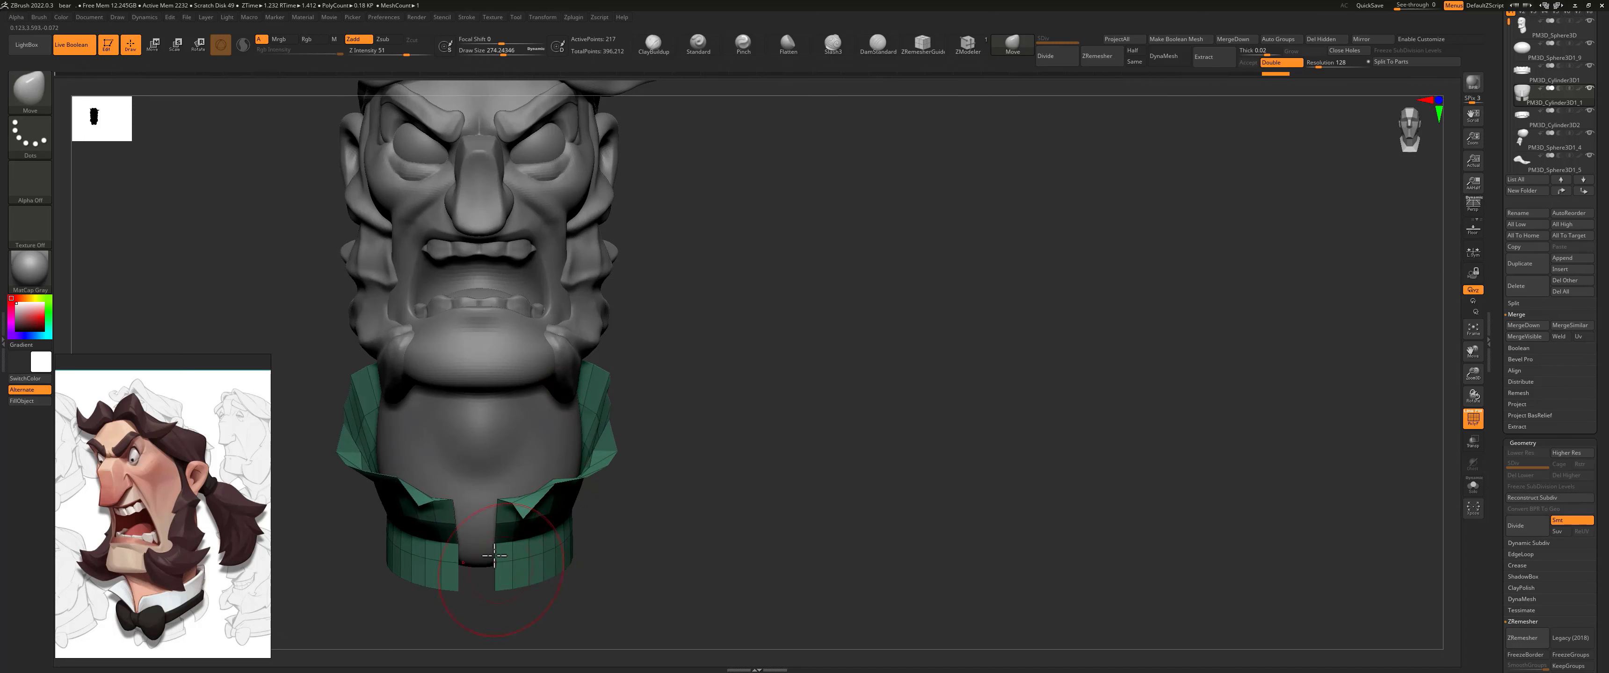
drag(522, 551, 440, 582)
mouse_move(588, 548)
mouse_down()
mouse_move(632, 484)
mouse_move(641, 359)
mouse_up()
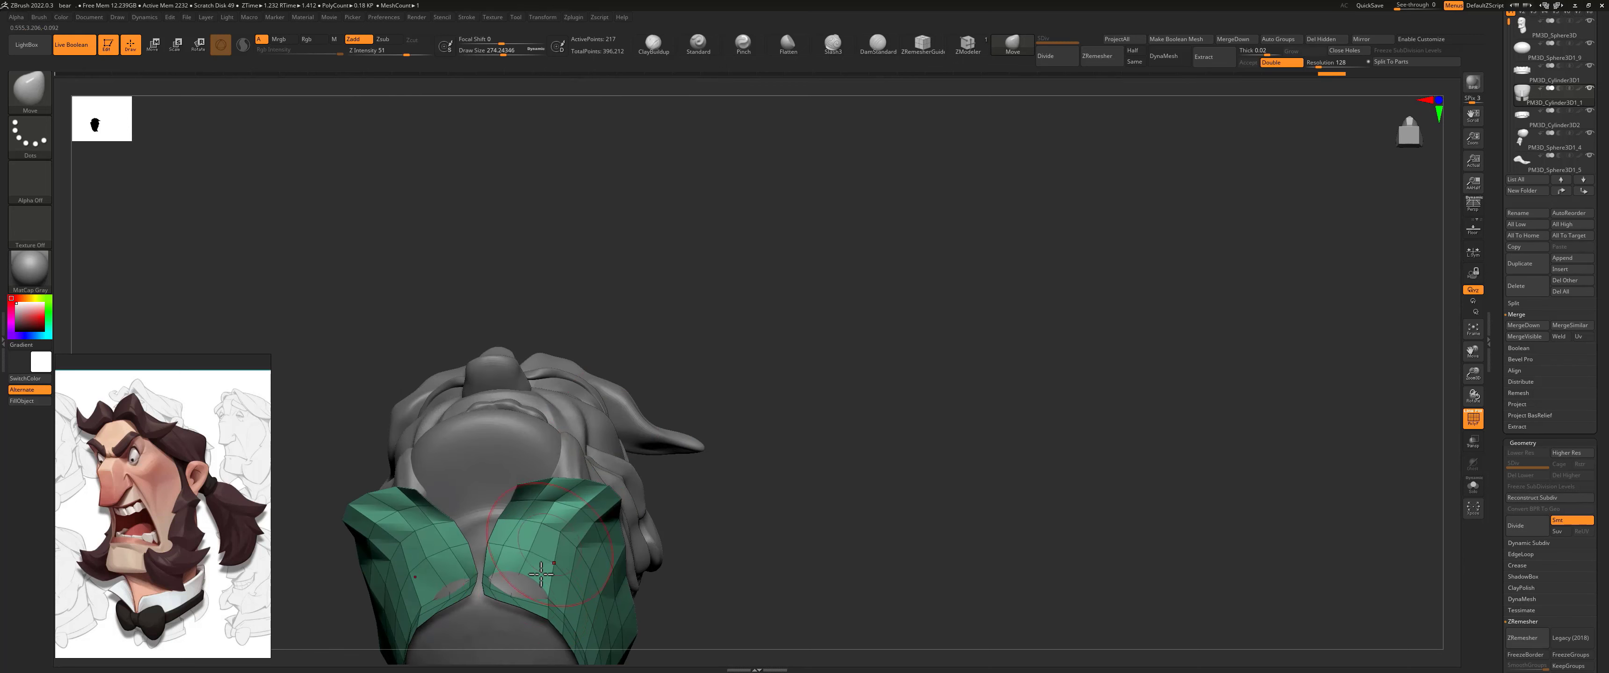
mouse_move(517, 584)
mouse_down()
mouse_move(524, 572)
mouse_move(478, 588)
mouse_up()
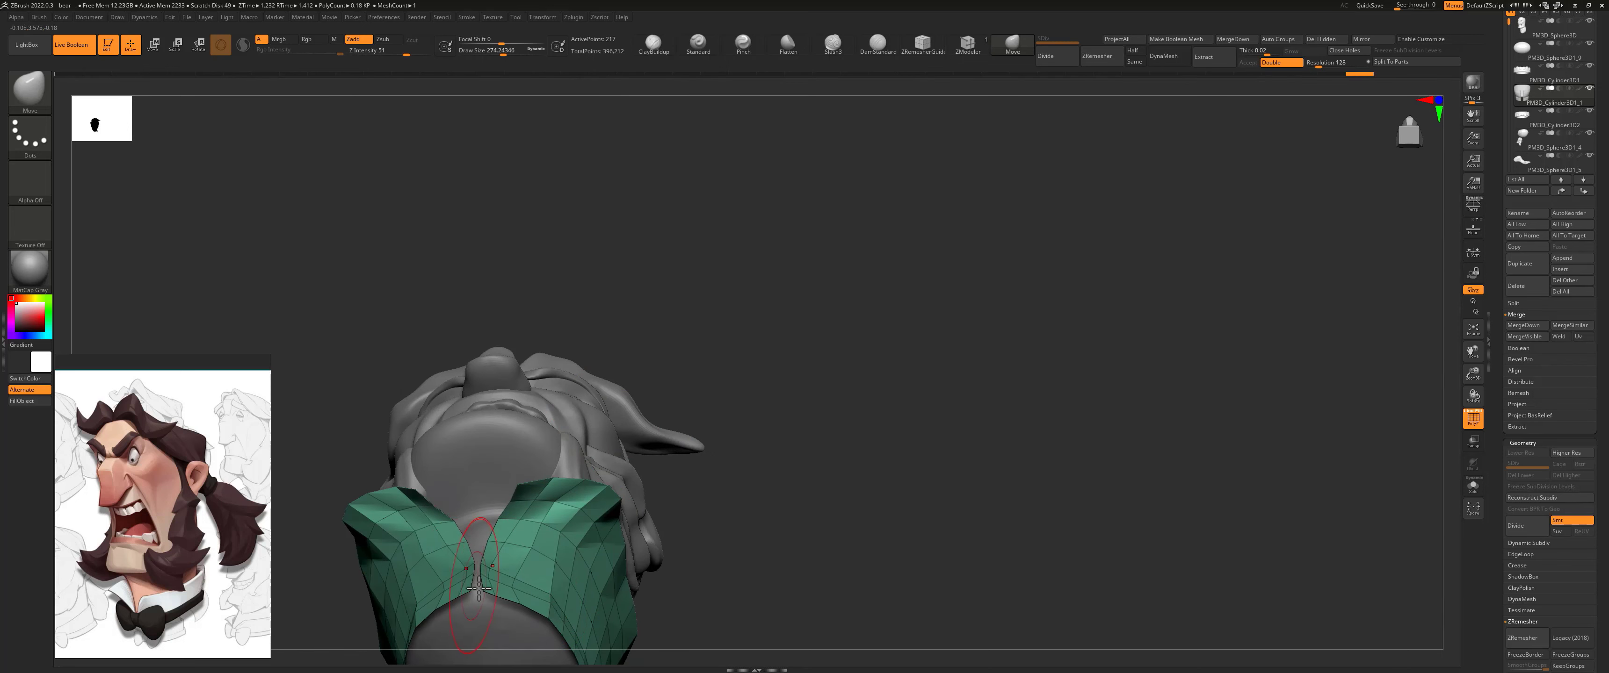
Step: Activate Dynamic Subdiv on the collar, always accepting its auto-activation, and give the collar a thickness of about 0.019
drag(700, 395, 834, 272)
key(d)
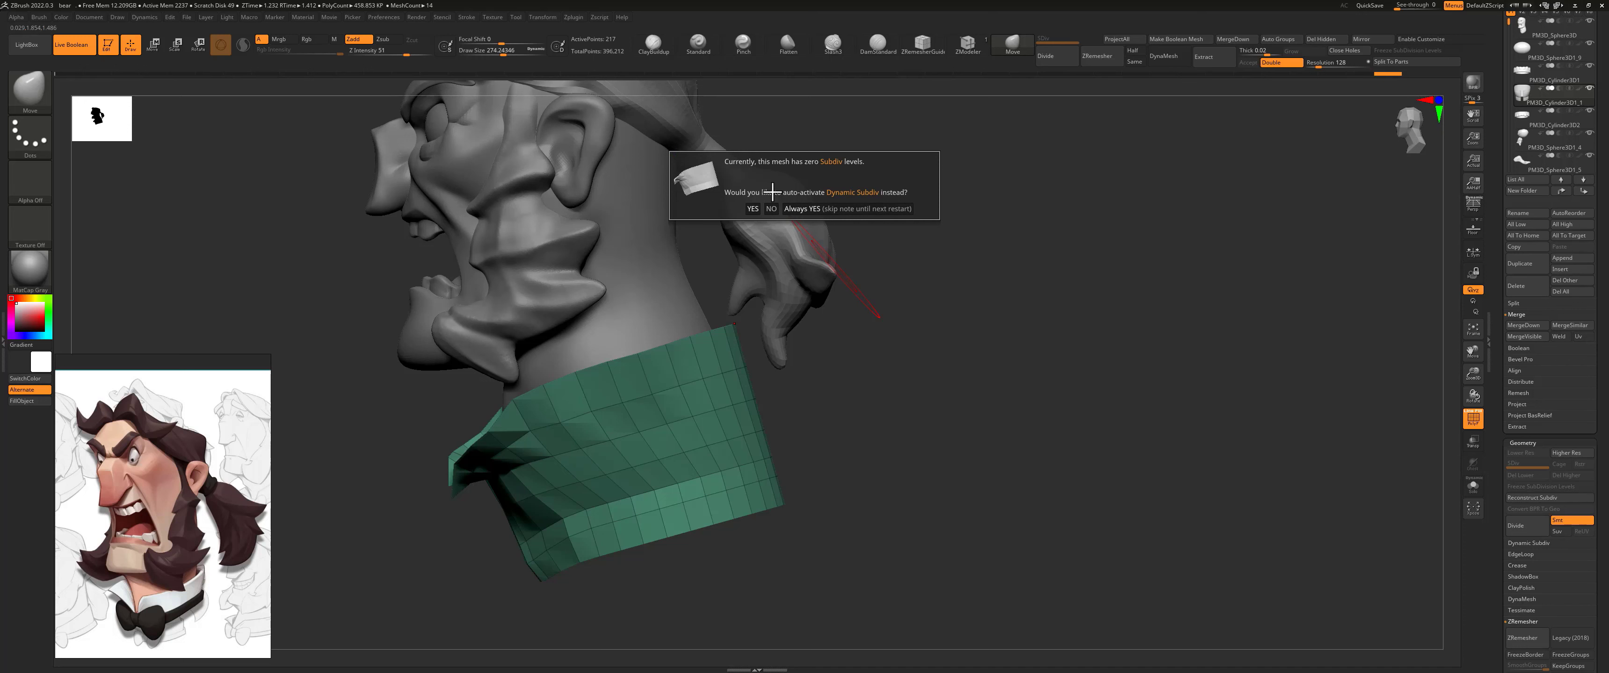
click(805, 208)
mouse_move(848, 381)
mouse_down()
mouse_move(876, 389)
mouse_move(802, 379)
mouse_move(880, 352)
mouse_move(808, 340)
mouse_move(851, 349)
mouse_move(843, 368)
mouse_up()
drag(1499, 469, 1517, 349)
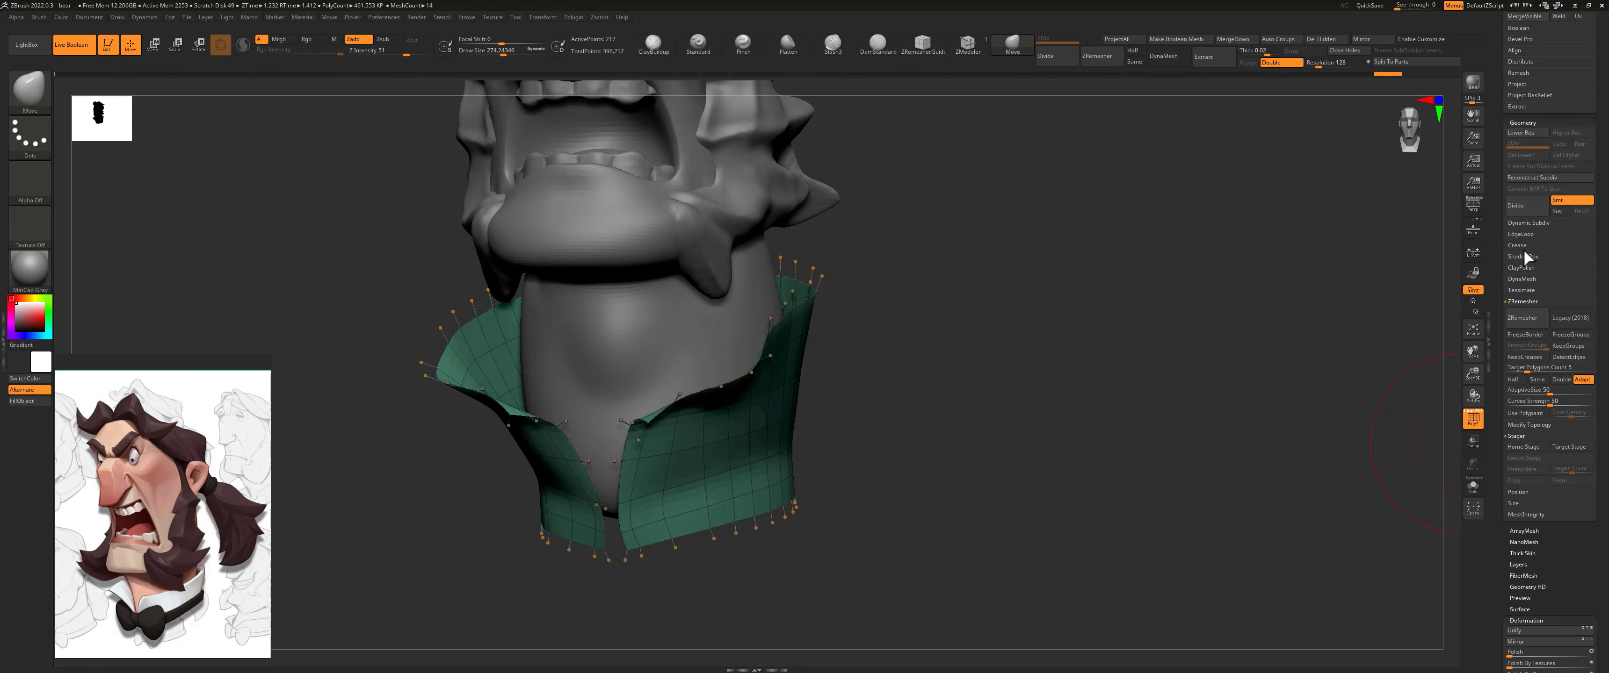
click(1524, 222)
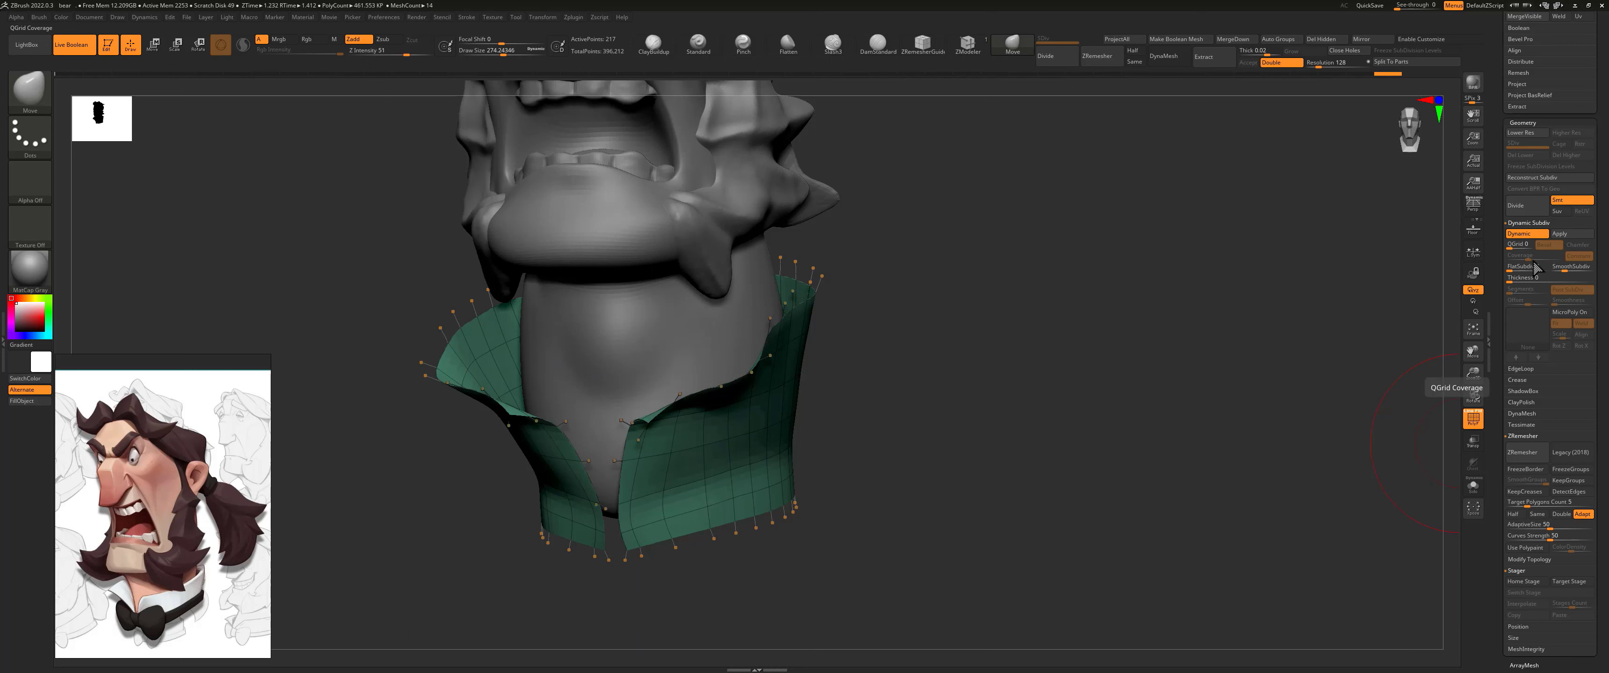
mouse_move(1514, 281)
mouse_down()
mouse_move(1554, 279)
mouse_move(1521, 277)
mouse_move(1540, 281)
mouse_up()
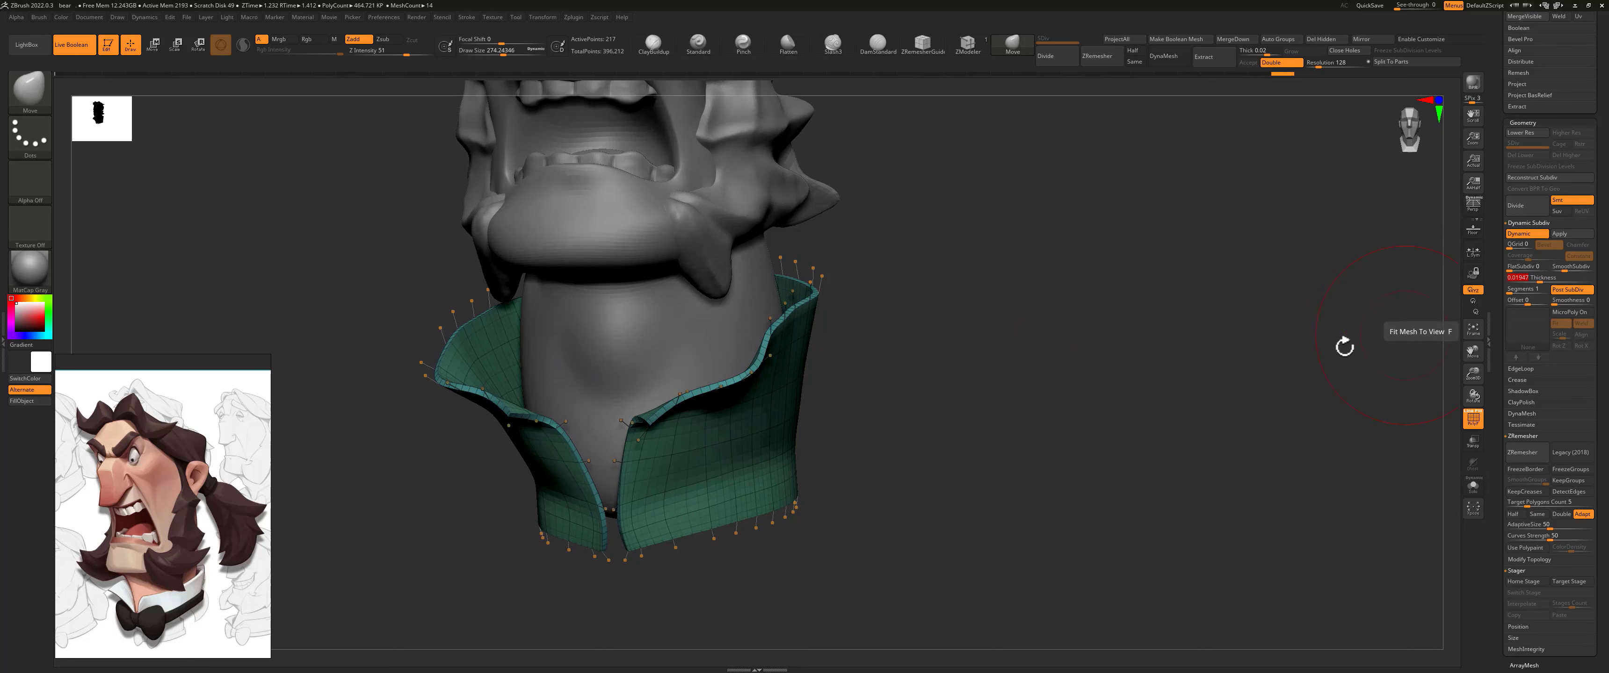
Step: Set the Move brush draw size to about 358 and refine the collar's folded front flaps and opening
drag(832, 316, 902, 315)
key(s)
mouse_move(842, 390)
mouse_down()
mouse_move(808, 406)
mouse_move(830, 409)
mouse_up()
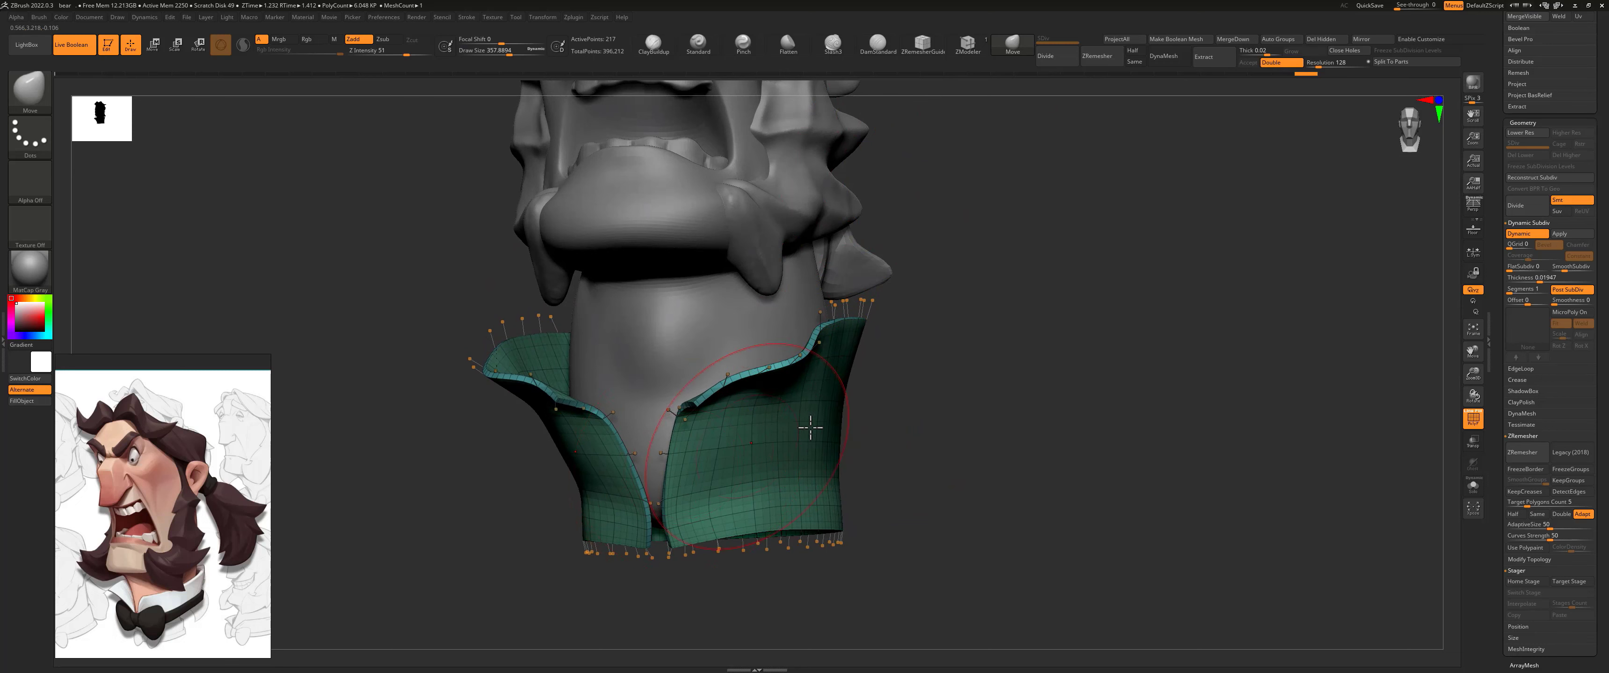
right_drag(785, 435, 625, 512)
mouse_move(648, 521)
mouse_down()
mouse_move(675, 497)
mouse_move(638, 525)
mouse_up()
right_drag(638, 525, 805, 412)
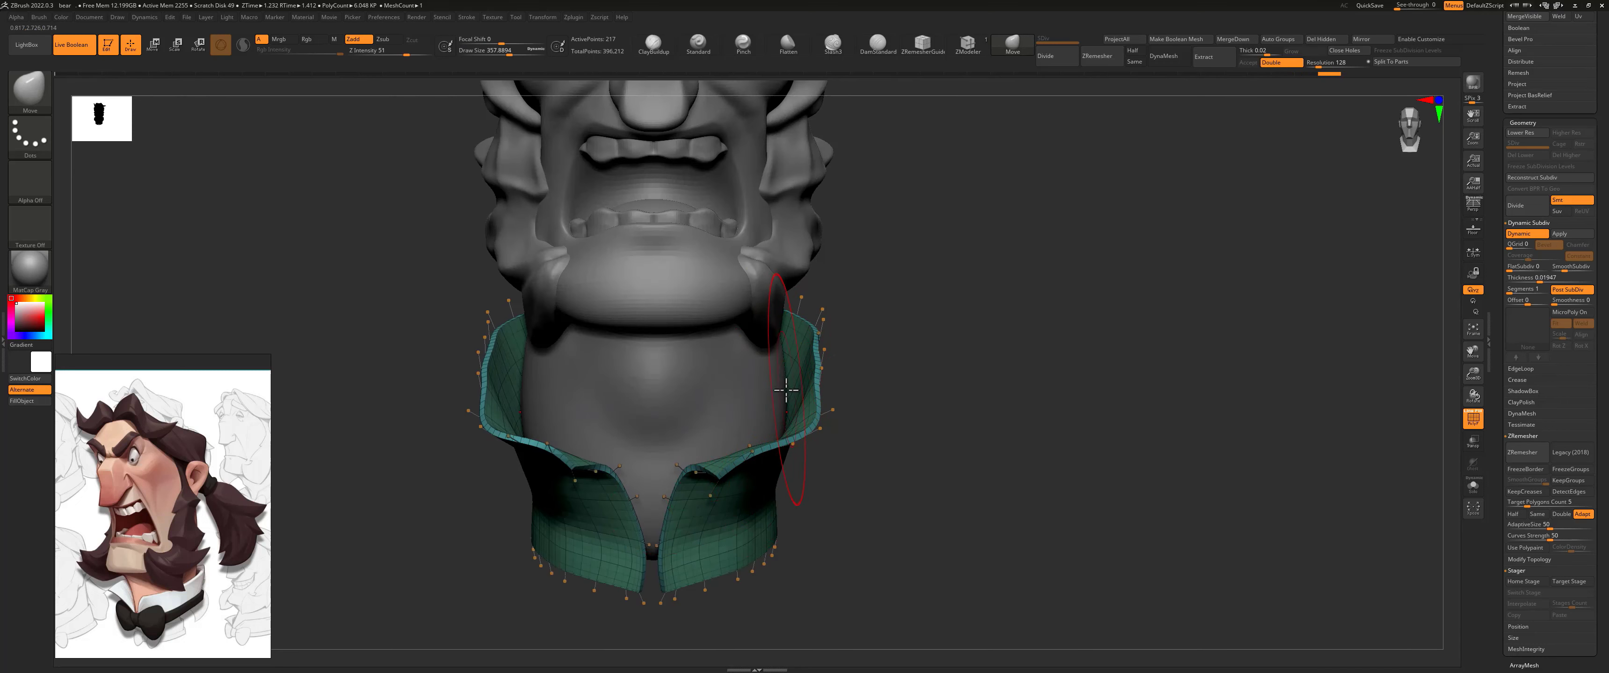
mouse_move(787, 390)
right_down()
mouse_move(866, 430)
mouse_move(785, 496)
right_up()
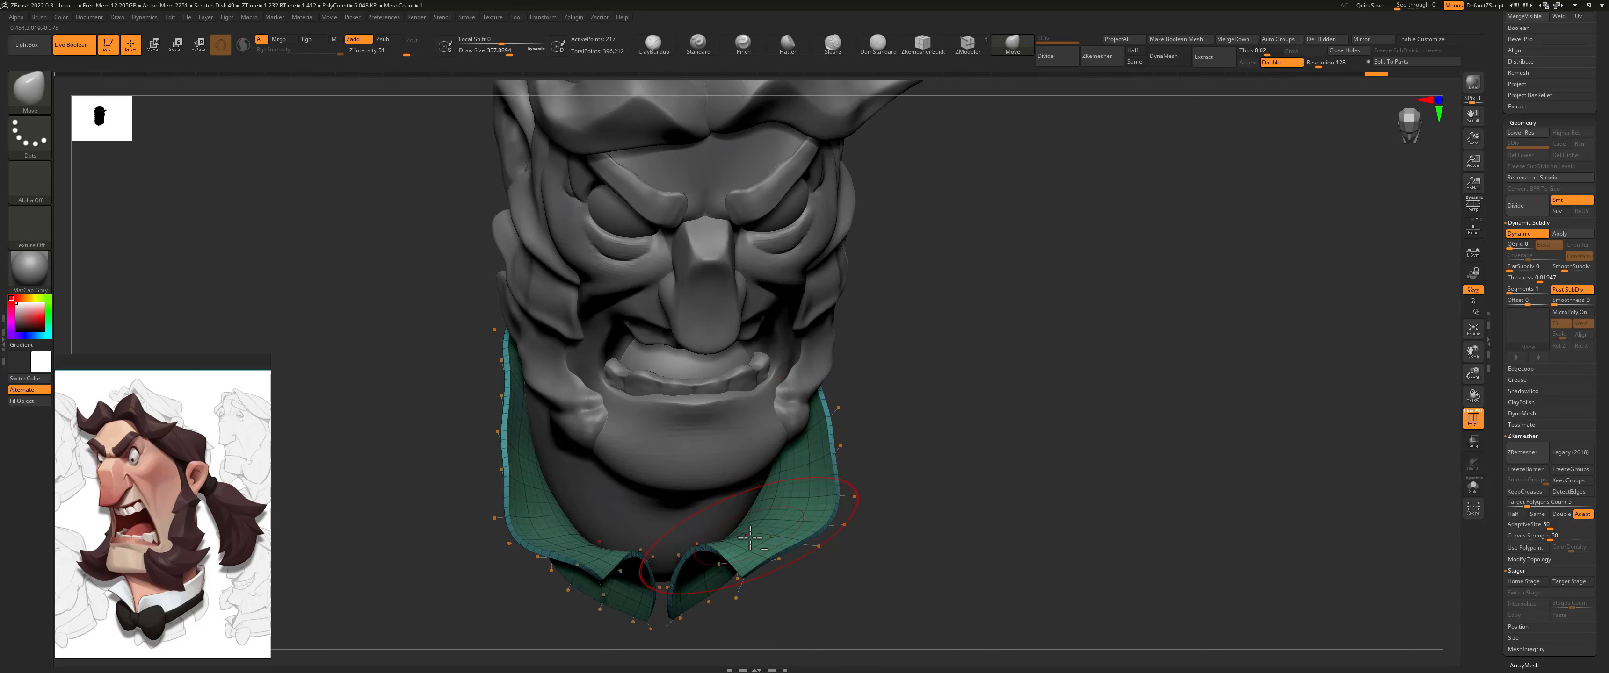
Step: Lower the collar's upper edge along the side and back of the neck with the Move brush
mouse_move(797, 546)
right_down()
mouse_move(879, 437)
mouse_move(811, 381)
mouse_move(862, 328)
right_up()
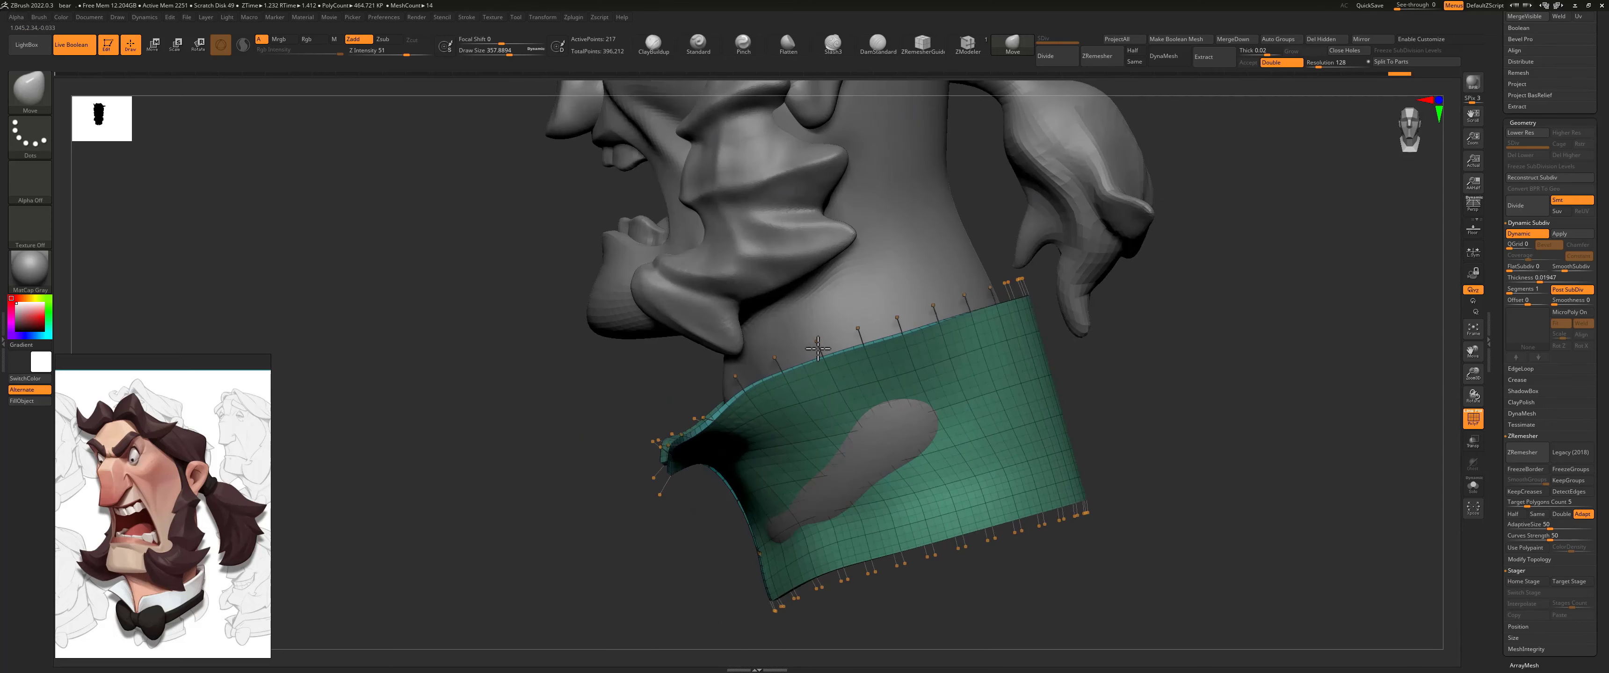
mouse_move(956, 305)
mouse_down()
mouse_move(994, 340)
mouse_move(1011, 305)
mouse_up()
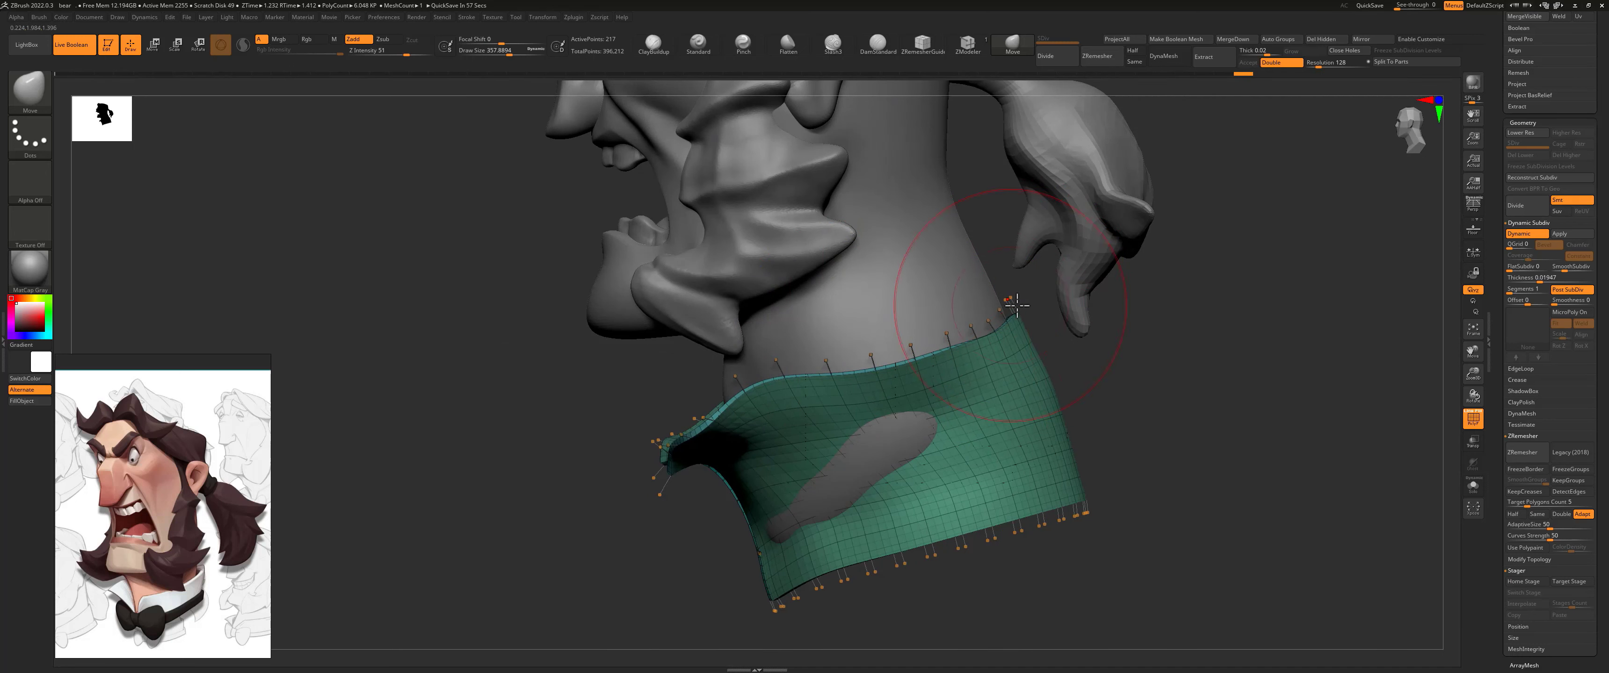
drag(1054, 399, 1030, 405)
right_drag(1015, 455, 989, 428)
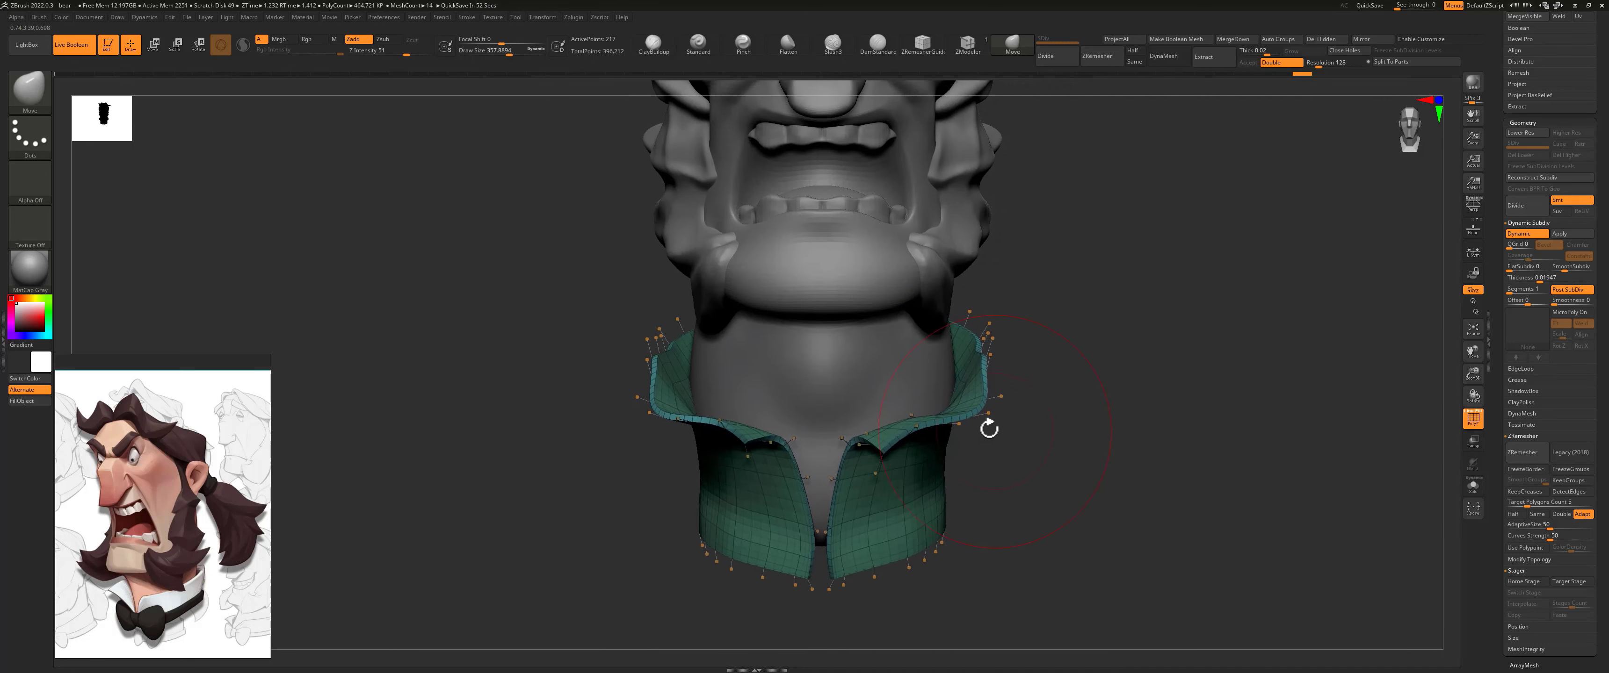
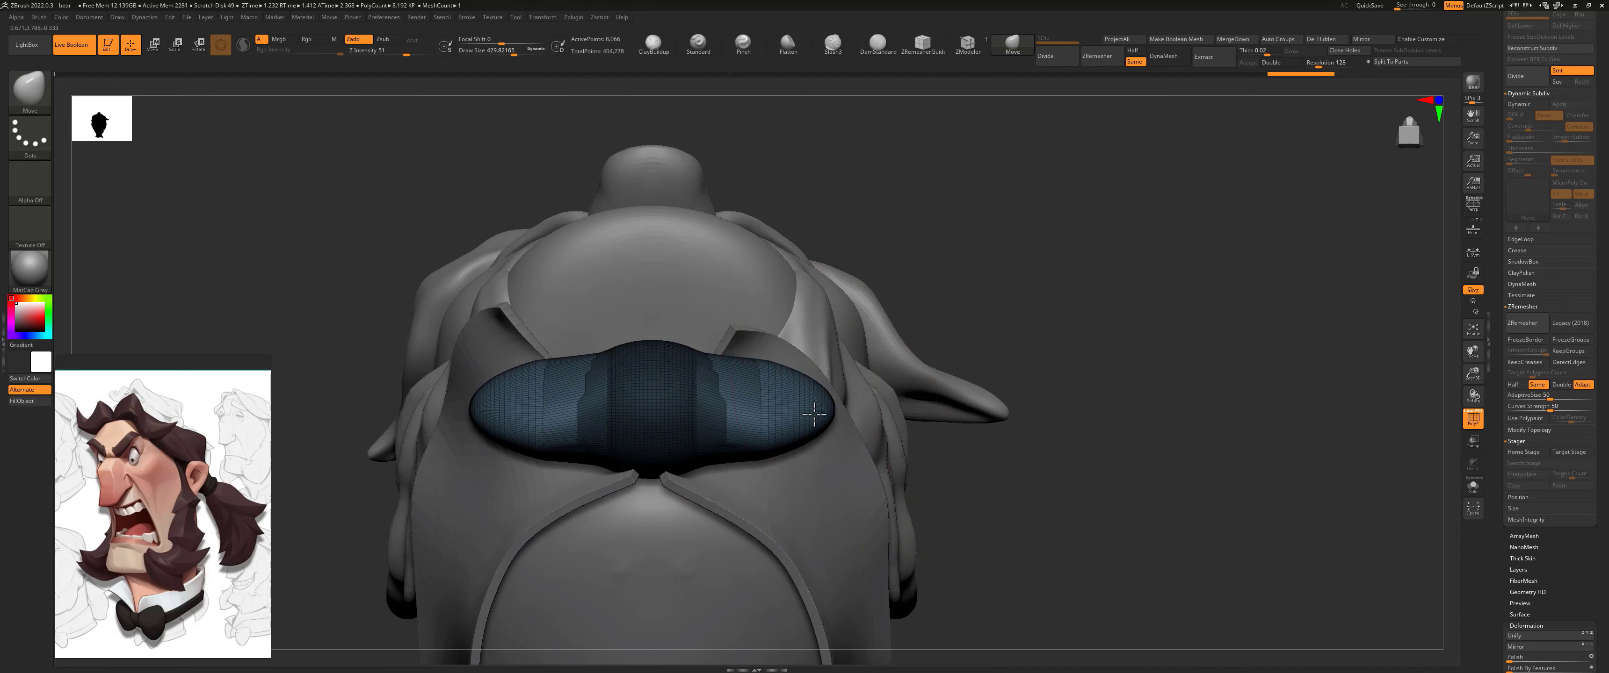
Step: Bend the bow tie's ends back around the collar with the Move brush at draw size about 429 and remesh it with ZRemesher
drag(810, 405, 812, 527)
drag(970, 470, 855, 304)
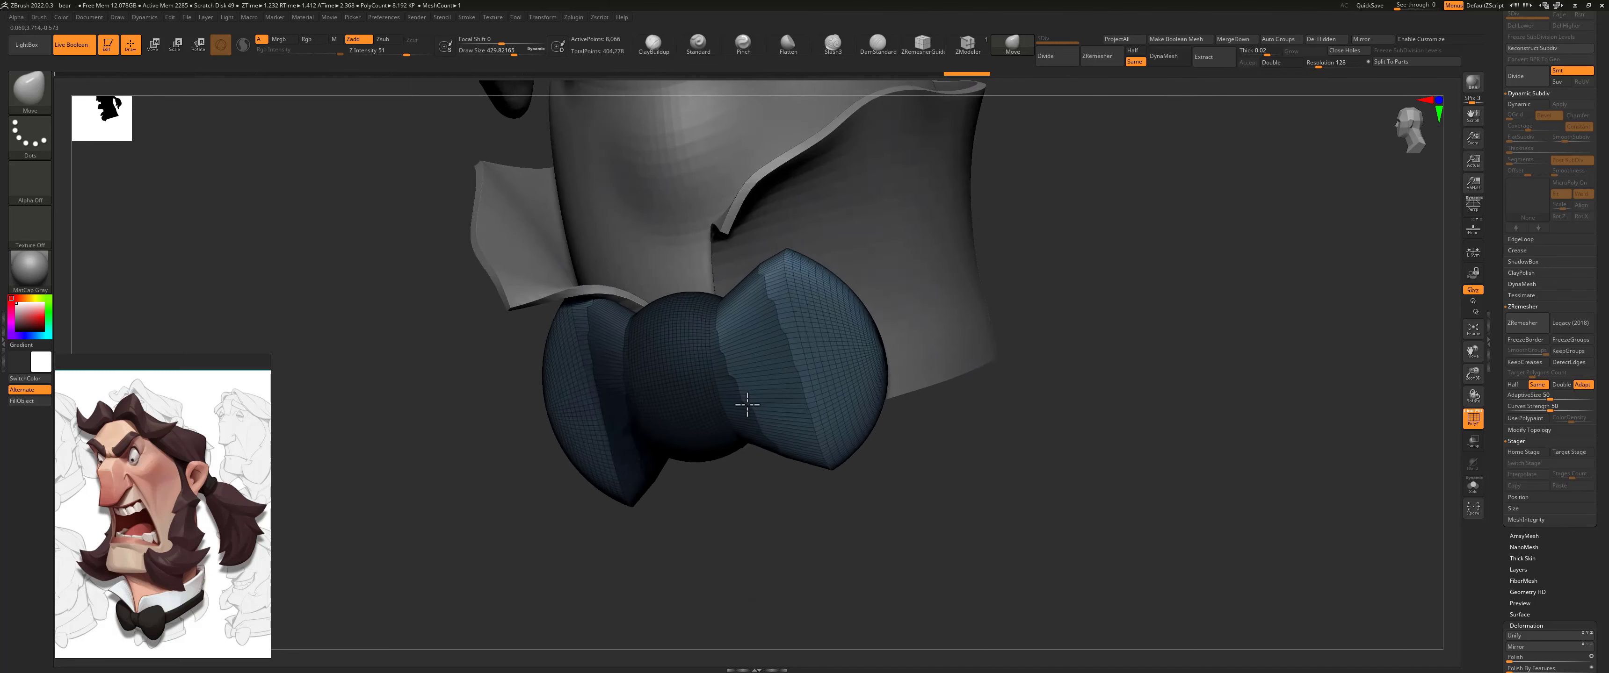
shift+drag(747, 405, 940, 373)
drag(959, 325, 946, 348)
click(1527, 323)
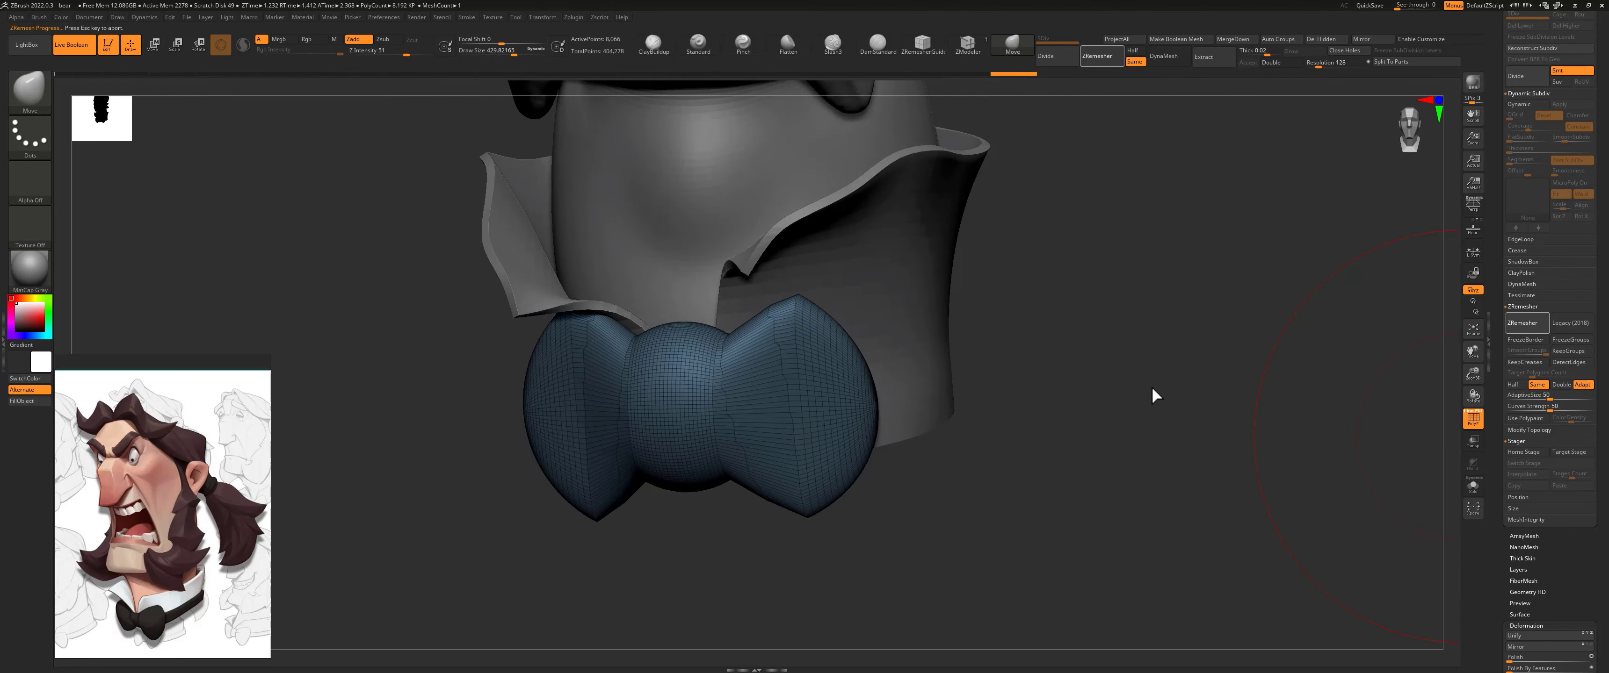
mouse_move(1019, 281)
shift+mouse_down()
mouse_move(1060, 288)
mouse_move(1009, 303)
shift+mouse_up()
Step: Carve creases where the bow tie's knot meets its wings with the Slash3 brush at draw size about 83, and smooth the wing corners
key(s)
drag(670, 386, 649, 386)
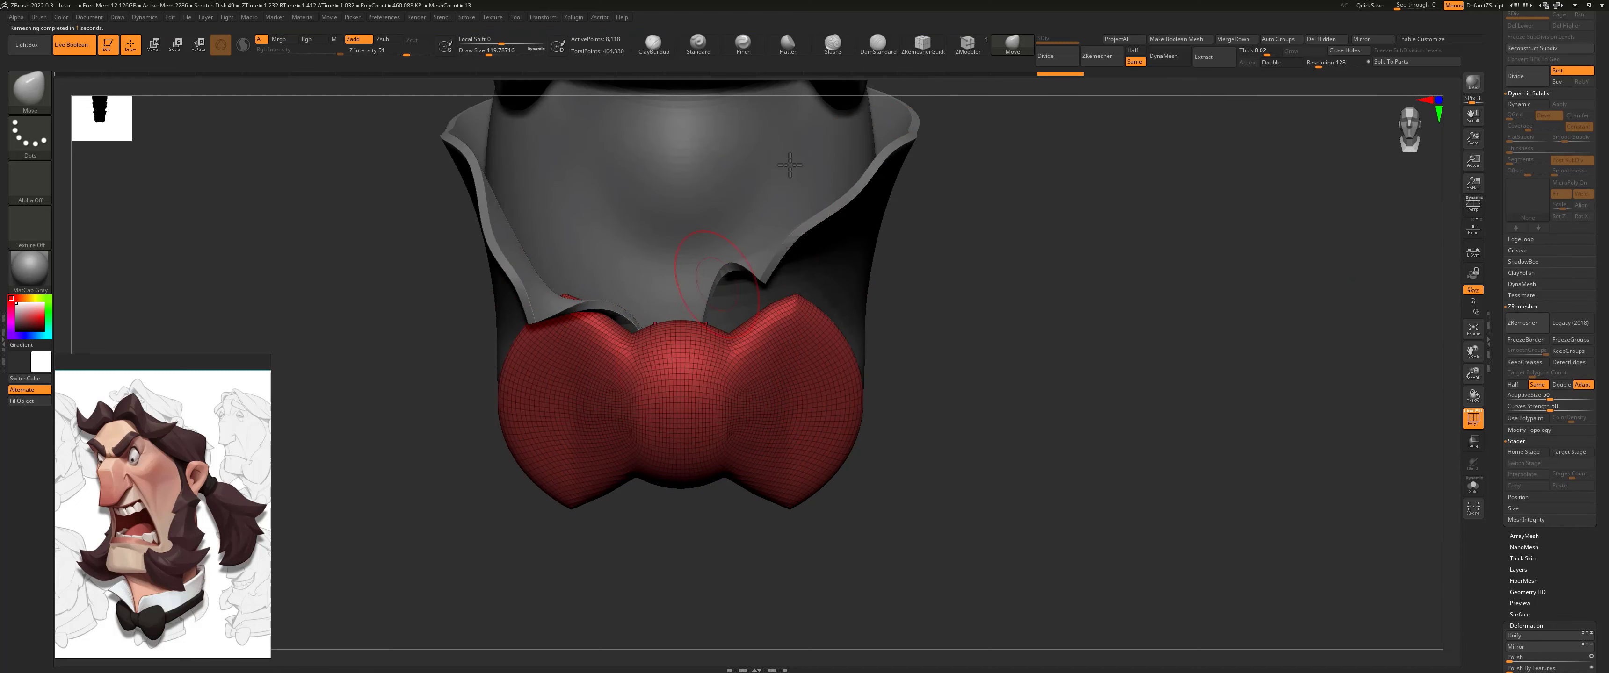
click(851, 43)
drag(953, 338, 746, 337)
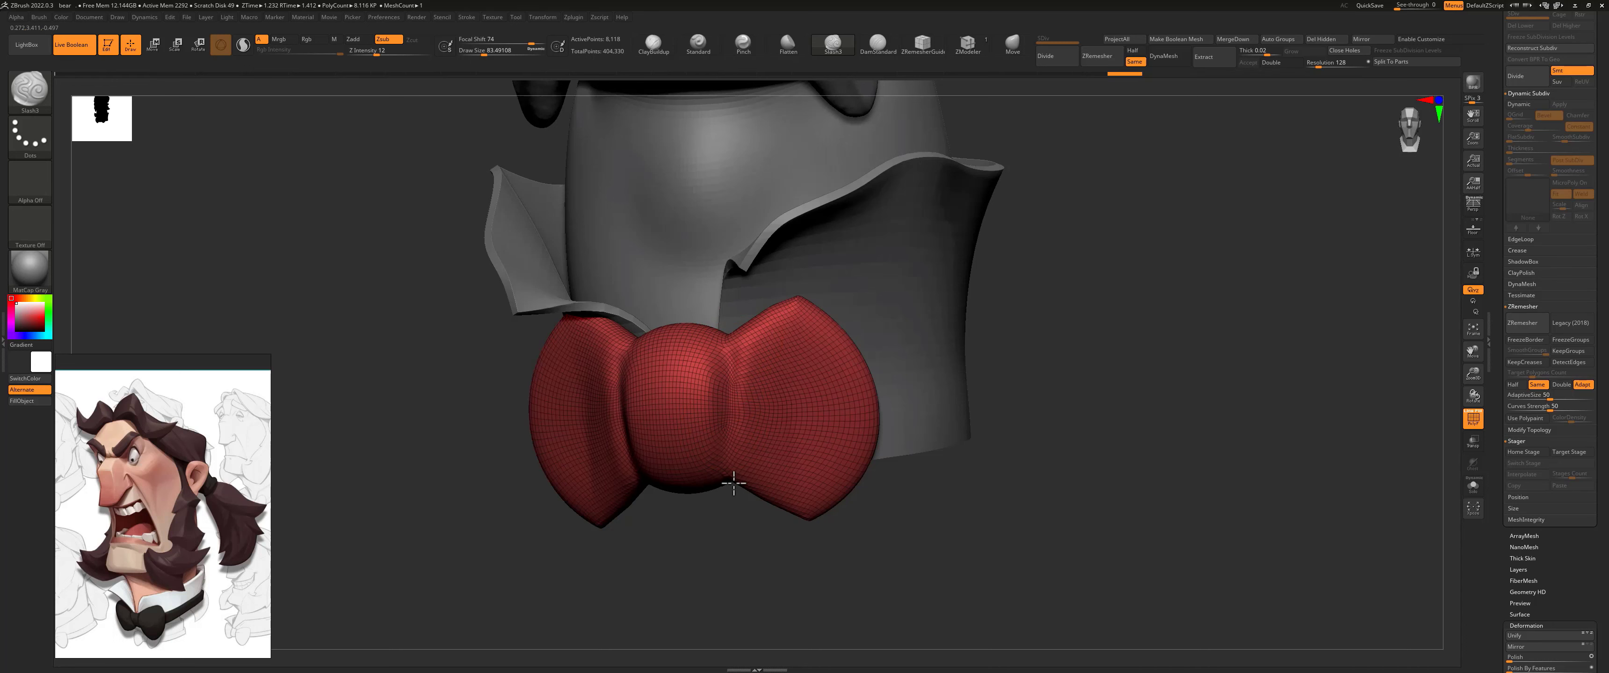
drag(718, 435, 716, 348)
drag(715, 478, 725, 377)
mouse_move(968, 294)
mouse_down()
mouse_move(969, 335)
mouse_move(952, 348)
mouse_up()
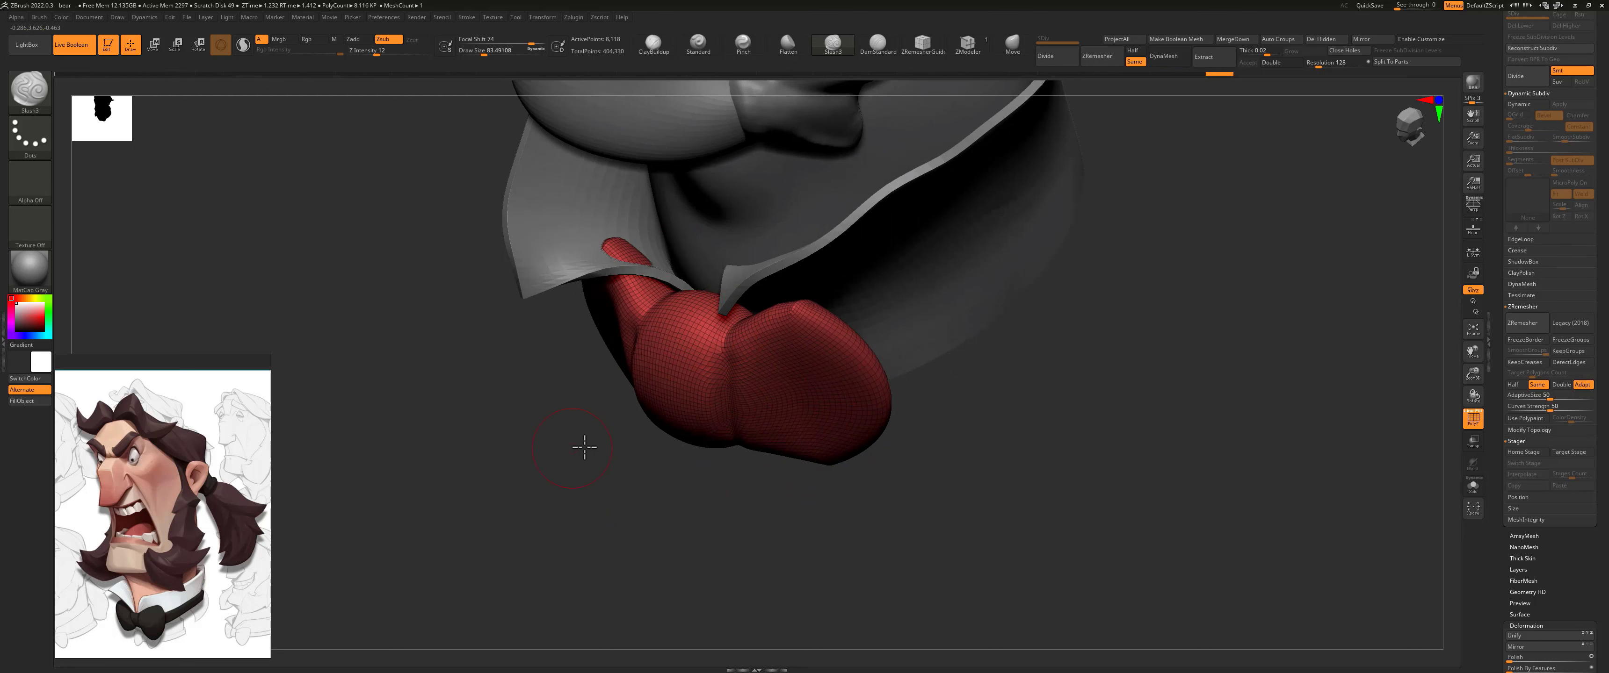
drag(584, 447, 606, 243)
mouse_move(560, 278)
mouse_down()
mouse_move(499, 385)
mouse_move(728, 532)
mouse_move(685, 519)
mouse_move(818, 514)
mouse_up()
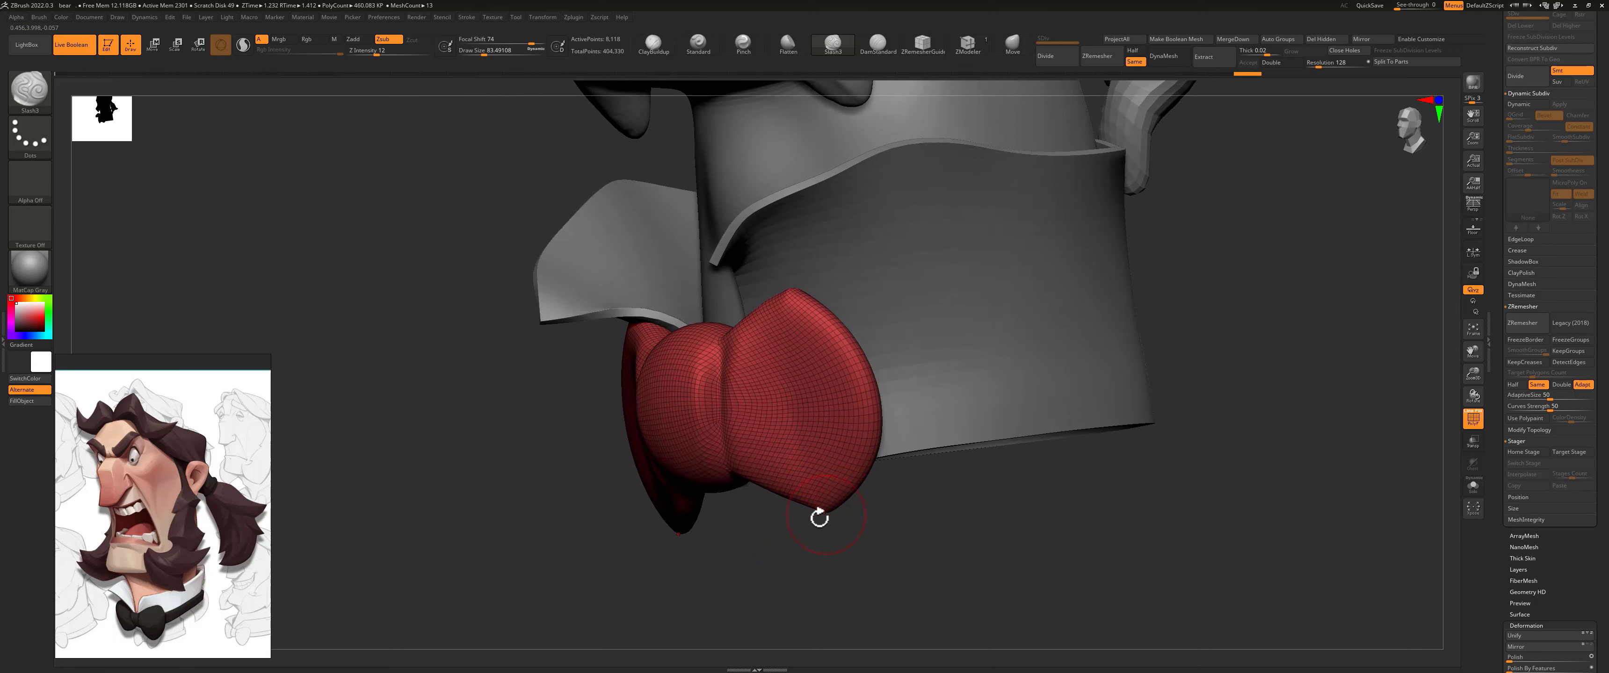
key(shift)
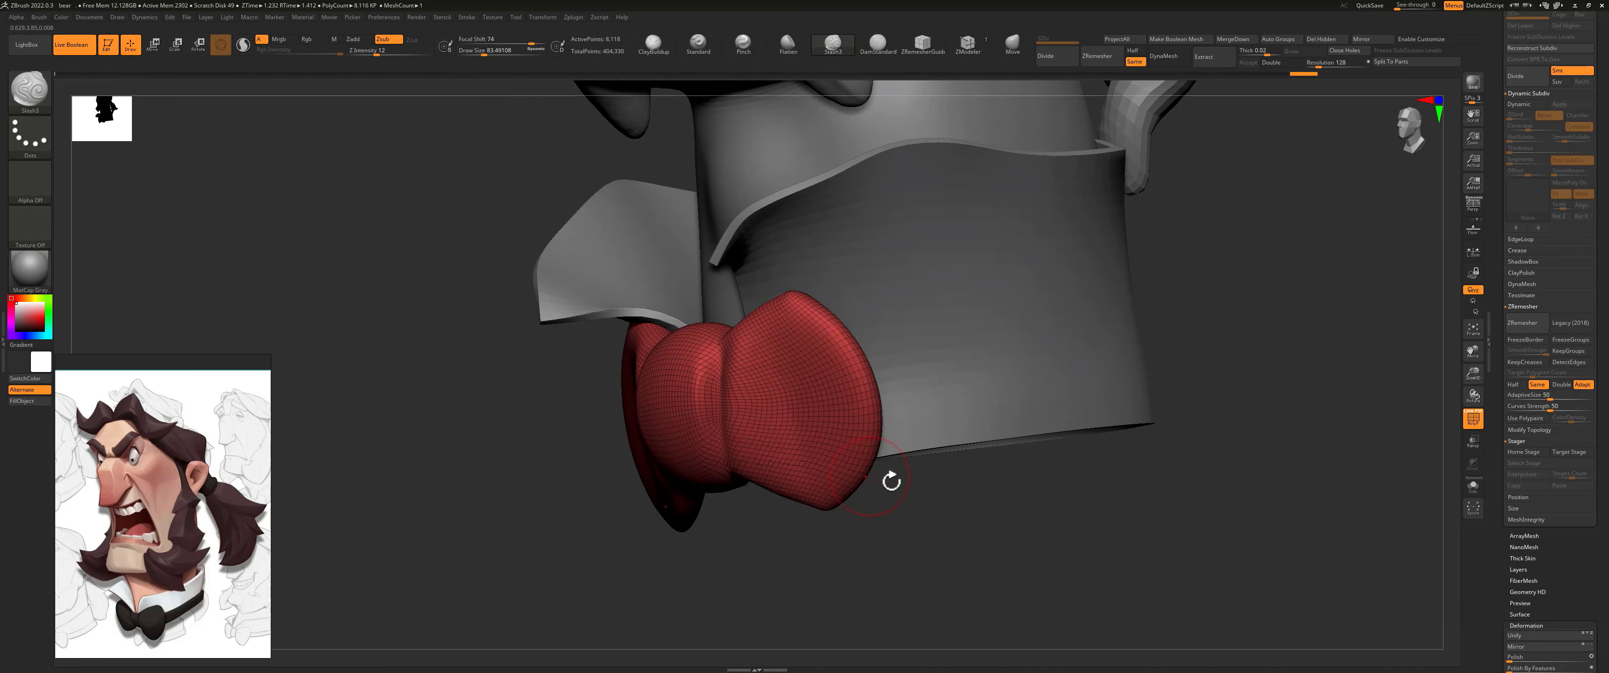
mouse_move(890, 467)
mouse_down()
mouse_move(782, 405)
mouse_move(839, 427)
mouse_up()
Step: Reshape the bow tie's knot and puff out its wings with the Move brush at draw sizes of about 206 to 268
key(s)
click(1012, 44)
key(s)
alt+drag(769, 373, 795, 368)
drag(909, 492, 853, 411)
drag(728, 479, 771, 423)
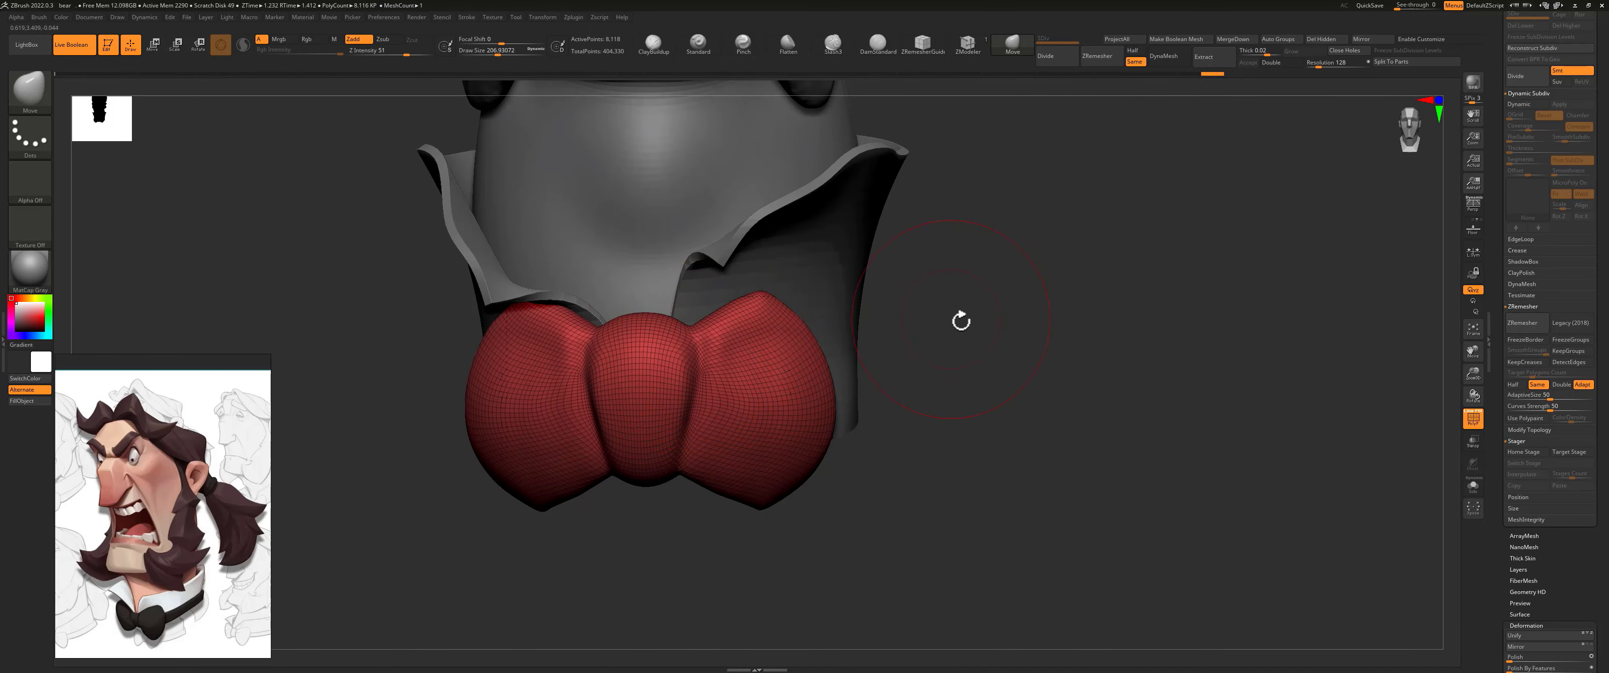
mouse_move(961, 321)
mouse_down()
mouse_move(841, 340)
mouse_move(775, 325)
mouse_up()
drag(694, 335, 650, 322)
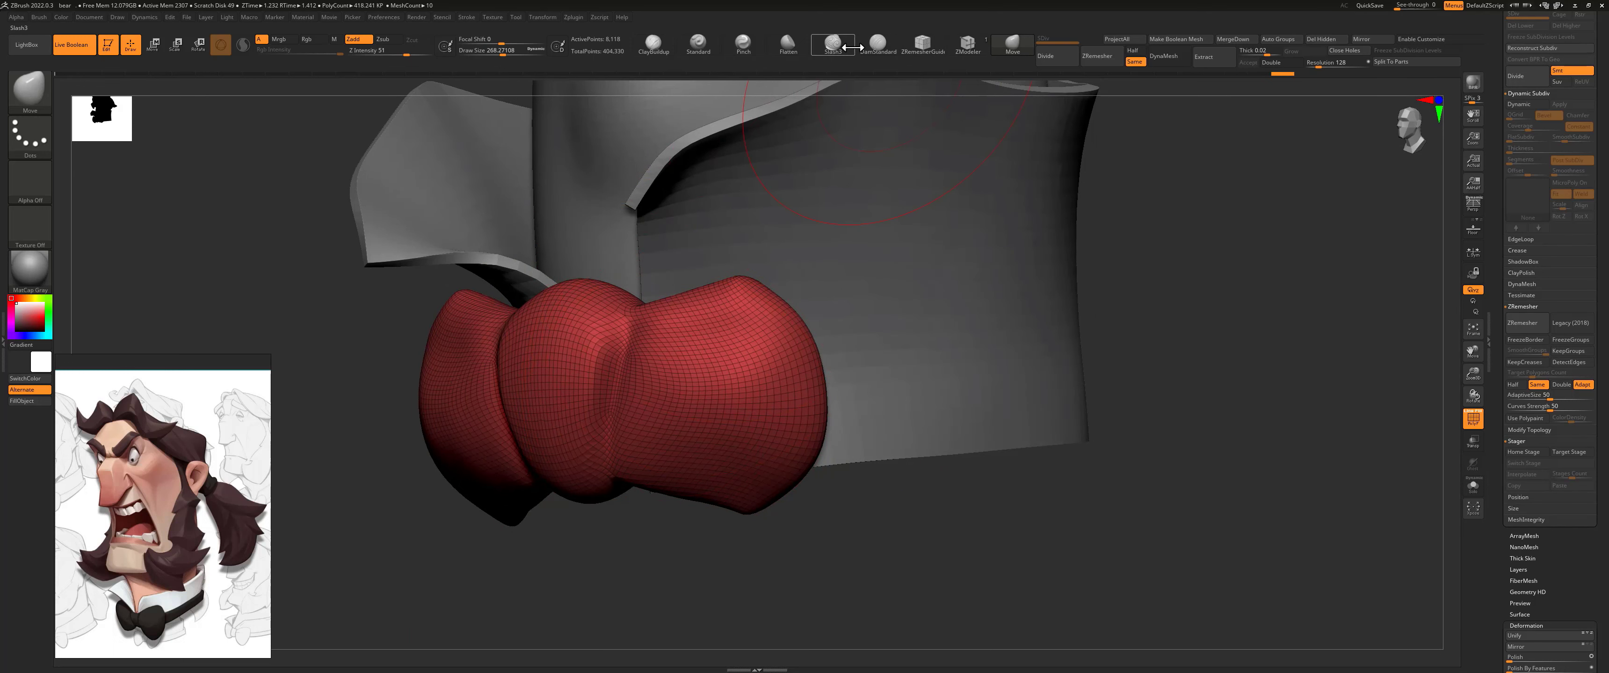
Step: Cut a fold running outward from the knot across the bow tie's wings with the DamStandard brush at draw size about 149, and soften it
click(877, 44)
key(s)
alt+drag(640, 430, 760, 399)
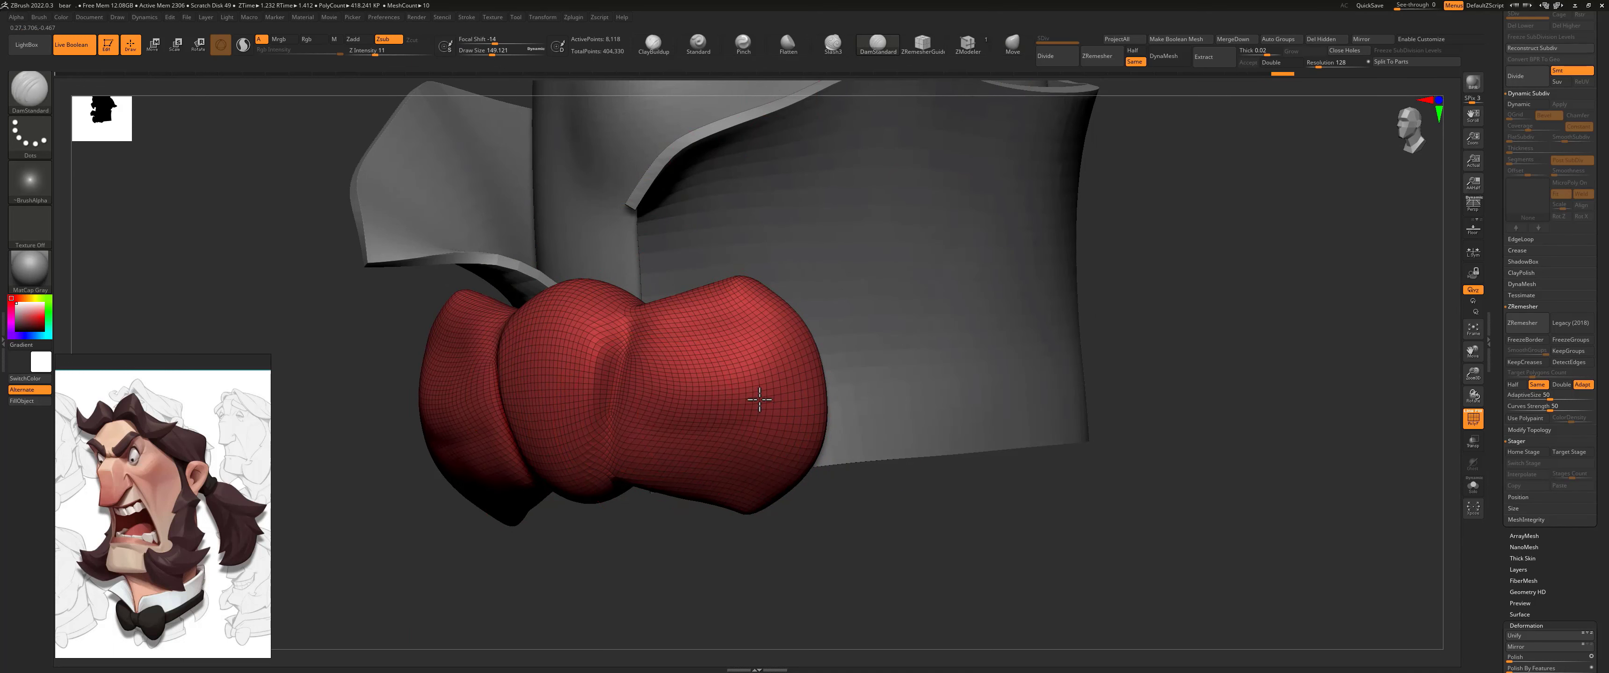
key(ctrl+z)
mouse_move(636, 428)
alt+mouse_down()
mouse_move(793, 424)
mouse_move(759, 428)
mouse_move(818, 403)
mouse_move(793, 424)
alt+mouse_up()
key(shift)
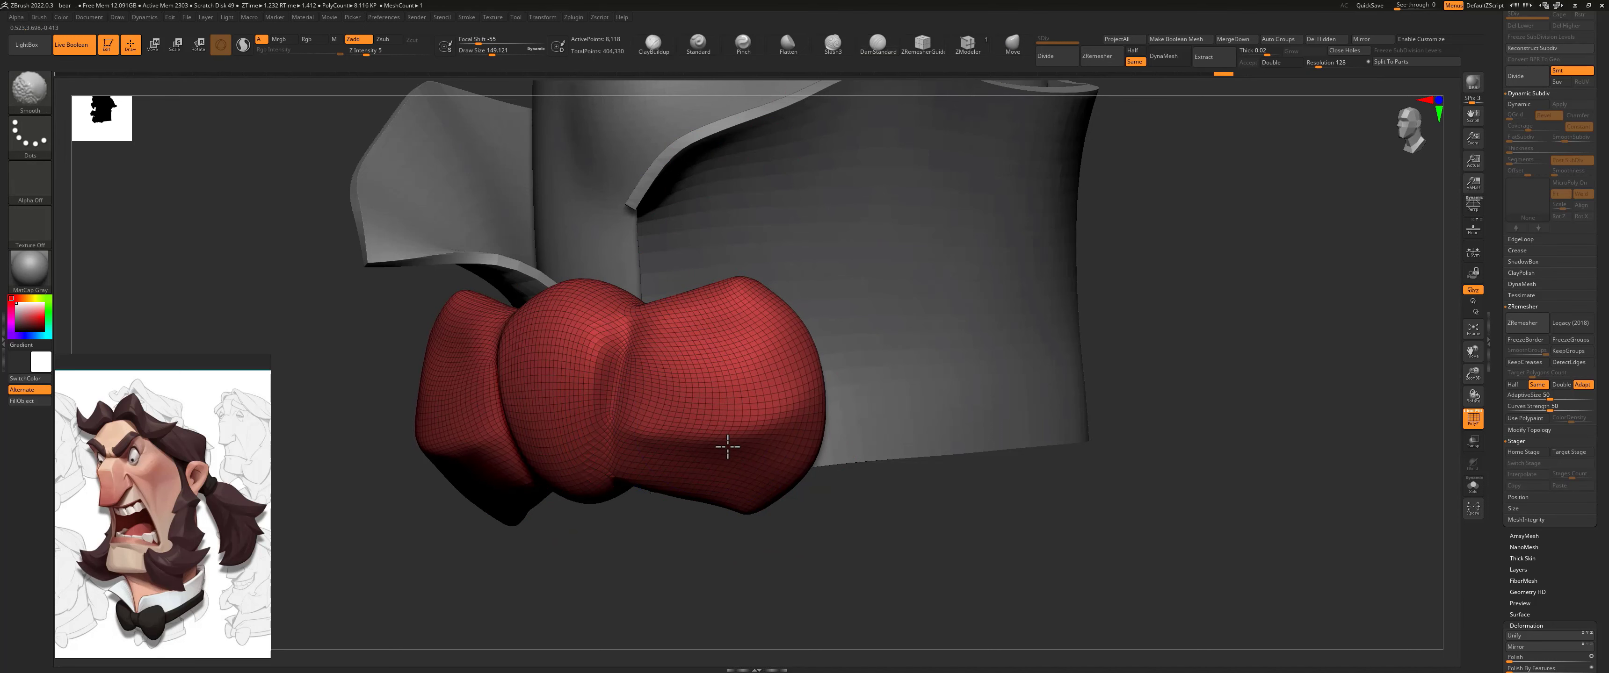
shift+drag(728, 446, 701, 444)
Step: Append a Cylinder3D subtool and move it down from the head to the collar
mouse_move(1084, 310)
alt+mouse_down()
mouse_move(1063, 341)
mouse_move(973, 377)
mouse_move(965, 410)
mouse_move(1184, 240)
alt+mouse_up()
scroll(1558, 100, up, 5)
click(1559, 88)
click(1559, 87)
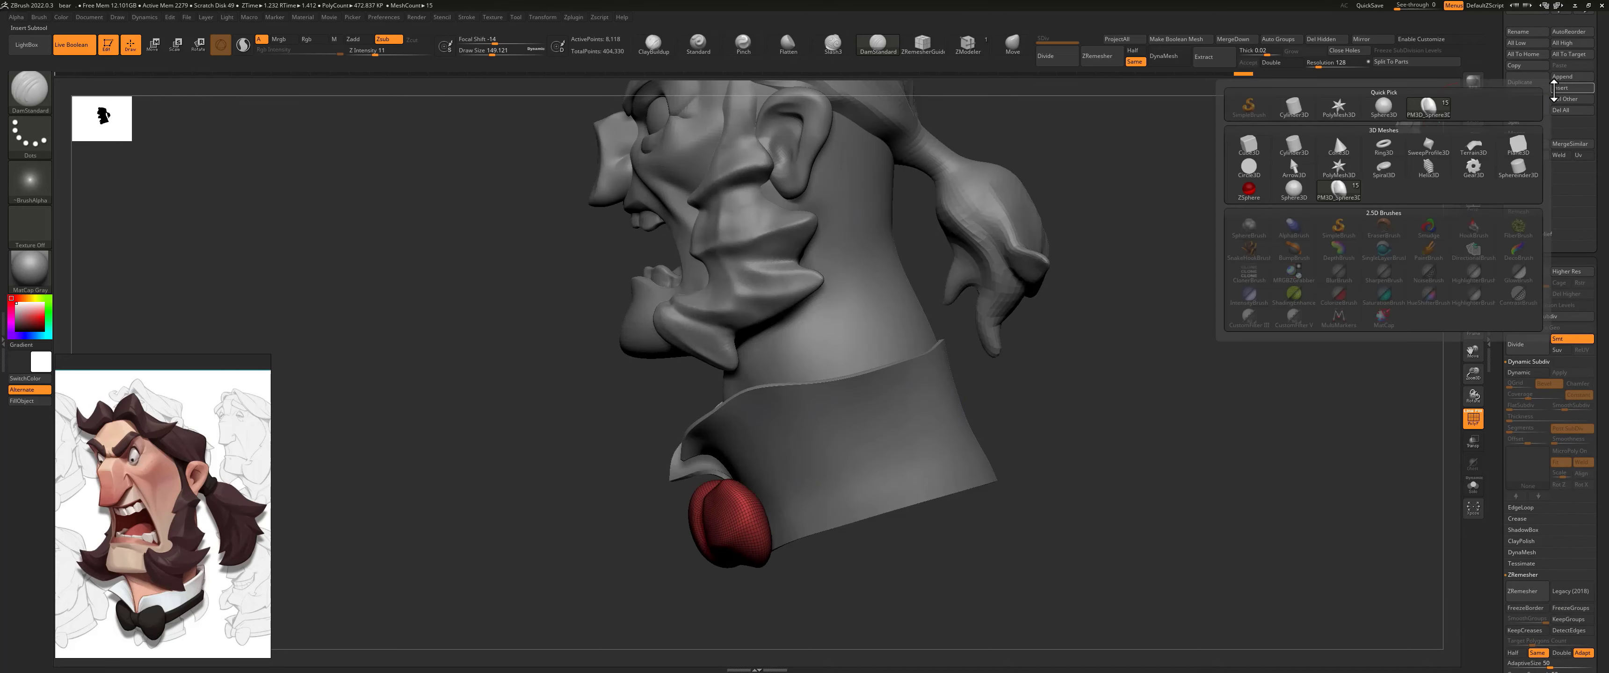
click(1294, 151)
key(w)
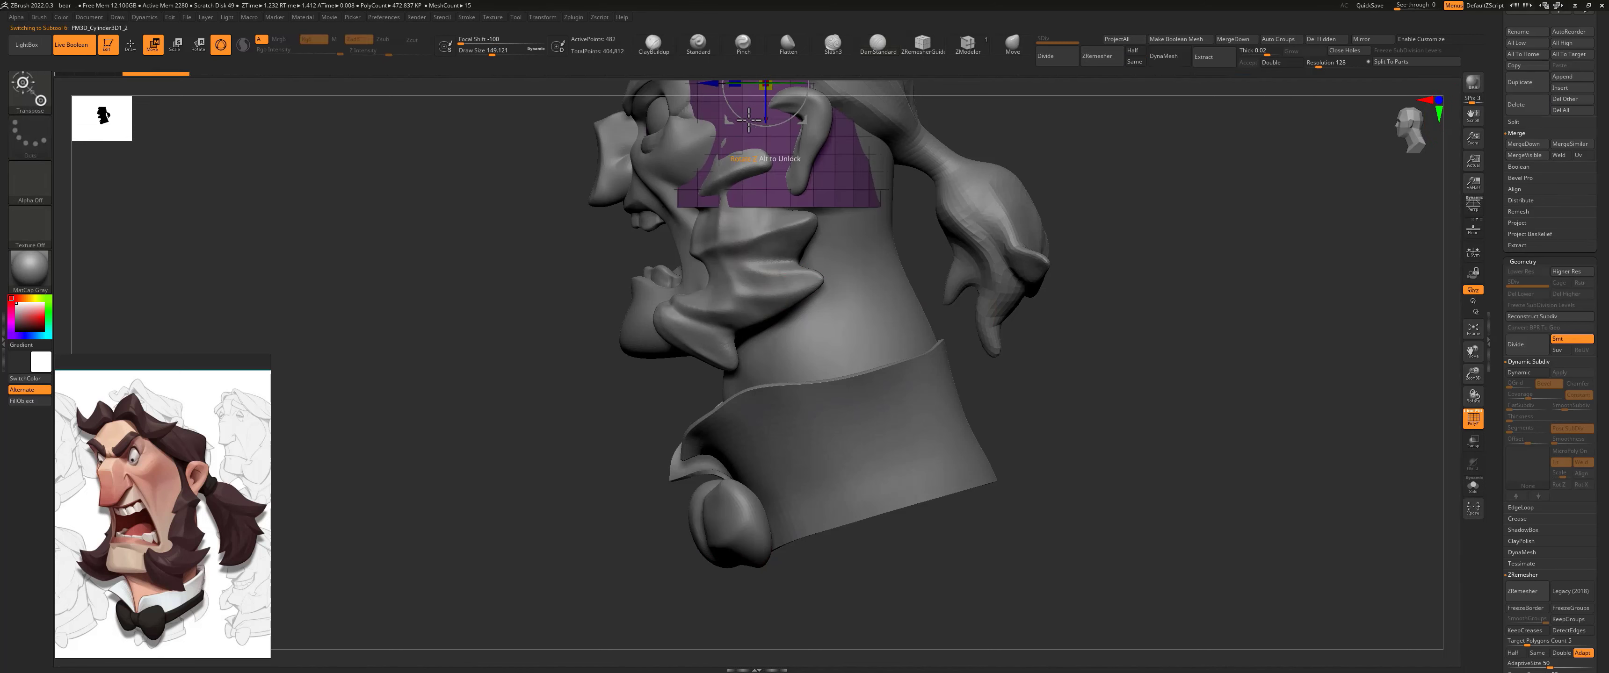
drag(801, 121, 892, 502)
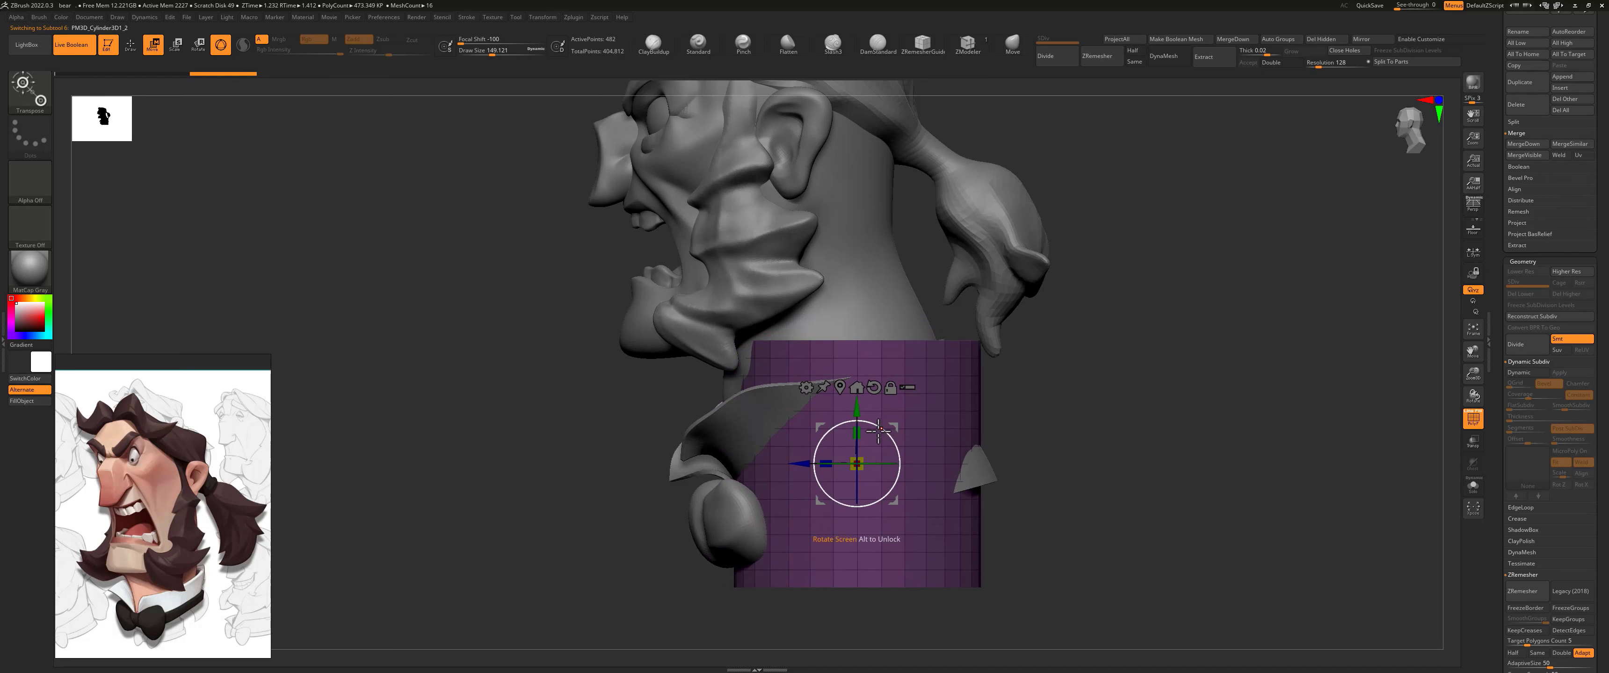
drag(884, 433, 918, 534)
key(ctrl+z)
key(ctrl+z)
Step: Flatten the cylinder into a thin band, tilt it to match the collar and fit it around the collar on all sides
drag(895, 443, 890, 441)
mouse_move(1005, 378)
shift+mouse_down()
mouse_move(1037, 379)
mouse_move(1003, 383)
shift+mouse_up()
drag(860, 463, 840, 463)
drag(974, 417, 1046, 428)
drag(882, 482, 879, 480)
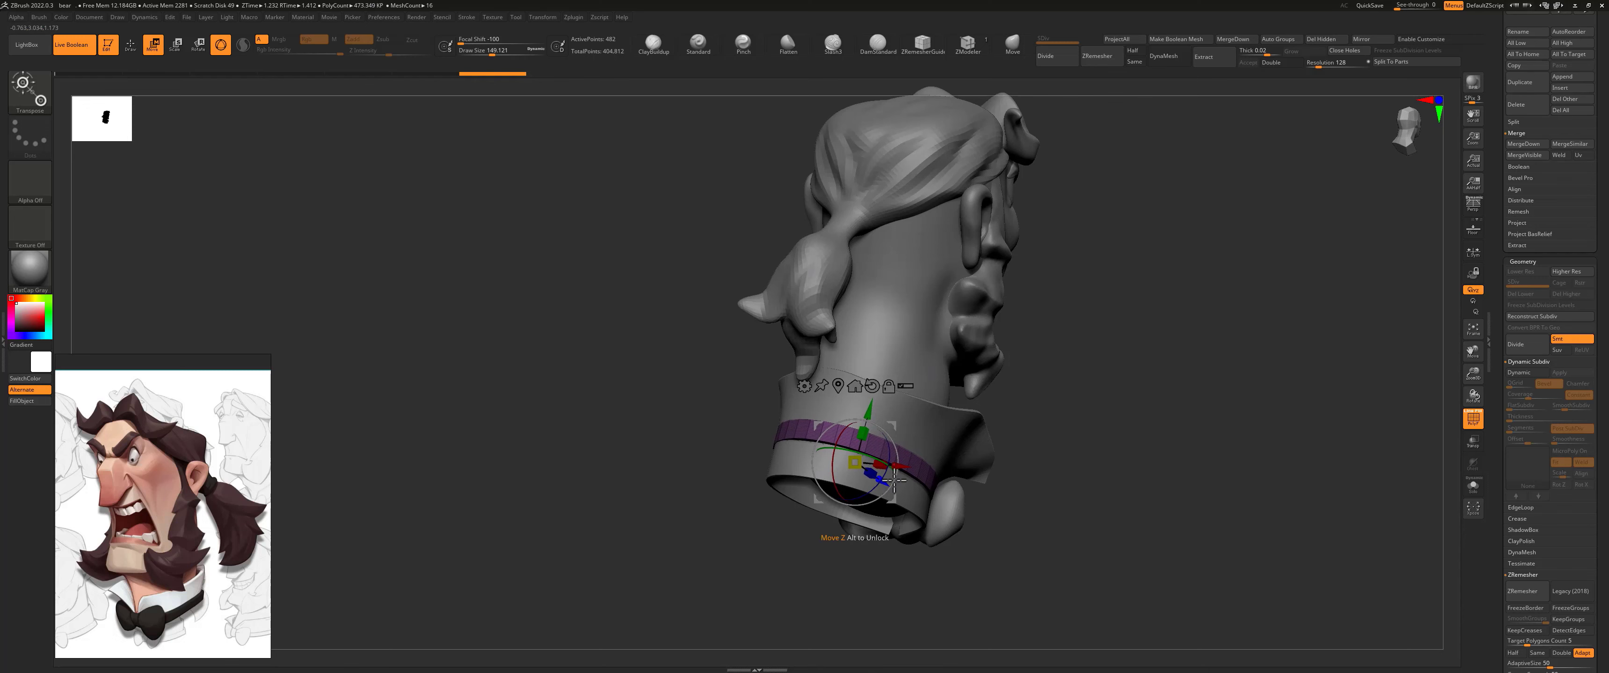
drag(1026, 465, 930, 272)
drag(931, 399, 952, 325)
Step: Turn off the polyframe display and return to Draw mode
key(shift+f)
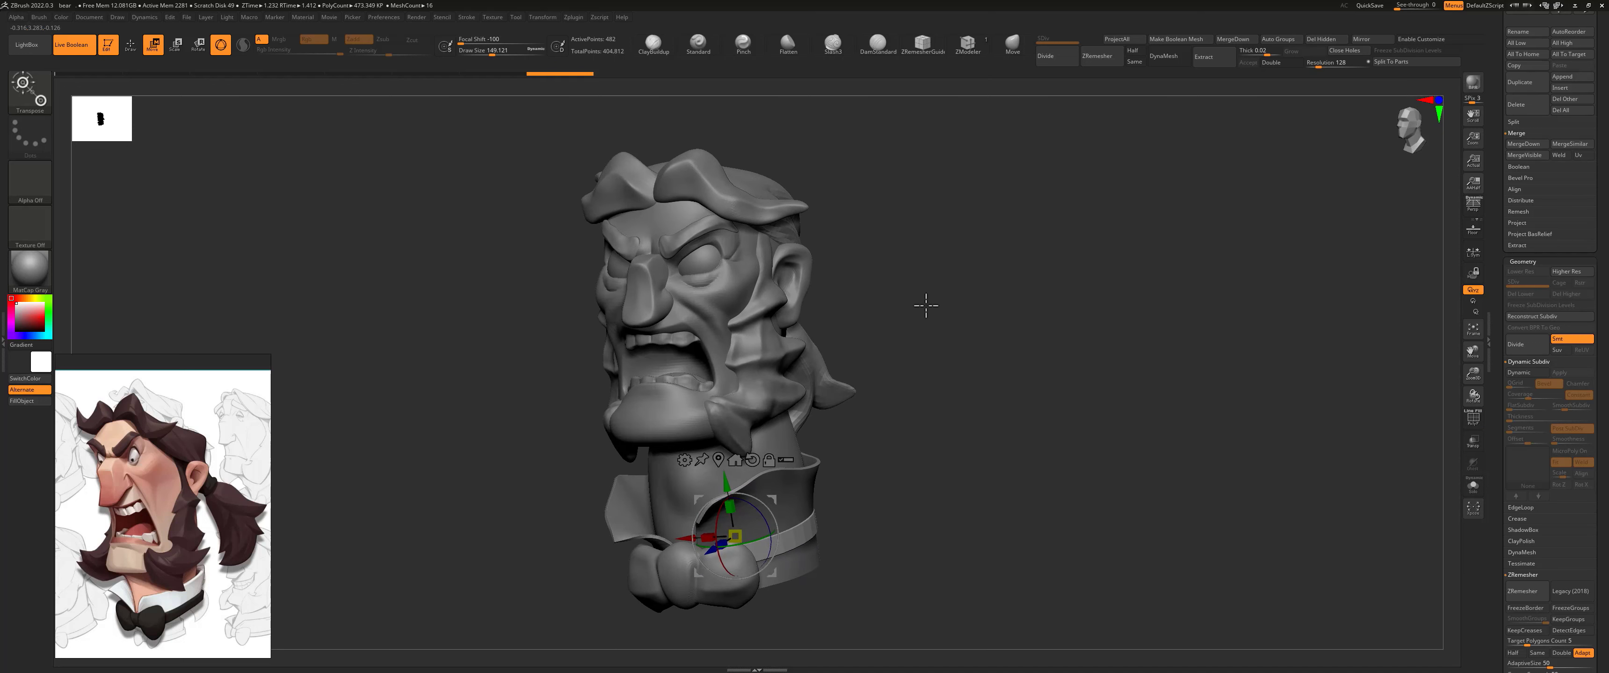
key(q)
drag(888, 320, 815, 359)
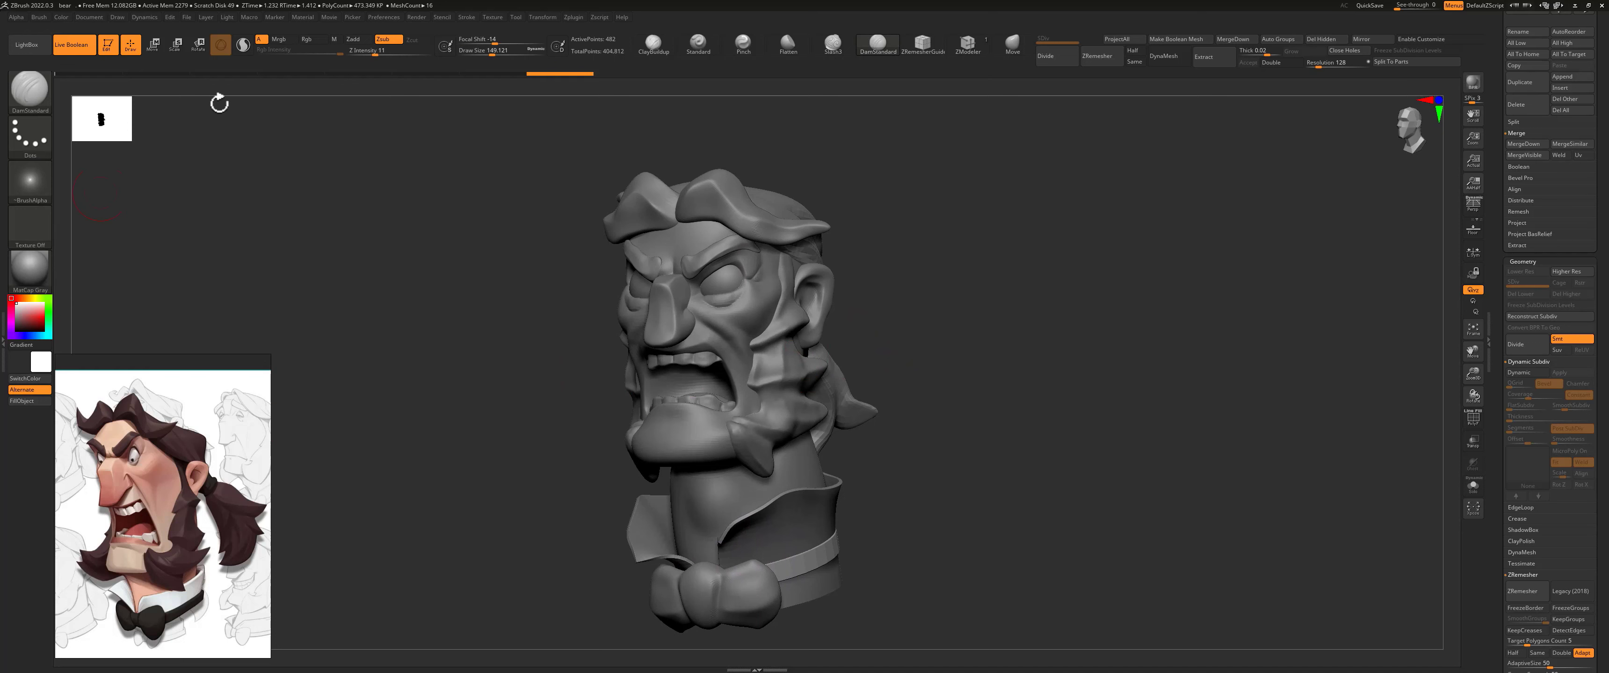
Step: Set up the Standard brush for painting only, with Rgb on at intensity 100 and Zadd off
click(698, 43)
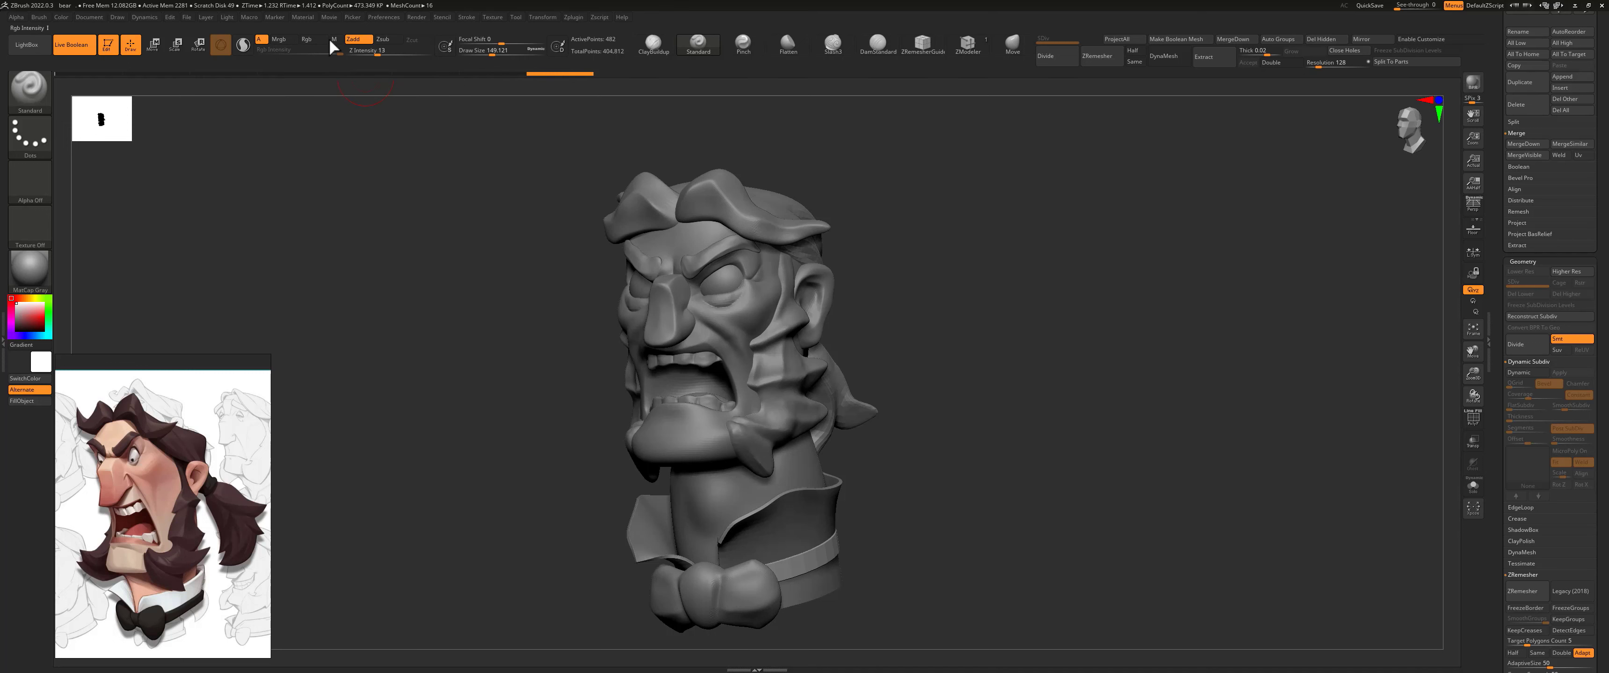
click(313, 38)
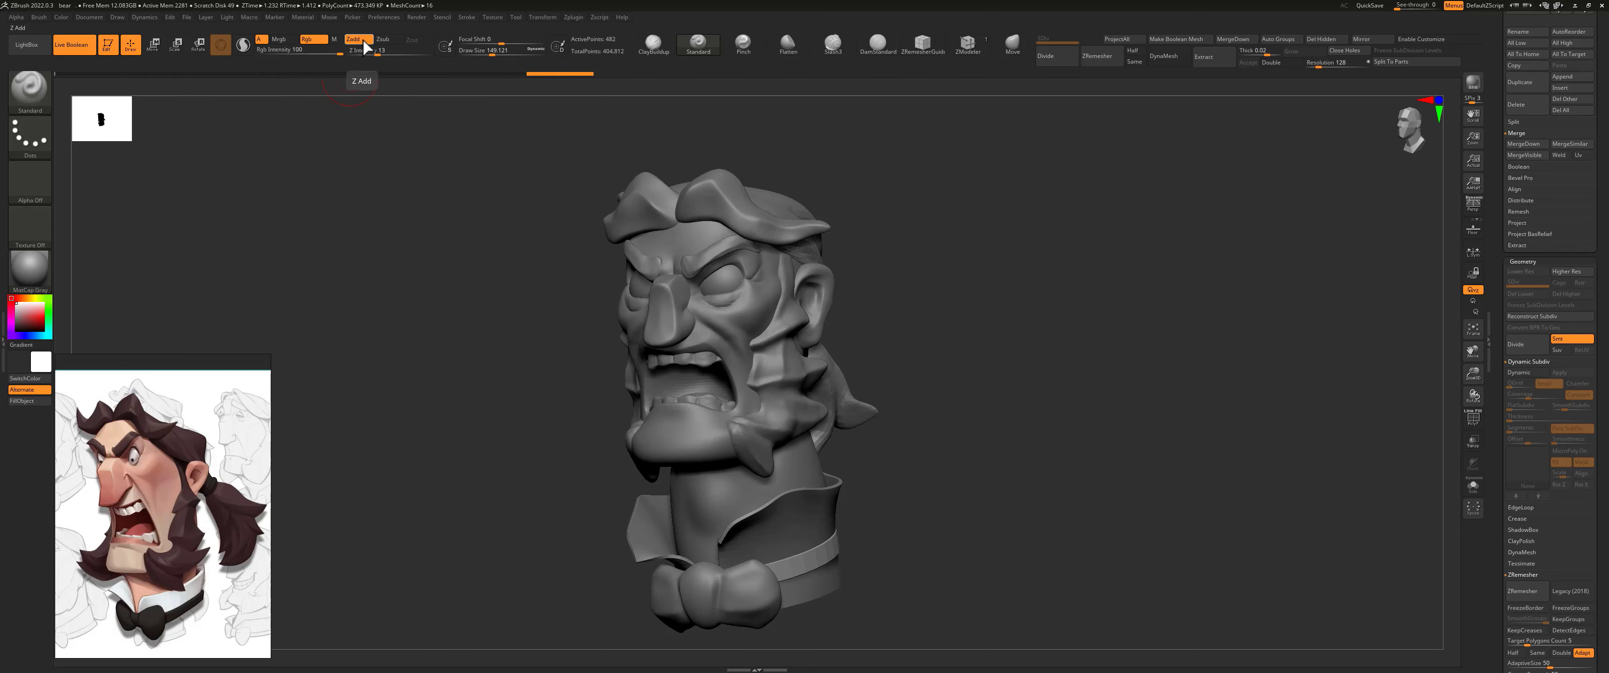
click(365, 40)
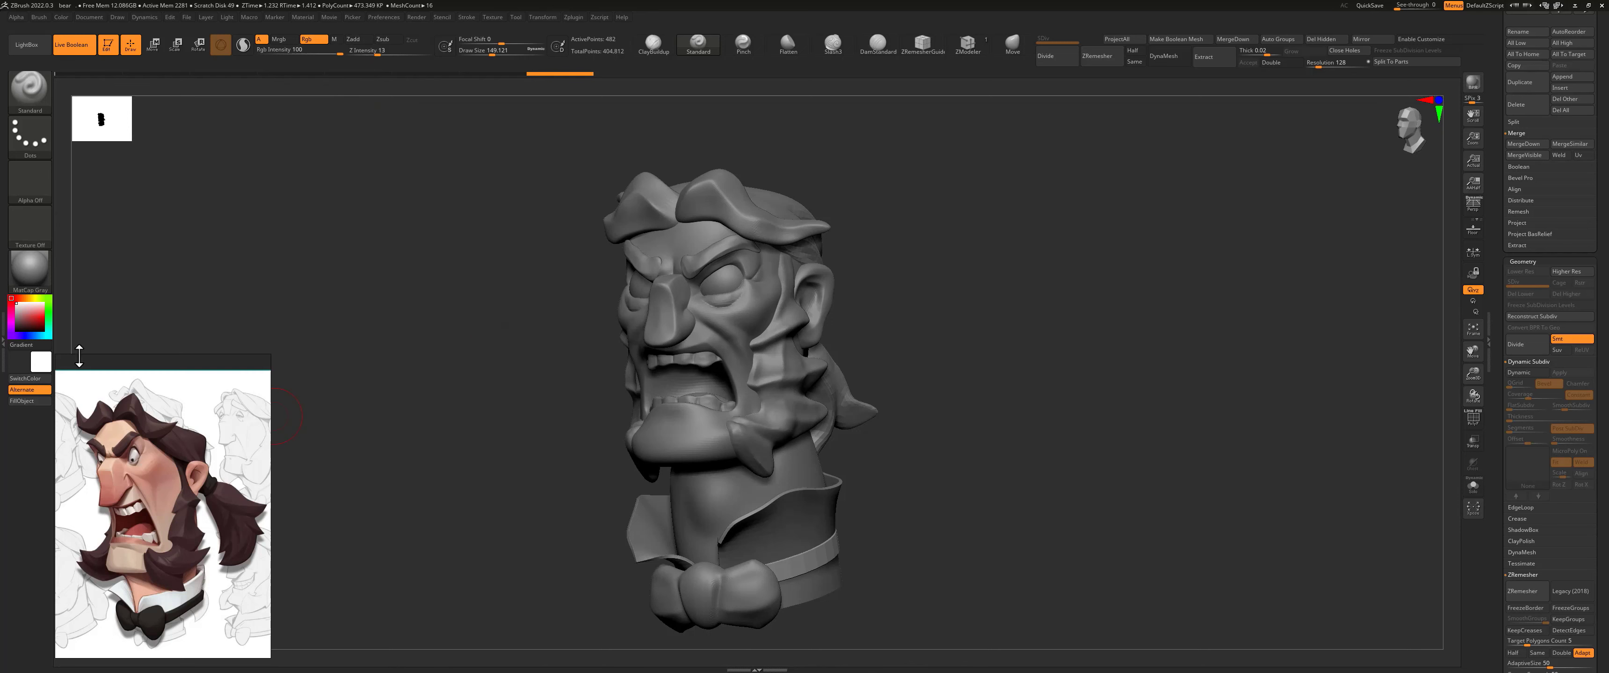
Step: Pick a light peach skin colour and fill the head subtool with it
drag(20, 311, 36, 310)
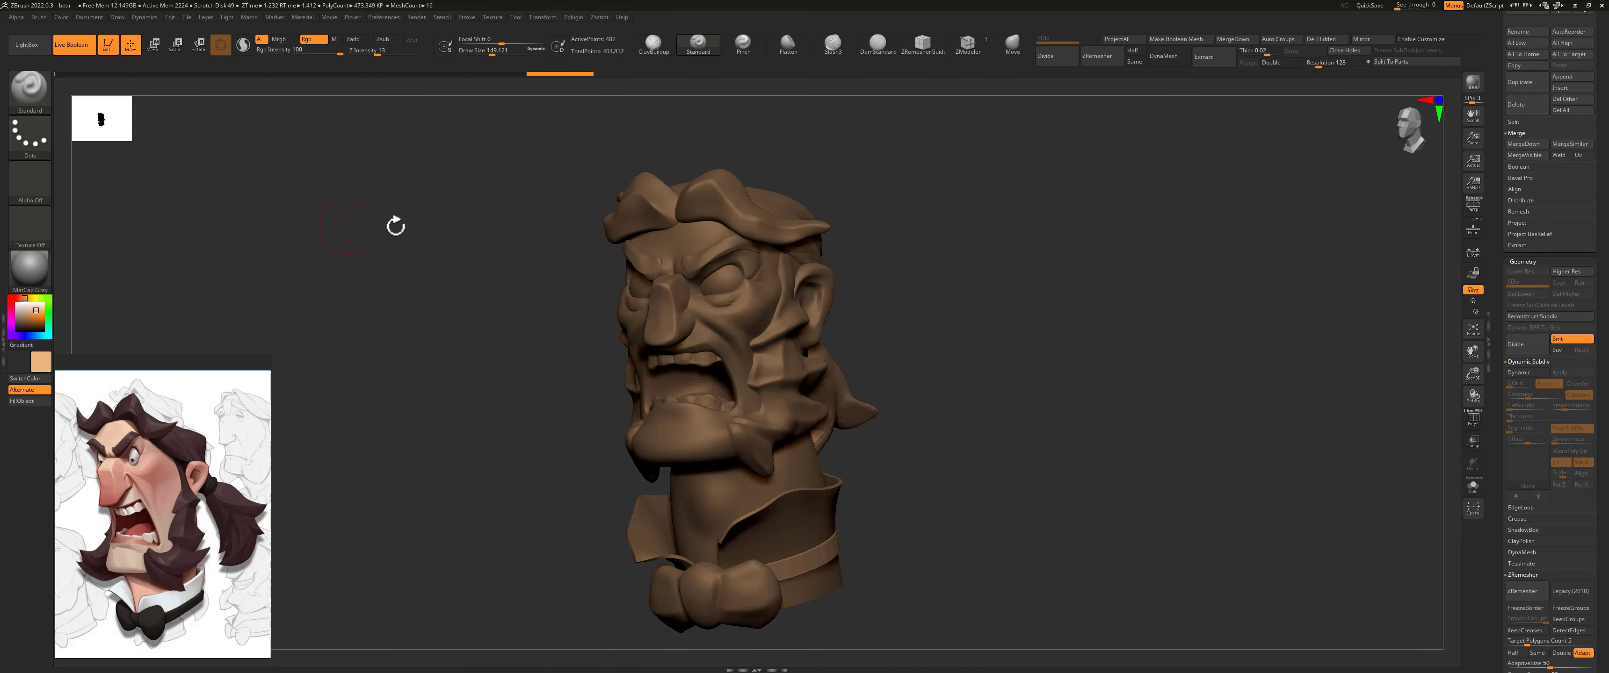
drag(1499, 82, 1502, 262)
click(1523, 254)
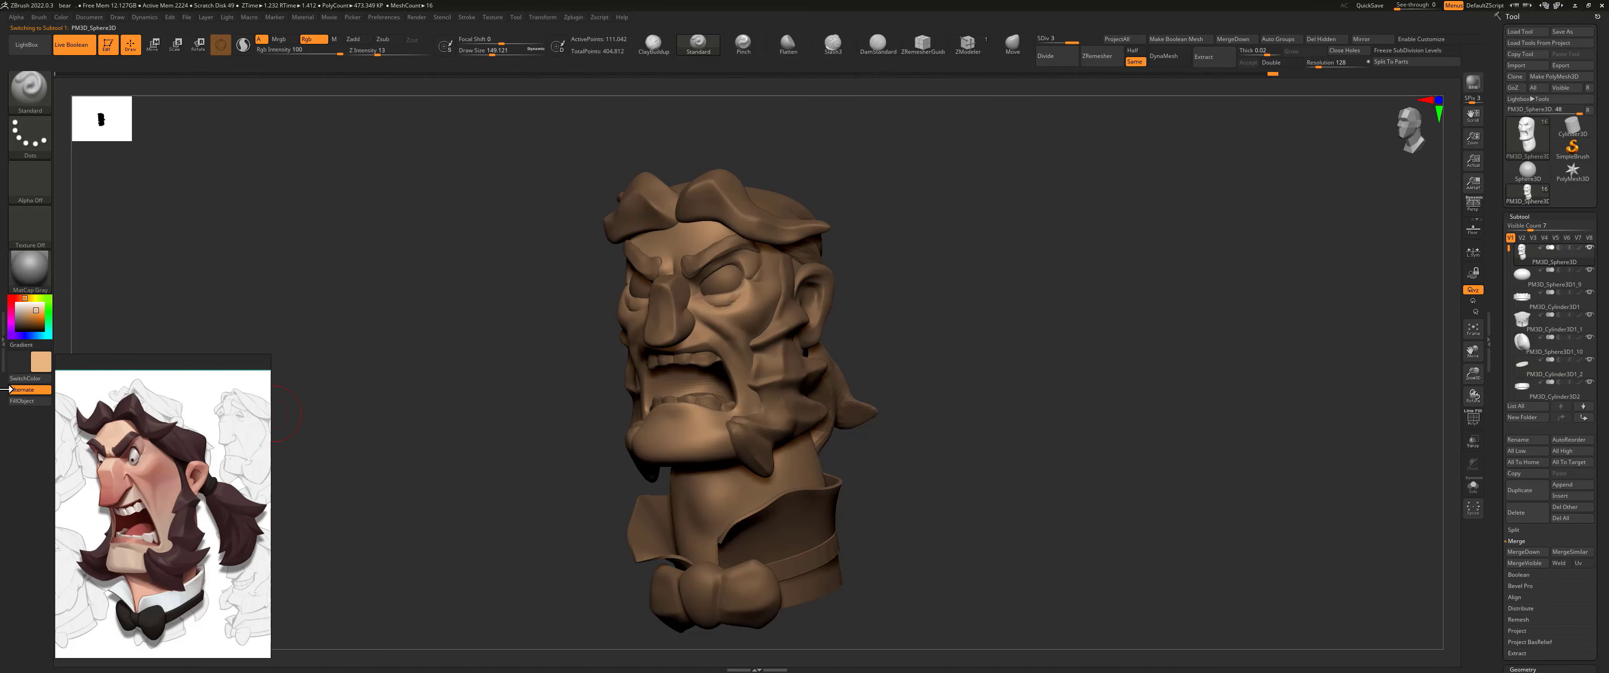
click(61, 18)
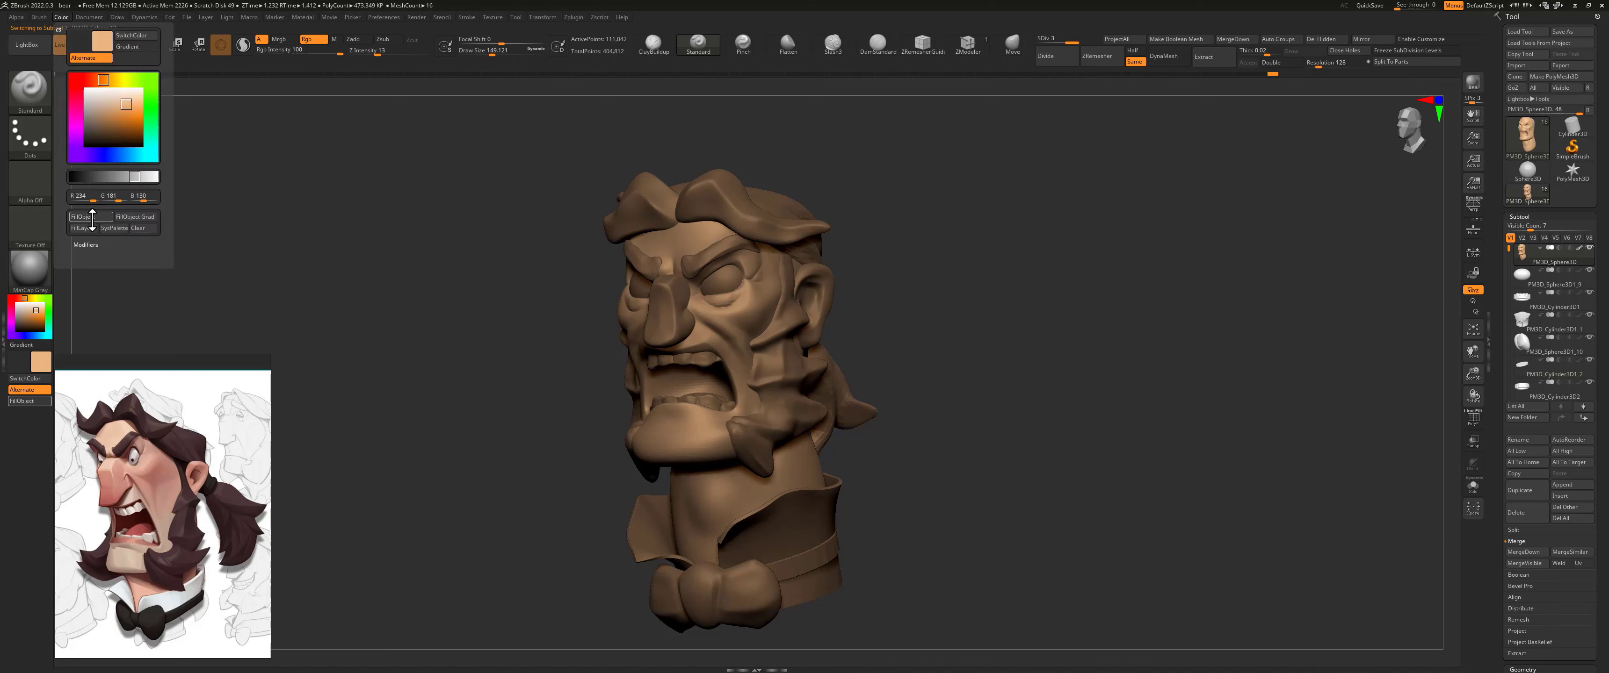
mouse_move(879, 302)
mouse_down()
mouse_move(919, 302)
mouse_move(919, 321)
mouse_up()
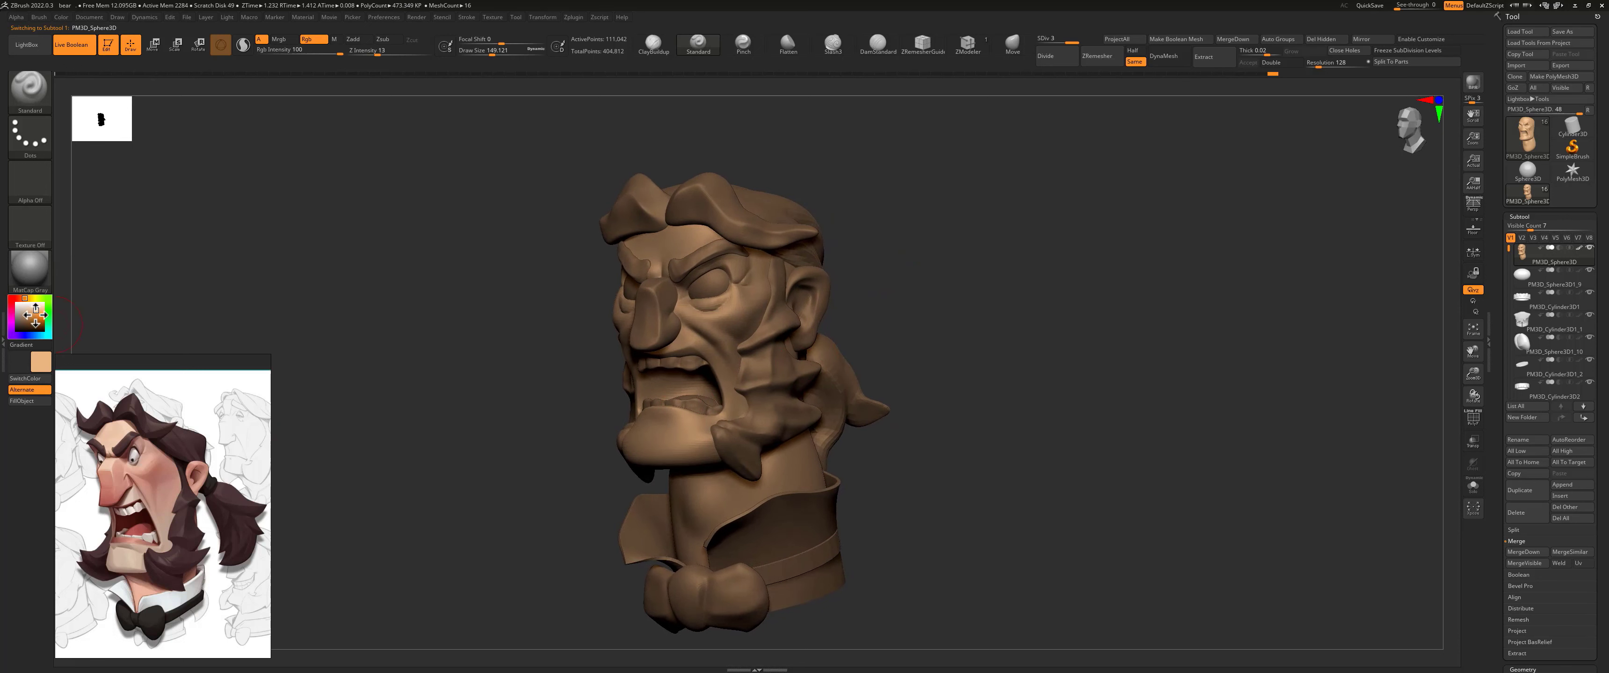
Step: Pick a dark reddish brown as the hair colour and undo its stray fill on the head
click(30, 322)
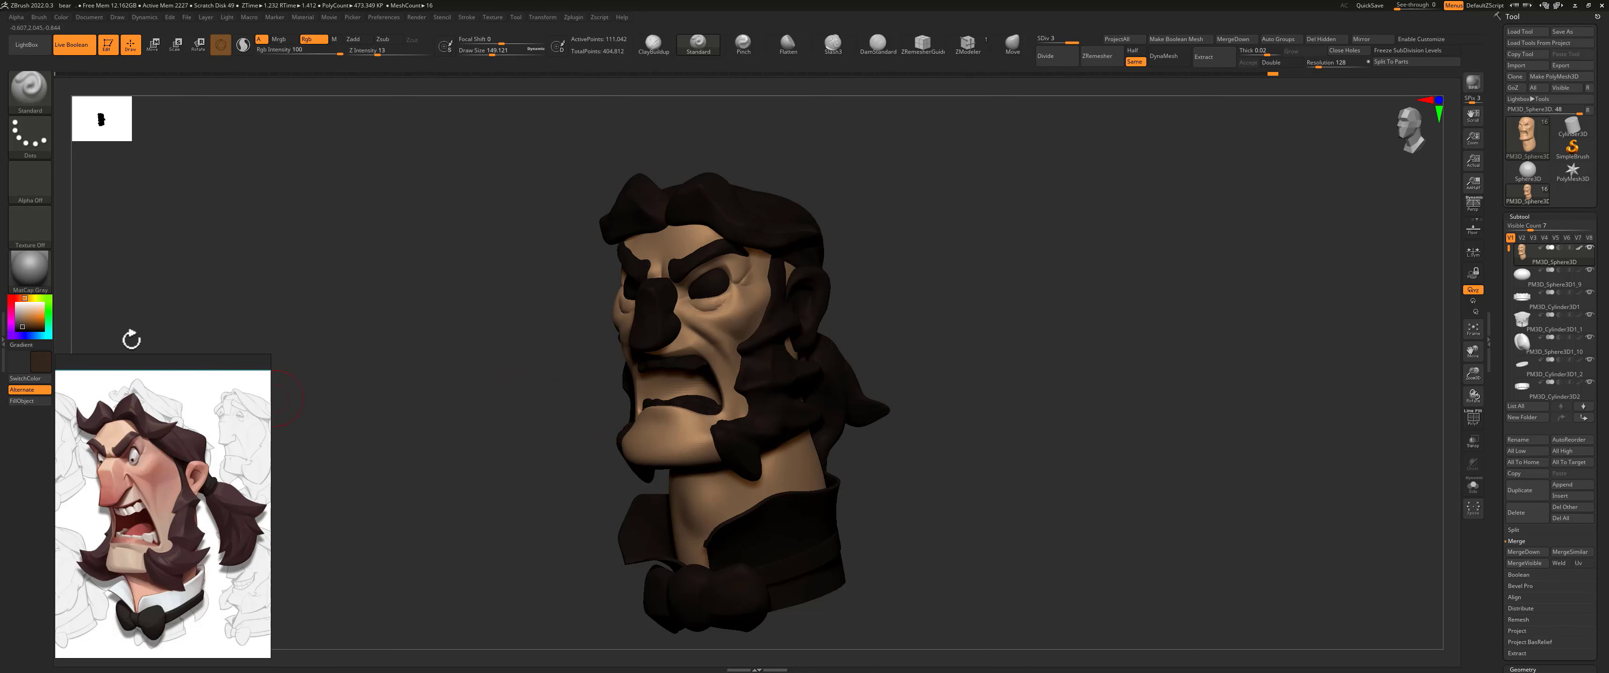
drag(22, 327, 26, 325)
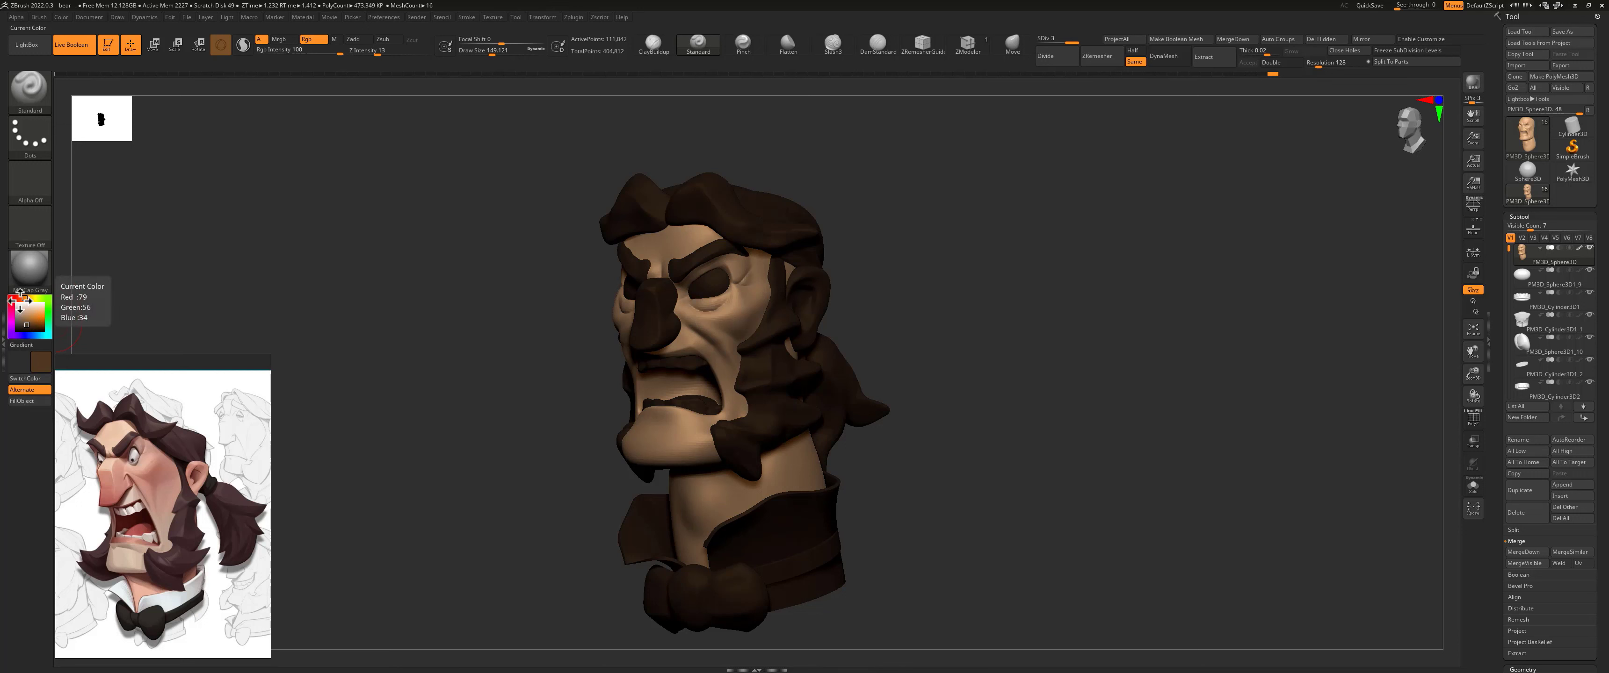
drag(23, 299, 29, 325)
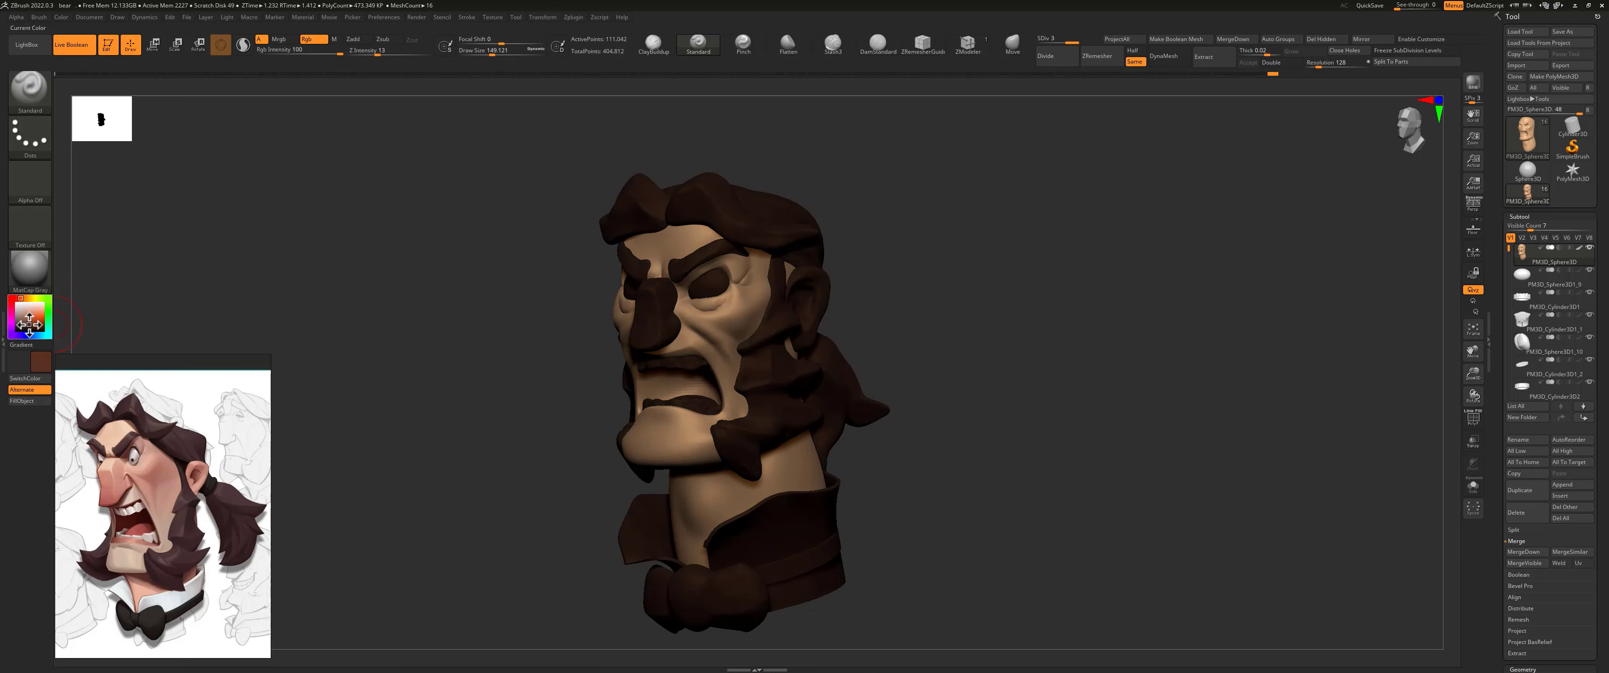
click(37, 403)
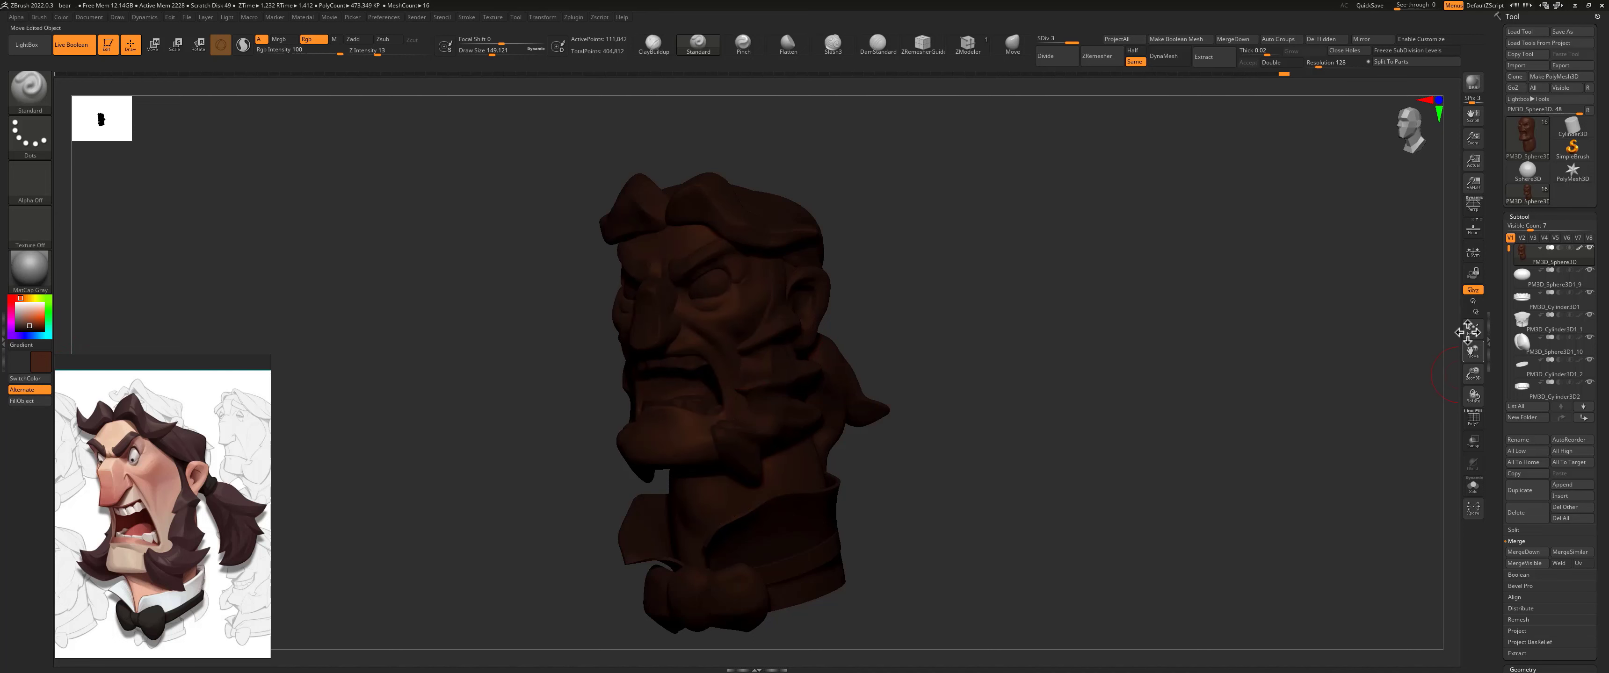
key(ctrl+z)
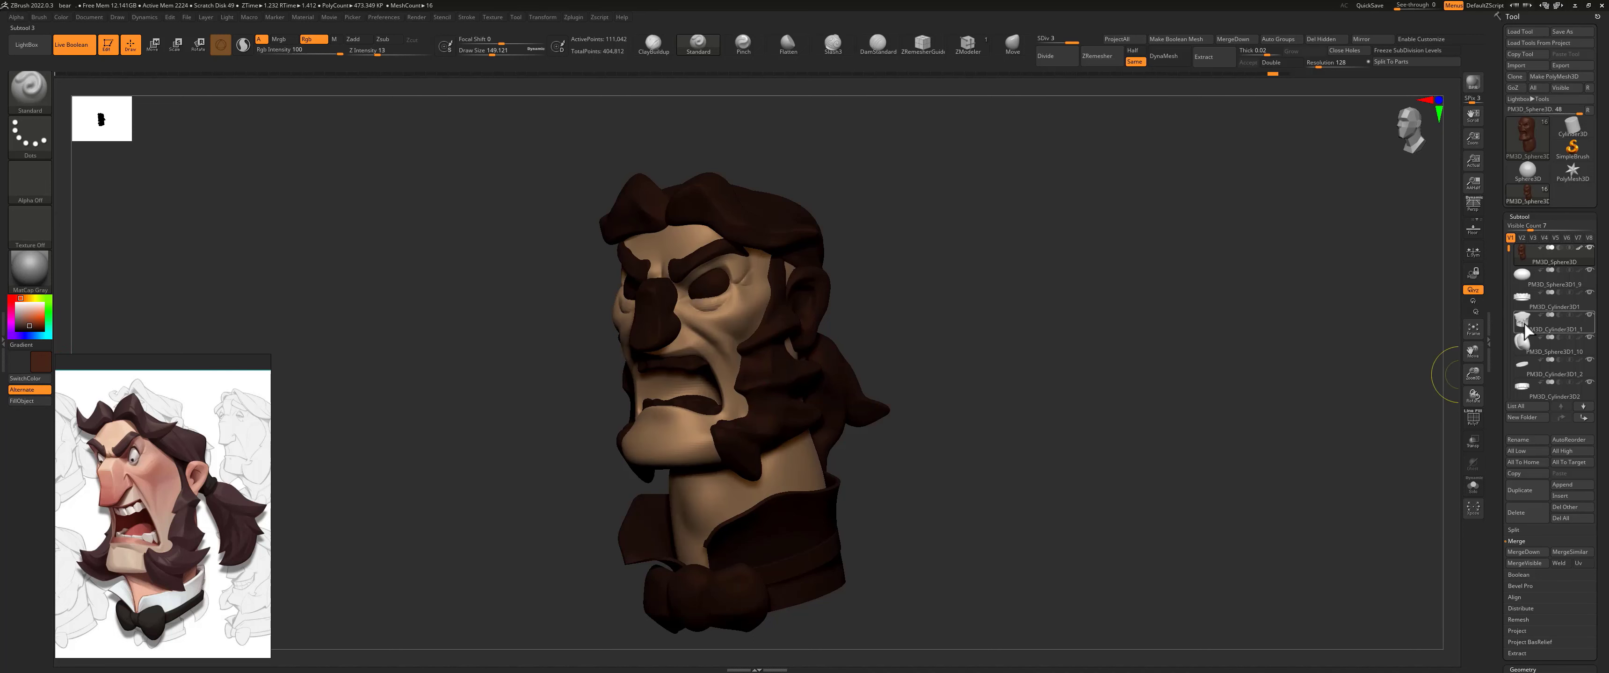
Step: Fill the hair subtools PM3D_Sphere3D1_4, PM3D_Sphere3D1_5 and PM3D_Sphere3D1_6 with the dark reddish brown
mouse_move(1526, 327)
drag(1508, 250, 1510, 288)
click(1542, 325)
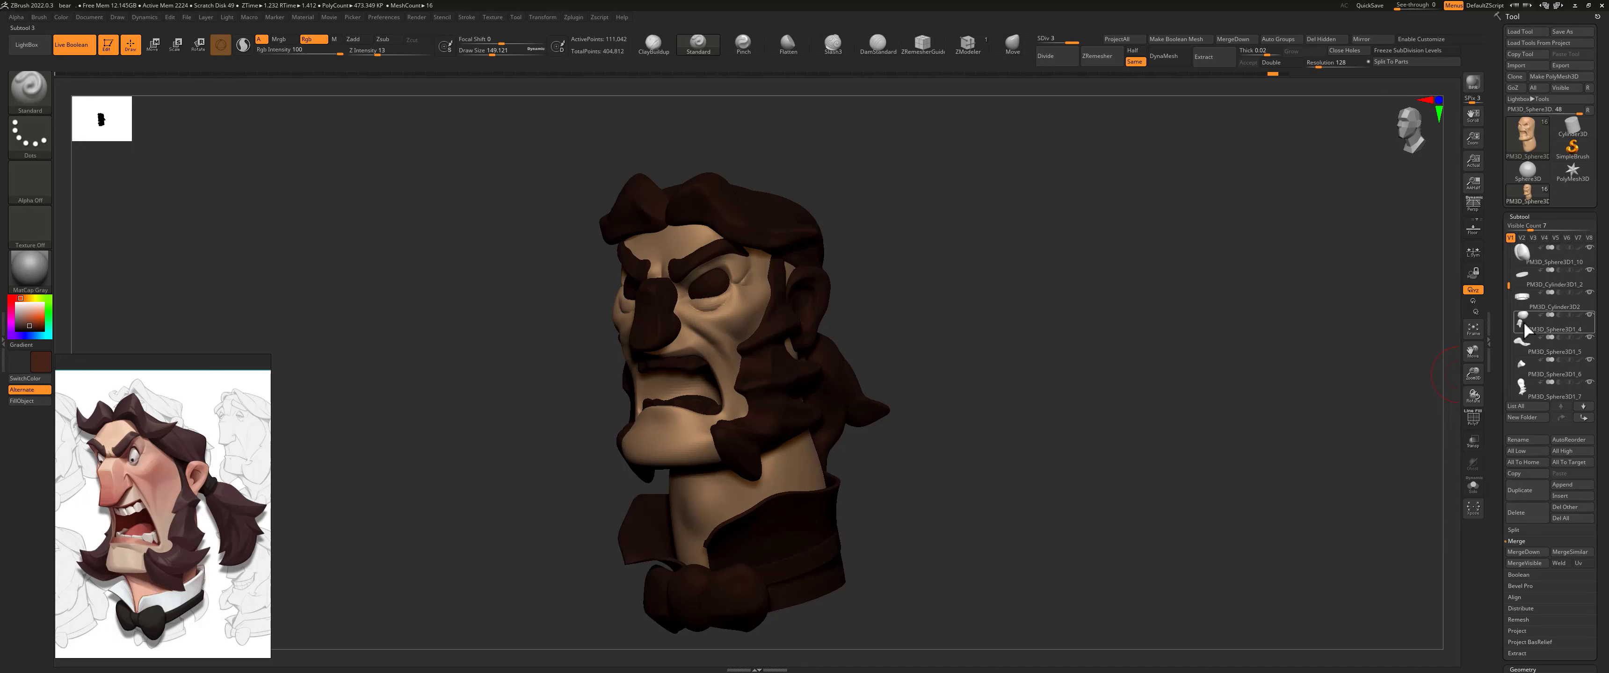
click(23, 402)
click(1548, 347)
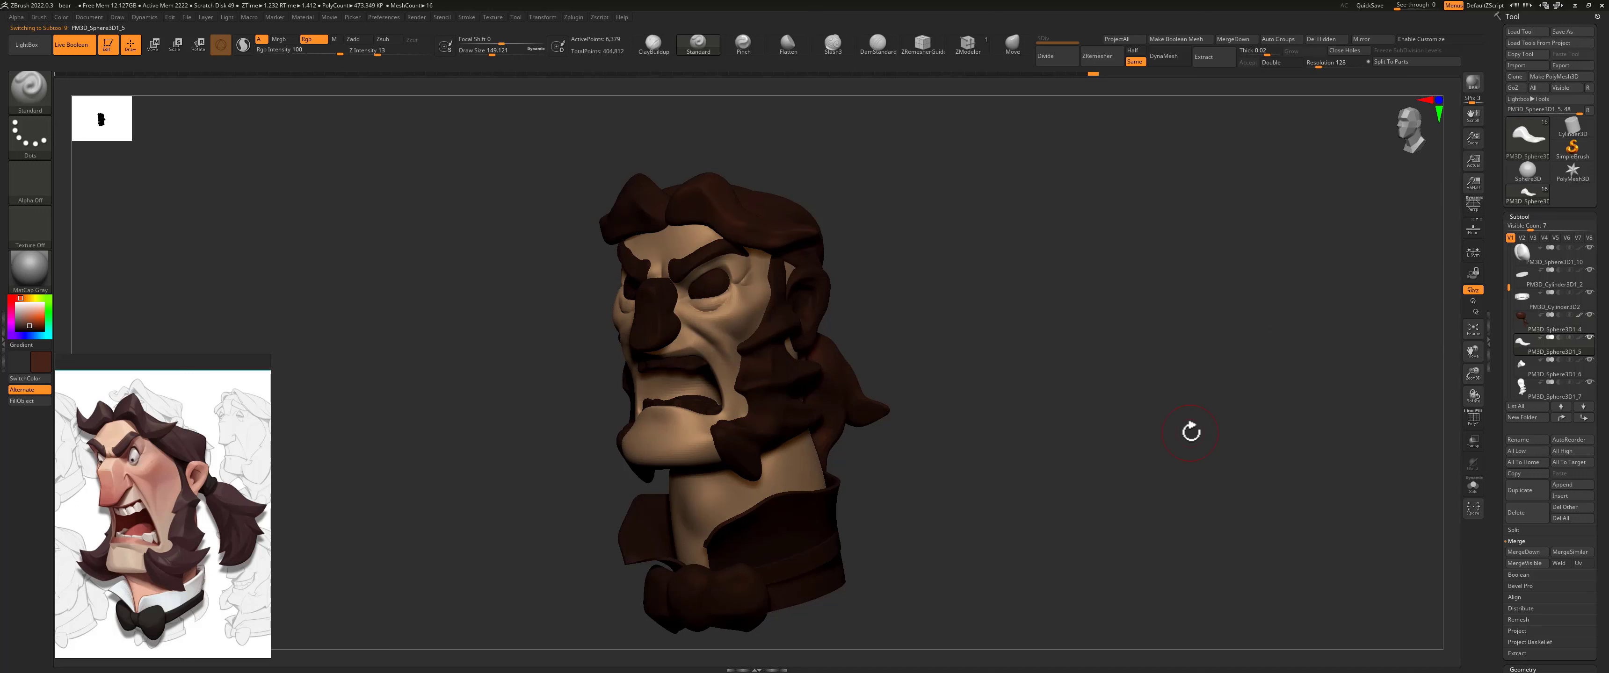
click(28, 402)
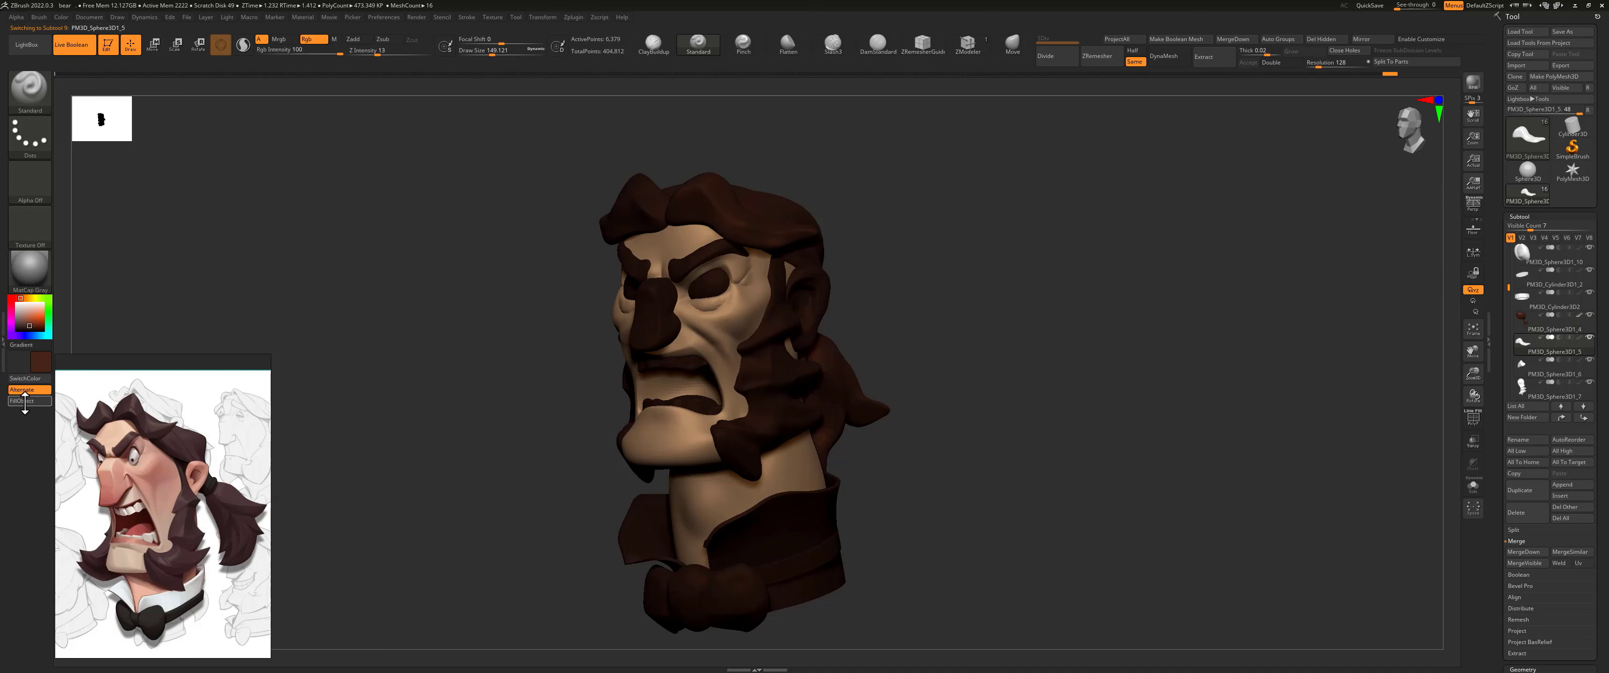
click(1524, 372)
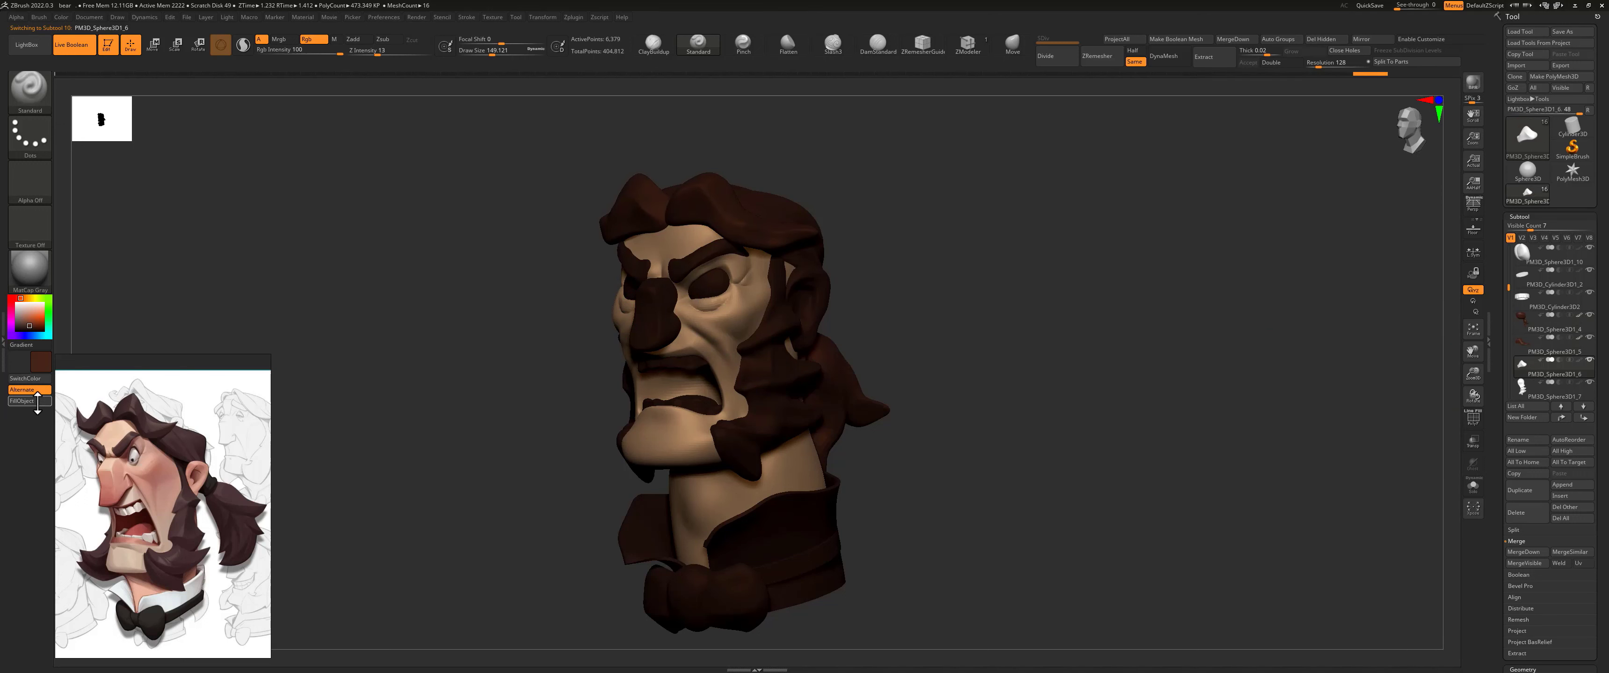
click(40, 402)
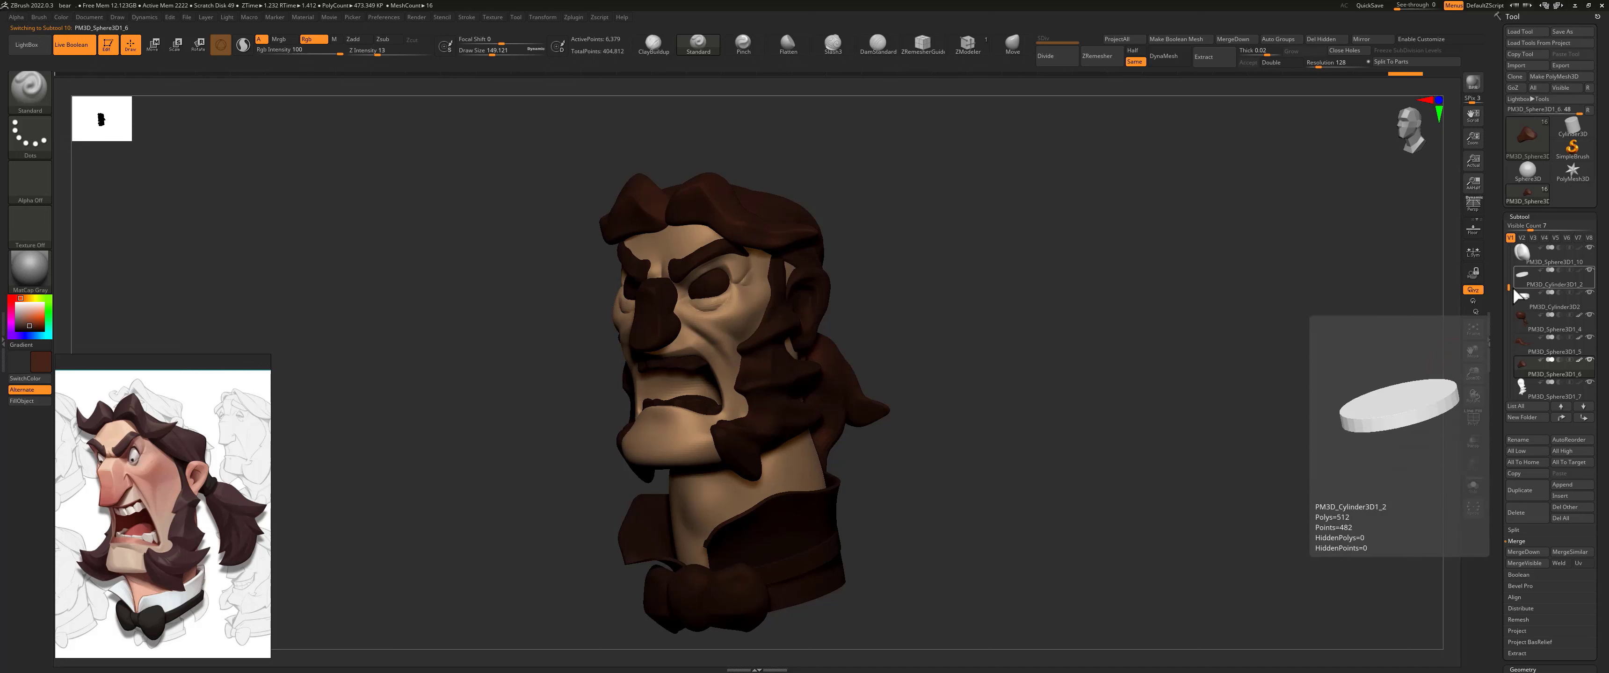
Step: Pick white and fill the shirt collar and lower teeth subtools with it
scroll(1509, 275, up, 1)
scroll(1510, 275, up, 1)
click(1519, 276)
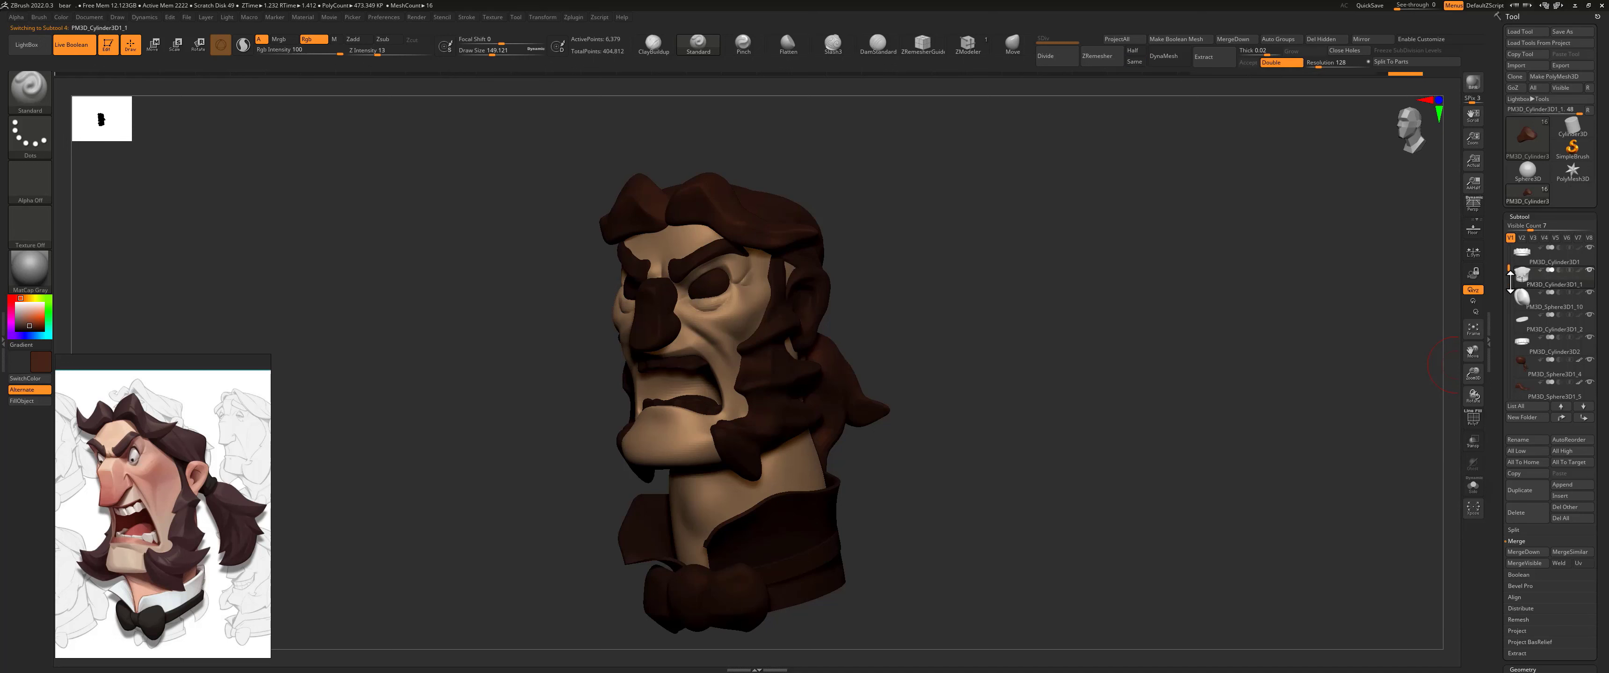
drag(47, 329, 20, 299)
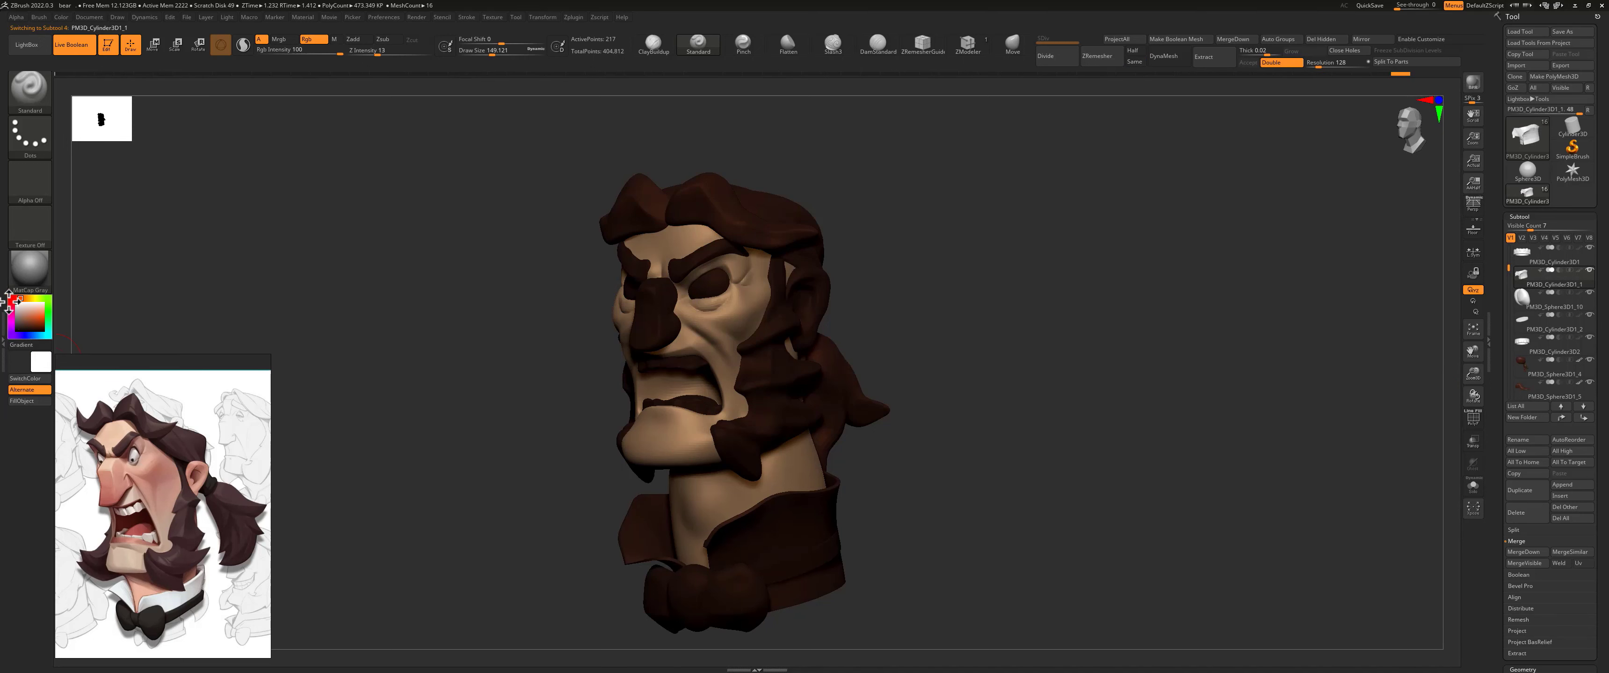
click(28, 401)
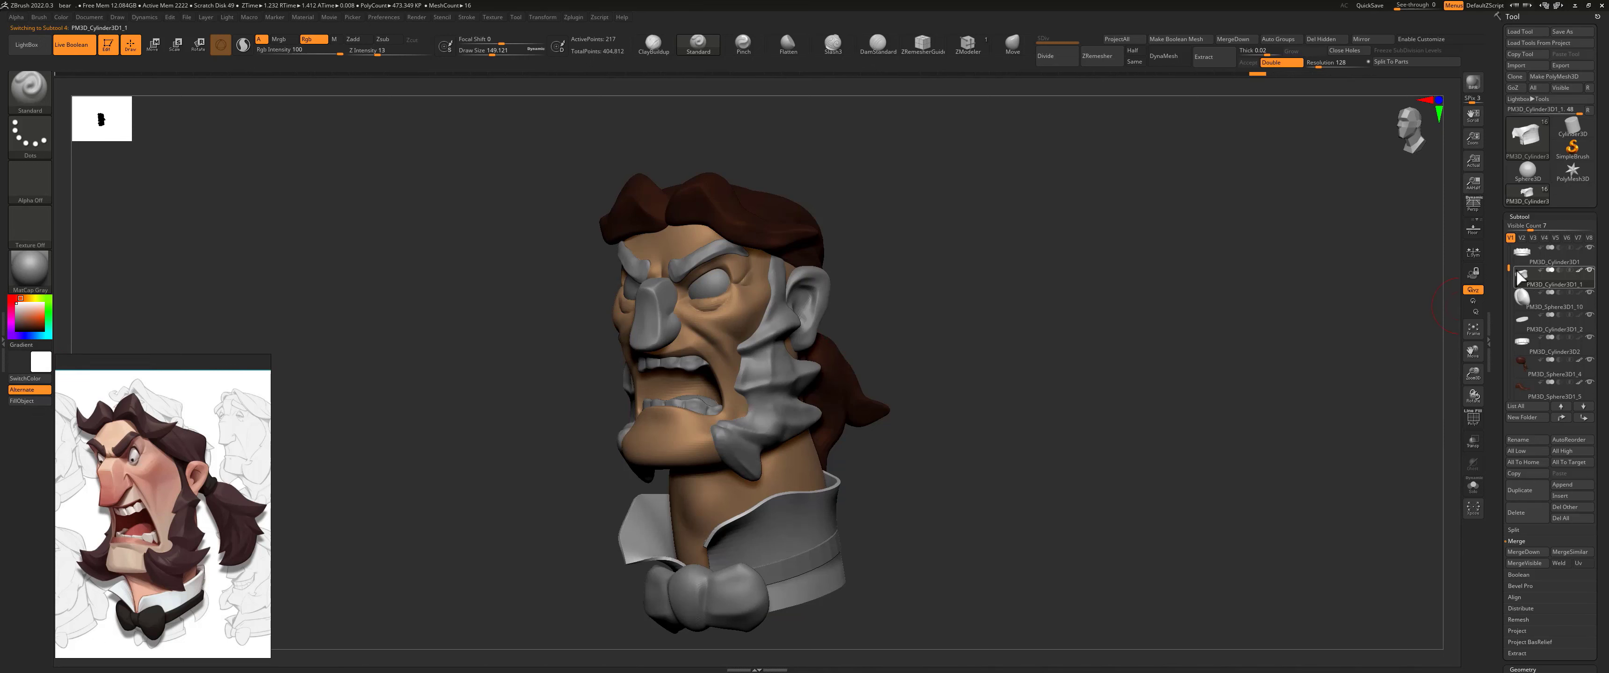
click(1521, 265)
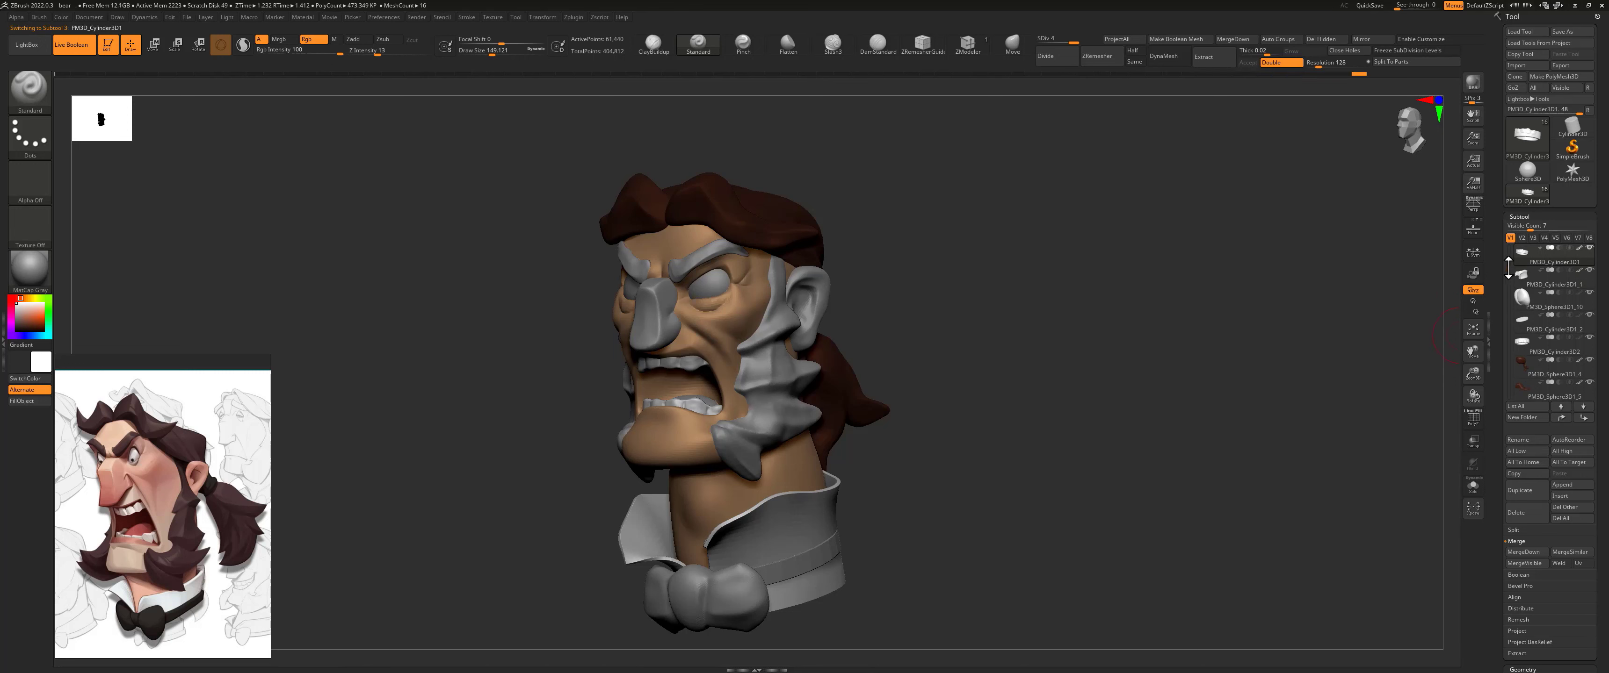
Step: Pick a medium red and fill the tongue subtool PM3D_Sphere3D1_9 with it
drag(1510, 267, 1510, 246)
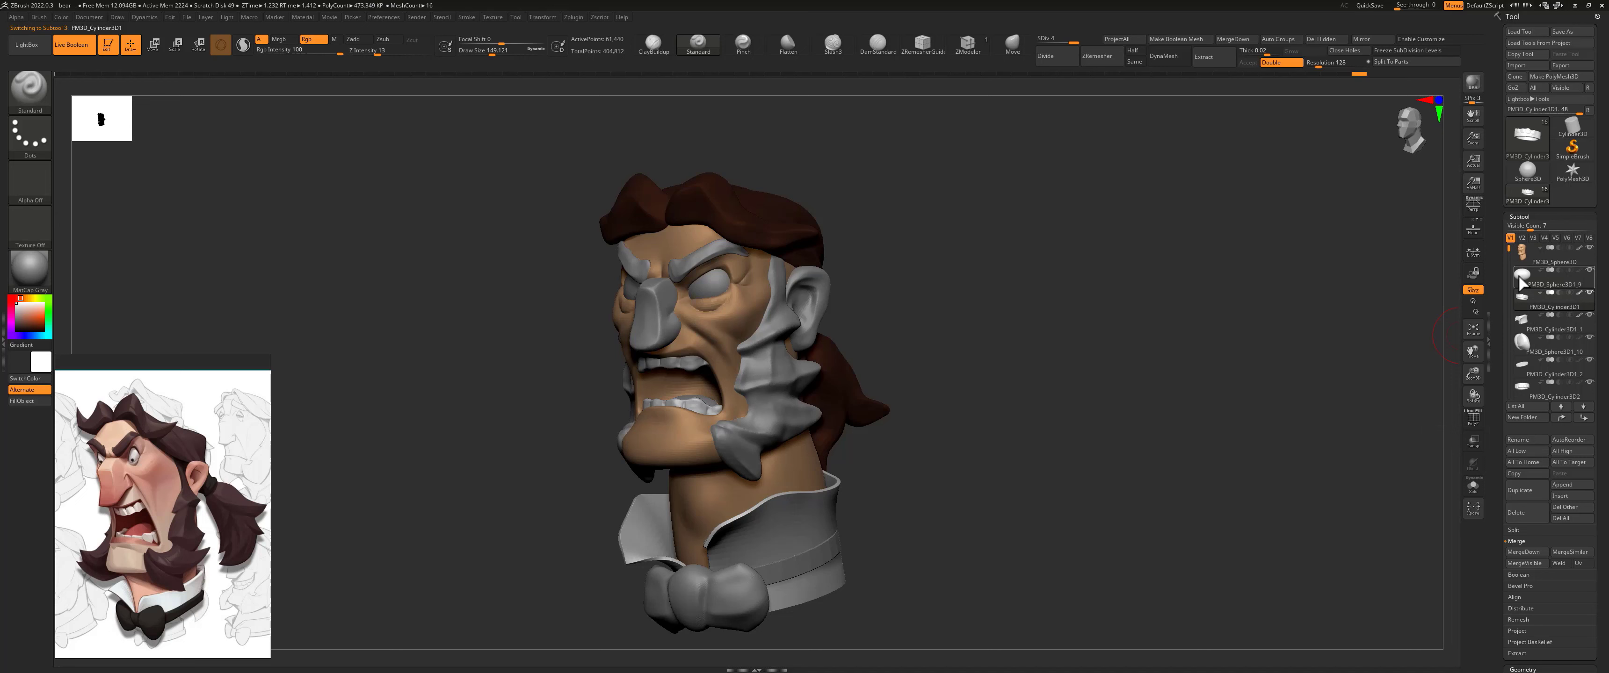
mouse_move(1525, 312)
mouse_move(1525, 289)
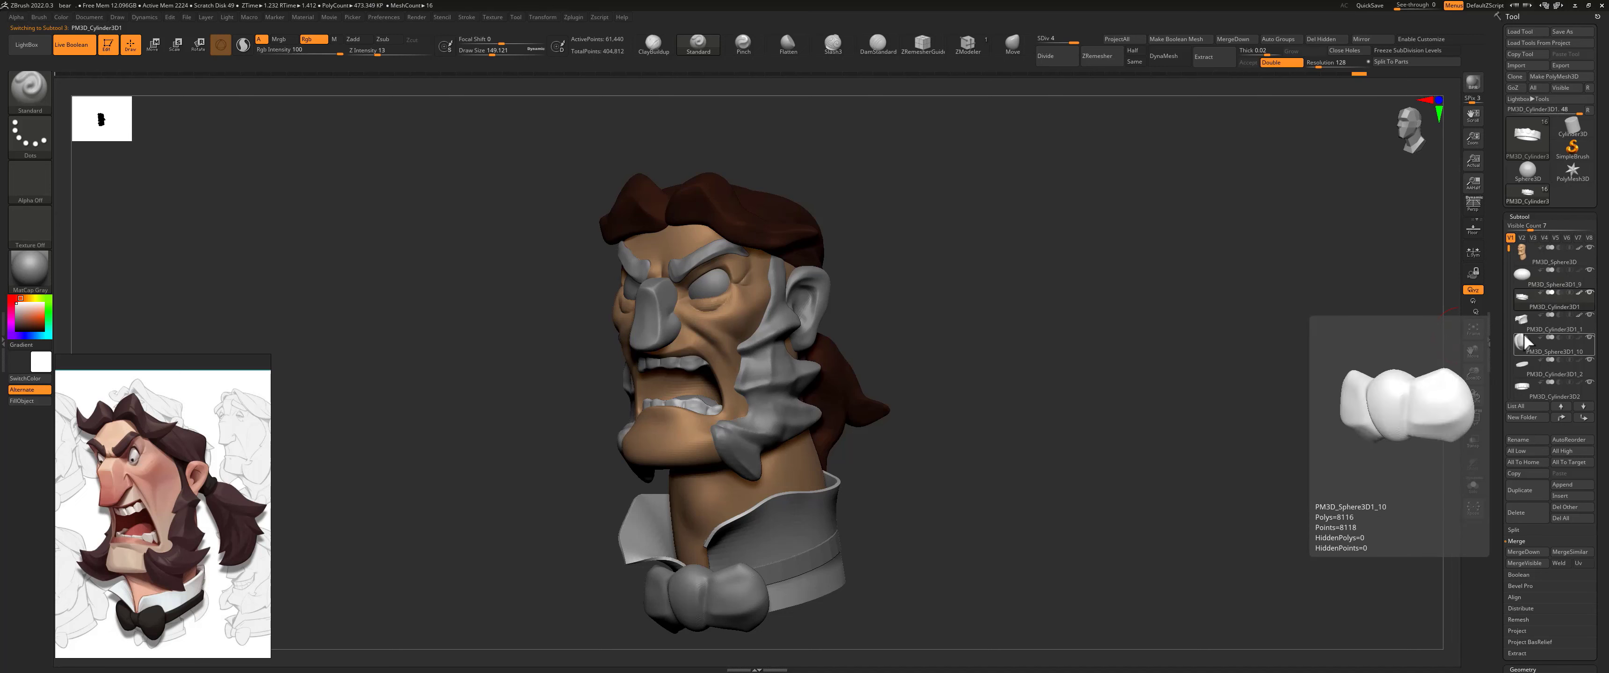
click(1525, 287)
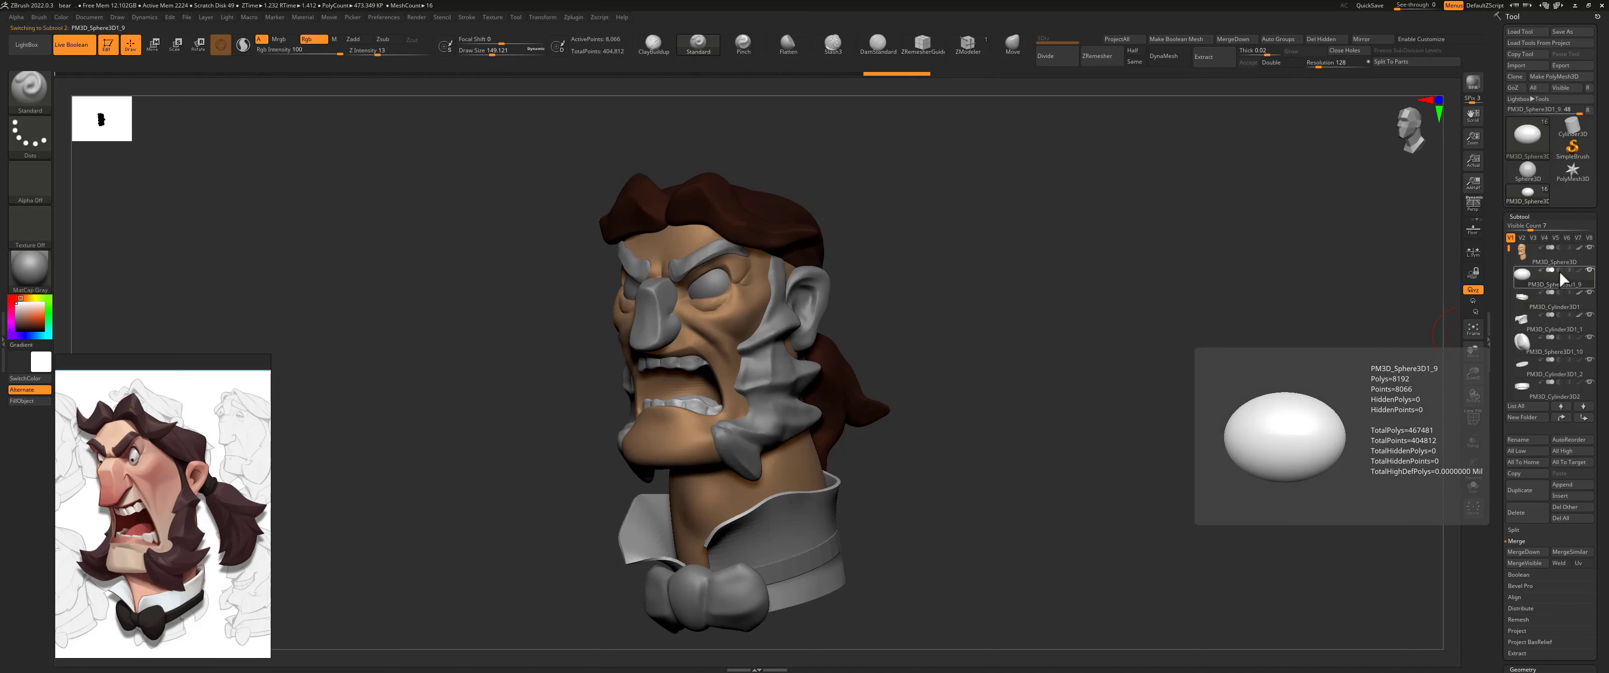
mouse_move(41, 315)
mouse_down()
mouse_move(11, 298)
mouse_move(36, 315)
mouse_up()
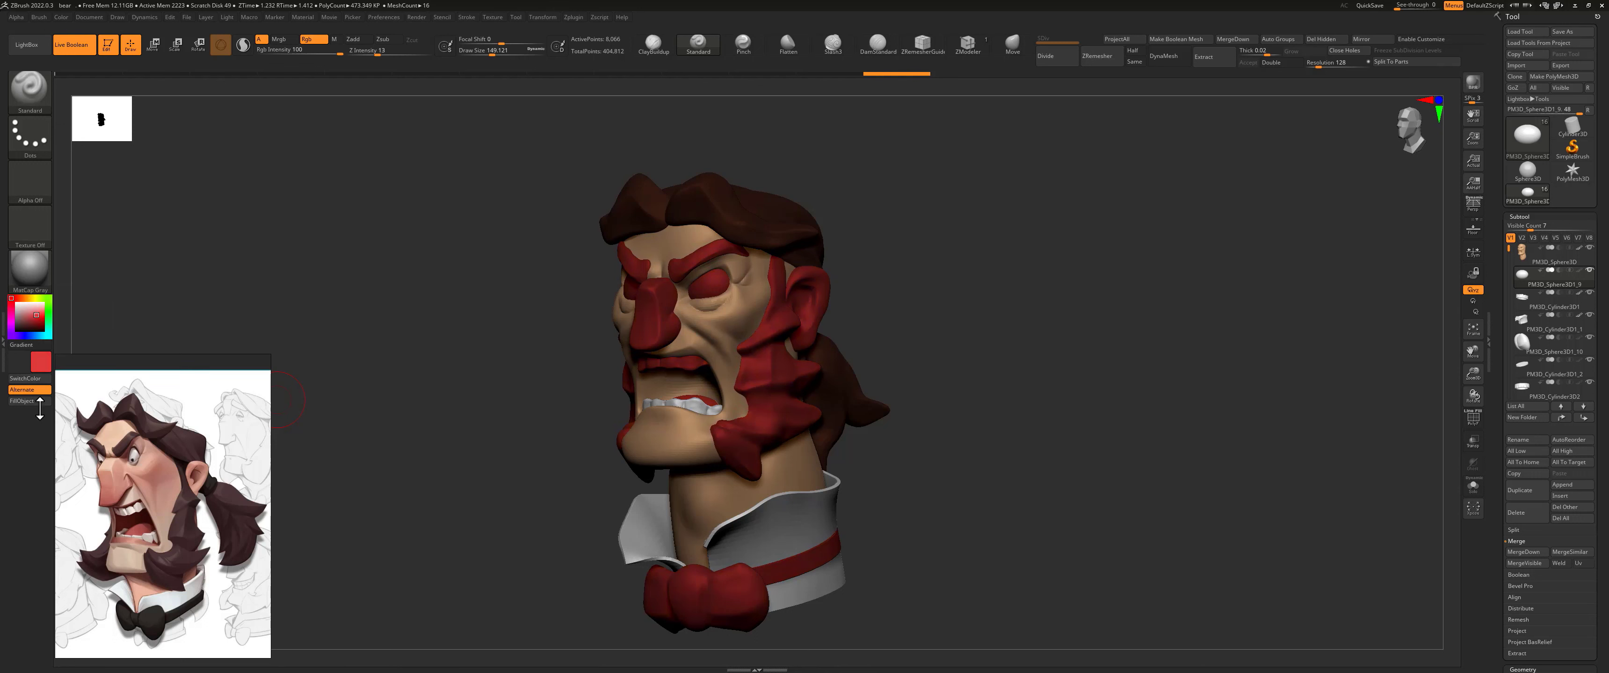
click(40, 403)
Step: Select the upper teeth and fill them with a near-white colour
drag(957, 304, 660, 347)
alt+click(698, 358)
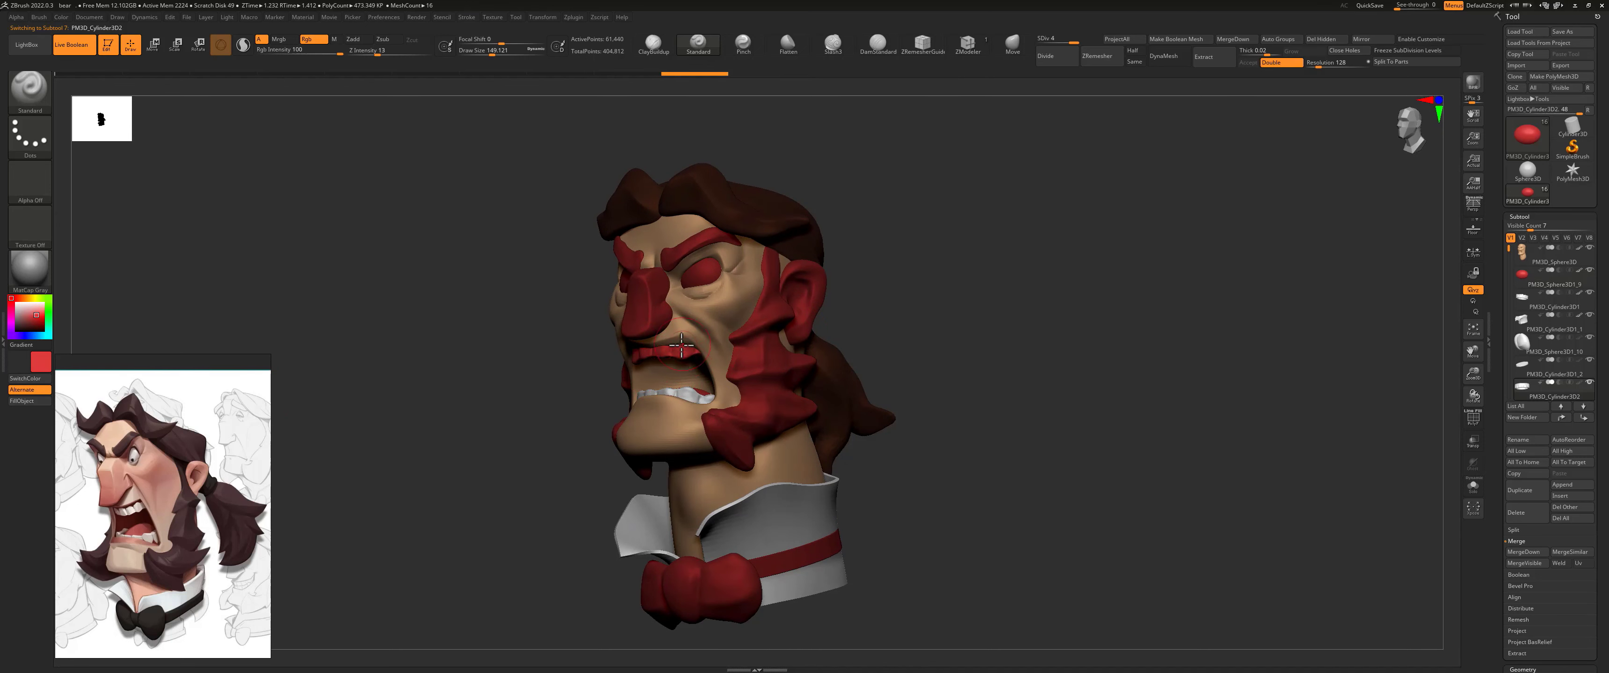
click(15, 303)
click(21, 401)
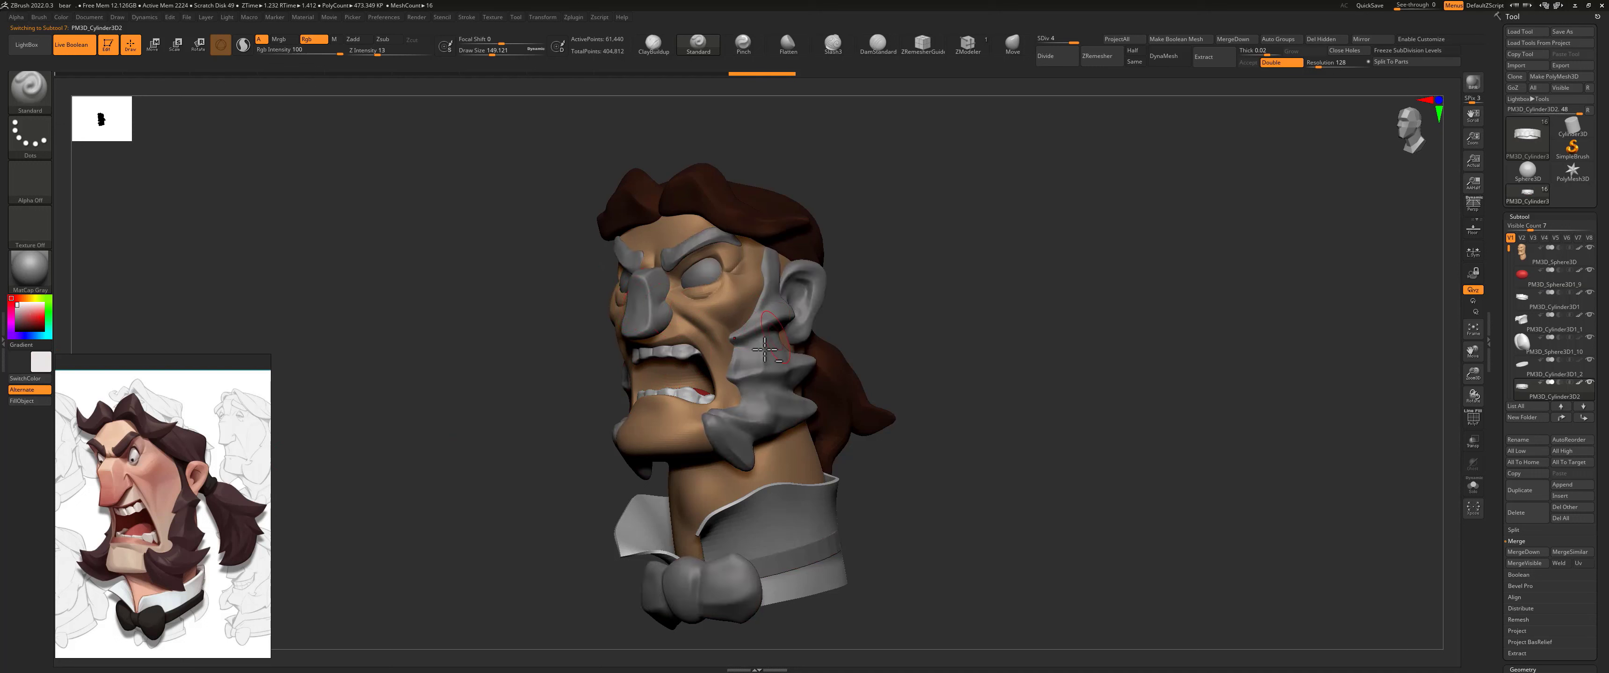
Step: Sample the dark reddish brown from the hair and fill the sideburn subtool PM3D_Sphere3D1_7 with it
alt+click(767, 363)
drag(42, 362, 694, 181)
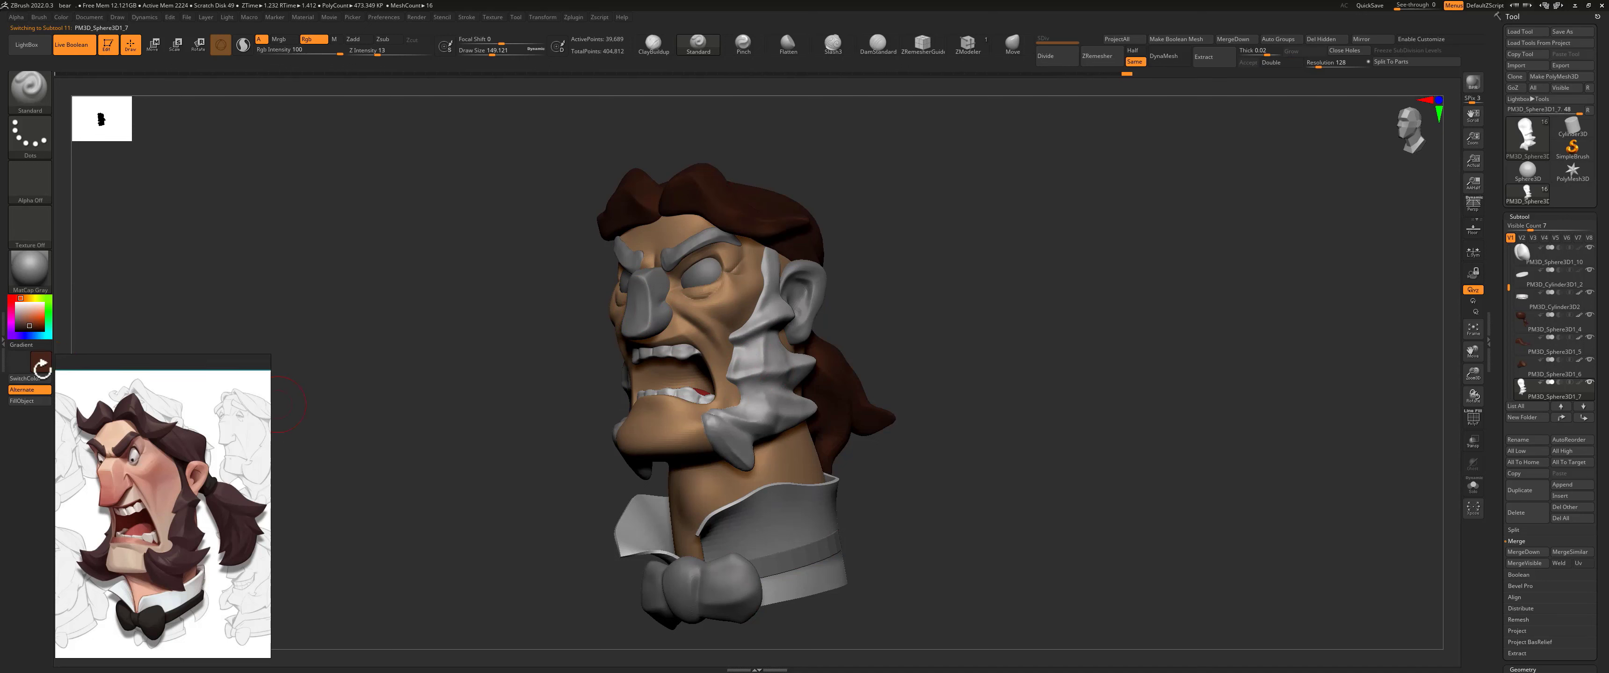
drag(41, 361, 686, 201)
click(21, 401)
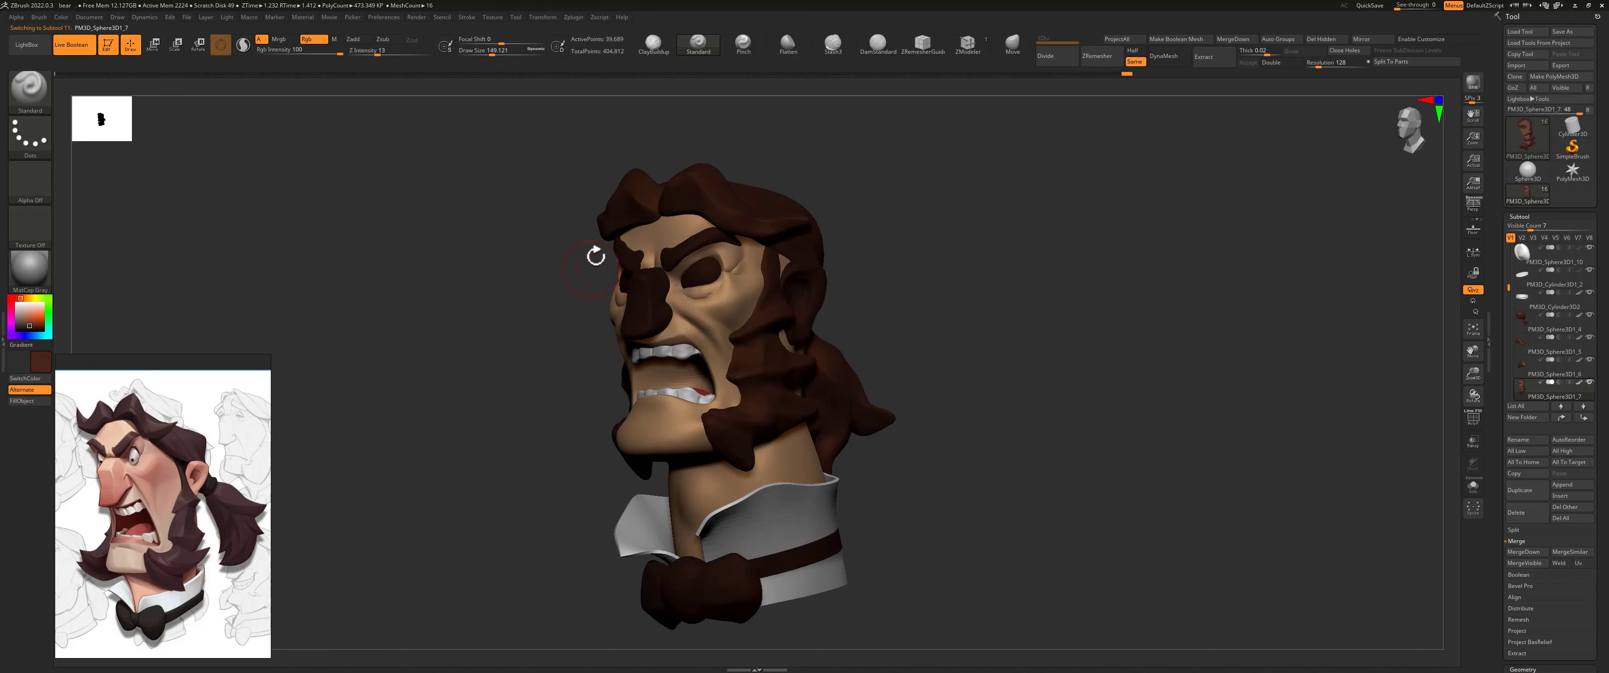
Step: Fill the sideburn on the other side of the face and the eyebrows with the same dark reddish brown
drag(543, 278, 613, 349)
alt+click(613, 350)
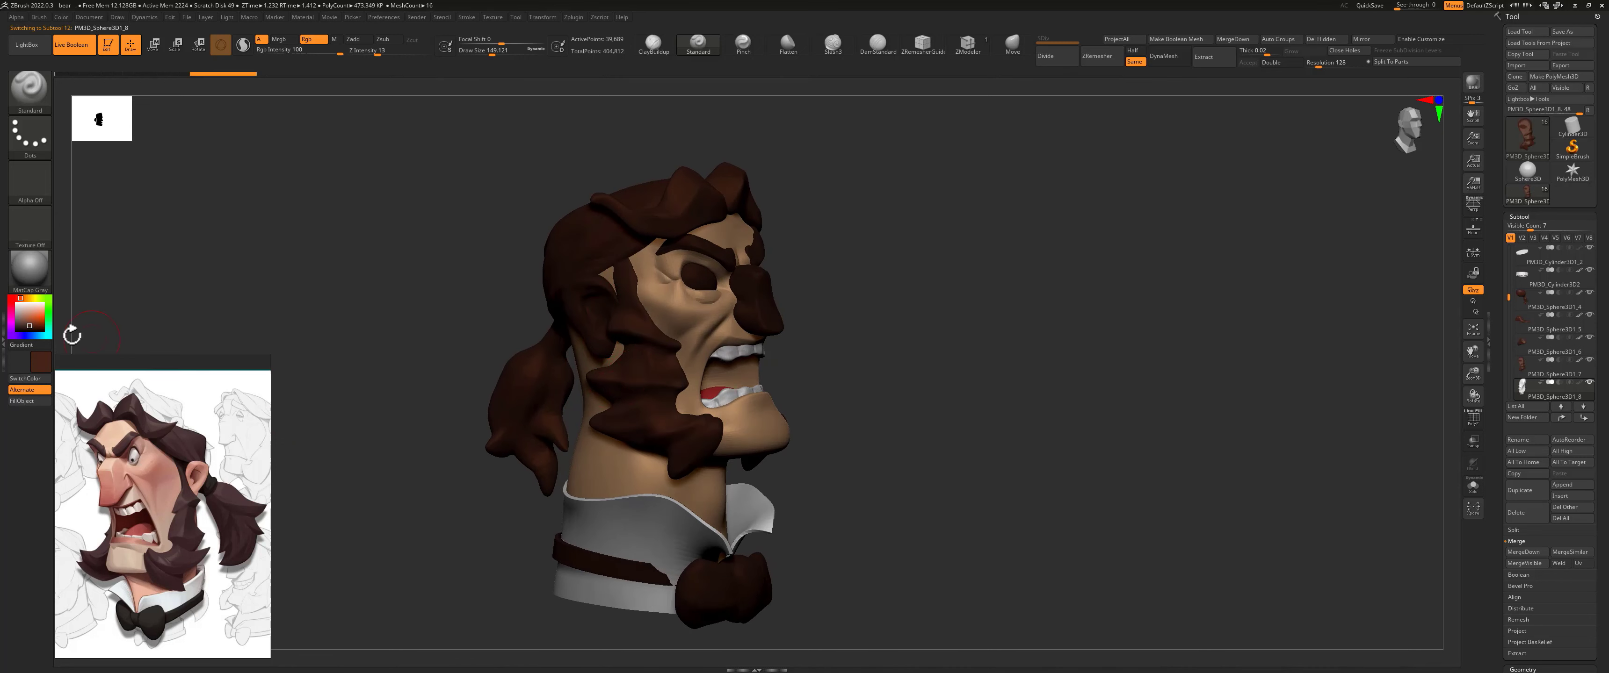
click(49, 400)
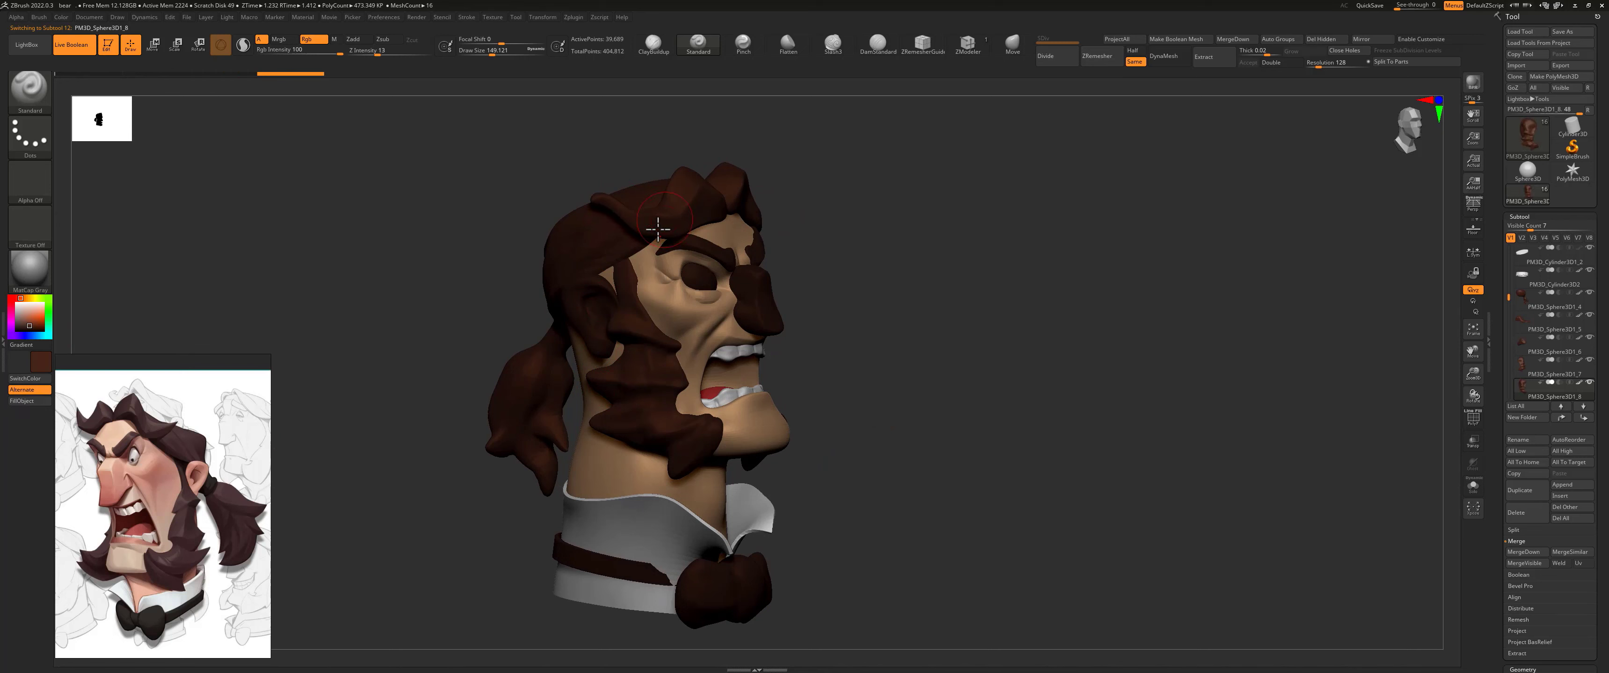
alt+click(698, 246)
click(32, 402)
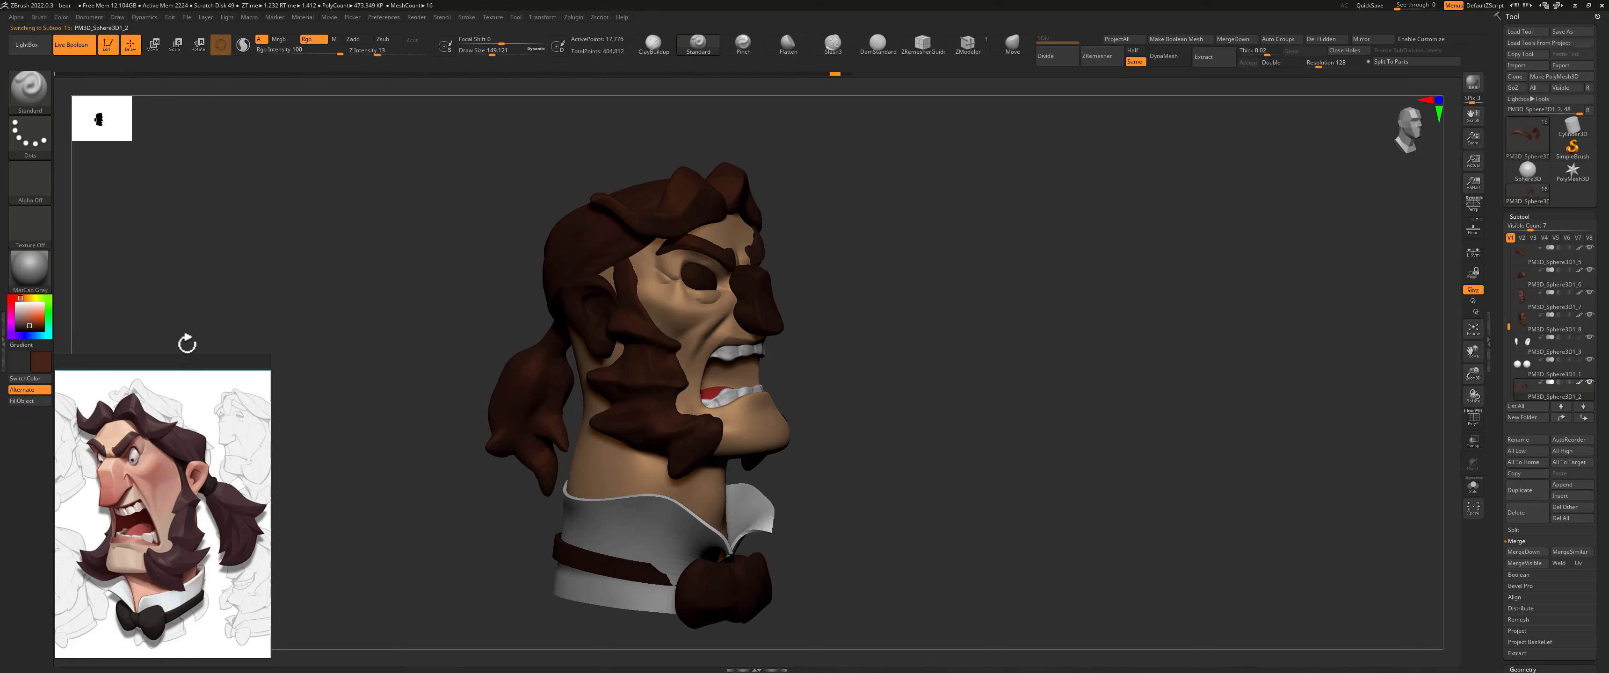
Step: Pick a near-black colour and fill the bow tie and the collar band with it
drag(801, 176, 774, 197)
drag(851, 243, 802, 280)
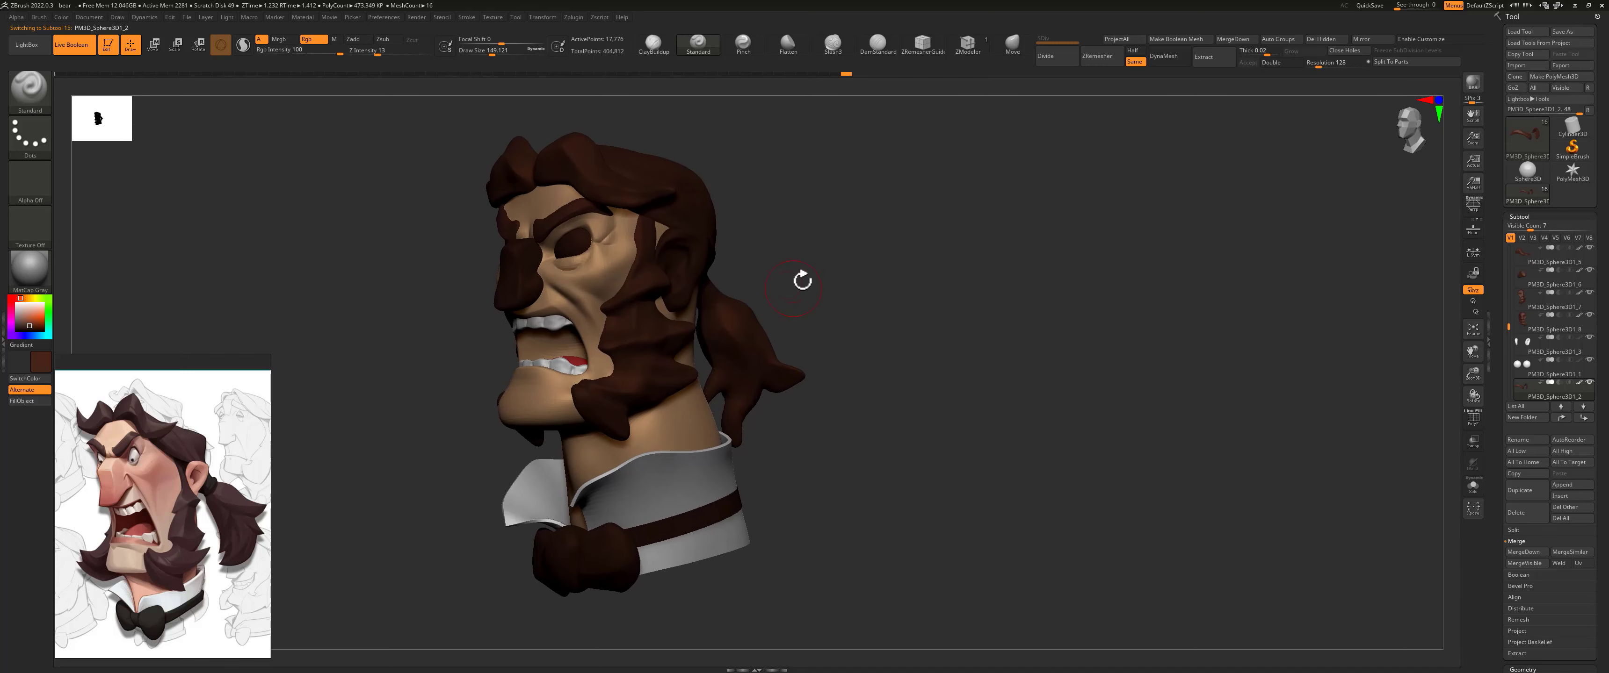
alt+click(612, 559)
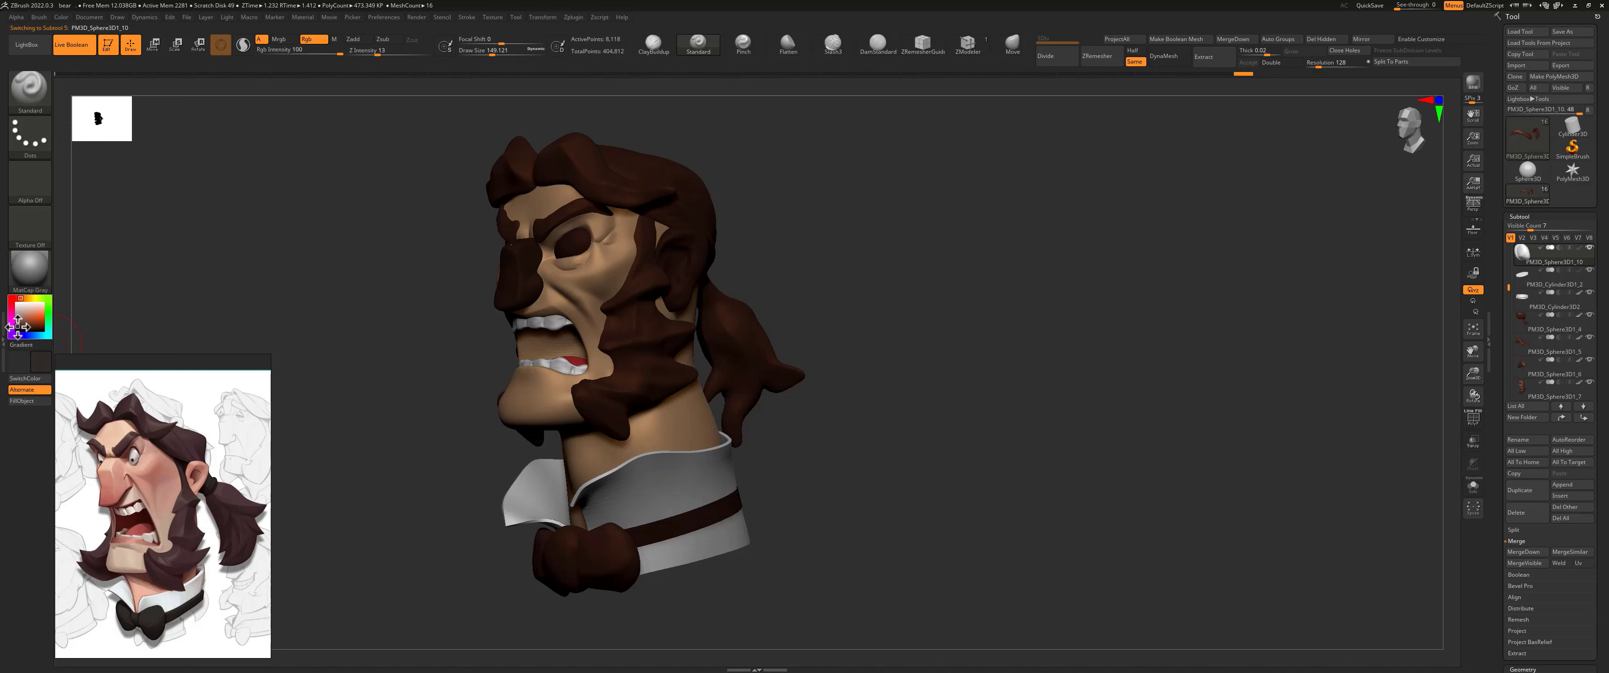
click(17, 326)
click(21, 401)
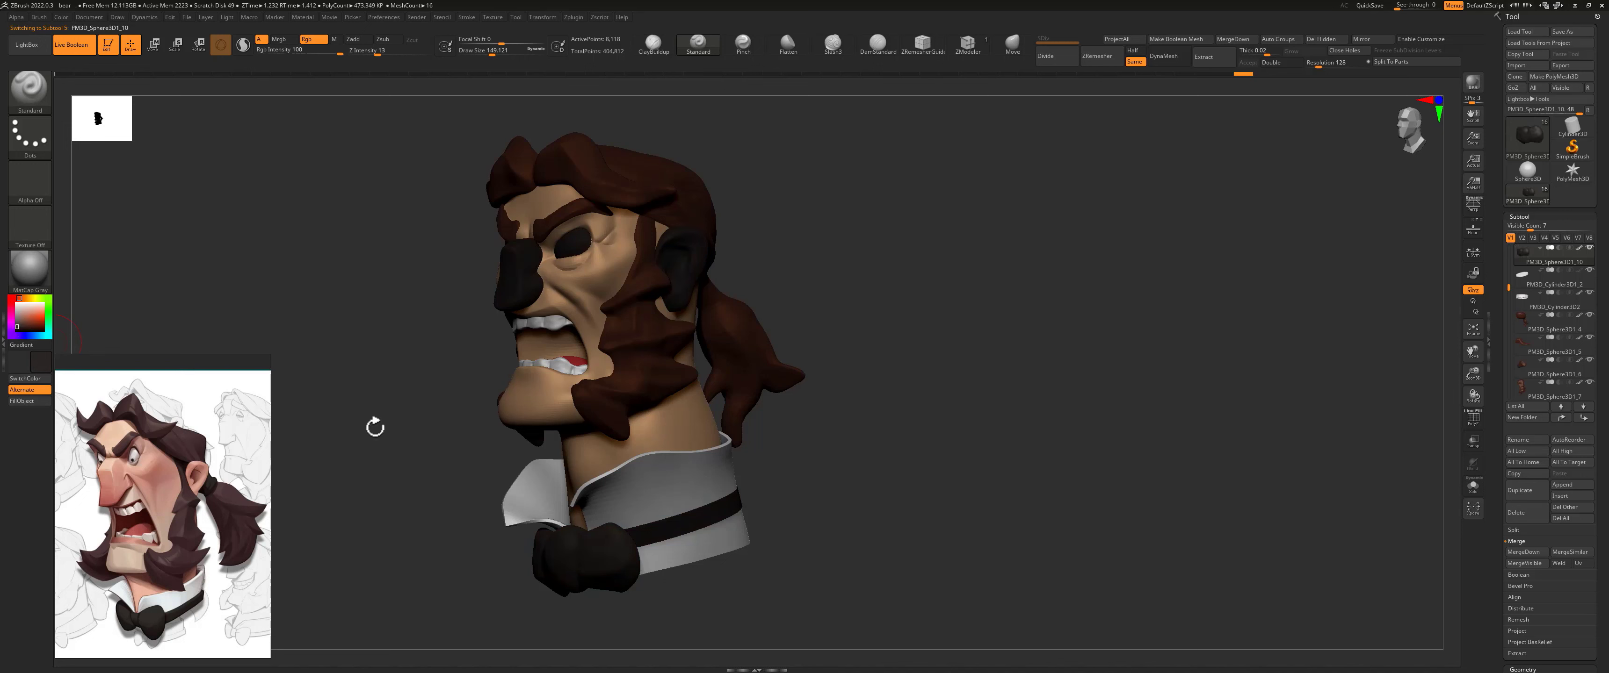
alt+click(646, 532)
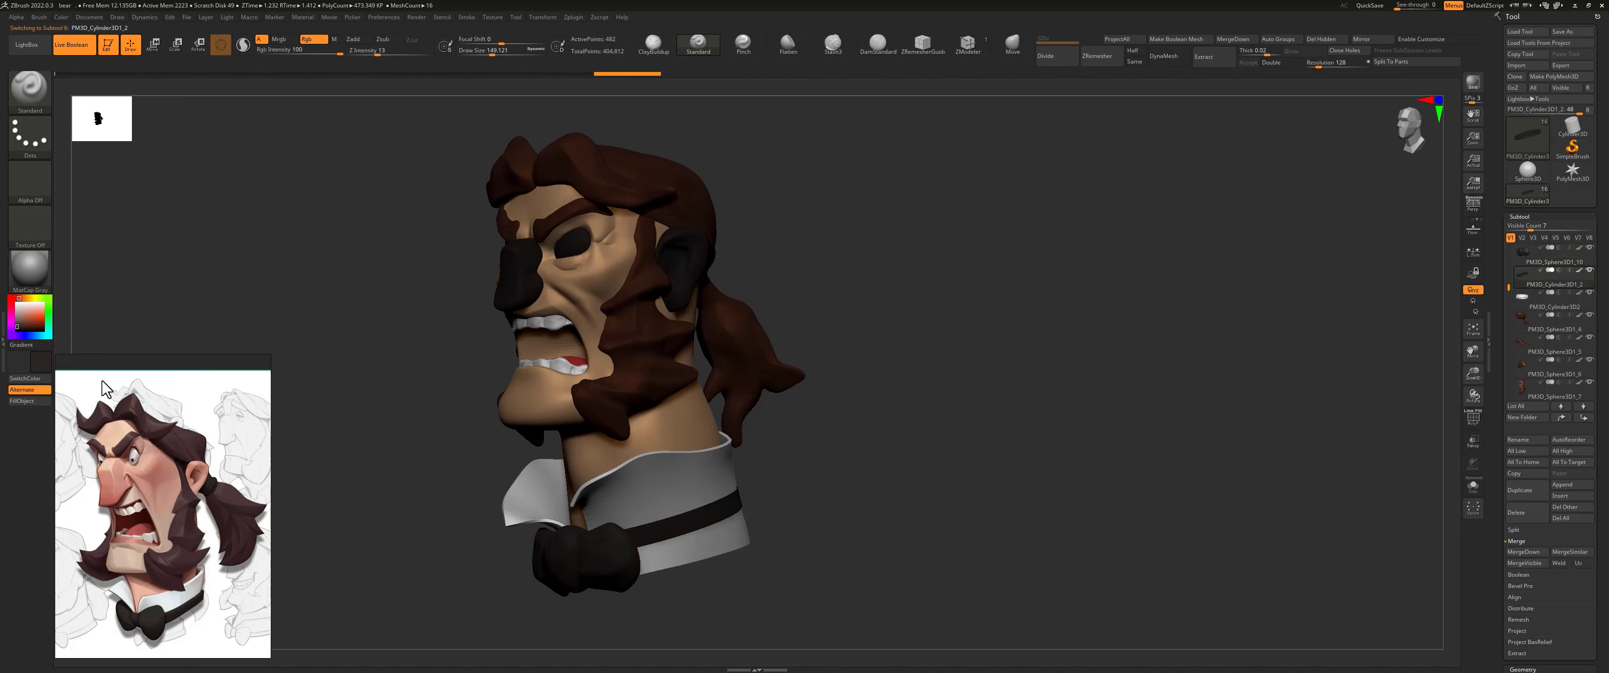
Step: Select the eyeballs and fill them with a light grey-white
drag(754, 251, 782, 248)
alt+drag(797, 190, 810, 283)
alt+click(595, 234)
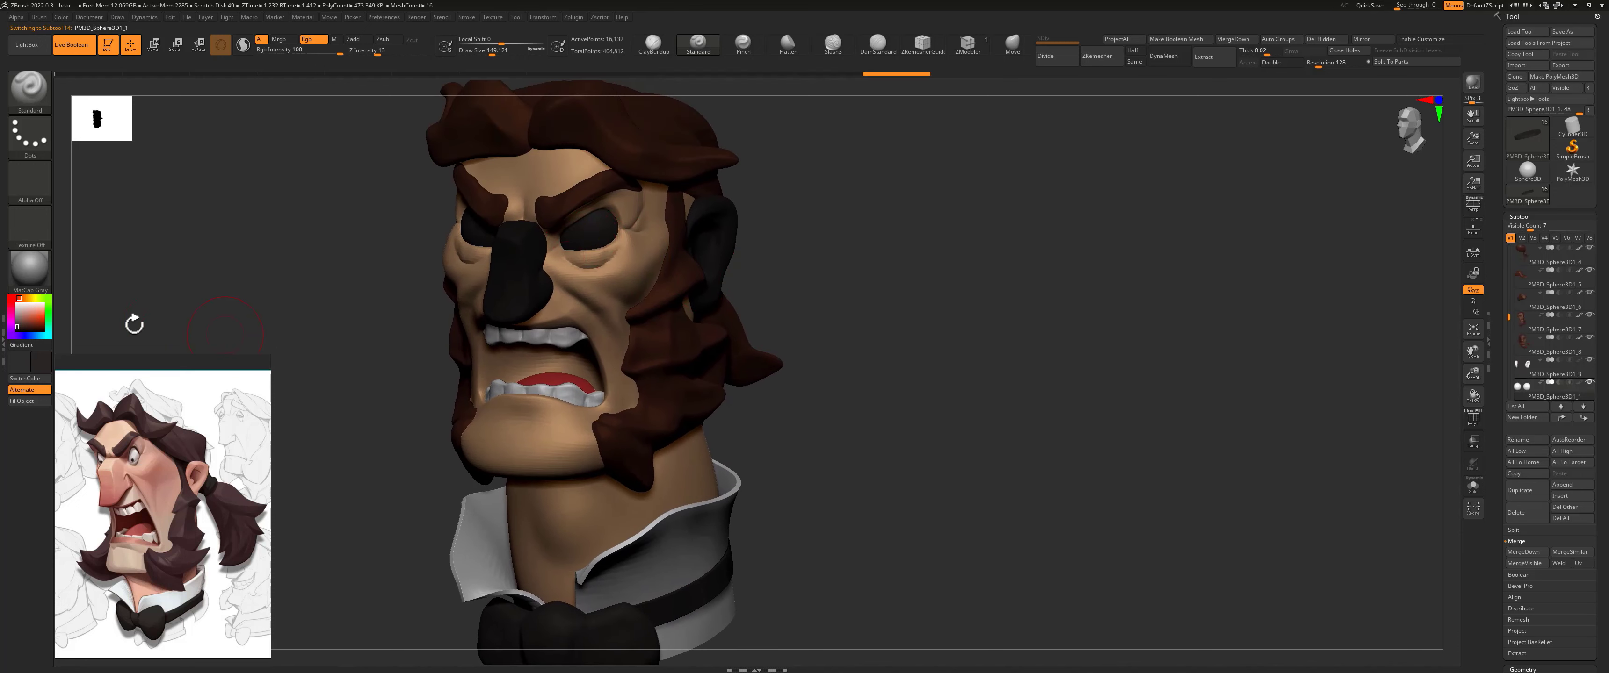
drag(19, 321, 10, 312)
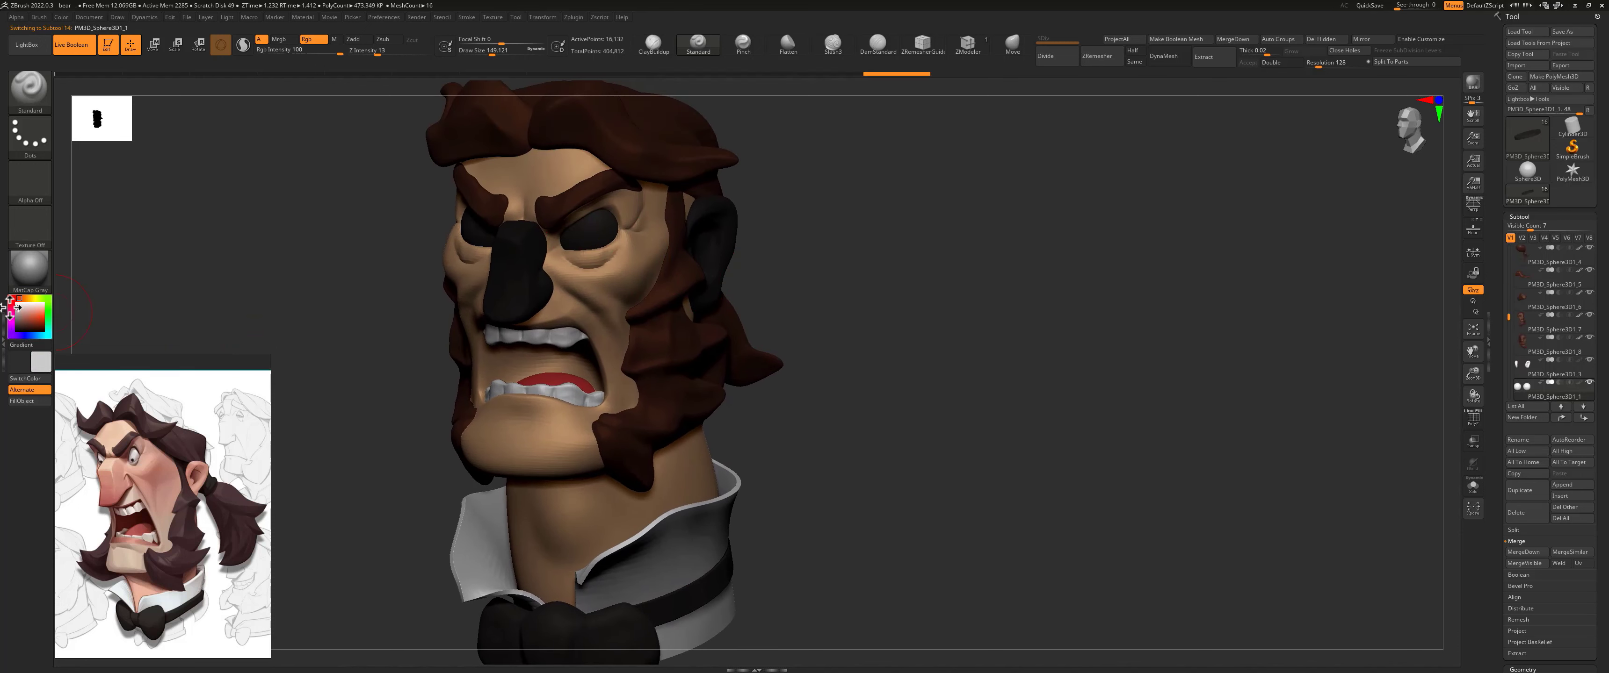
click(22, 400)
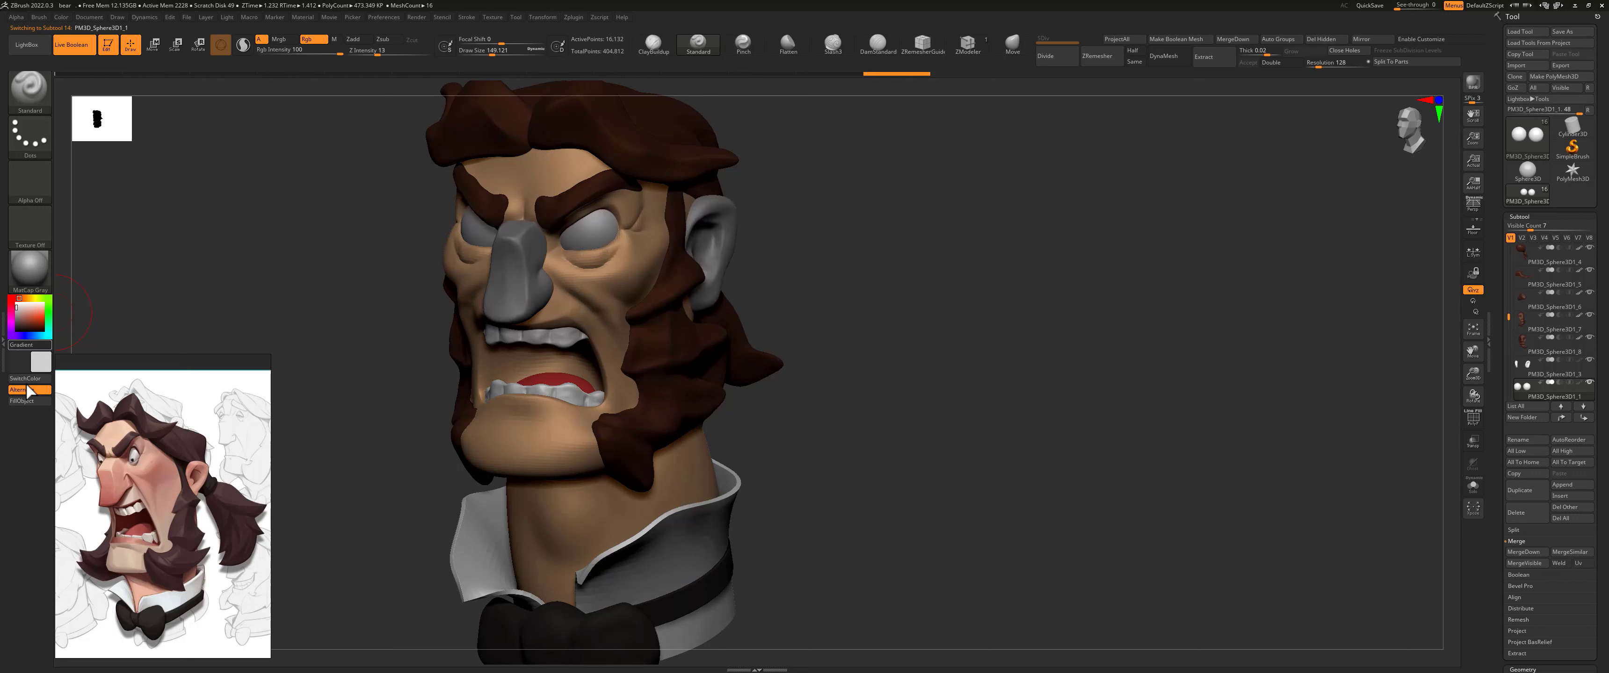
Step: Sample the peach skin colour from the forehead and fill the nose subtool with it
alt+click(509, 280)
drag(39, 363, 521, 179)
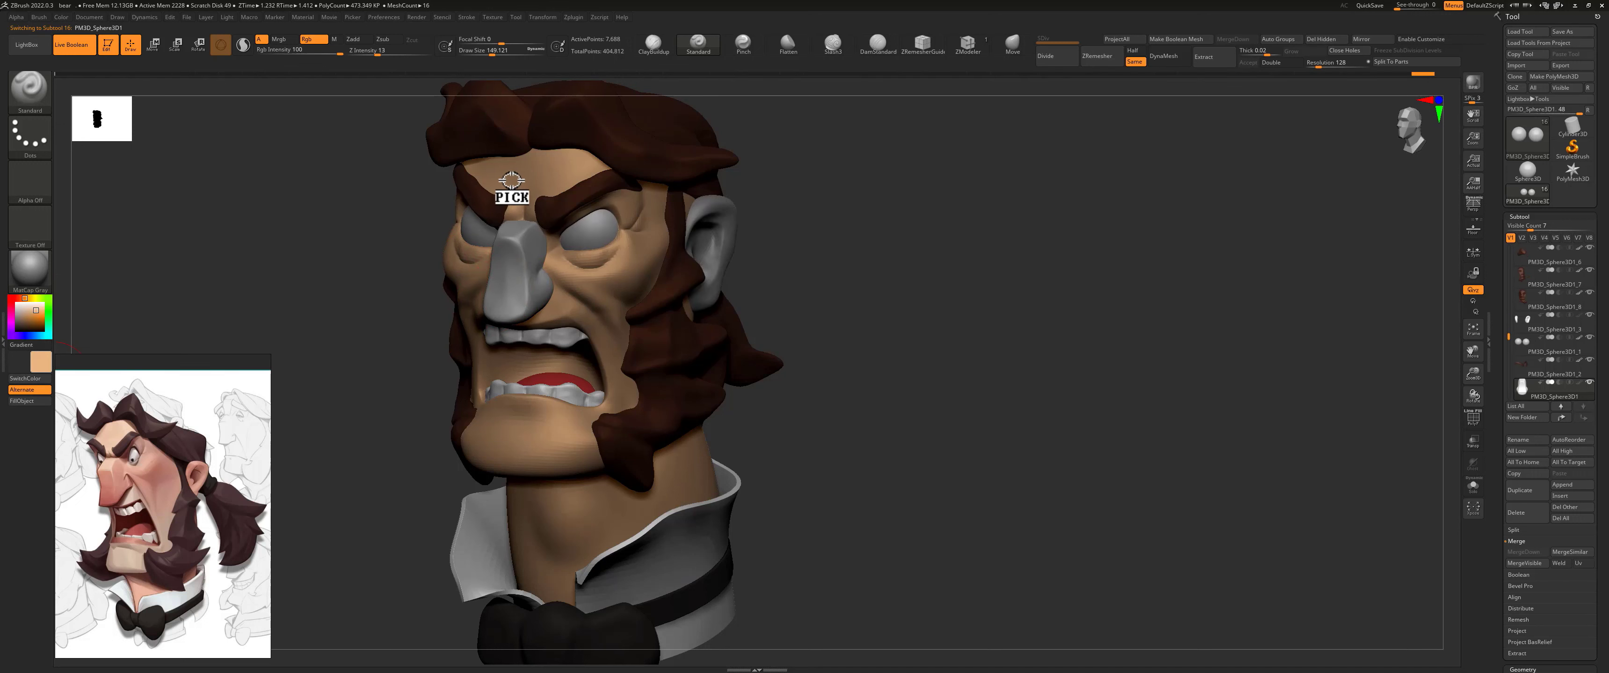
click(21, 400)
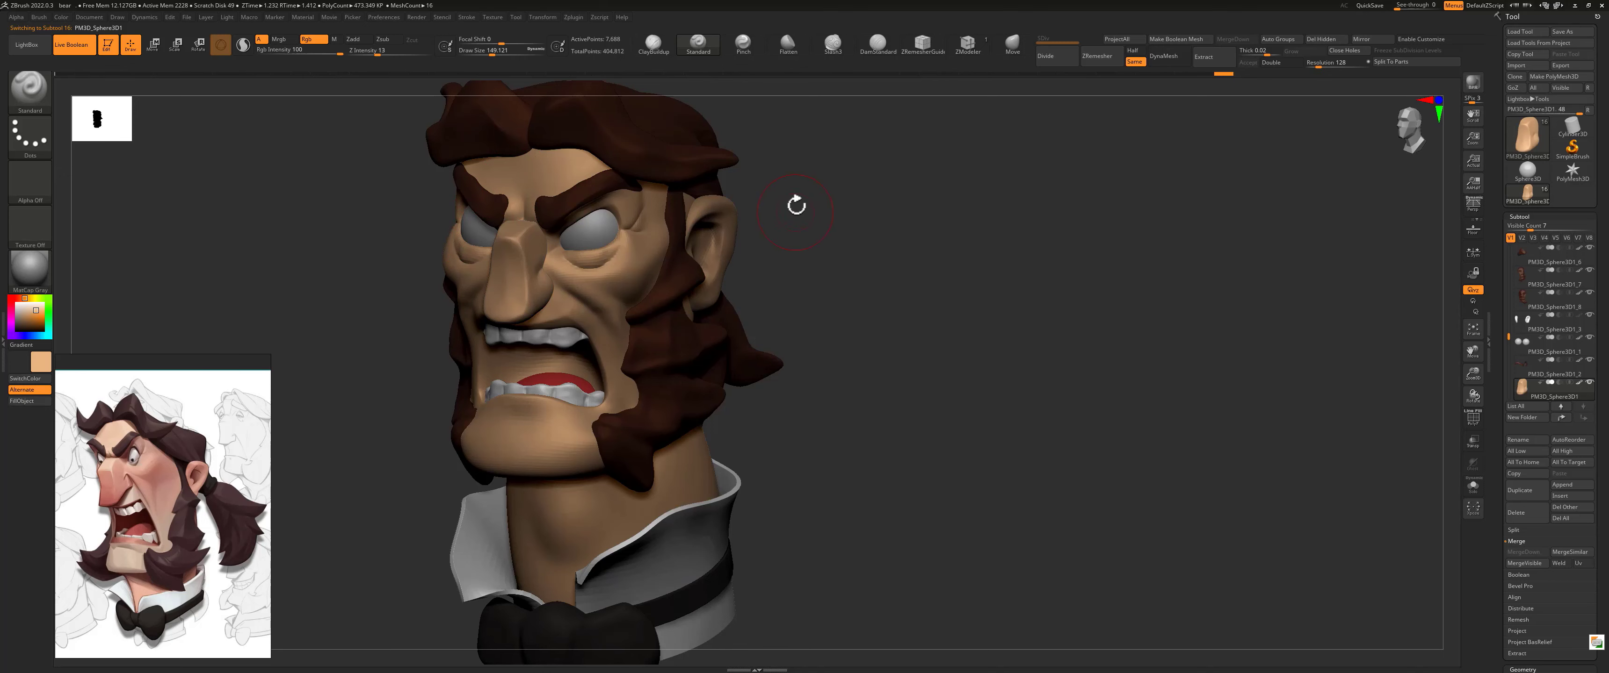
Step: Show the eyeballs' wireframe and subdivide their mesh to subdivision level 4
drag(794, 201, 858, 244)
alt+click(605, 270)
key(shift+f)
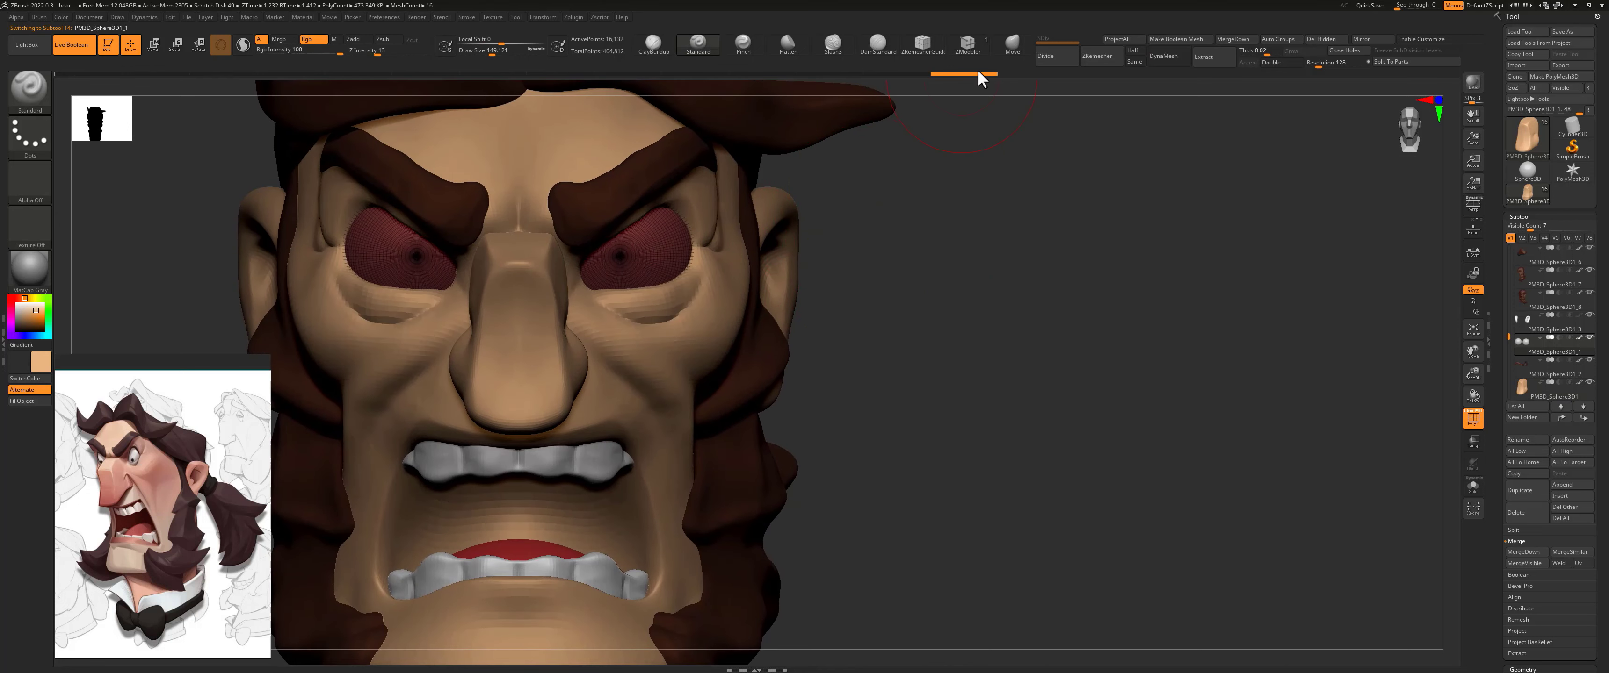
click(1052, 56)
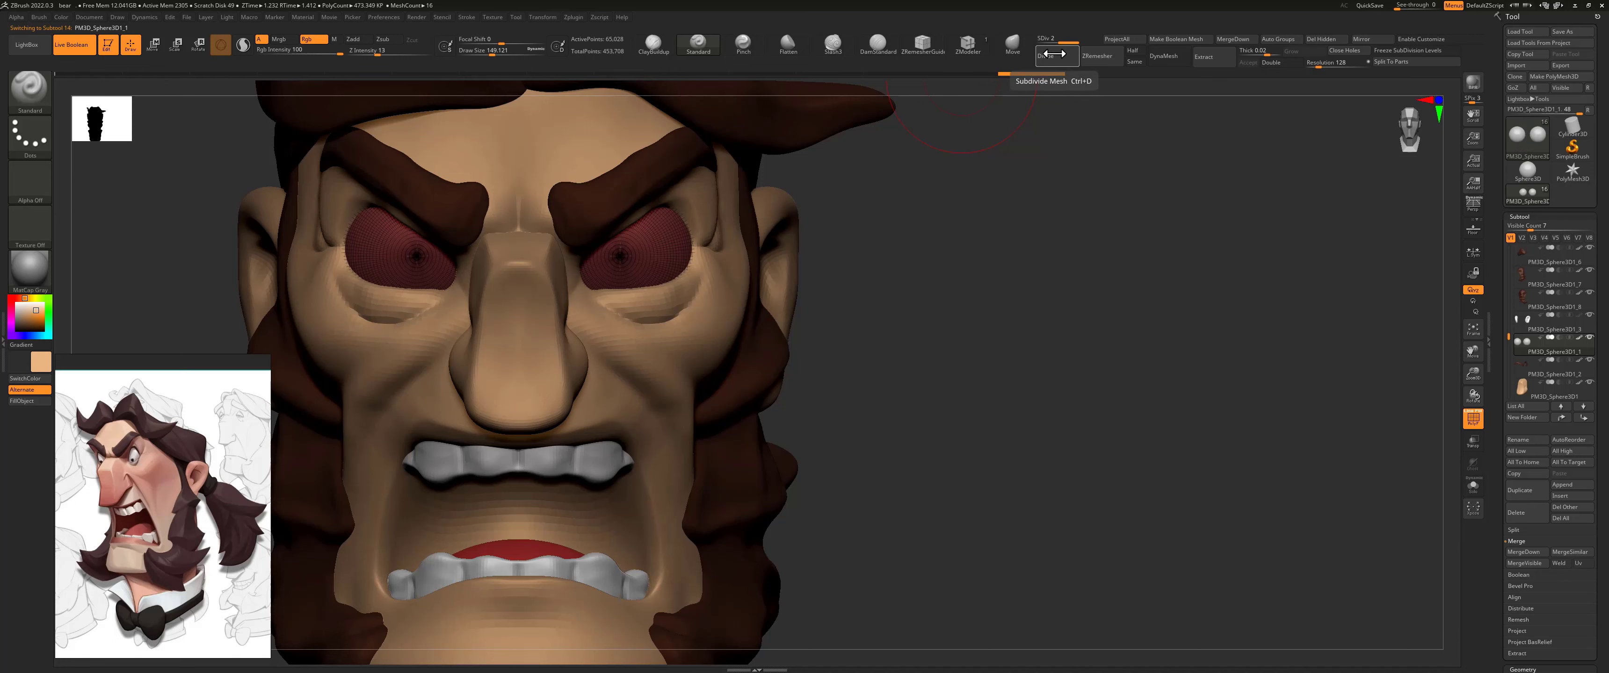
click(1054, 57)
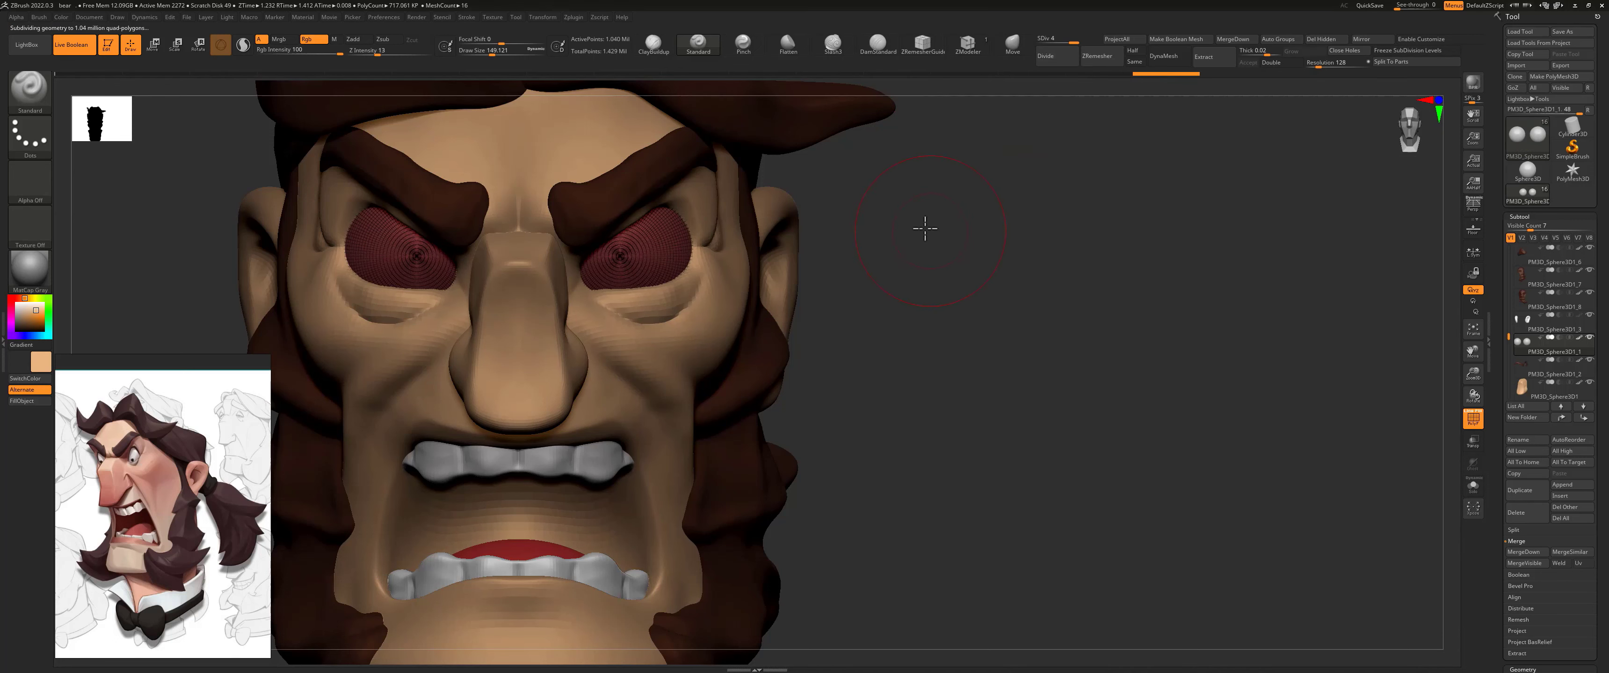
mouse_move(923, 226)
mouse_down()
mouse_move(868, 227)
mouse_move(916, 227)
mouse_up()
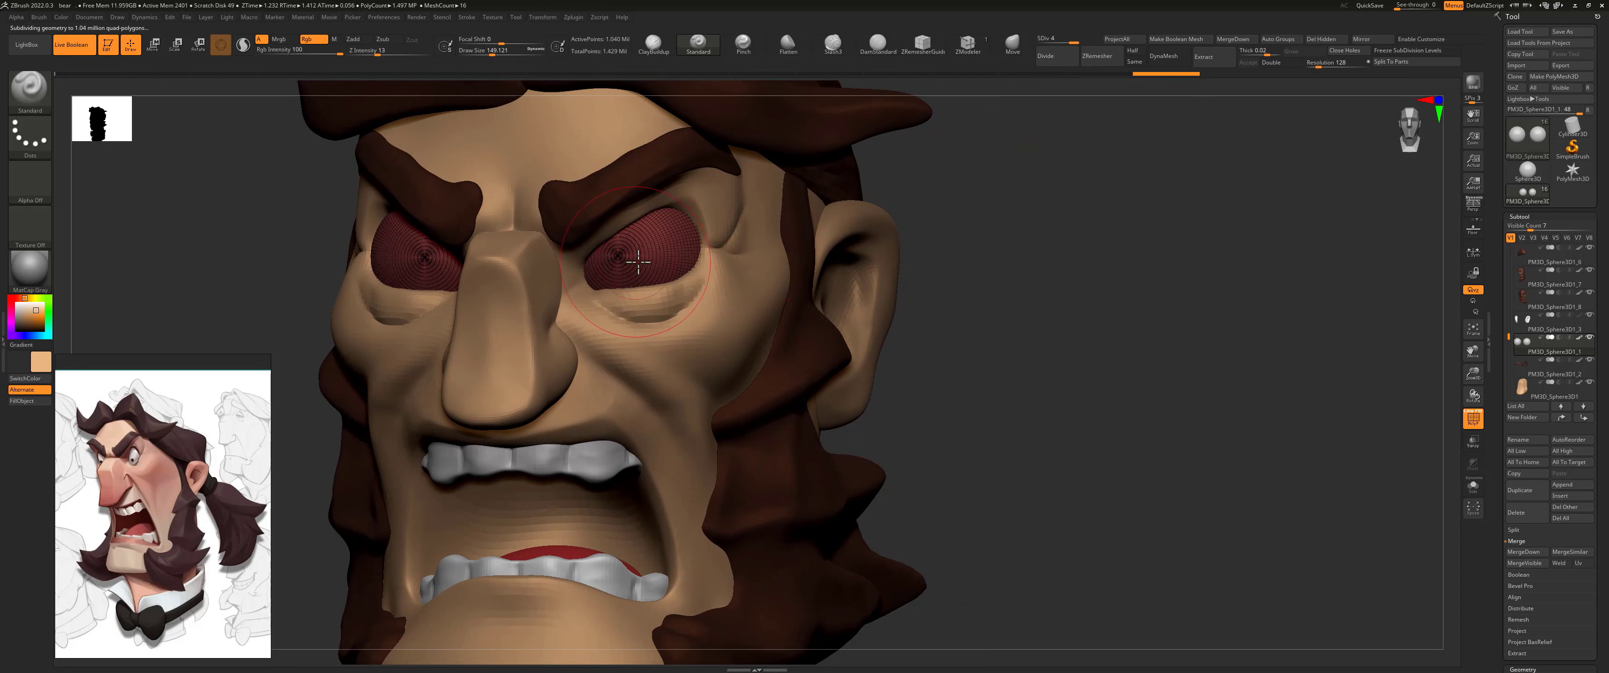
Step: Reduce the brush's draw size to about 48.6 and pick near-black as the paint colour
key(s)
drag(638, 262, 623, 263)
drag(35, 318, 17, 328)
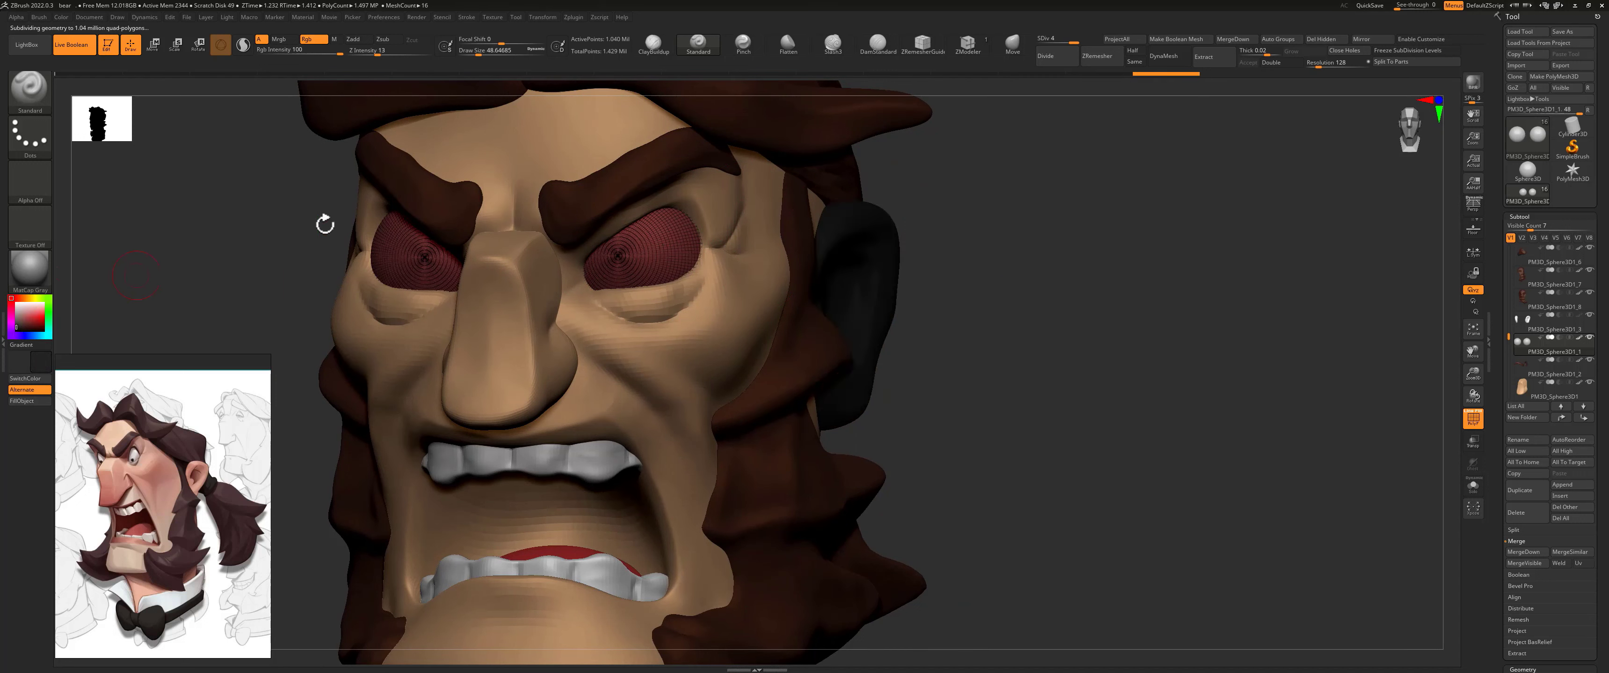
Step: Try painting soft-edged near-black pupils on both eyeballs
click(620, 268)
click(625, 275)
drag(962, 281, 916, 257)
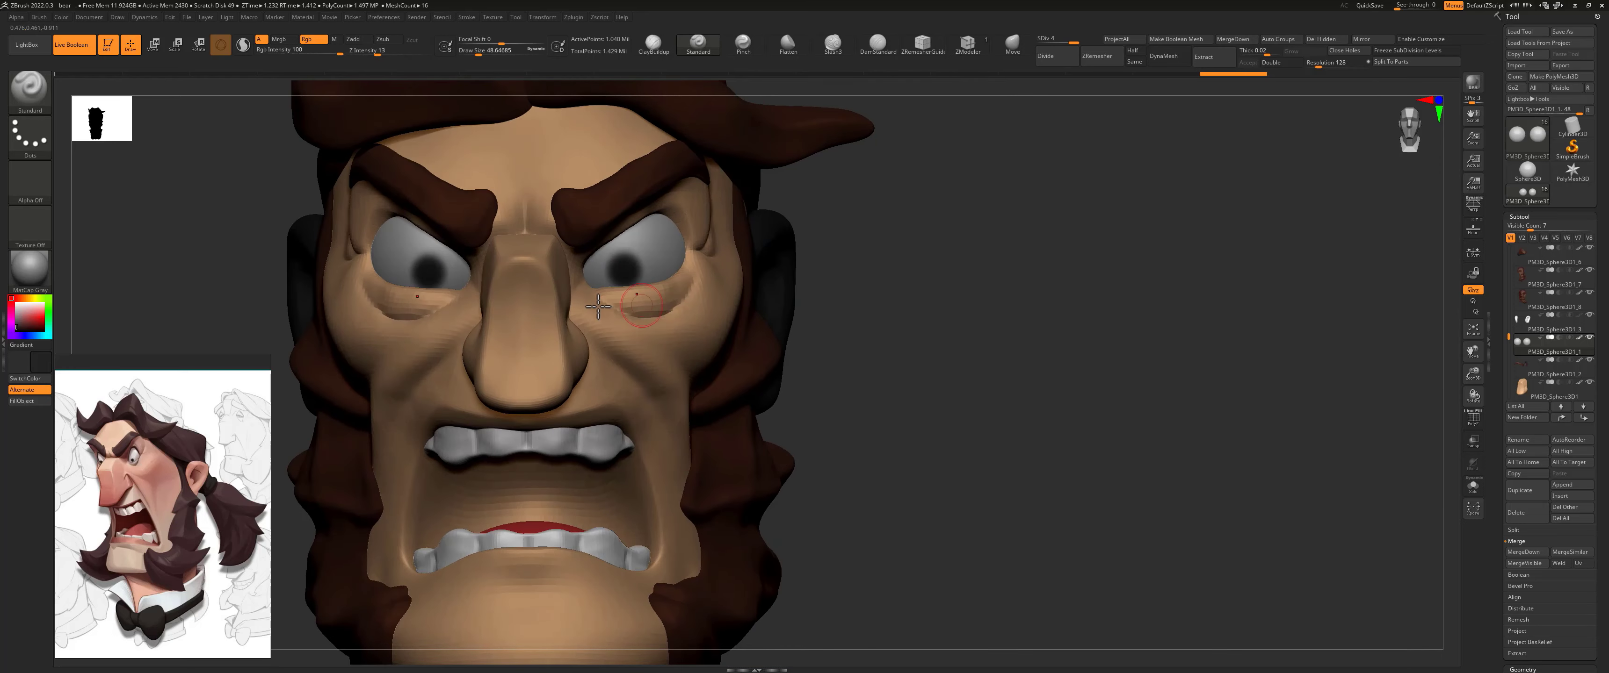
ctrl+right_drag(786, 181, 867, 204)
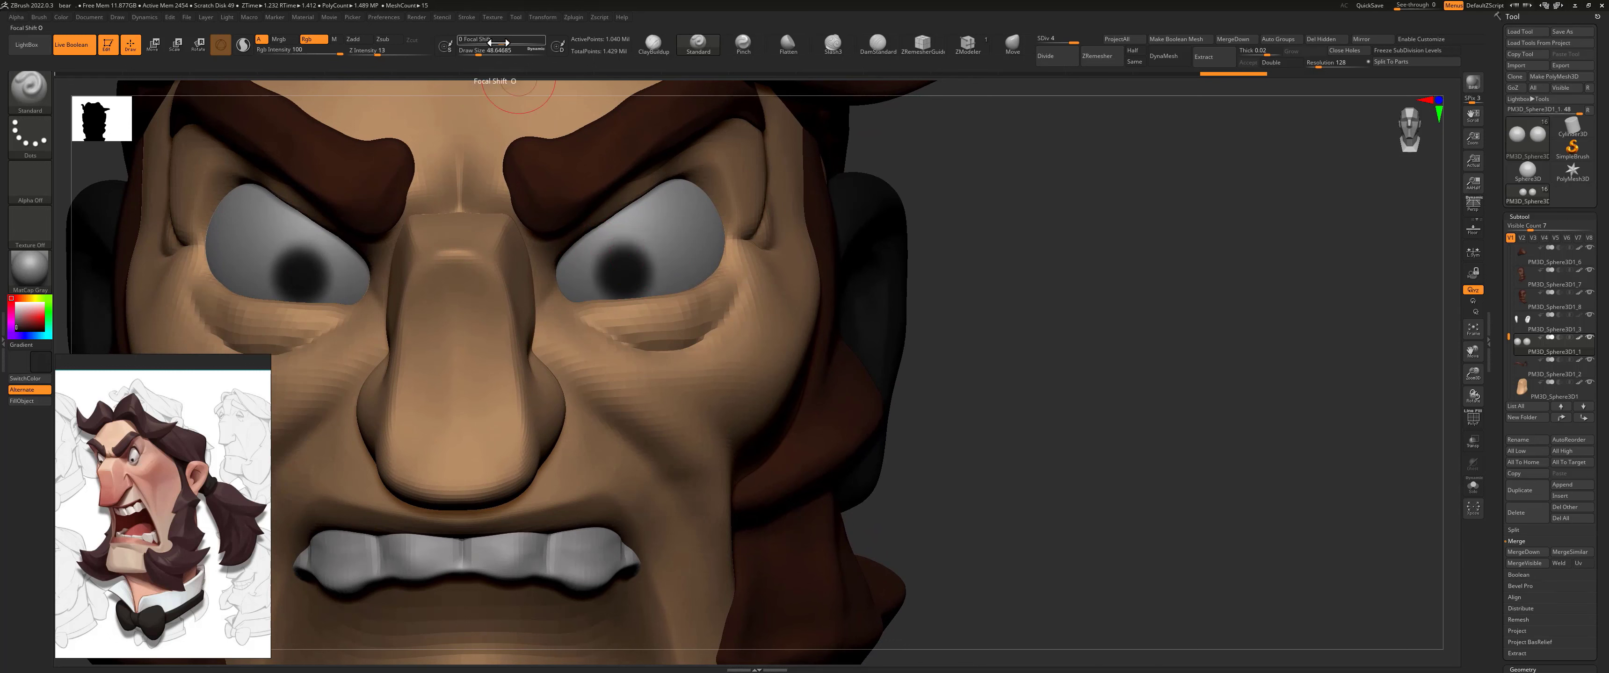
Step: Undo the soft pupils and paint smaller hard-edged ones with focal shift -100 and draw size 28.75
drag(498, 42, 460, 41)
key(ctrl+z)
key(s)
drag(631, 274, 626, 274)
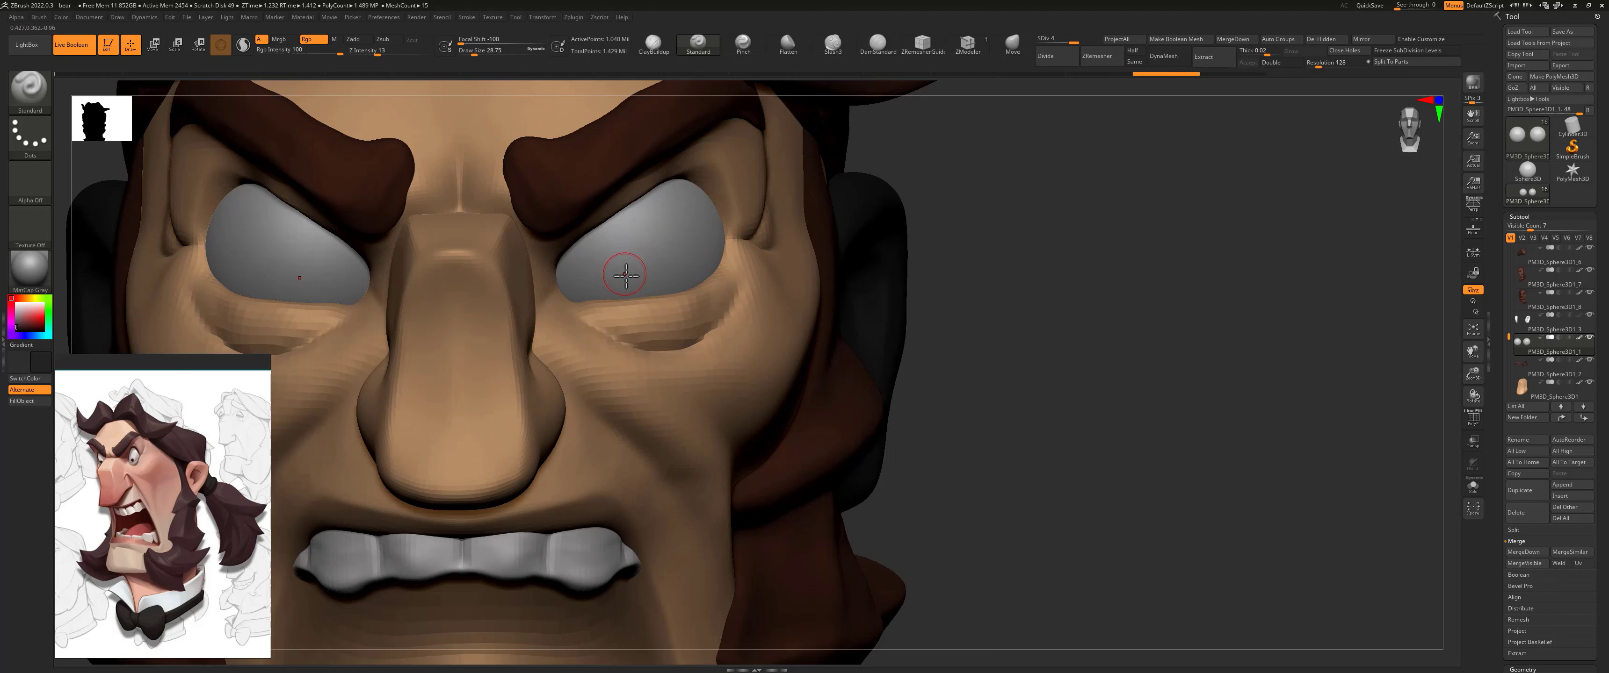
click(624, 273)
key(ctrl+z)
click(627, 274)
key(ctrl+z)
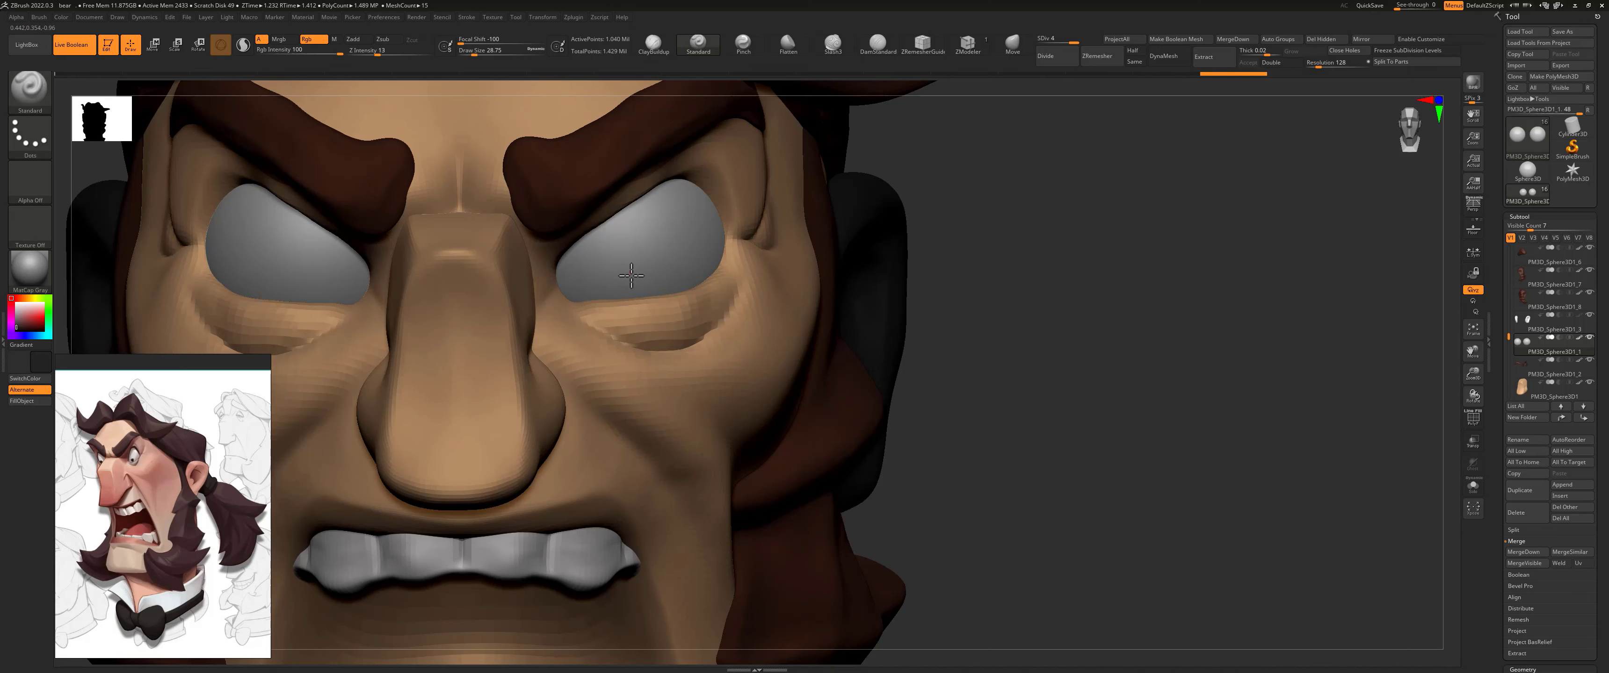
click(636, 277)
Step: Reset the brush's focal shift to 0 after checking the painted pupils from the side
alt+drag(955, 302, 840, 335)
right_drag(840, 334, 866, 331)
right_drag(886, 269, 655, 319)
drag(462, 40, 493, 39)
click(500, 39)
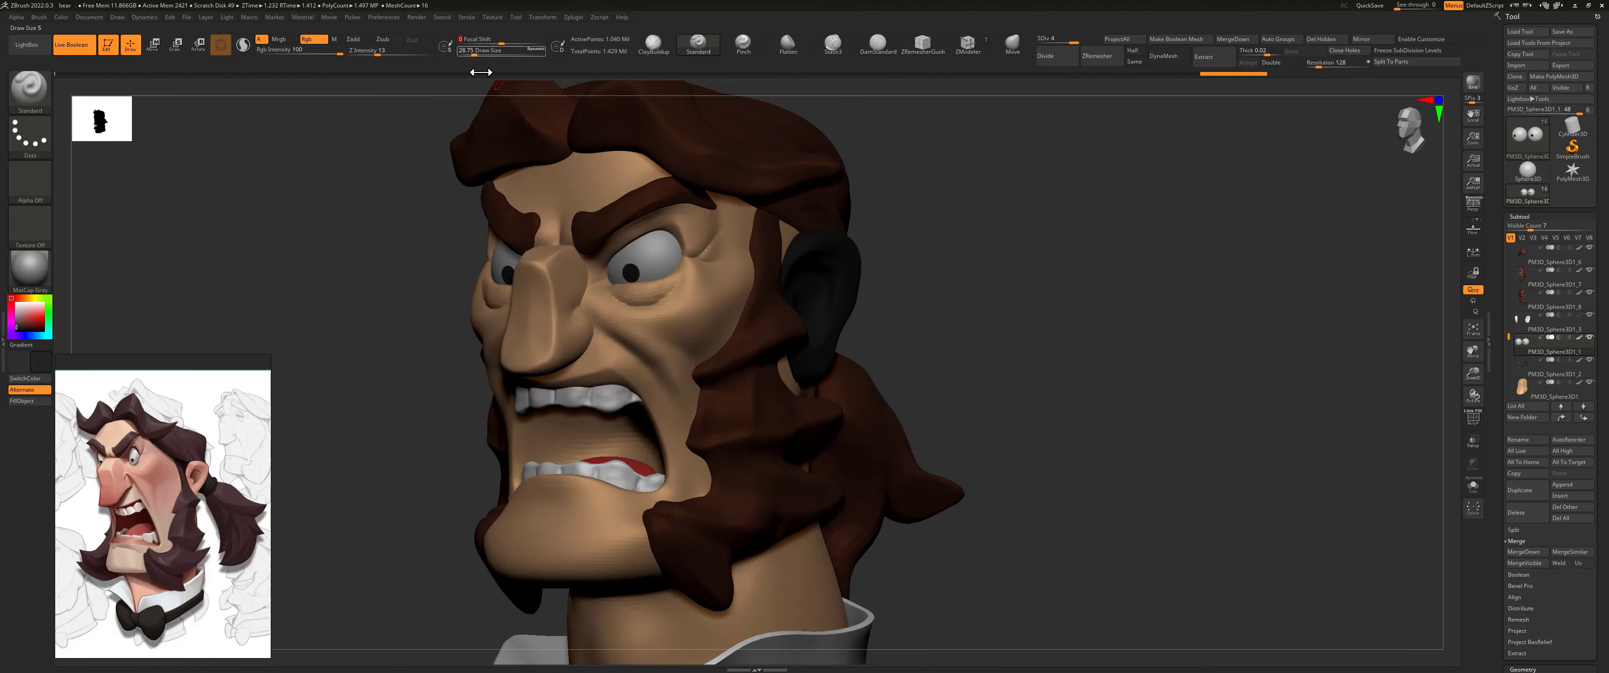
Step: Select the ears and fill them with the skin tone sampled from the face
alt+click(836, 259)
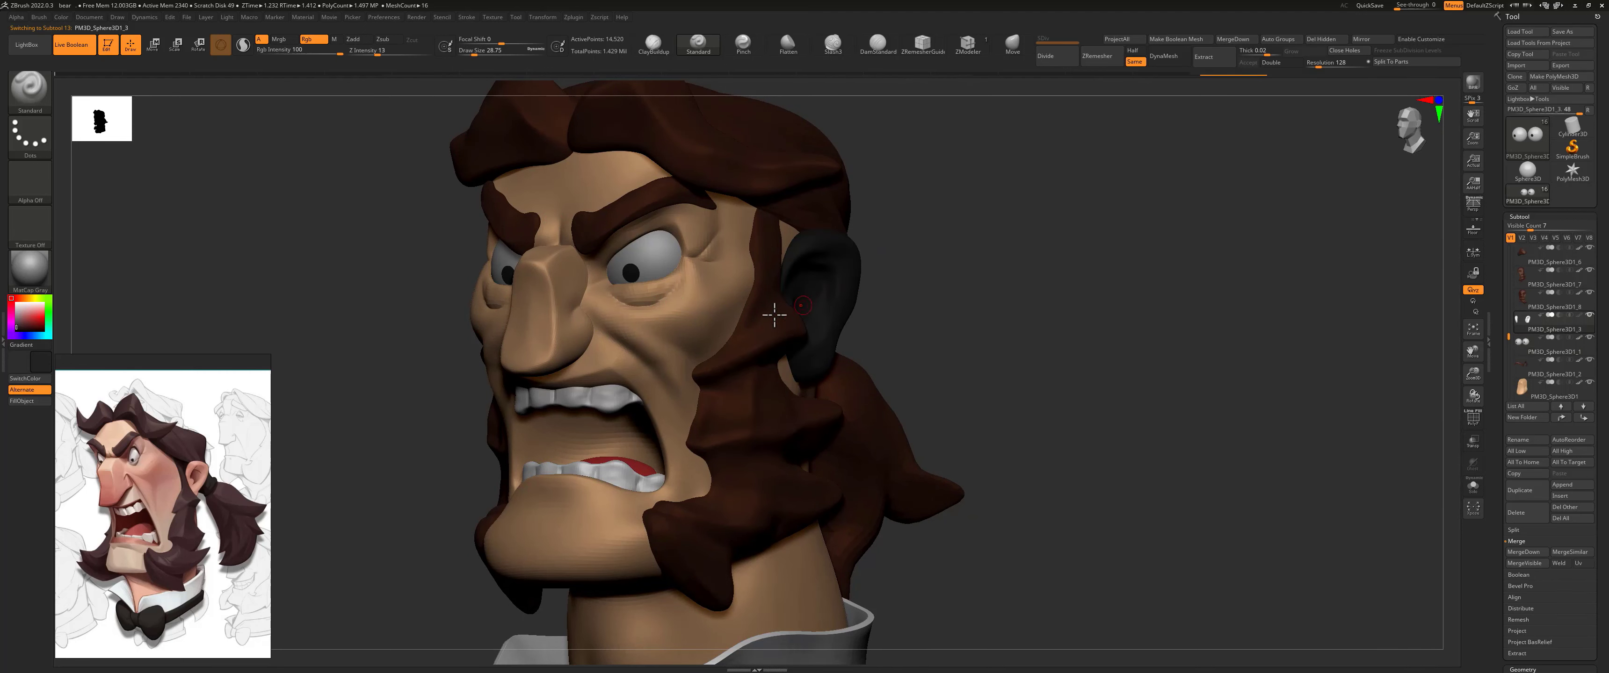
drag(41, 361, 593, 319)
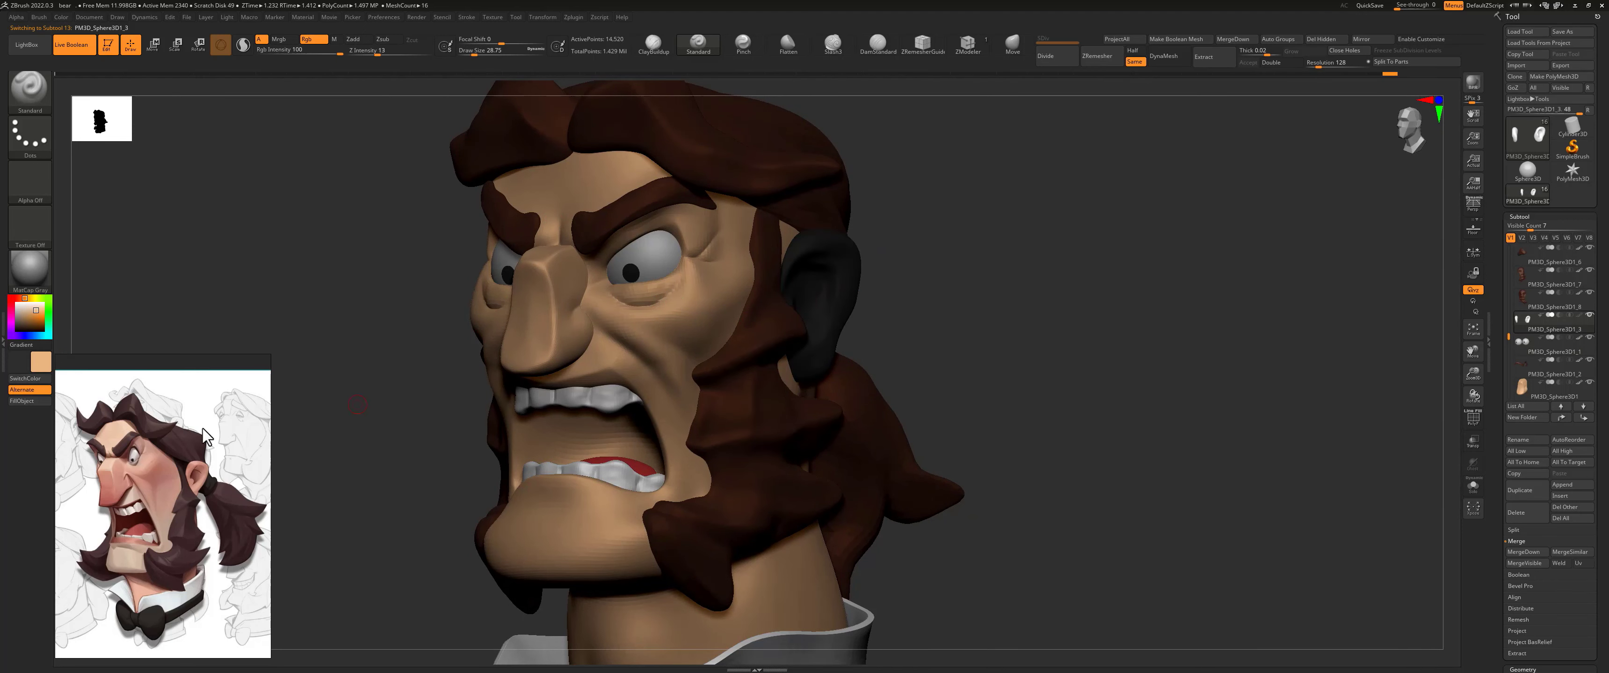
click(32, 404)
Step: Choose a light pink paint colour with RGB intensity 20 and a draw size of about 186.6
alt+drag(932, 305, 985, 223)
click(19, 299)
click(37, 309)
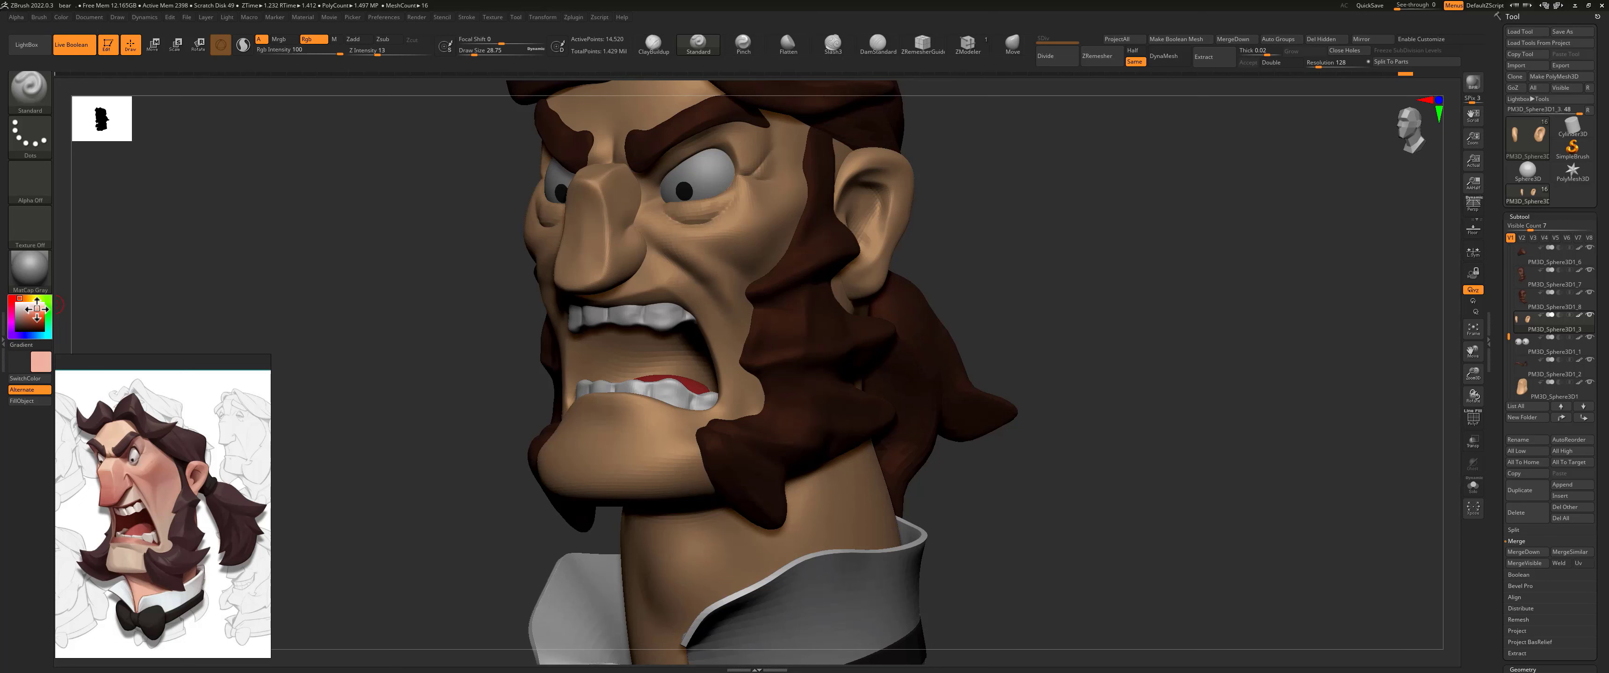
drag(339, 55, 309, 56)
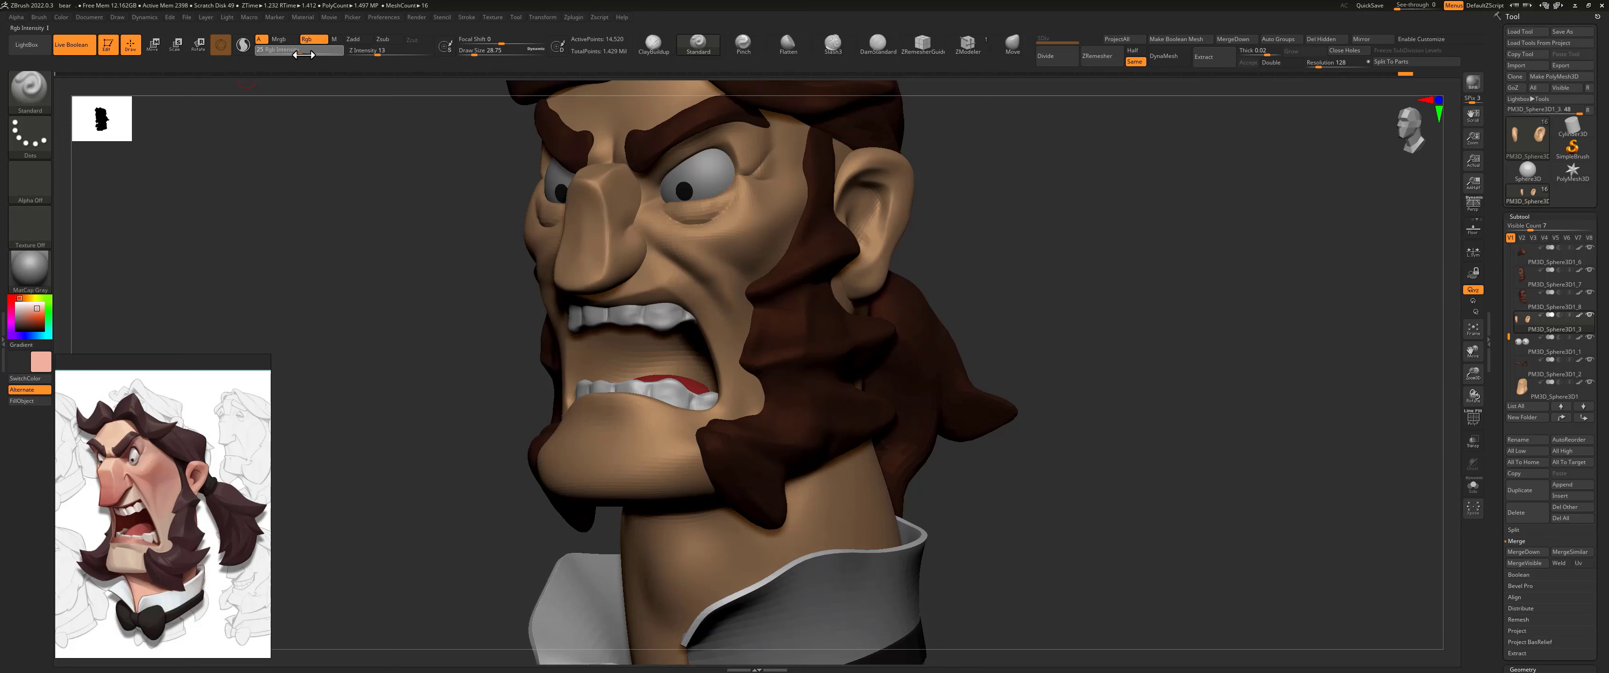
key(s)
drag(689, 261, 711, 261)
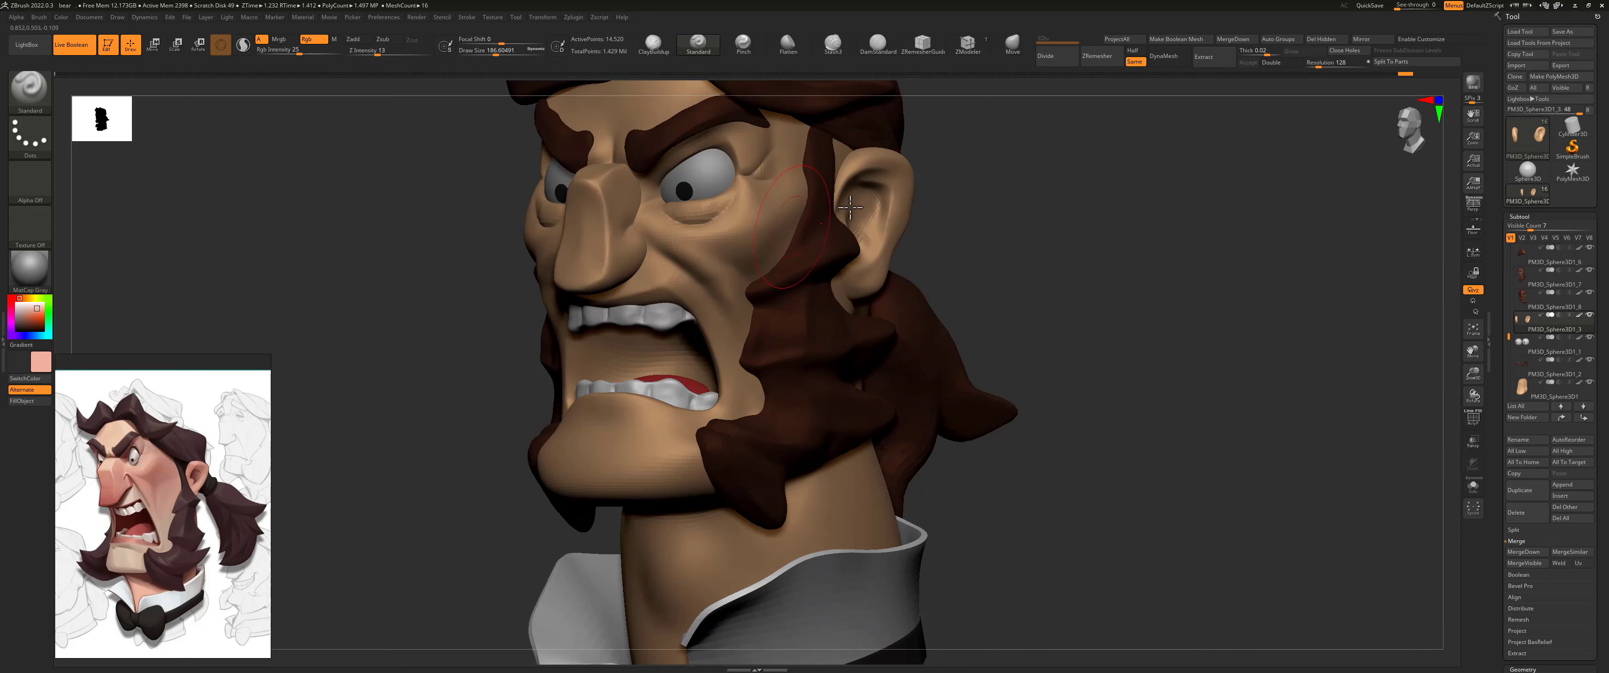
Step: Paint soft pink shading on the ears, lowering the RGB intensity to 12
drag(873, 203, 916, 175)
drag(300, 54, 286, 55)
drag(850, 206, 900, 209)
Step: Paint a soft pink blush on the head's cheeks and on the separate nose mesh
alt+click(715, 238)
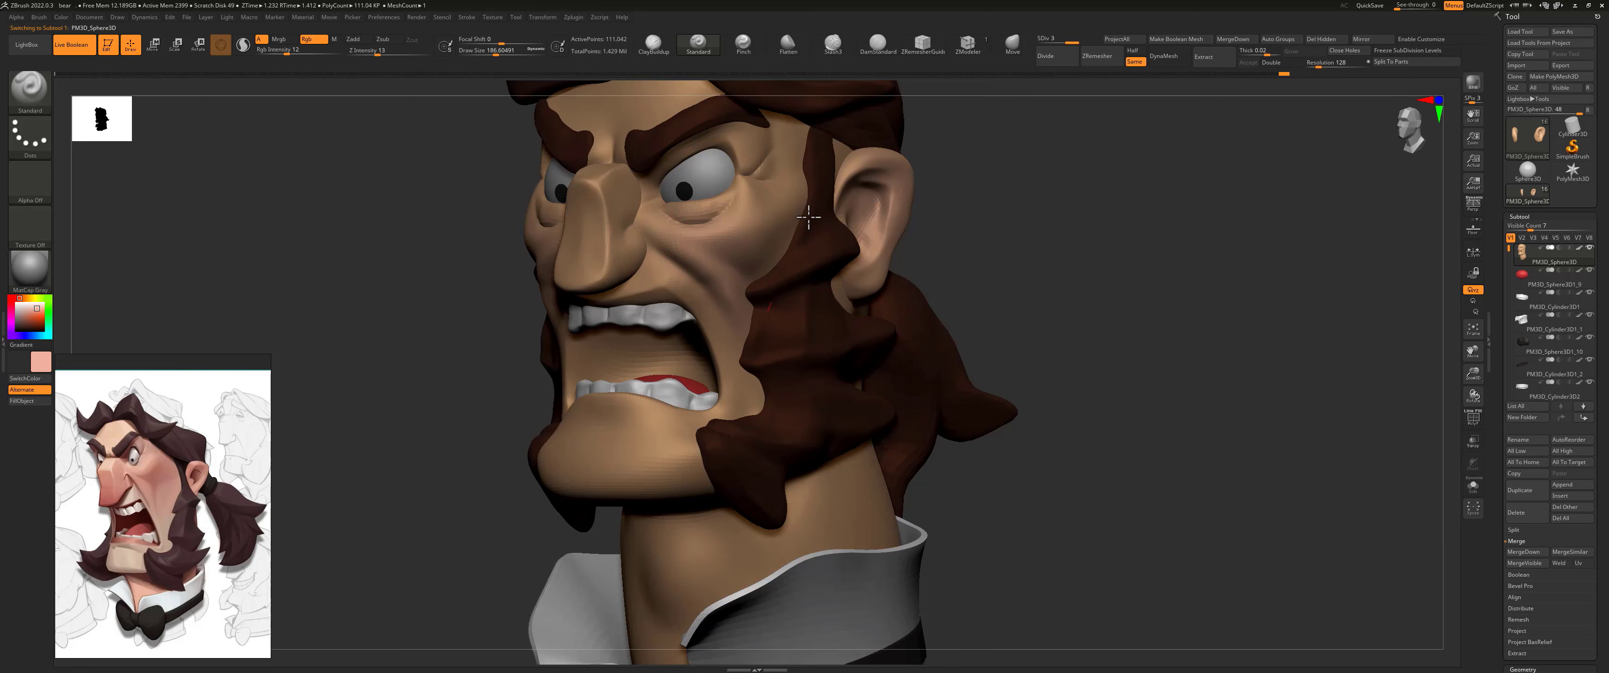
alt+right_drag(888, 206, 877, 294)
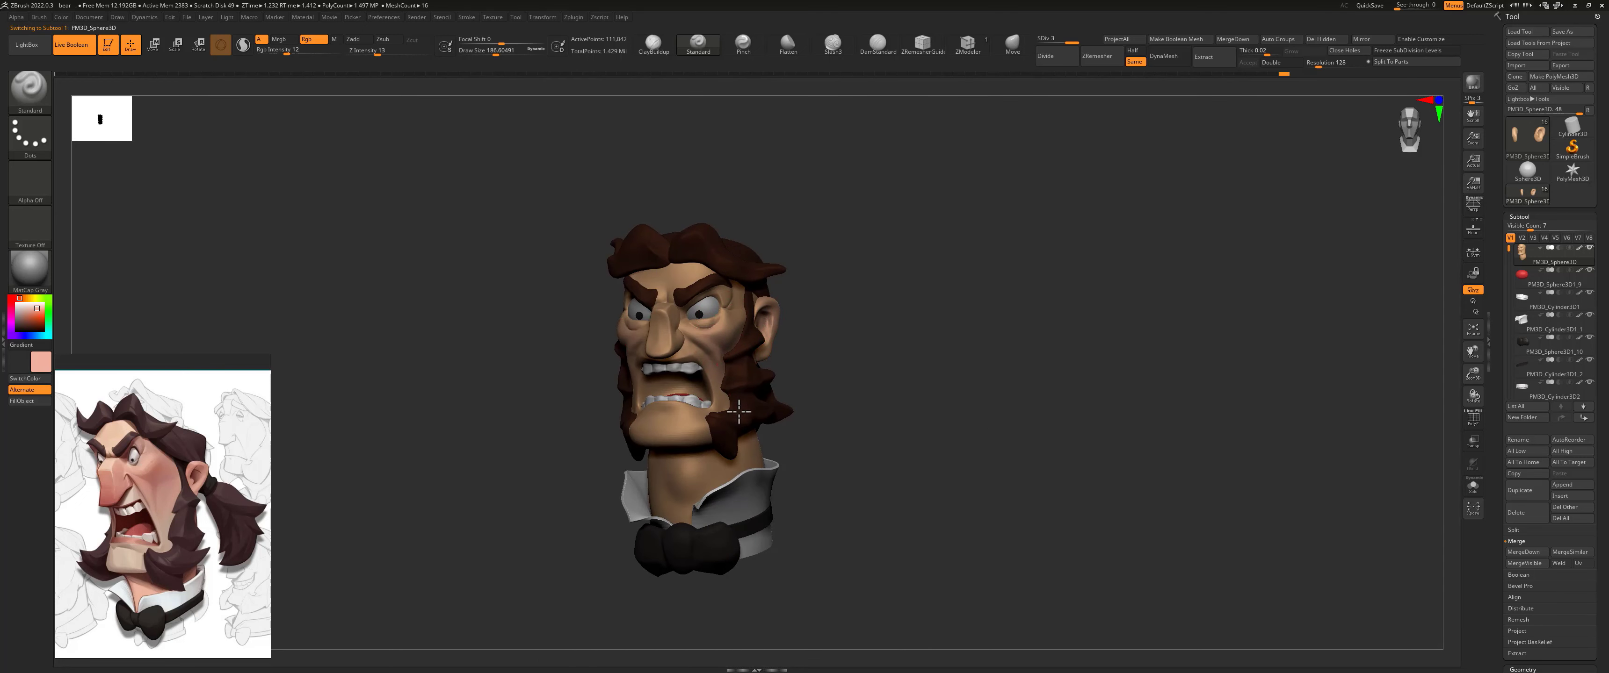
drag(553, 408, 609, 368)
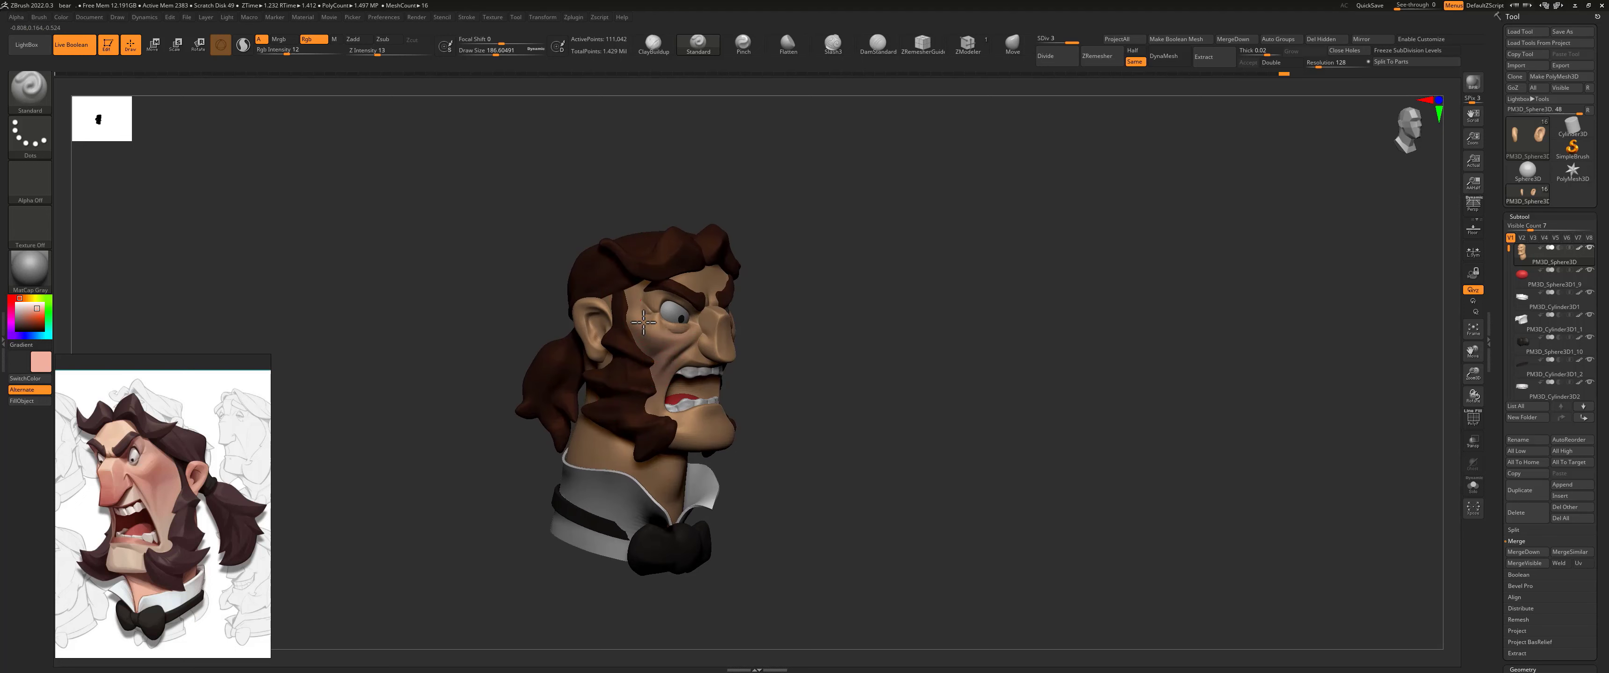
drag(474, 300, 375, 300)
alt+click(694, 325)
drag(693, 306, 694, 353)
Step: Sample the pink tone from the cheek and paint over the nose with it
click(25, 298)
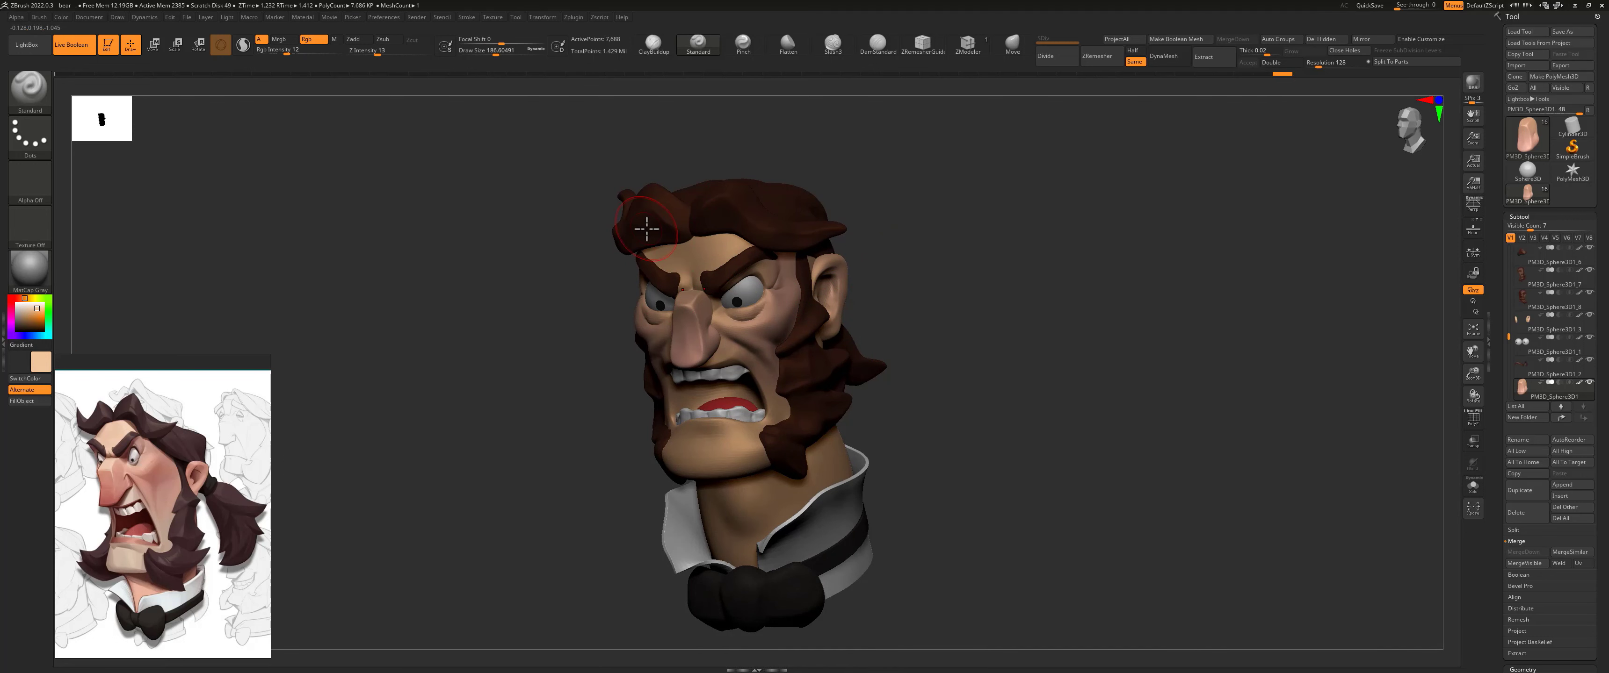
drag(945, 294, 855, 303)
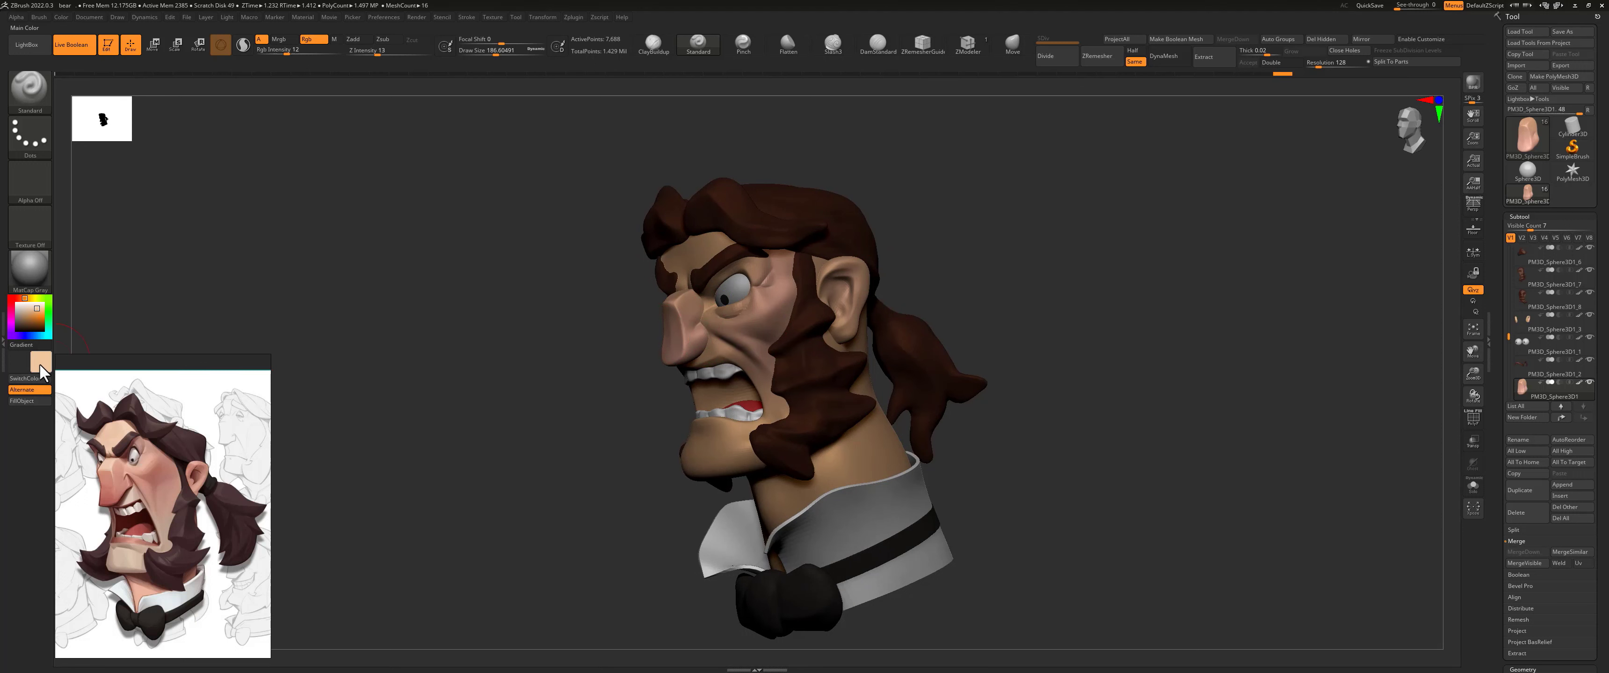
mouse_move(41, 367)
mouse_down()
mouse_move(771, 311)
mouse_move(768, 288)
mouse_up()
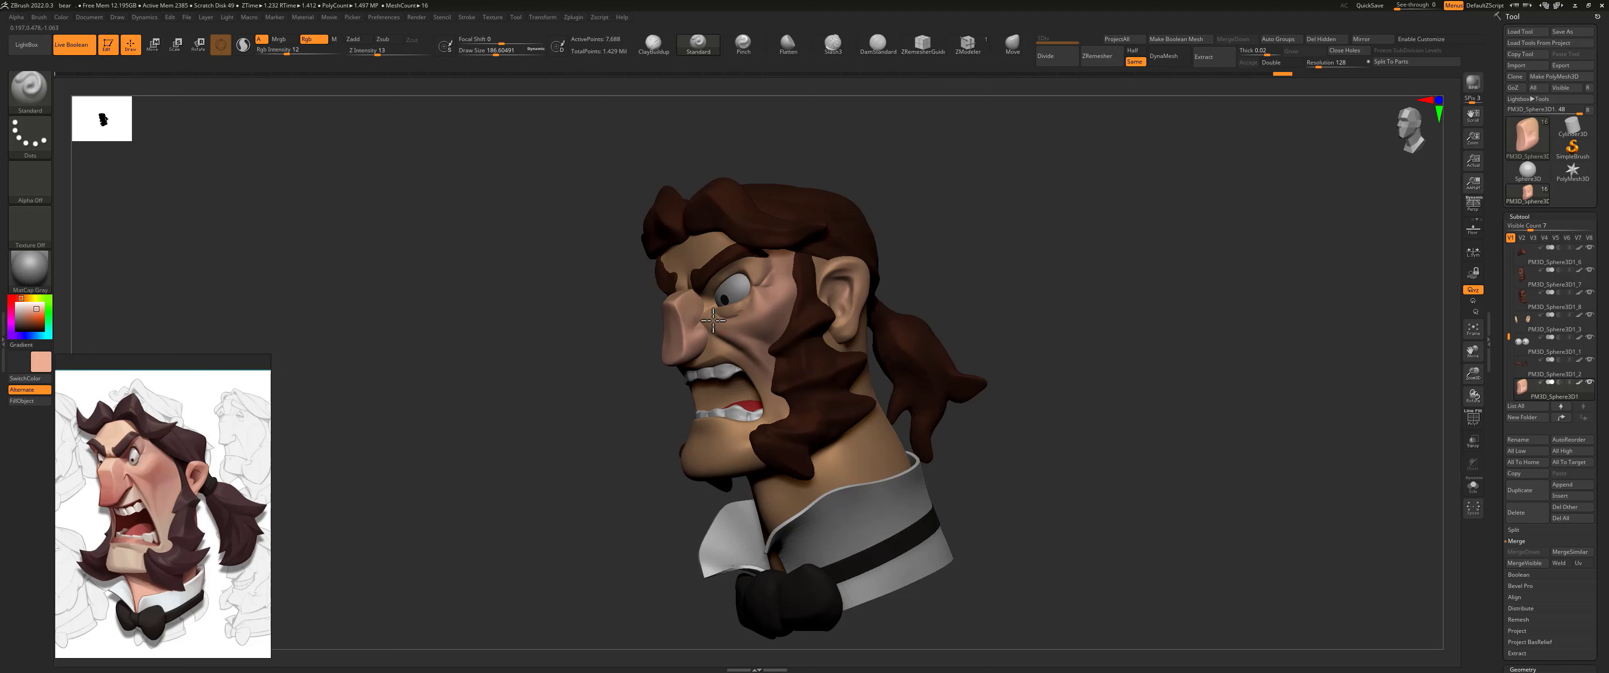
drag(708, 312, 697, 328)
click(840, 324)
Step: Paint the neck pink with a draw size of about 400.3 and RGB intensity 42
key(s)
drag(842, 475, 871, 471)
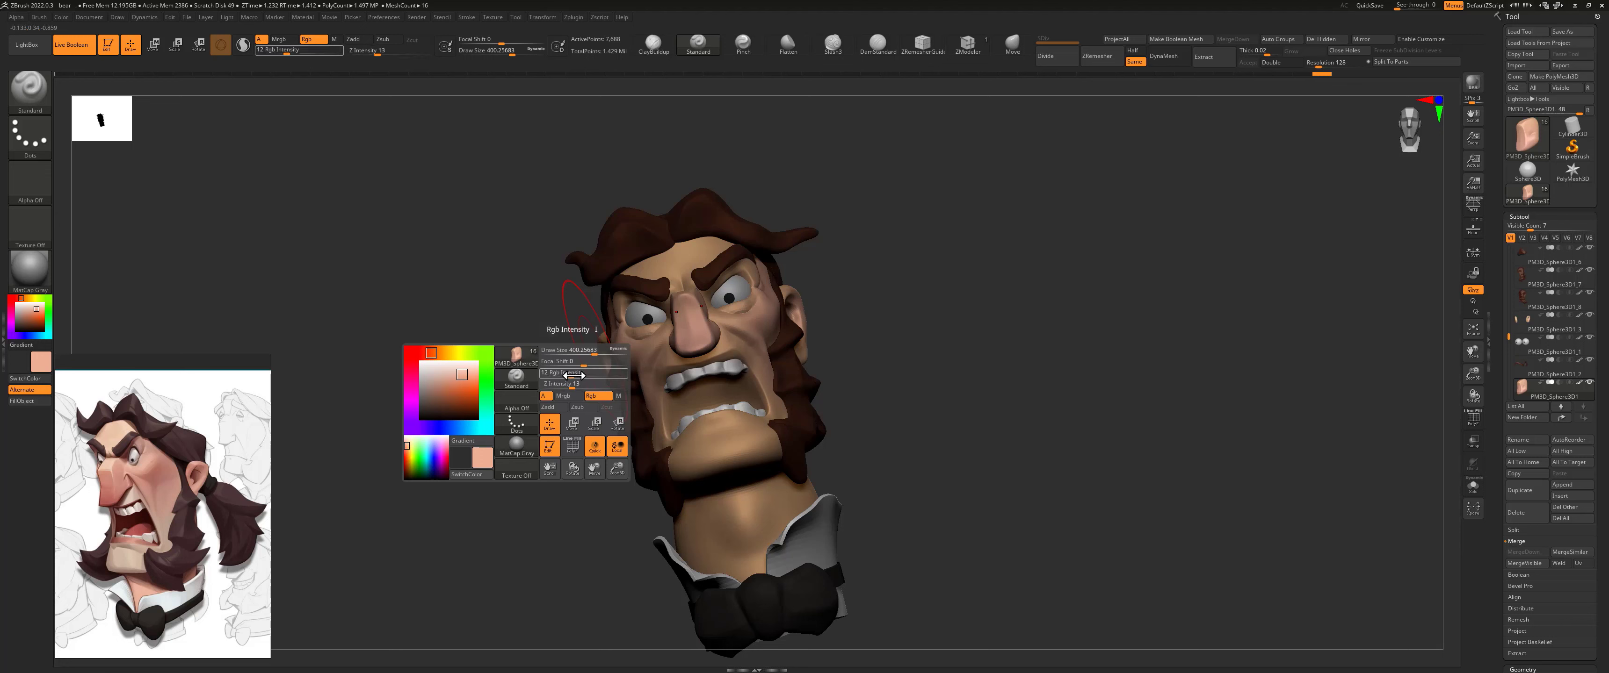
drag(575, 376, 580, 376)
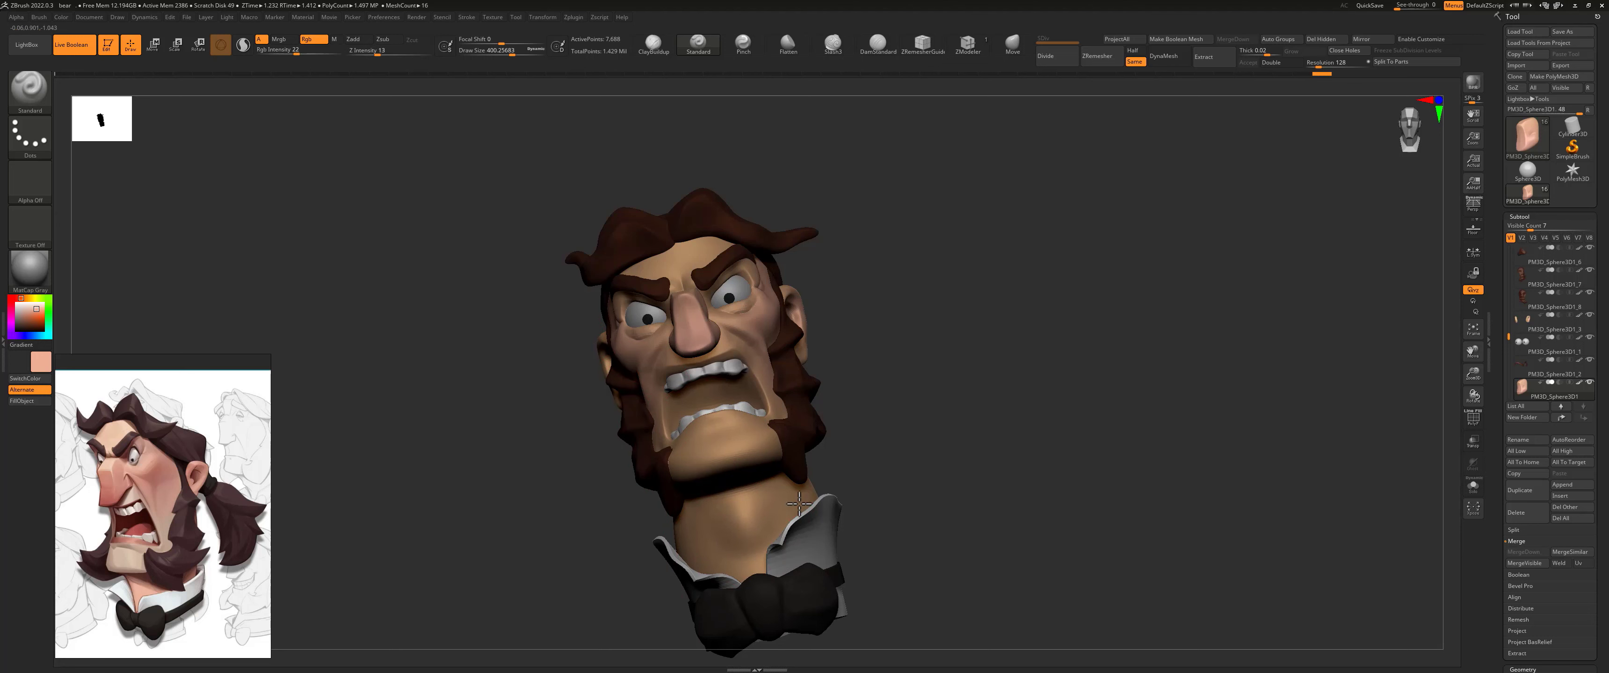
mouse_move(887, 405)
mouse_down()
mouse_move(867, 433)
mouse_move(879, 483)
mouse_up()
alt+click(744, 504)
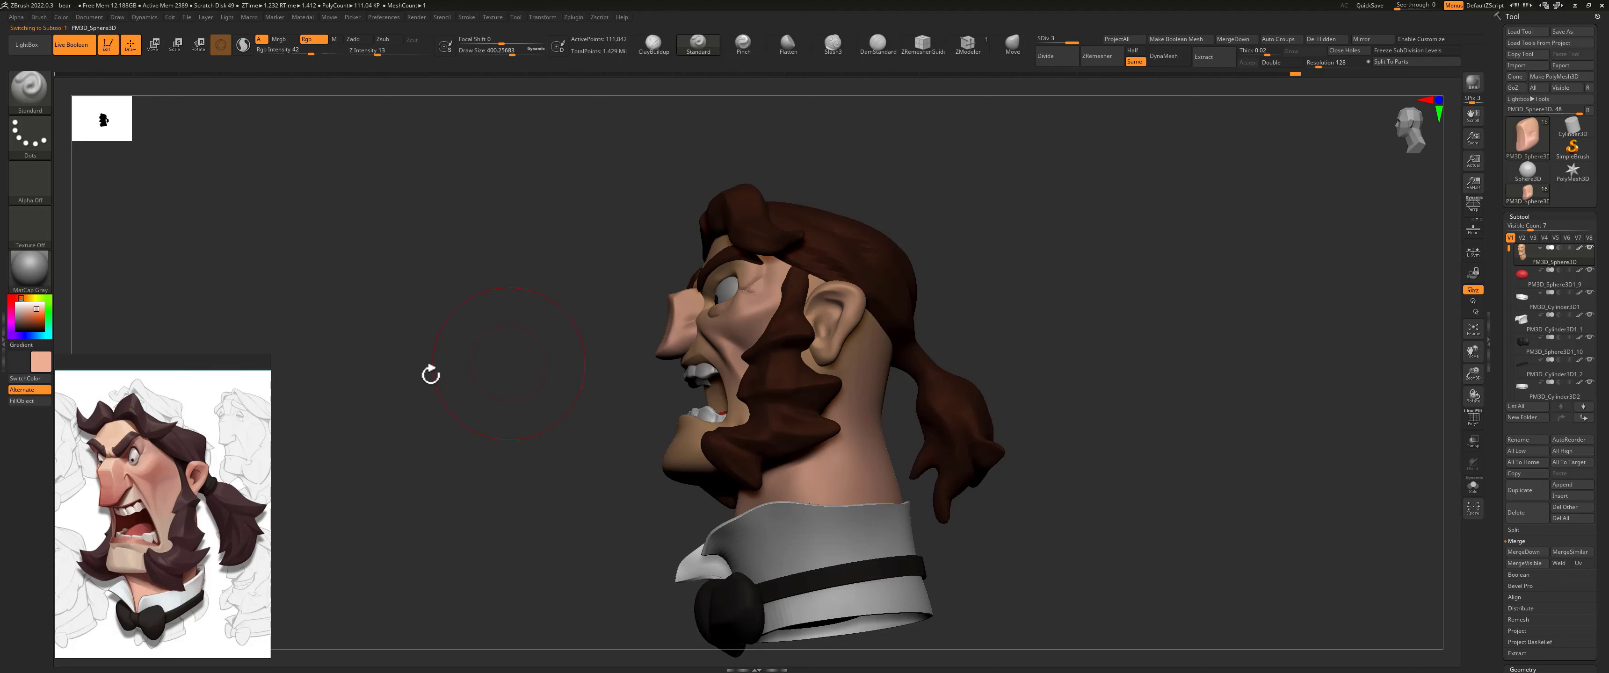
Step: Sample the skin tone below the ear and softly blend it over the neck and side of the face
mouse_move(40, 361)
mouse_down()
mouse_move(177, 340)
mouse_move(839, 333)
mouse_move(826, 349)
mouse_up()
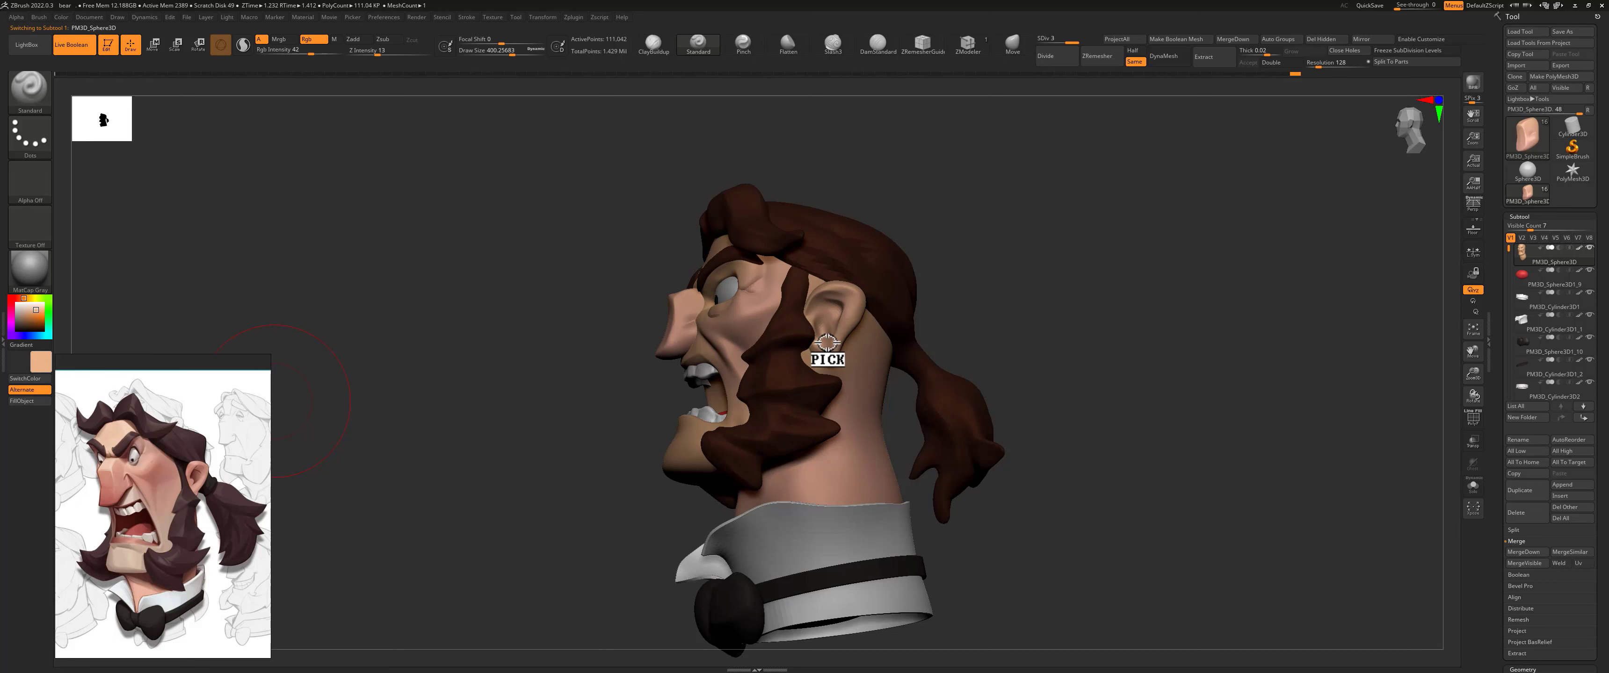
key(s)
drag(863, 423, 833, 440)
key(space)
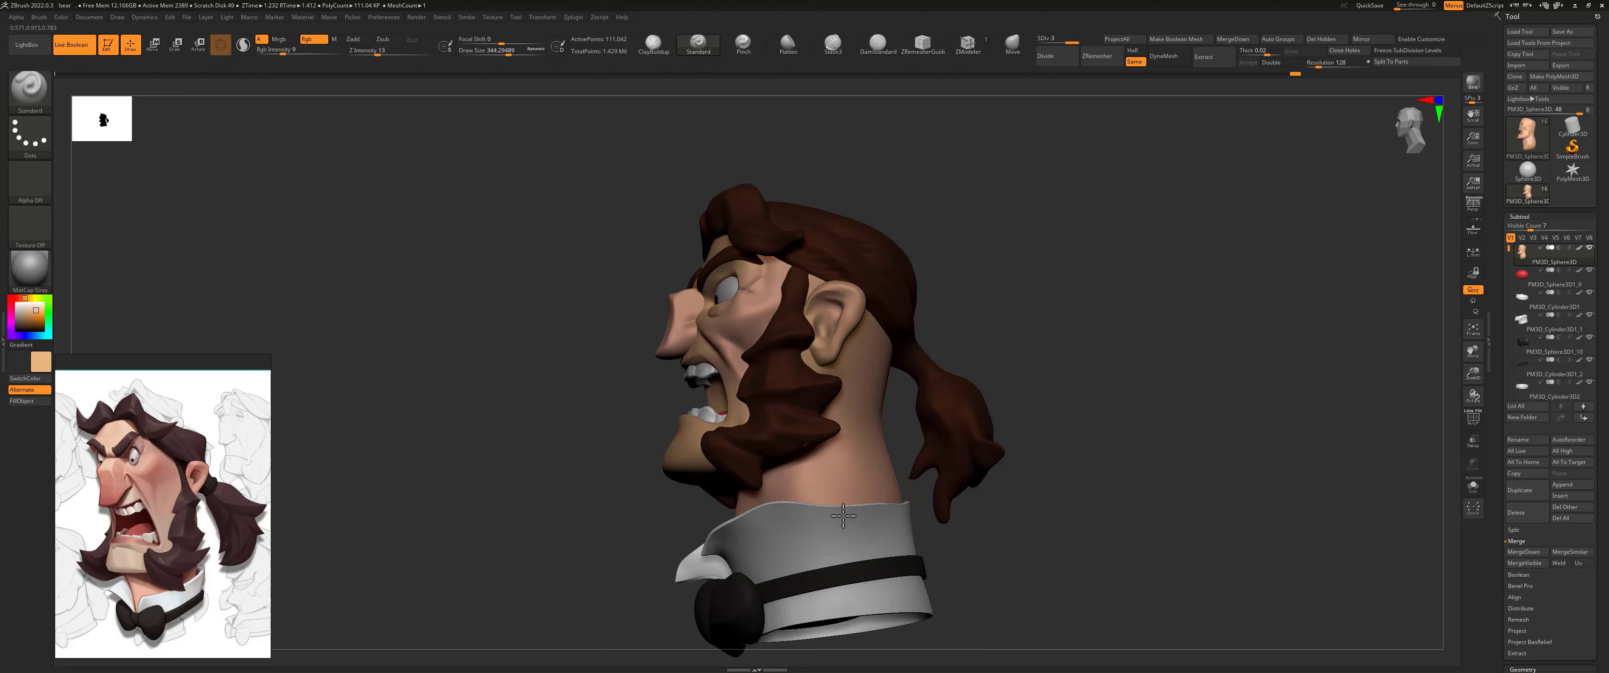
drag(968, 296, 865, 343)
mouse_move(970, 296)
mouse_down()
mouse_move(987, 297)
mouse_move(743, 303)
mouse_move(797, 251)
mouse_up()
key(s)
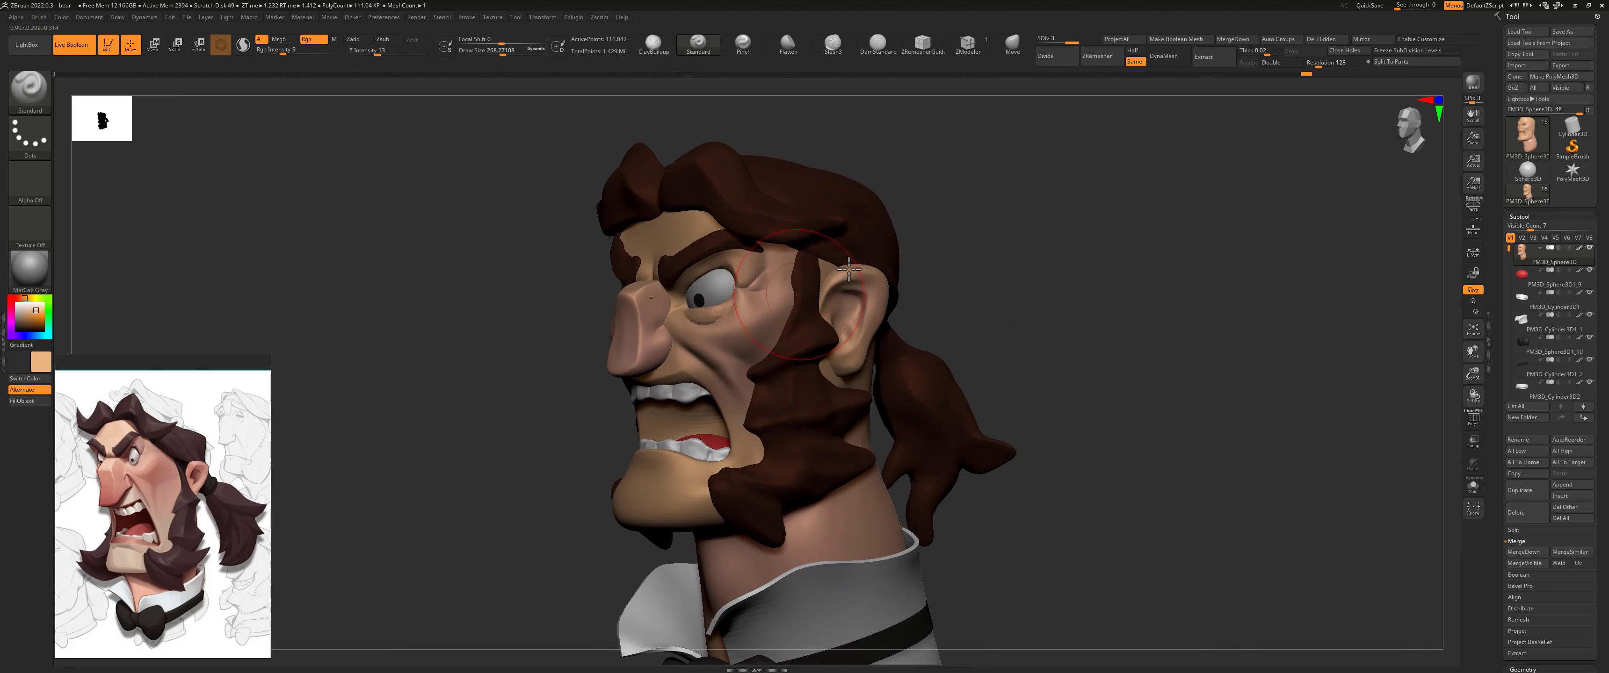
drag(977, 259, 969, 259)
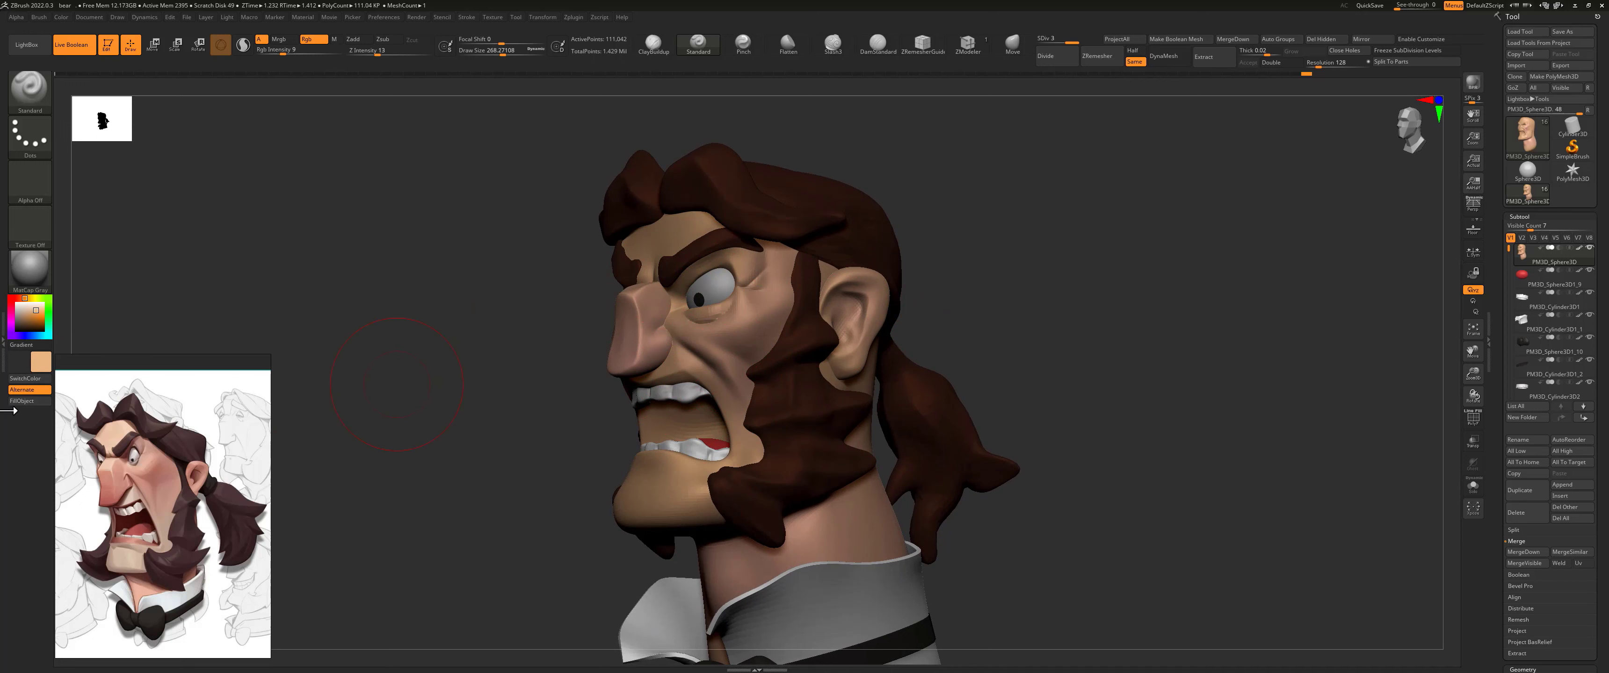
Step: Isolate the head mesh and paint the upper lip area in muted tan with a draw size of about 127.8
drag(32, 312, 24, 314)
key(s)
drag(652, 368, 637, 369)
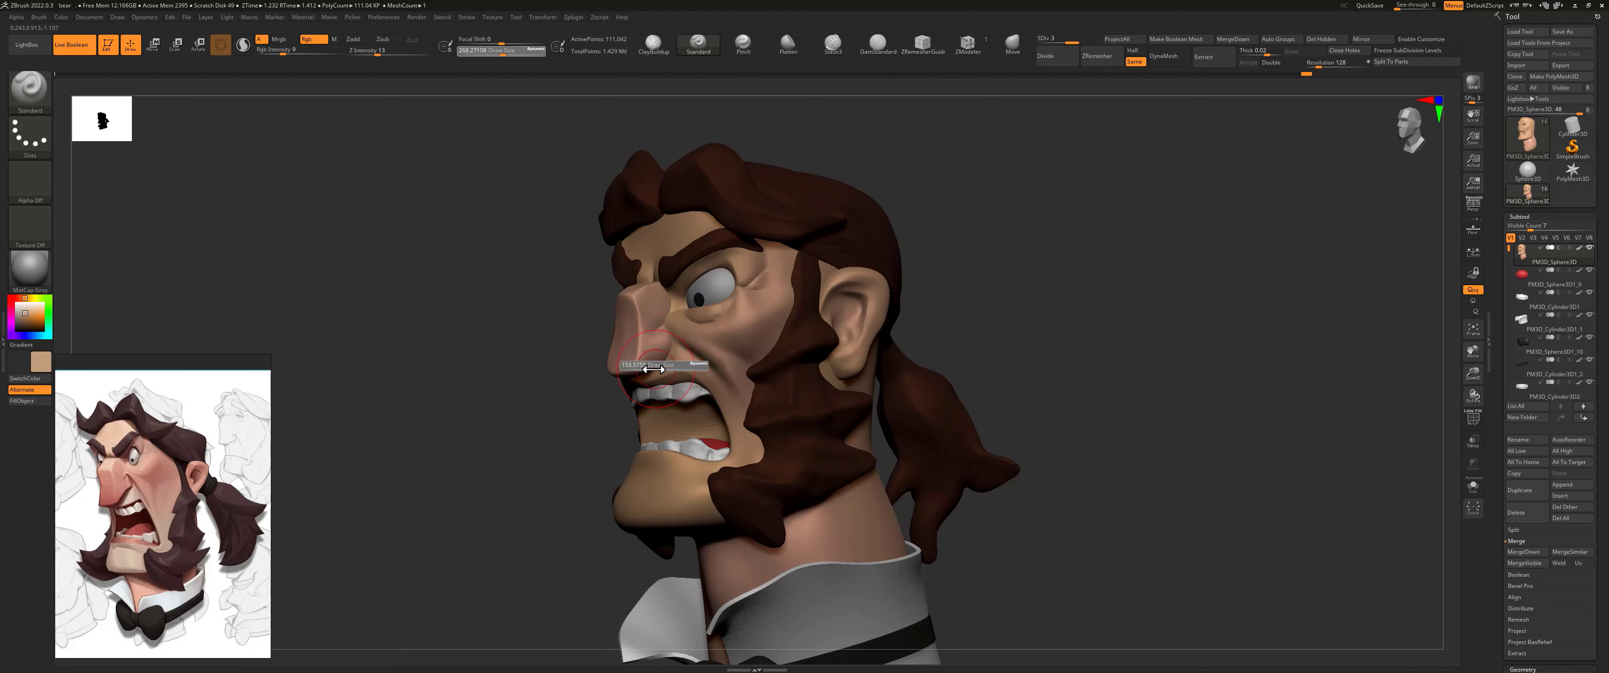
click(1472, 486)
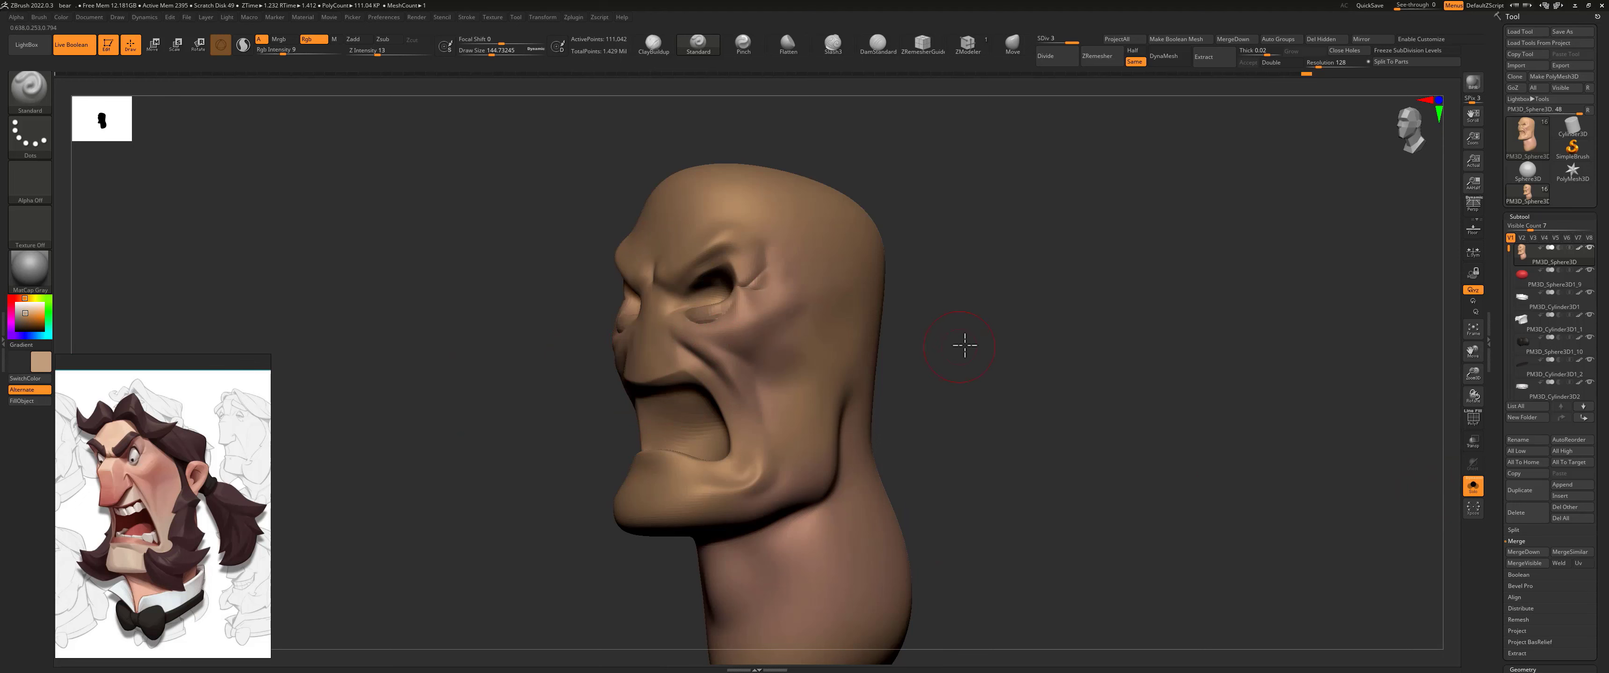
shift+drag(959, 348, 855, 366)
key(s)
drag(650, 362, 648, 362)
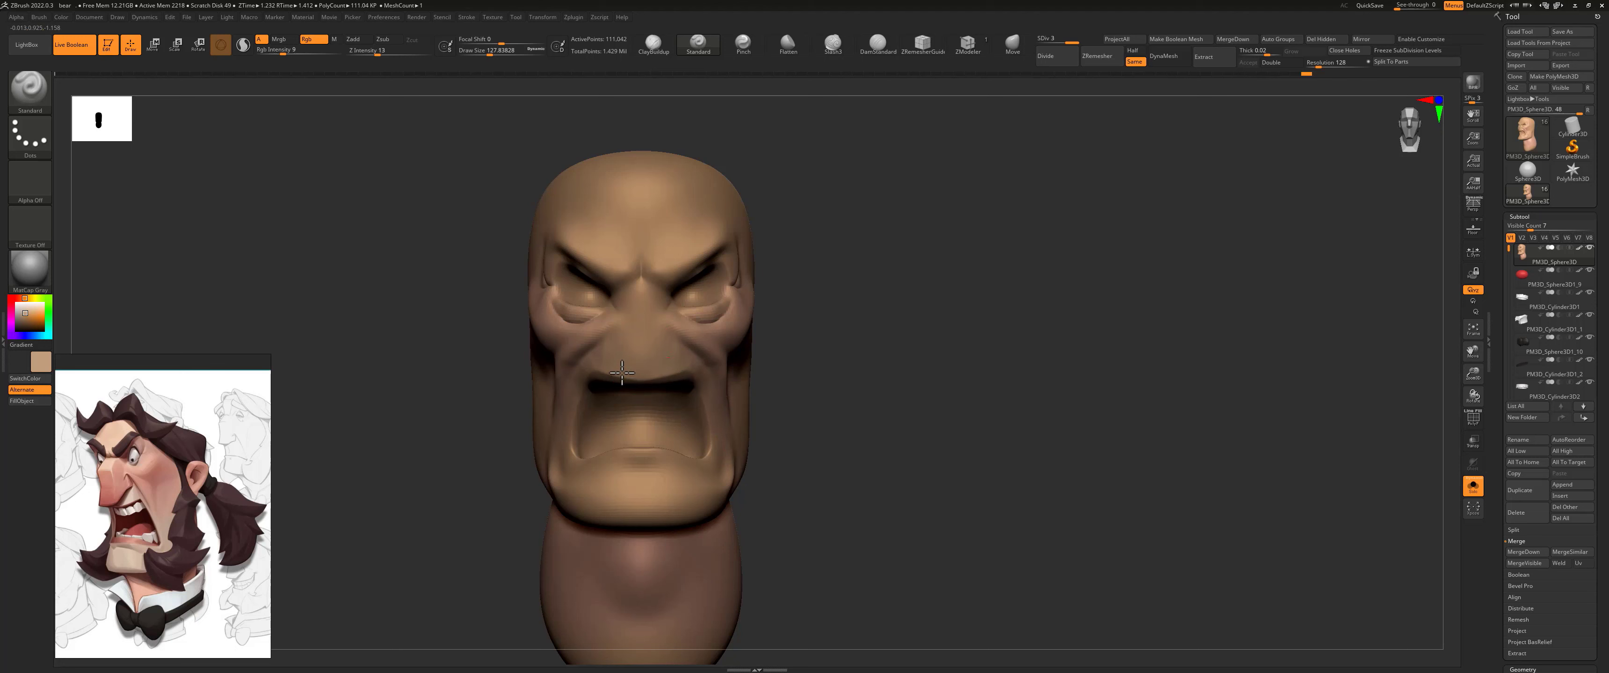
Step: Paint a muted beard shadow over the jaw with RGB intensity 20 and a draw size of about 228.3
drag(899, 383, 763, 399)
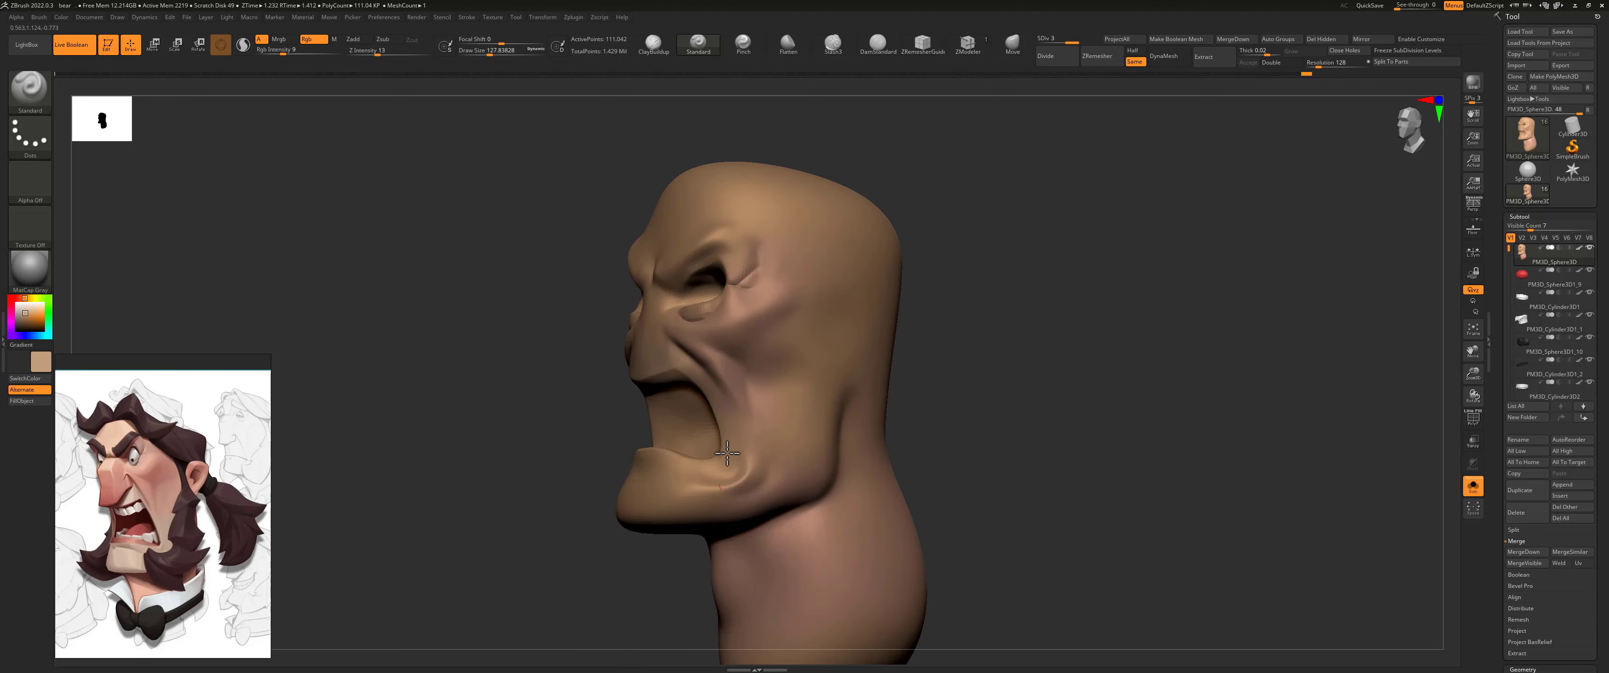
key(s)
drag(672, 483, 665, 478)
drag(283, 54, 295, 54)
drag(788, 409, 782, 465)
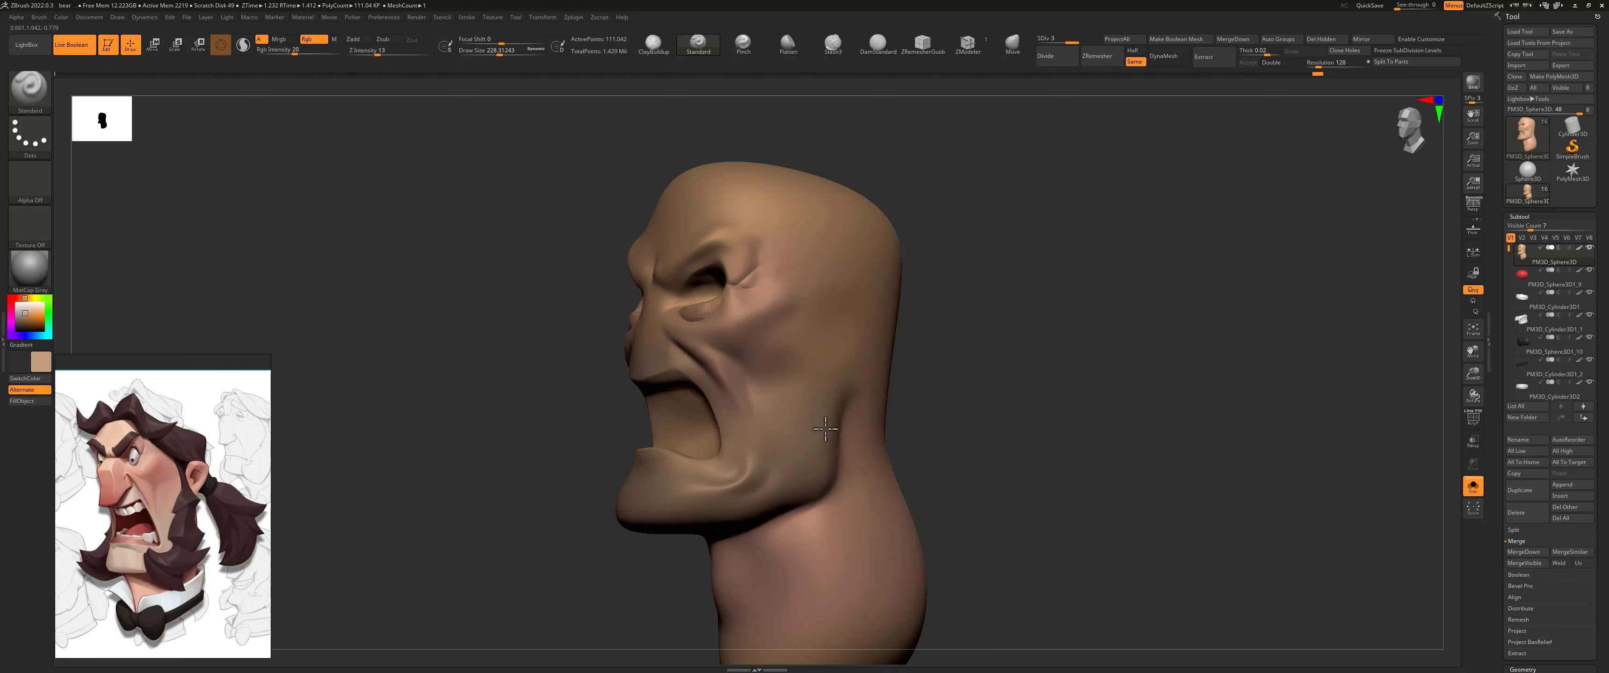
Step: Switch the paint colour back to the light skin tone and show all subtools again
shift+drag(970, 320, 962, 327)
alt+drag(852, 307, 867, 352)
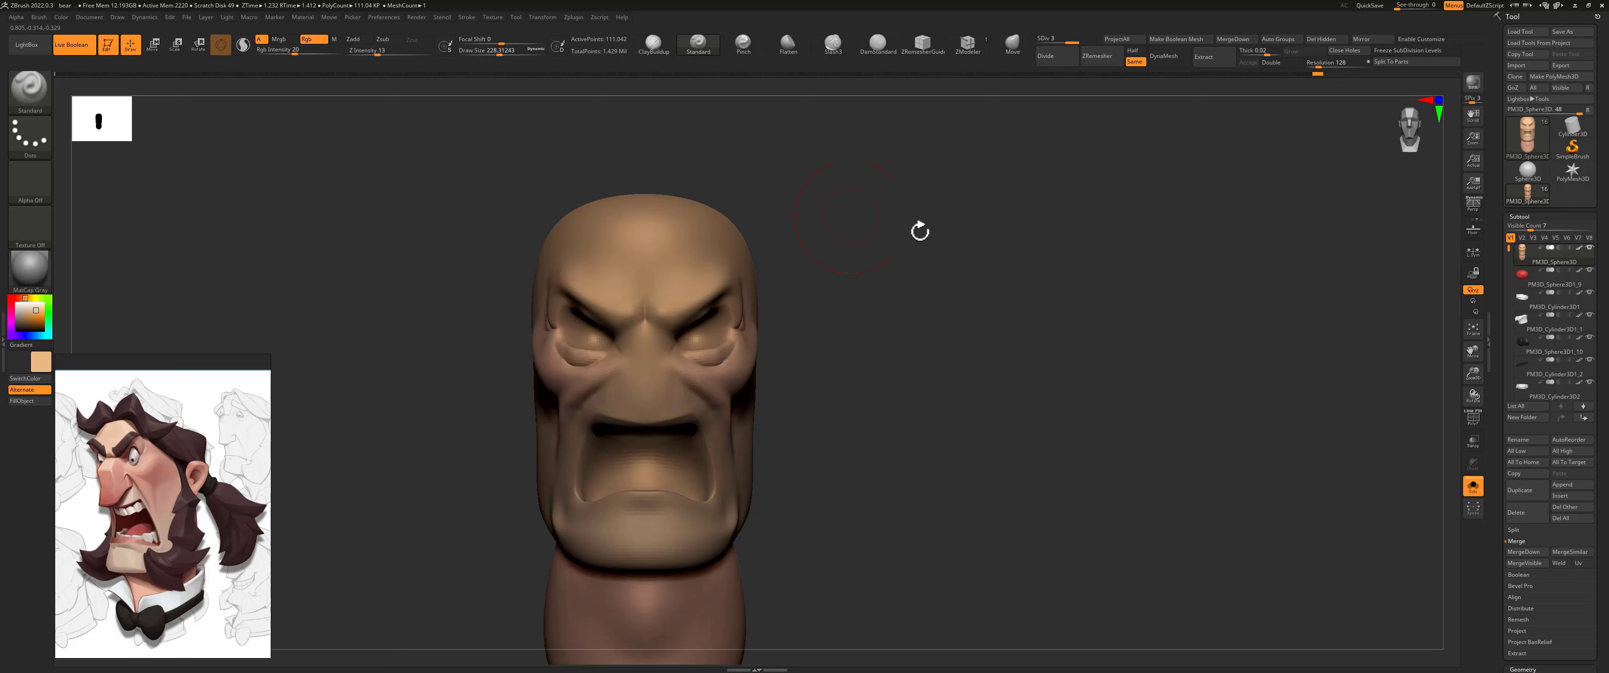
click(1473, 486)
drag(933, 346, 1034, 281)
alt+drag(1009, 323, 1014, 269)
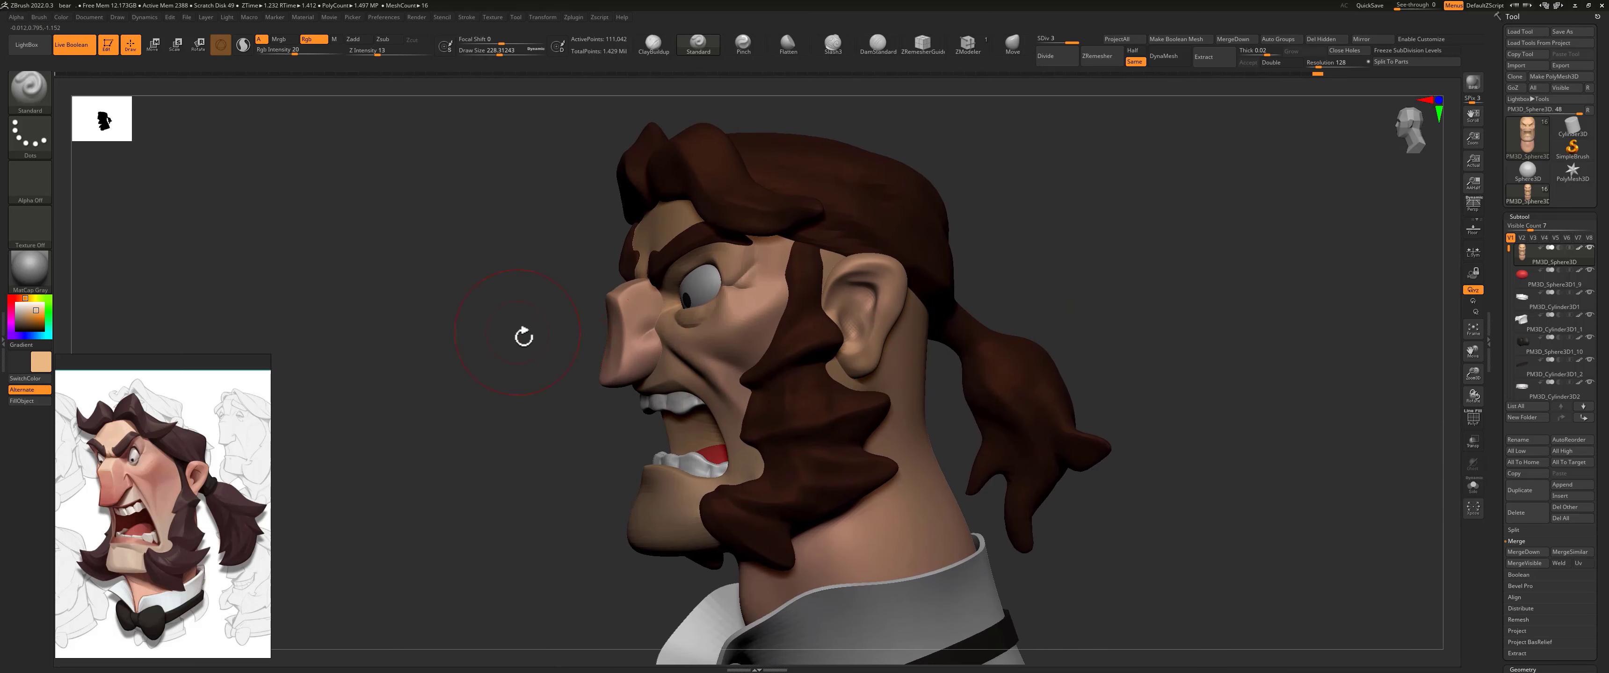
drag(523, 335, 534, 341)
Step: Blend the nose bridge with a skin tone sampled from the face at a draw size of about 172
mouse_move(42, 361)
mouse_down()
mouse_move(540, 258)
mouse_move(636, 250)
mouse_move(833, 280)
mouse_move(675, 334)
mouse_up()
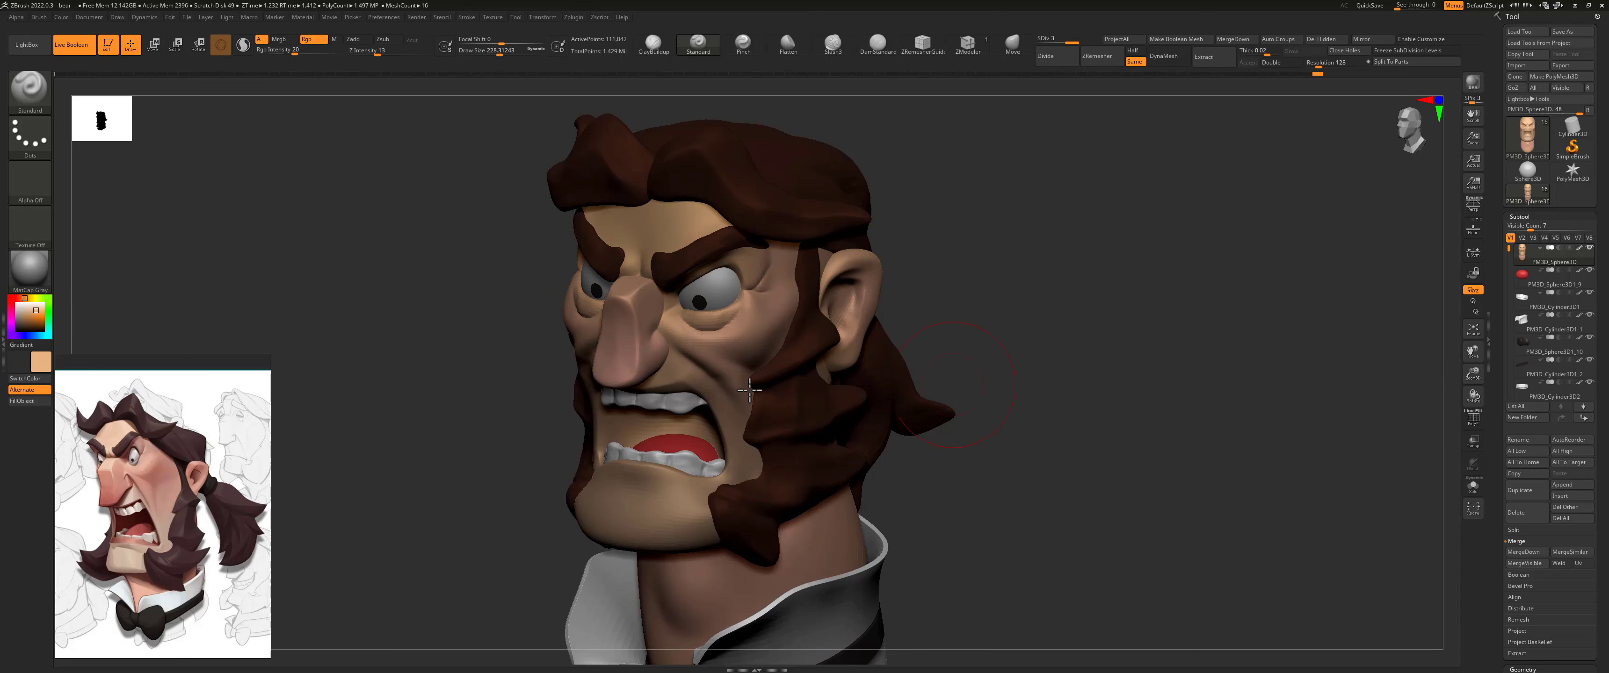
alt+click(620, 319)
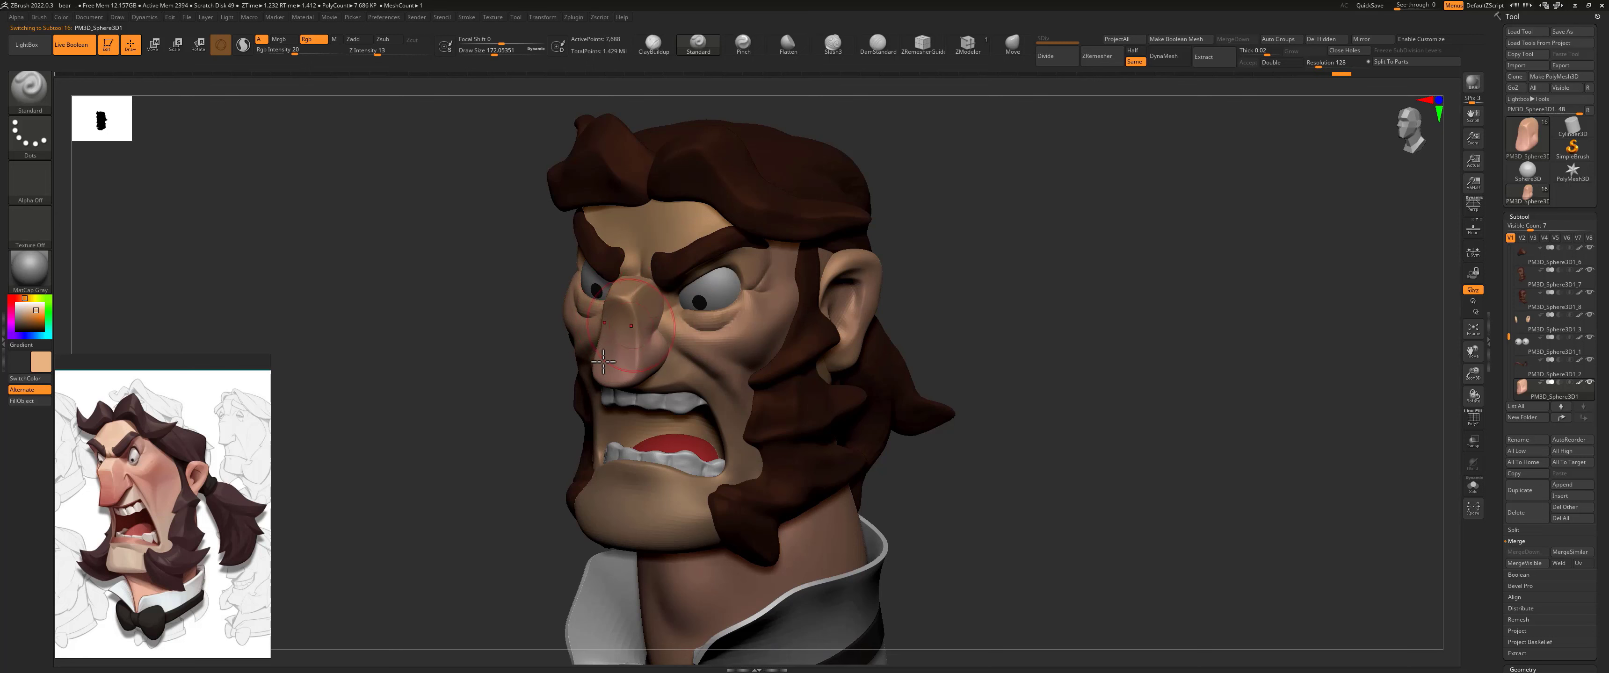
drag(434, 375, 464, 374)
Step: Pick a stronger reddish pink and paint the lower part of the nose with it
drag(1061, 296, 844, 291)
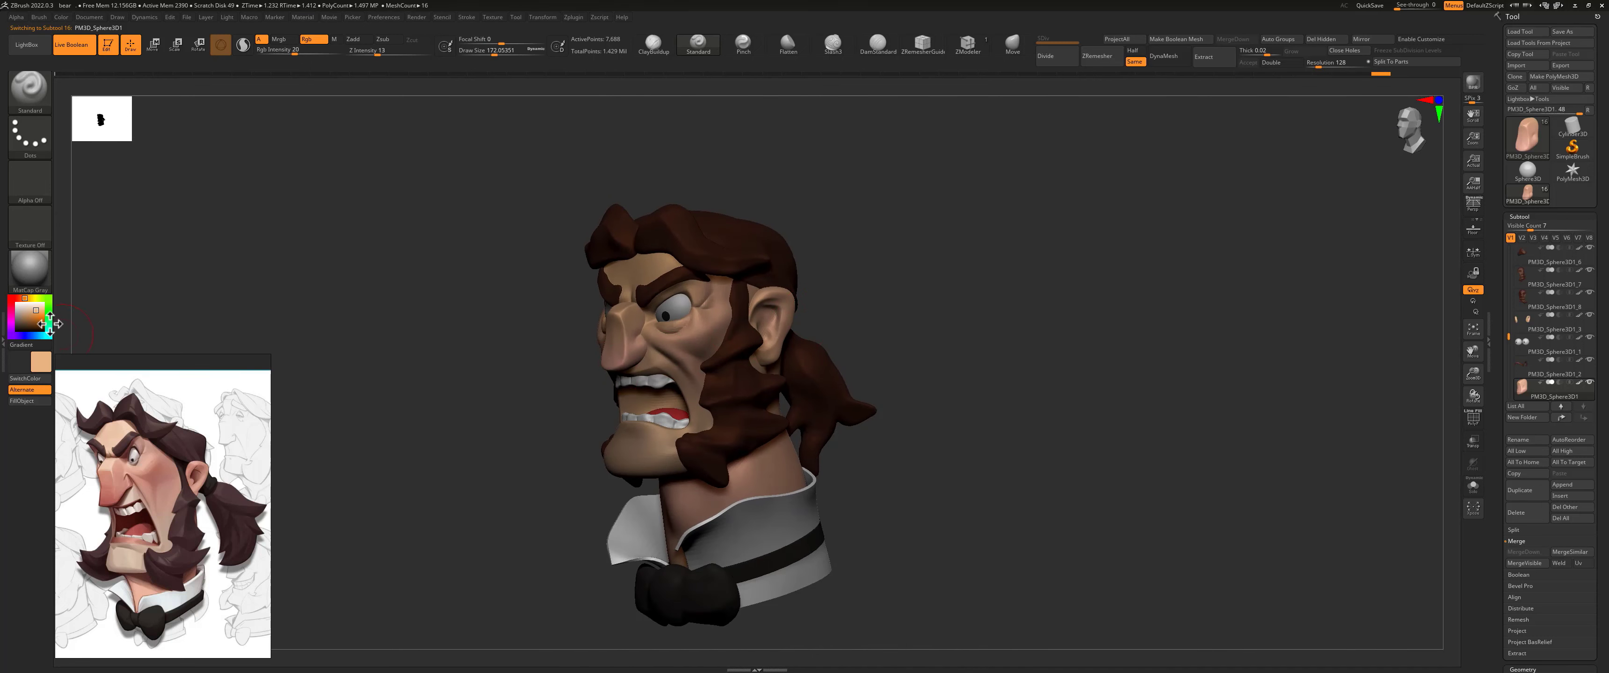
drag(41, 365, 707, 335)
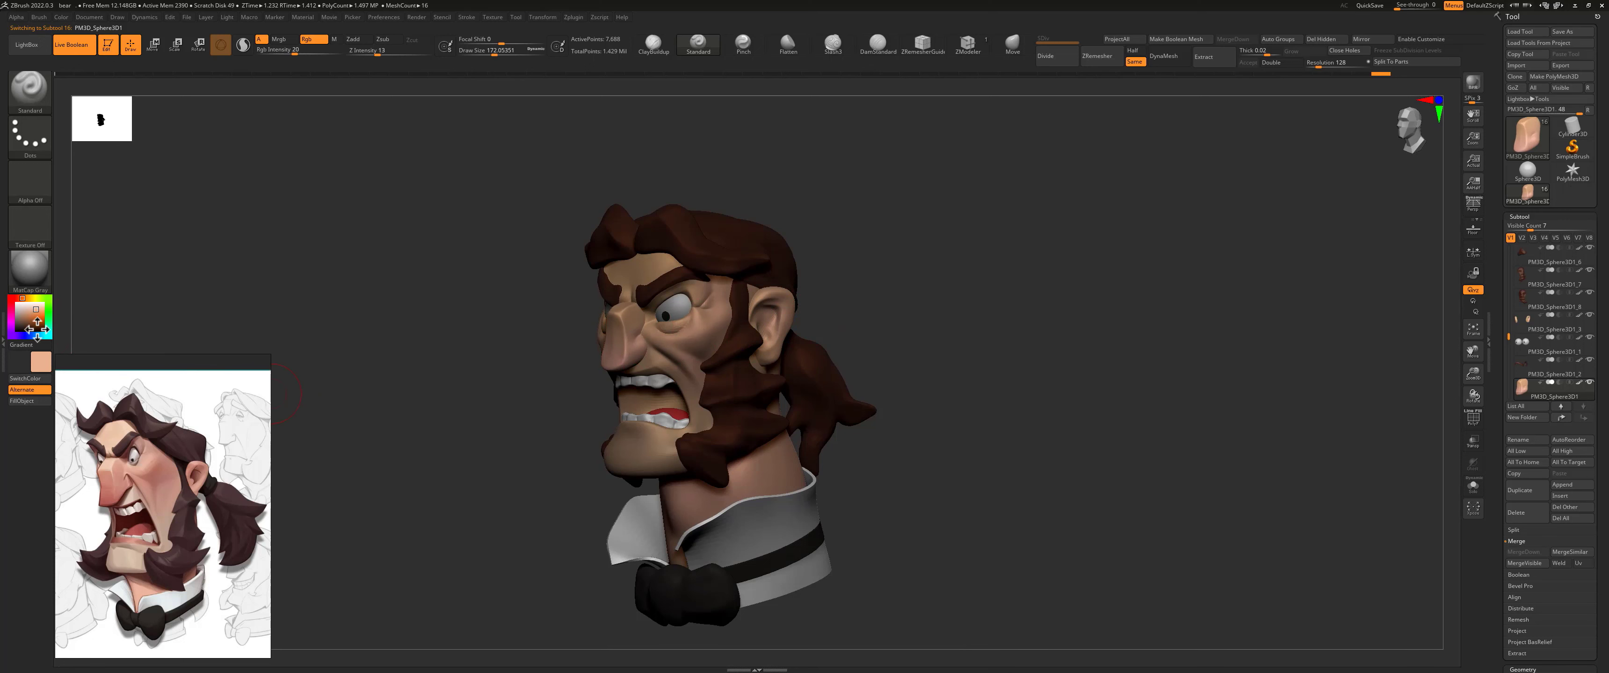
drag(31, 309, 17, 299)
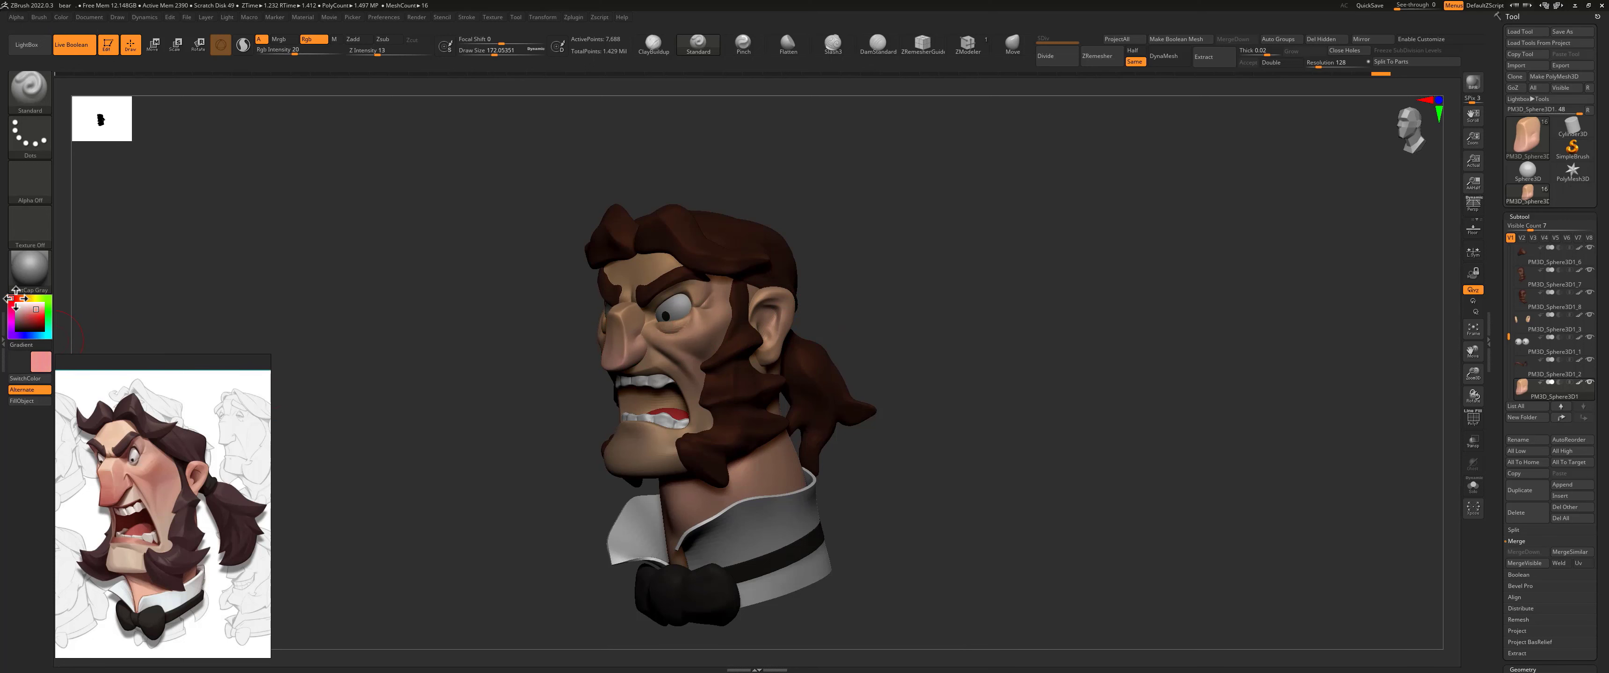
drag(421, 348, 642, 354)
mouse_move(912, 339)
mouse_down()
mouse_move(963, 323)
mouse_move(926, 338)
mouse_move(1002, 349)
mouse_move(1060, 334)
mouse_up()
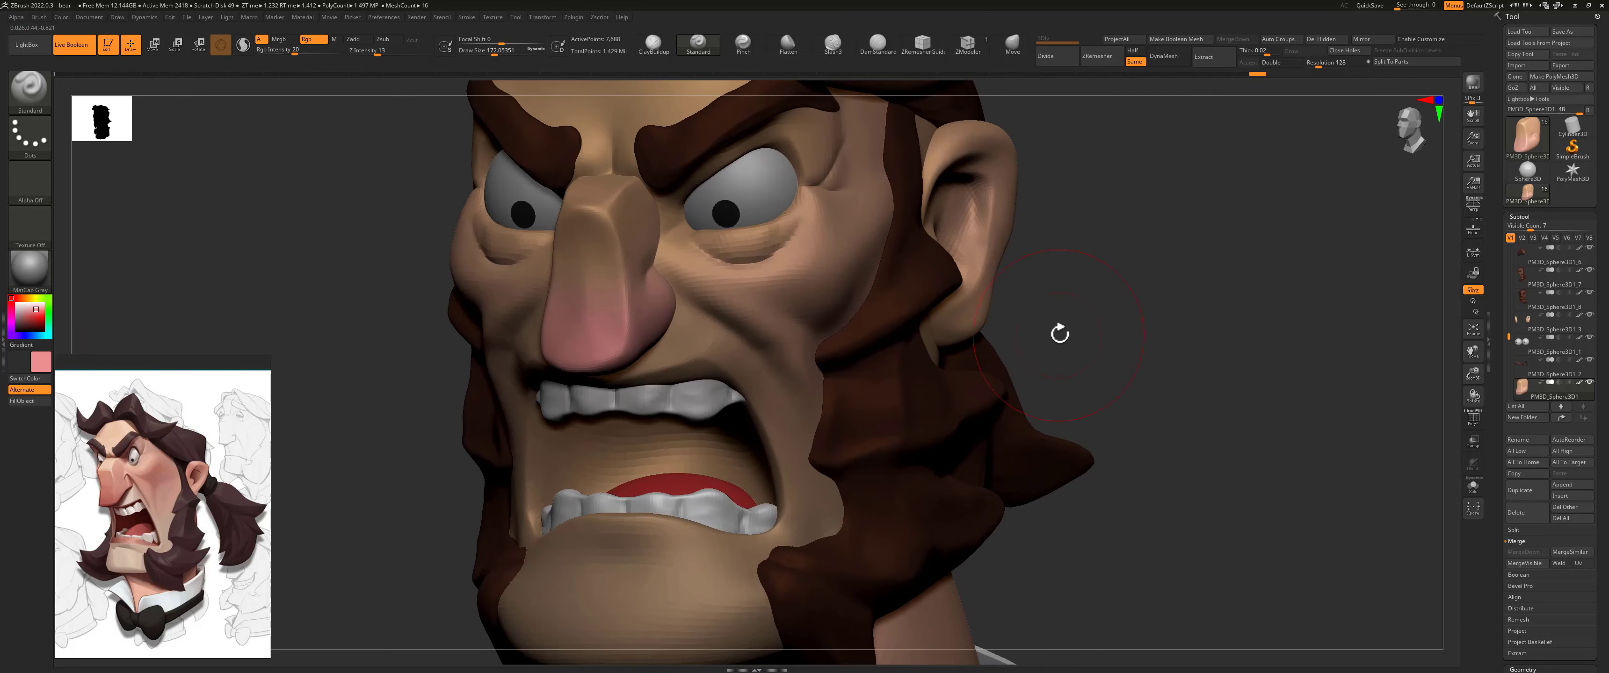
Step: Isolate the head subtool and paint the upper lip and mouth sides with a stronger reddish pink at a draw size of about 59
alt+click(937, 376)
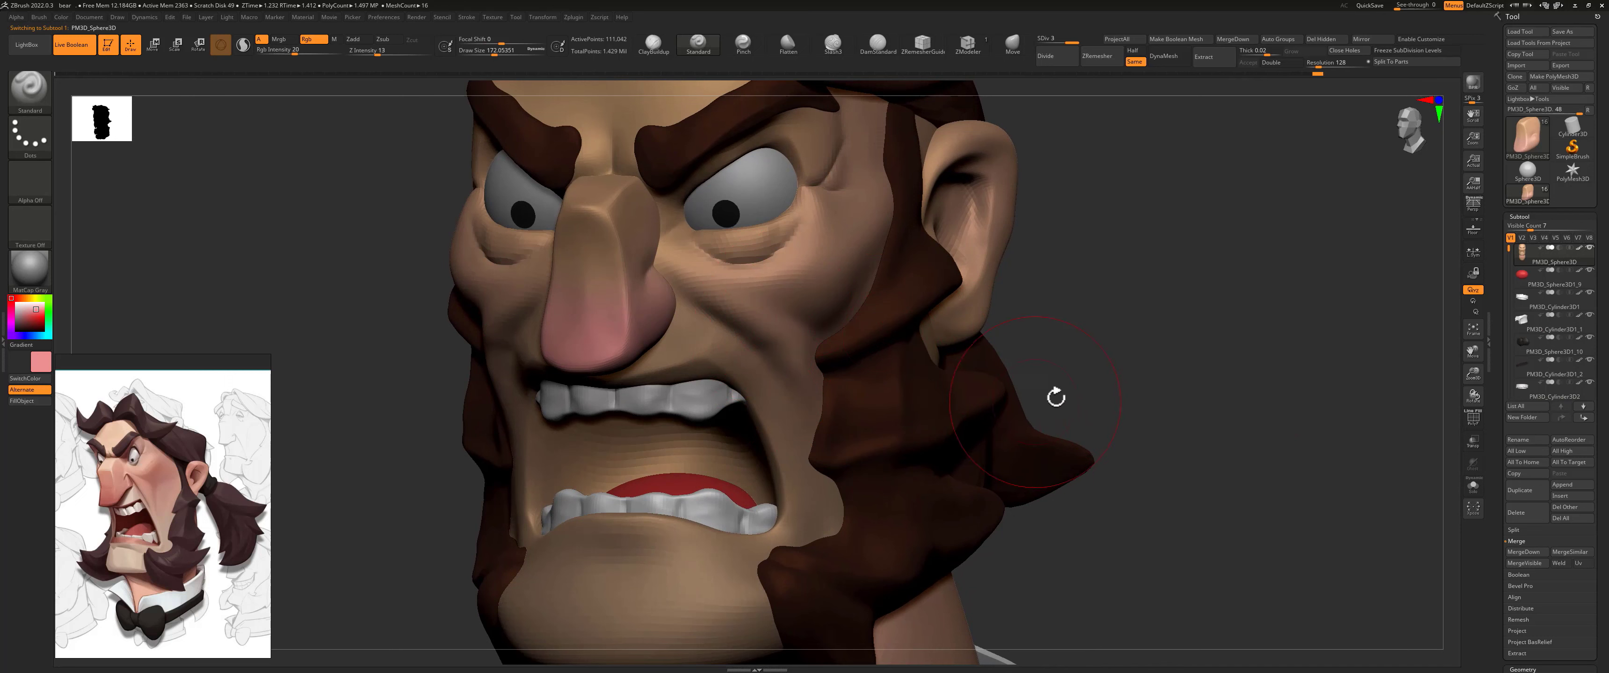
click(1472, 489)
mouse_move(1041, 388)
mouse_down()
mouse_move(1072, 306)
mouse_move(1103, 310)
mouse_up()
key(s)
drag(564, 382, 547, 383)
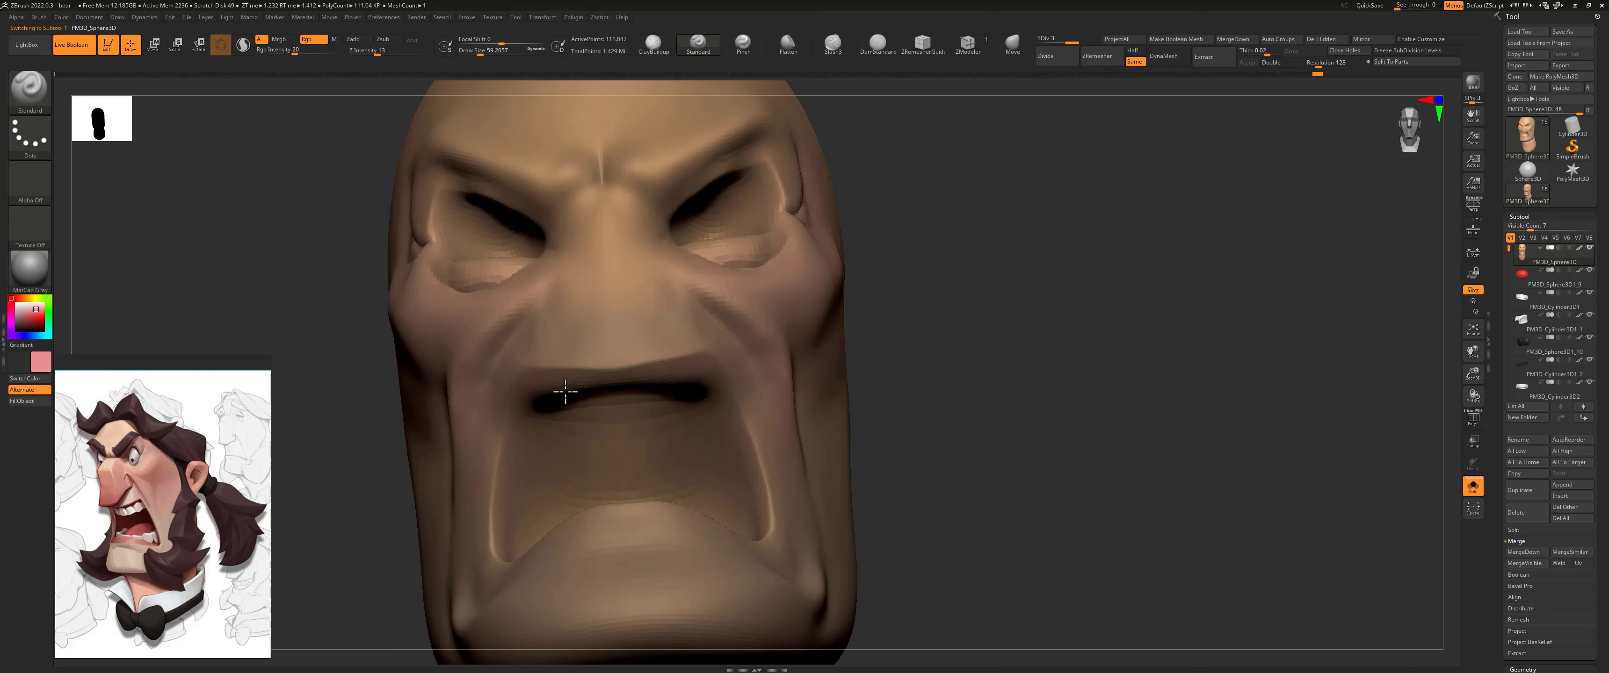
drag(620, 386, 561, 407)
key(space)
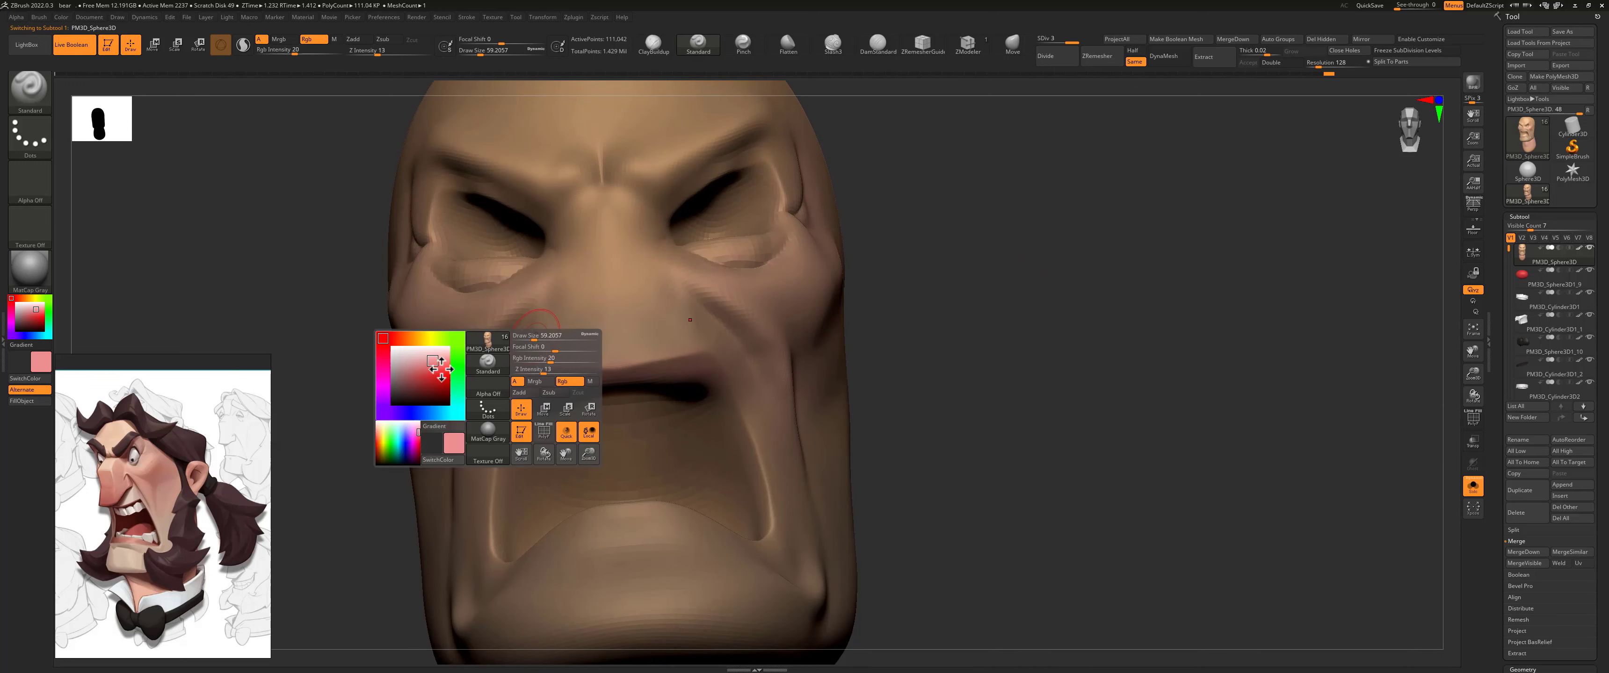
drag(434, 363, 432, 365)
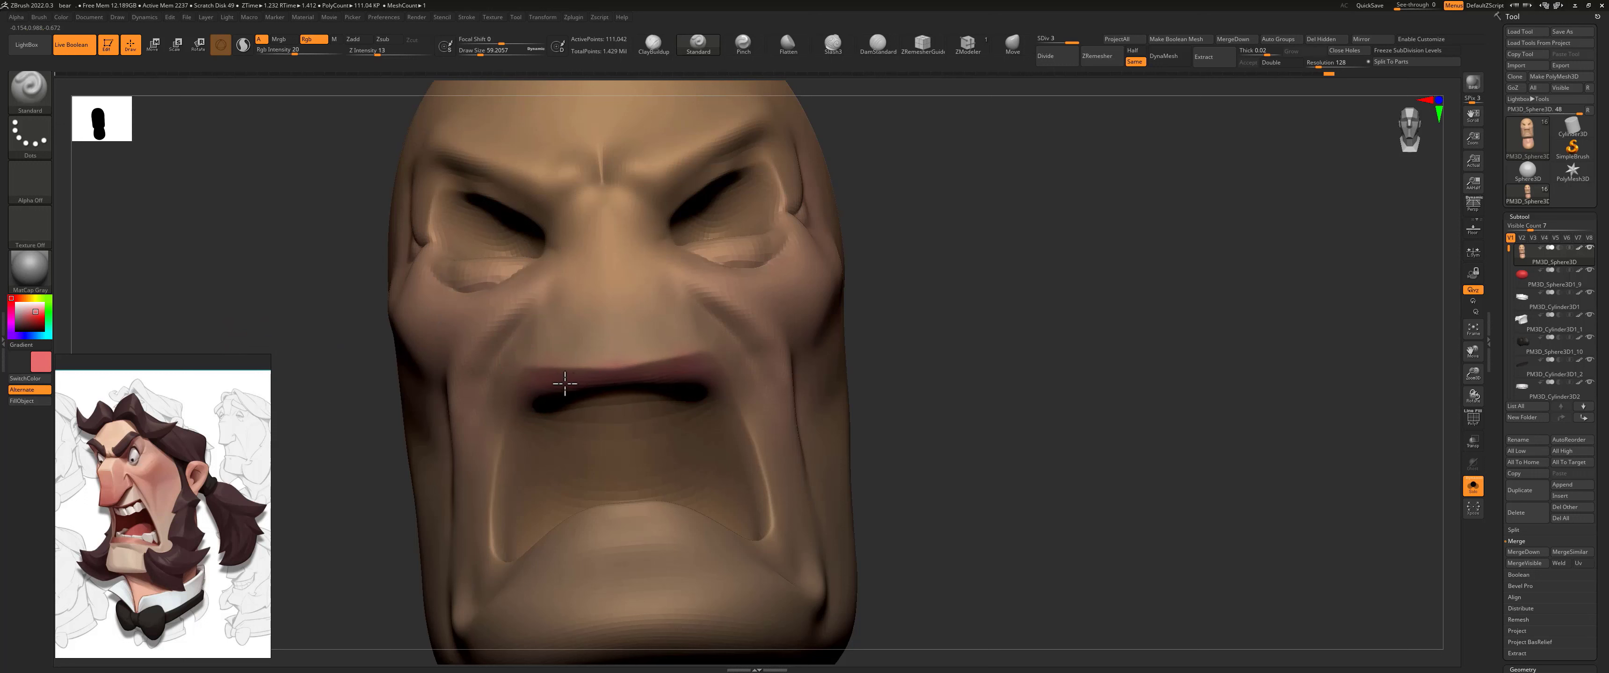
drag(502, 518, 511, 504)
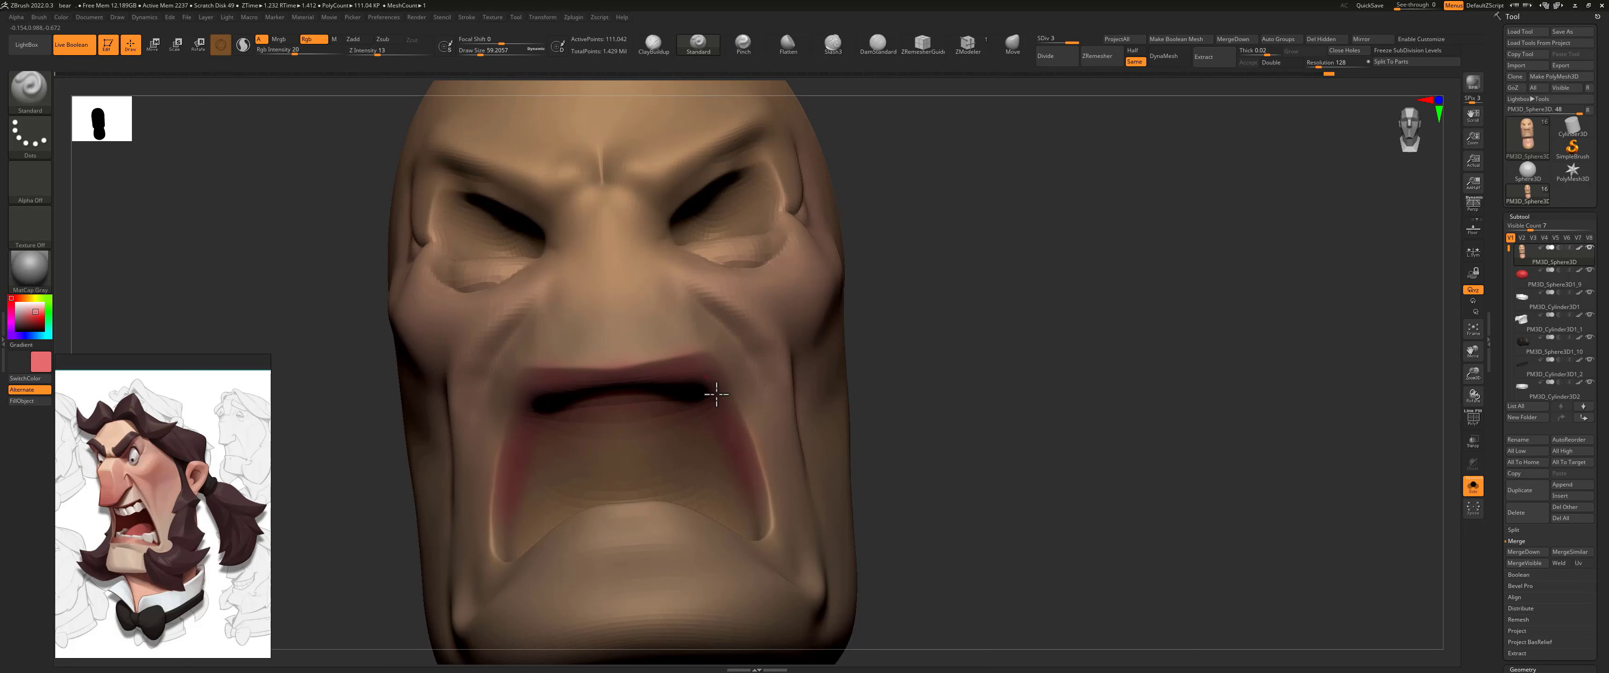
Step: Reduce the draw size to about 30 and paint the lower lip with the reddish pink
key(s)
drag(671, 395, 667, 396)
alt+drag(894, 356, 871, 250)
drag(871, 250, 862, 438)
drag(531, 361, 574, 372)
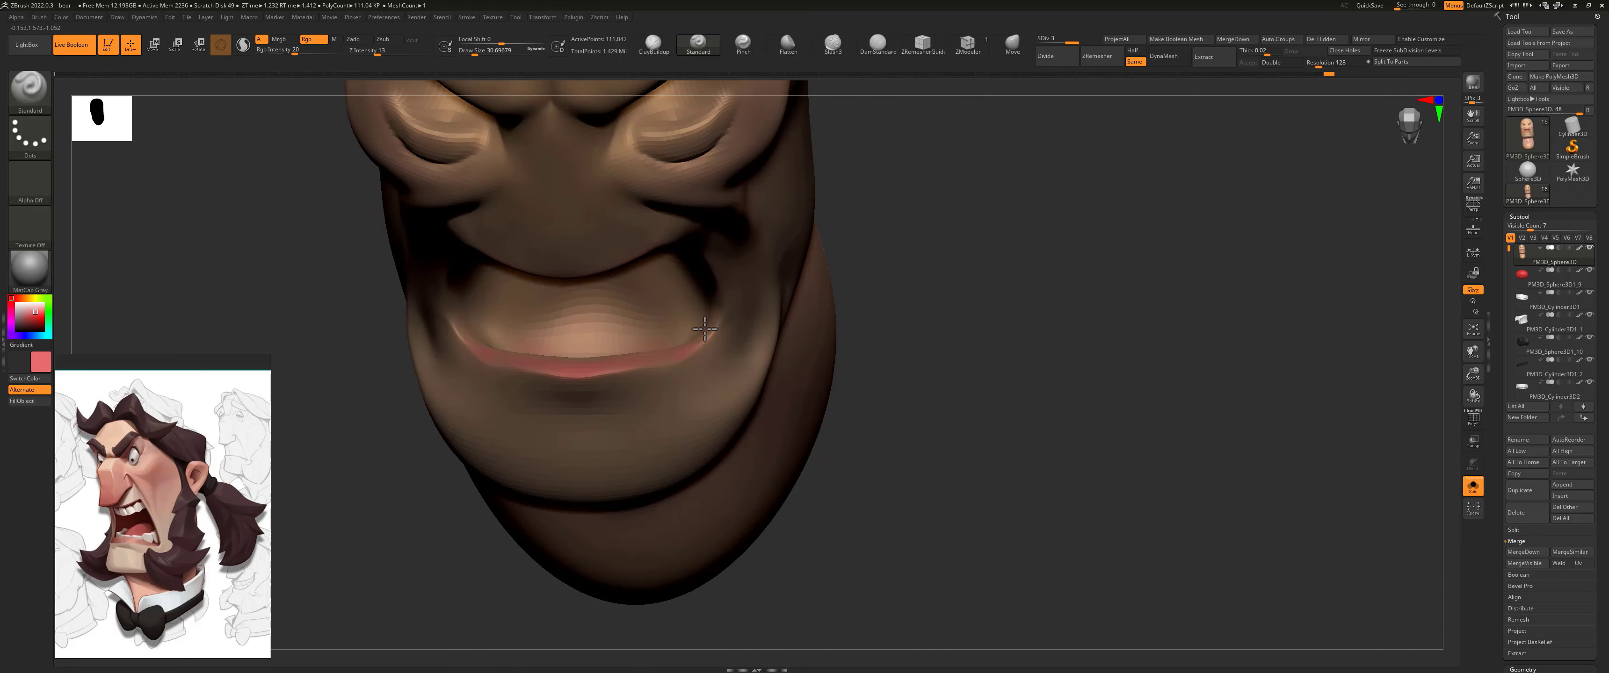
Step: Enlarge the draw size to about 90 and cover the inside of the mouth with the reddish pink
drag(770, 258, 916, 262)
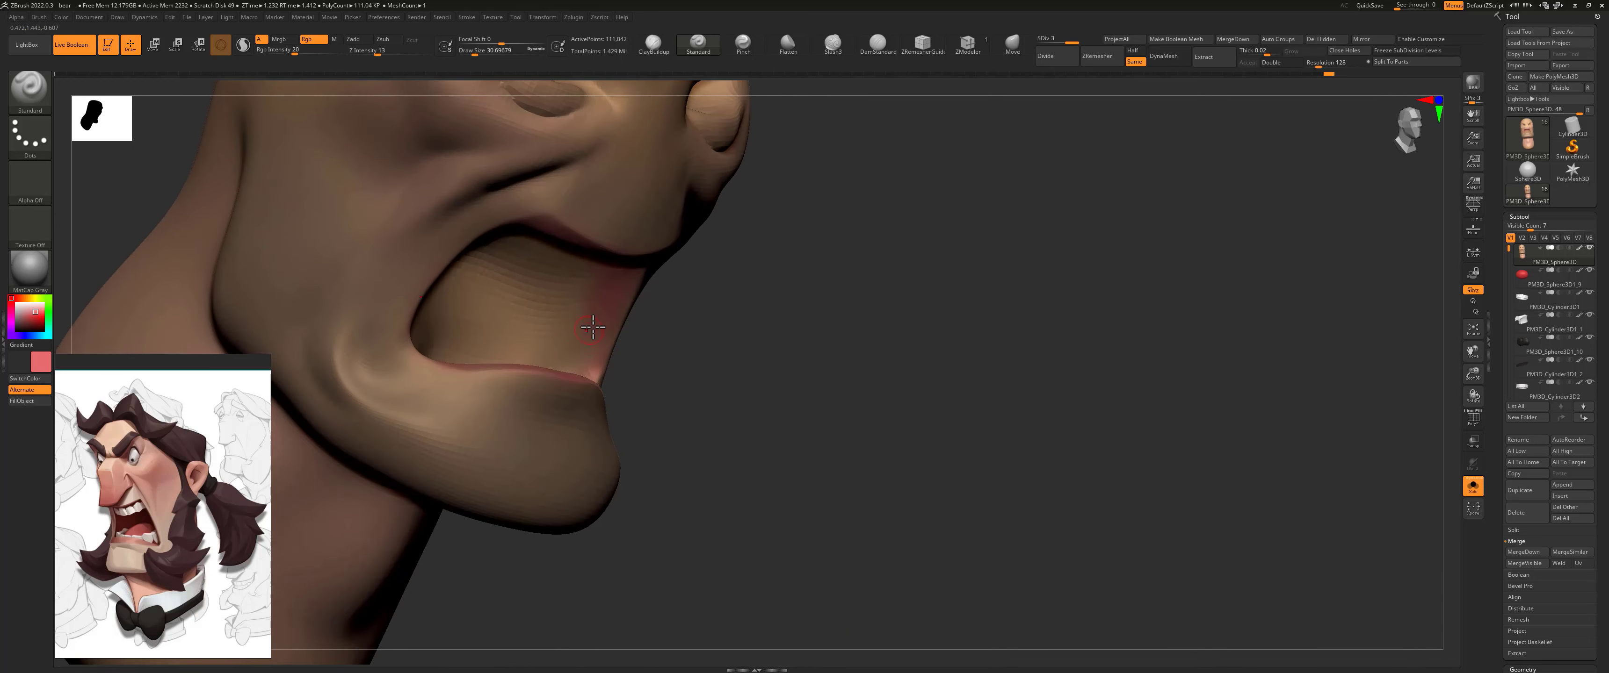
key(s)
drag(550, 316, 560, 316)
drag(547, 301, 543, 292)
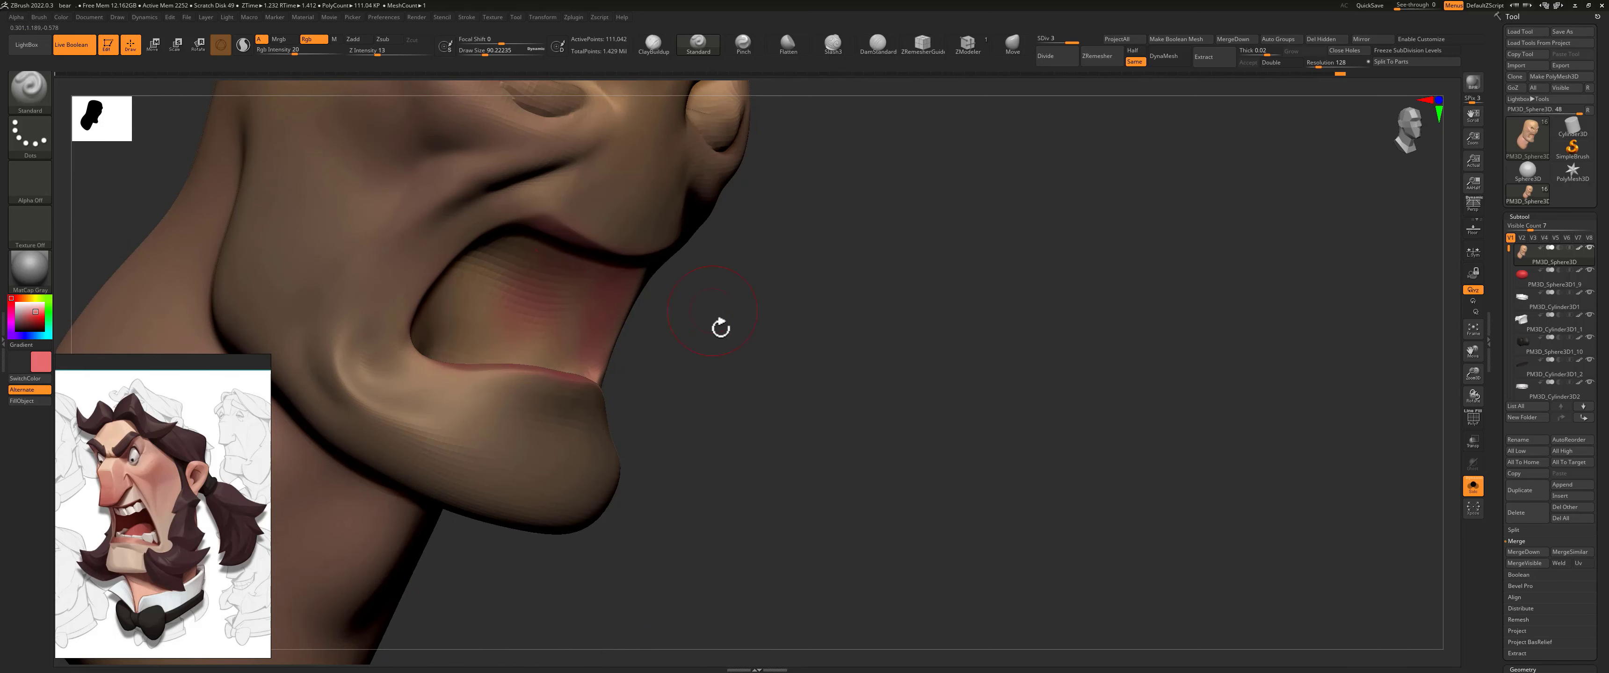
drag(720, 327, 550, 295)
mouse_move(483, 200)
mouse_down()
mouse_move(480, 294)
mouse_move(519, 308)
mouse_up()
mouse_move(790, 286)
mouse_down()
mouse_move(440, 340)
mouse_move(352, 325)
mouse_up()
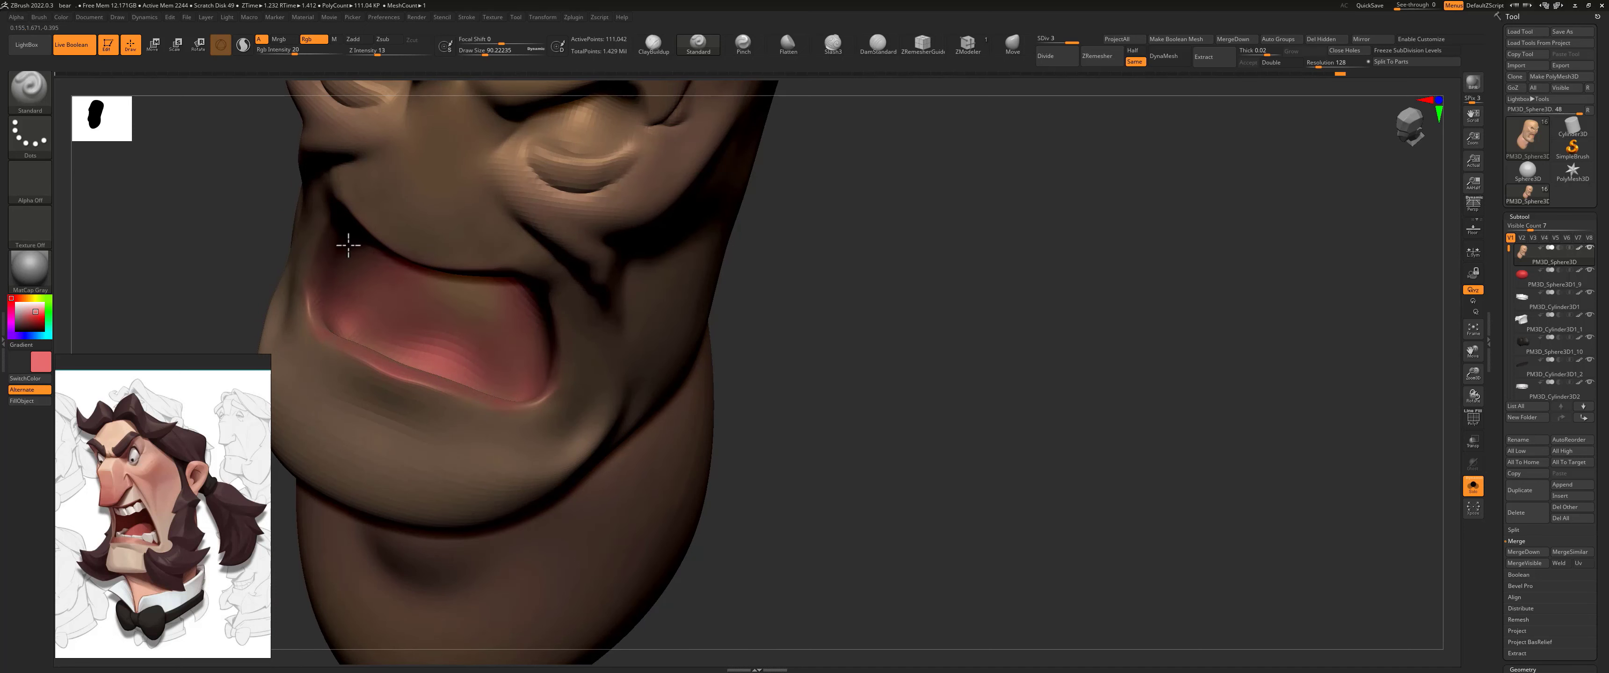
drag(783, 301, 615, 383)
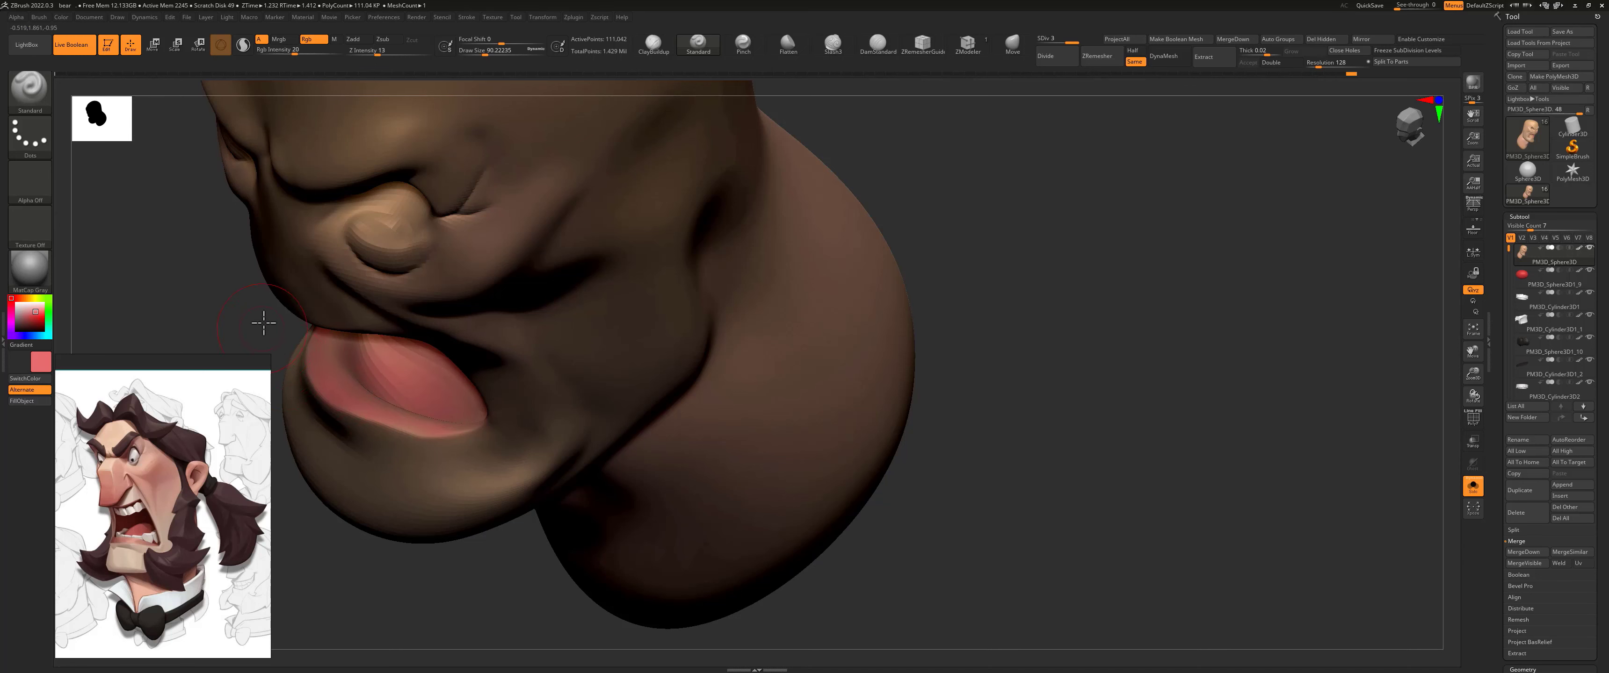
right_drag(264, 324, 351, 347)
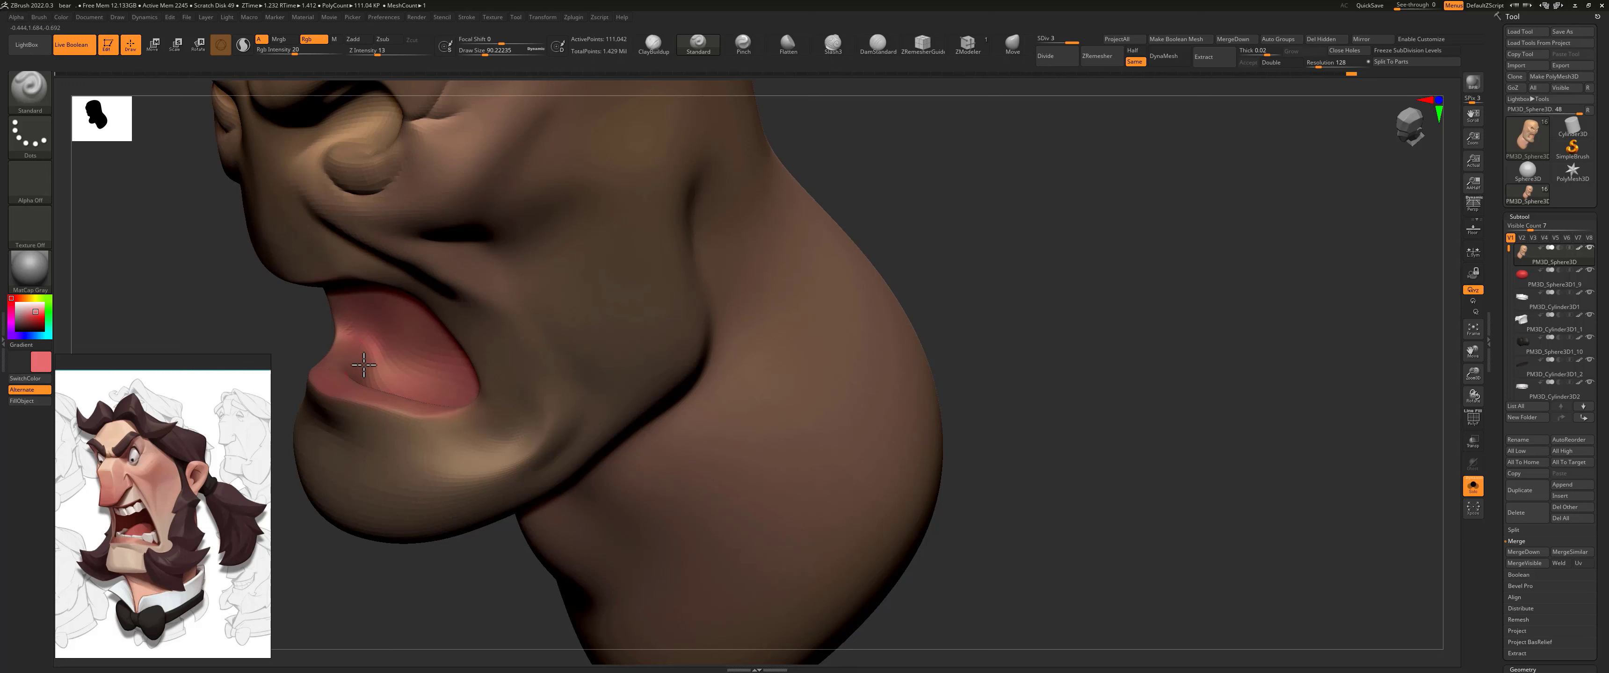
Step: Raise the RGB intensity to 53 and deepen the reddish pink across the inner mouth surfaces
drag(348, 349, 338, 366)
key(space)
click(410, 381)
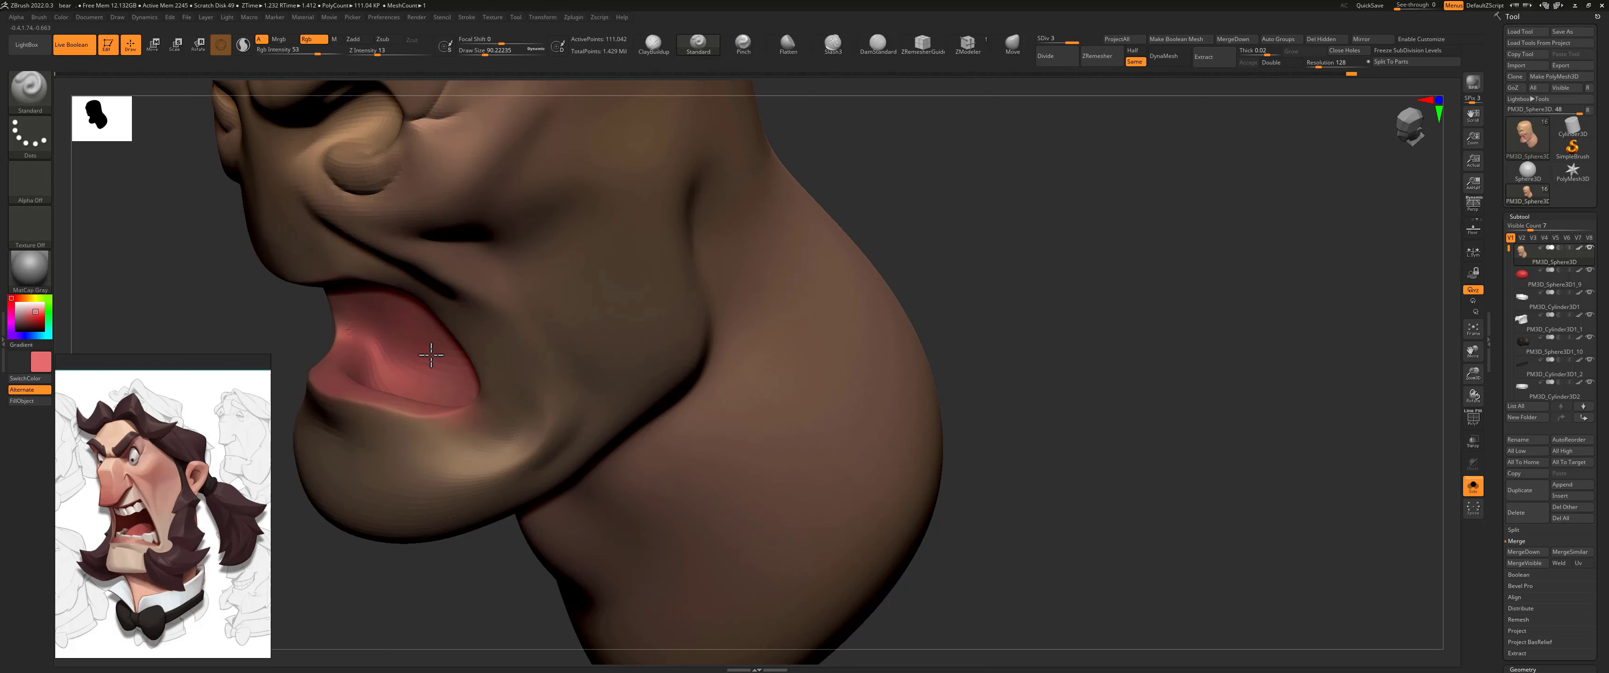
drag(296, 334, 435, 257)
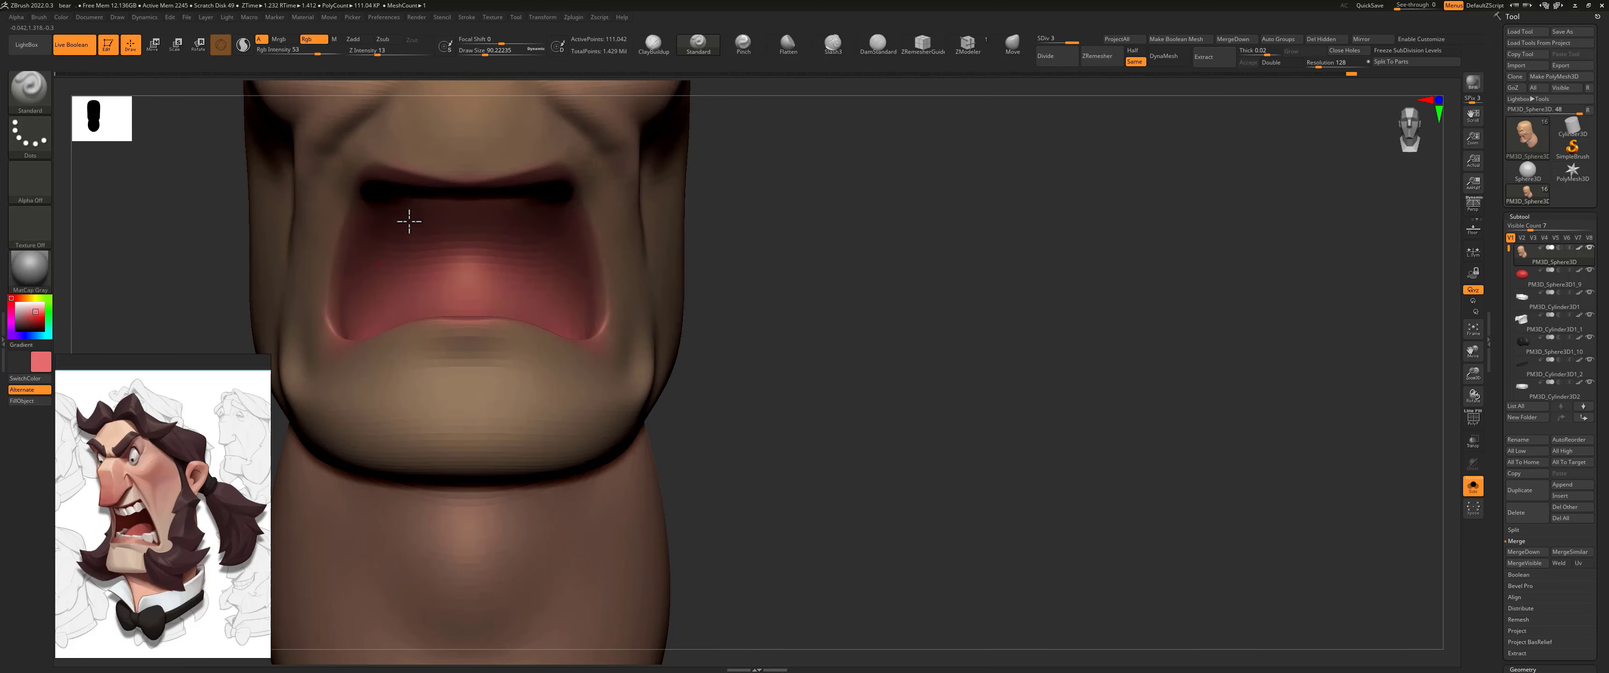
alt+drag(698, 230, 618, 394)
drag(693, 334, 599, 337)
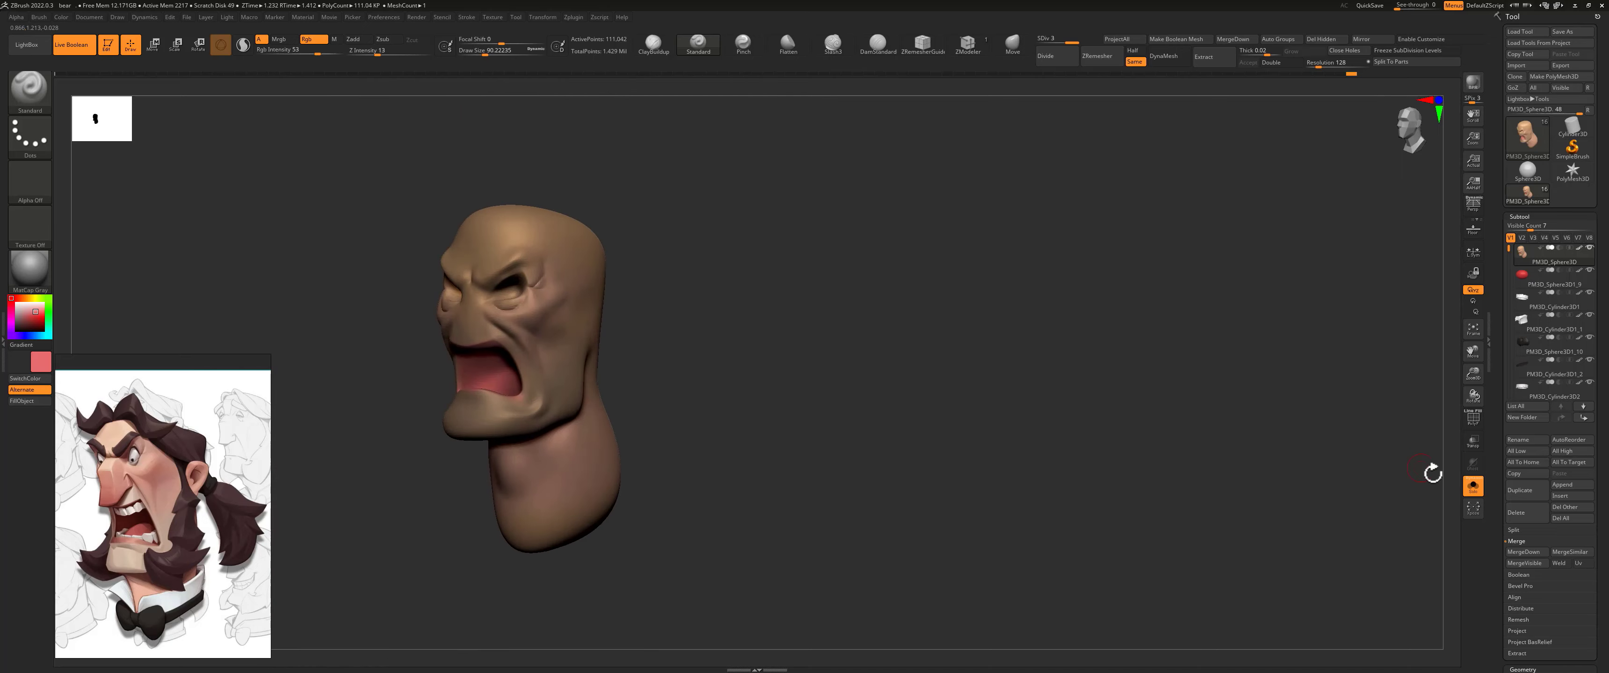
Step: Show all subtools again and softly tint the ears, face and nose reddish pink with RGB intensity 7 and a draw size of about 149
click(1472, 486)
drag(783, 313, 740, 328)
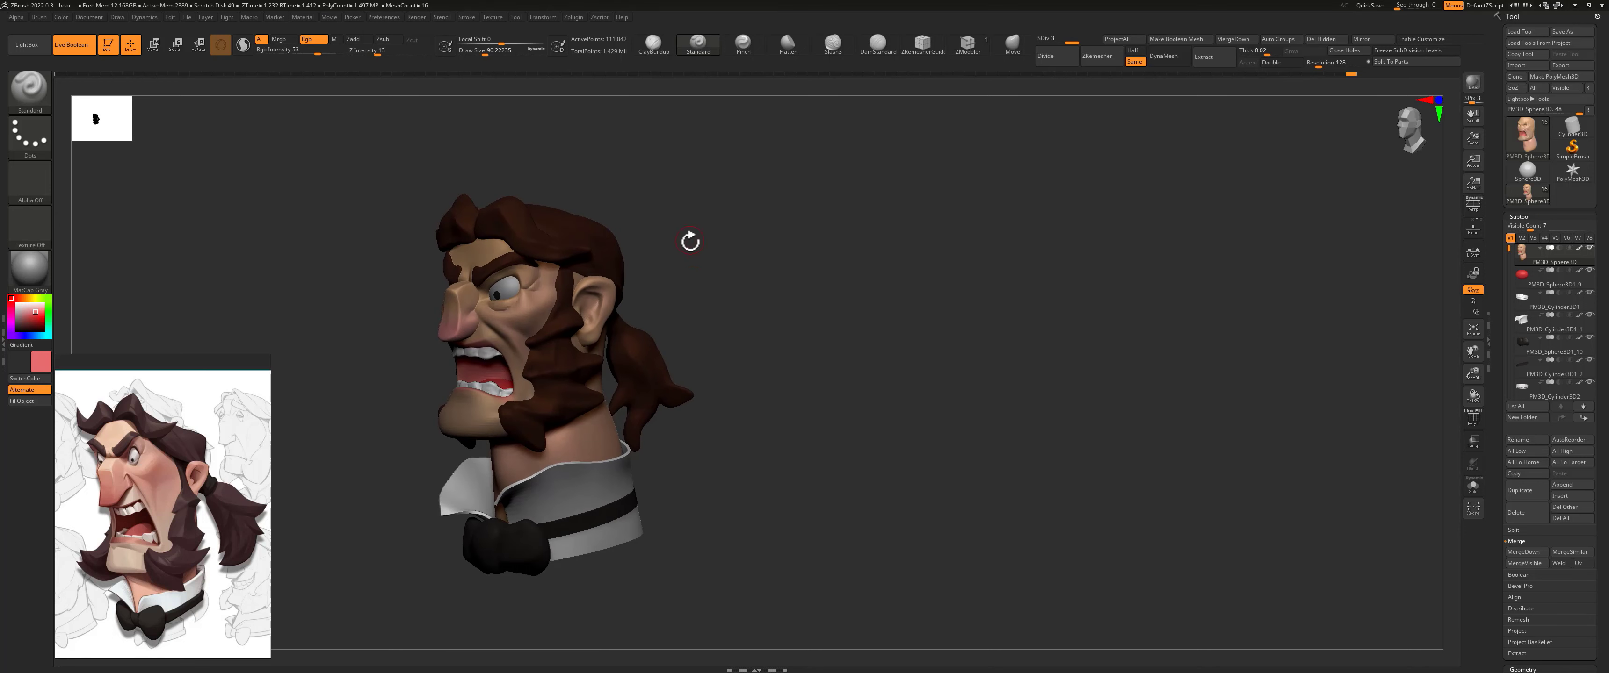
mouse_move(716, 266)
alt+mouse_down()
mouse_move(755, 294)
mouse_move(637, 285)
alt+mouse_up()
key(space)
alt+click(631, 249)
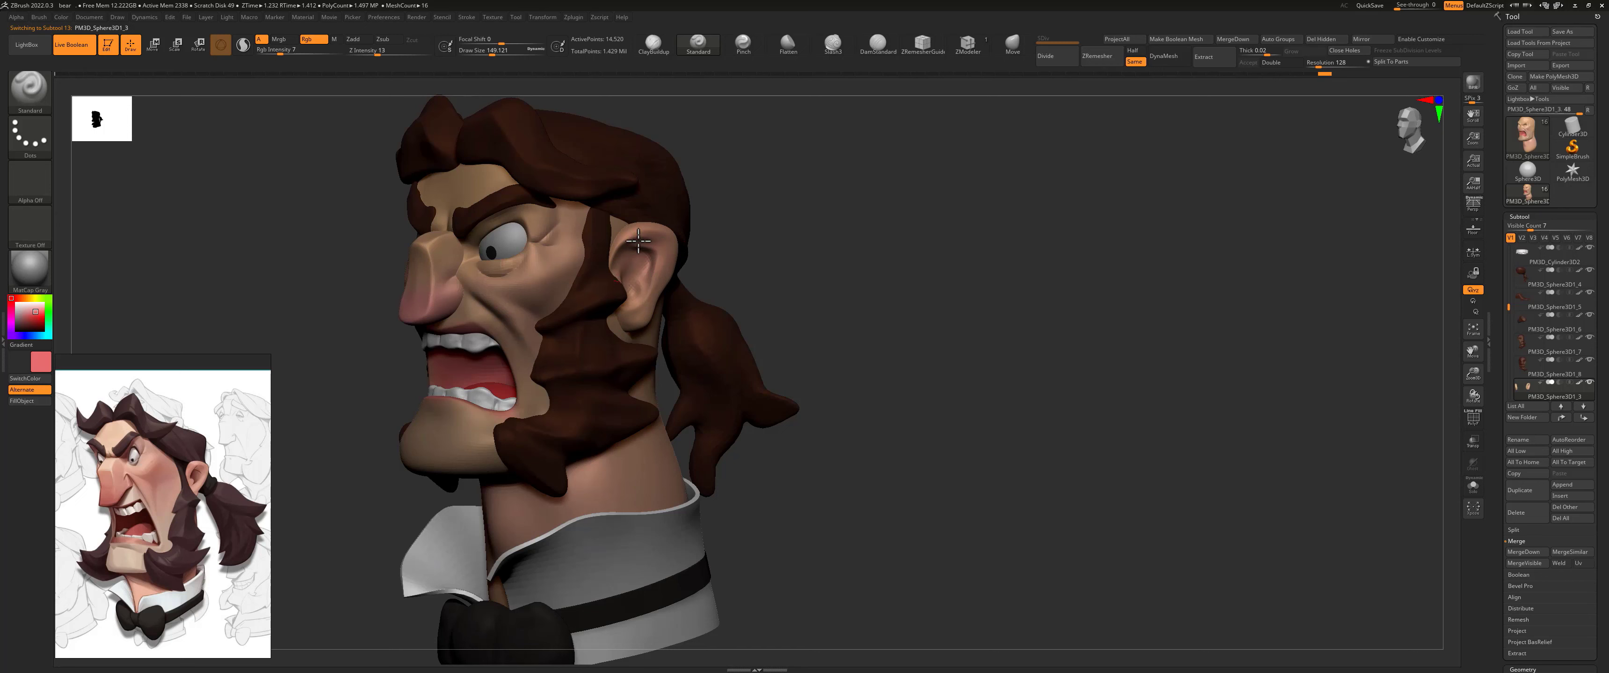
right_drag(677, 219, 523, 324)
alt+click(578, 222)
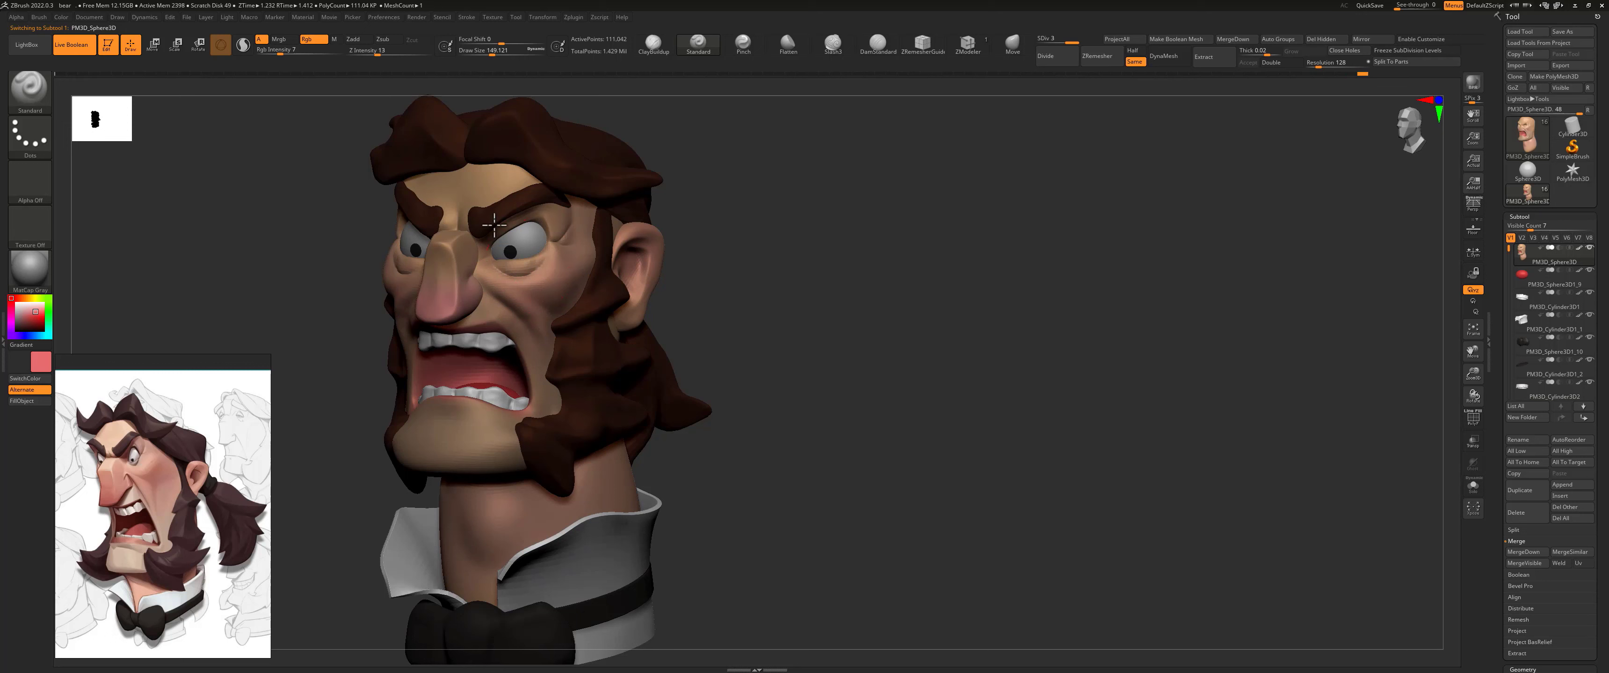
alt+click(469, 279)
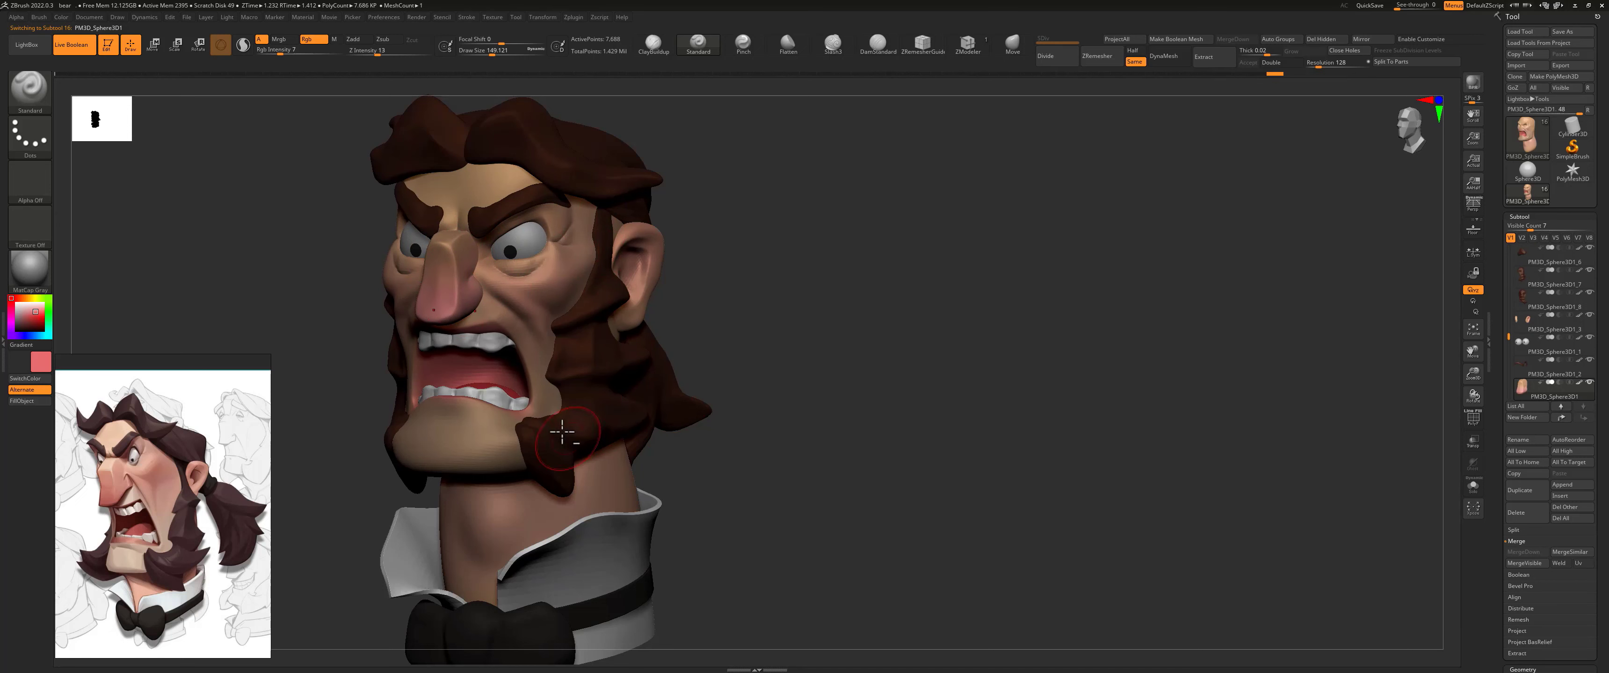
Step: Pick a muted mauve for the under-eye area and set the draw size to about 39 and RGB intensity to 13 for the head subtool
drag(764, 318, 875, 375)
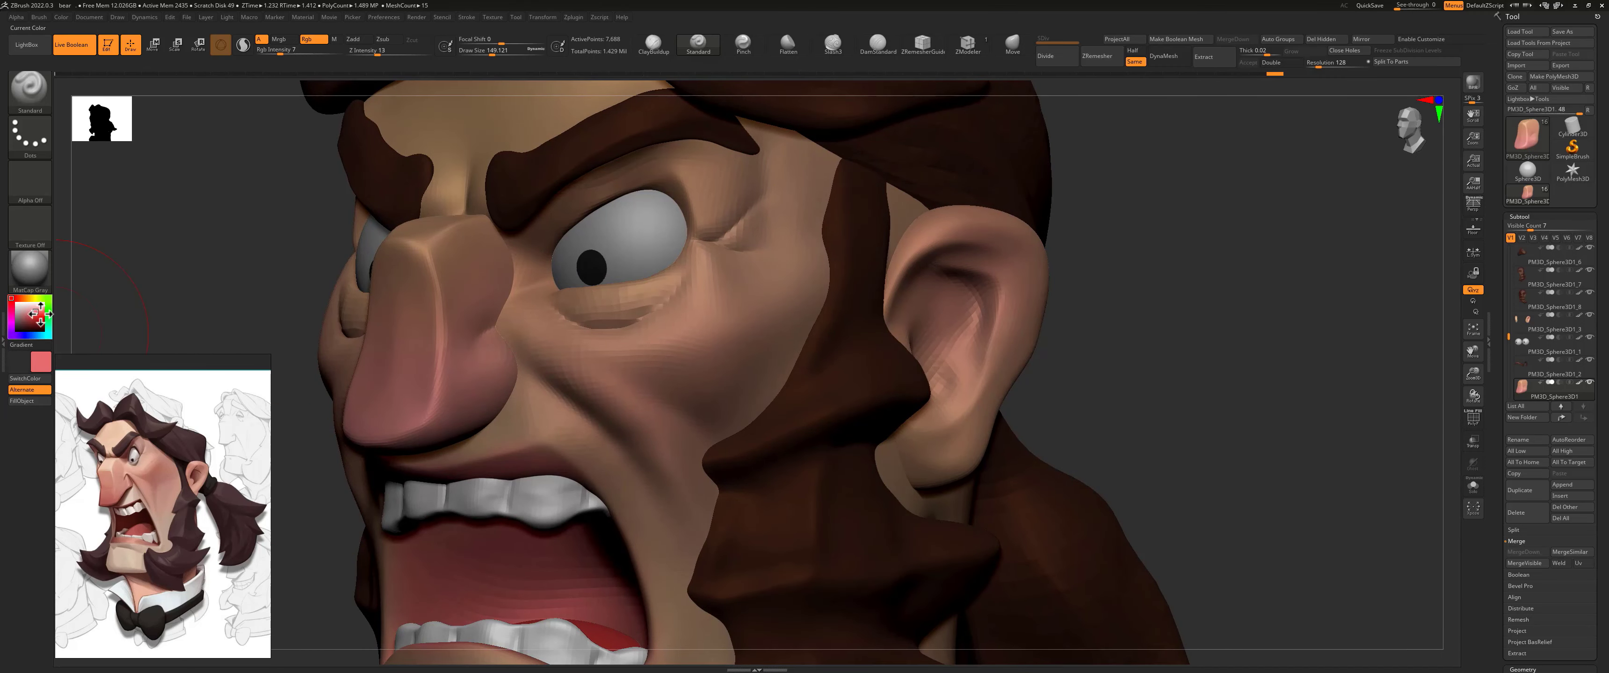
click(20, 318)
key(s)
drag(616, 310, 601, 311)
key(space)
drag(585, 334, 609, 336)
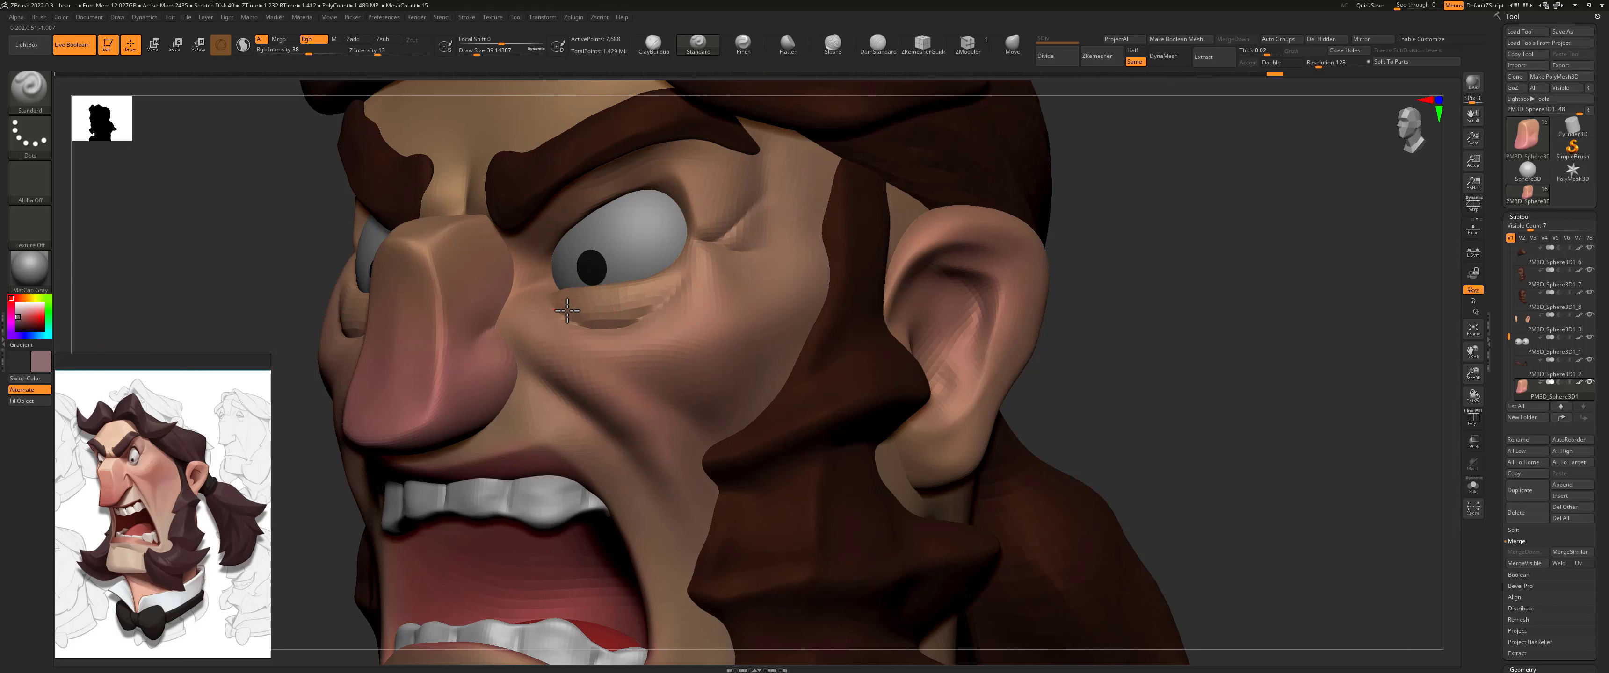
alt+click(566, 310)
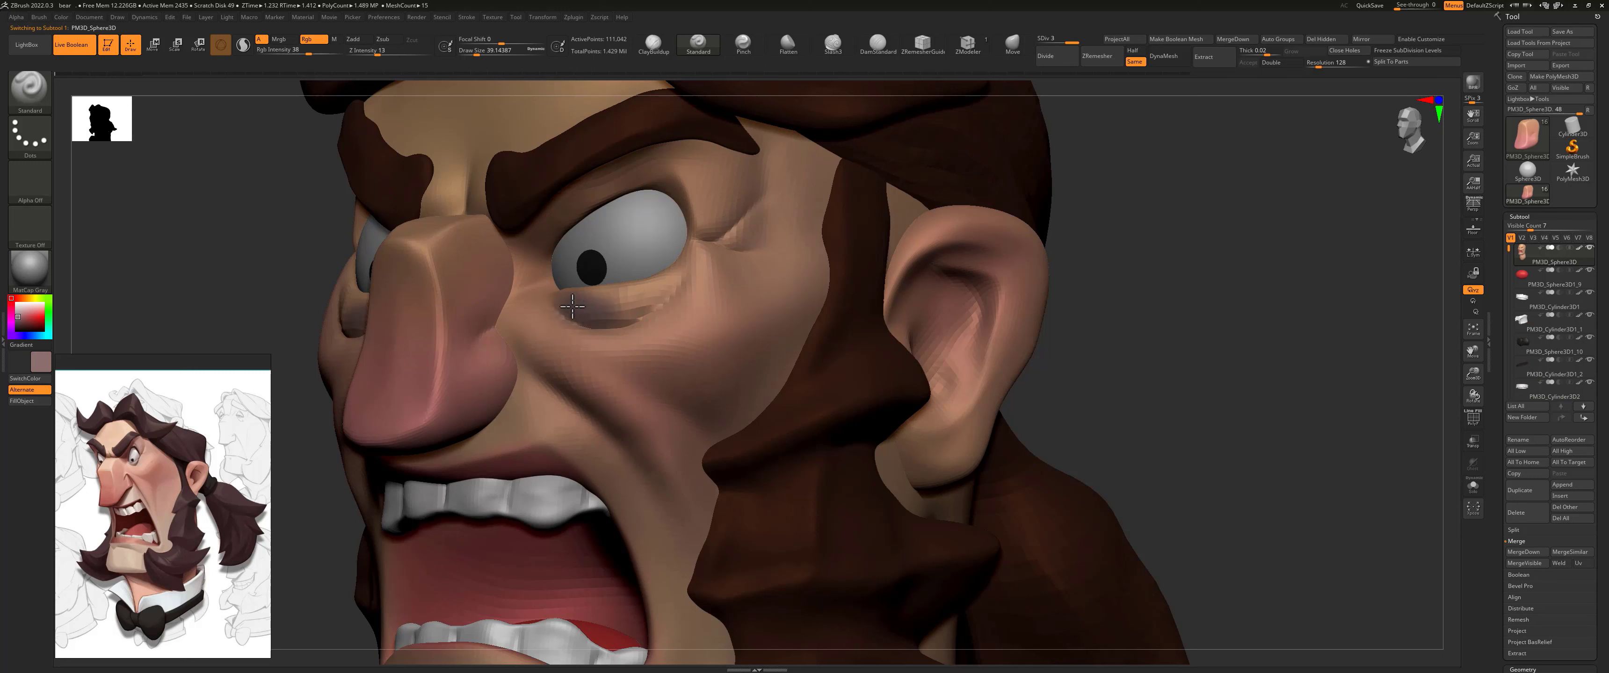
key(space)
drag(635, 337, 617, 339)
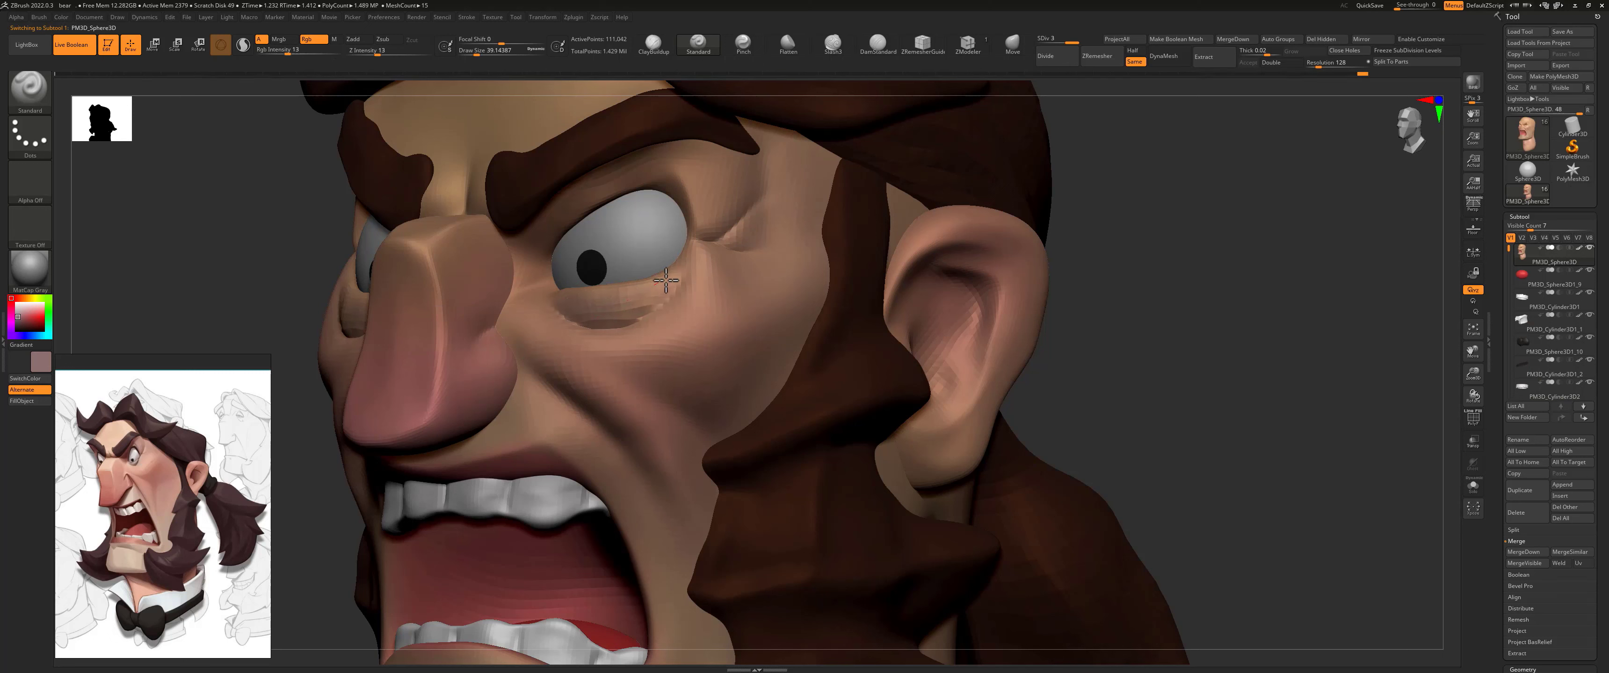
Step: Raise the head to subdivision level 4 and paint muted mauve shadows in the bags under the eyes
key(d)
drag(637, 307, 581, 307)
right_drag(637, 307, 749, 306)
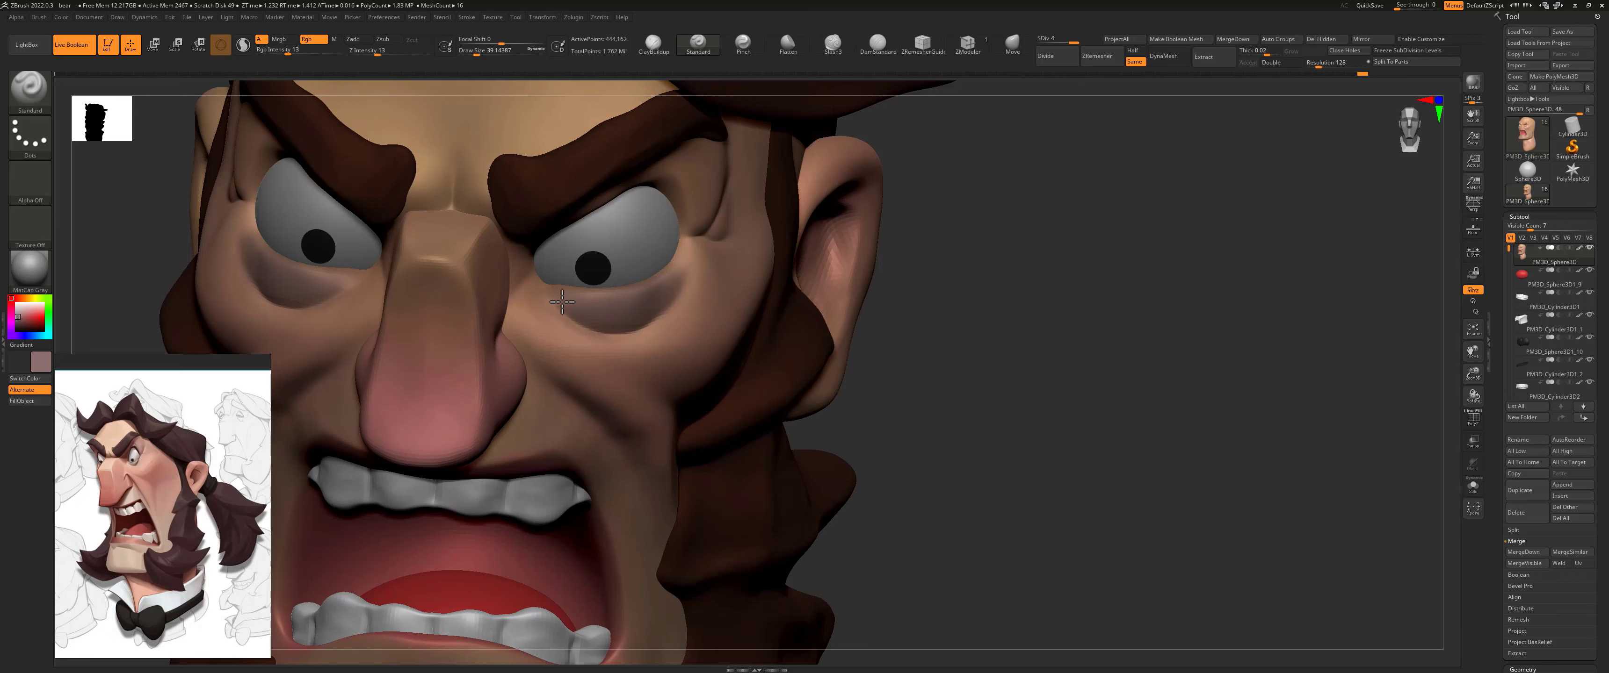
drag(613, 292, 605, 291)
Step: Paint a muted shadow over the chin at a draw size of about 128, refining around the mouth at about 39
mouse_move(991, 241)
alt+mouse_down()
mouse_move(646, 277)
mouse_move(733, 313)
mouse_move(724, 296)
mouse_move(761, 305)
alt+mouse_up()
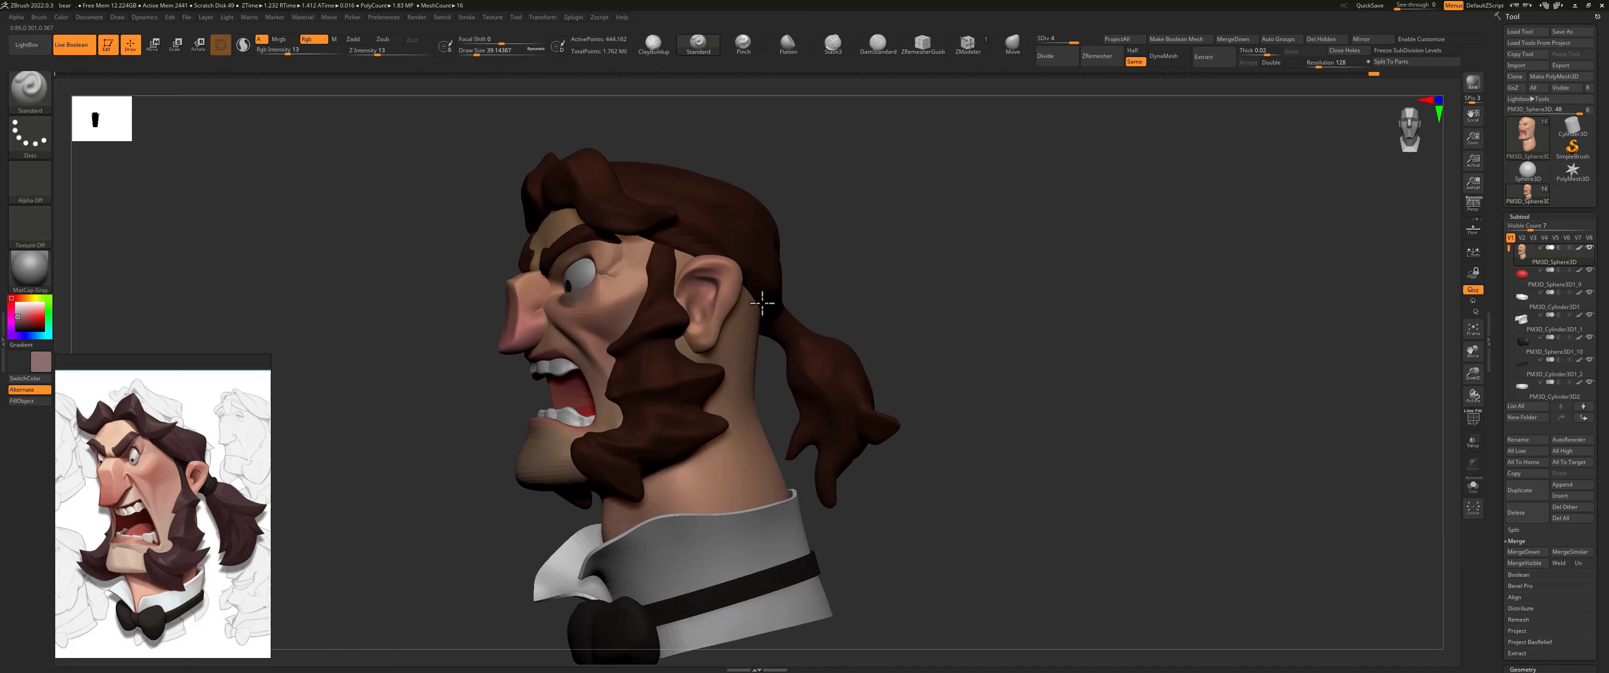
mouse_move(867, 268)
alt+mouse_down()
mouse_move(827, 210)
mouse_move(877, 222)
mouse_move(734, 258)
alt+mouse_up()
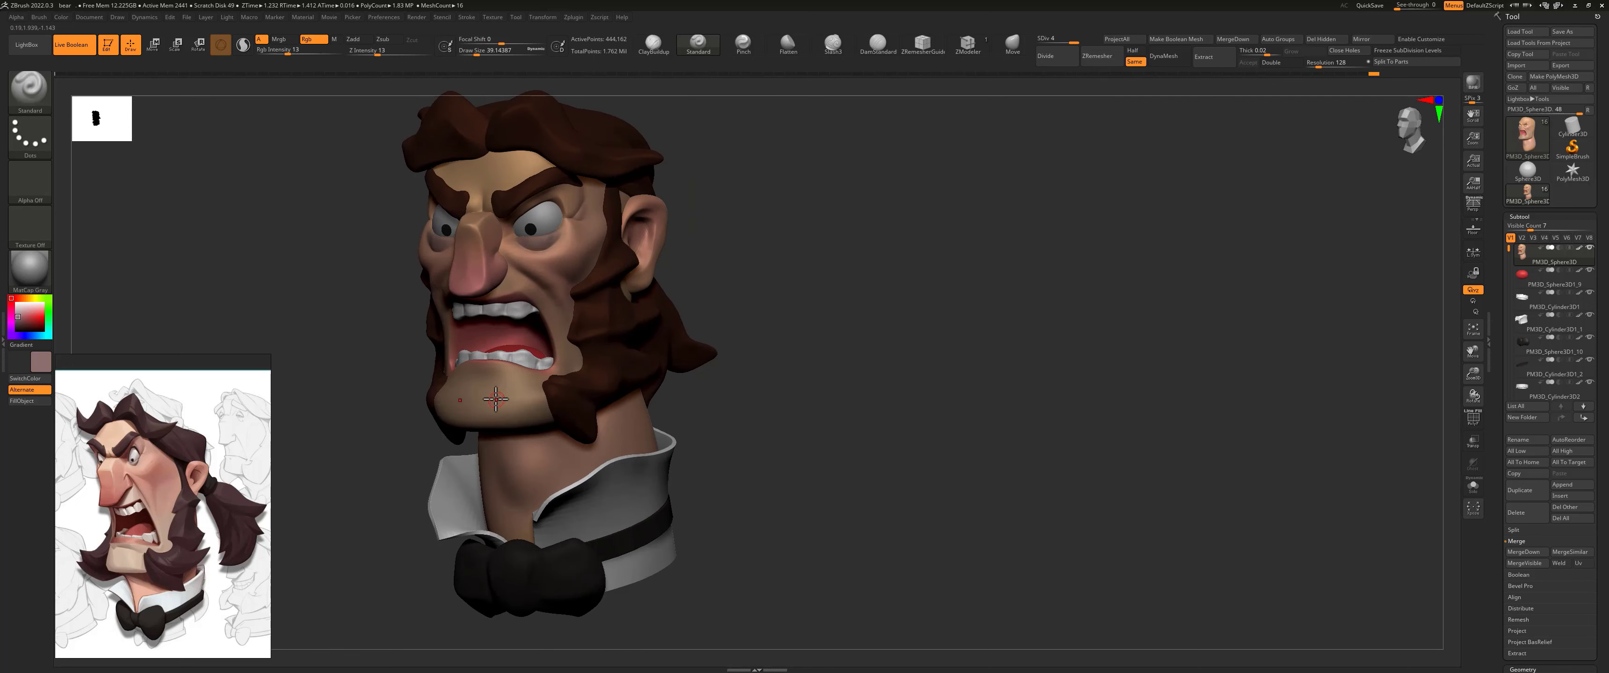
key(s)
drag(501, 408, 503, 408)
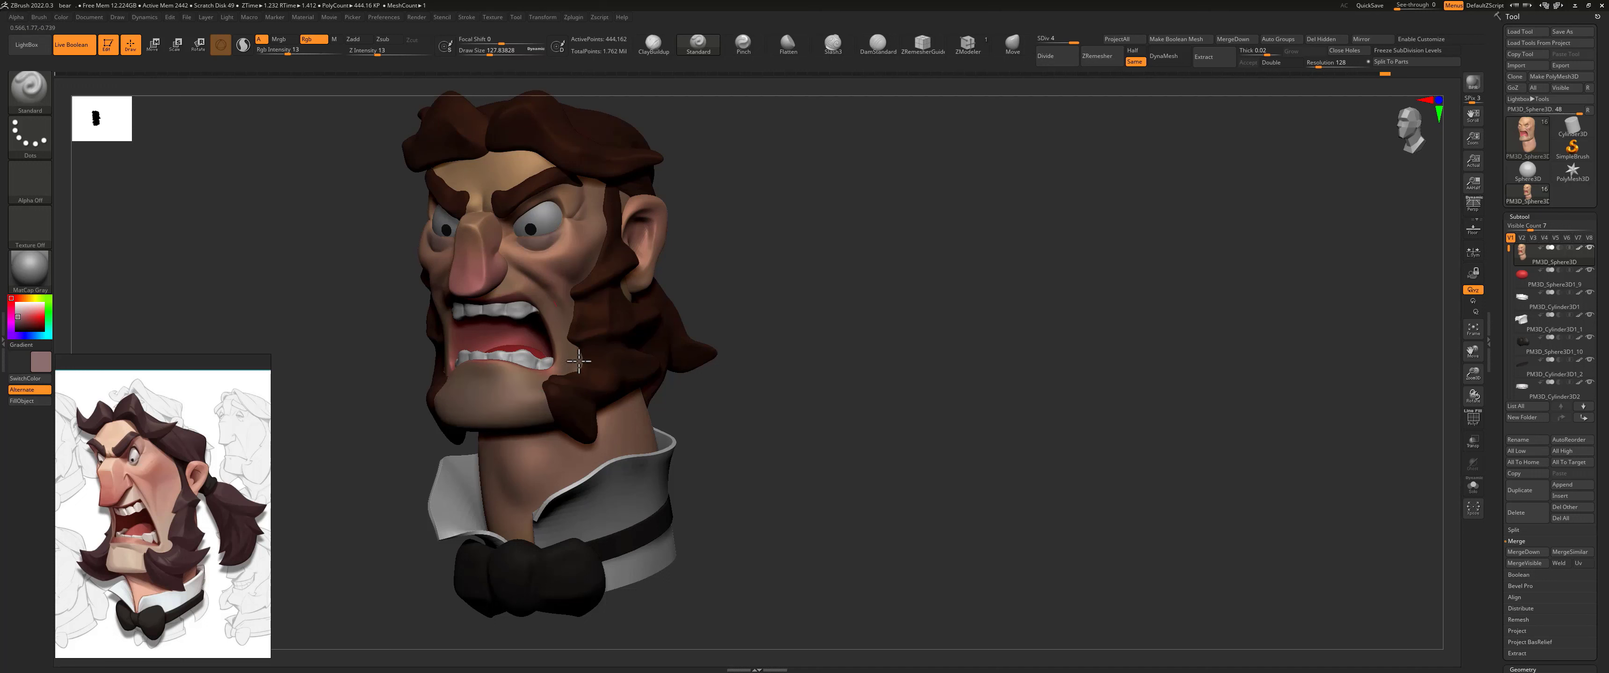
key(s)
click(527, 296)
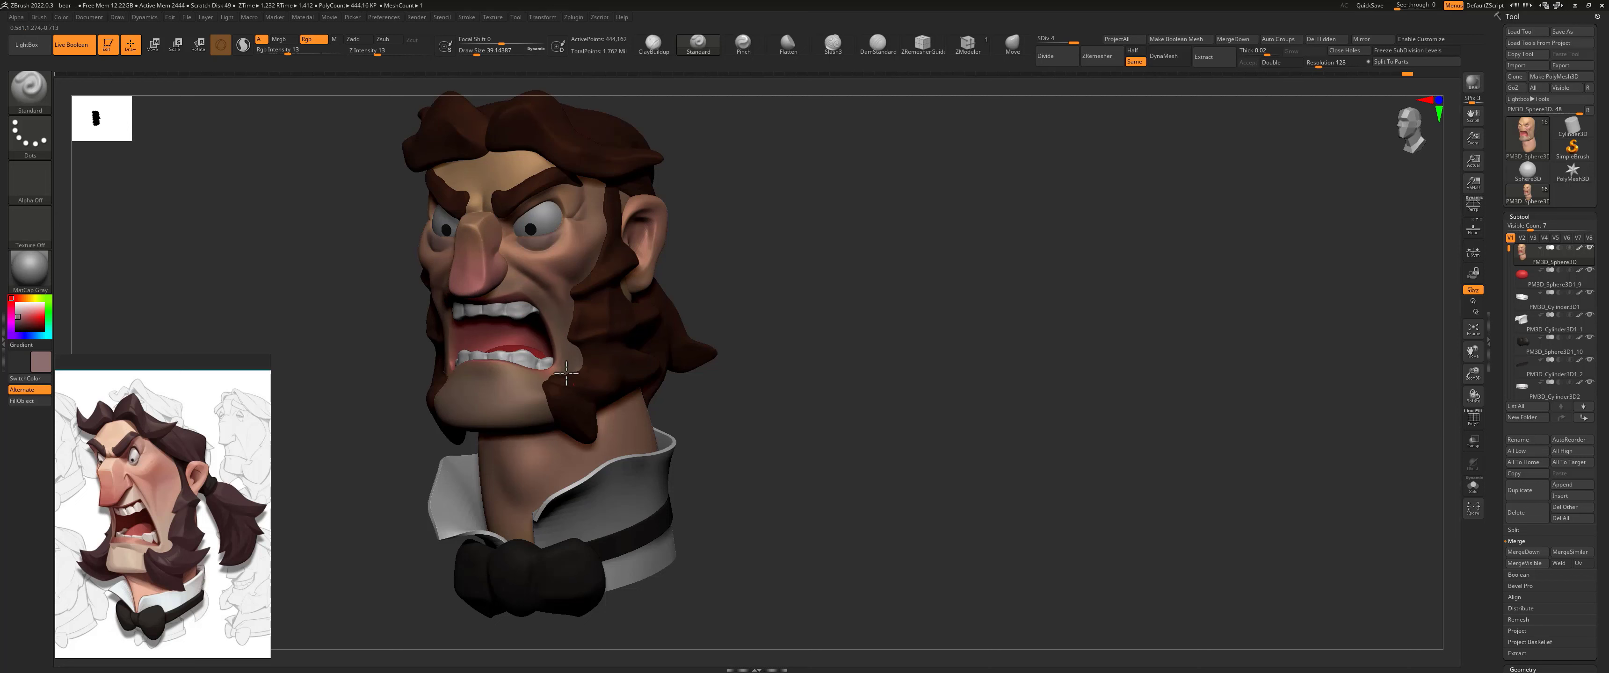
alt+drag(761, 290, 729, 295)
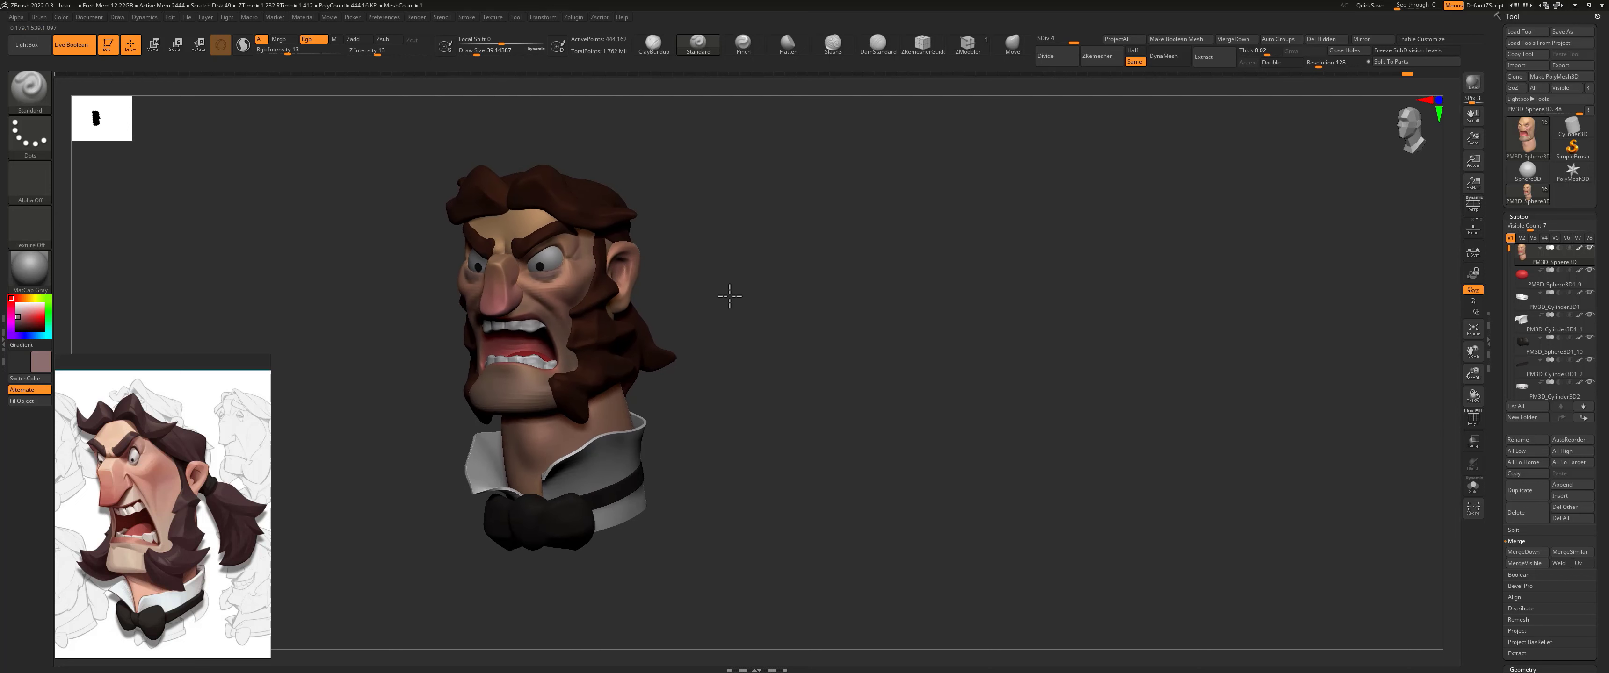
Step: Pick a warm peach skin tone and brighten the forehead with it at a draw size of about 234 and RGB intensity 9
drag(687, 353, 719, 361)
key(s)
drag(515, 452, 542, 456)
mouse_move(761, 314)
mouse_down()
mouse_move(675, 341)
mouse_move(767, 319)
mouse_move(746, 244)
mouse_move(586, 334)
mouse_up()
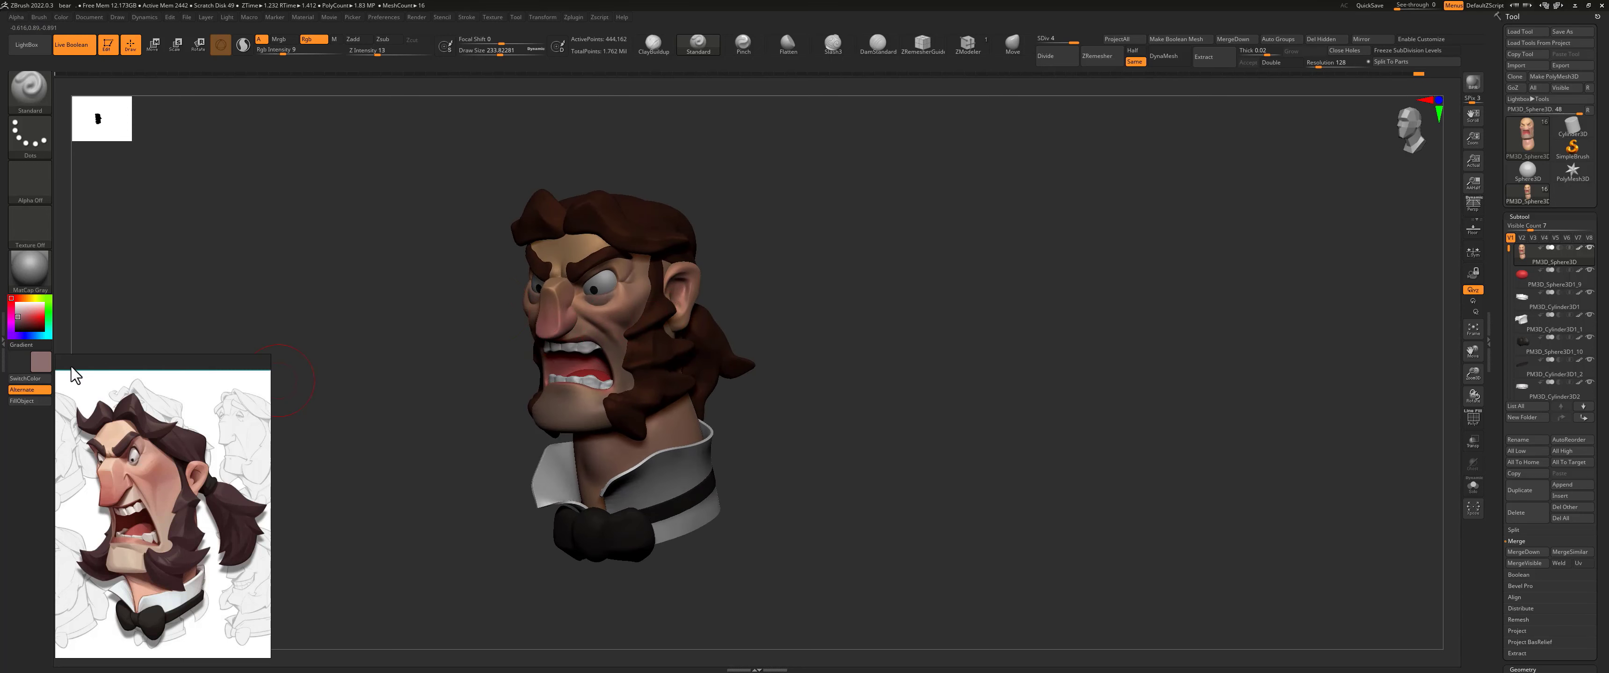
drag(61, 344, 630, 301)
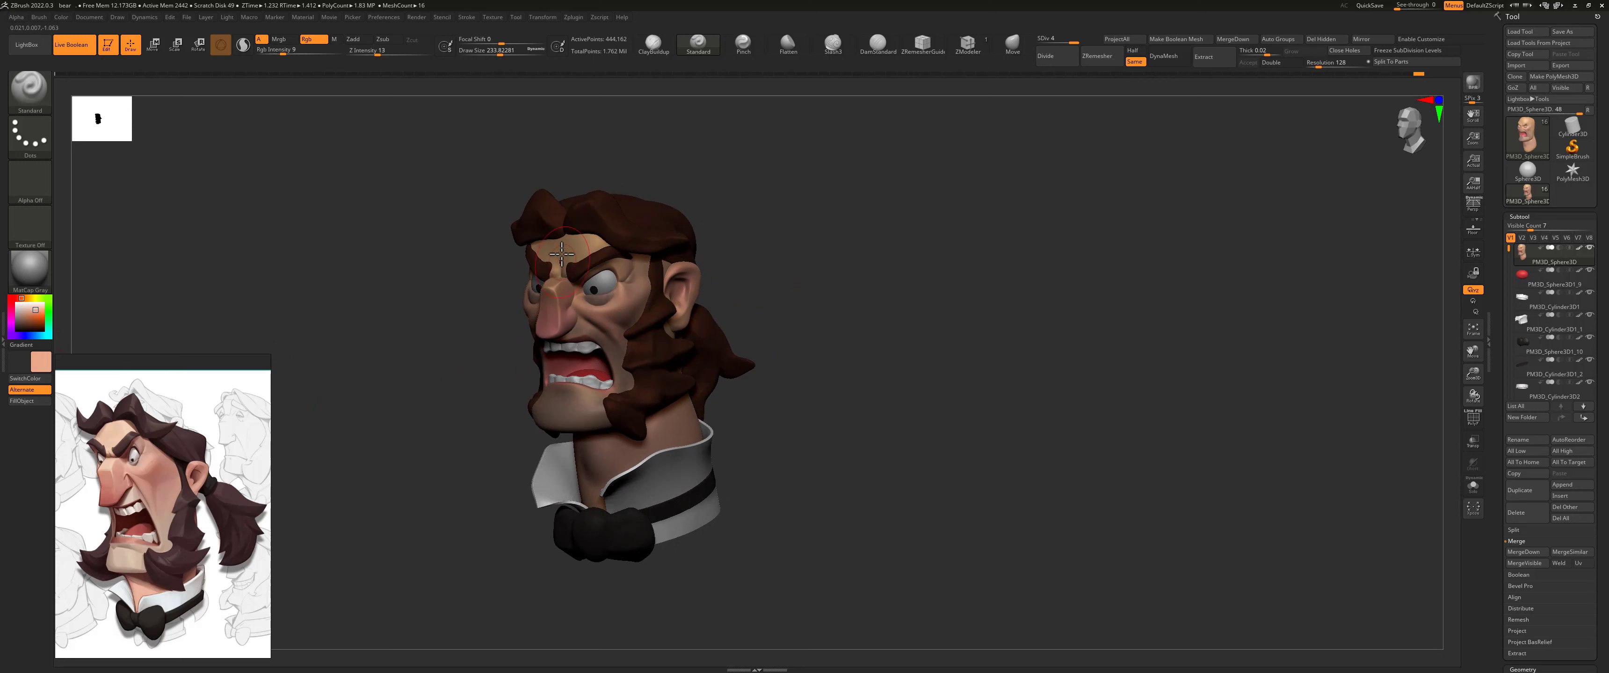
mouse_move(569, 249)
mouse_down()
mouse_move(536, 266)
mouse_move(600, 231)
mouse_move(557, 271)
mouse_up()
right_drag(786, 294, 829, 290)
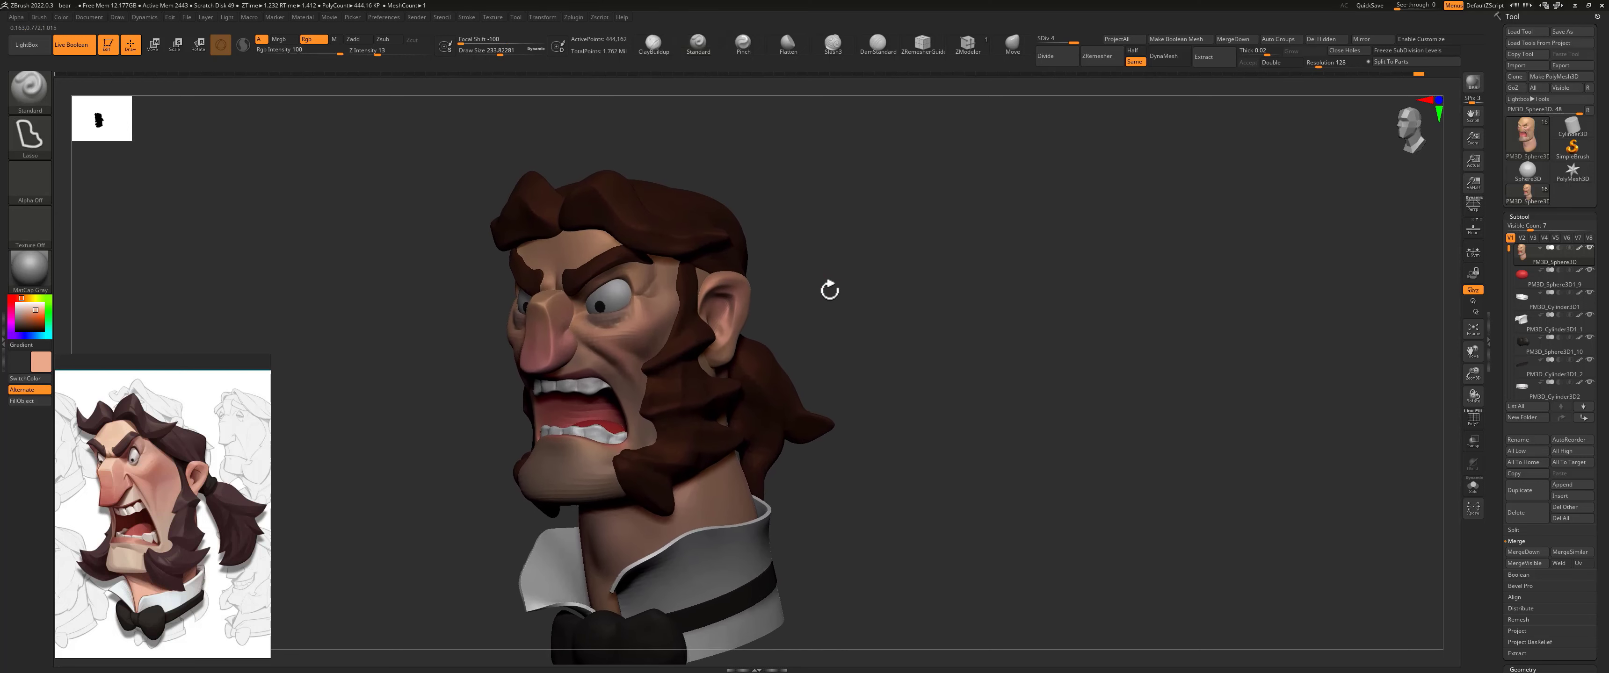
mouse_move(884, 327)
alt+right_down()
mouse_move(734, 283)
mouse_move(758, 300)
mouse_move(862, 221)
alt+right_up()
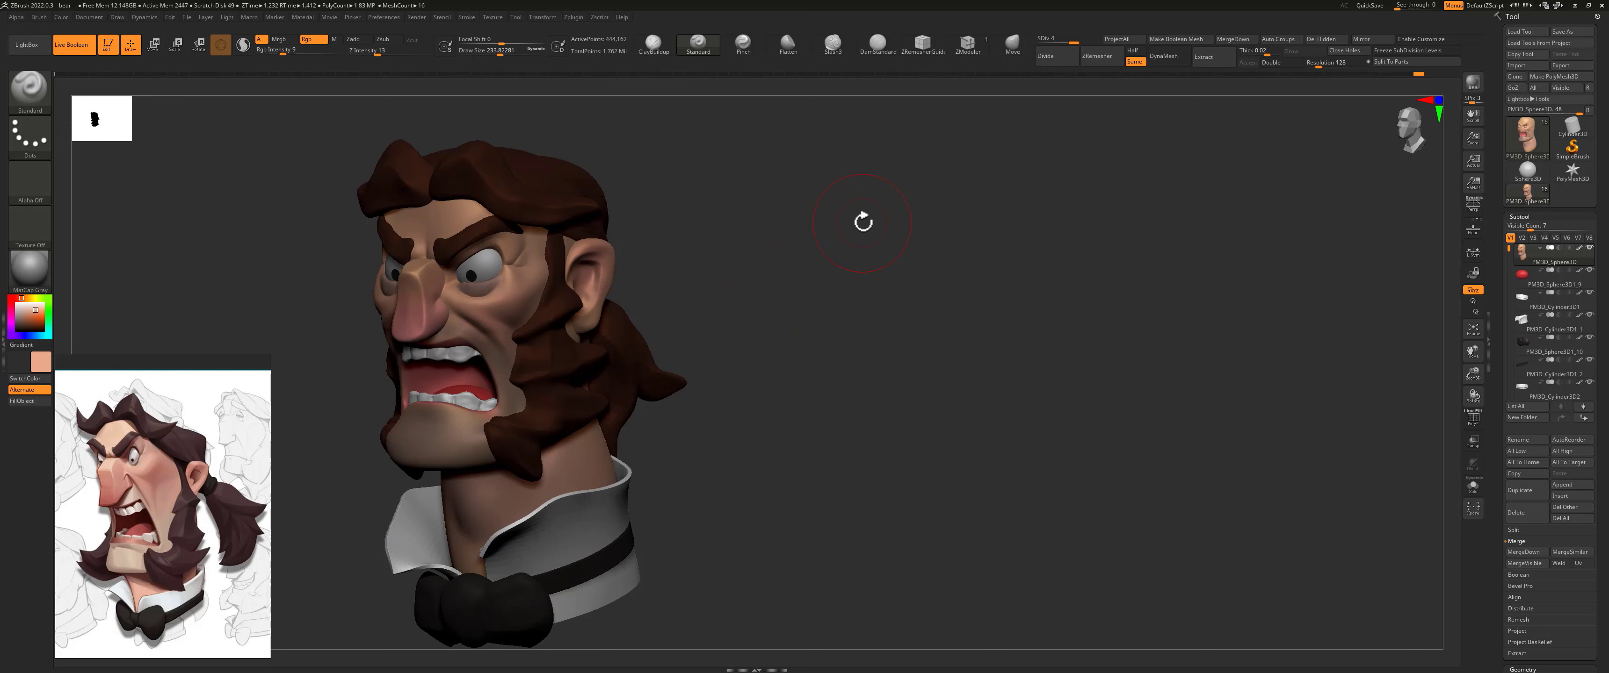